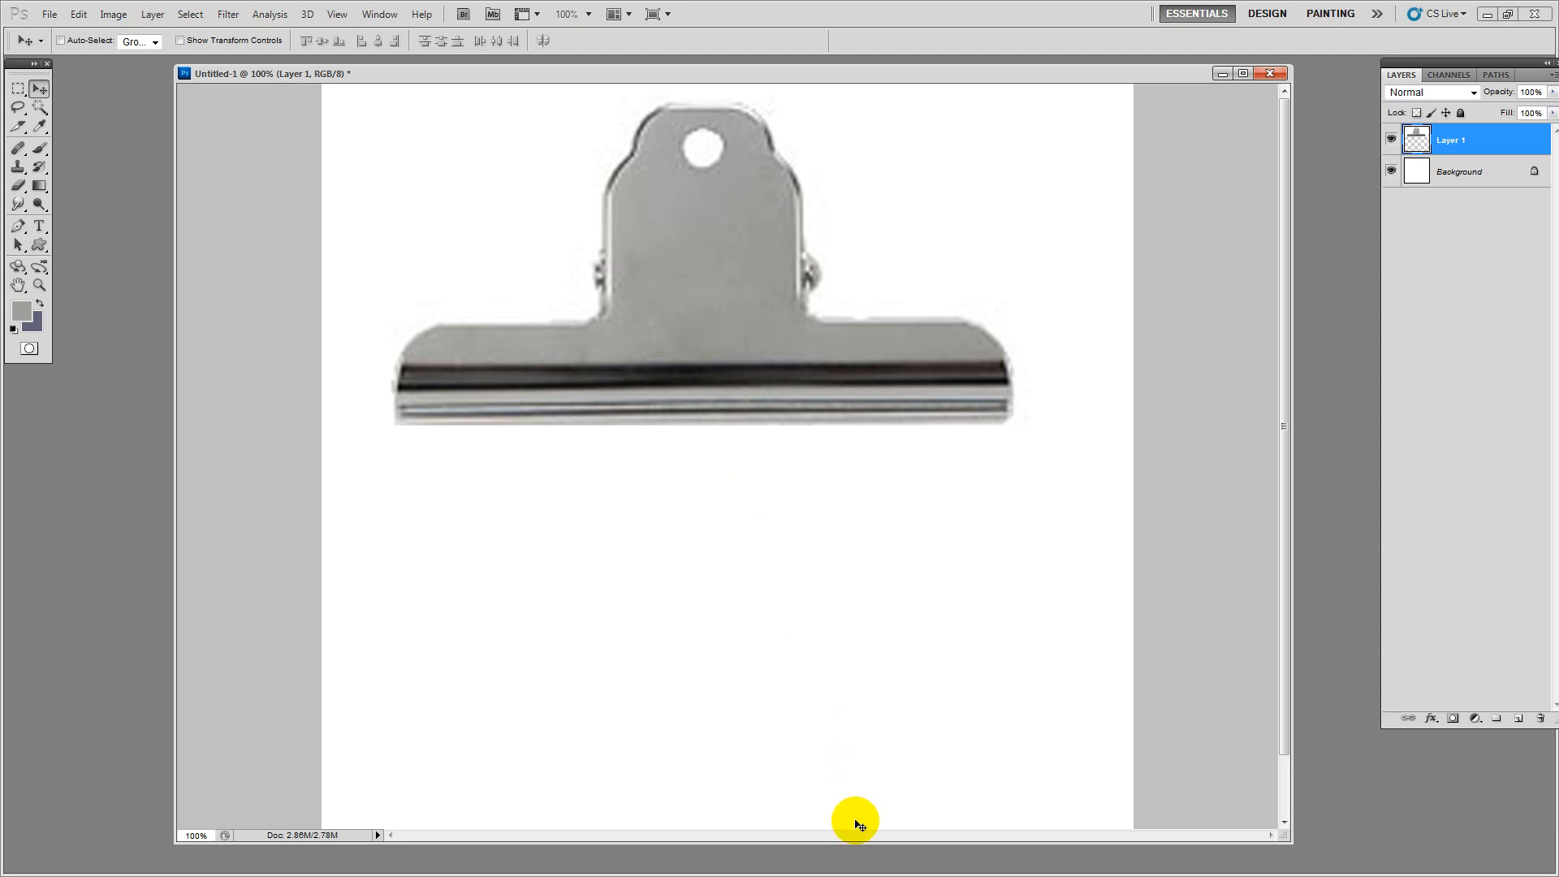
Enlarge and reposition the document window around the clip image, and move the Layers panel closer to it
left_click_drag(852, 843, 852, 857)
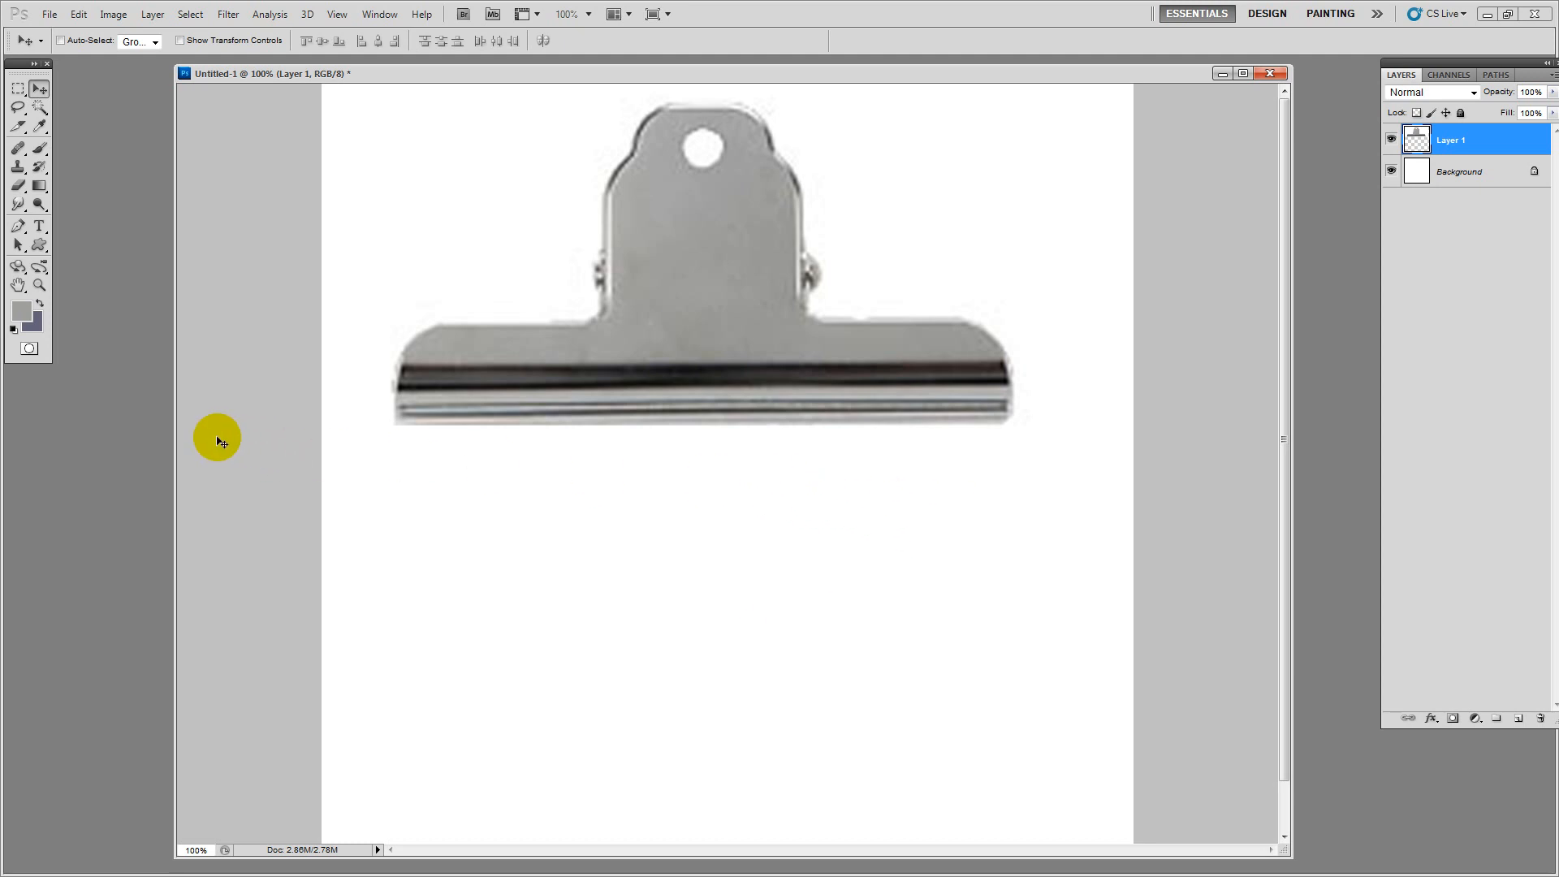
left_click_drag(174, 432, 307, 453)
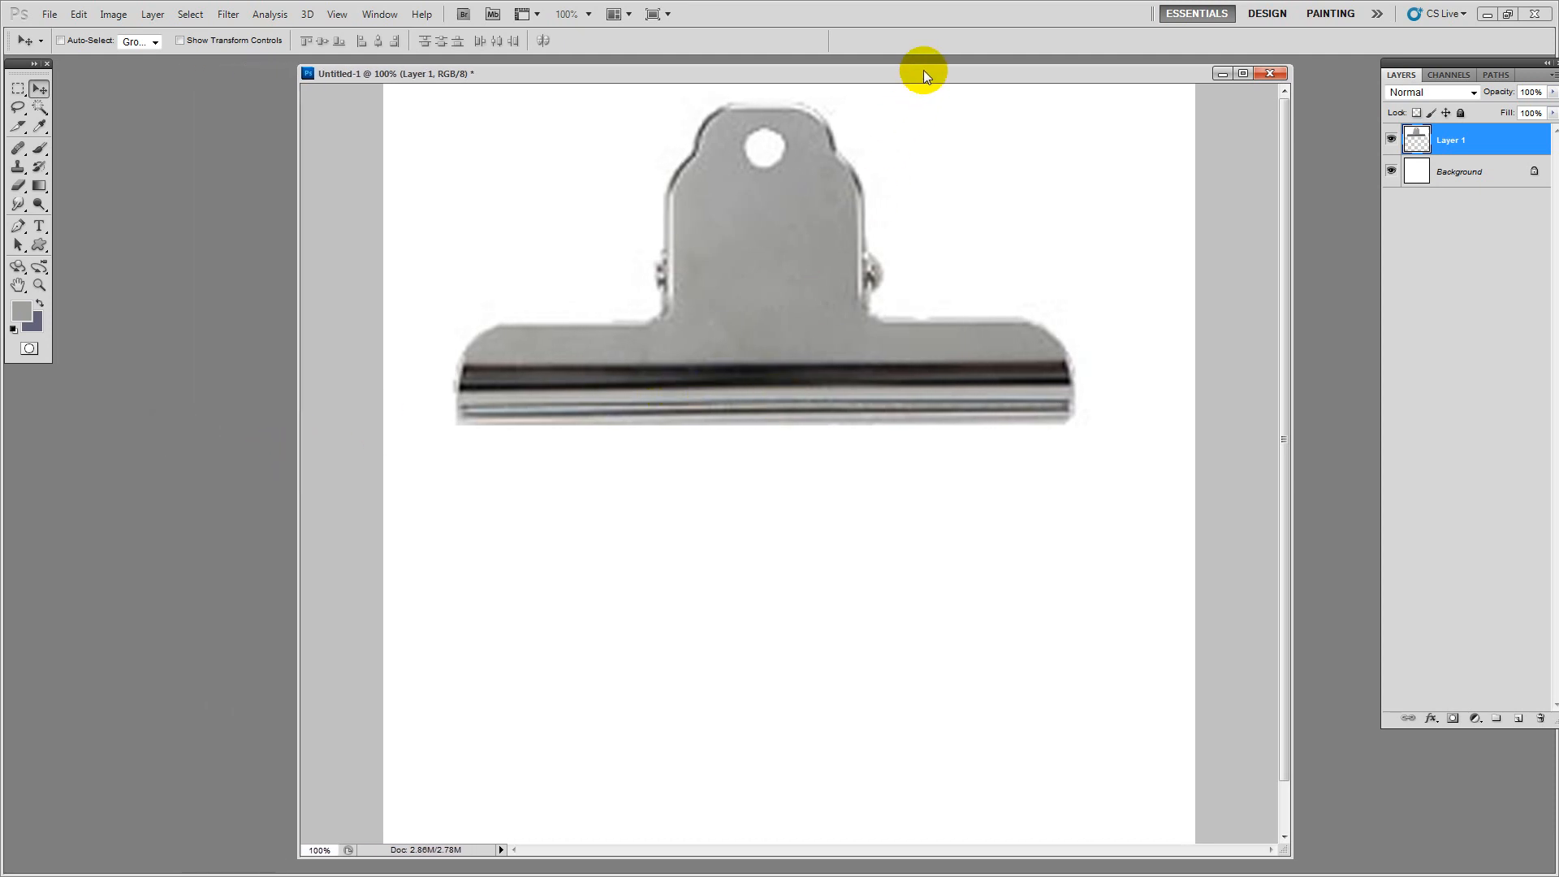
left_click_drag(923, 73, 924, 68)
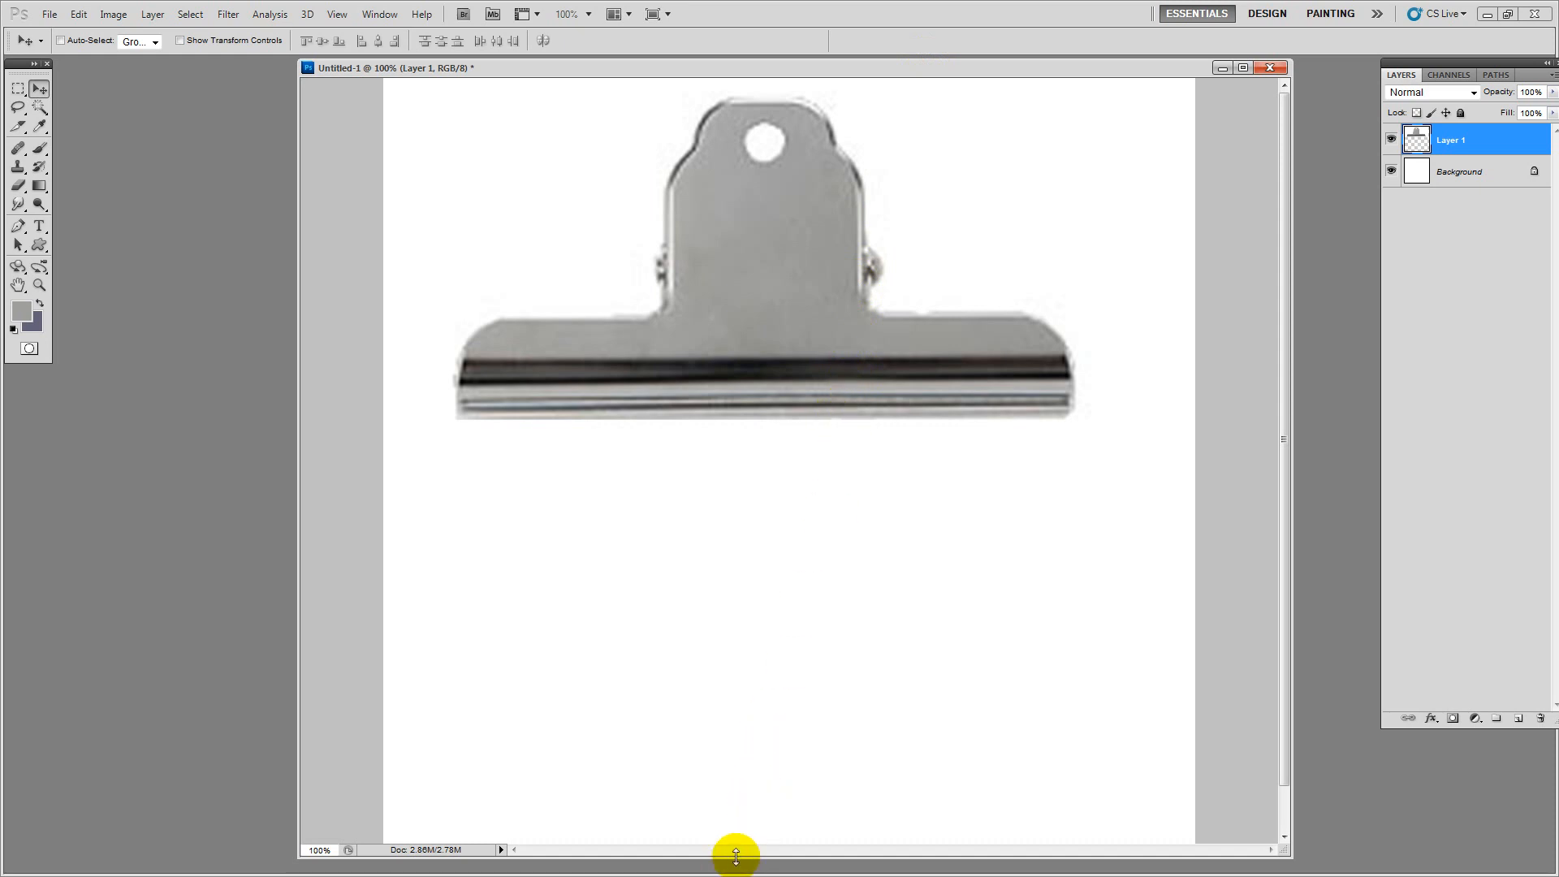
left_click_drag(735, 855, 736, 864)
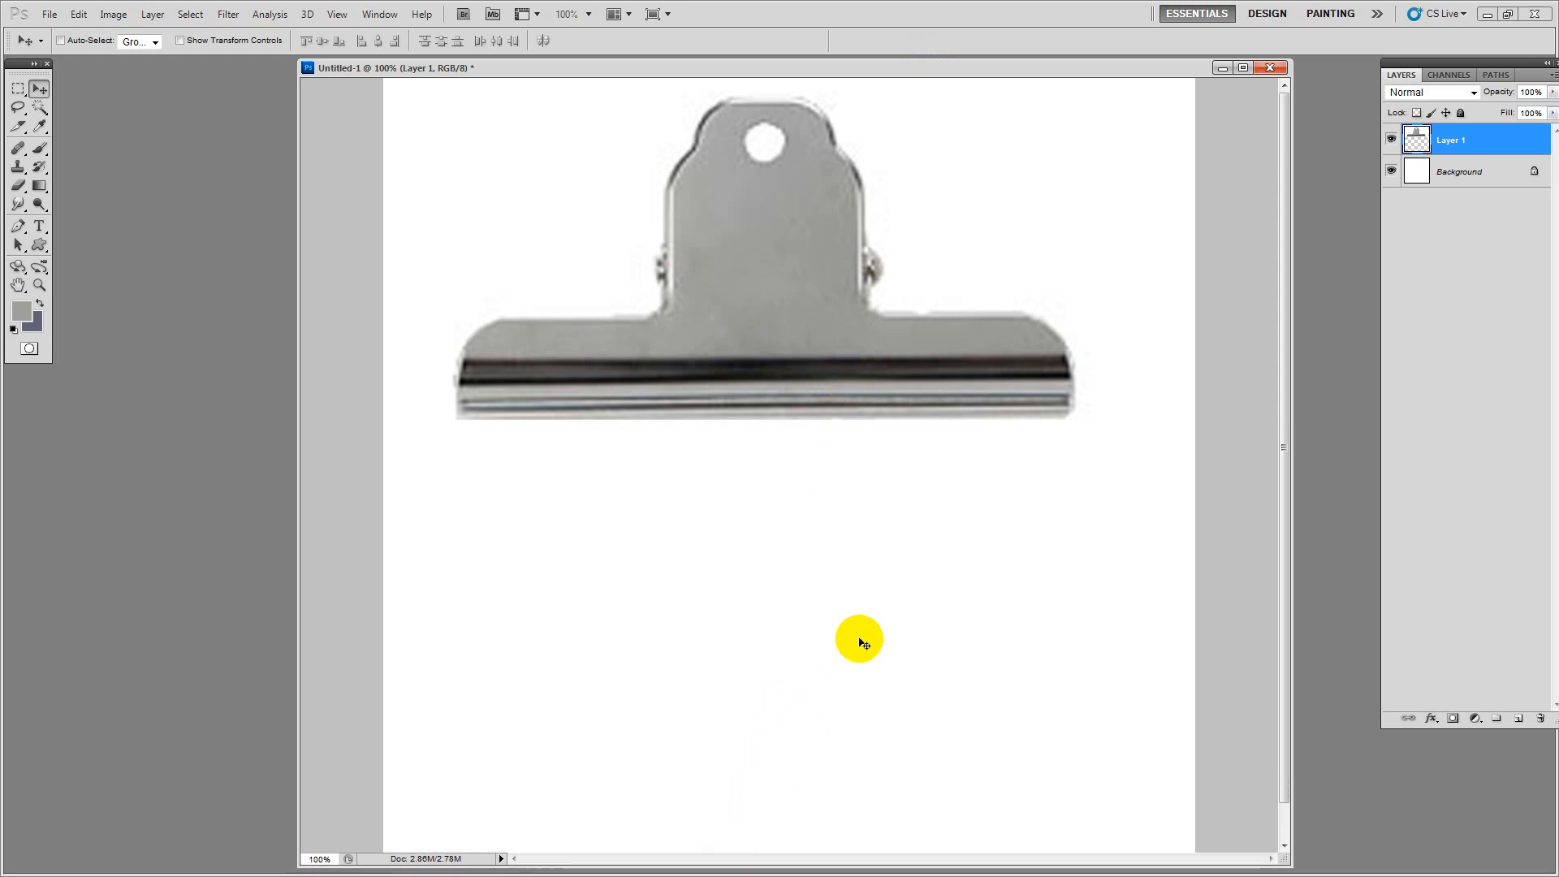
left_click_drag(1444, 58, 1414, 63)
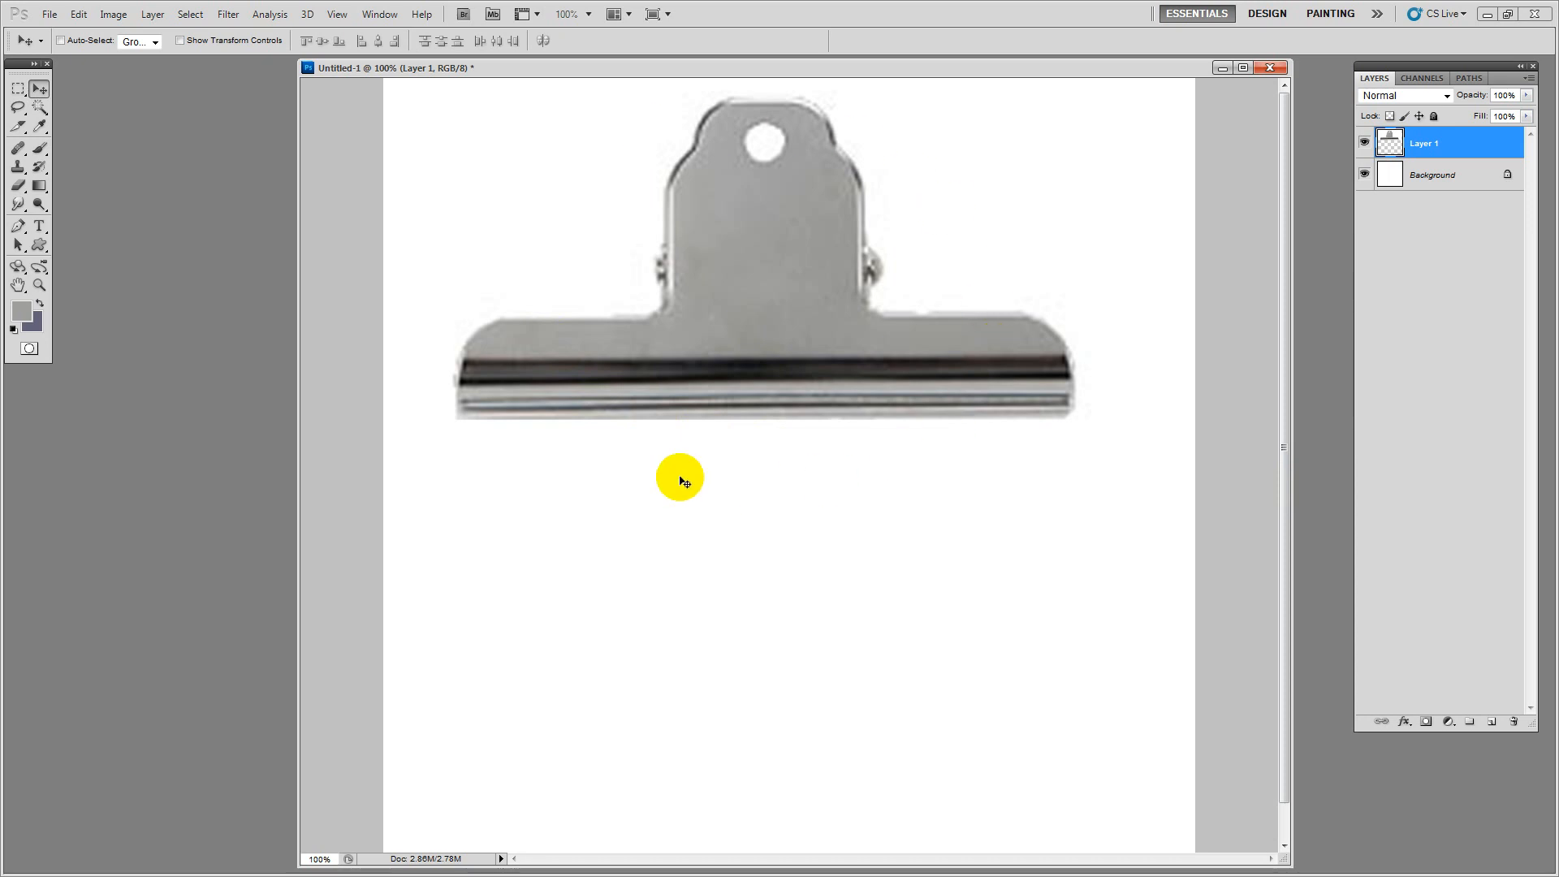
Shift the clip on Layer 1 slightly to the right and move the toolbox closer to the document window
left_click_drag(790, 338, 801, 338)
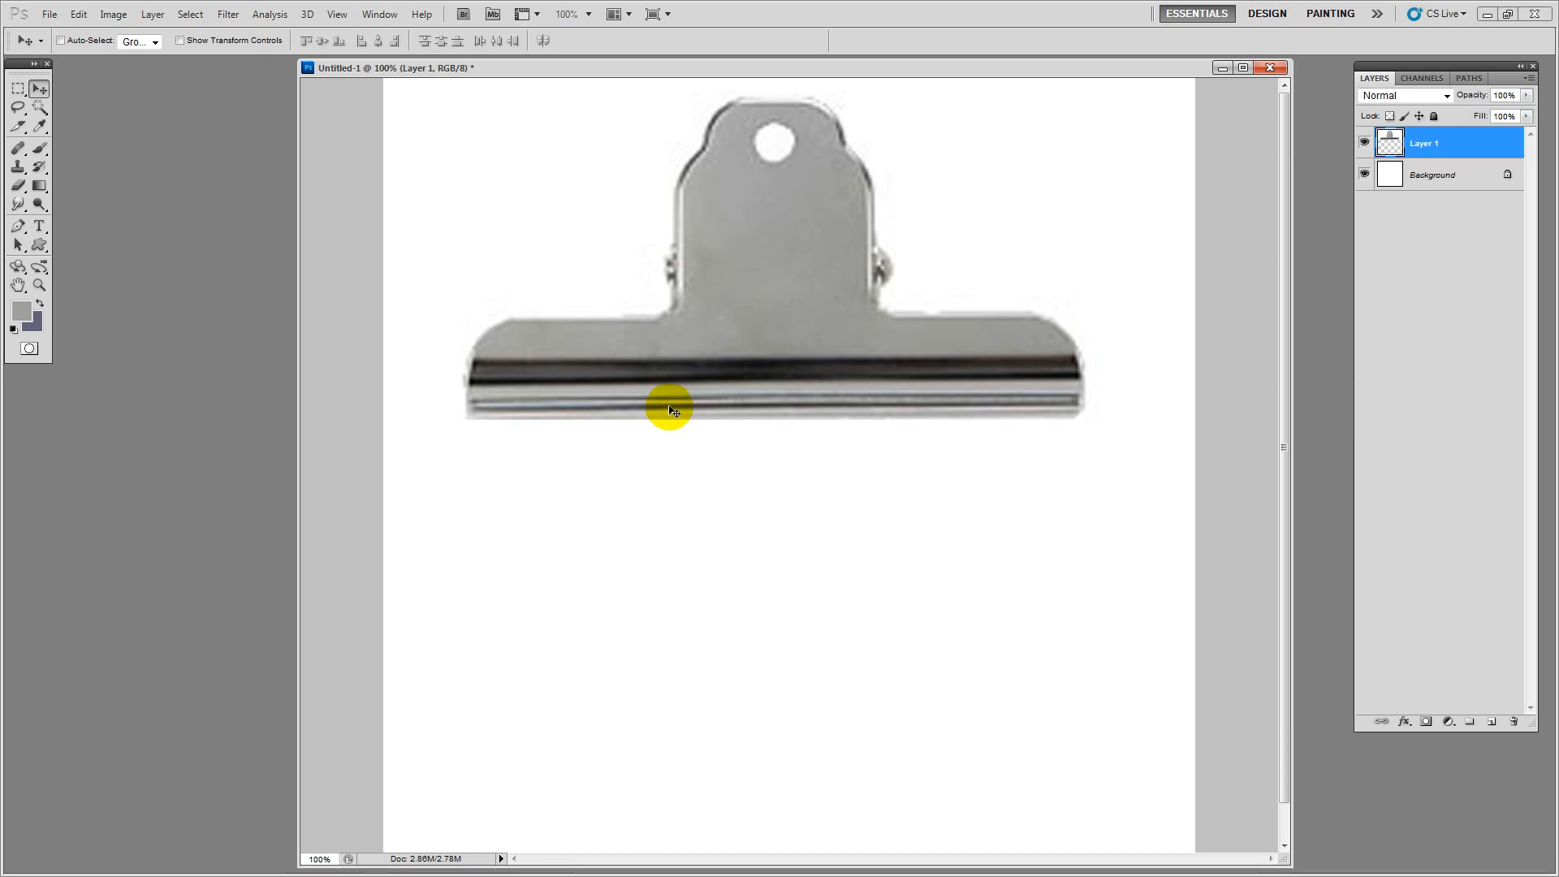
left_click_drag(659, 70, 664, 70)
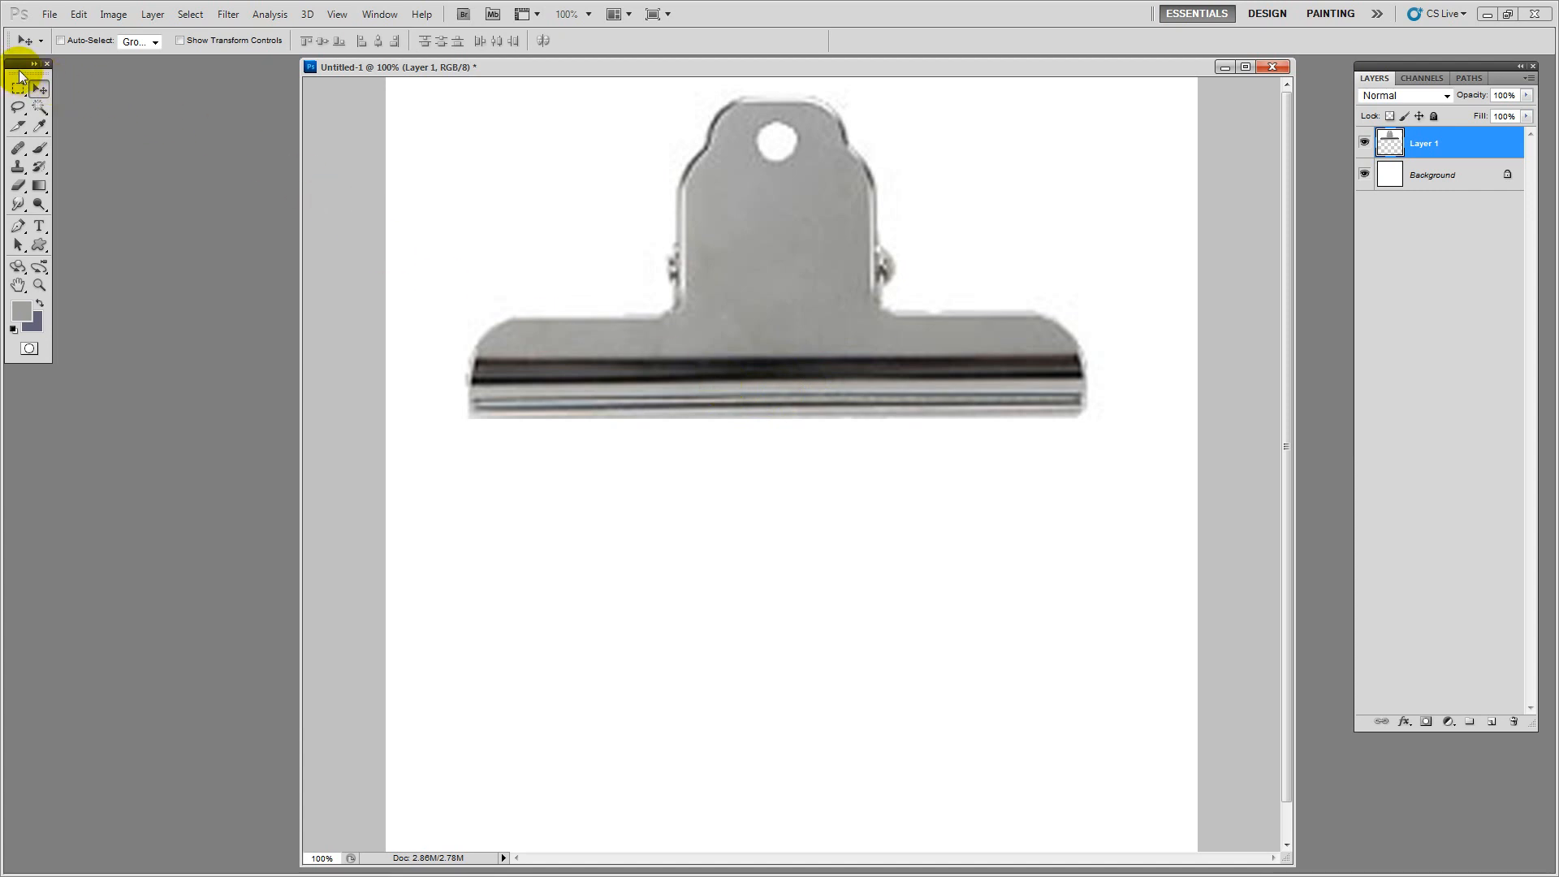
left_click_drag(18, 70, 134, 86)
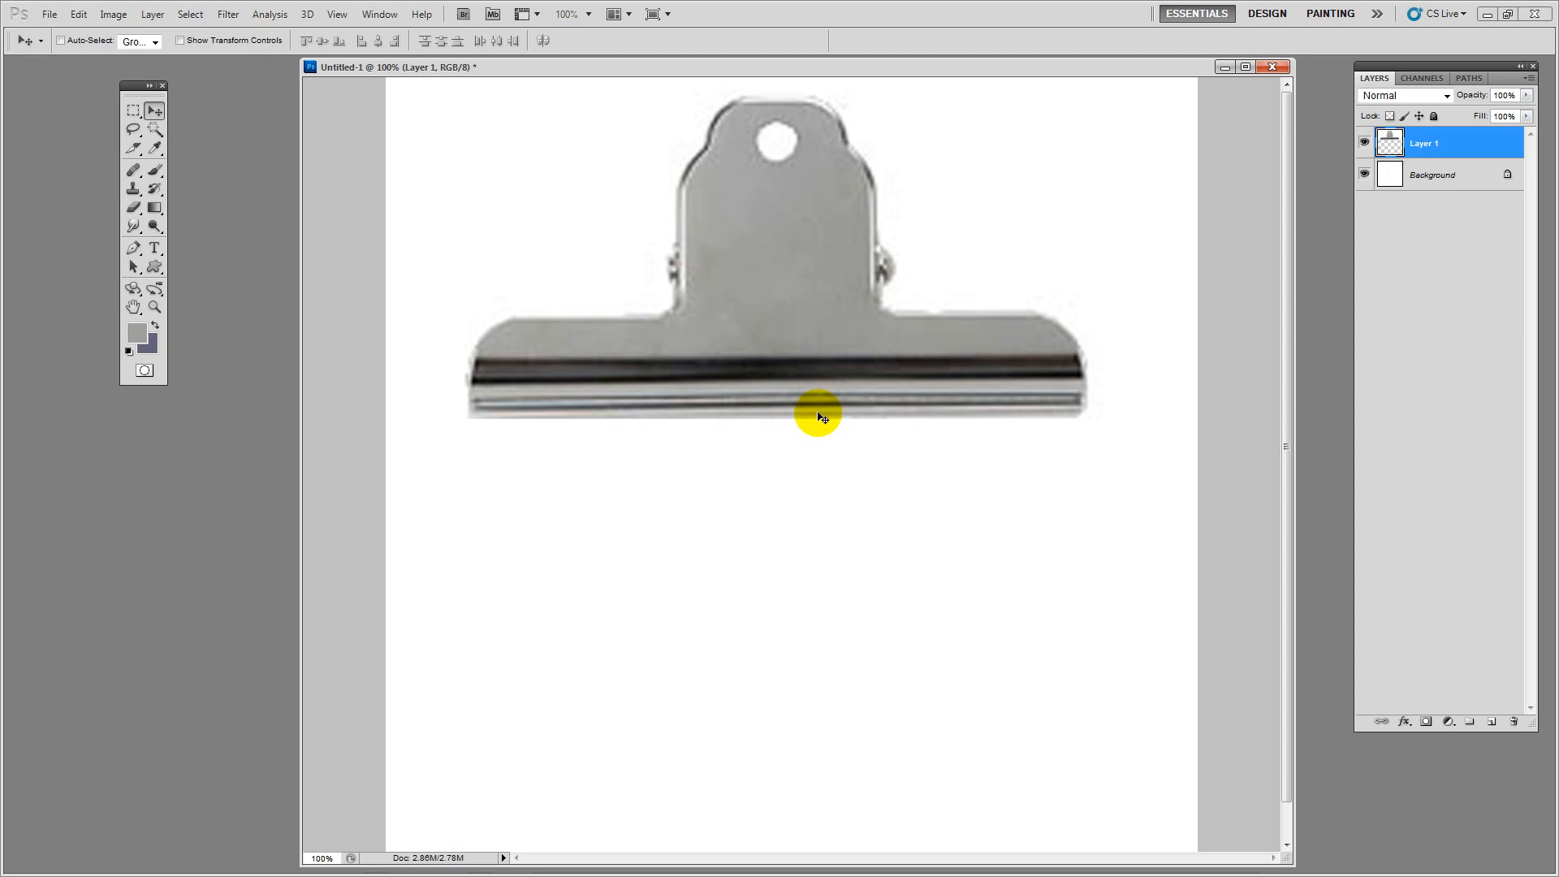
left_click_drag(793, 355, 804, 355)
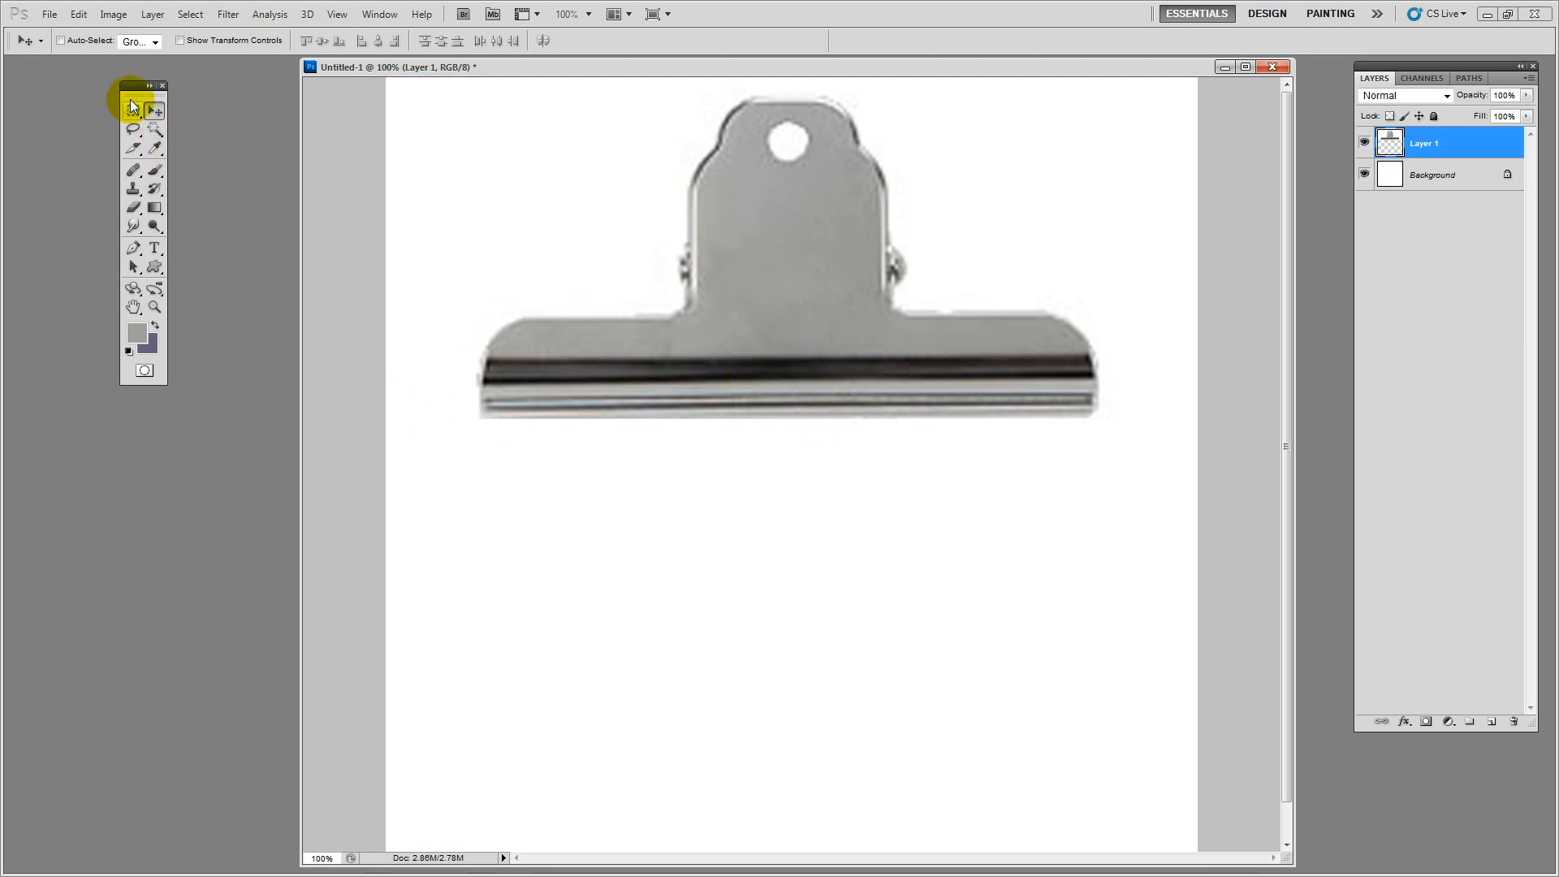
left_click_drag(136, 91, 161, 101)
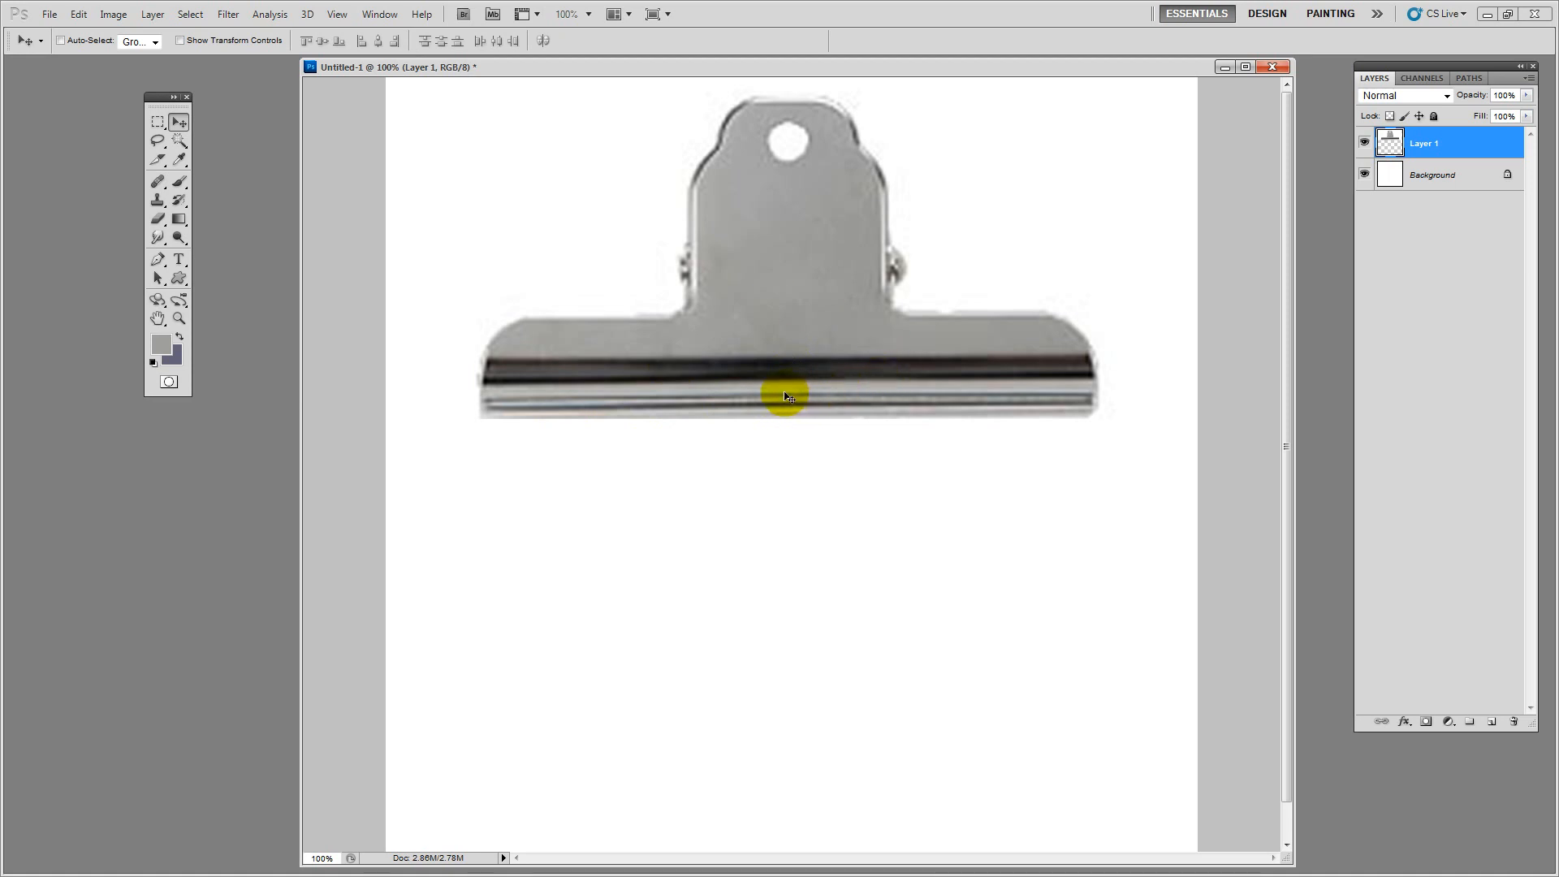
Add a new empty layer above Layer 1 and zoom in on the clip to 200%
left_click(1493, 722)
left_click(178, 318)
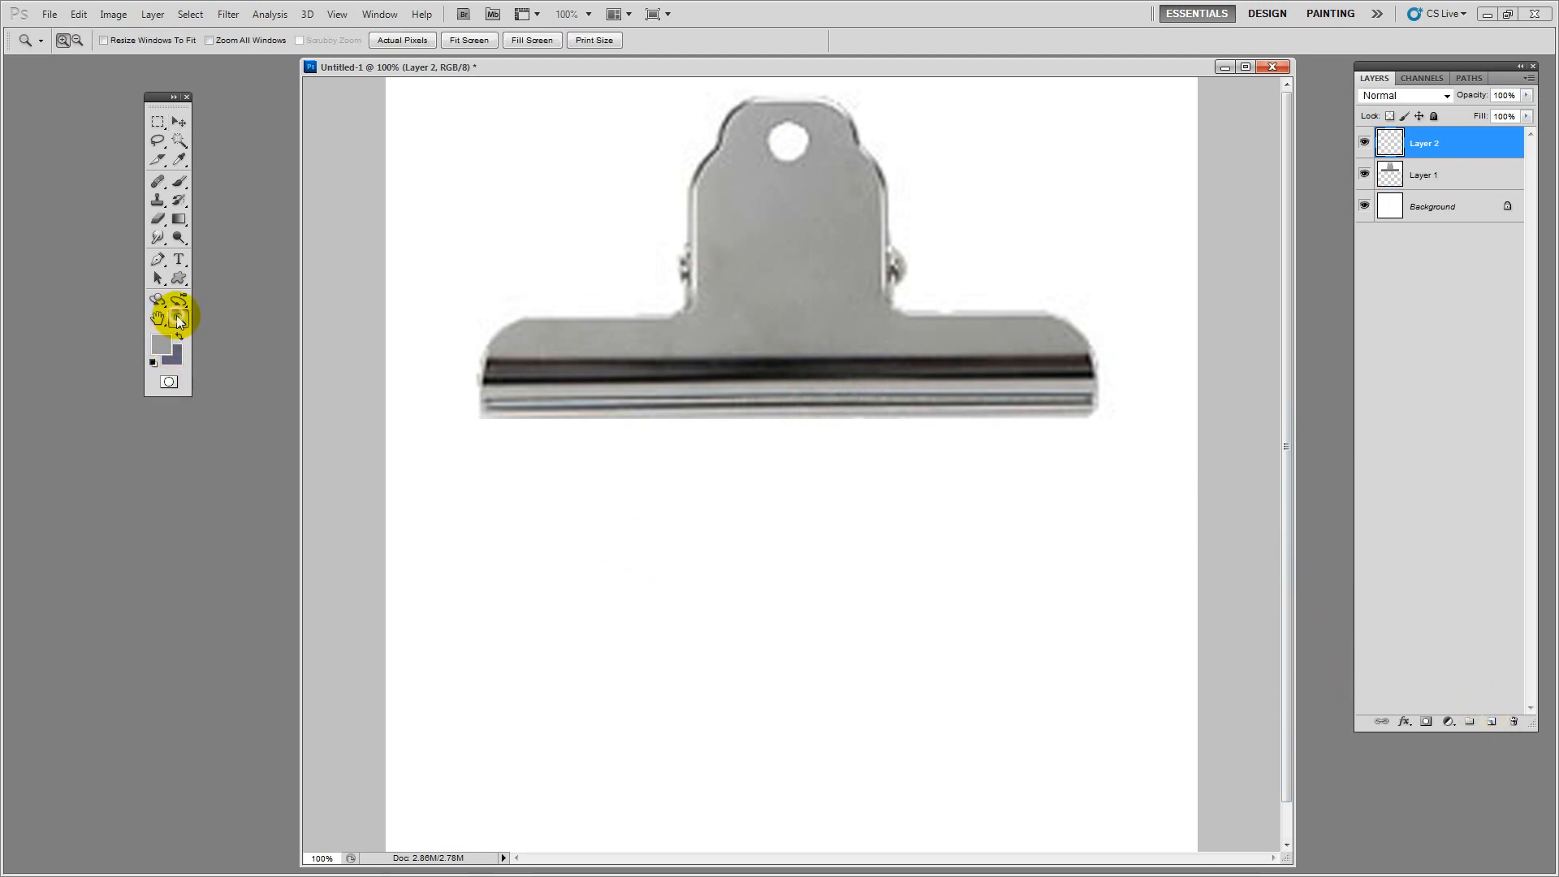
left_click(763, 341)
left_click_drag(773, 312, 860, 470)
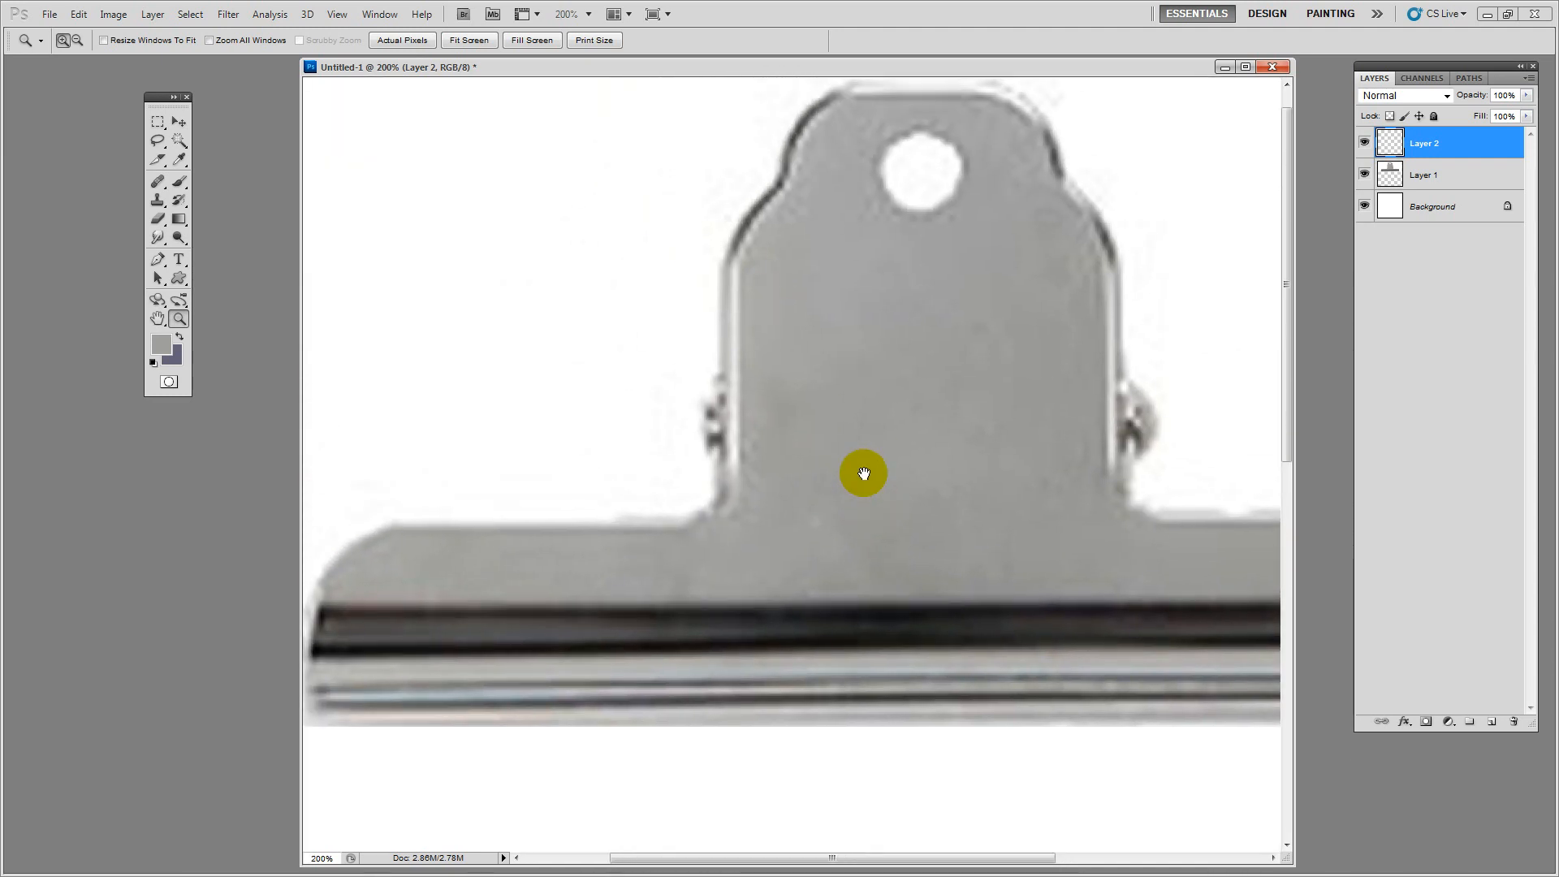
Start a Pen tool path at the middle of the clip's top edge and curve it around the upper-left corner to the notch
left_click(158, 263)
left_click_drag(160, 268, 198, 254)
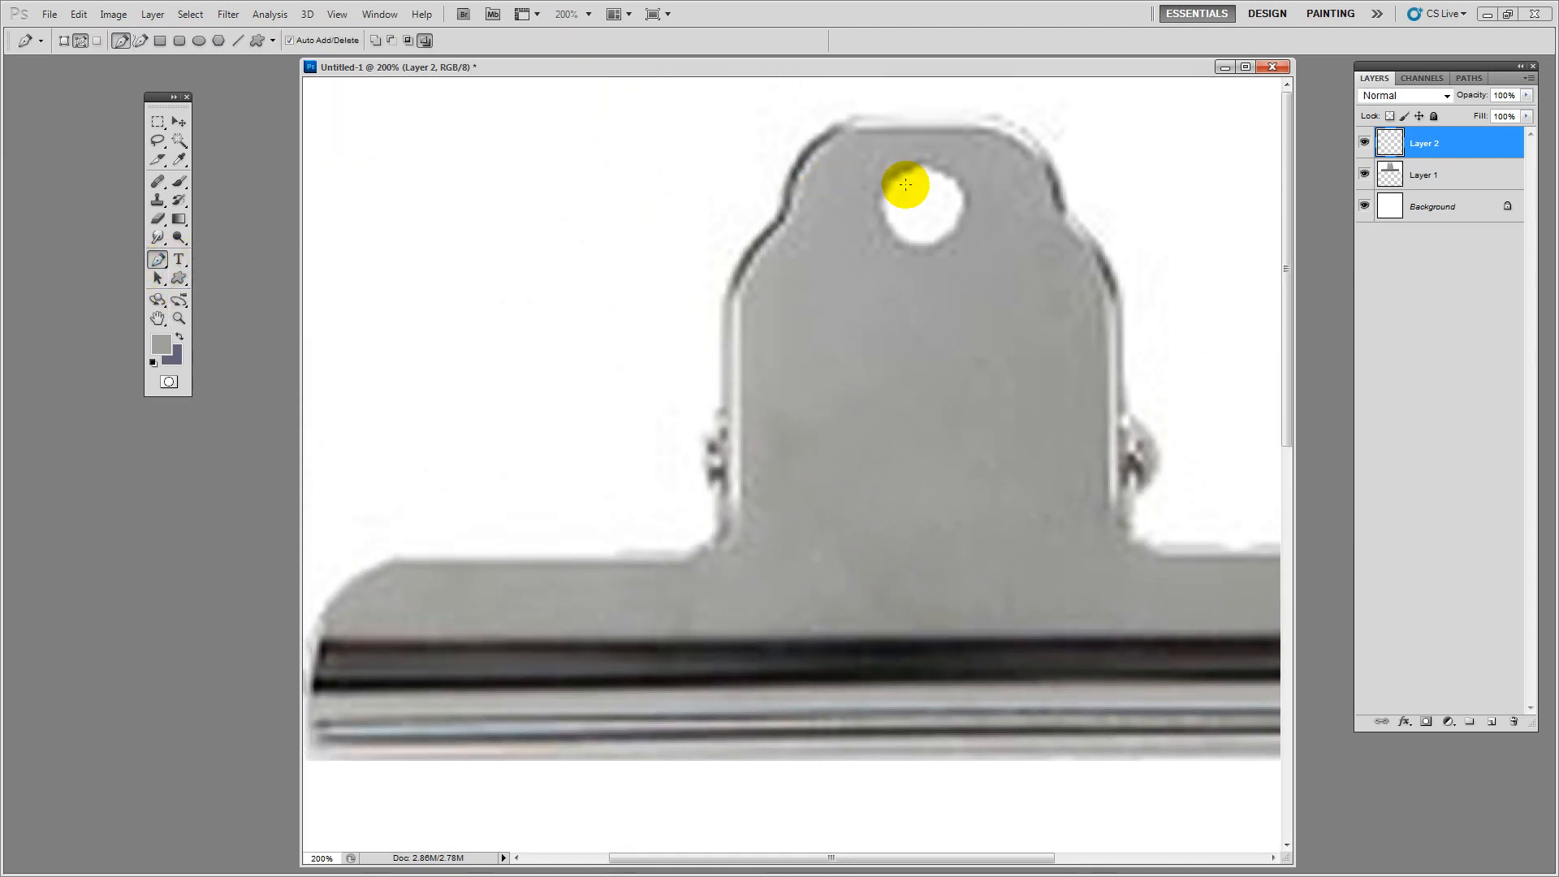
left_click_drag(300, 382, 212, 382)
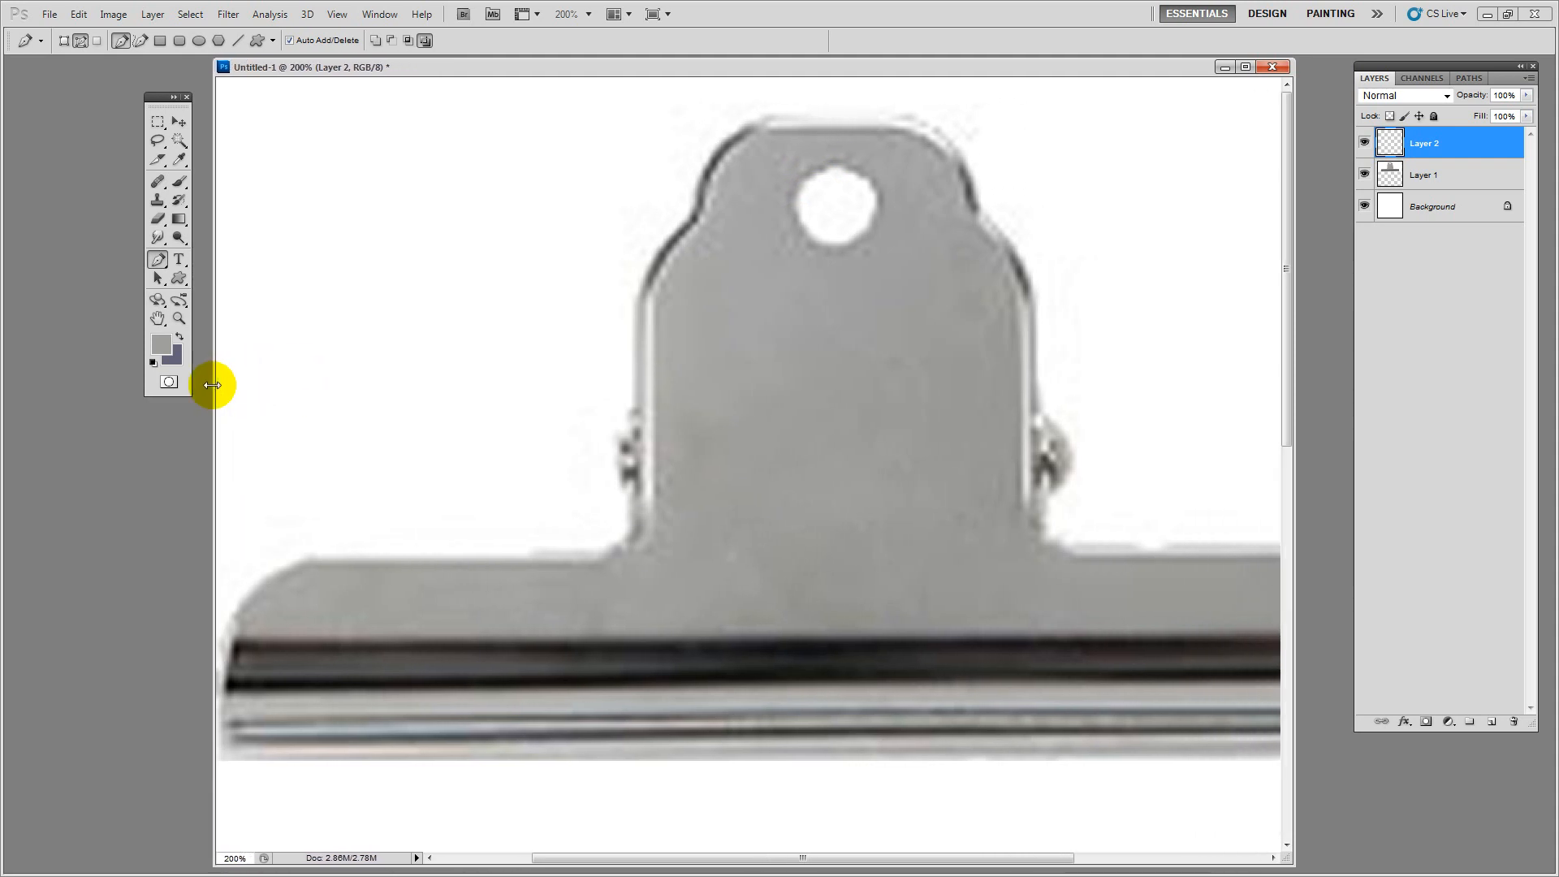
left_click(936, 116)
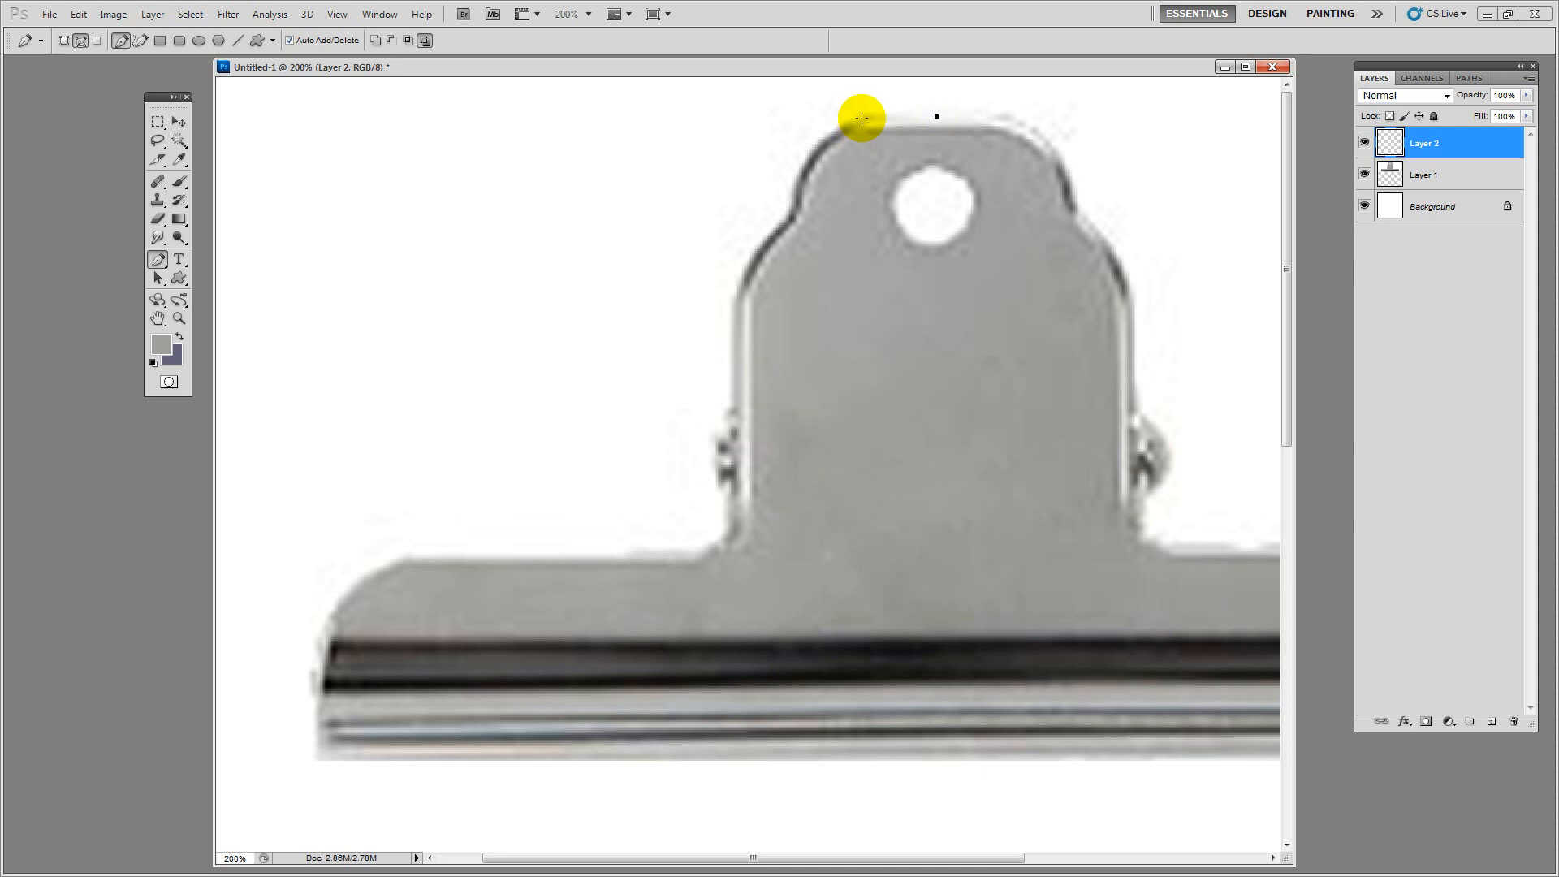
left_click(861, 117)
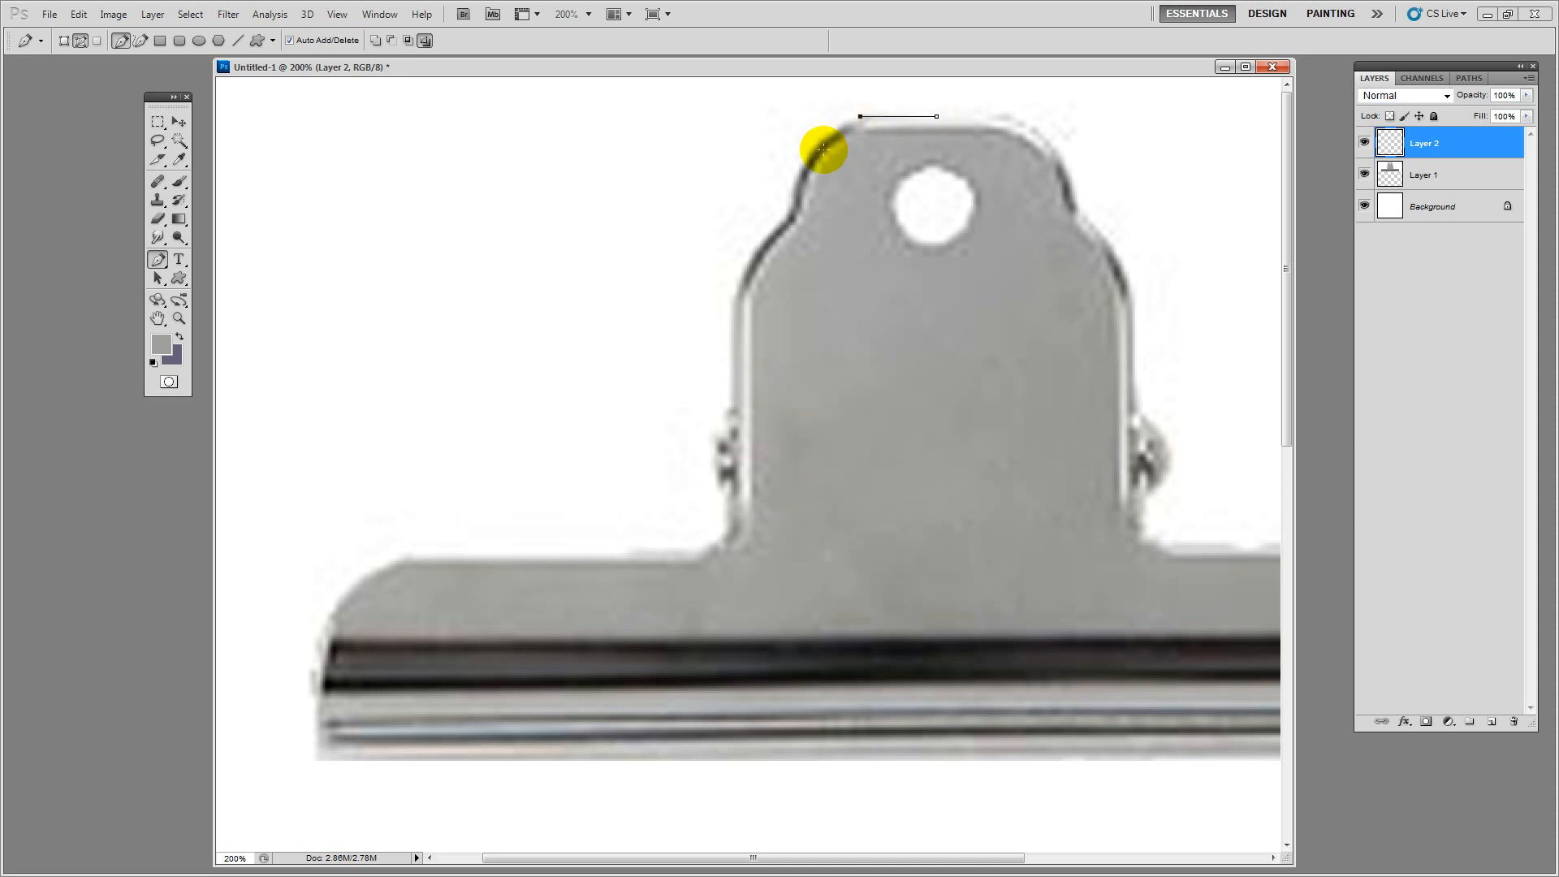
left_click_drag(793, 210, 786, 289)
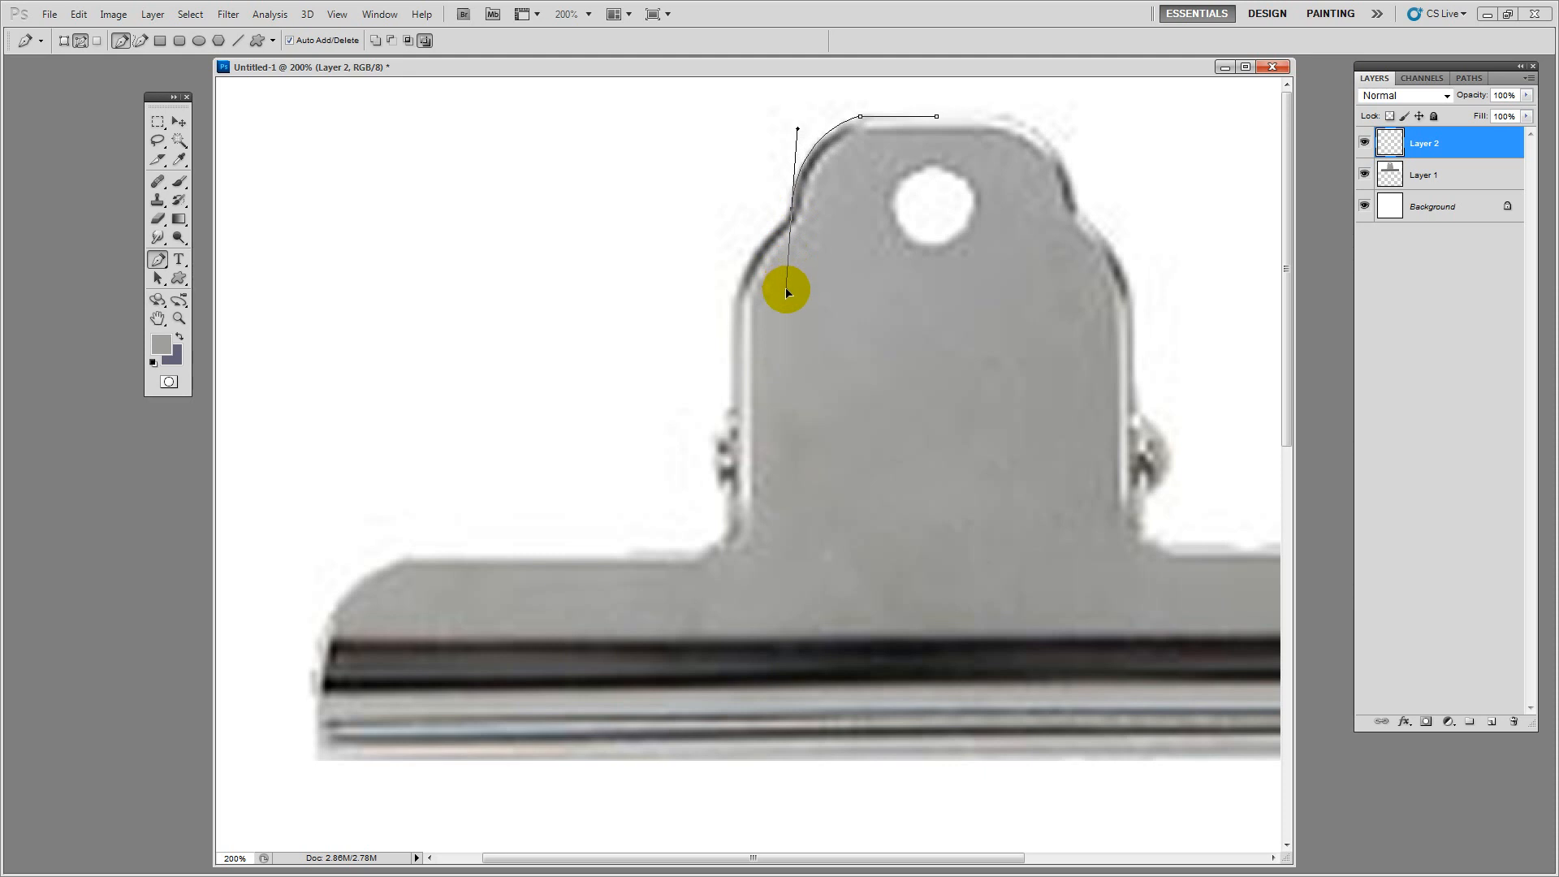
Lower the path's top segment slightly, make the left notch anchor a corner point, and refine its position and handle to fit the clip
left_click_drag(842, 96, 967, 141)
key("ctrl+Down")
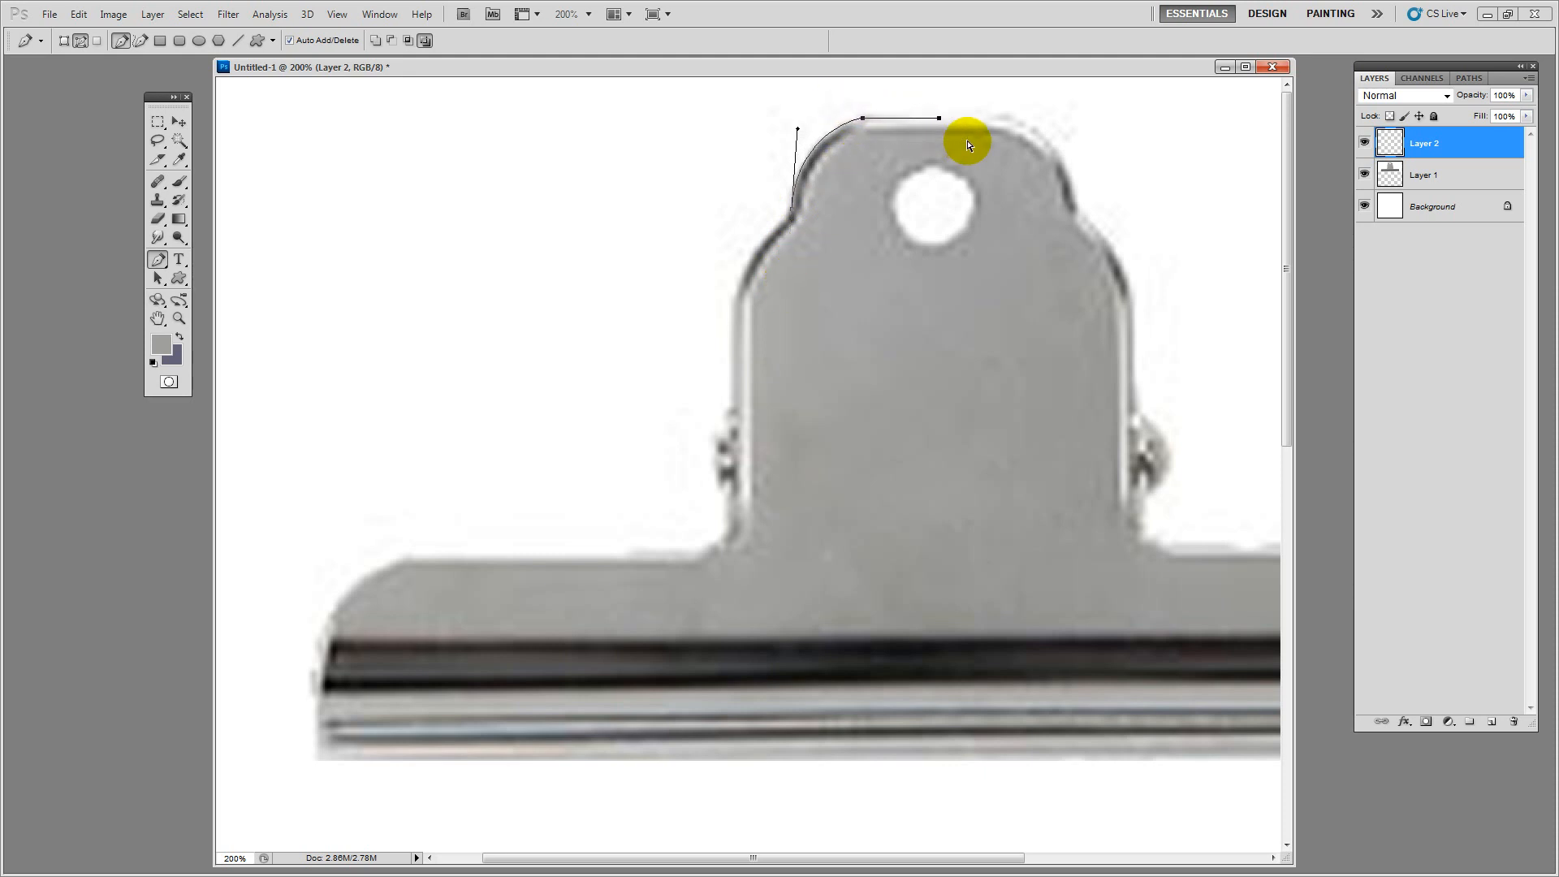
left_click(791, 211)
left_click(791, 211, "alt")
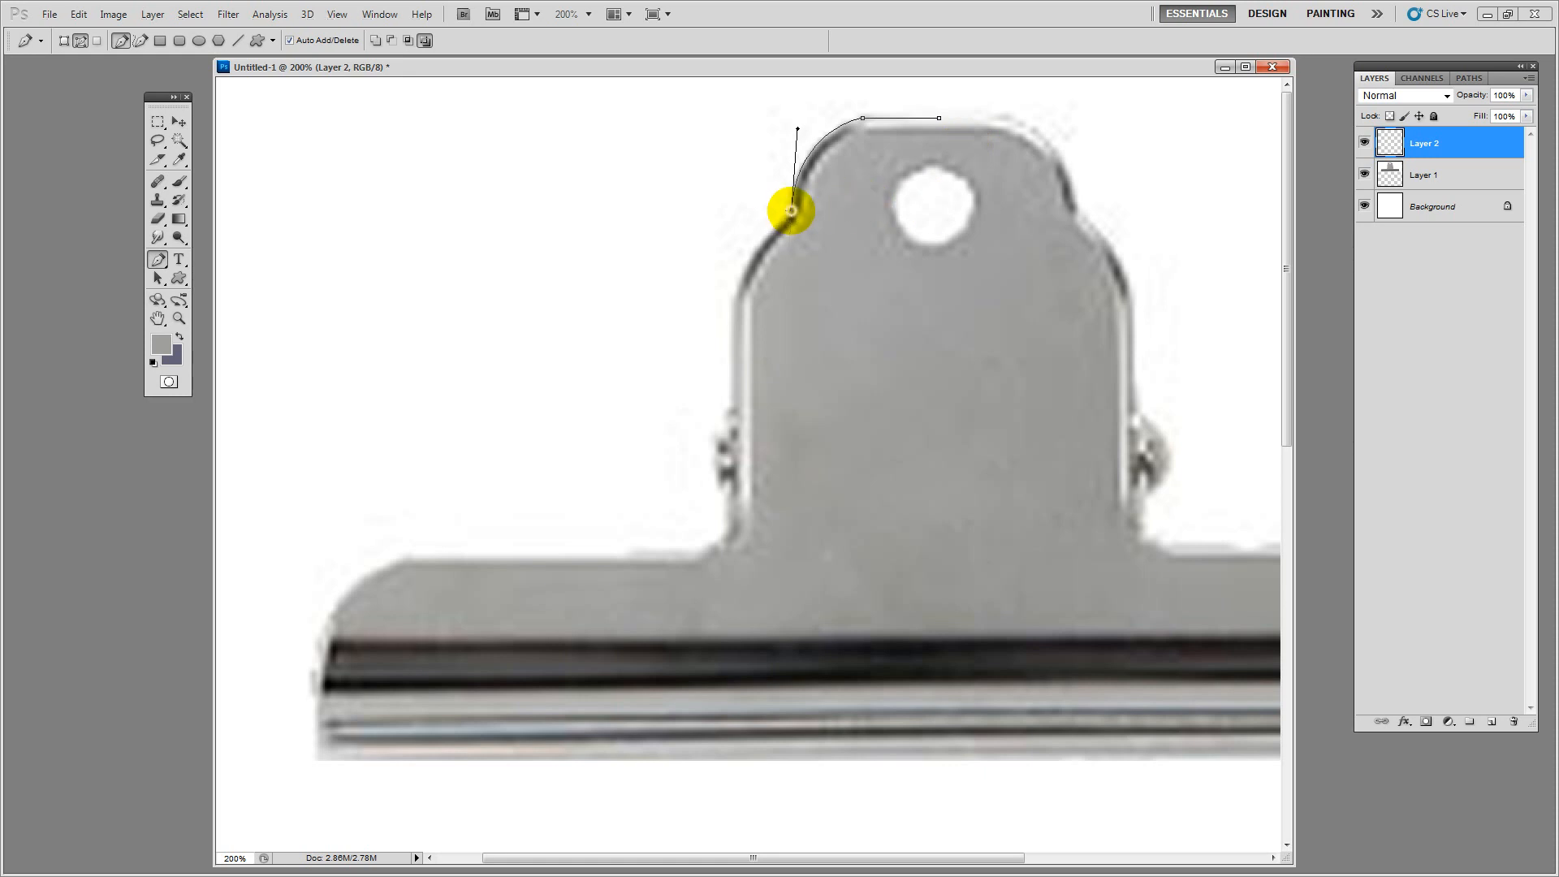
left_click_drag(792, 212, 791, 217)
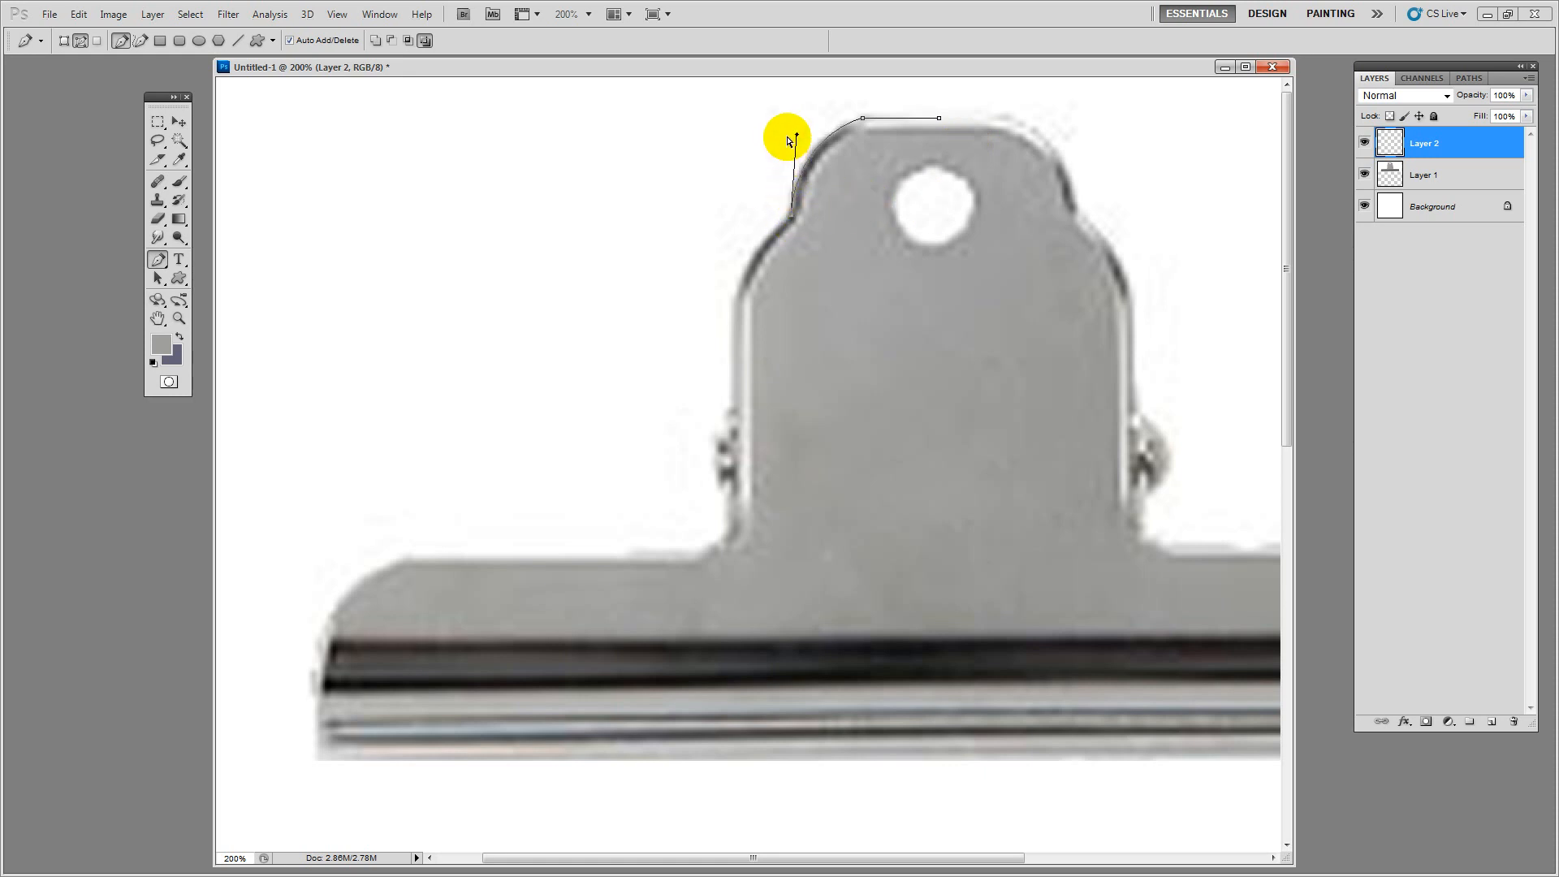
left_click_drag(796, 135, 793, 126)
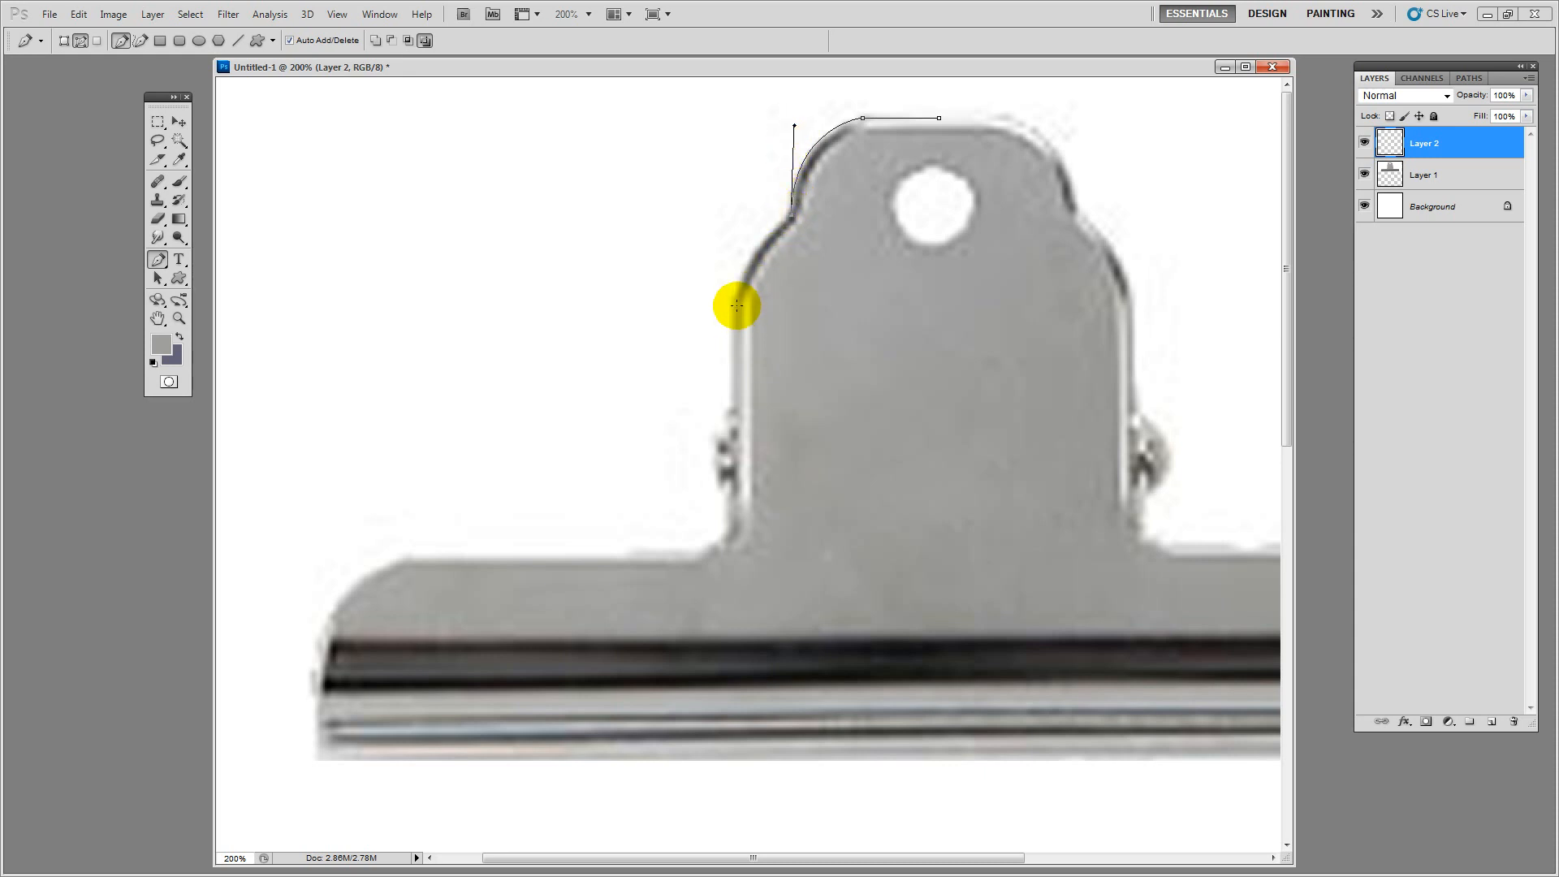
Curve the path around the clip's left shoulder, remove the end anchor's outgoing handle, and adjust the curve to match the edge
left_click_drag(733, 309, 733, 368)
left_click_drag(735, 309, 736, 315)
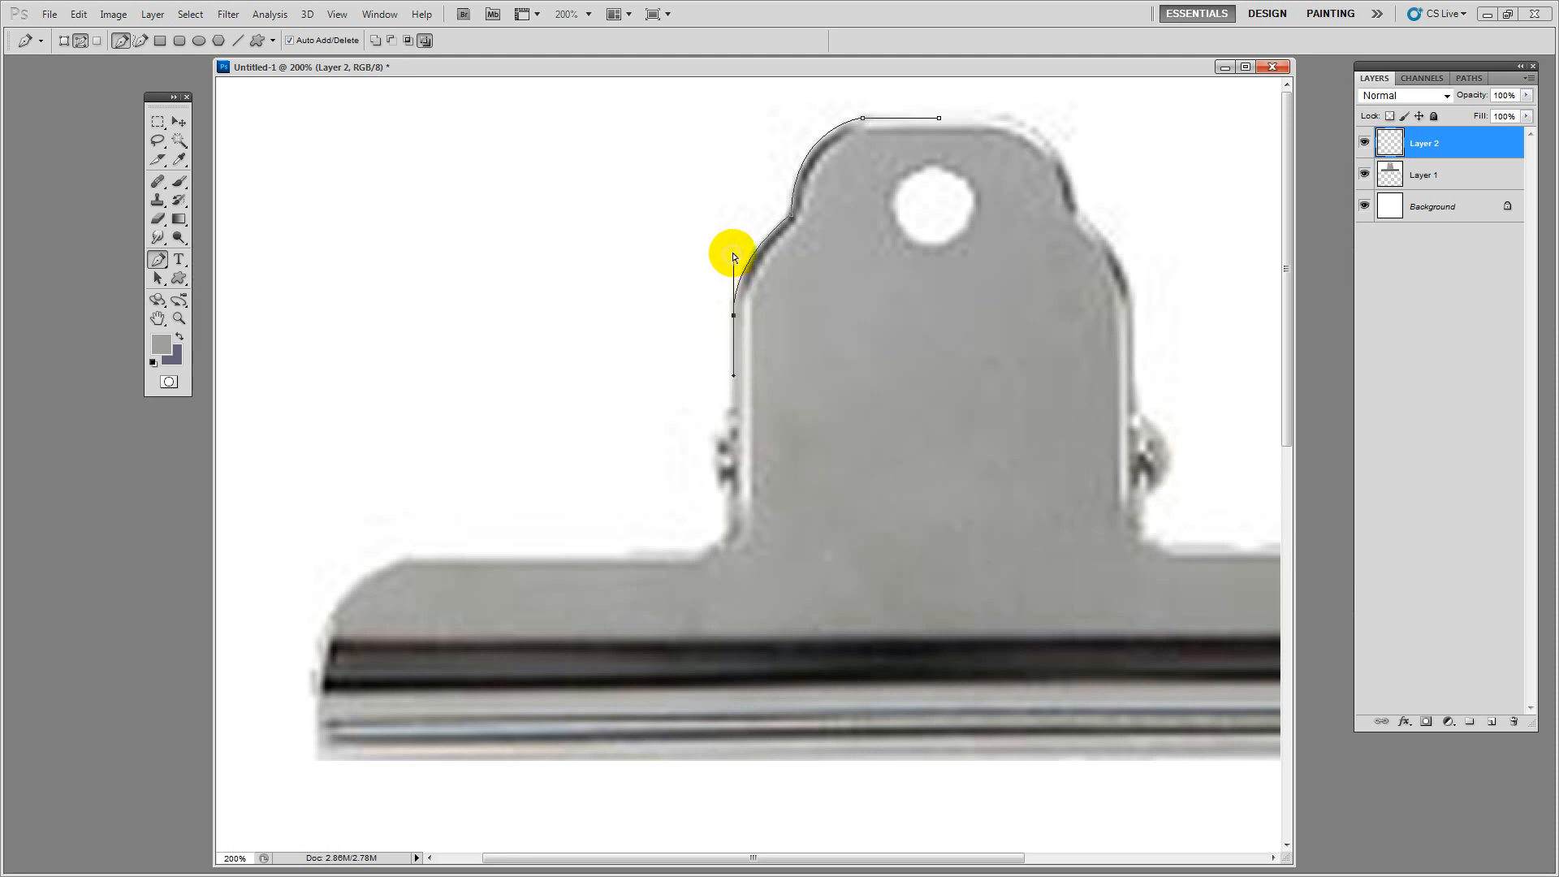
left_click_drag(733, 250, 734, 247)
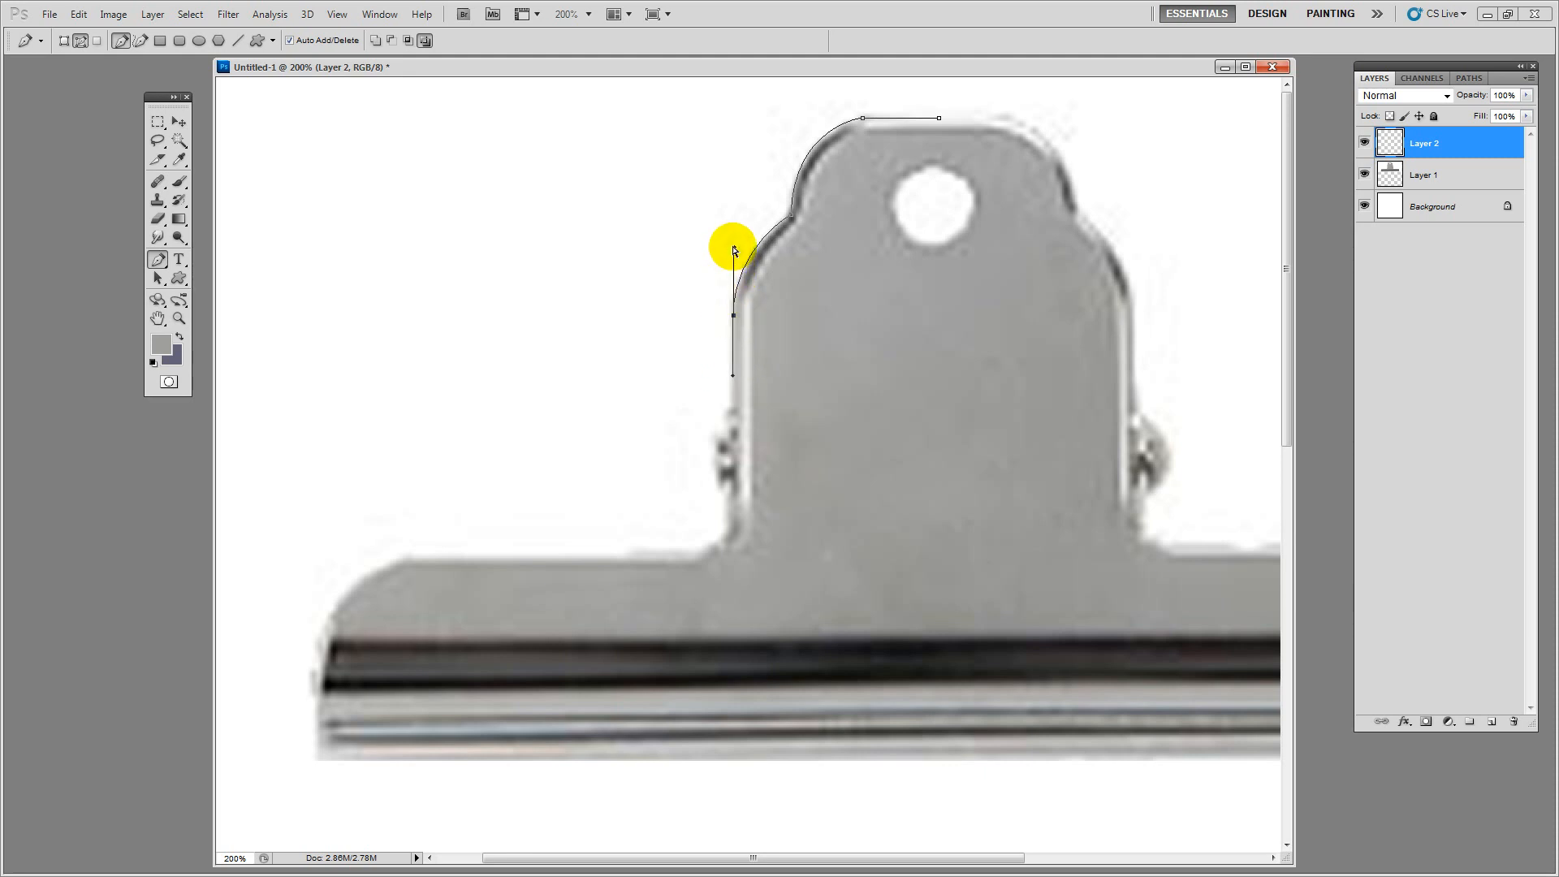
left_click(733, 315, "alt")
scroll(748, 406, "down", 3)
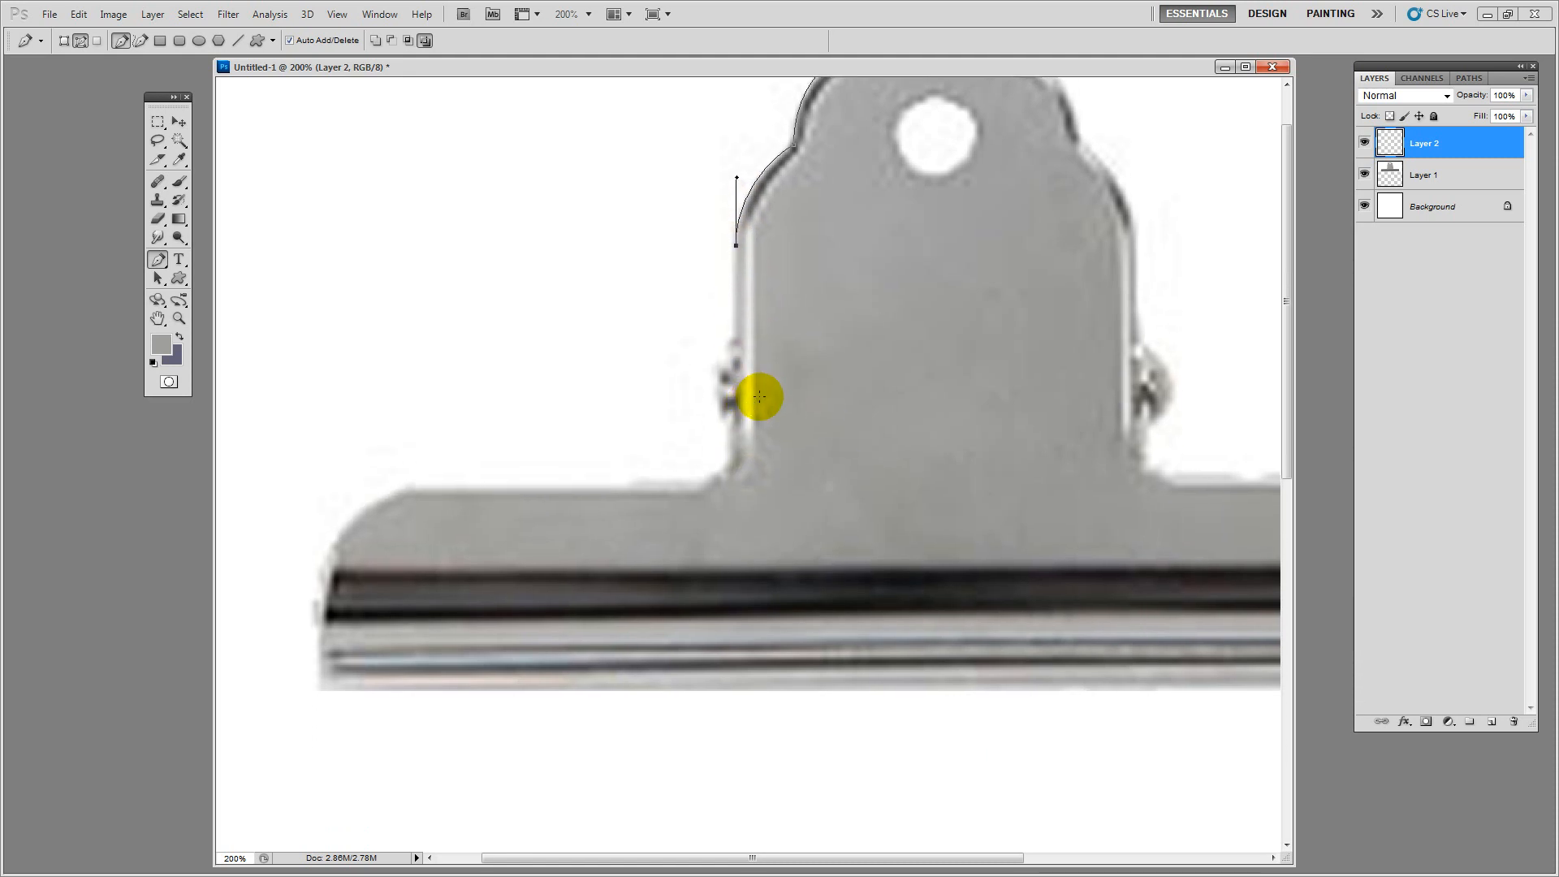
left_click_drag(736, 245, 739, 254)
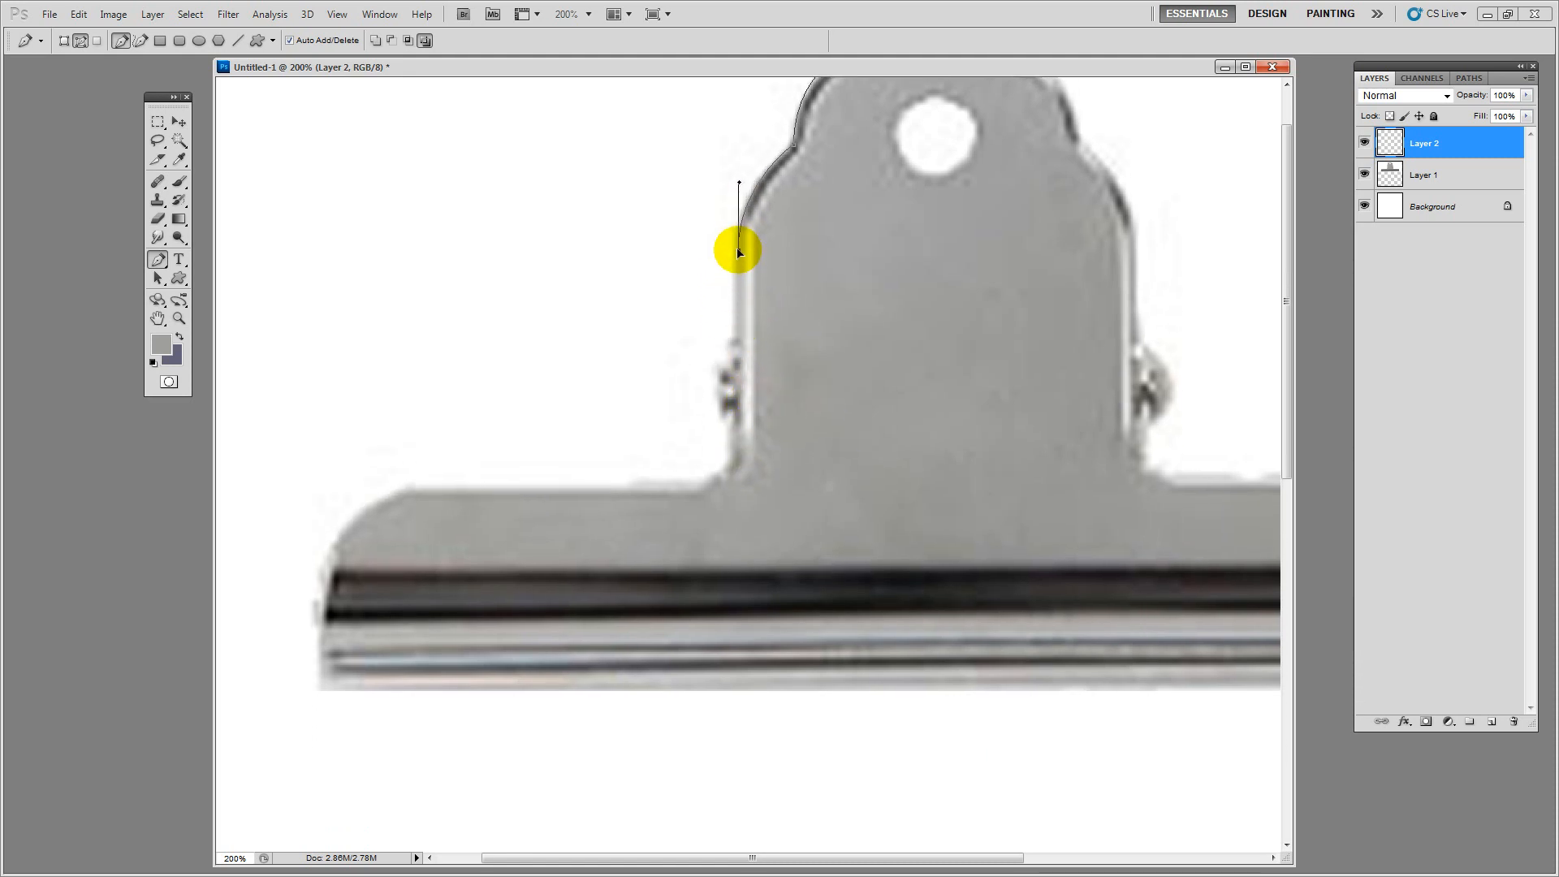
left_click_drag(739, 183, 738, 172)
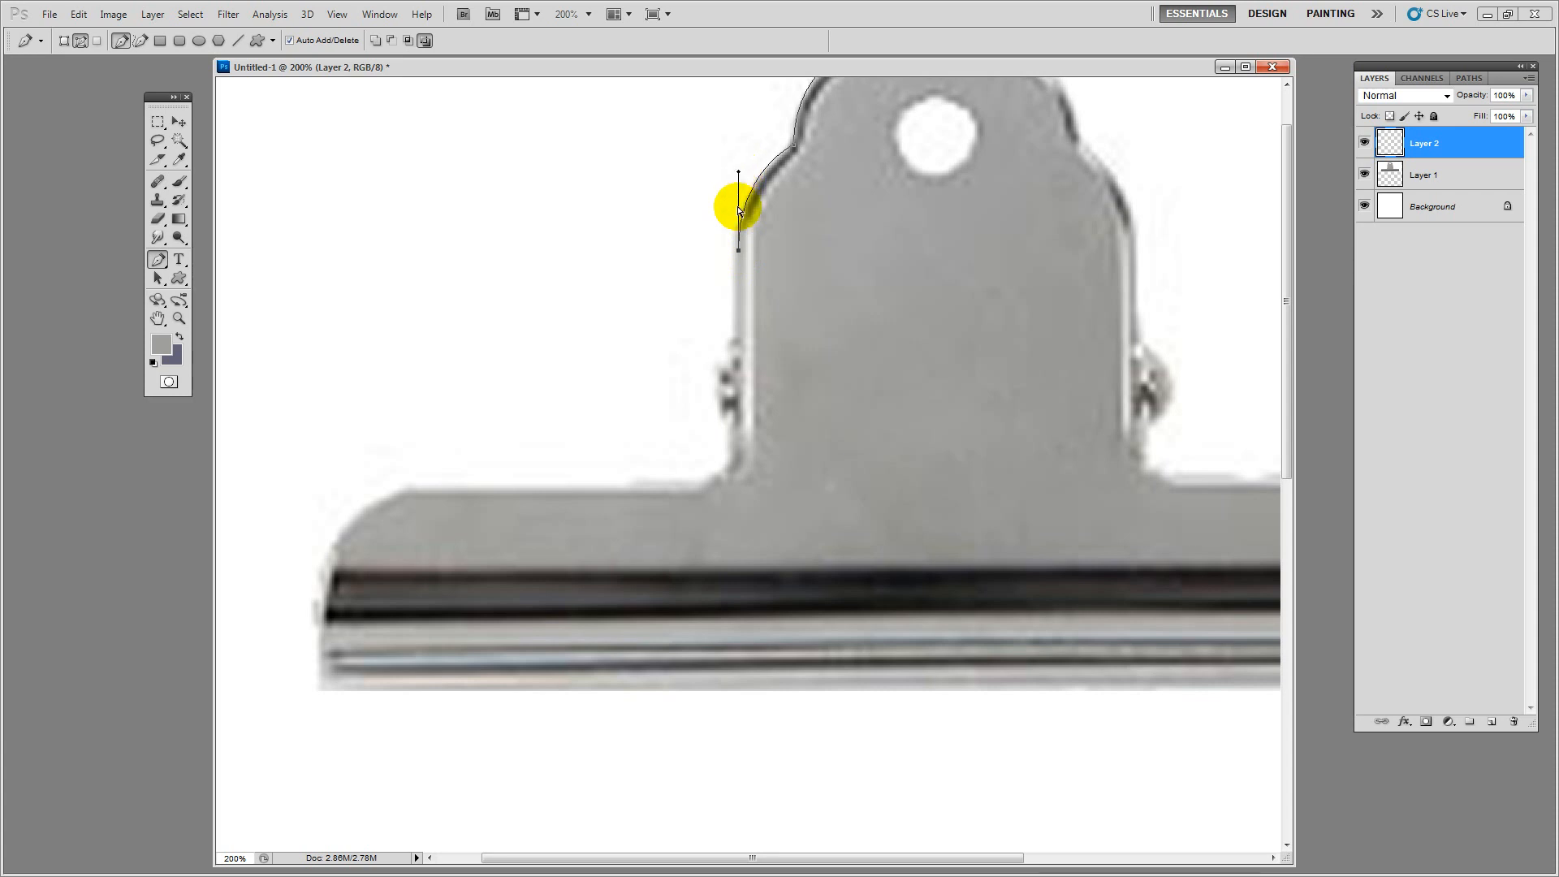
left_click_drag(738, 250, 738, 246)
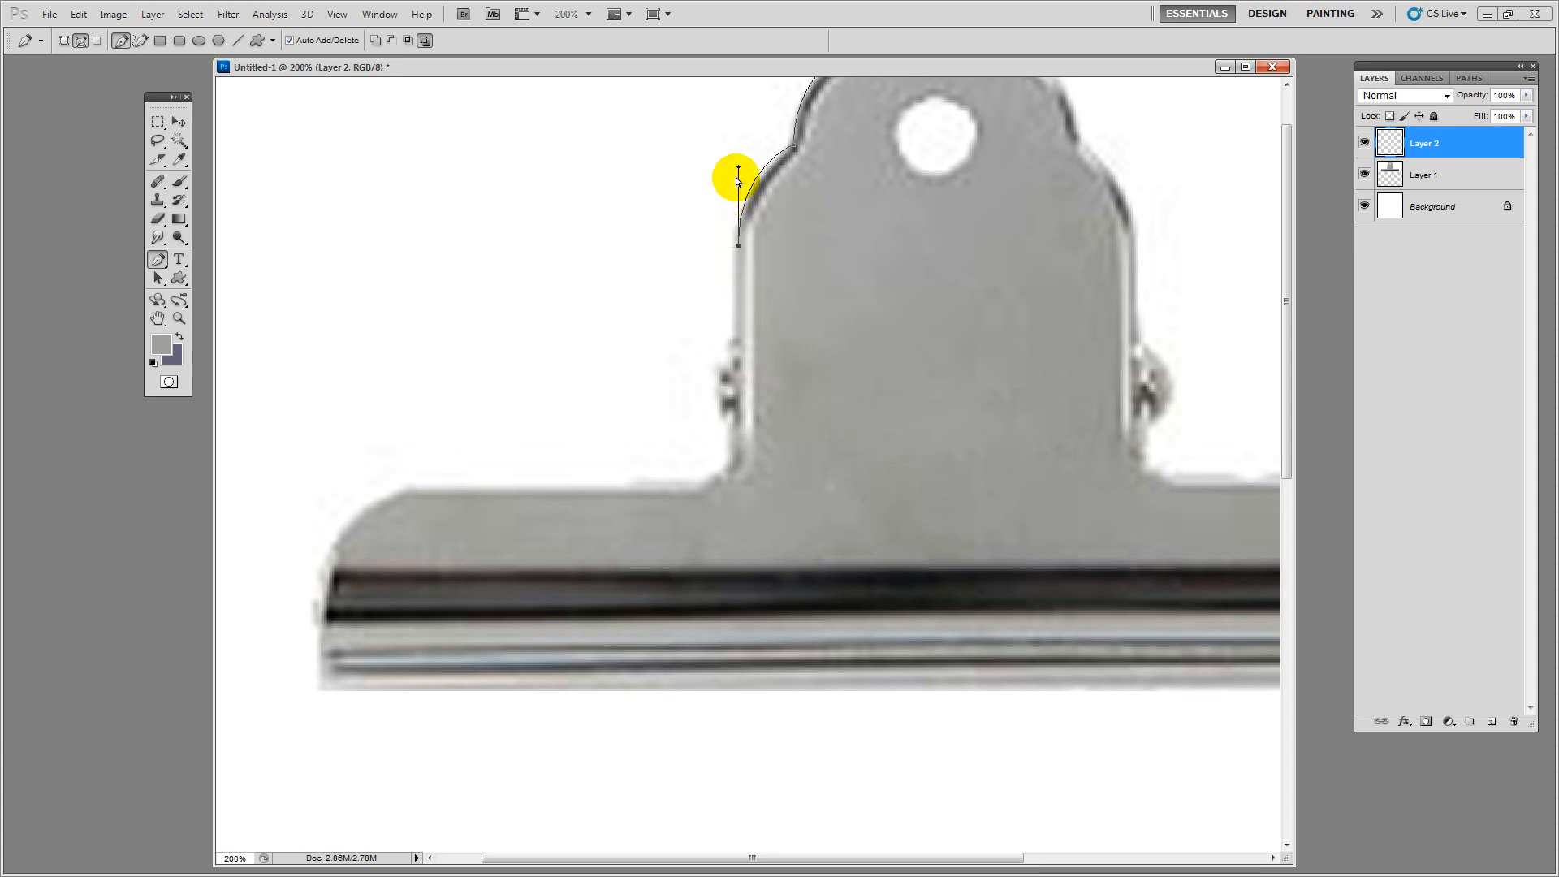
left_click_drag(738, 167, 738, 175)
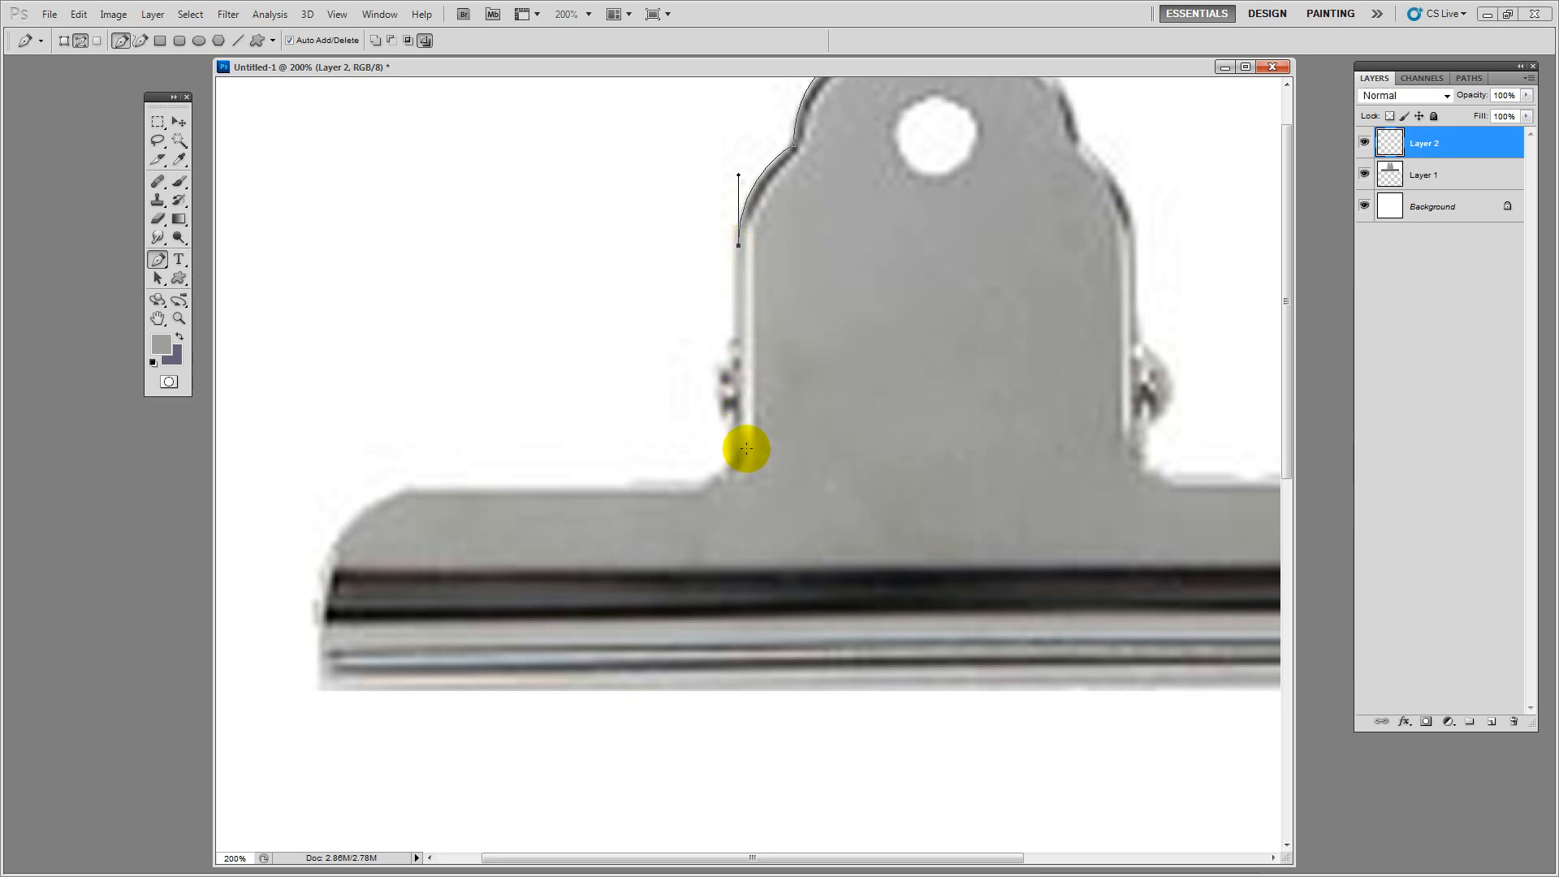
Extend the path straight down the clip's left side, around the inner corner, and along the bar's upper edge to its left curve
left_click(740, 446)
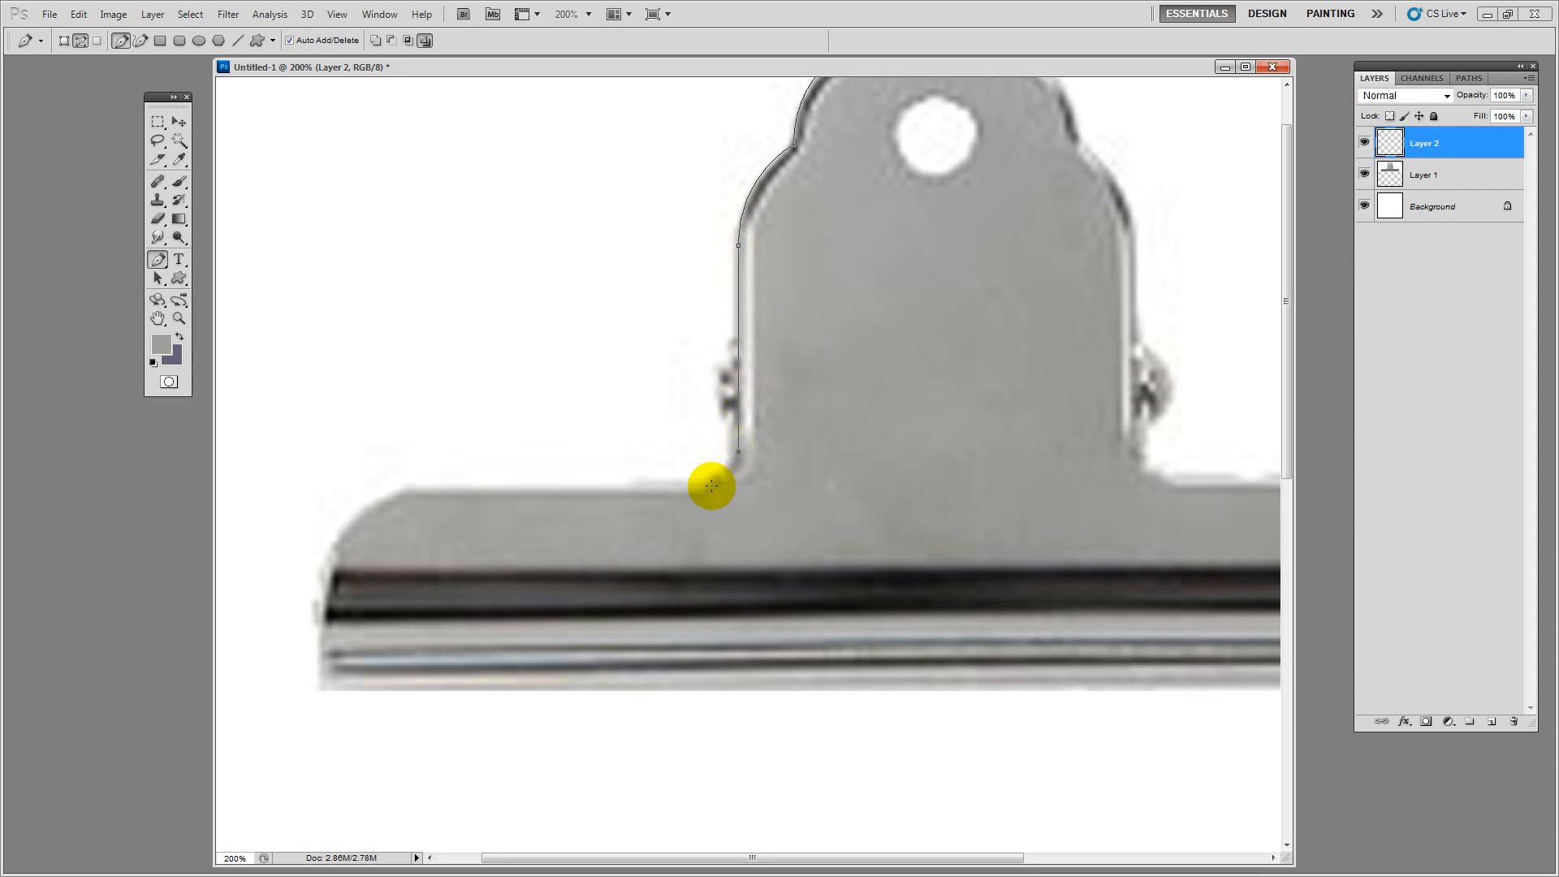
mouse_move(708, 484)
left_mouse_down()
mouse_move(686, 485)
mouse_move(729, 482)
left_mouse_up()
left_click(702, 483, "alt")
left_click(421, 482)
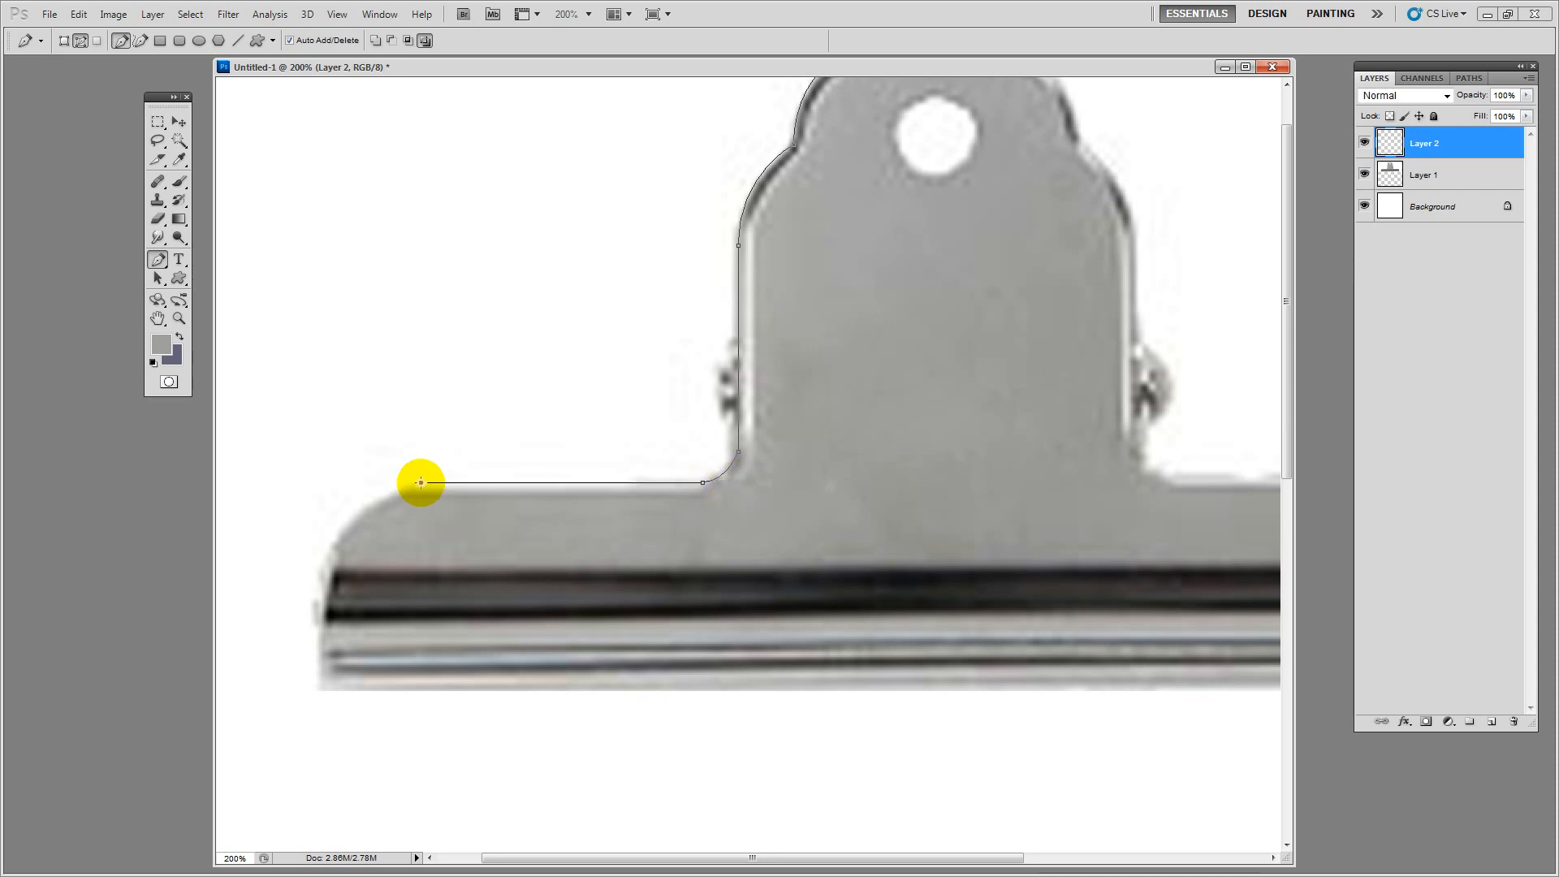
left_click_drag(420, 483, 418, 485)
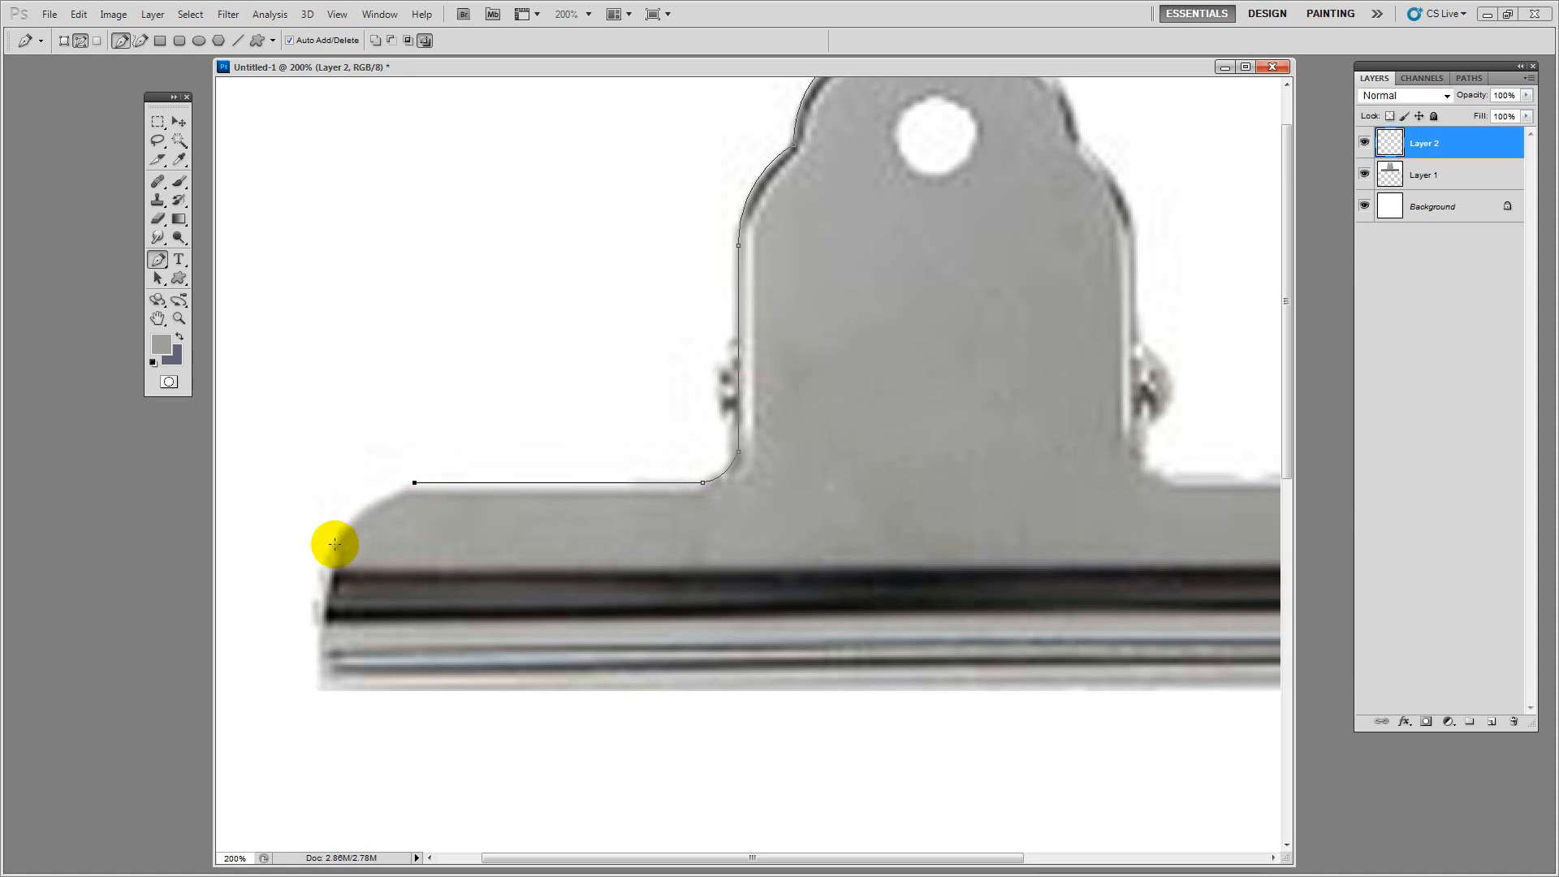
Trace the path around the bar's rounded left end and lower-left corner, ending at the middle of the bottom edge
left_click_drag(320, 573, 316, 654)
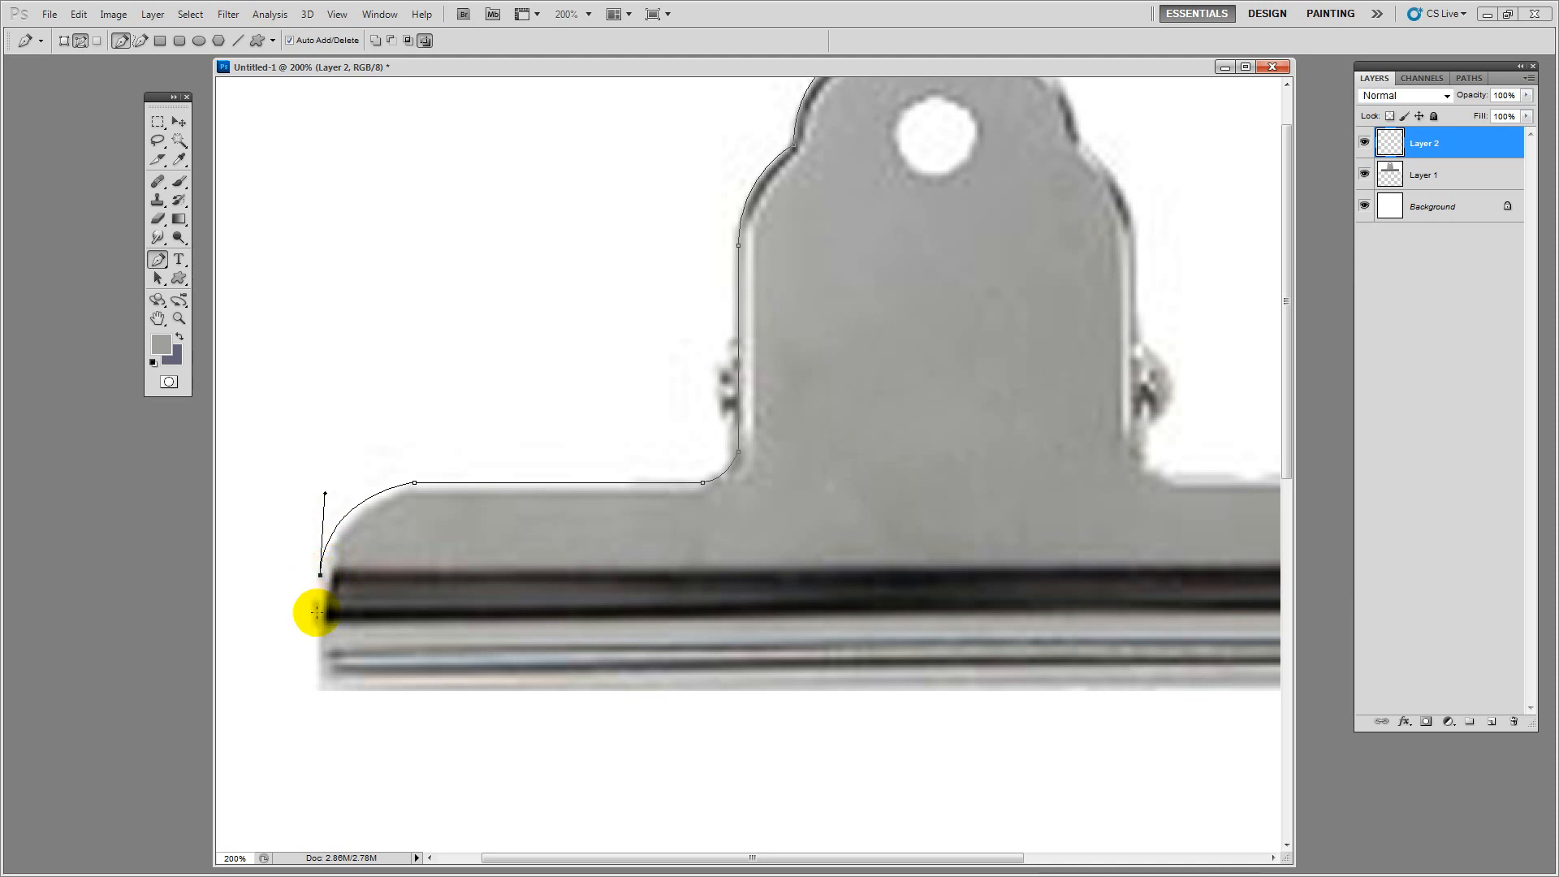
left_click(317, 611)
left_click_drag(322, 683, 318, 683)
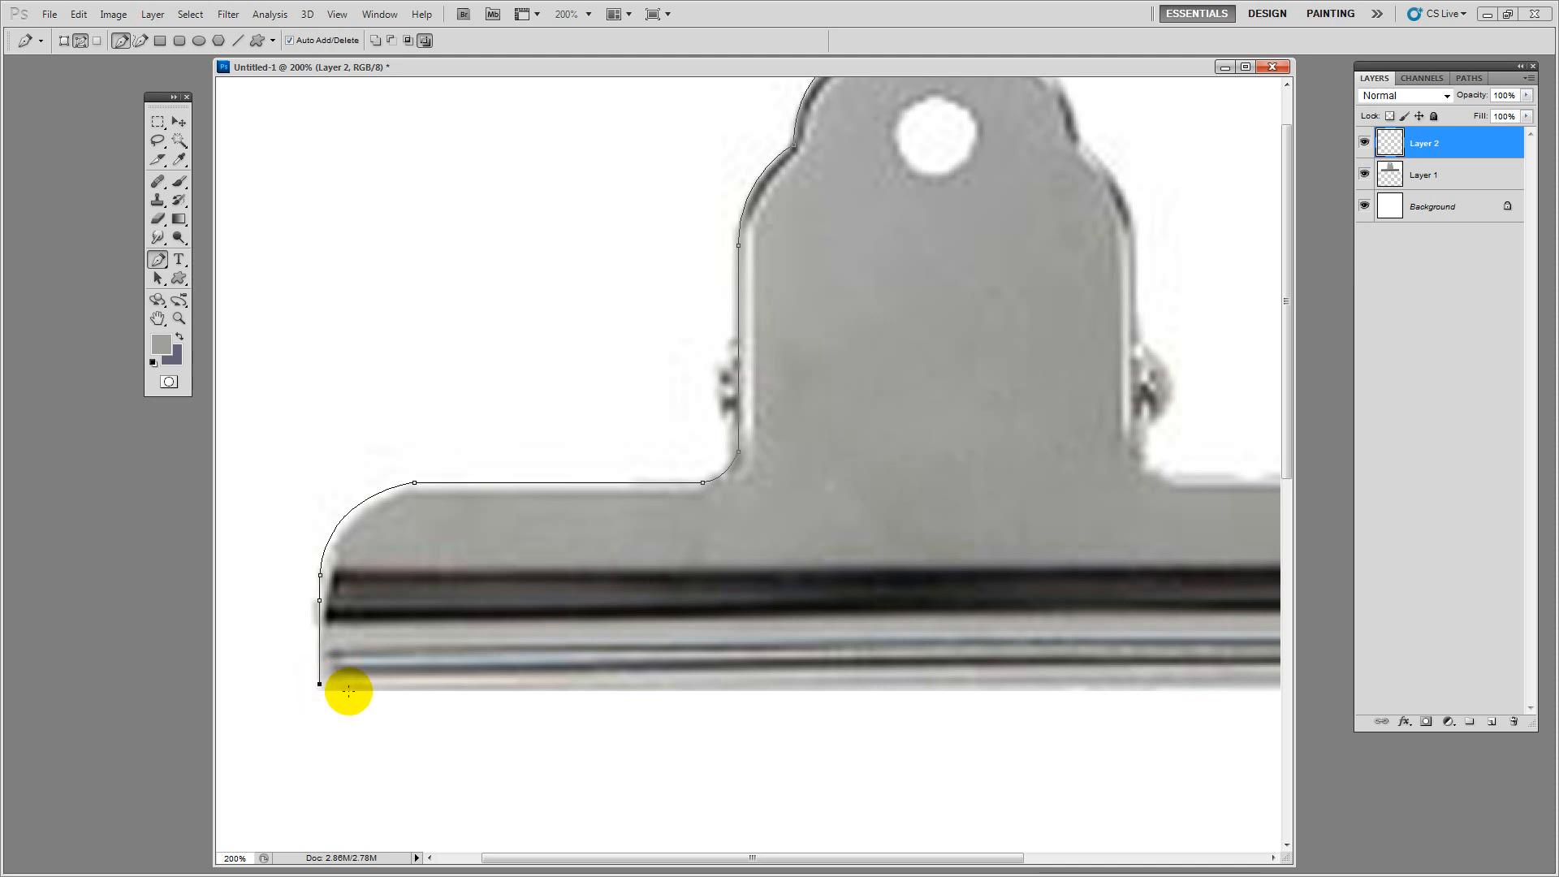
left_click_drag(348, 690, 361, 695)
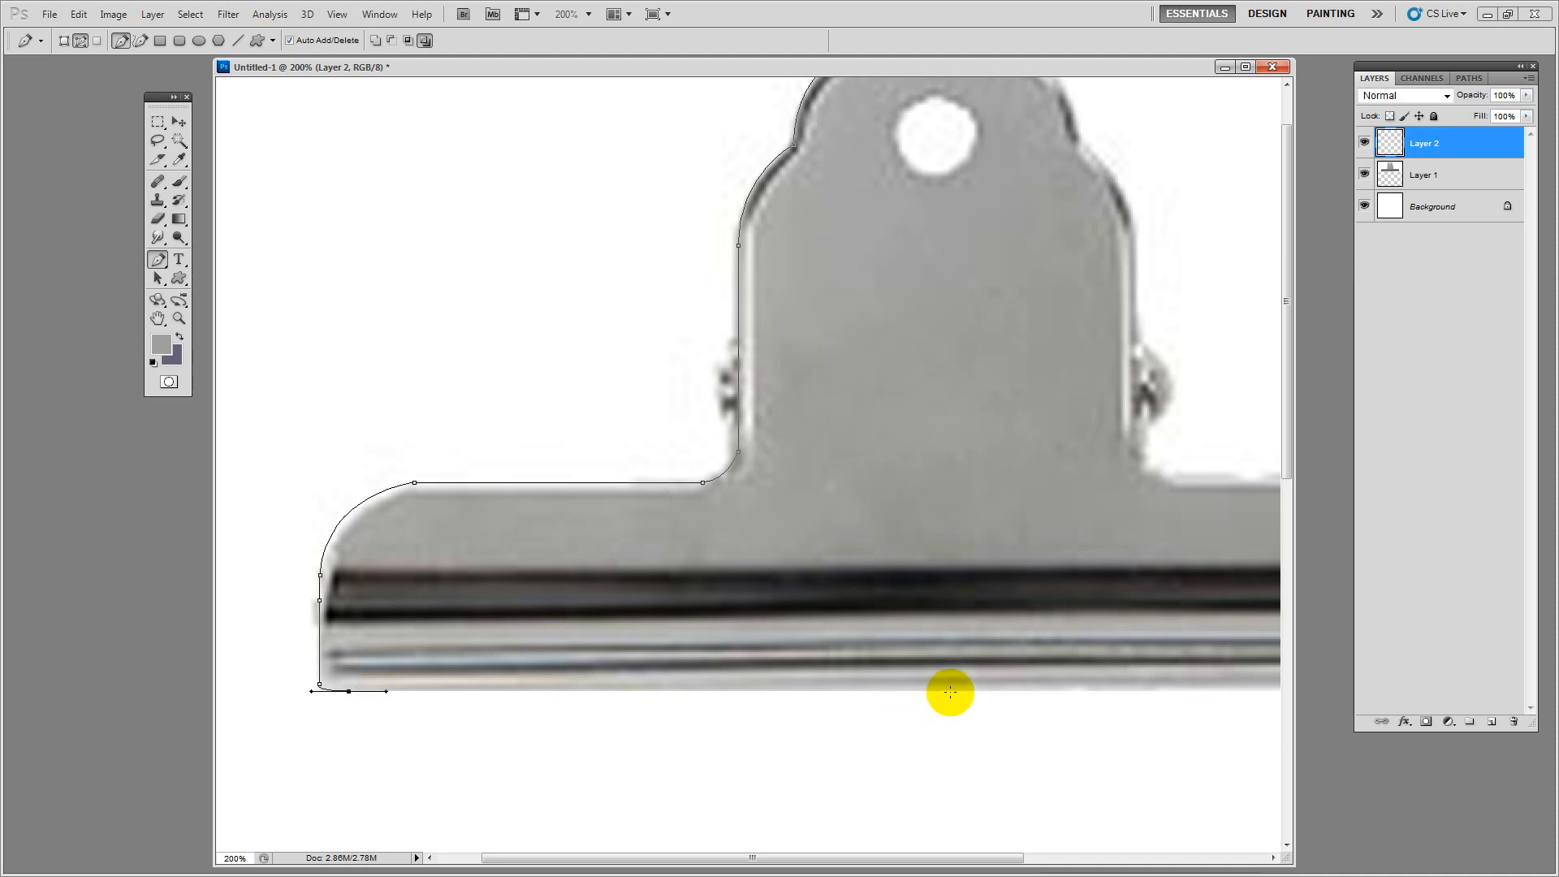
left_click(950, 691)
scroll(946, 674, "up", 2)
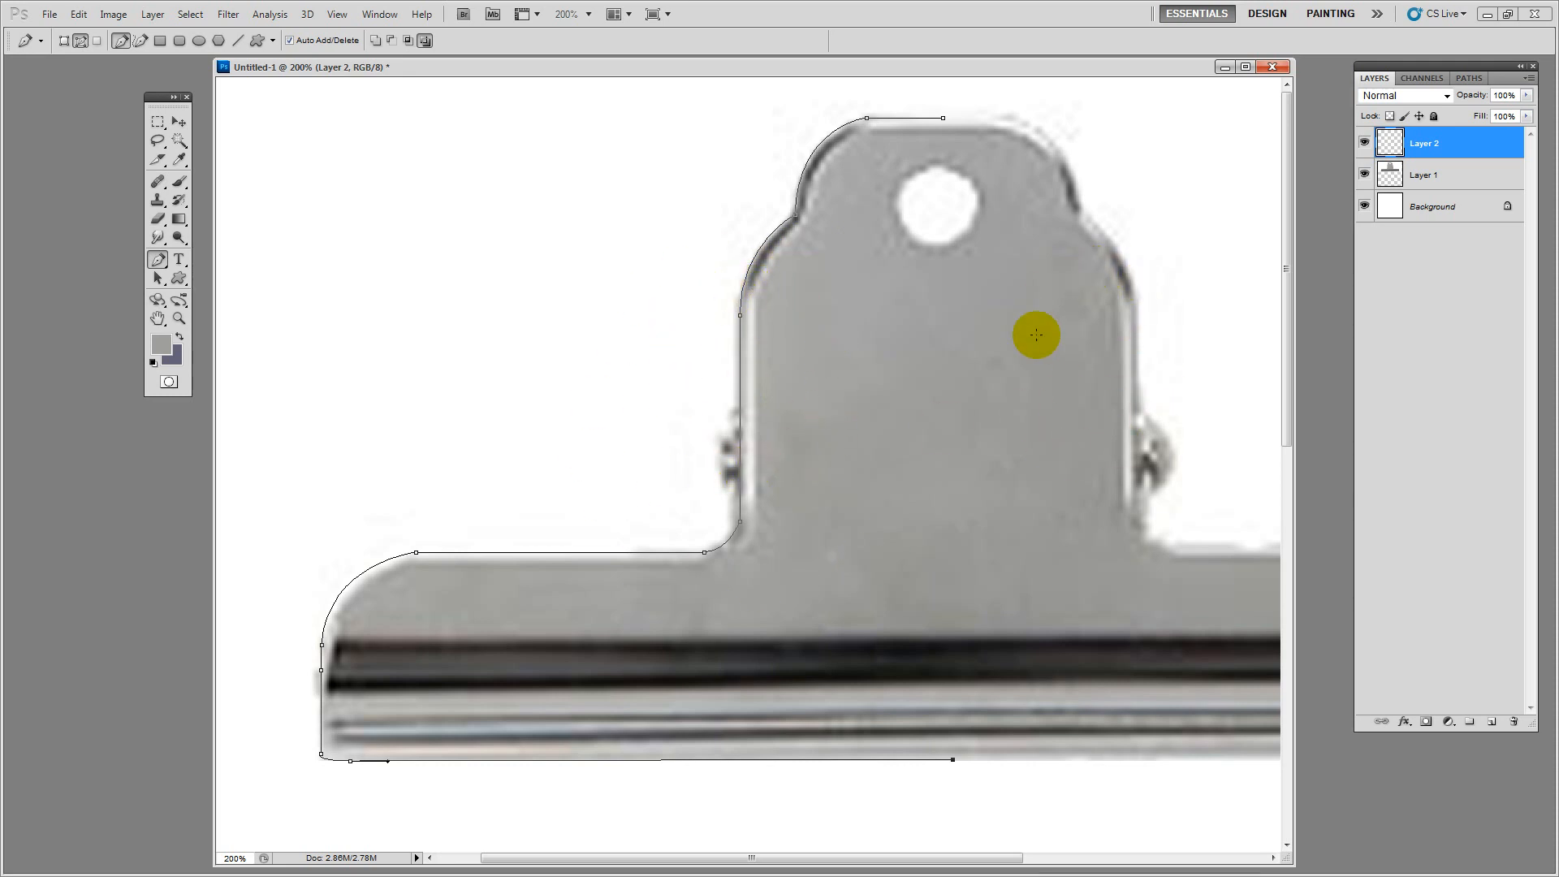
Close the path at the top anchor, straighten its vertical edge, and shift both end anchors slightly left to the clip's centre
left_click(943, 119)
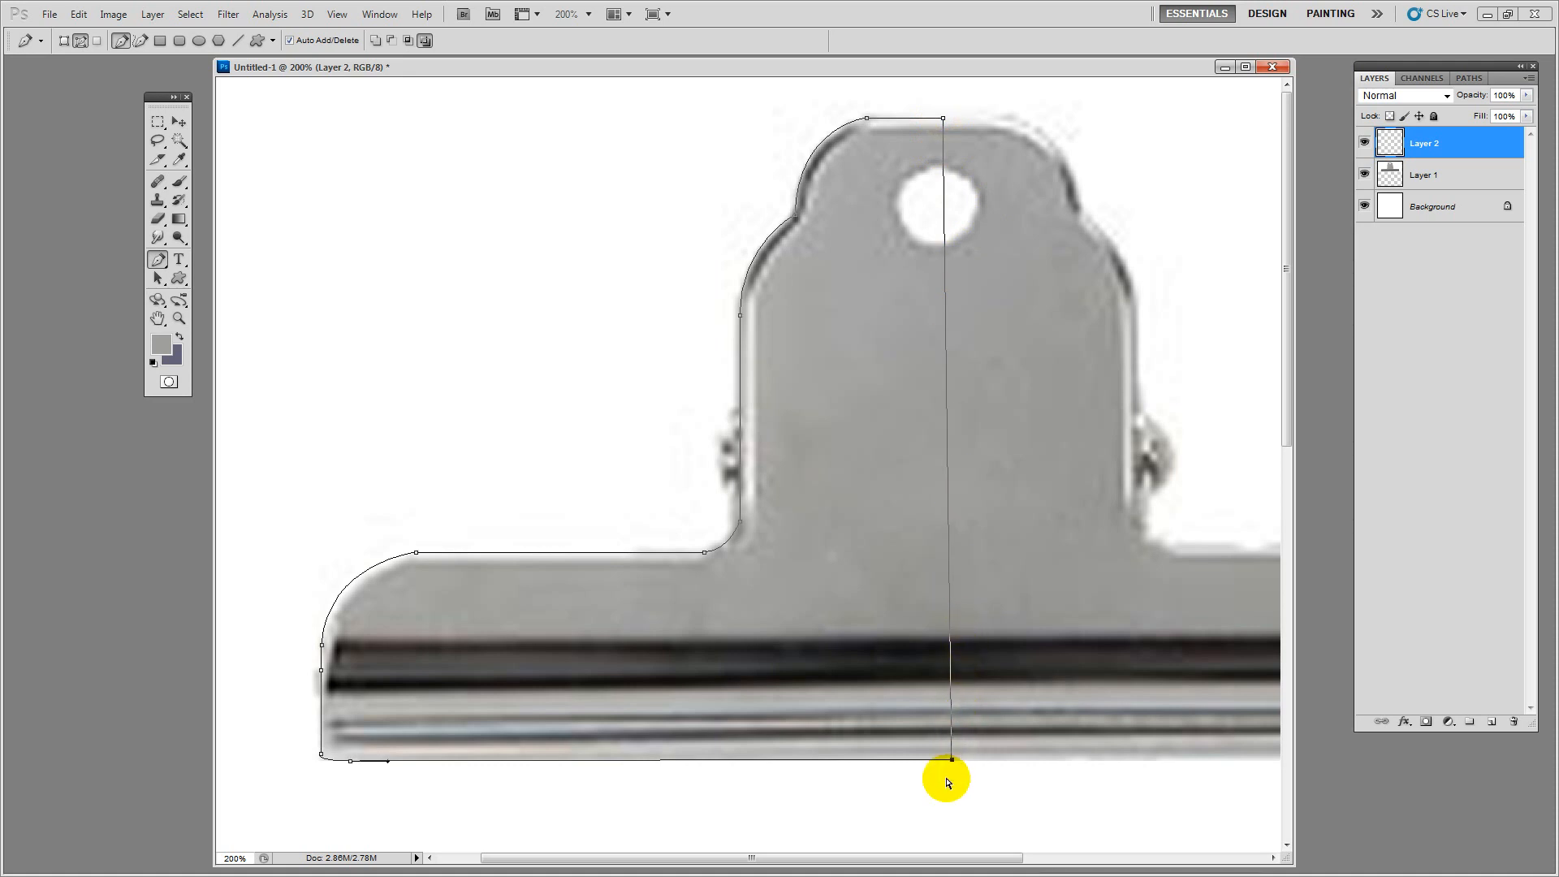
key("ctrl+Left")
key("Left")
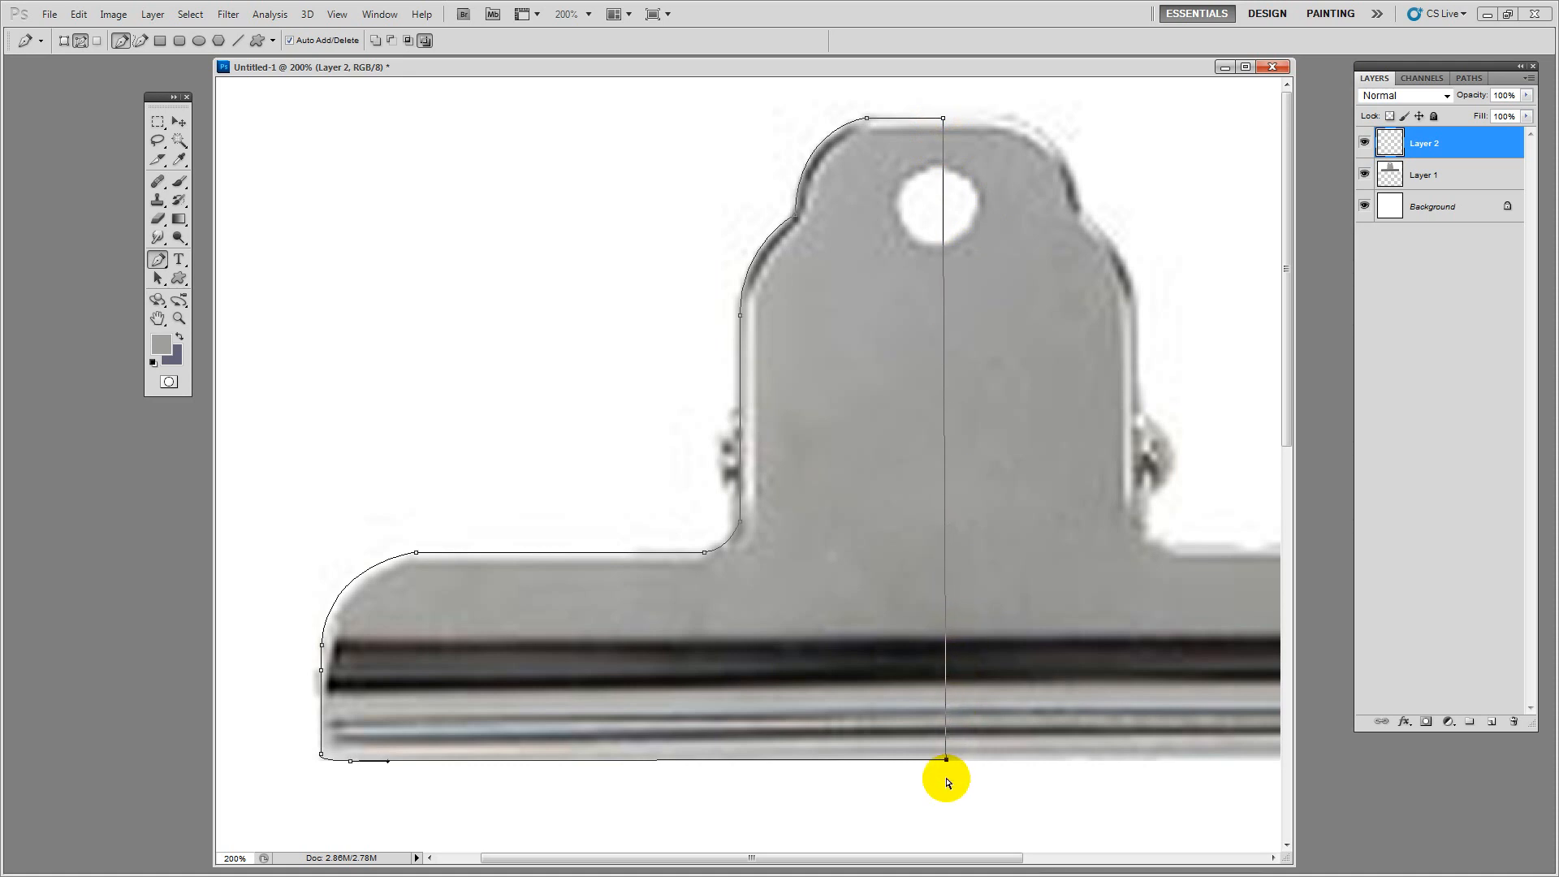
key("Left")
left_click(943, 118, "shift")
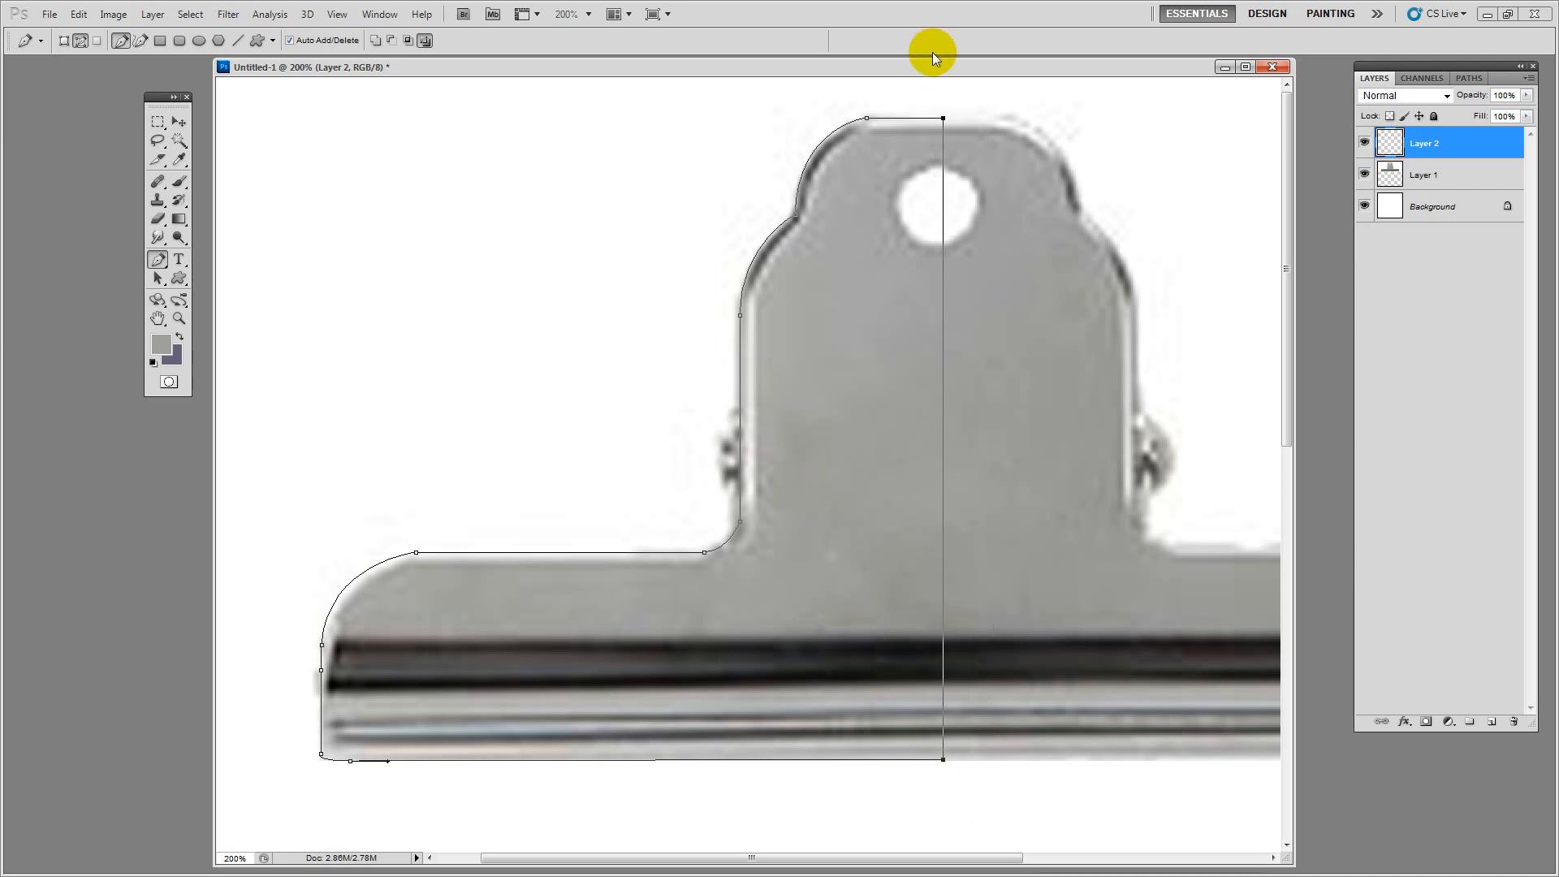
key("Left")
key("Left")
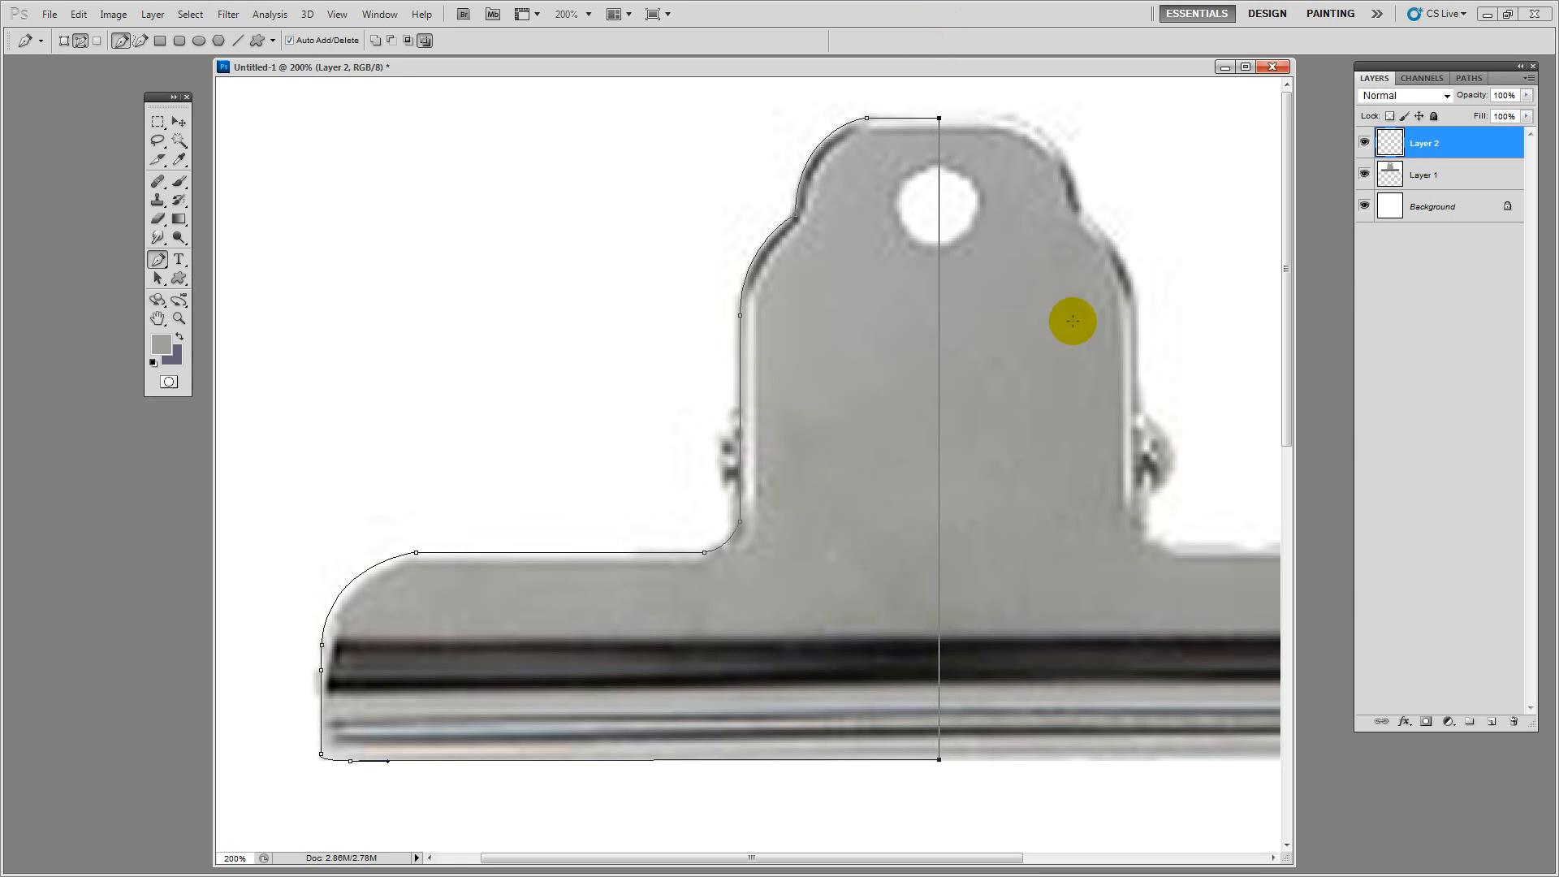
Convert the closed half-clip path into a selection and widen the document window
left_click_drag(1073, 321, 1054, 312)
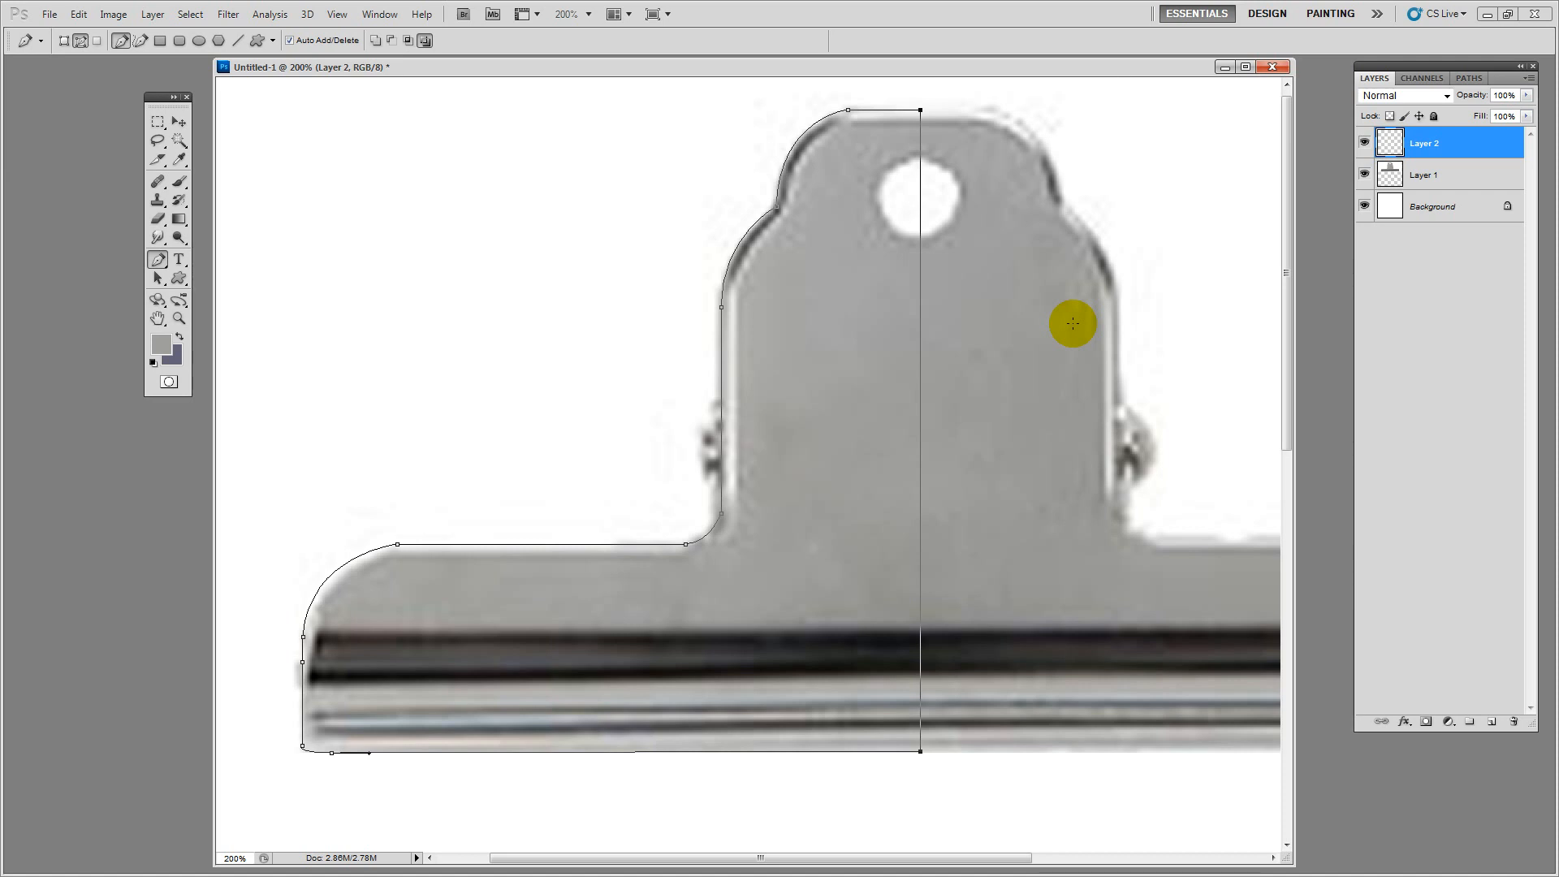
key("ctrl+Return")
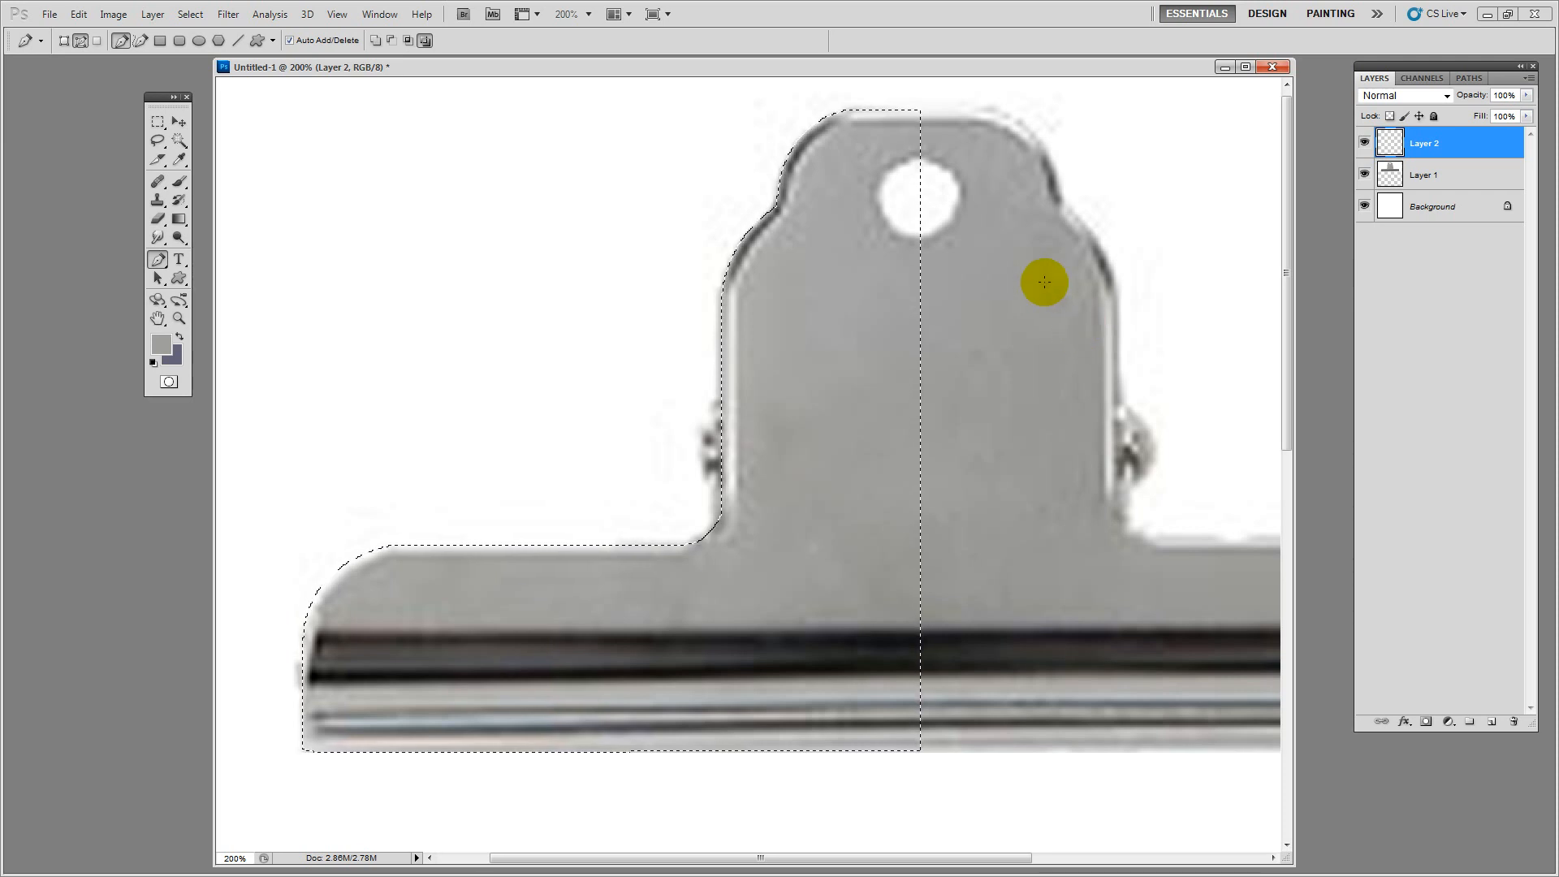
left_click_drag(216, 445, 115, 467)
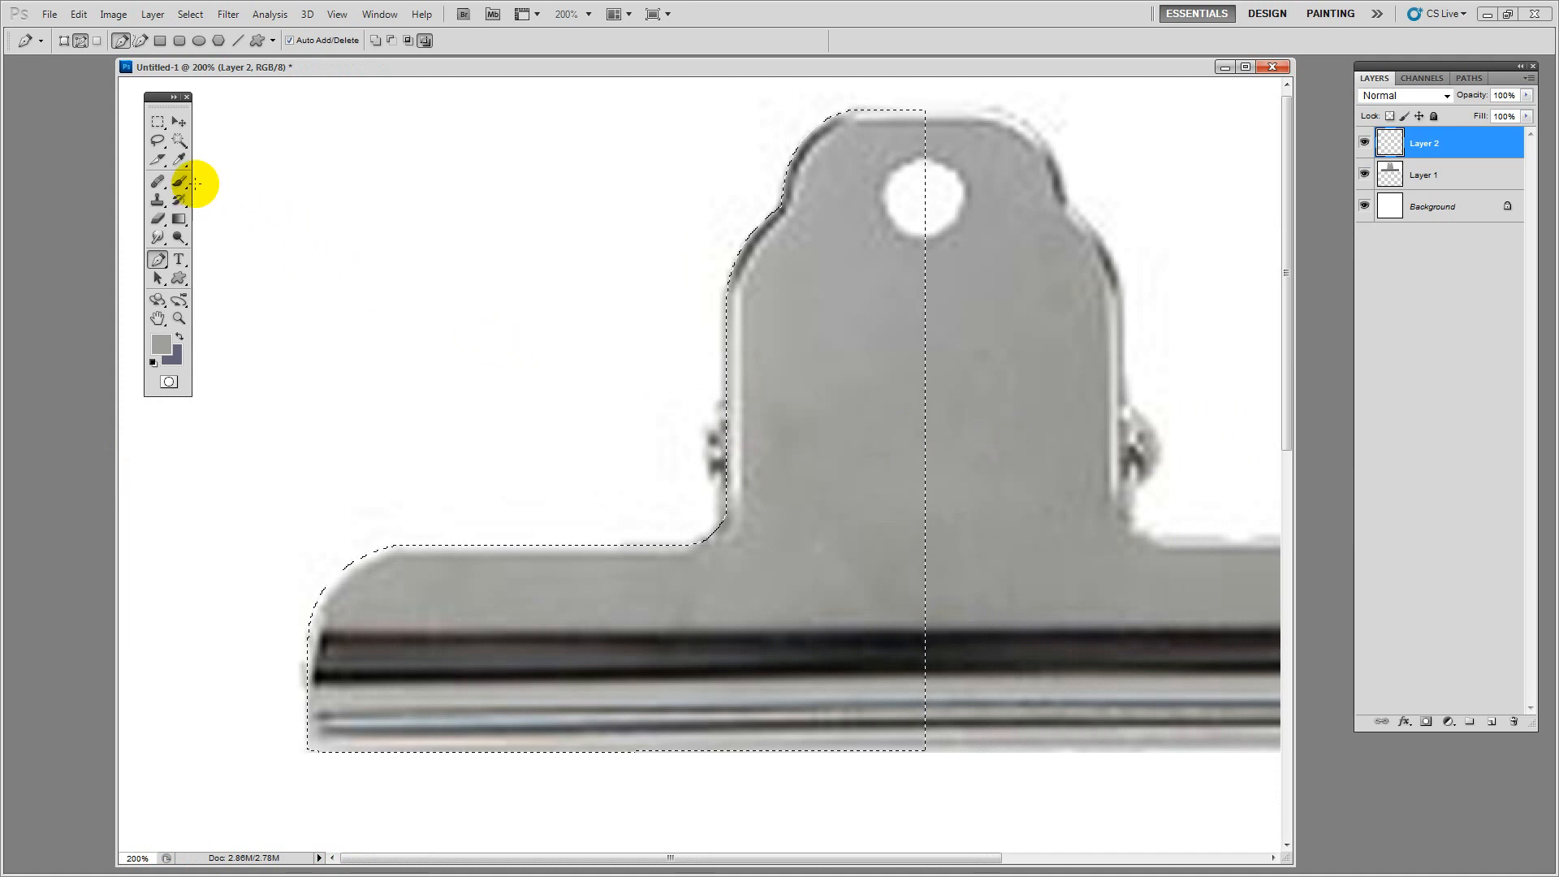
Set the foreground color to the clip's metal grey and fill the half-clip selection with it on Layer 2
left_click(178, 159)
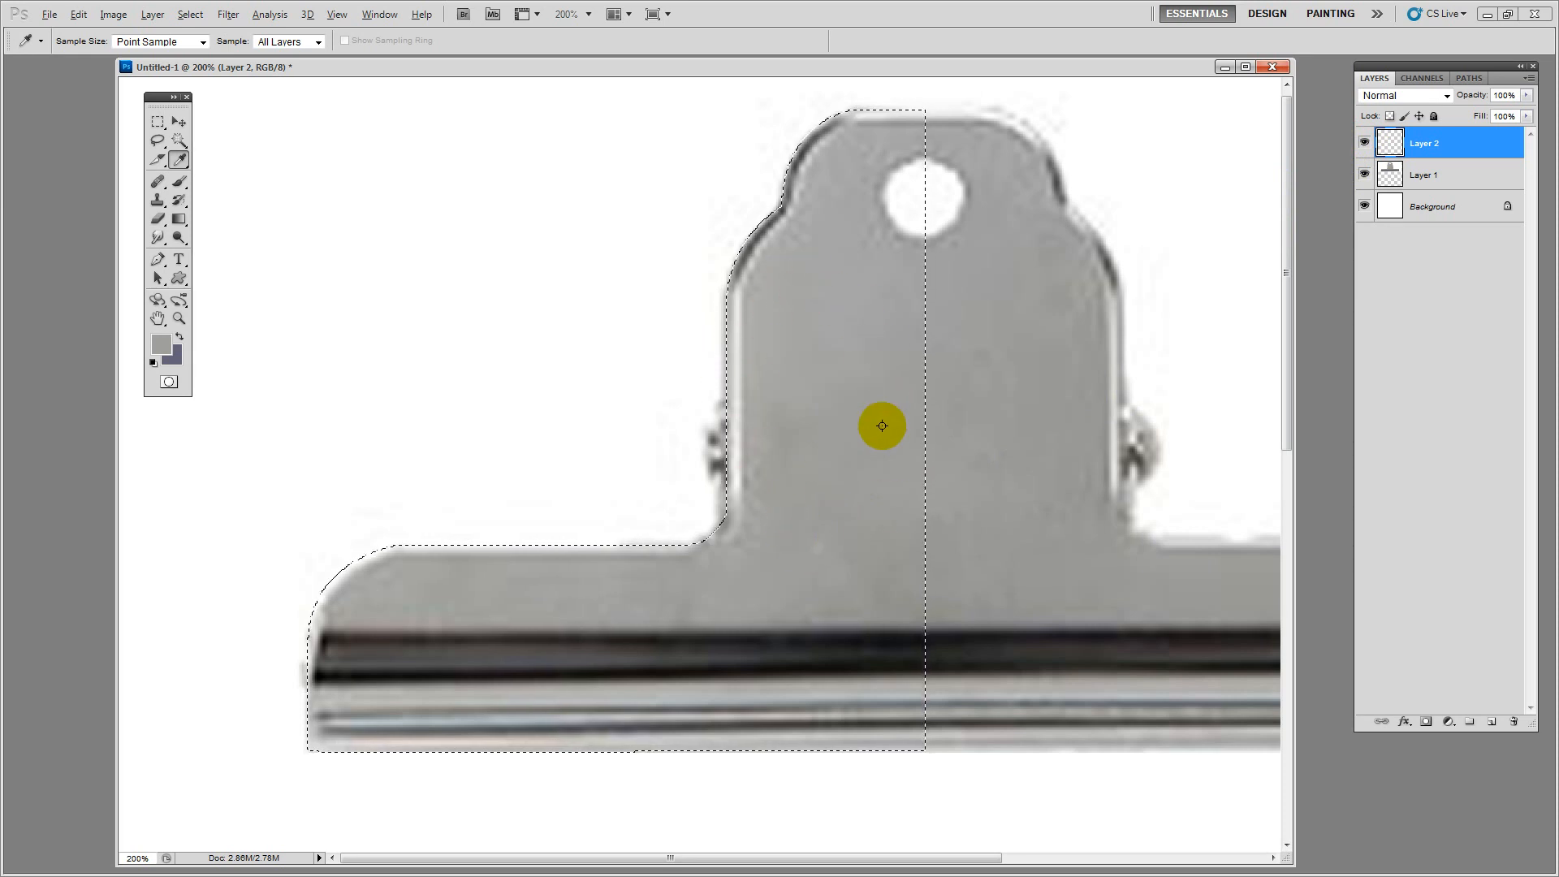
key("alt")
key("alt")
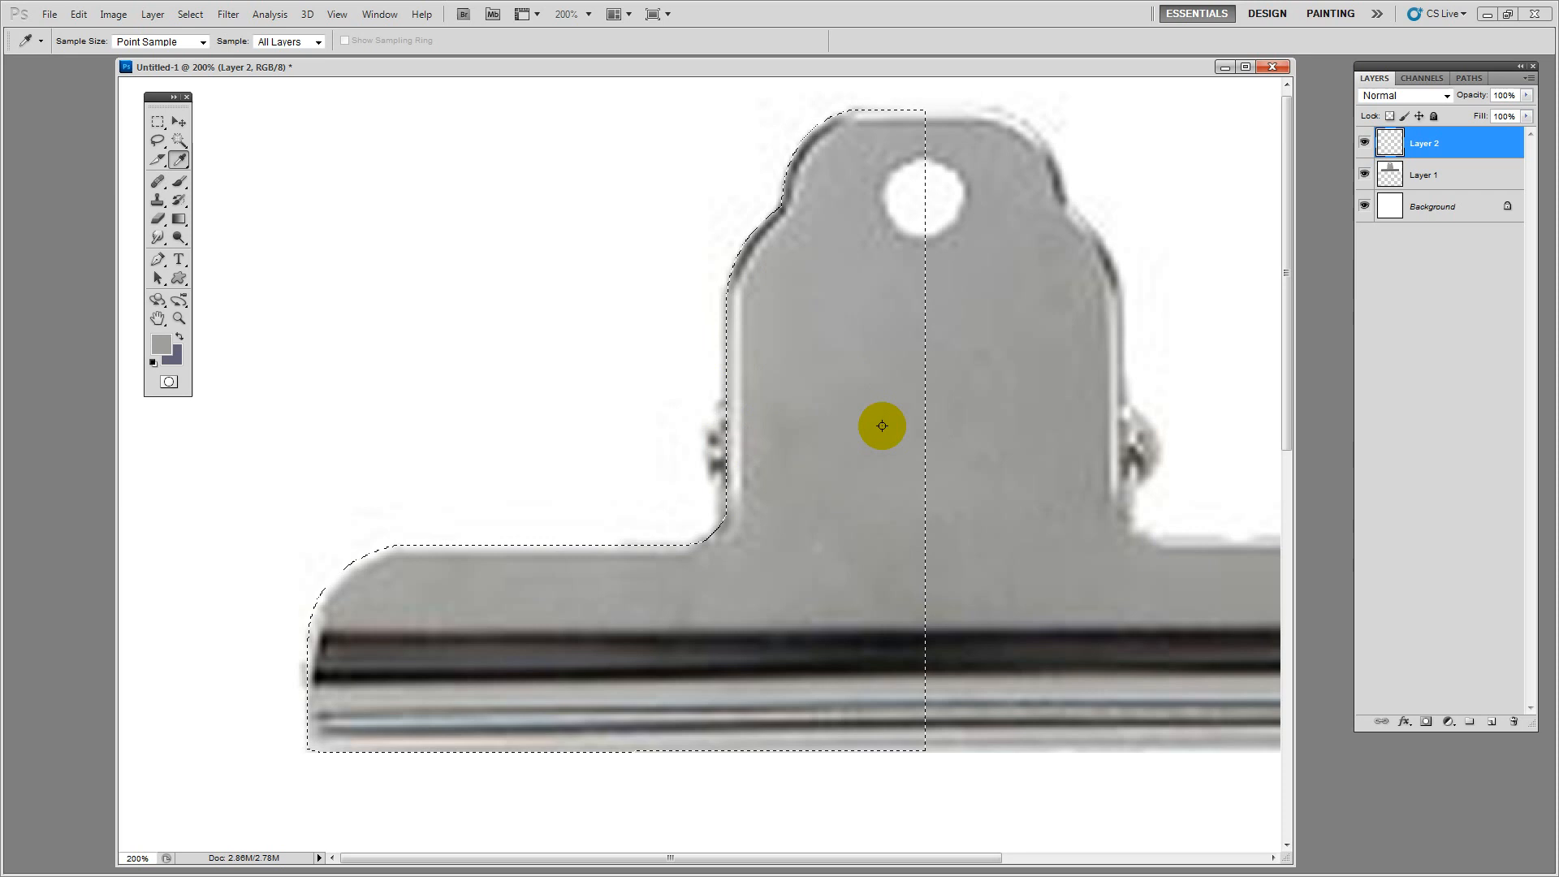
left_click(173, 351)
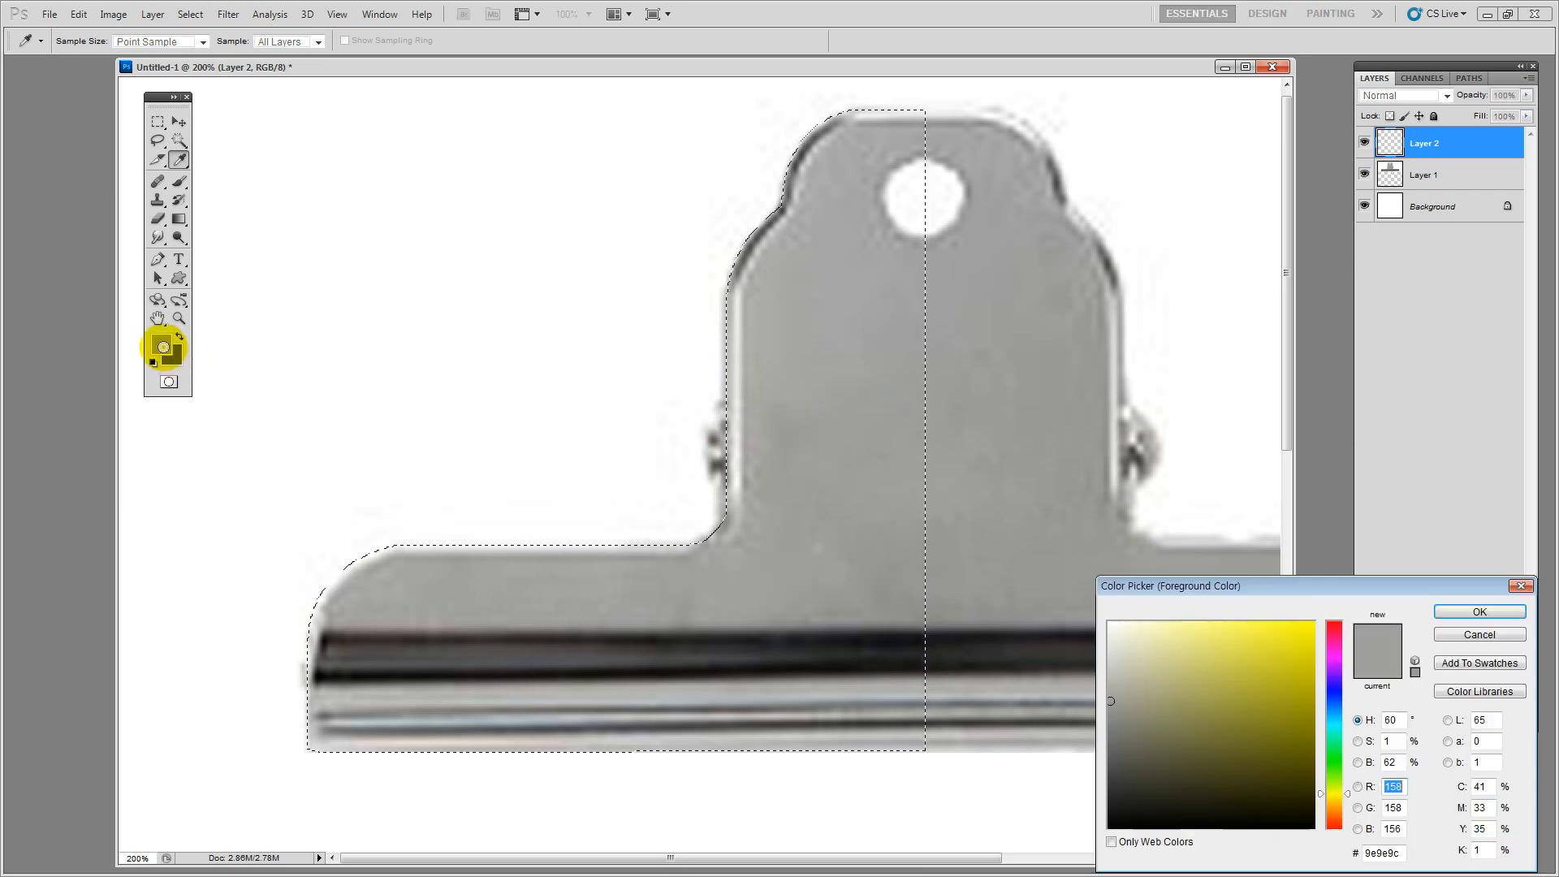
left_click(999, 676)
left_click_drag(1186, 588, 1053, 459)
left_click(1332, 497)
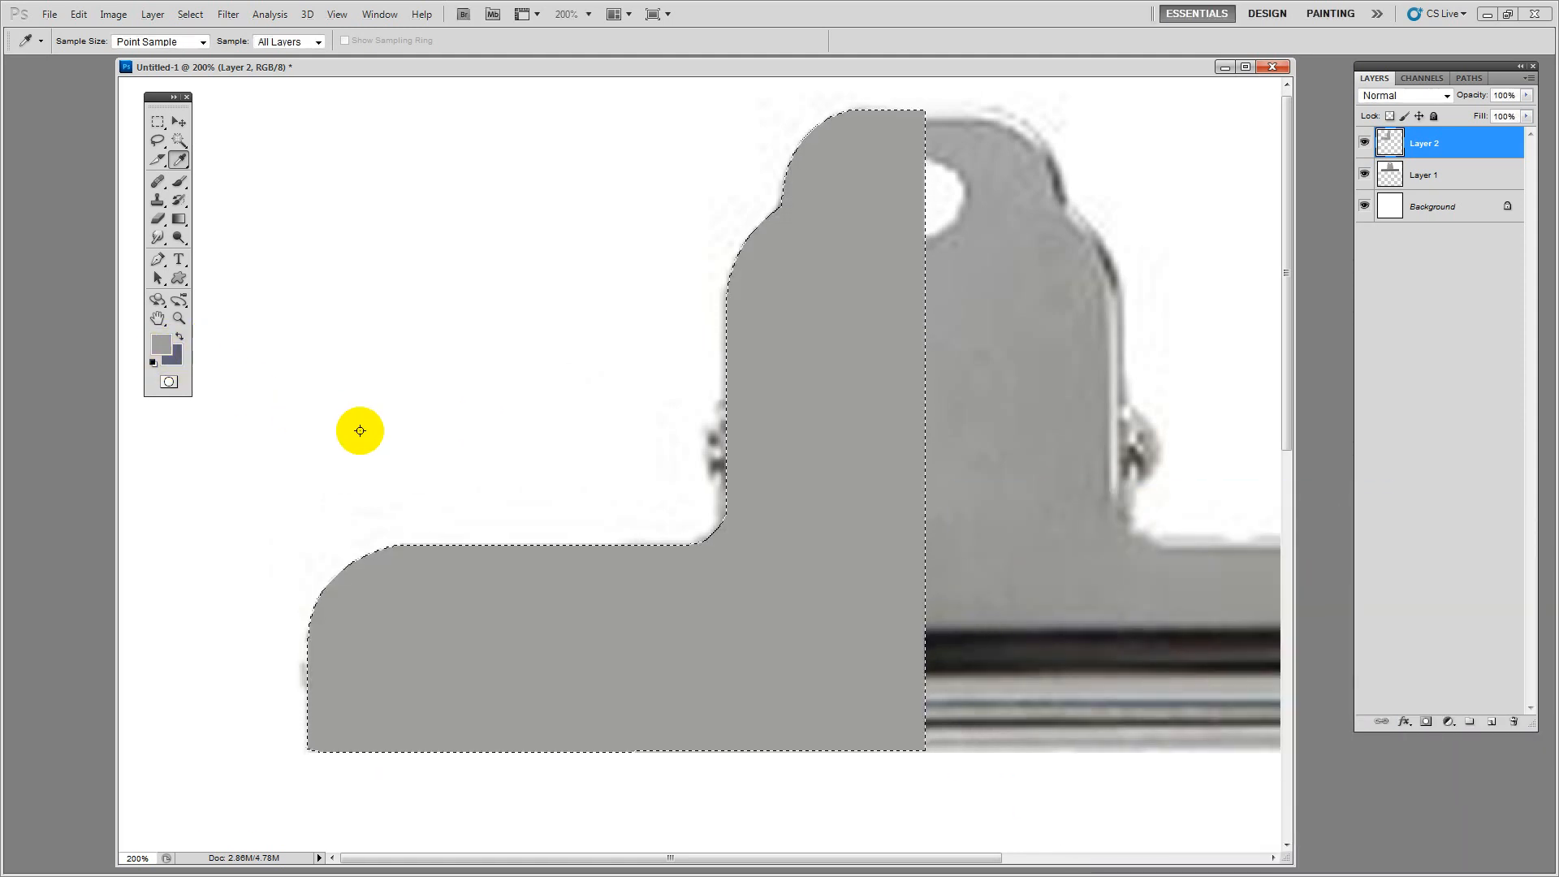
Deselect and move the grey half-clip shape straight down below the clip photo
left_click(179, 121)
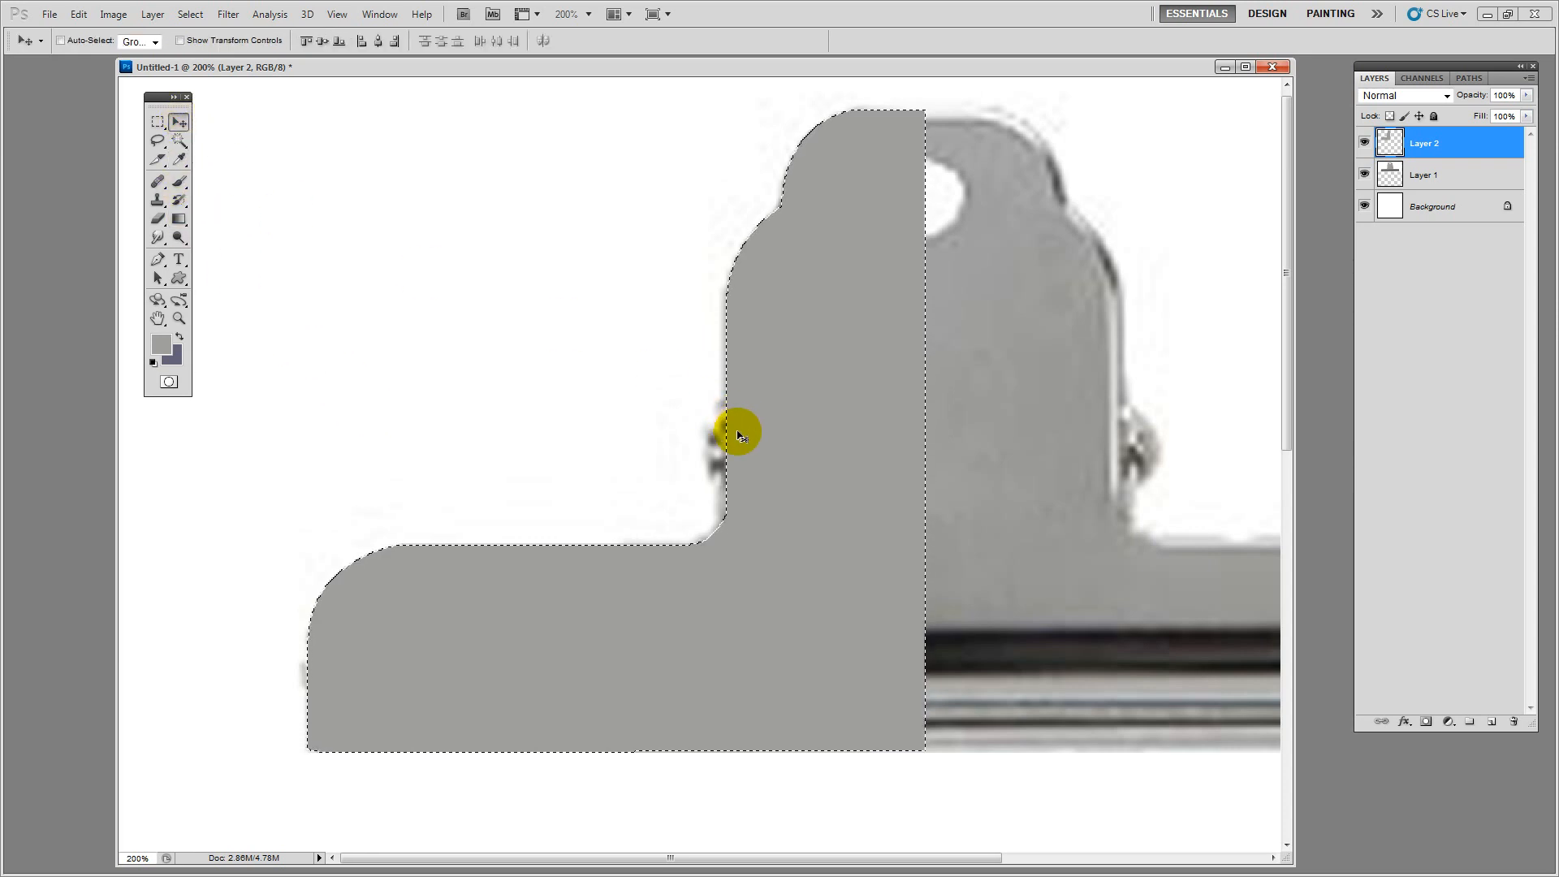
key("ctrl+d")
left_click_drag(769, 553, 741, 437)
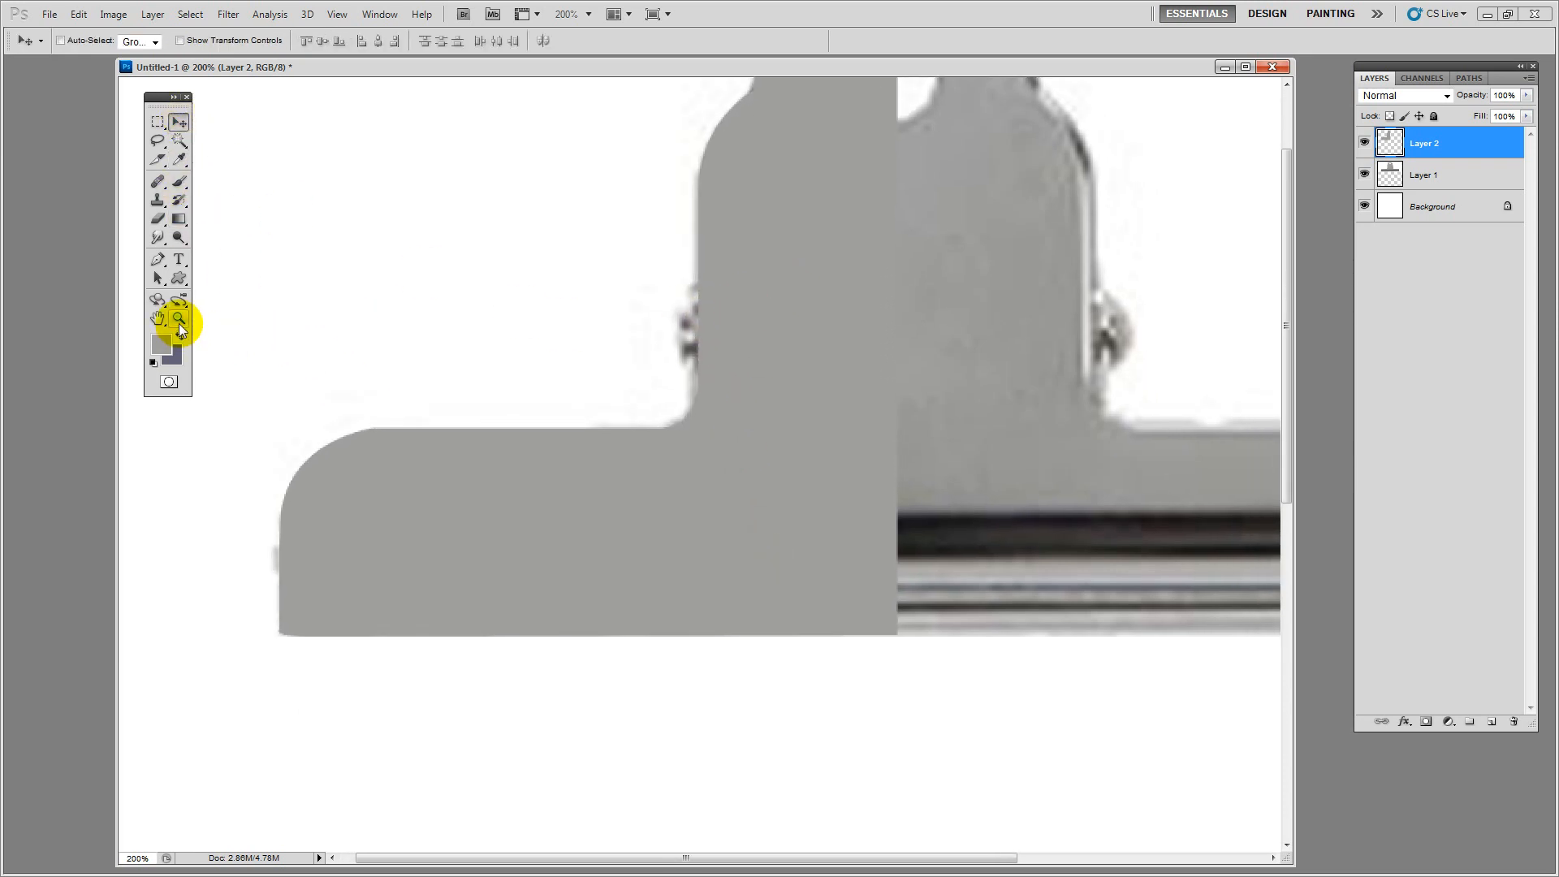
left_click(179, 323)
left_click(609, 417, "alt")
left_click(398, 298, "alt")
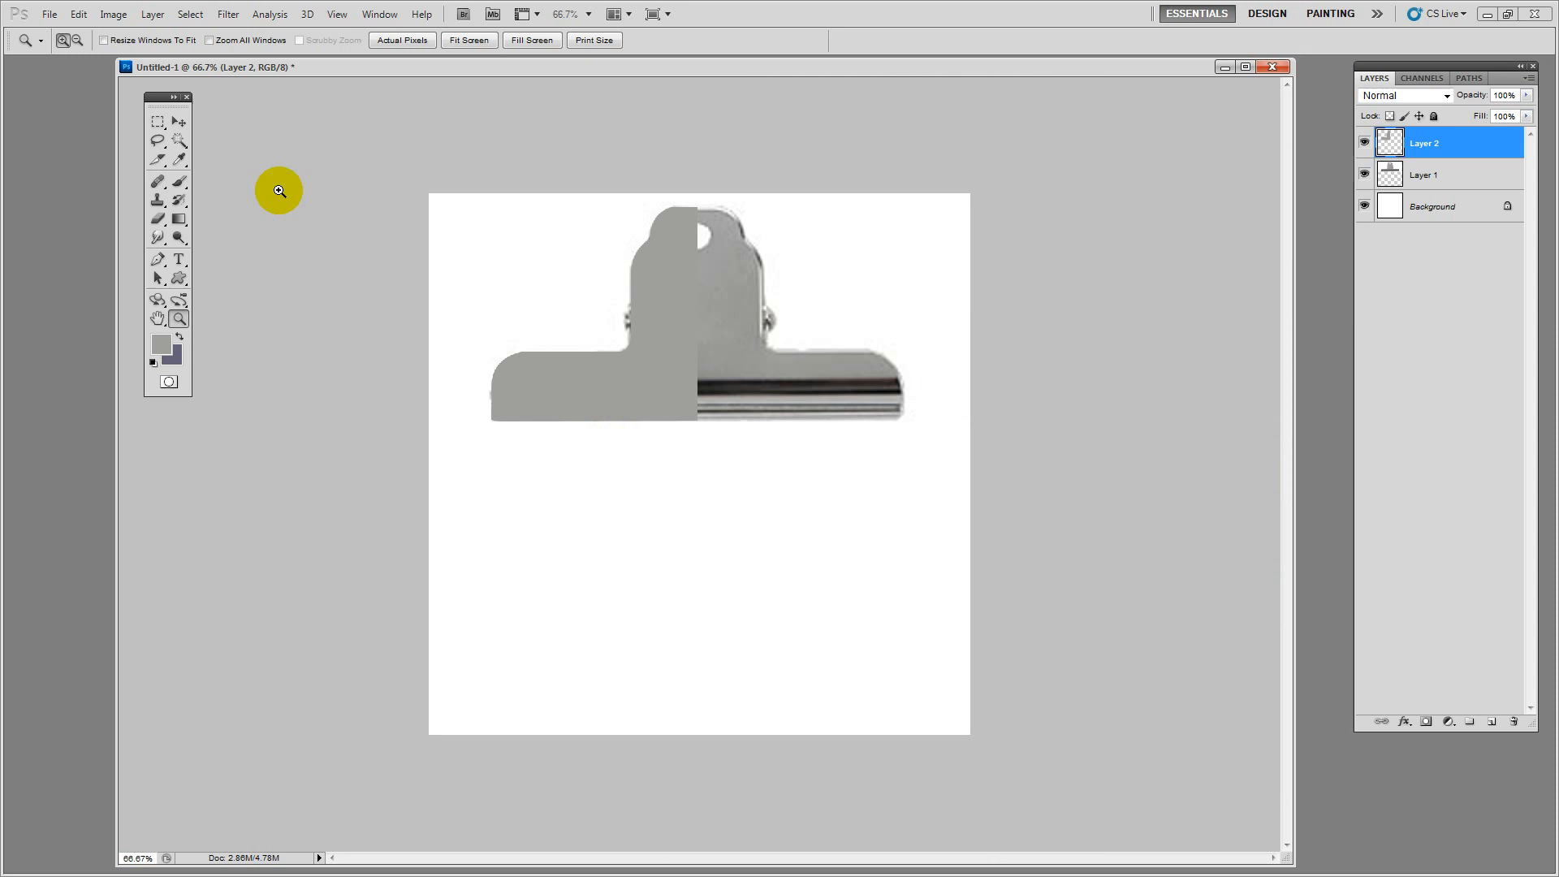
left_click(178, 122)
left_click_drag(669, 406, 659, 650)
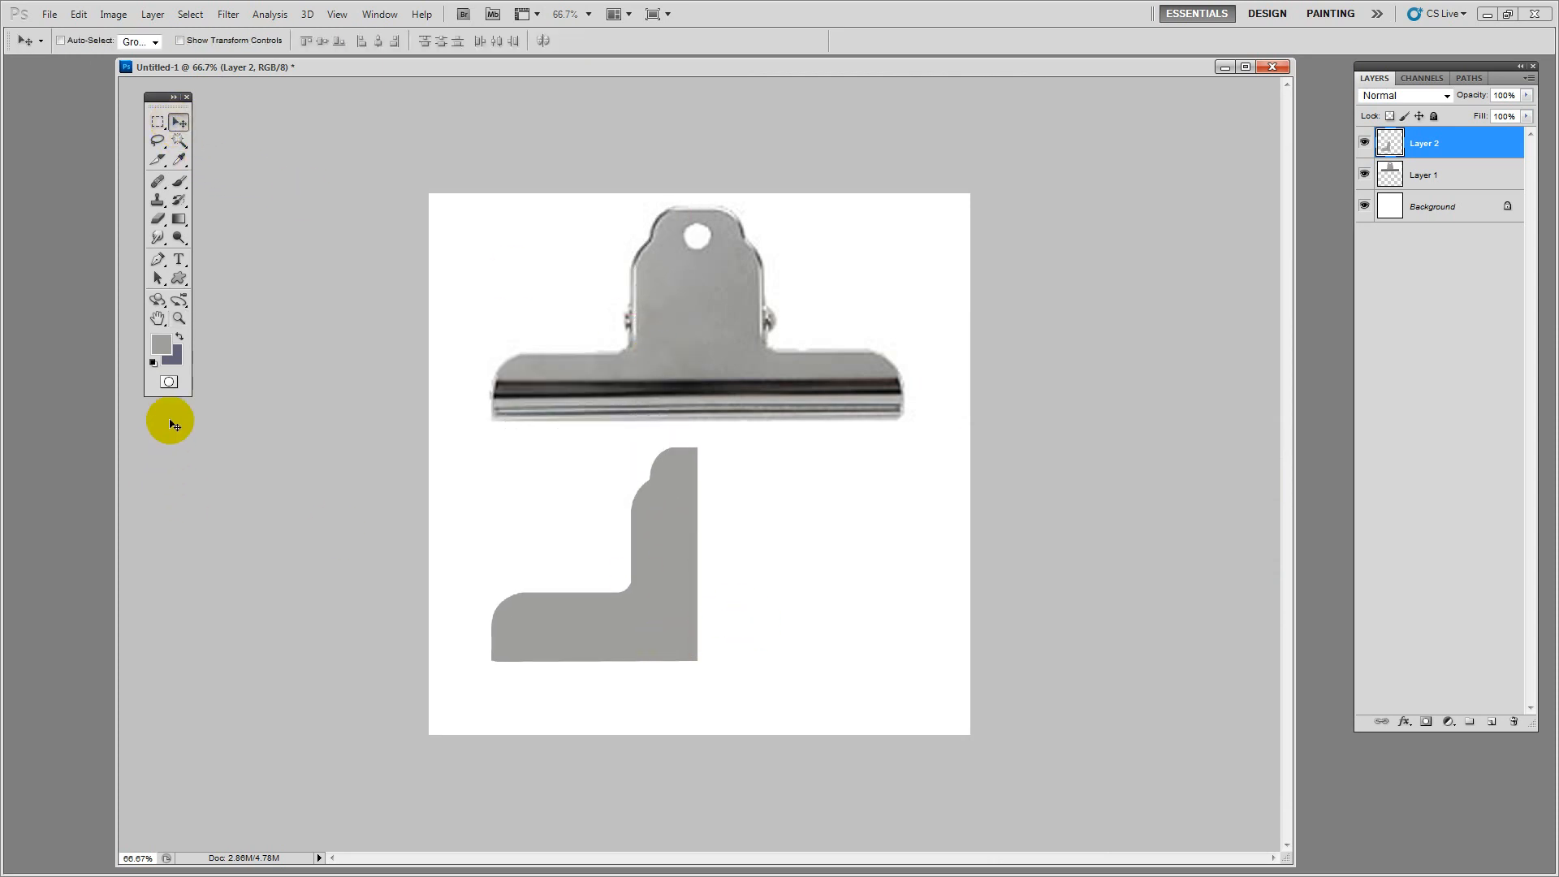
Duplicate the grey half-clip layer and flip the copy horizontally
double_click(179, 319)
left_click(179, 123)
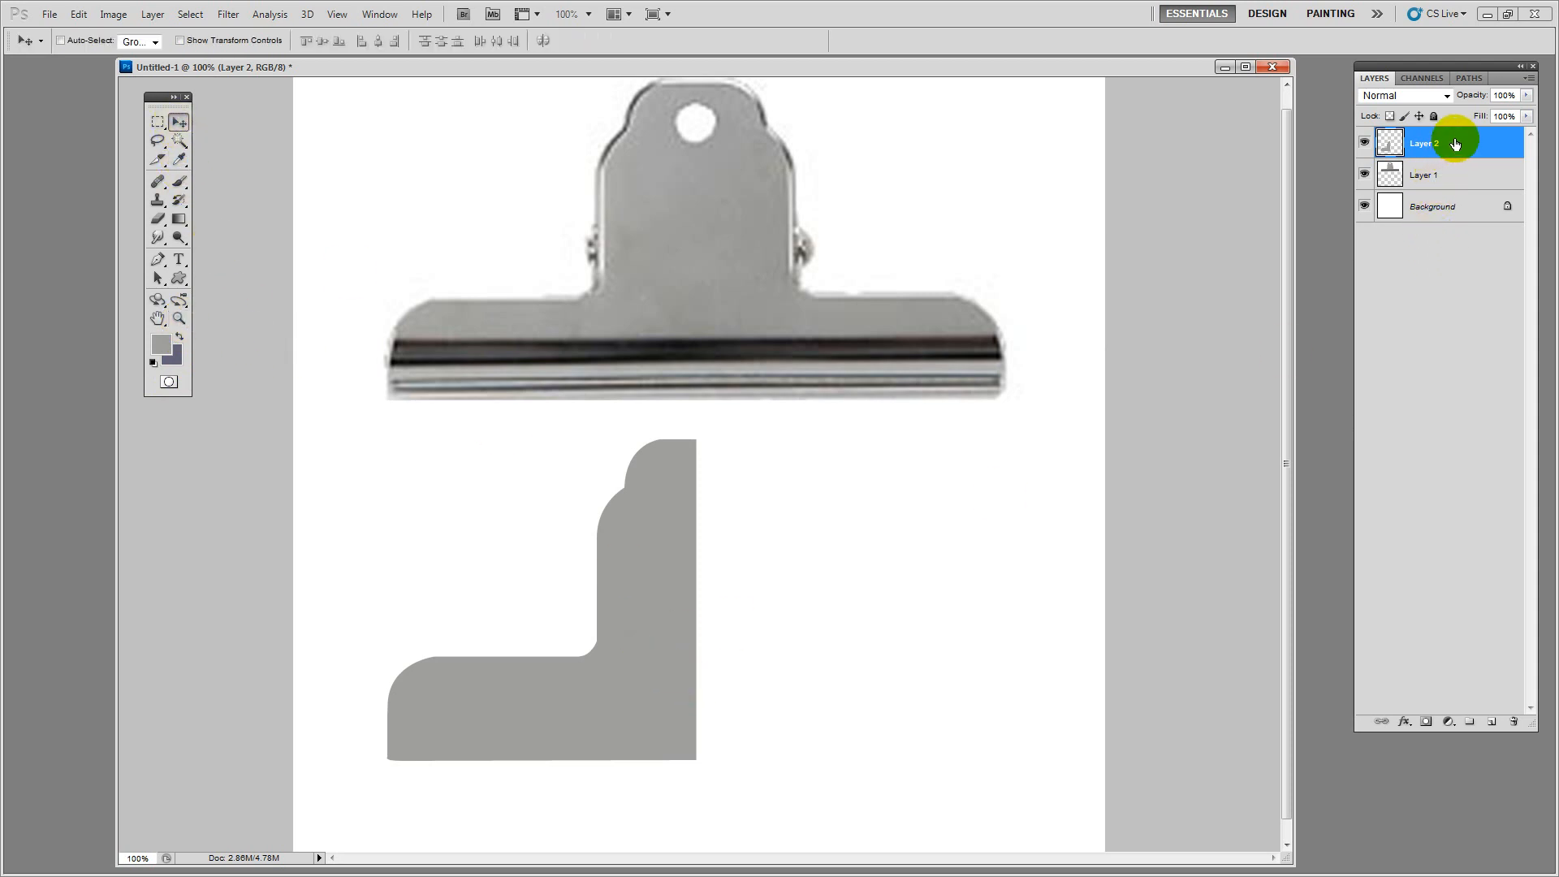
left_click_drag(1455, 144, 1491, 721)
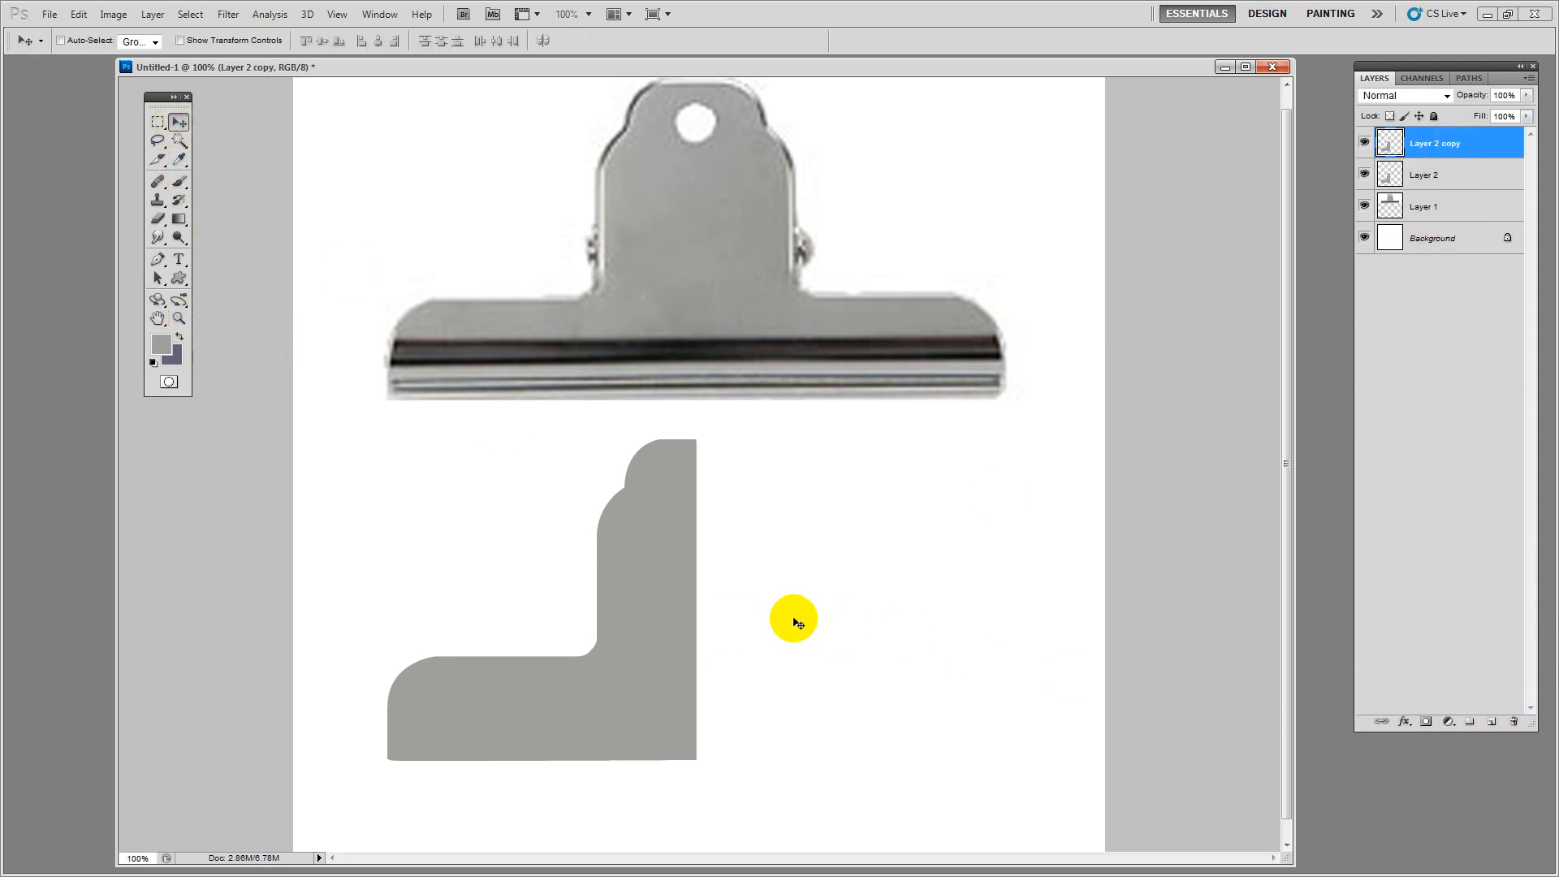
key("ctrl+t")
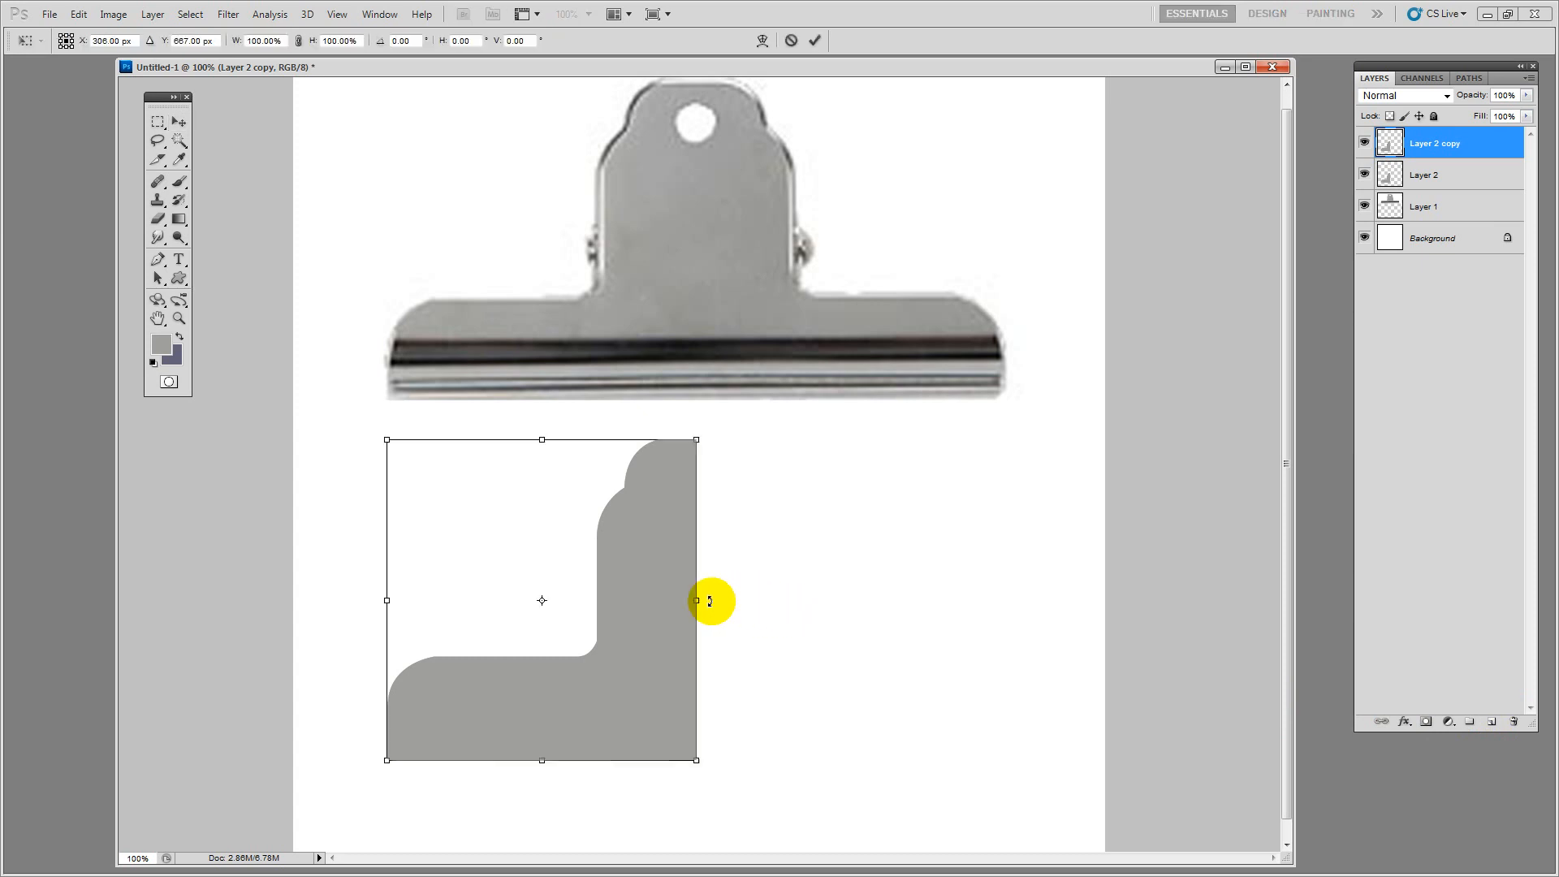
right_click(645, 578)
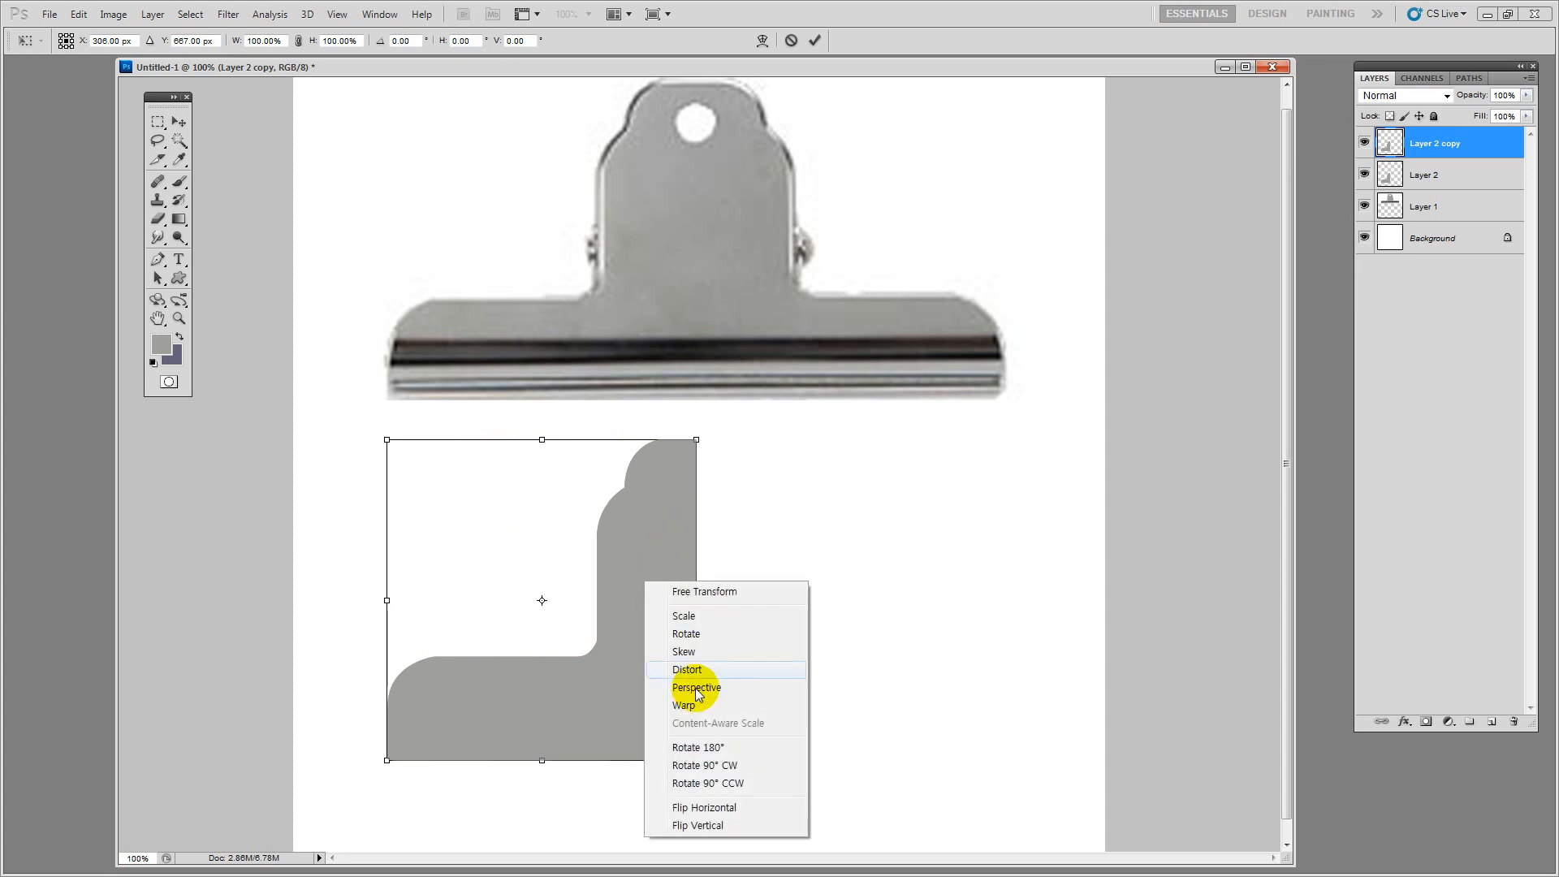
left_click(735, 808)
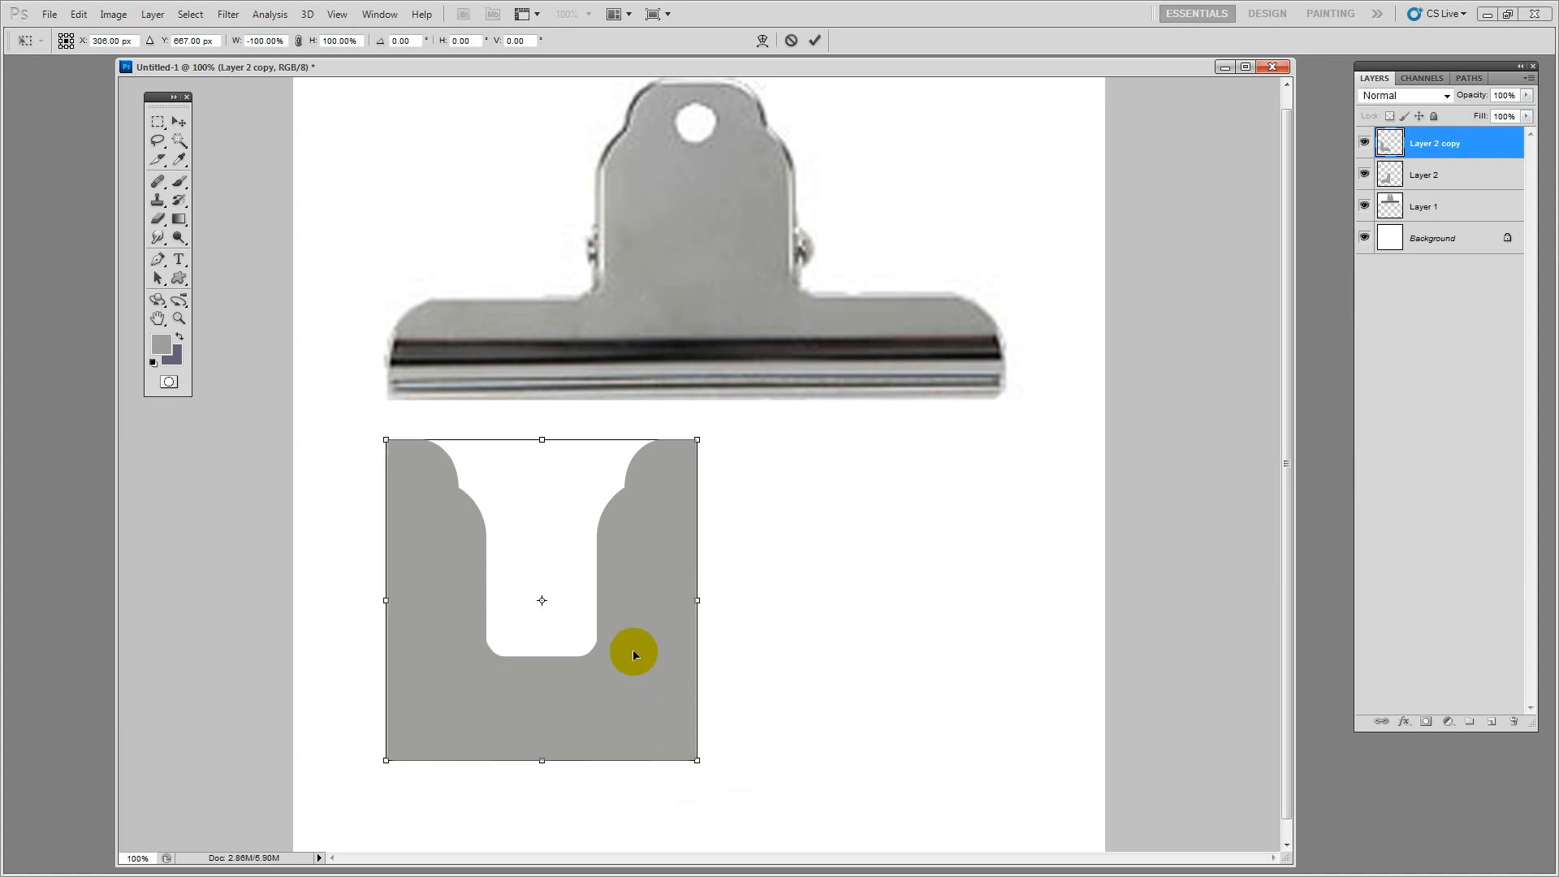
double_click(630, 647)
Place the mirrored copy flush against the left half without a gap, and merge the two half layers
left_click_drag(480, 644, 790, 655)
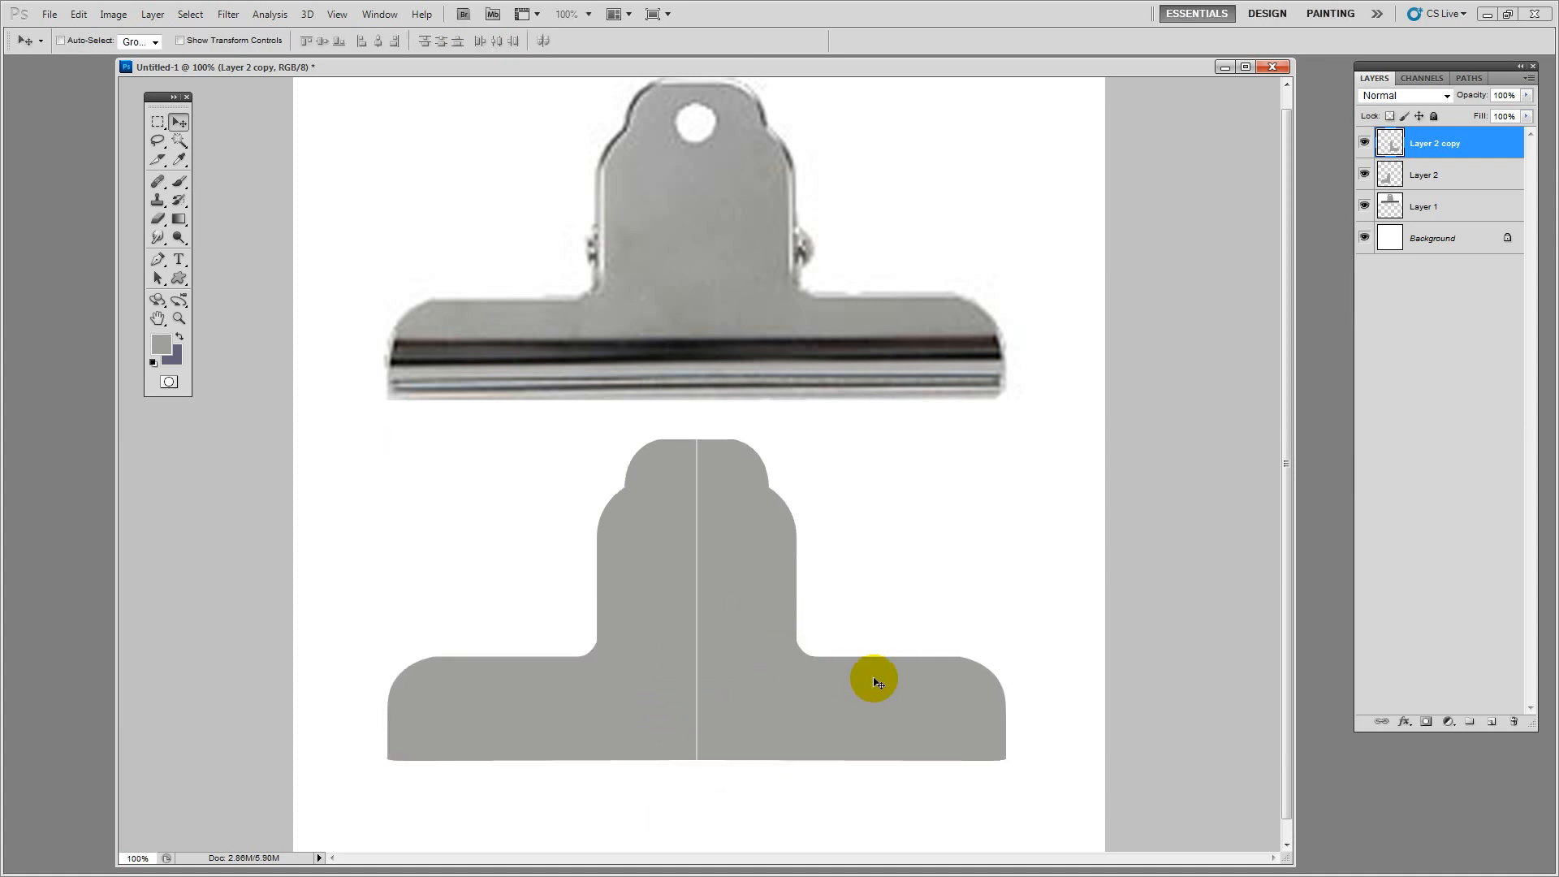
key("Left")
key("Left")
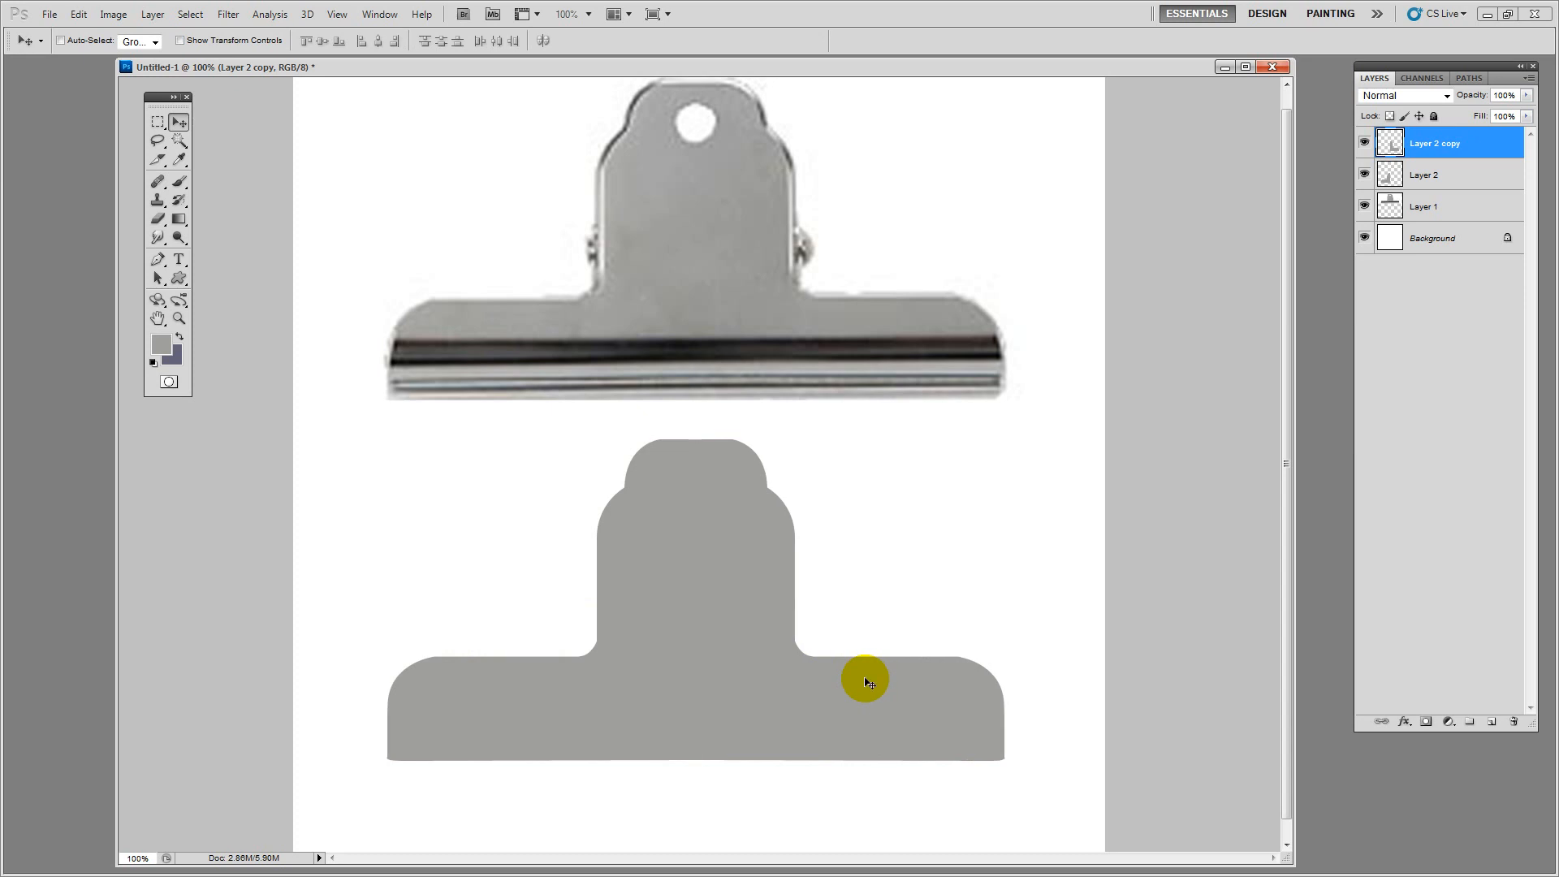
left_click(1435, 176, "shift")
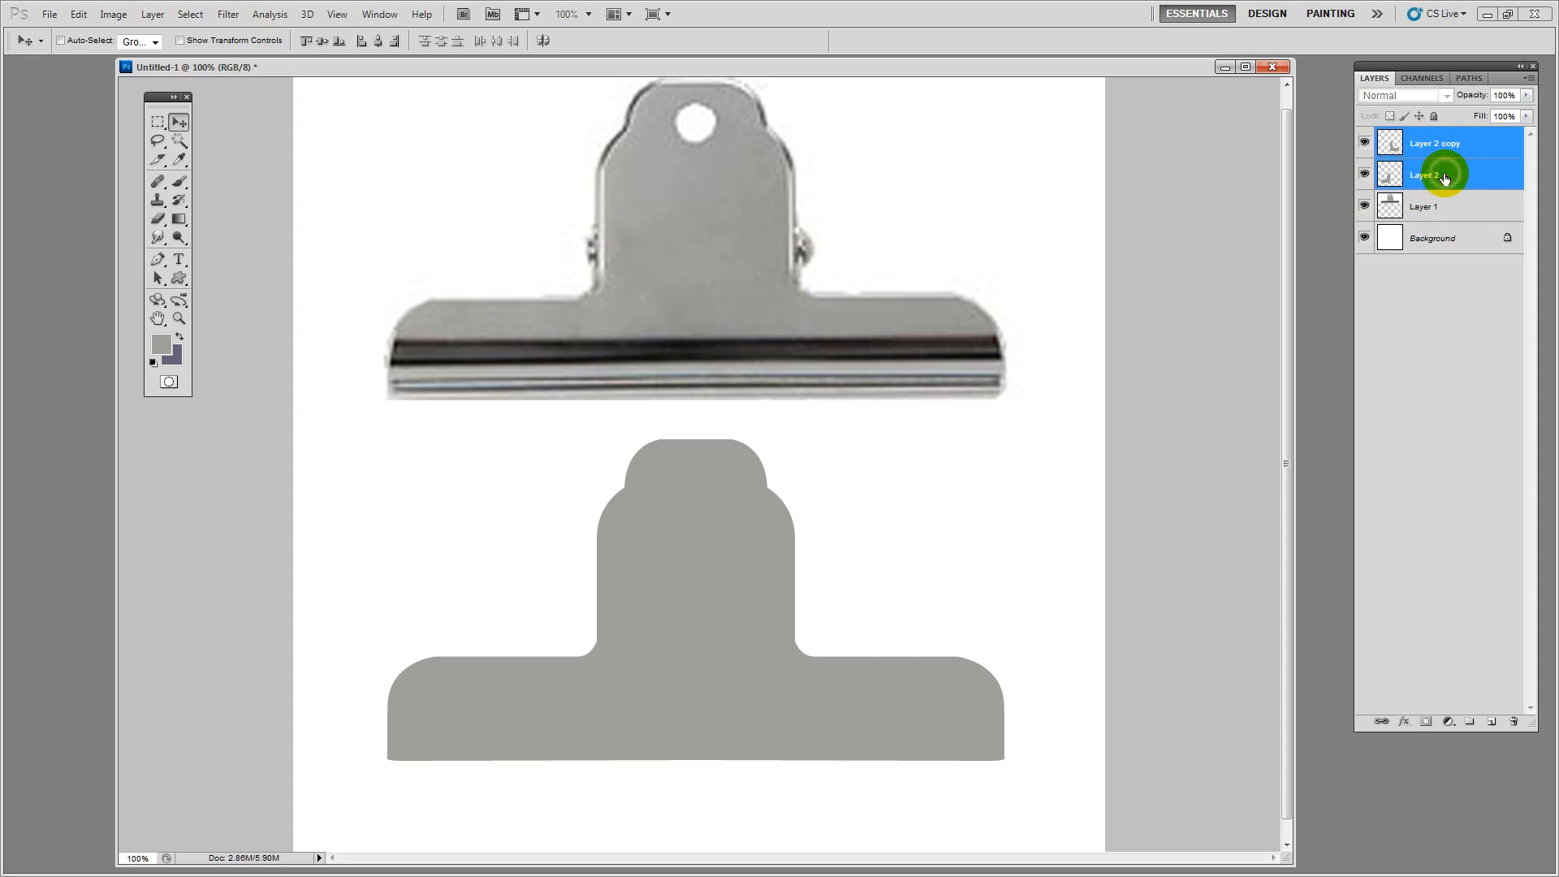
key("ctrl+e")
Make a circular selection matching the hole in the clip photo and move it onto the grey shape's upper tab
scroll(693, 439, "up", 1)
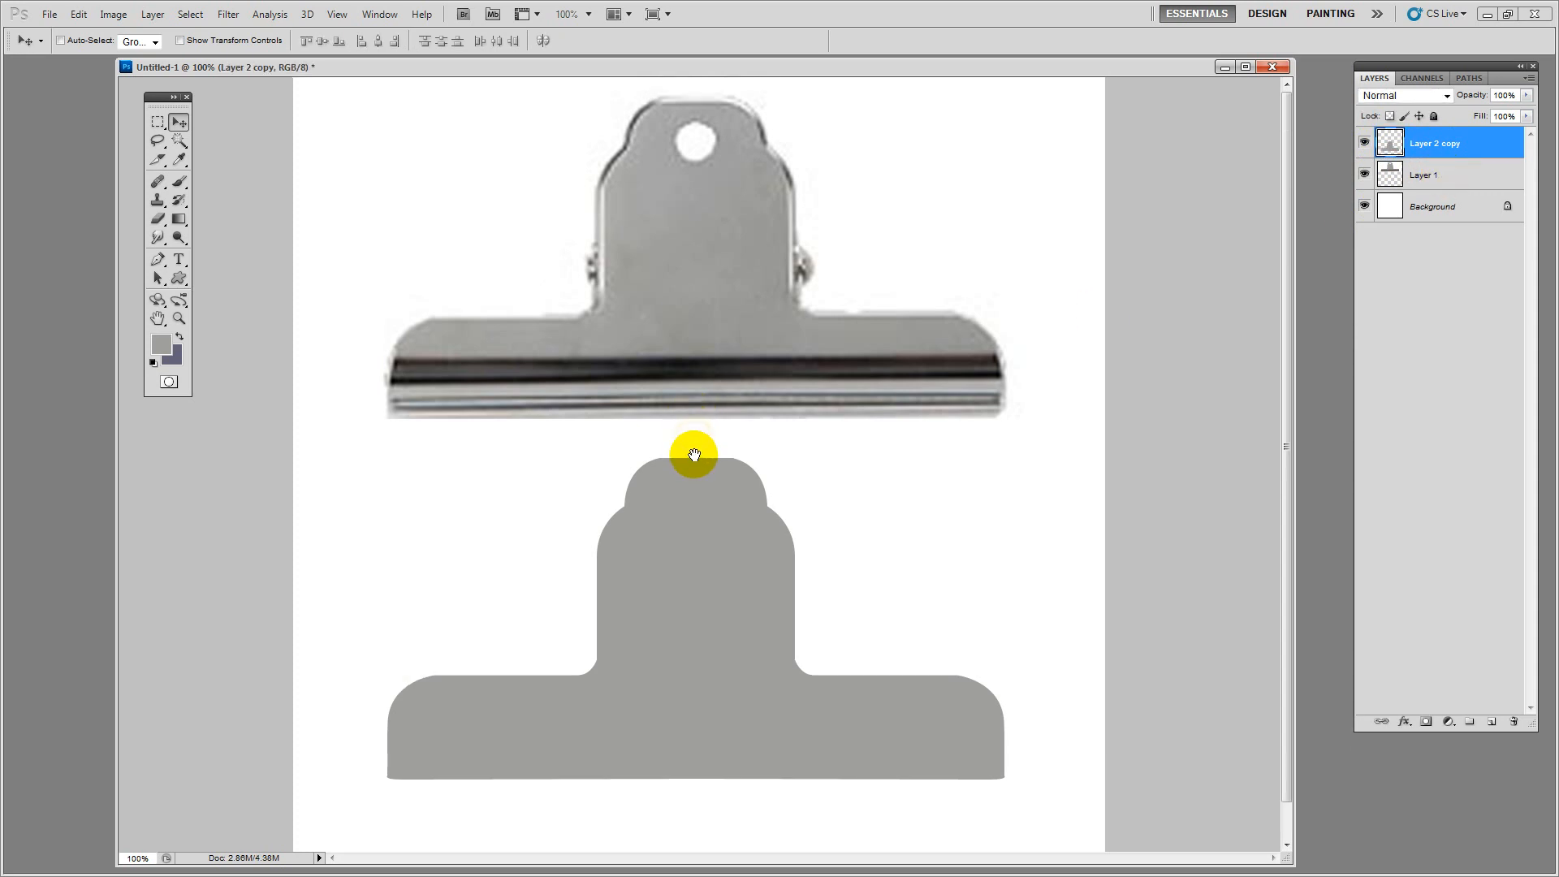
left_click_drag(158, 123, 216, 143)
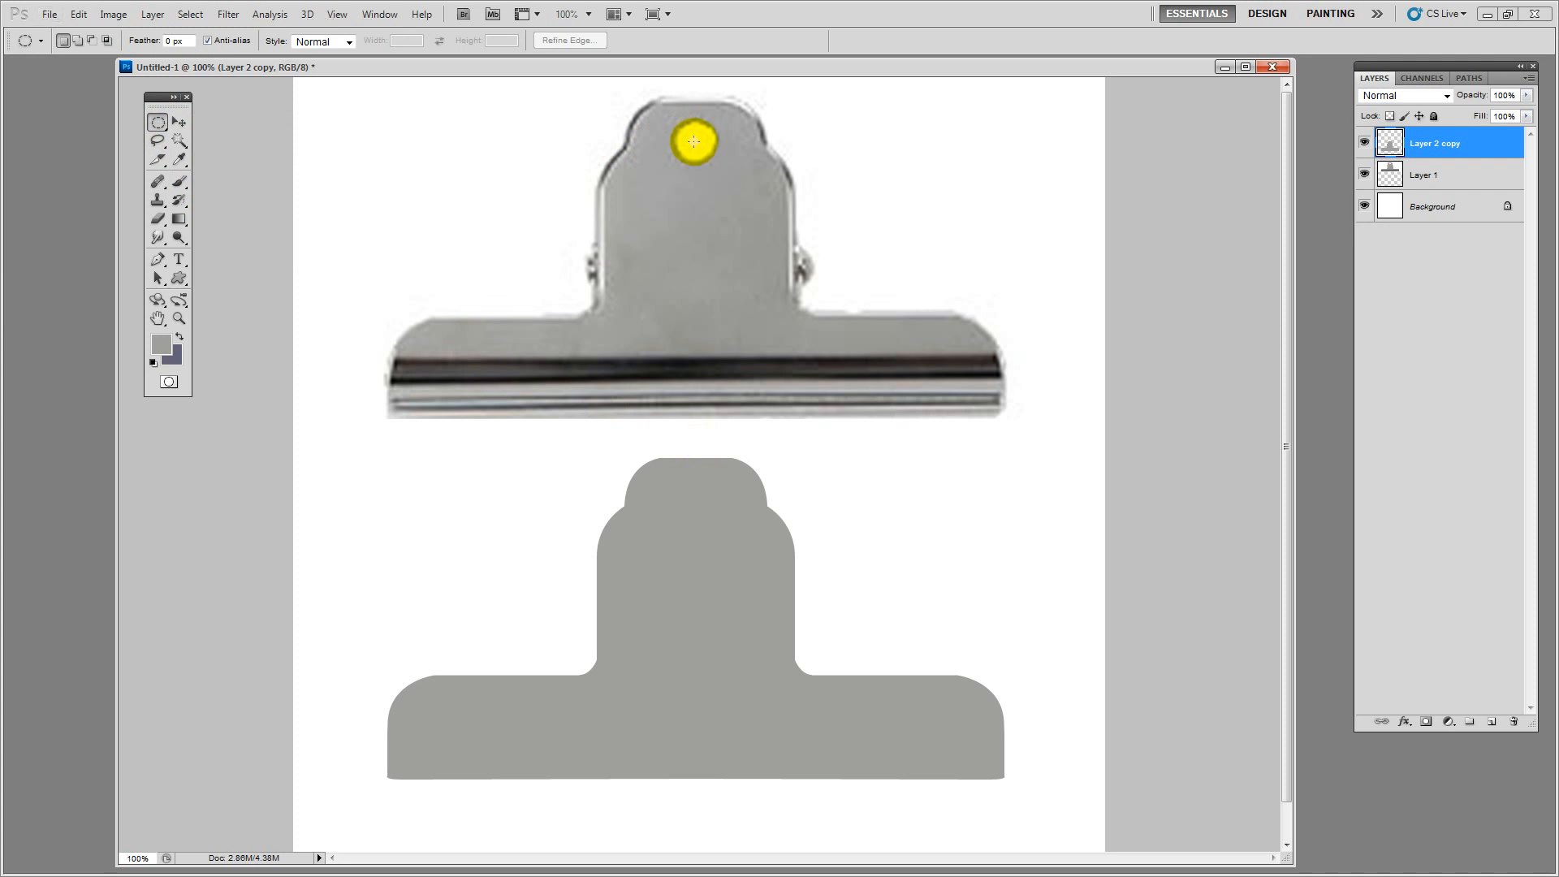
left_click_drag(715, 163, 706, 509)
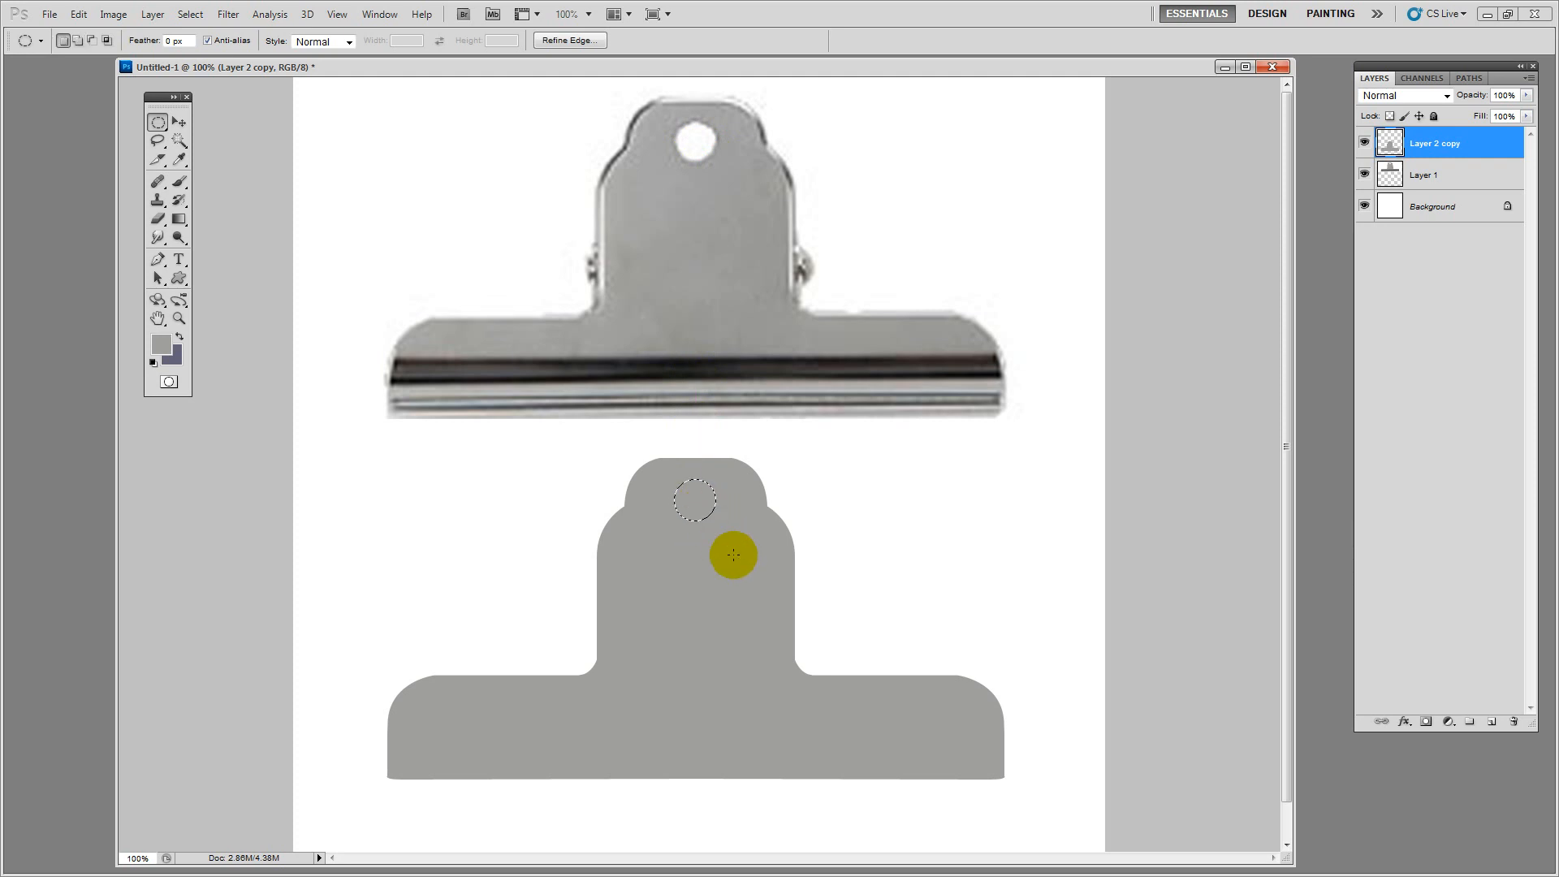
Add an empty layer, and delete the selected circle from the Layer 2 copy shape to cut its hole
left_click(1492, 721)
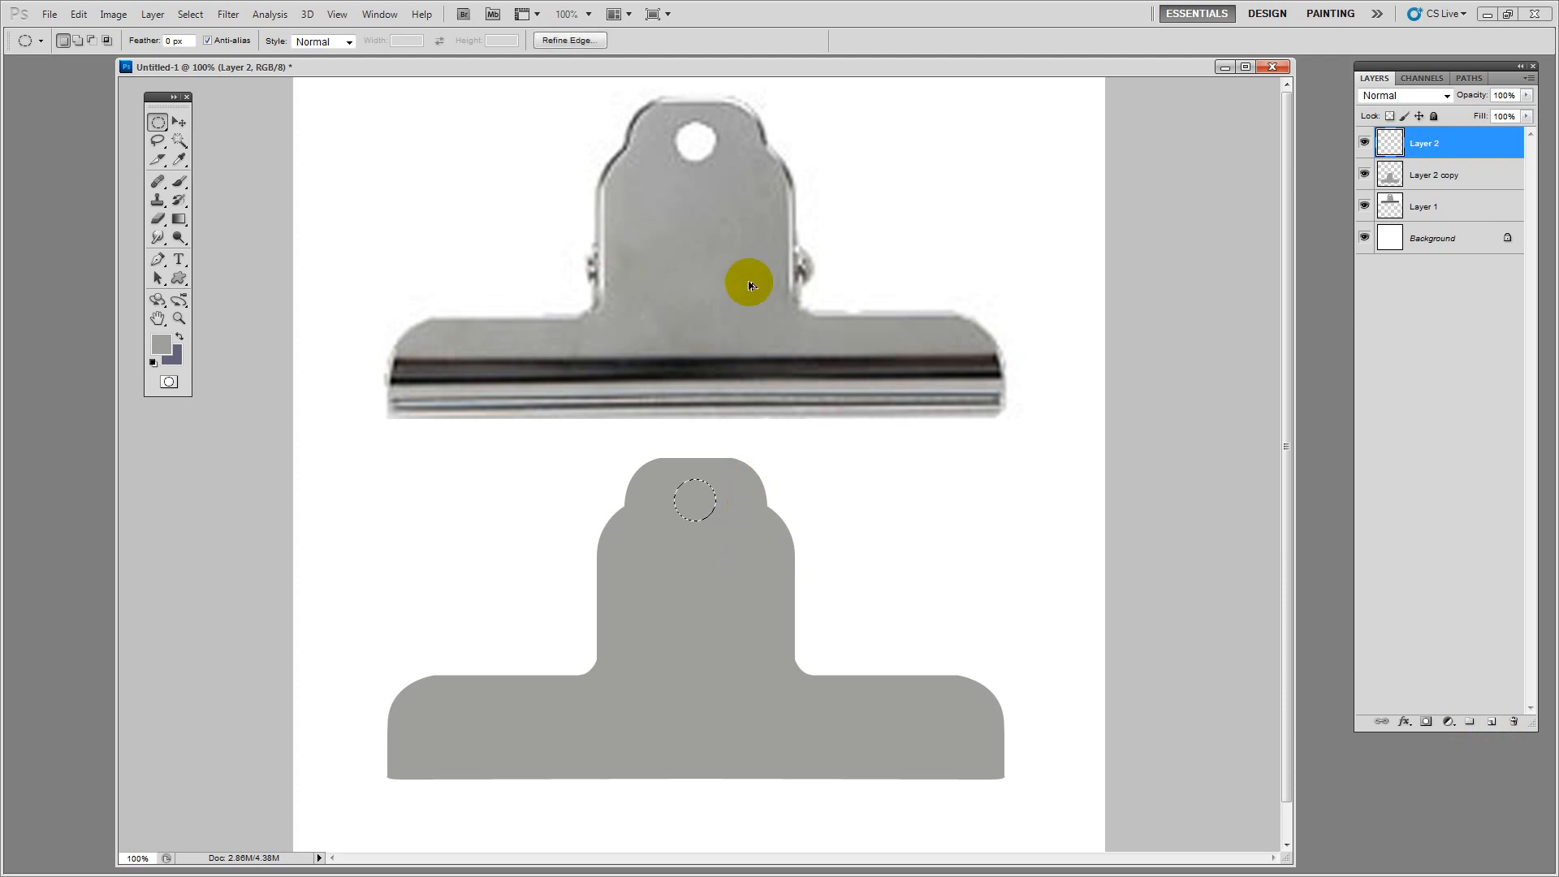
left_click(1439, 172)
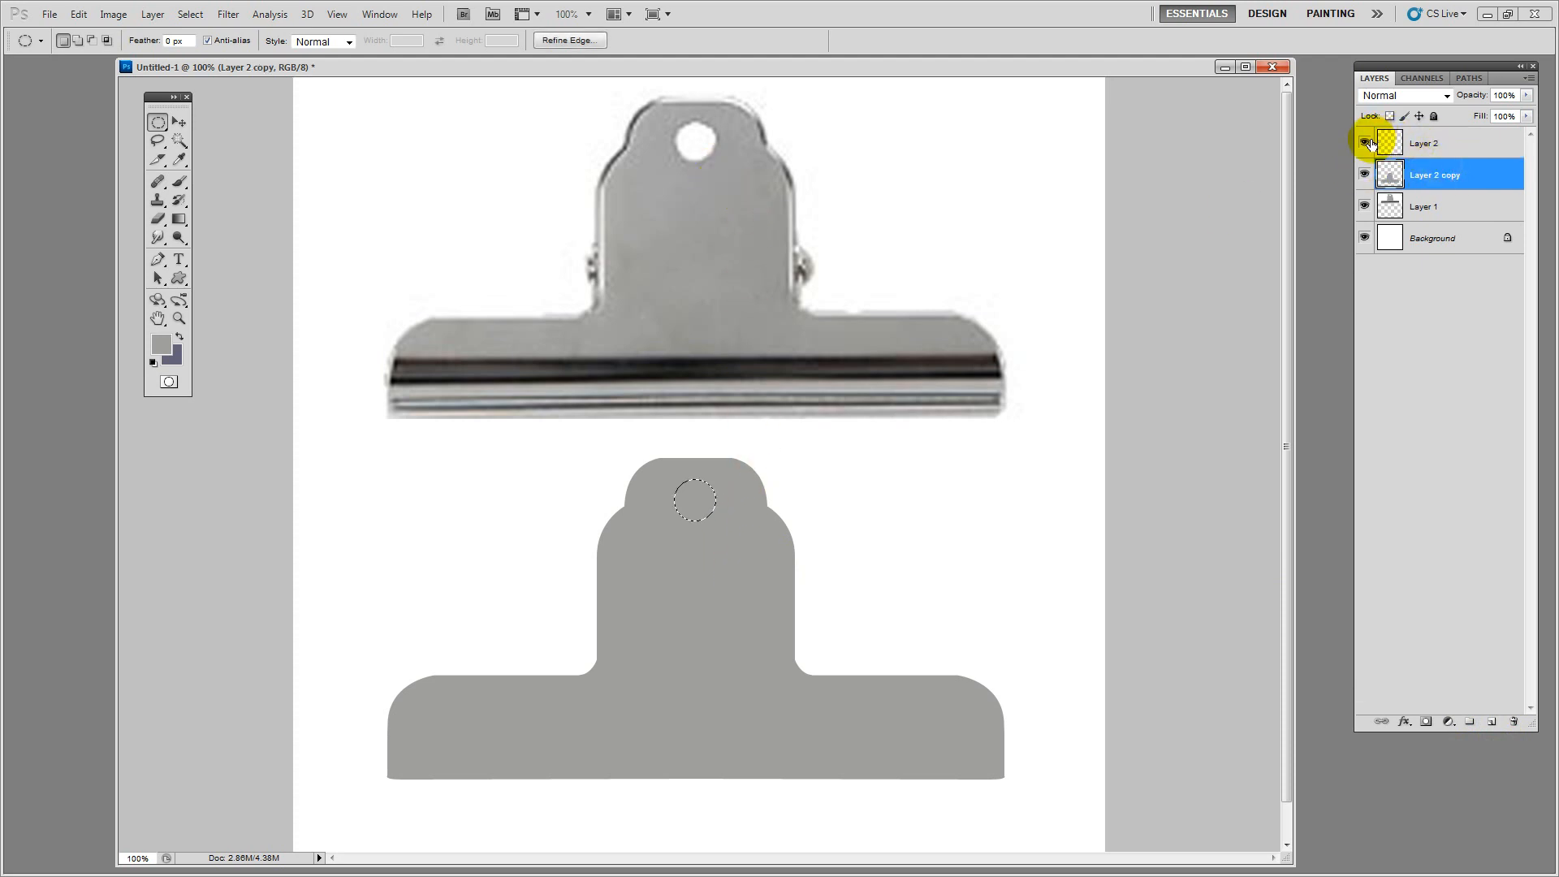
key("Delete")
key("ctrl+d")
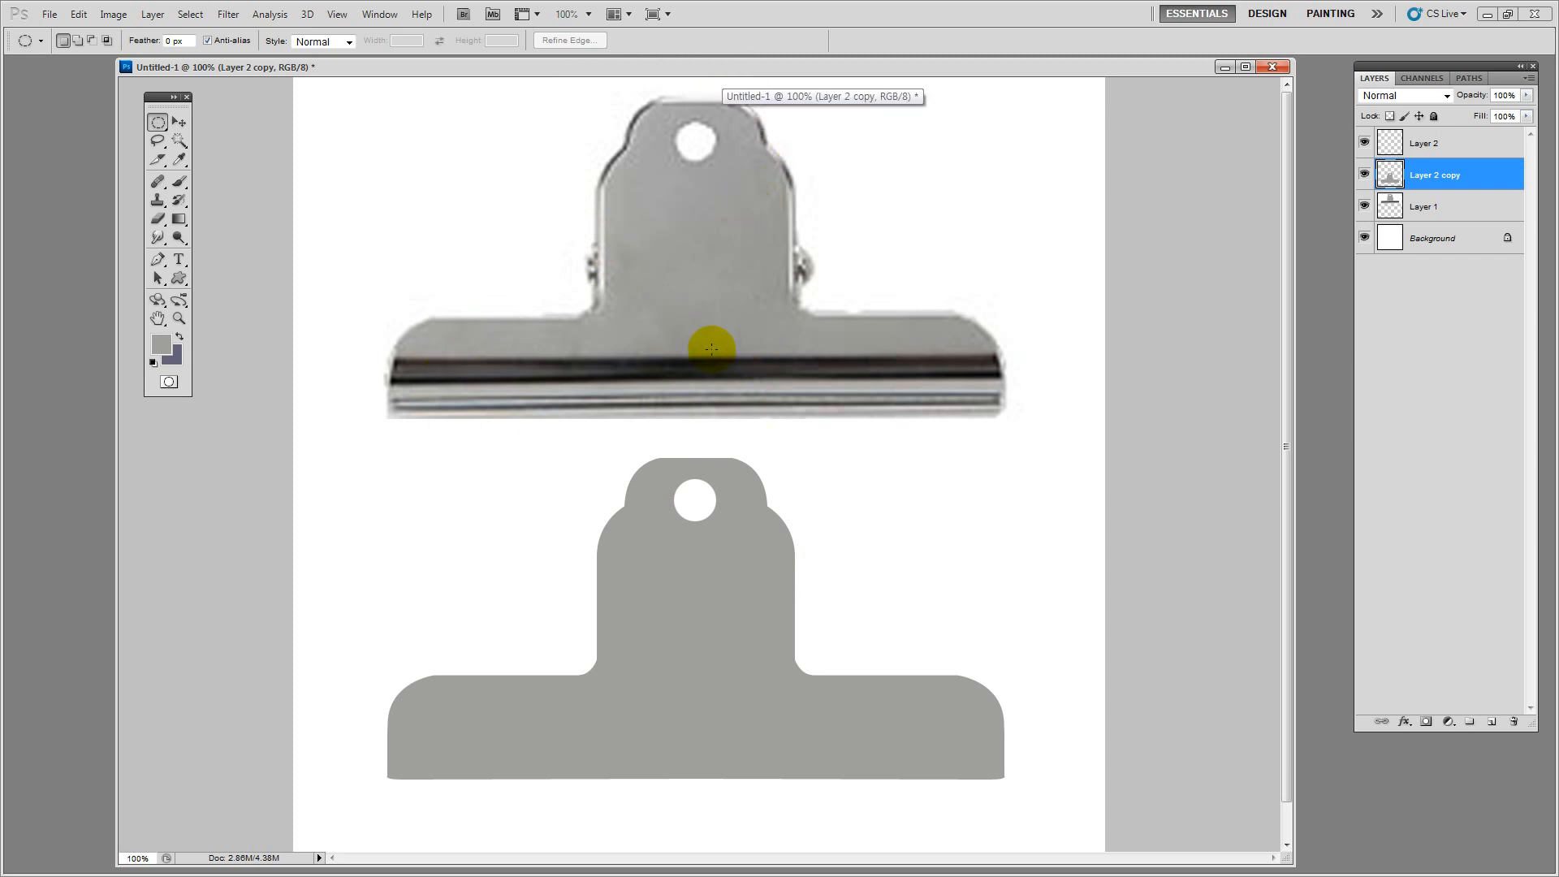
Select a thin horizontal strip across the grey bar, sized to the photo's dark band, and copy it to a new layer
left_click_drag(162, 122, 205, 116)
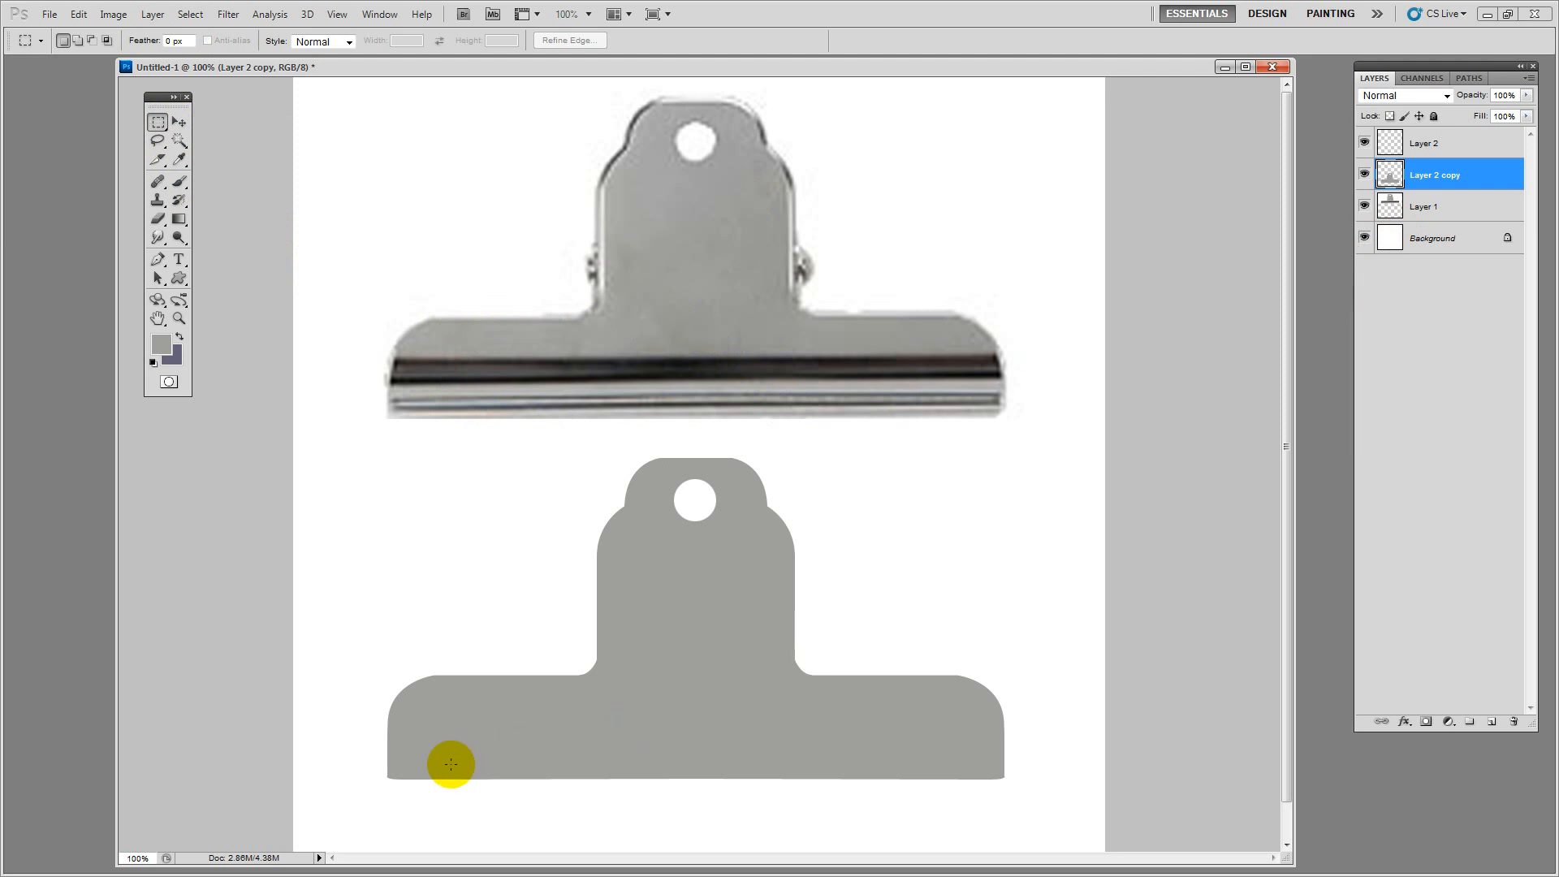
left_click_drag(382, 359, 1011, 380)
left_click_drag(379, 733, 1020, 755)
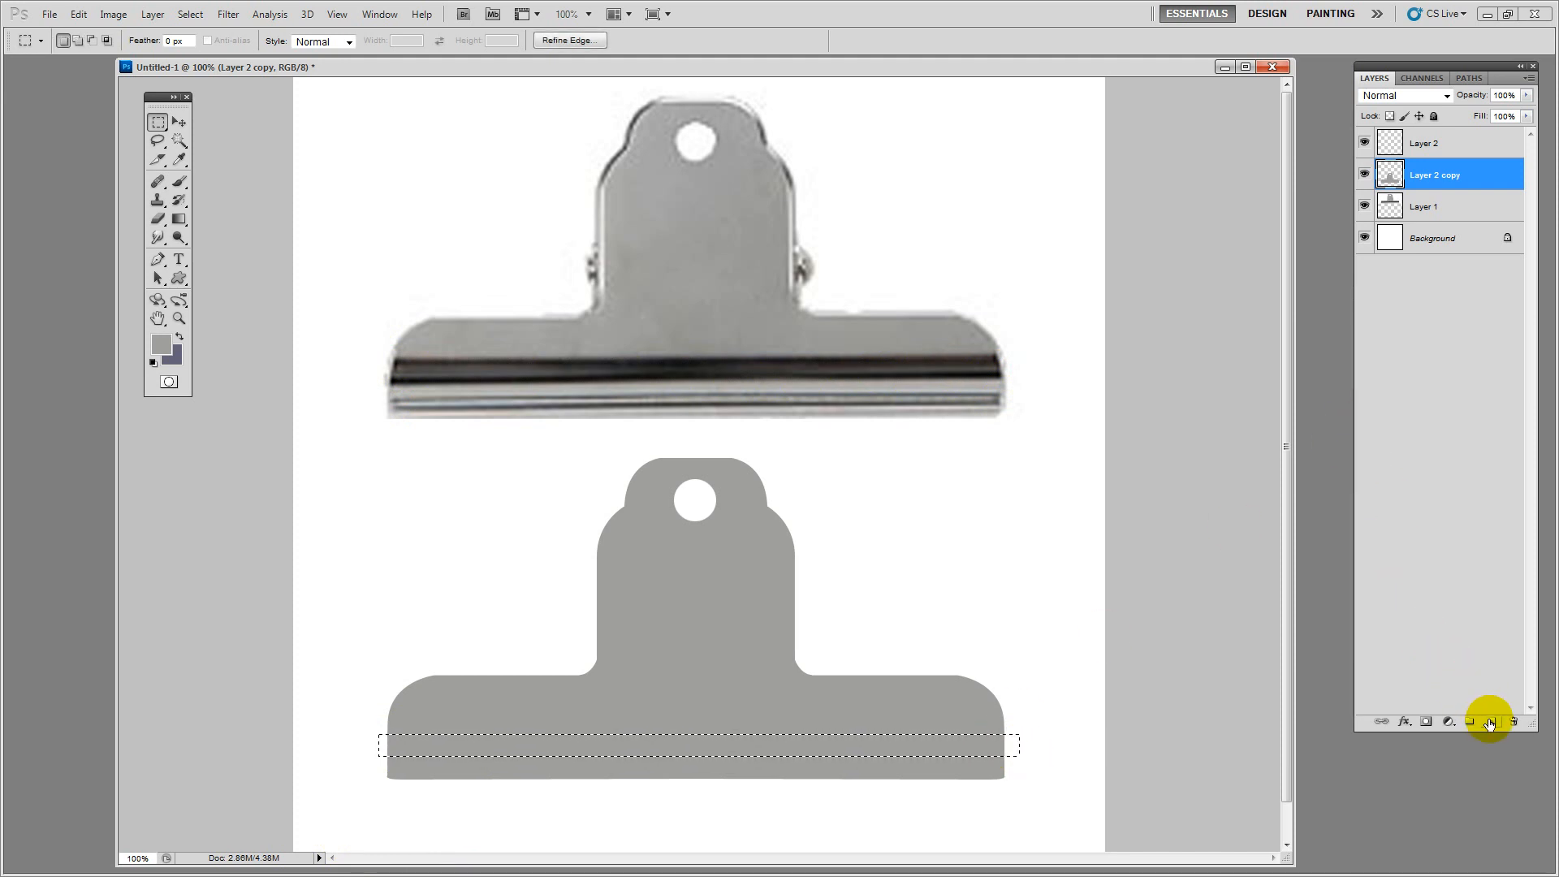
left_click(1489, 722)
key("ctrl+z")
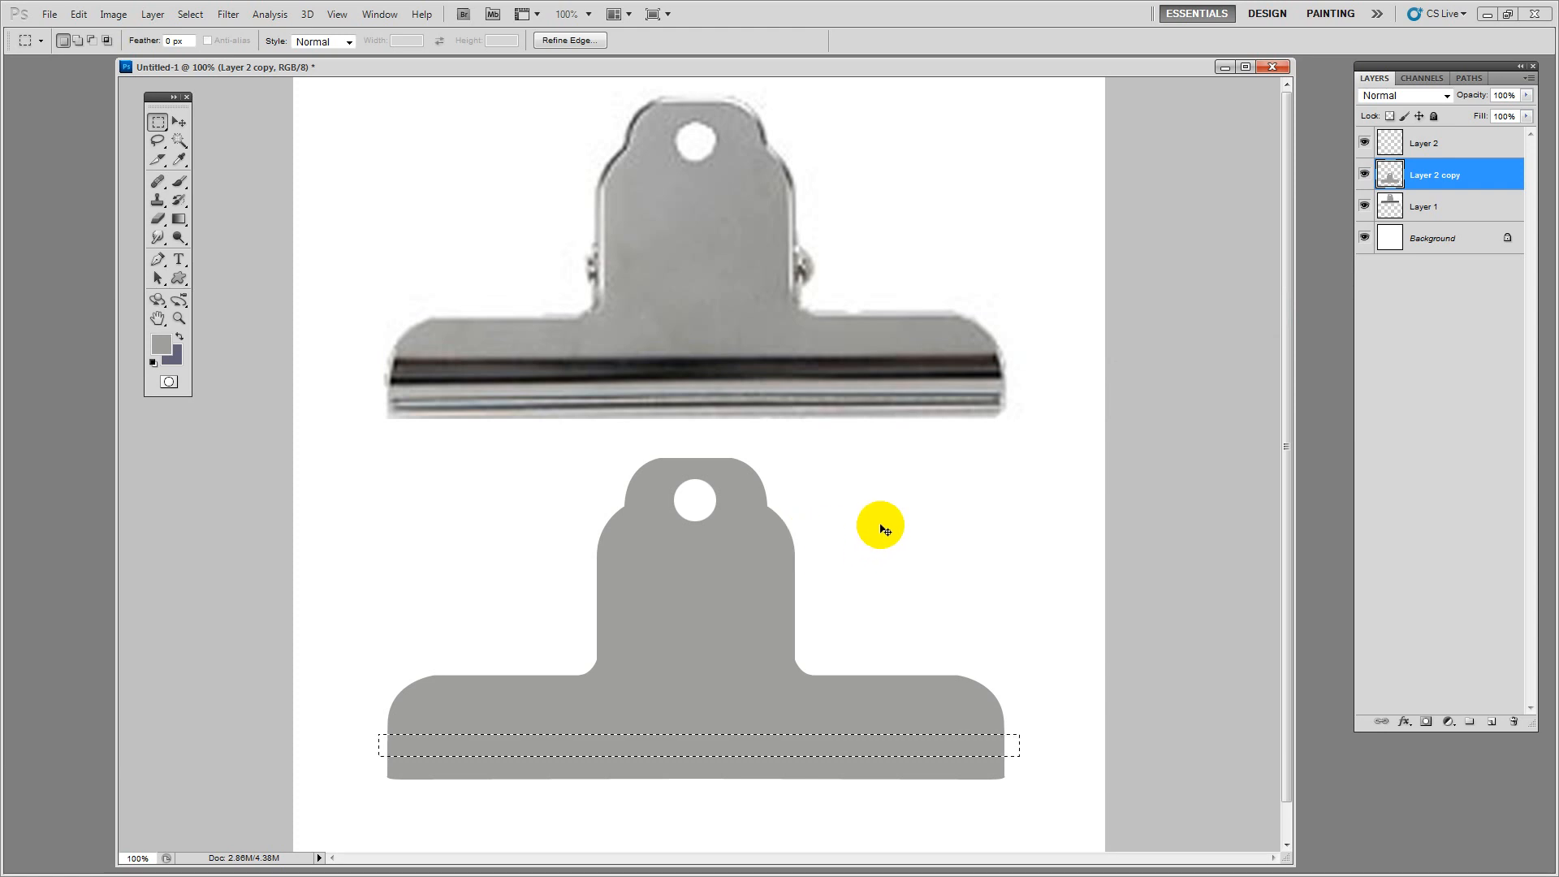
key("ctrl+j")
Darken the copied strip on Layer 3 with Hue/Saturation, setting Lightness to about -69
left_click(178, 122)
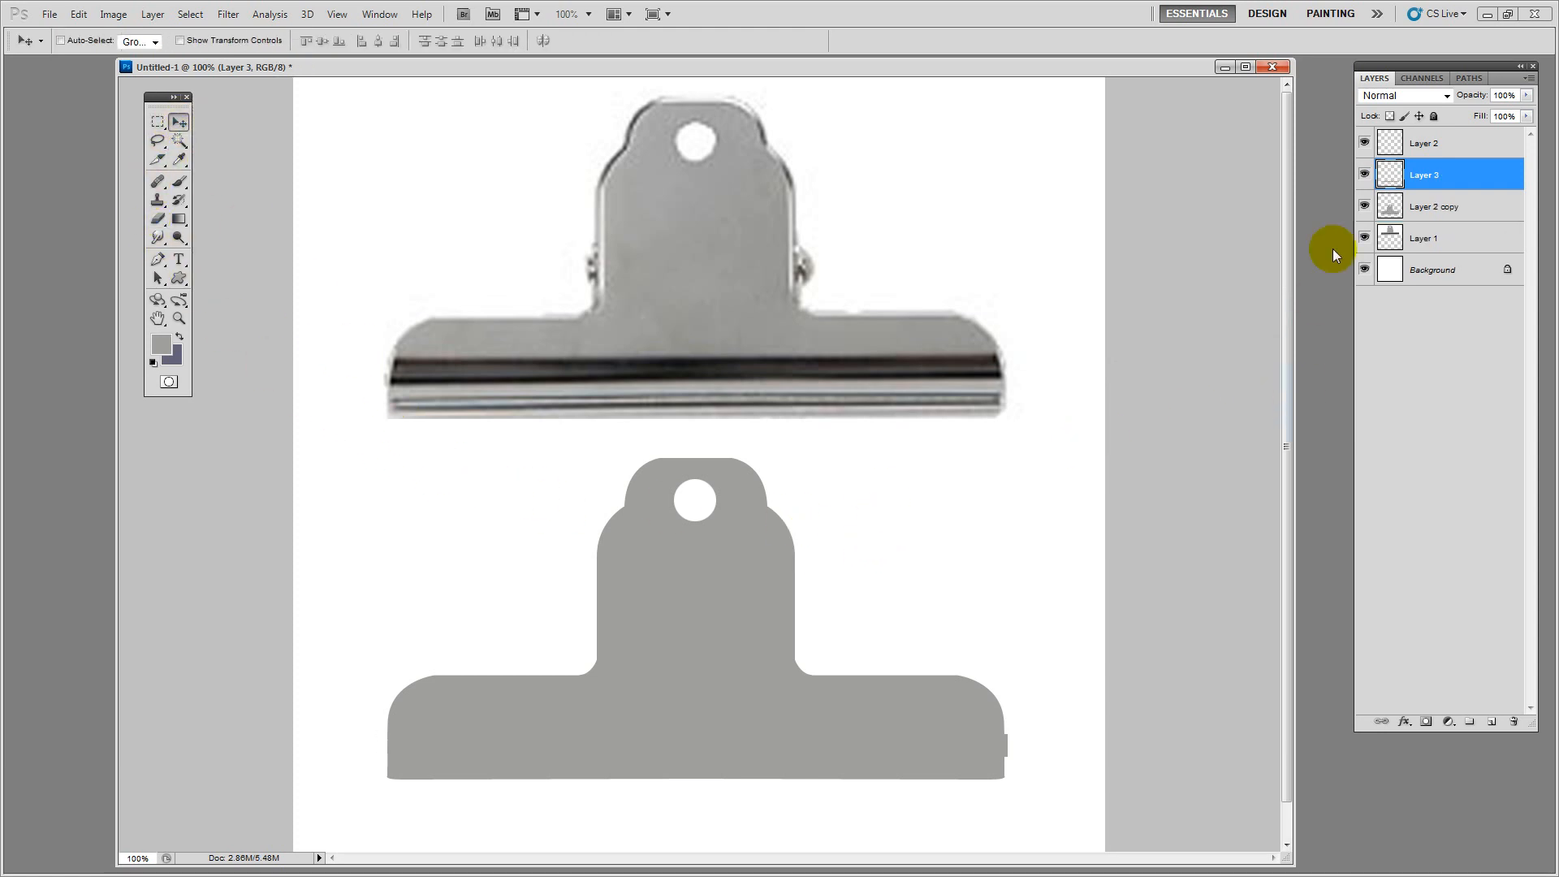
left_click(1361, 206)
left_click(1361, 206)
key("ctrl+u")
left_click_drag(1215, 680, 1172, 672)
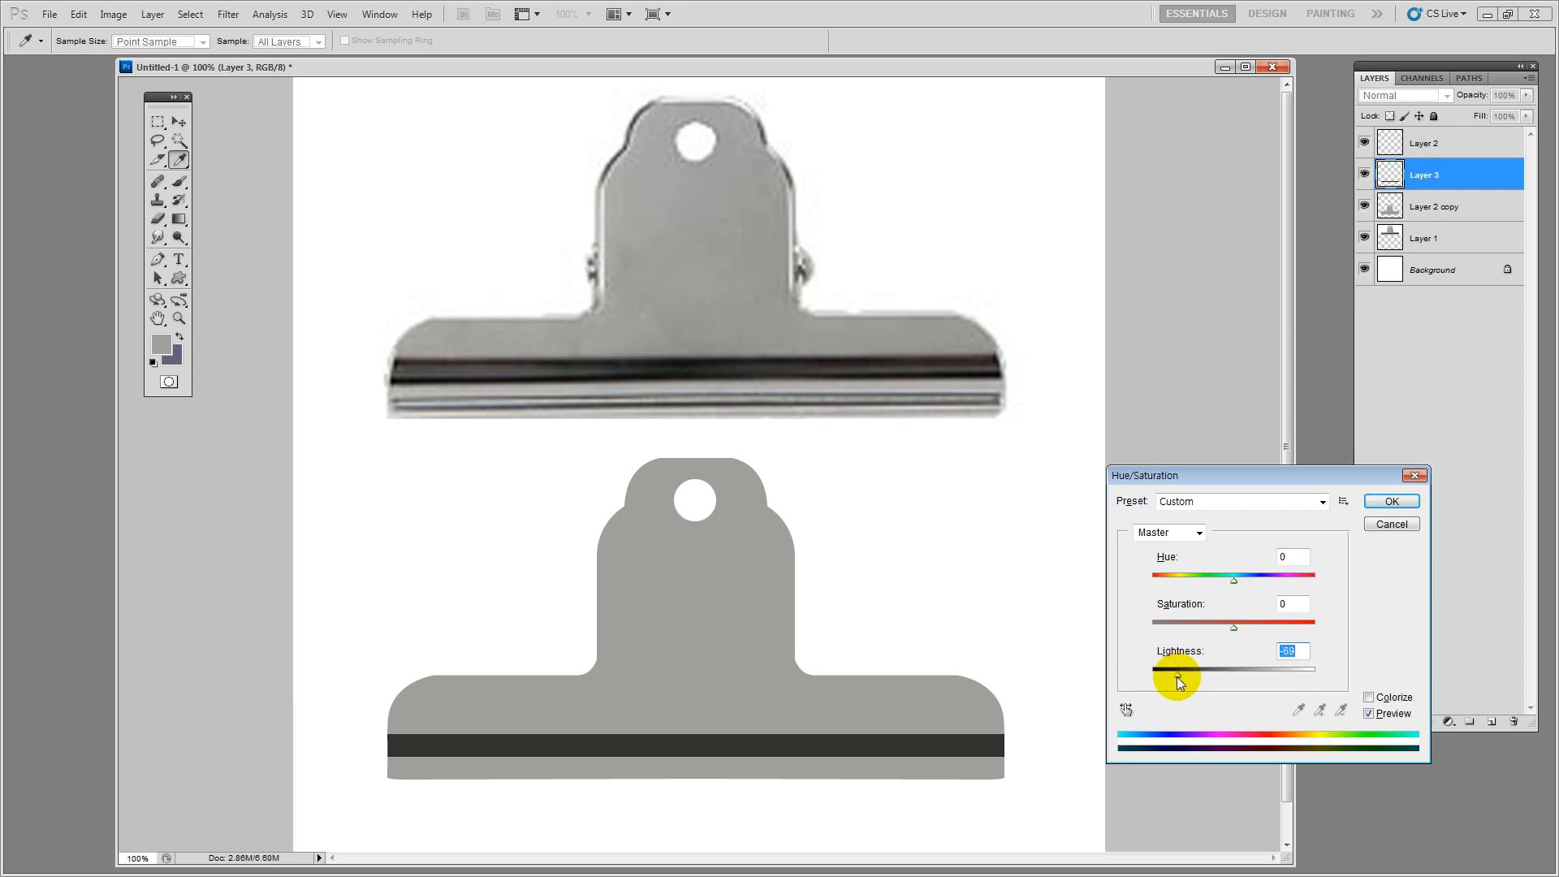
left_click(1375, 502)
key("v")
scroll(882, 660, "down", 1)
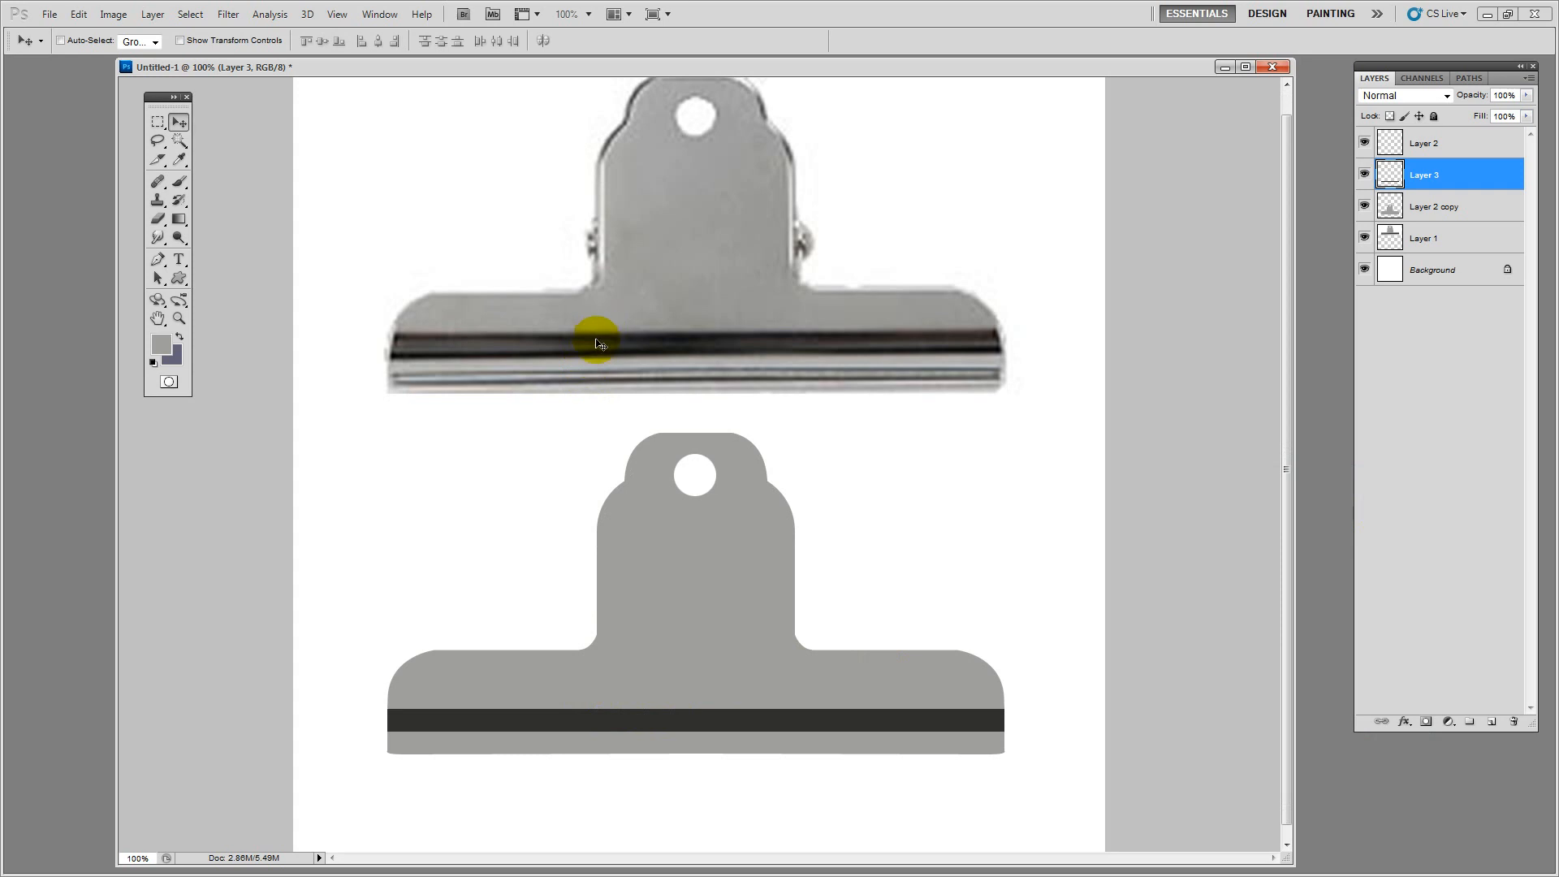
Make a wide rectangular selection across the bar, reaching just over the dark strip's upper edge, and feather it by 4 pixels
left_click(159, 124)
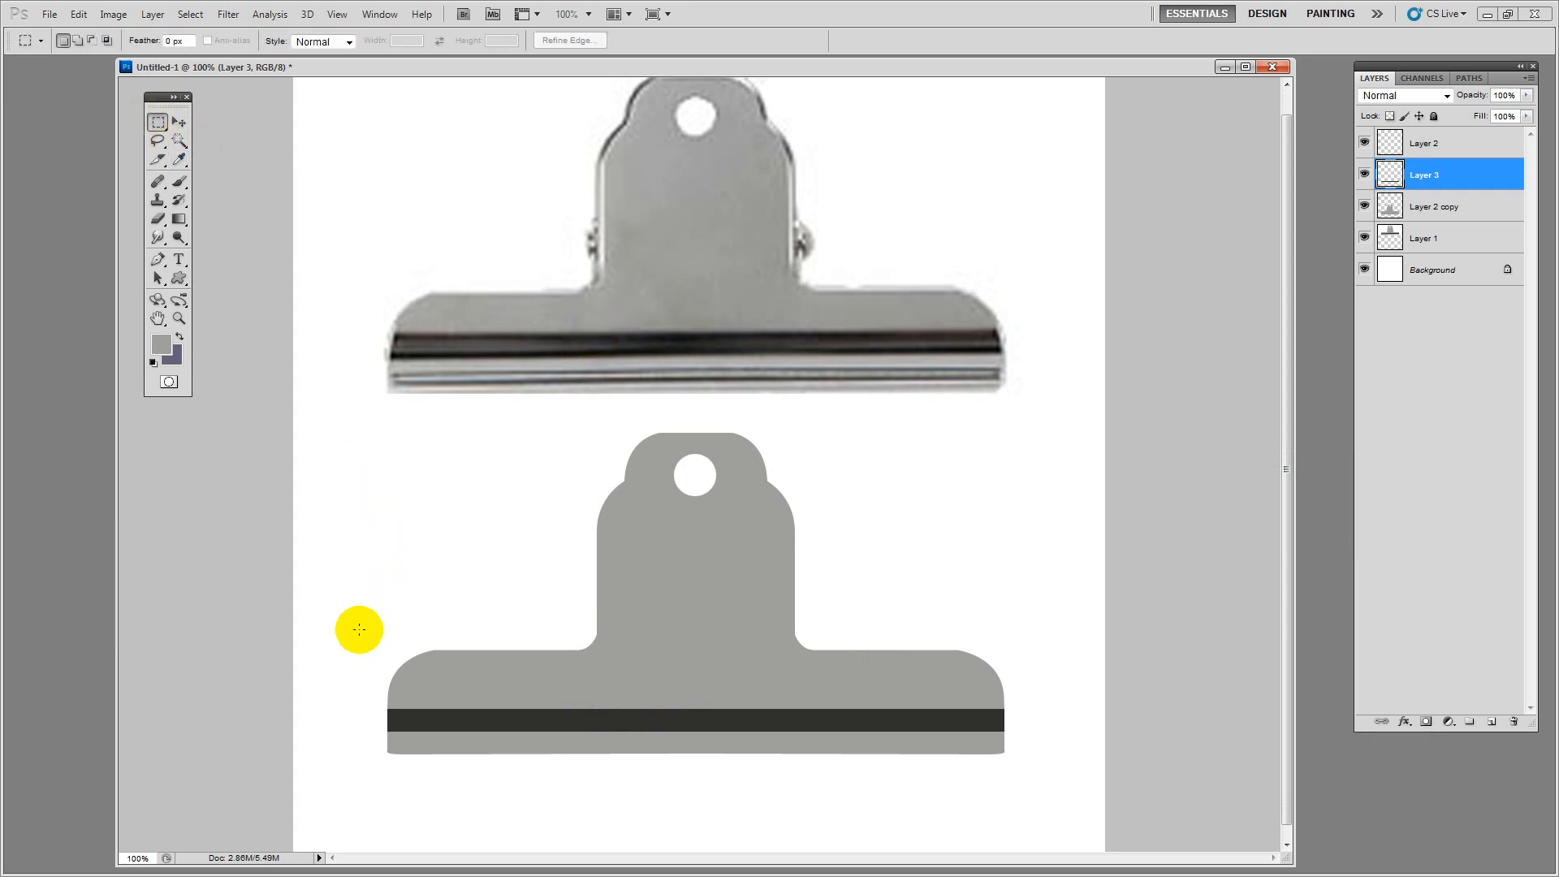
left_click_drag(334, 673, 1054, 712)
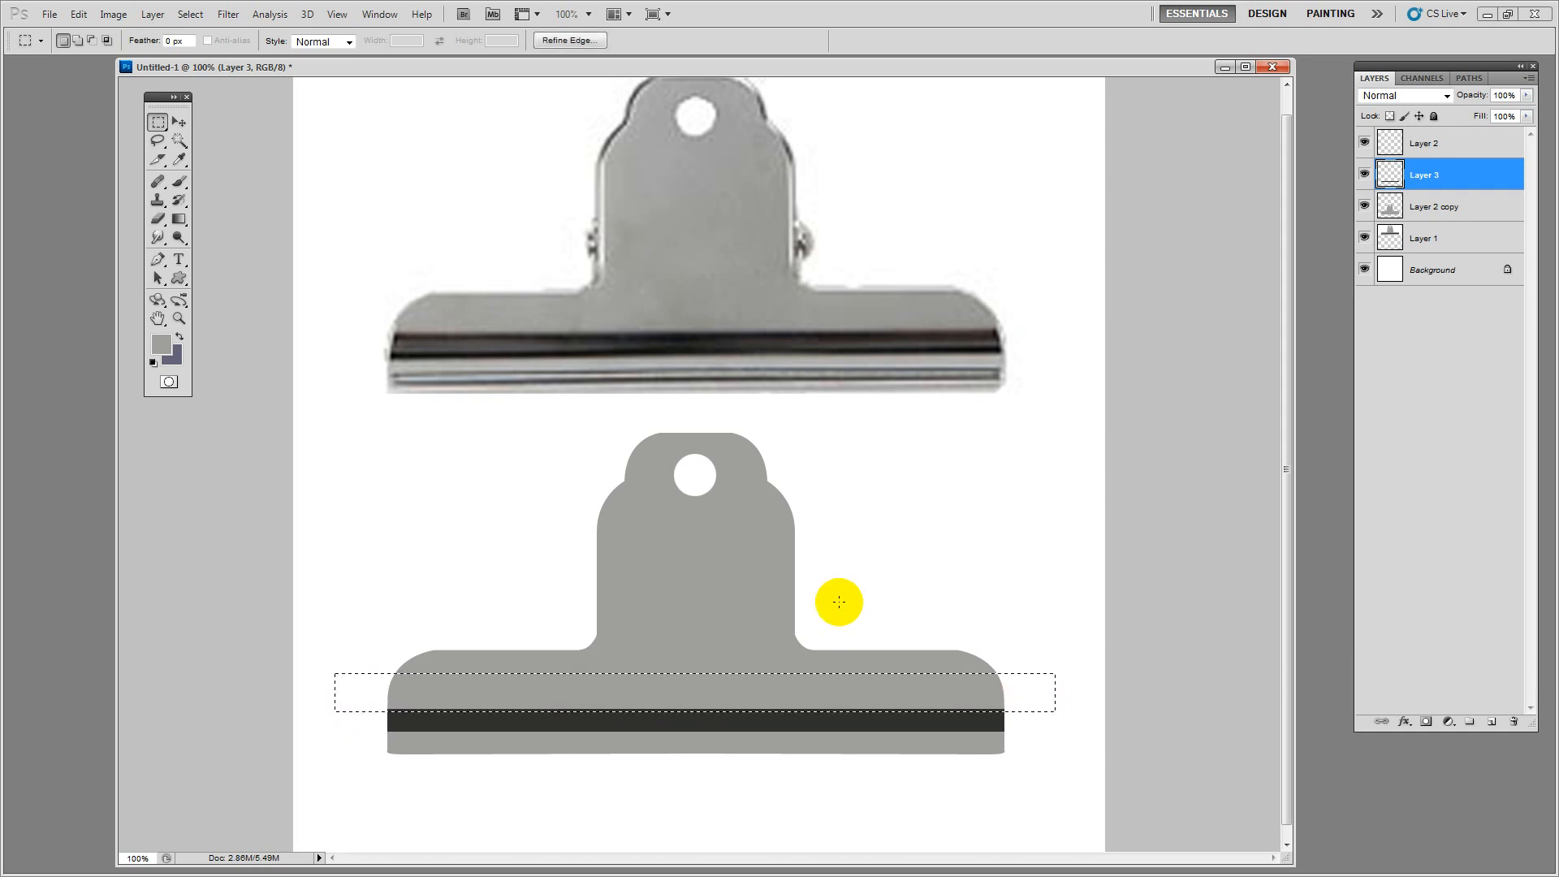
left_click(192, 16)
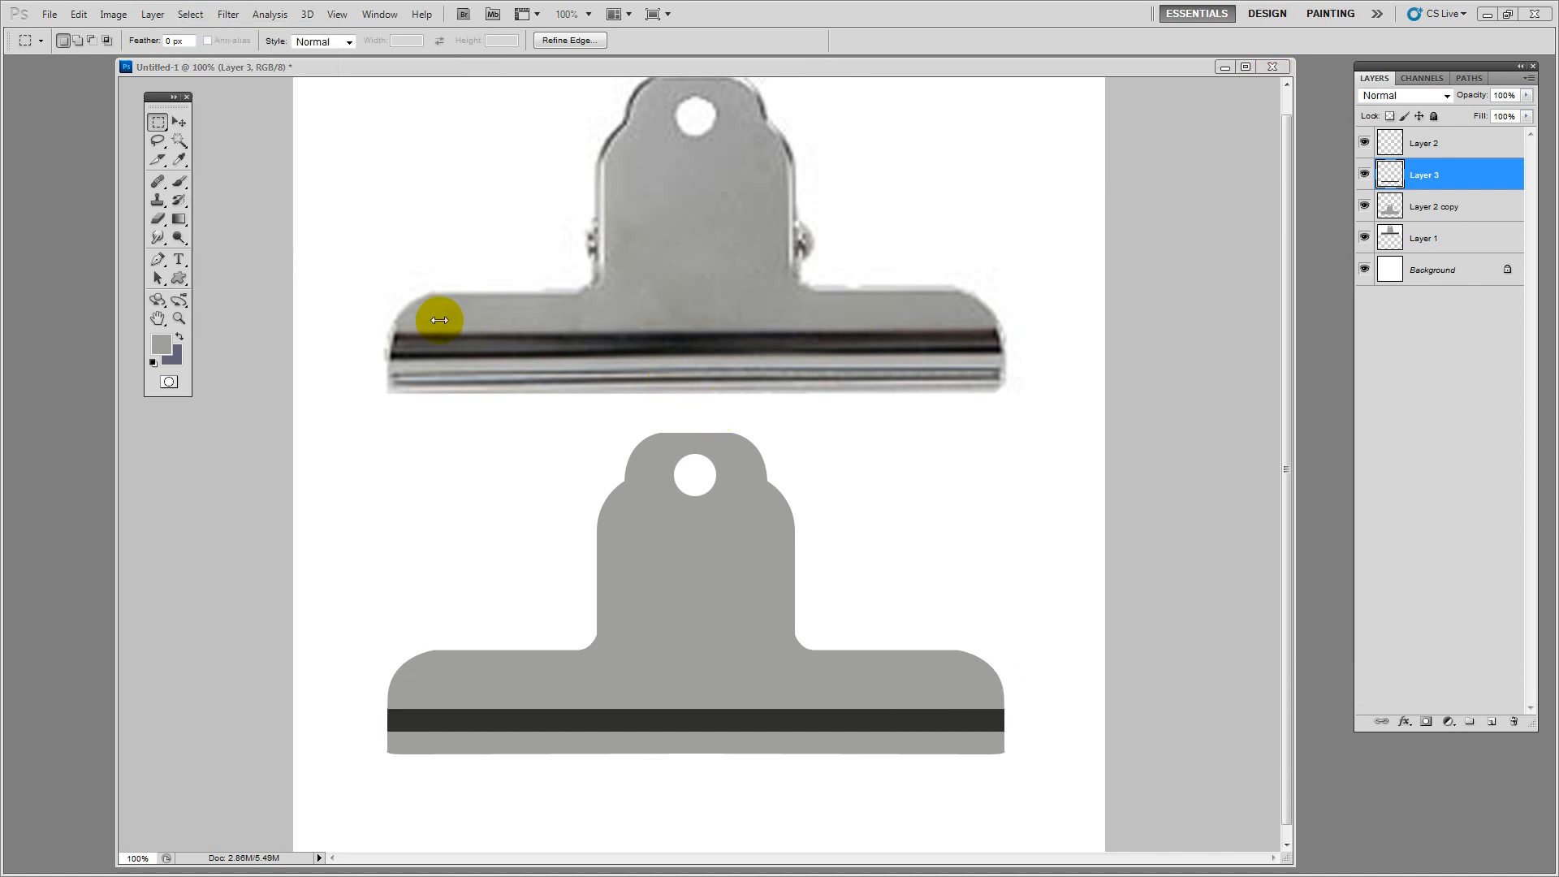
left_click(460, 69)
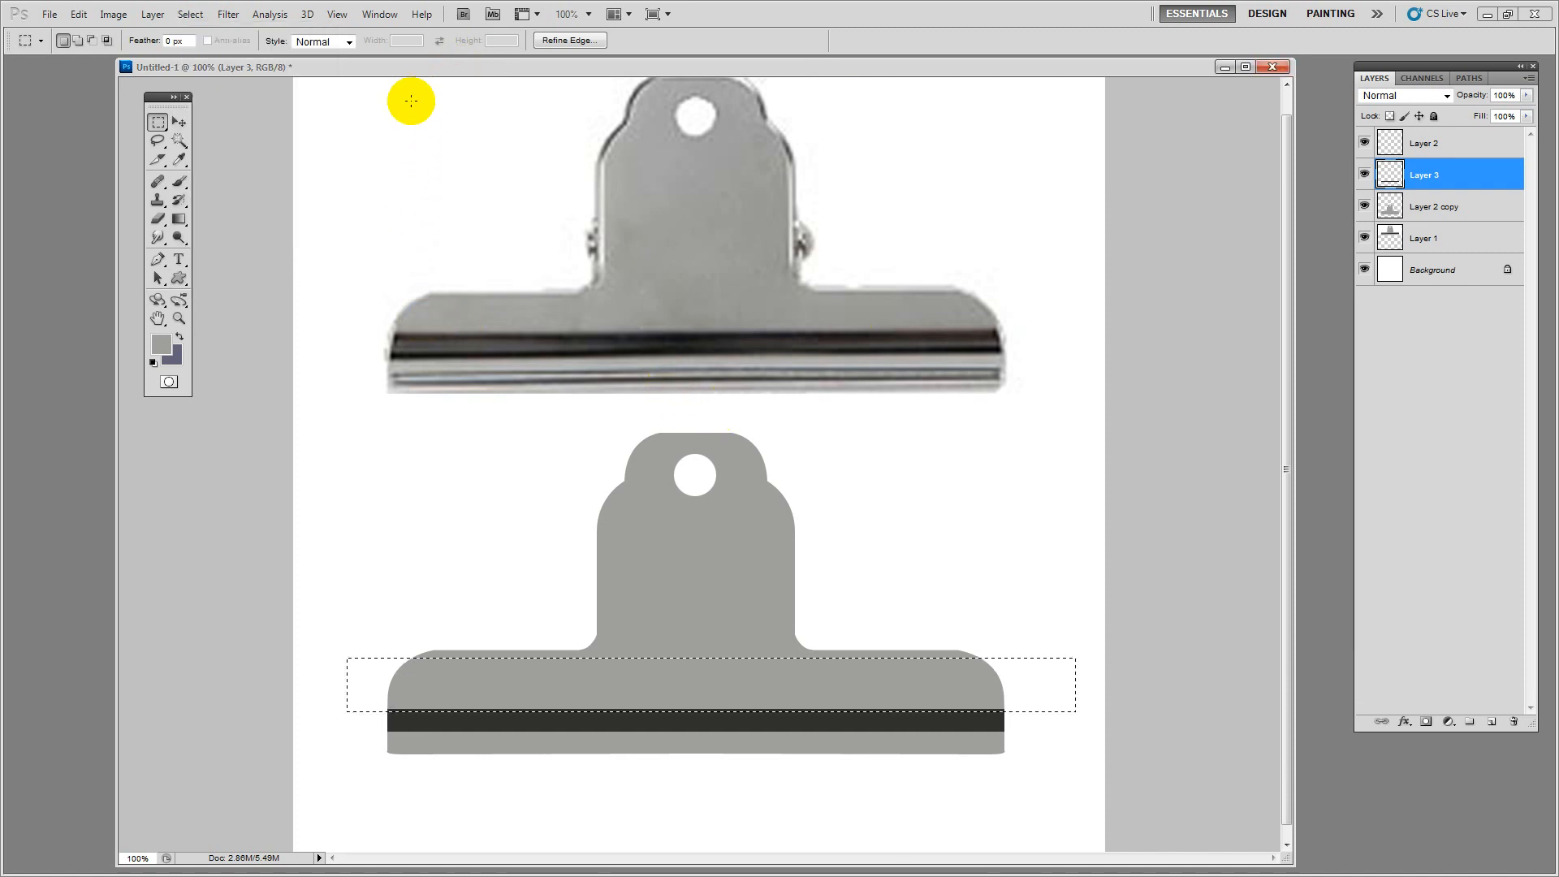
left_click(189, 15)
mouse_move(265, 190)
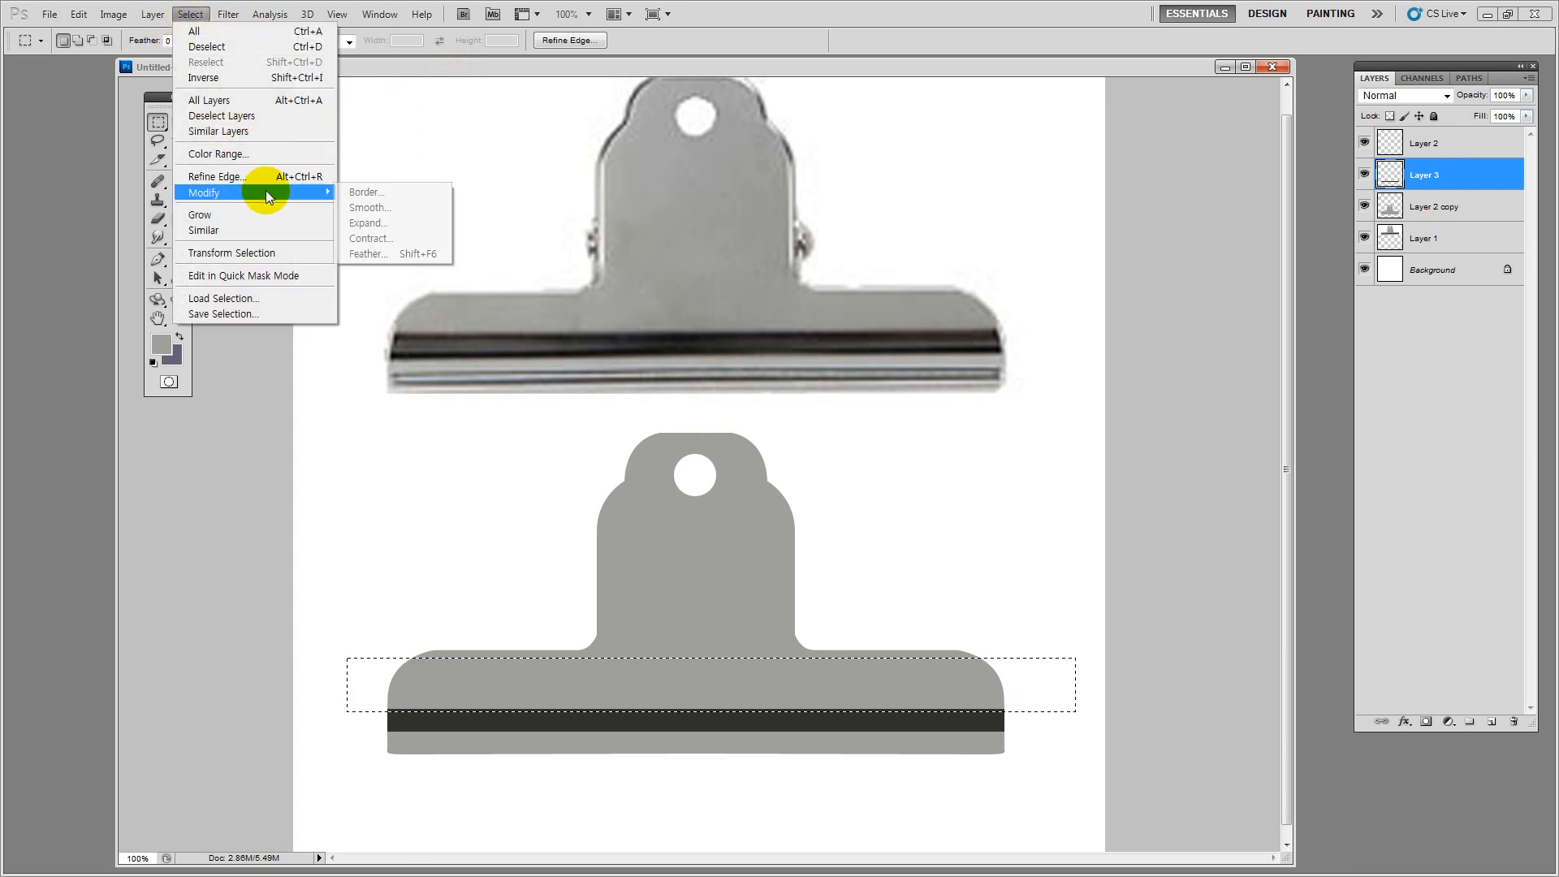
left_click(388, 253)
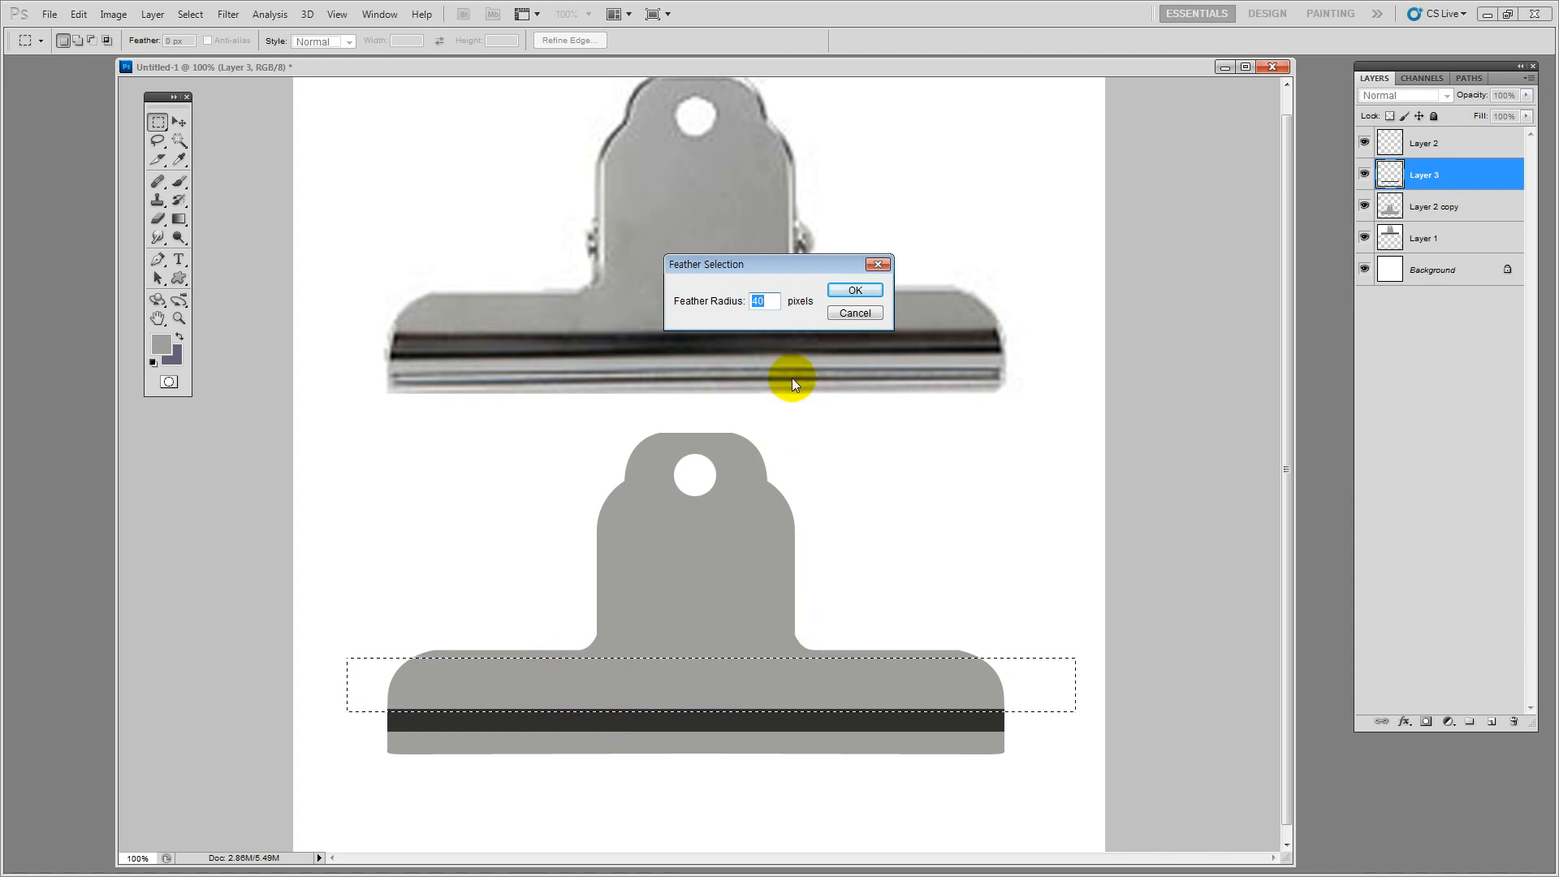
type("4")
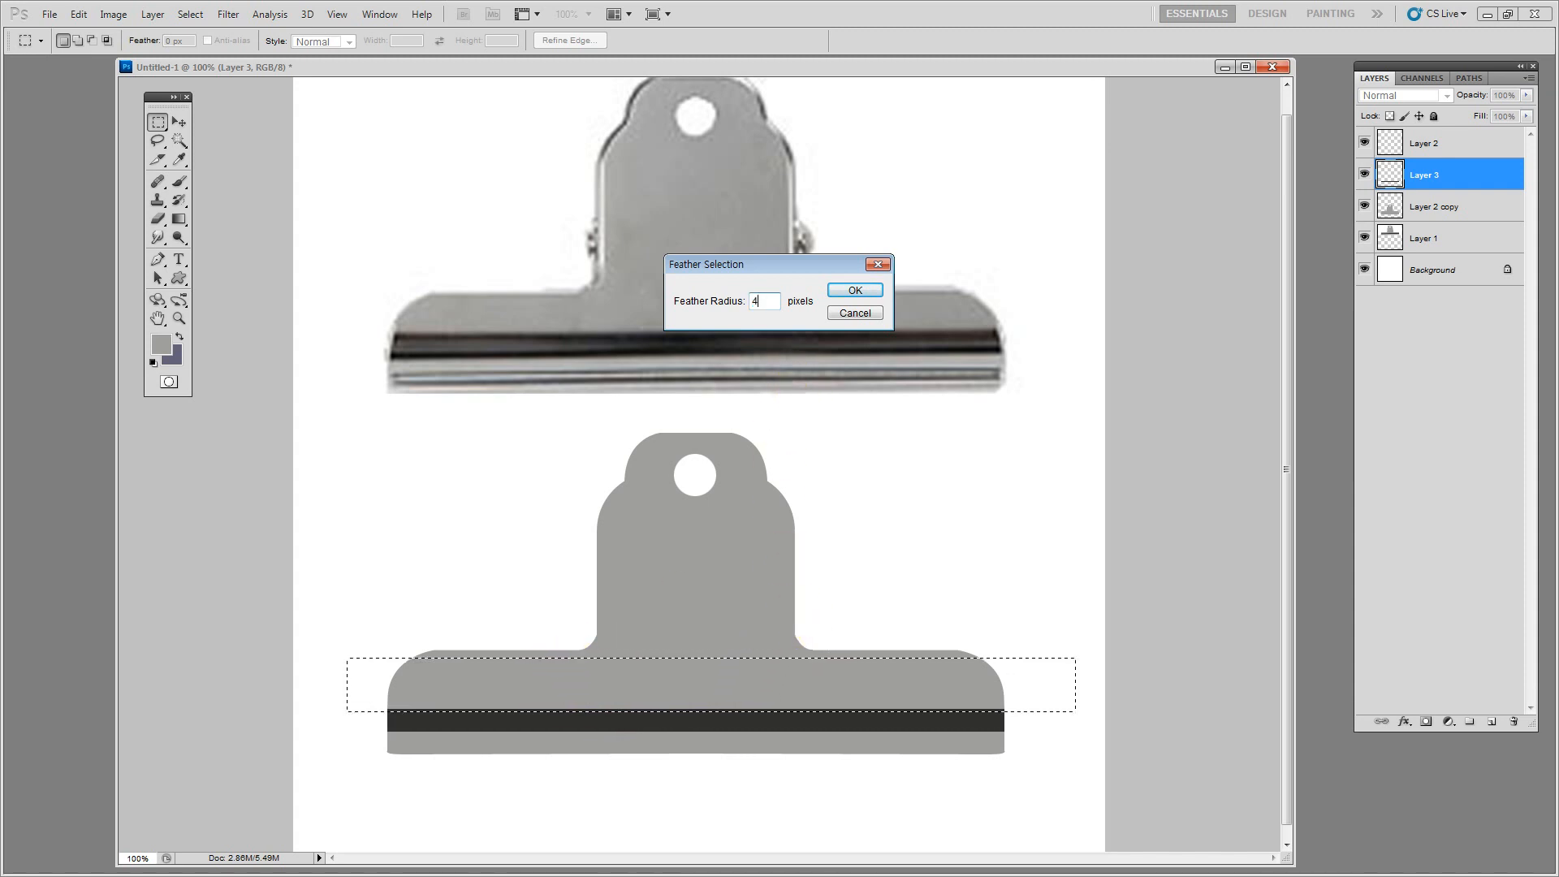
left_click(841, 297)
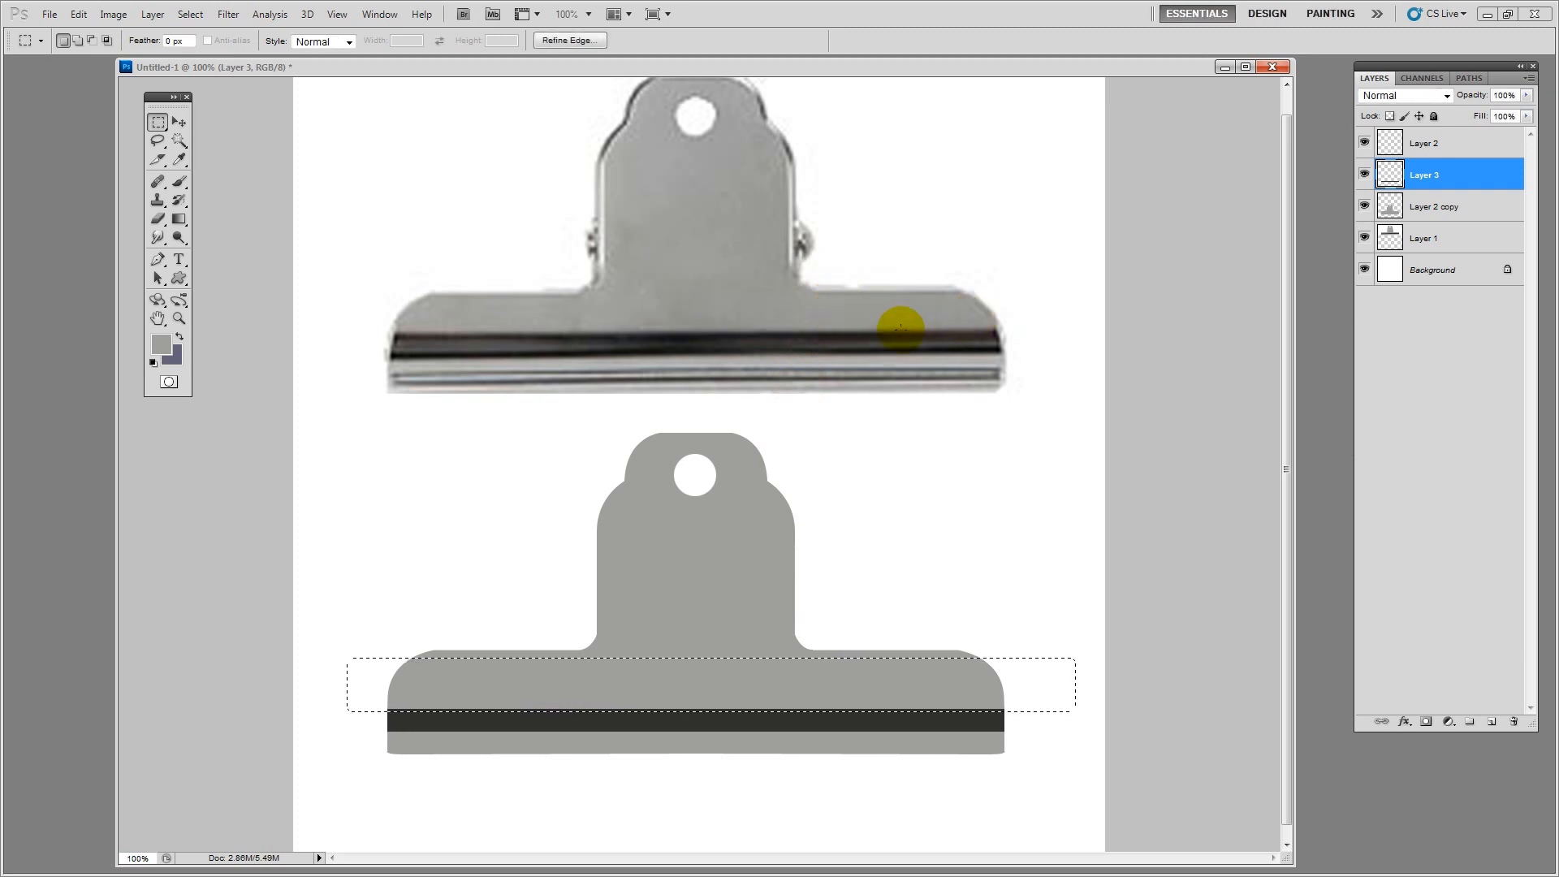
Soften the dark strip's upper edge on Layer 3 with a Gaussian Blur of 2.4 pixels radius
left_click(228, 14)
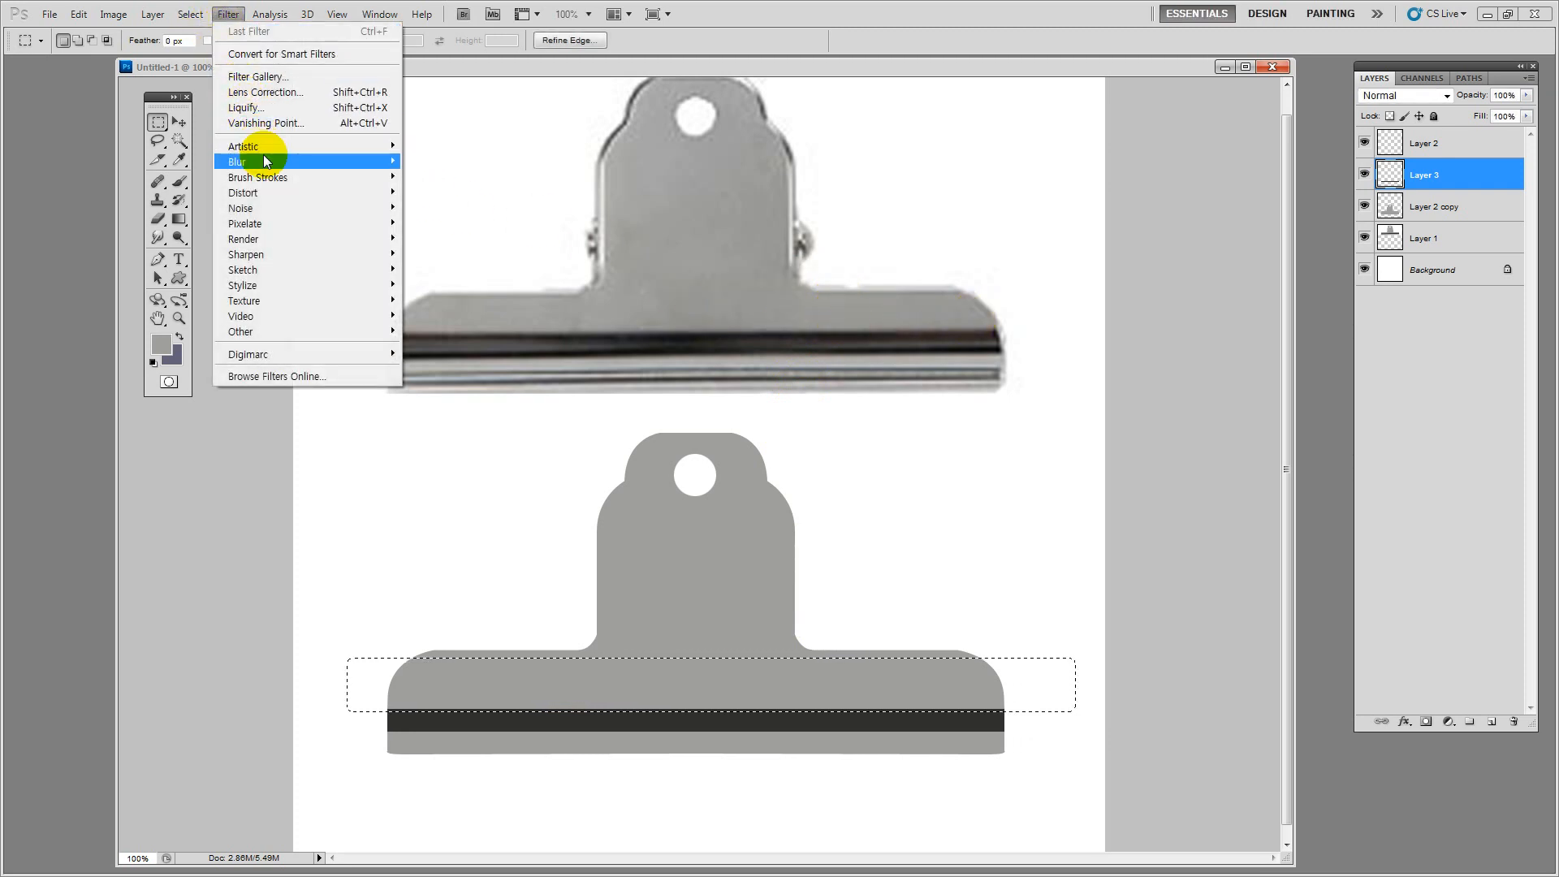
mouse_move(266, 162)
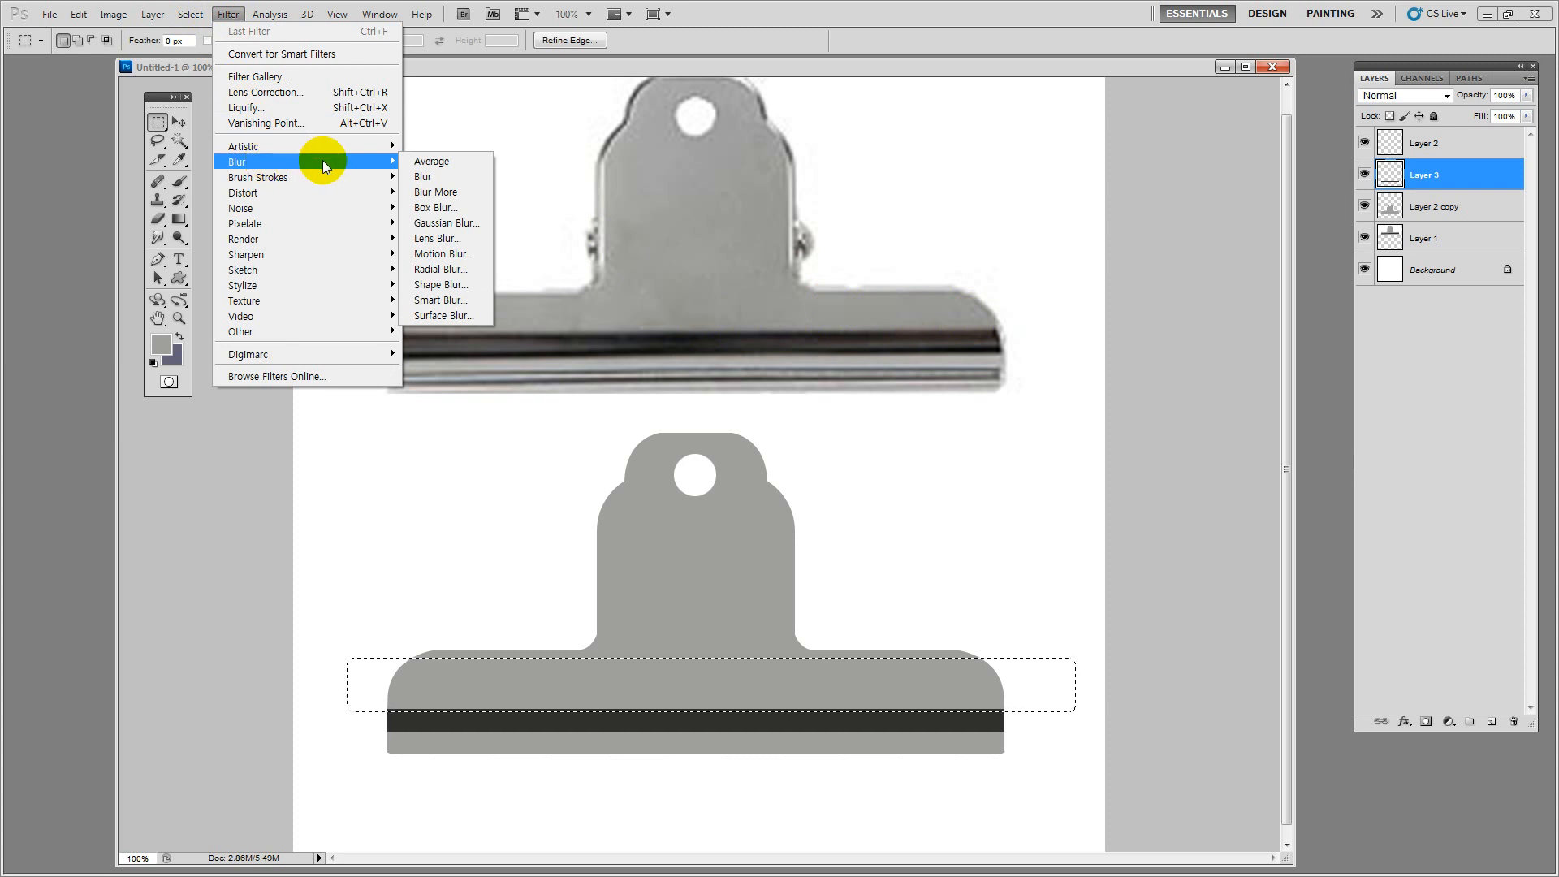
left_click(447, 222)
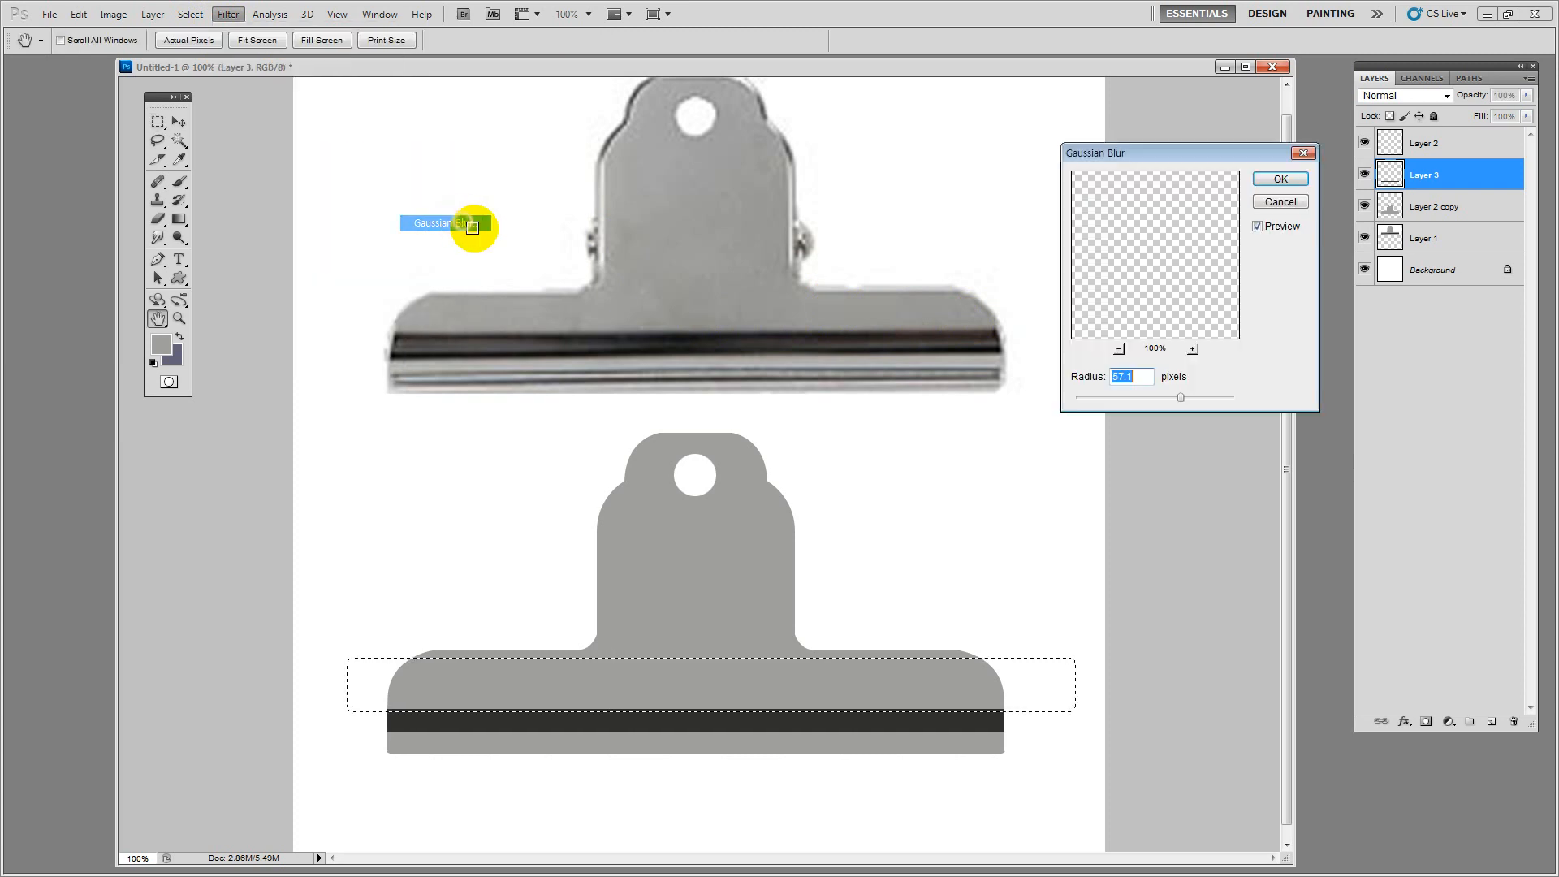
left_click(1097, 398)
left_click_drag(1083, 399, 1088, 400)
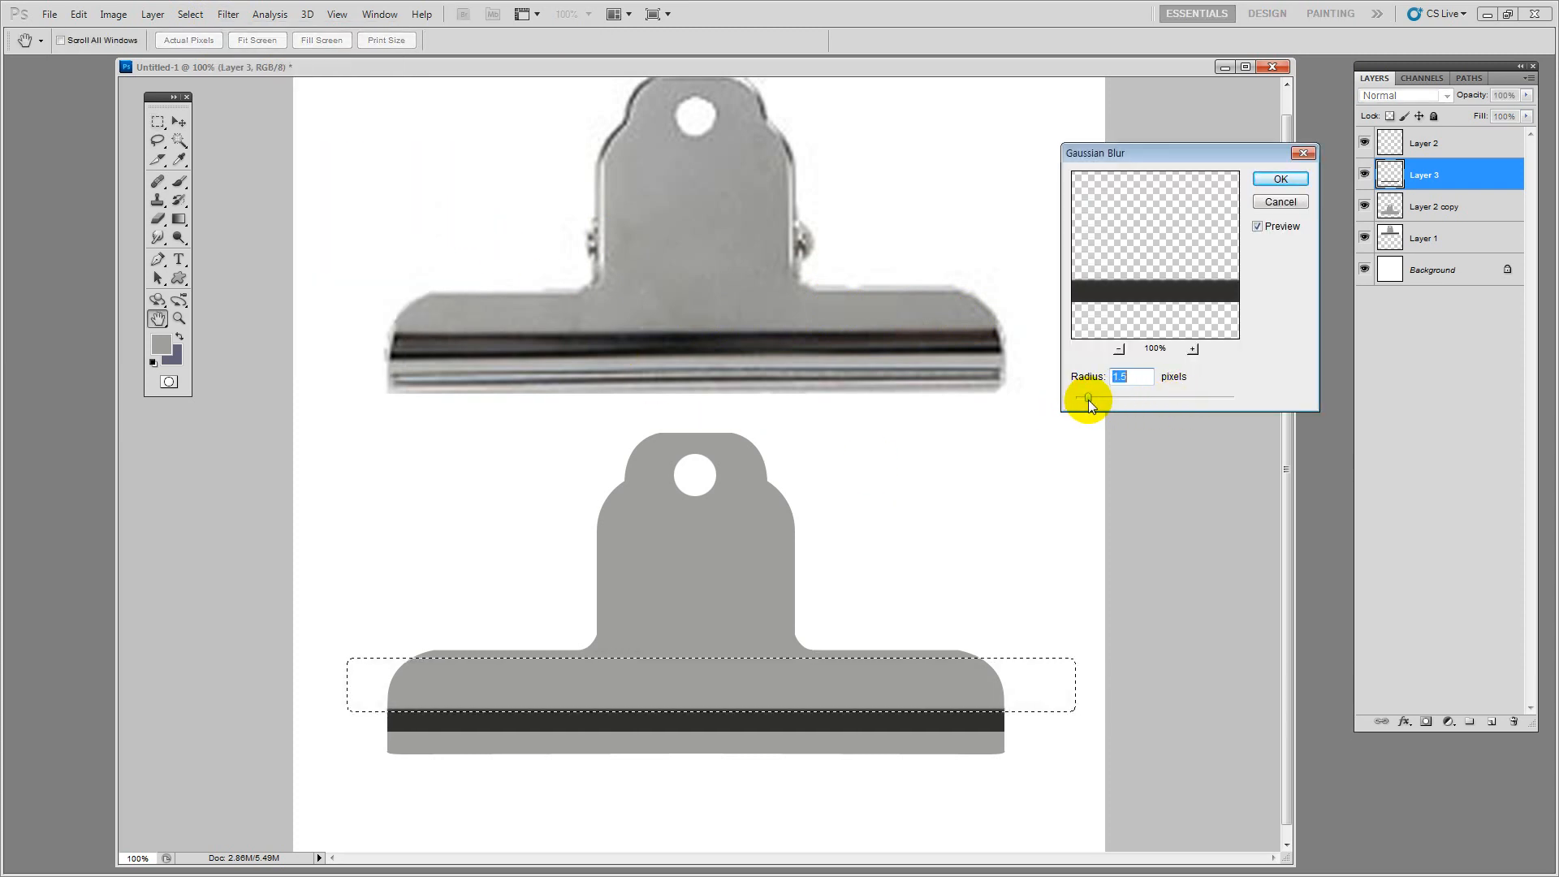
type("1")
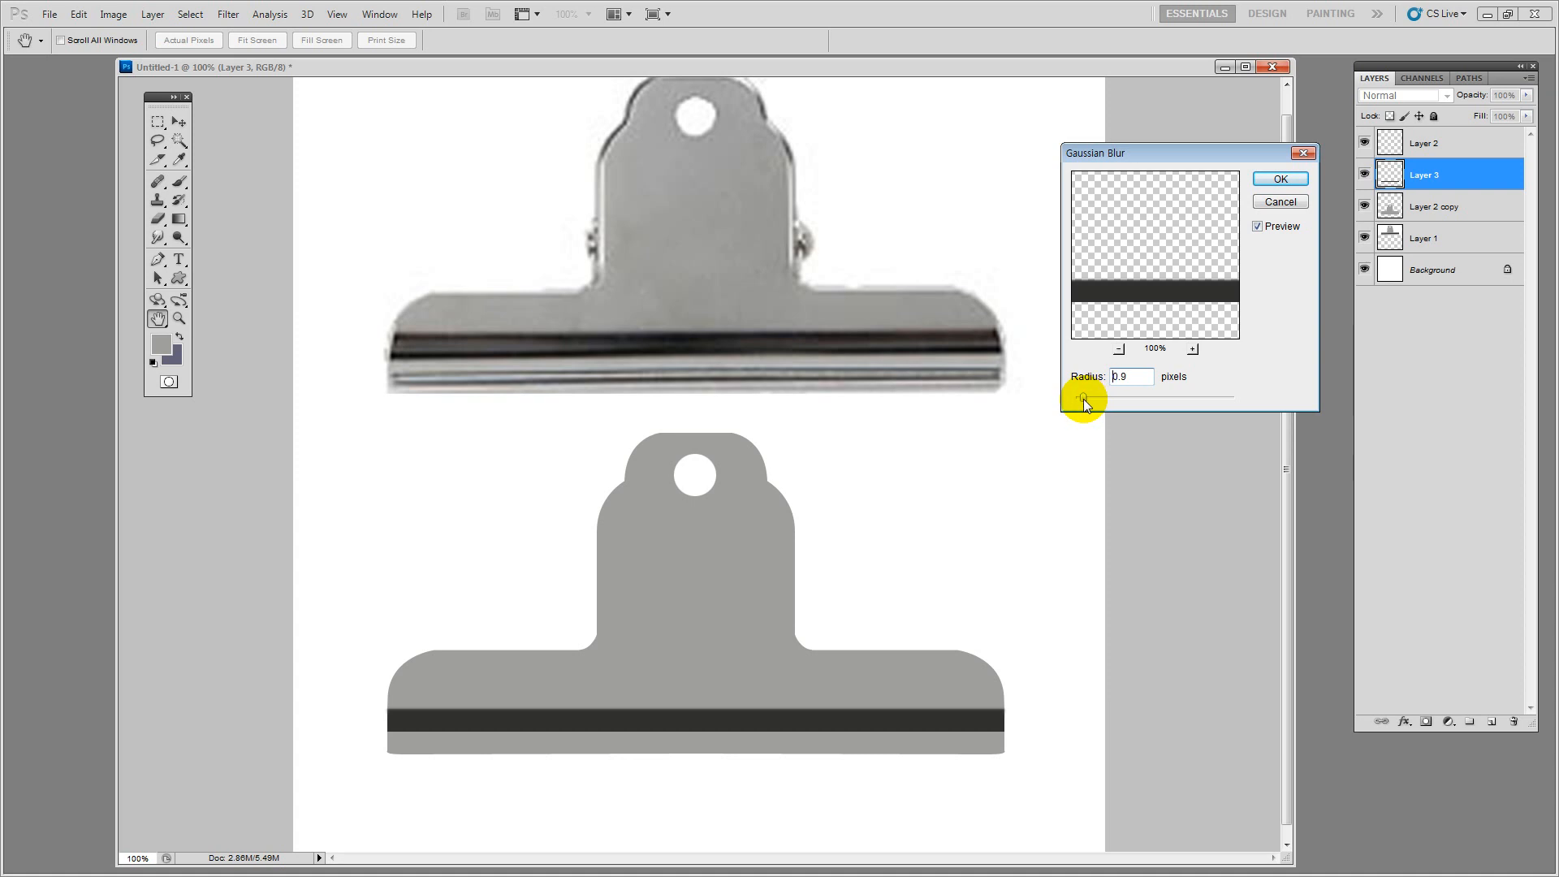
left_click_drag(1088, 398, 1095, 399)
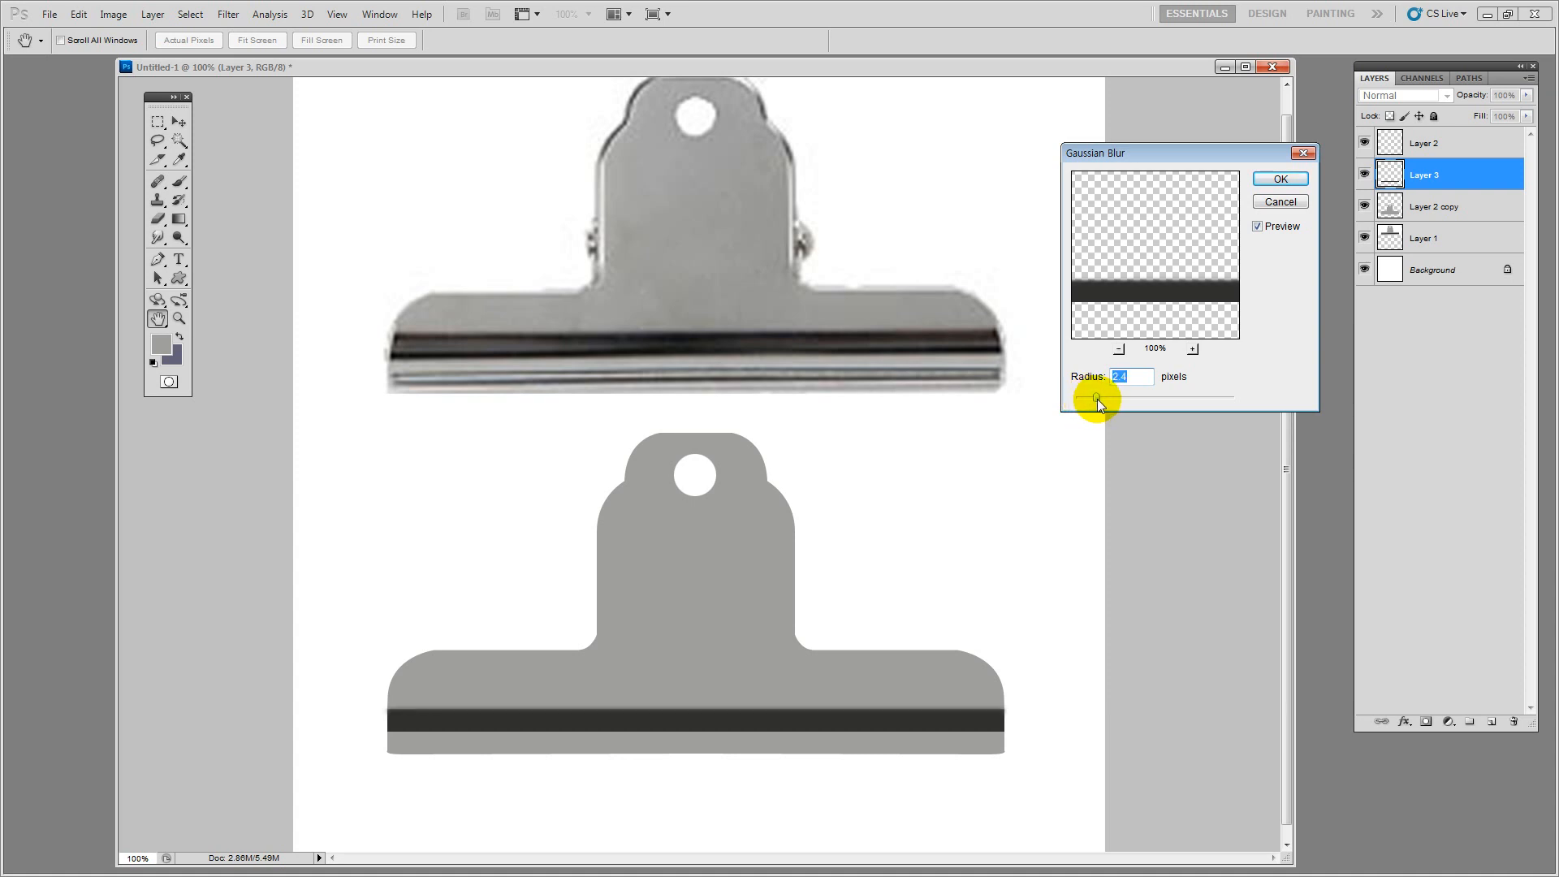
left_click(1281, 180)
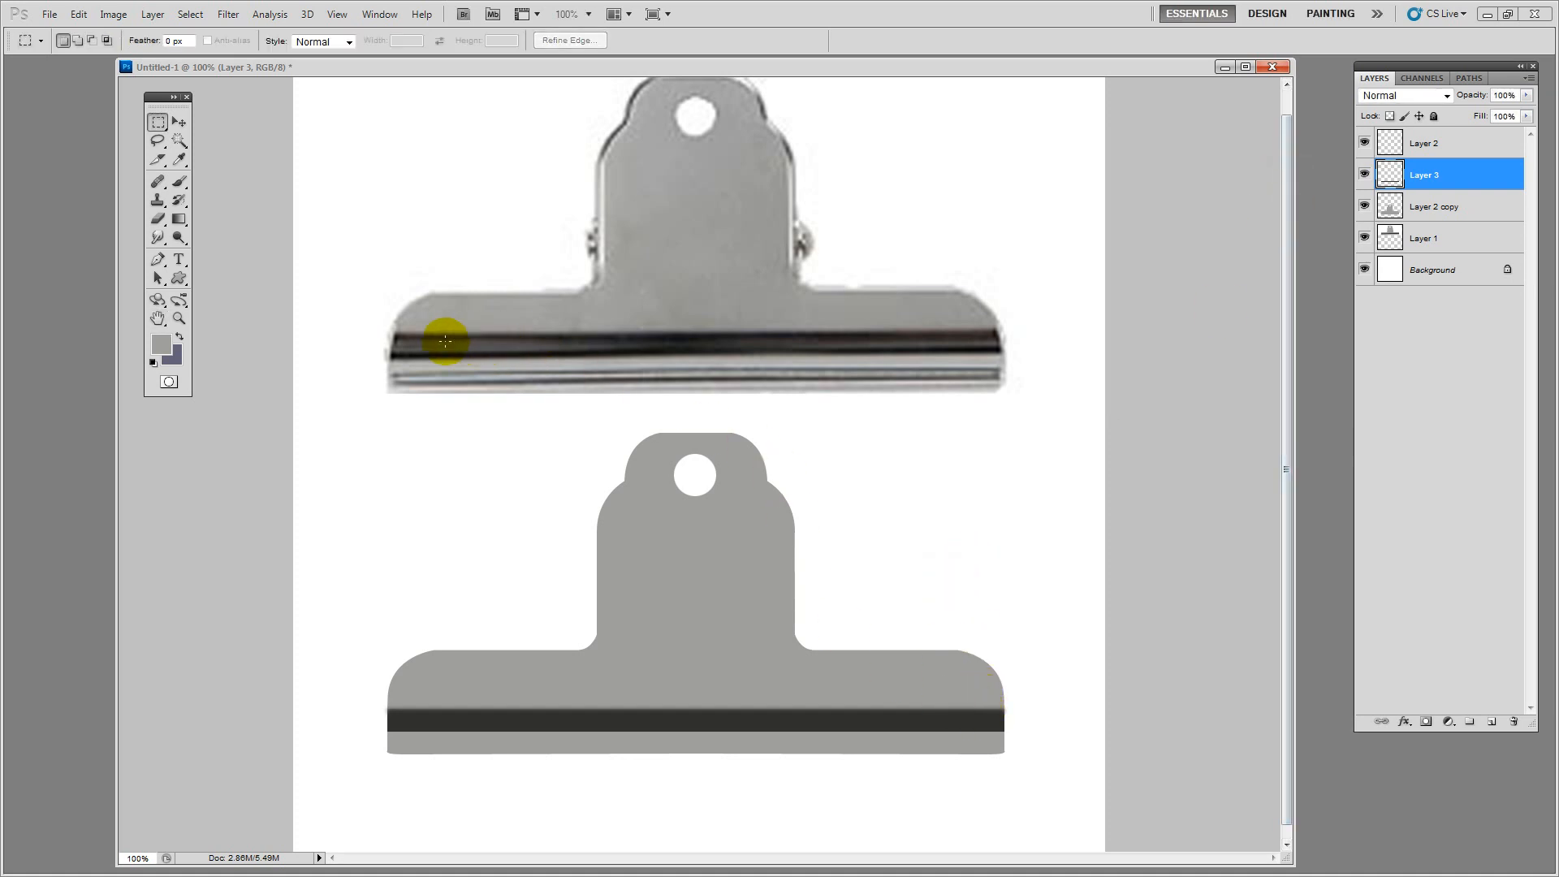
Make a very thin selection along the middle of the dark strip, spanning the bar's full width, and feather it
left_click_drag(390, 338, 1000, 351)
left_click(1006, 353)
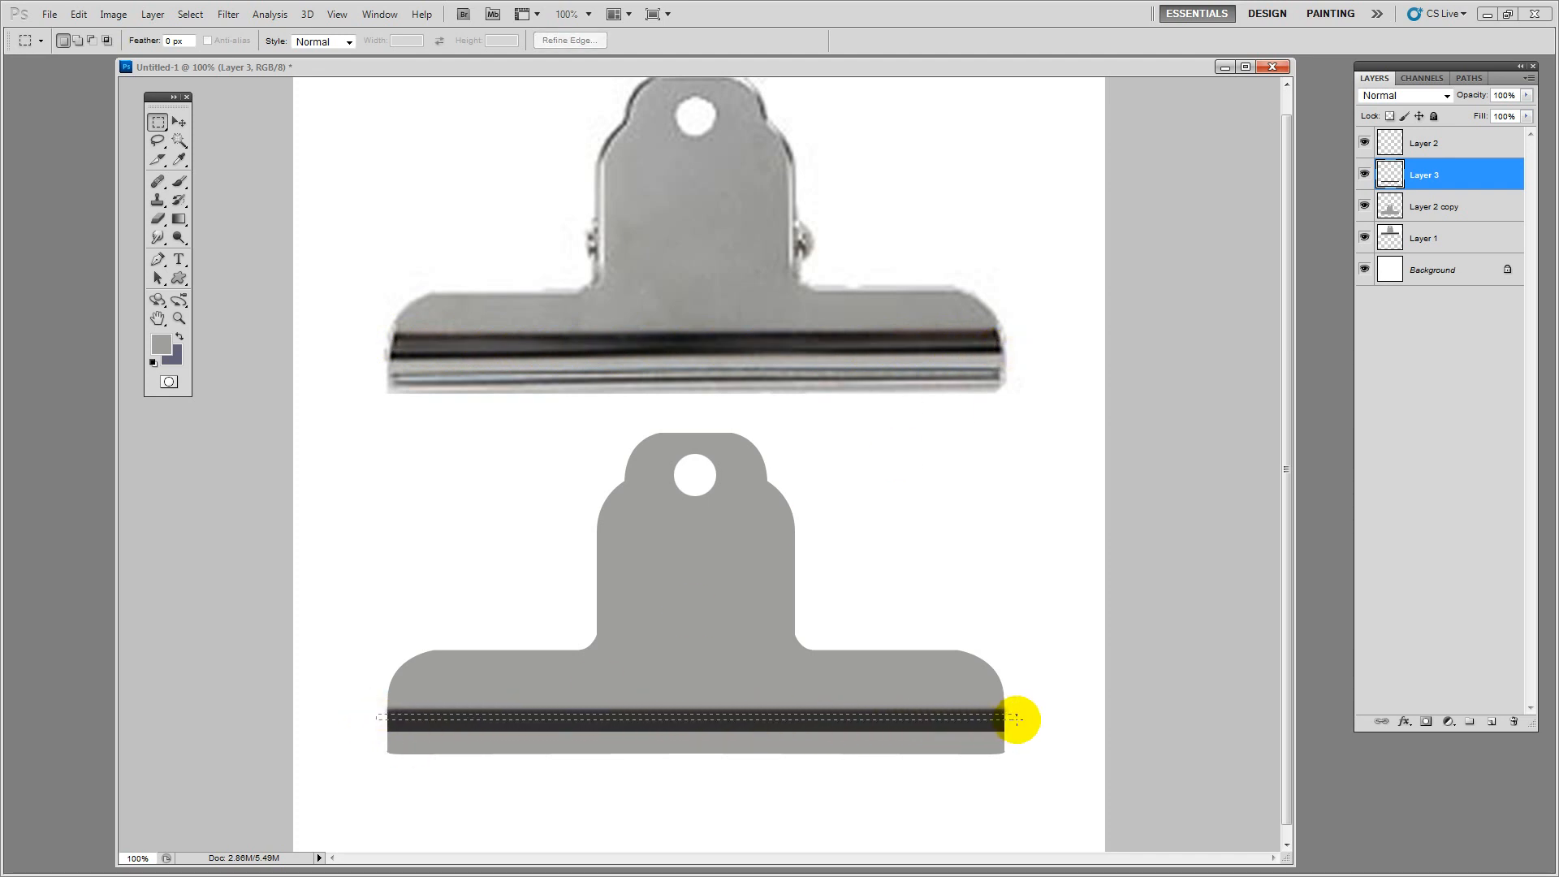
left_click_drag(1027, 722, 1027, 722)
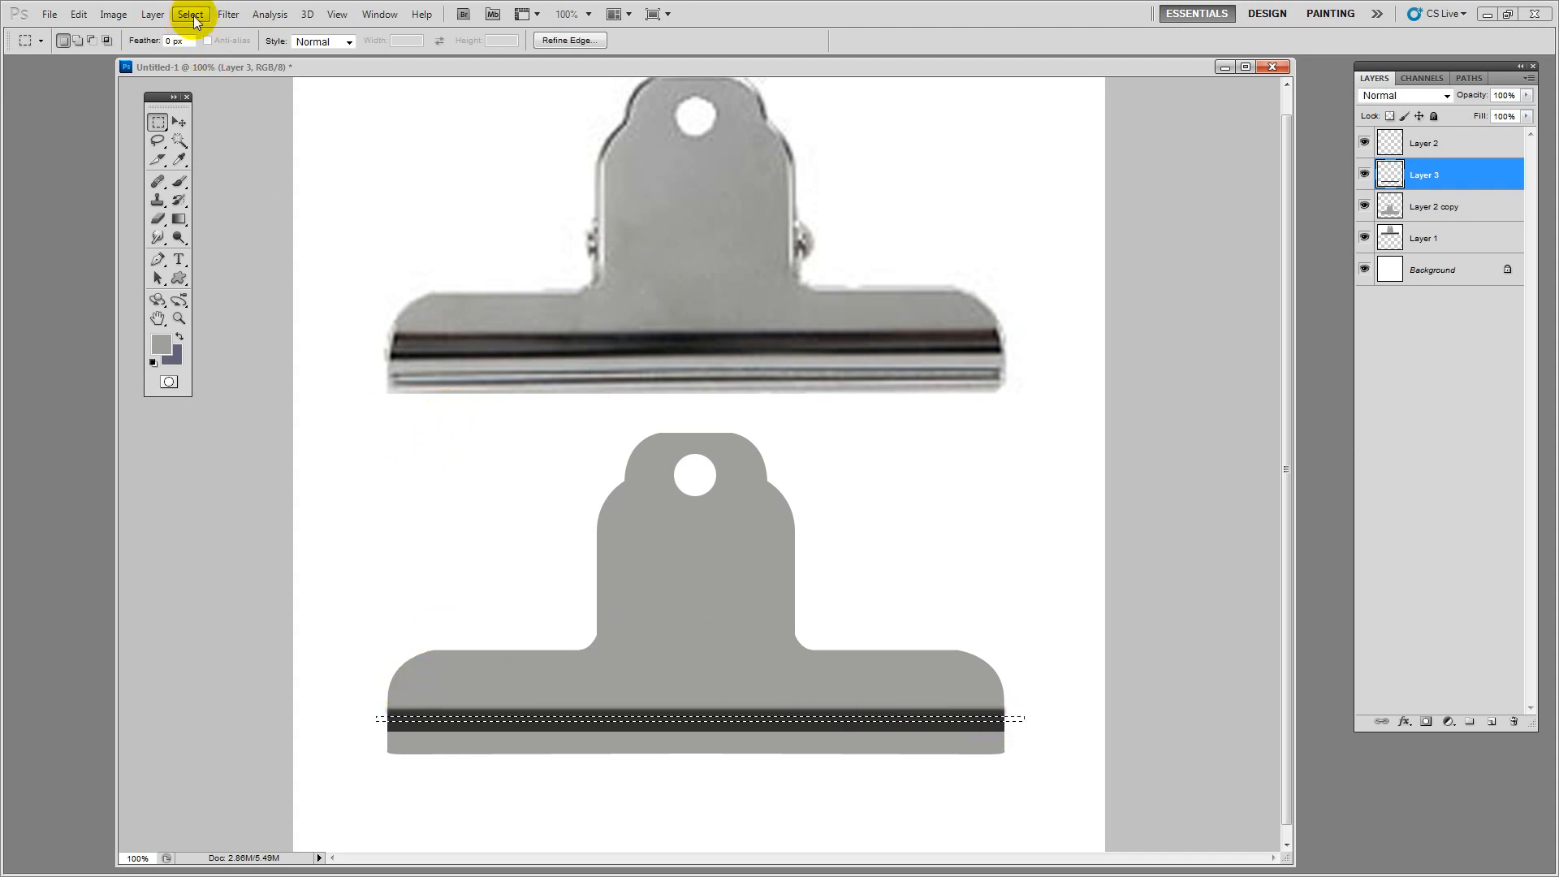
left_click(221, 16)
mouse_move(150, 19)
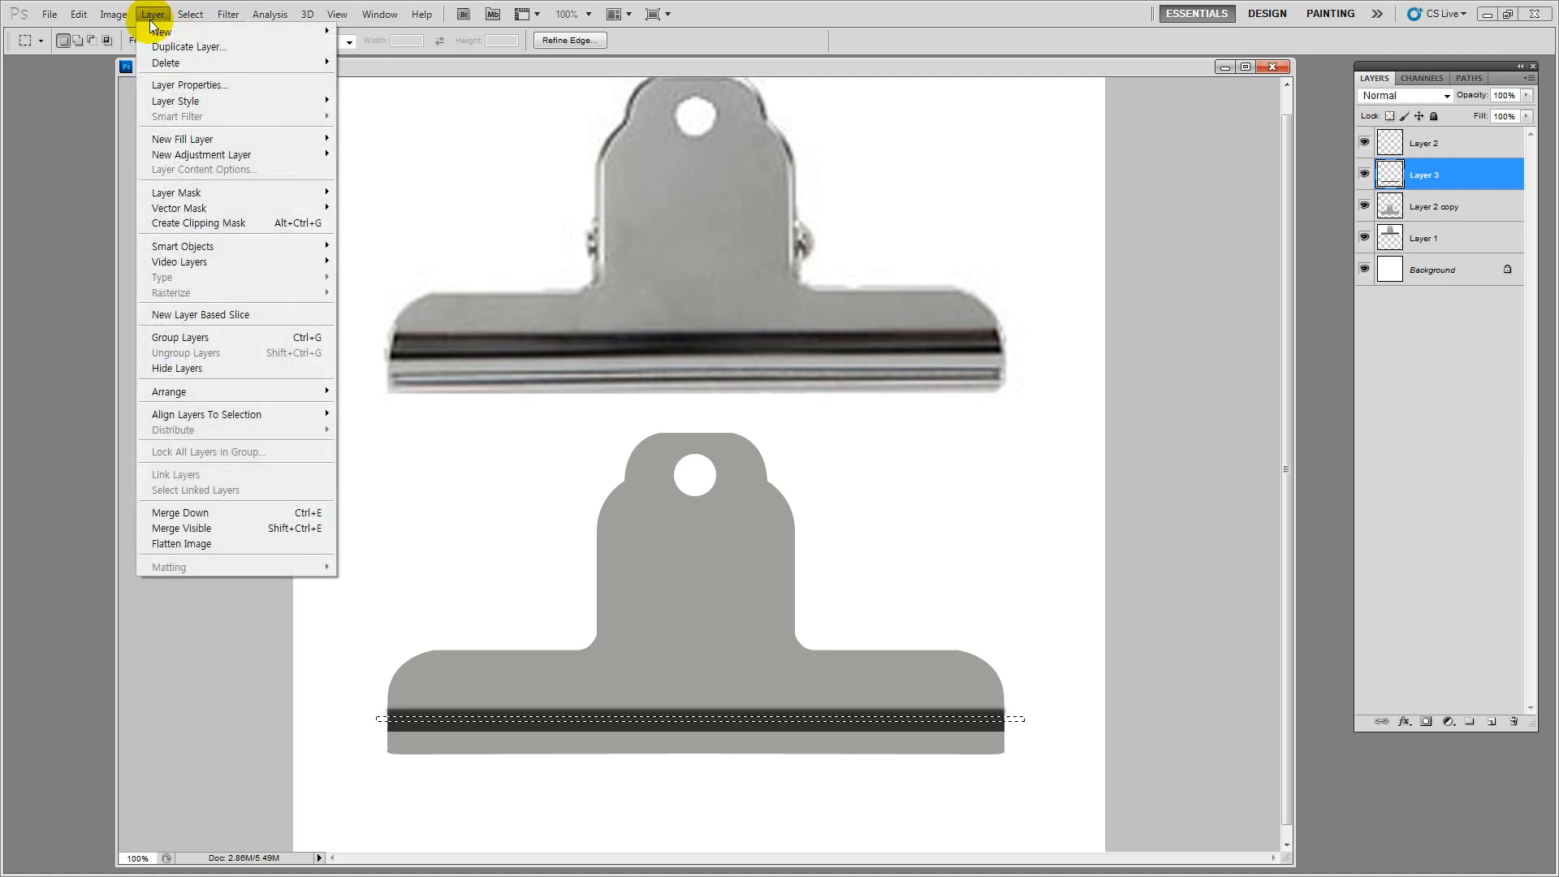
mouse_move(243, 192)
left_click(388, 254)
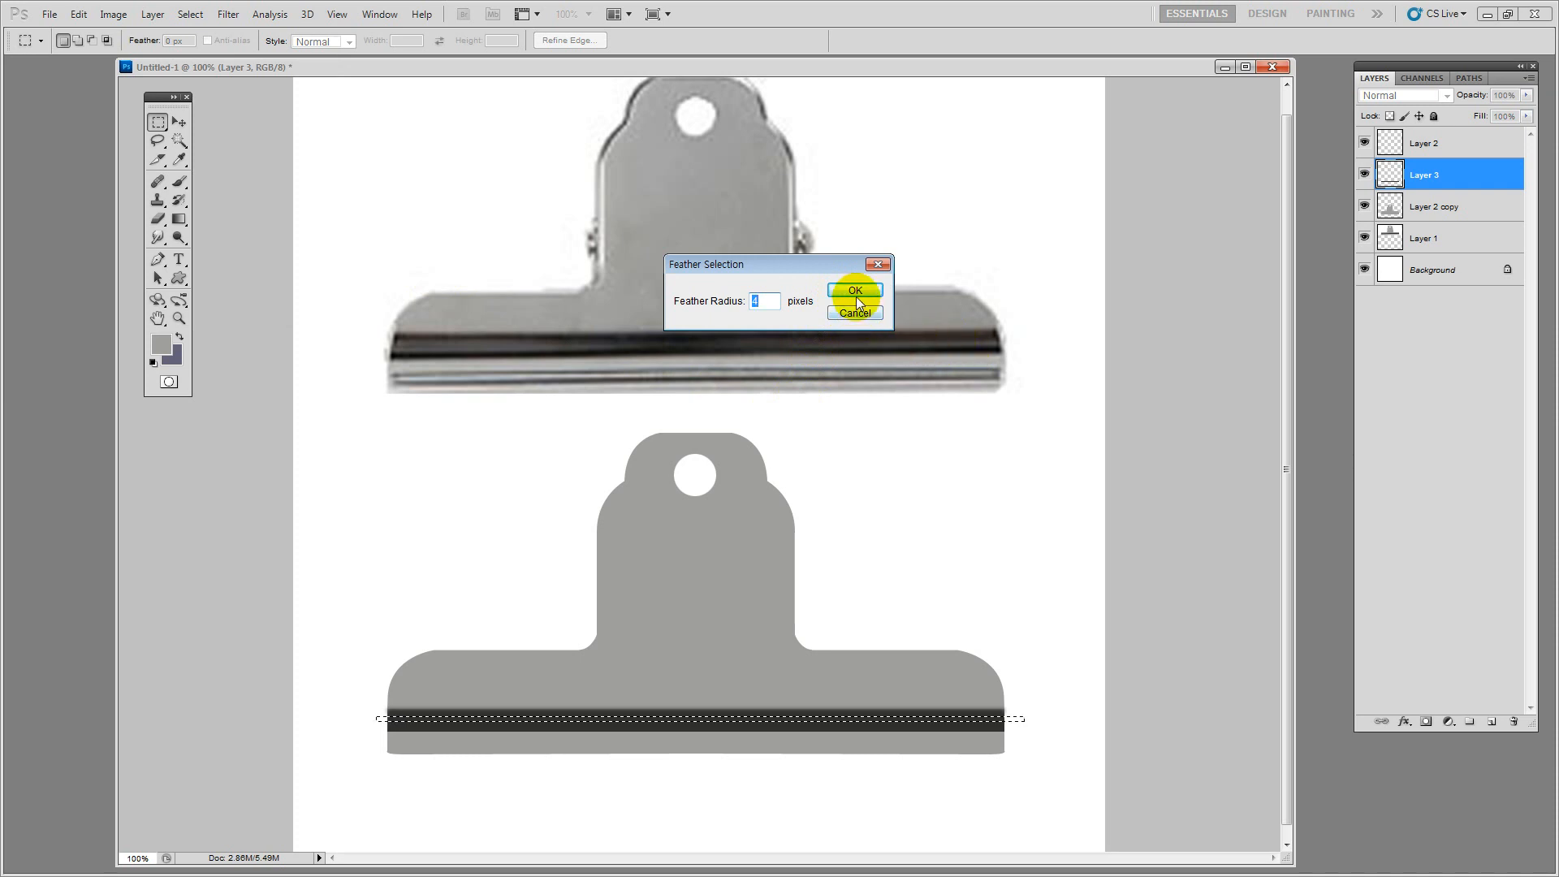
left_click(856, 292)
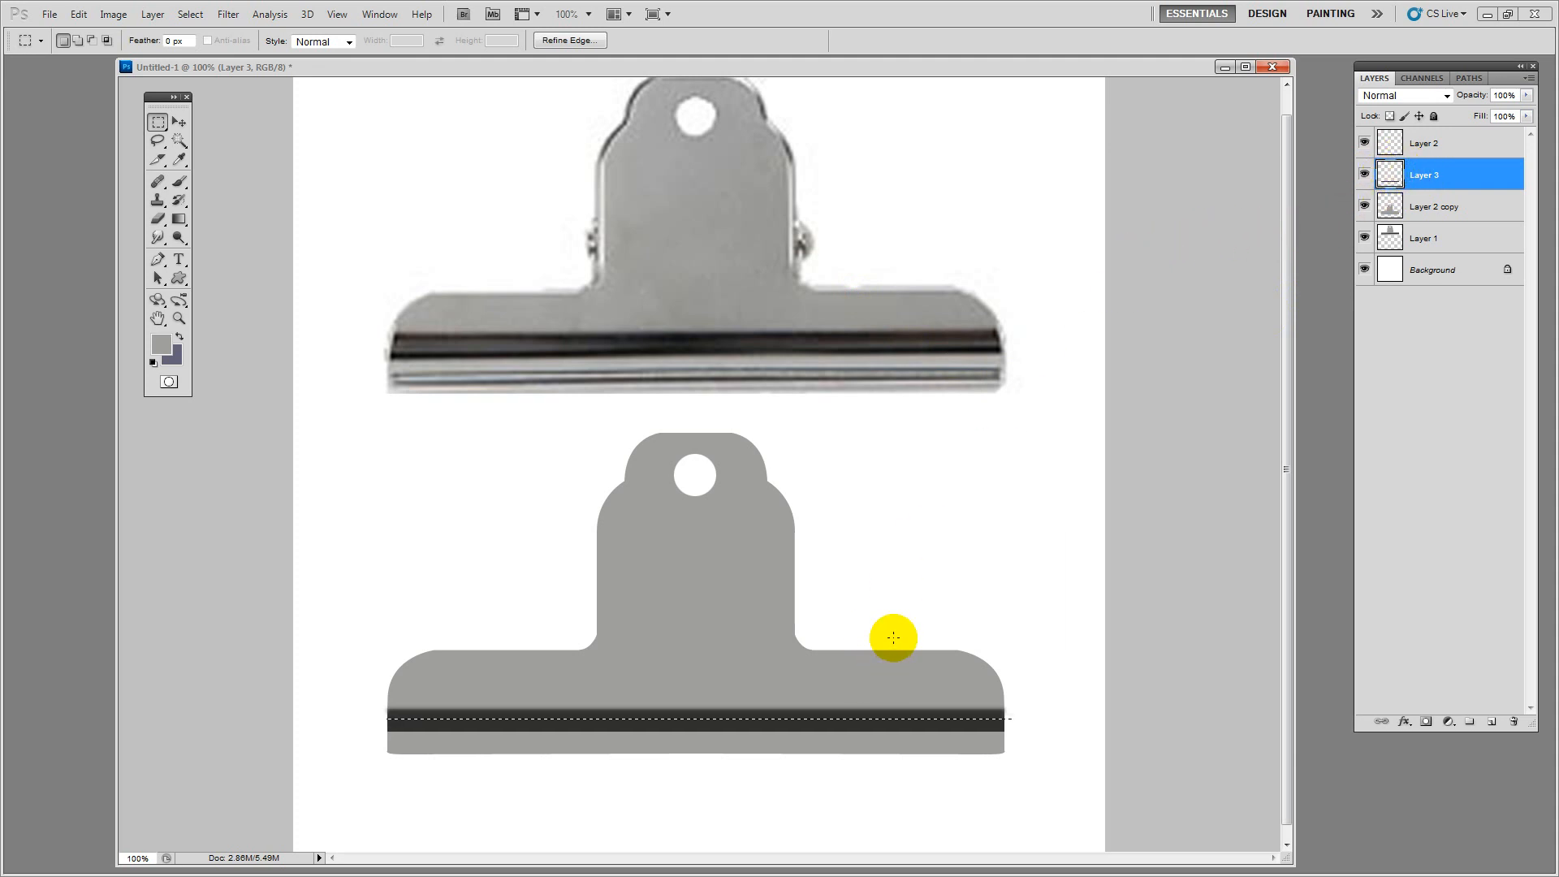
Copy the feathered strip to a new layer and lighten it with Hue/Saturation, setting Lightness to about +60
key("ctrl+j")
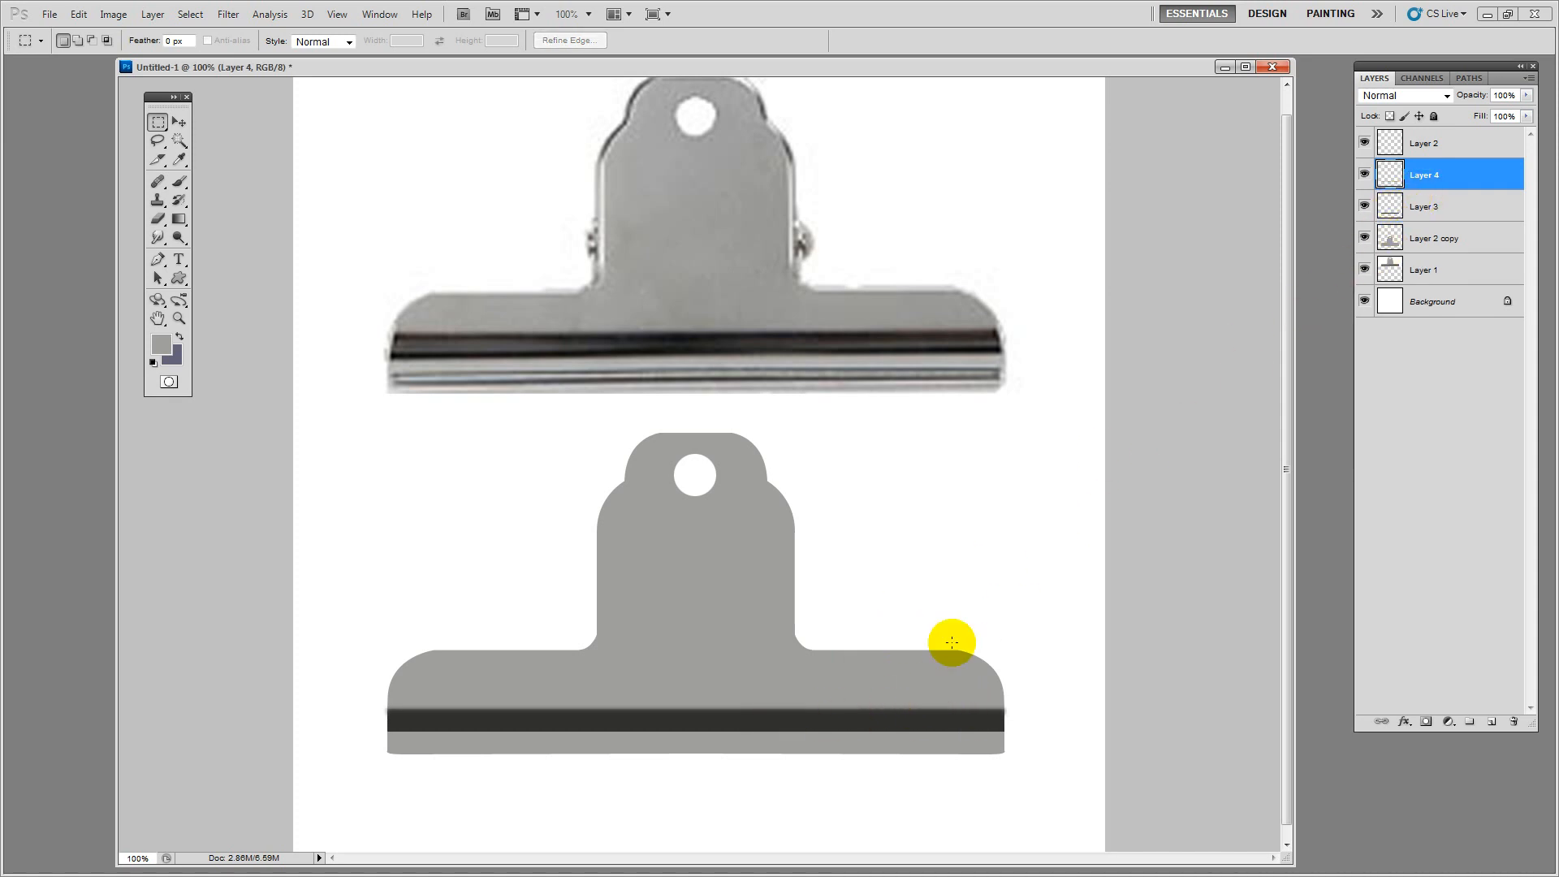
left_click(178, 122)
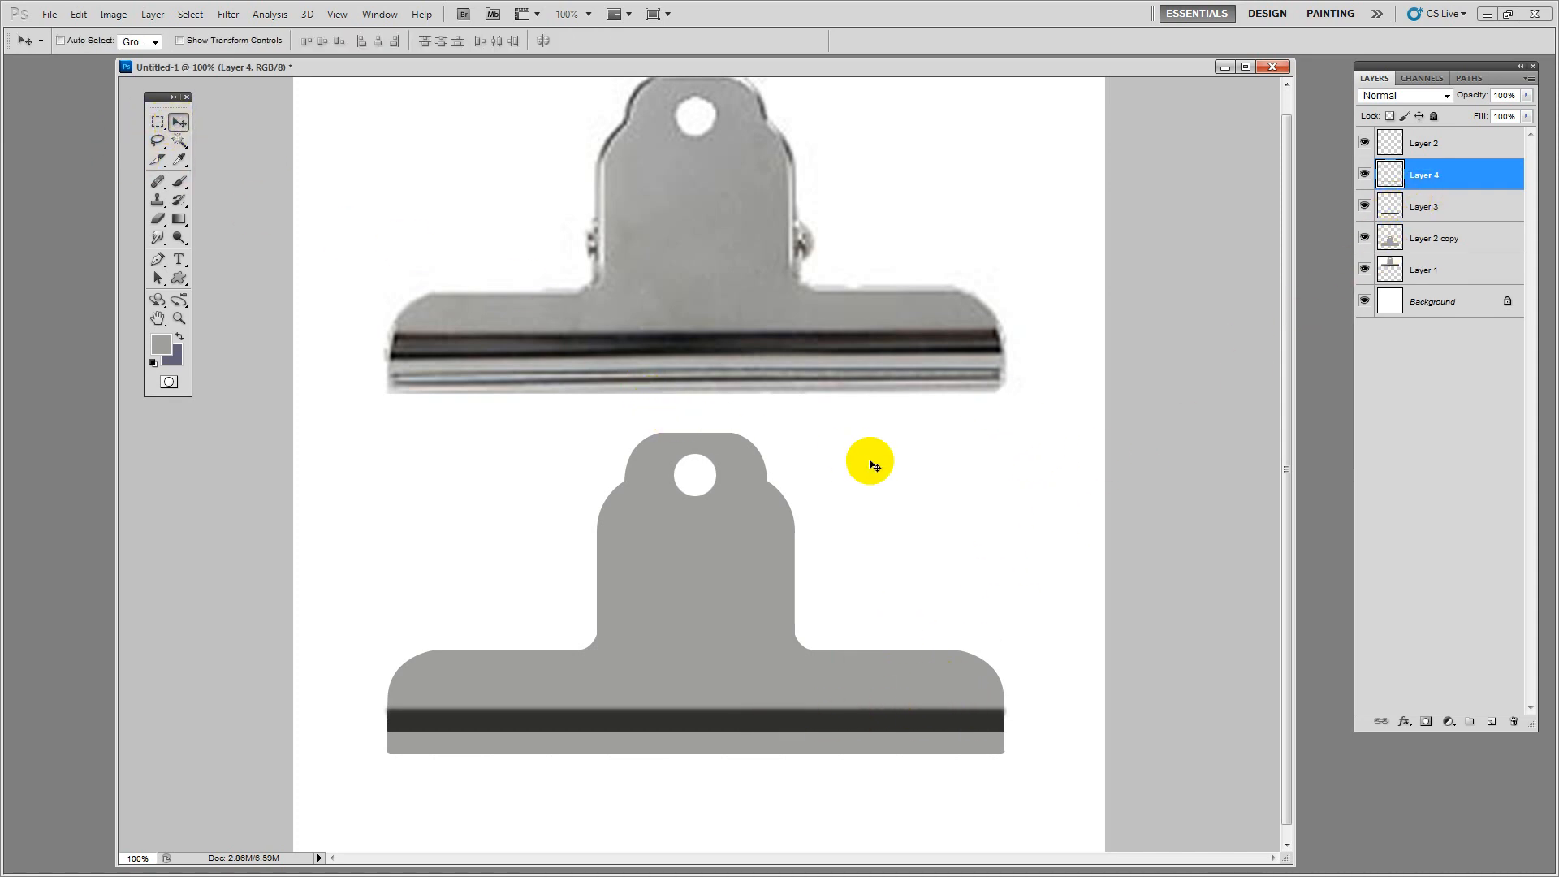
key("ctrl+u")
left_click(1274, 679)
left_click_drag(1278, 676, 1282, 674)
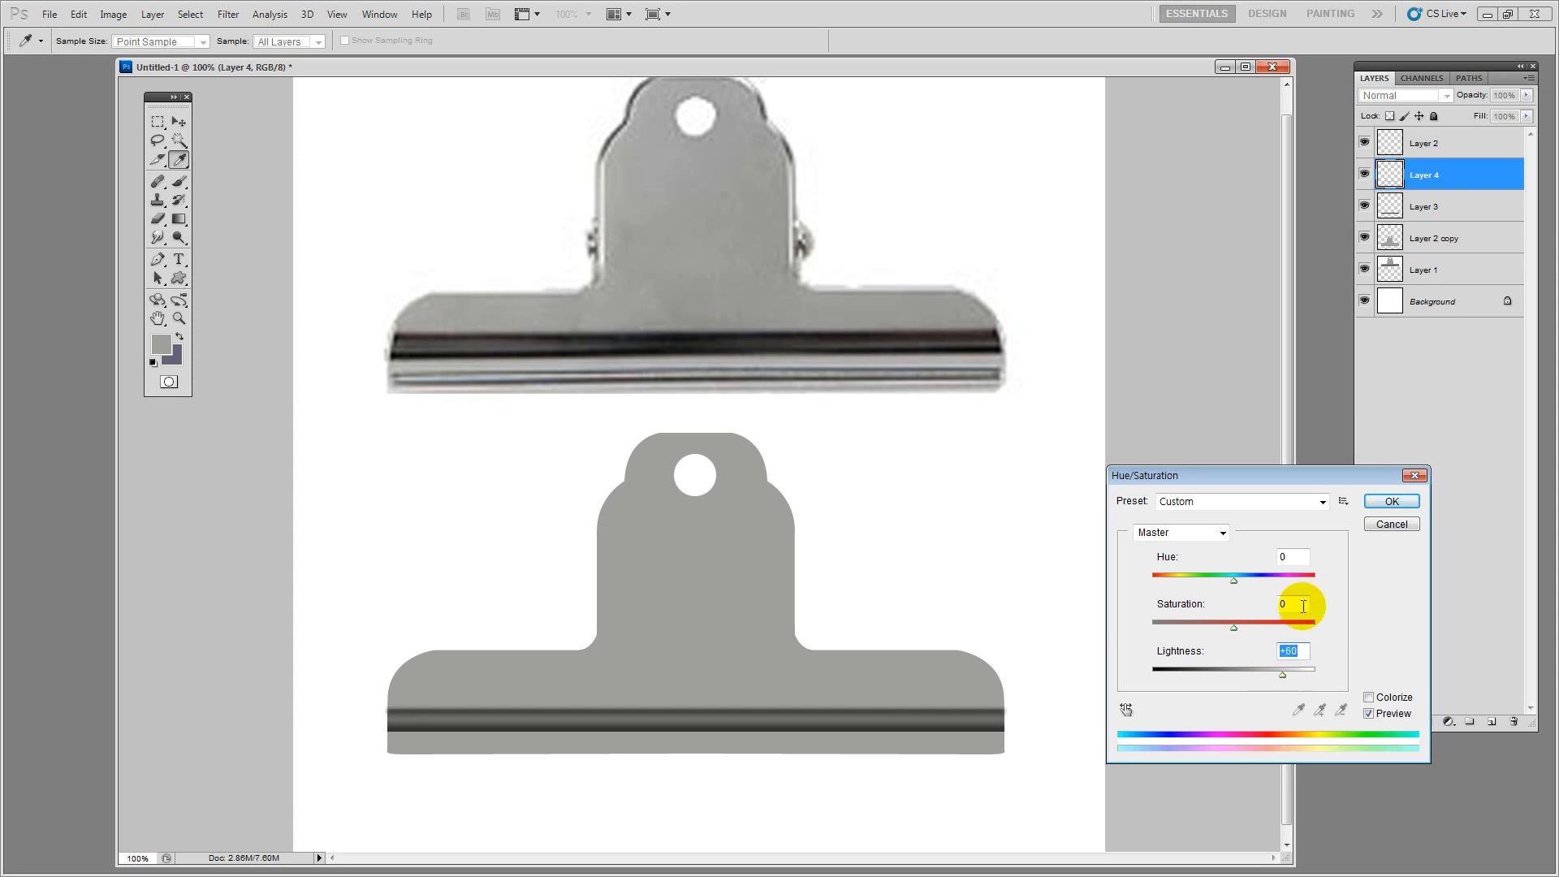
left_click(1392, 501)
key("v")
Make a rectangular selection over the bar's lower part, including the dark strip's lower edge, and feather it by 2 pixels
left_click(157, 121)
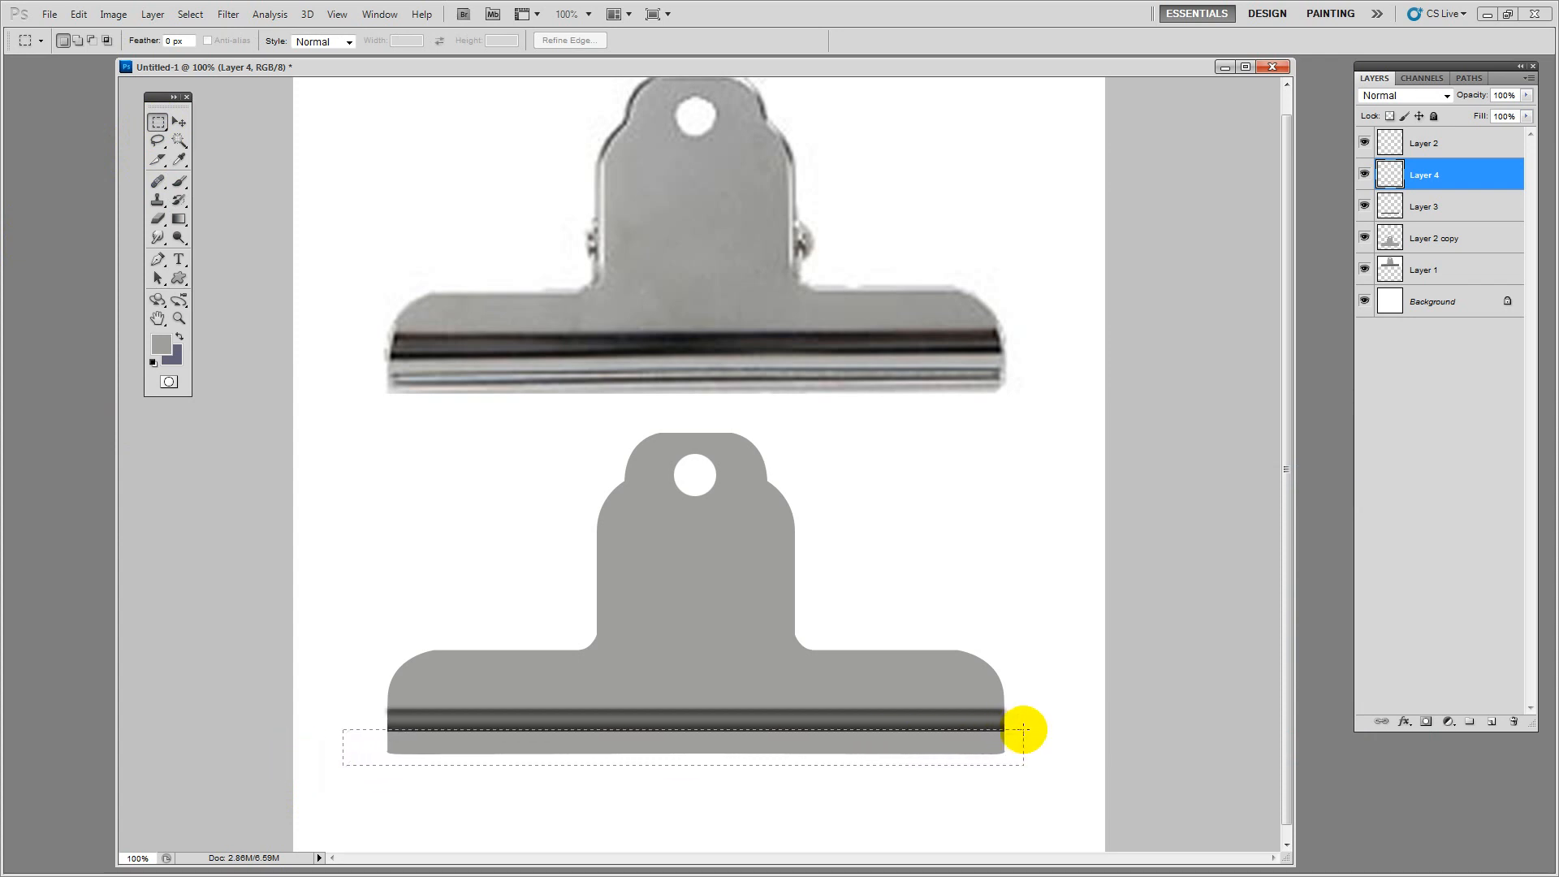
left_click_drag(1023, 730, 1023, 729)
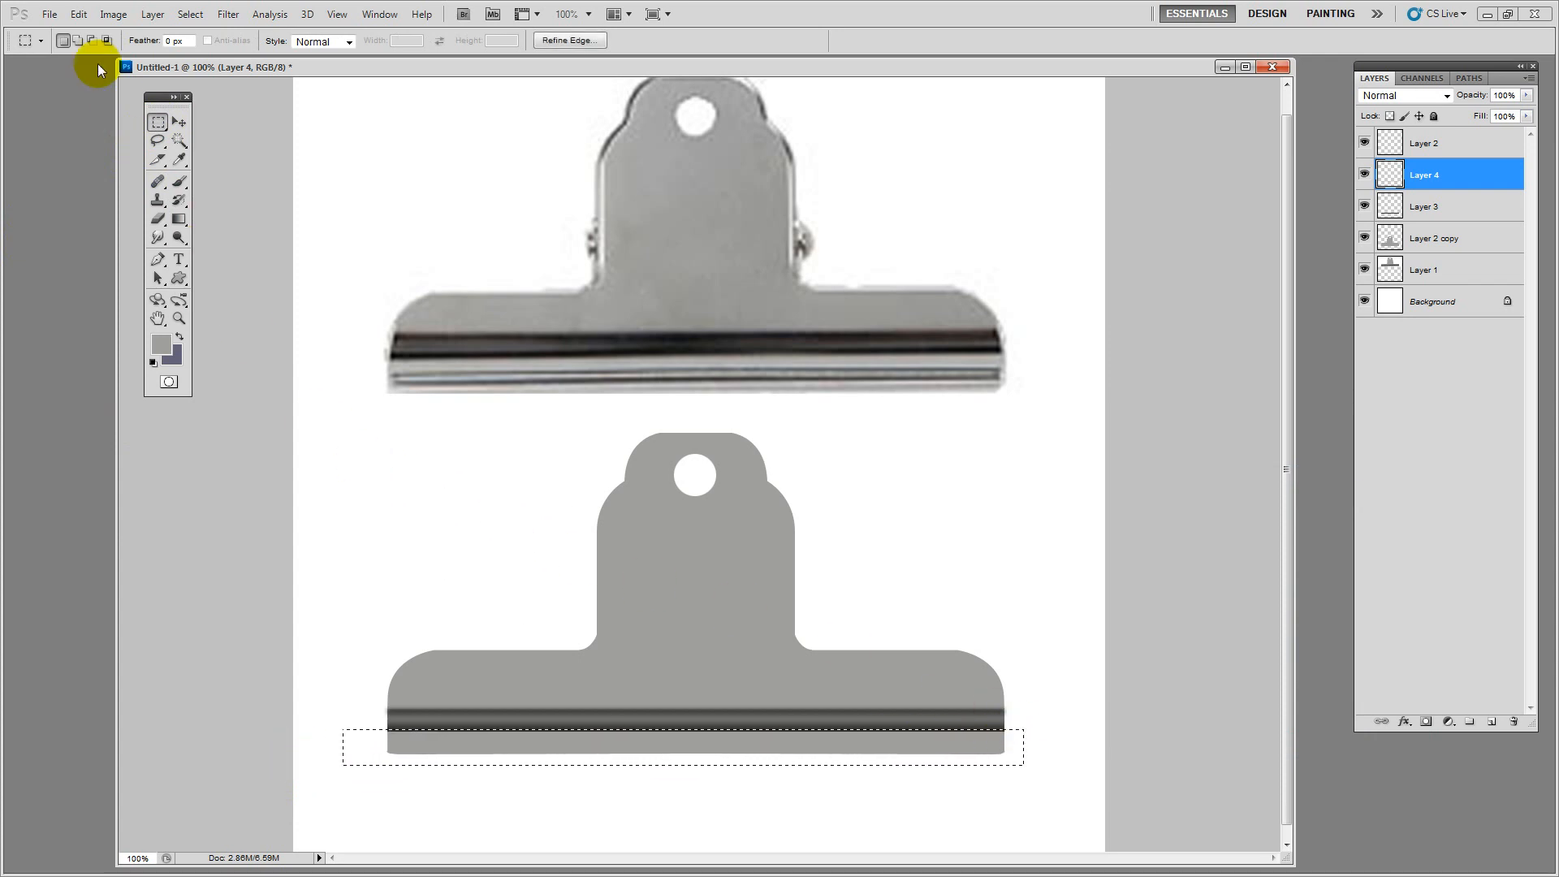
left_click(125, 21)
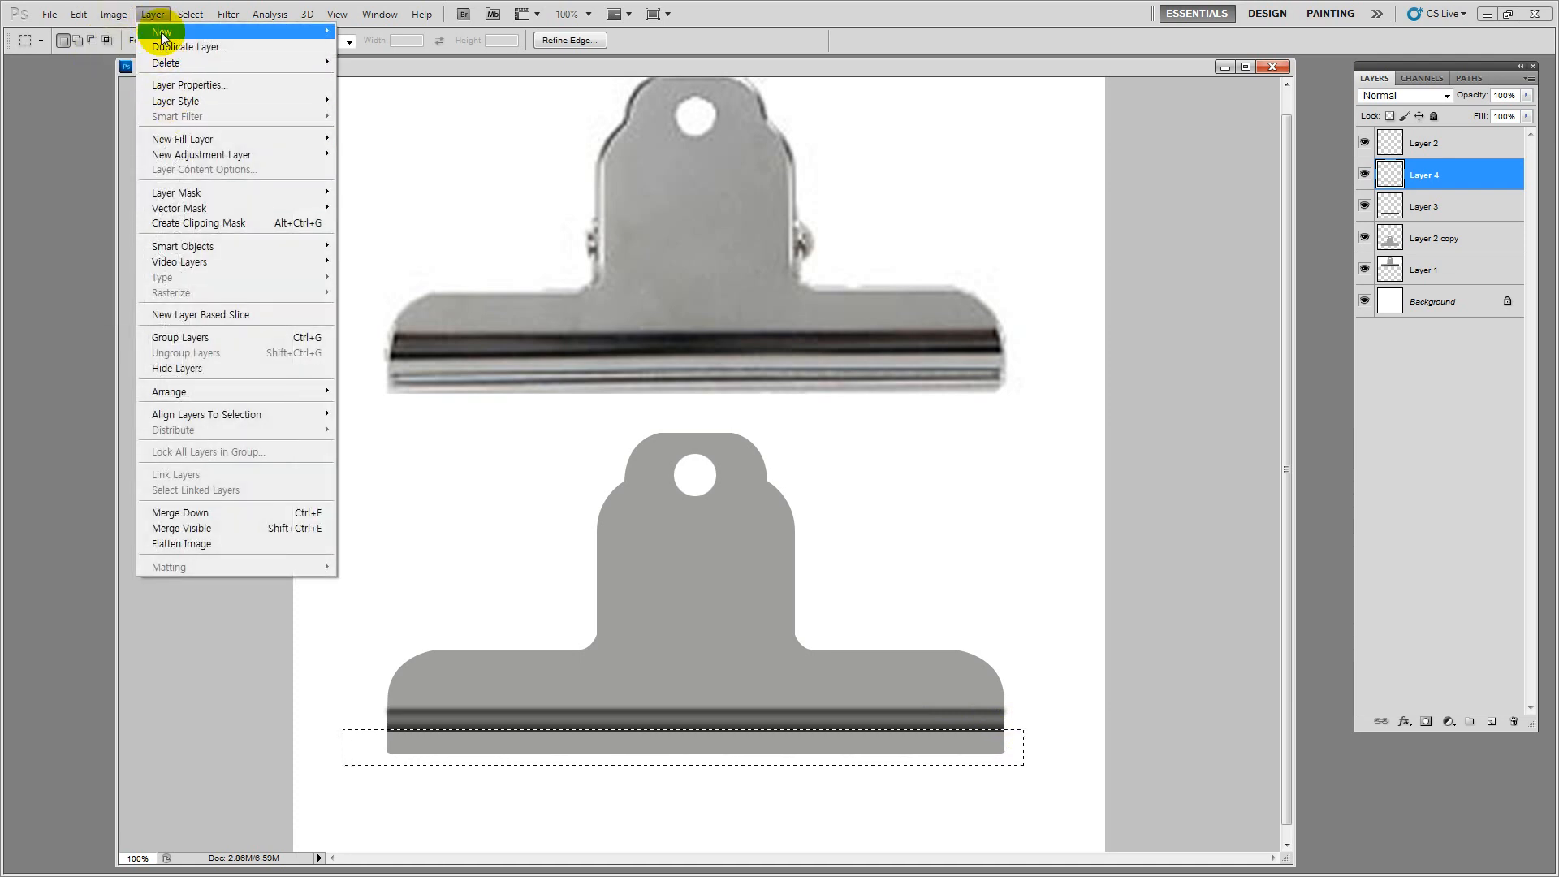
mouse_move(273, 189)
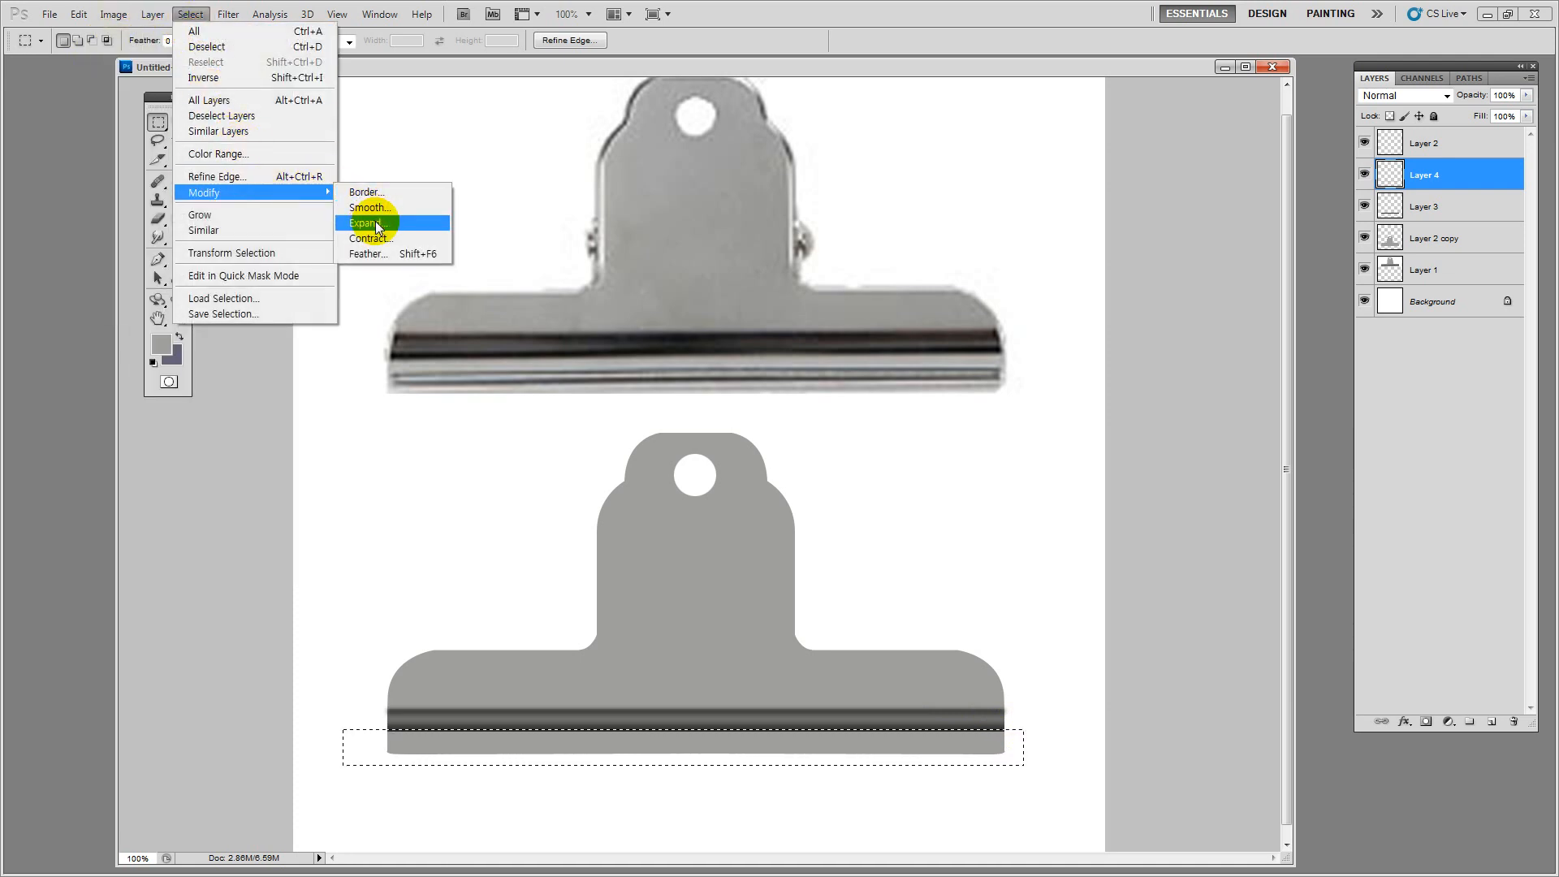
left_click(396, 255)
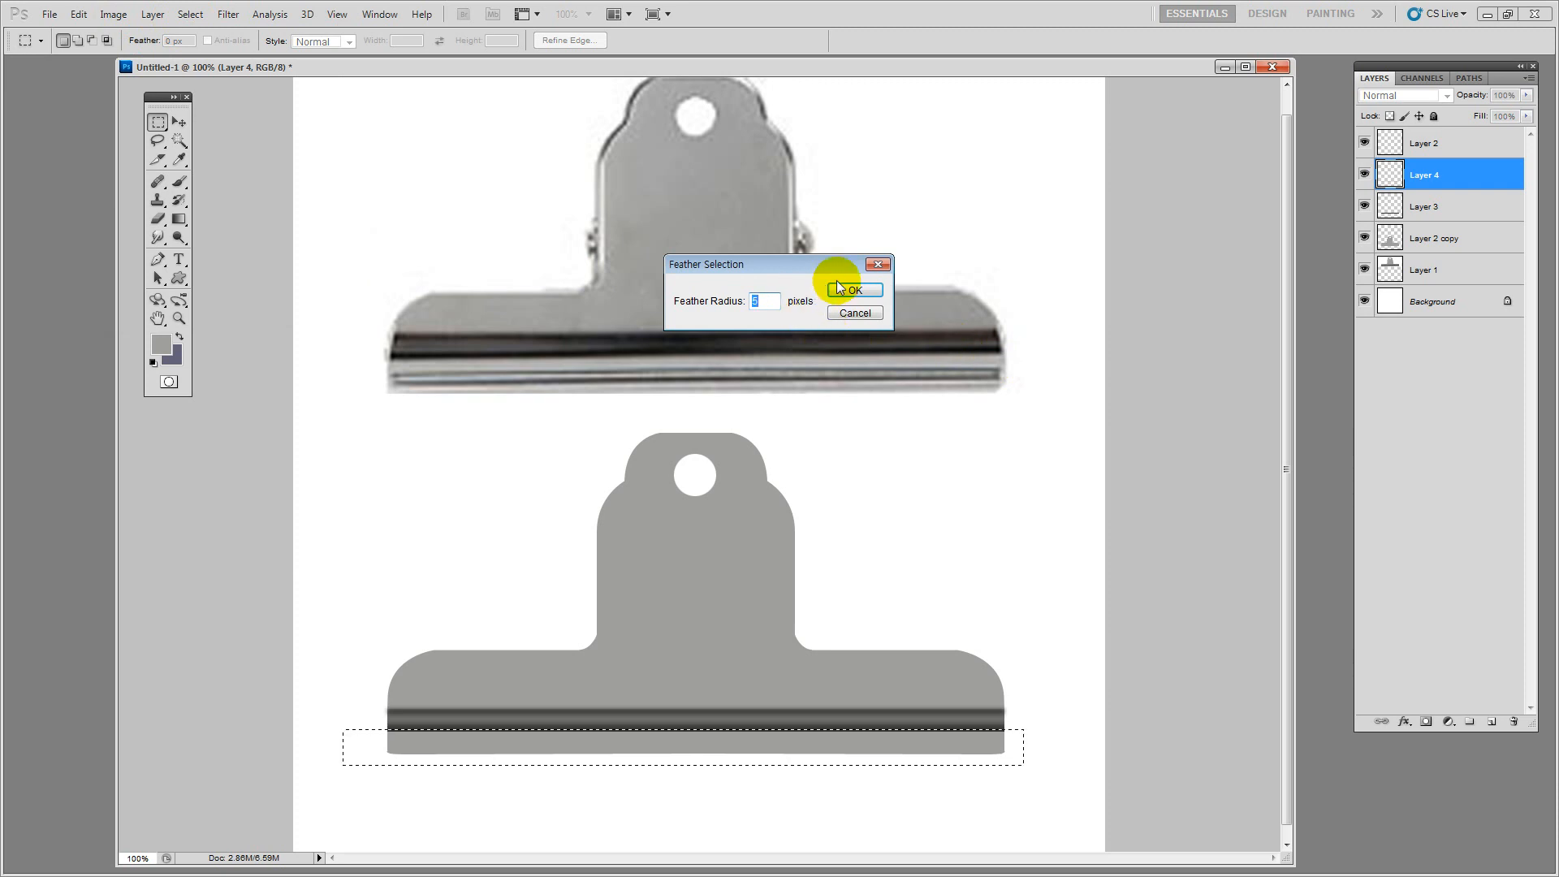
type("2")
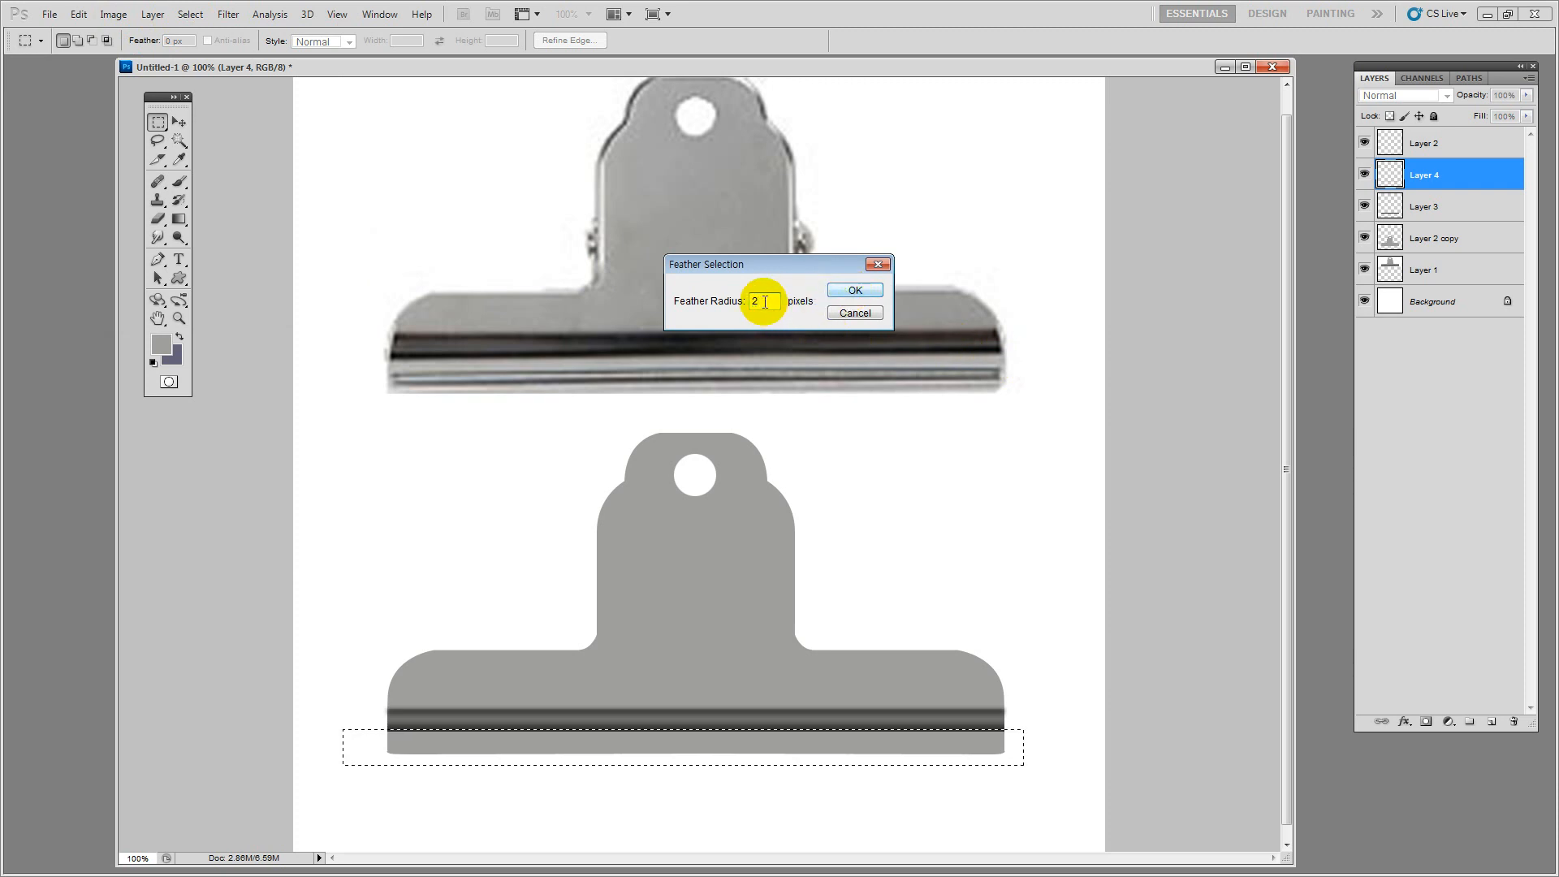
left_click(849, 290)
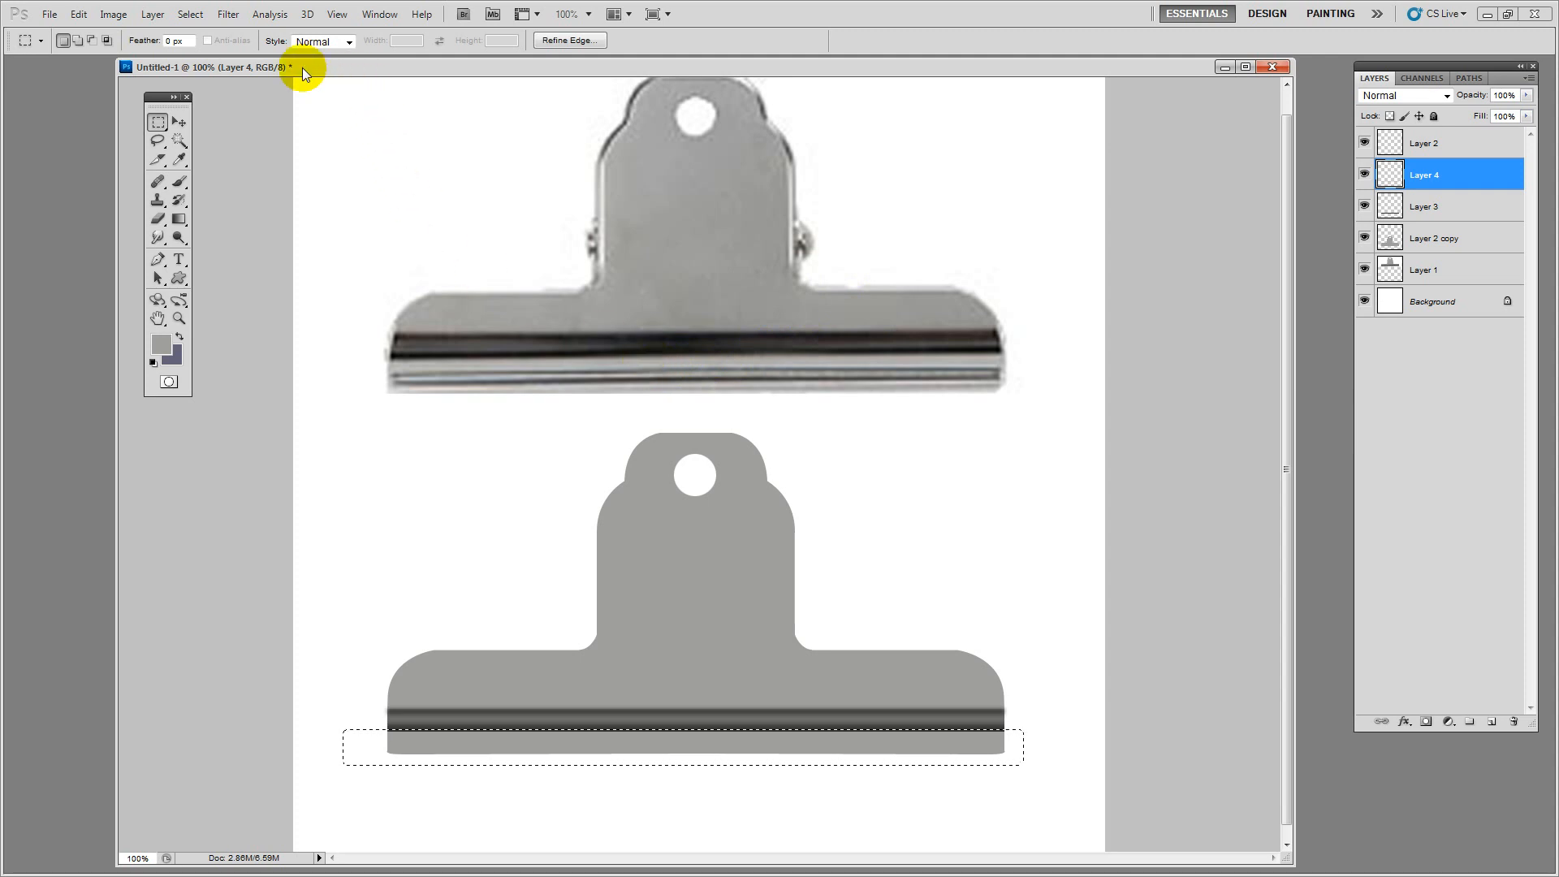
left_click(228, 14)
mouse_move(267, 165)
left_click(459, 223)
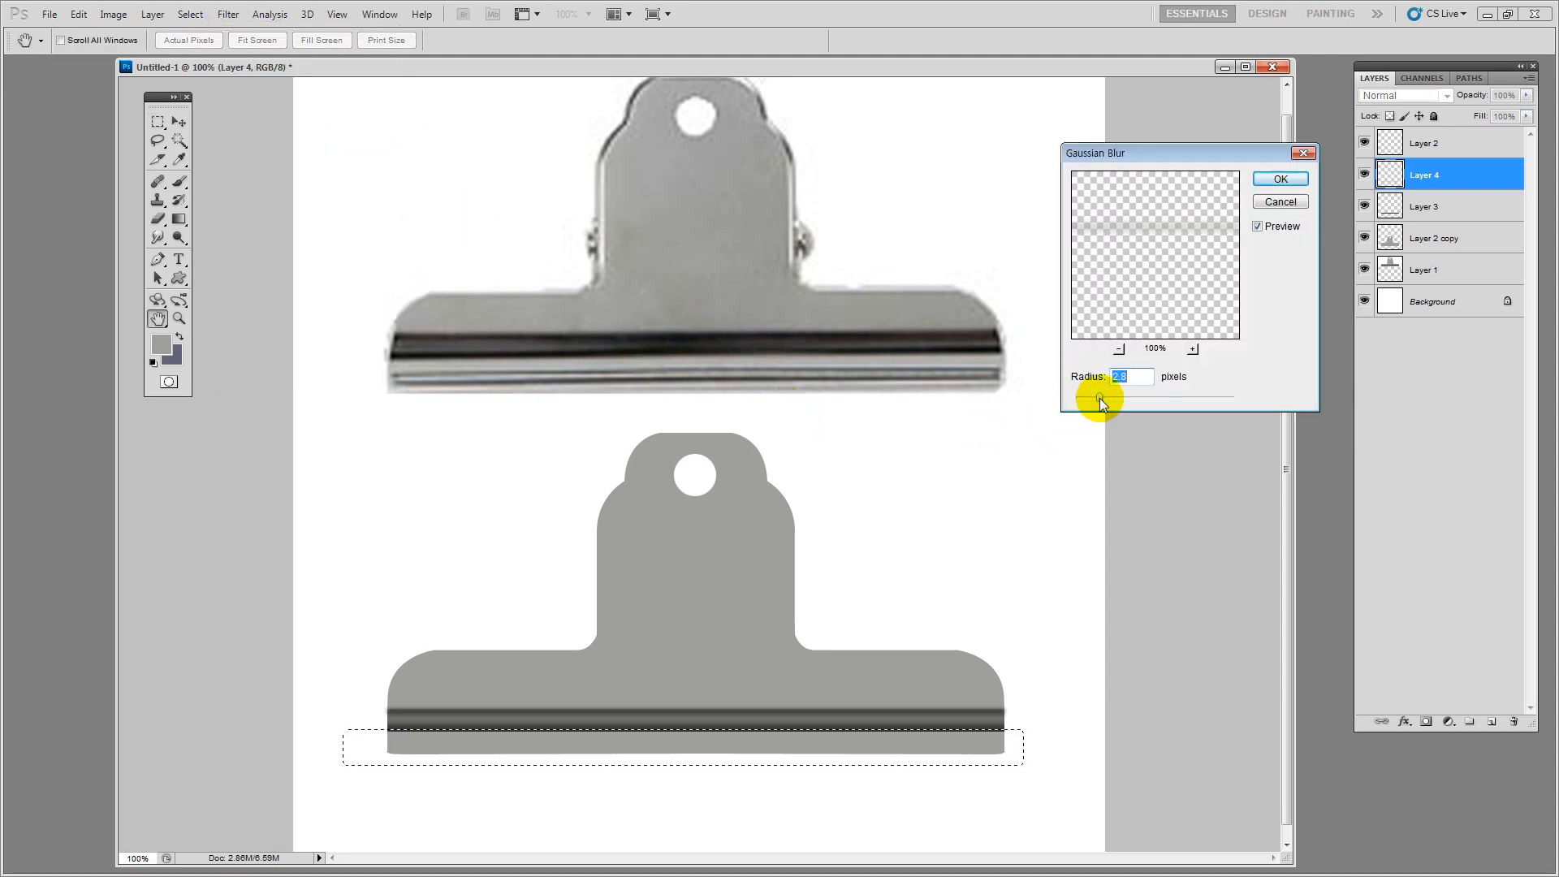
left_click(1271, 202)
Soften the dark strip's lower edge on Layer 3 with a Gaussian Blur of about 1.9 pixels radius
left_click(1407, 217)
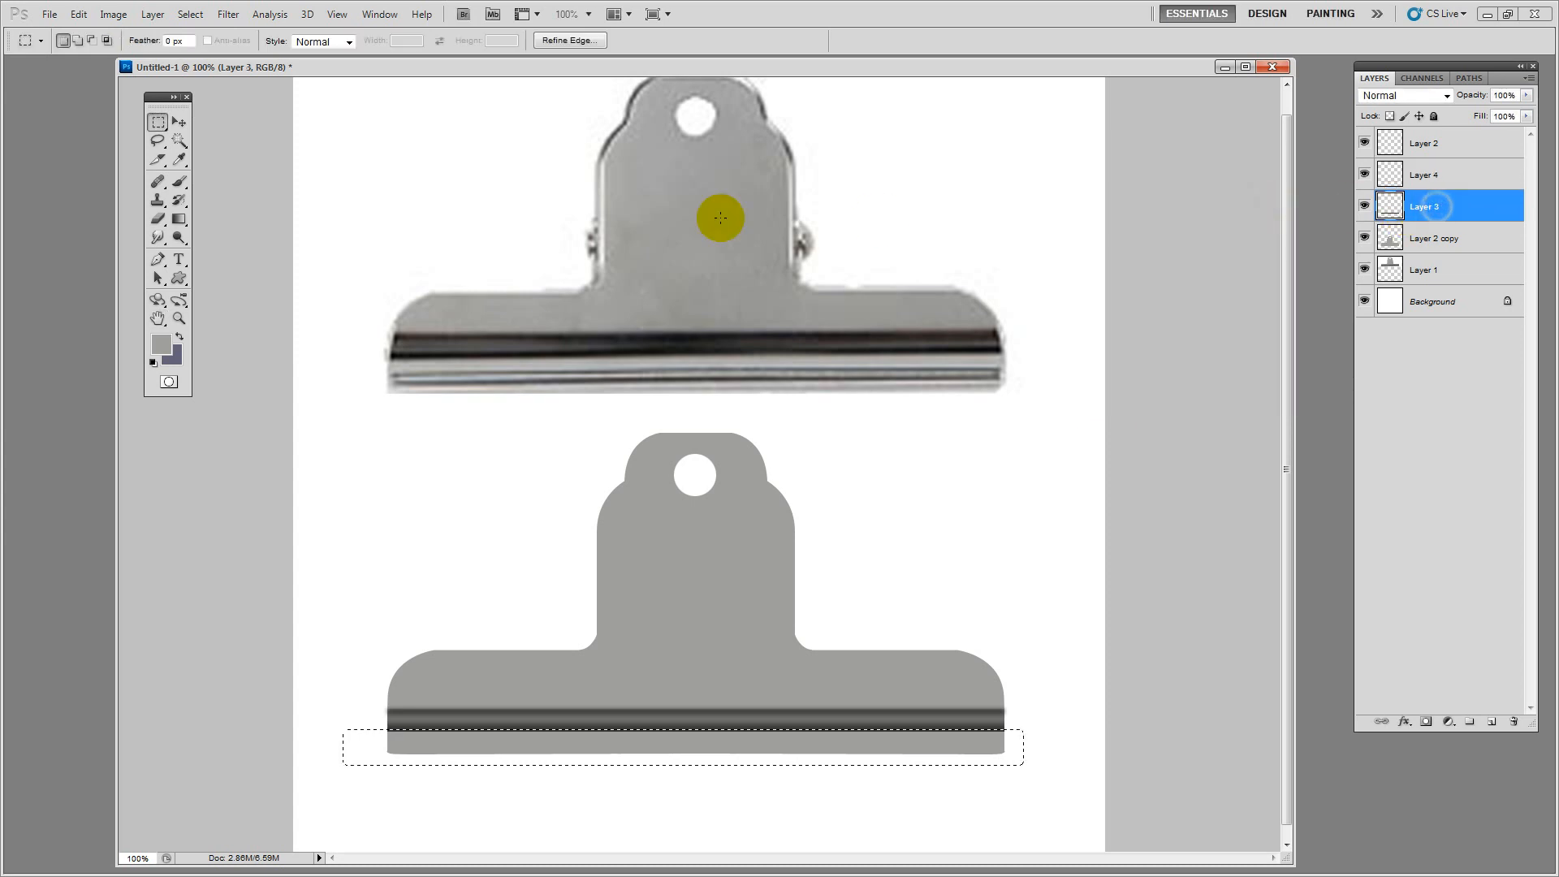
left_click(234, 16)
mouse_move(237, 161)
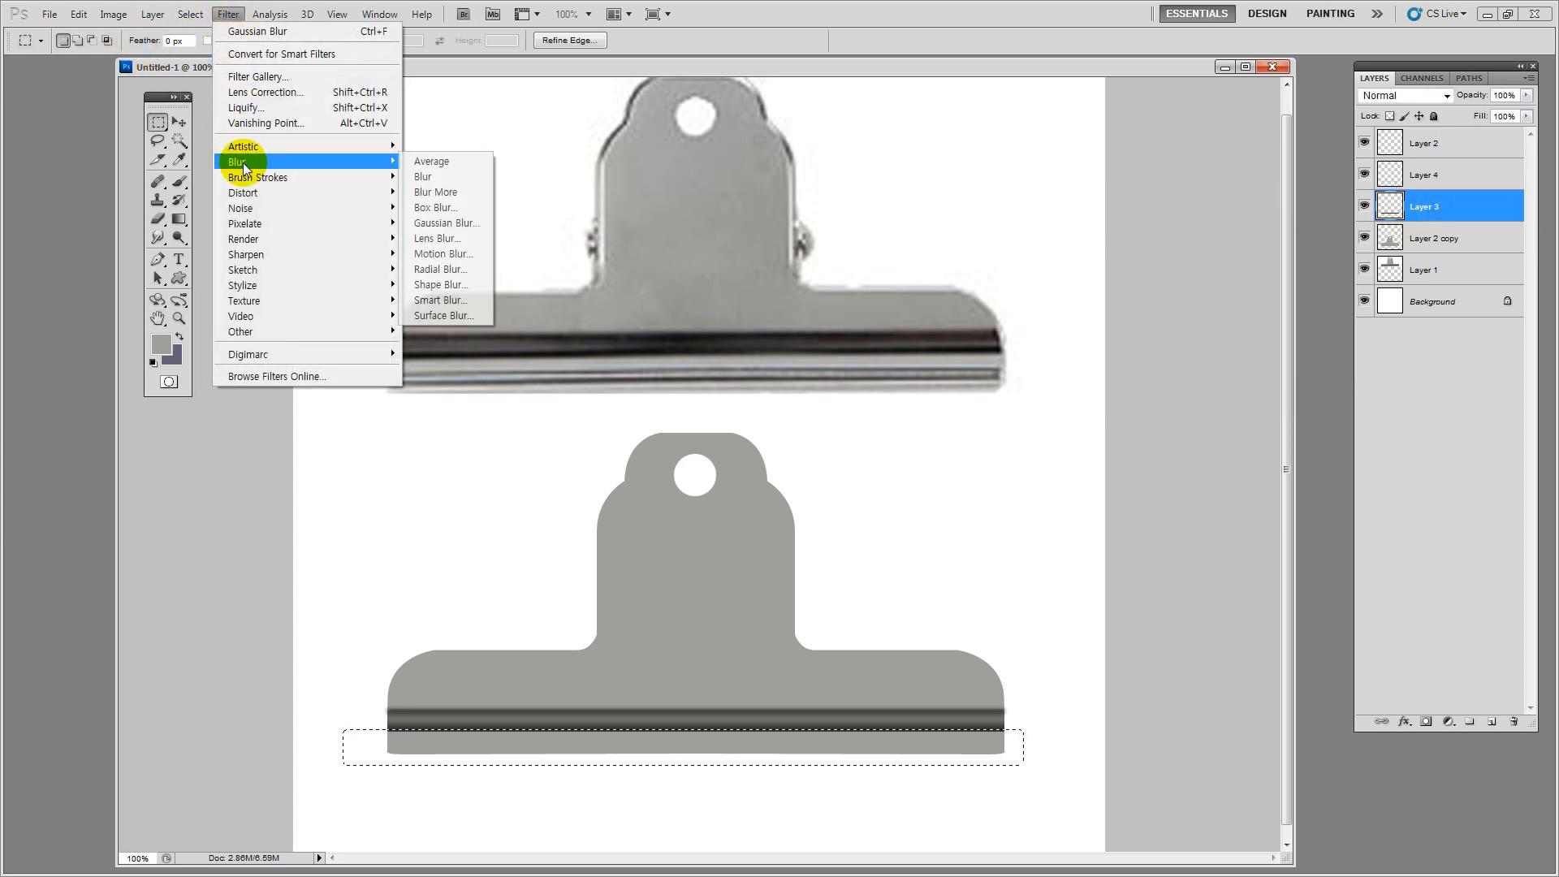
left_click(470, 223)
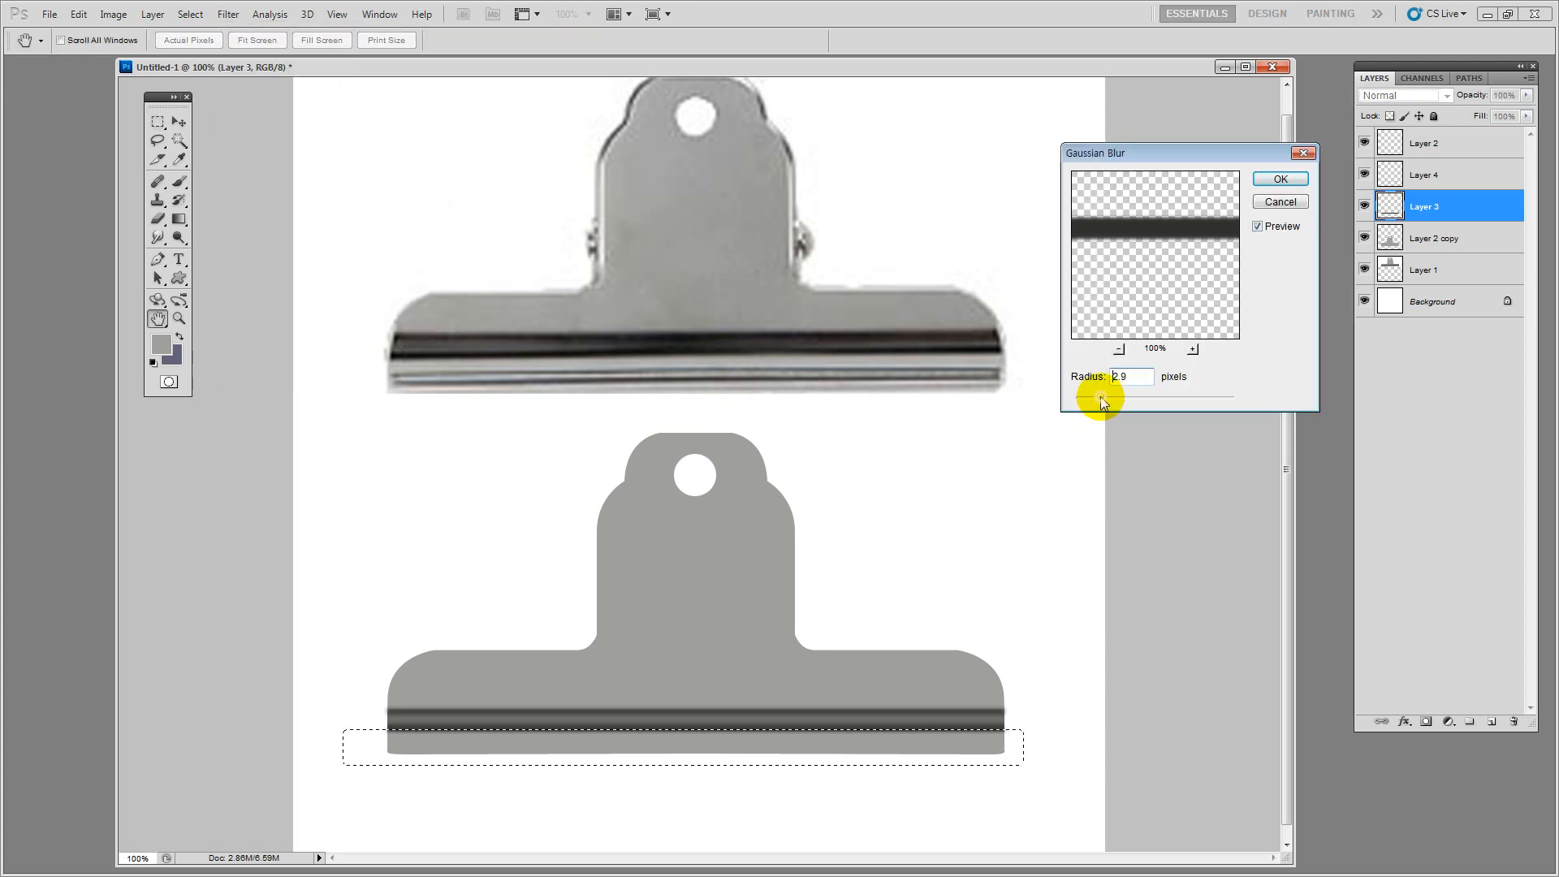
type("3.4")
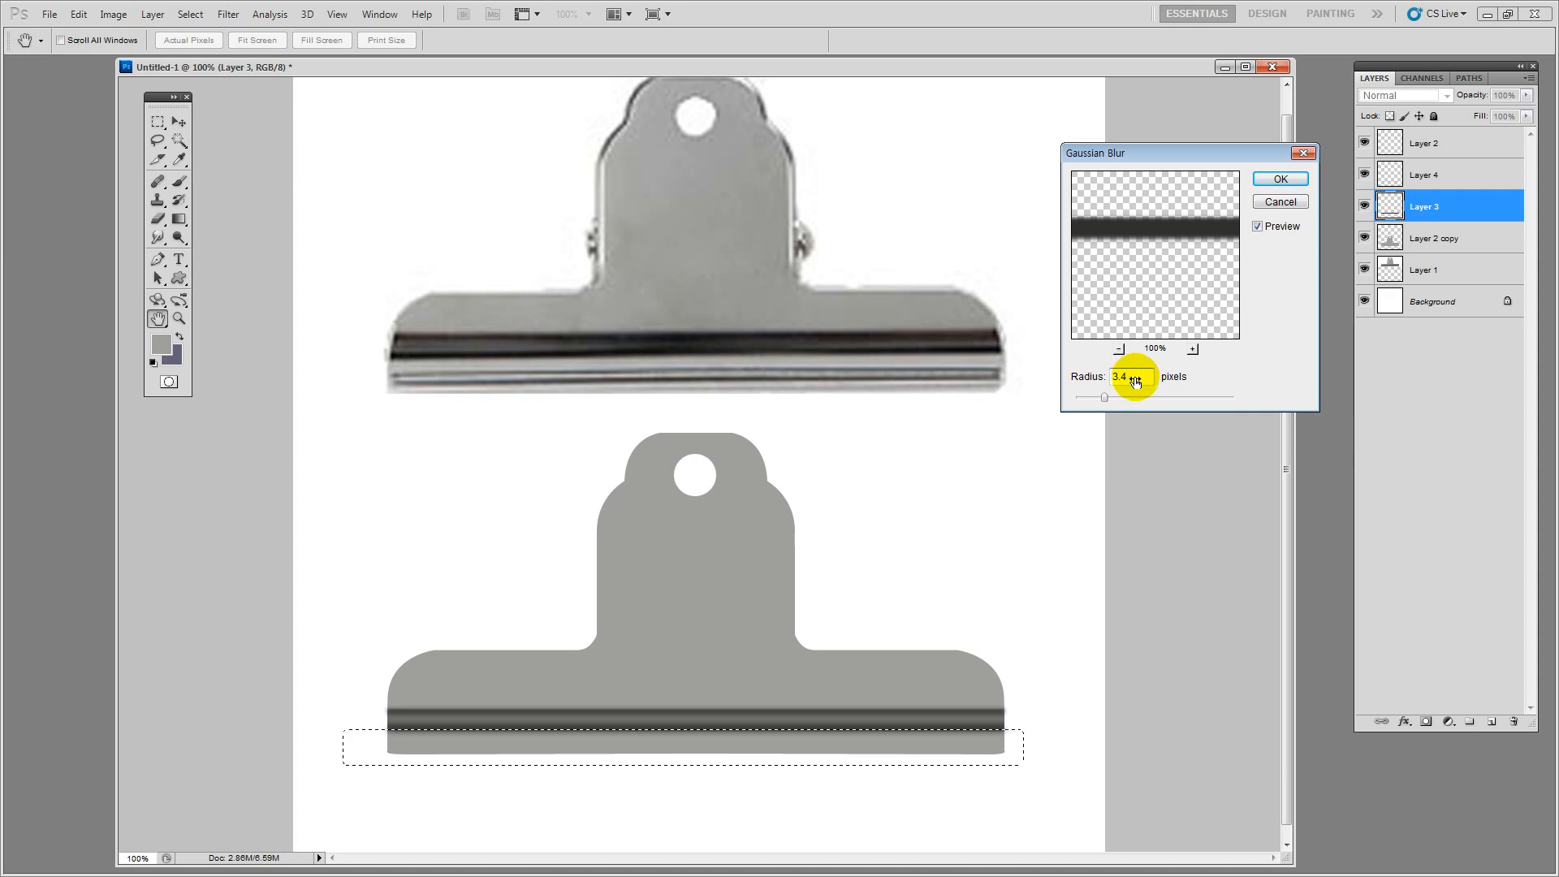
key("BackSpace")
key("BackSpace")
left_click_drag(1089, 396, 1079, 397)
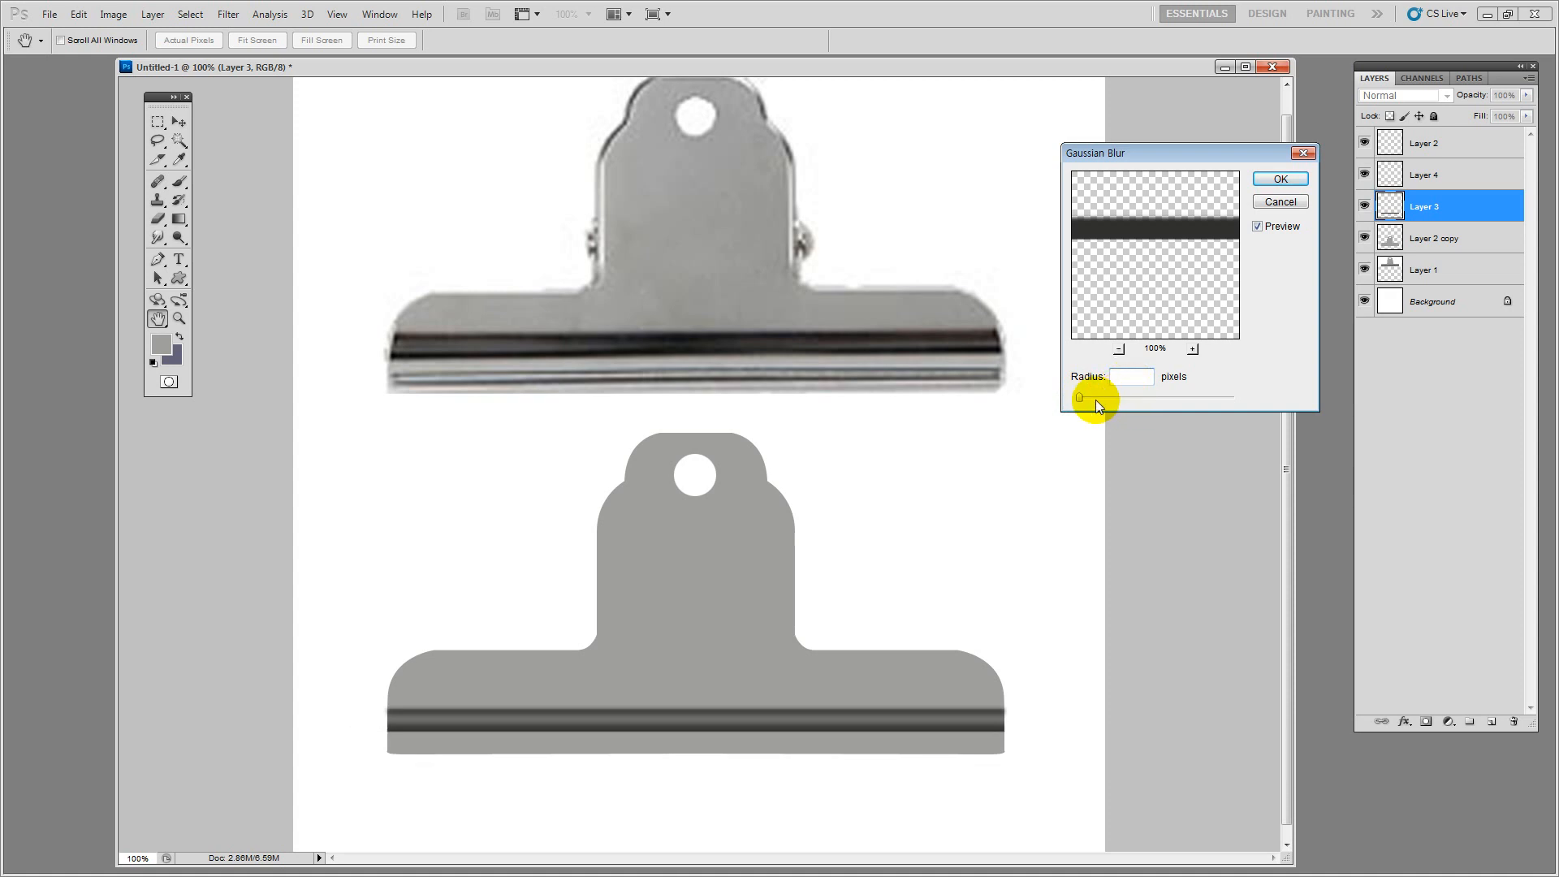
left_click_drag(1090, 399, 1103, 396)
left_click(768, 328)
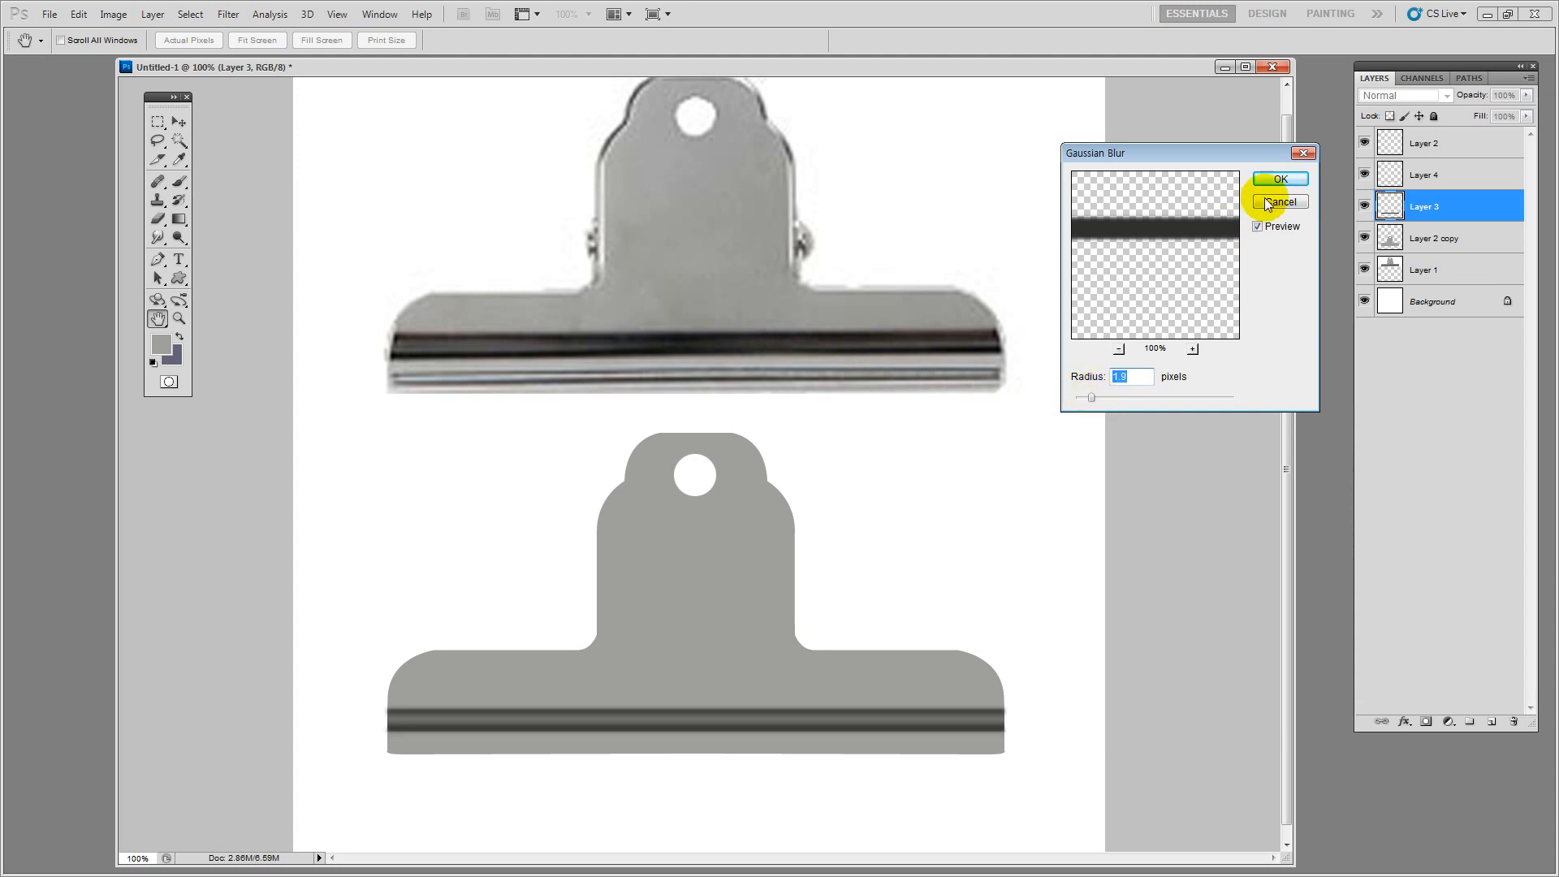
left_click(1281, 178)
Darken the strip on Layer 3 with Hue/Saturation, setting Lightness to about -62
left_click(179, 122)
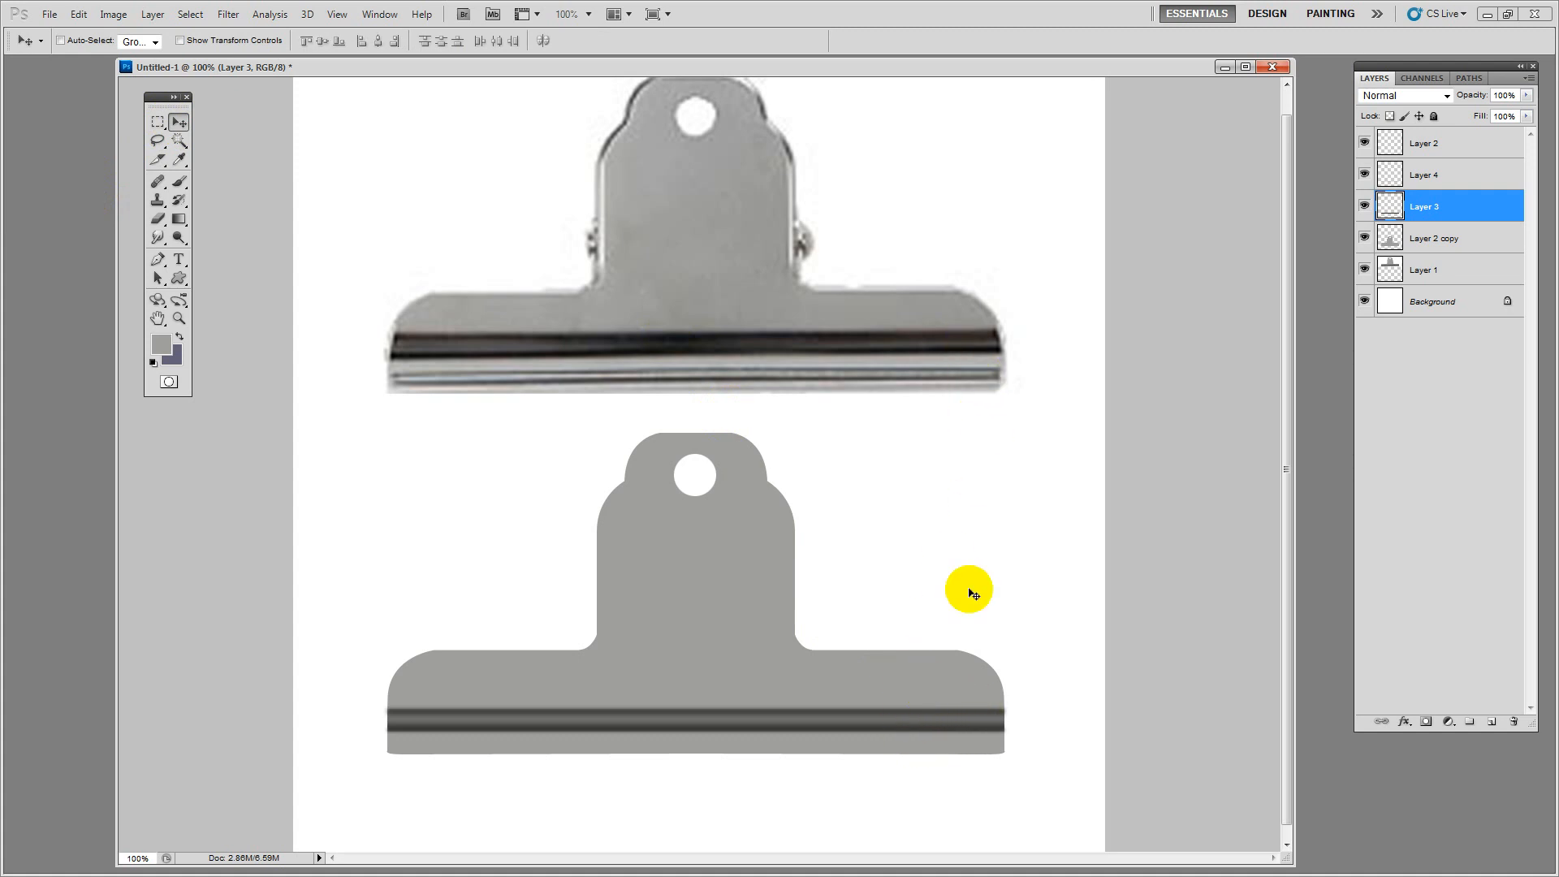
left_click(1364, 206)
left_click(1364, 206)
key("ctrl+u")
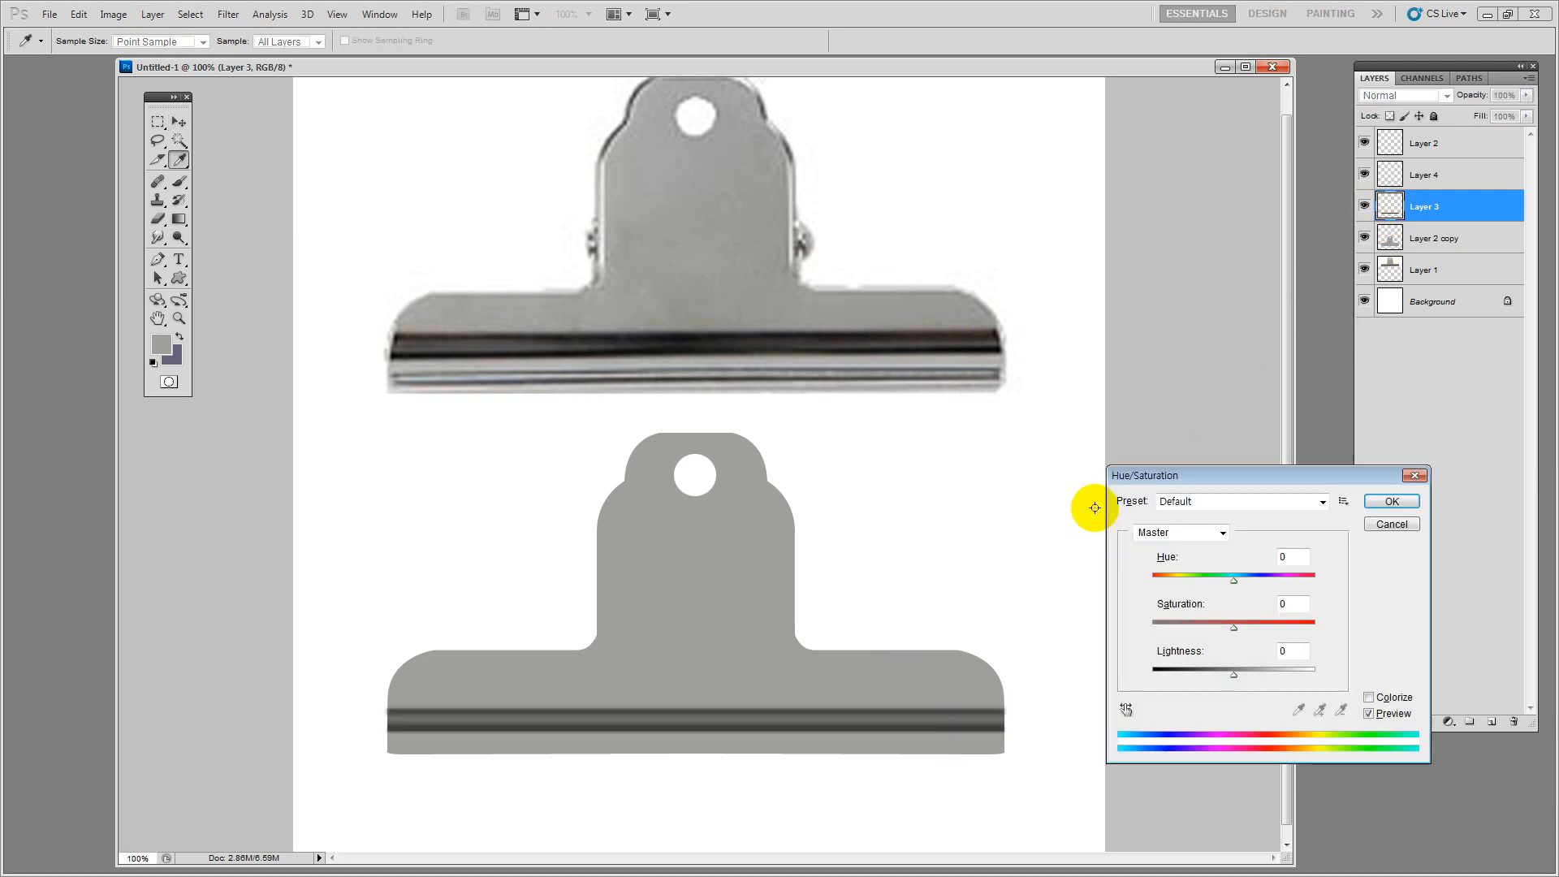
left_click(1206, 669)
left_click_drag(1207, 673, 1183, 676)
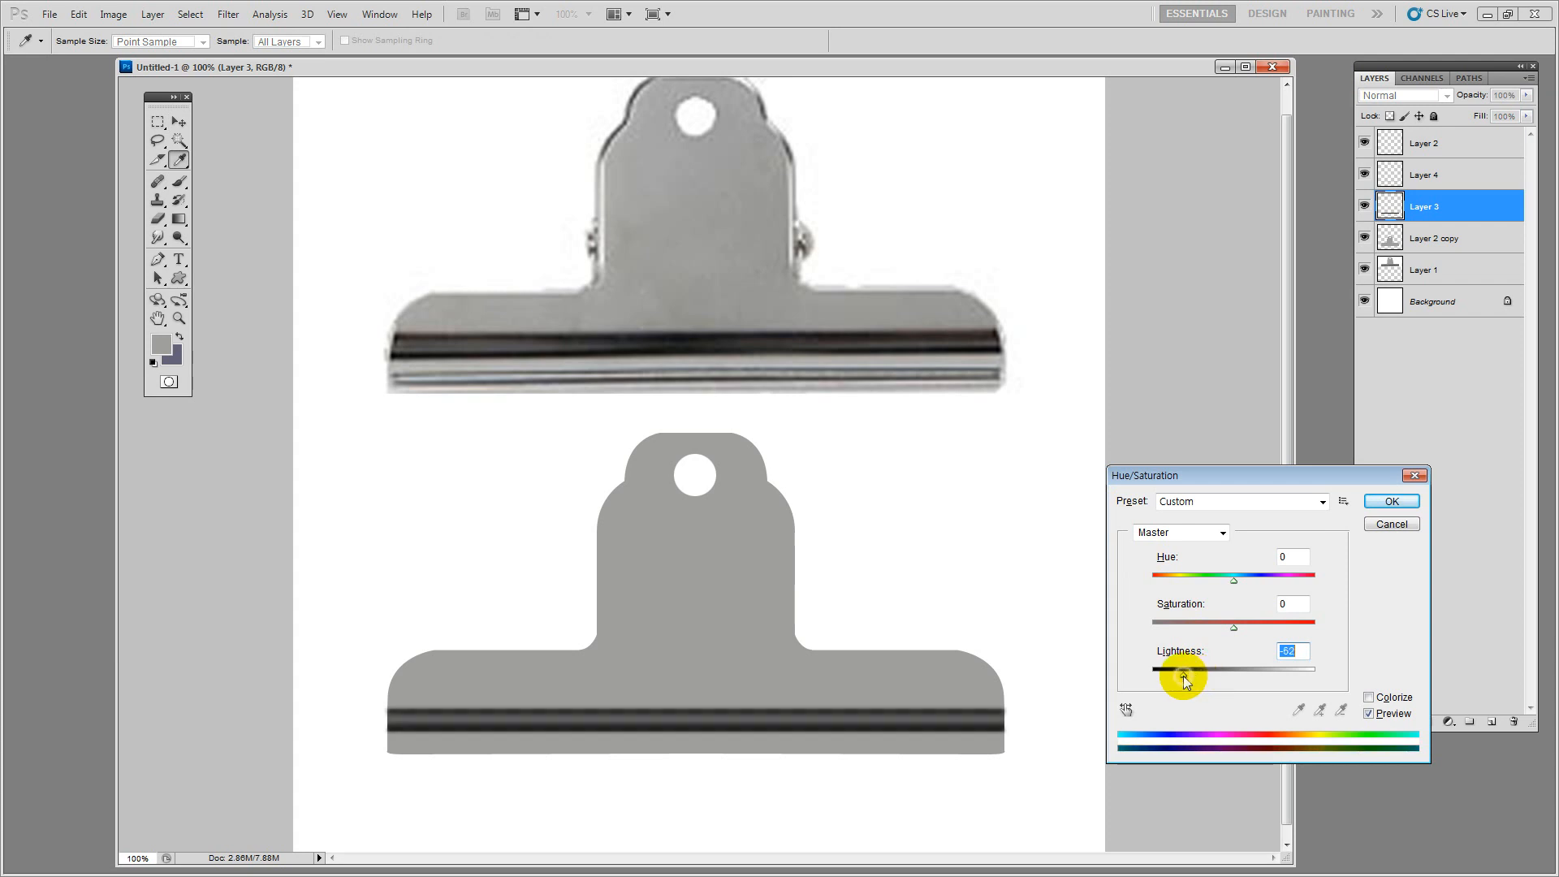
left_click(1384, 501)
key("v")
Squash the light streak on Layer 4 from its lower edge to about 80.65% of its height
left_click(1364, 173)
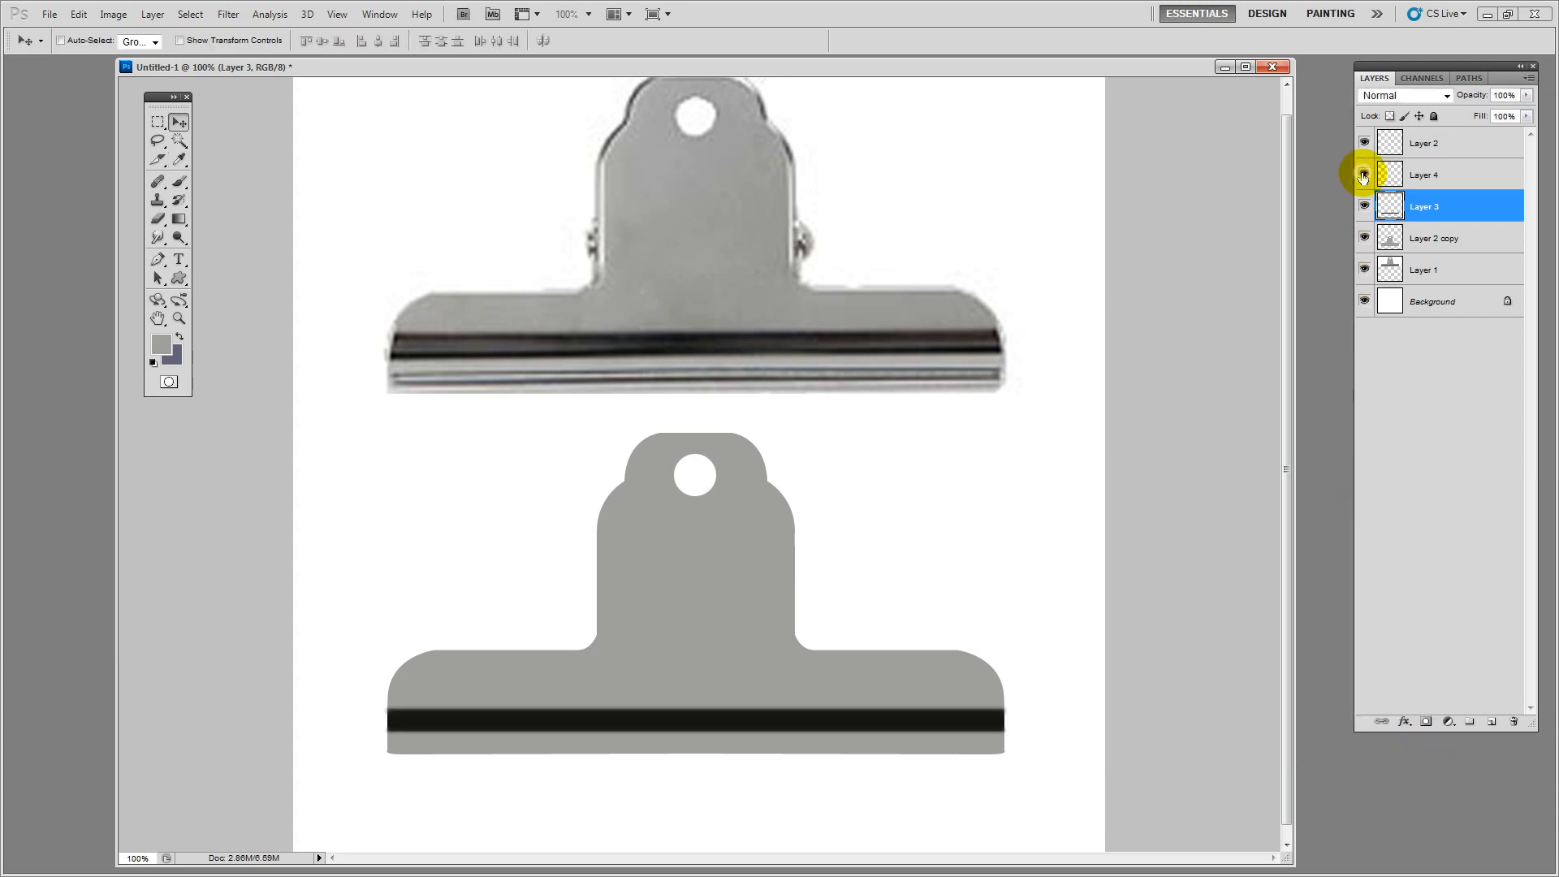
left_click(1364, 173)
left_click(1389, 165)
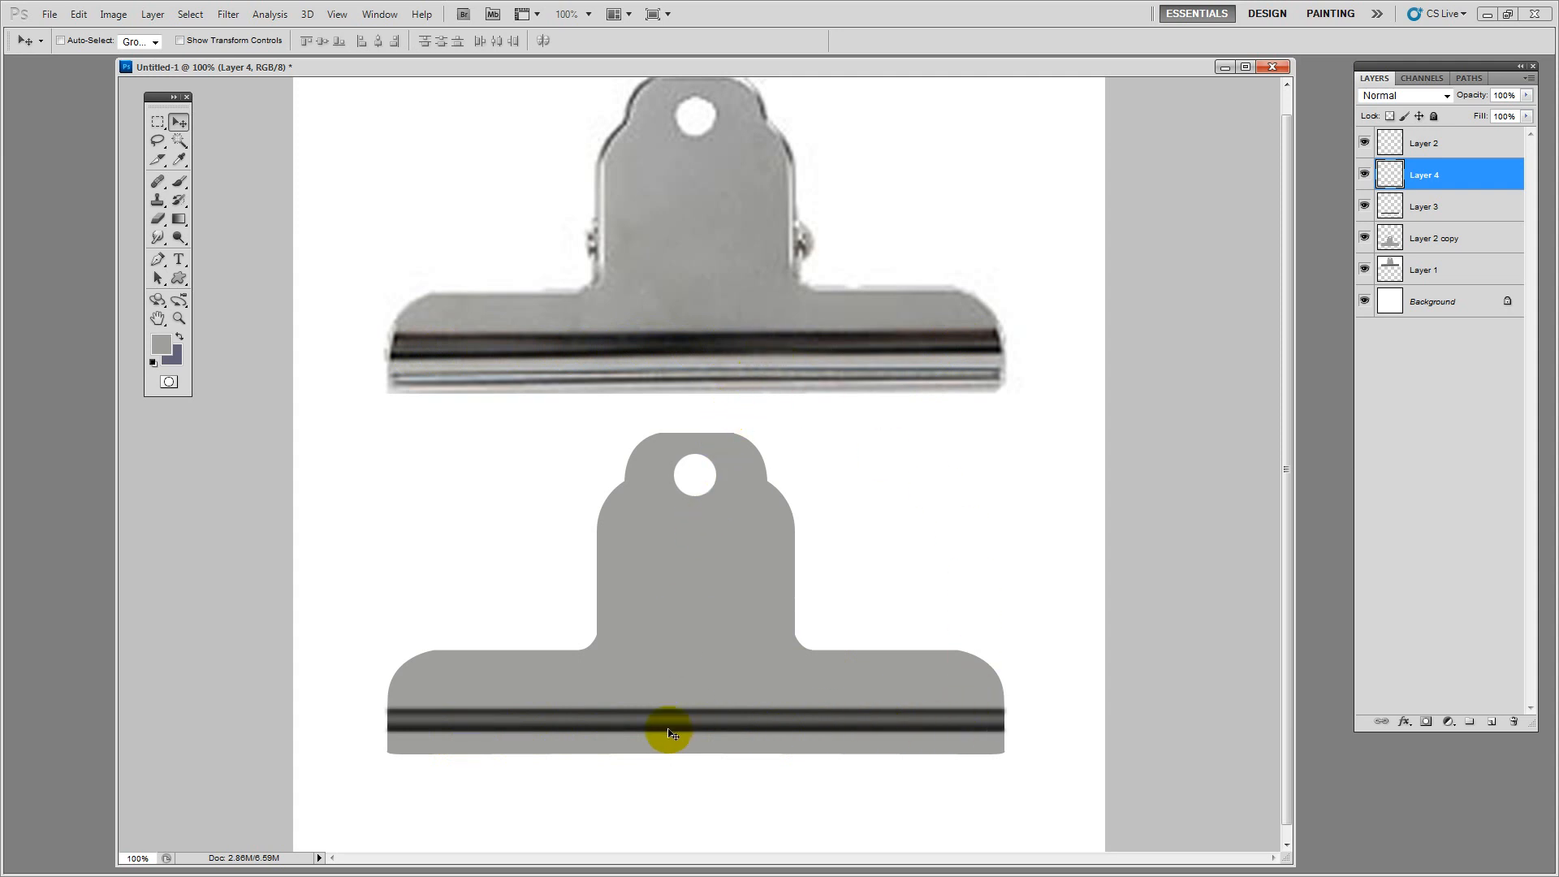
key("ctrl+t")
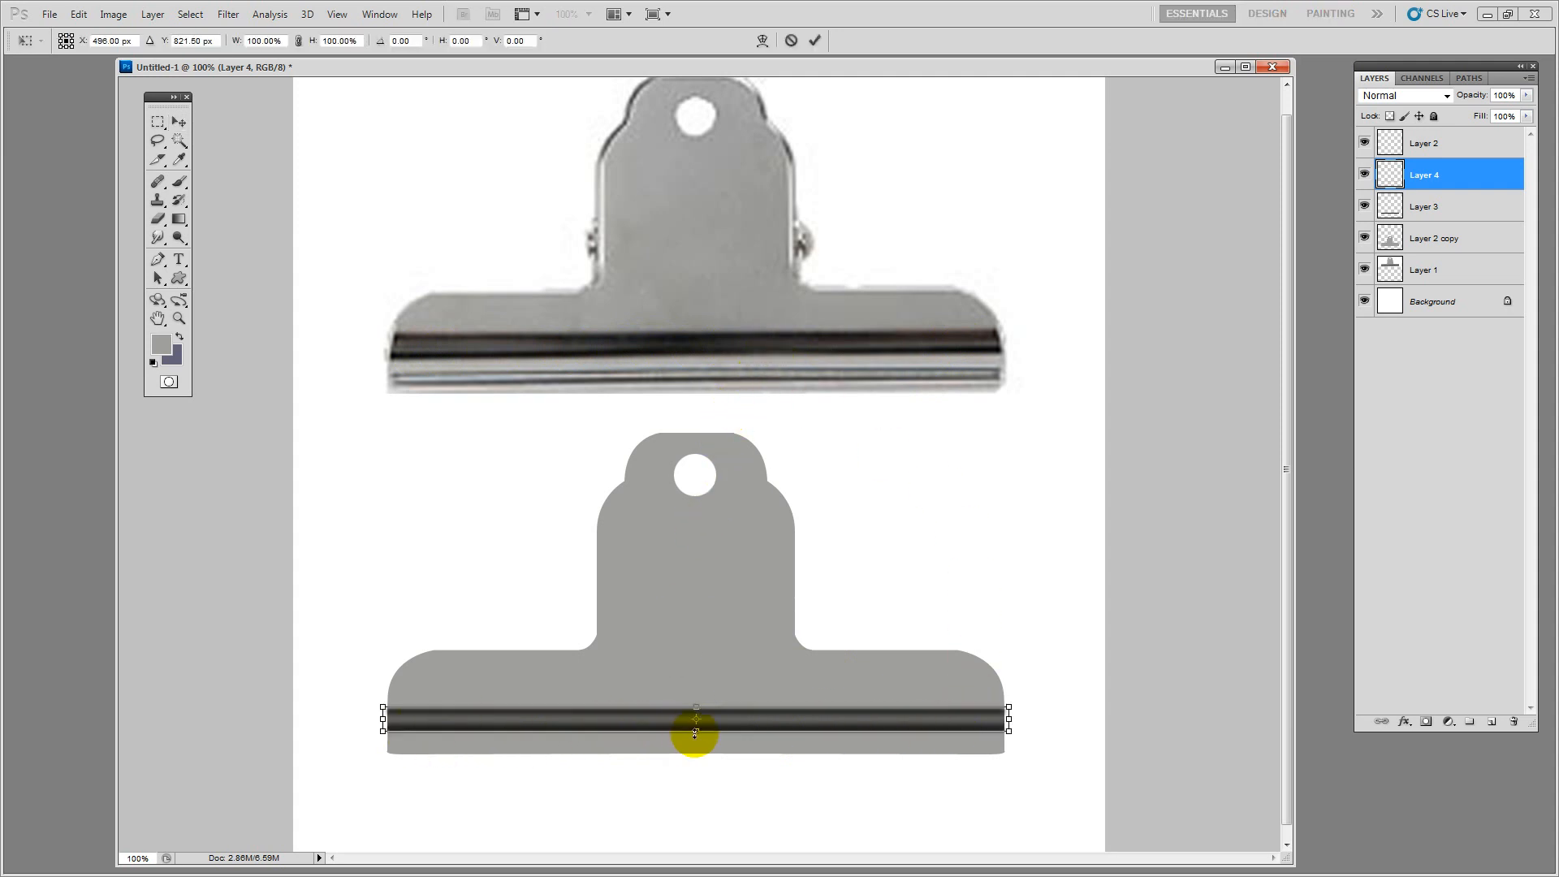
left_click_drag(696, 733, 695, 727)
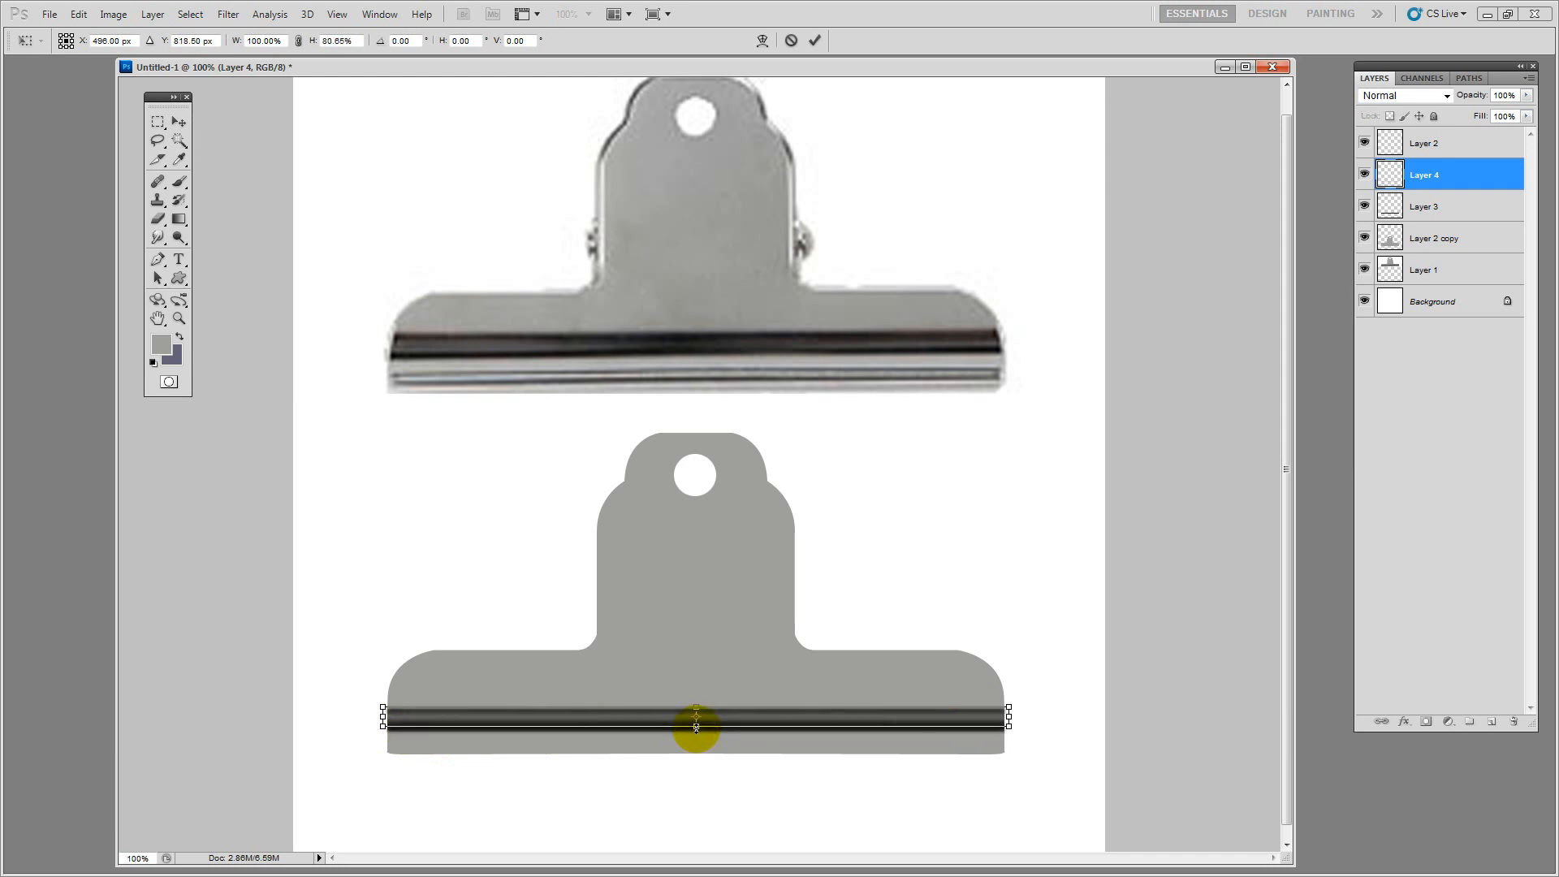
key("Return")
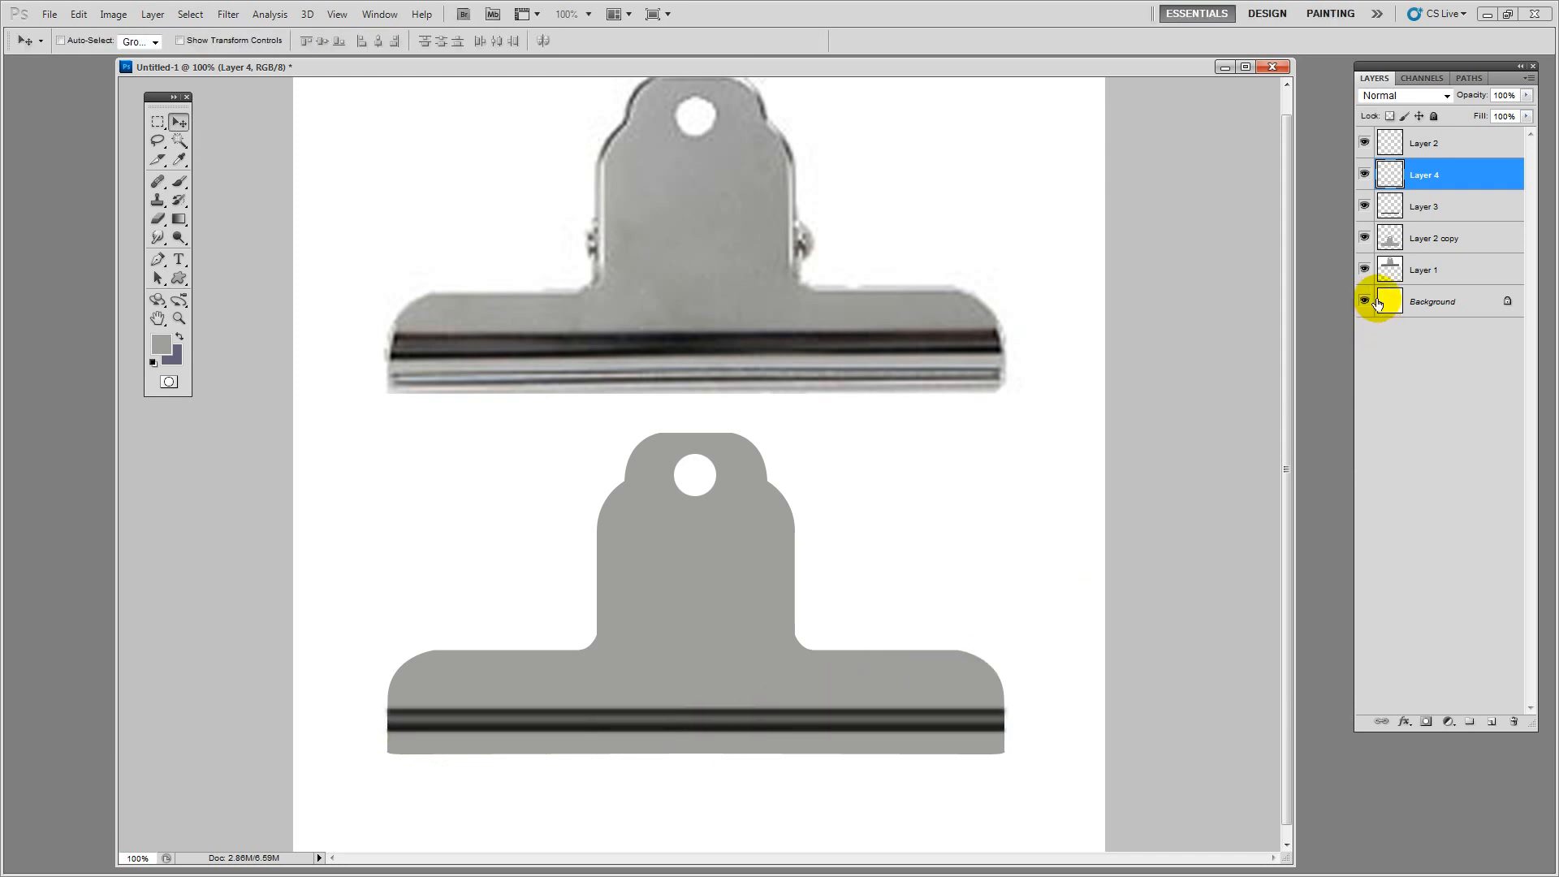
Merge Layer 4 with Layer 3 and clip the merged strip to the grey shape on Layer 2 copy
left_click(1437, 203, "shift")
key("ctrl+e")
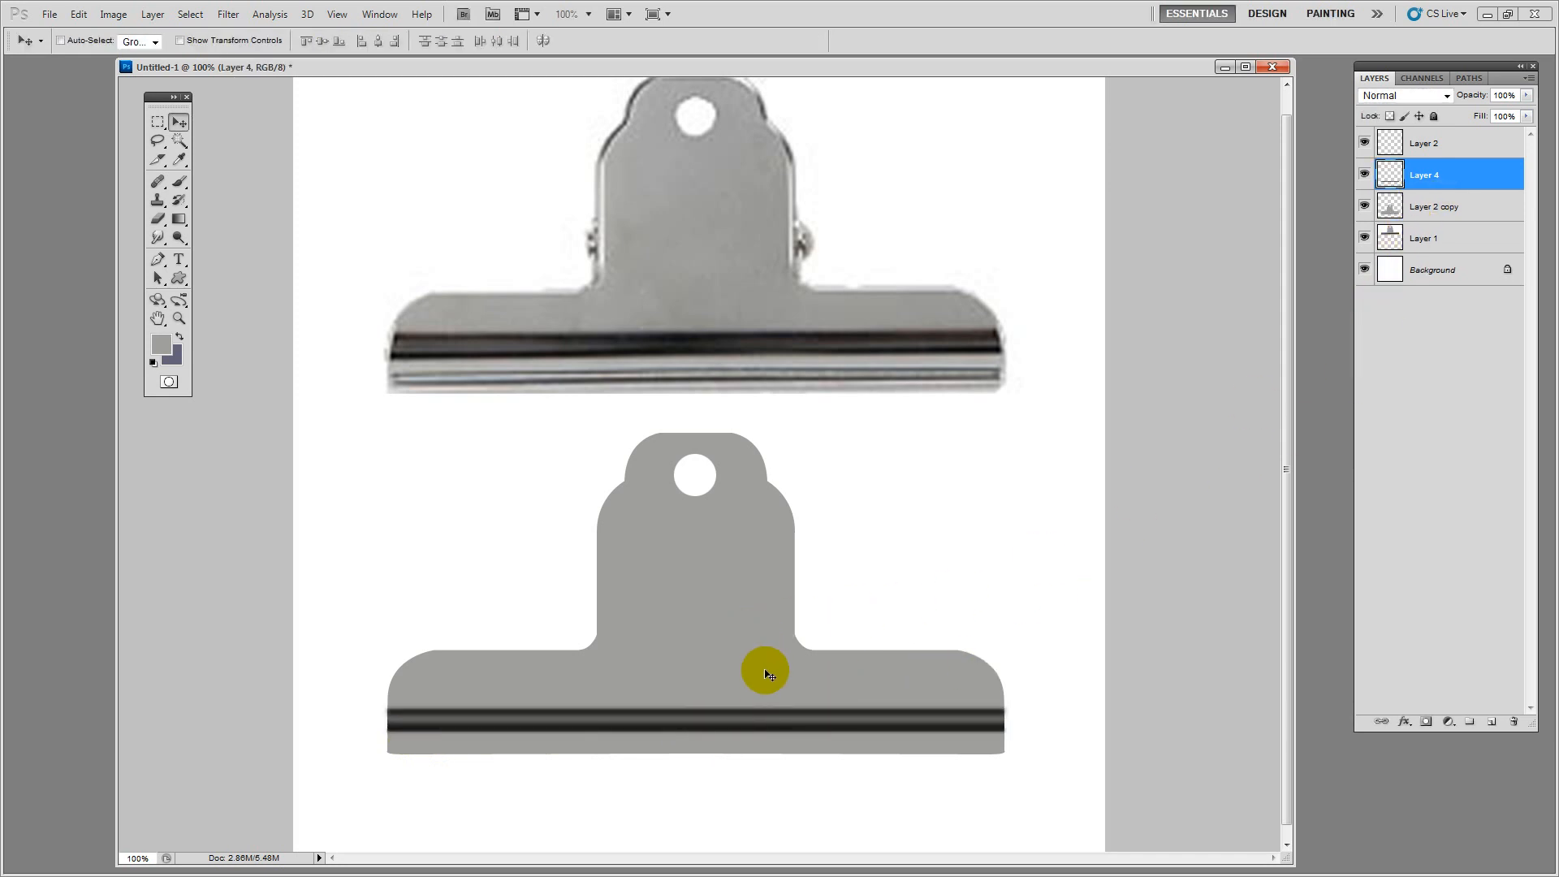
left_click(1431, 190, "alt")
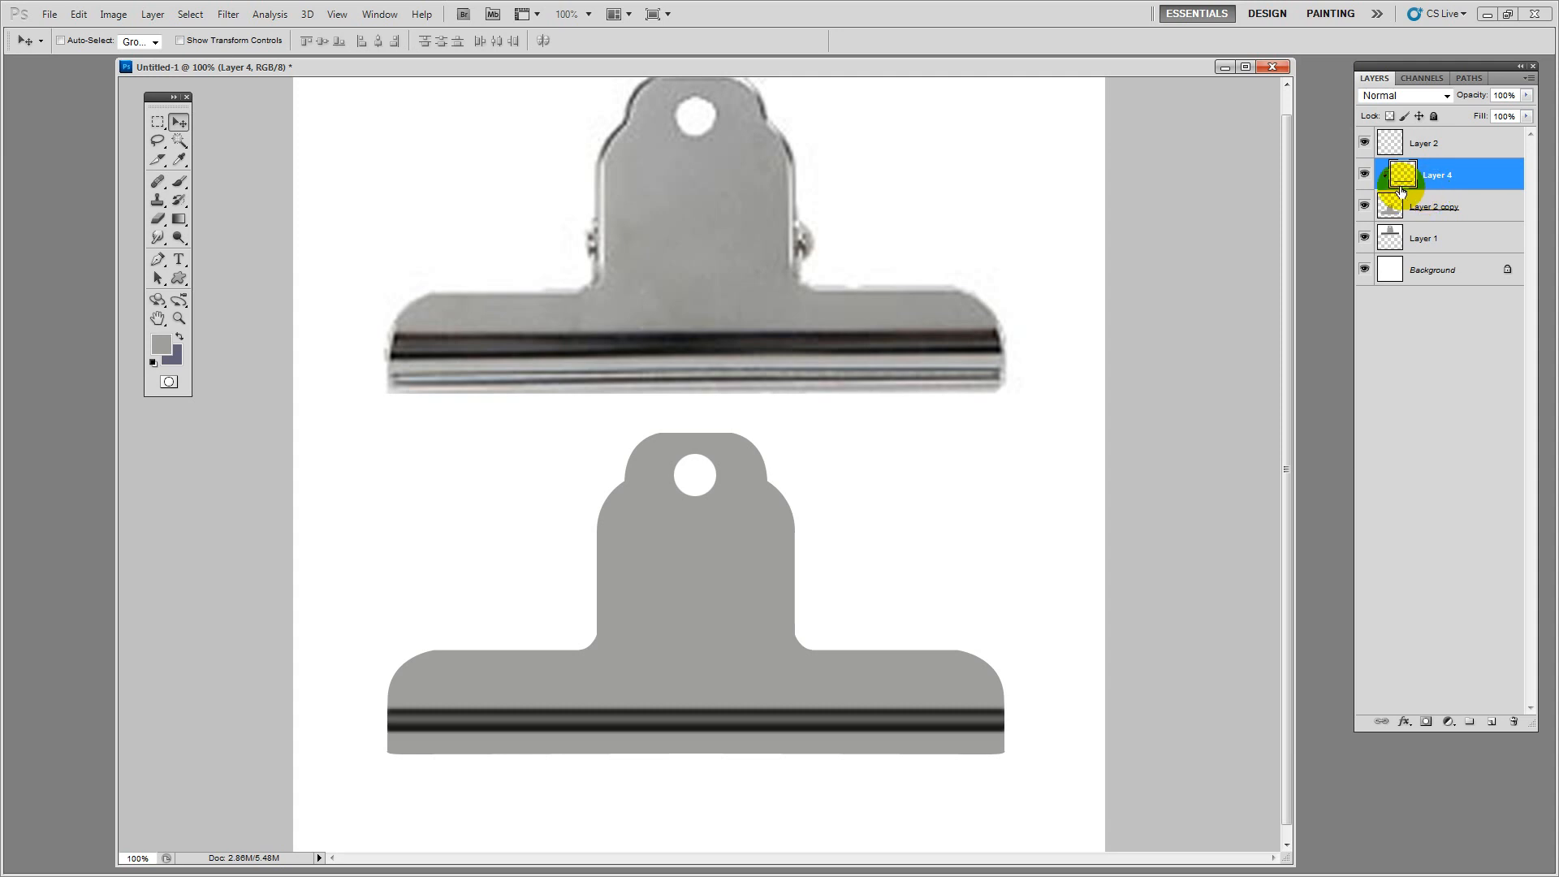
left_click(1390, 213)
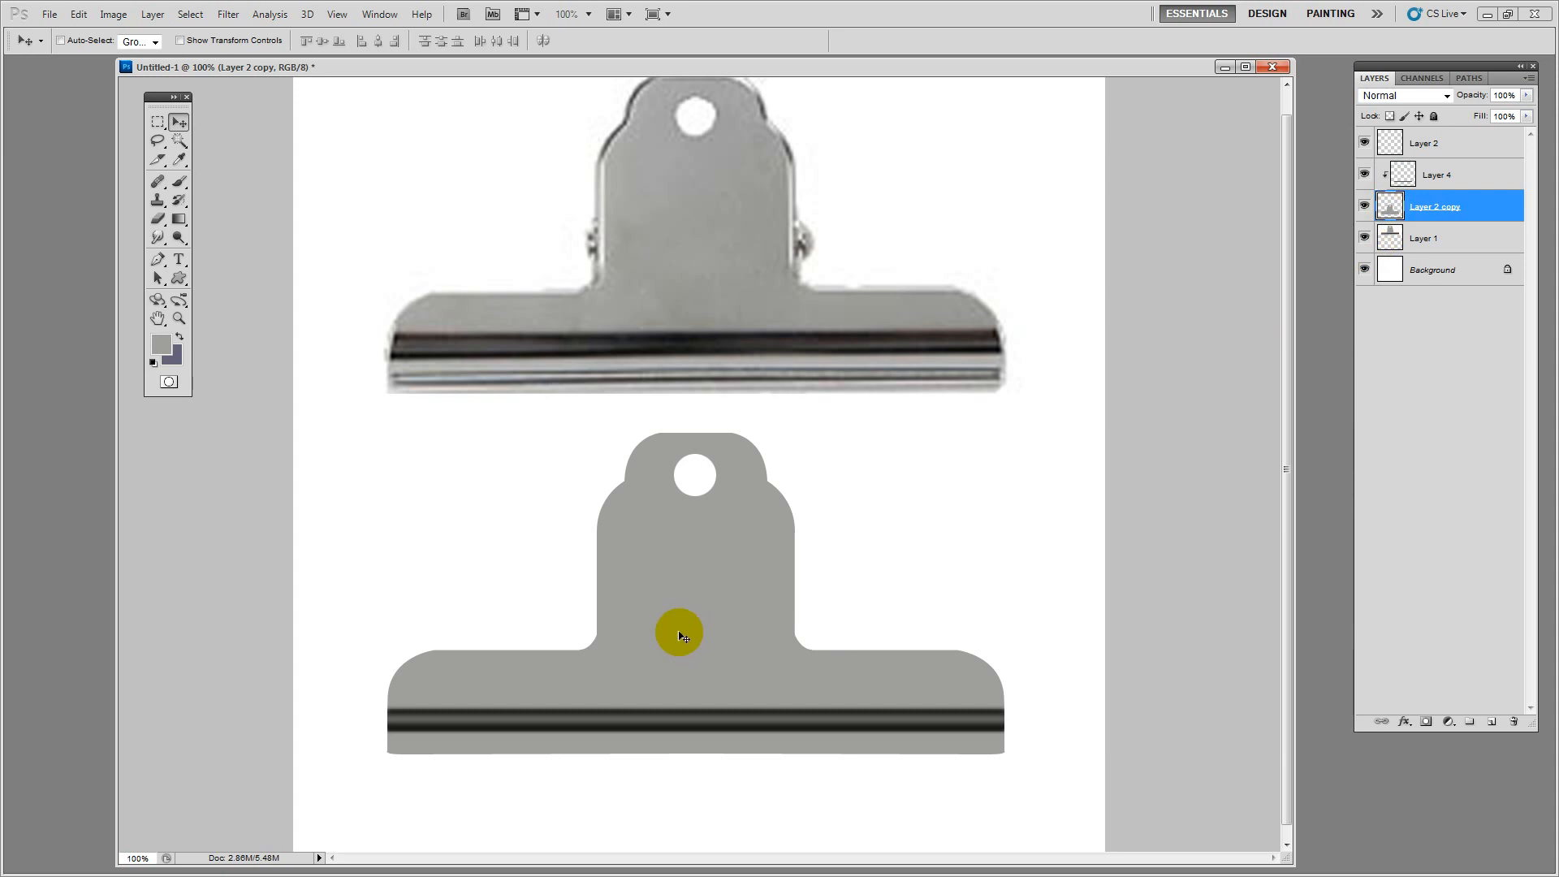
left_click(1437, 176)
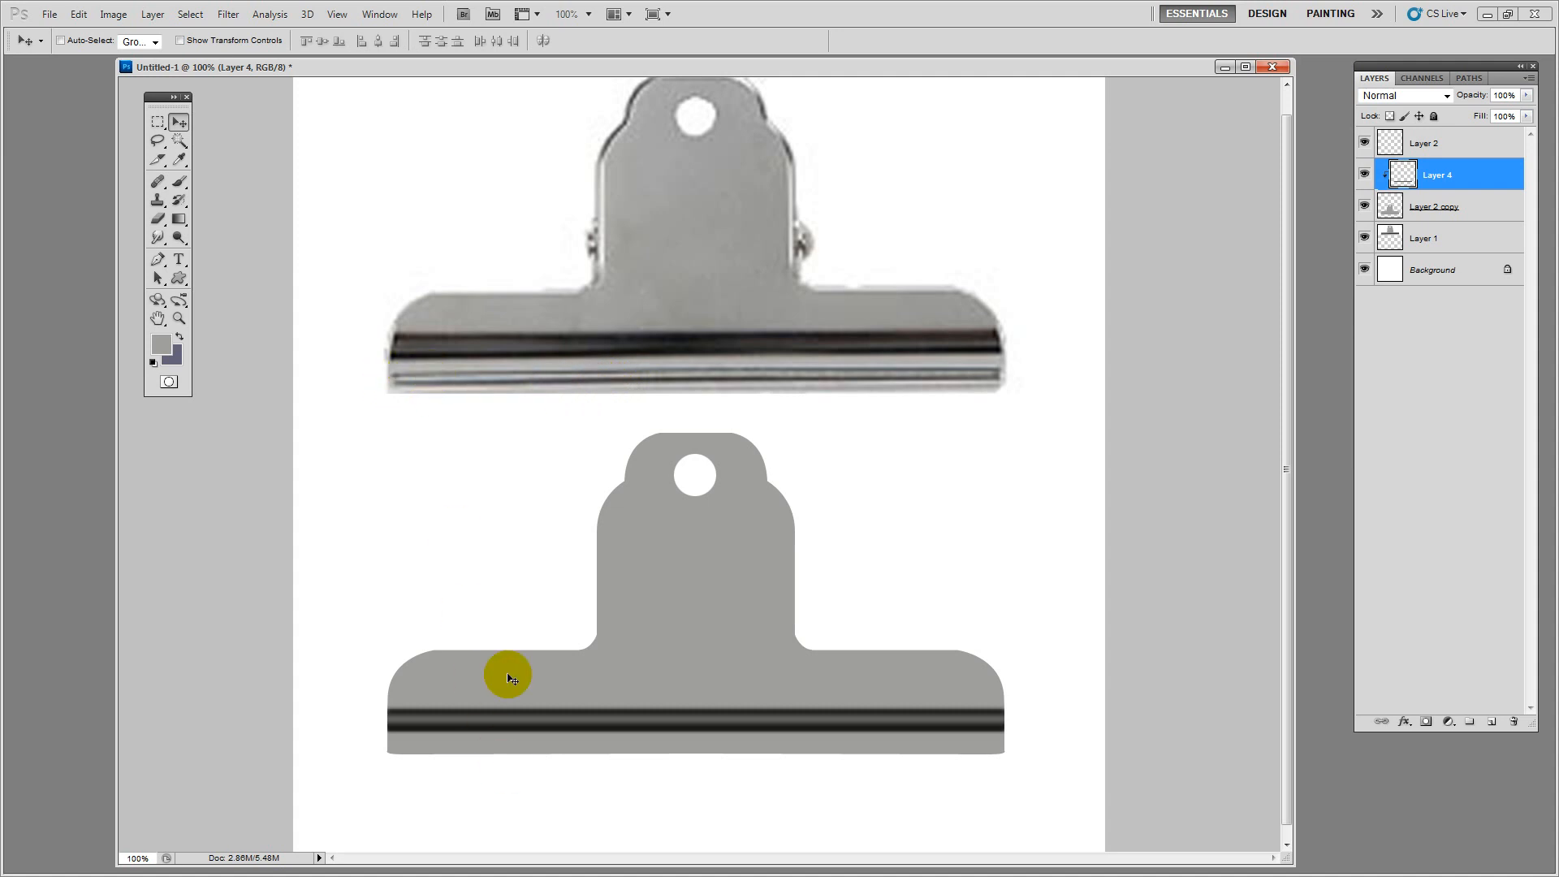
Copy the band of Layer 2 copy below the dark strip to a new layer and clip it to the grey shape
left_click(1452, 207)
left_click(149, 128)
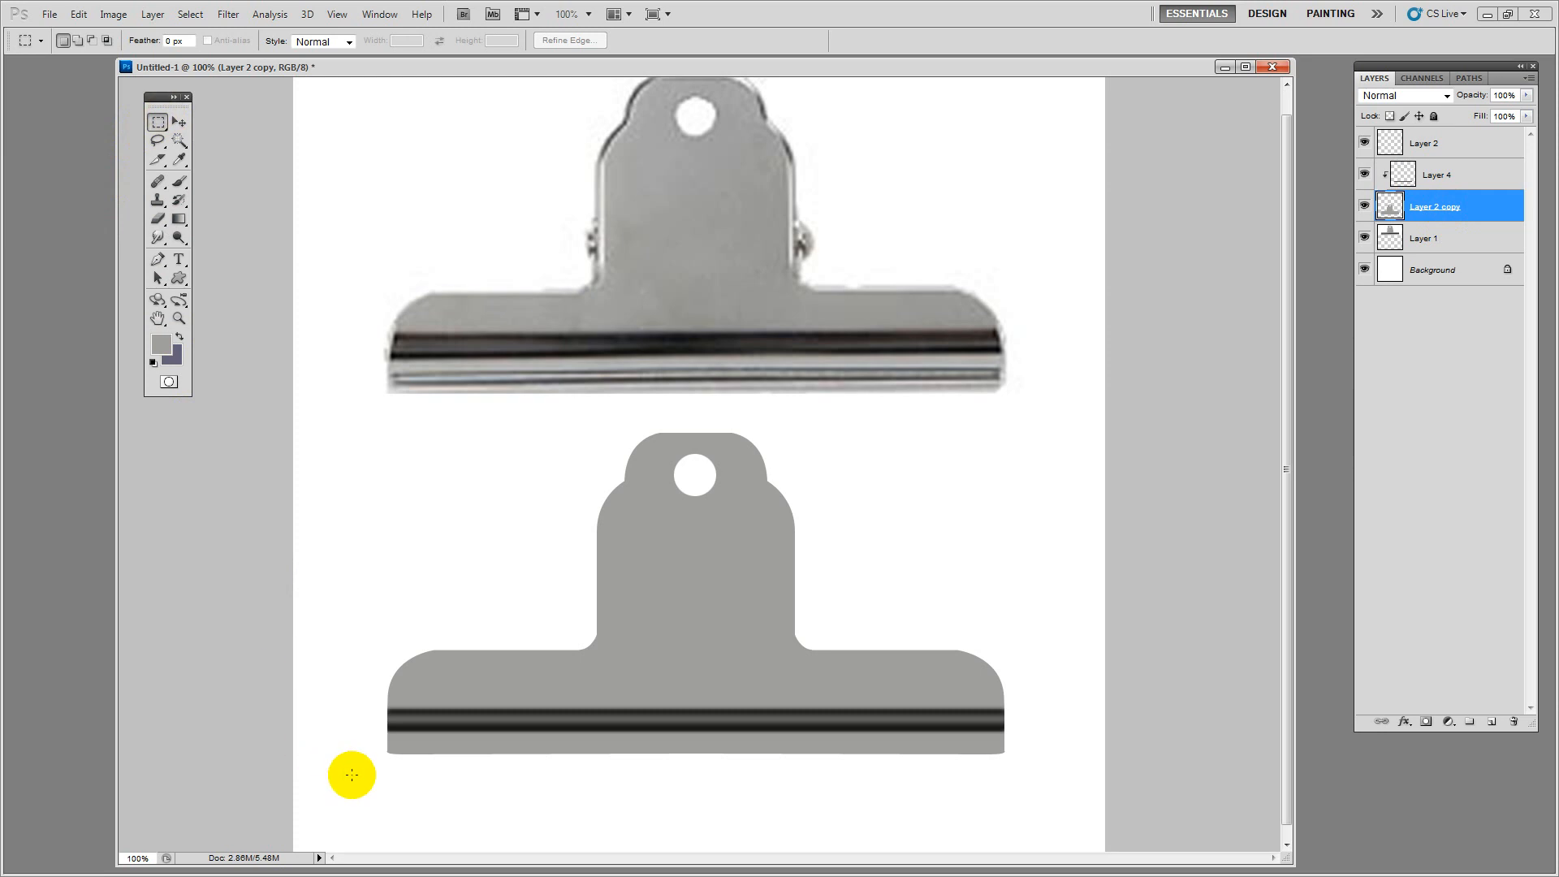
left_click_drag(360, 758, 1033, 736)
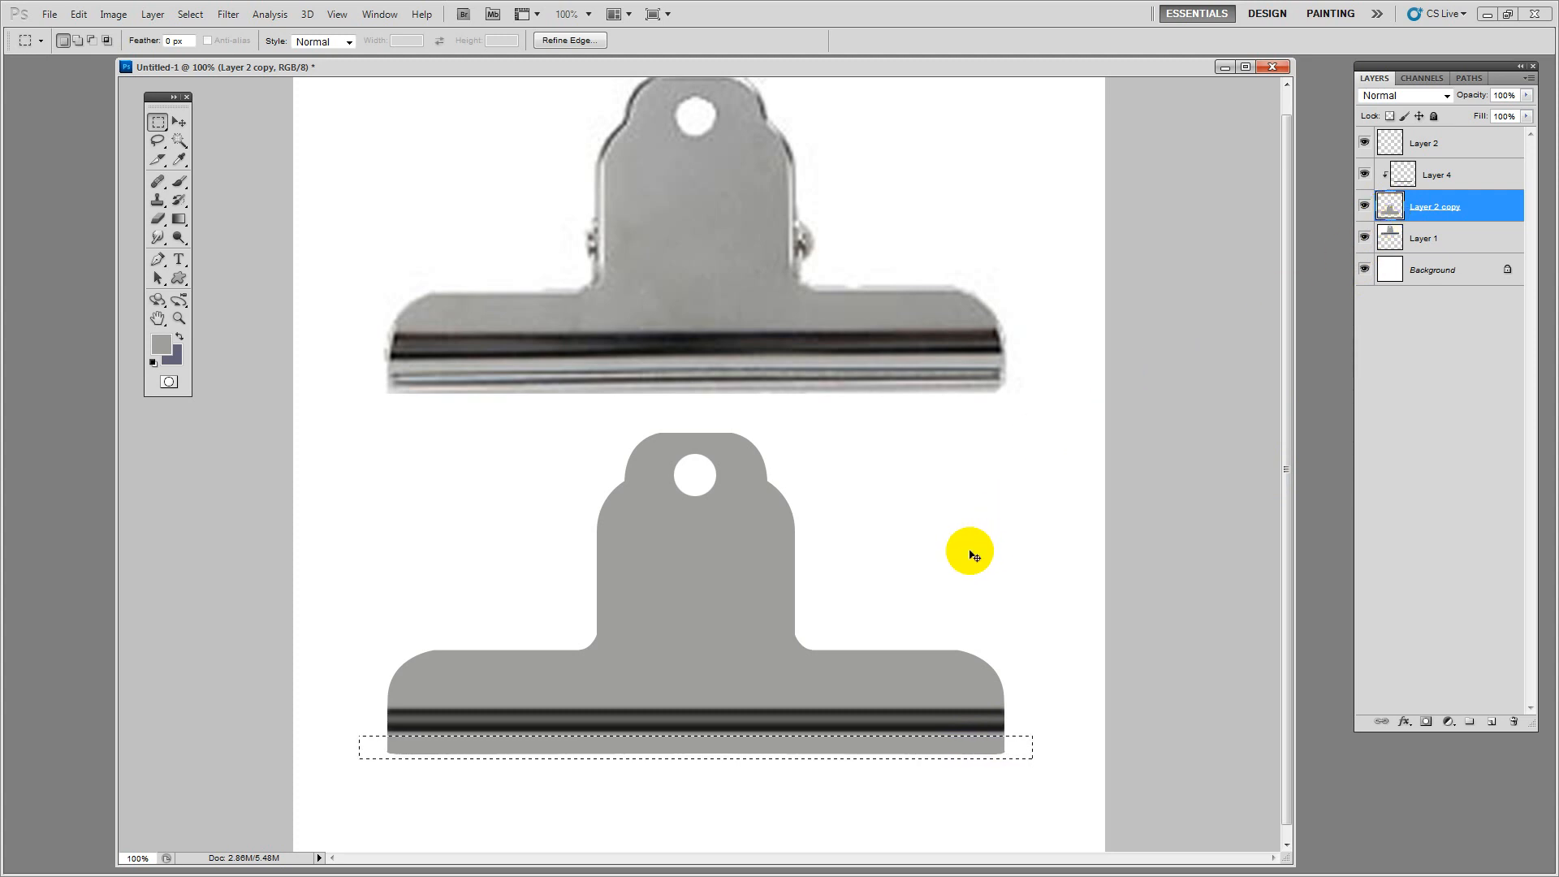
key("ctrl+j")
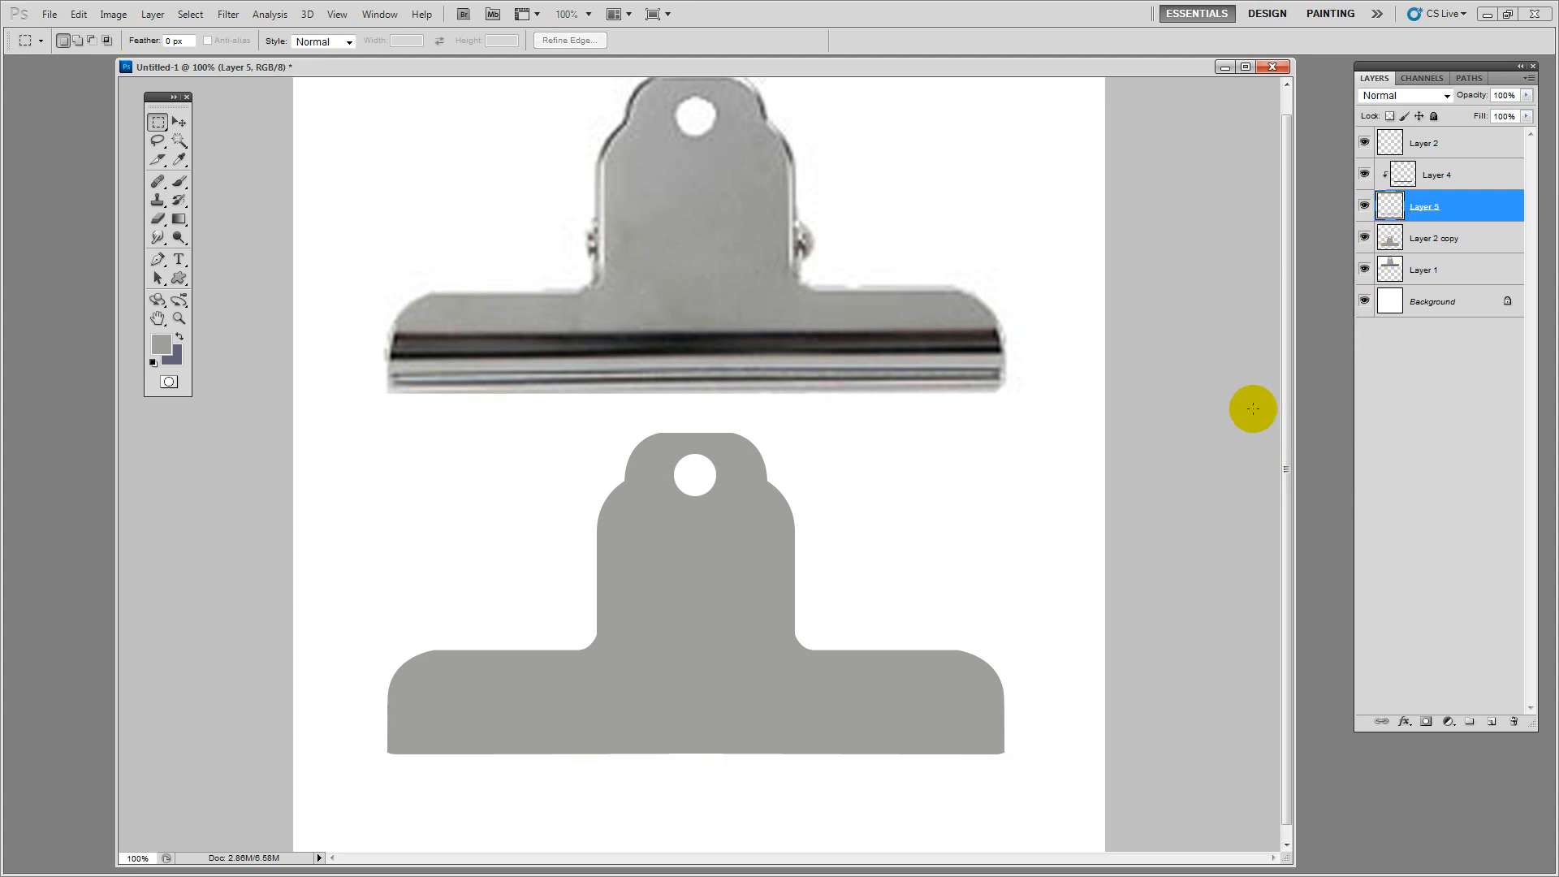
left_click(1427, 223, "alt")
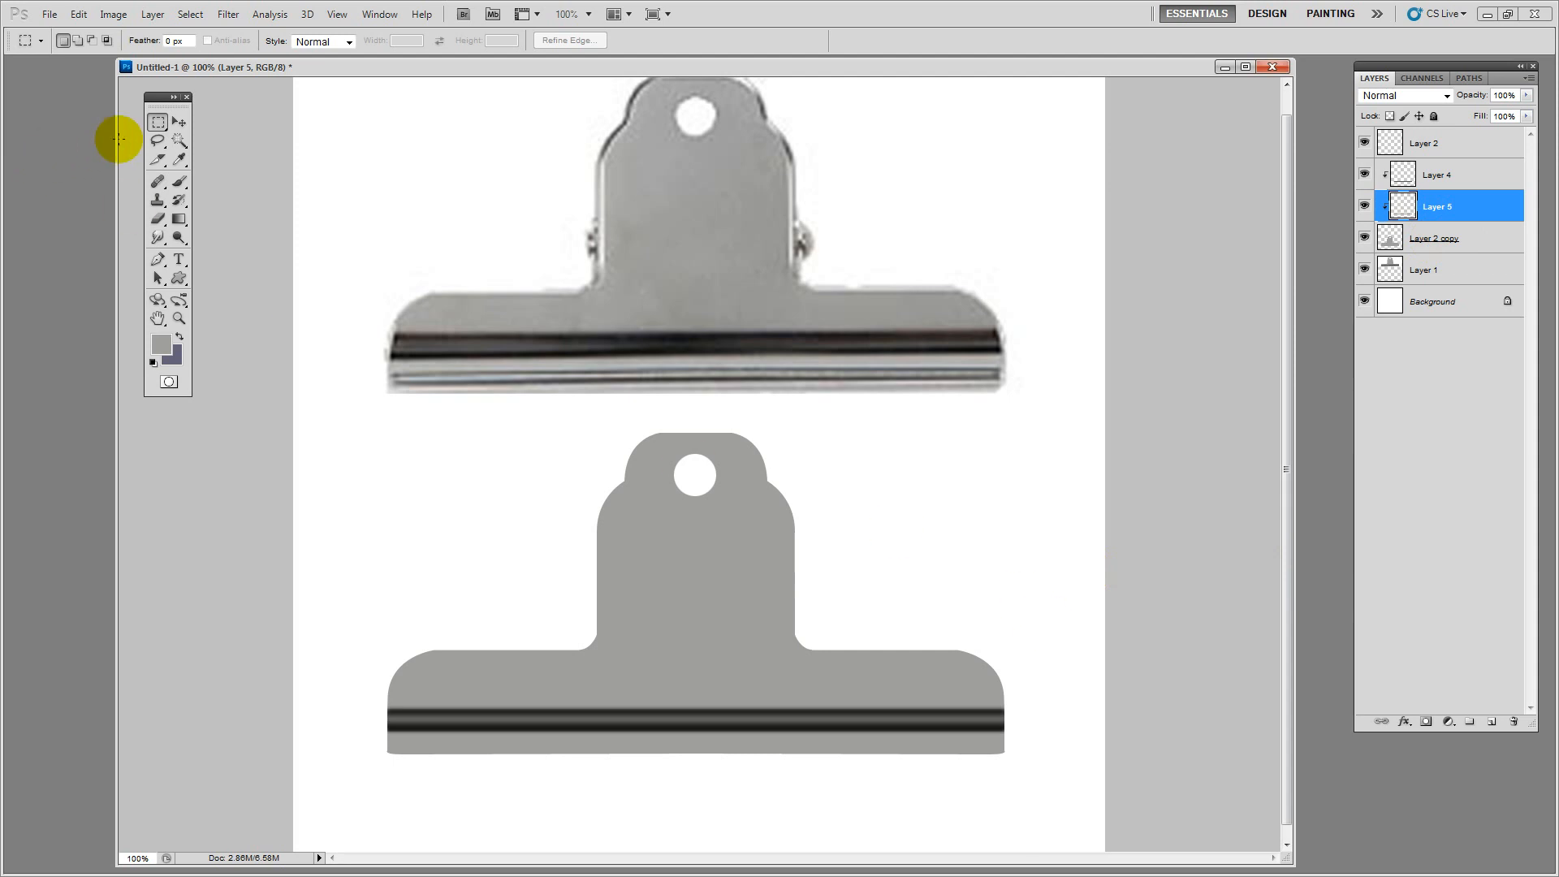
Rename the dark strip's Layer 4 as 어두운부분 and the bottom band's Layer 5 as 밝은부분
left_click(179, 122)
double_click(1435, 182)
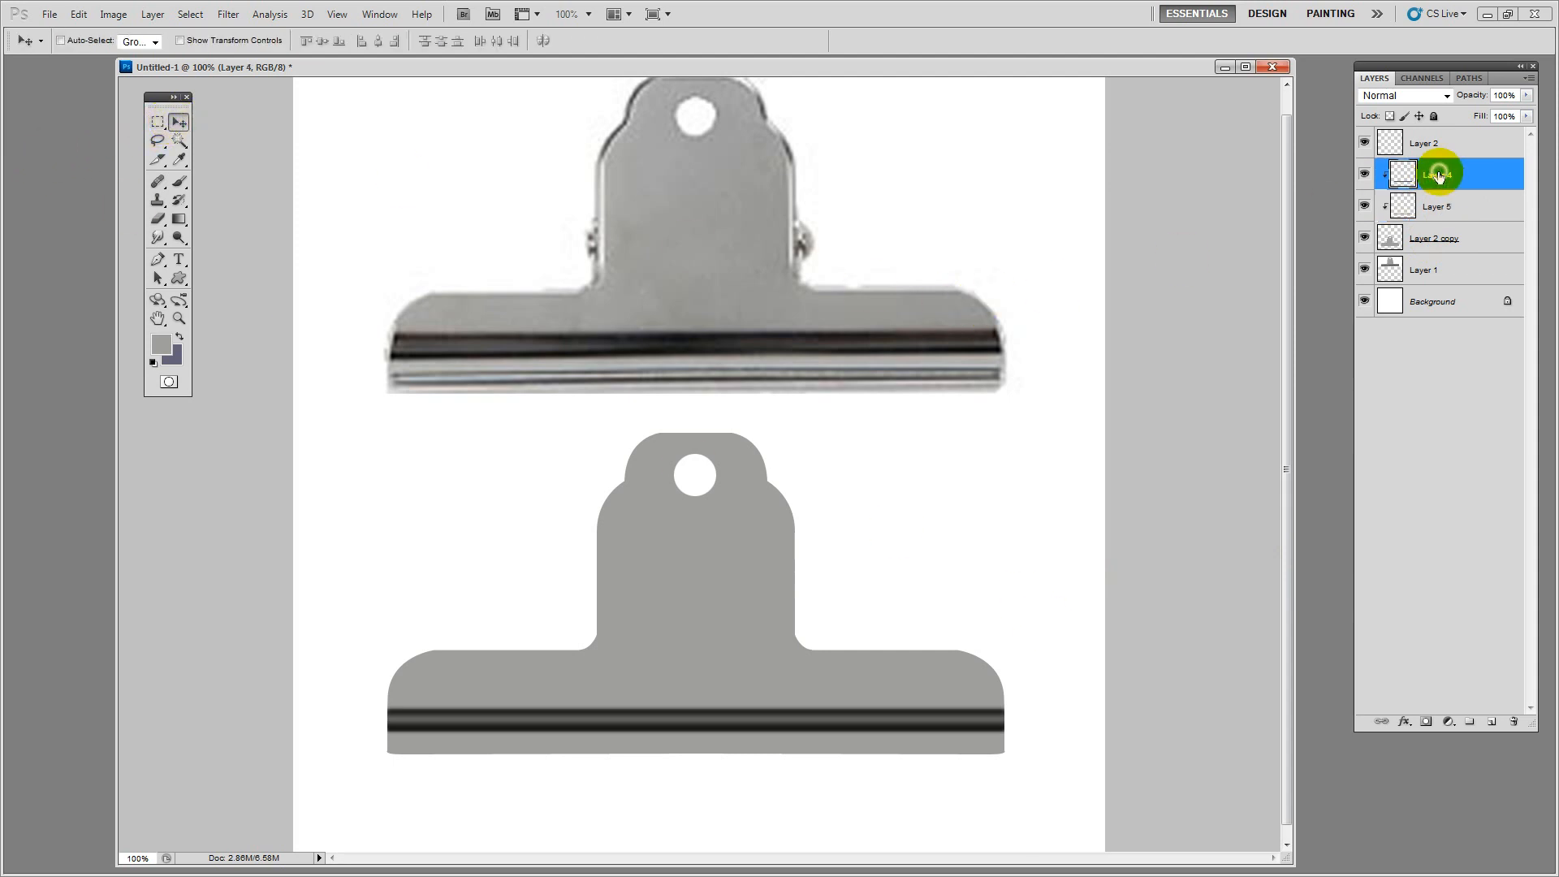
type("djen")
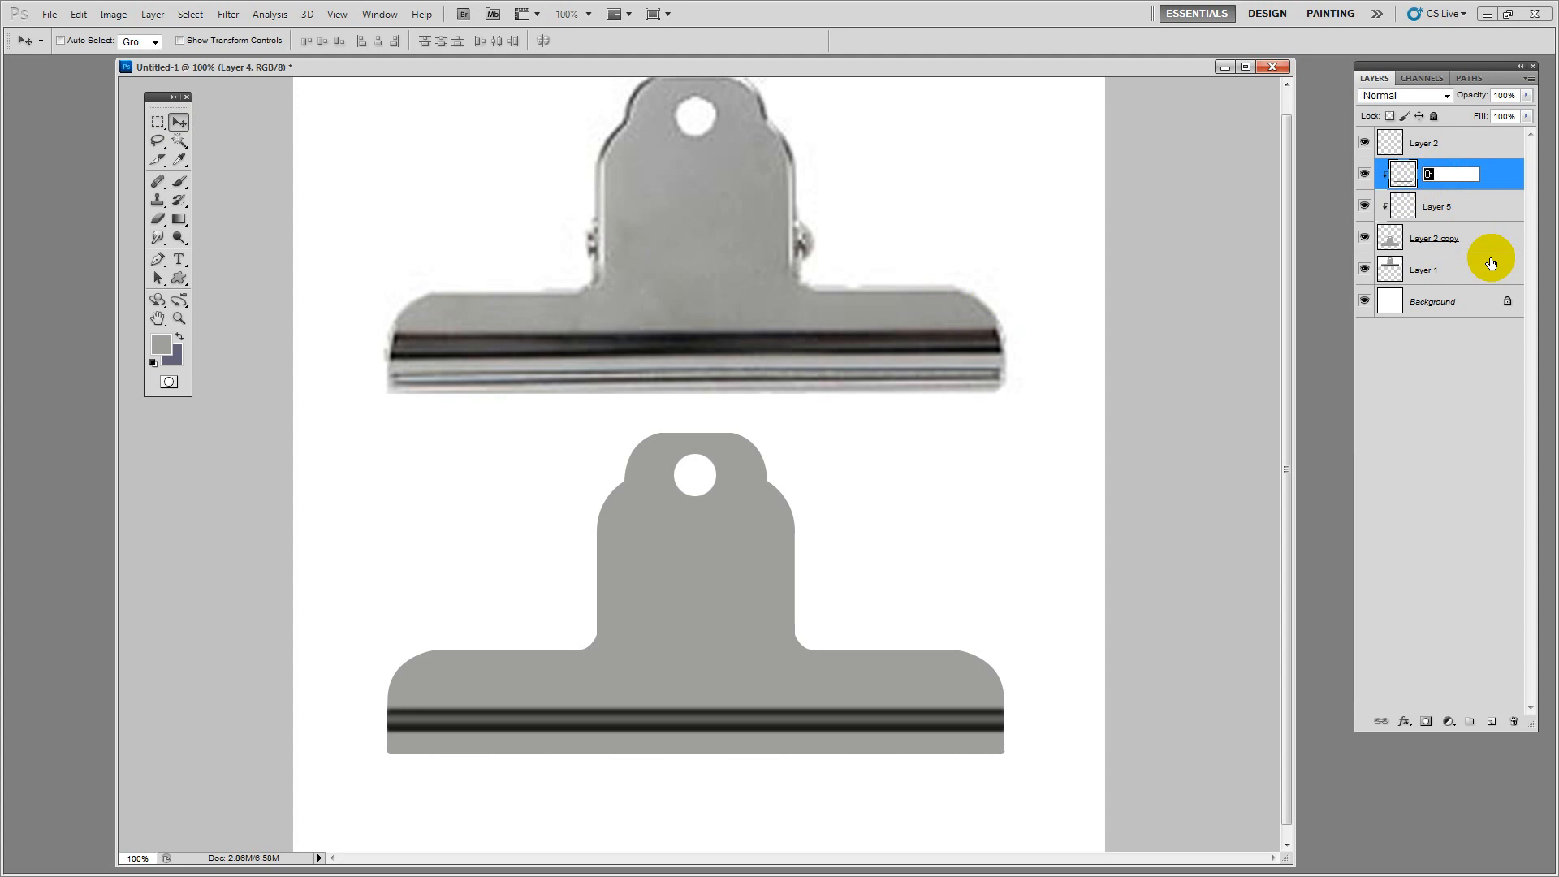
type("jendnsqns")
double_click(1437, 206)
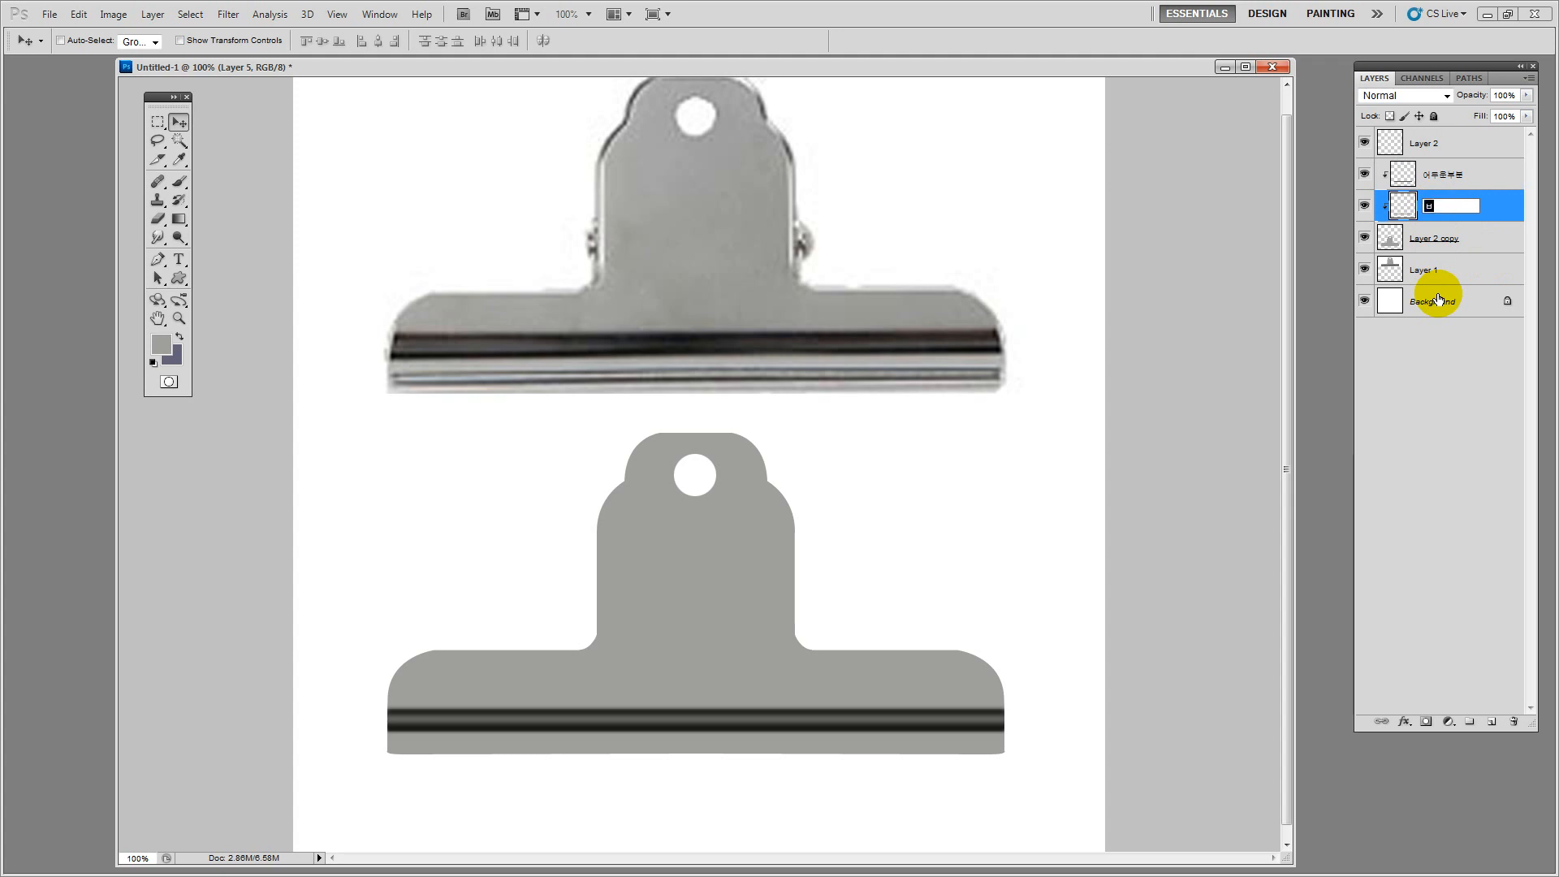
type("qkfrdmsqnqns")
key("Return")
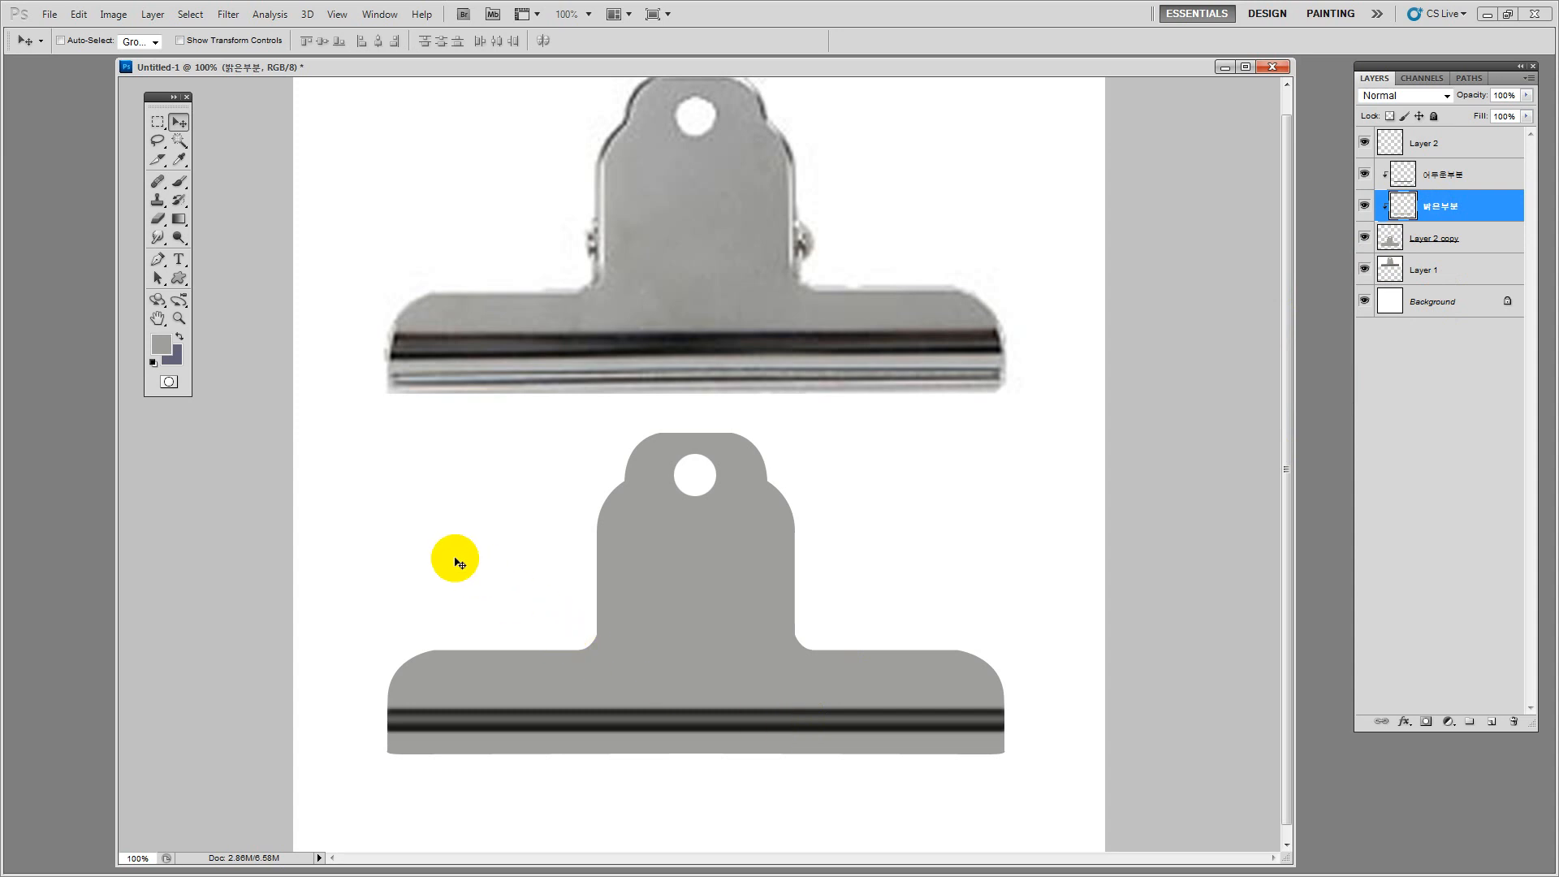
key("ctrl+u")
left_click_drag(1235, 476, 1050, 304)
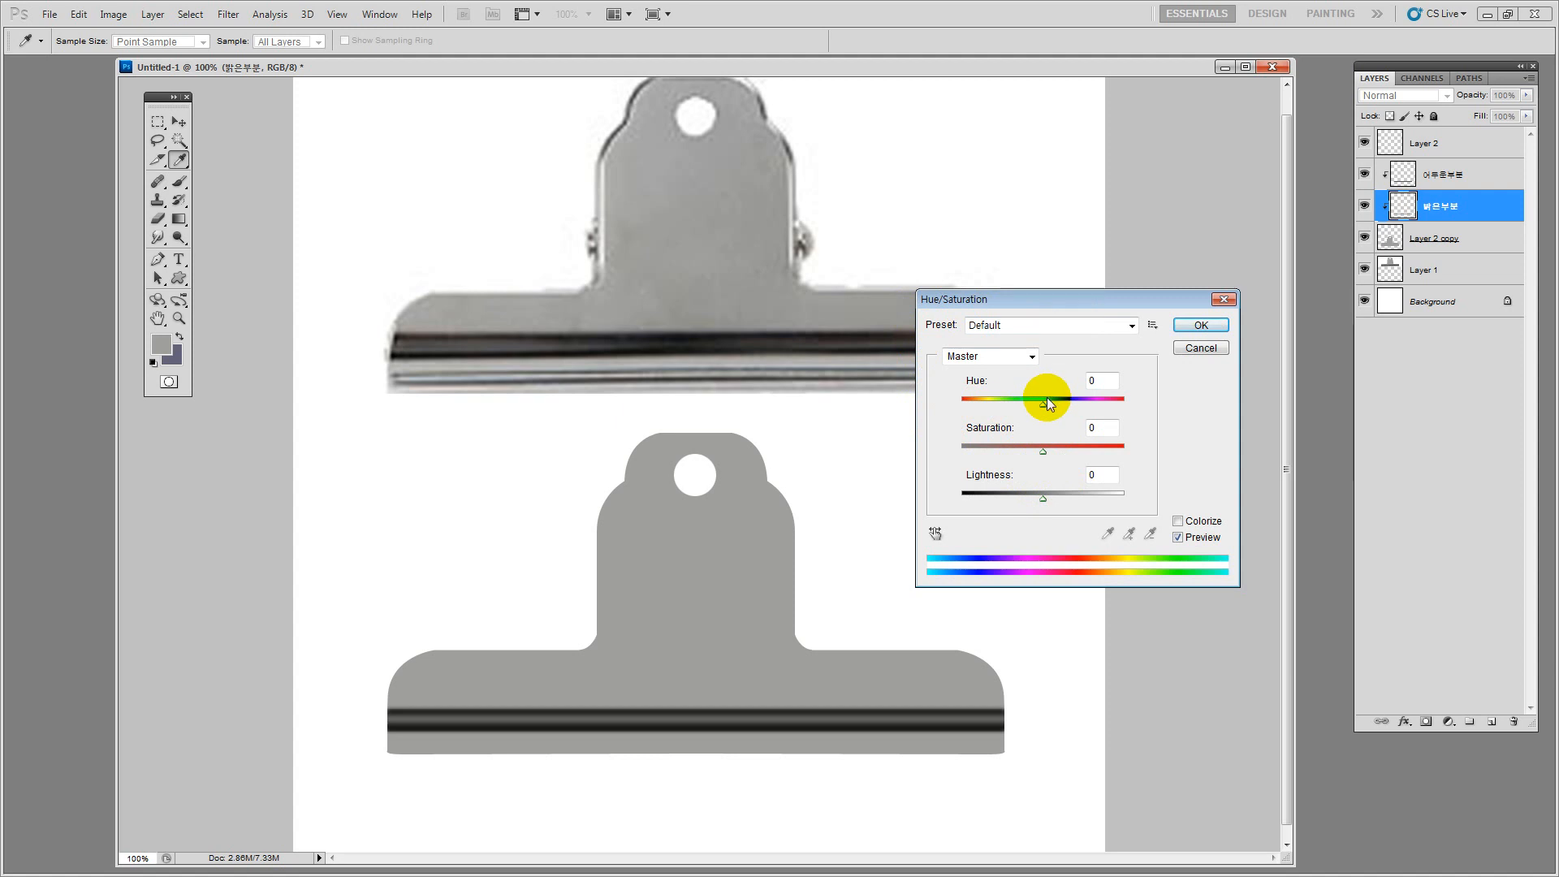
left_click_drag(1046, 300, 968, 268)
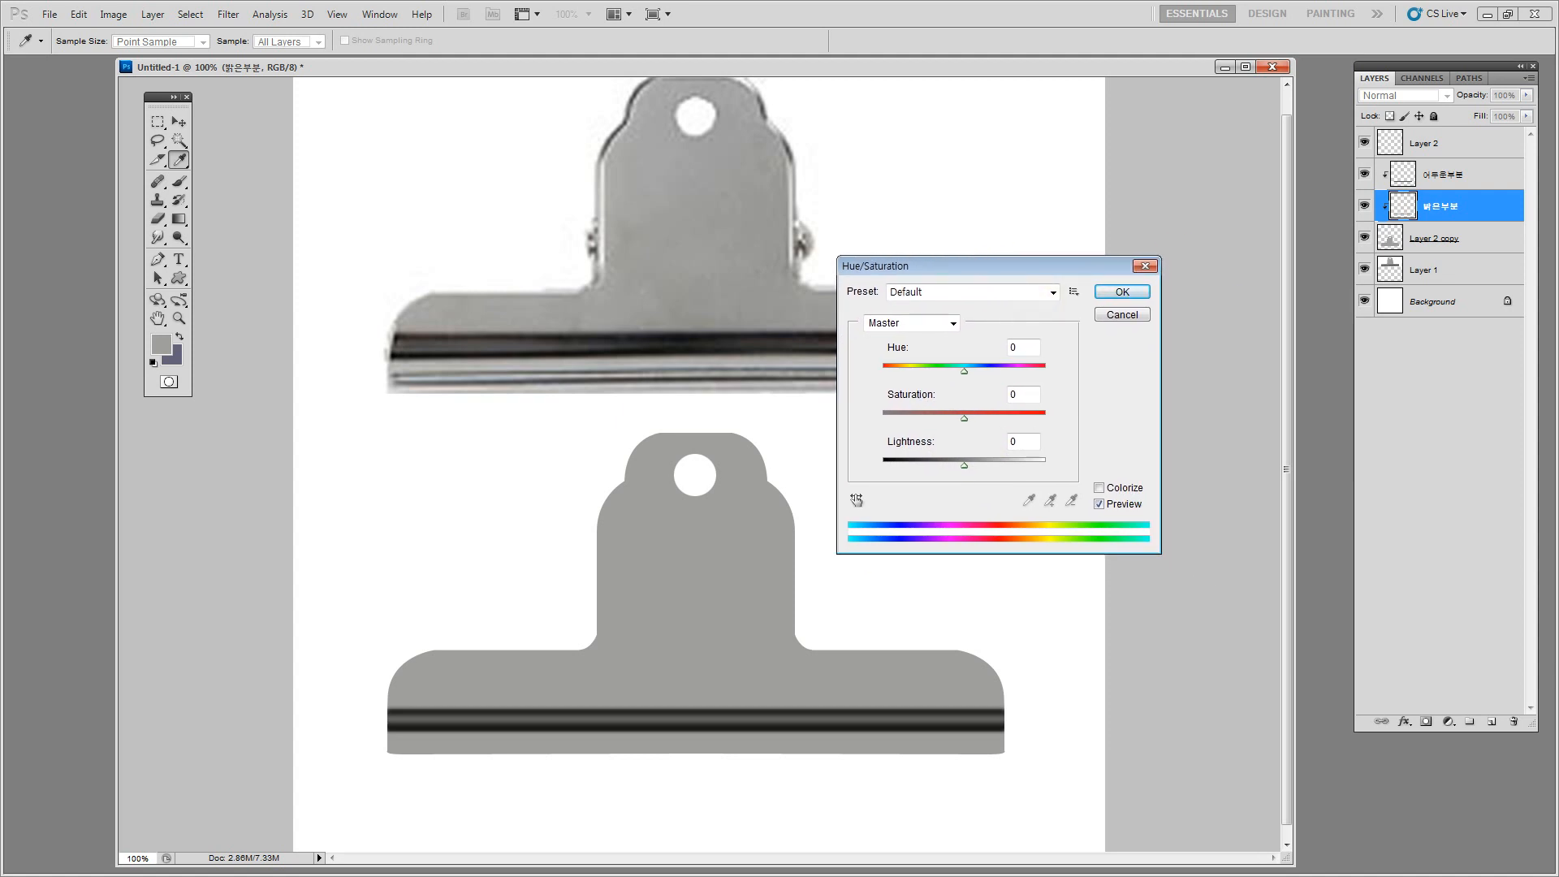
key("Escape")
key("v")
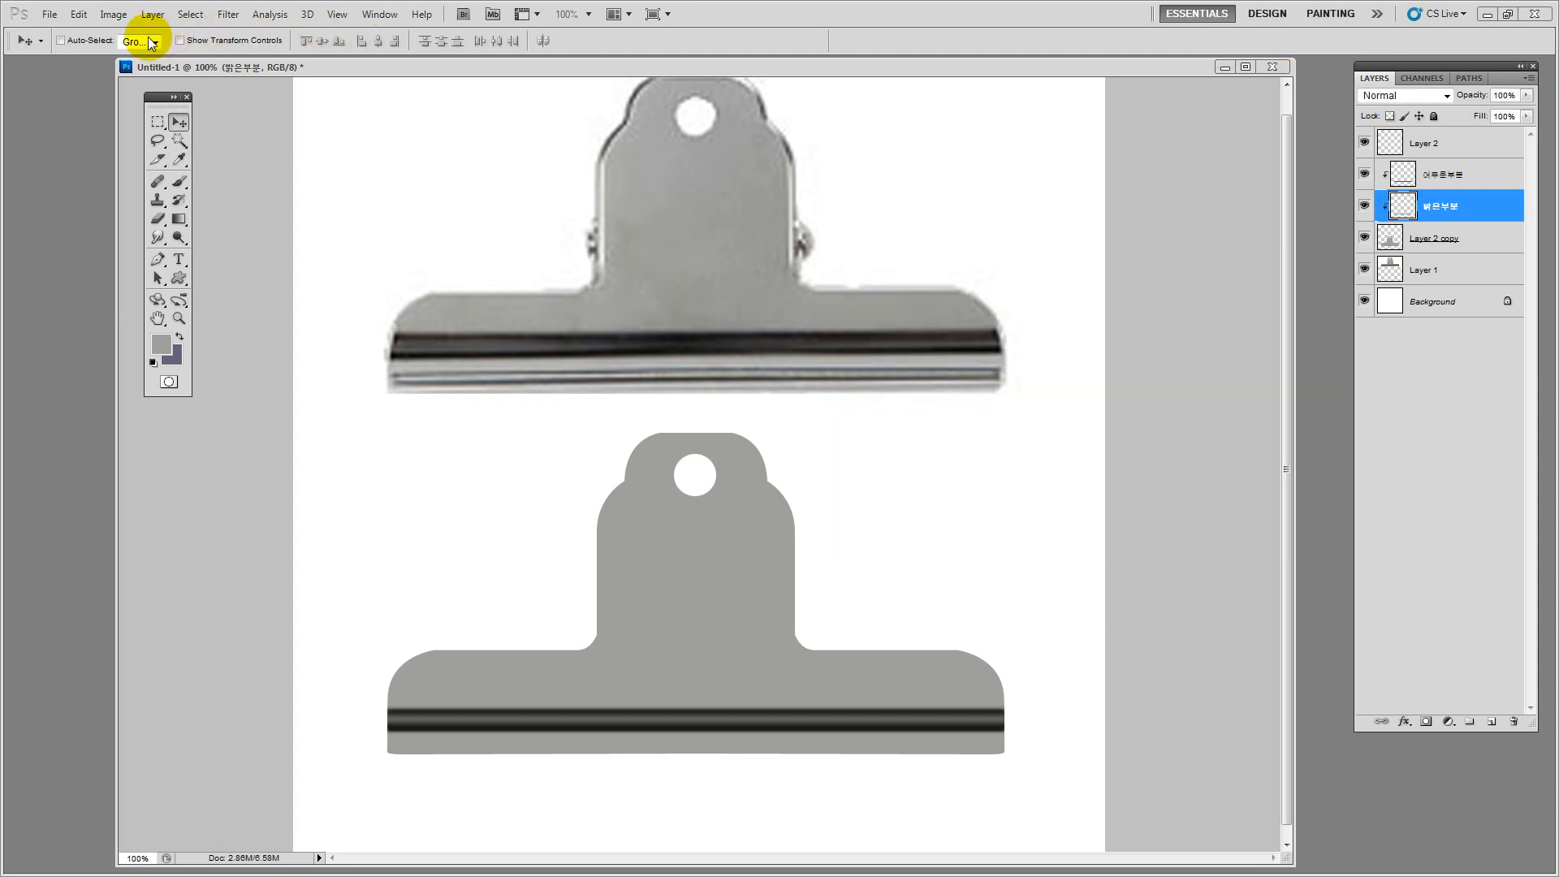
Lighten the bottom band on the 밝은부분 layer with Hue/Saturation, setting Lightness to about +53
left_click(98, 18)
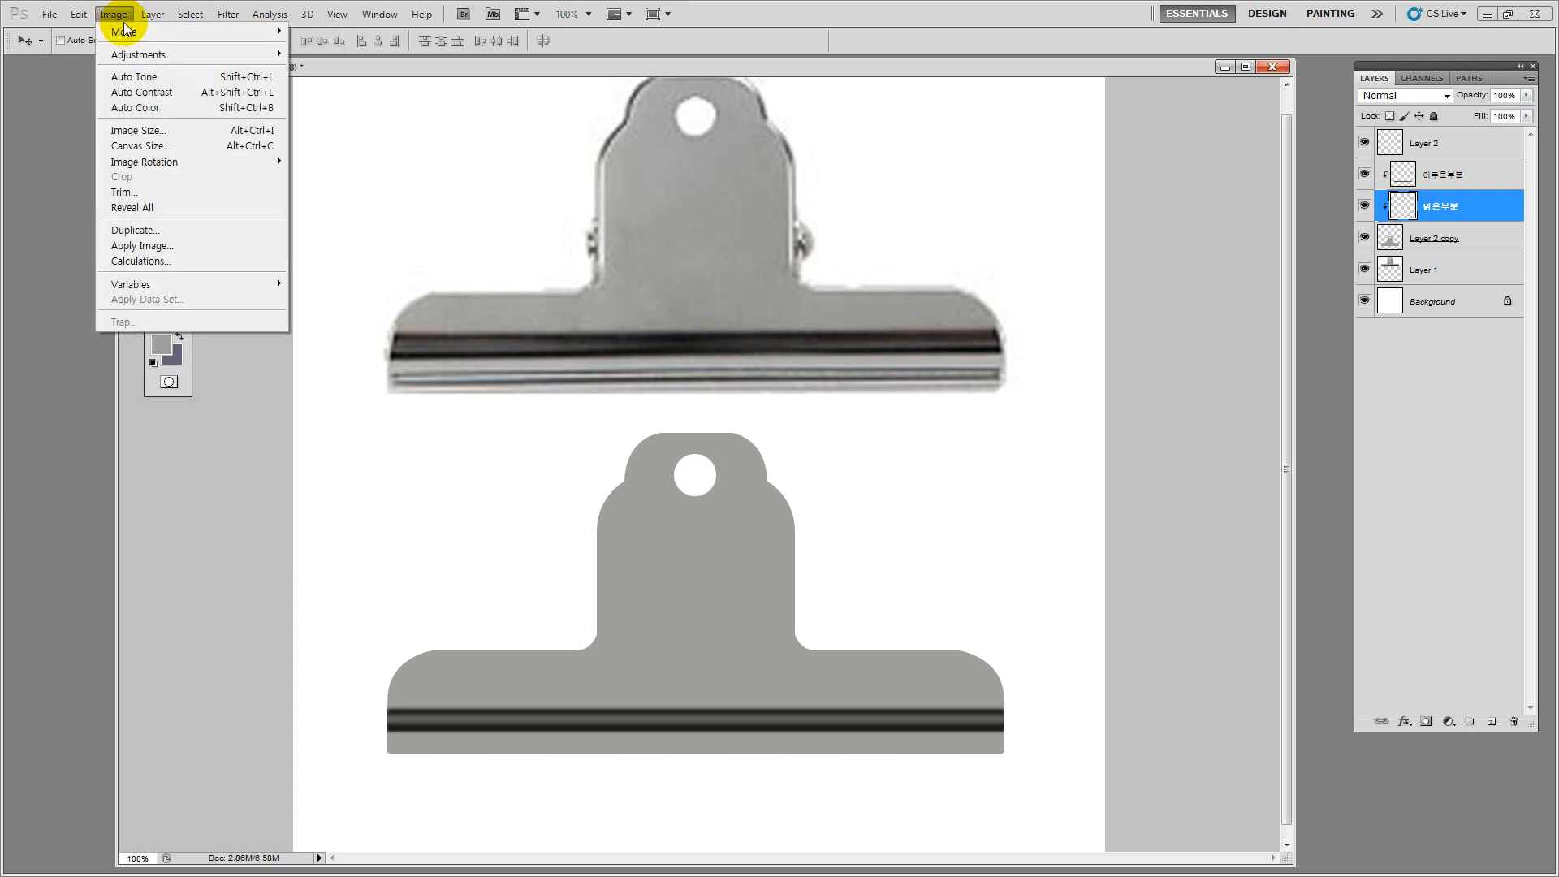
mouse_move(186, 56)
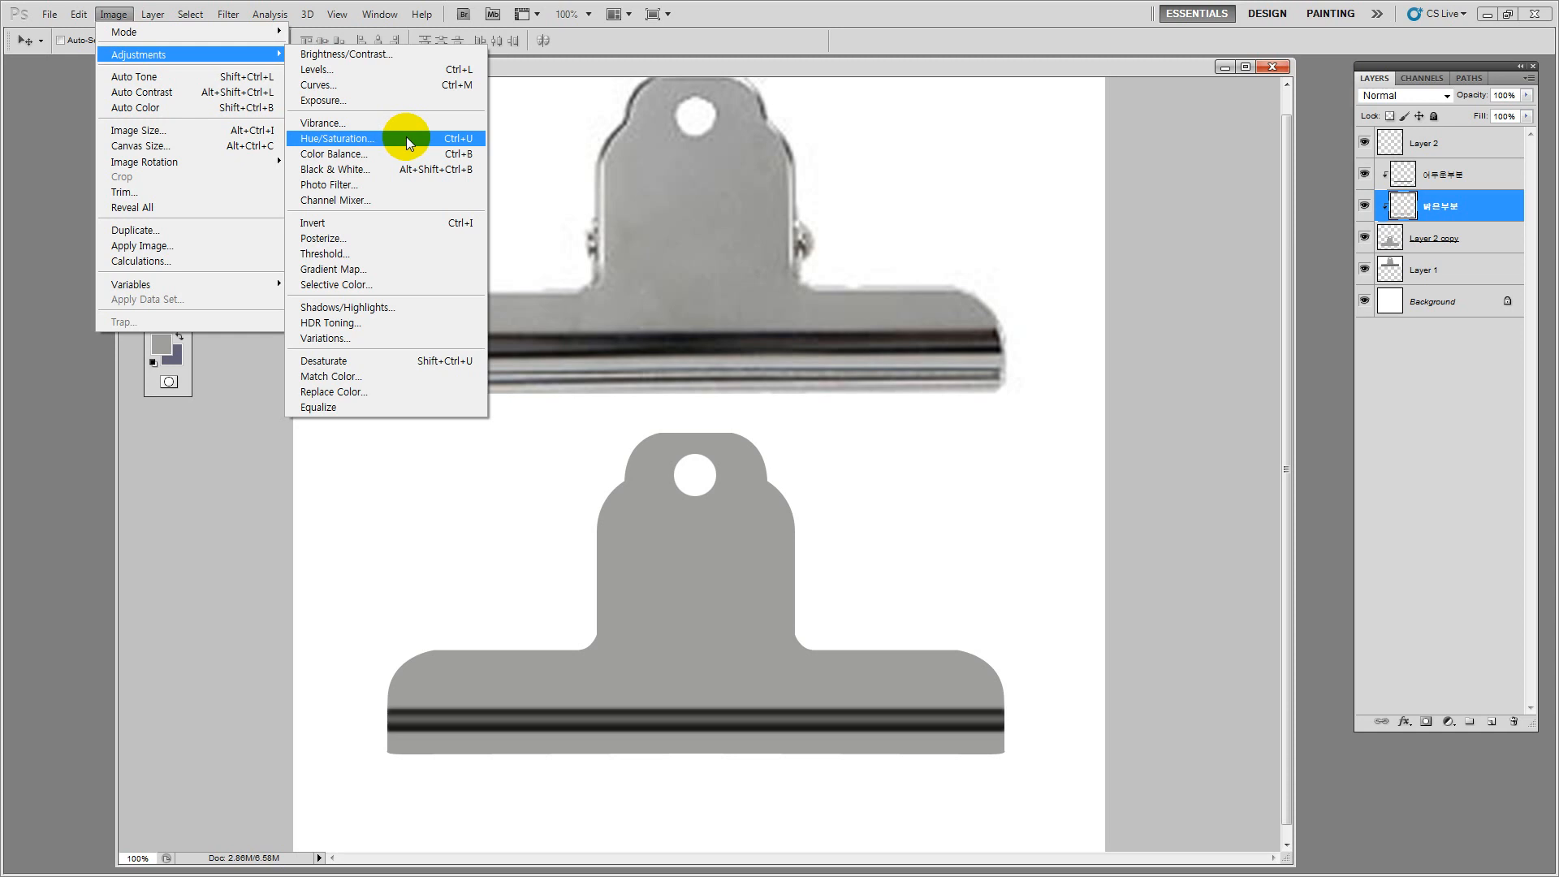
left_click(406, 138)
left_click_drag(944, 278, 968, 218)
left_click_drag(981, 416, 1016, 414)
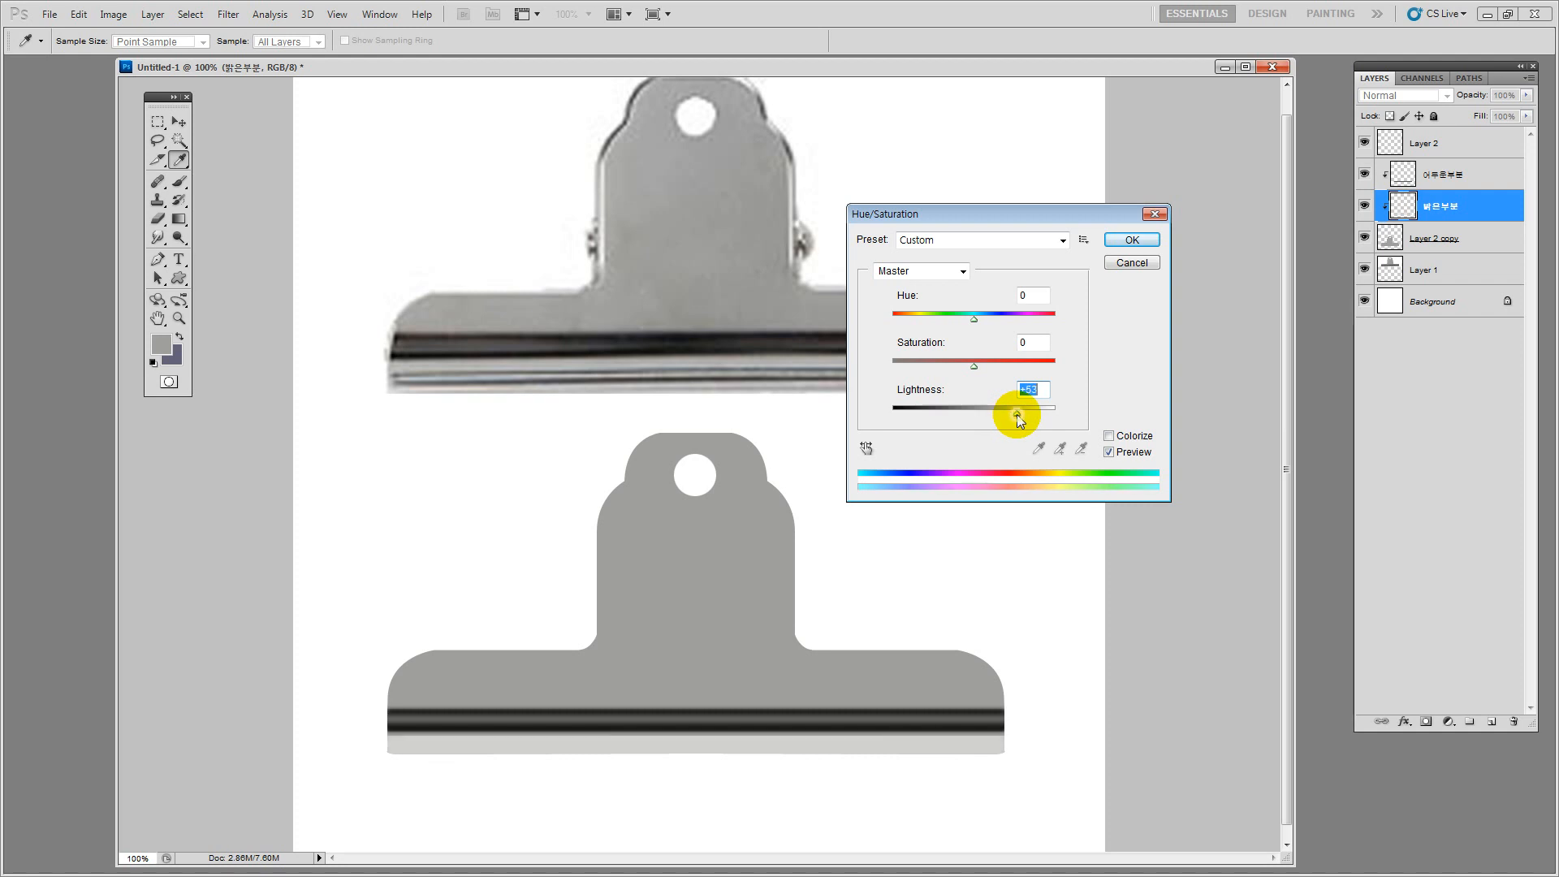
left_click(1131, 240)
key("v")
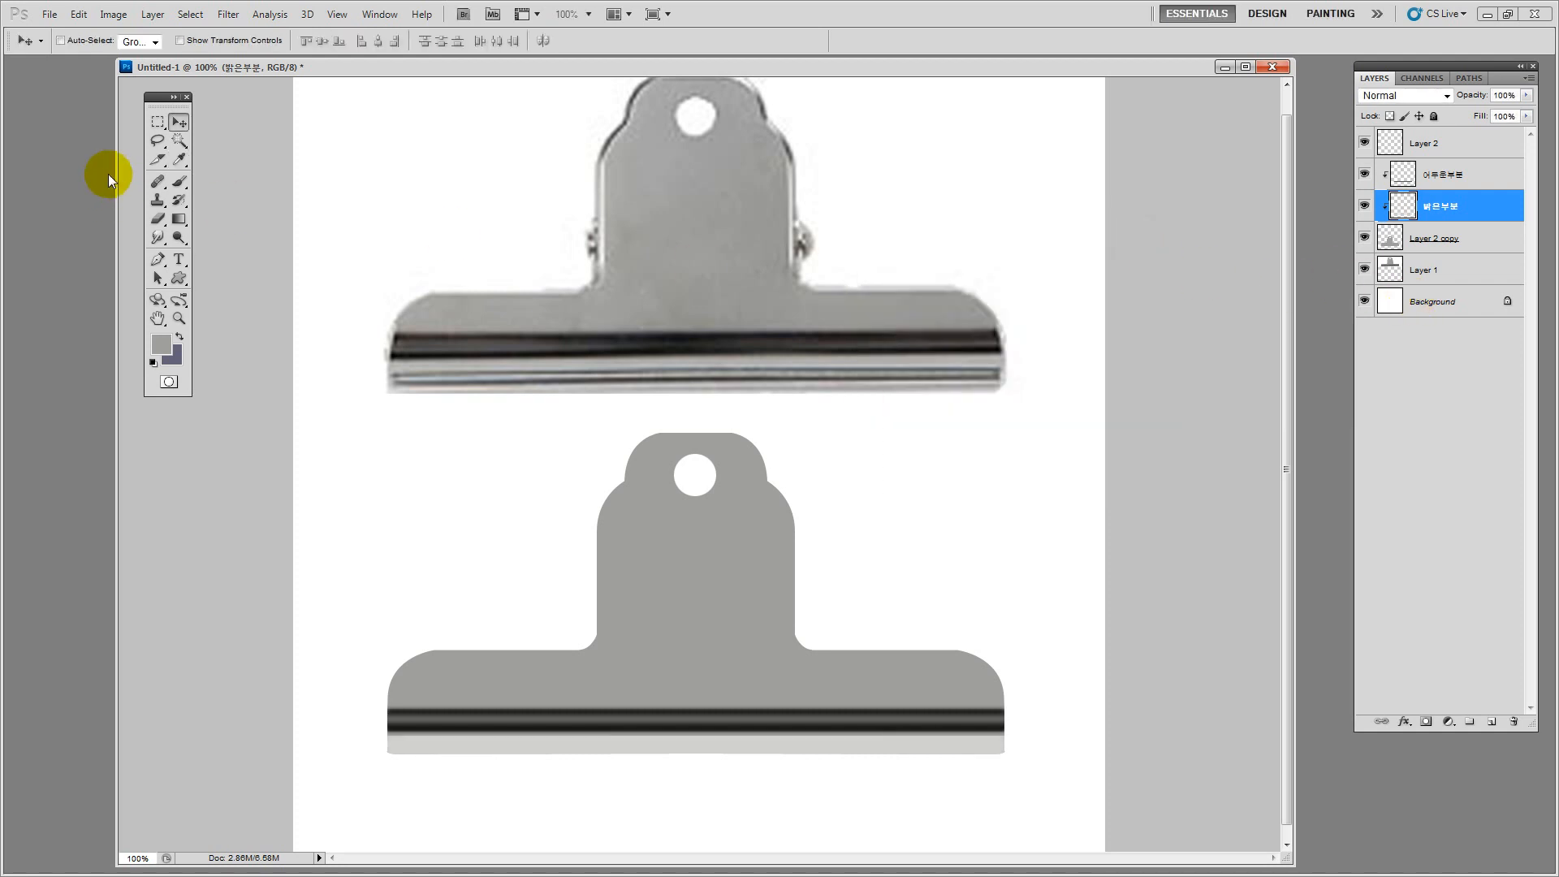
Select a thin horizontal strip across the middle of the light bottom band and feather the selection by 1 pixel
left_click(157, 122)
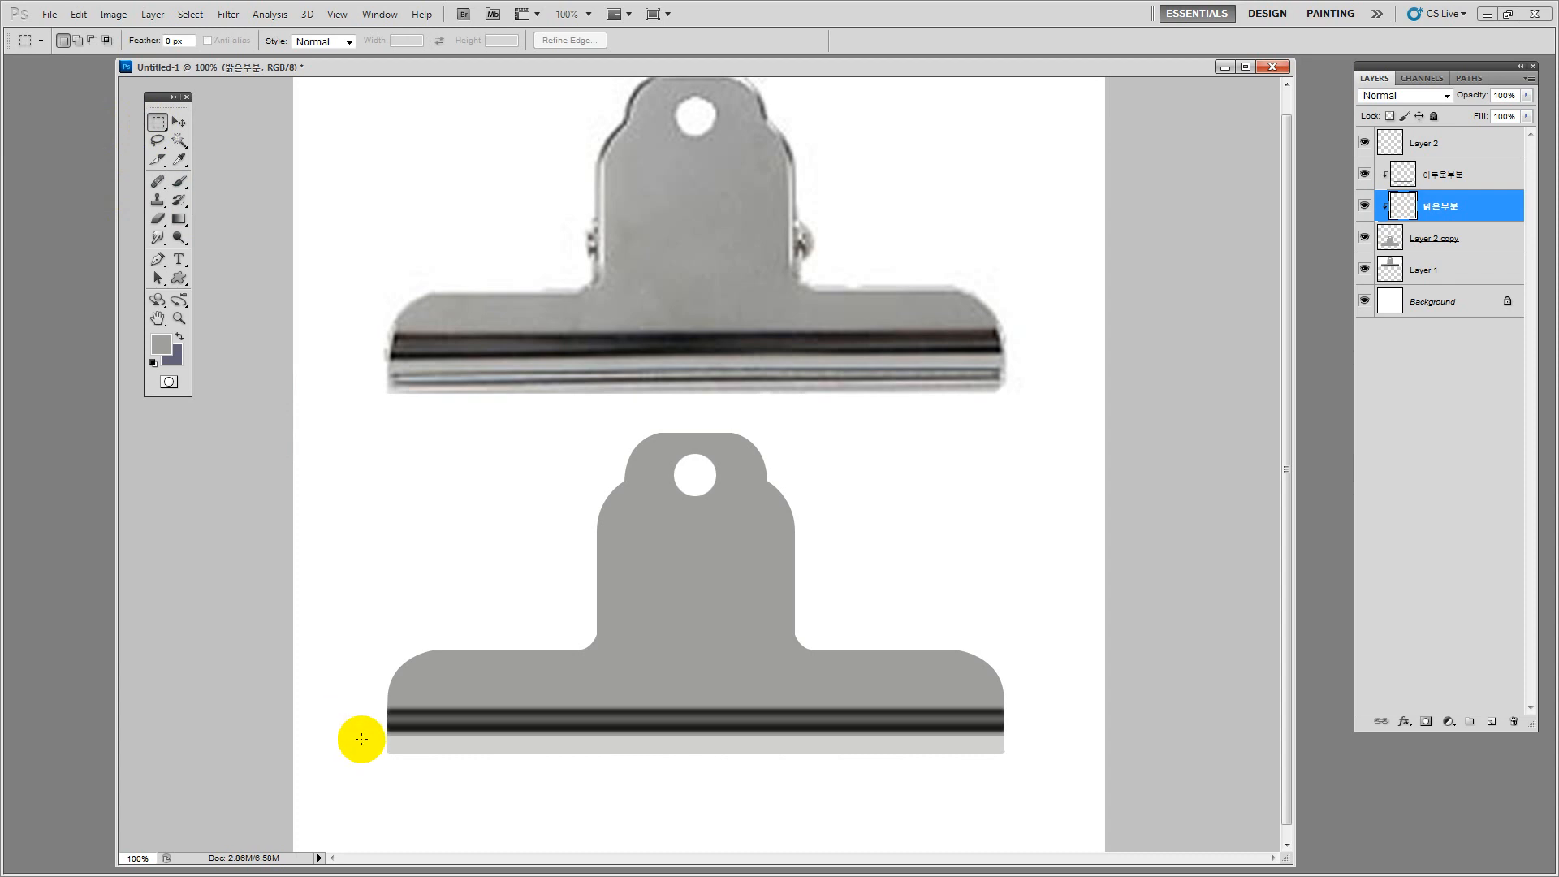
left_click_drag(365, 741, 737, 754)
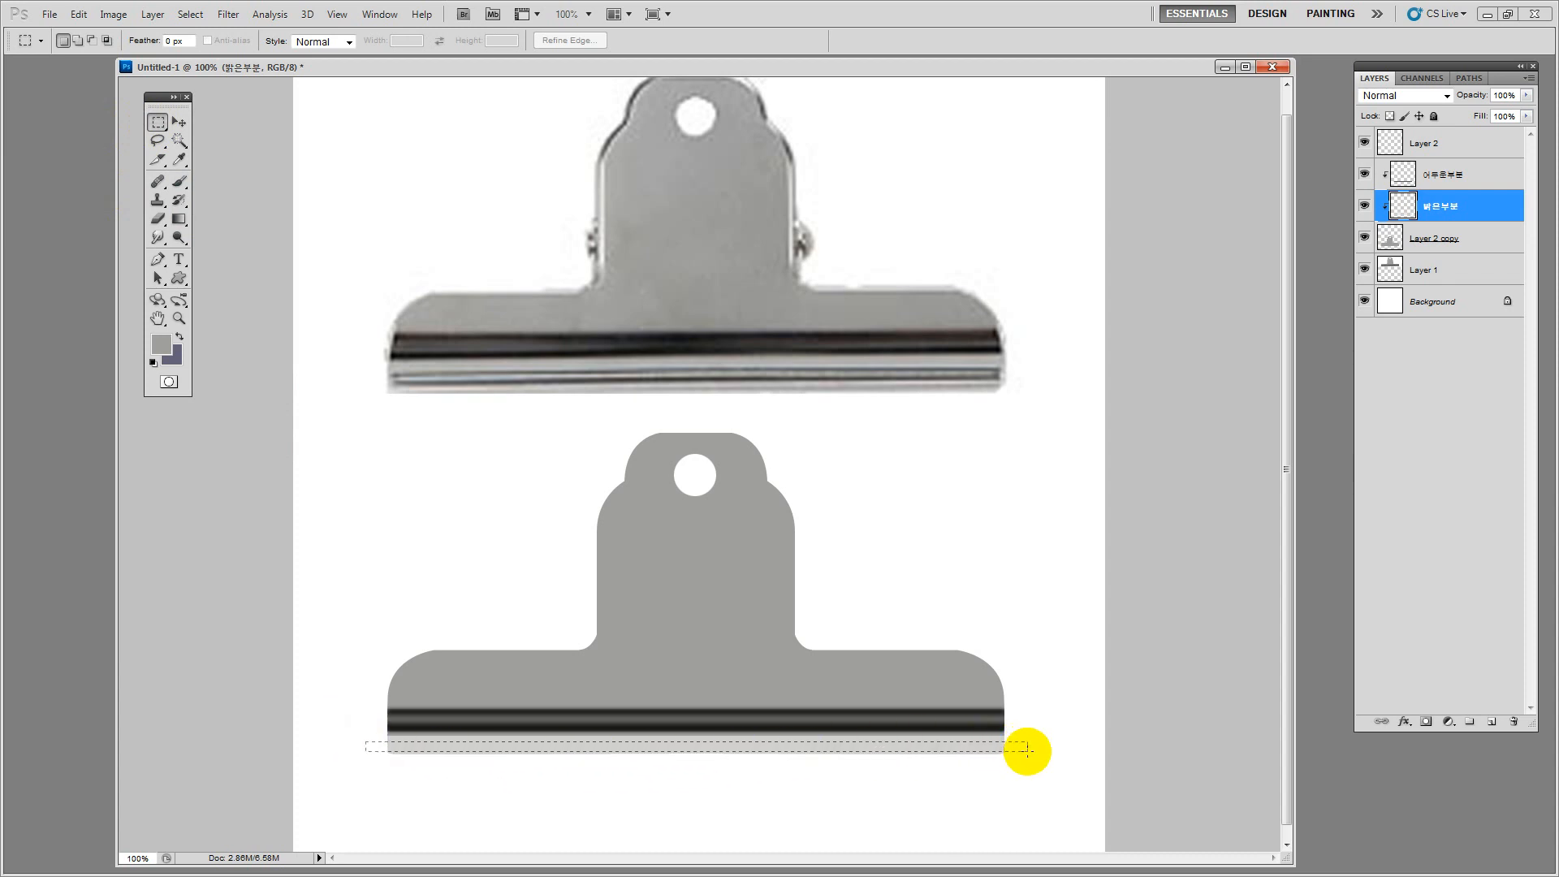
left_click_drag(1028, 748, 1027, 747)
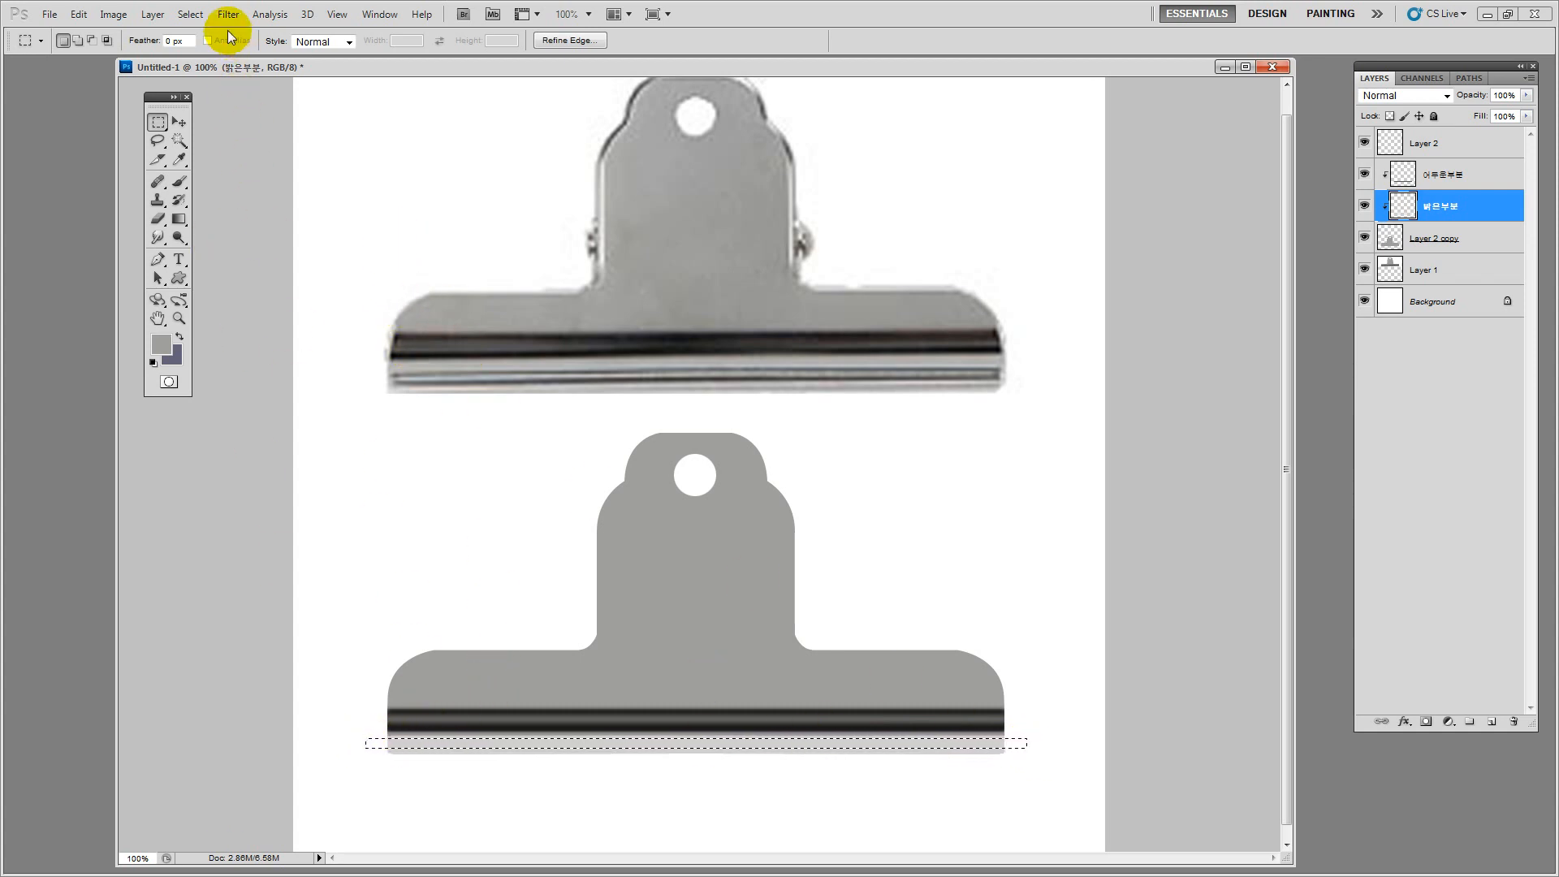
left_click(192, 15)
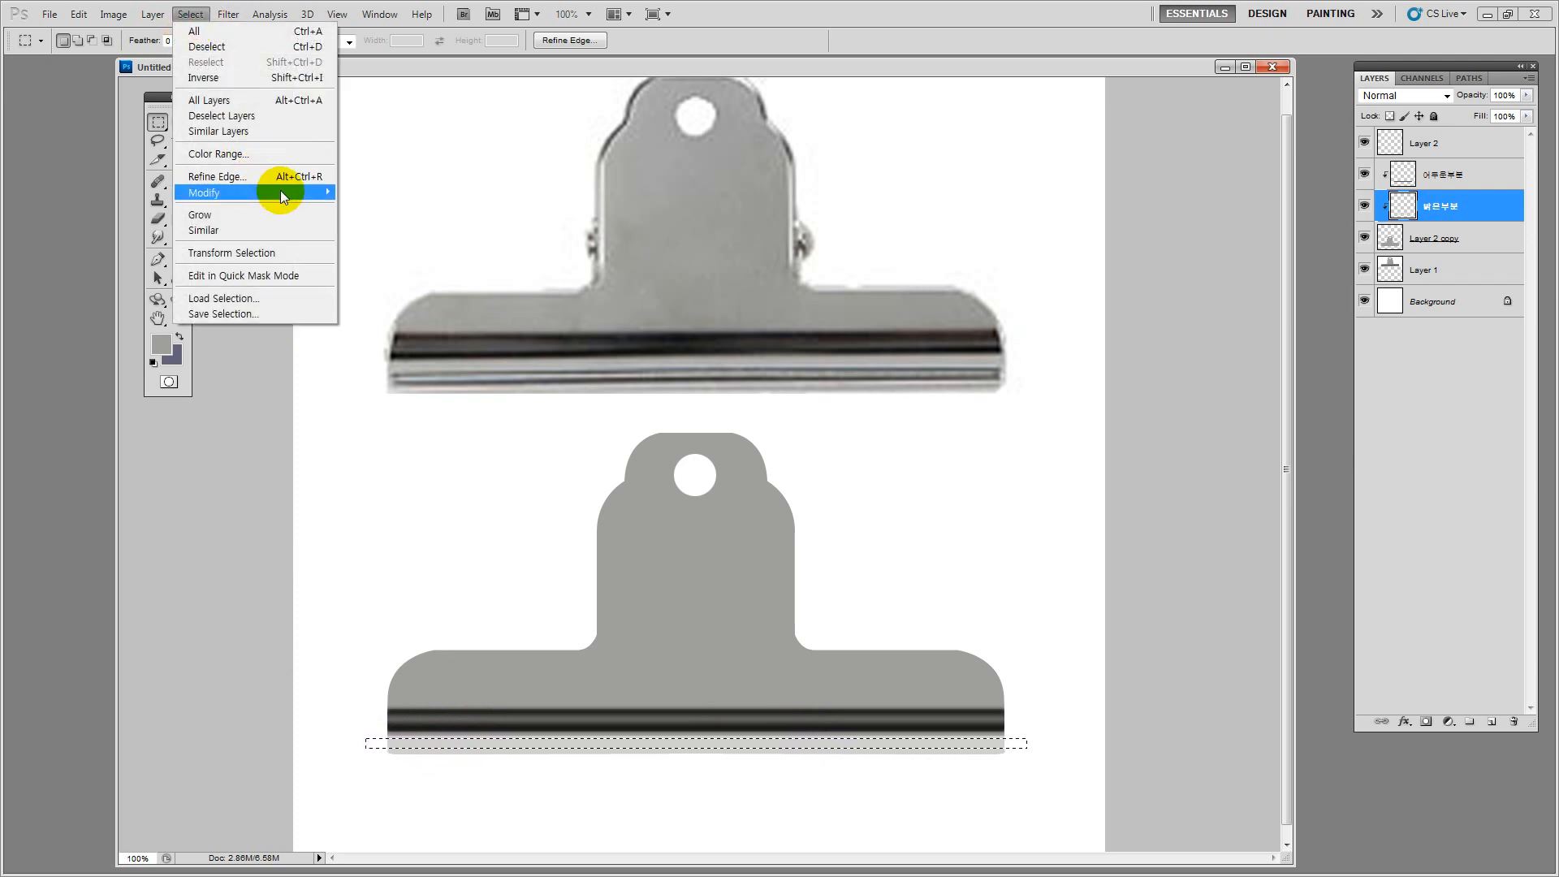
mouse_move(292, 192)
left_click(397, 253)
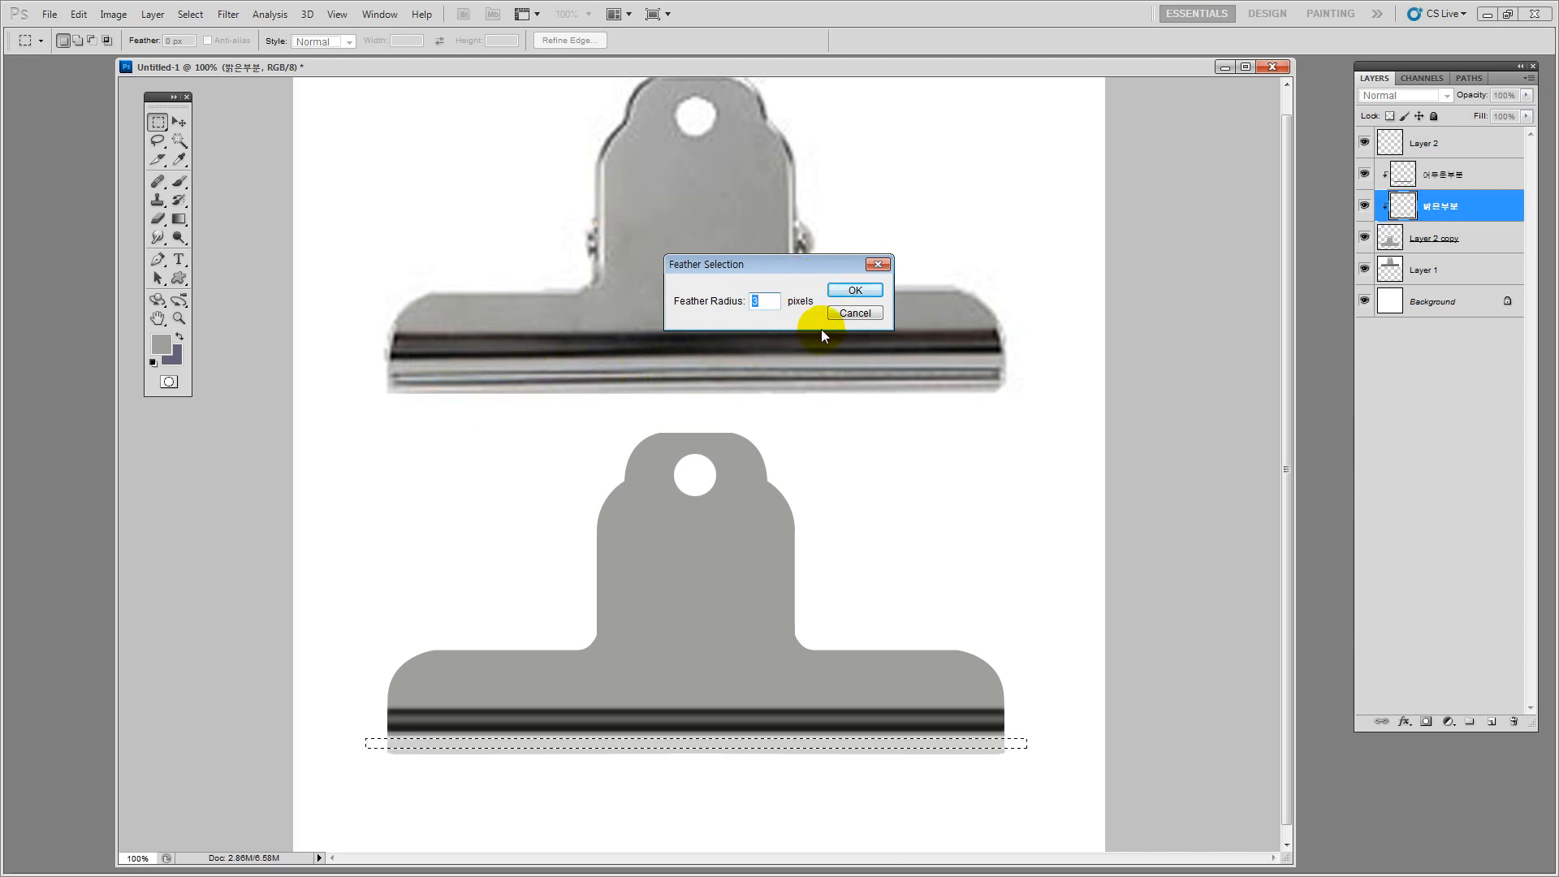
left_click(852, 294)
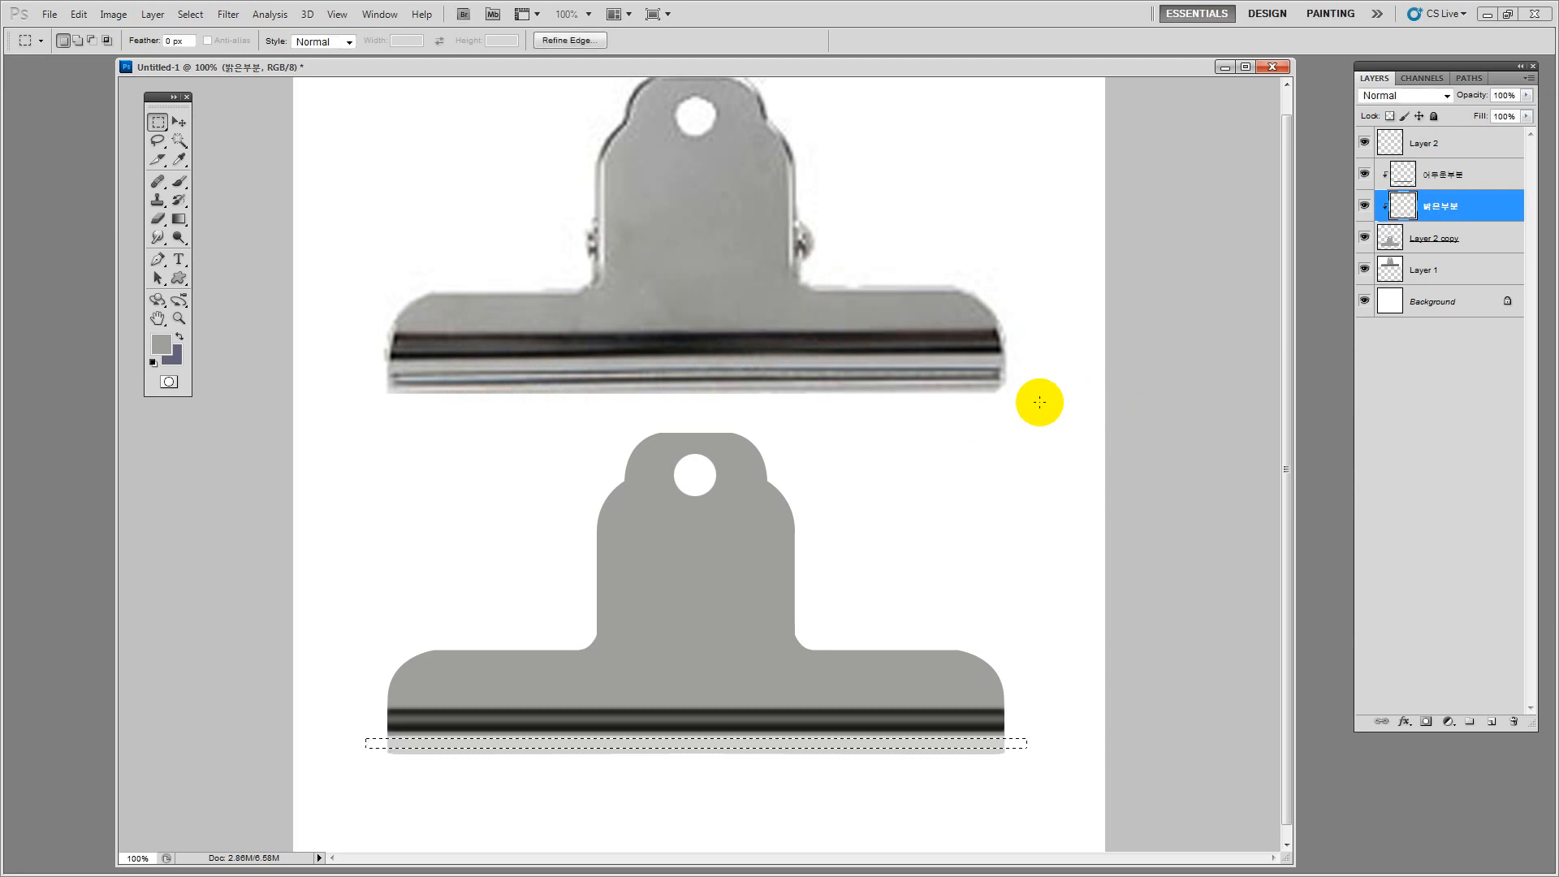
Copy the feathered strip from the 밝은부분 layer to a new layer and clip it to the grey shape
key("ctrl+shift+alt+n")
key("ctrl+d")
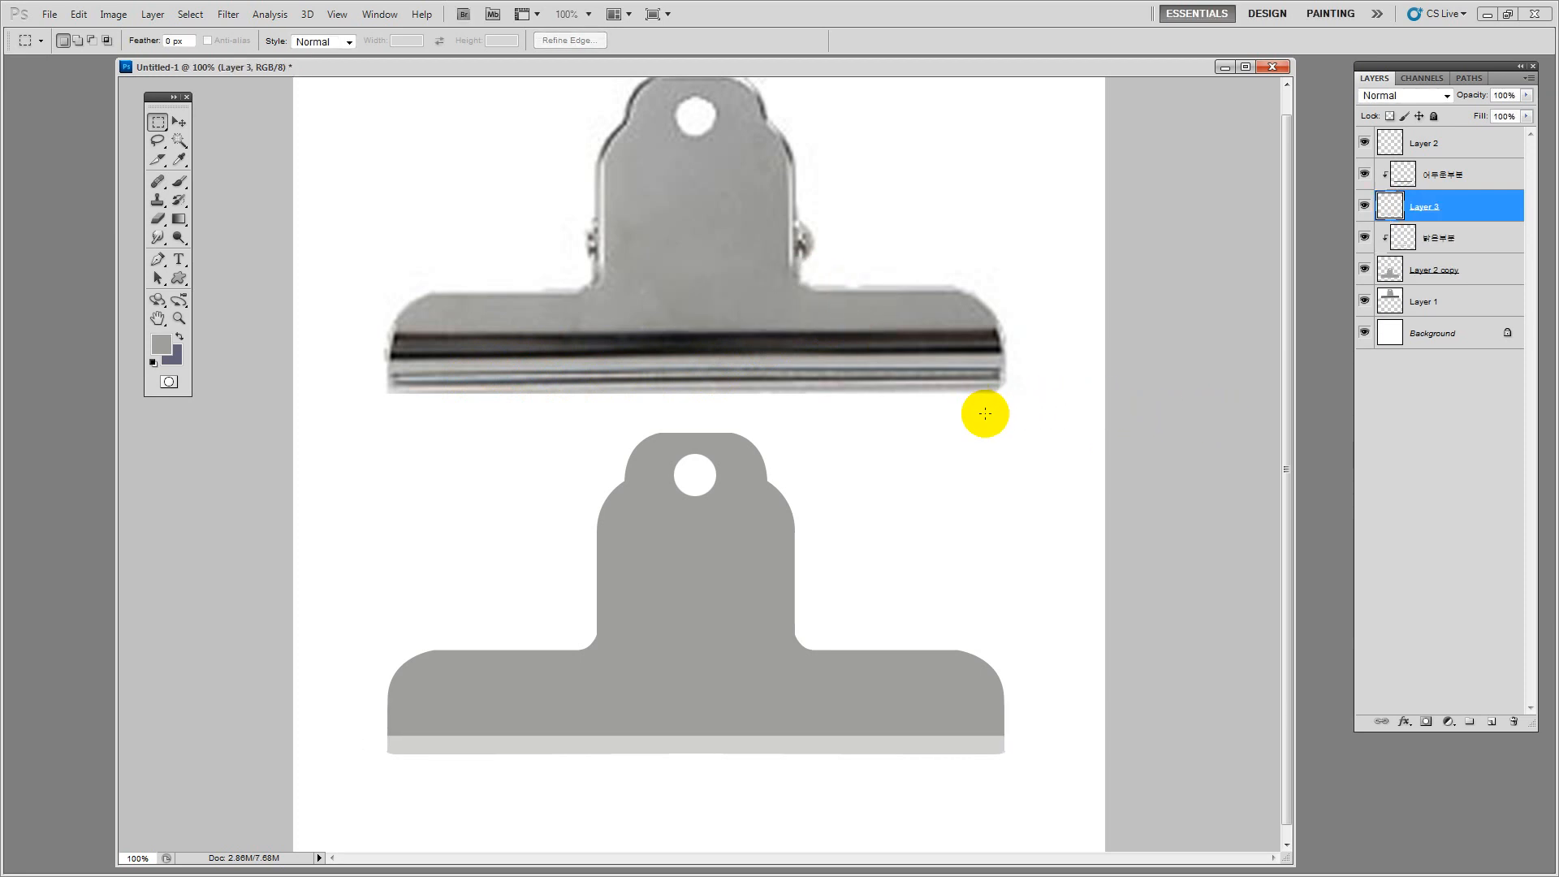
left_click(1442, 220, "alt")
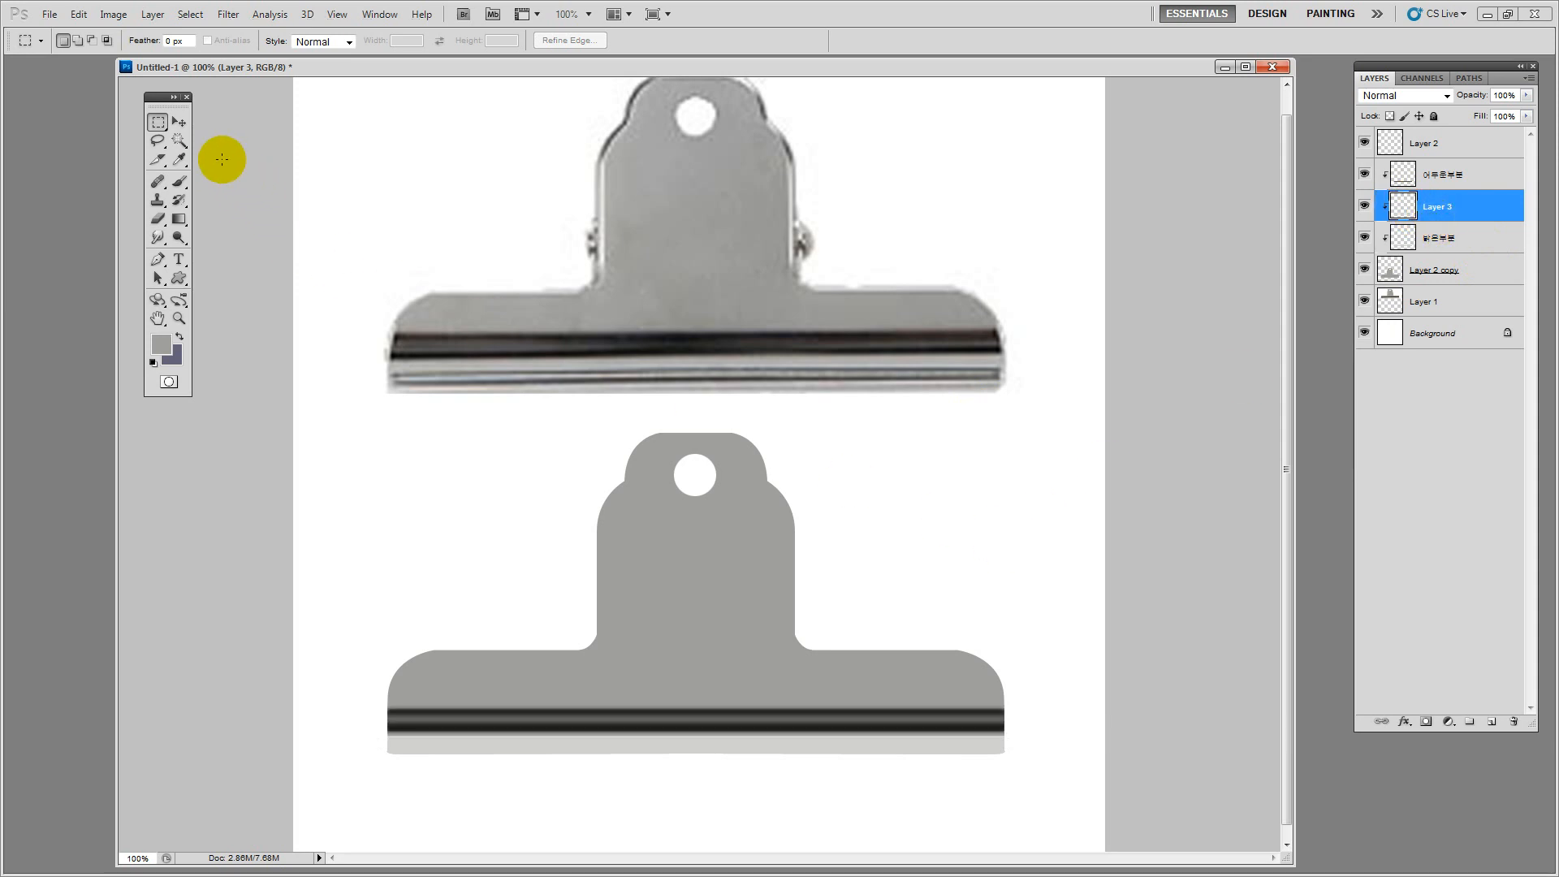
Darken the copied strip on Layer 3 with Hue/Saturation, setting Lightness to about -40
left_click(189, 123)
key("ctrl+u")
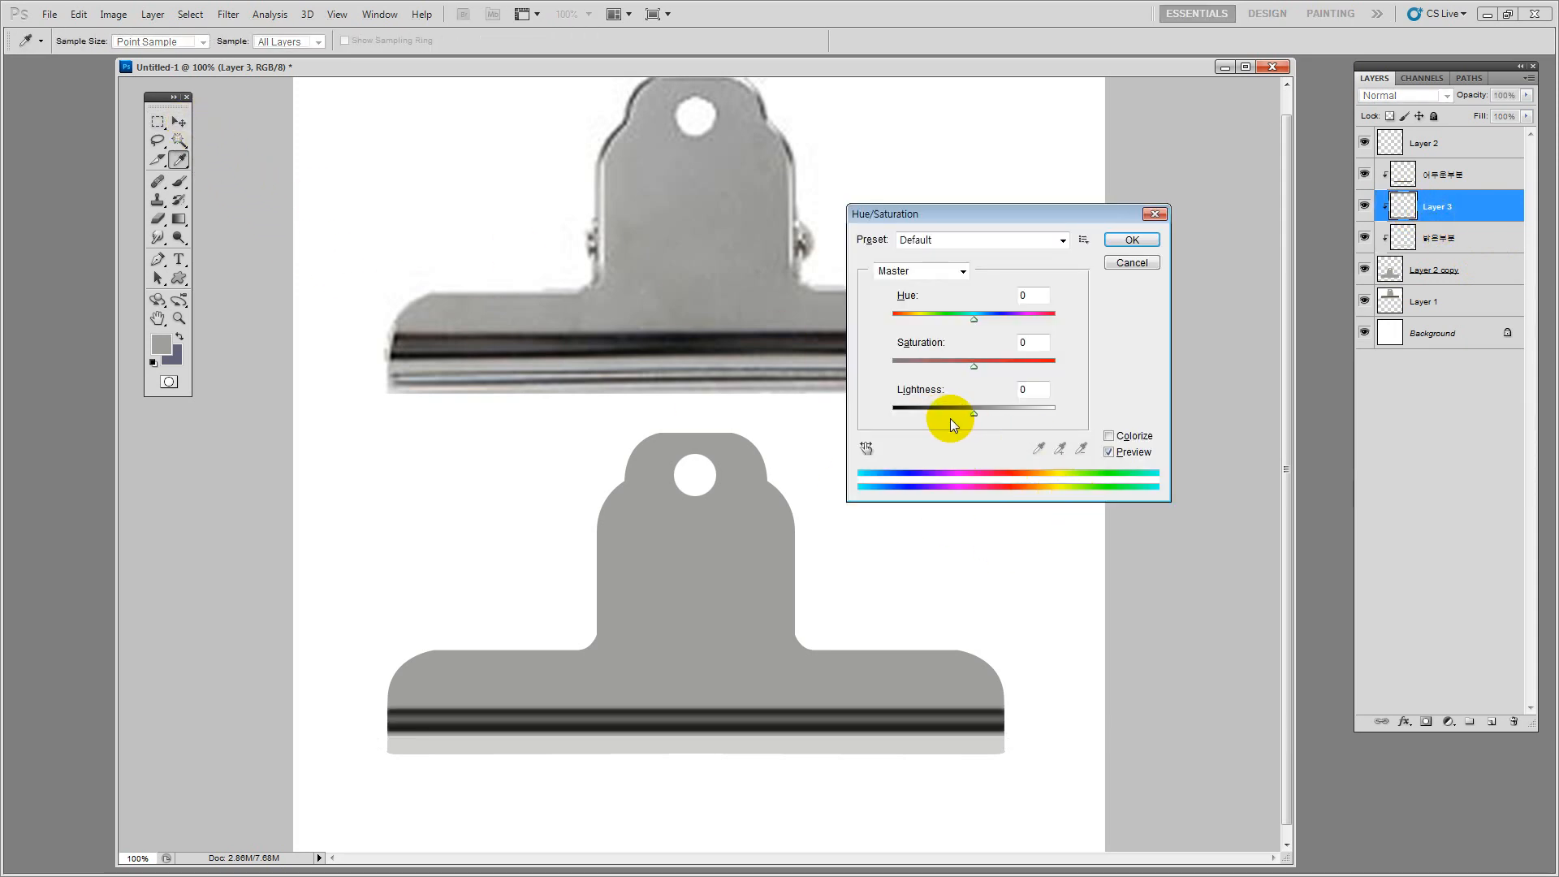
mouse_move(950, 417)
left_mouse_down()
mouse_move(929, 417)
mouse_move(942, 421)
left_mouse_up()
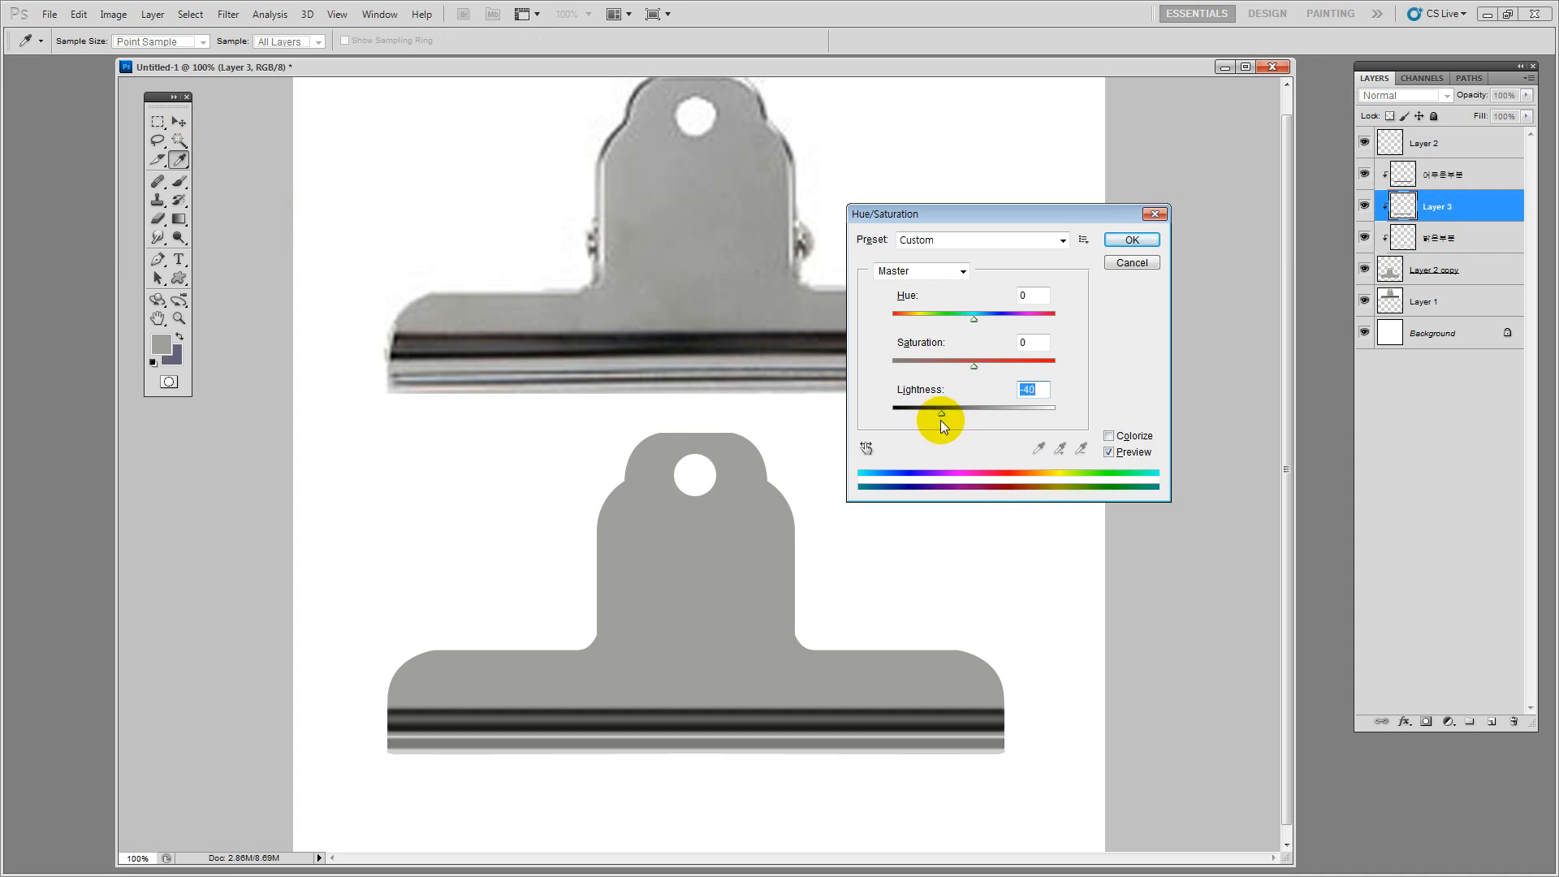
left_click(1133, 240)
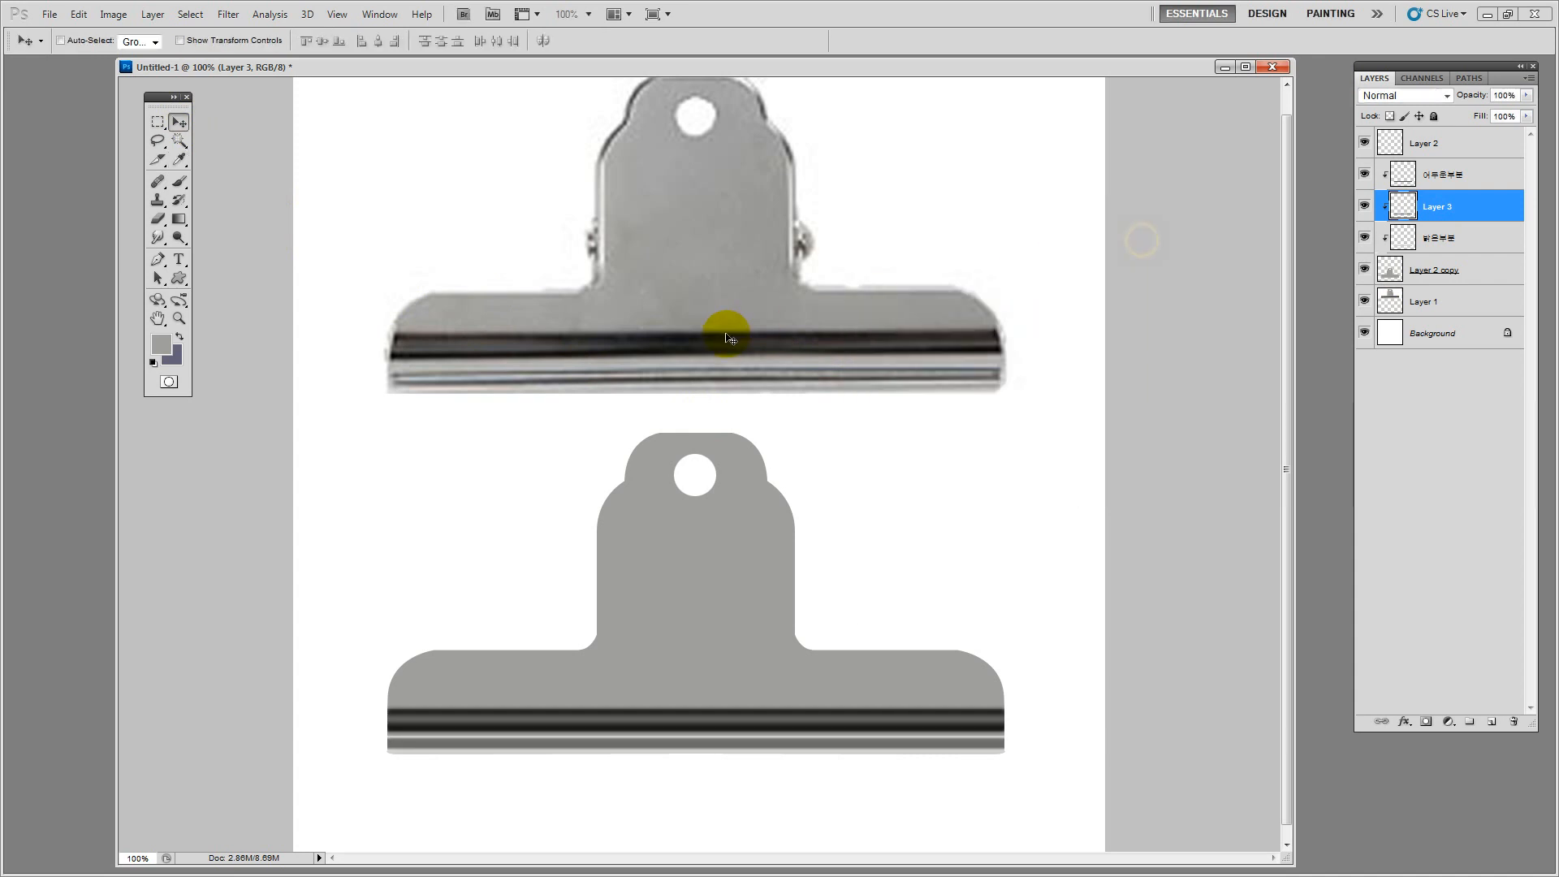
Select a narrow strip through the middle of Layer 3's dark line, feather it by 1 pixel, and compare with Layer 3 hidden and shown
left_click(158, 122)
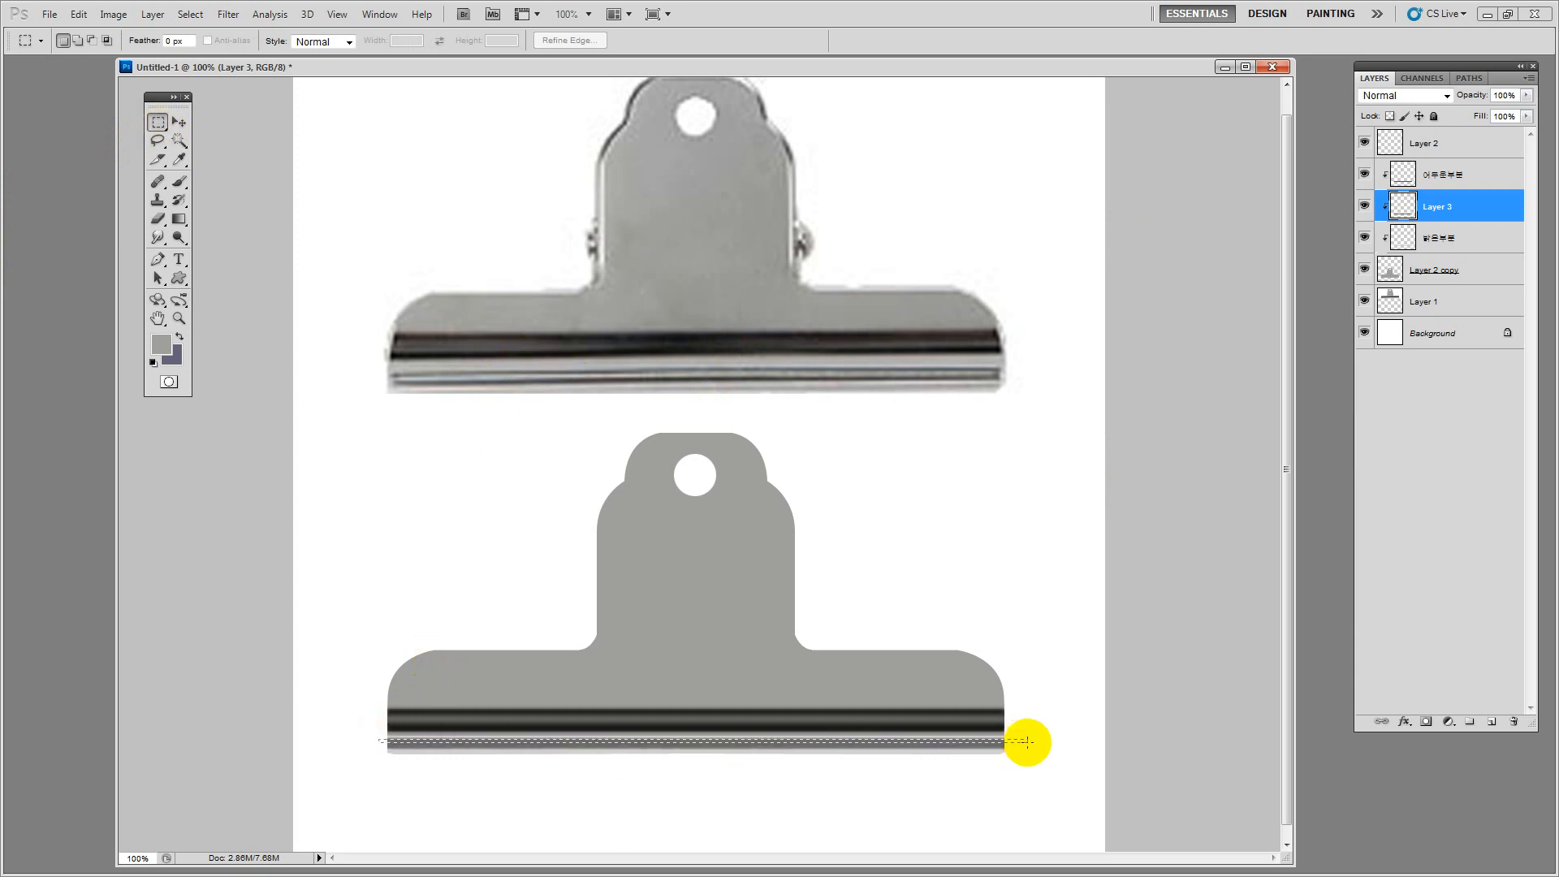
left_click_drag(1029, 745, 1030, 748)
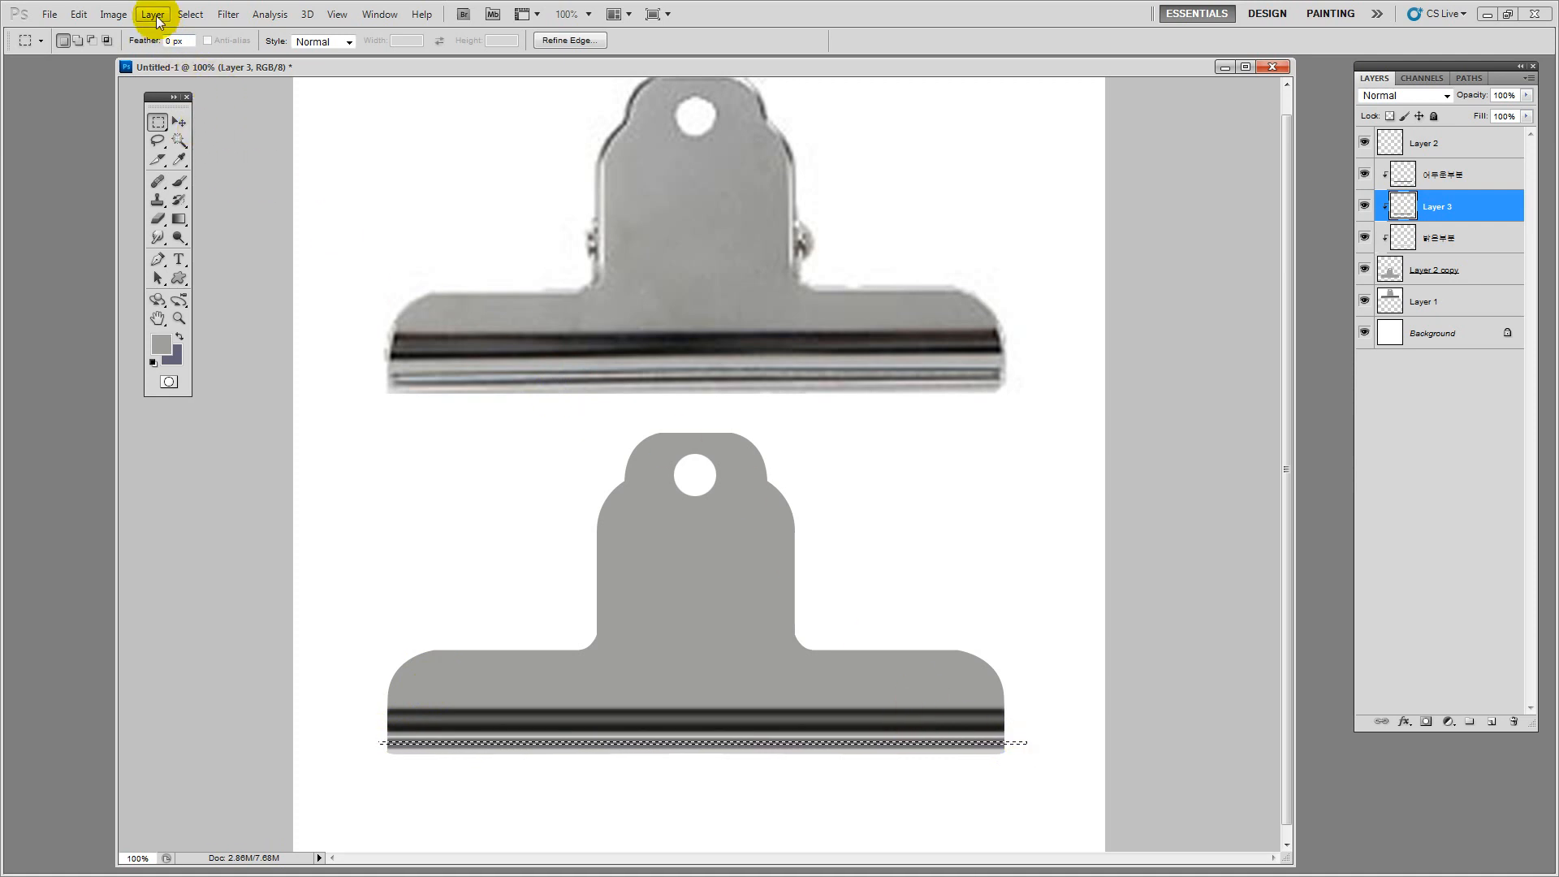
left_click(199, 15)
mouse_move(235, 192)
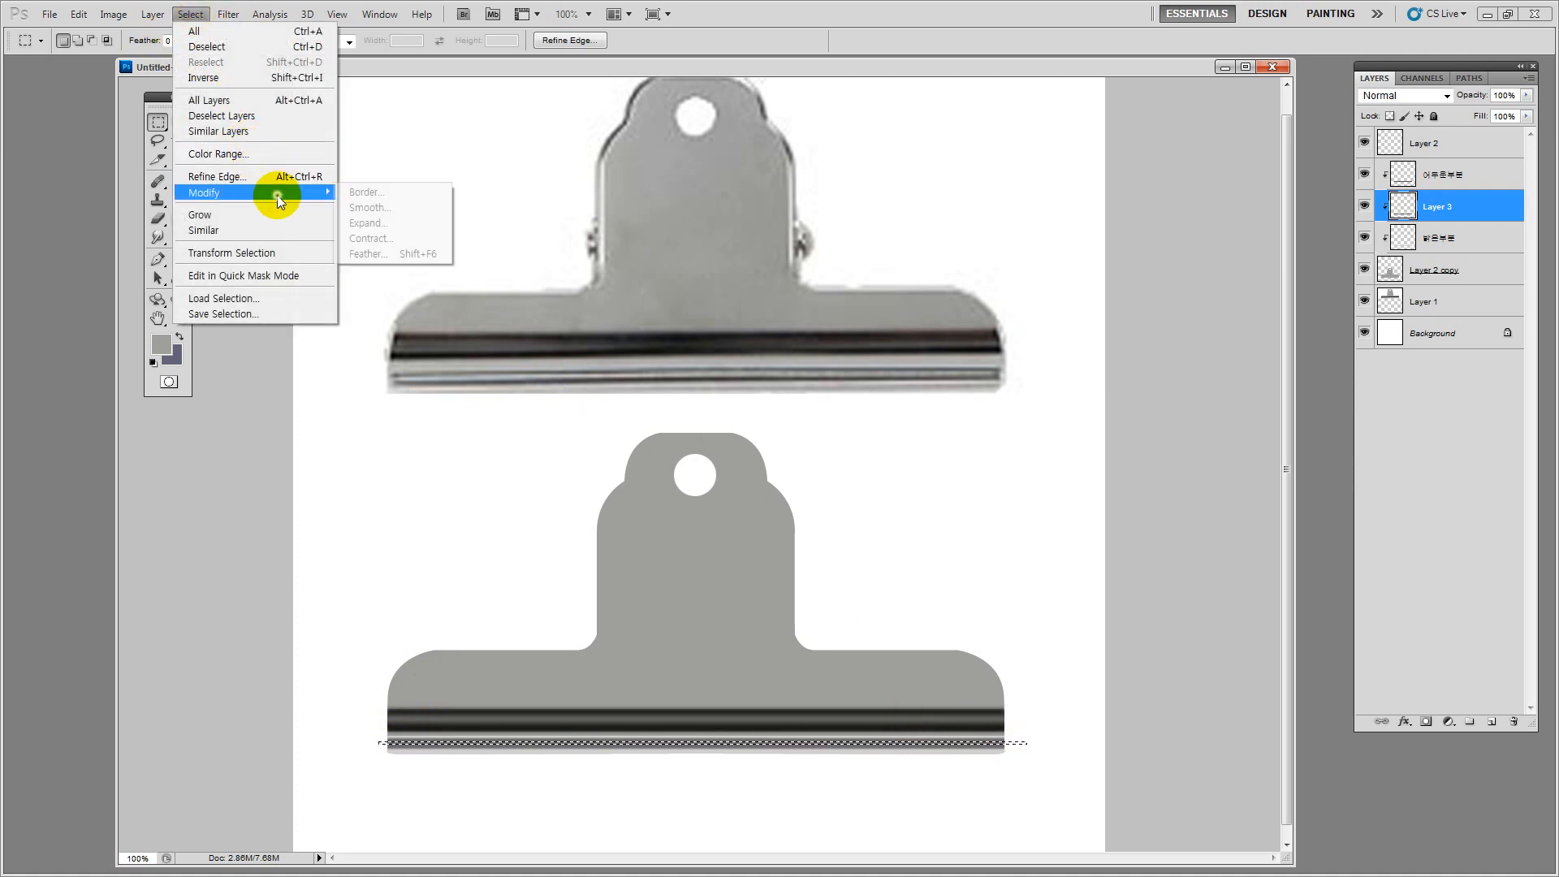
left_click(380, 253)
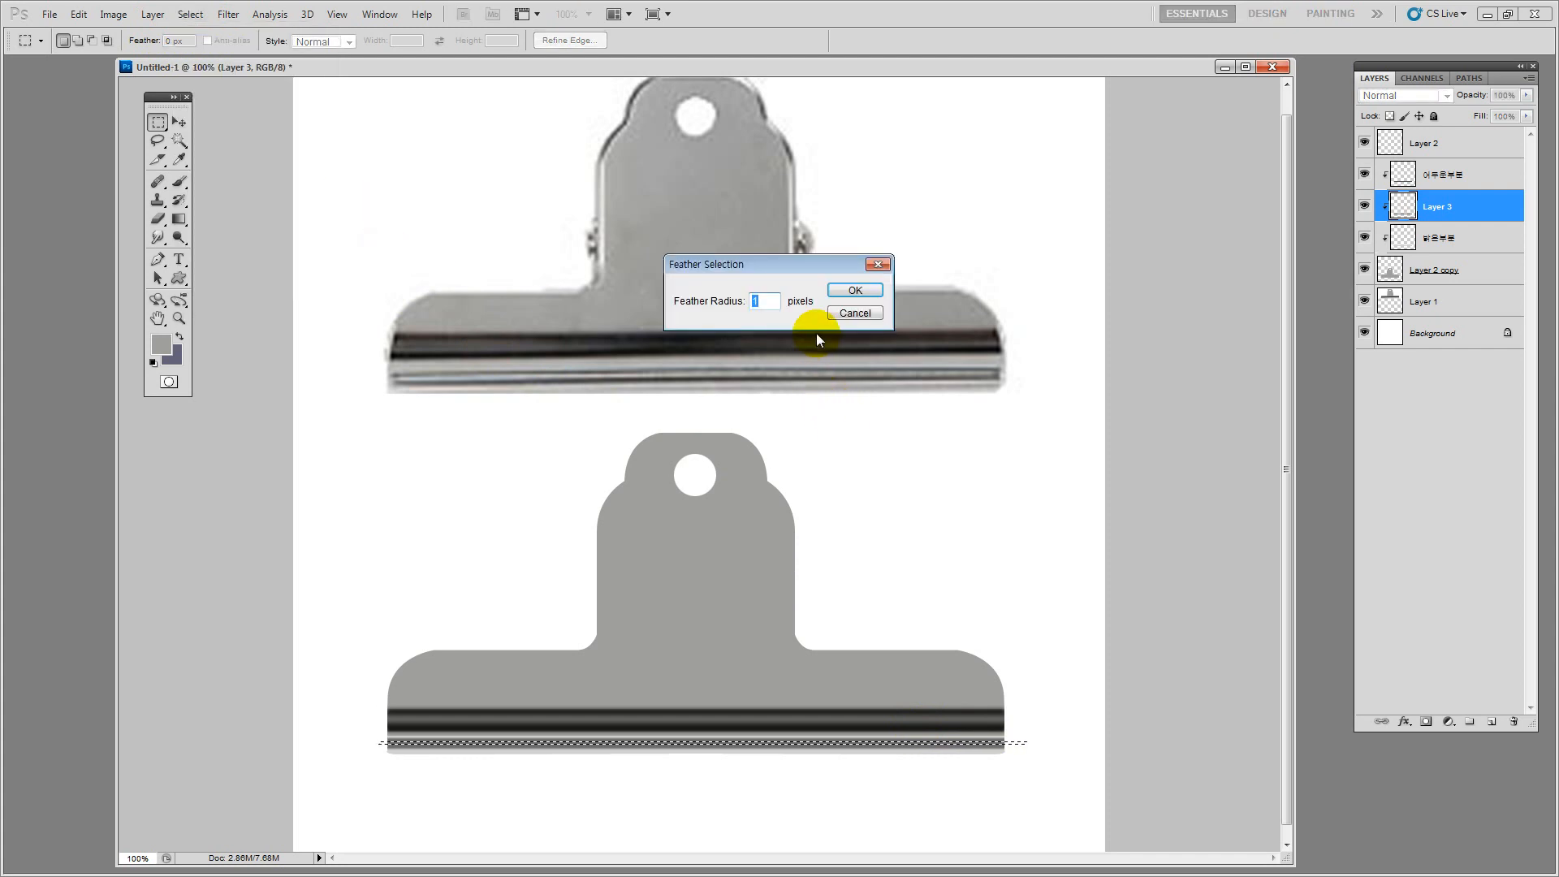
left_click(851, 291)
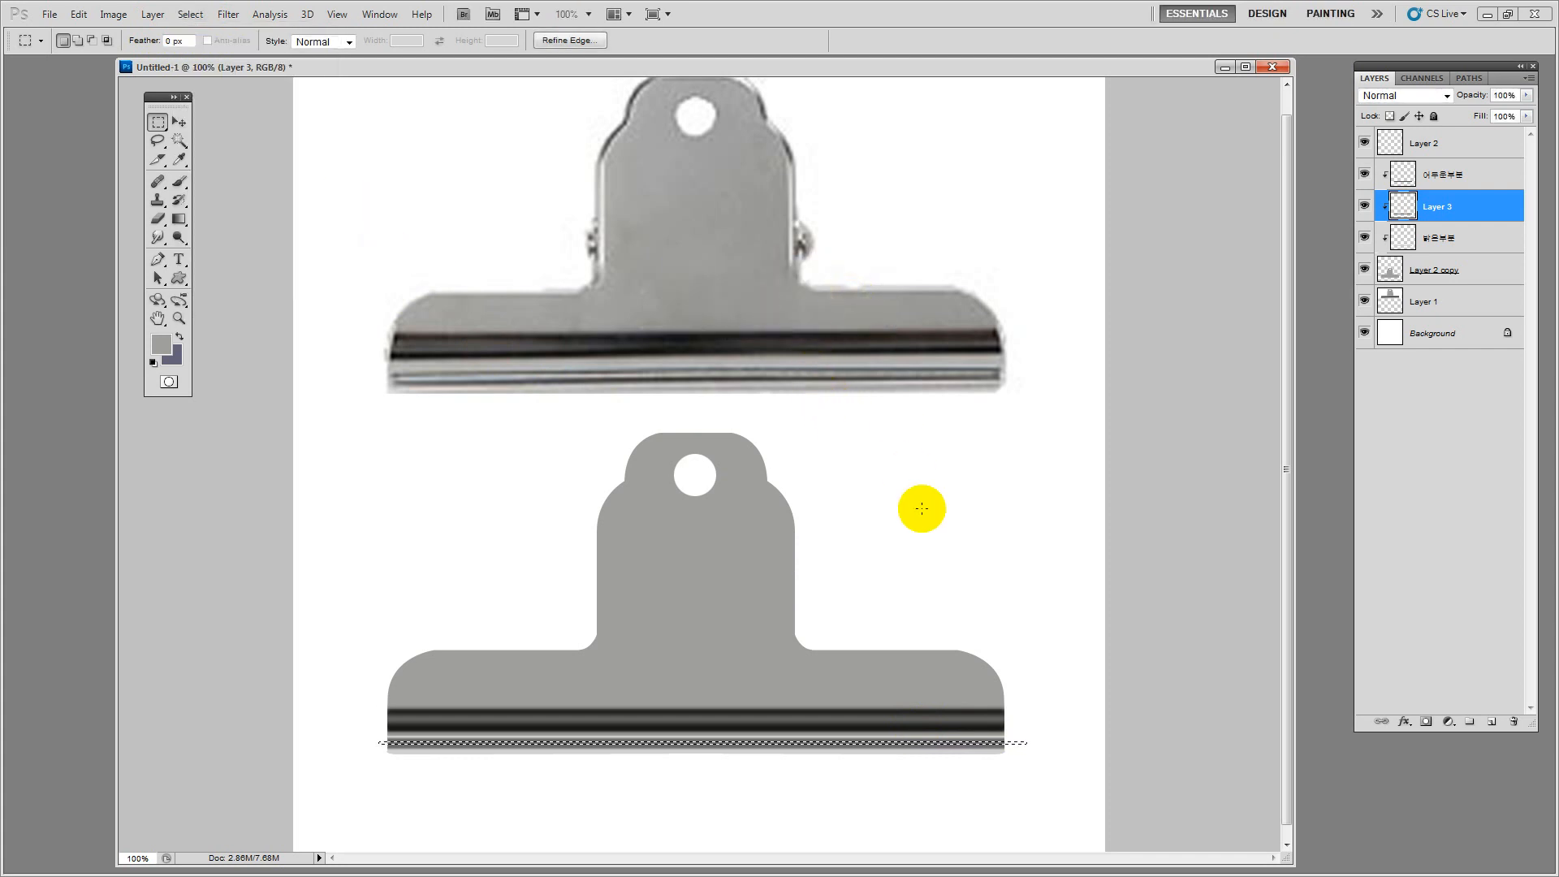
left_click(1365, 207)
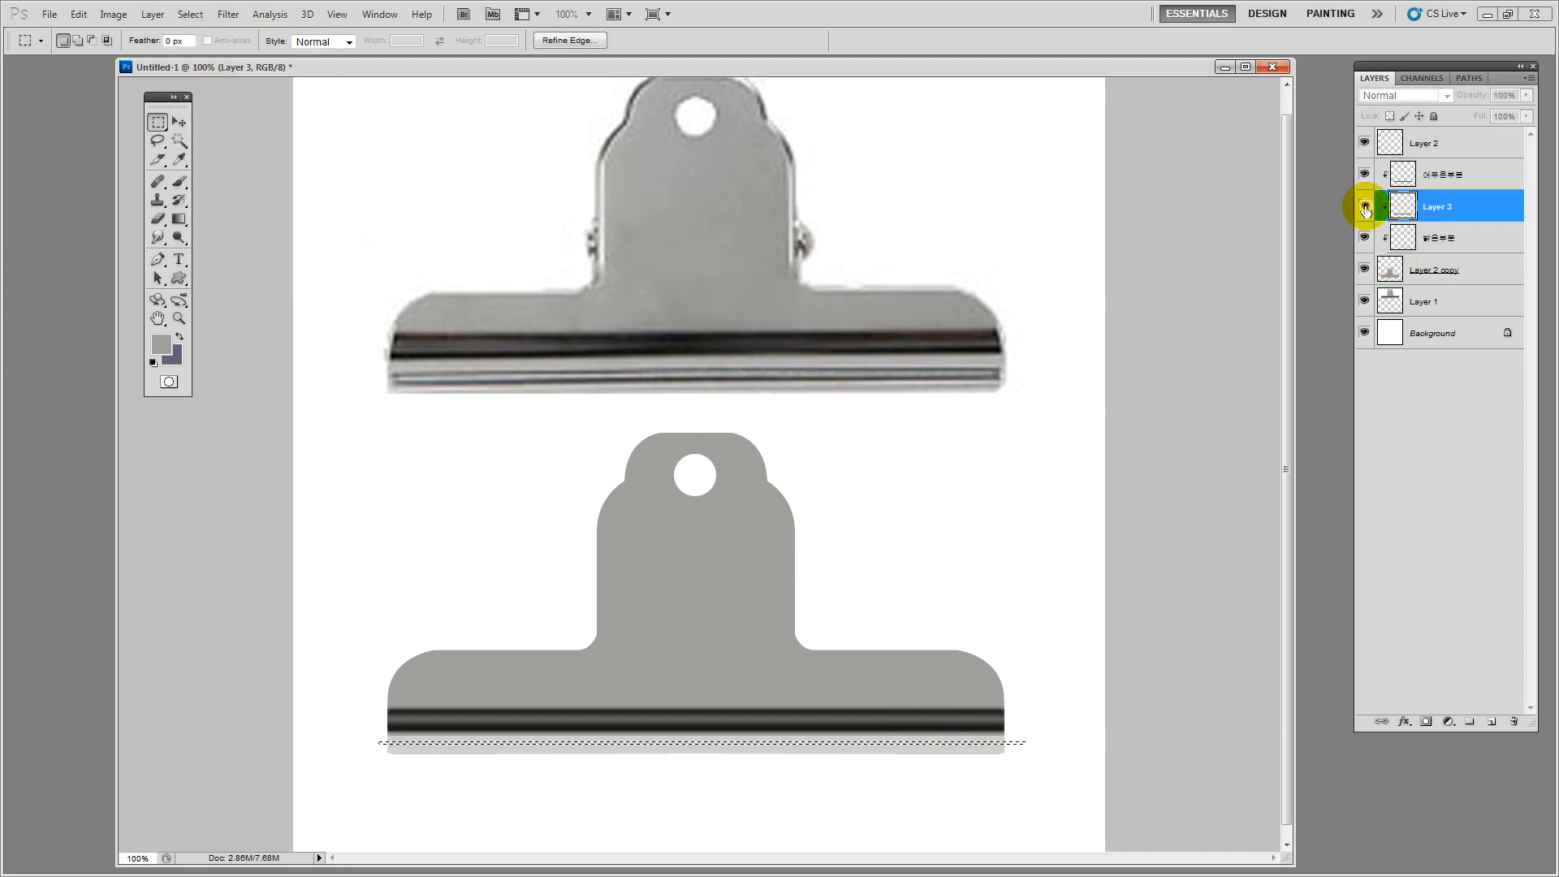
left_click(1365, 209)
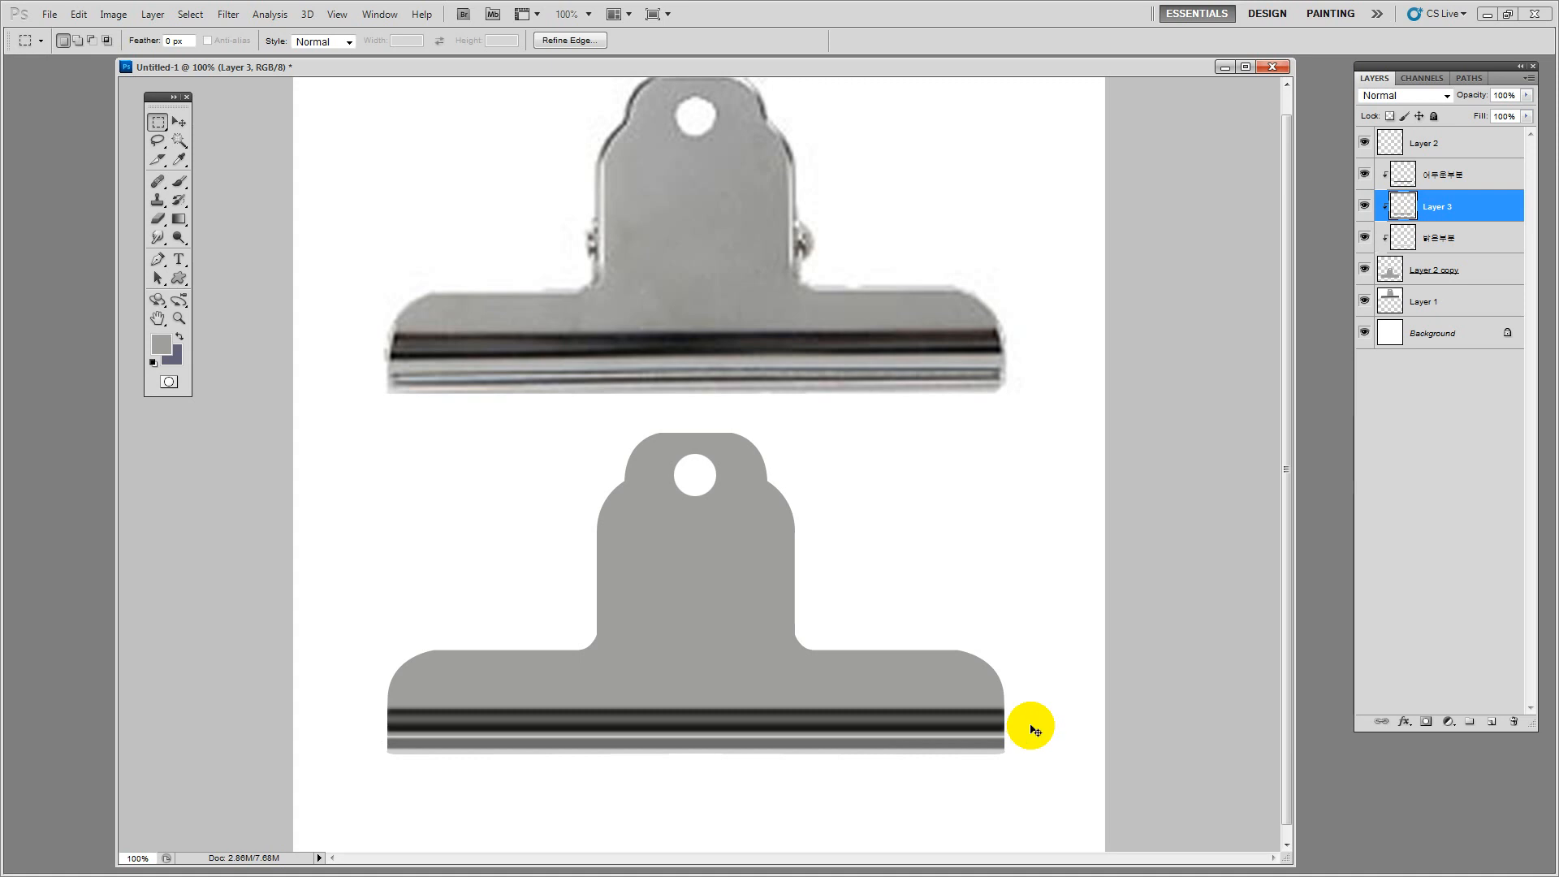
Lighten the feathered centre strip of Layer 3 with Hue/Saturation at Lightness about +72, and compare with the layer hidden and shown
key("i")
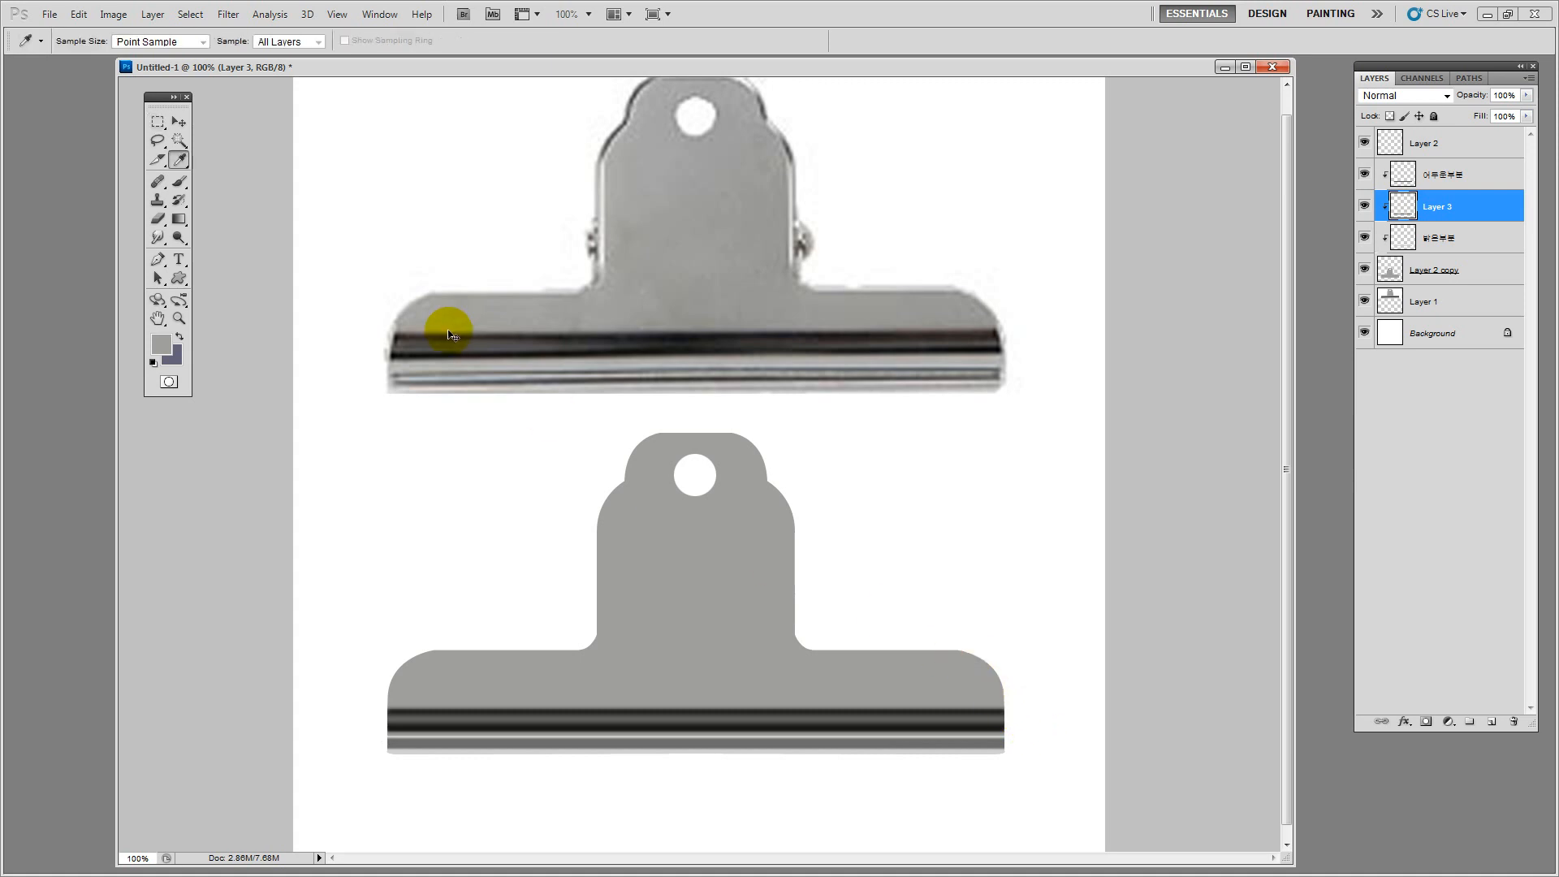
key("ctrl+u")
left_click_drag(942, 218, 925, 187)
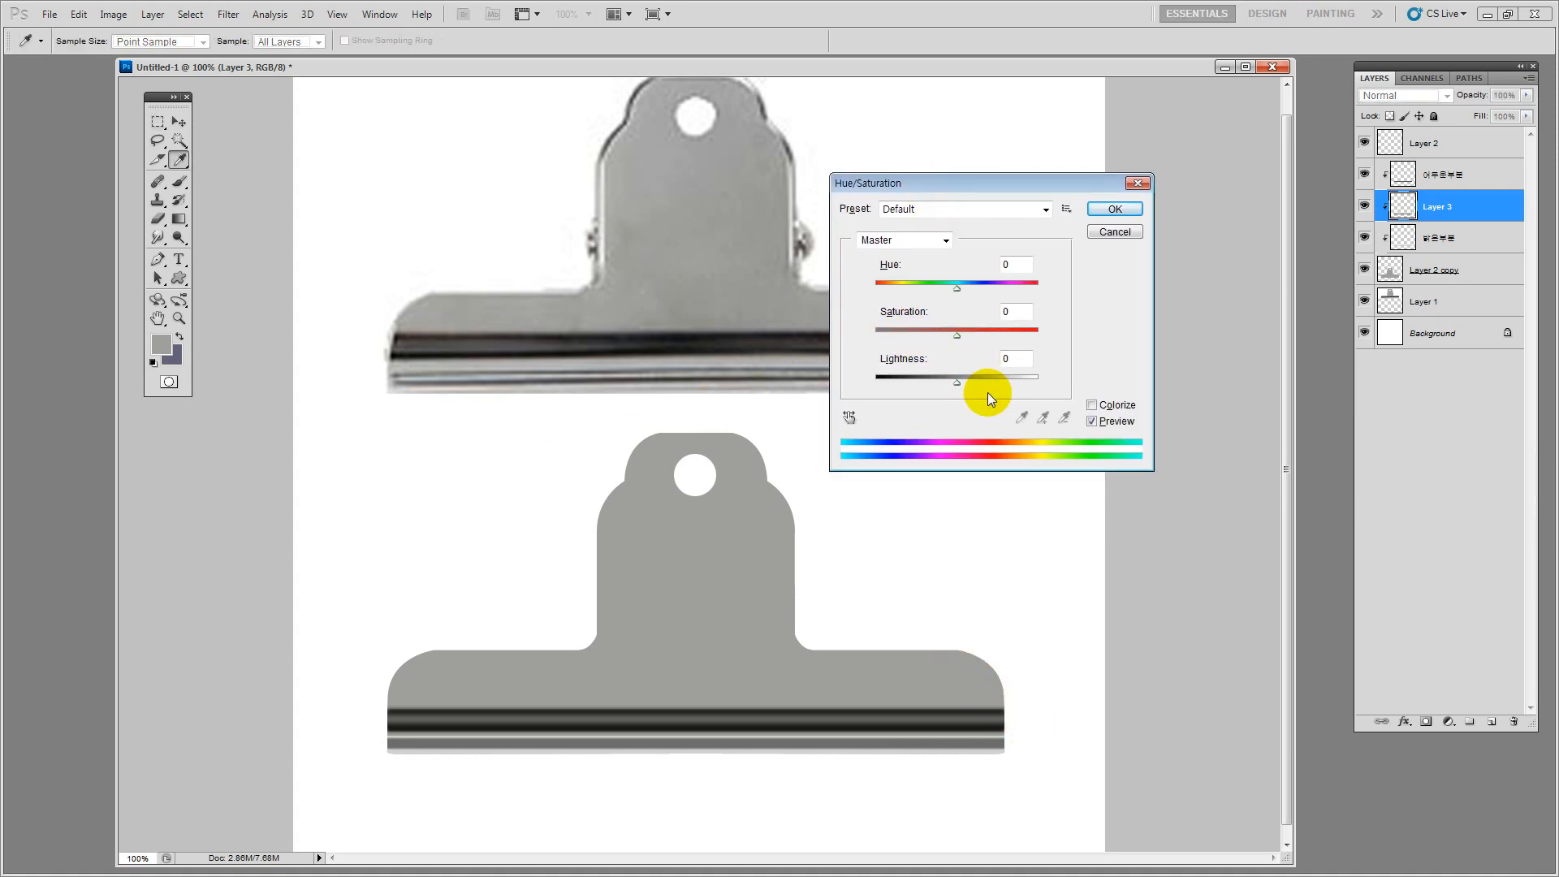
left_click_drag(987, 392, 1016, 383)
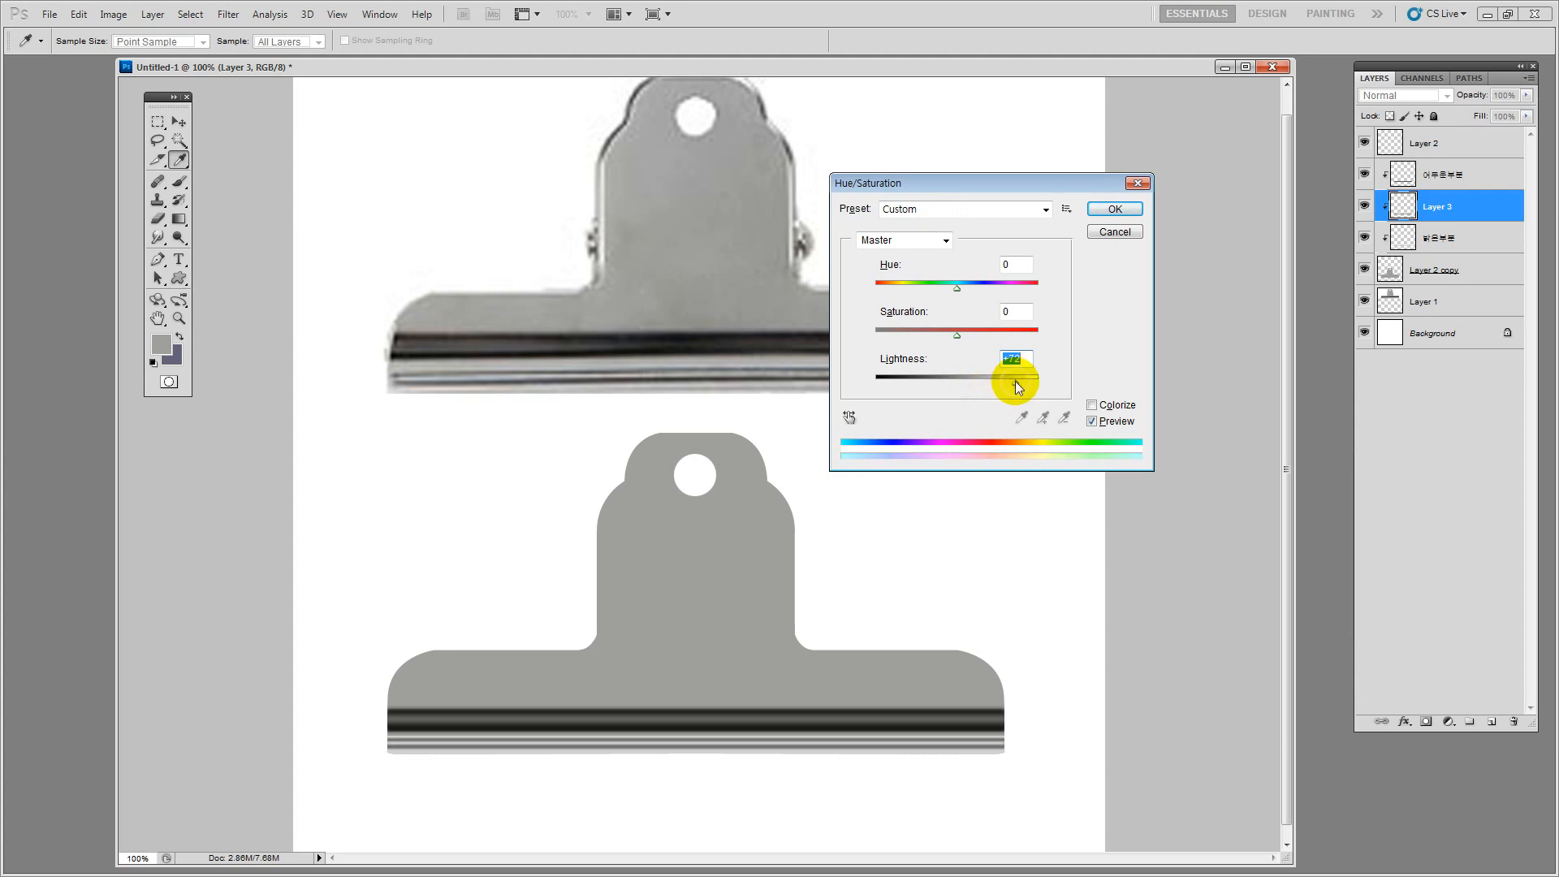
left_click(1114, 208)
key("m")
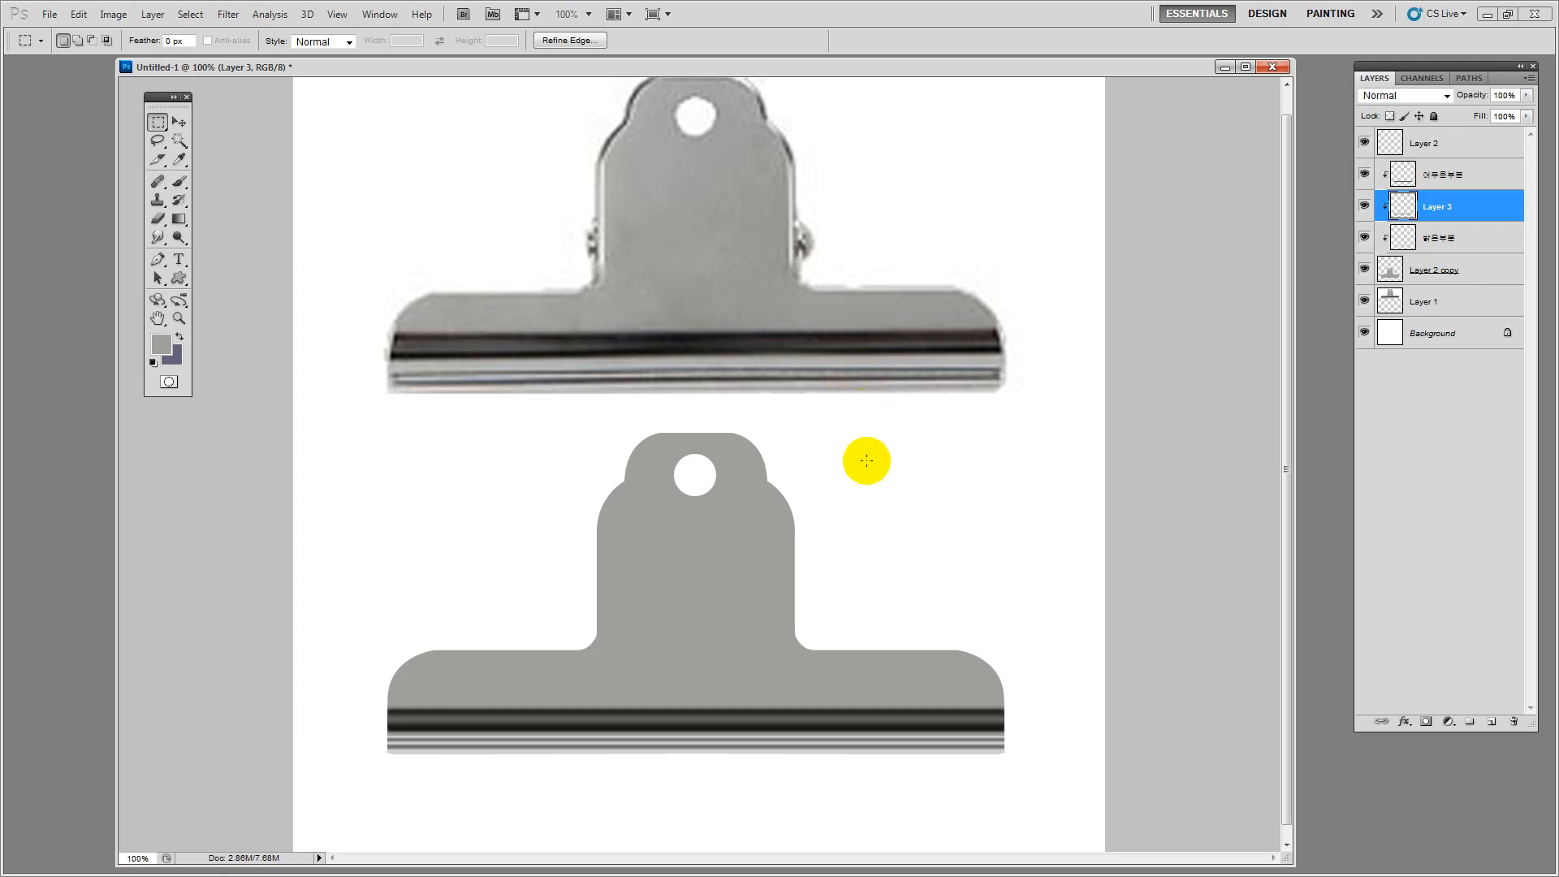
left_click(1366, 207)
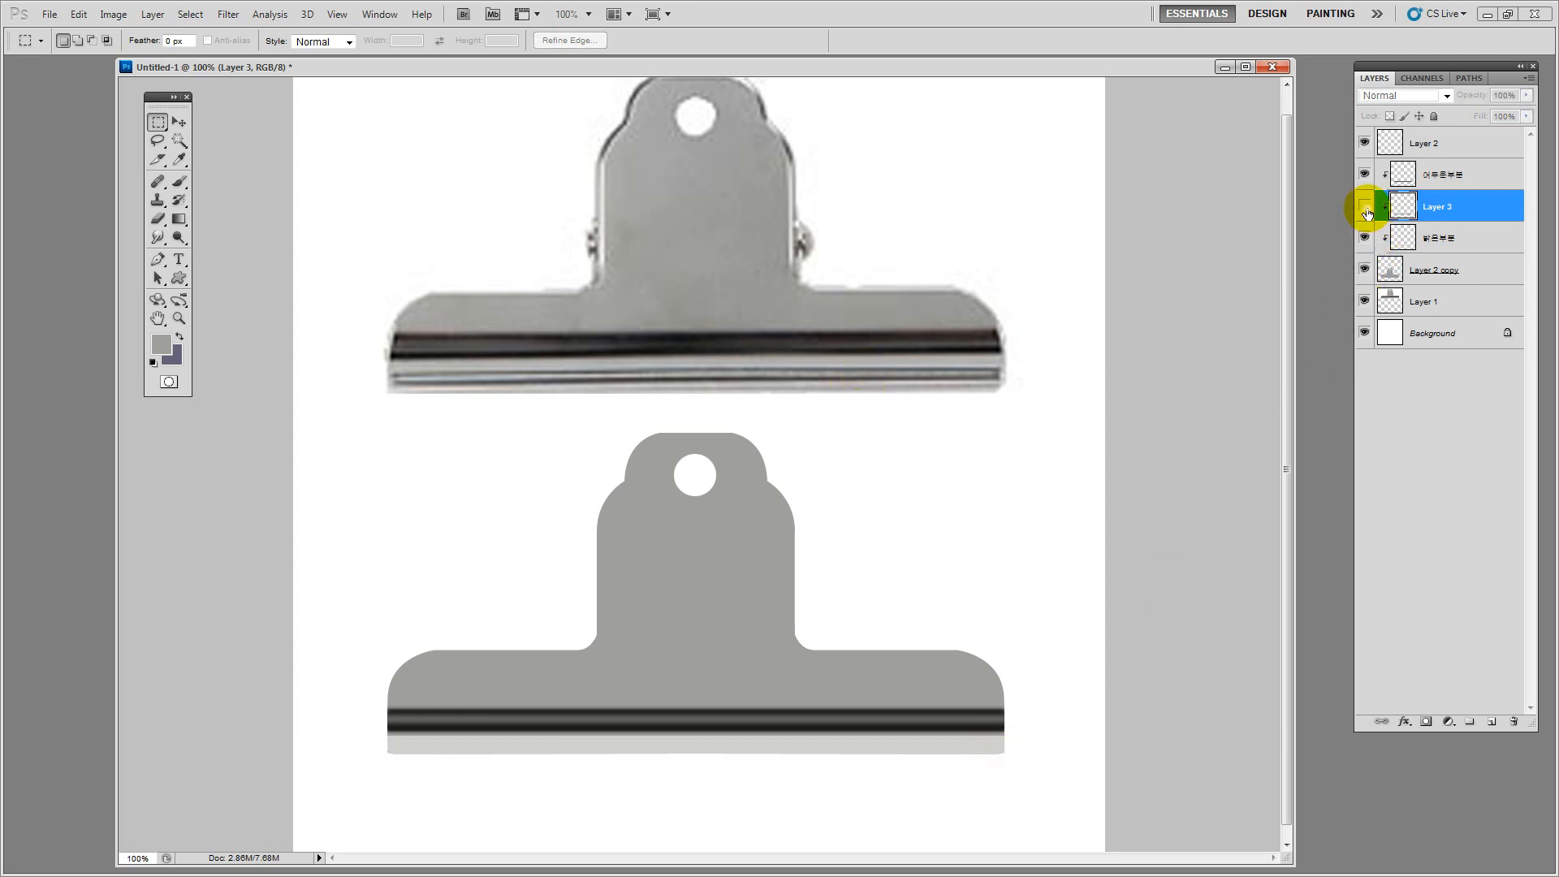
left_click(1365, 207)
Select the lower dark line of Layer 3 and darken it with Hue/Saturation, setting Lightness to about -30
left_click_drag(1069, 790, 351, 746)
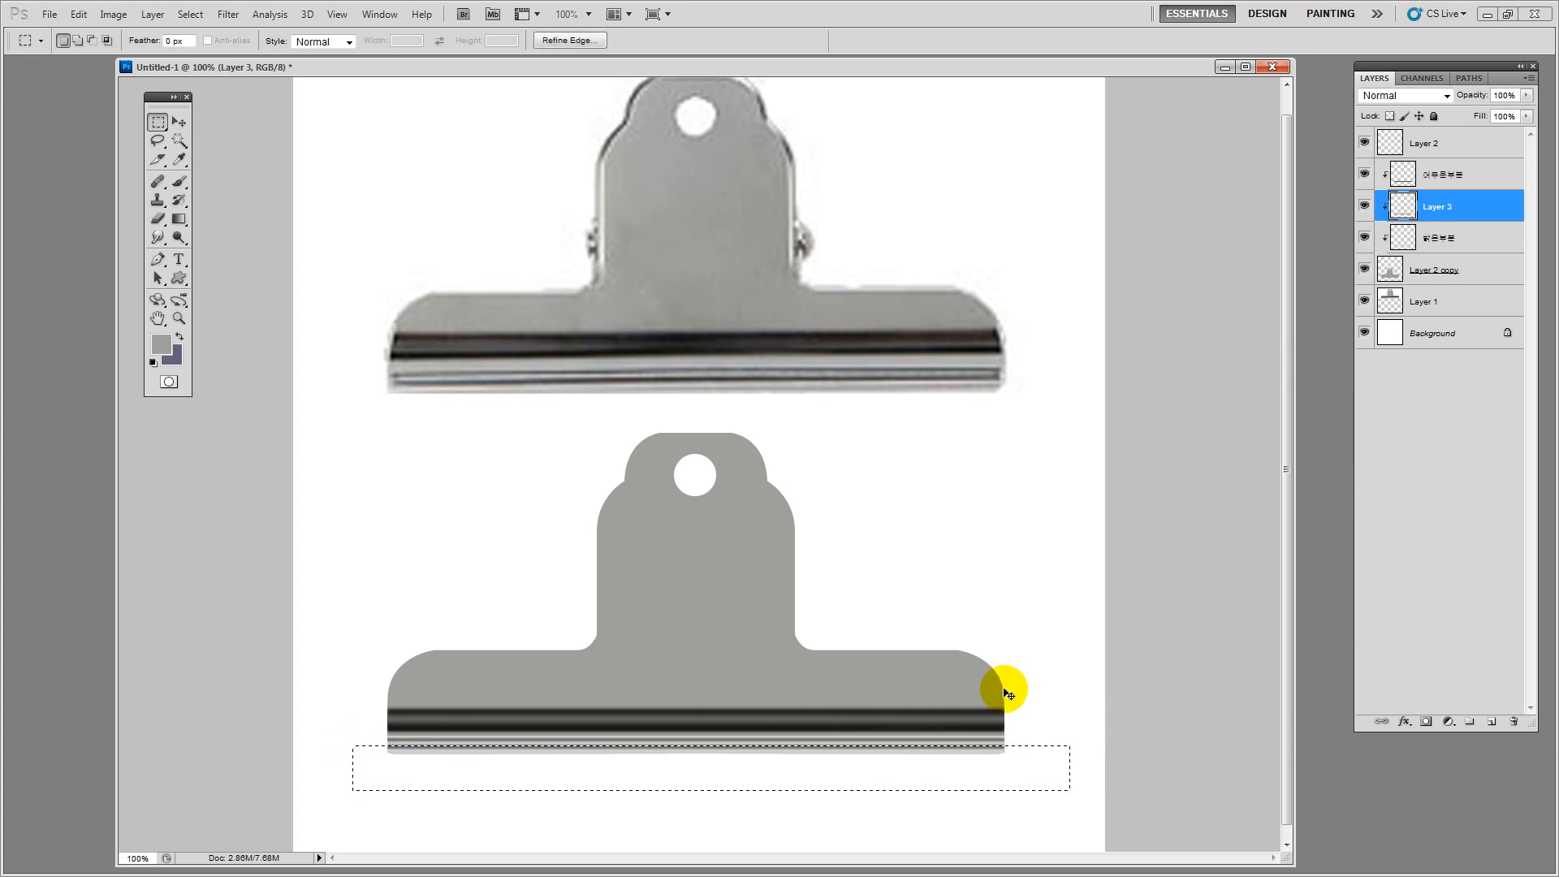
left_click(1033, 754)
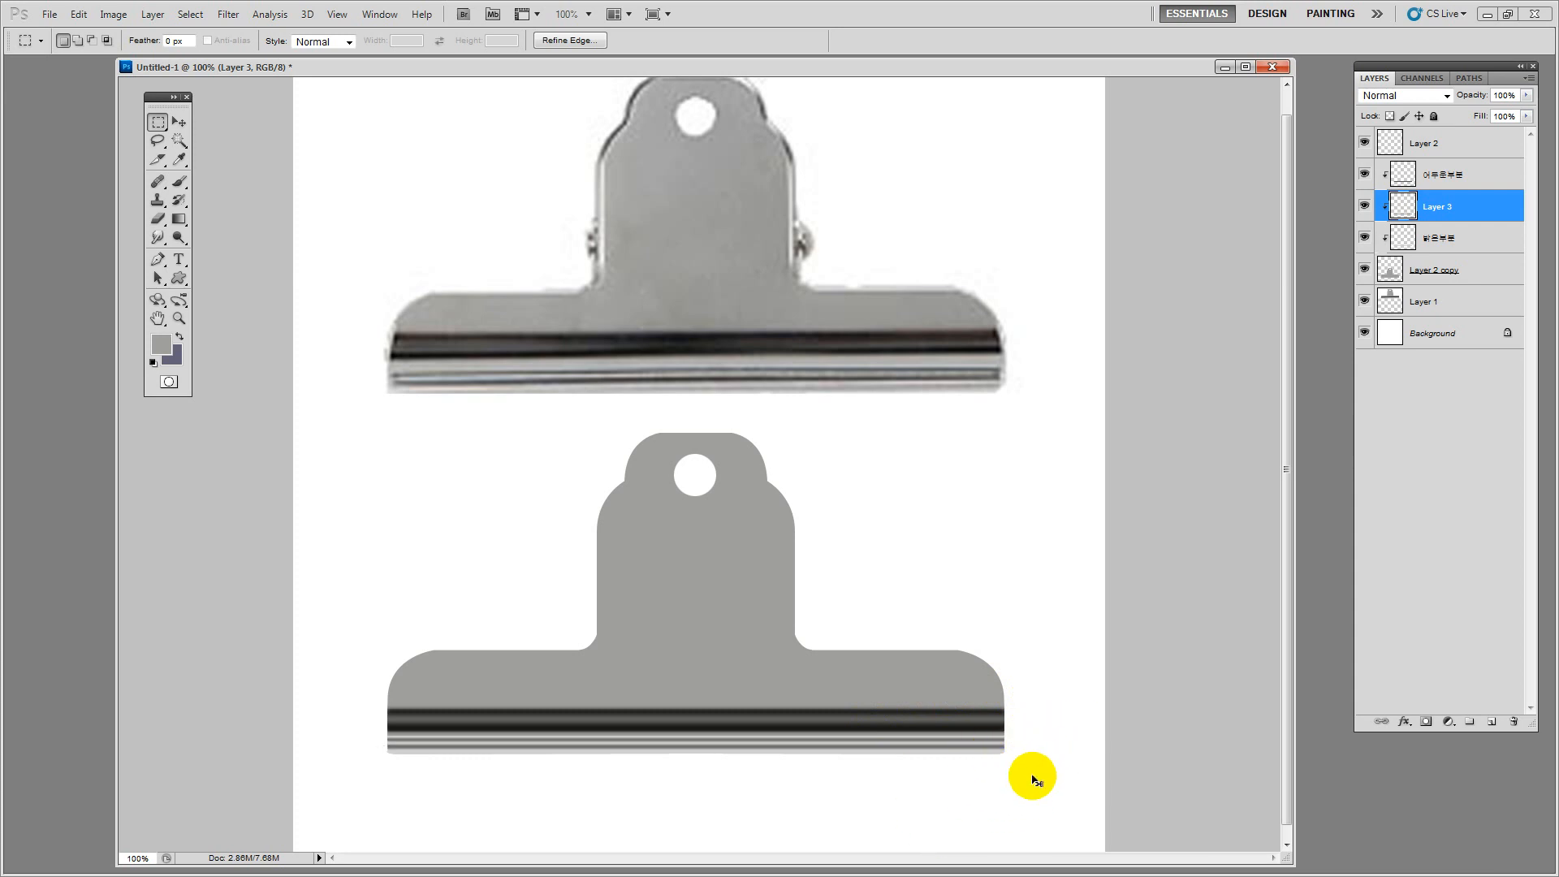
key("ctrl+u")
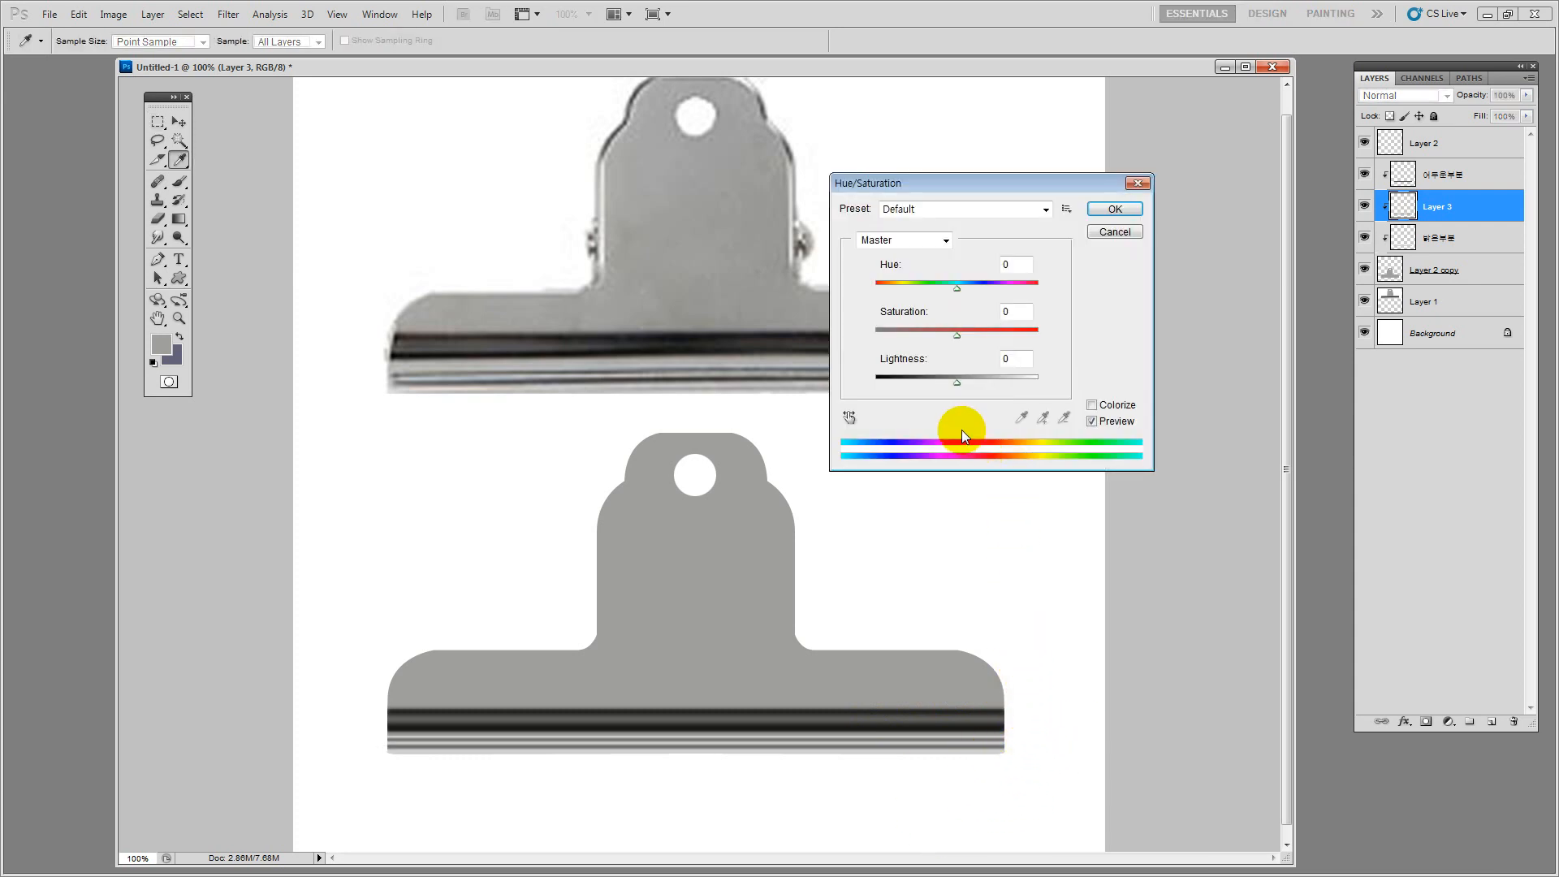
left_click_drag(963, 181, 937, 180)
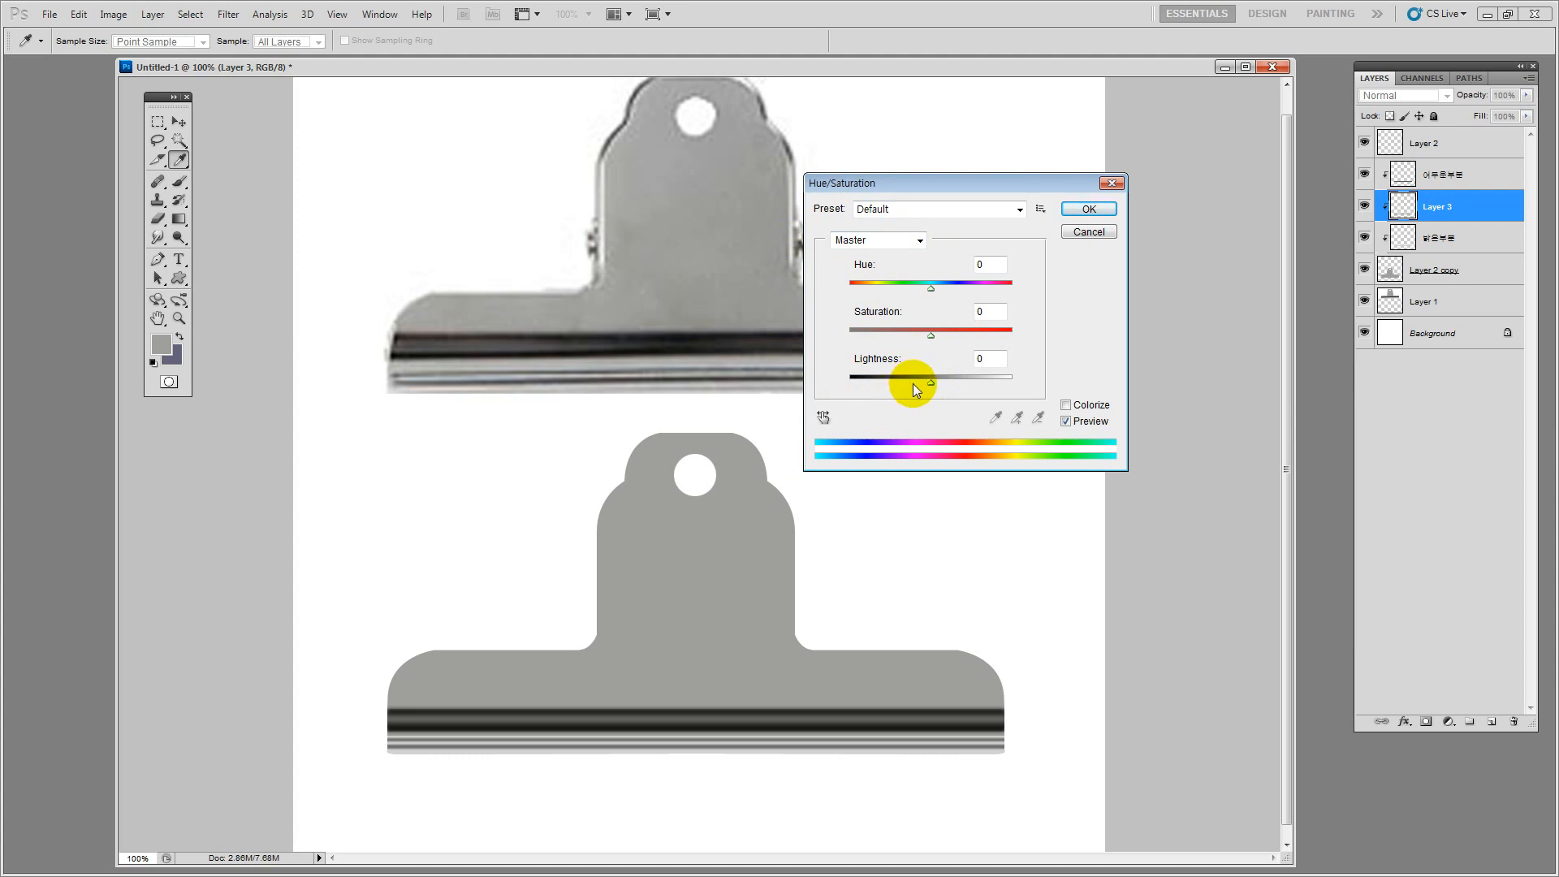
left_click_drag(912, 383, 906, 383)
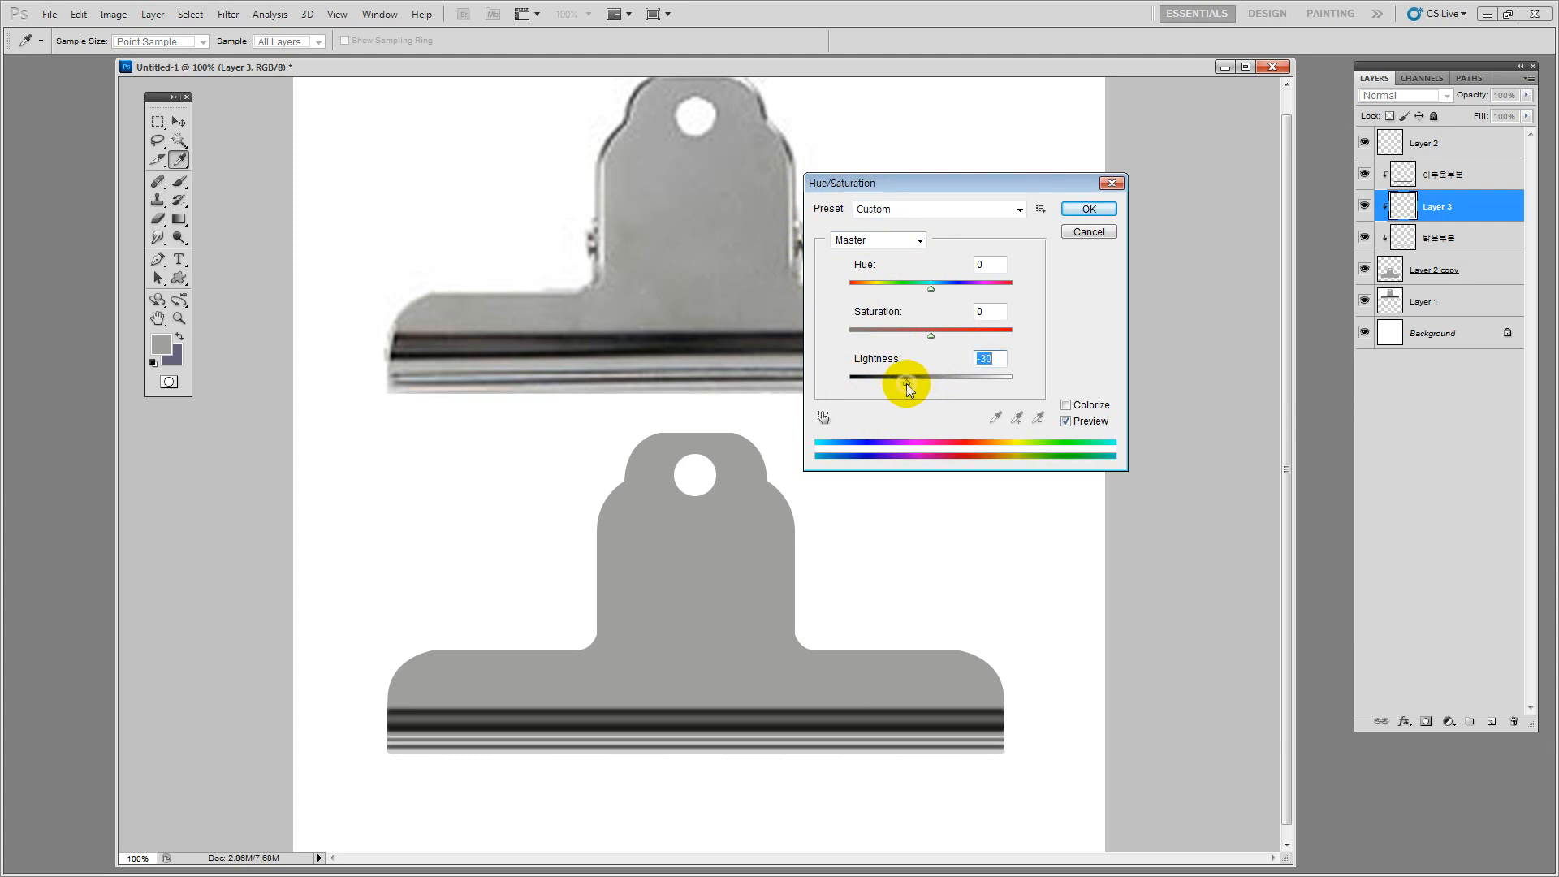
left_click(1088, 209)
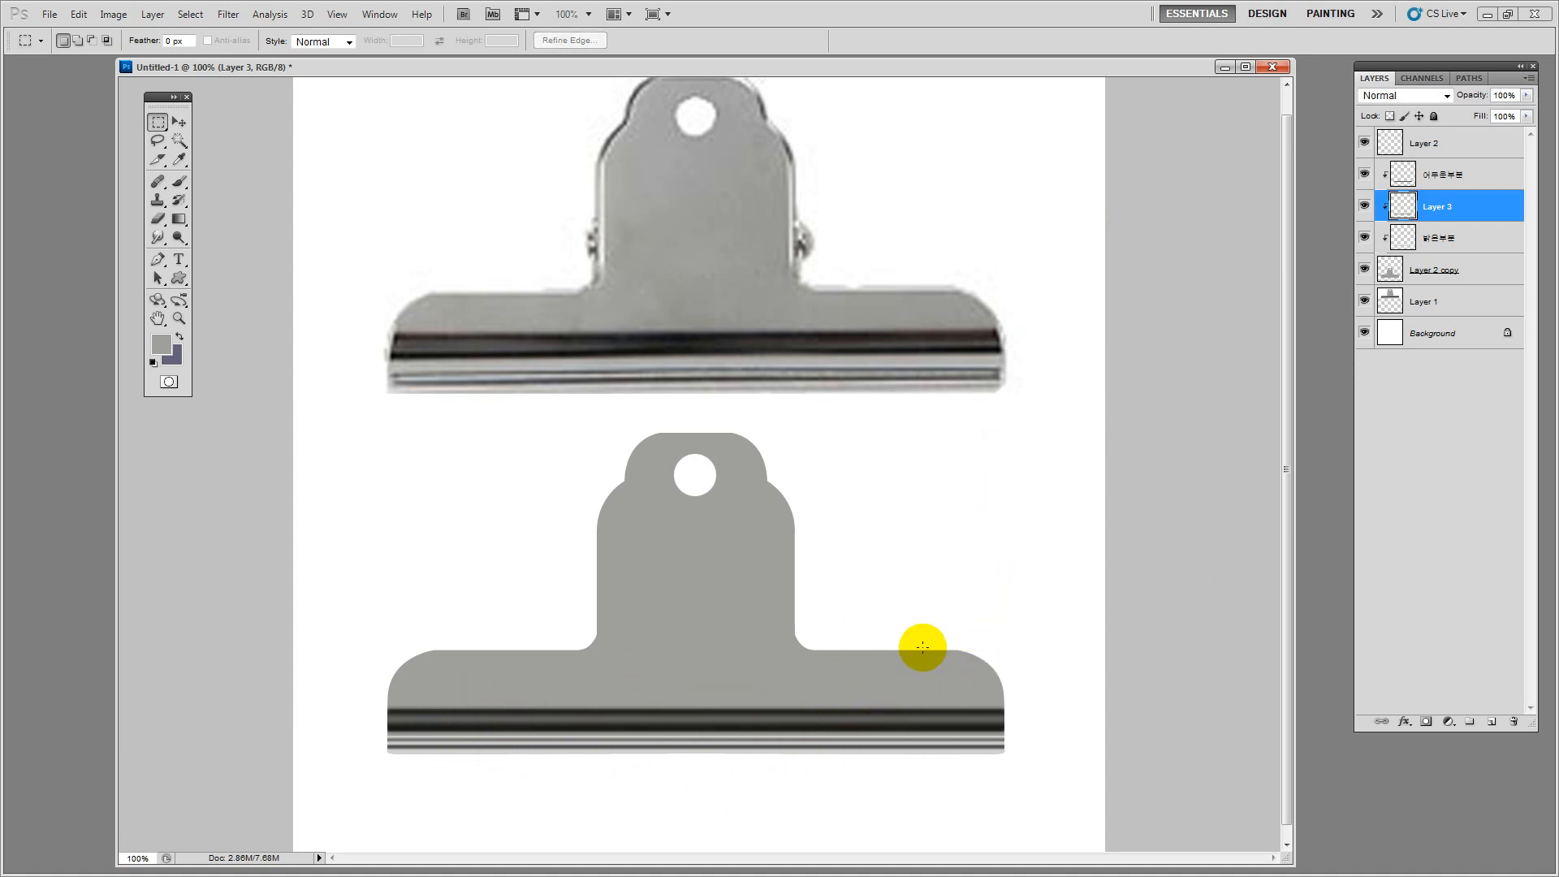
Copy a circular area slightly larger than the hole from Layer 2 copy to a new layer and clip it to the grey shape
left_click_drag(865, 568, 865, 599)
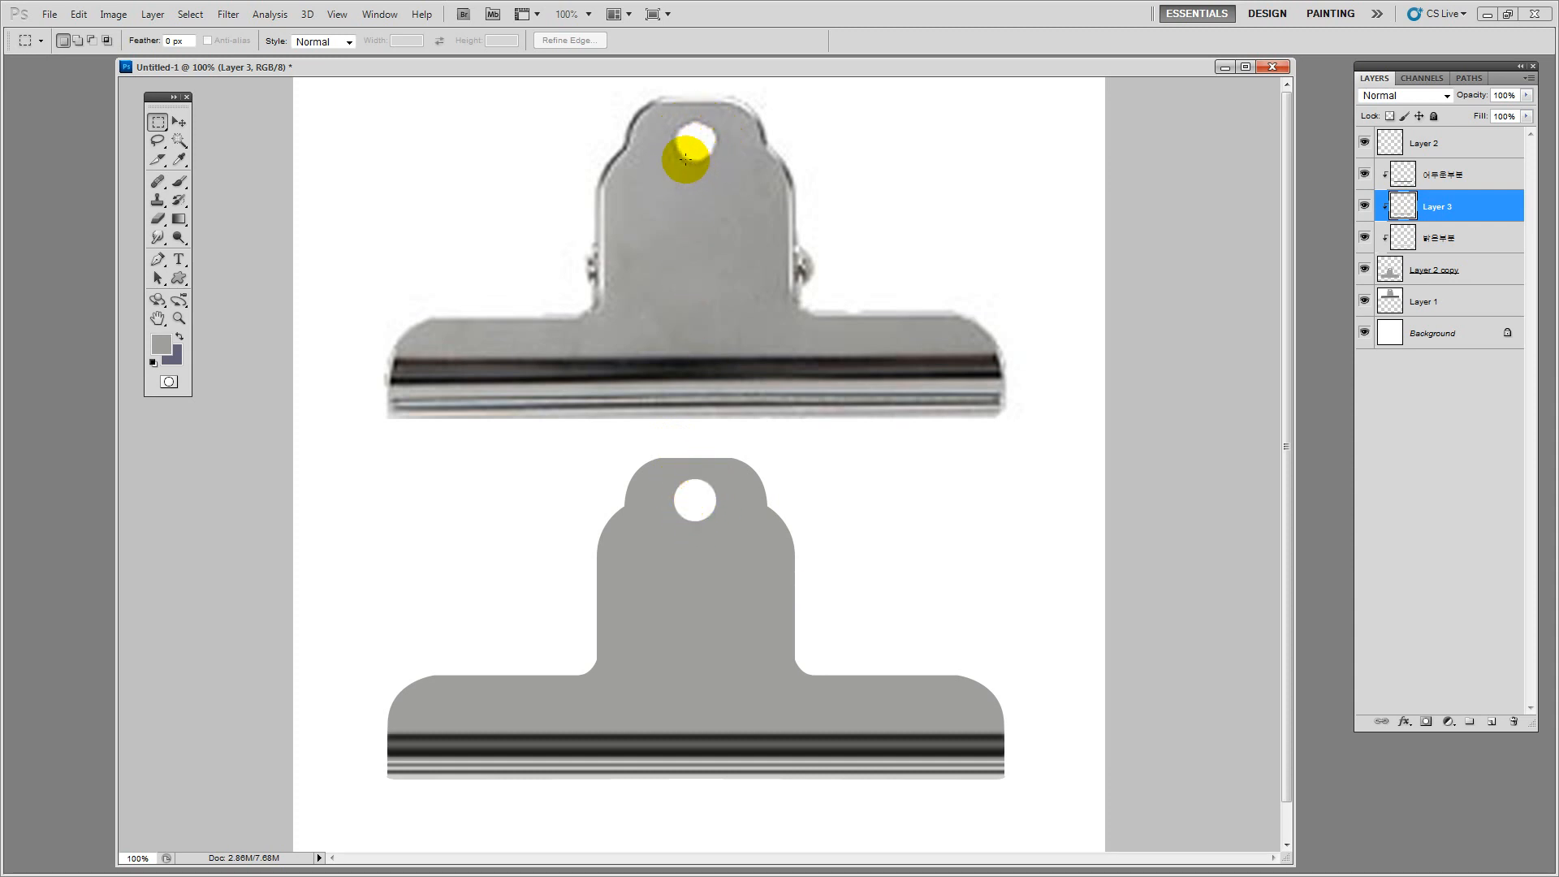
left_click(1430, 271)
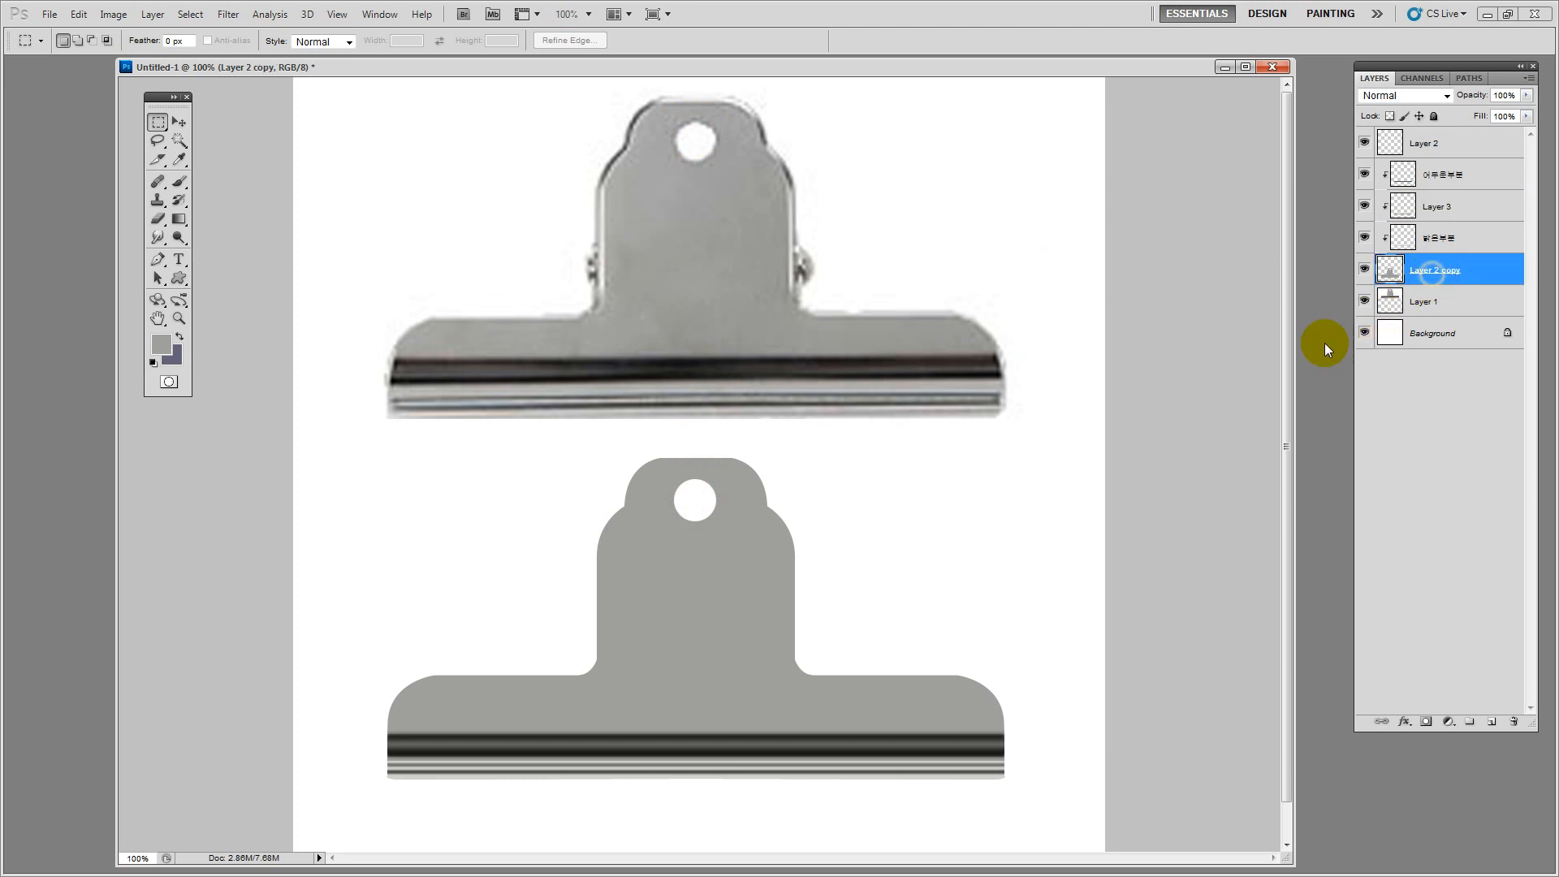
left_click(161, 128)
left_click(240, 136)
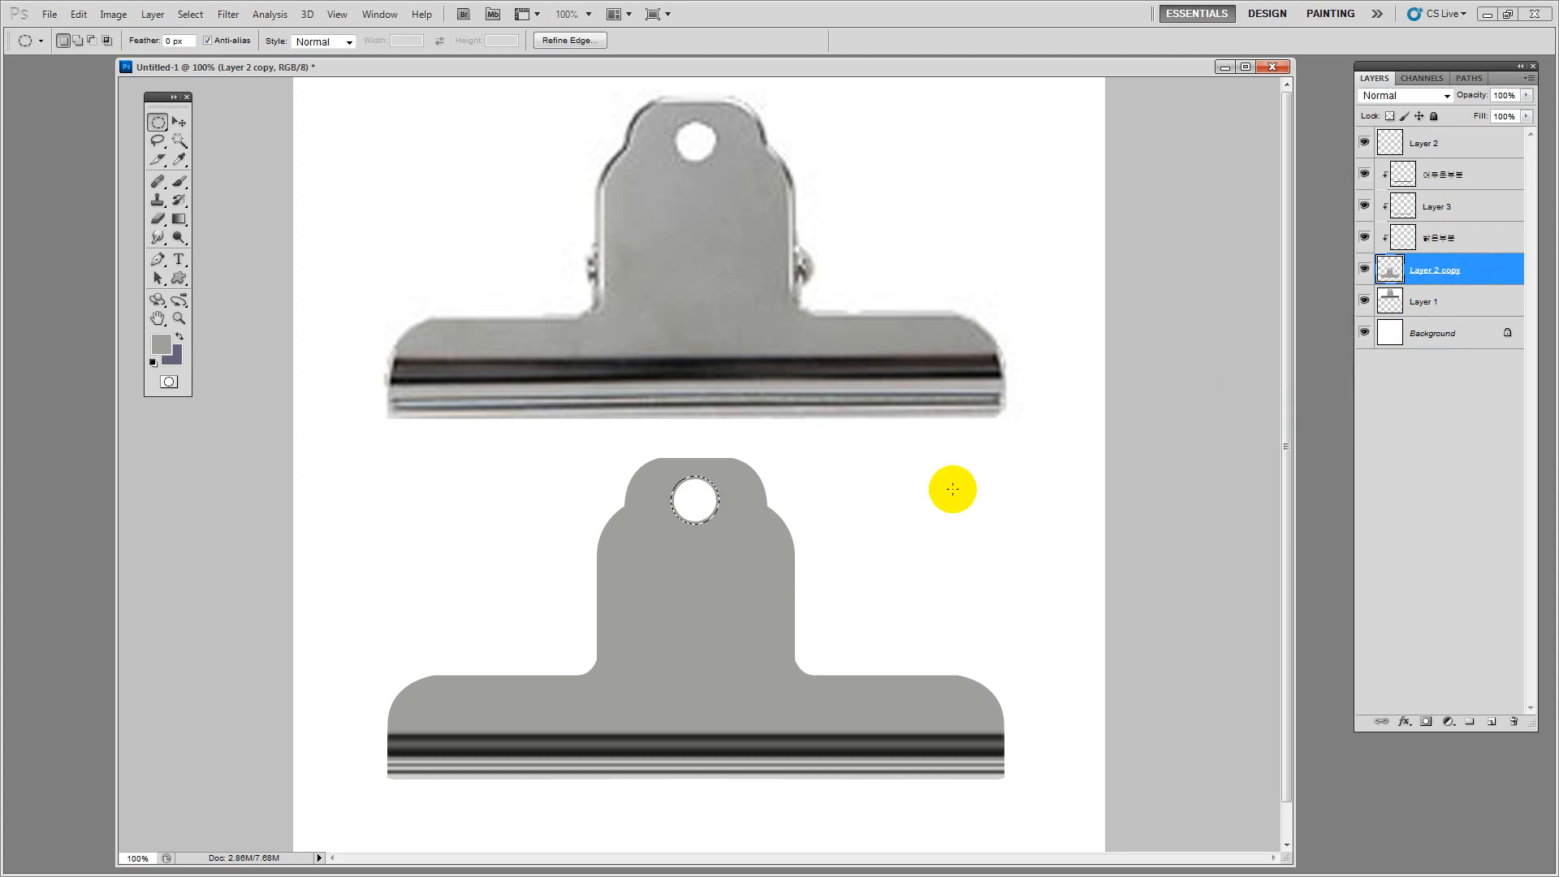
key("ctrl+j")
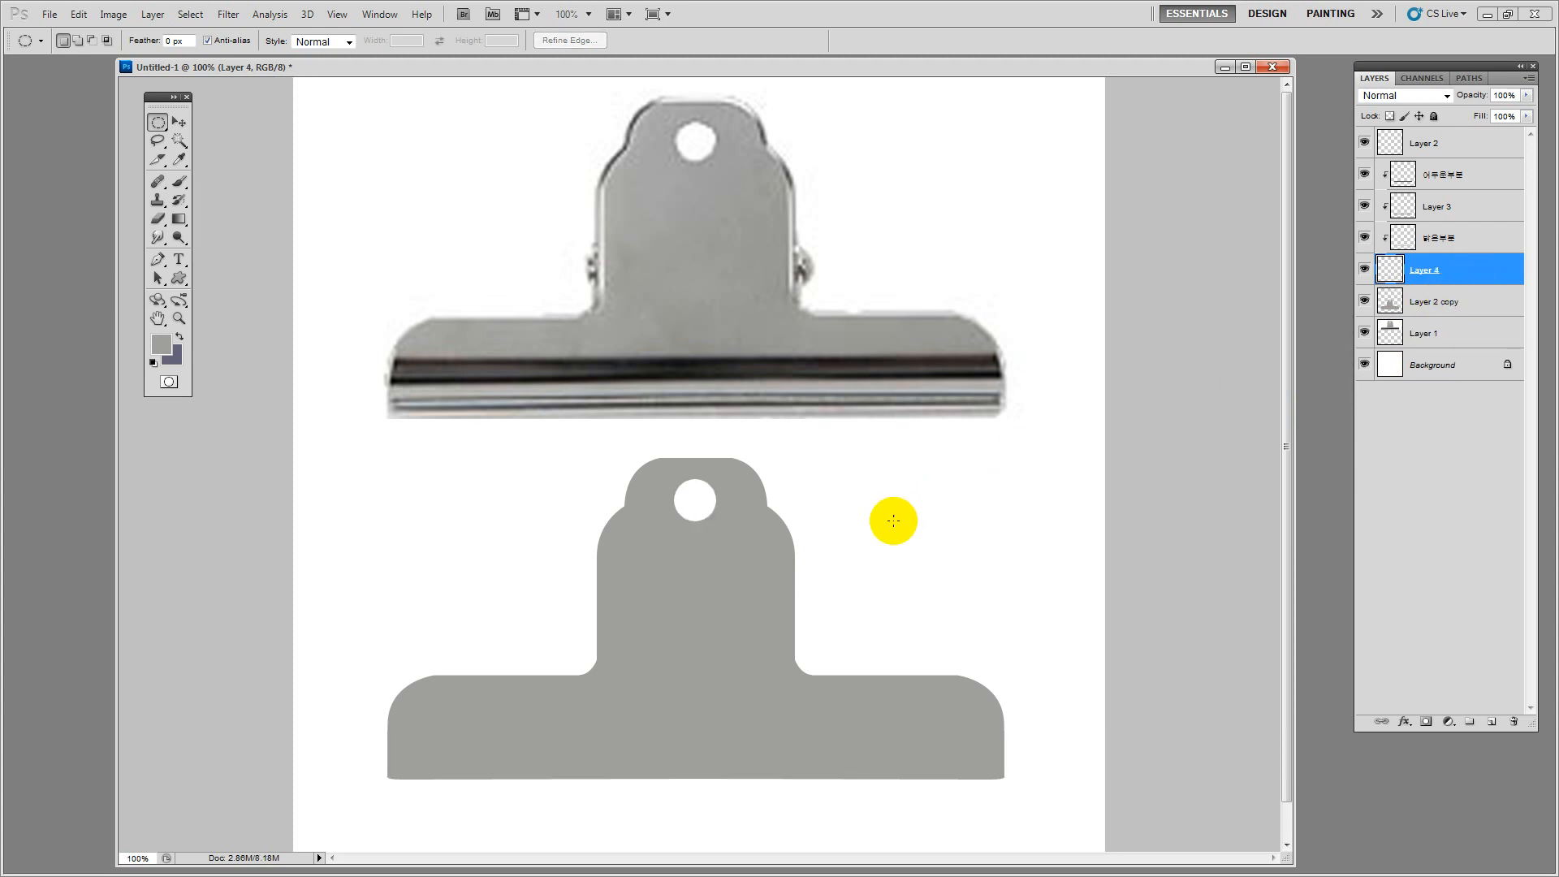
left_click(1459, 284, "alt")
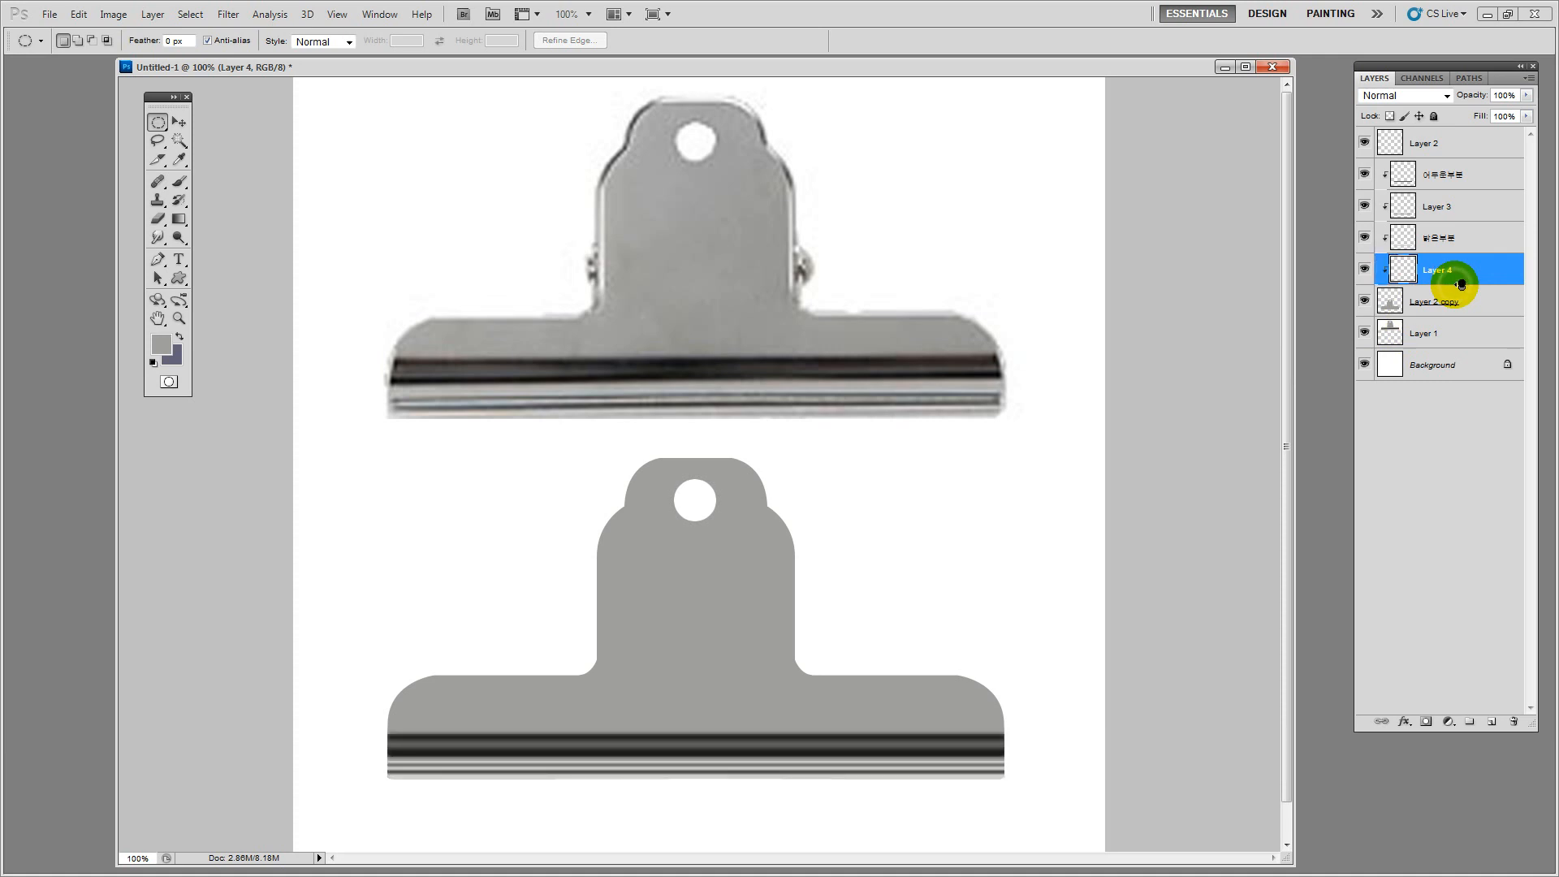
left_click(179, 122)
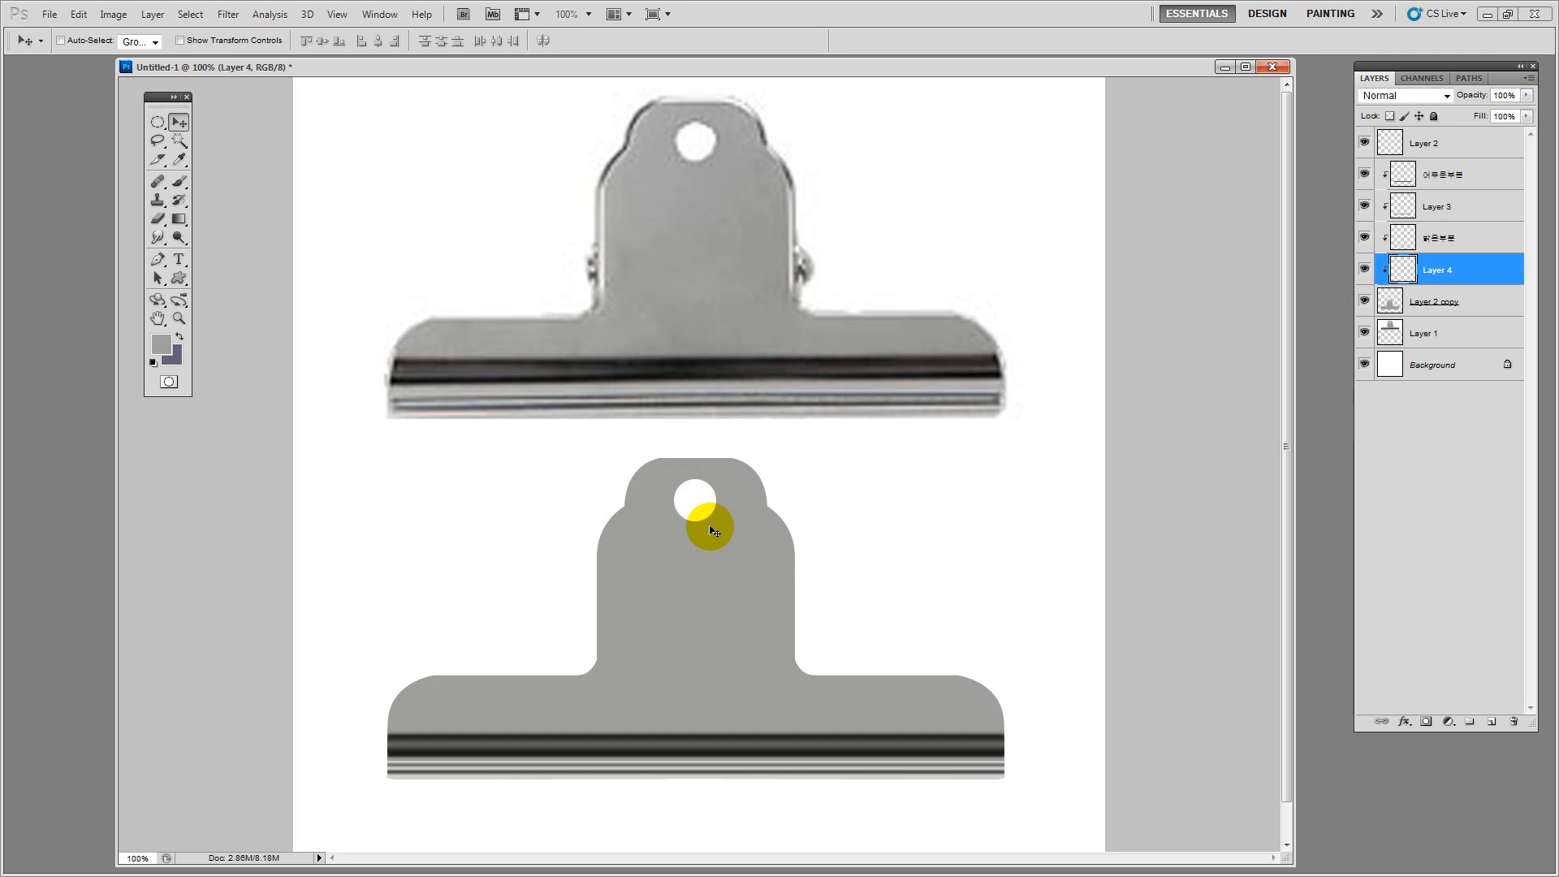
Darken the circular patch on Layer 4 with Hue/Saturation at Lightness -7, and compare the rim with the layer hidden and shown
key("ctrl+u")
left_click_drag(928, 385, 926, 386)
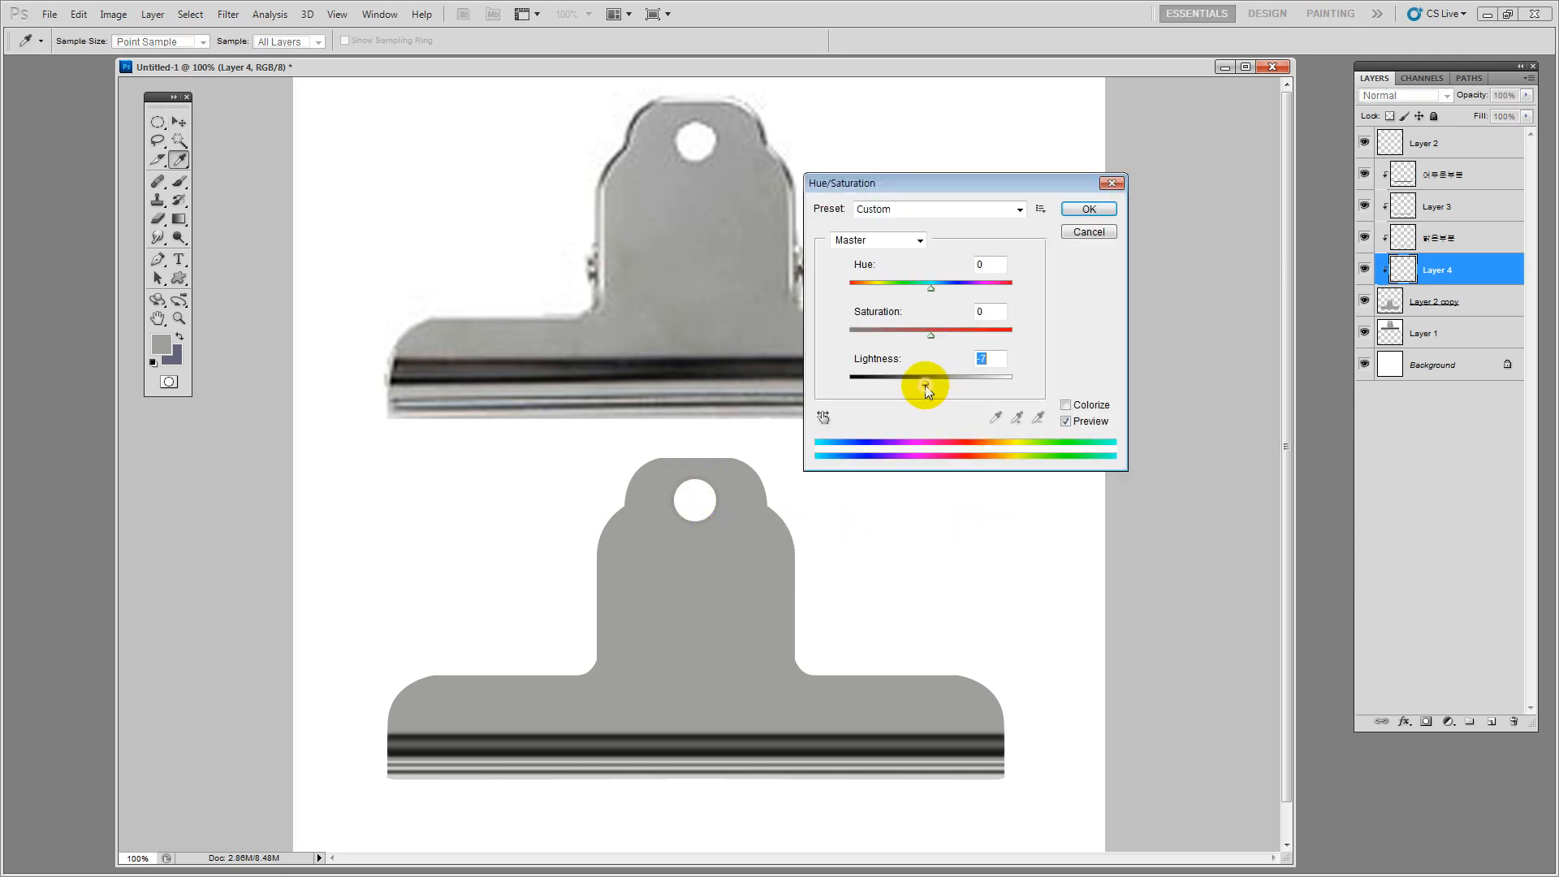
left_click(1090, 212)
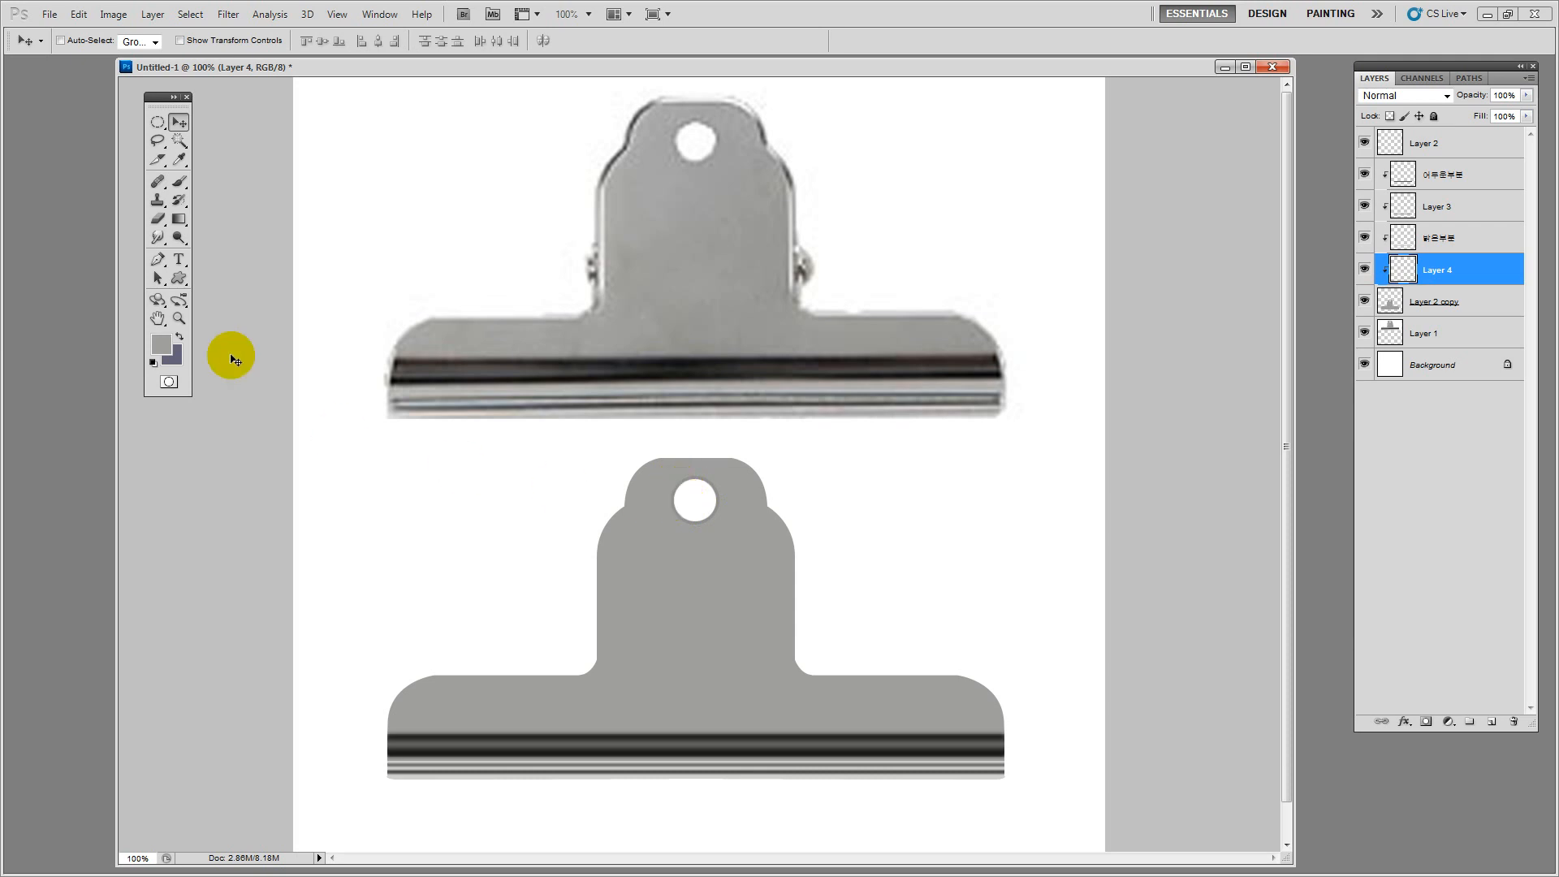
left_click(179, 318)
left_click(727, 521)
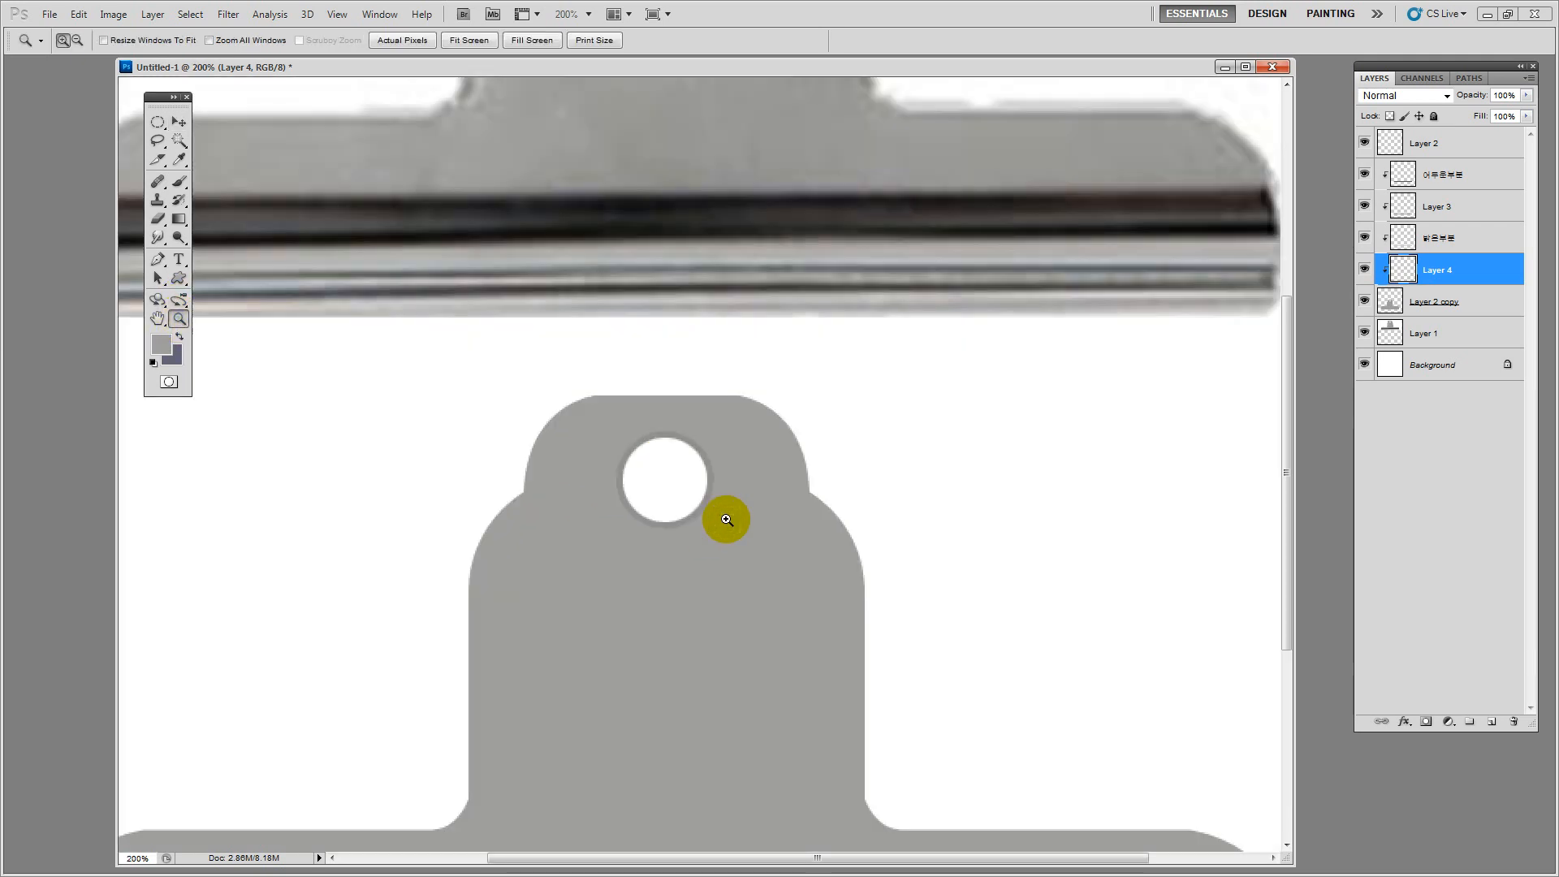
left_click(693, 529)
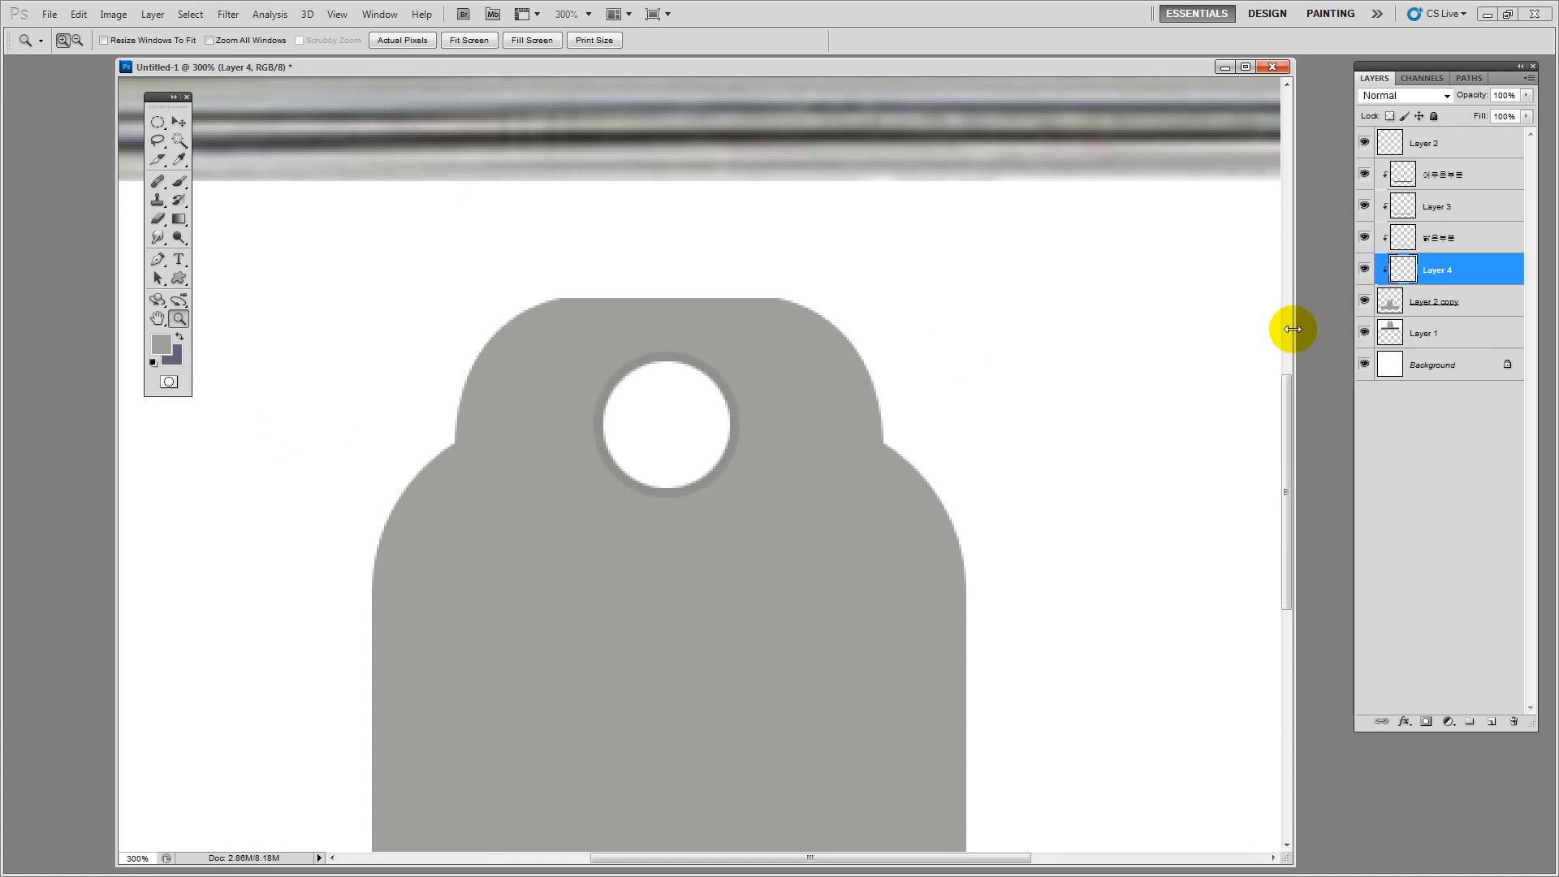
left_click(1363, 268)
left_click(1363, 268)
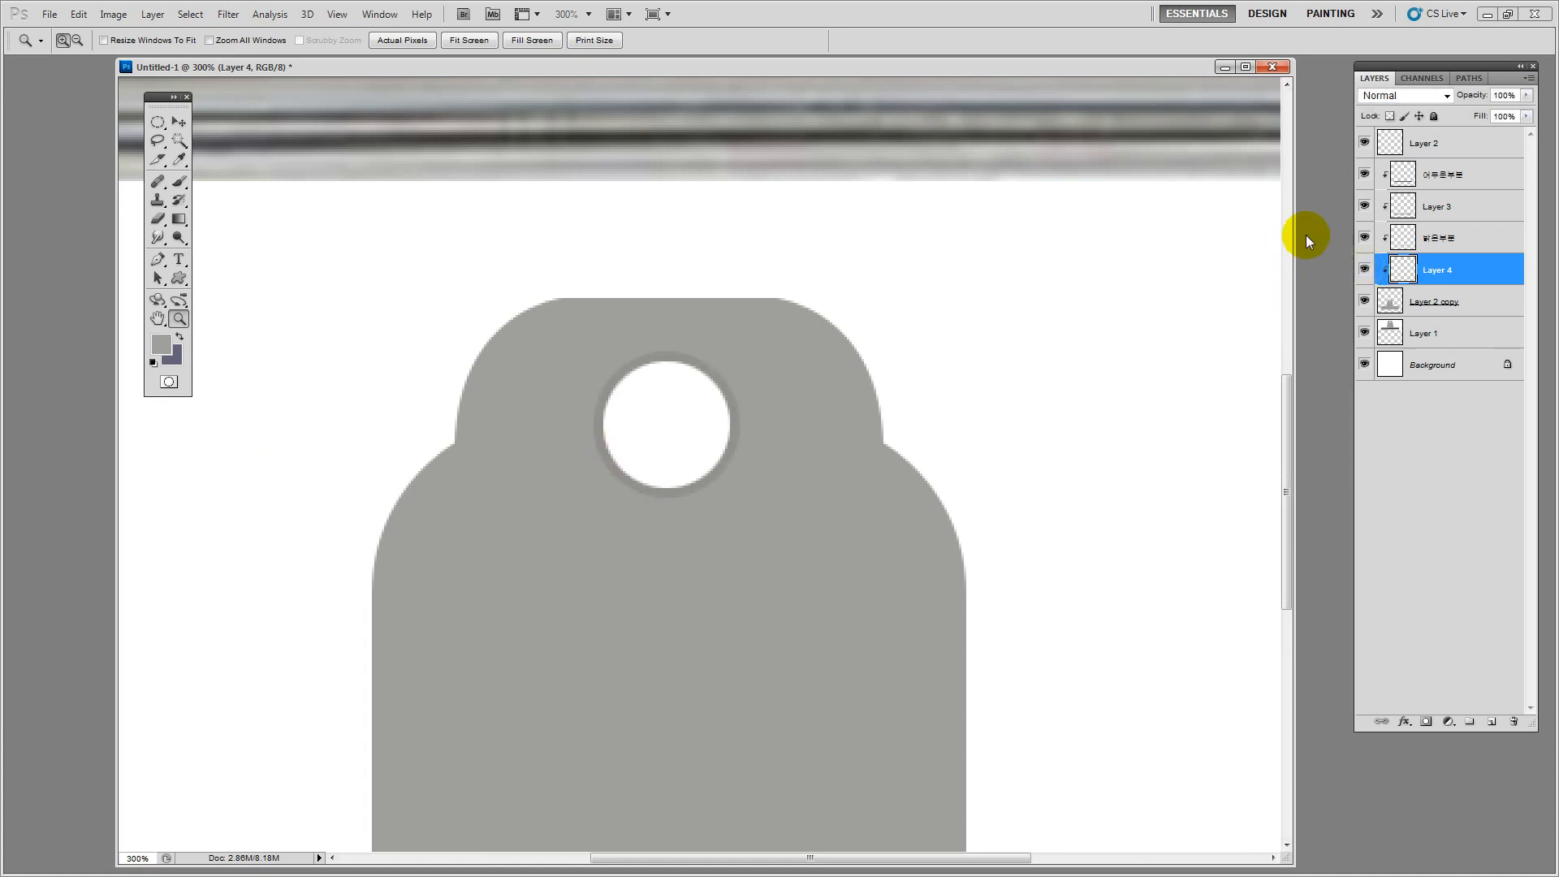
Lock Layer 4's transparent pixels and, starting from the rim's grey, set a light grey foreground and a #6f6f6f background colour
left_click(1390, 116)
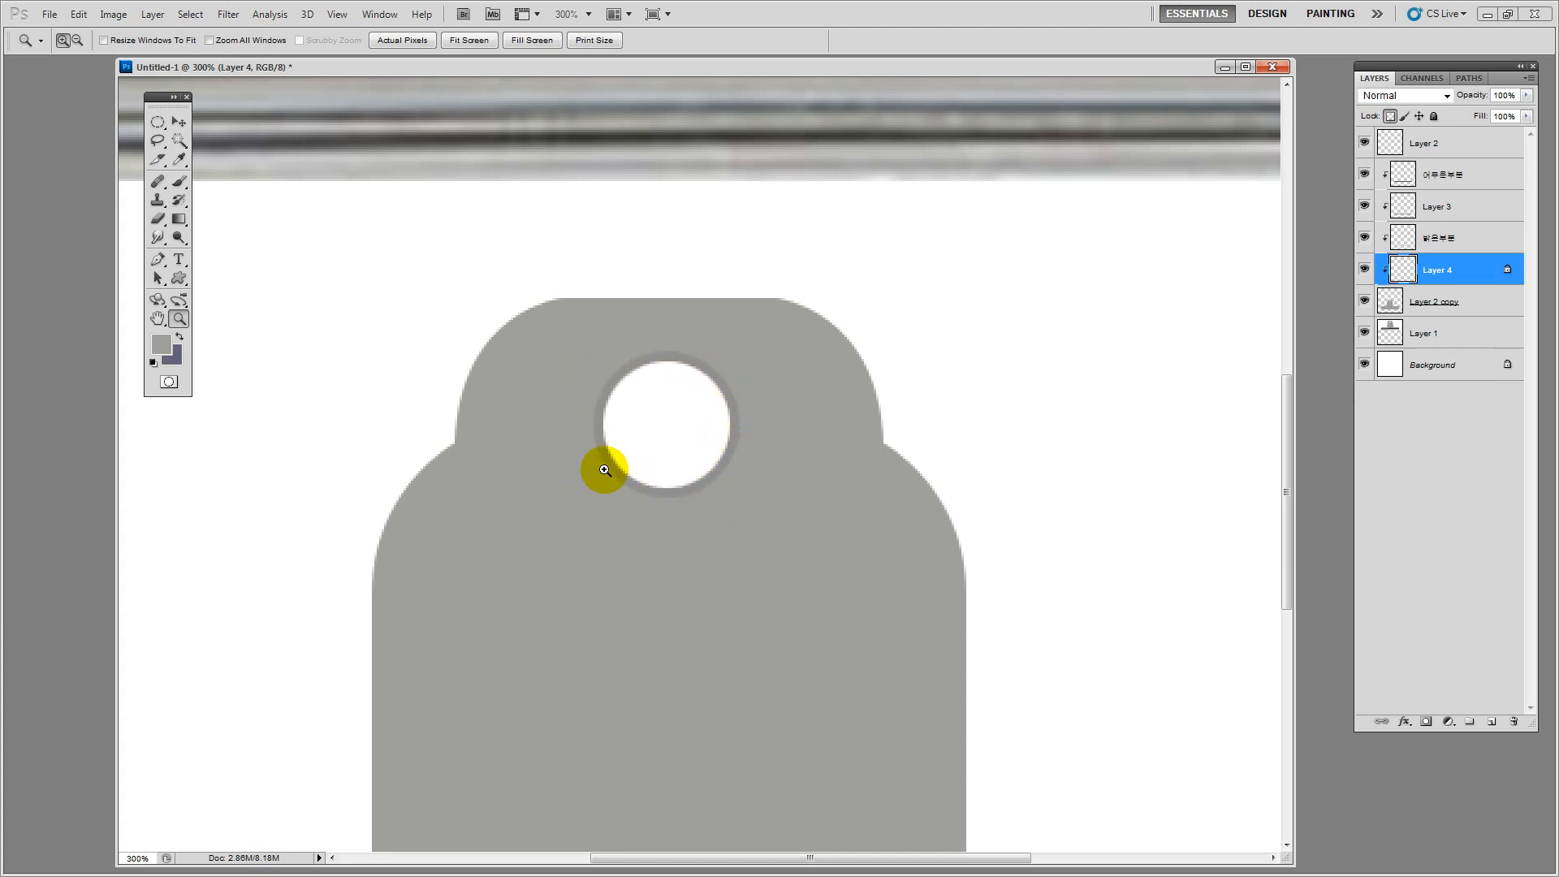
left_click(177, 159)
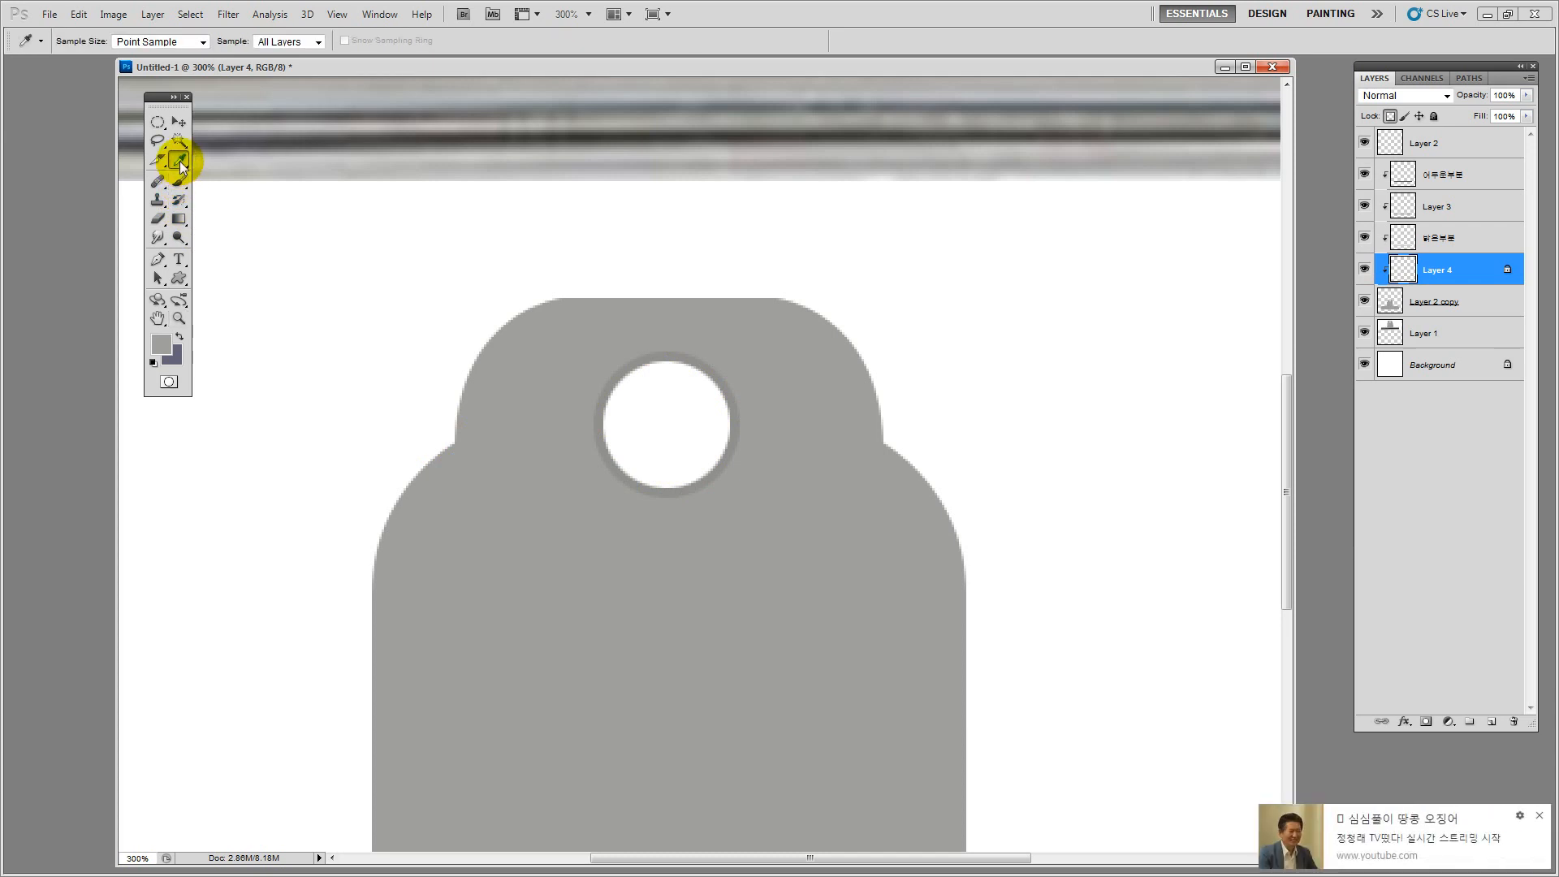
left_click(1540, 817)
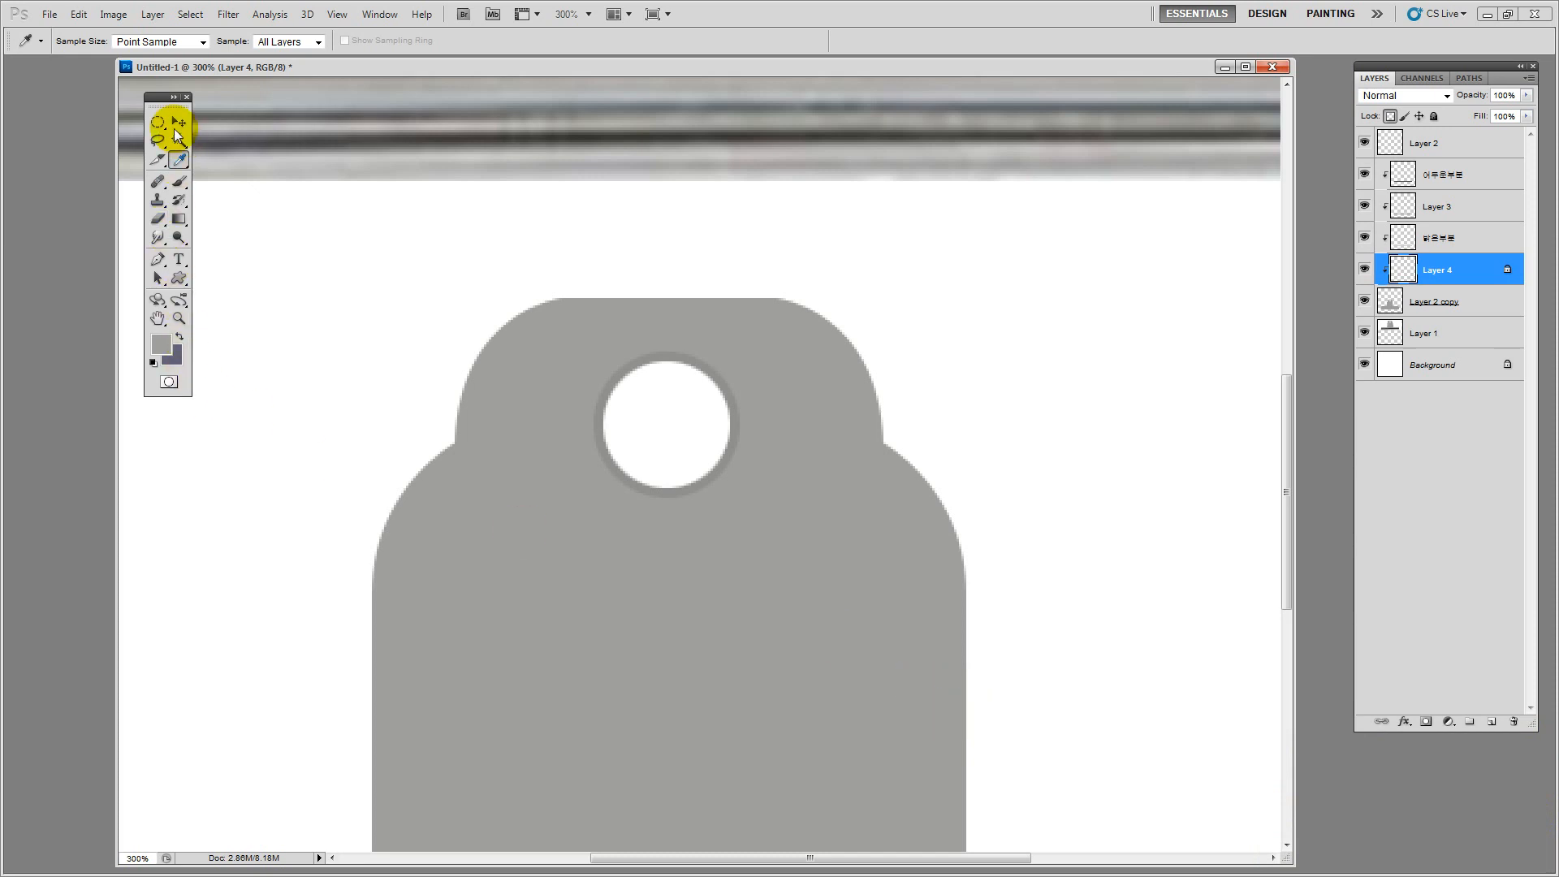
left_click_drag(159, 103, 182, 123)
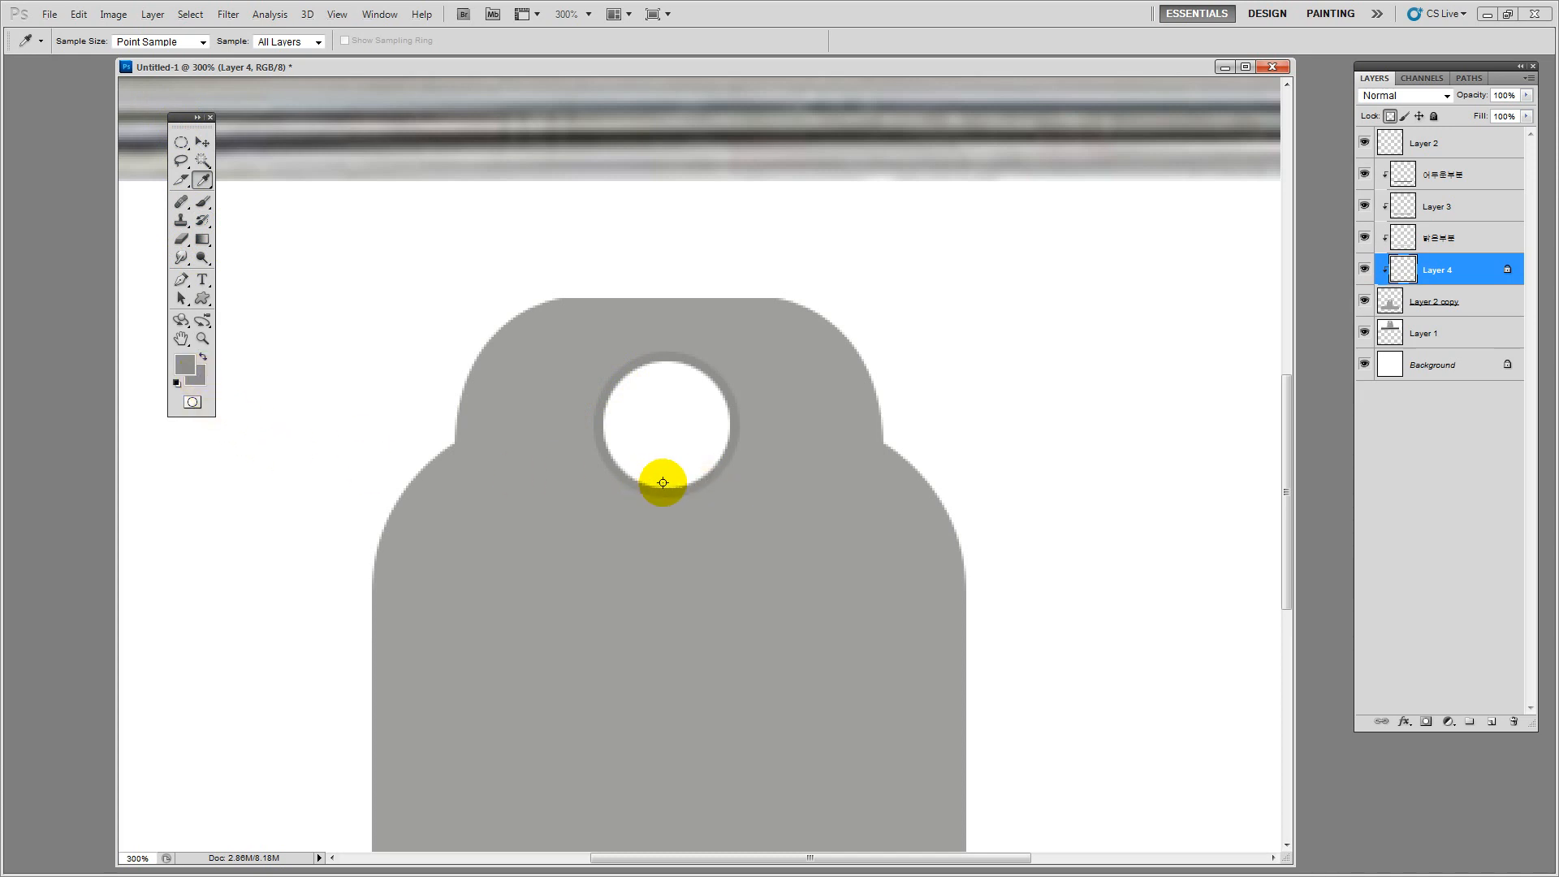
left_click(185, 363)
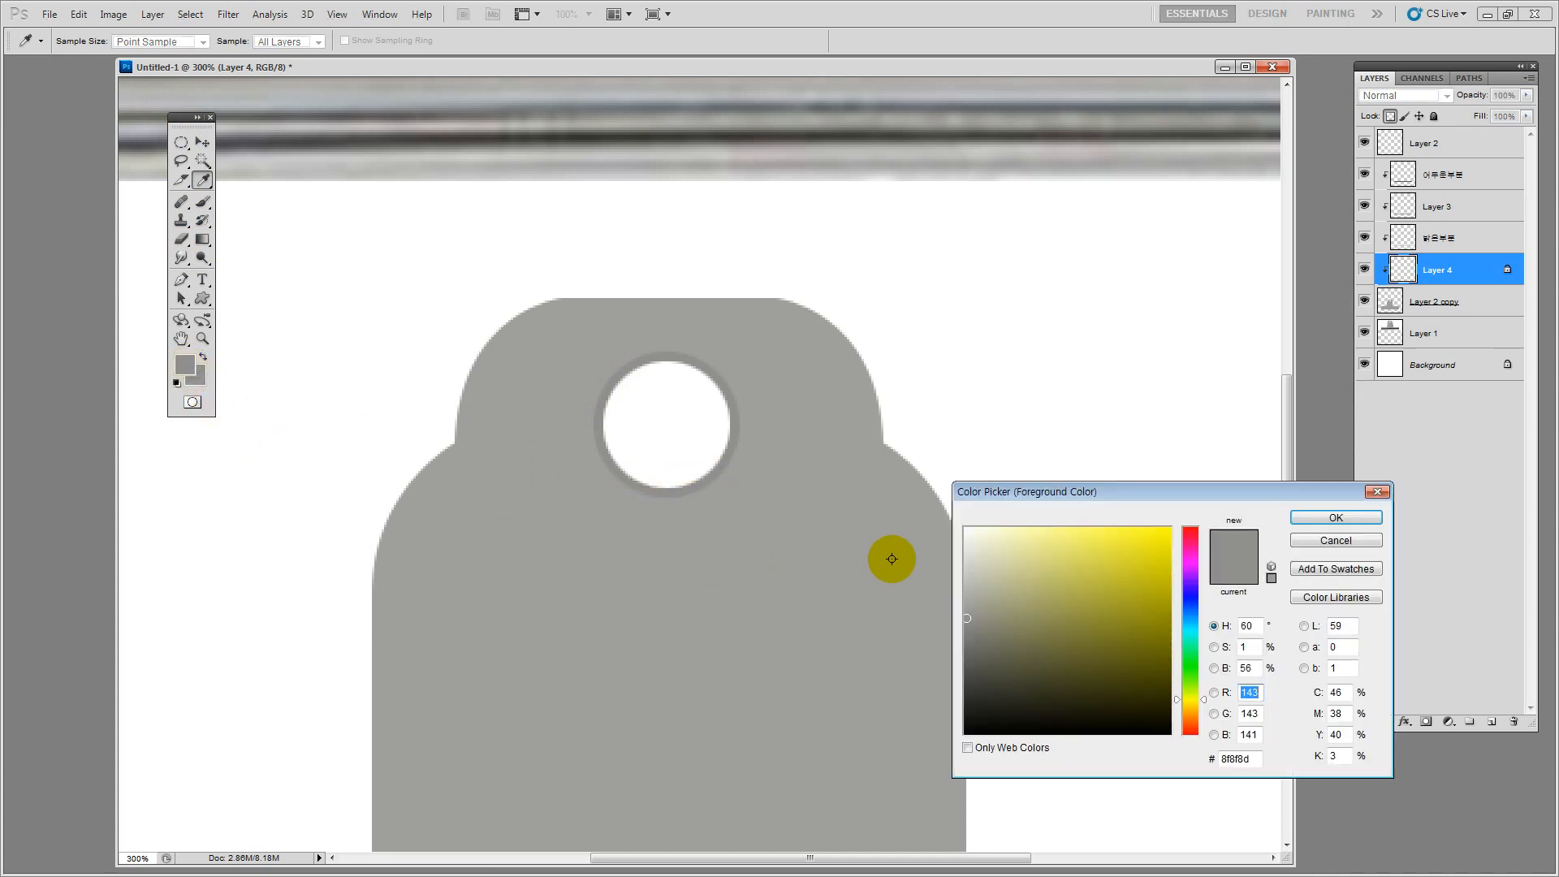
left_click(968, 576)
left_click(1336, 517)
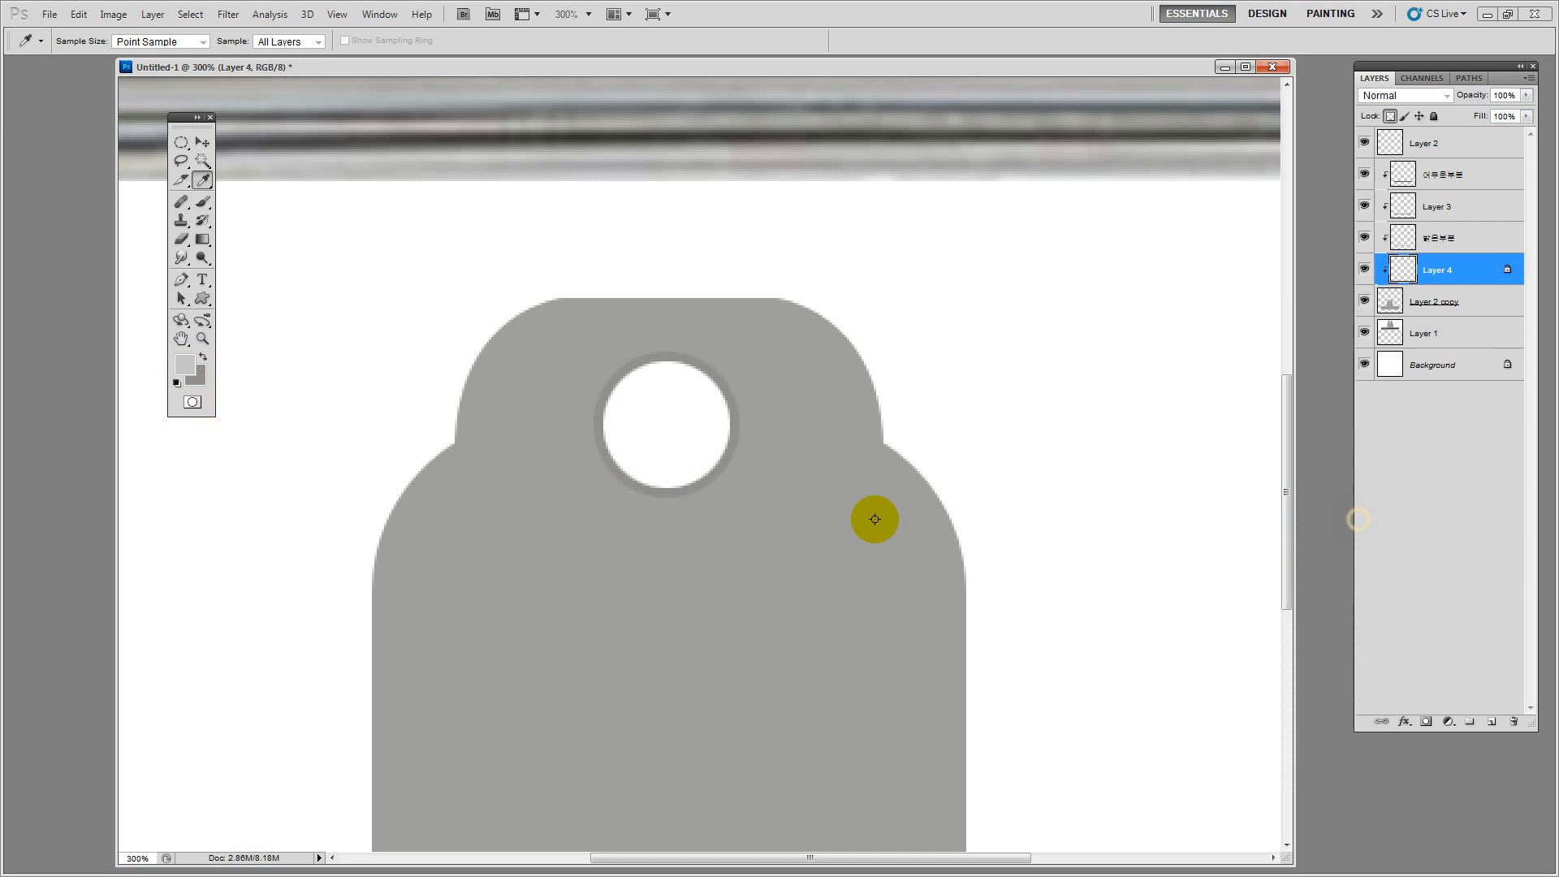
left_click(195, 375)
left_click(966, 644)
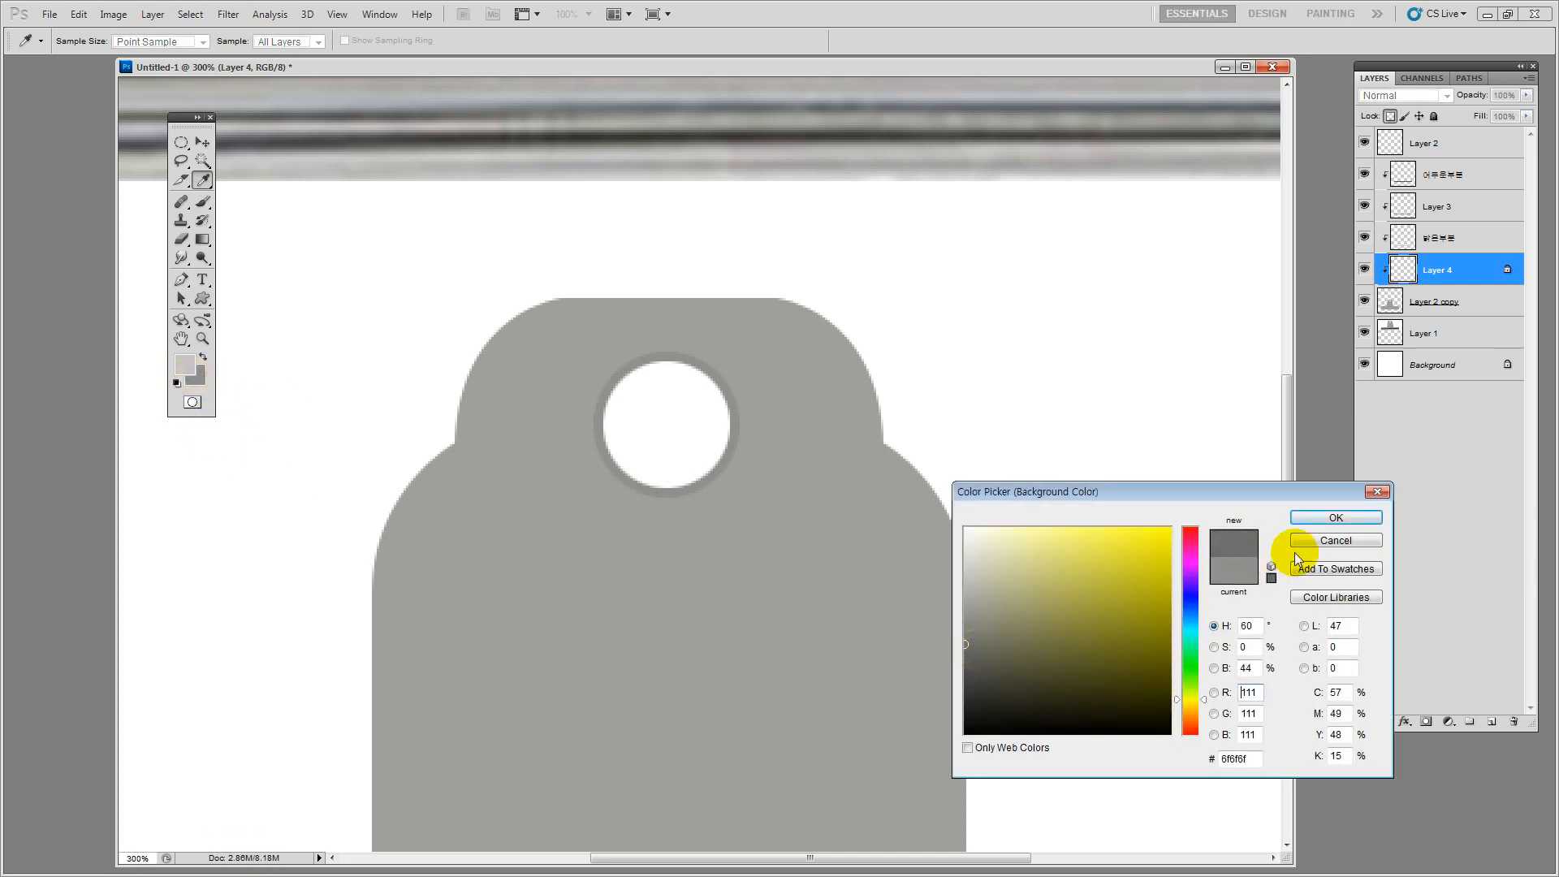
left_click(1336, 520)
Fill the hole rim on Layer 4 with a diagonal linear gradient, dark at its upper left and light at its lower right
left_click(202, 240)
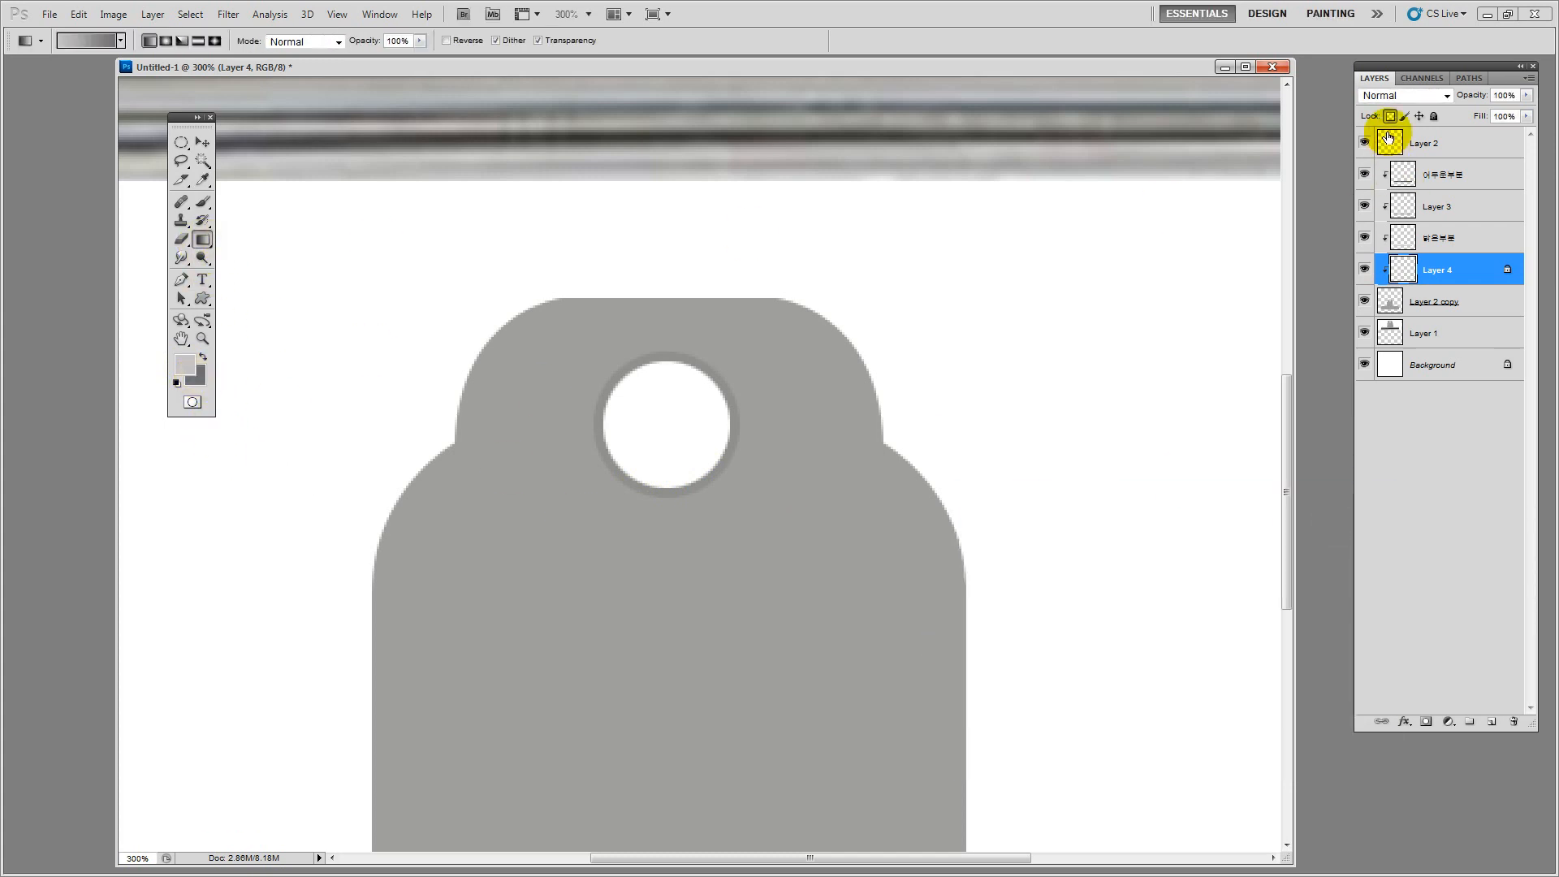
mouse_move(614, 364)
left_mouse_down()
mouse_move(703, 471)
mouse_move(609, 367)
left_mouse_up()
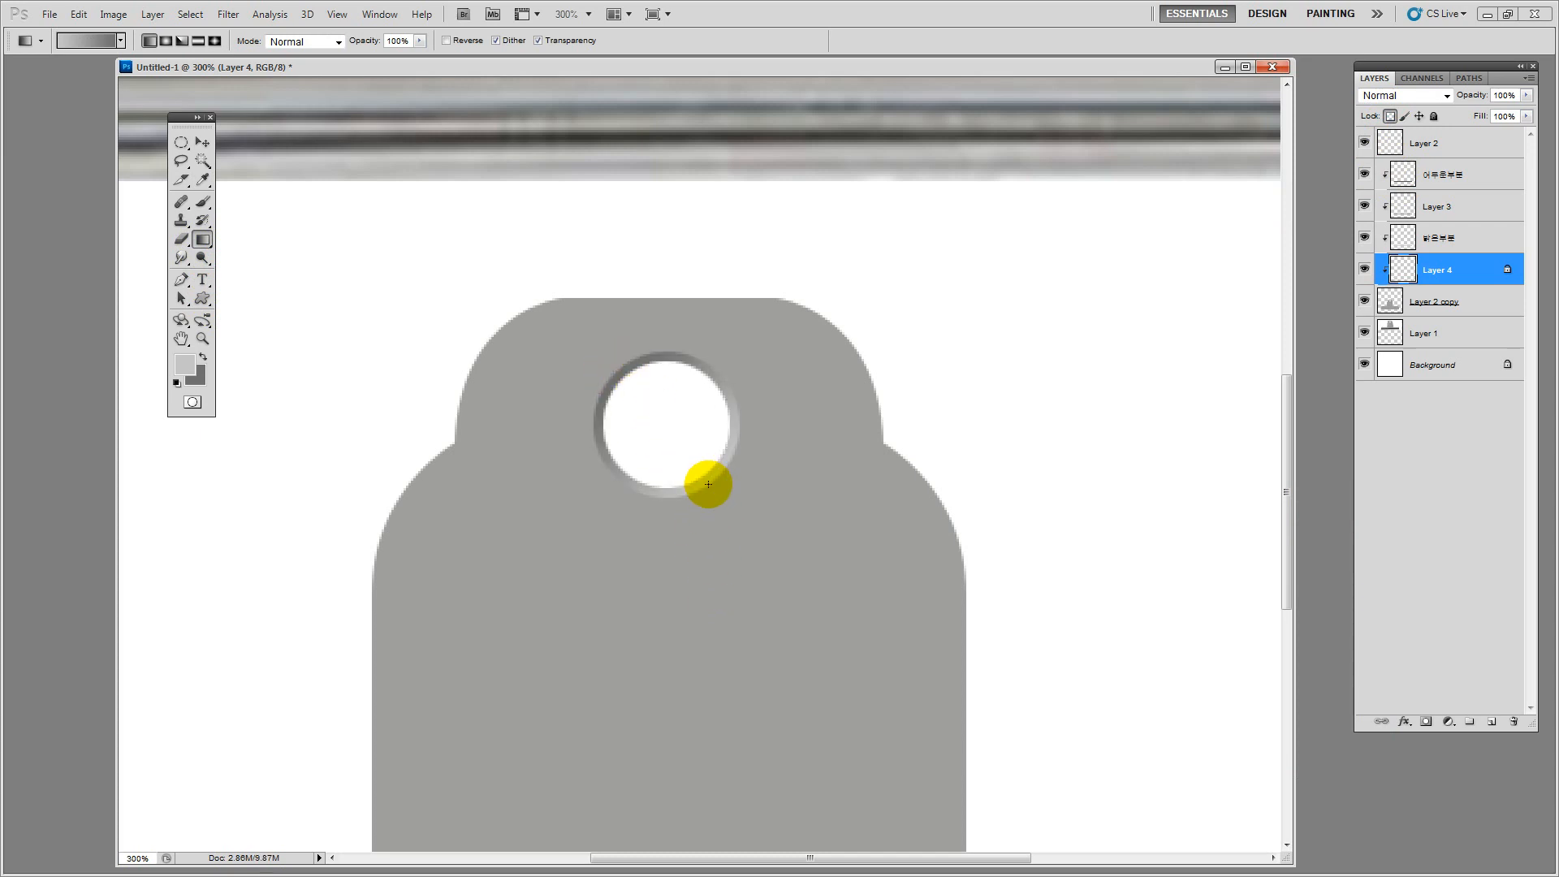
double_click(202, 341)
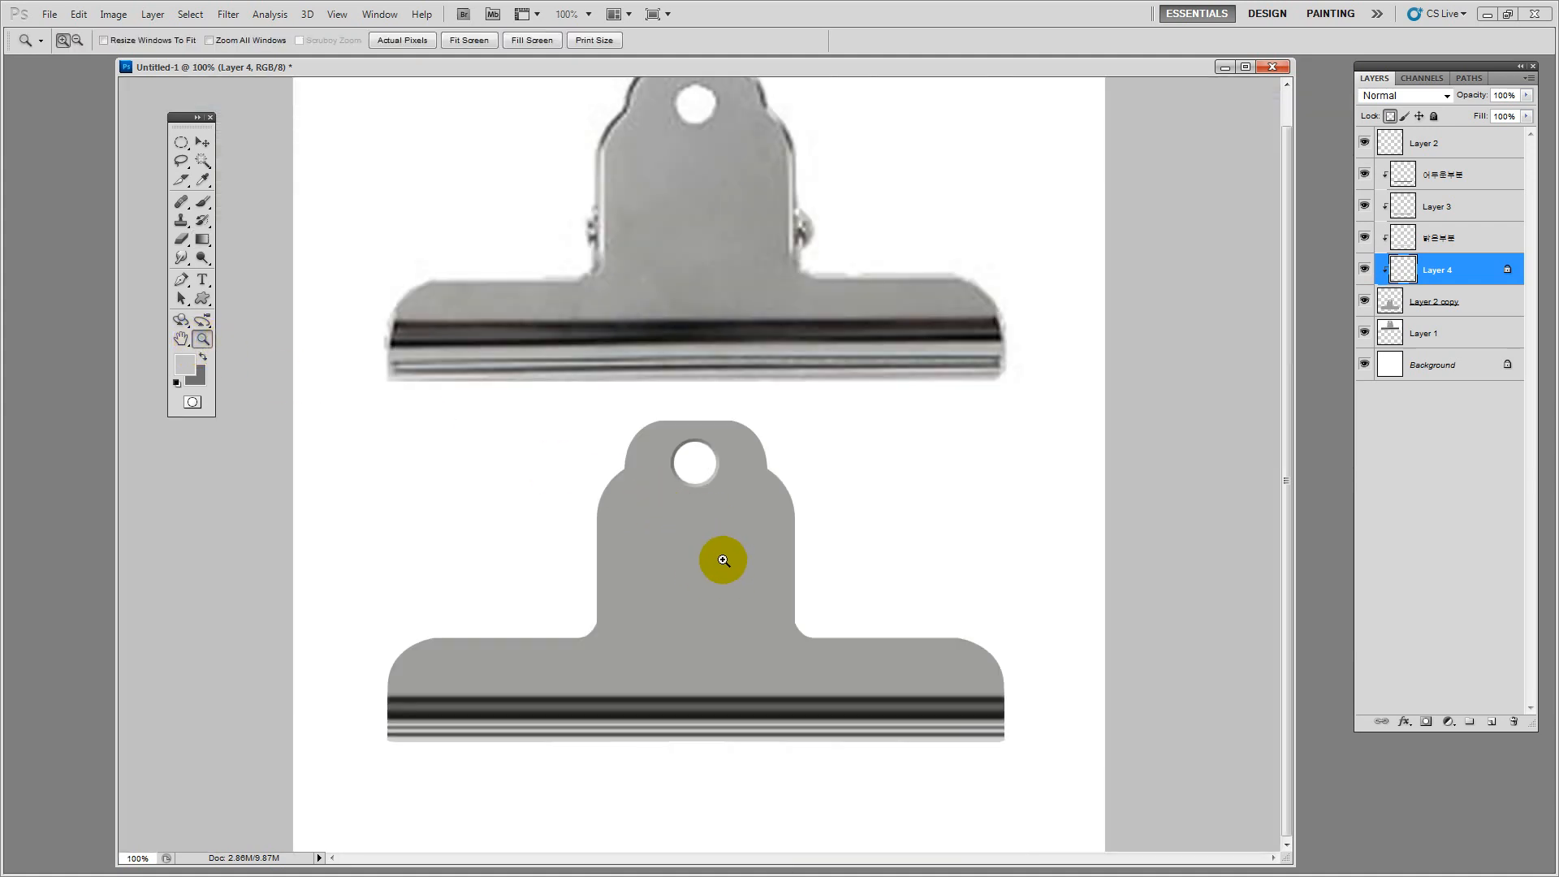
left_click(707, 492)
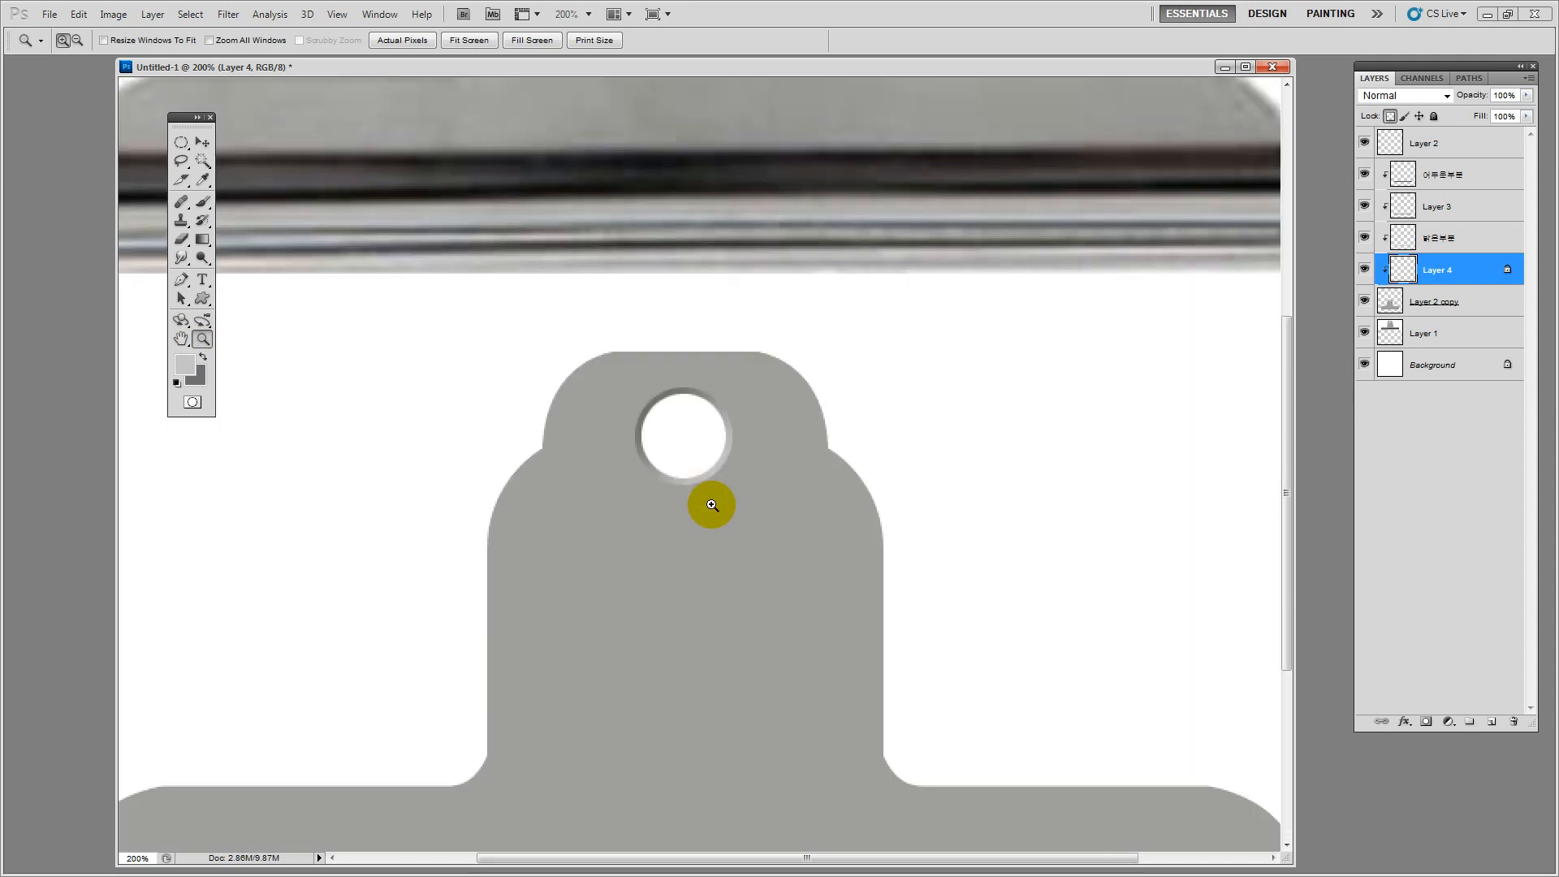
left_click(708, 511)
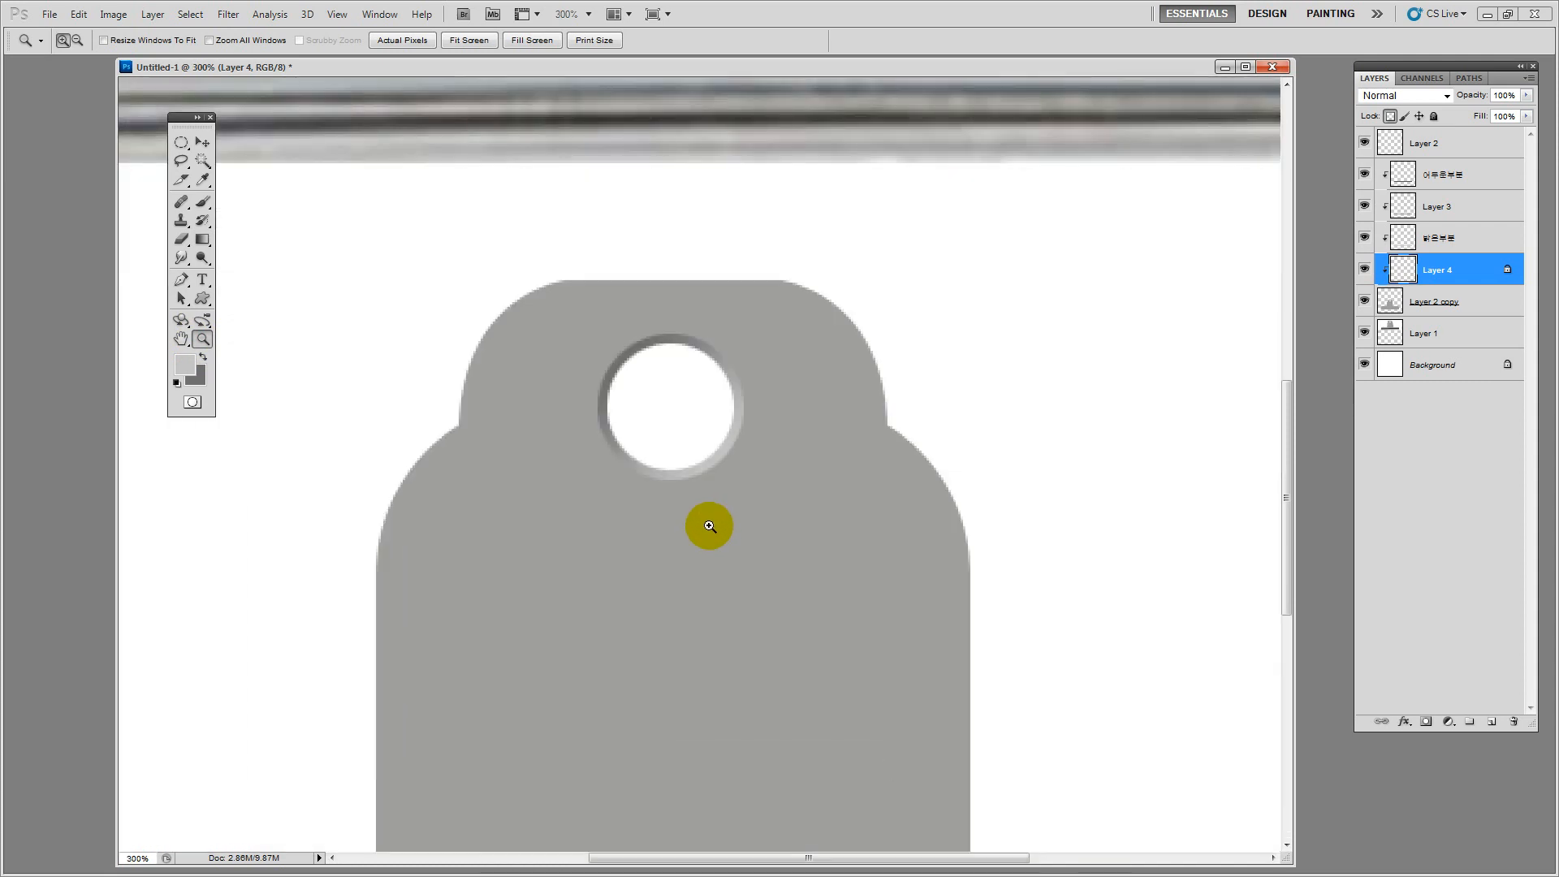
Select a narrow diagonal strip across the hole from upper left to lower right, and feather it by 6 pixels
left_click(180, 161)
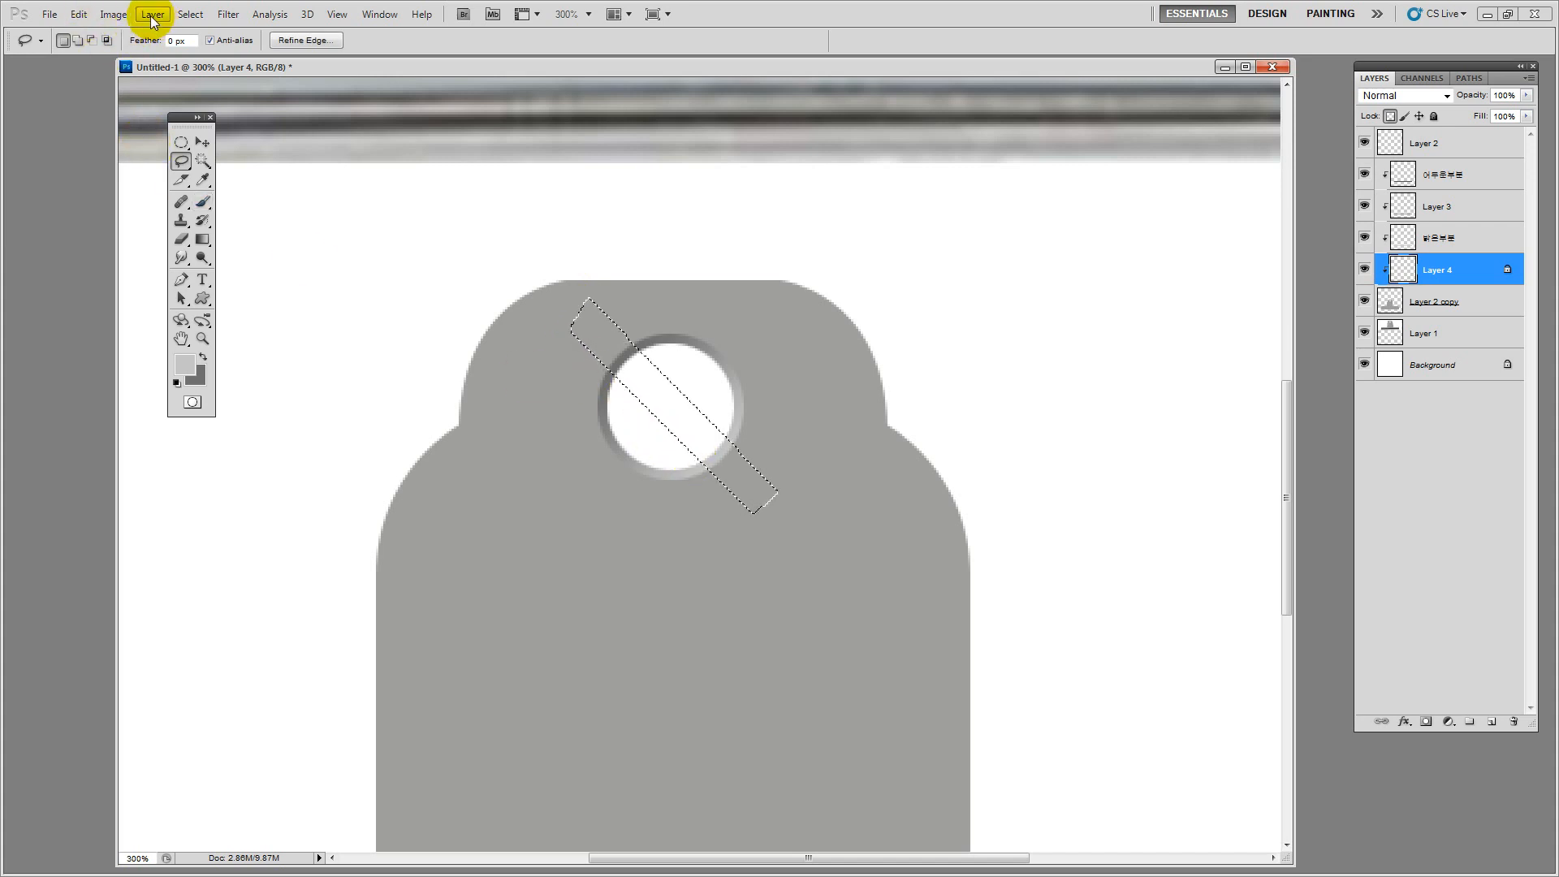
left_click(190, 14)
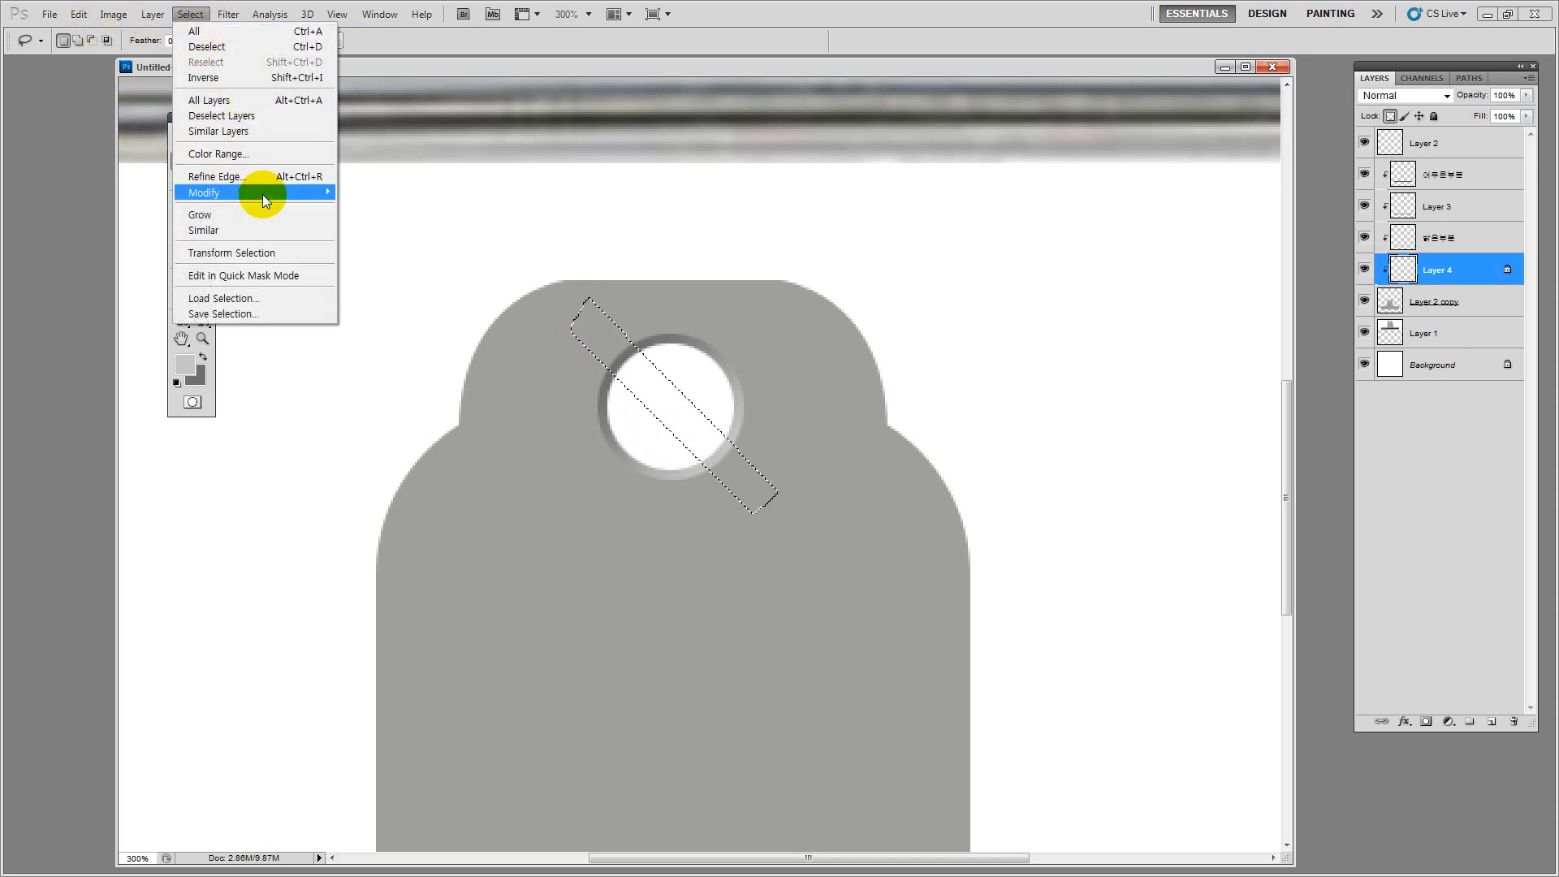
mouse_move(261, 195)
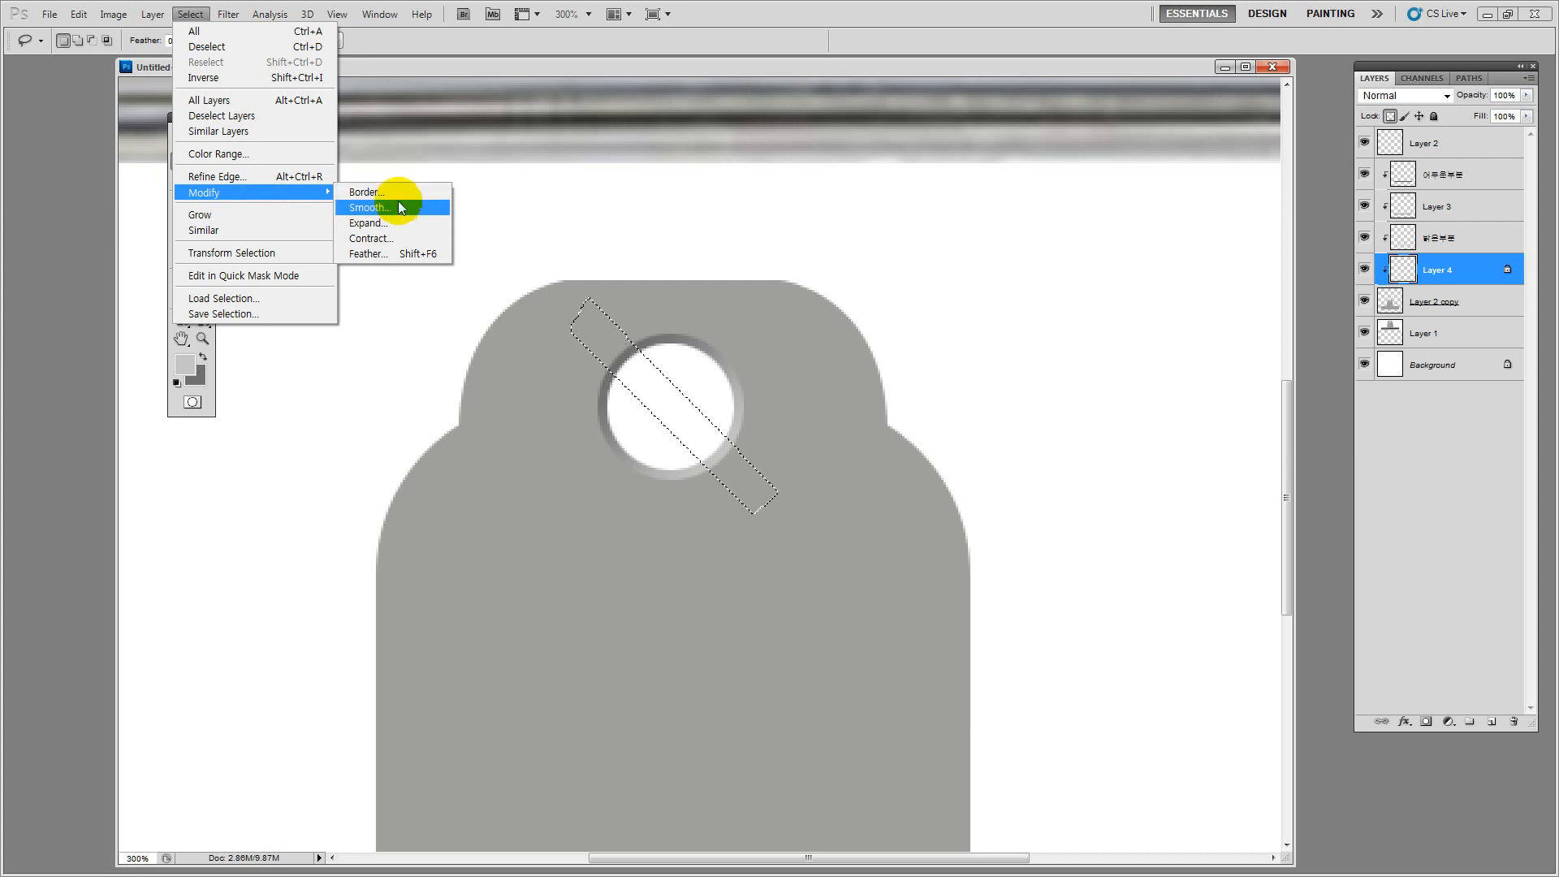
left_click(406, 254)
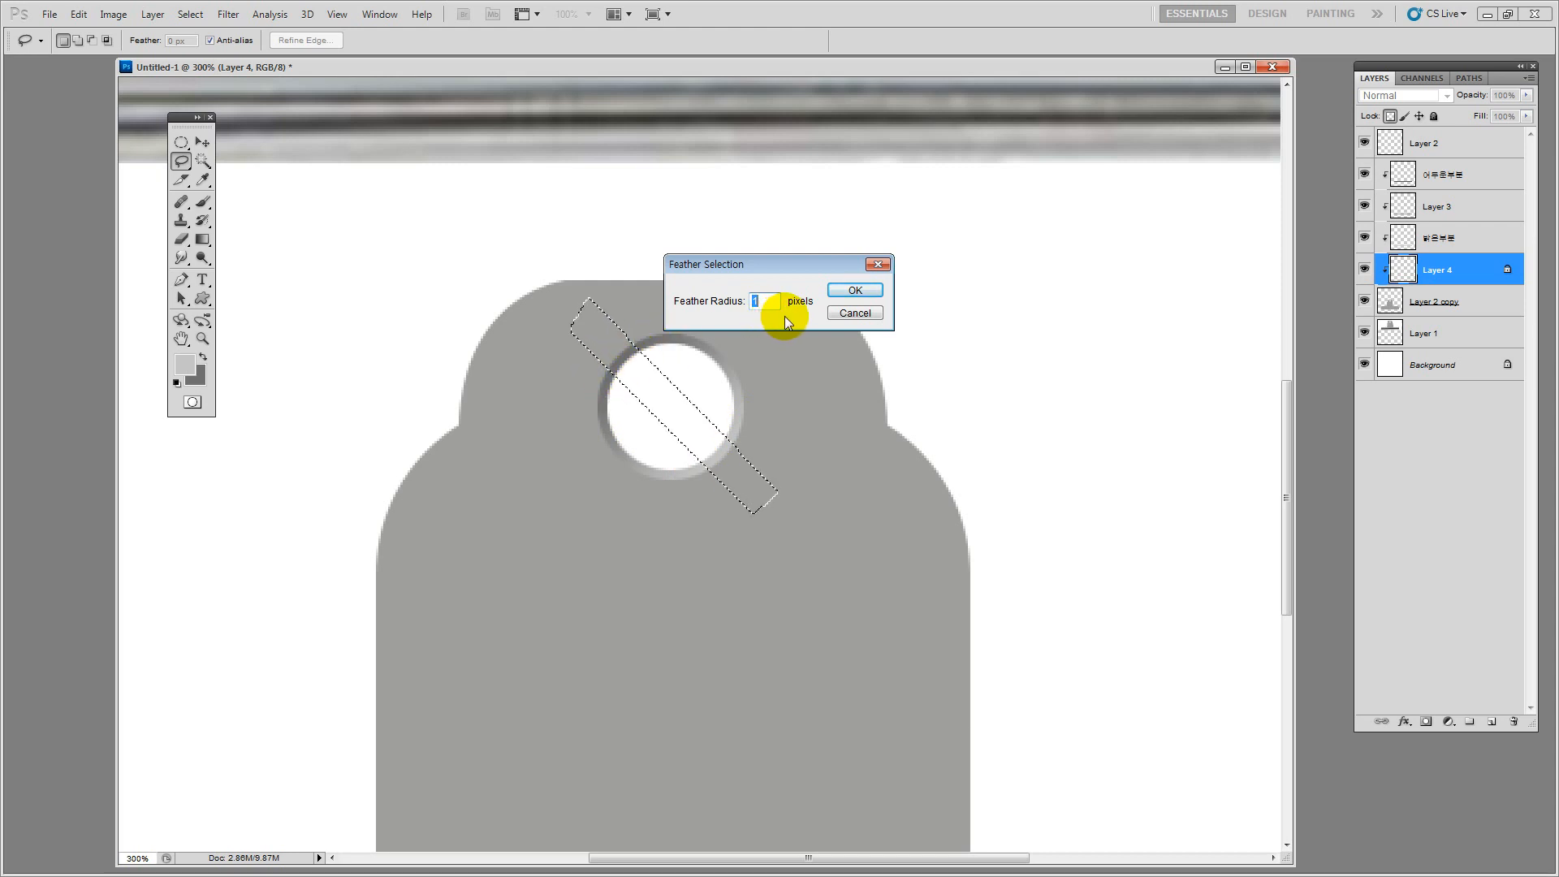
type("6")
left_click(855, 290)
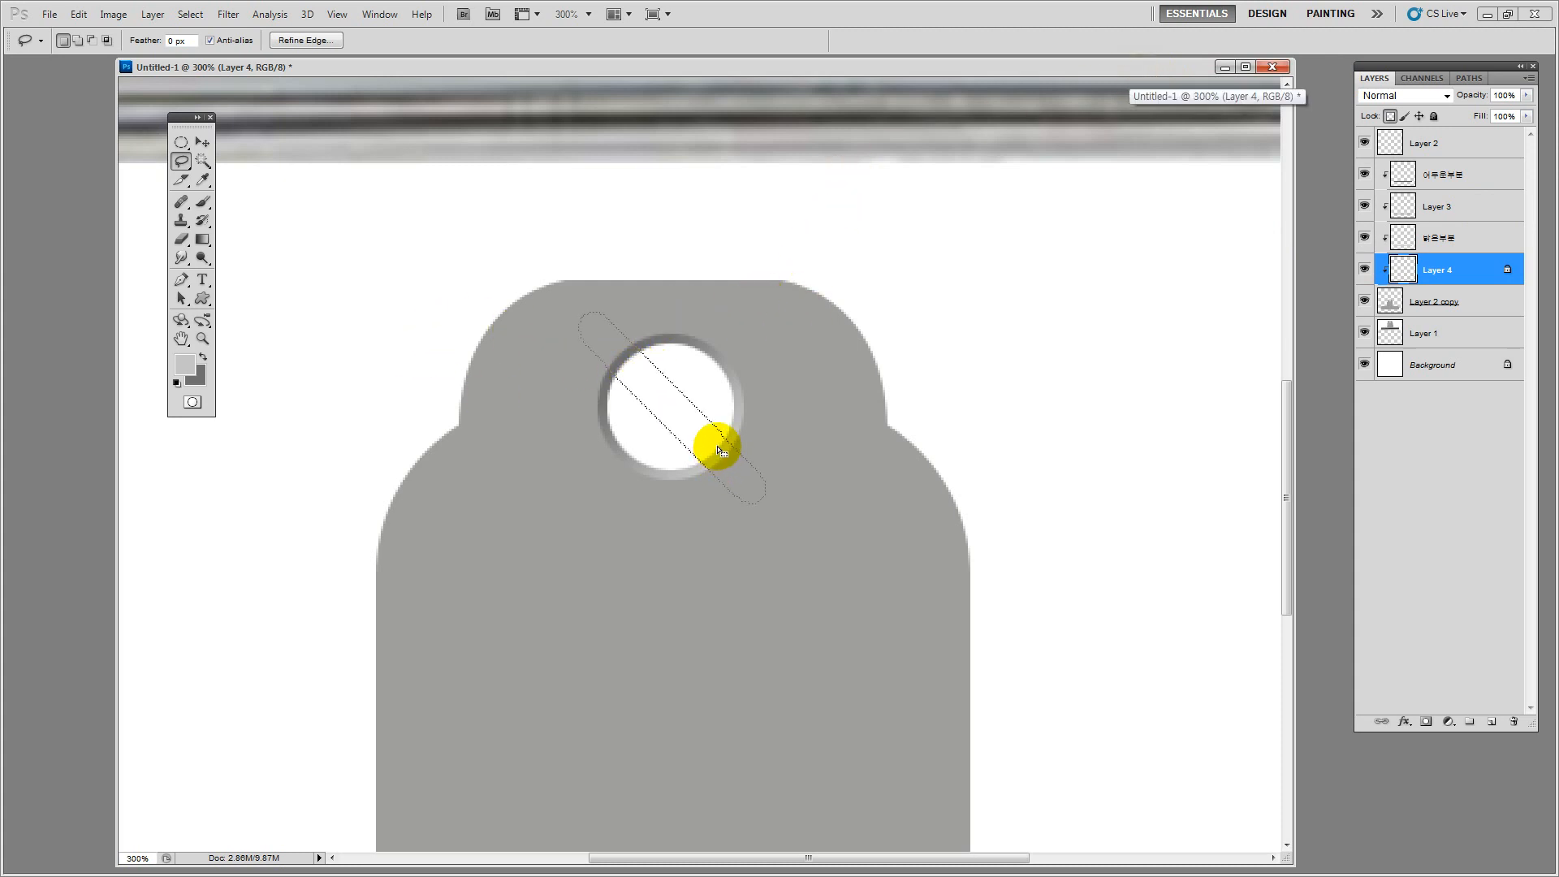
Boost the strip's contrast on the rim with Levels, setting midtones to about 0.56 and white input to 193, and deselect
left_click(113, 14)
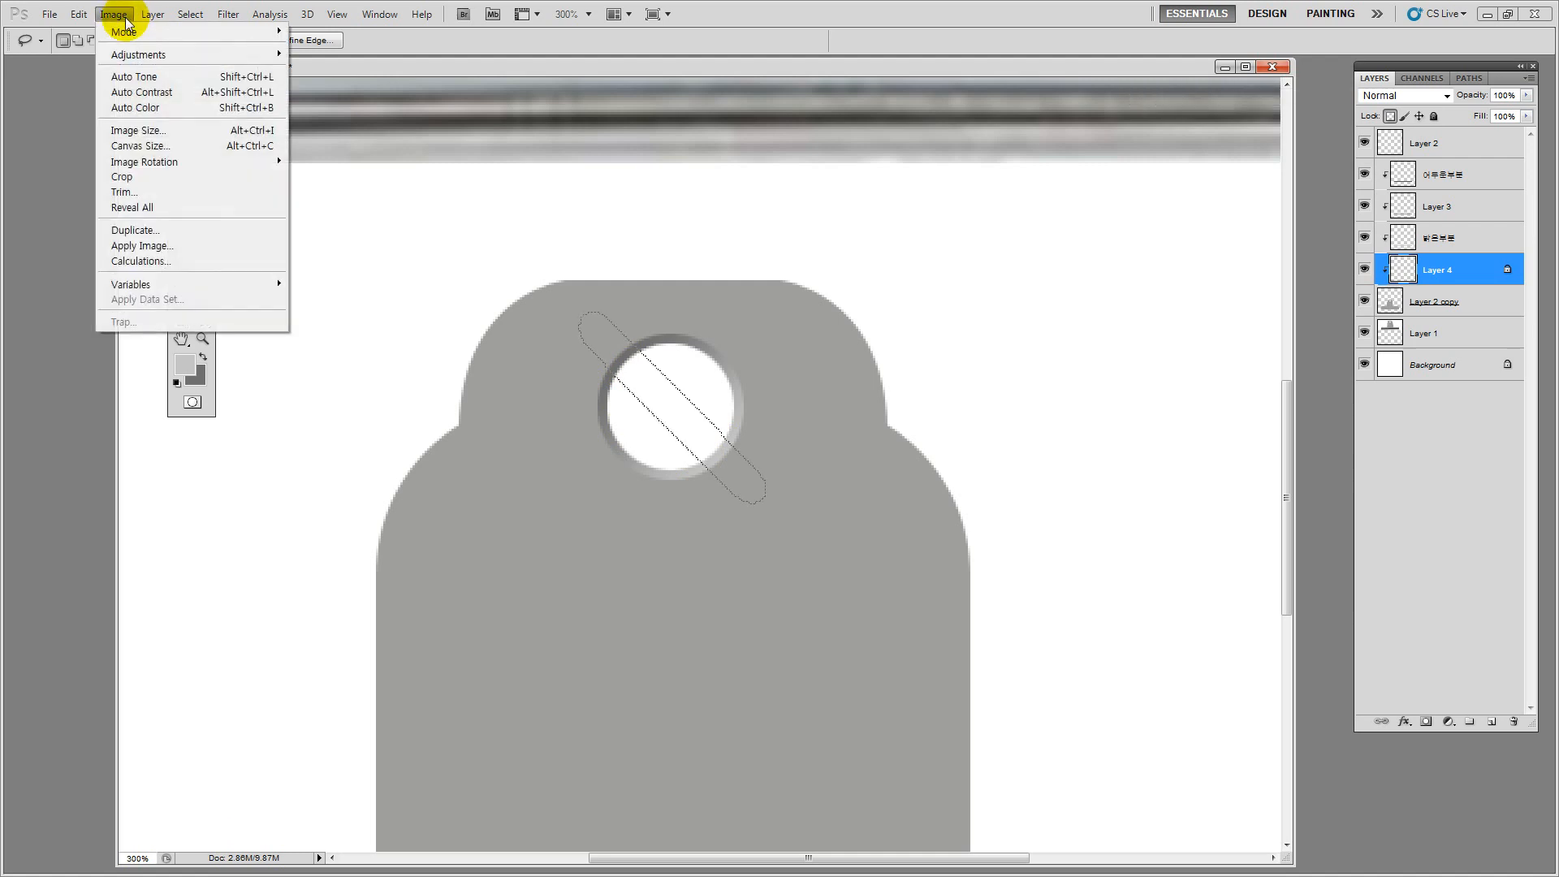
mouse_move(151, 57)
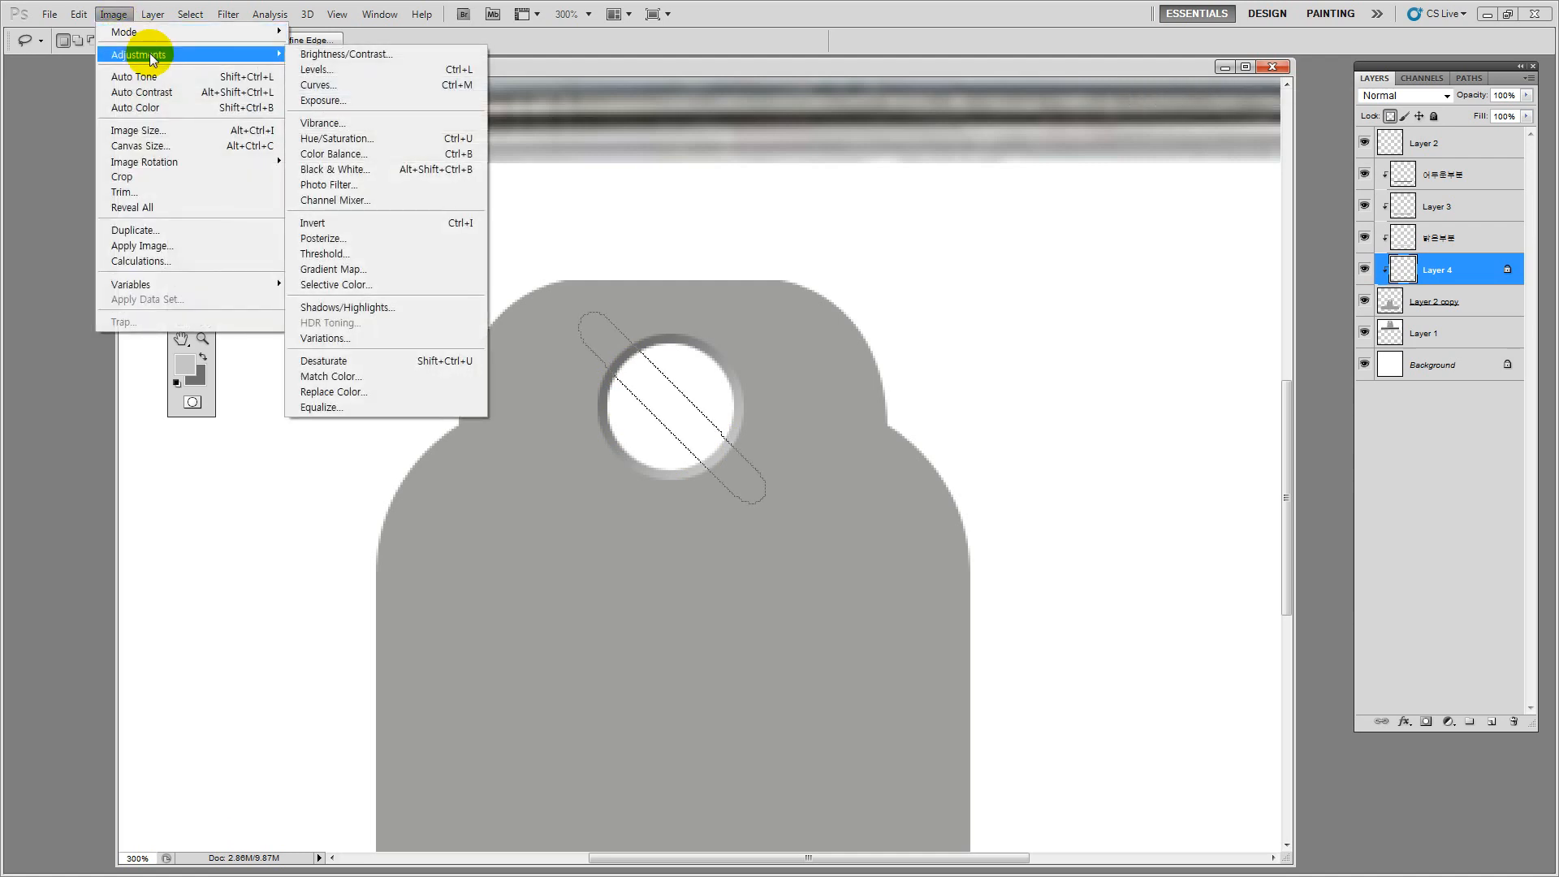
left_click(423, 75)
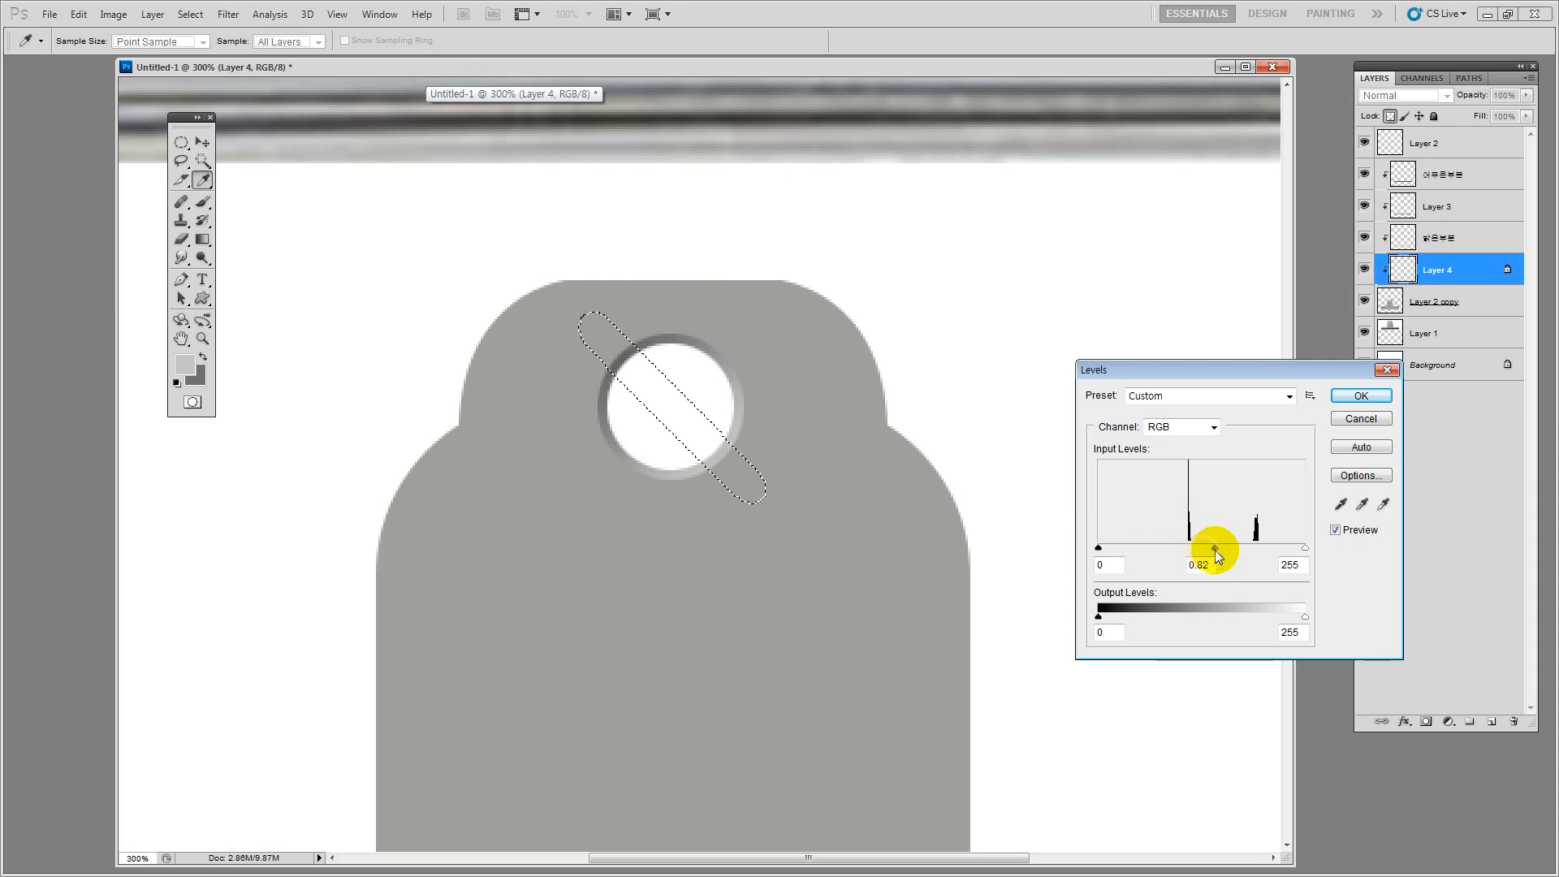
left_click_drag(1215, 549, 1257, 554)
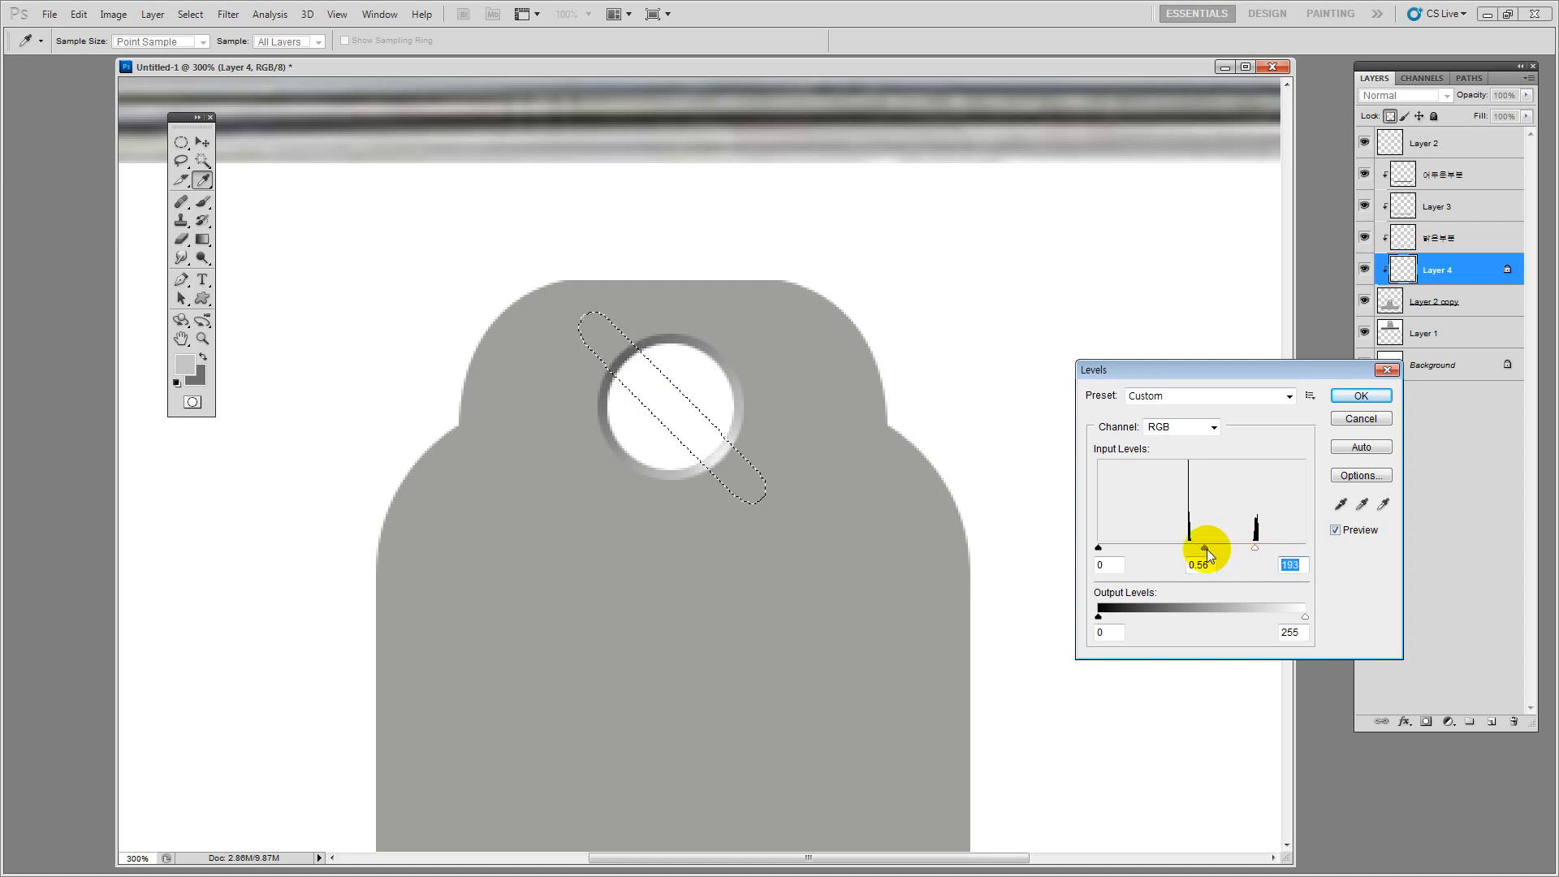
left_click(1356, 397)
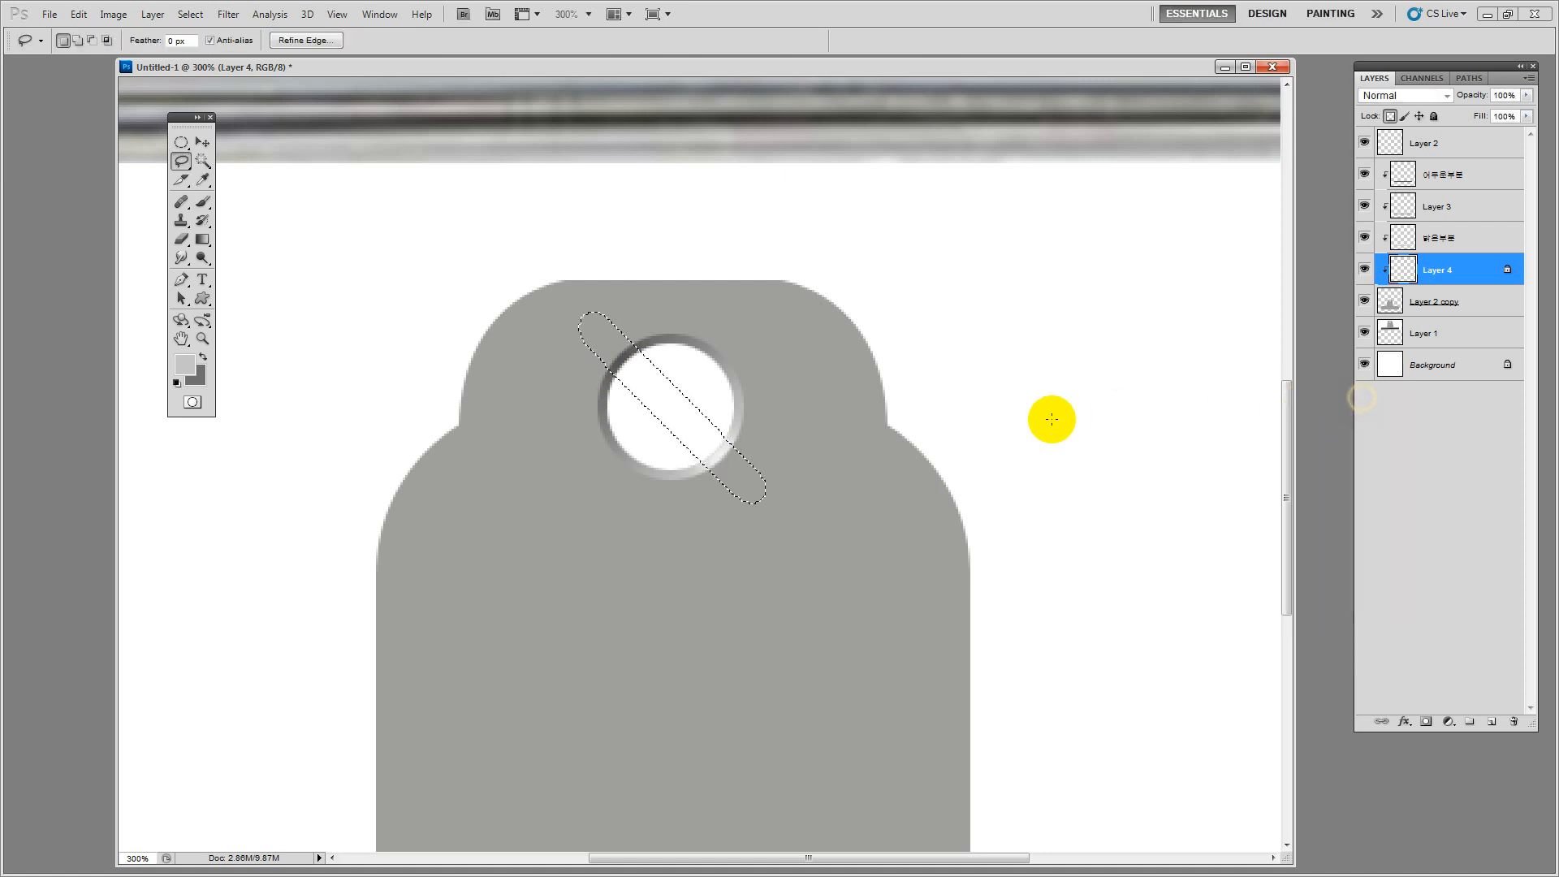
key("ctrl+d")
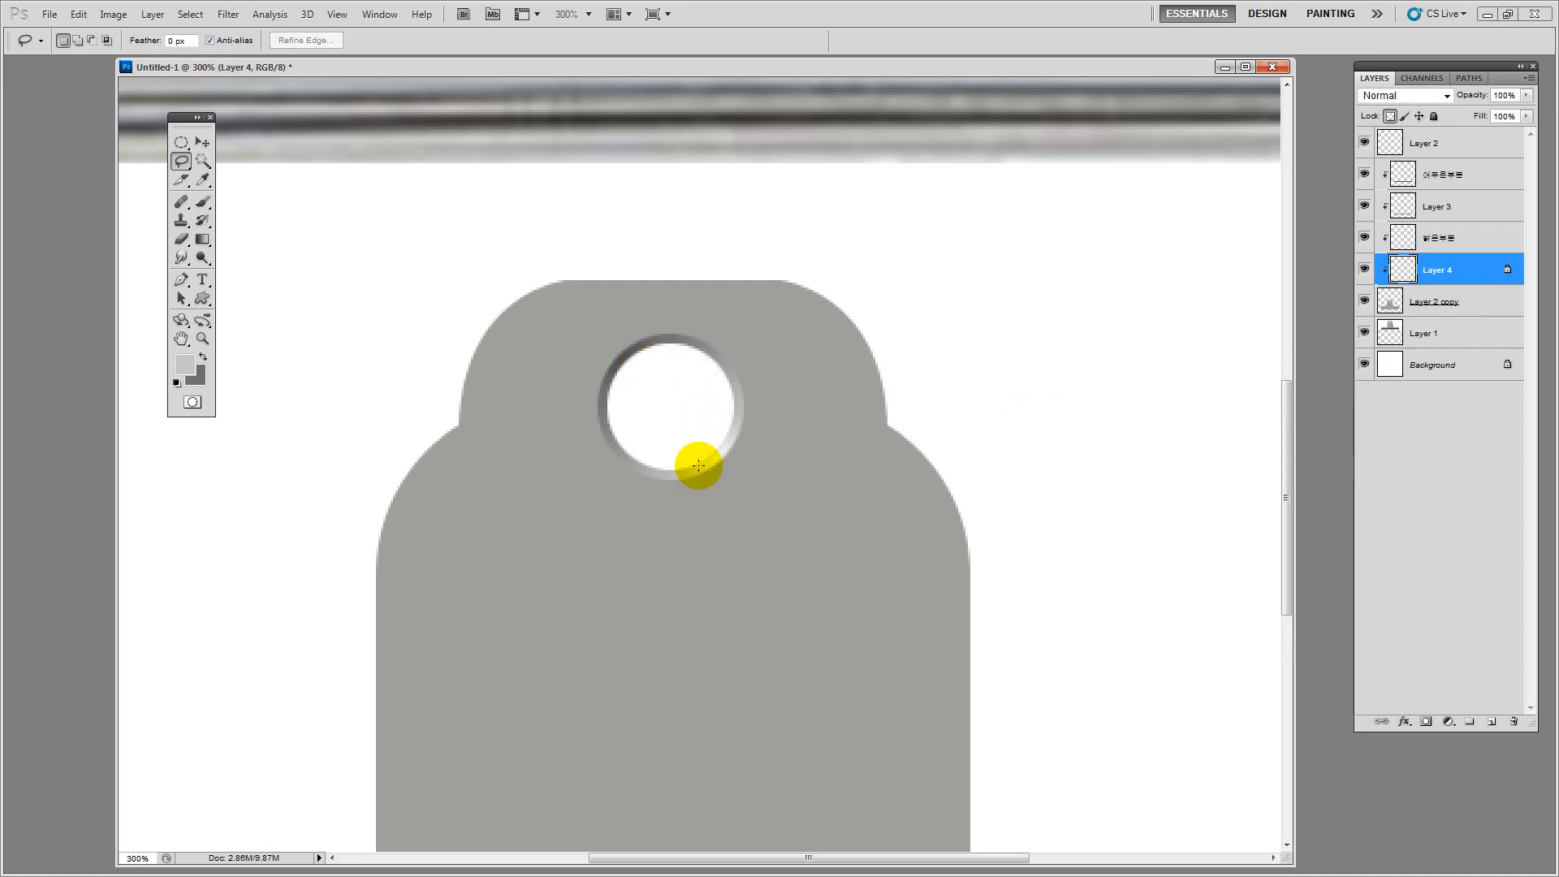
double_click(200, 339)
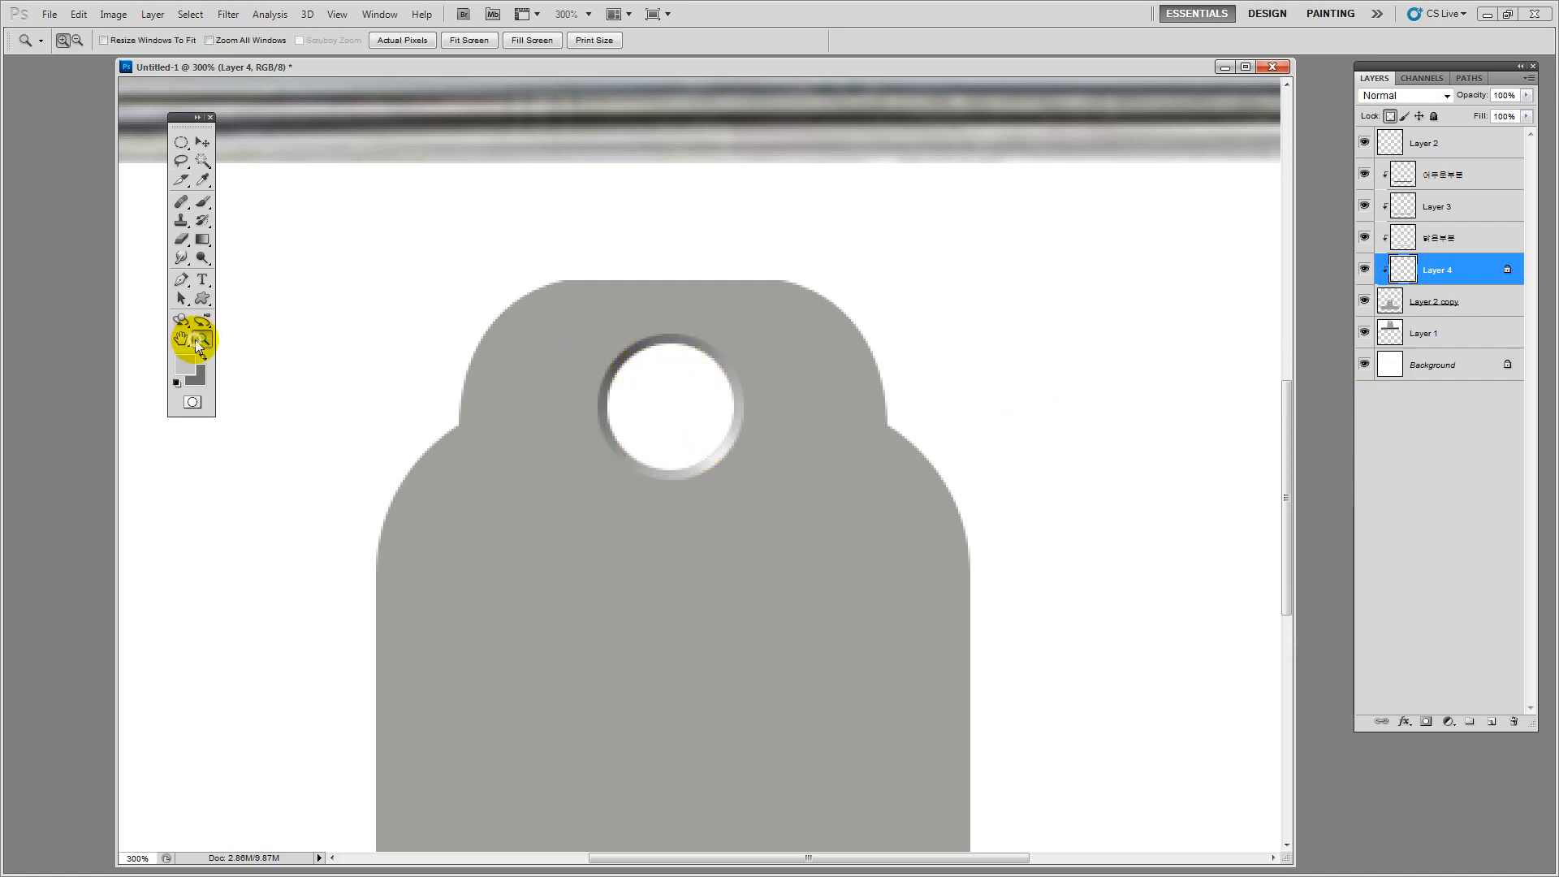
left_click(202, 142)
scroll(713, 522, "up", 2)
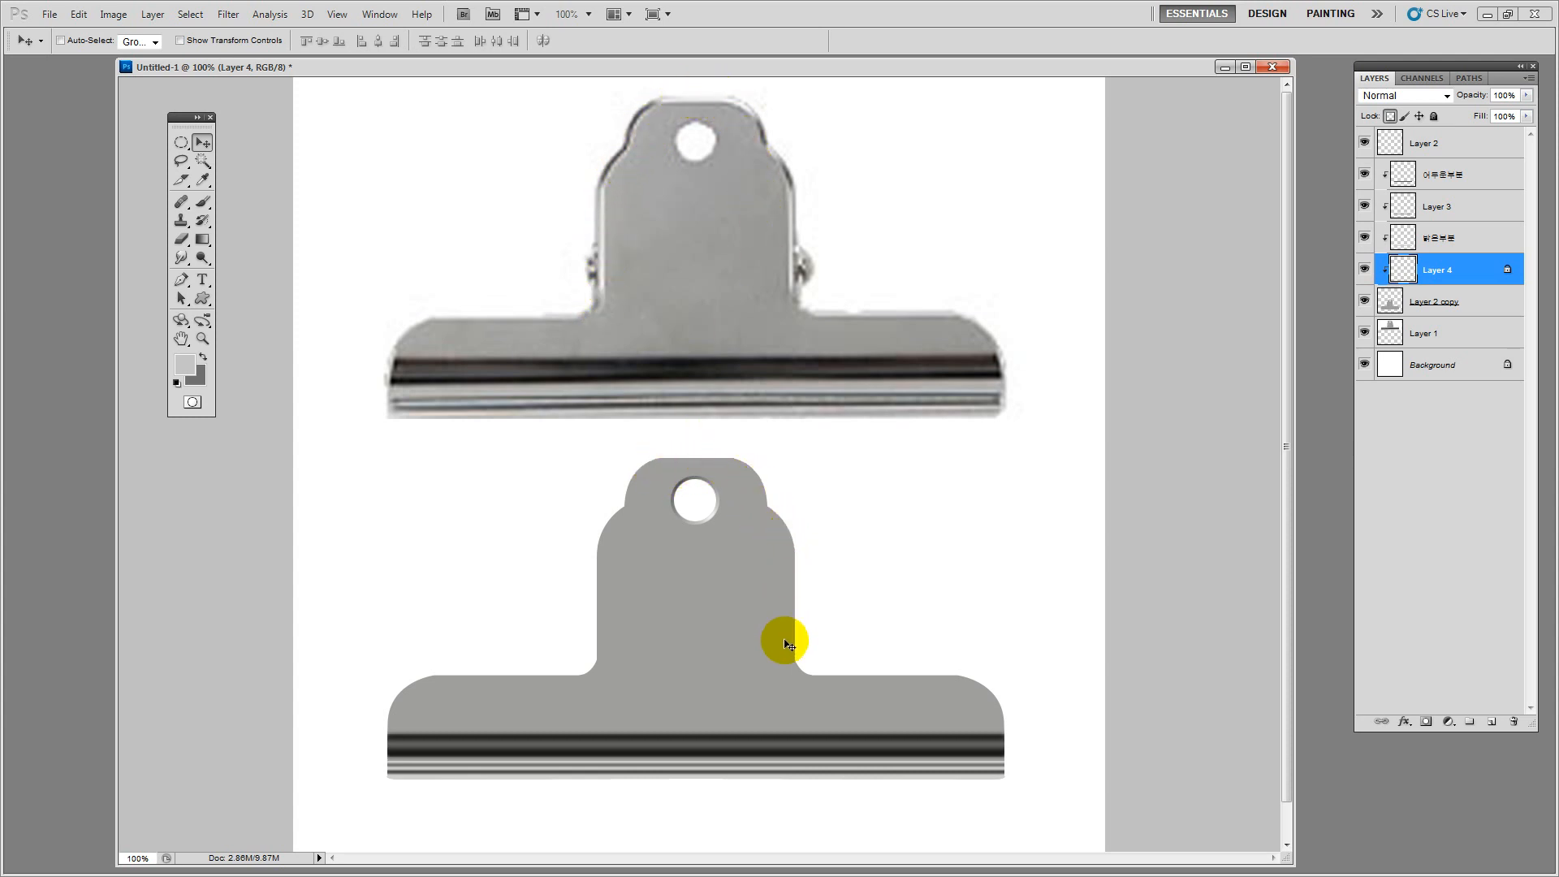
left_click(181, 143)
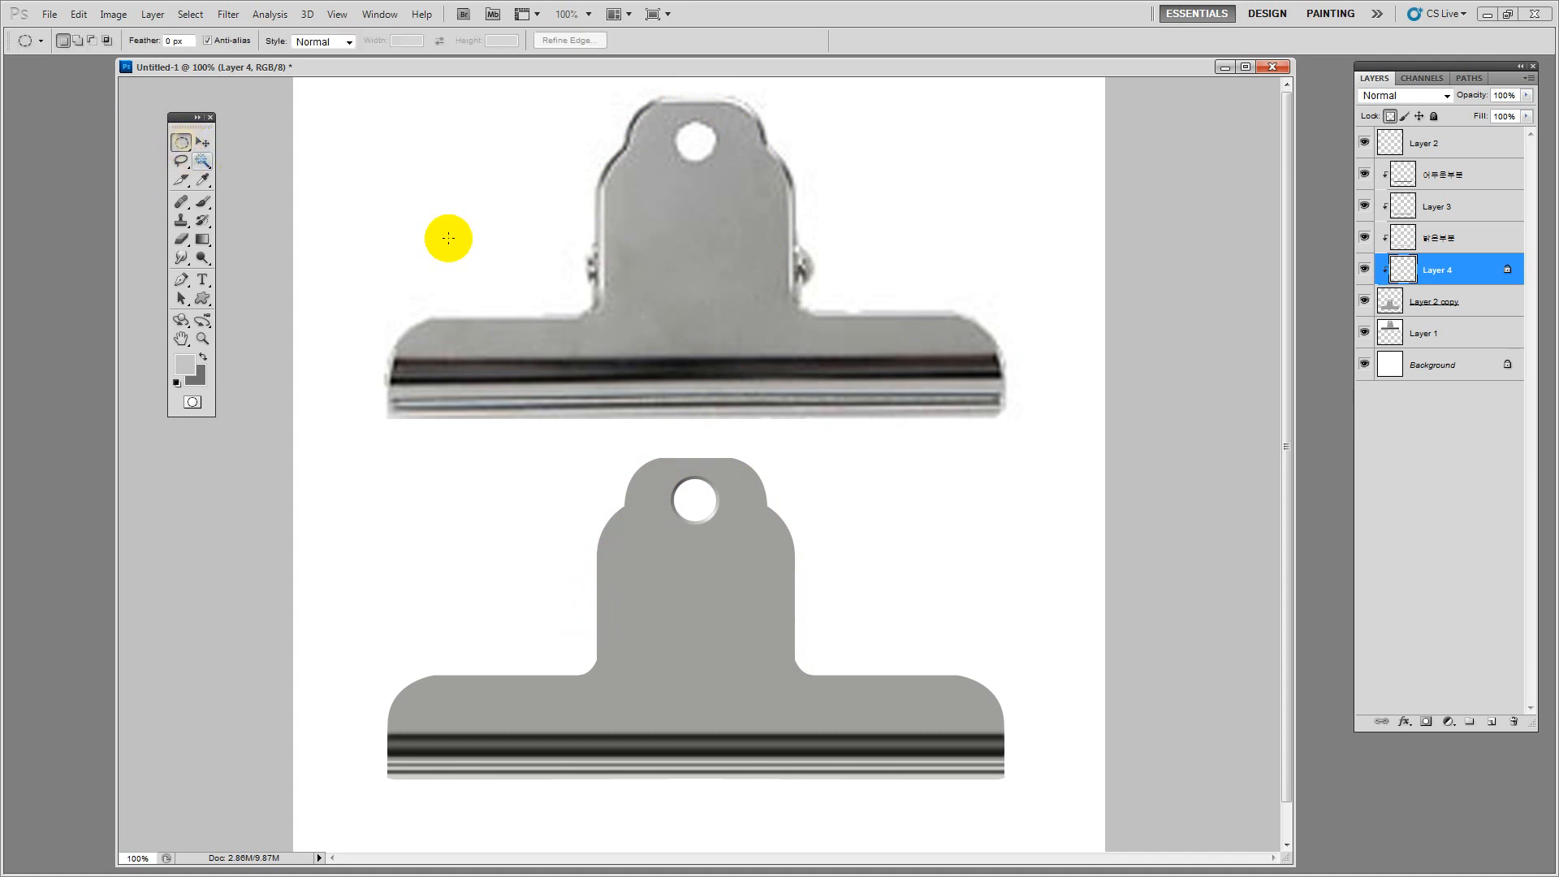
left_click(1390, 304, "ctrl")
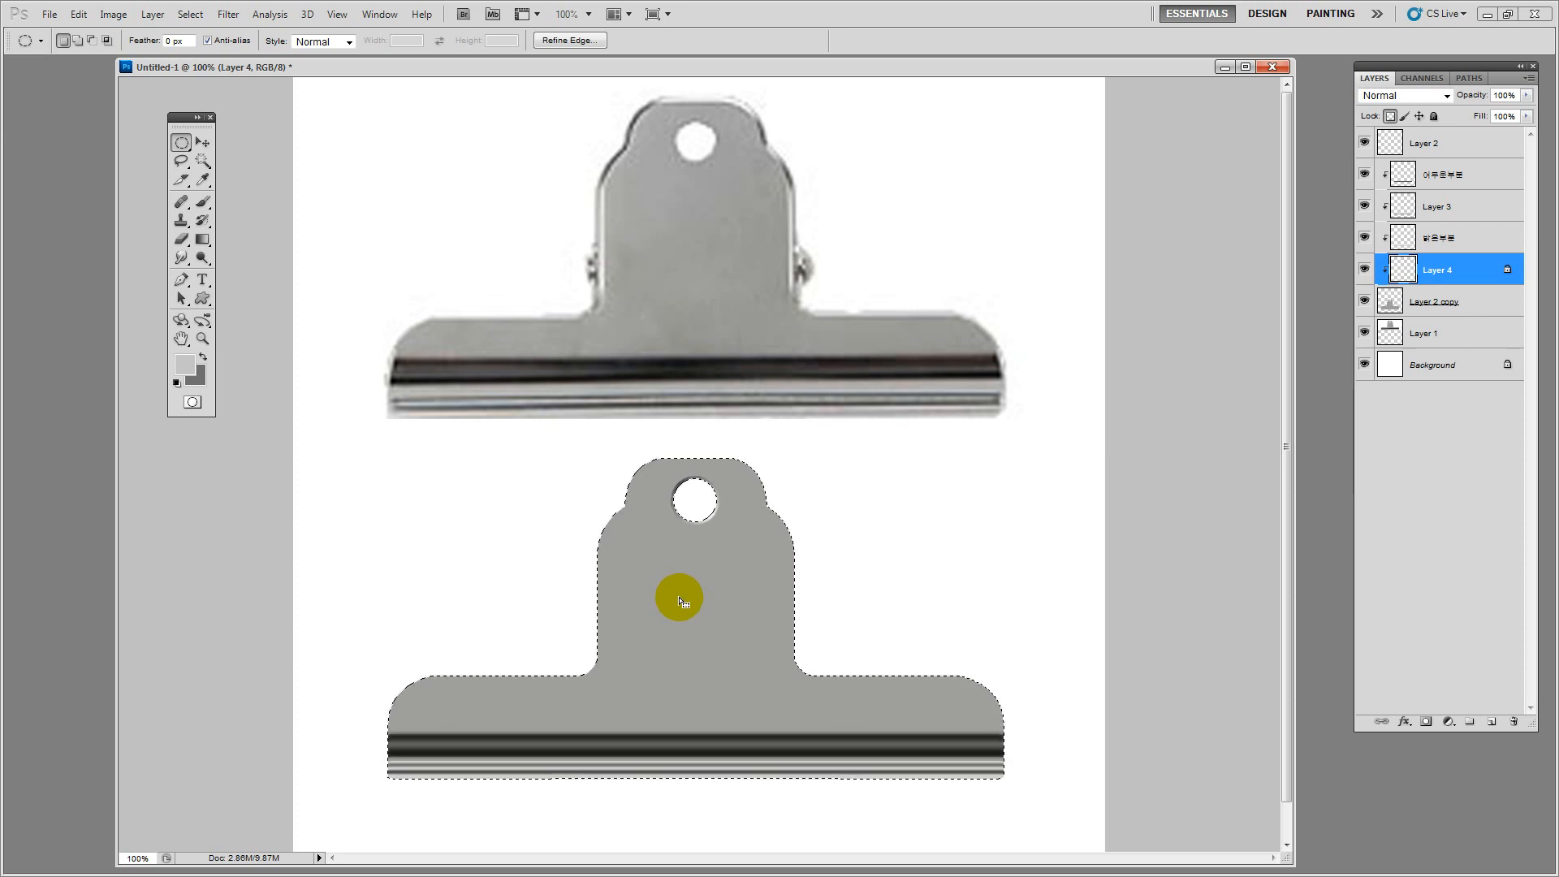
key("ctrl+d")
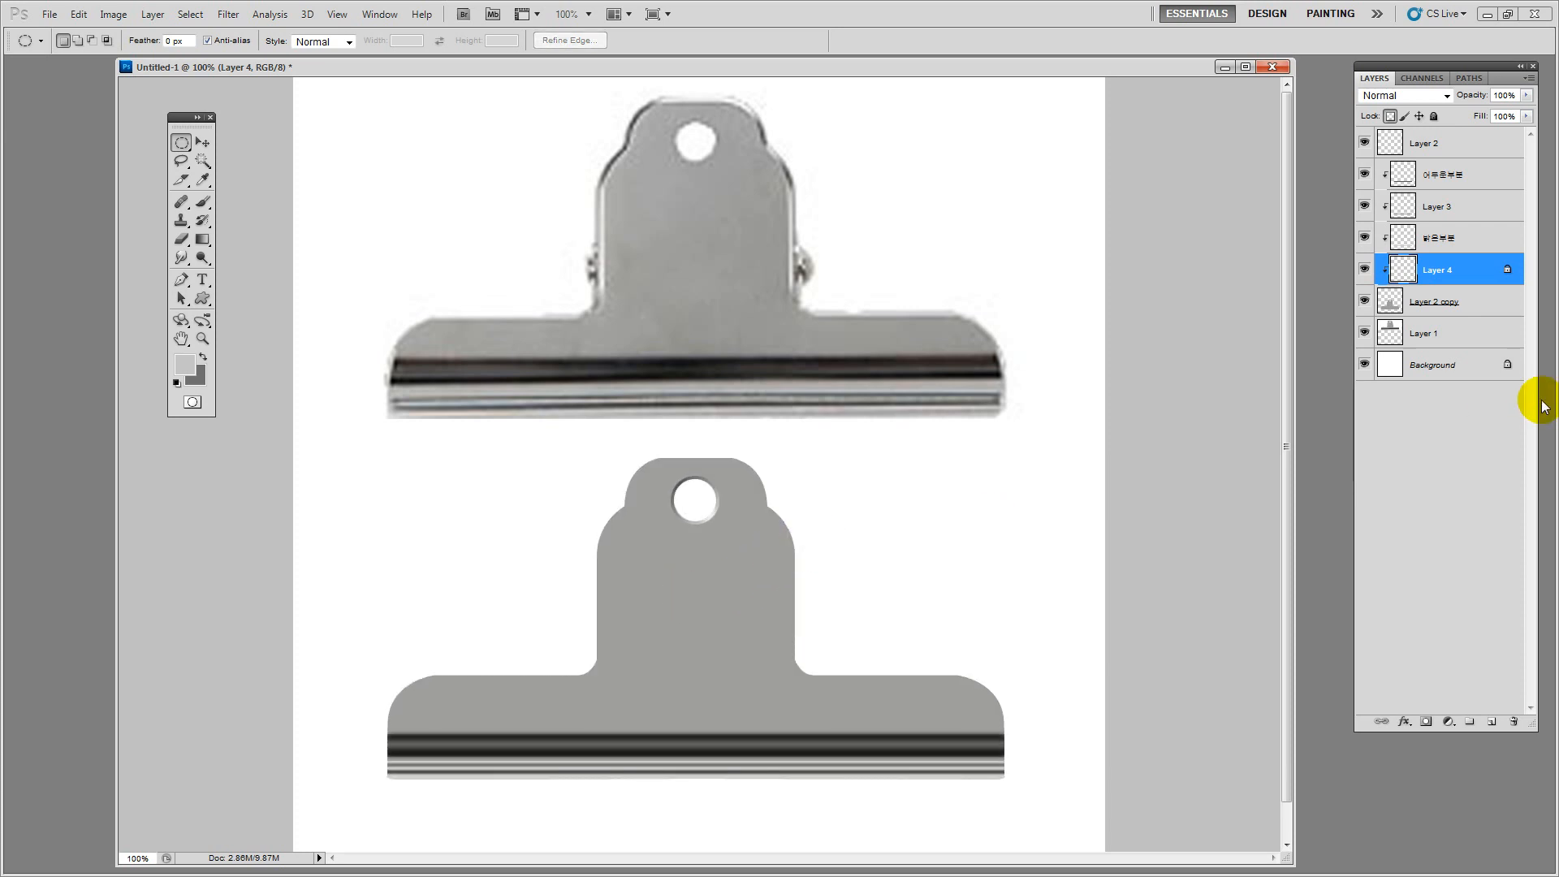
Duplicate the grey clip shape layer, Layer 2 copy
left_click(1461, 310)
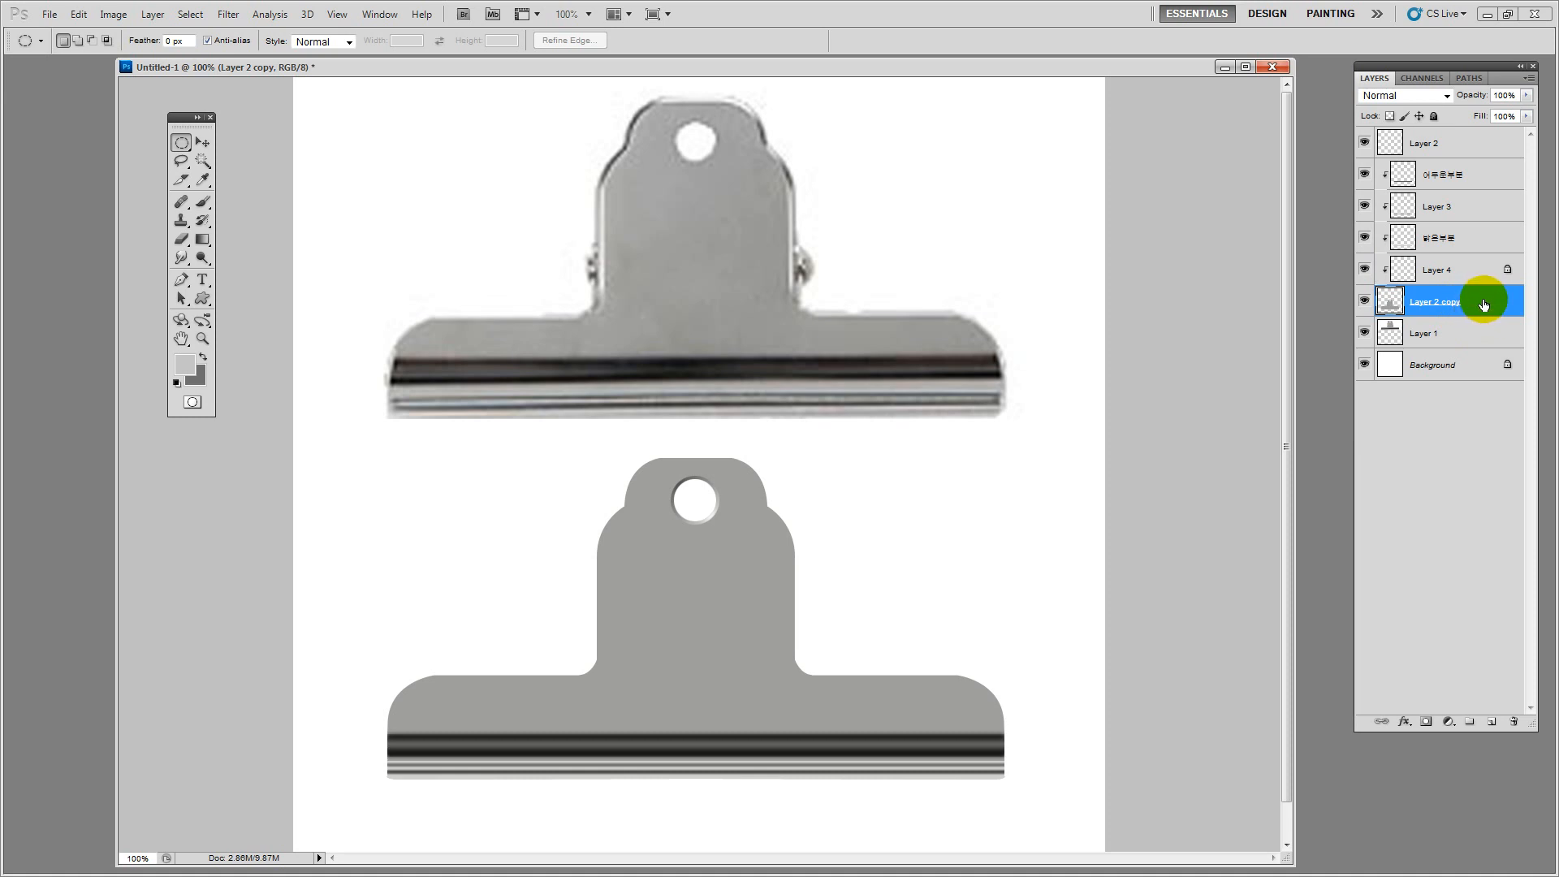
key("ctrl+j")
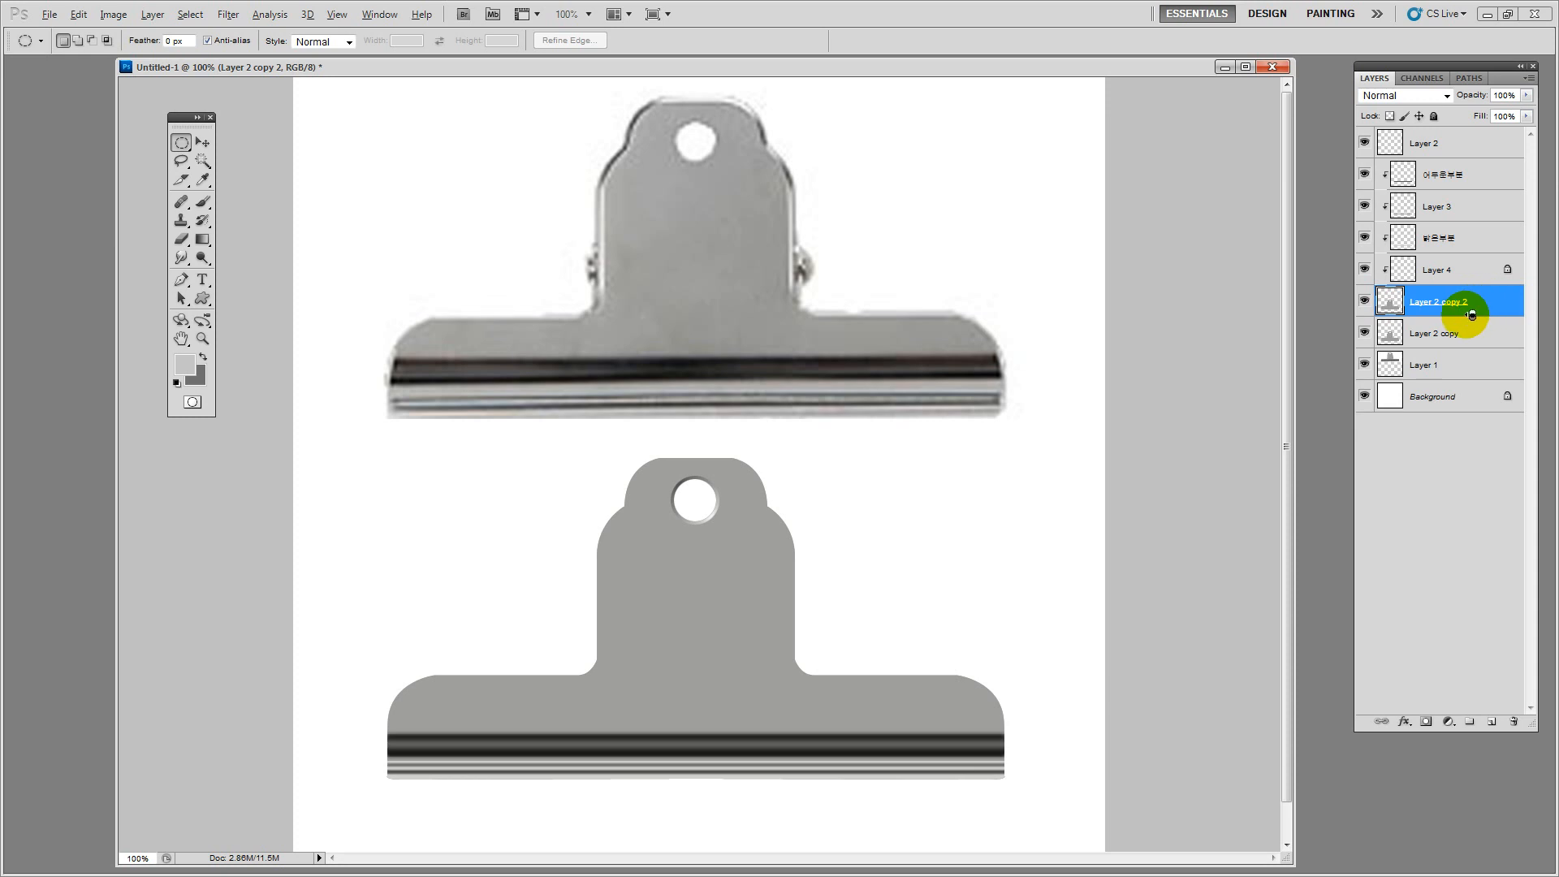
Clip Layer 2 copy 2 to Layer 2 copy and darken it with Hue/Saturation, setting lightness to -38
left_click(1471, 314, "alt")
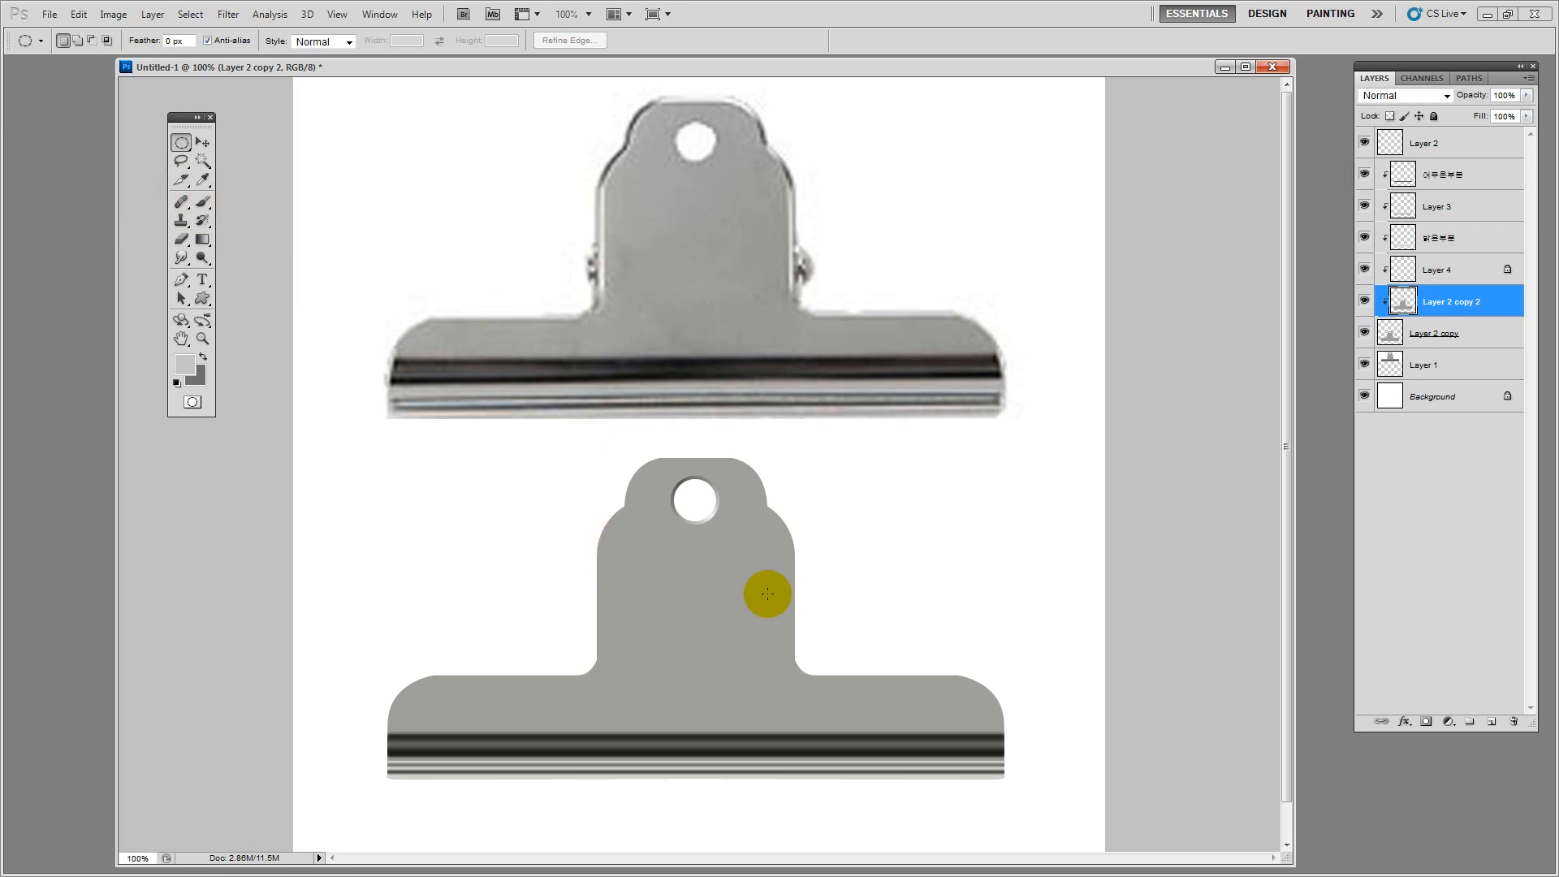
key("ctrl+u")
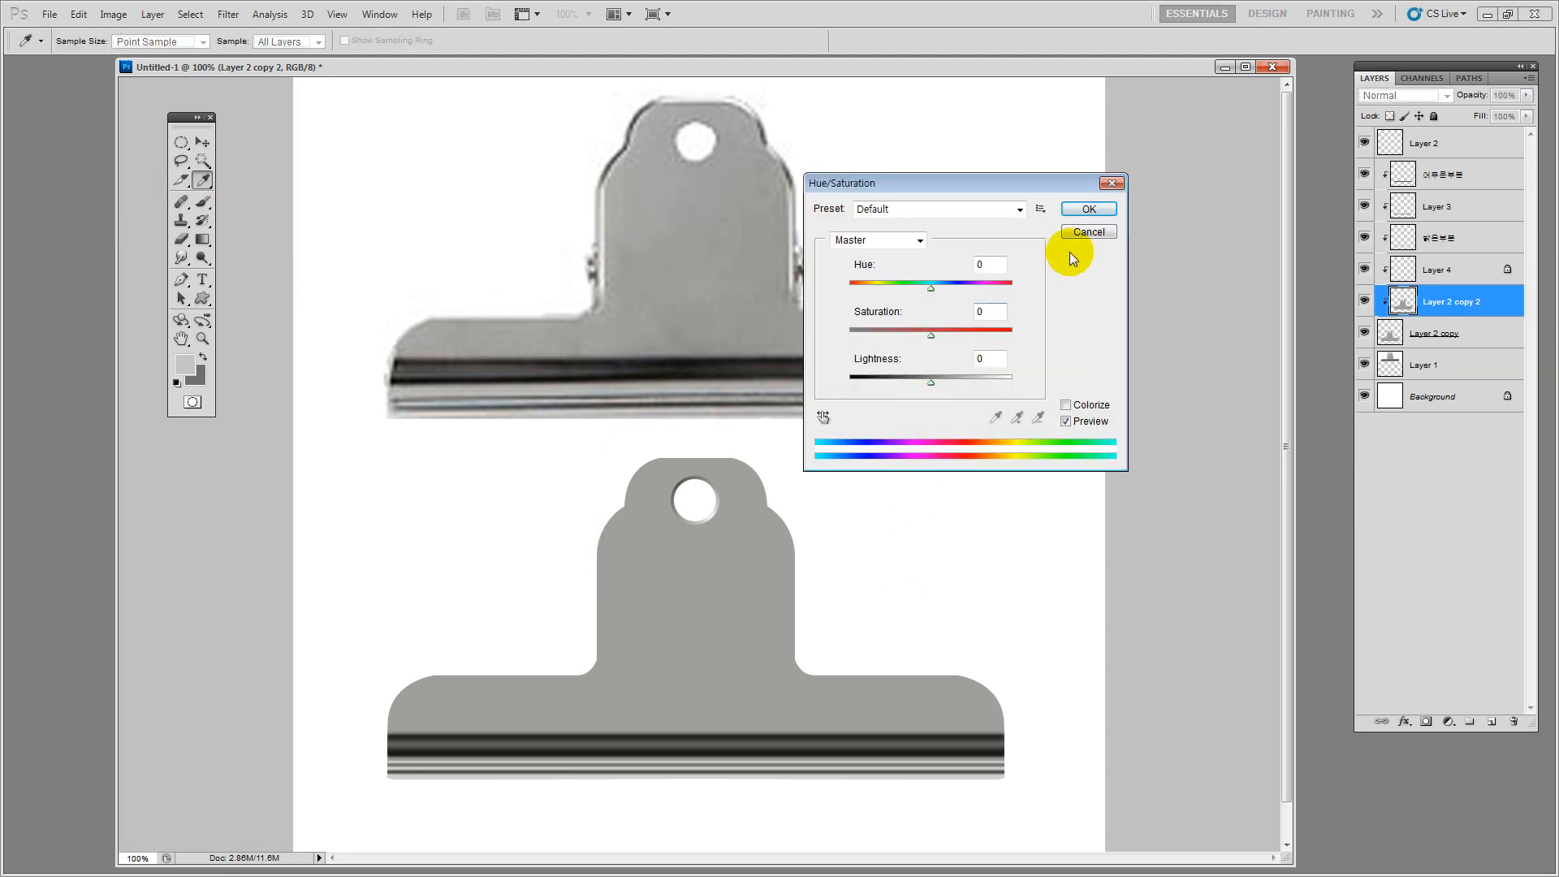
left_click(1088, 210)
left_click(113, 14)
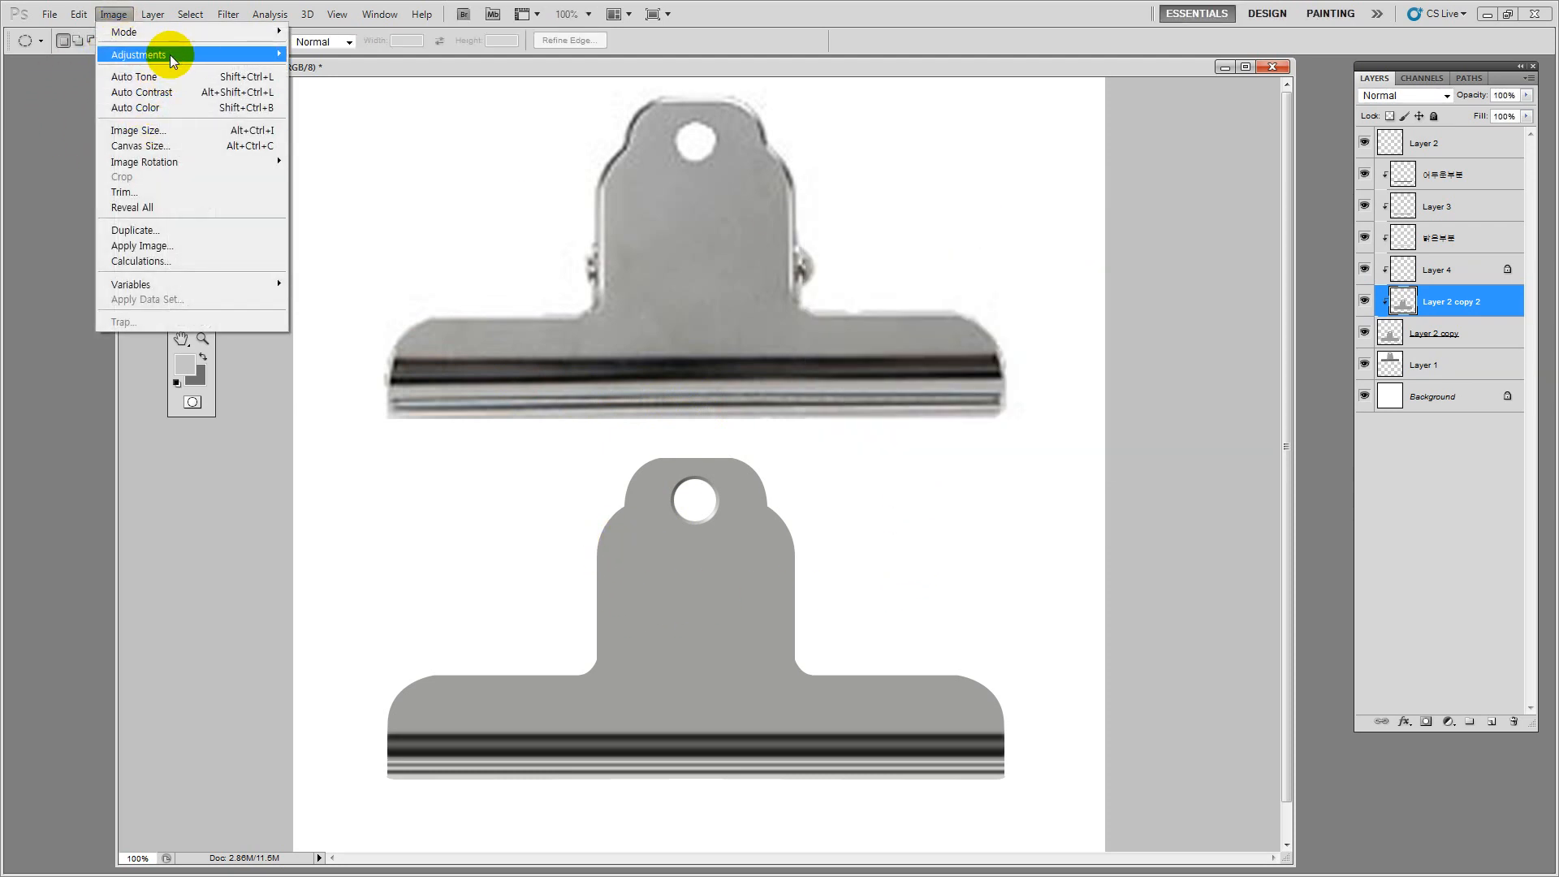
mouse_move(170, 52)
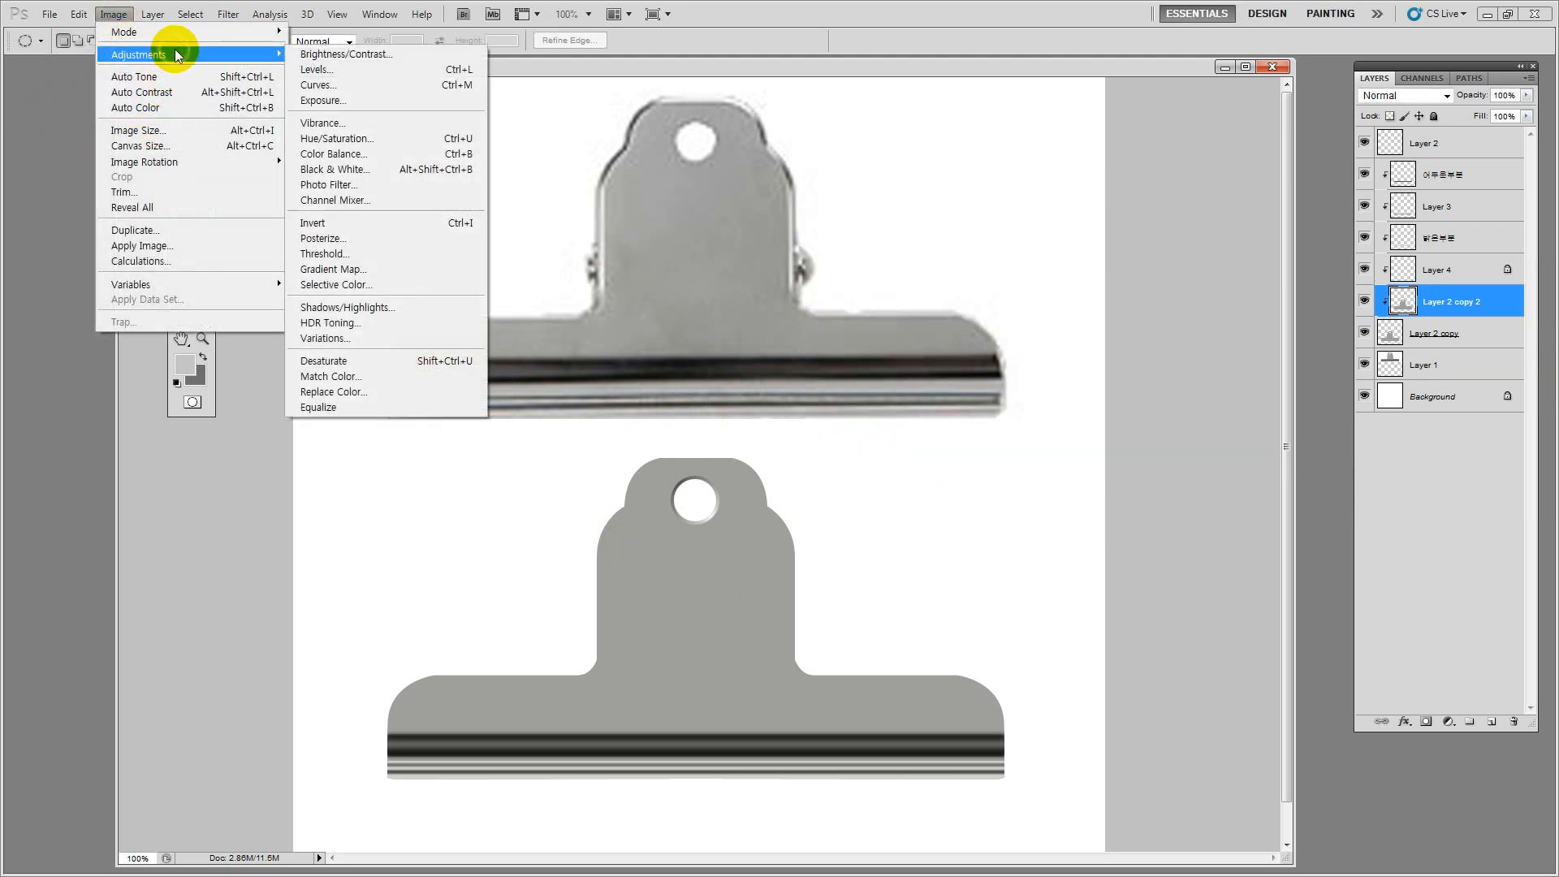
left_click(392, 138)
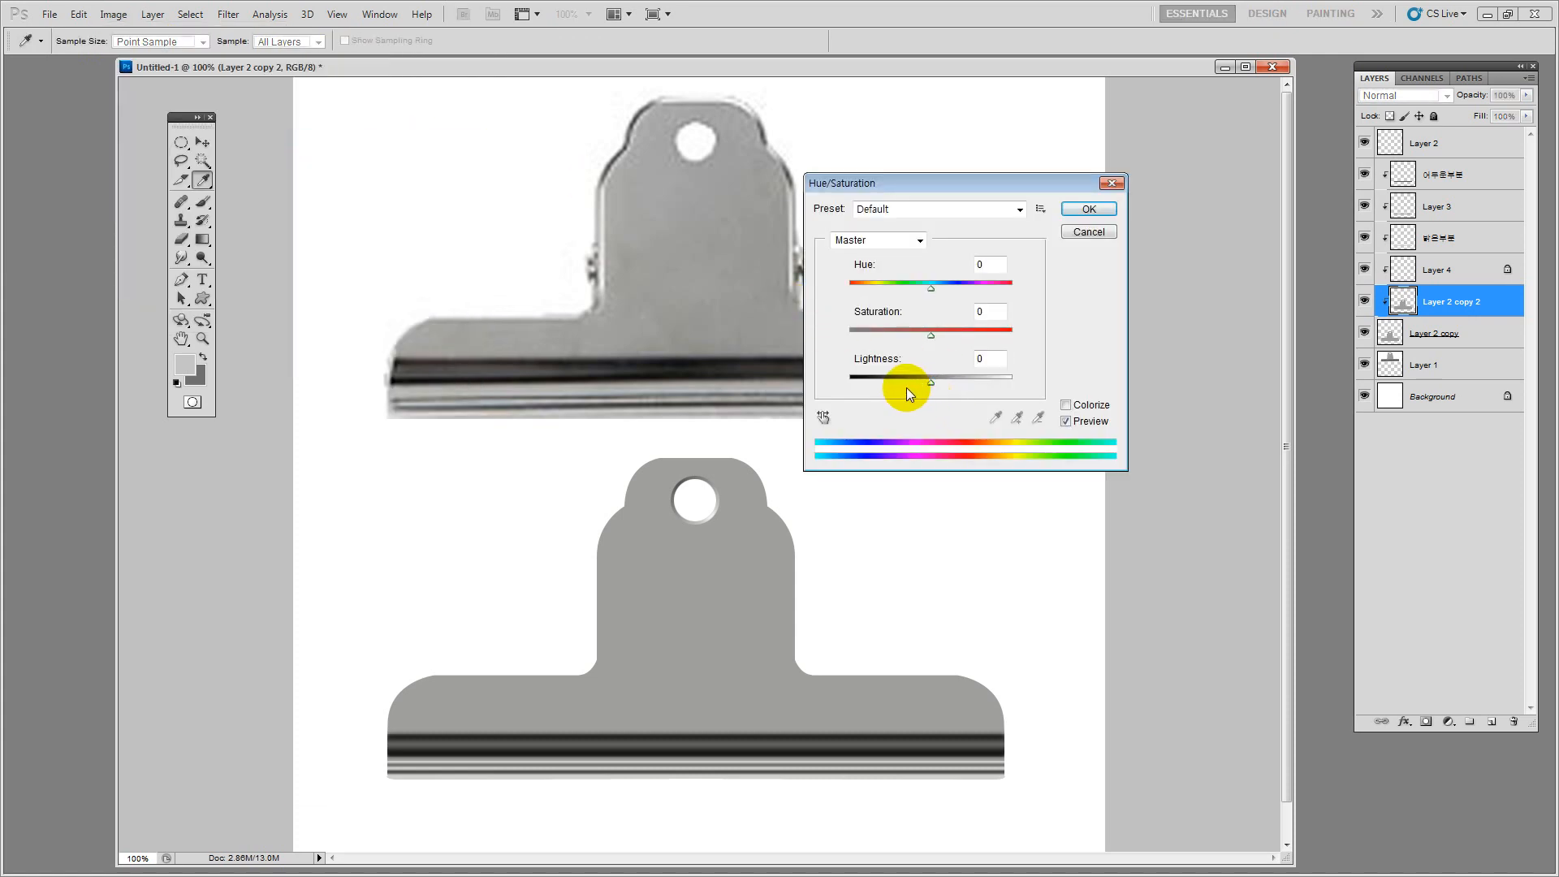
left_click_drag(906, 387, 899, 383)
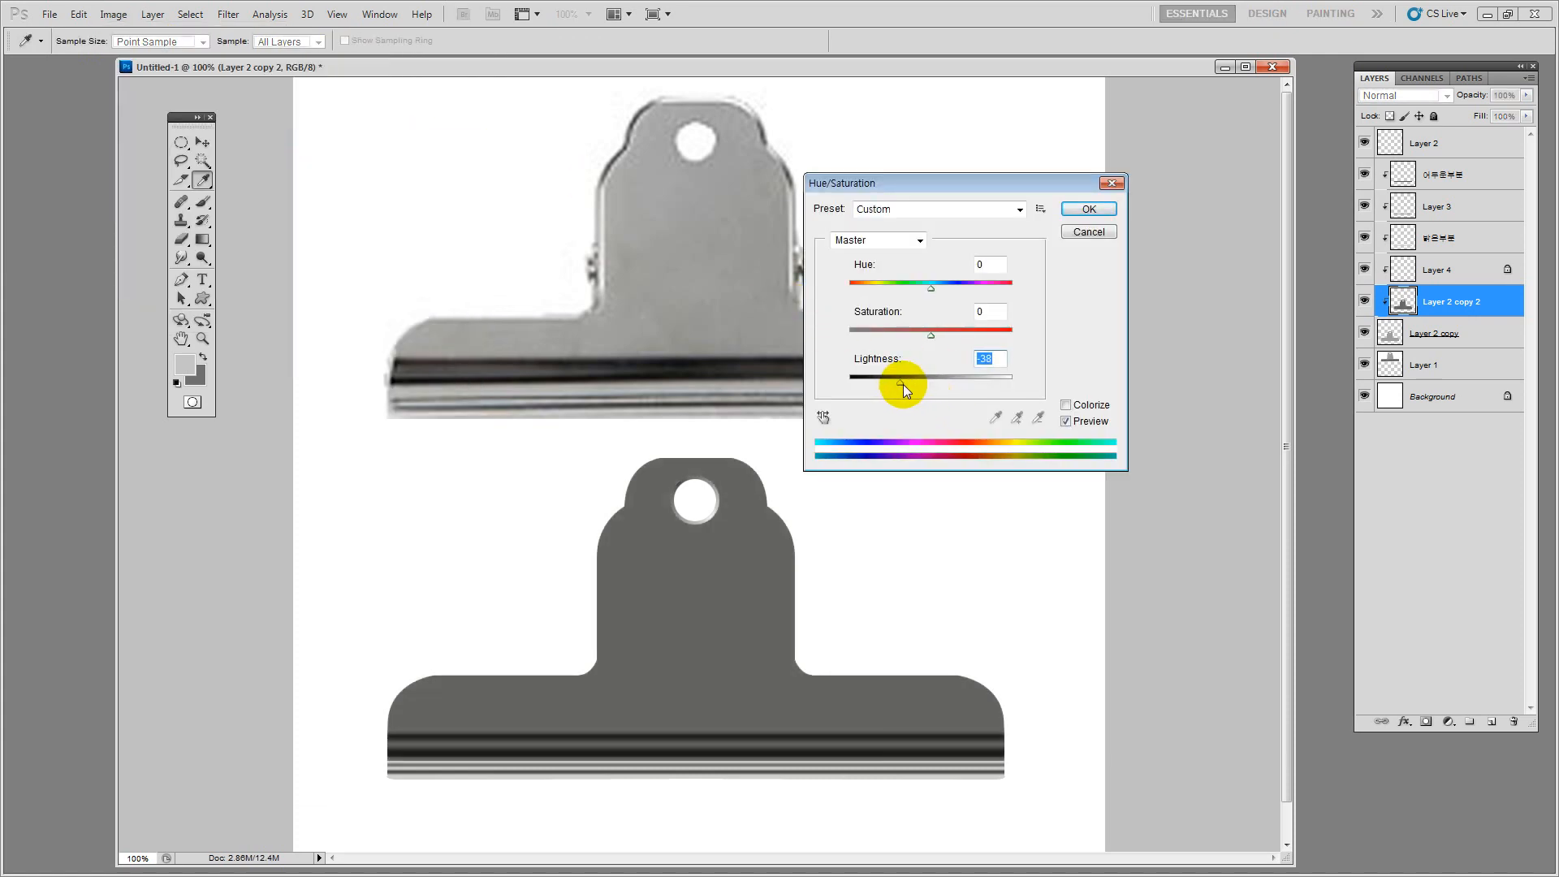
left_click(1088, 210)
Shift the dark shape's left and right halves slightly inward to expose a narrow border along both sides, and deselect
key("m")
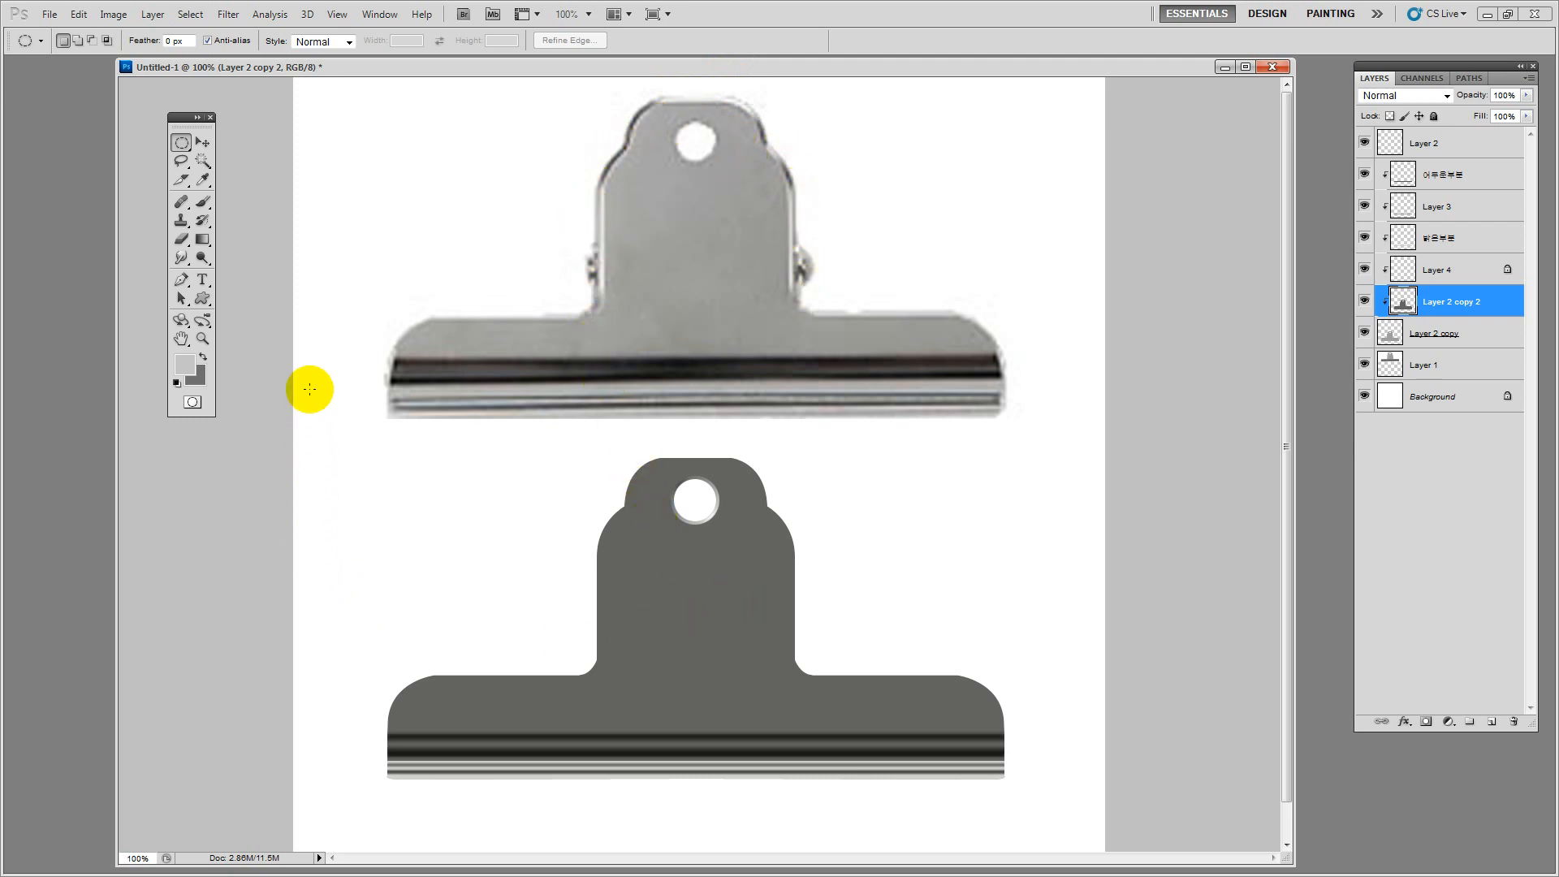
left_click_drag(181, 144, 244, 135)
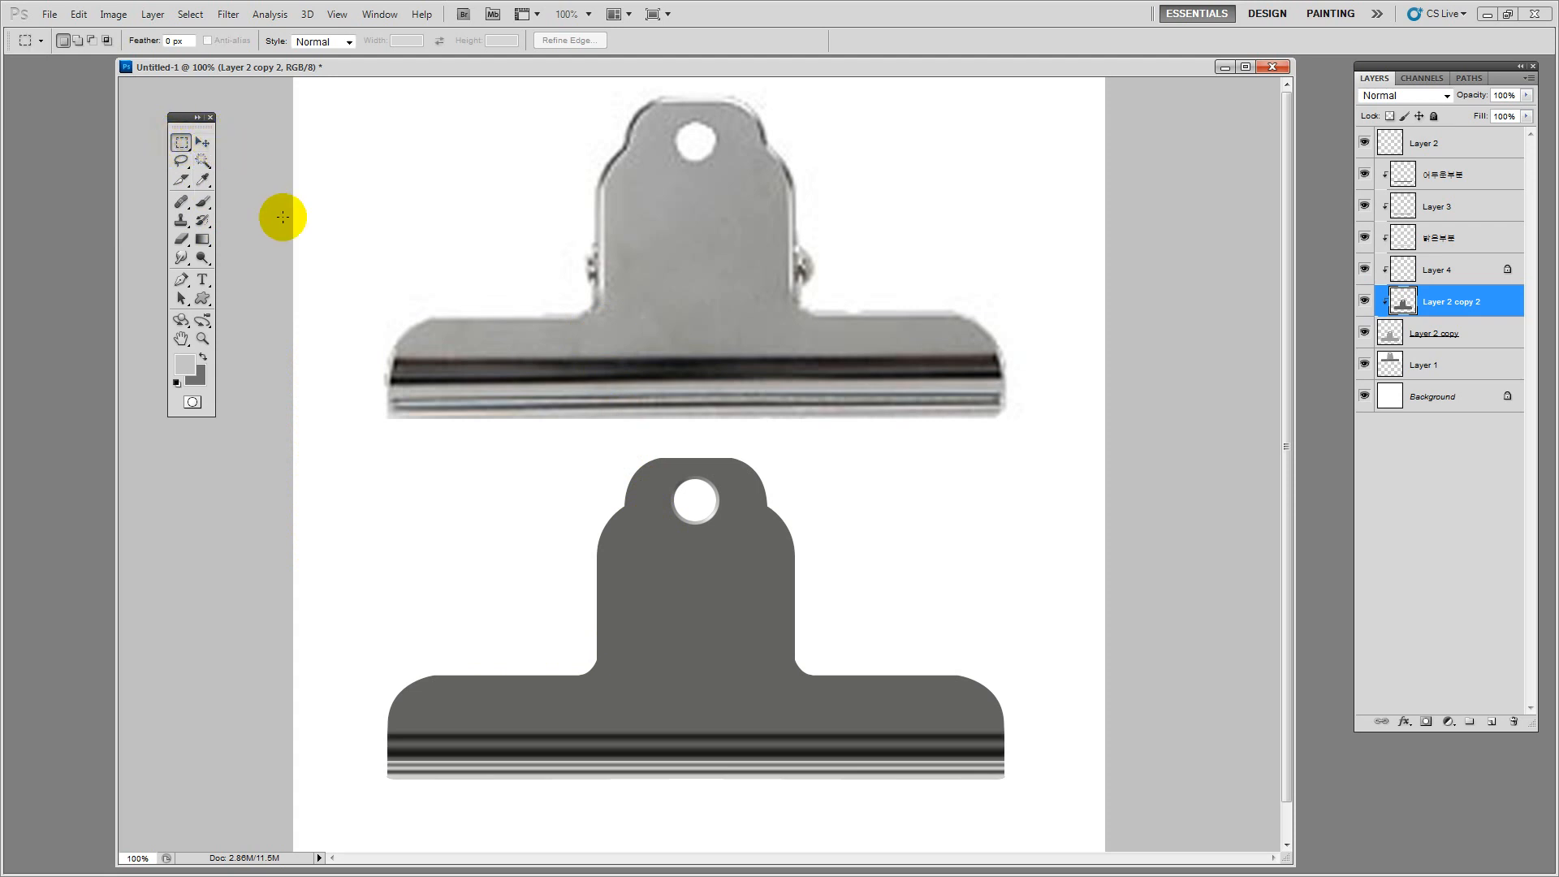
left_click_drag(314, 302, 693, 821)
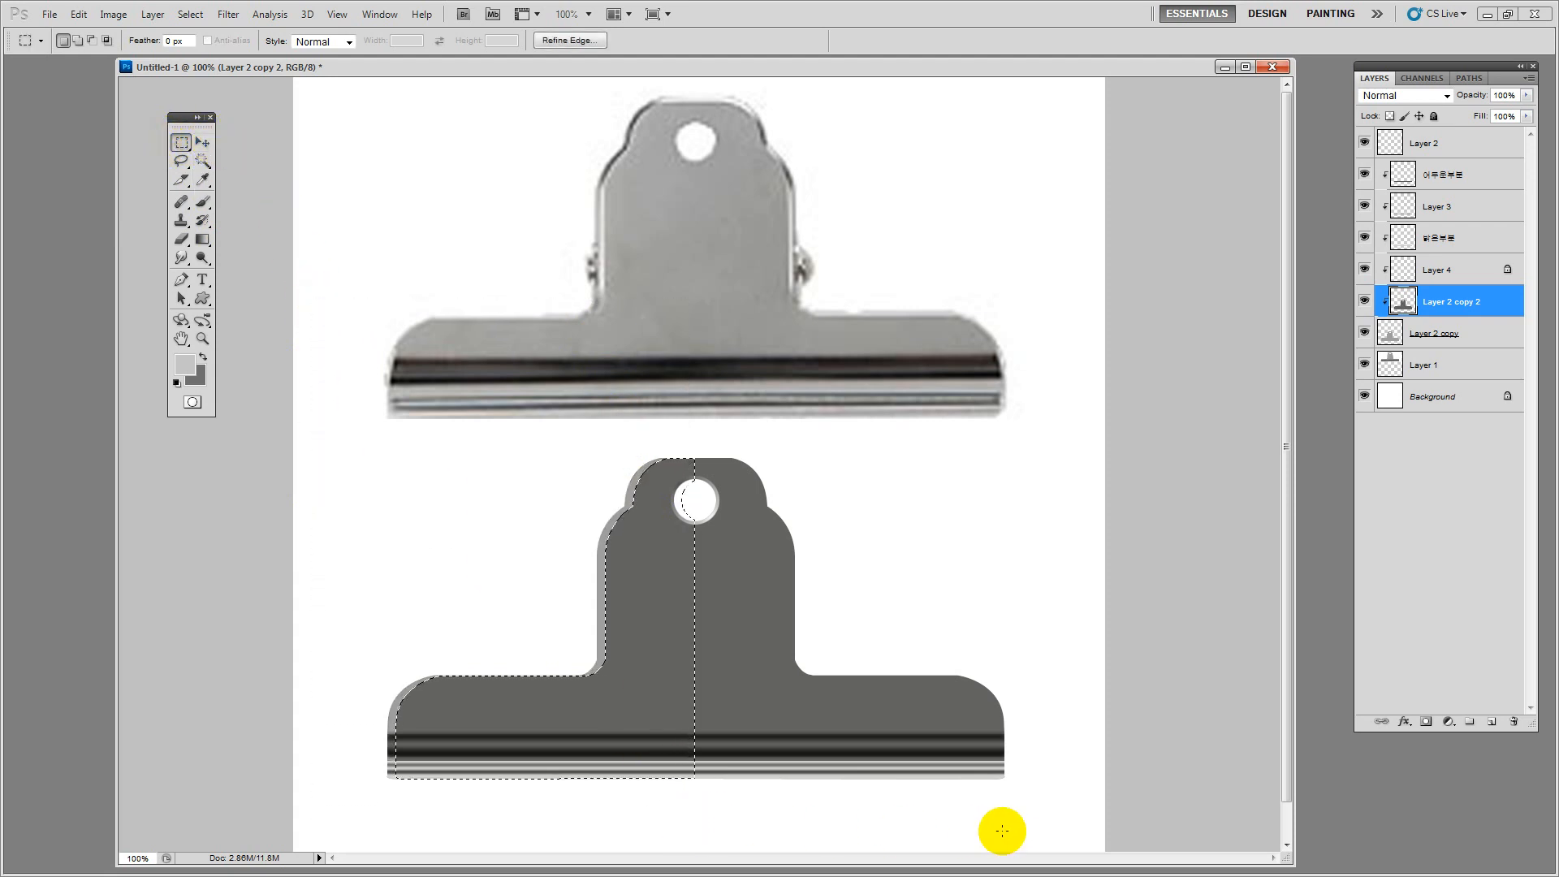
left_click_drag(1008, 829, 694, 428)
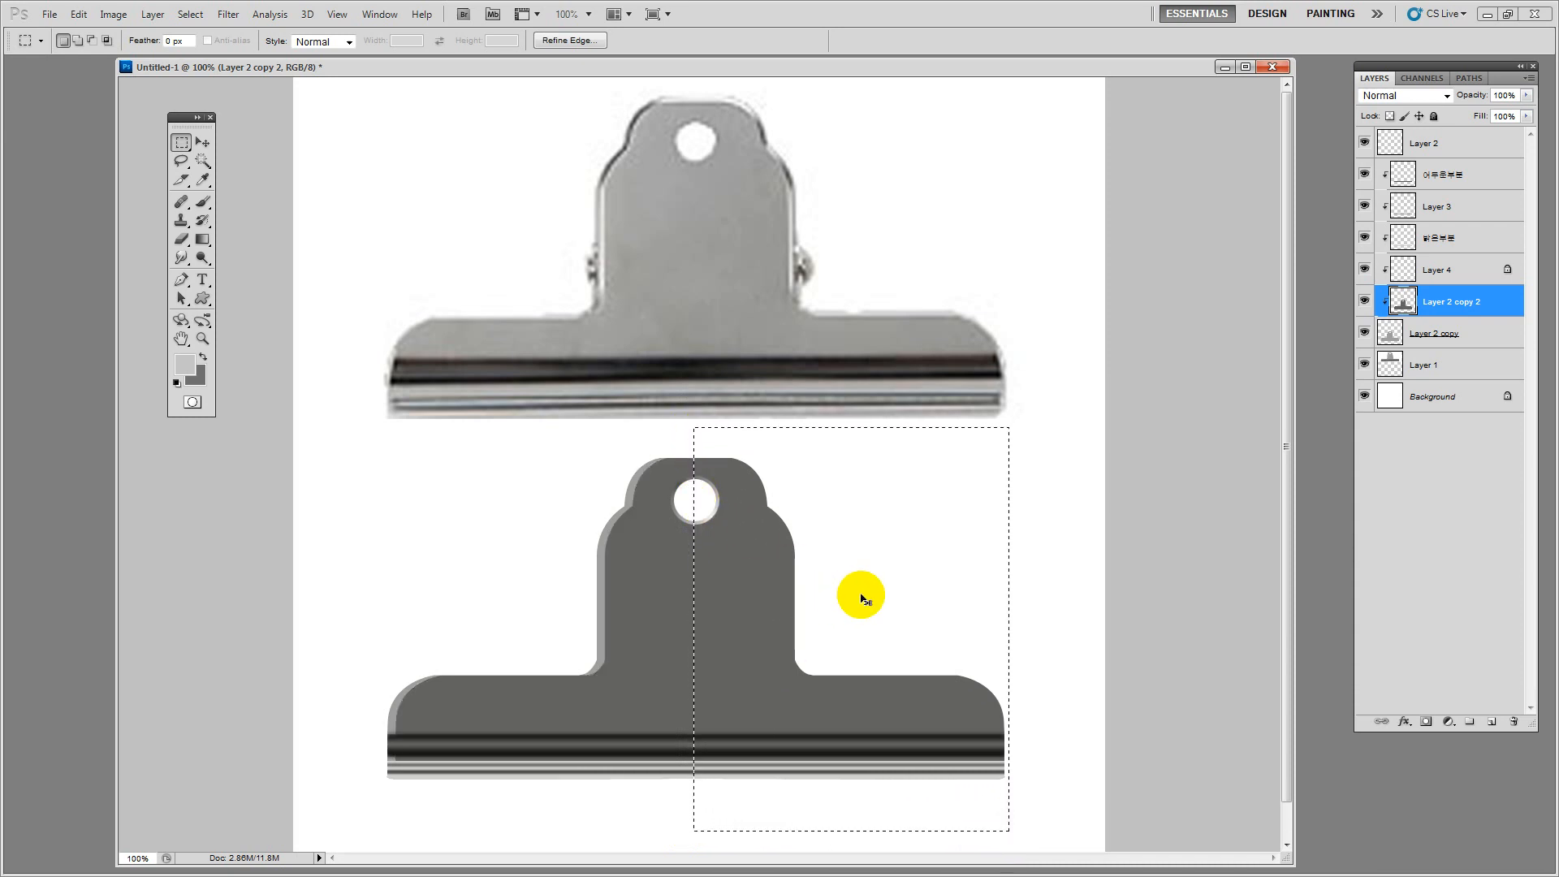
key("ctrl+shift+Left")
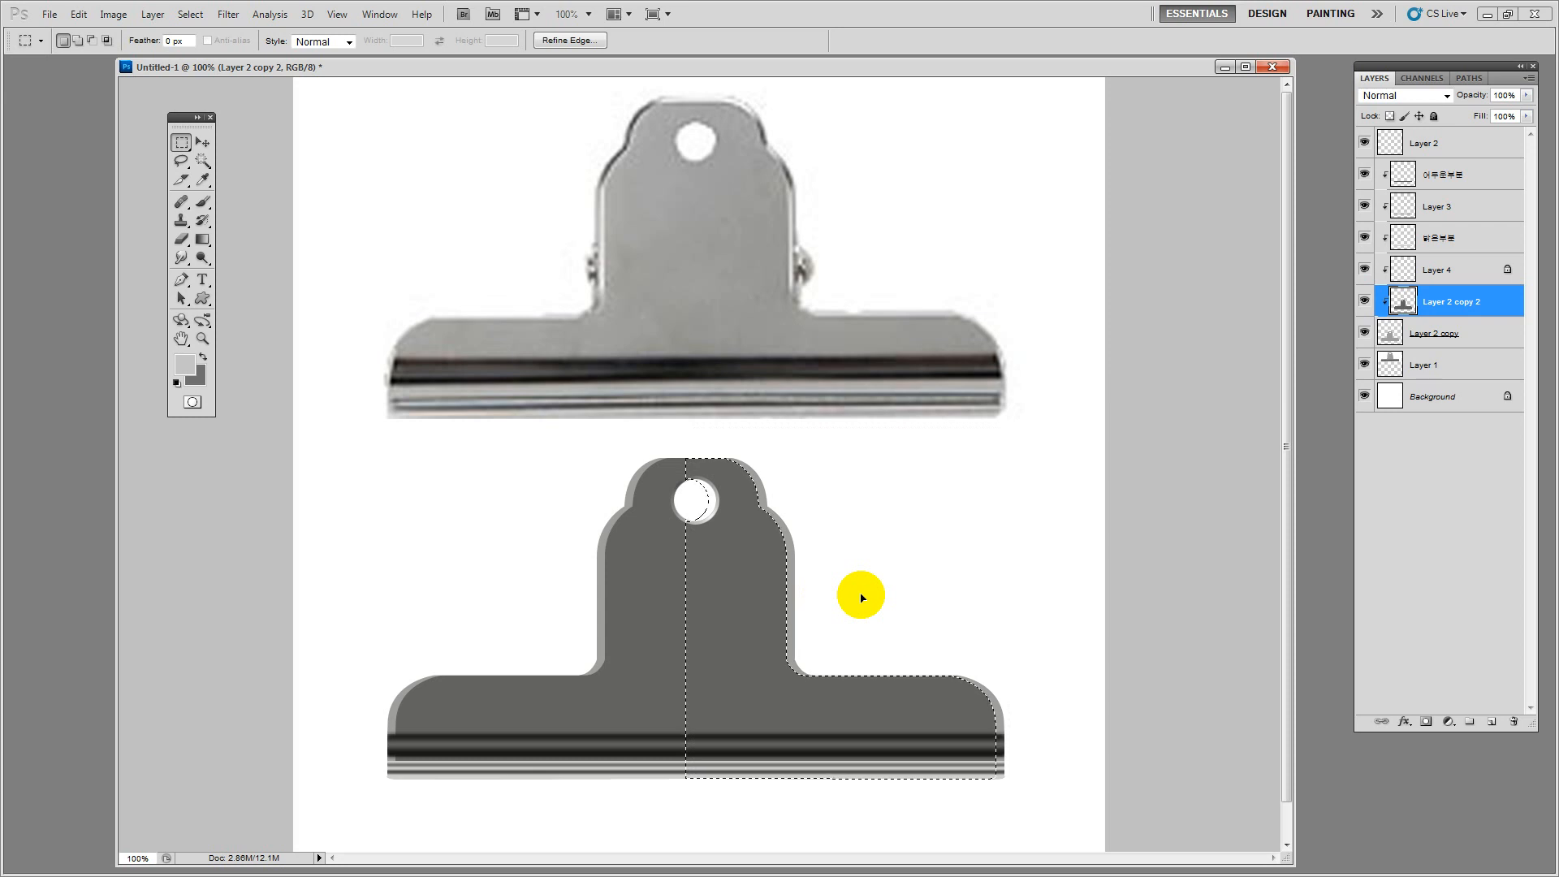
left_click(824, 471)
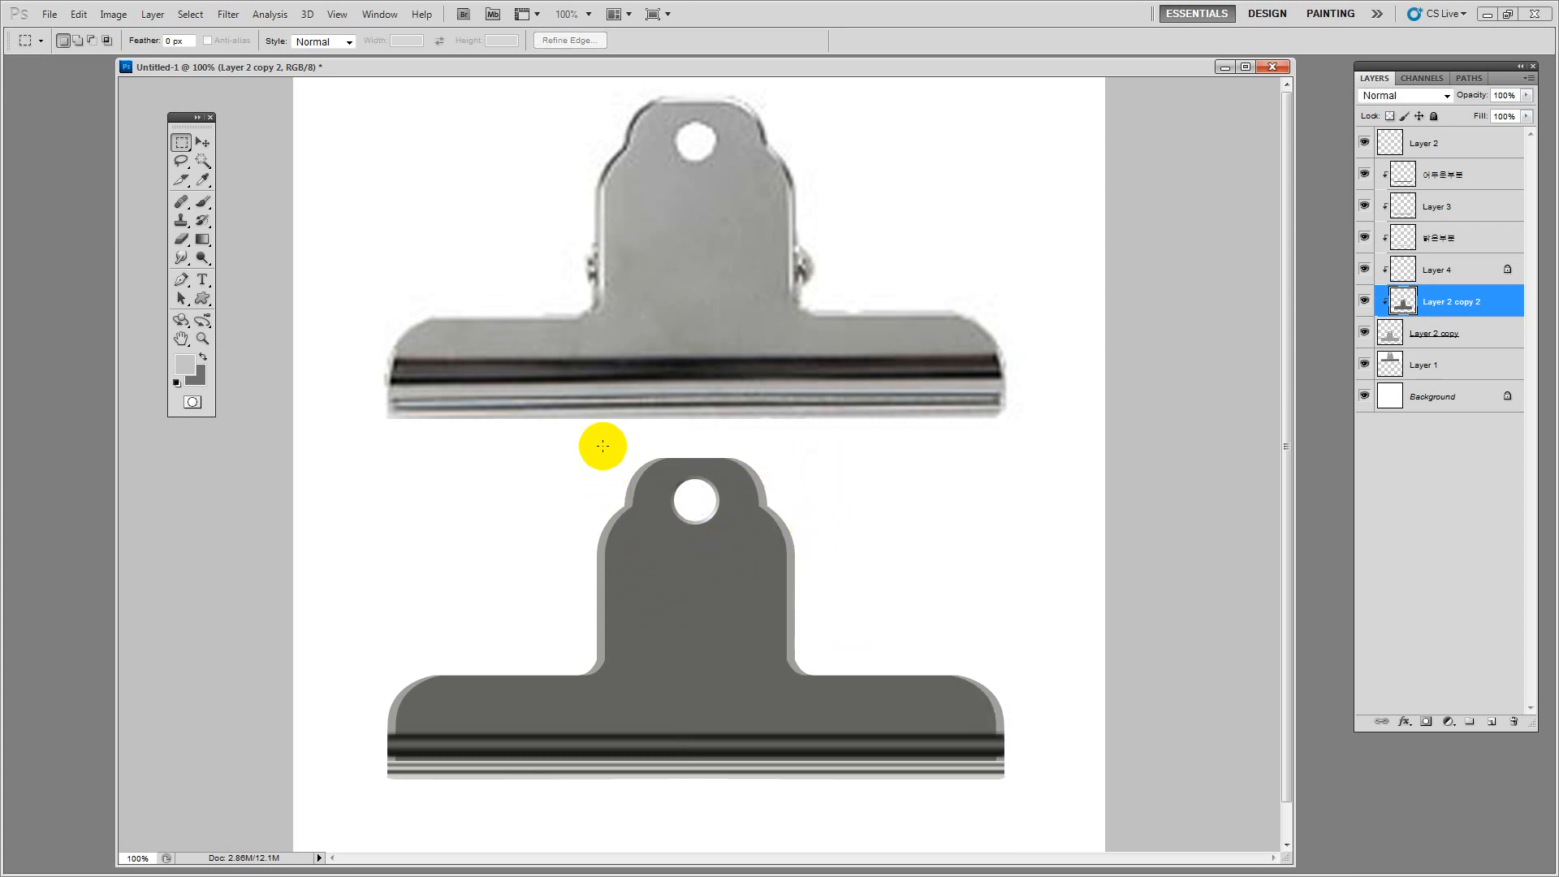
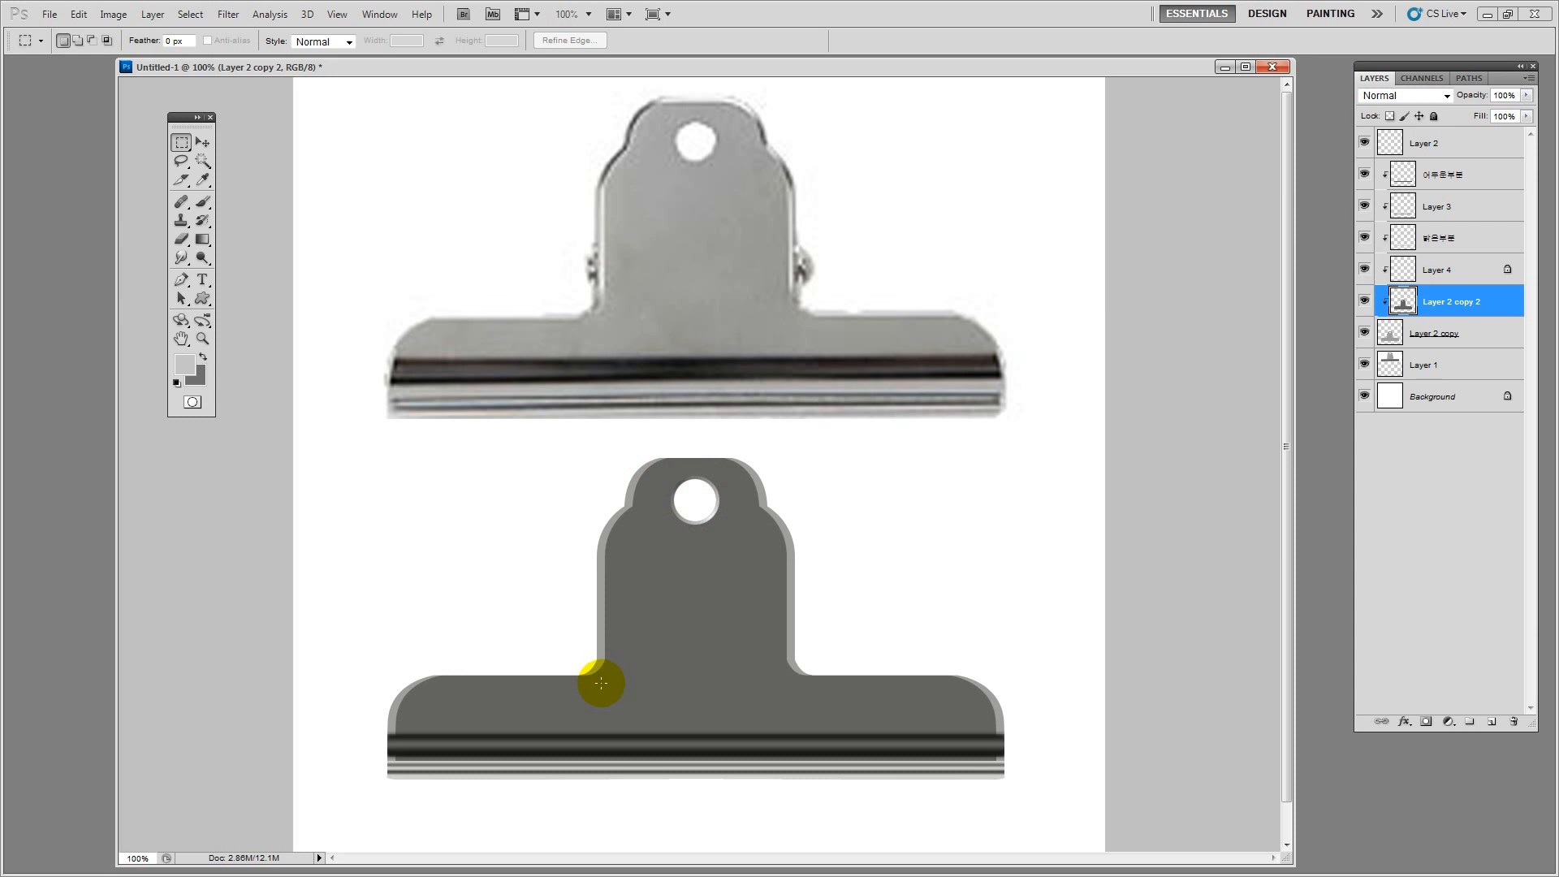
Shift the dark shape's top section above the shoulder notches slightly down to expose a thin border along the top edge, and deselect
left_click(202, 339)
left_click(700, 524)
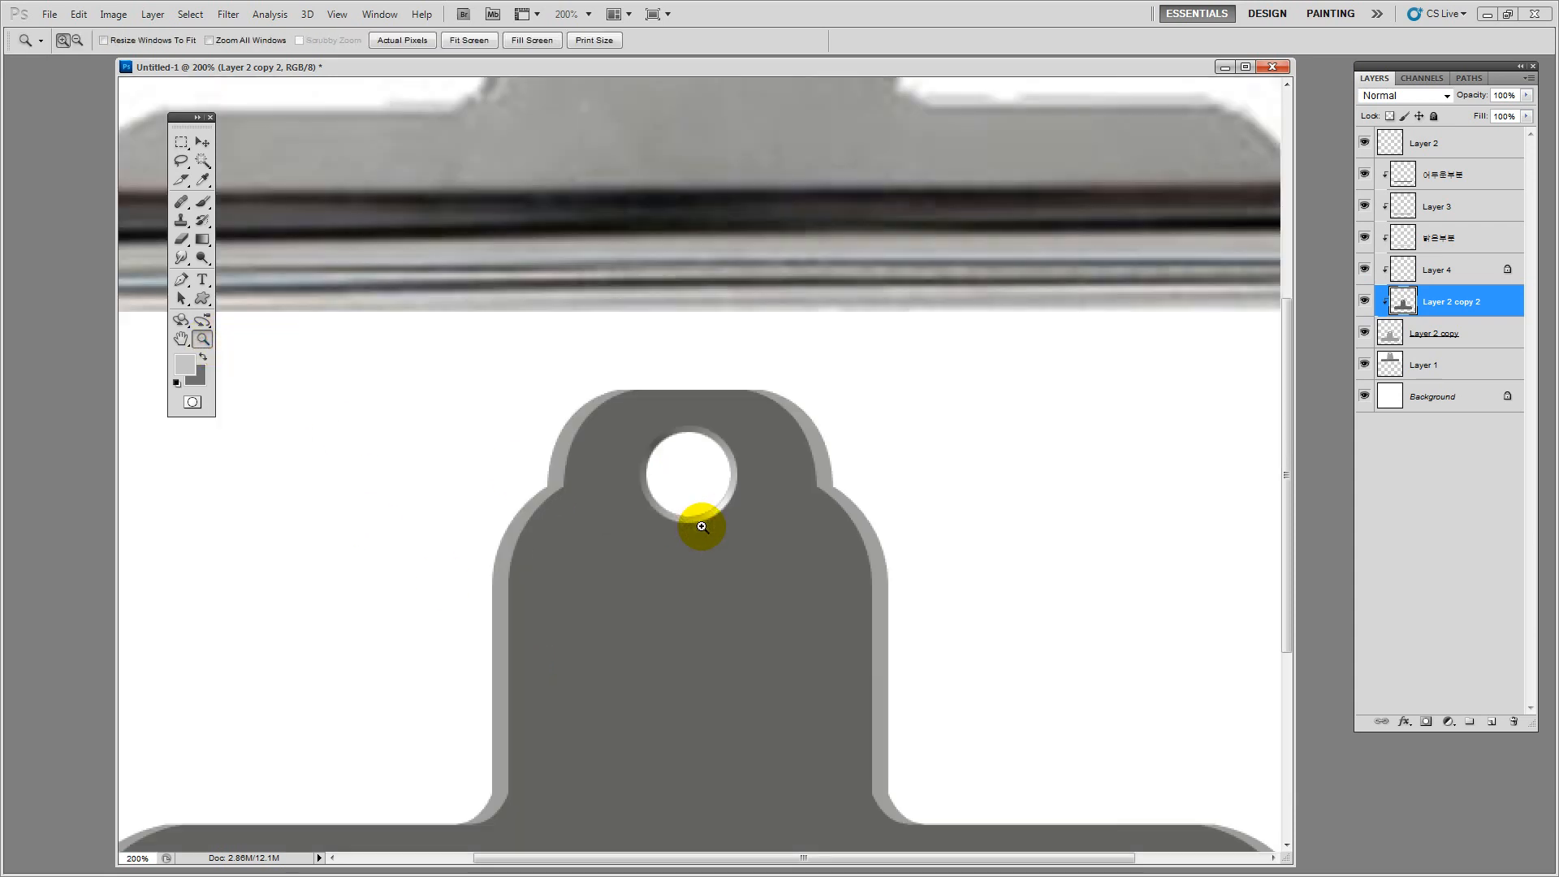
left_click(702, 527)
left_click(181, 142)
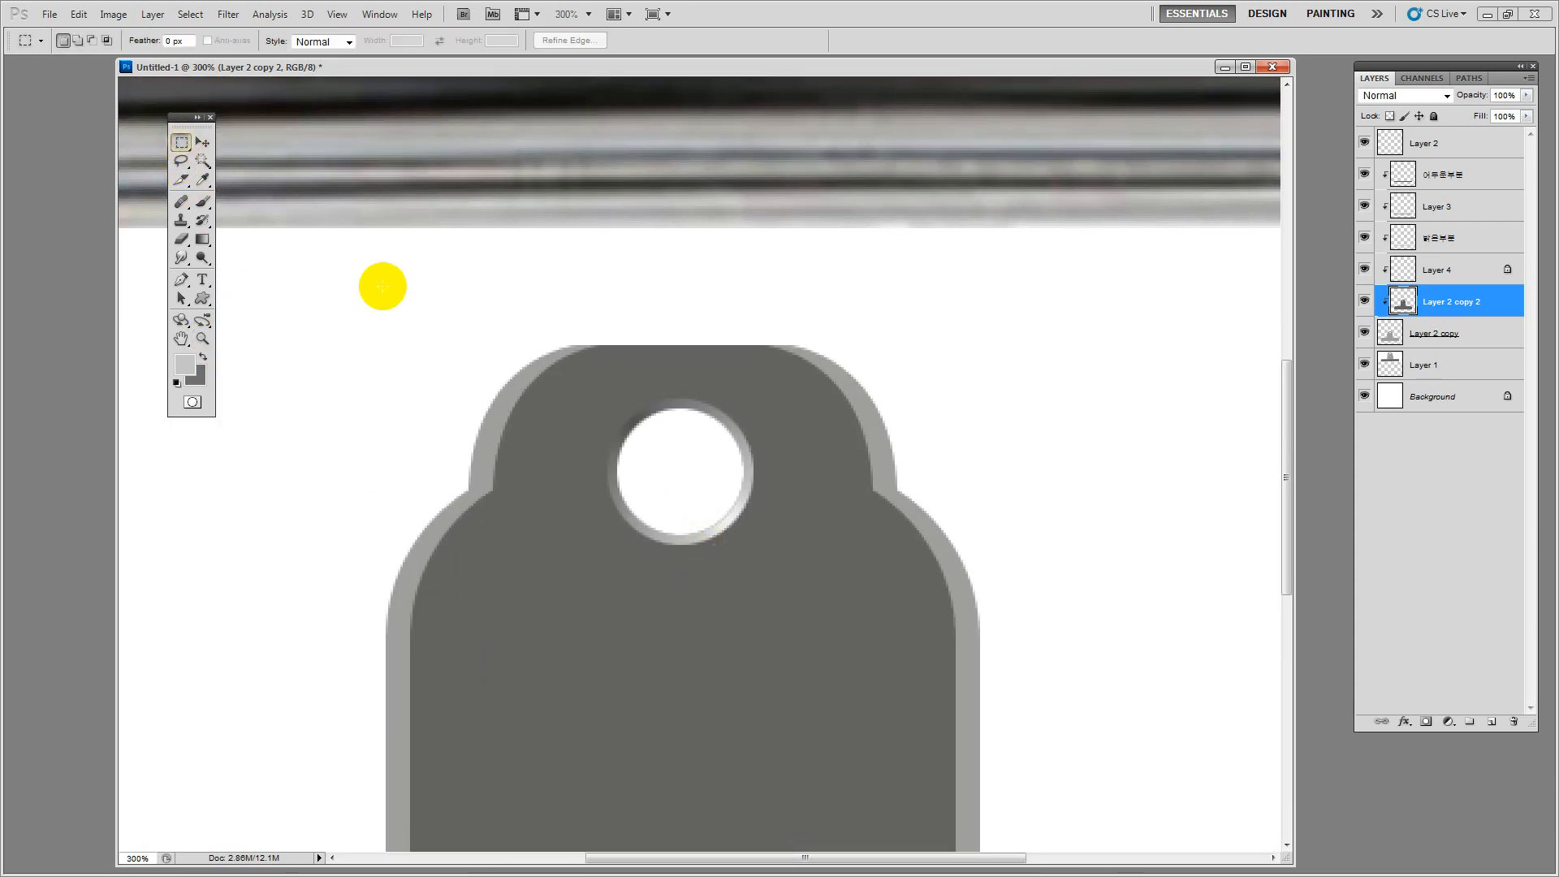
left_click_drag(432, 304, 933, 491)
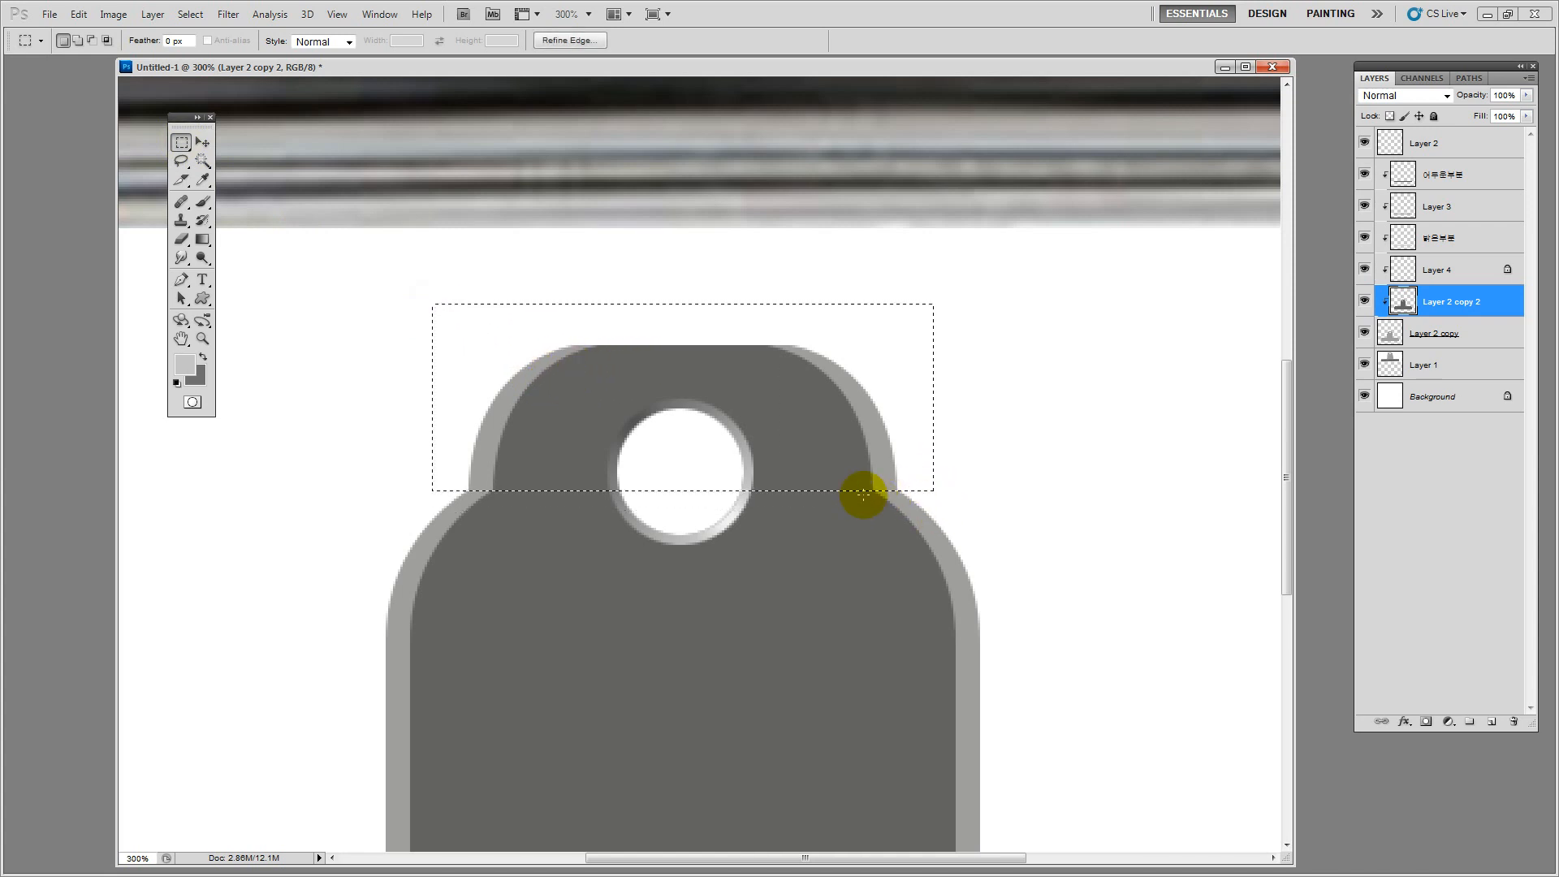
left_click_drag(798, 413, 800, 435)
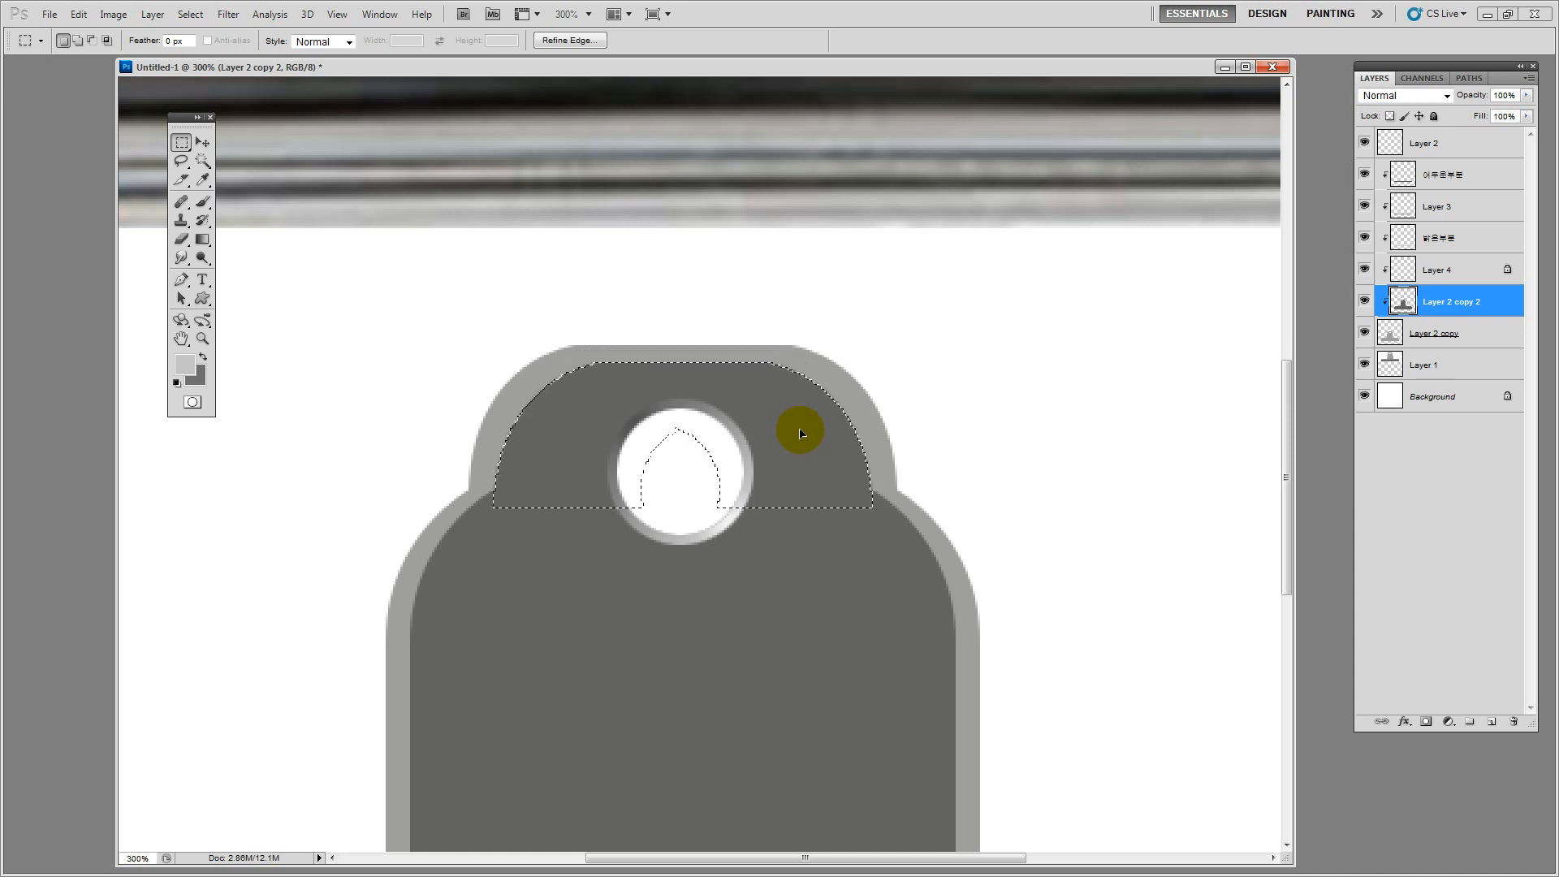
left_click(864, 371)
double_click(211, 333)
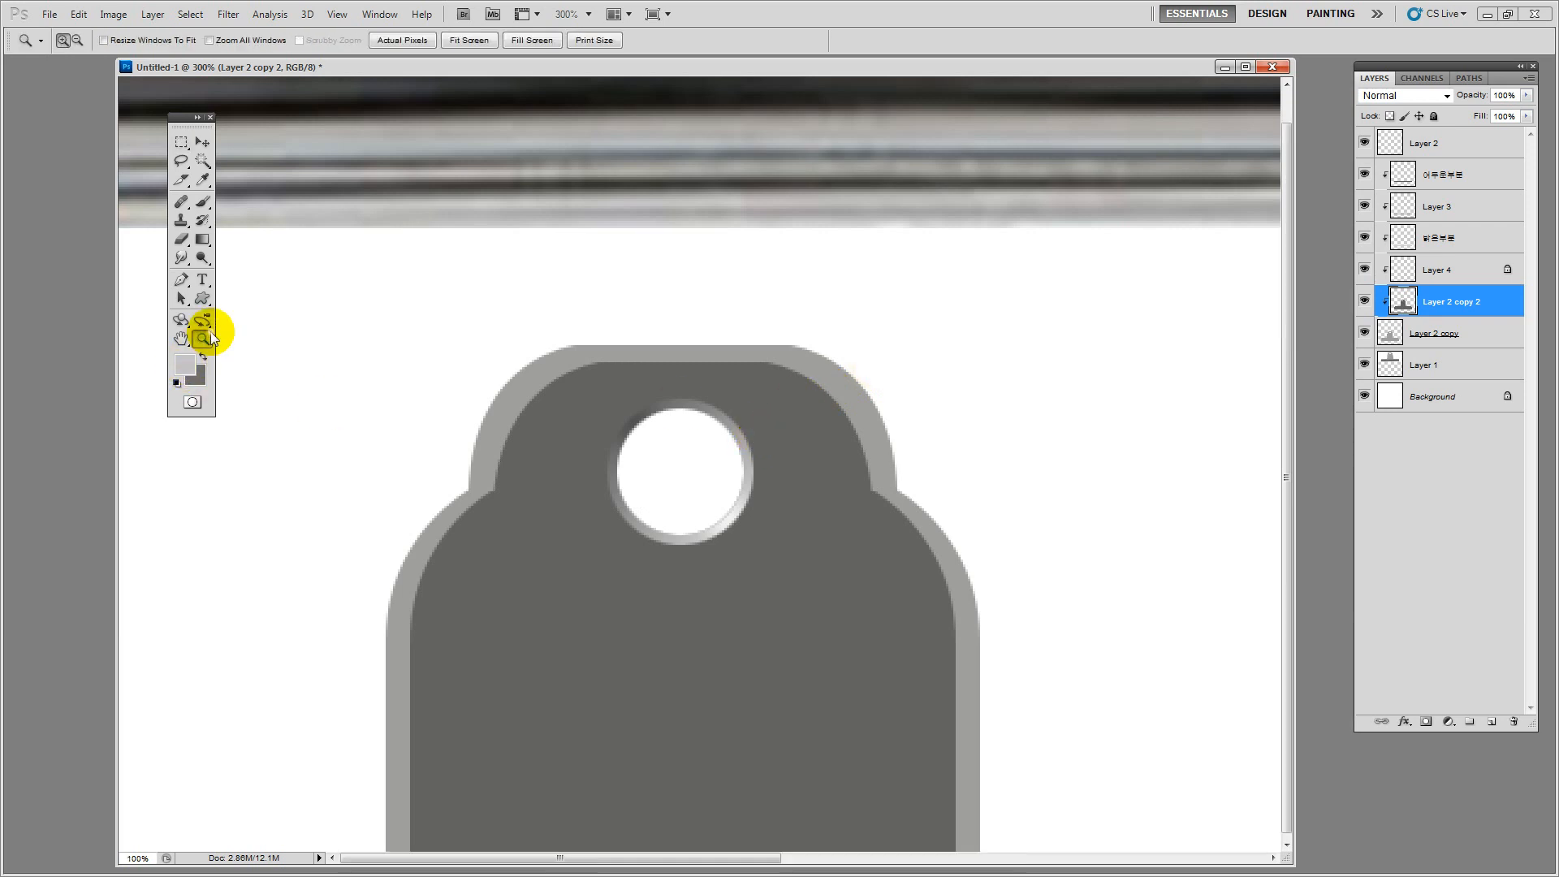
Load the dark inset shape on Layer 2 copy 2 as a selection and invert it
left_click(202, 142)
left_click_drag(498, 306, 610, 481)
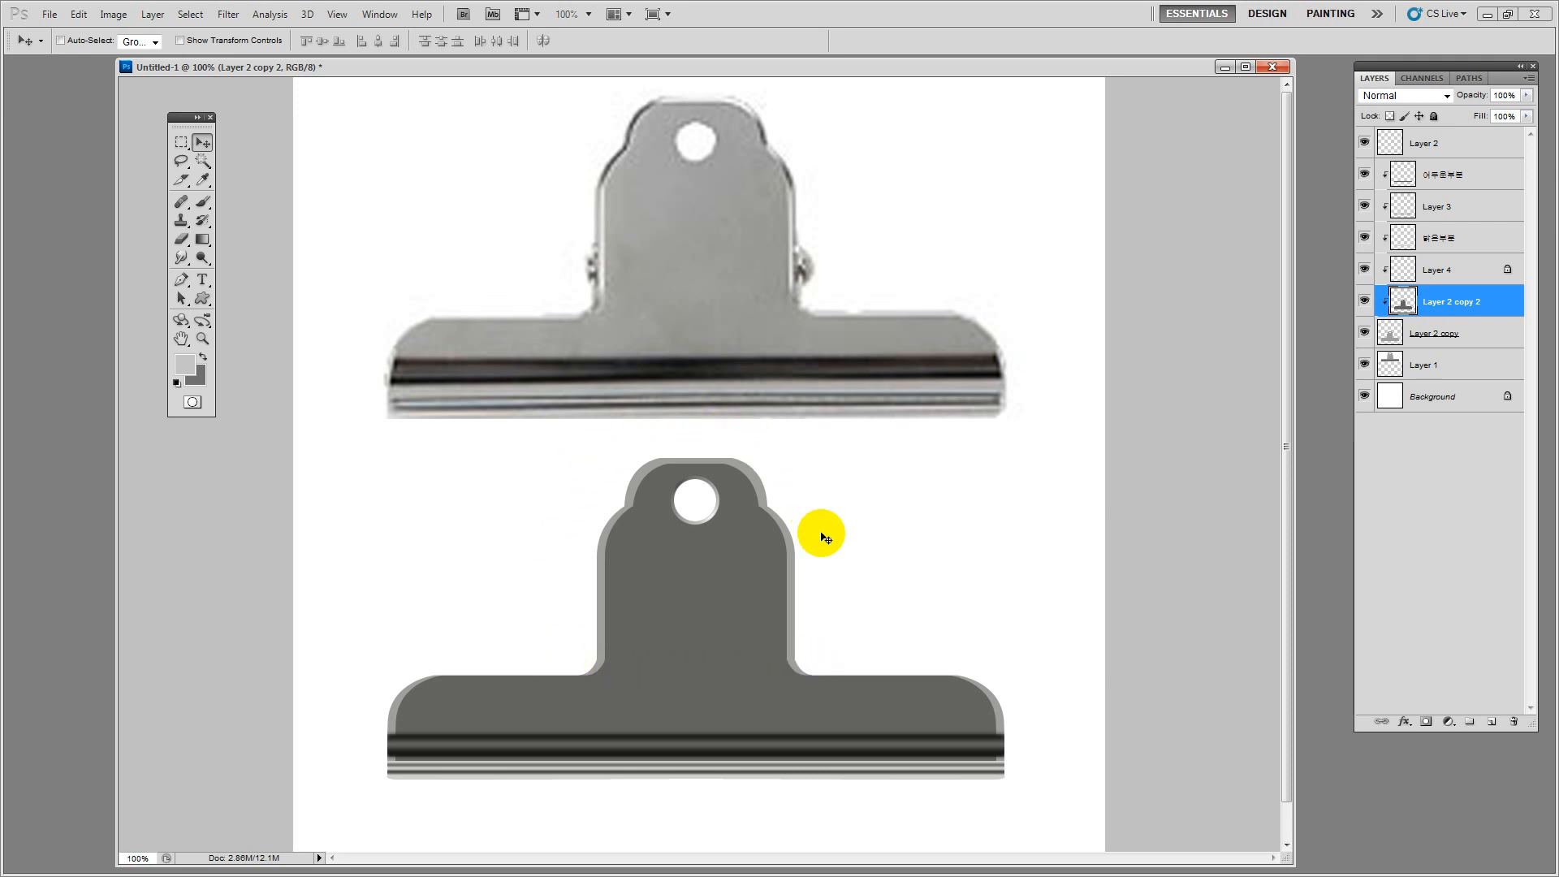
left_click_drag(794, 653, 729, 678)
key("ctrl+z")
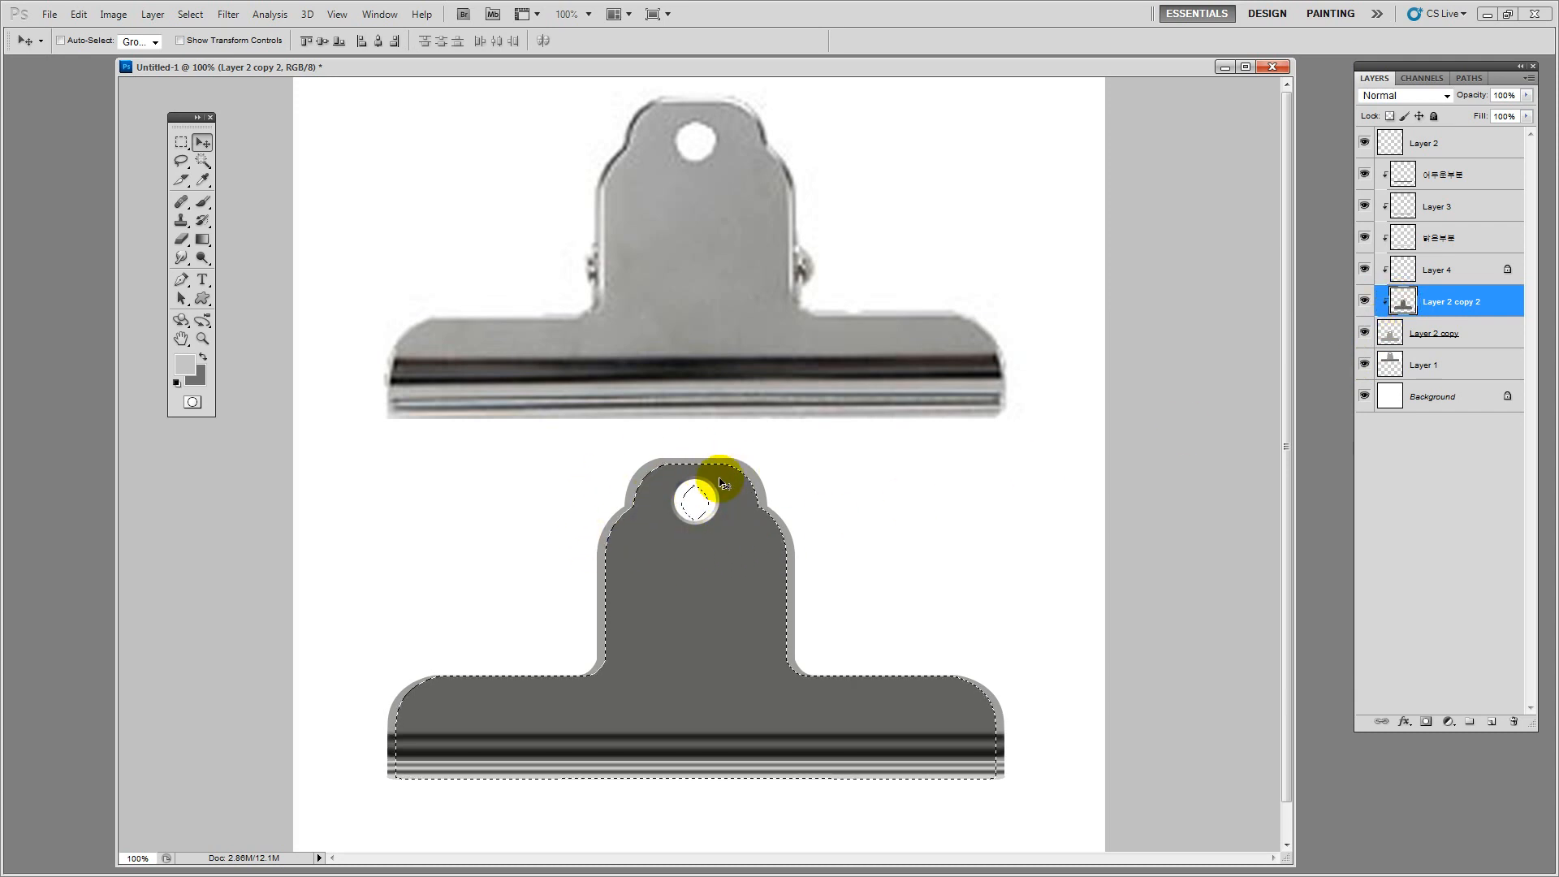
left_click(182, 143)
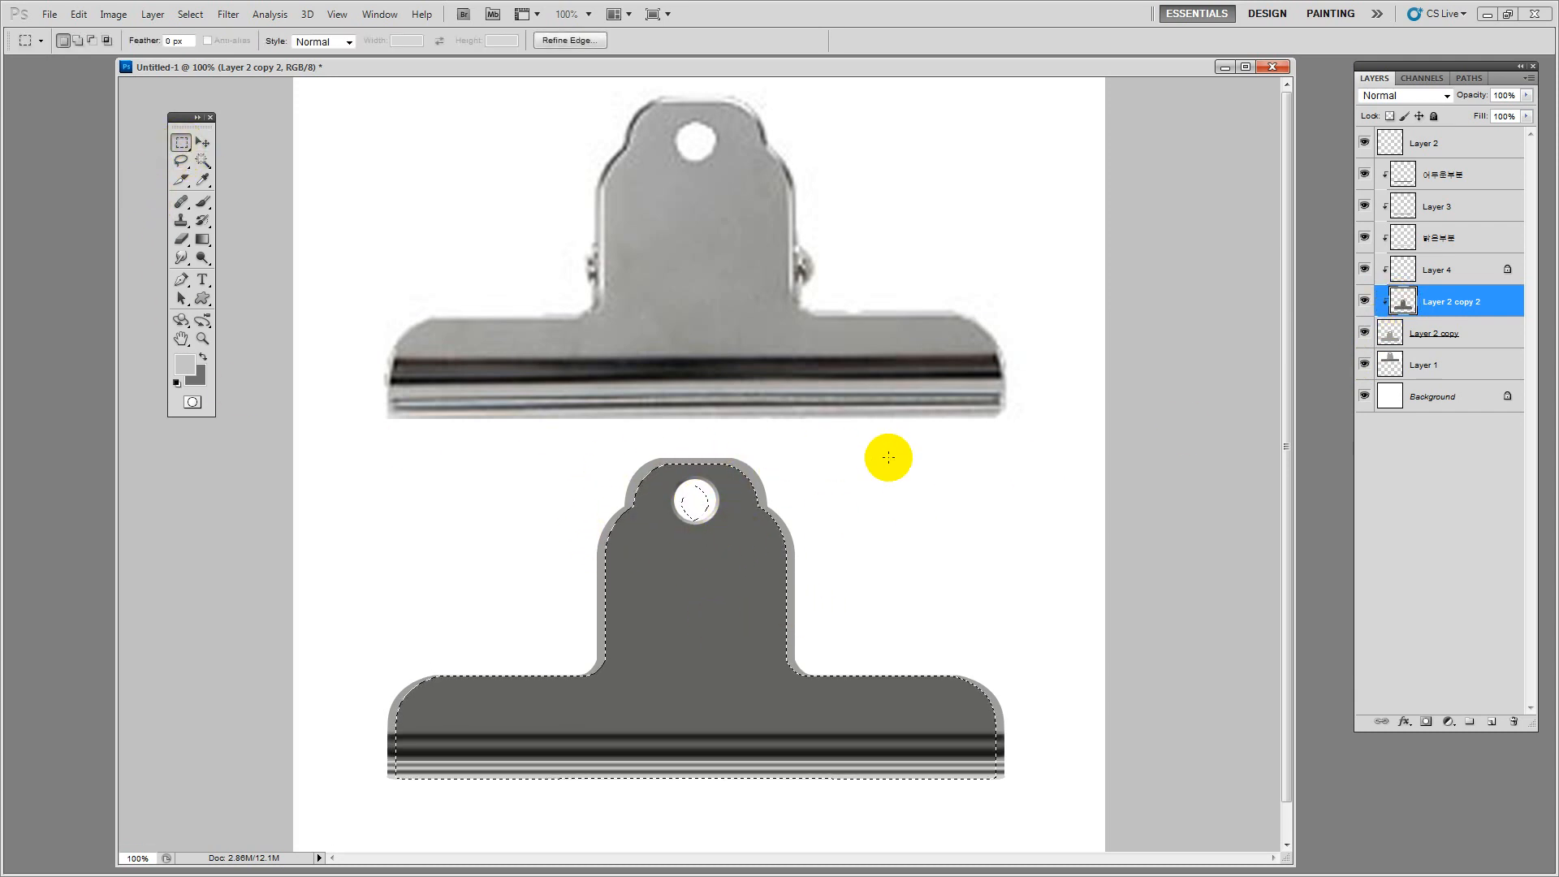
left_click(199, 15)
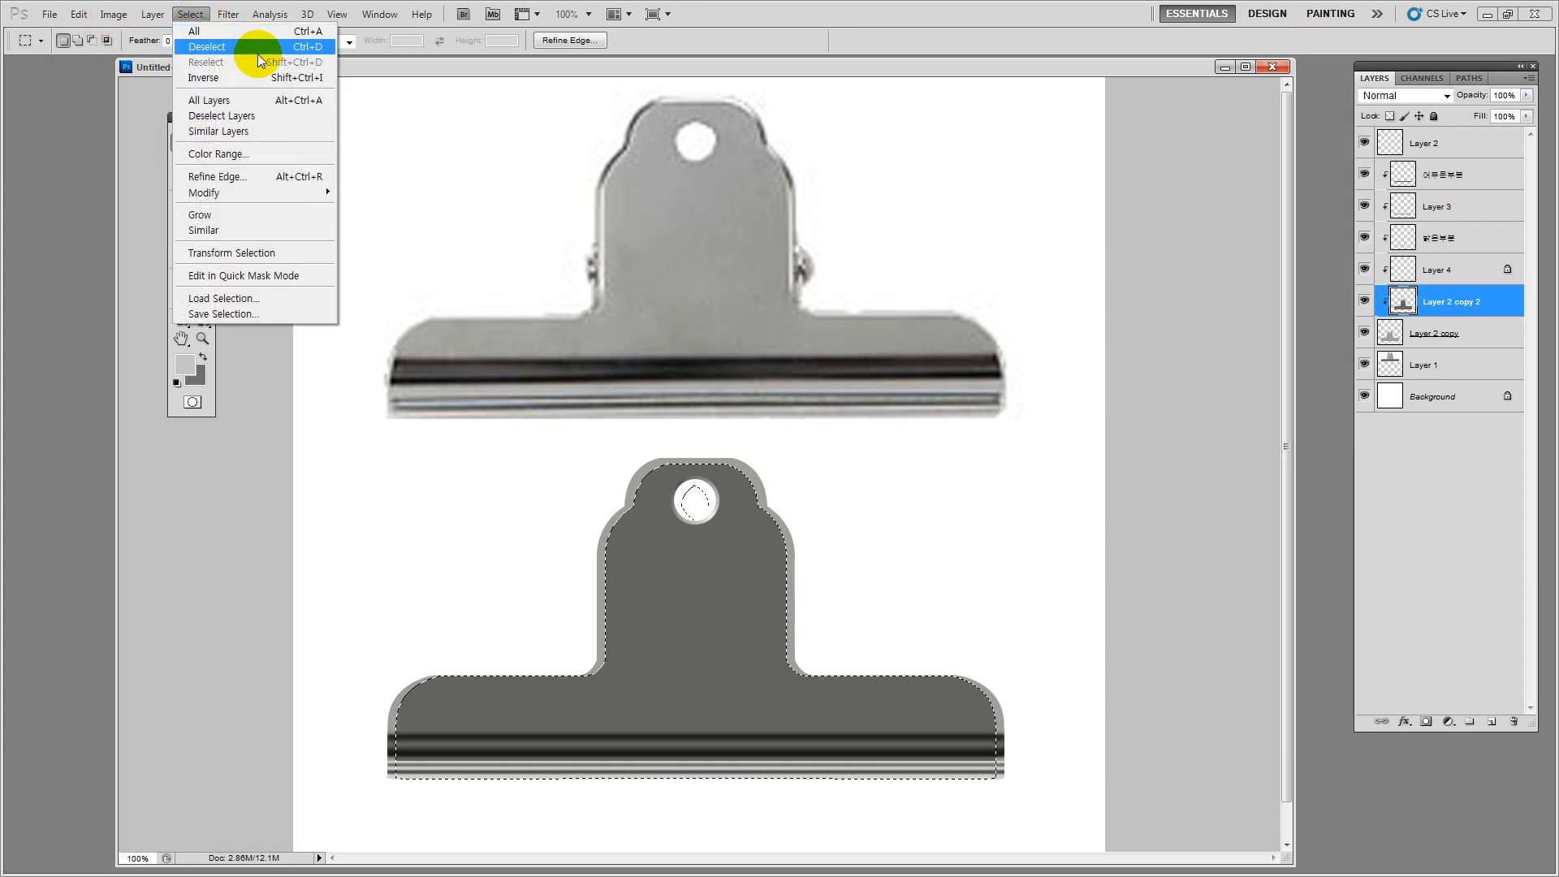
left_click(319, 84)
Hide Layer 2 copy 2, copy the selected border of Layer 2 copy to a new layer, and clip it to Layer 2 copy
left_click(1364, 301)
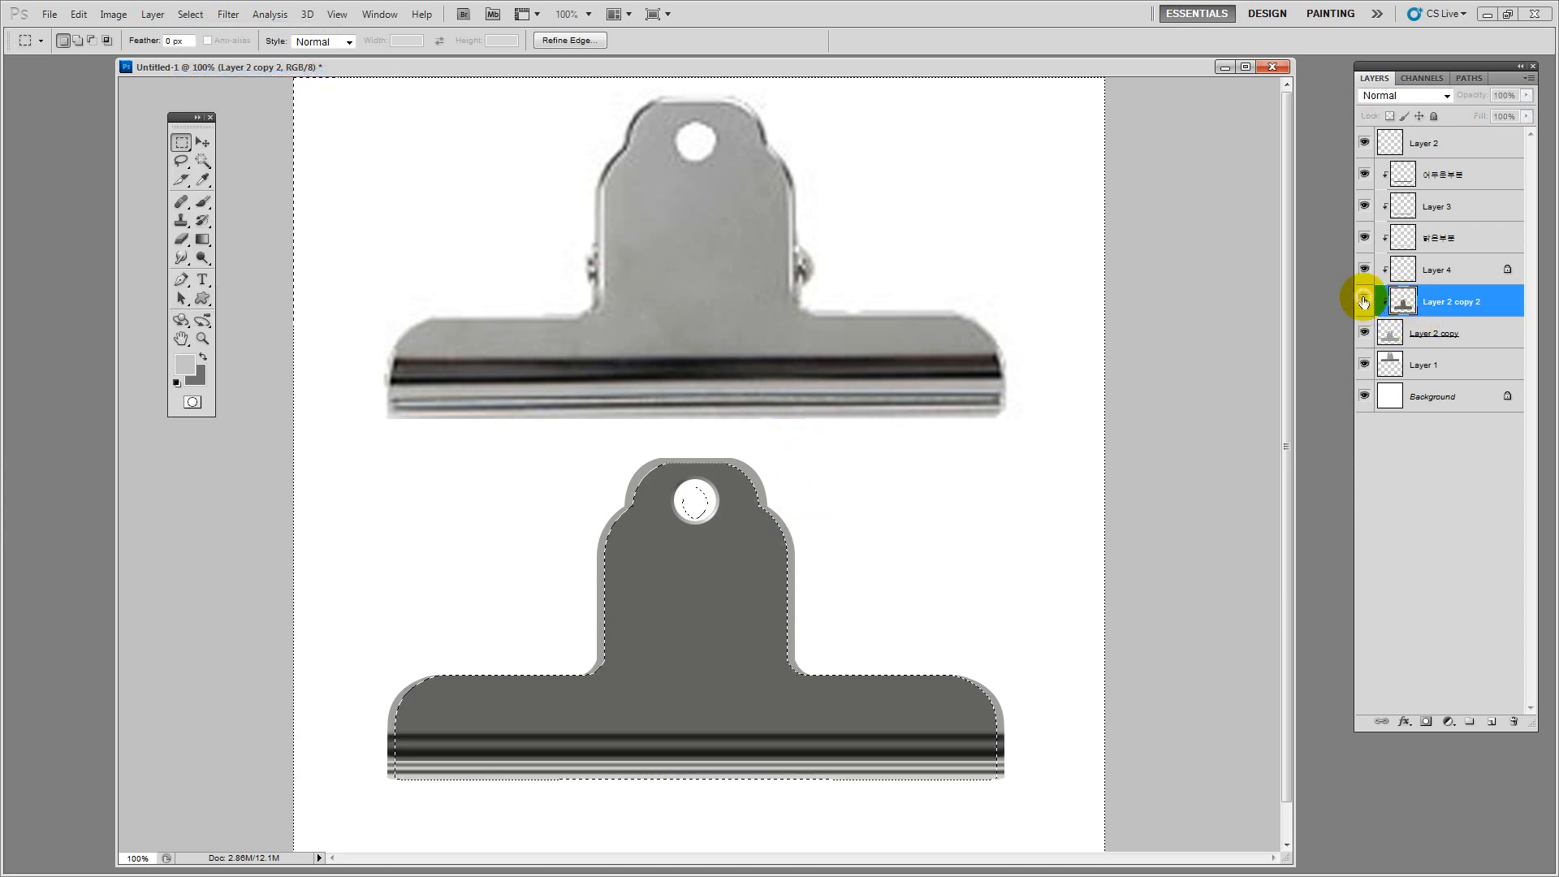
left_click(1437, 335)
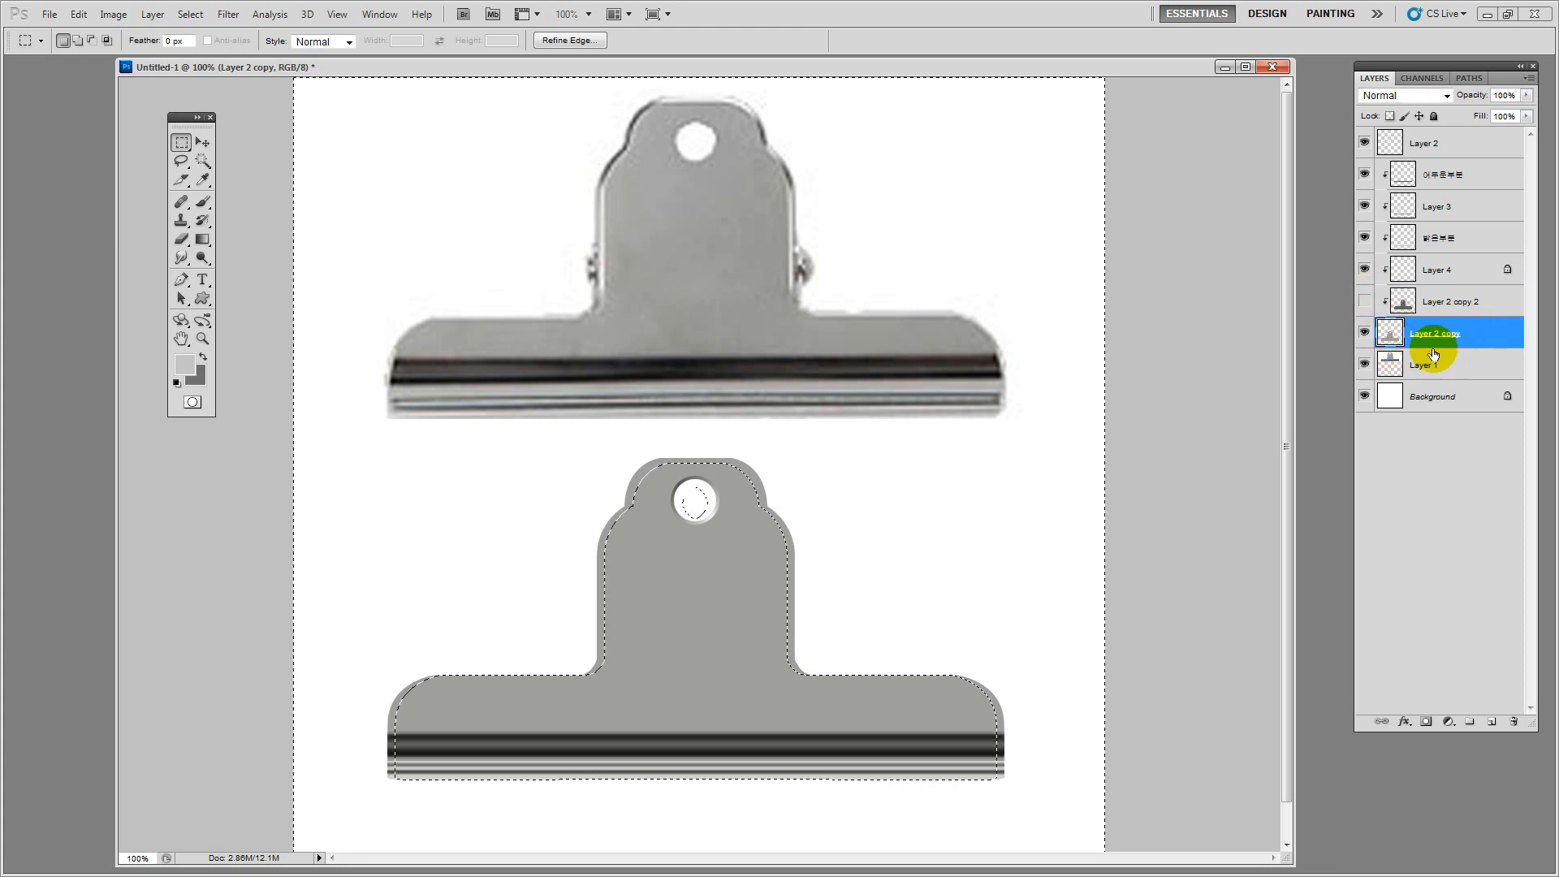
key("ctrl+j")
left_click(204, 144)
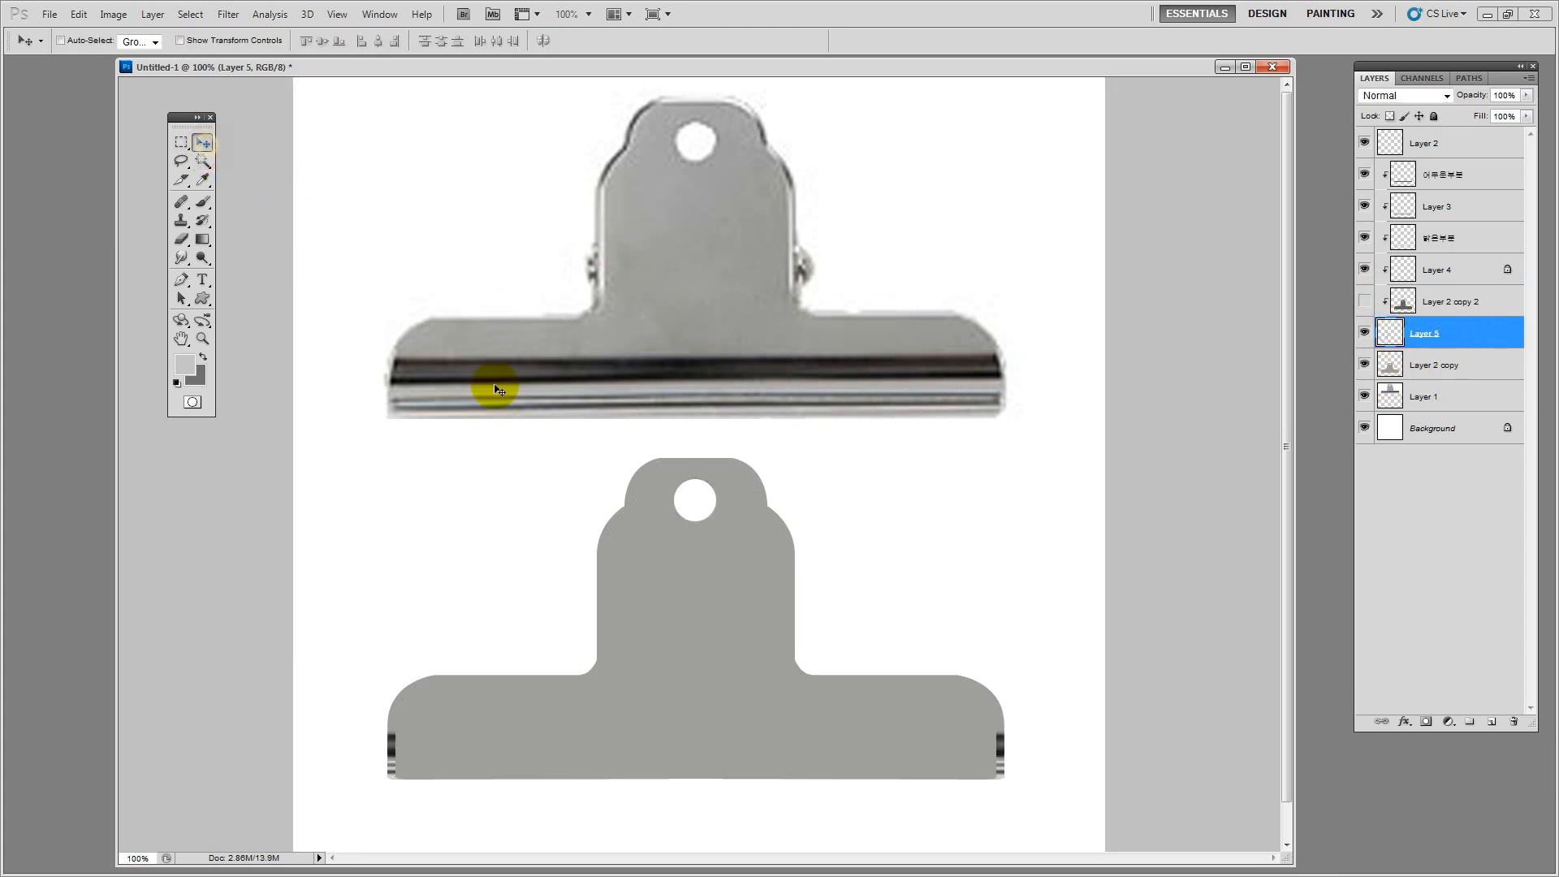
left_click_drag(1472, 333, 1467, 354)
left_click(1470, 348, "alt")
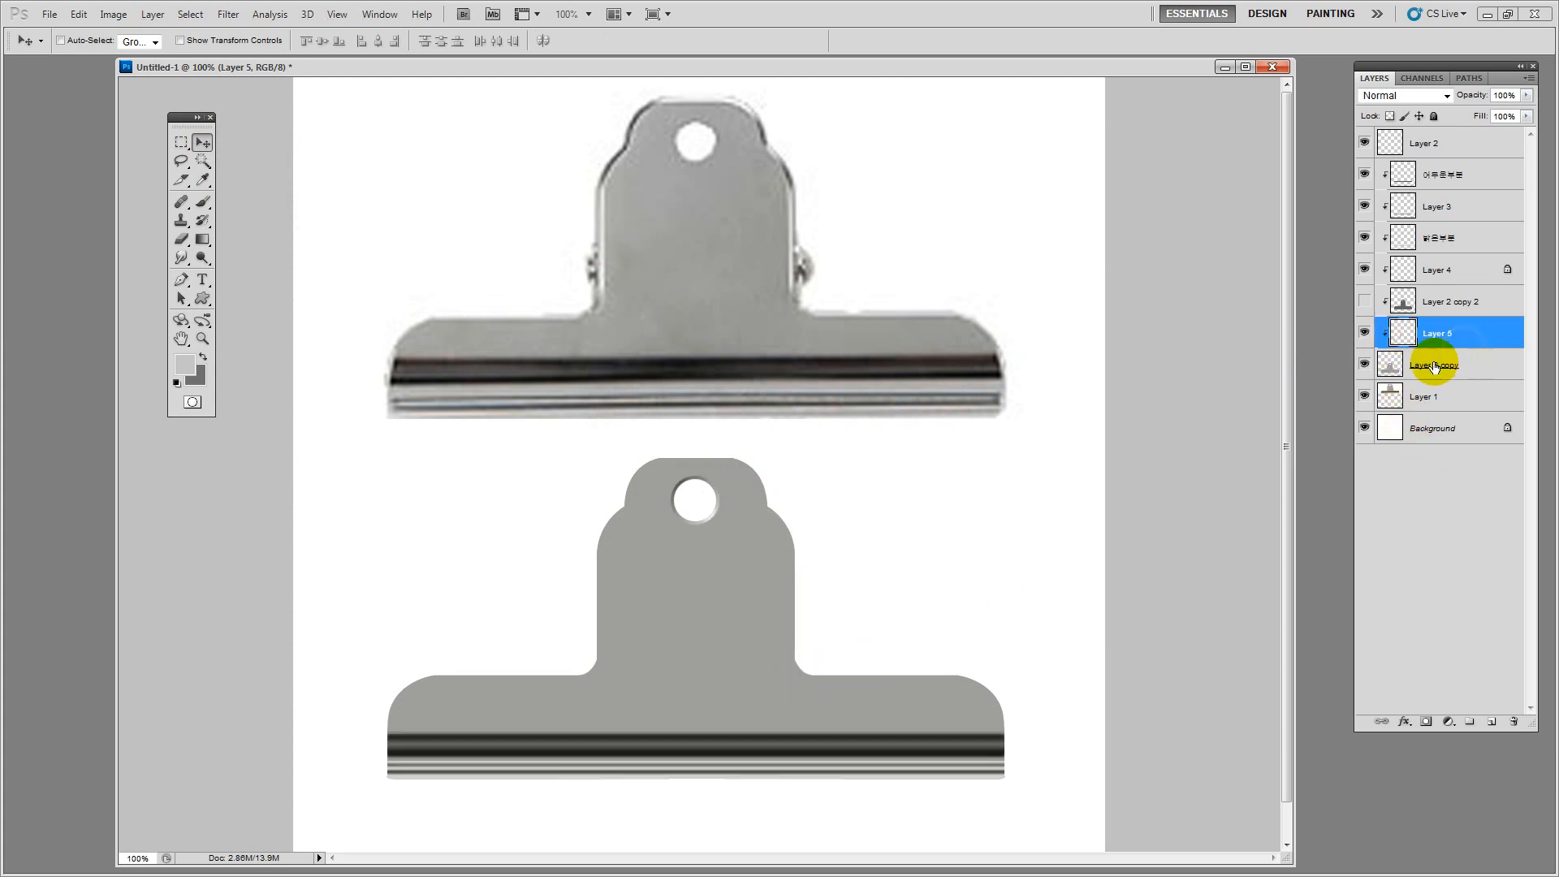
Lighten the border on Layer 5 with Hue/Saturation, setting lightness to +43
key("ctrl+u")
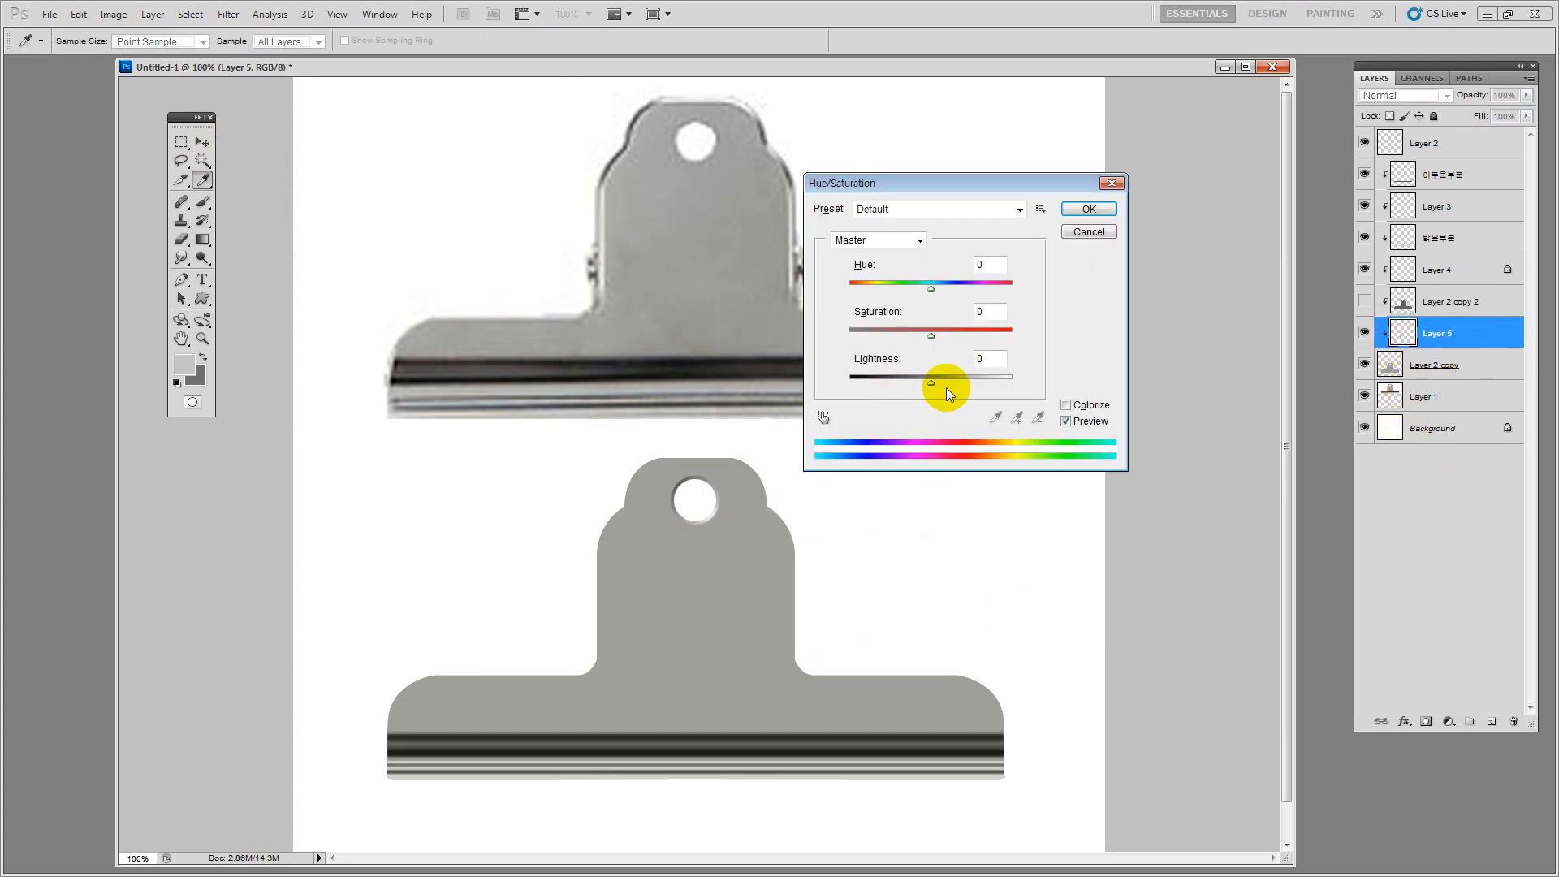
left_click_drag(949, 385, 957, 384)
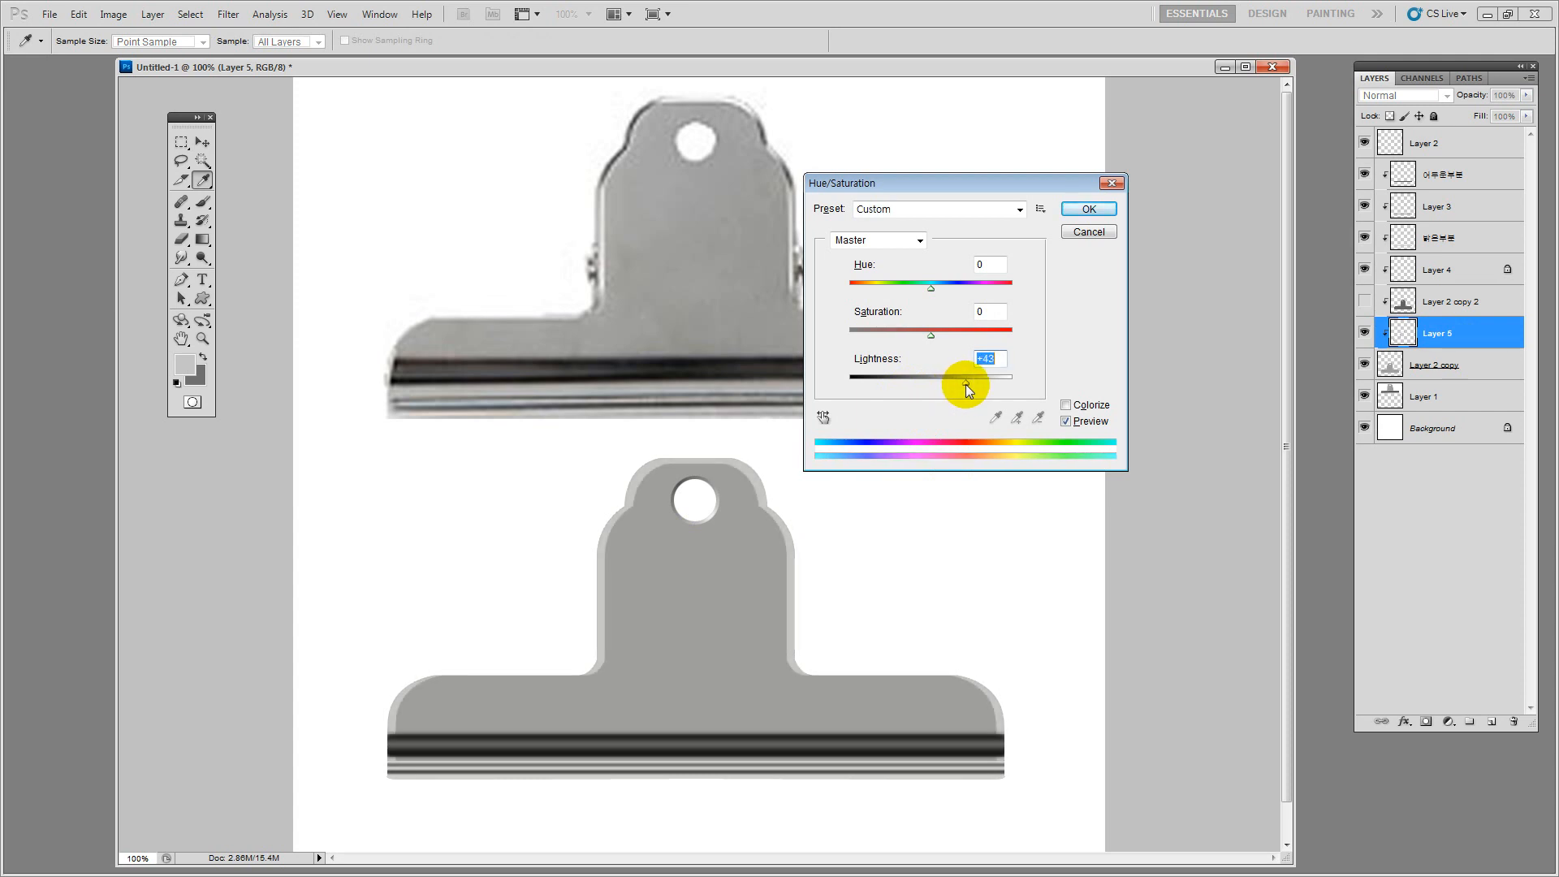
left_click_drag(968, 383, 968, 384)
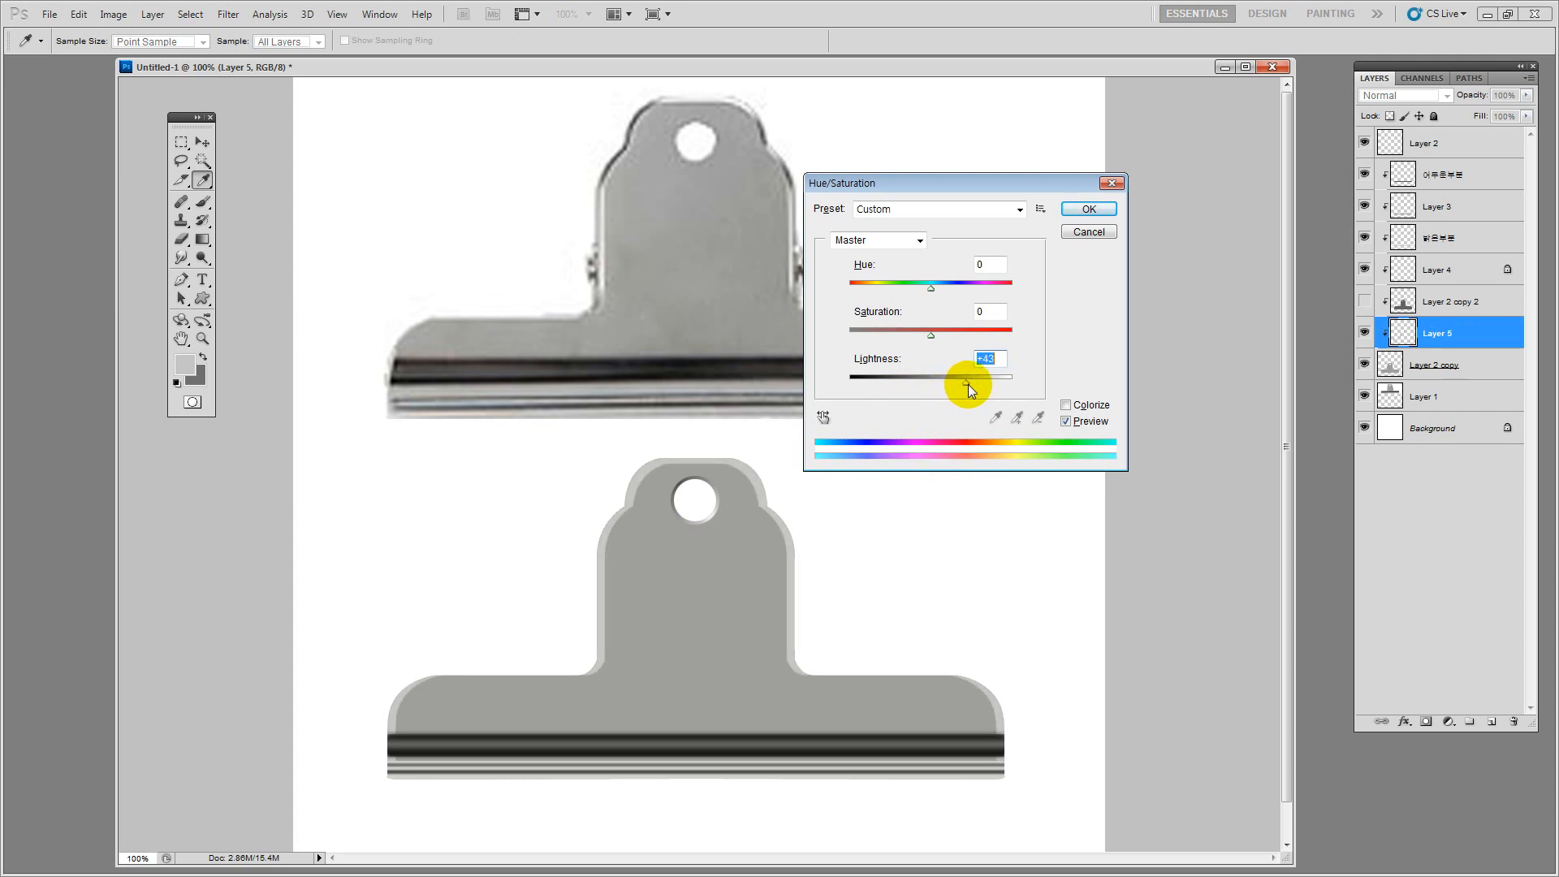
left_click(1086, 210)
Delete the light border from the left and right ends of the clip's wide lower bar on Layer 5, and deselect
left_click(1394, 333)
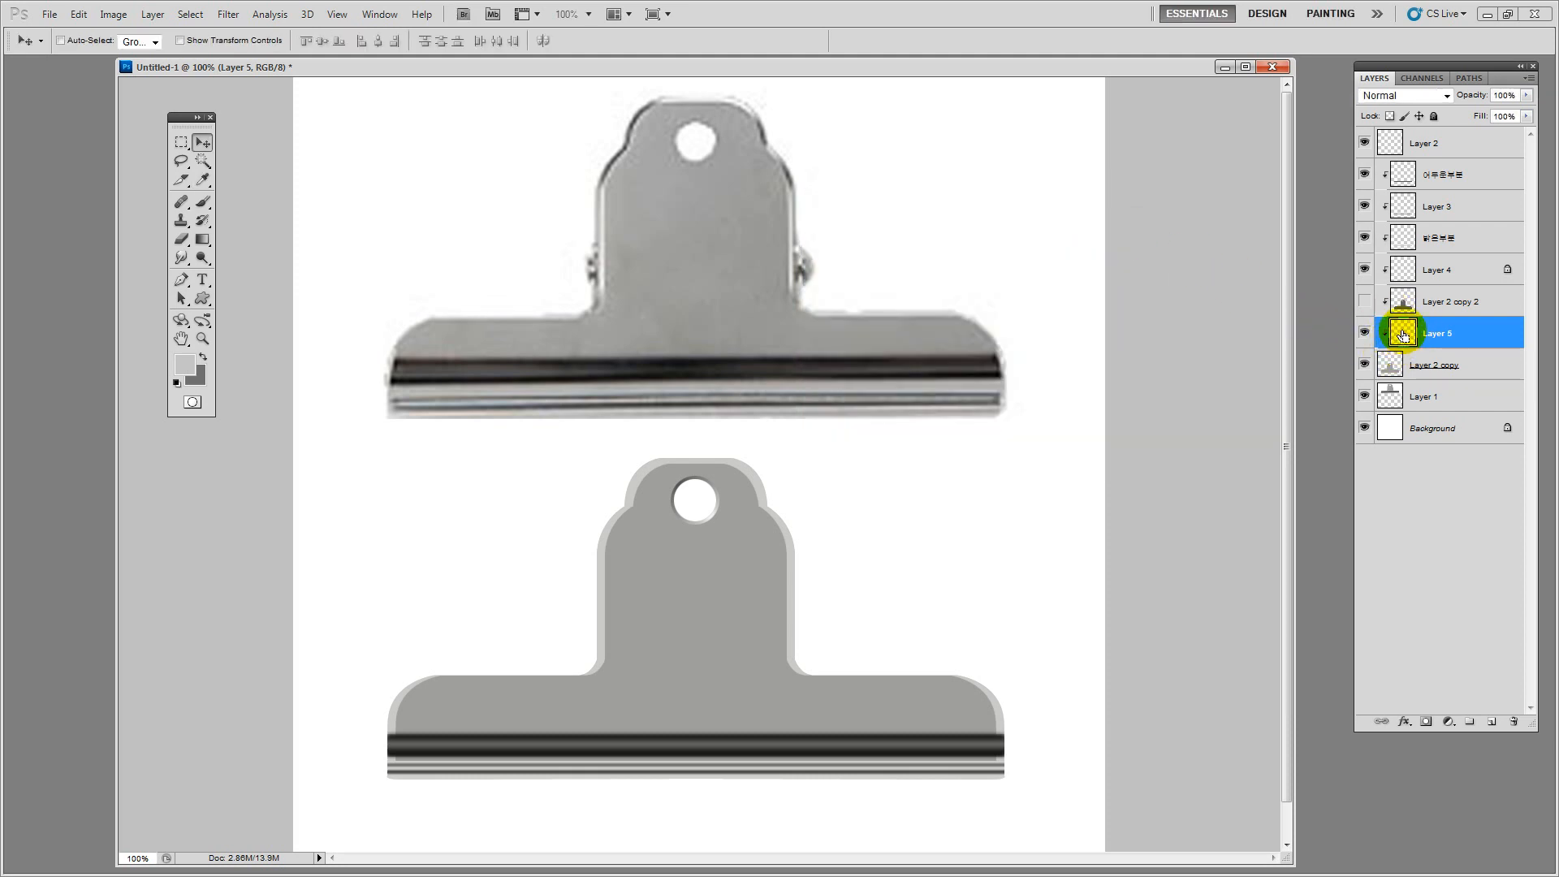
left_click(1403, 336, "ctrl")
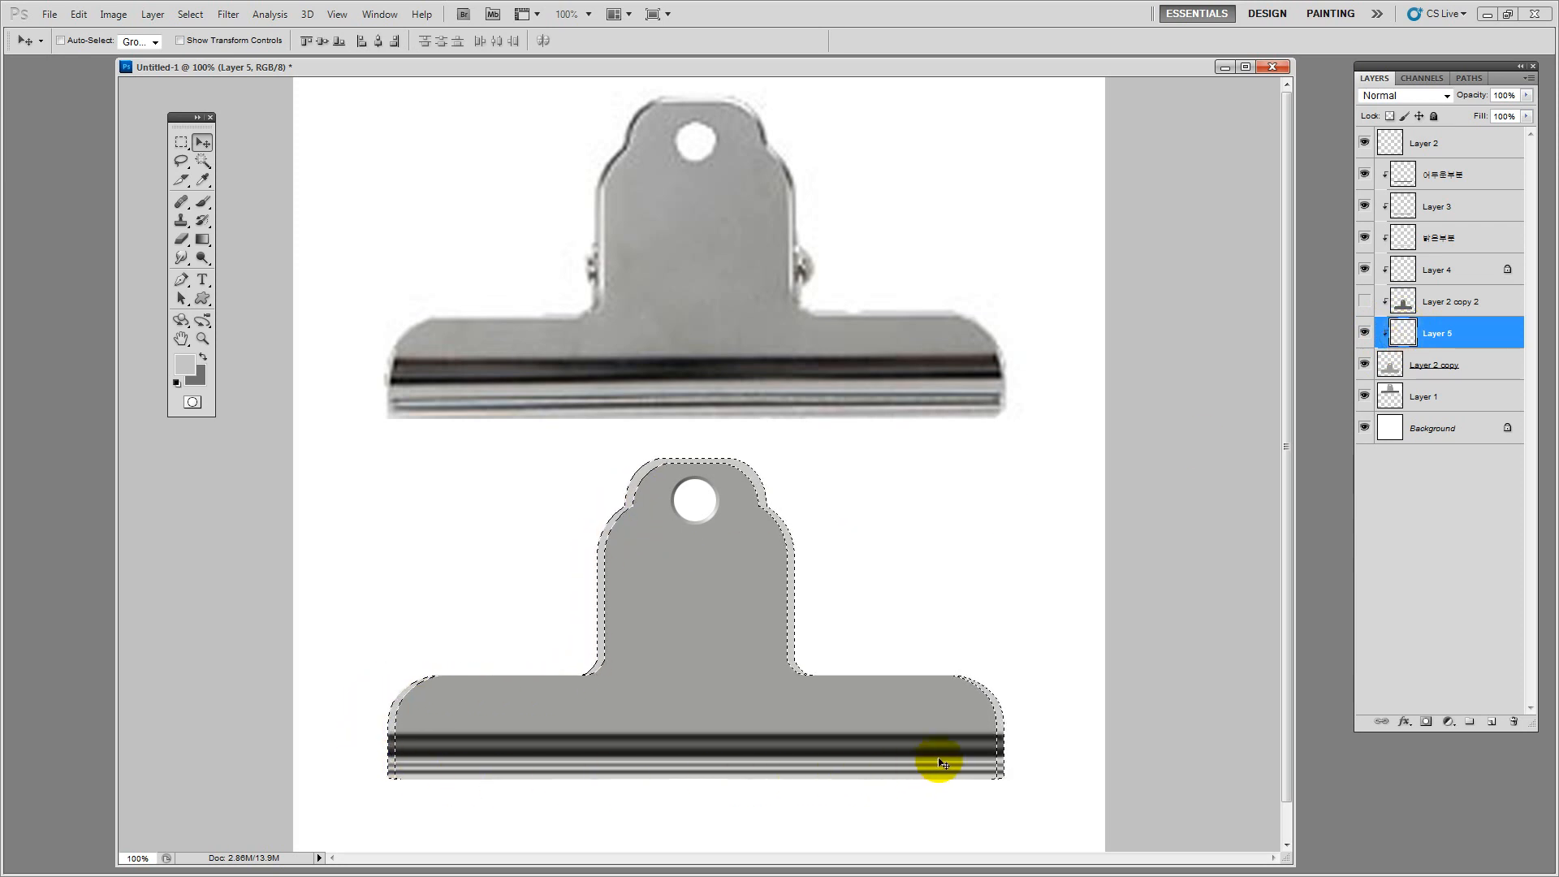
left_click(182, 142)
left_click_drag(327, 603, 488, 792)
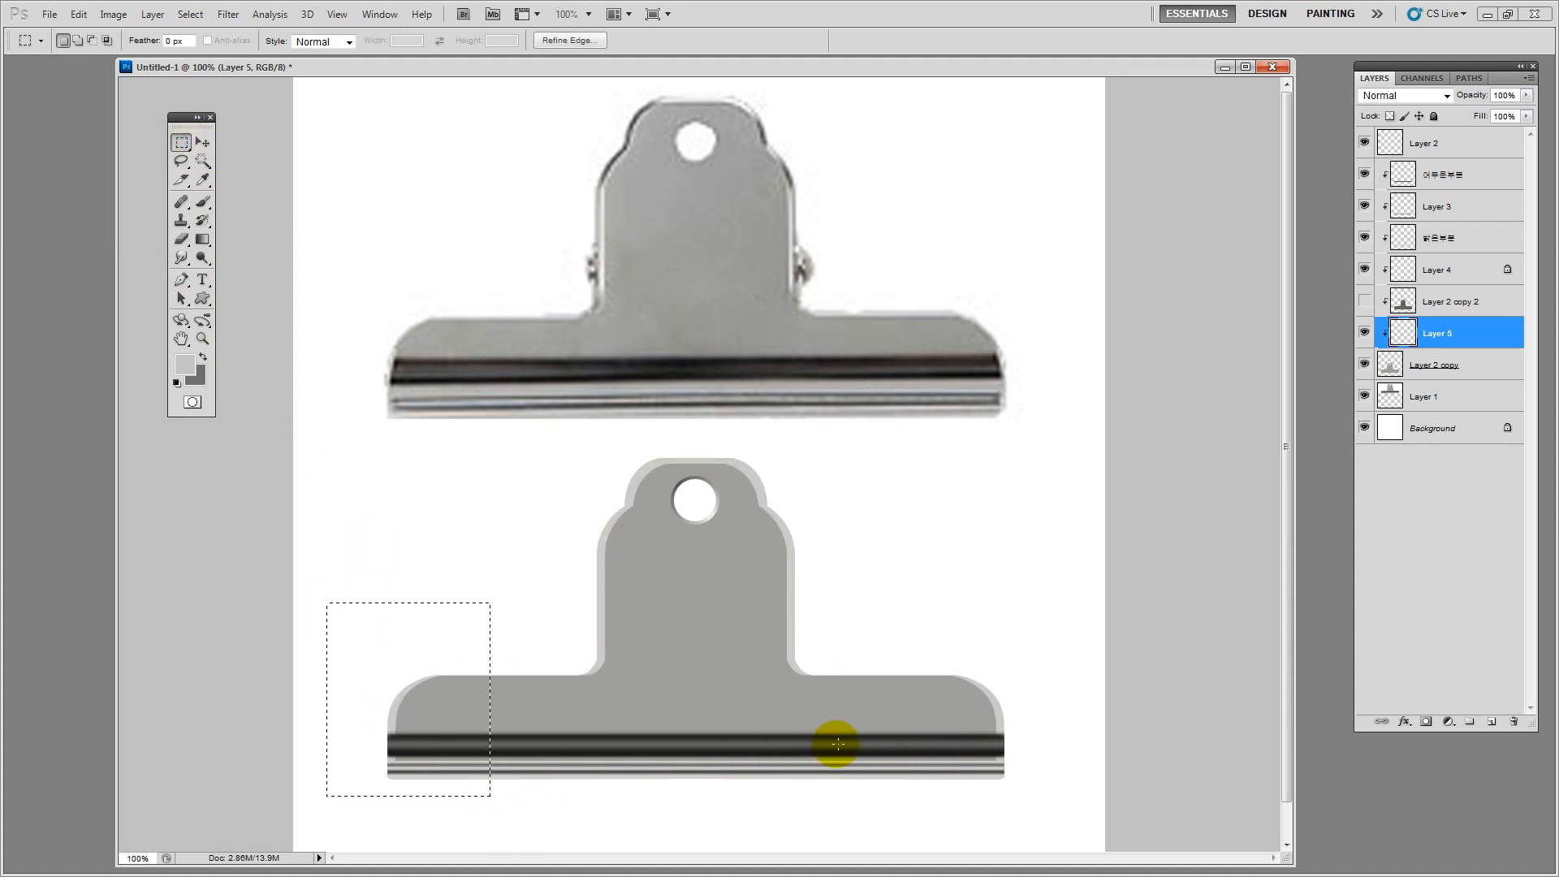
left_click_drag(897, 621, 1052, 807)
left_click(1078, 789)
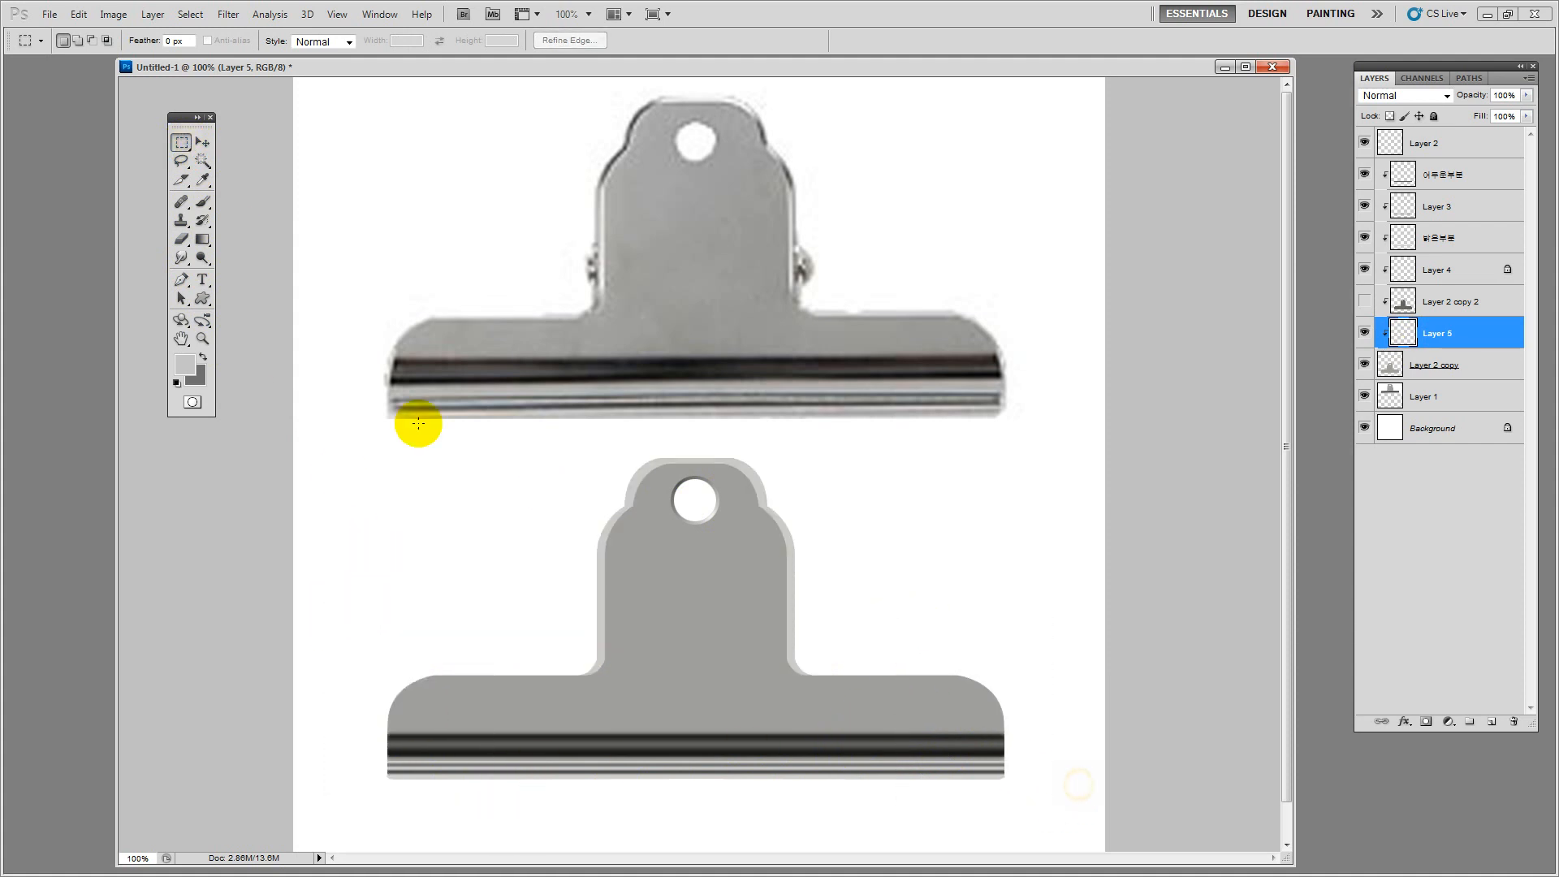
left_click(202, 142)
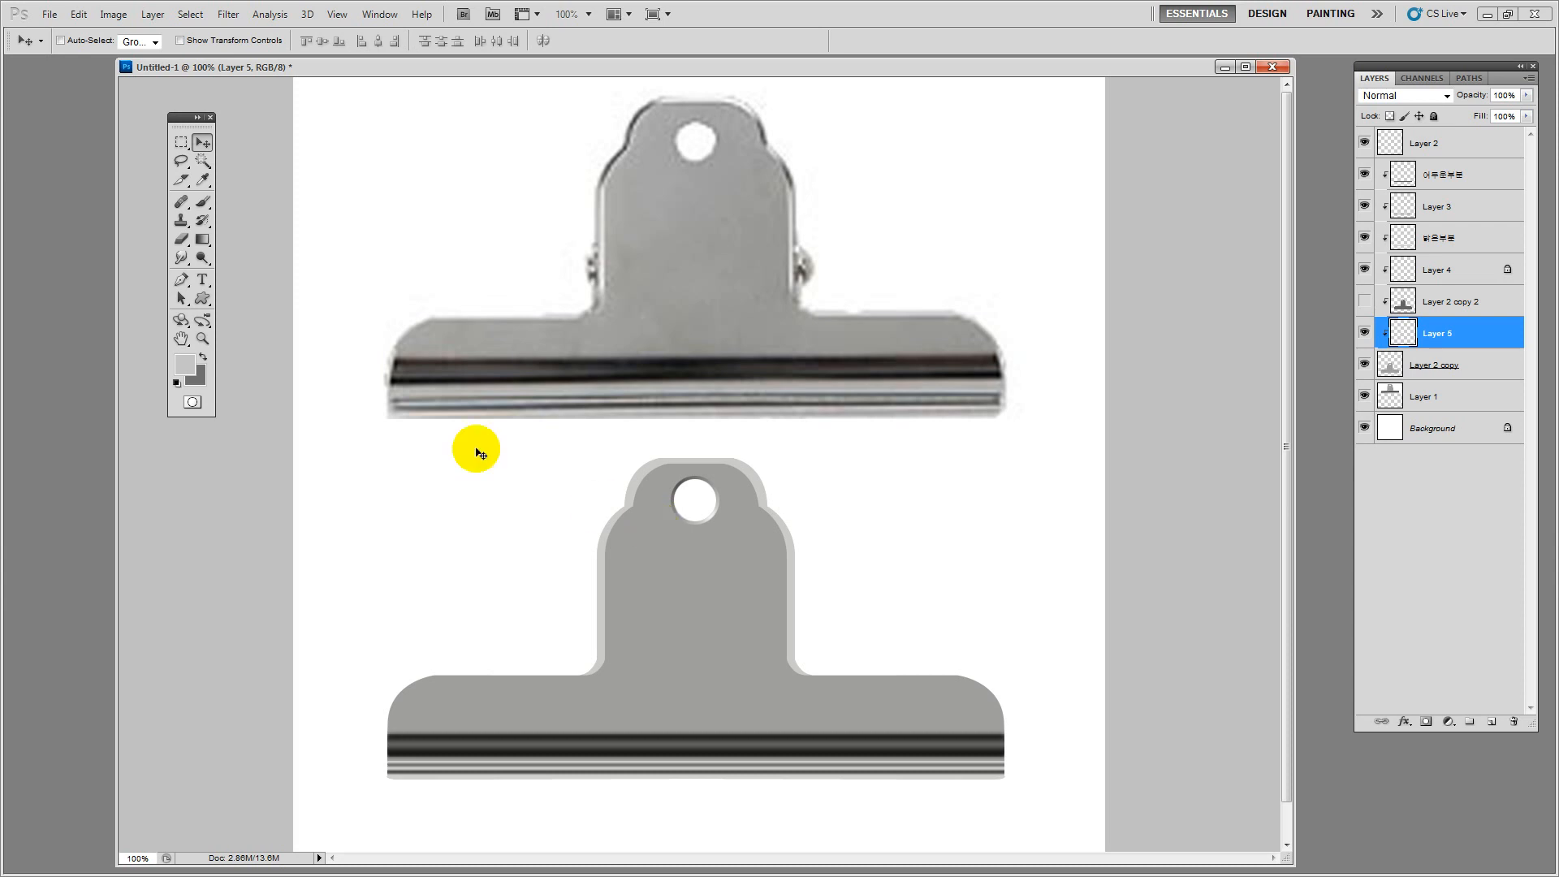
left_click(181, 143)
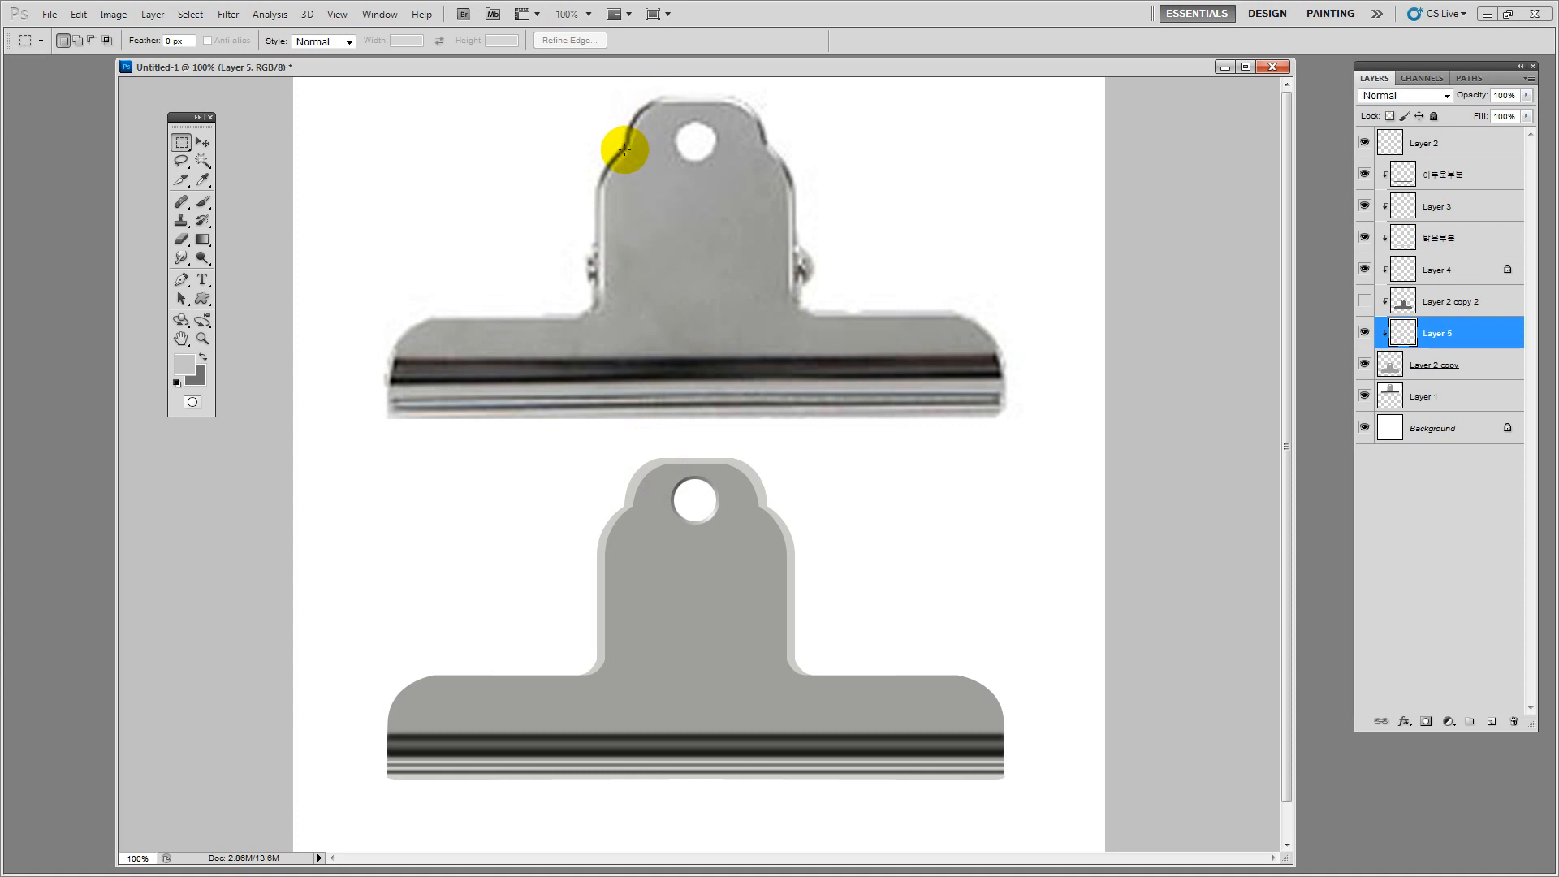
Lasso the light border around the upper-left notch of the clip on Layer 5 and feather the selection by 10 pixels
left_click(181, 160)
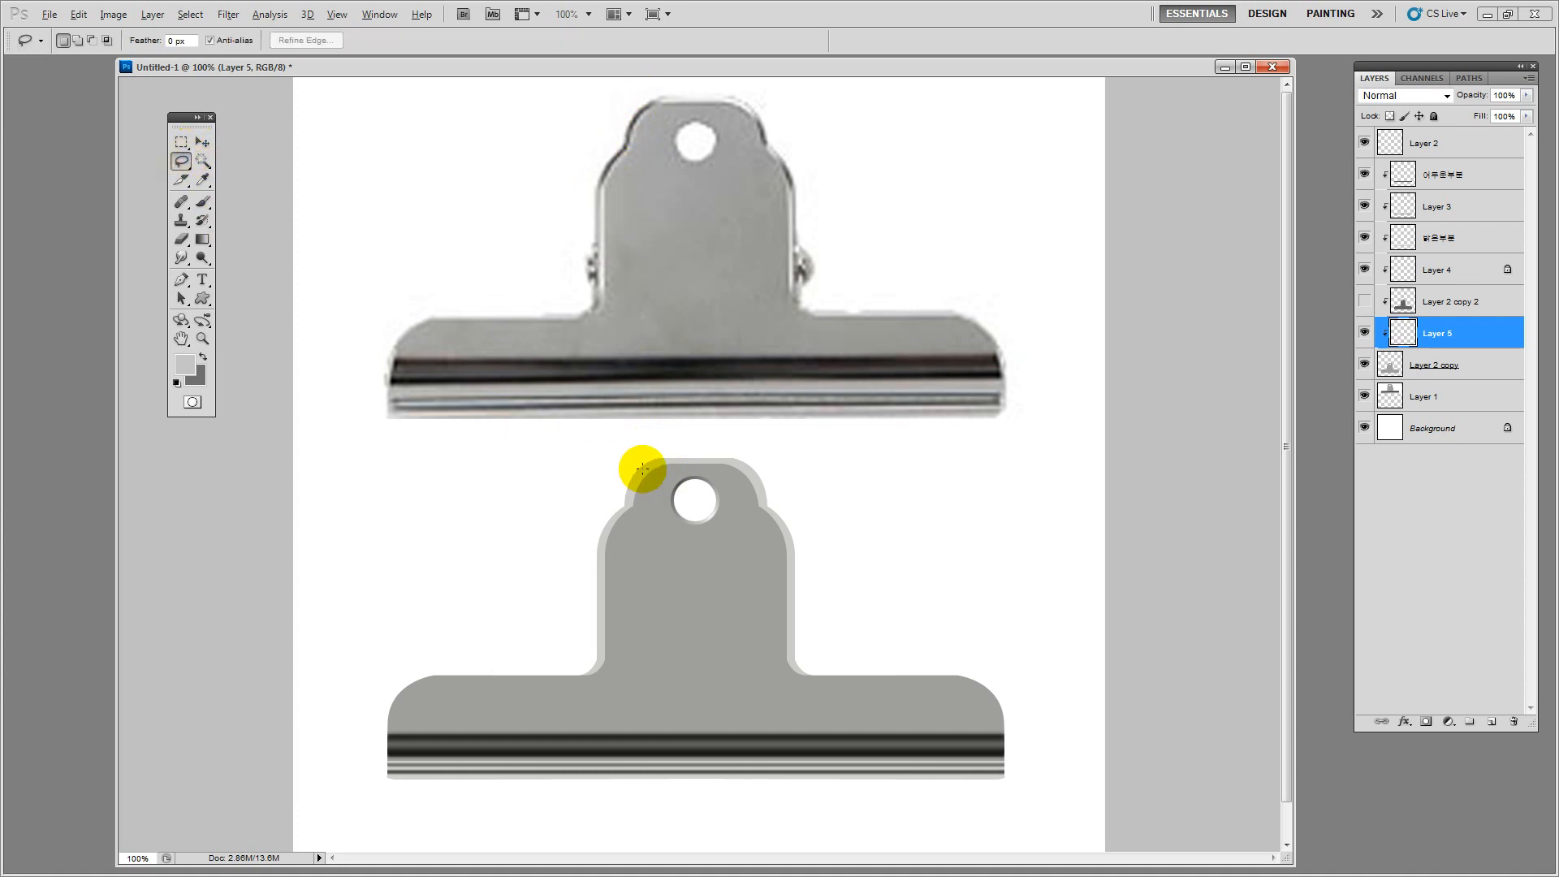
mouse_move(636, 441)
left_mouse_down()
mouse_move(674, 474)
mouse_move(616, 570)
mouse_move(563, 525)
mouse_move(613, 441)
left_mouse_up()
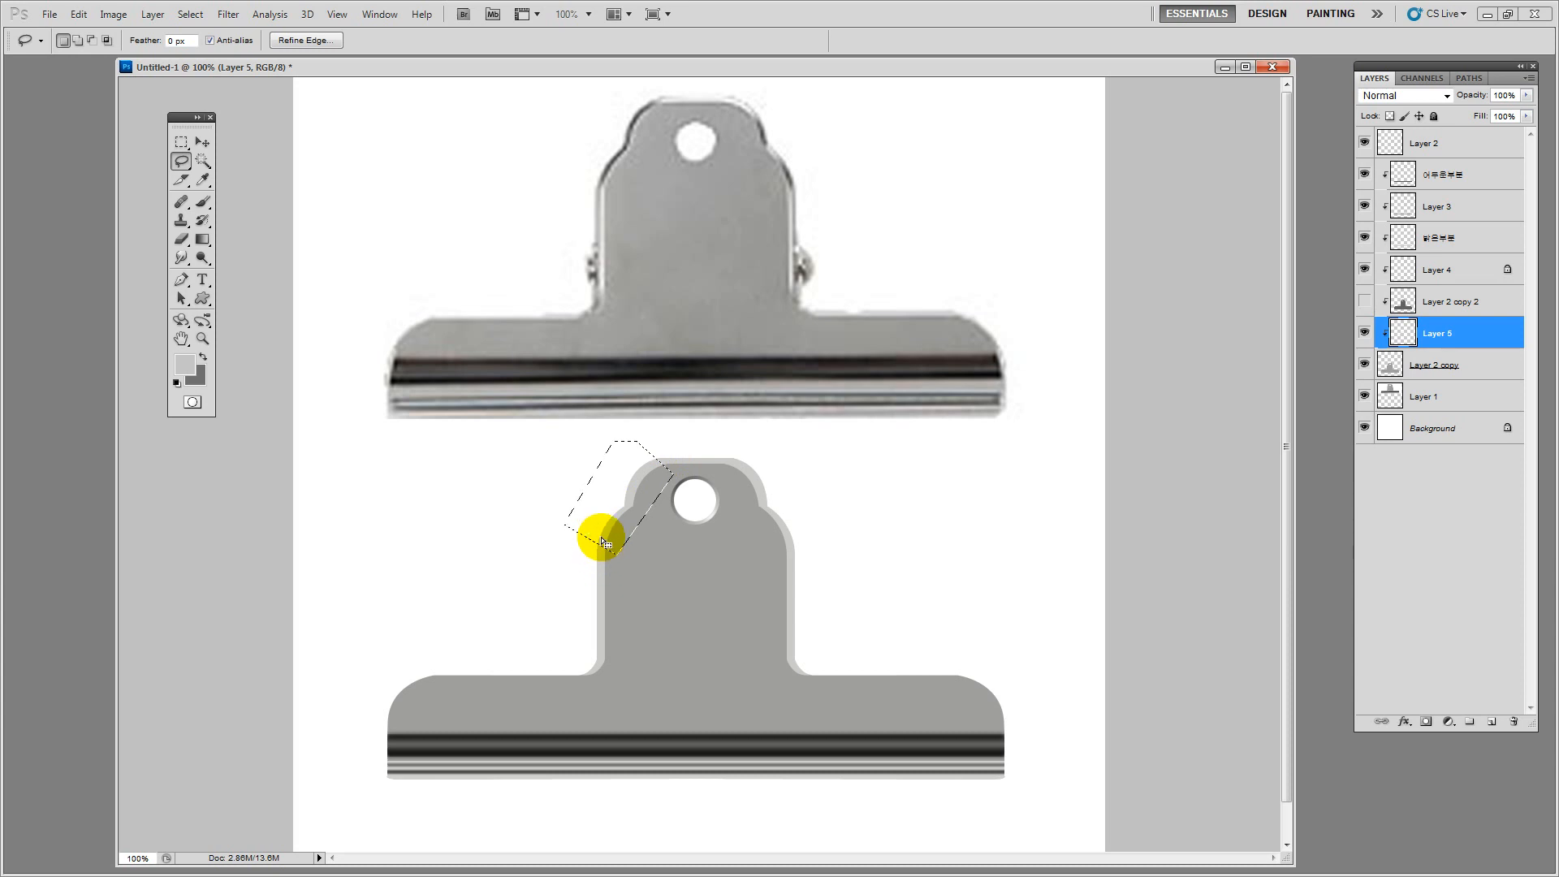
left_click(187, 15)
mouse_move(268, 192)
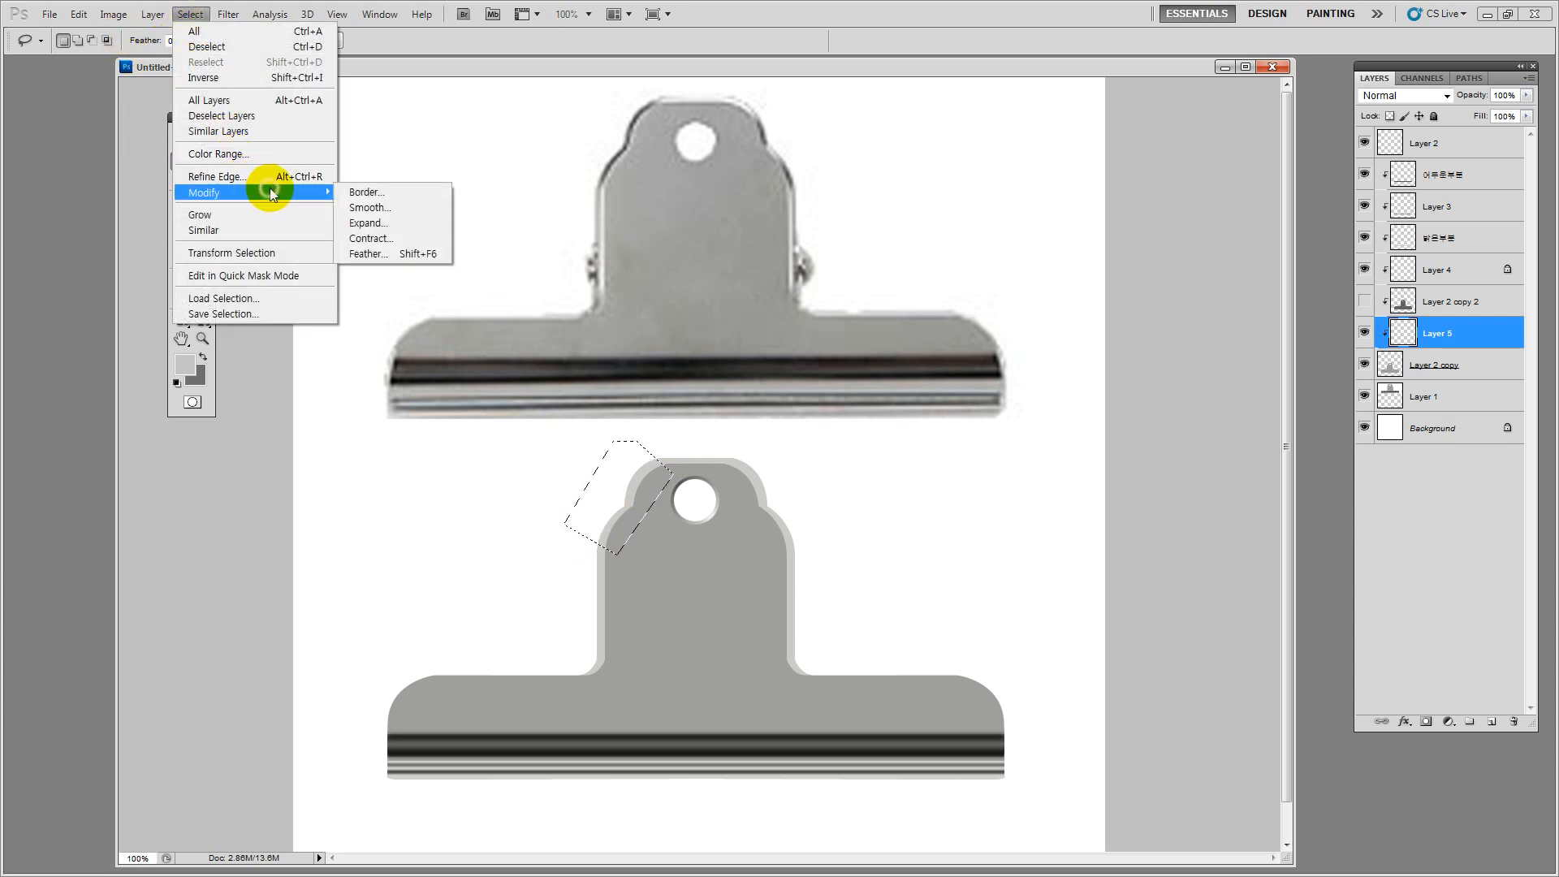
left_click(391, 253)
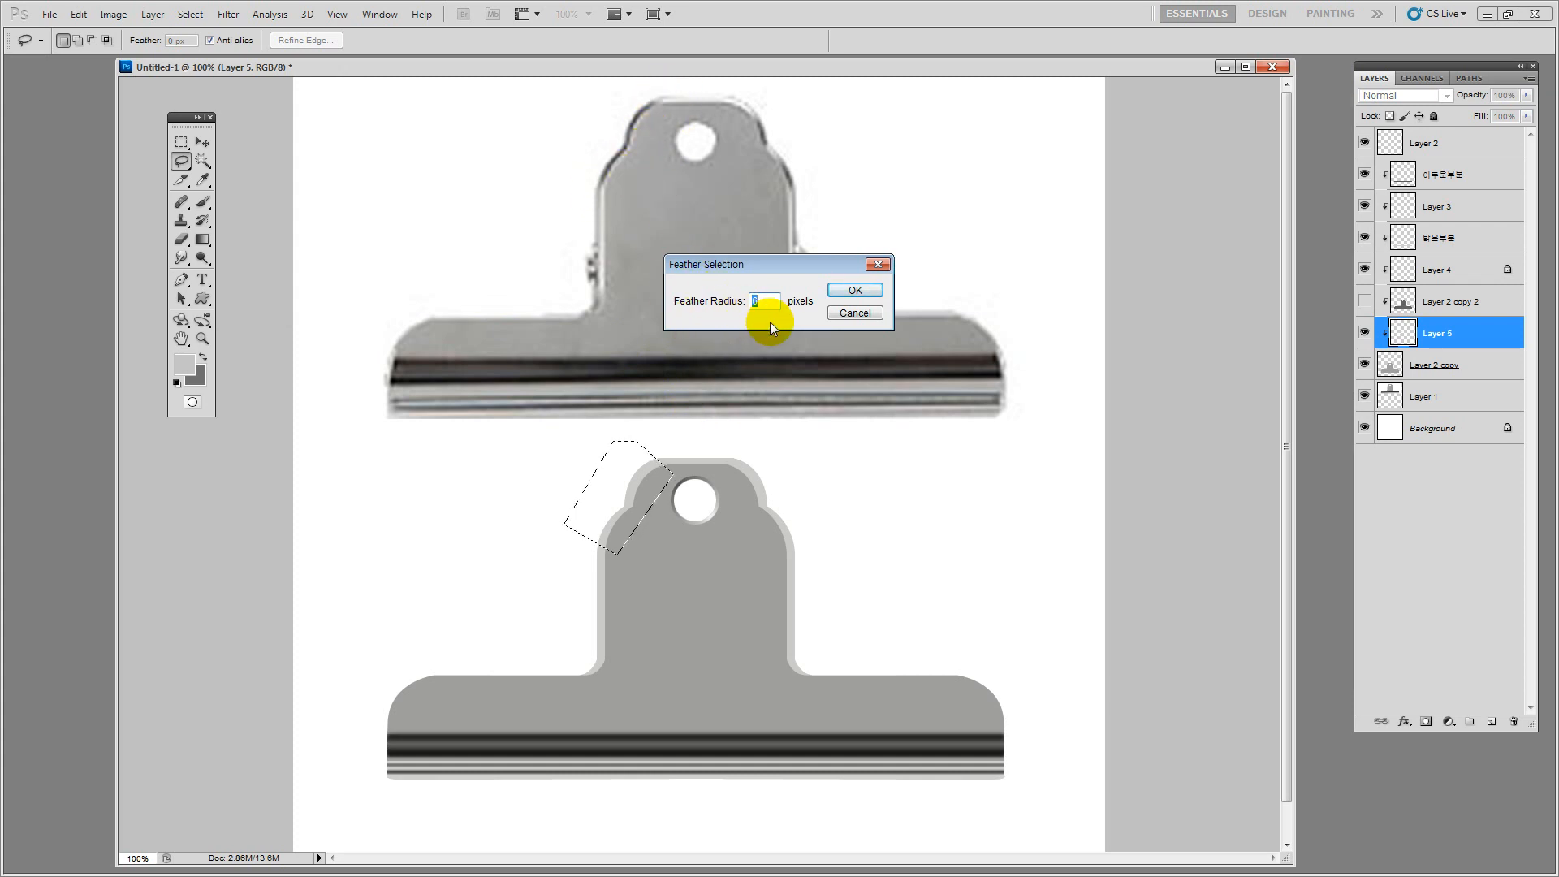
type("10")
key("Return")
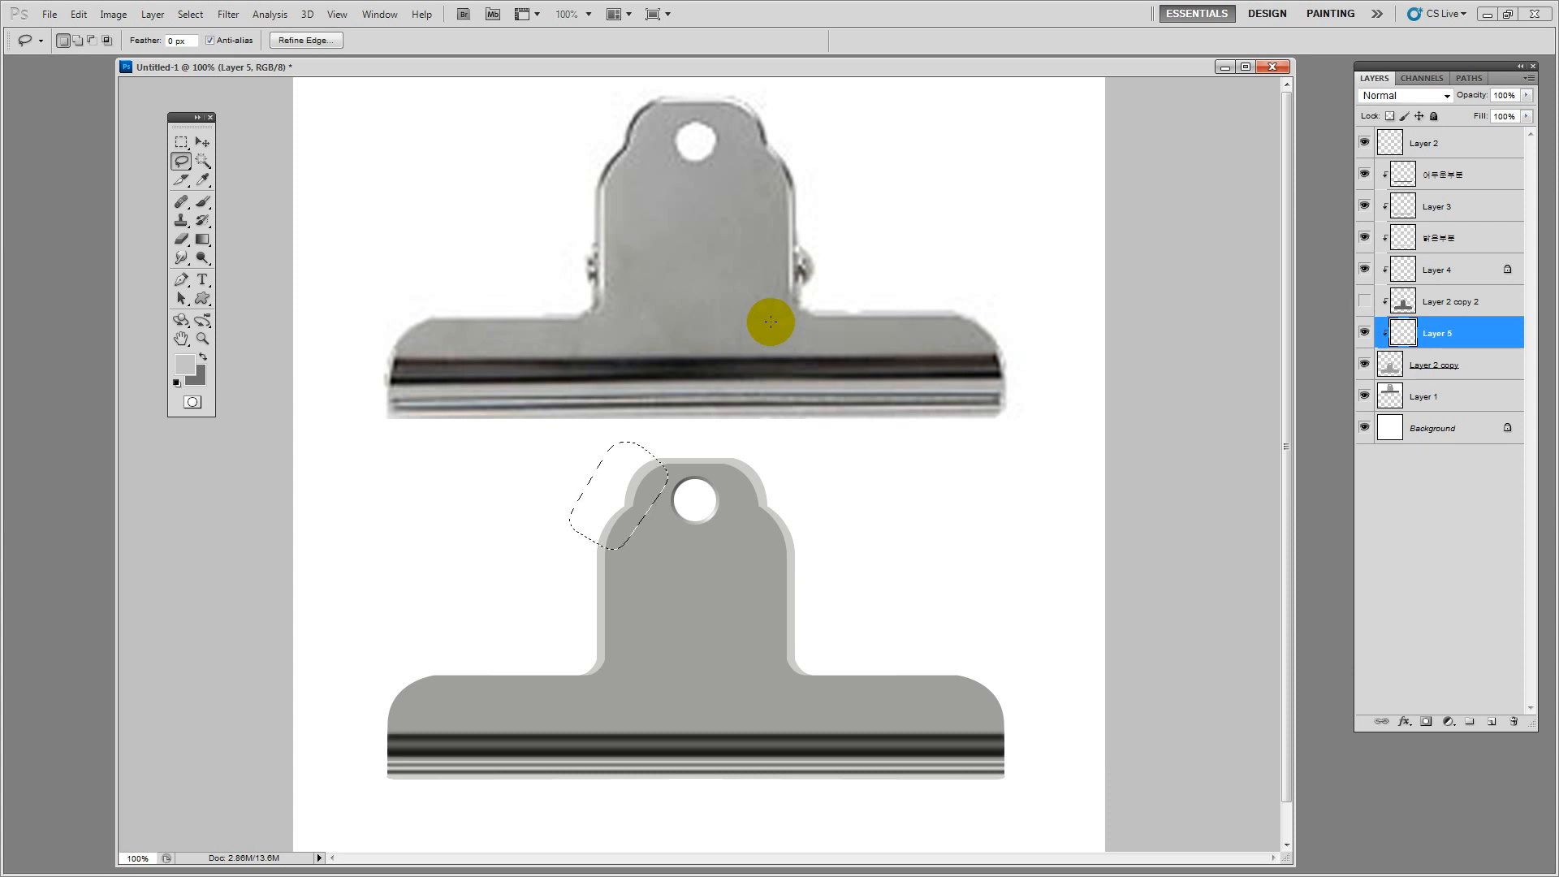
Copy the feathered upper-left border from Layer 5 to a new layer and clip it to Layer 2 copy
left_click(1364, 333)
left_click(1364, 333)
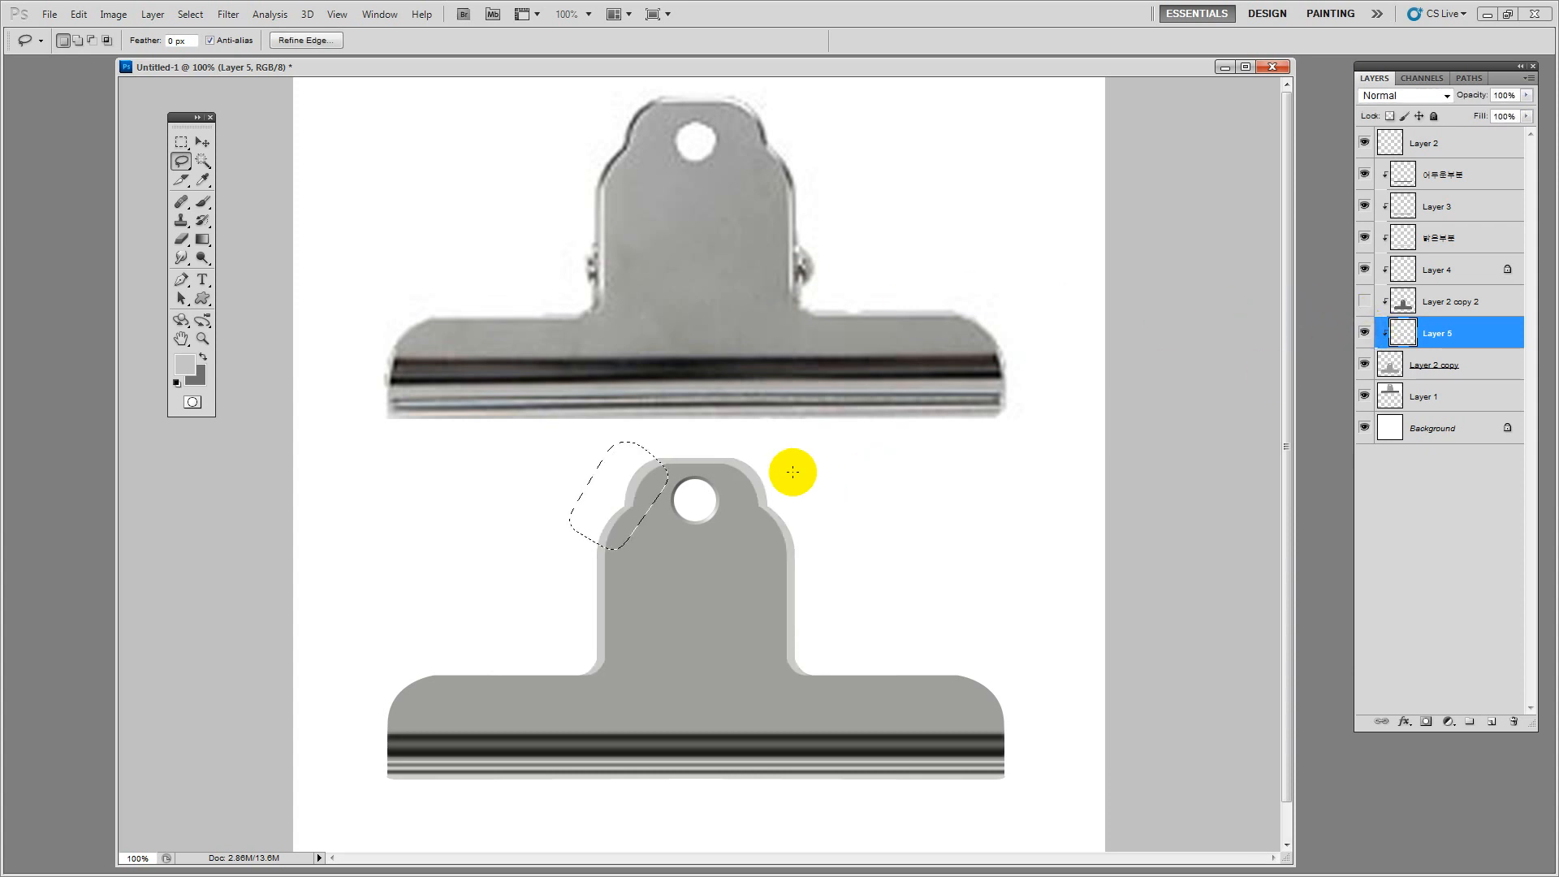
key("ctrl+j")
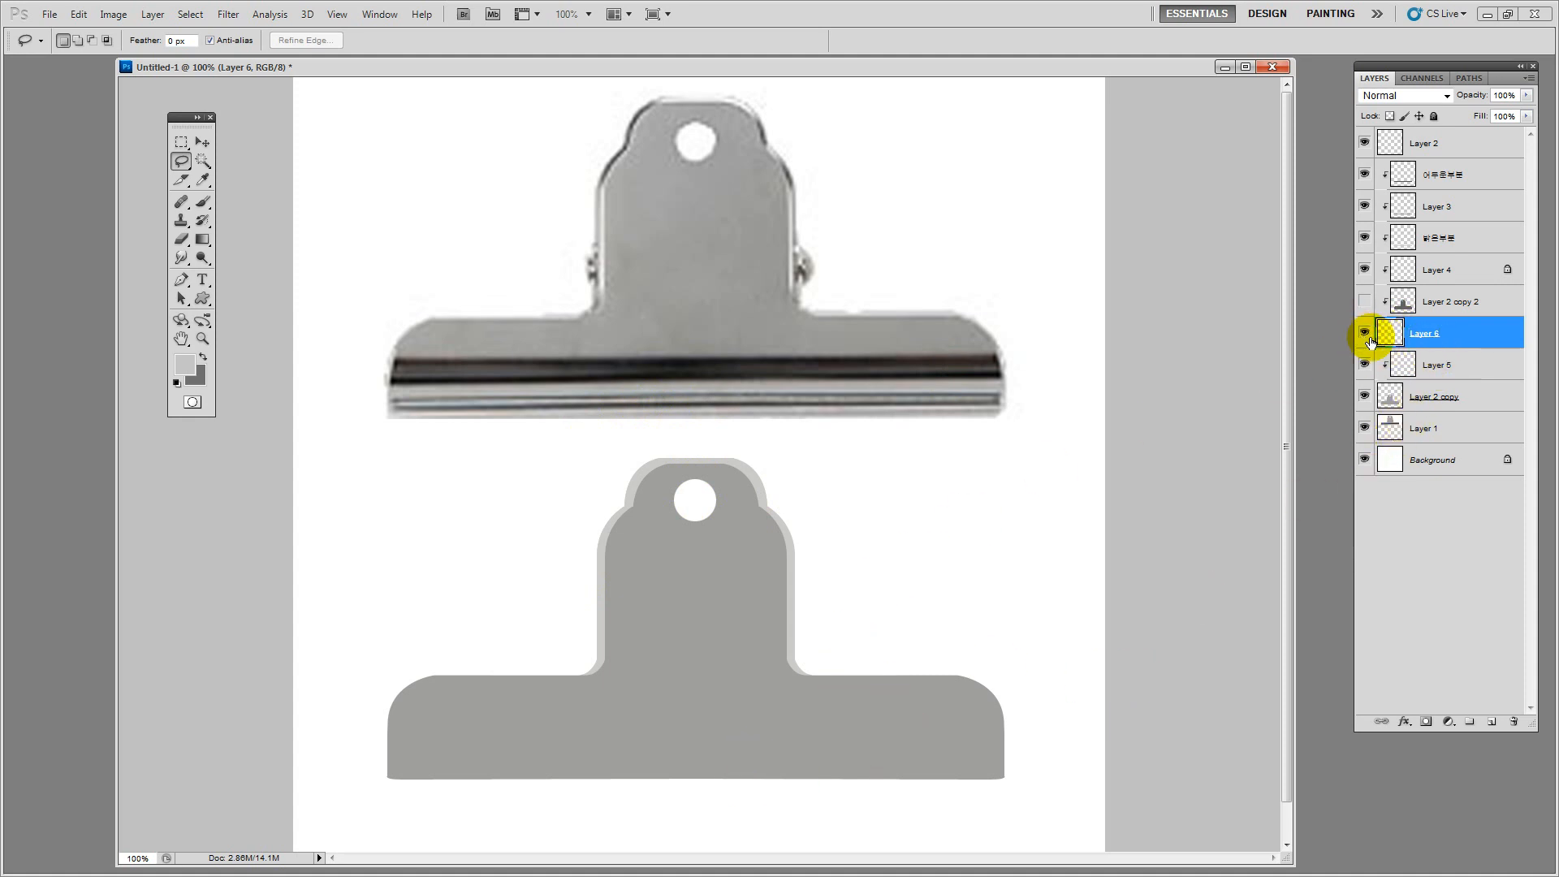
left_click(1449, 346, "alt")
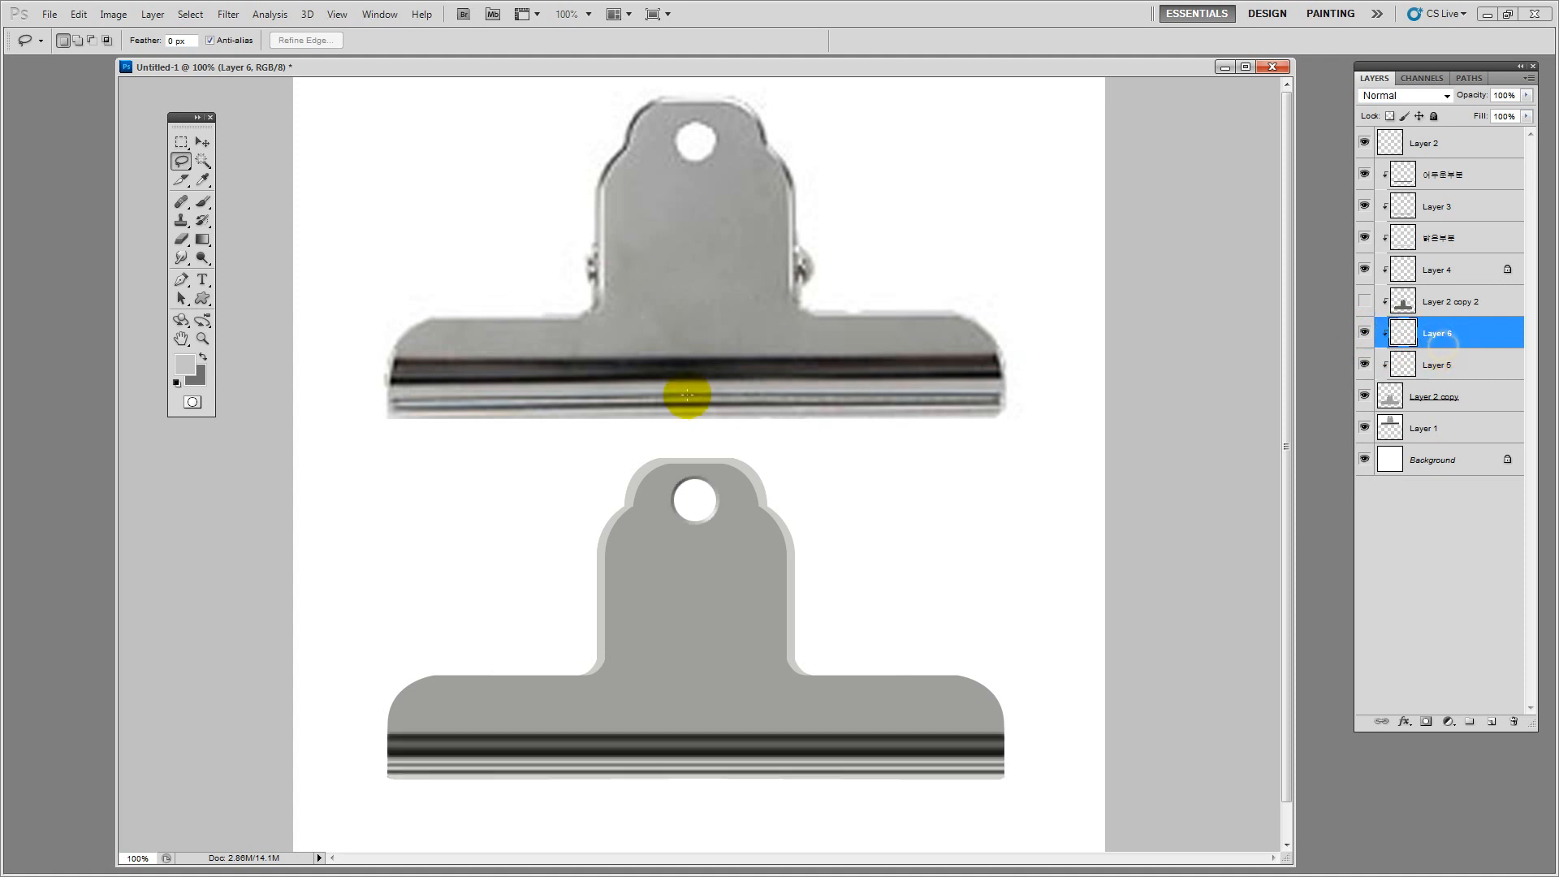
Darken the upper-left border piece on Layer 6 with Hue/Saturation, setting lightness to -63
left_click(202, 142)
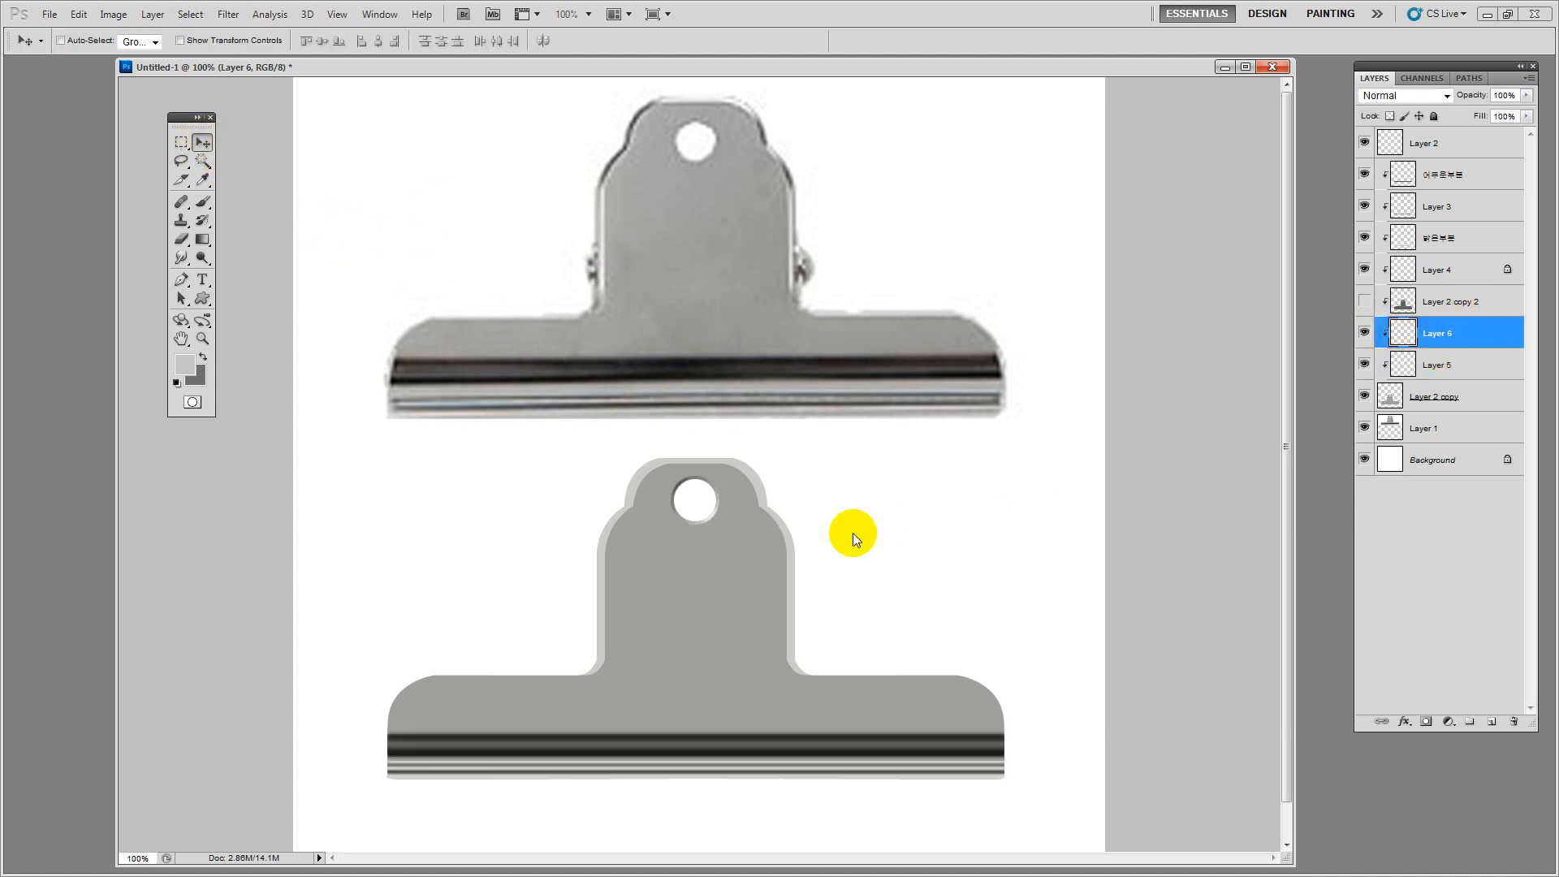
left_click(152, 14)
mouse_move(118, 14)
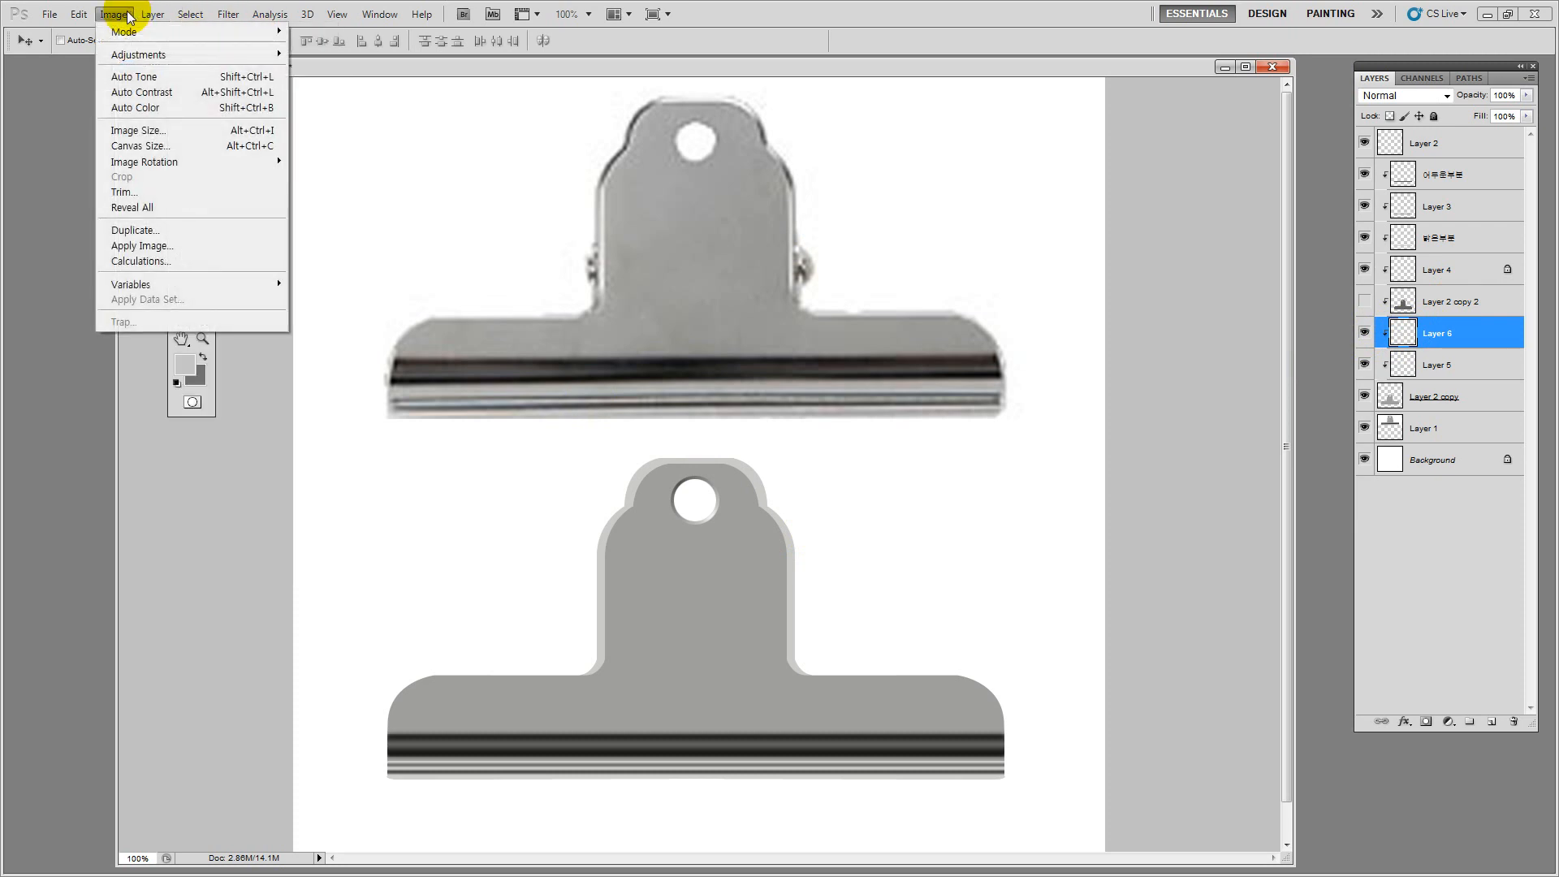
mouse_move(155, 57)
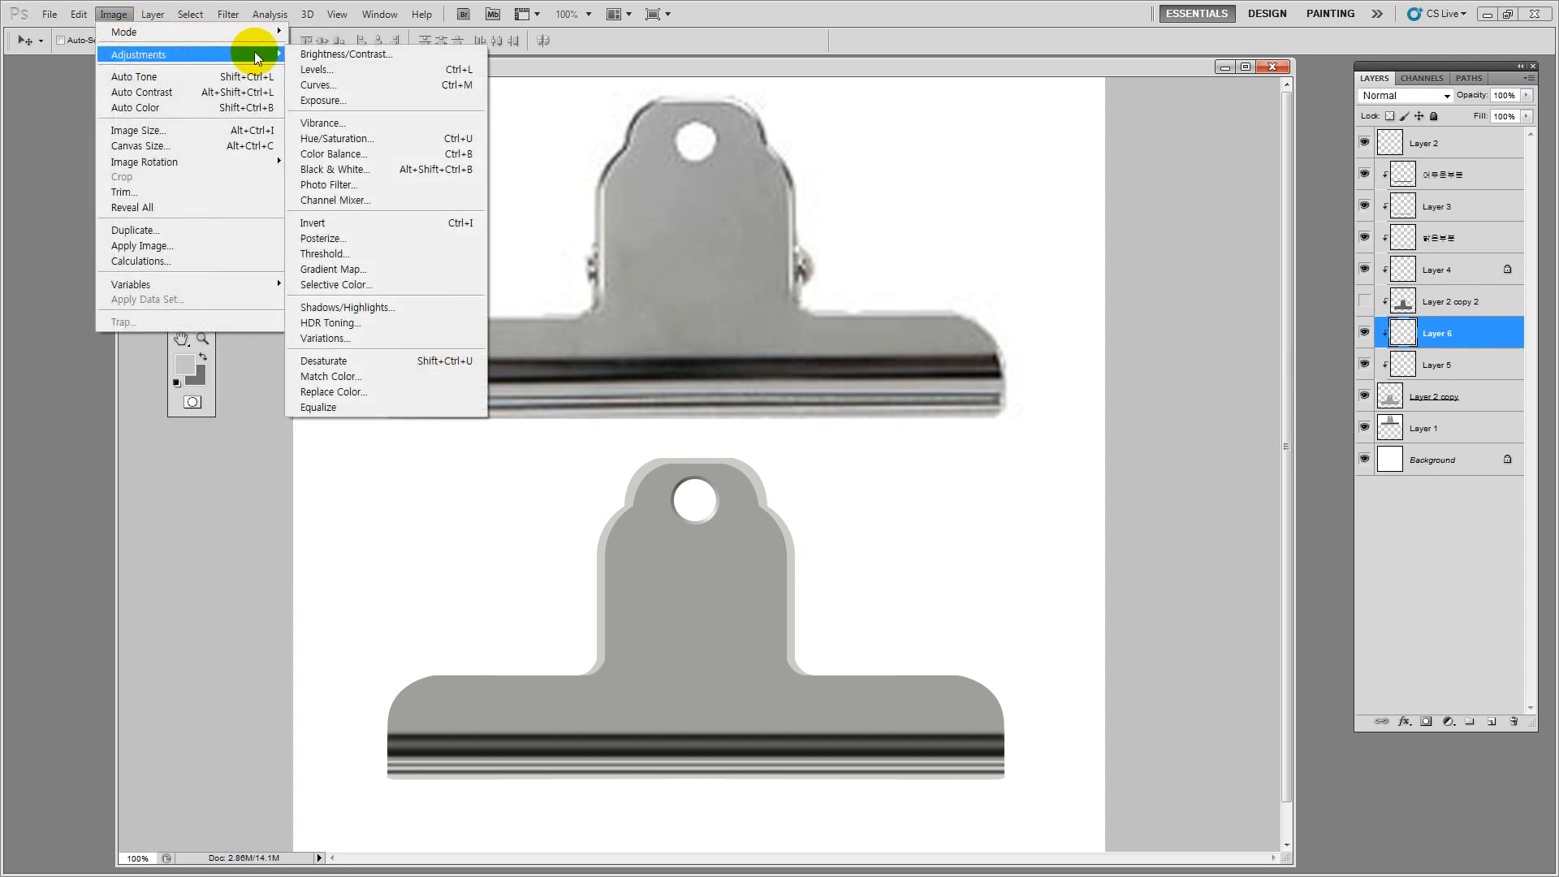
left_click(426, 143)
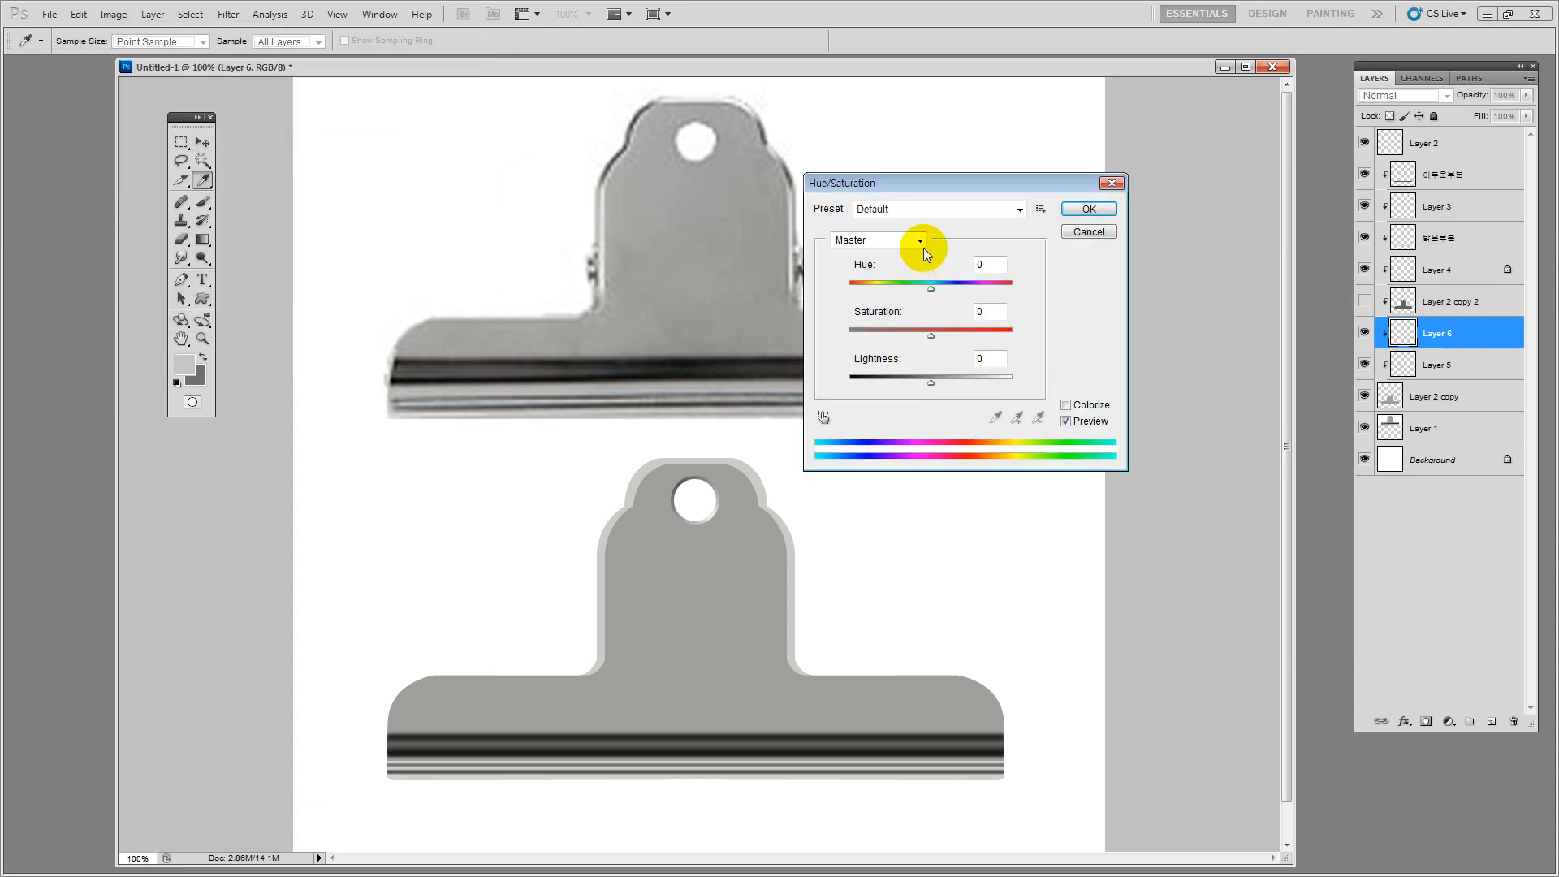
left_click_drag(911, 388, 877, 391)
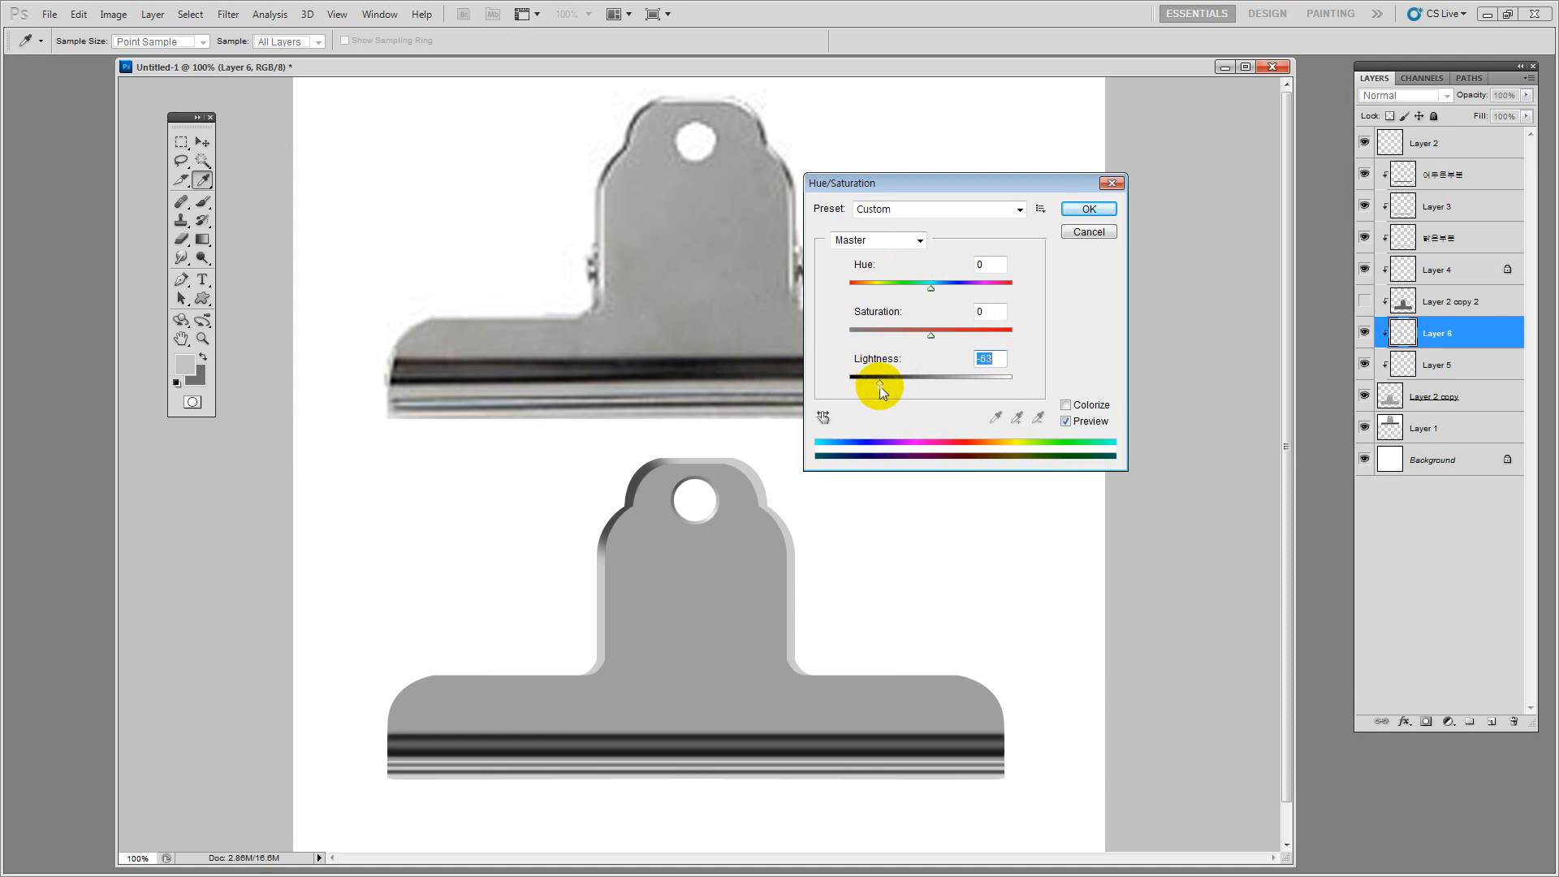
left_click(1088, 209)
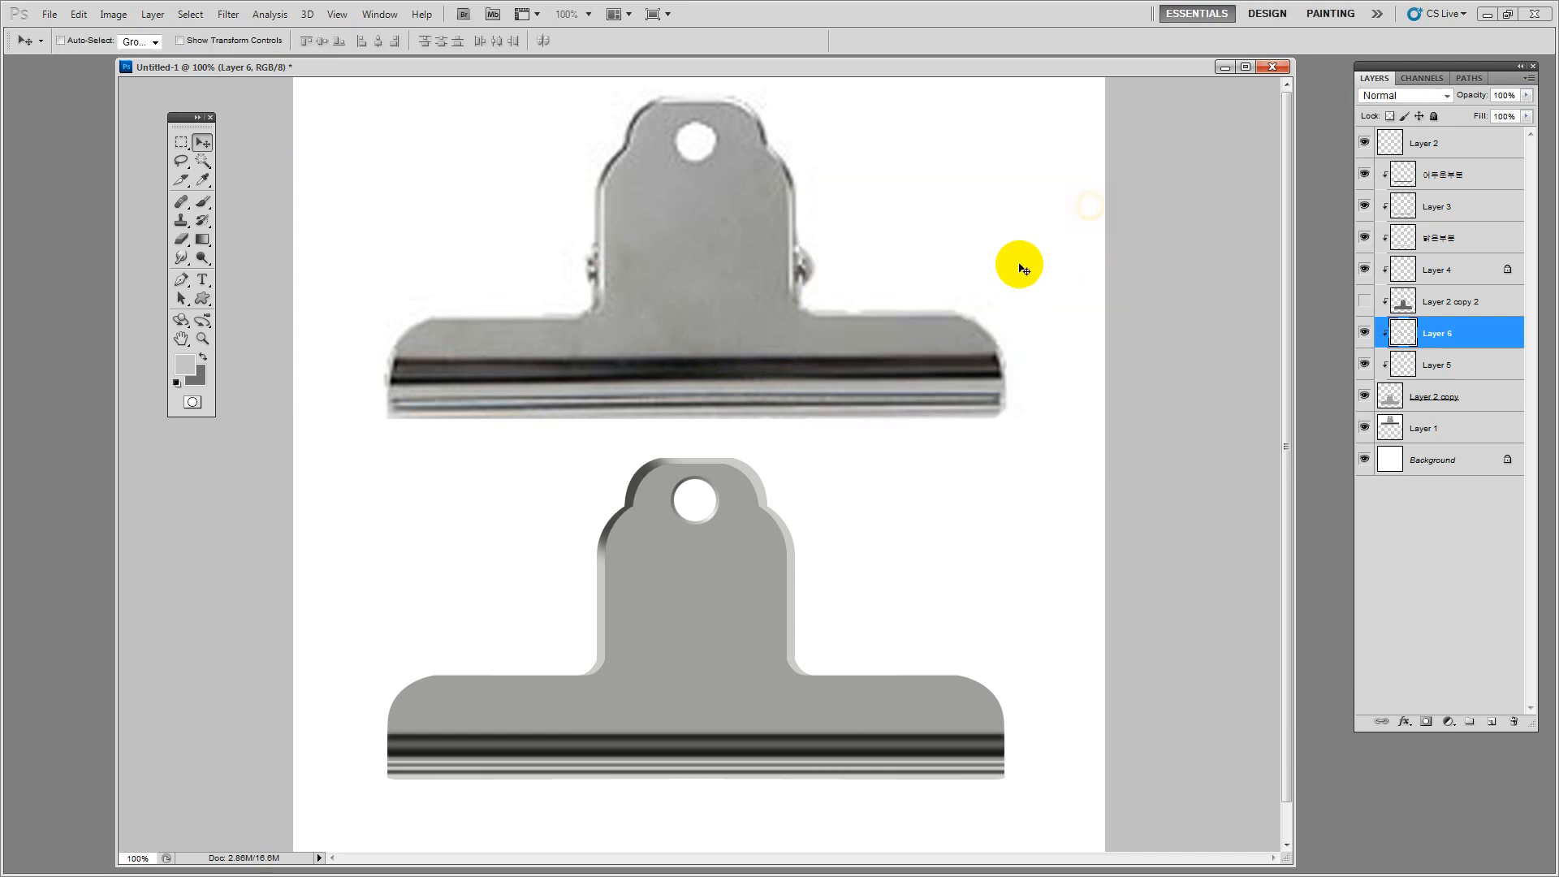
Lasso the light border at the upper-right corner beside the hole on Layer 5 and feather the selection
left_click(181, 161)
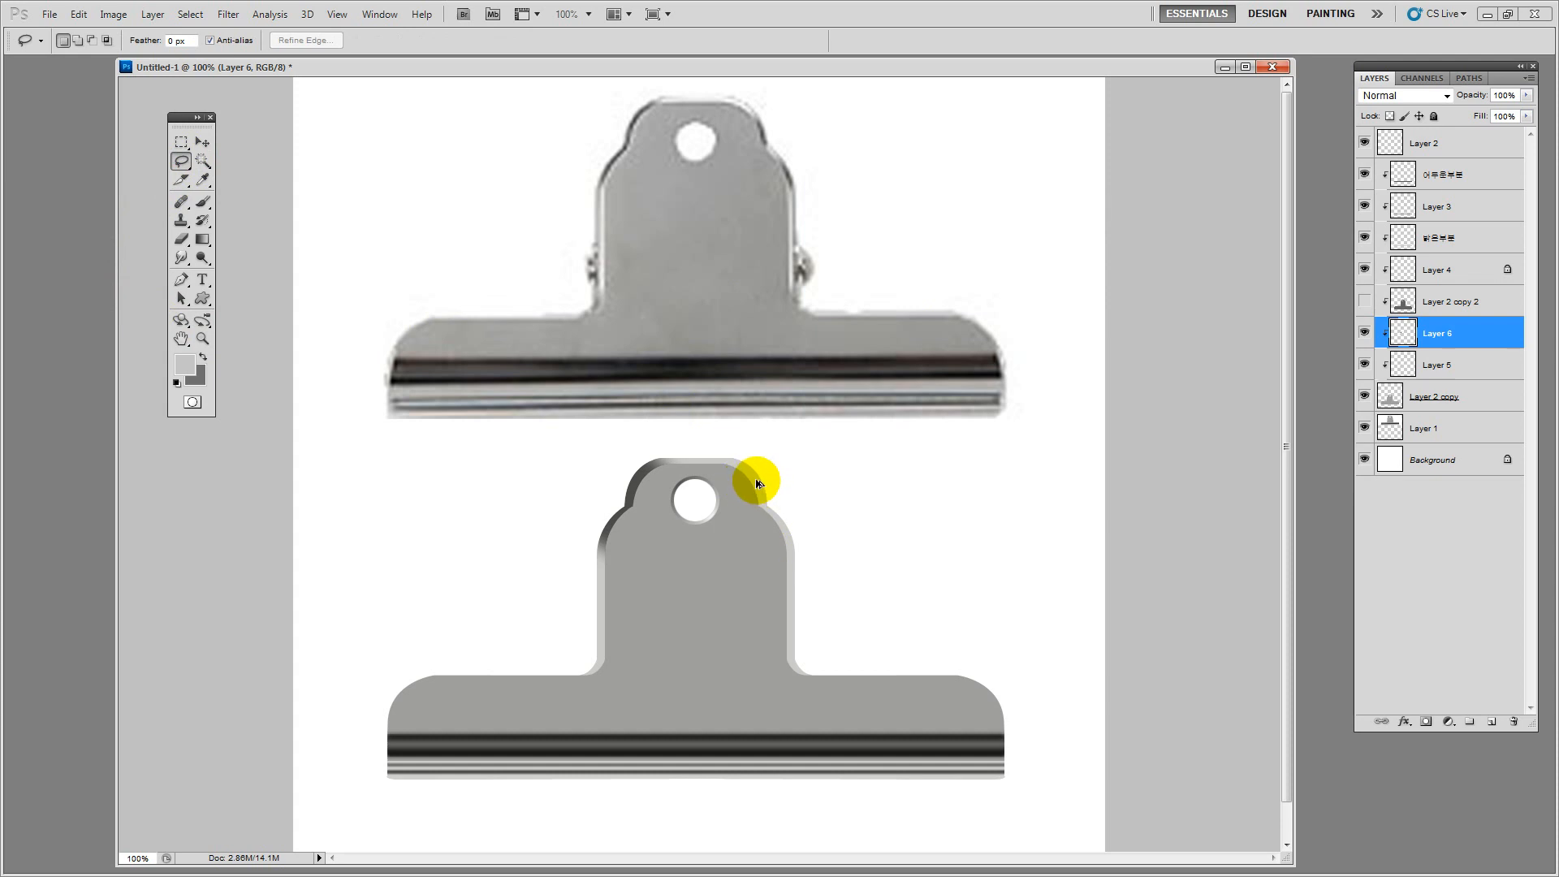
key("alt+bracketleft")
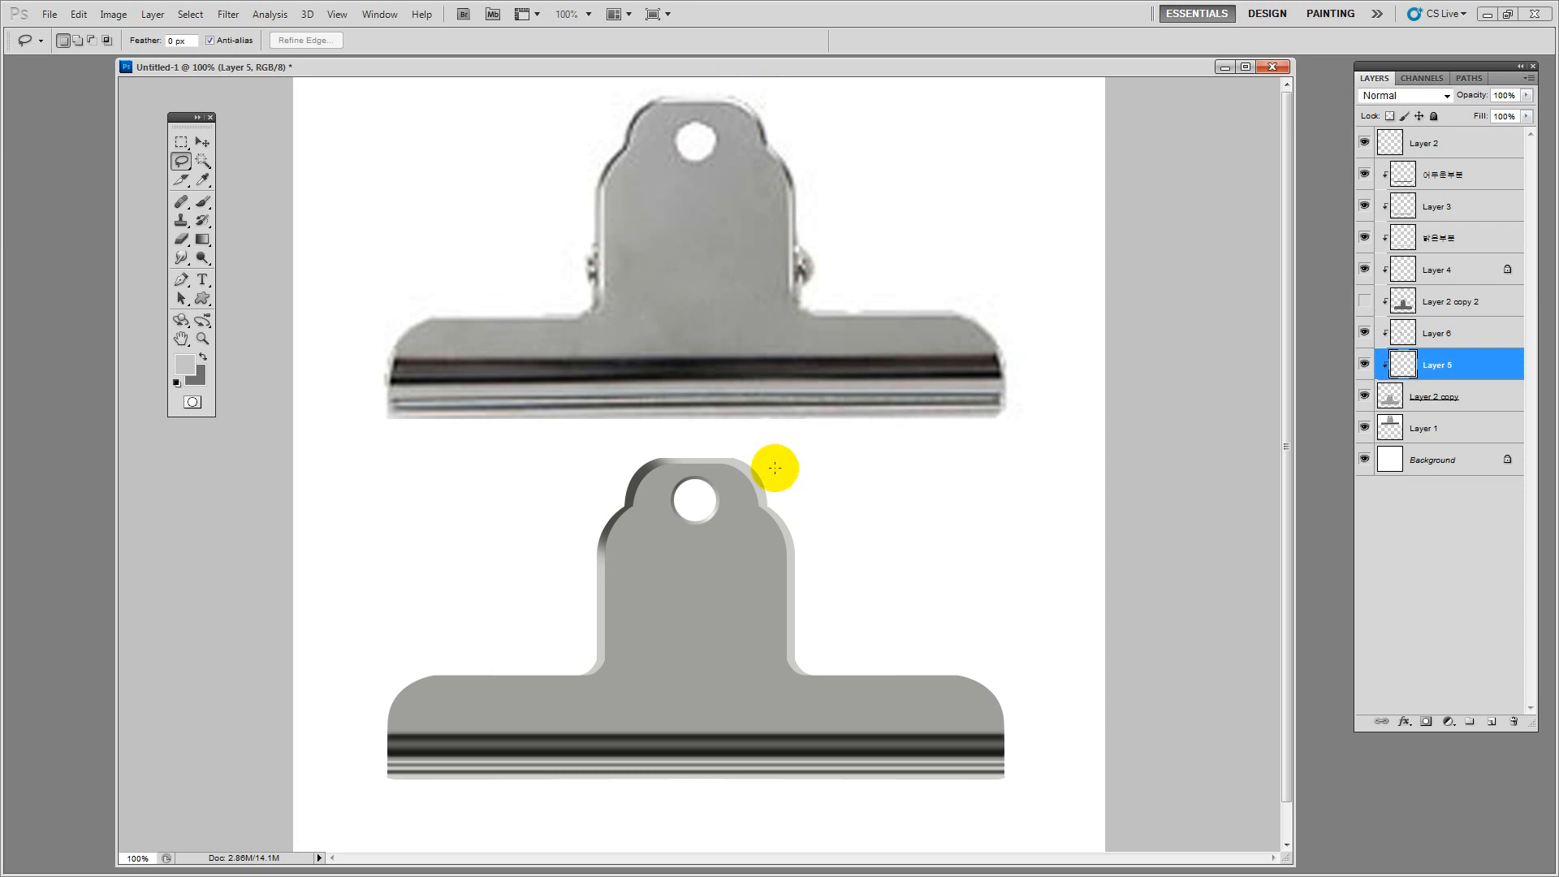
left_click(784, 502)
left_click(720, 515)
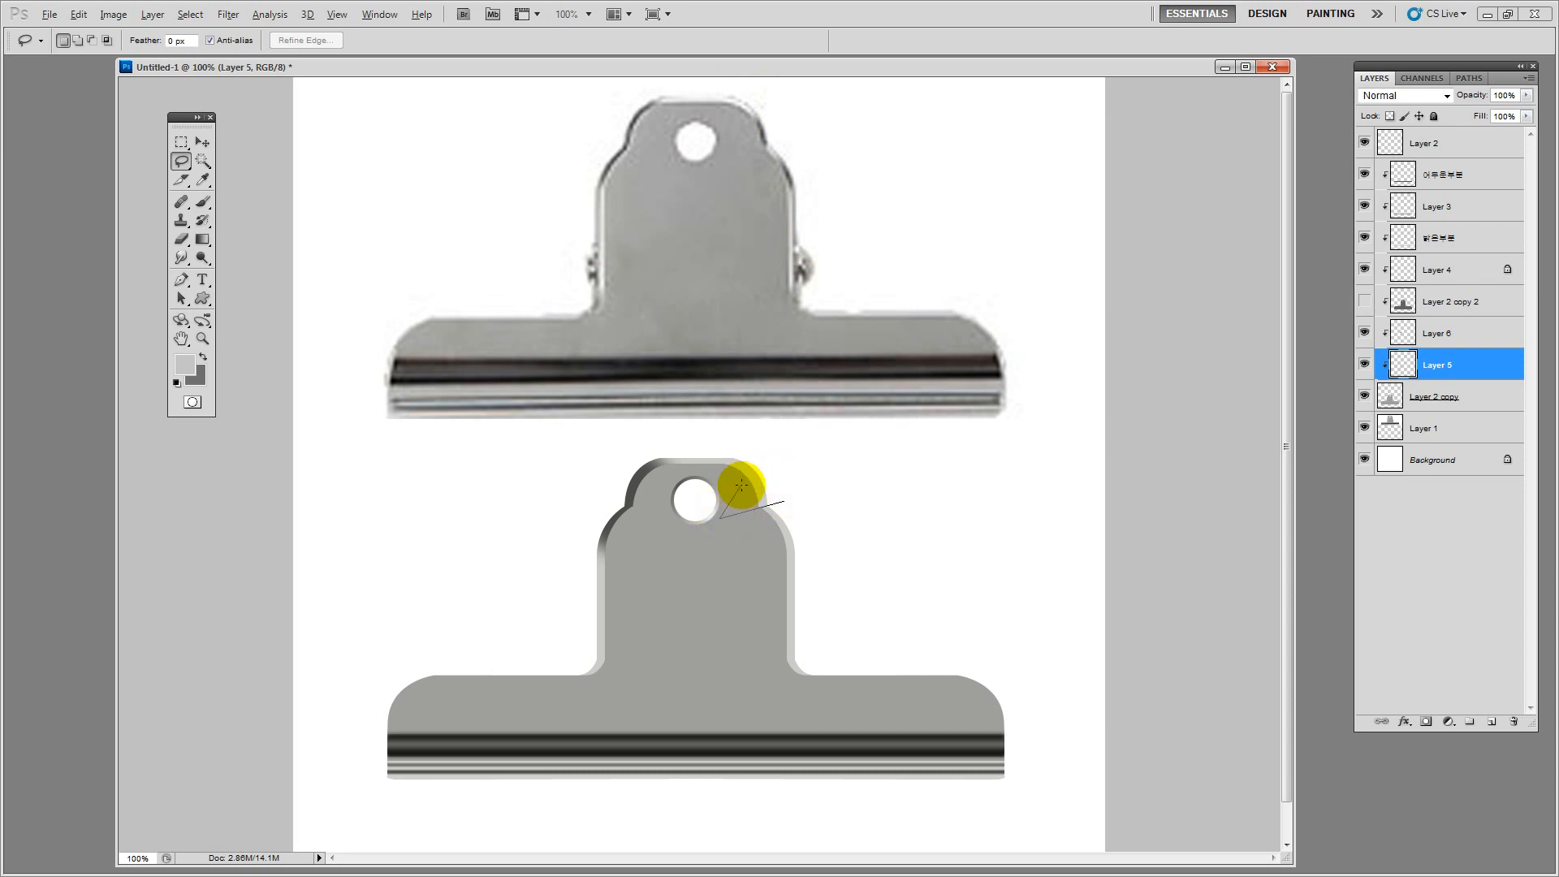
left_click(742, 484)
double_click(787, 466)
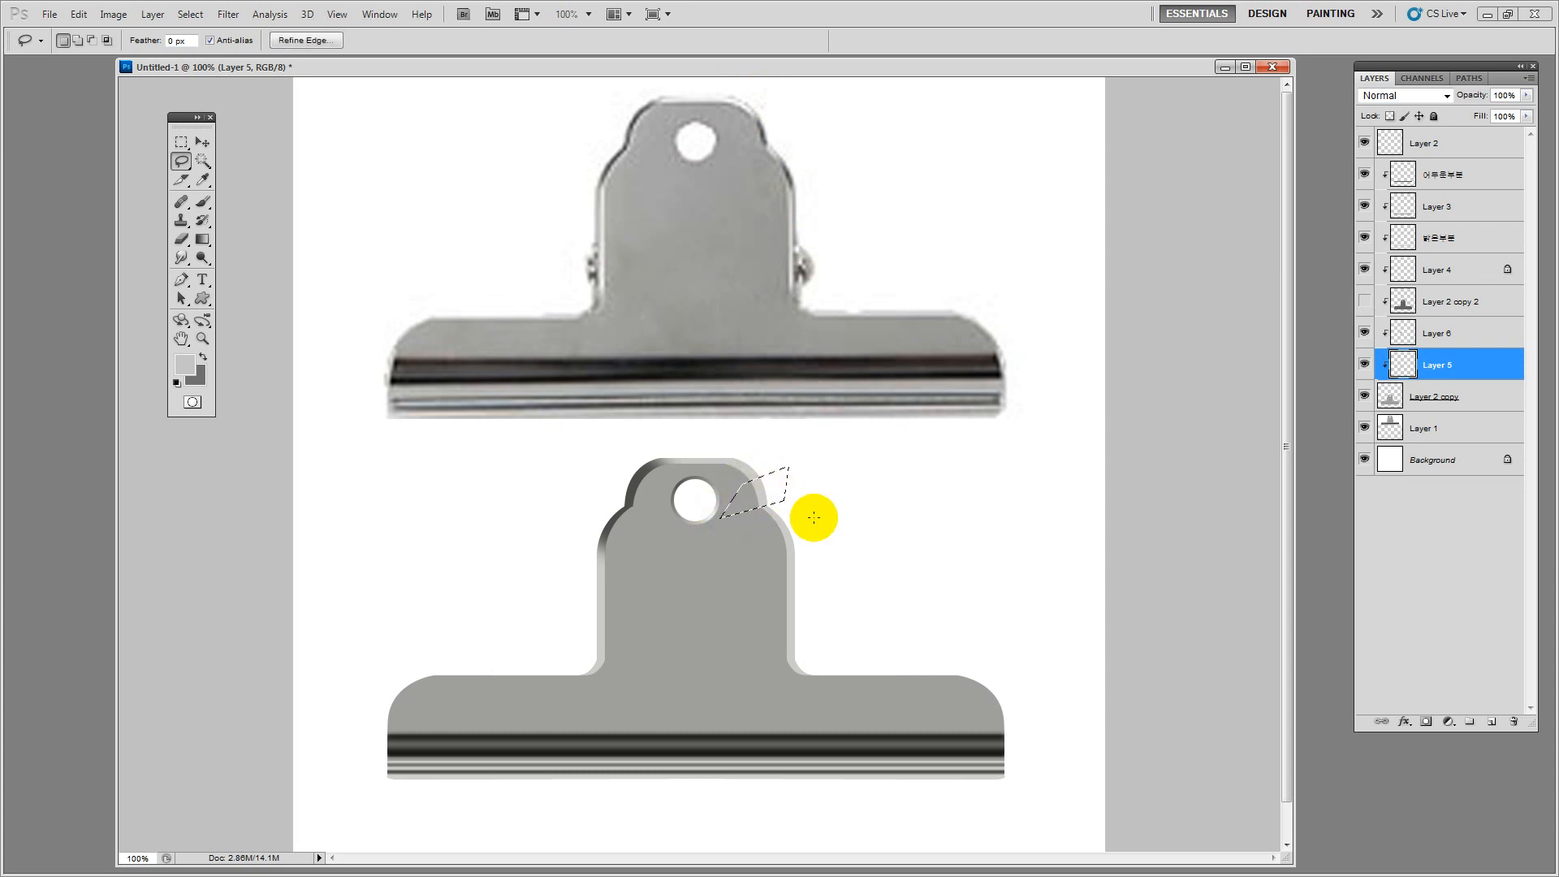
left_click(190, 14)
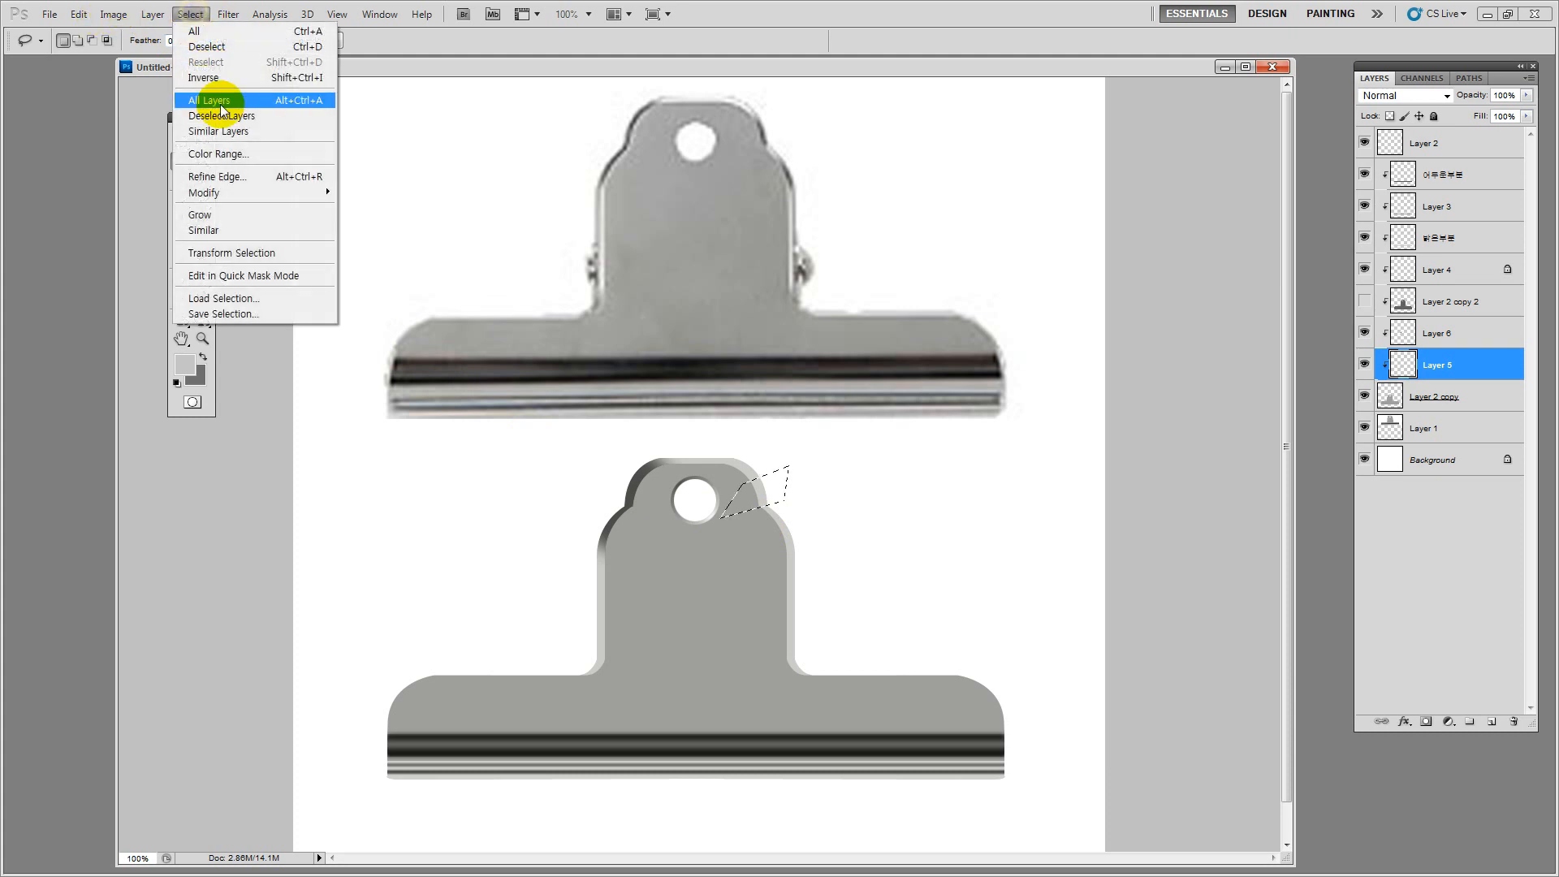
mouse_move(292, 191)
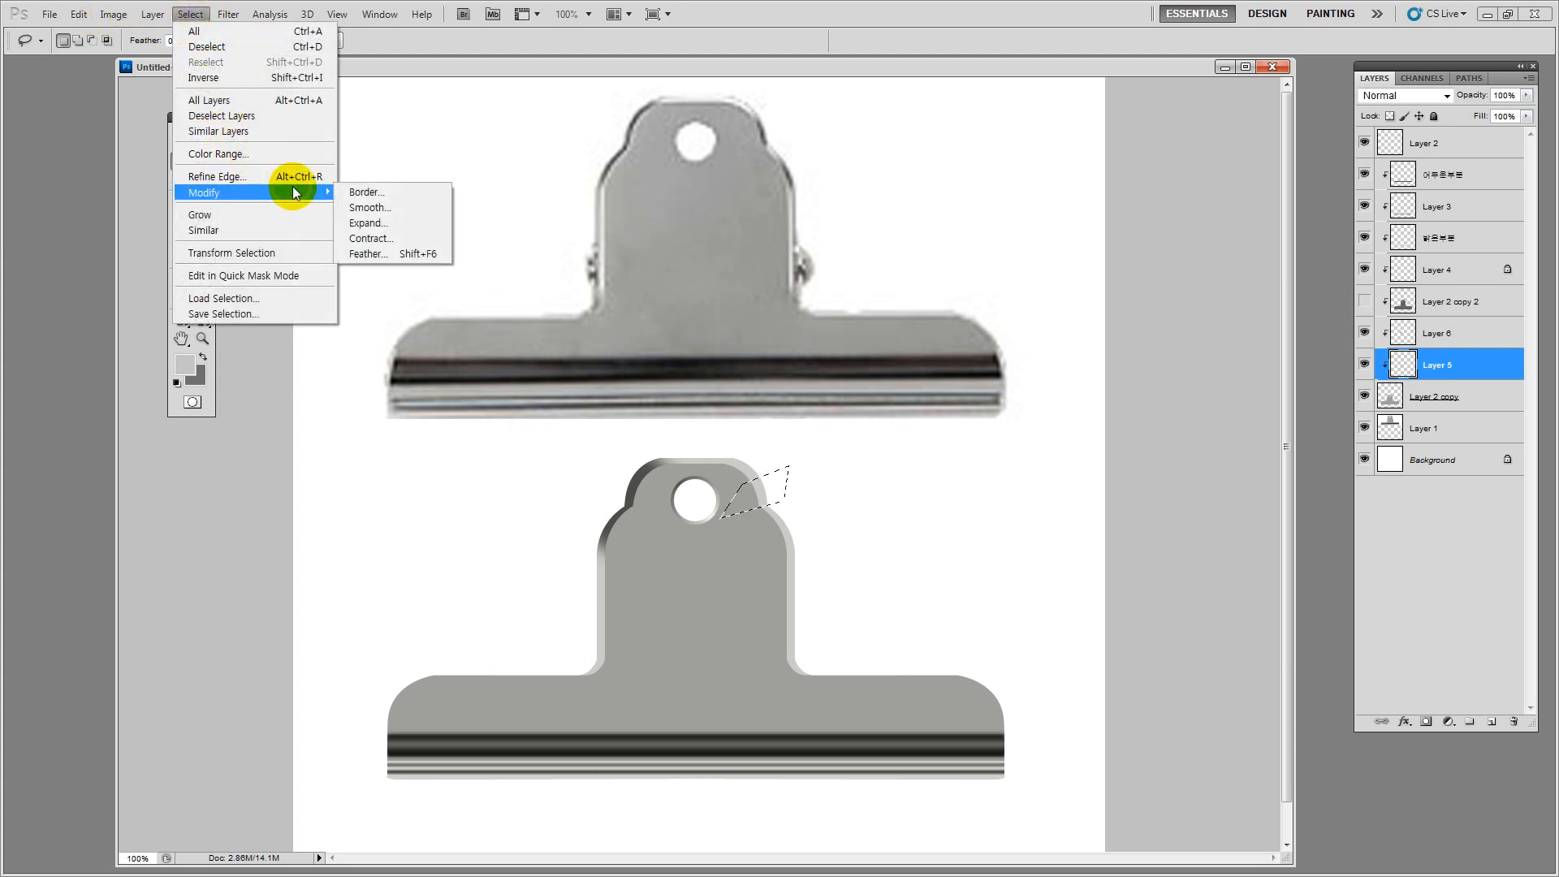
left_click(416, 254)
left_click(856, 291)
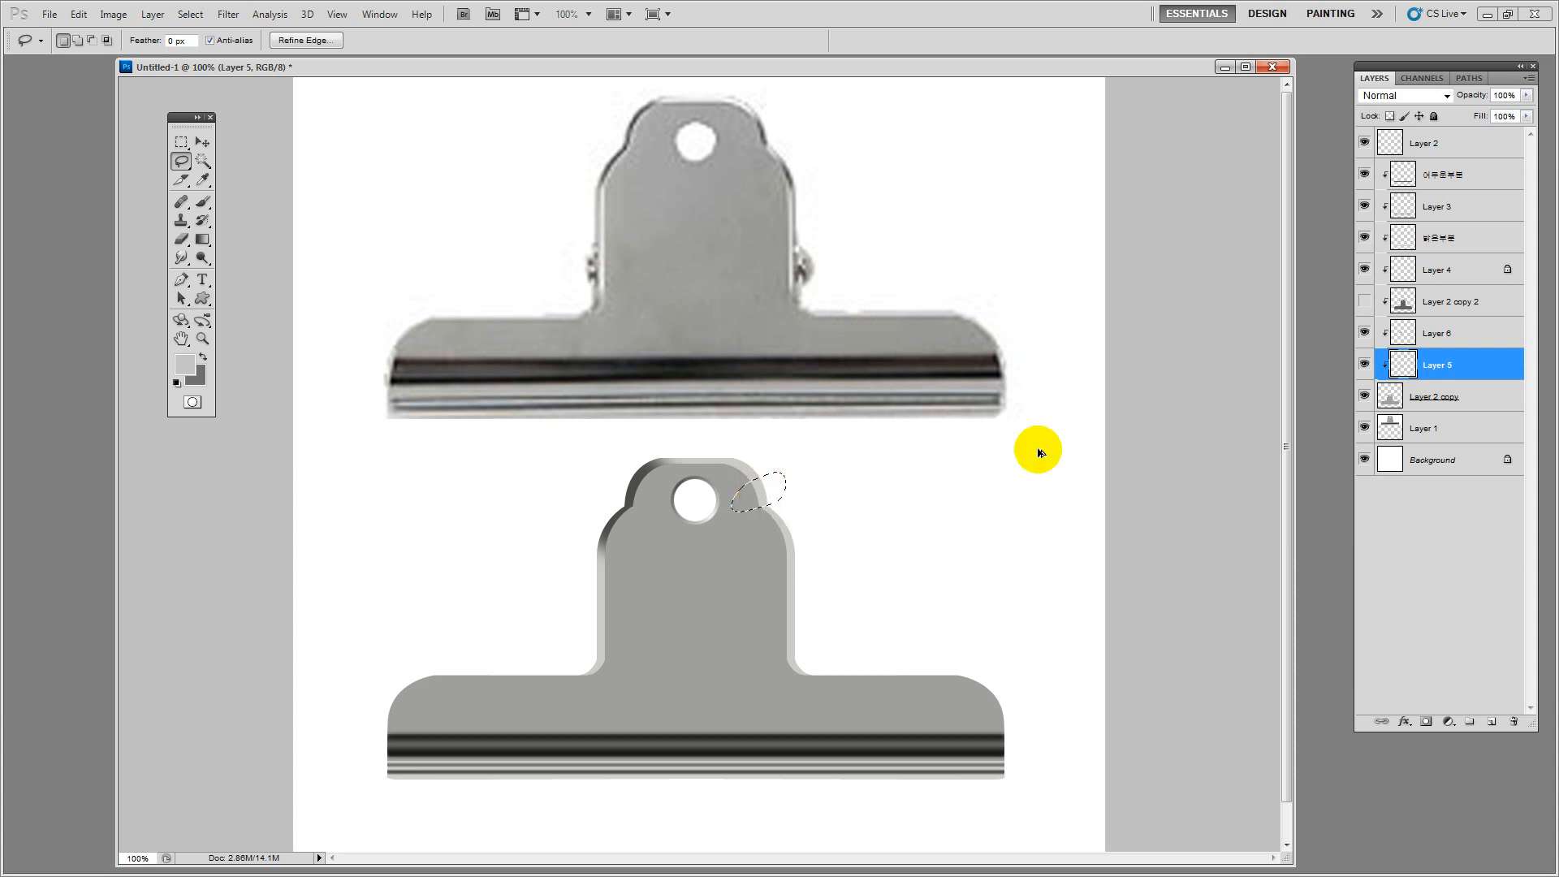
Copy the feathered upper-right border from Layer 5 to a new layer and clip it to Layer 2 copy
left_click(1364, 331)
left_click(1363, 332)
left_click(1364, 365)
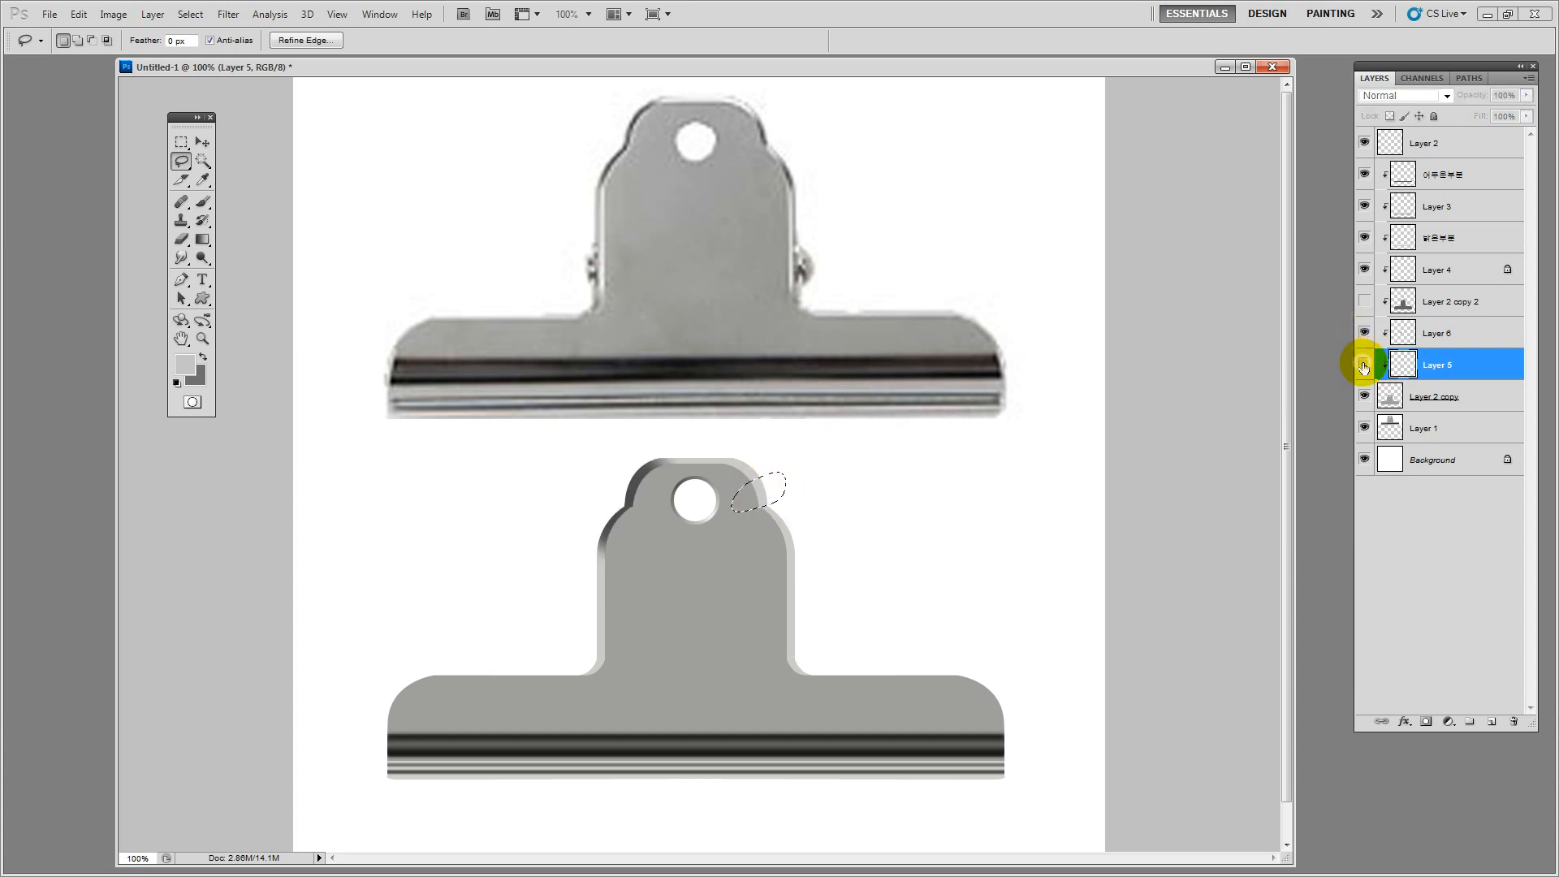
left_click(1363, 365)
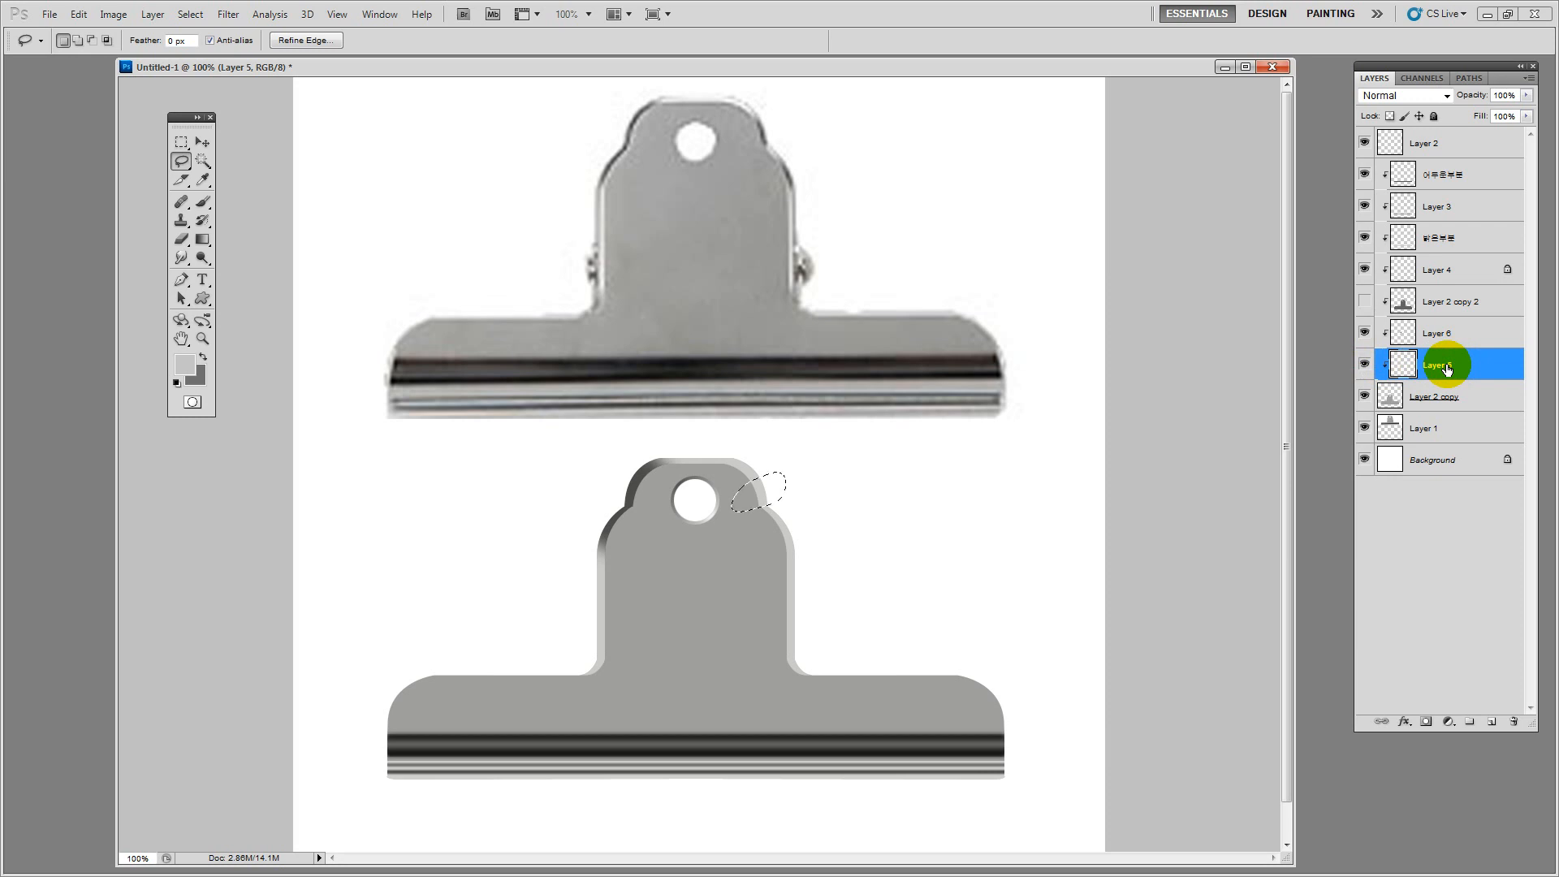
key("ctrl+j")
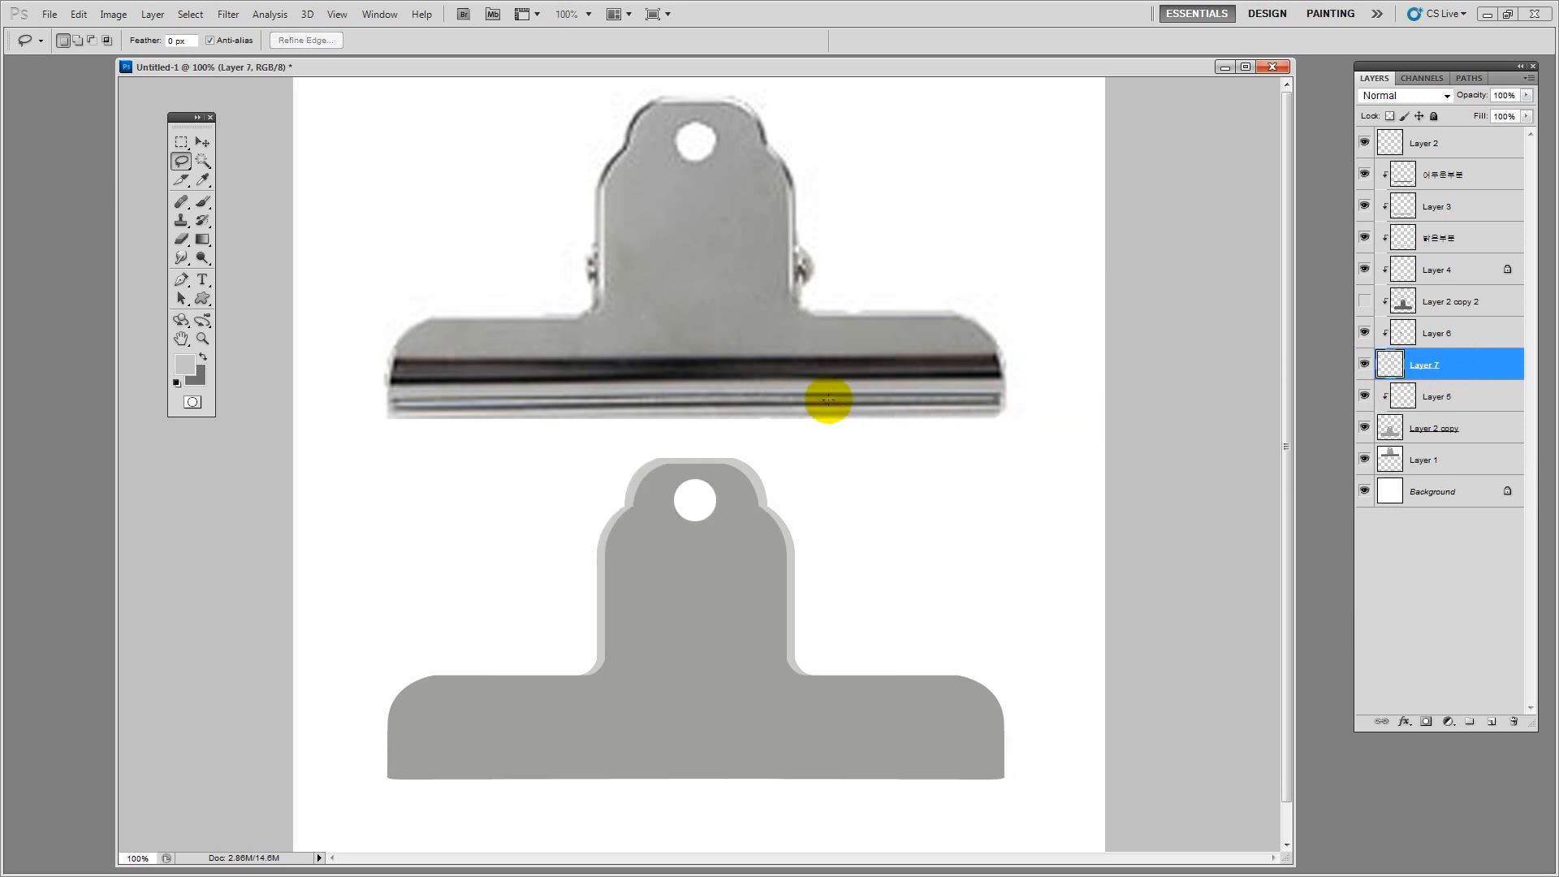
key("ctrl+alt+g")
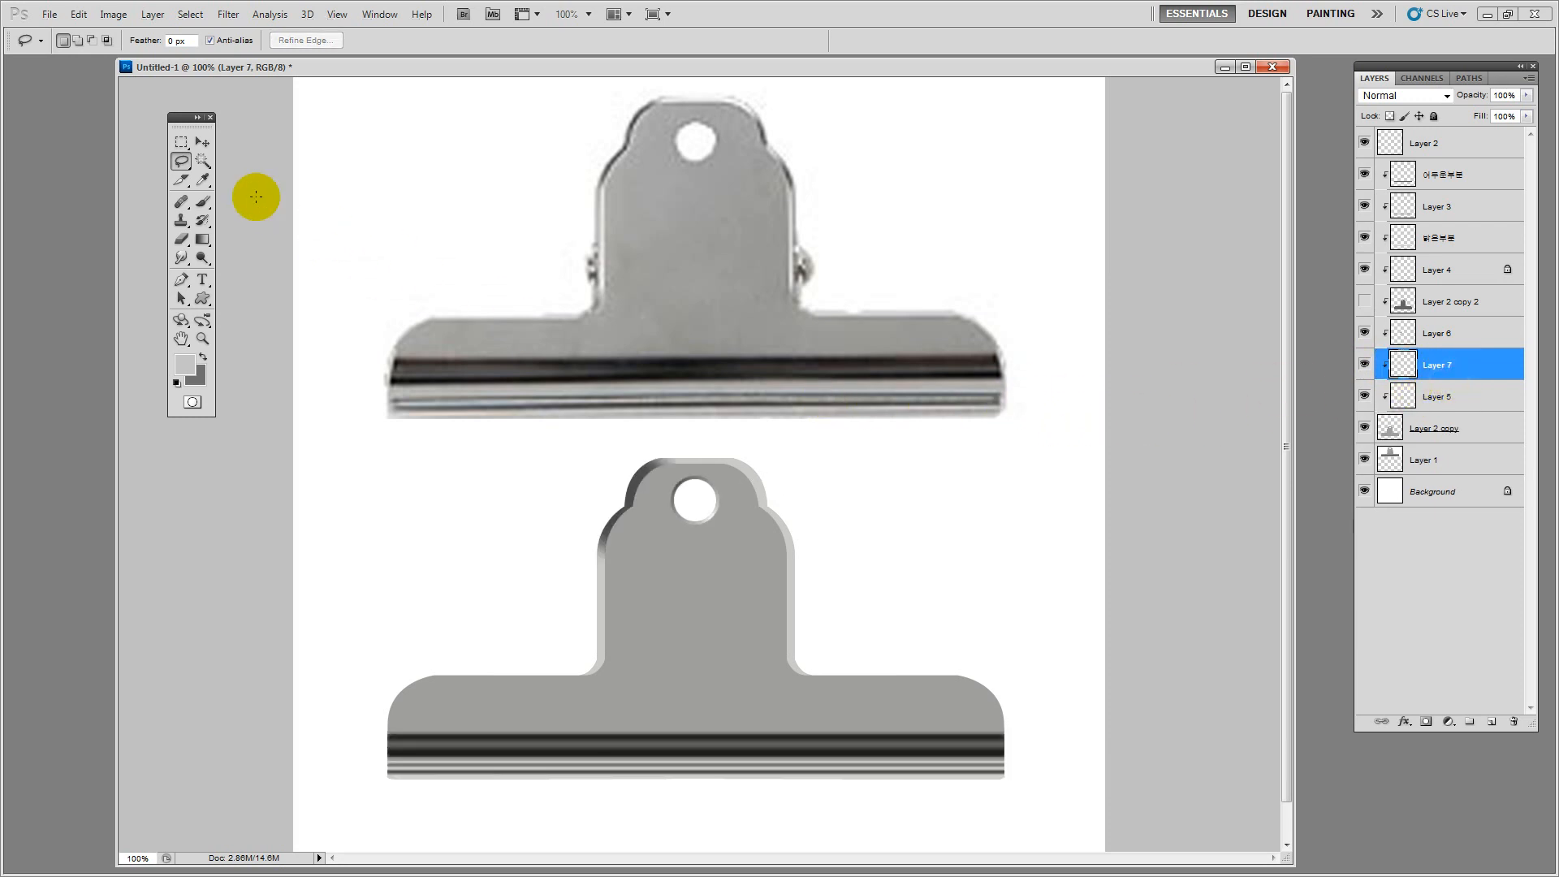
Darken the upper-right border piece on Layer 7 with Hue/Saturation, setting lightness to -60
left_click(203, 144)
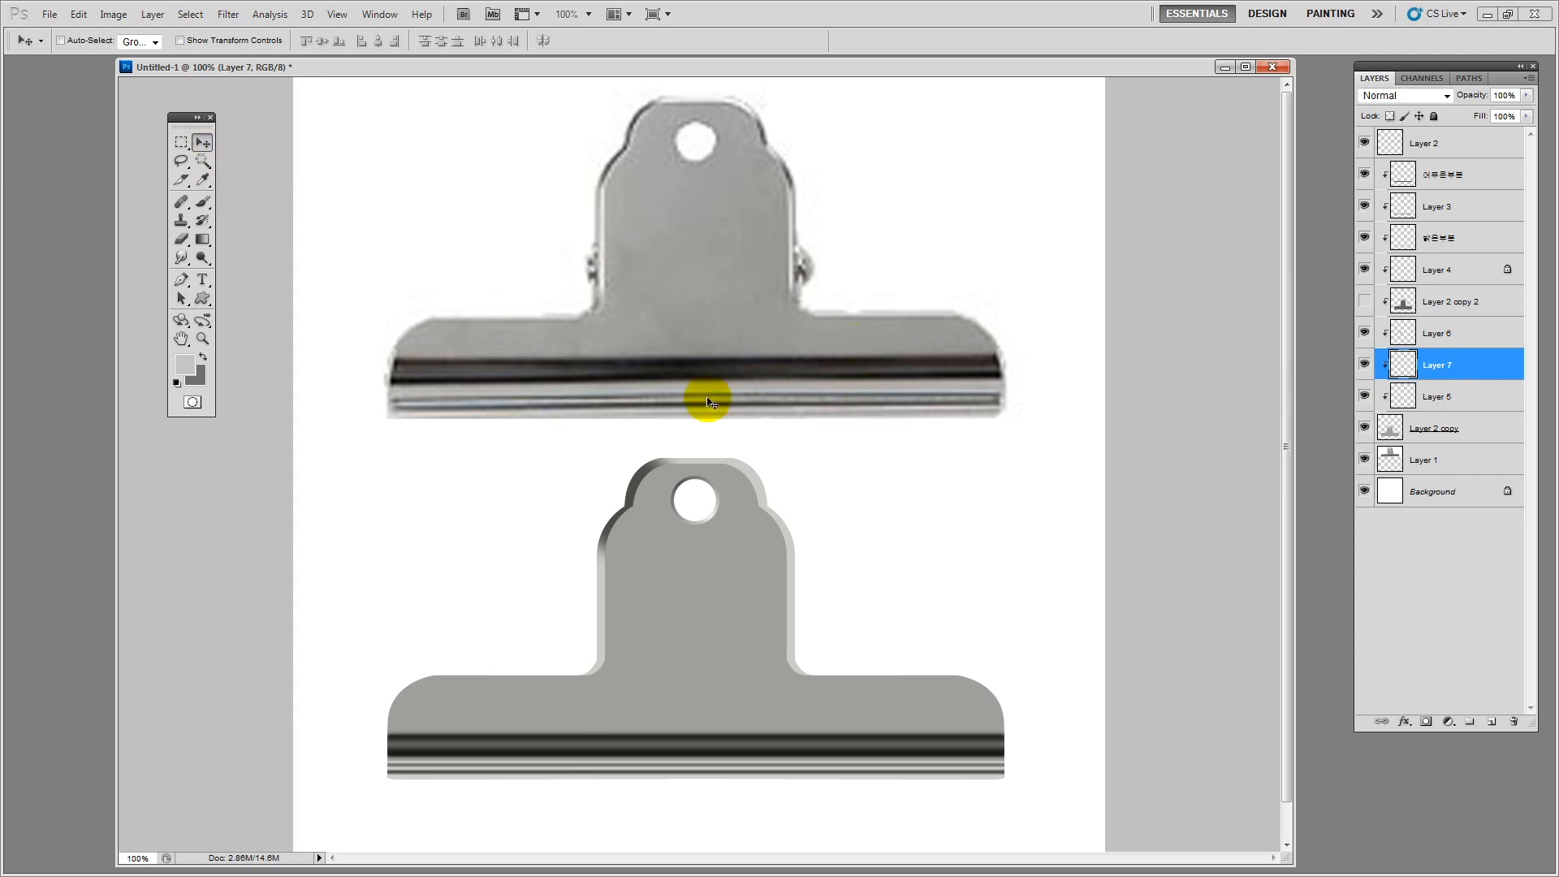
left_click(113, 14)
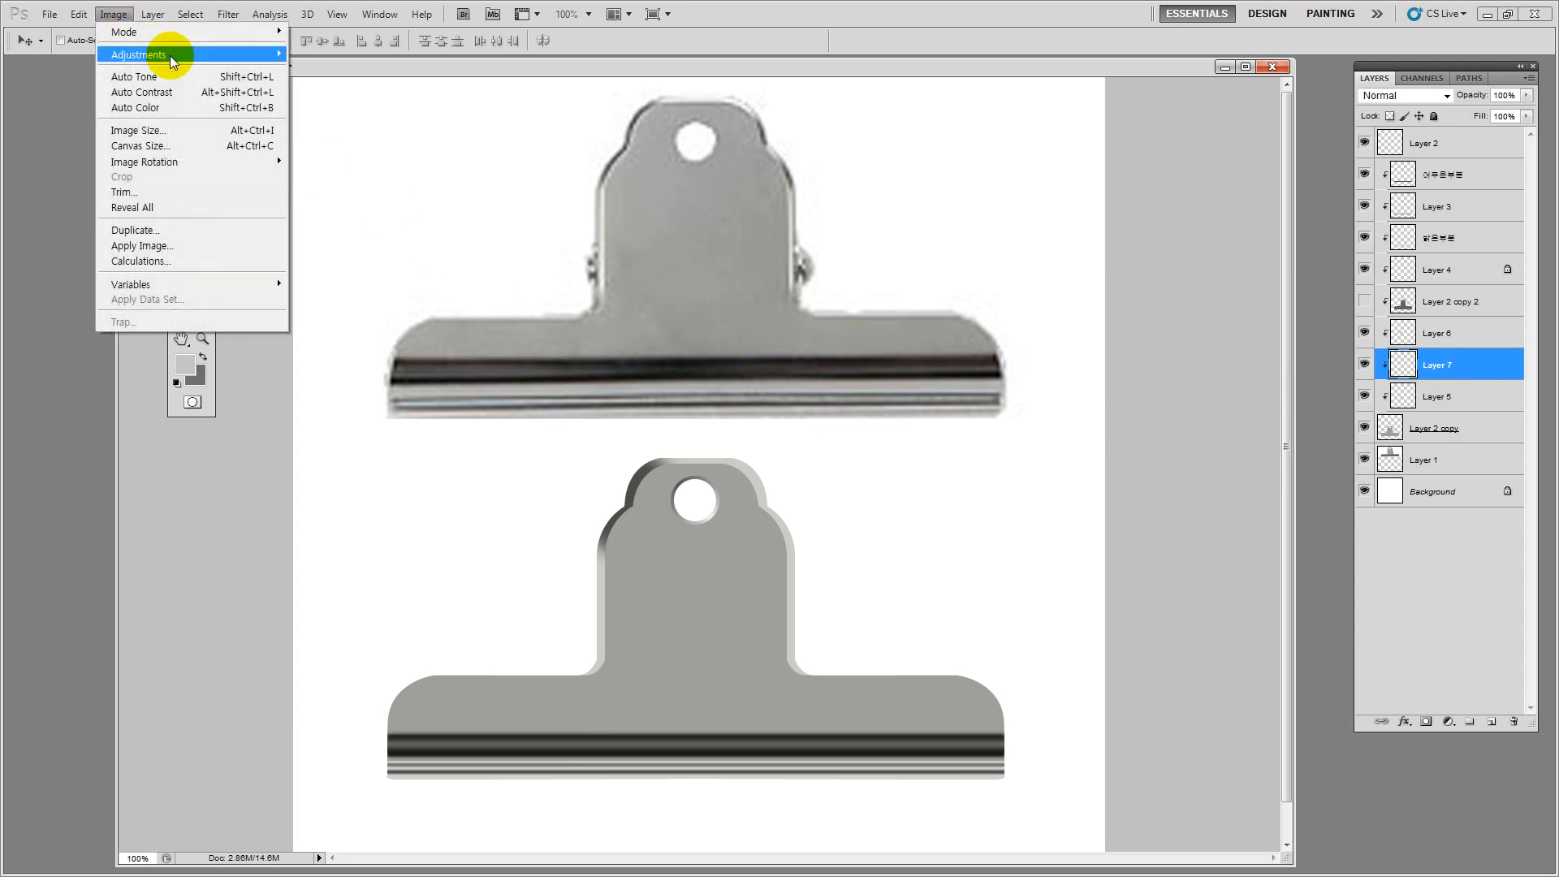
left_click(393, 136)
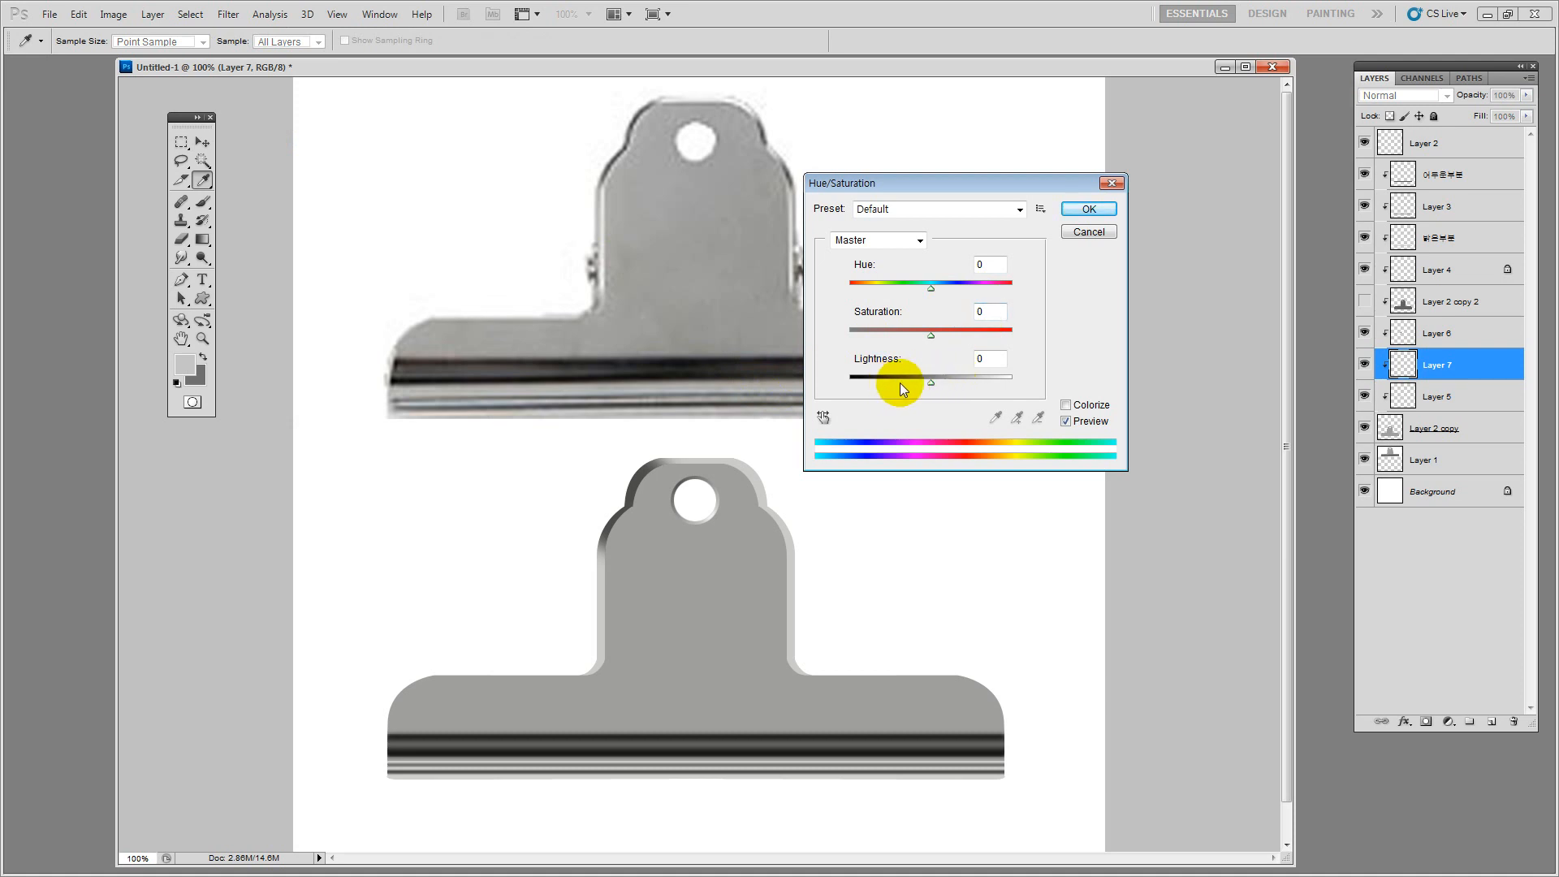
left_click_drag(905, 383, 882, 382)
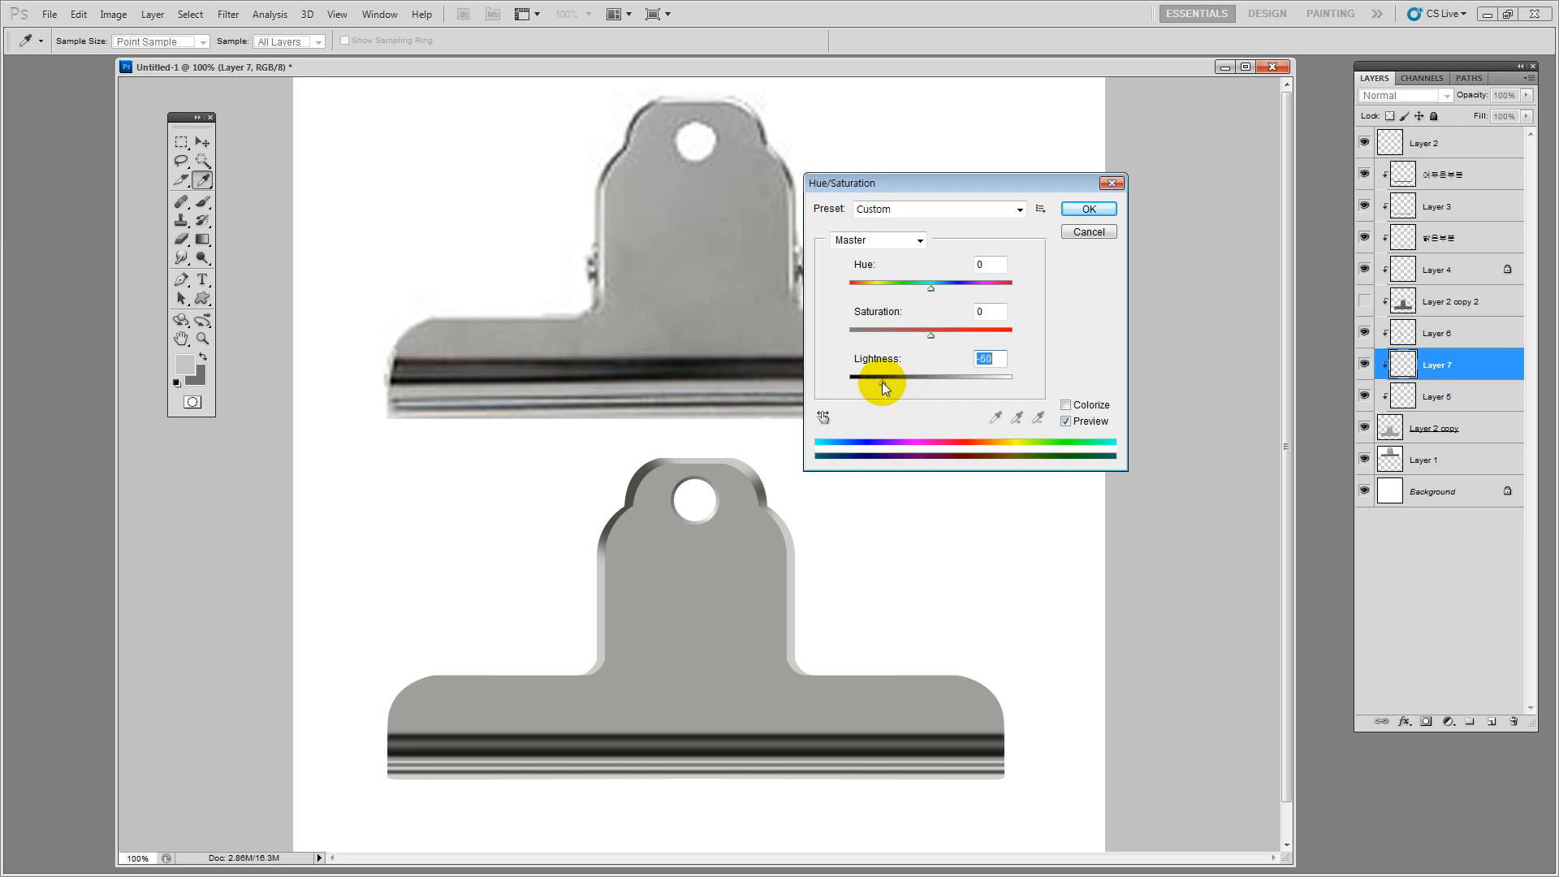
left_click(1088, 208)
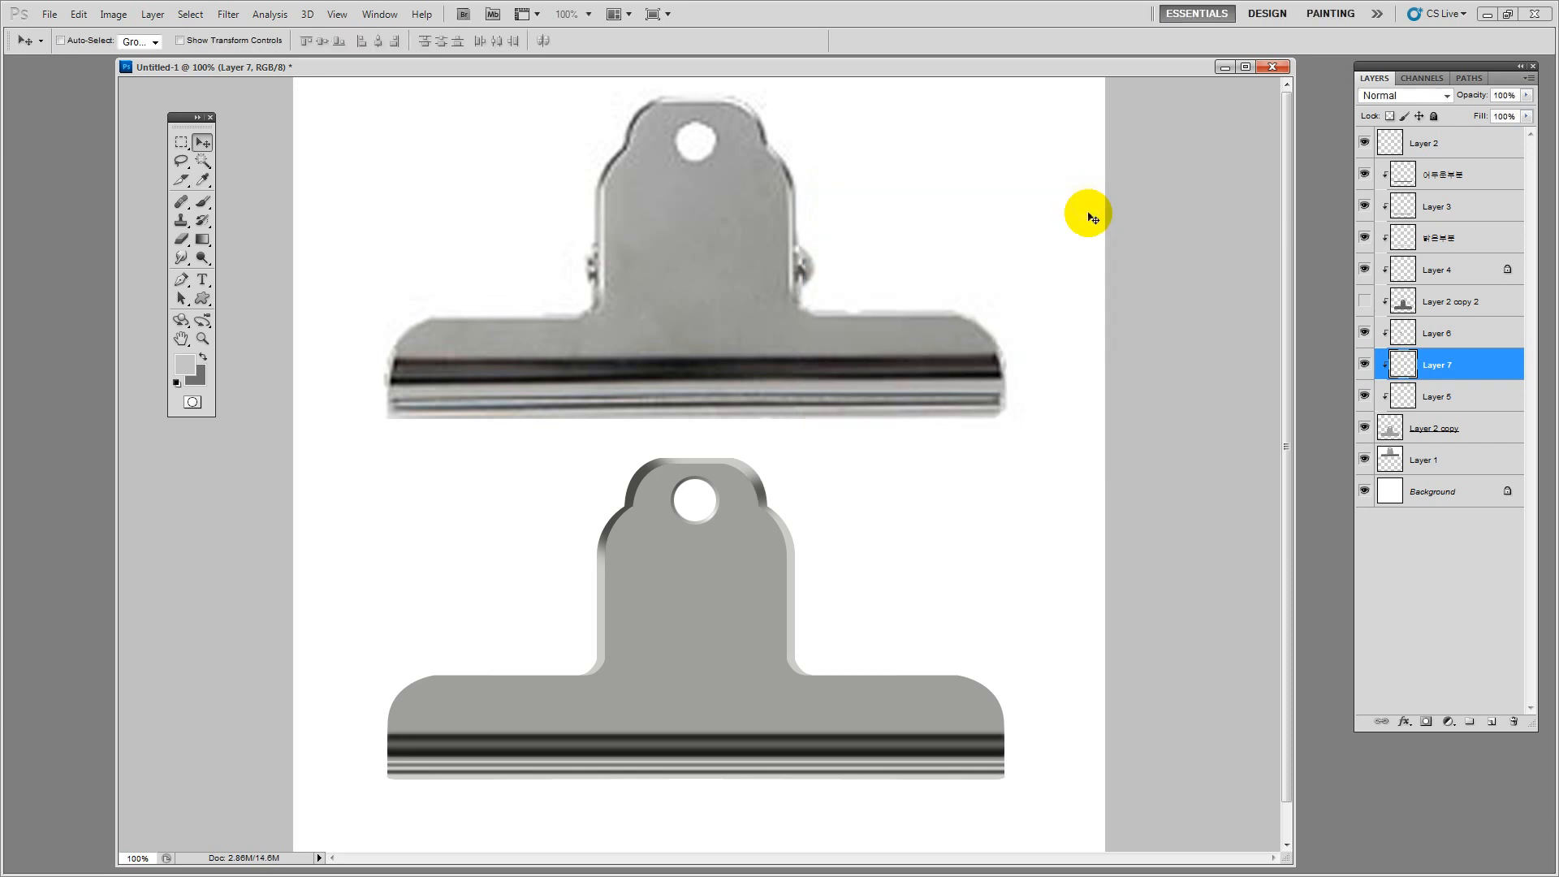
Lasso the light border on the clip's right shoulder, below the upper-right notch, on Layer 5 and feather the selection
left_click(181, 161)
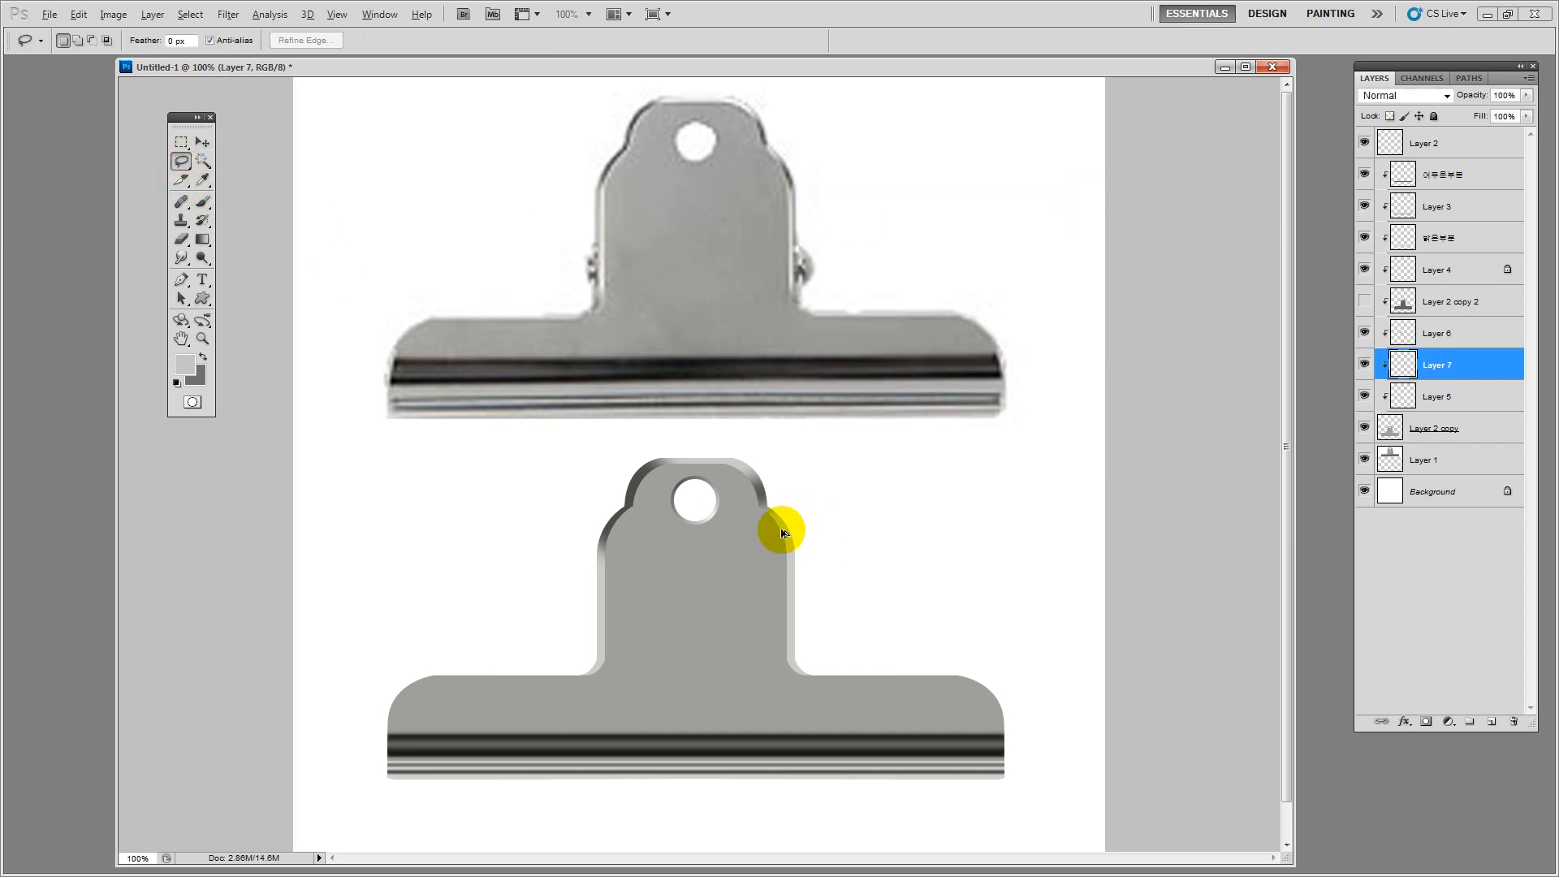
left_click(1453, 396)
left_click(1364, 396)
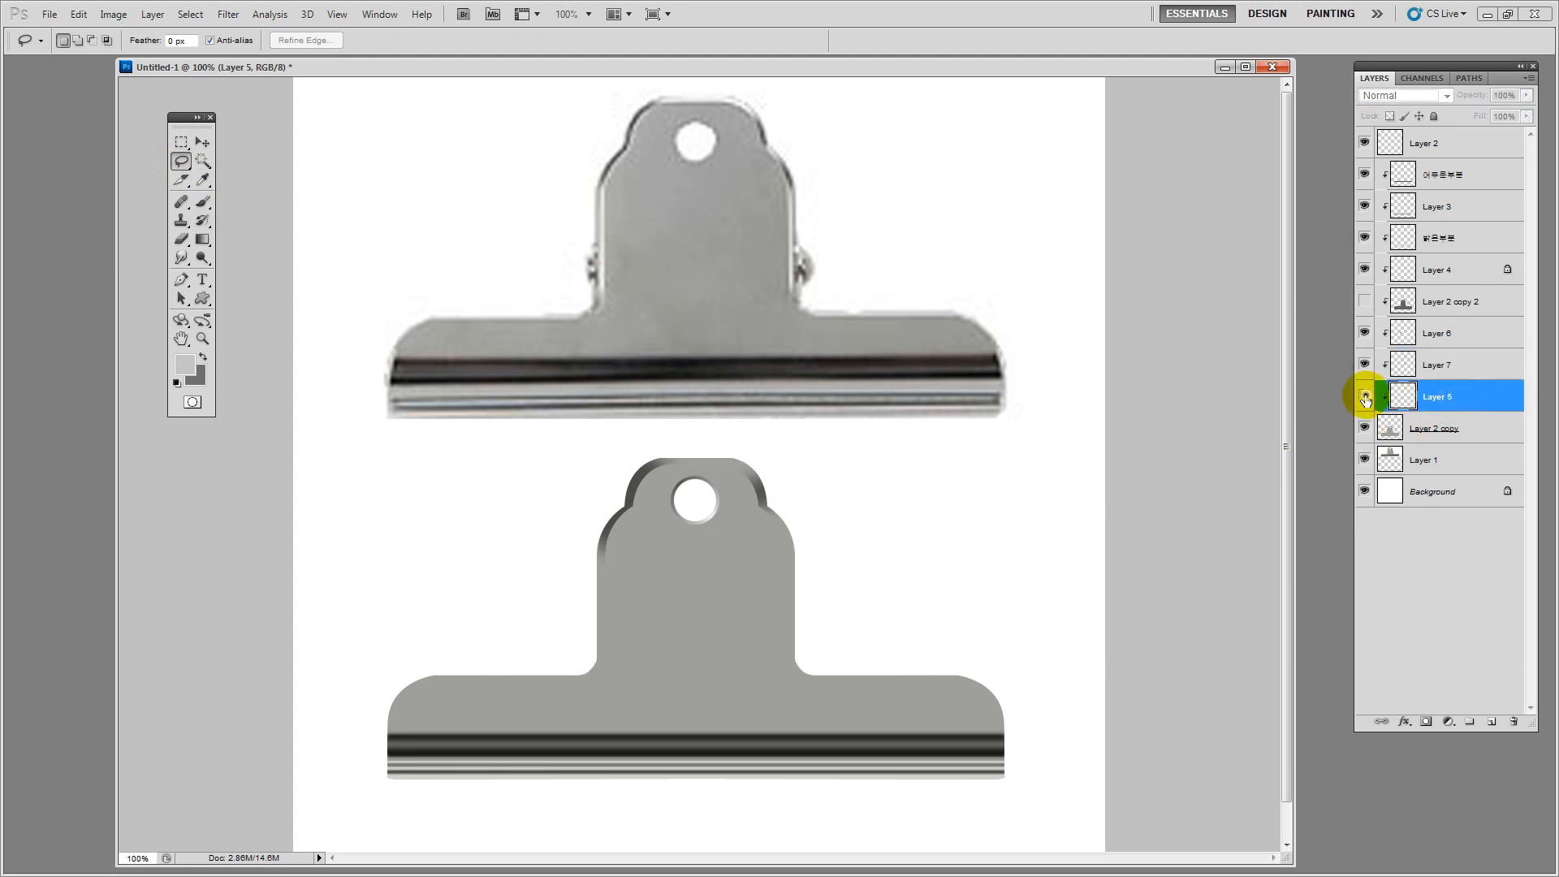
left_click(1364, 397)
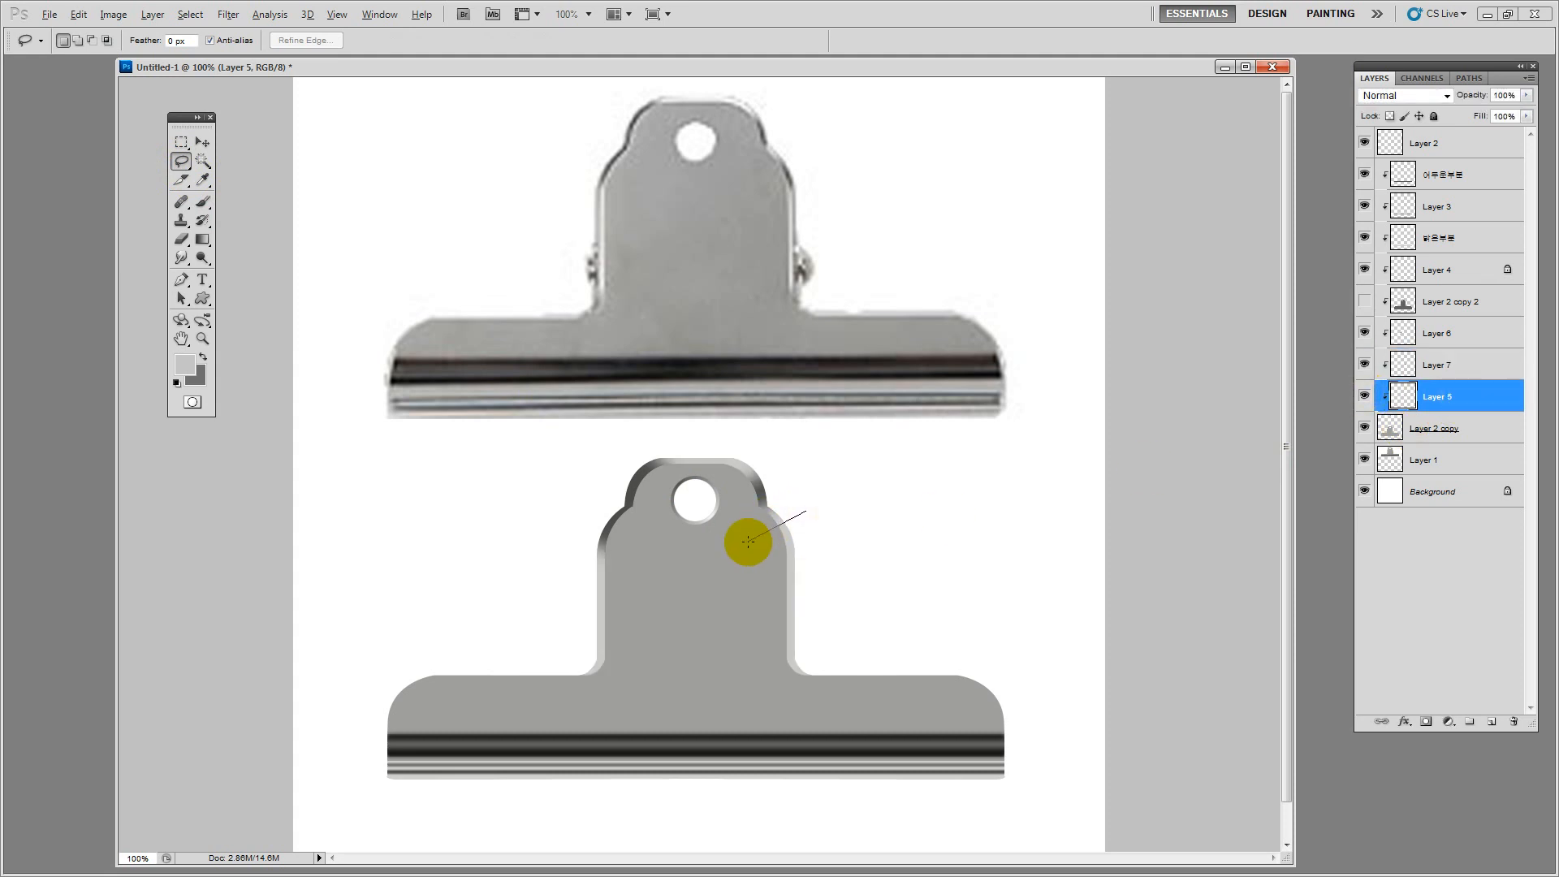
left_click(747, 541)
left_click(774, 577)
double_click(837, 529)
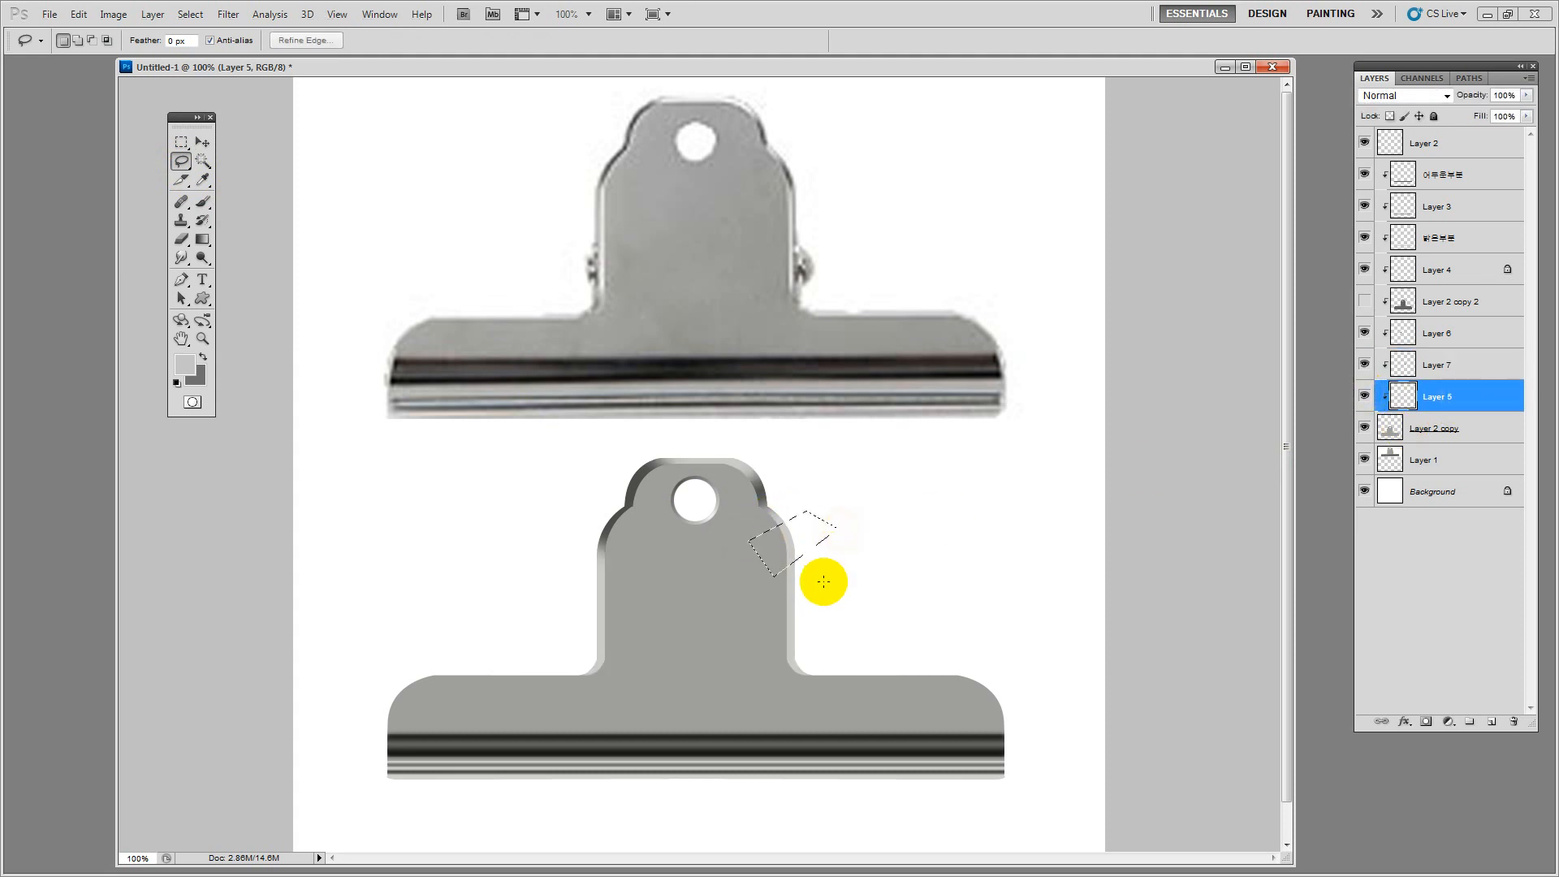
left_click(114, 14)
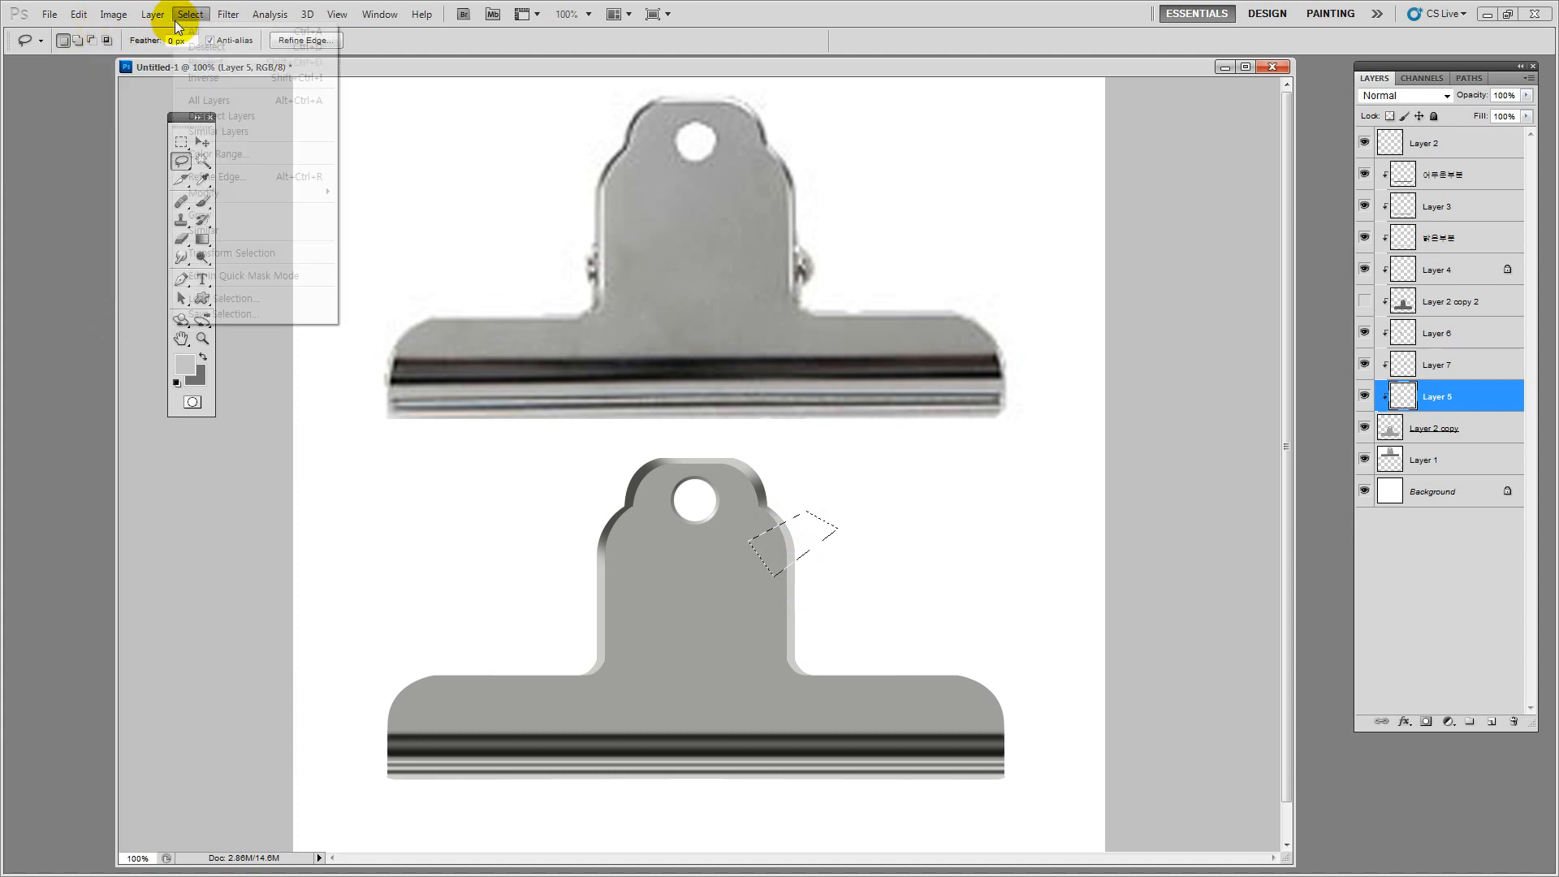
mouse_move(290, 195)
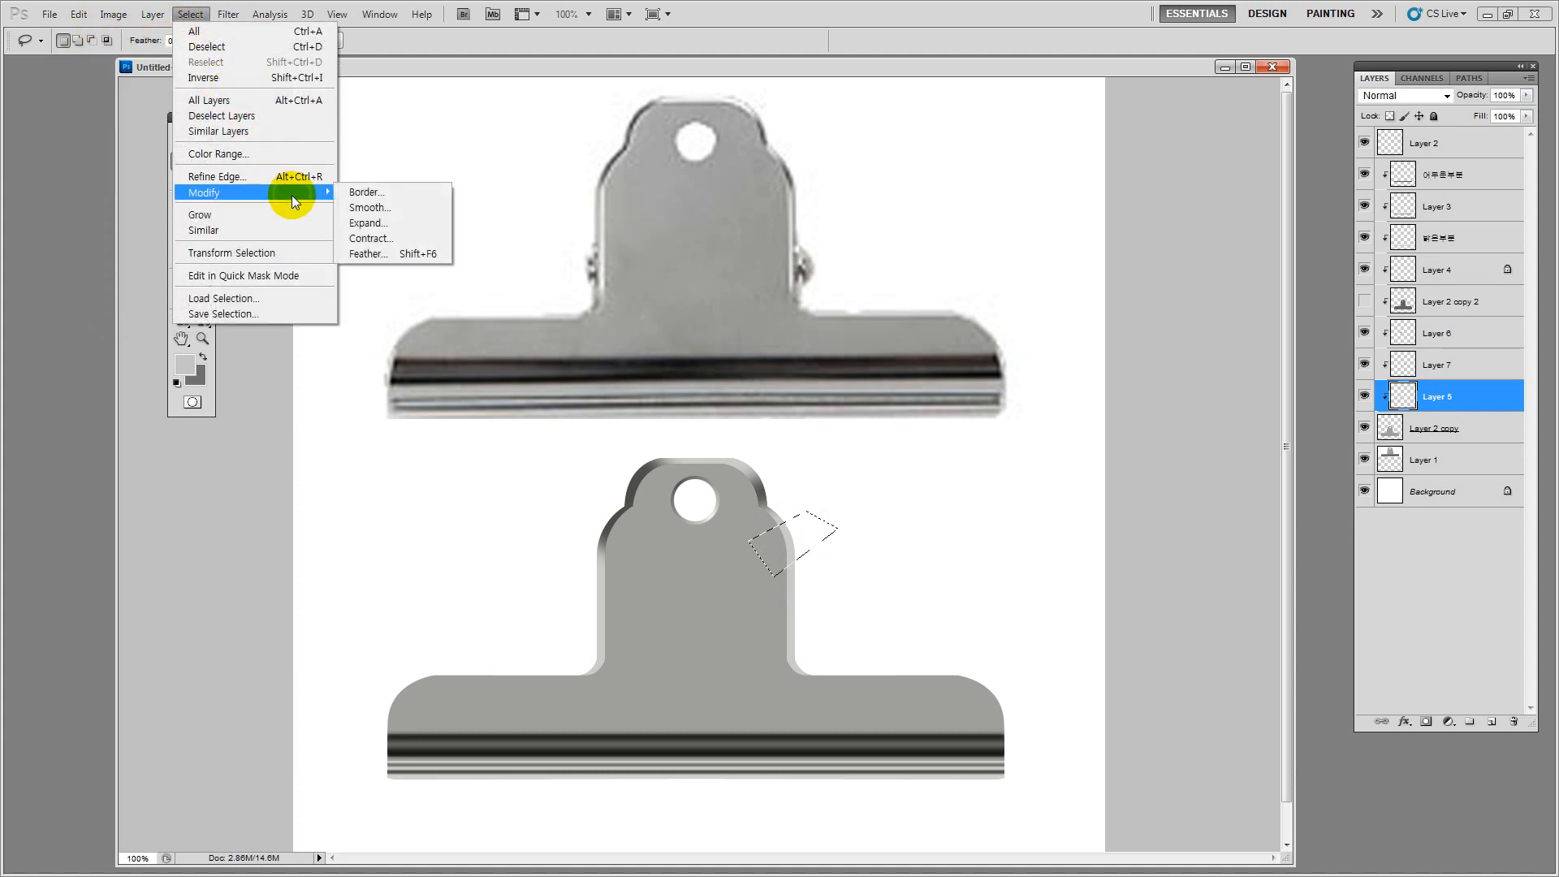
left_click(417, 252)
left_click(844, 297)
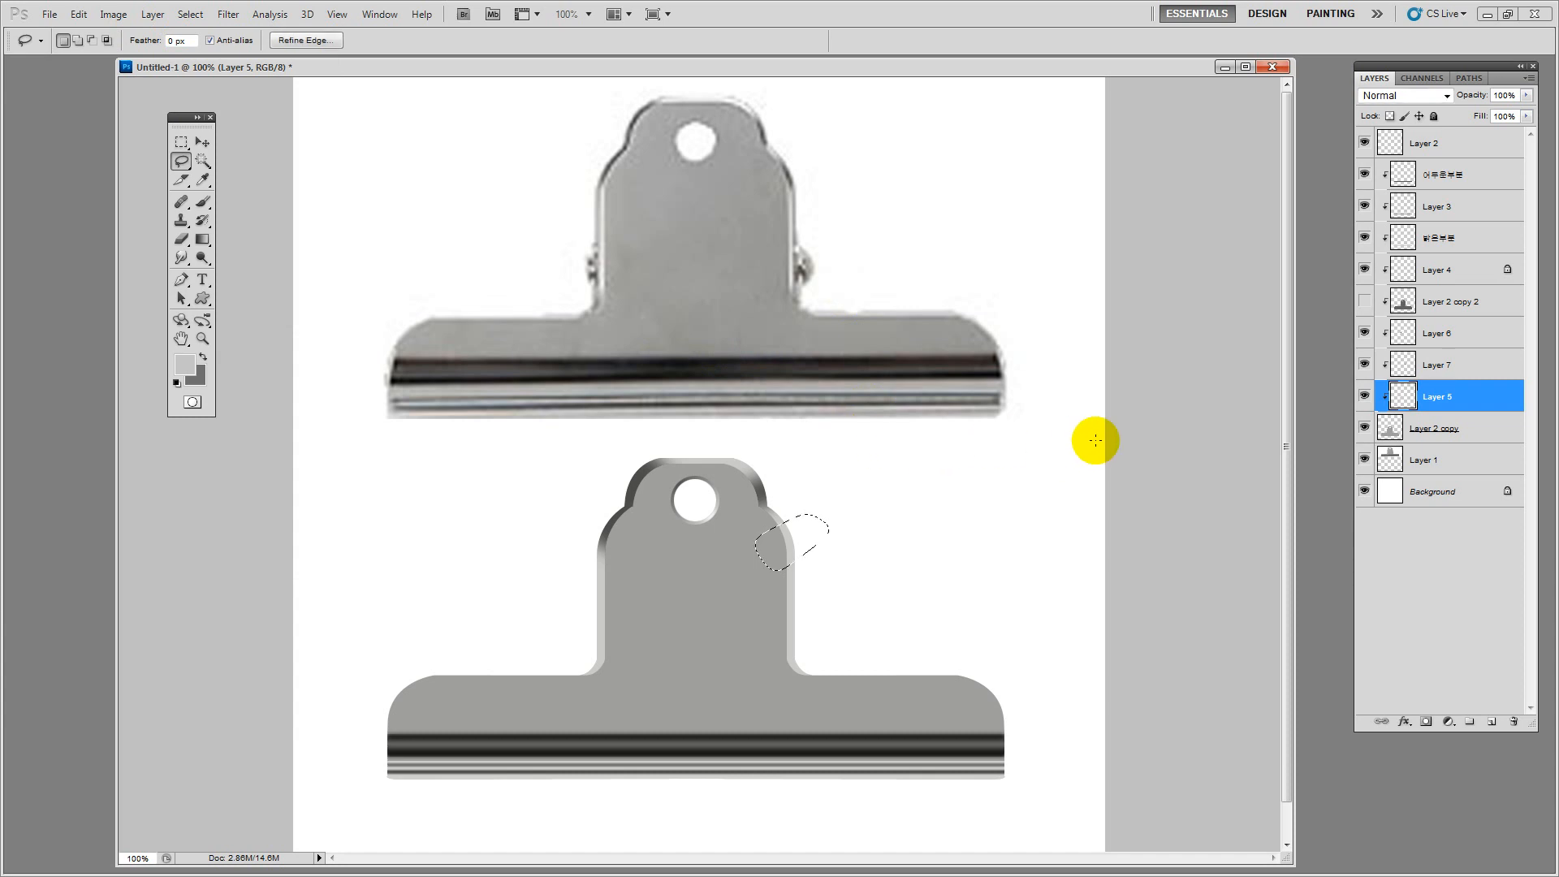
Darken the selected part of the clip's right shoulder edge on Layer 5 with Hue/Saturation Lightness -62, and deselect
left_click(114, 15)
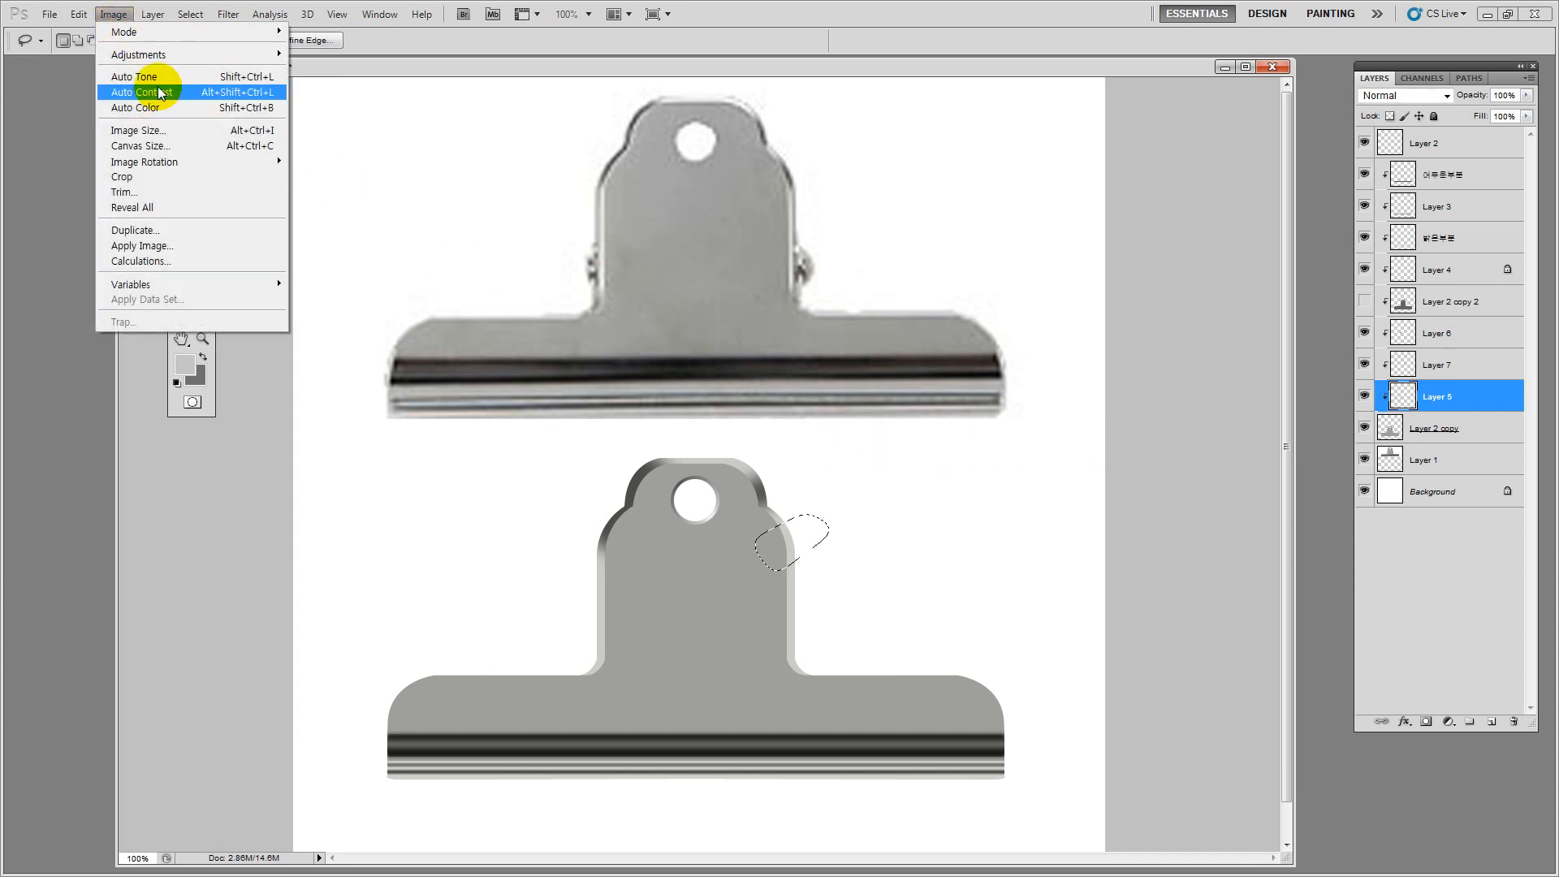
mouse_move(173, 54)
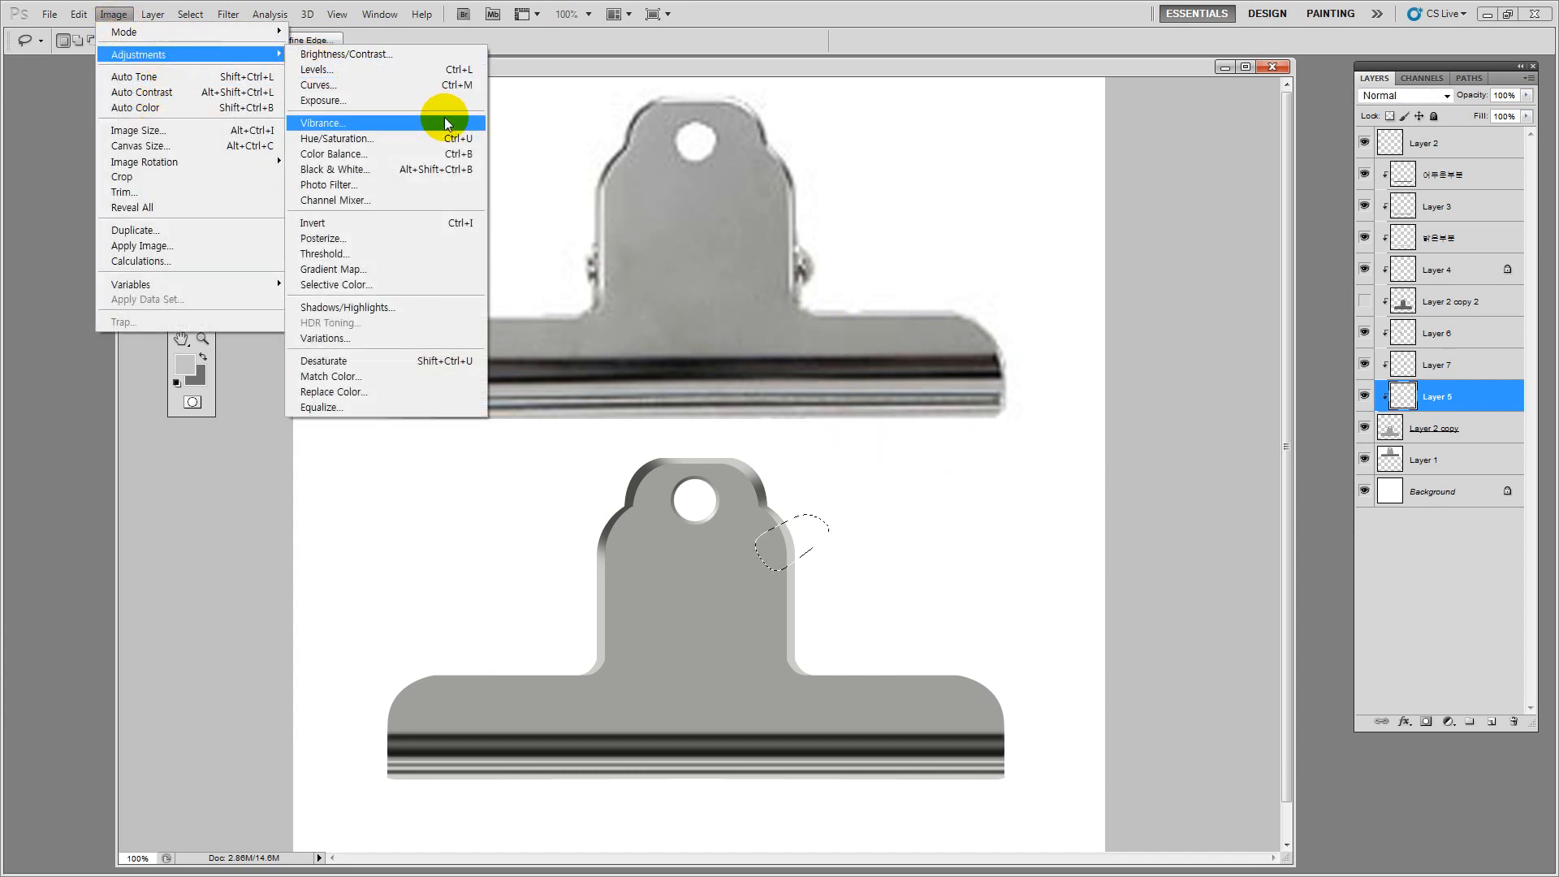
left_click(454, 139)
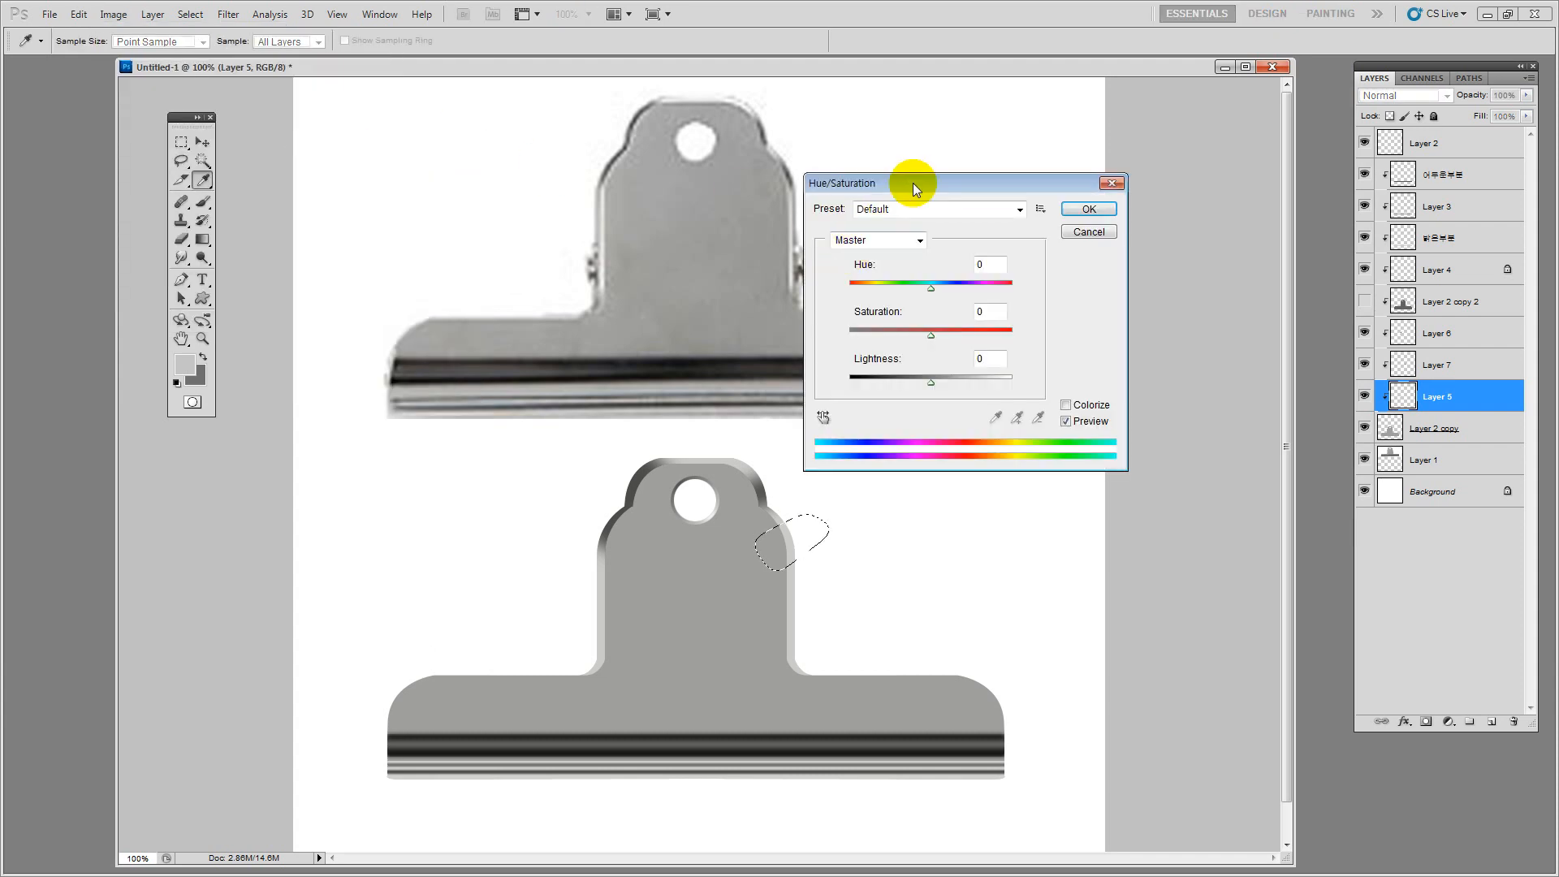
left_click_drag(913, 177, 942, 152)
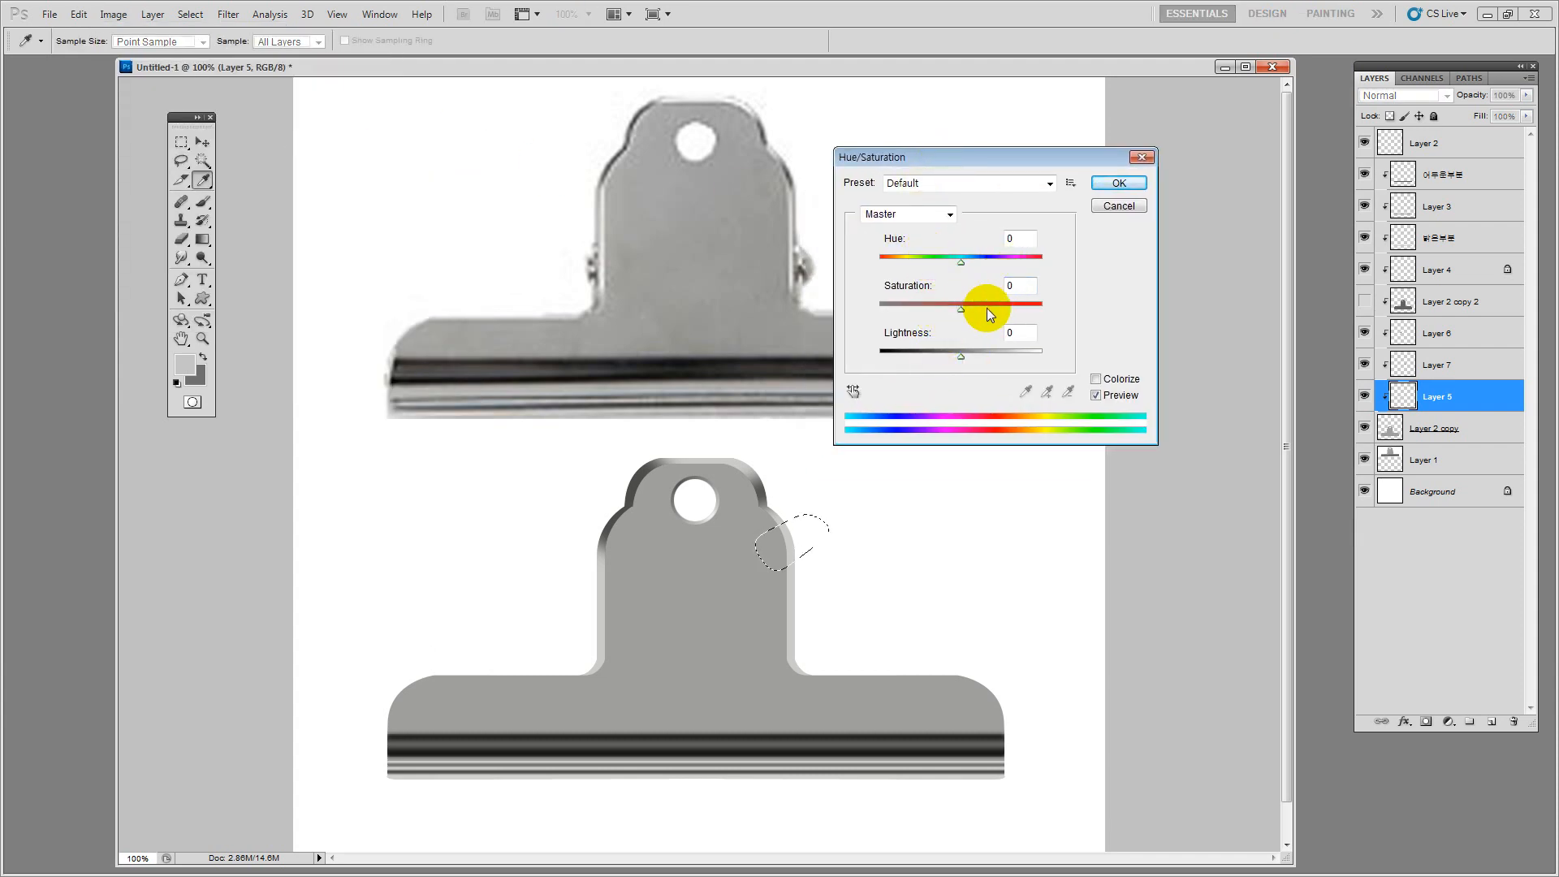
left_click_drag(926, 357, 905, 362)
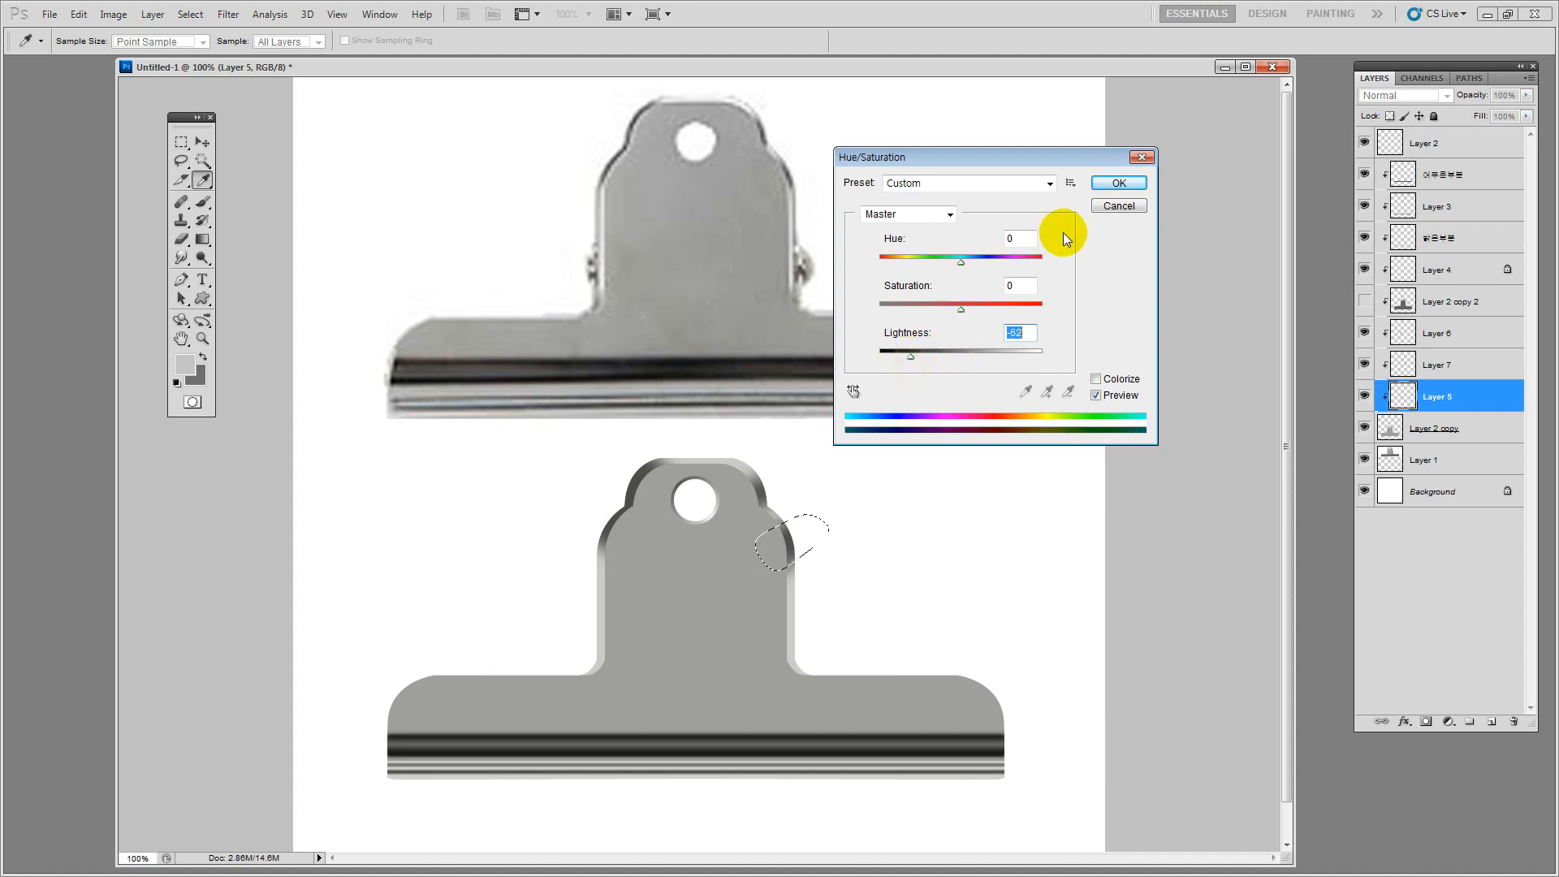
left_click(1119, 184)
key("ctrl+d")
key("l")
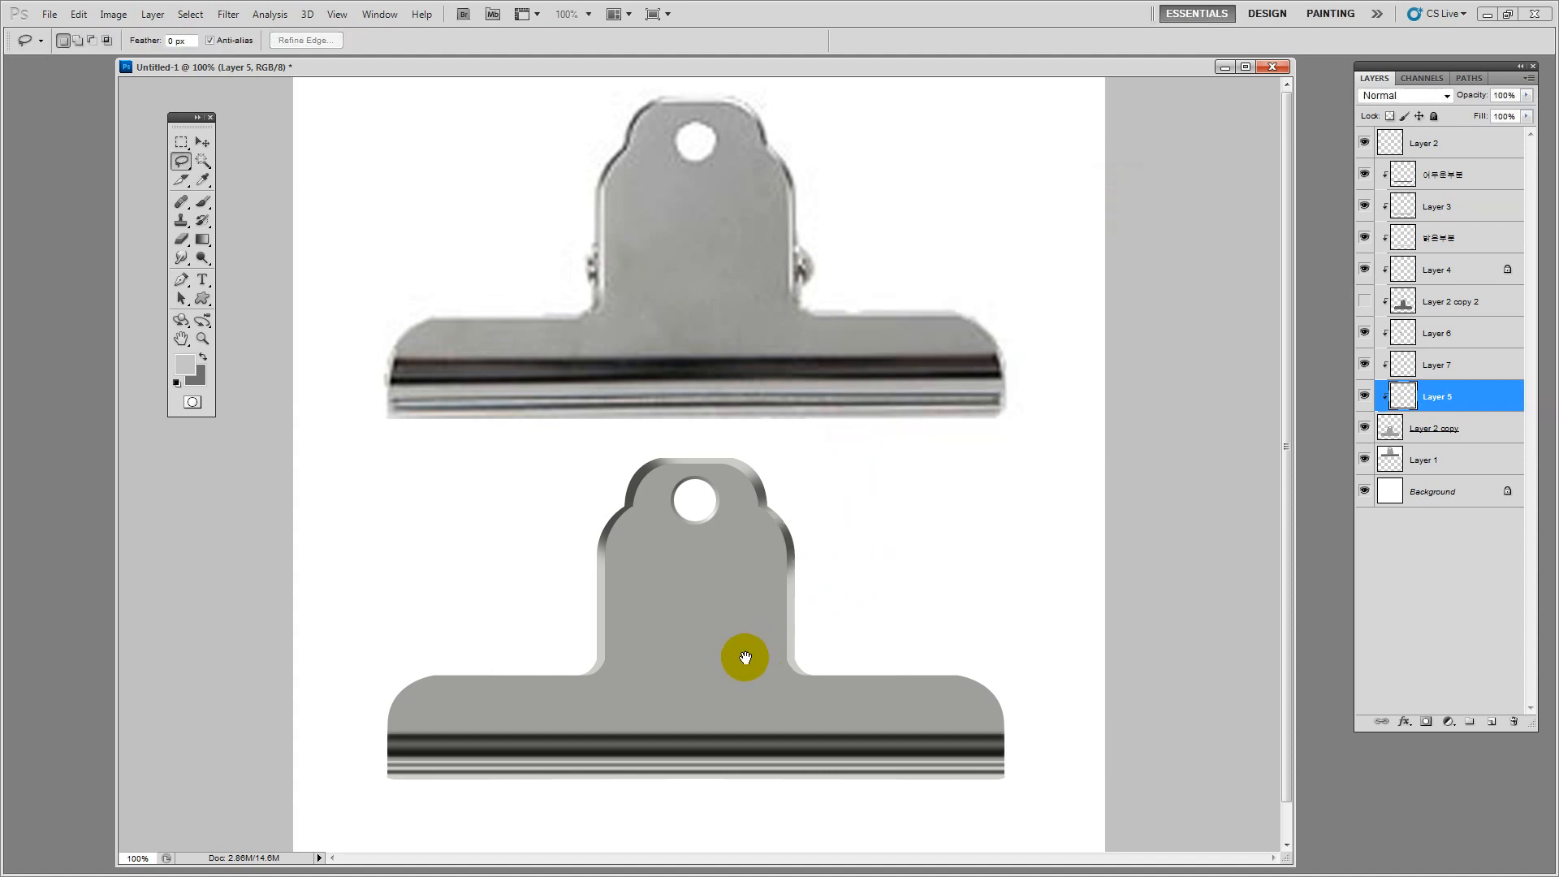
scroll(755, 621, "down", 1)
scroll(782, 527, "up", 1)
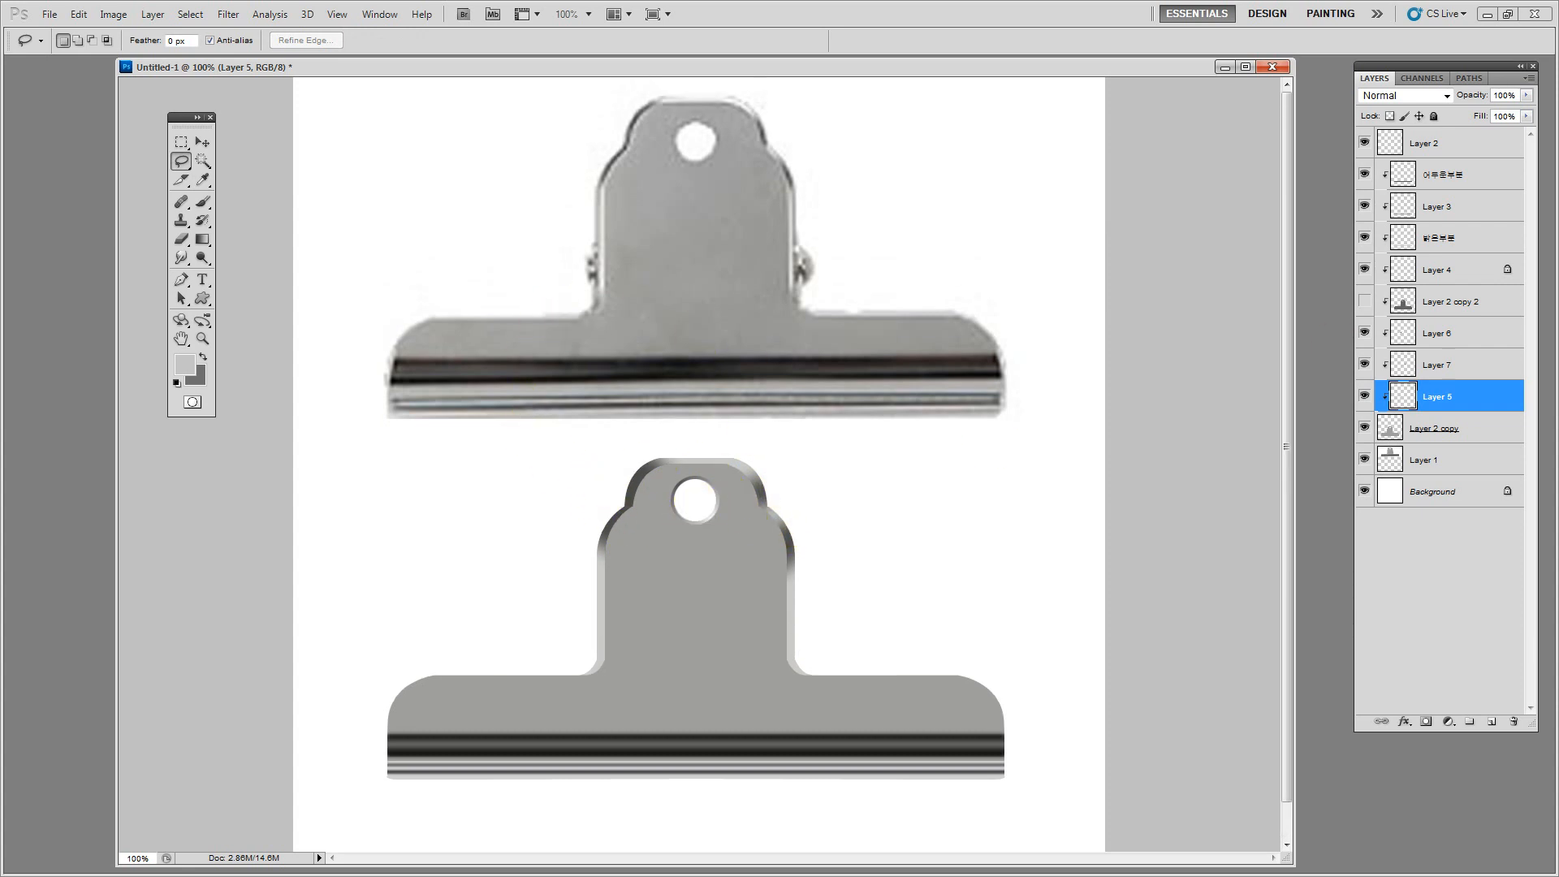
Examine which parts of the clip edge belong to Layer 6, Layer 7 and Layer 5 by toggling their visibility
key("v")
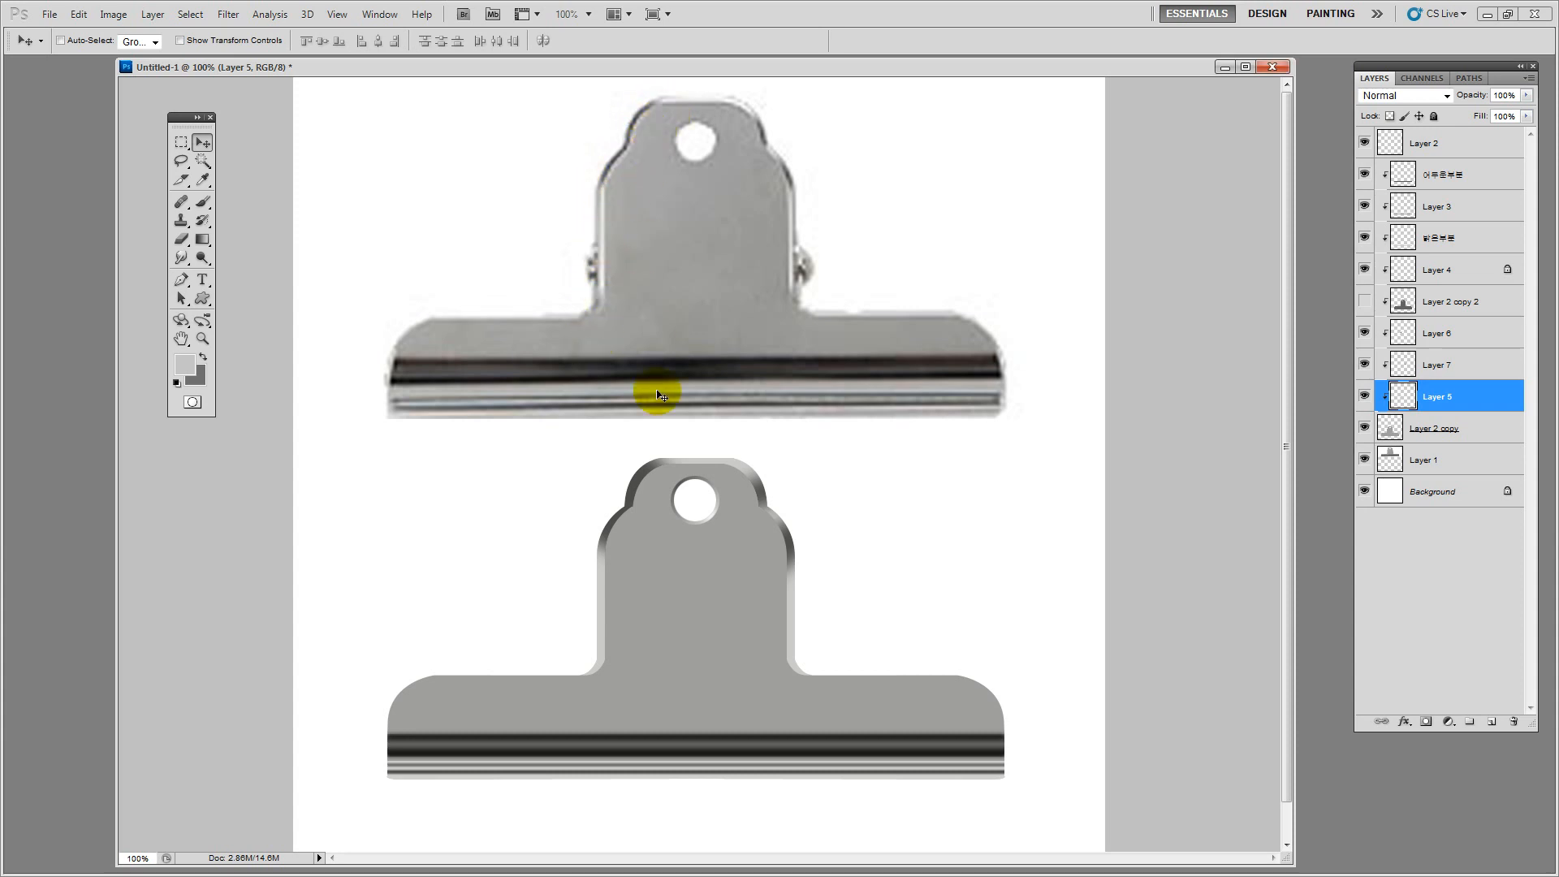
left_click(636, 485, "ctrl")
left_click(1361, 335)
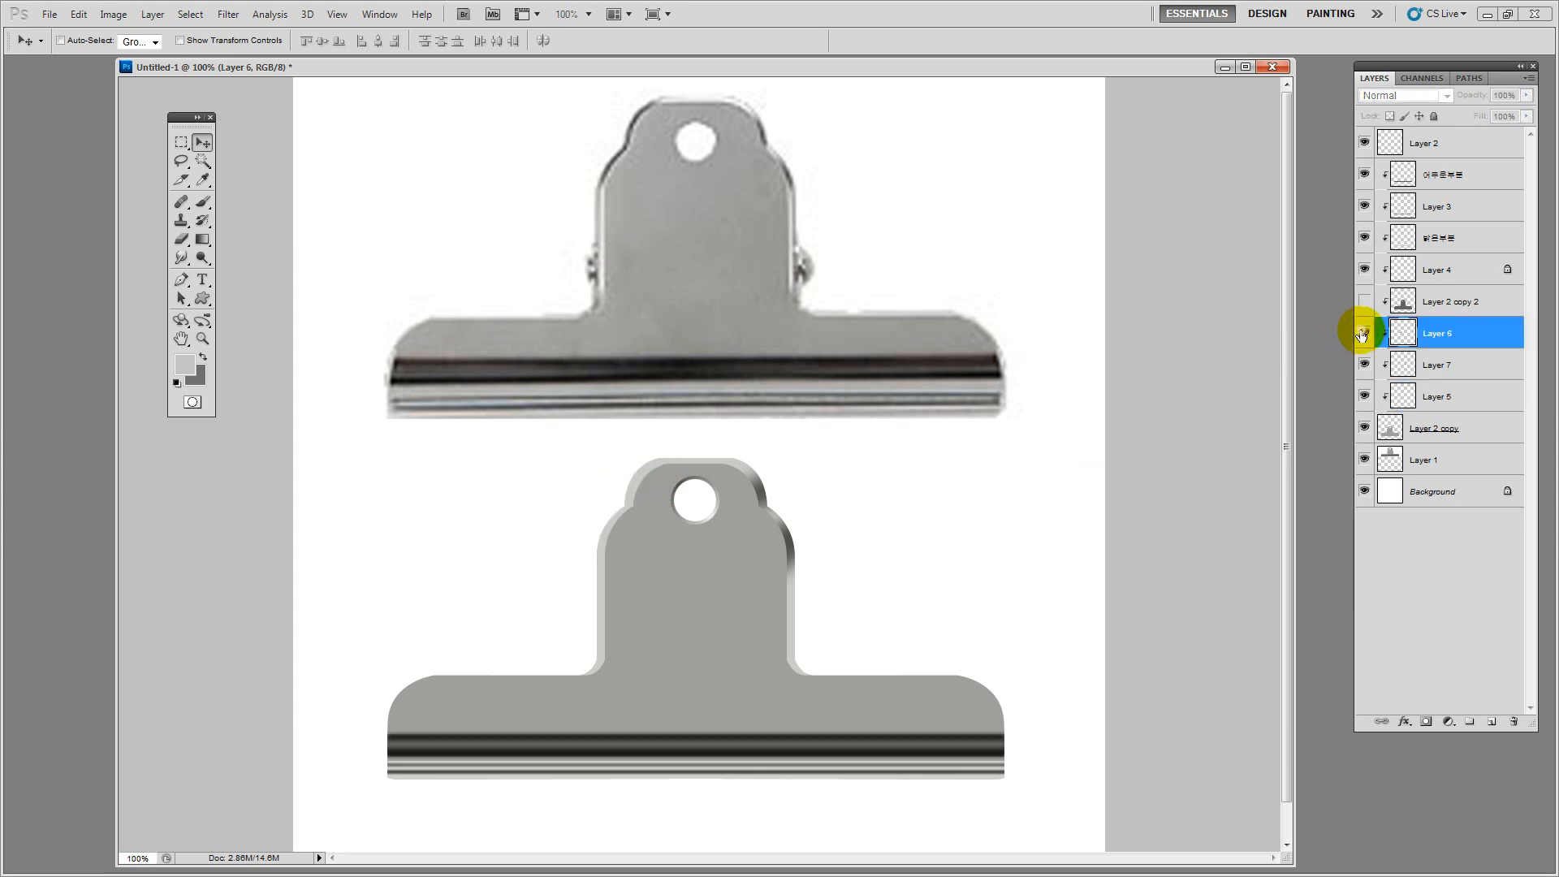
left_click(1362, 335)
left_click(1362, 366)
left_click(1362, 366)
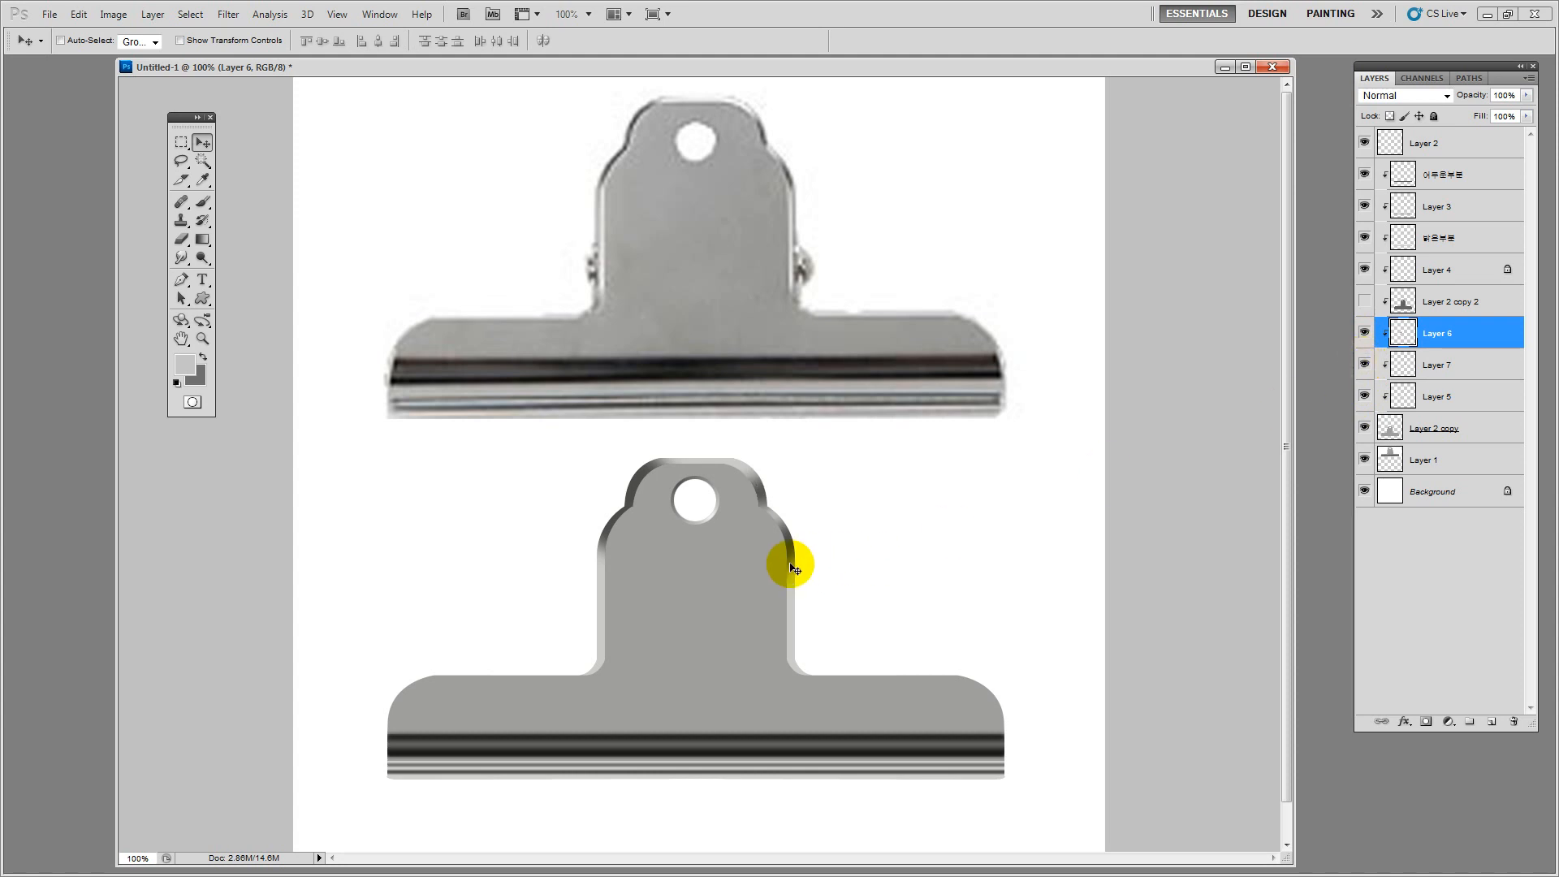
left_click(800, 585, "ctrl")
left_click(1366, 404)
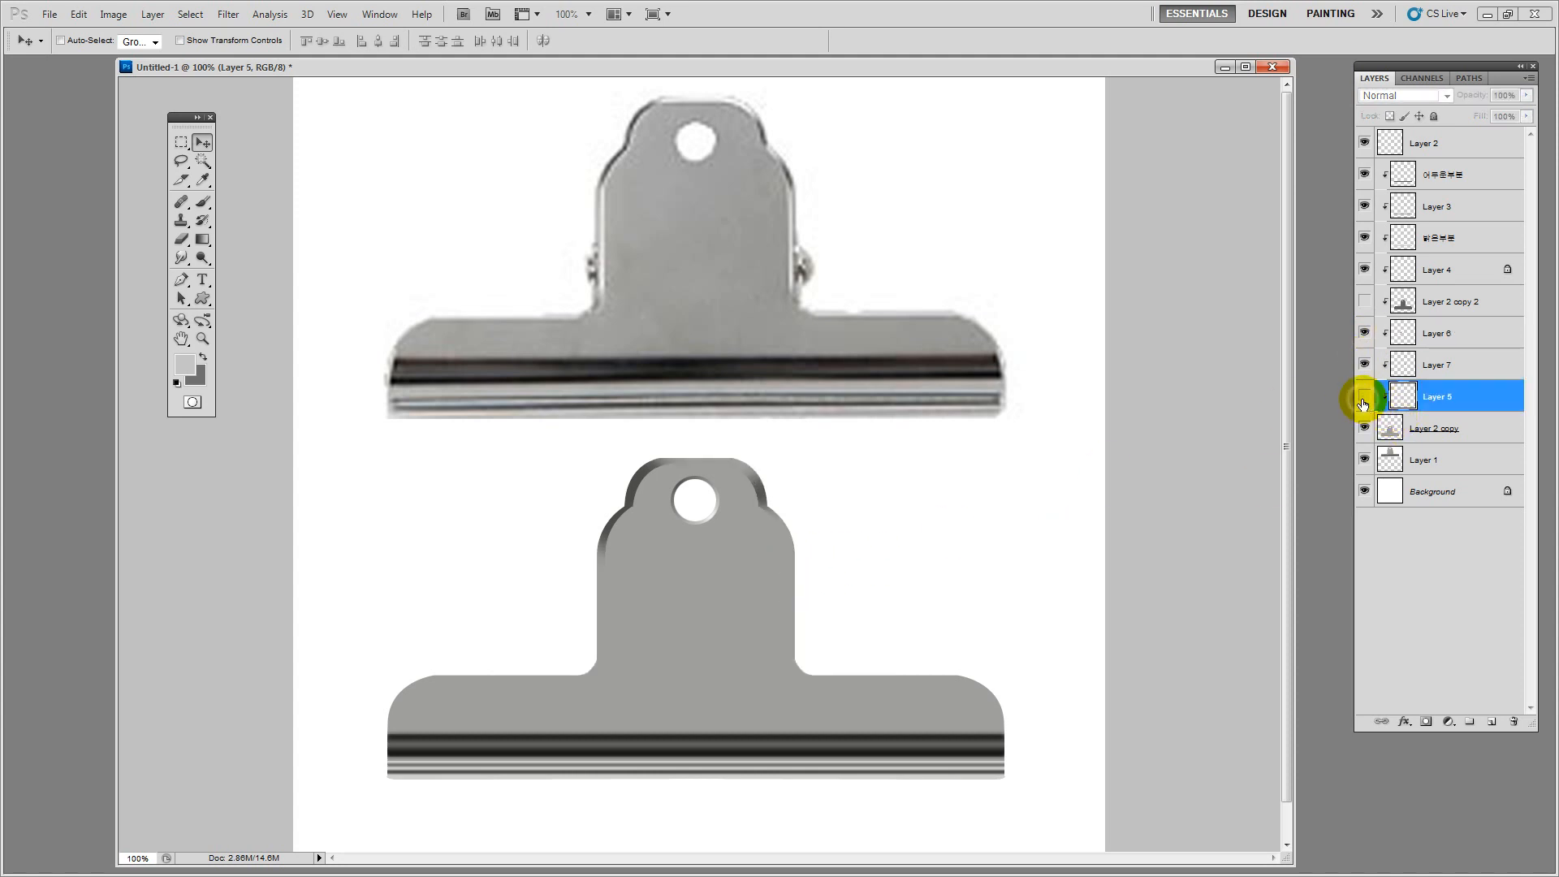
left_click(1365, 403)
left_click(1364, 403)
left_click(1364, 403)
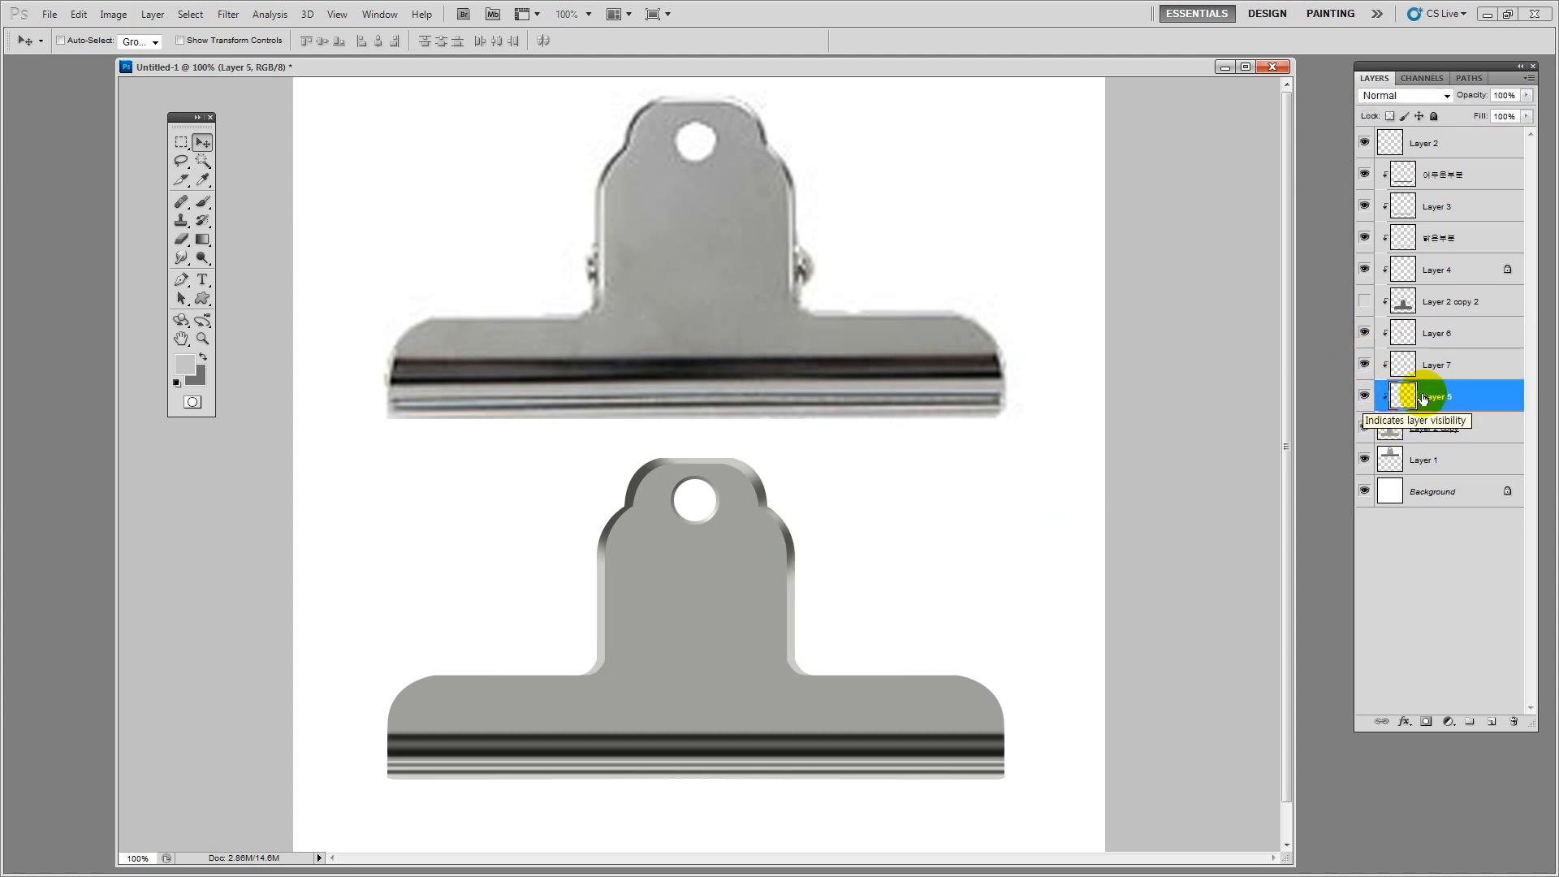
Duplicate Layer 5 as a clipped layer above it and nudge the copy slightly to the right
left_click_drag(1473, 397, 1491, 721)
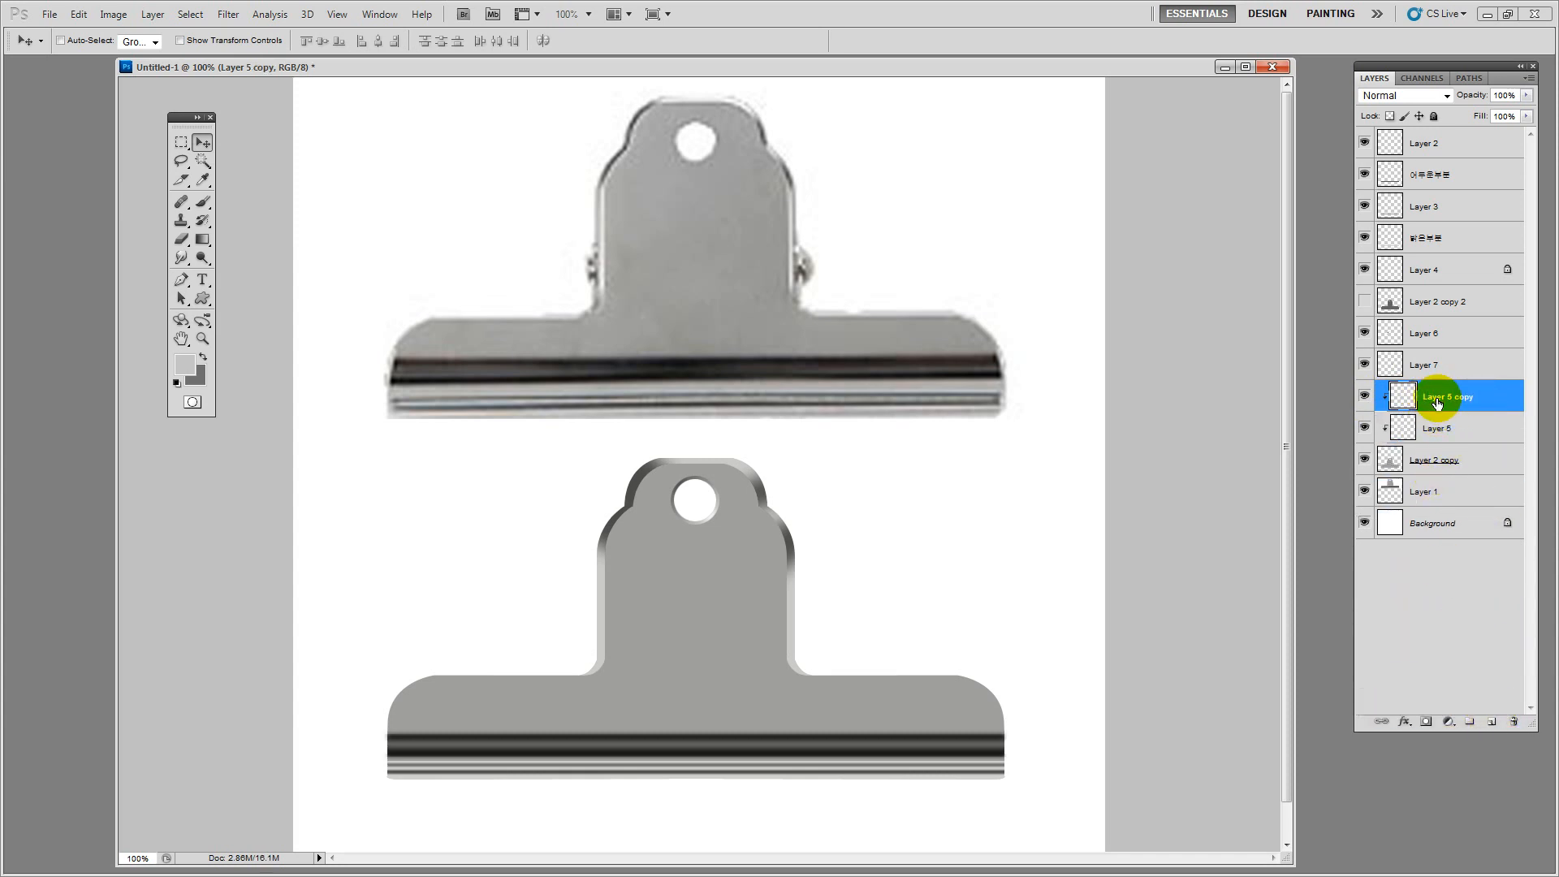
key("ctrl+z")
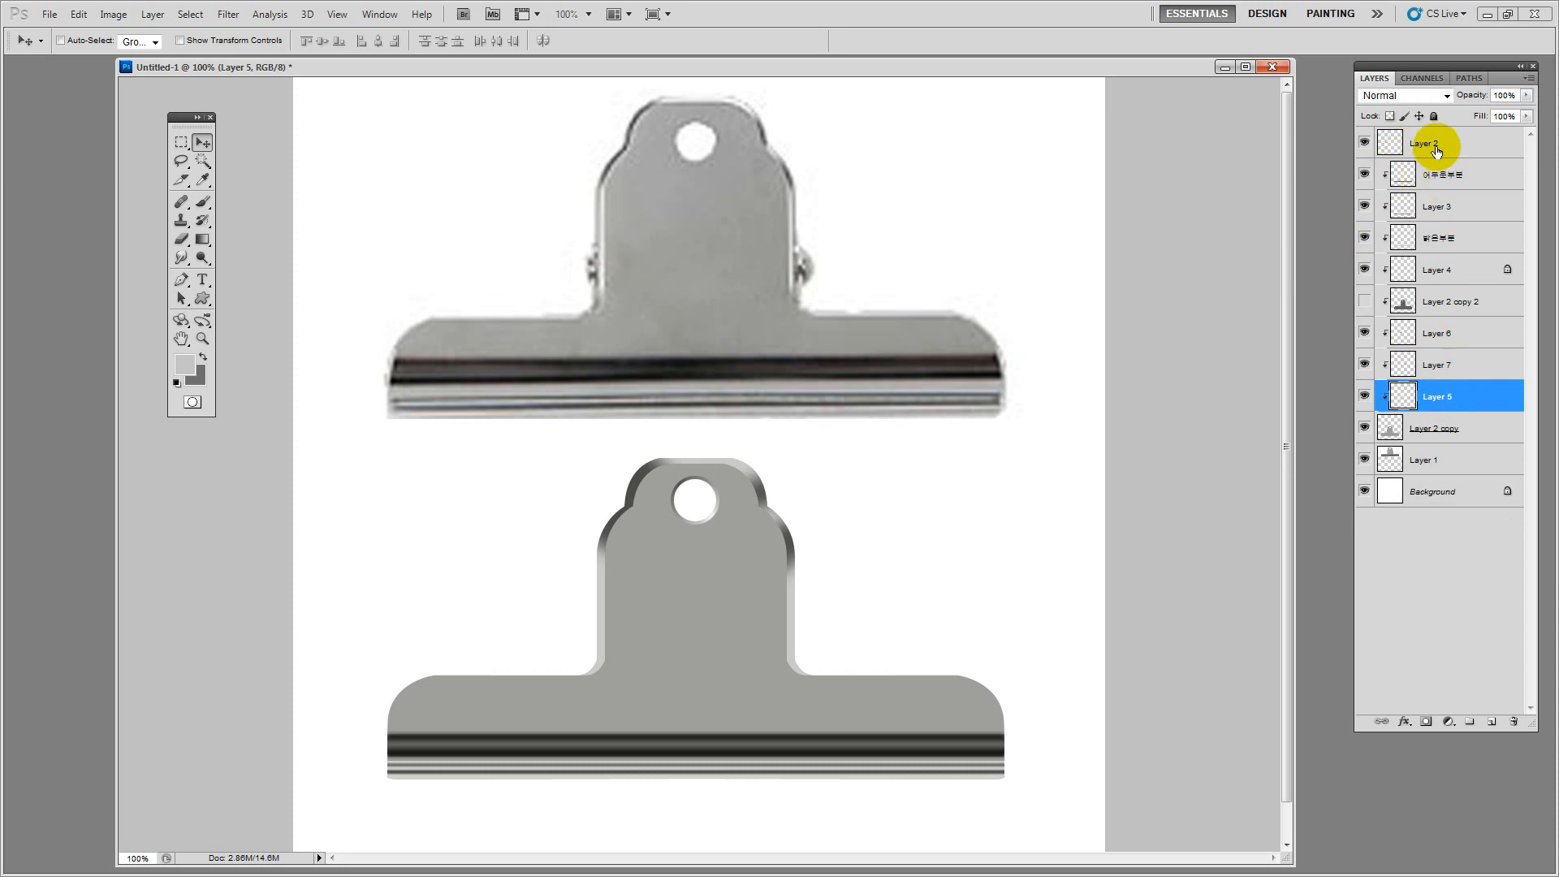
left_click(1457, 392)
key("ctrl+j")
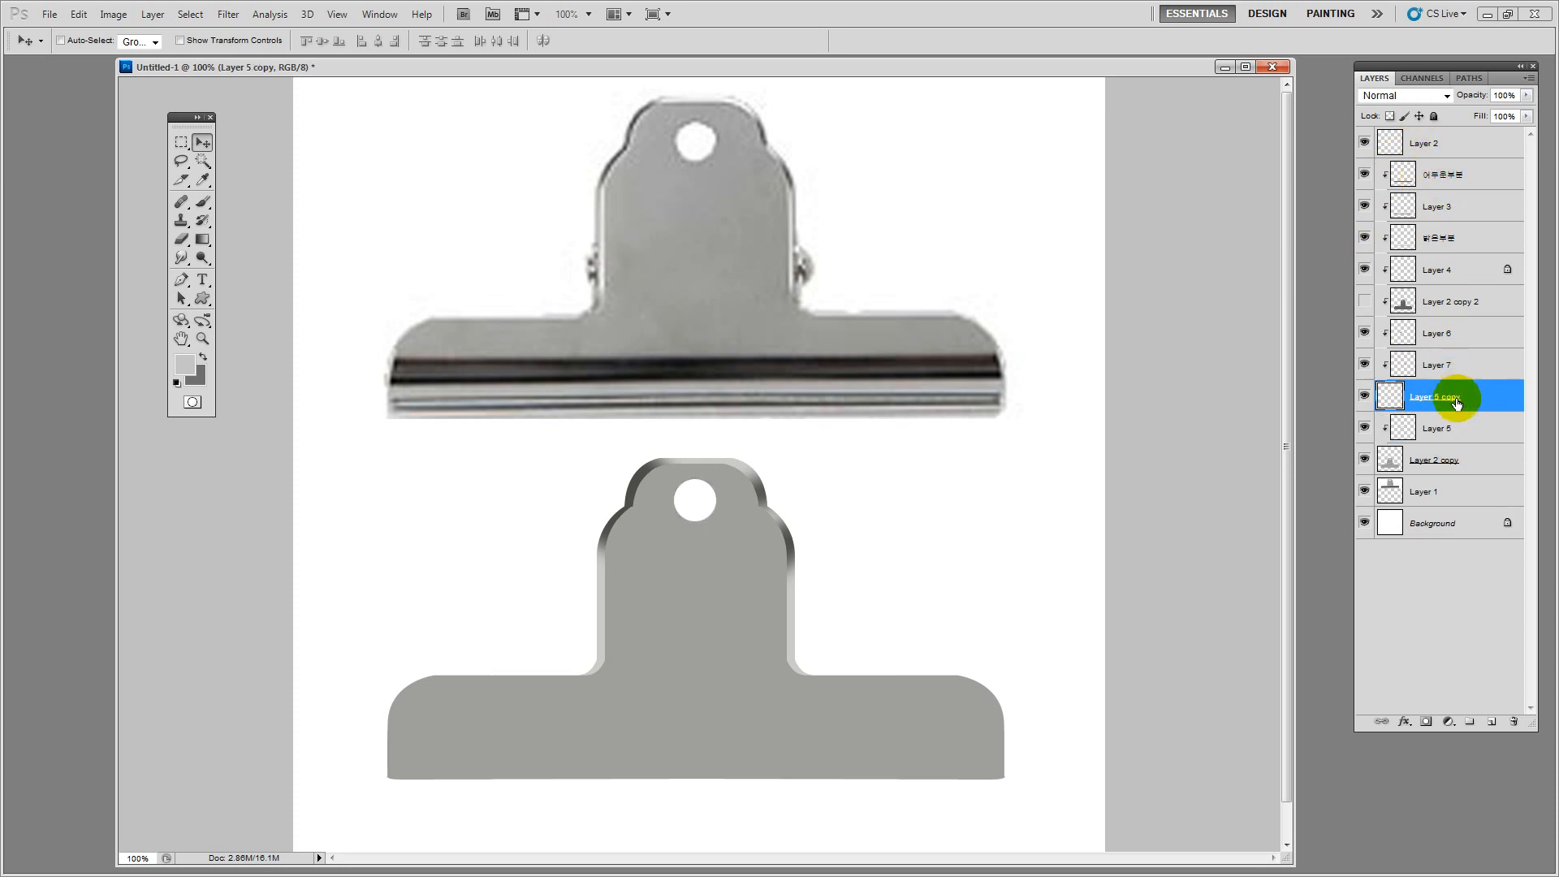
left_click(1462, 411, "alt")
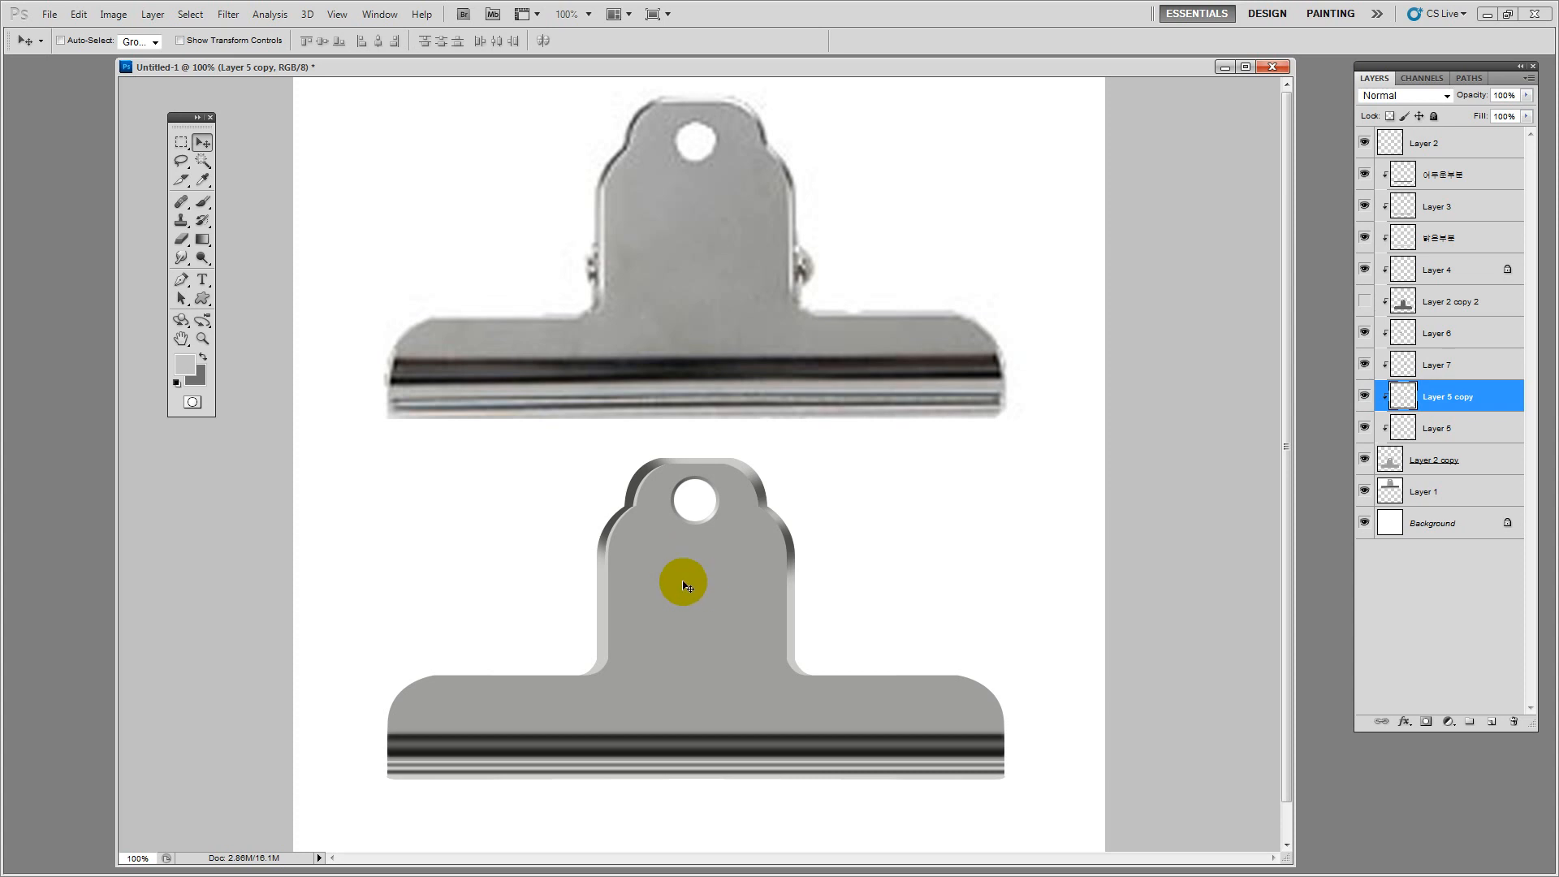
Lighten Layer 5 copy with a Hue/Saturation Lightness increase and place it below Layer 5
key("ctrl+u")
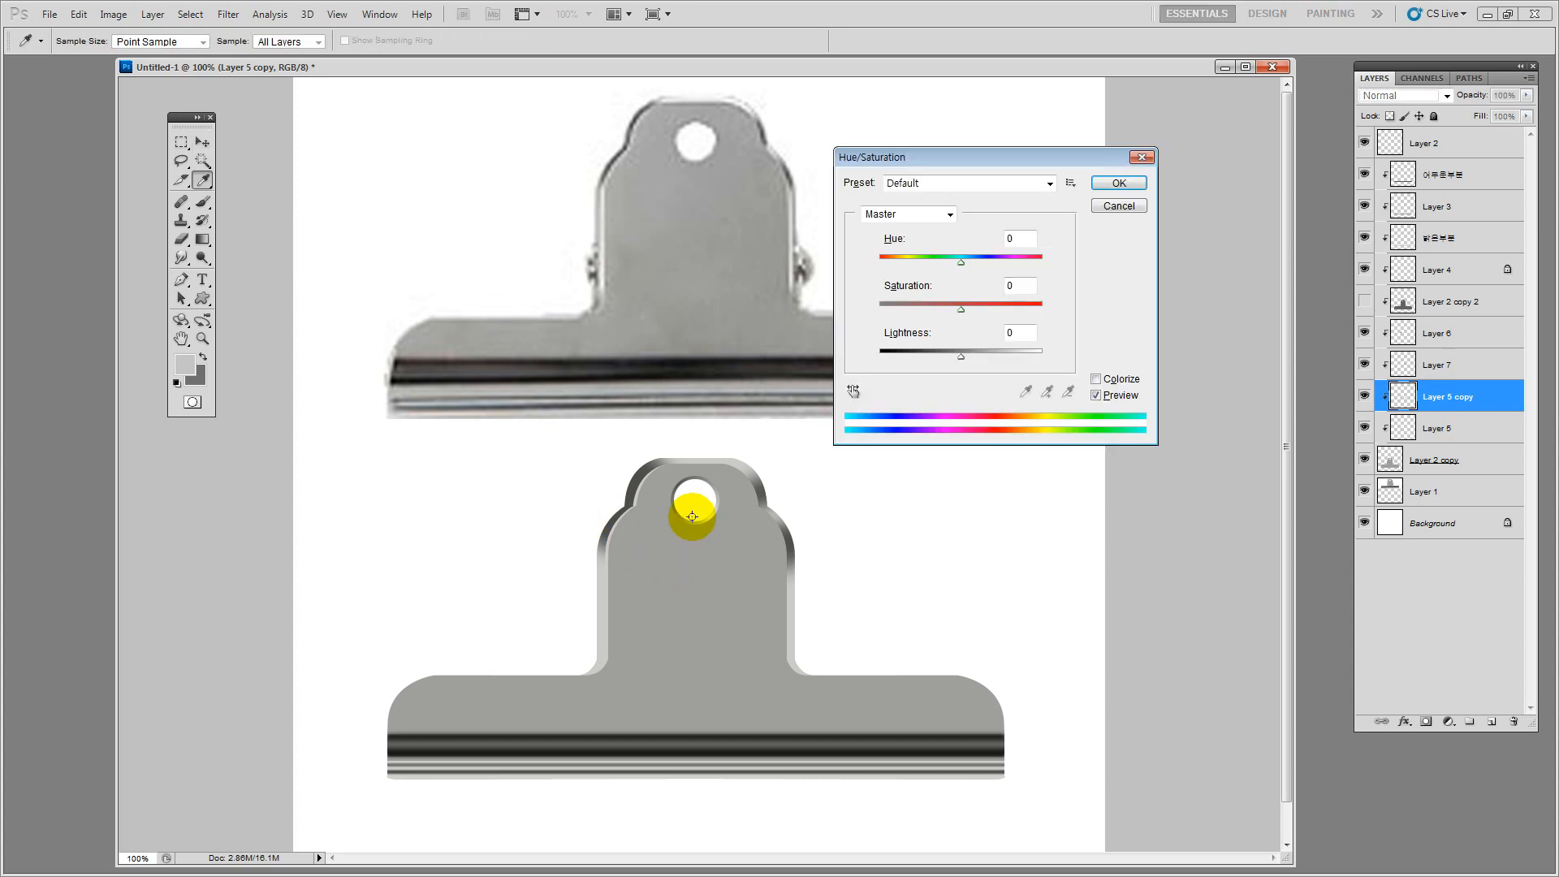
left_click_drag(956, 157, 937, 140)
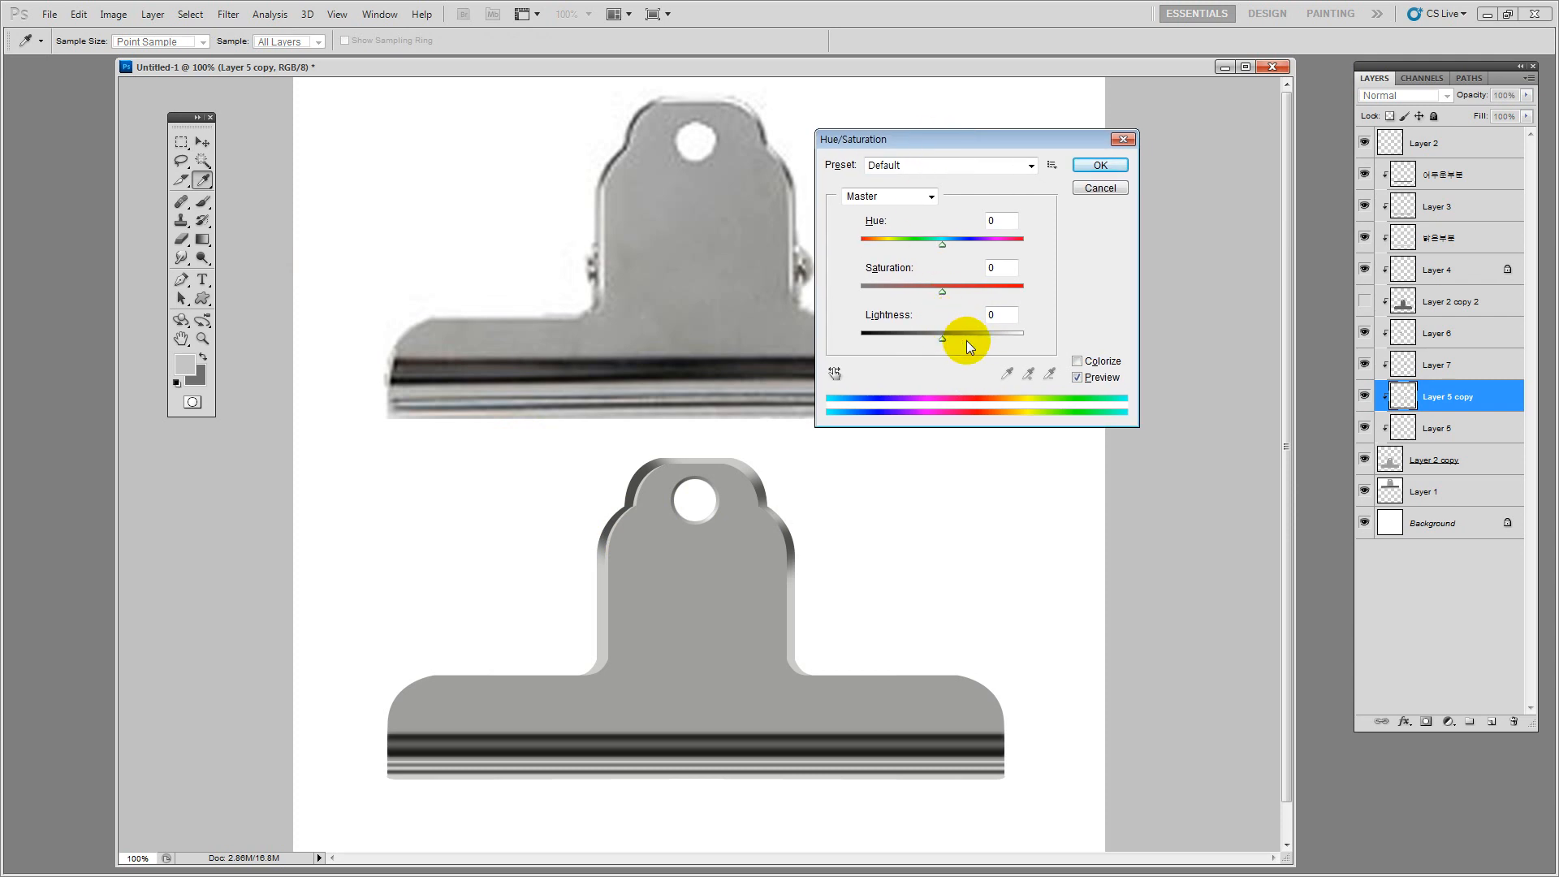
mouse_move(966, 338)
left_mouse_down()
mouse_move(991, 340)
mouse_move(975, 337)
left_mouse_up()
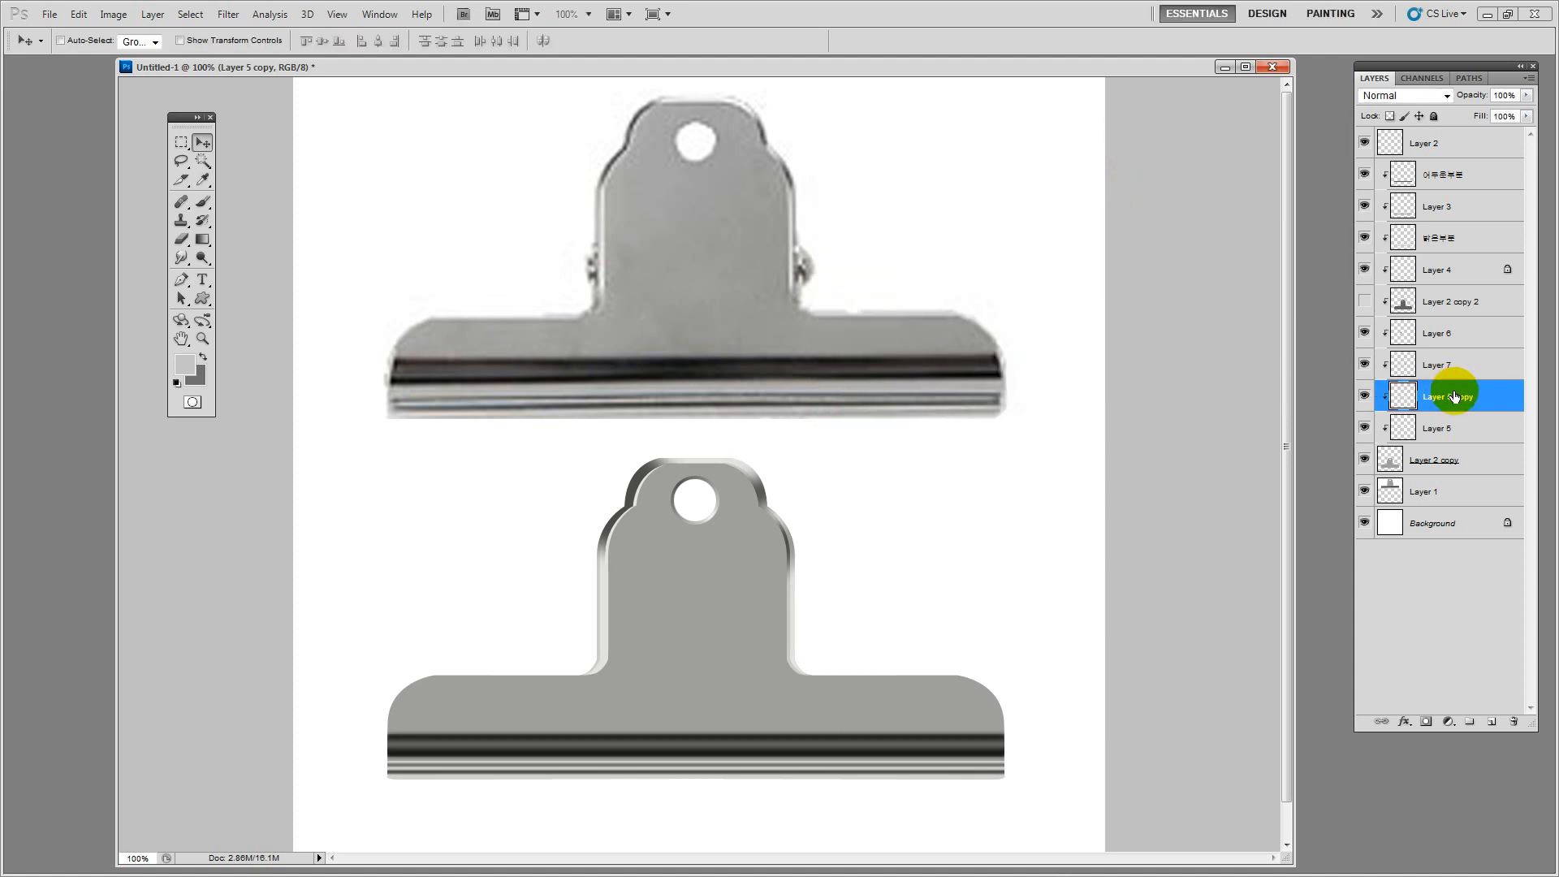
left_click_drag(1458, 405, 1460, 443)
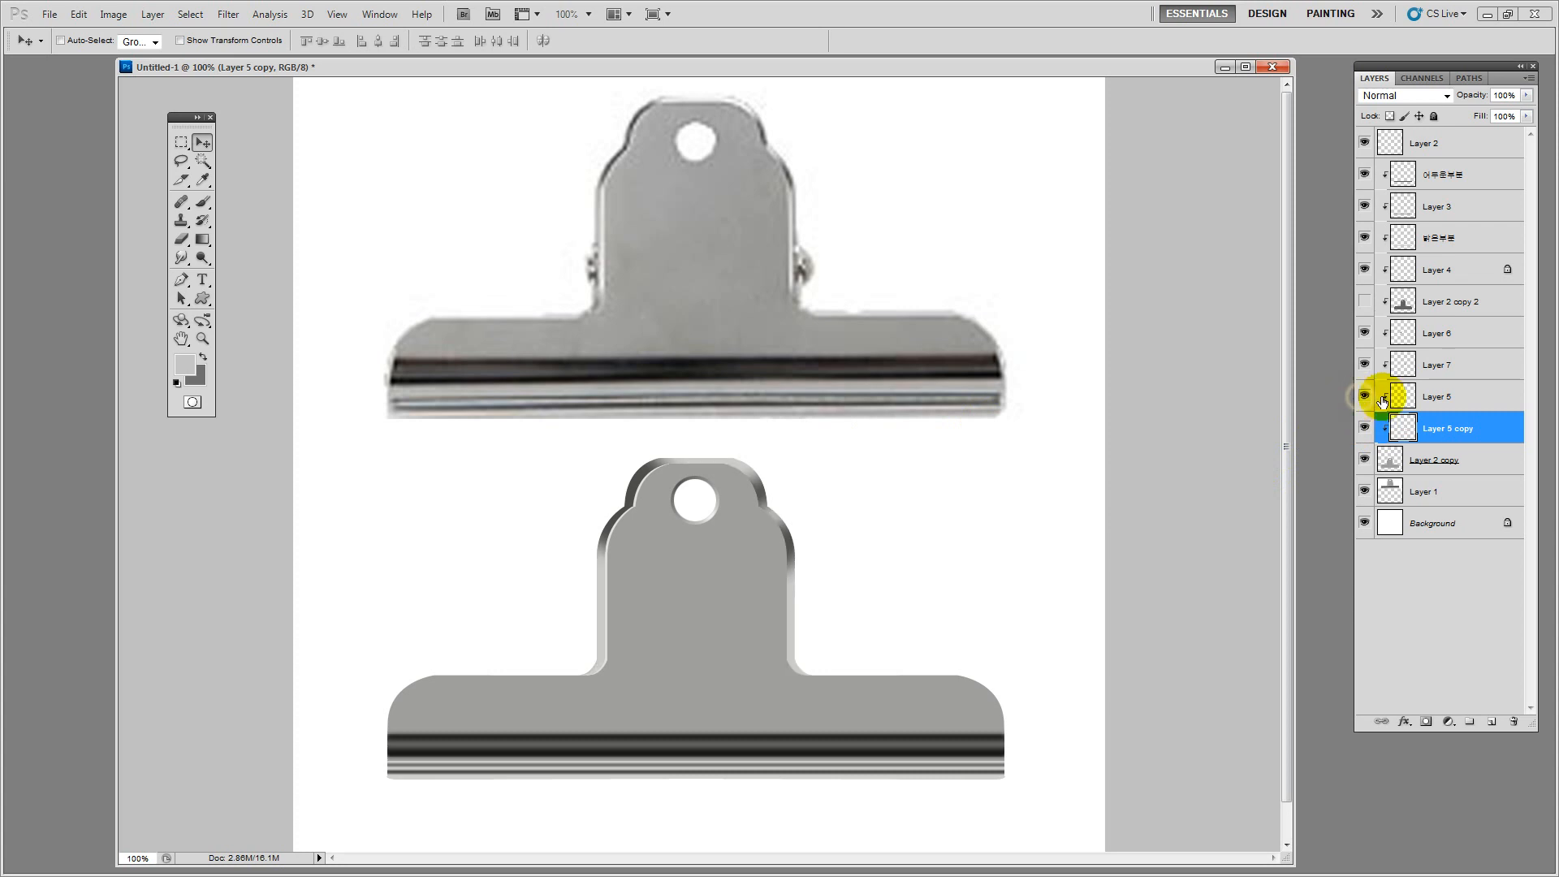
Duplicate Layer 5 again and add the new copy to the clipping group directly above Layer 5
left_click(1452, 401)
key("ctrl+j")
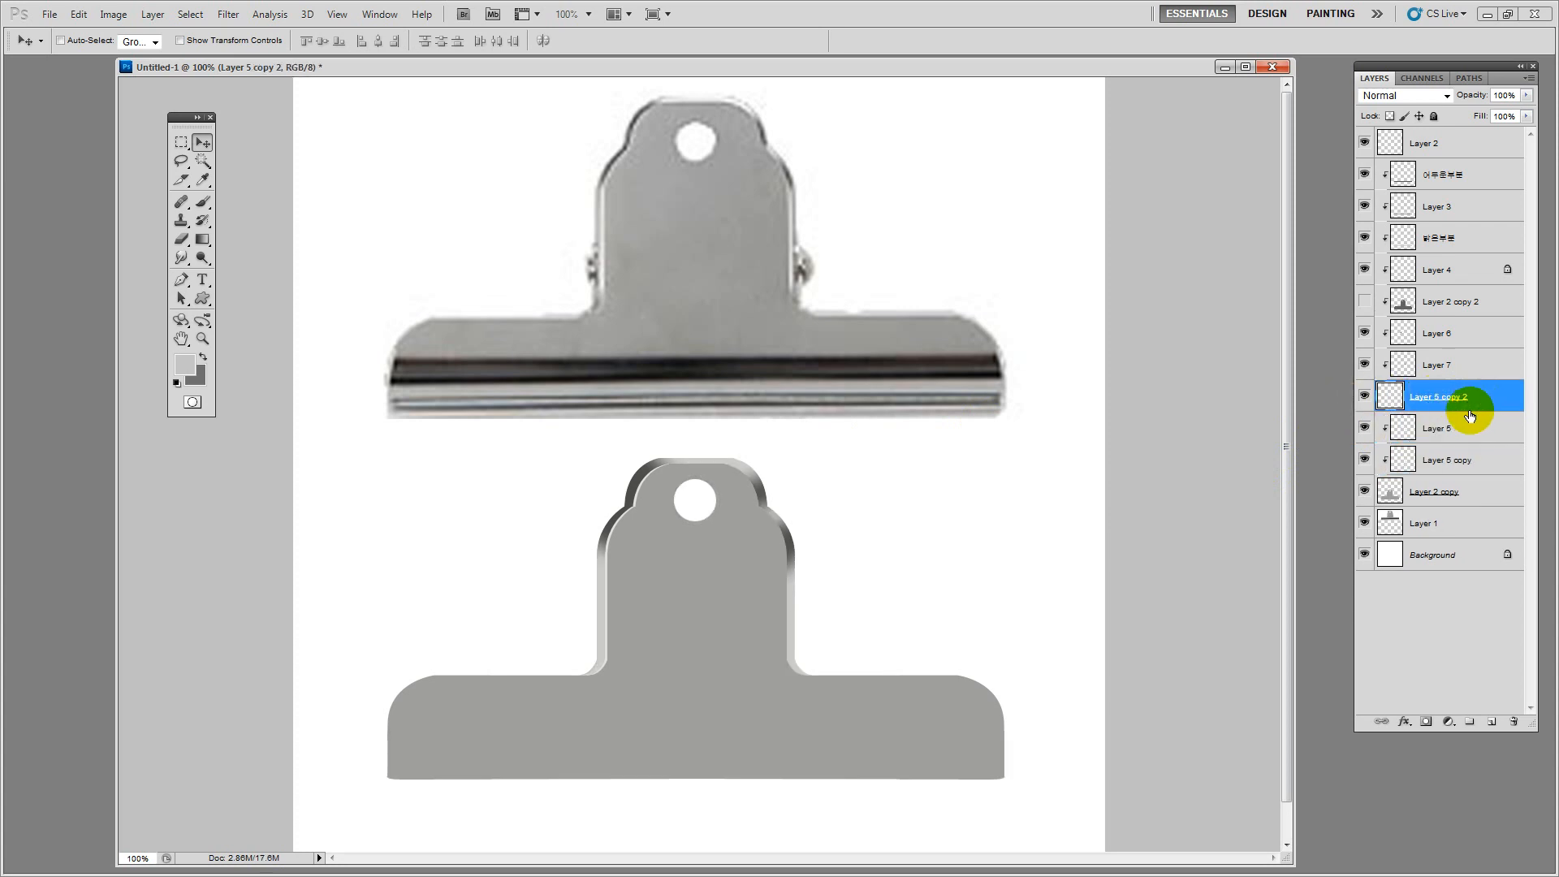
left_click(1462, 412, "alt")
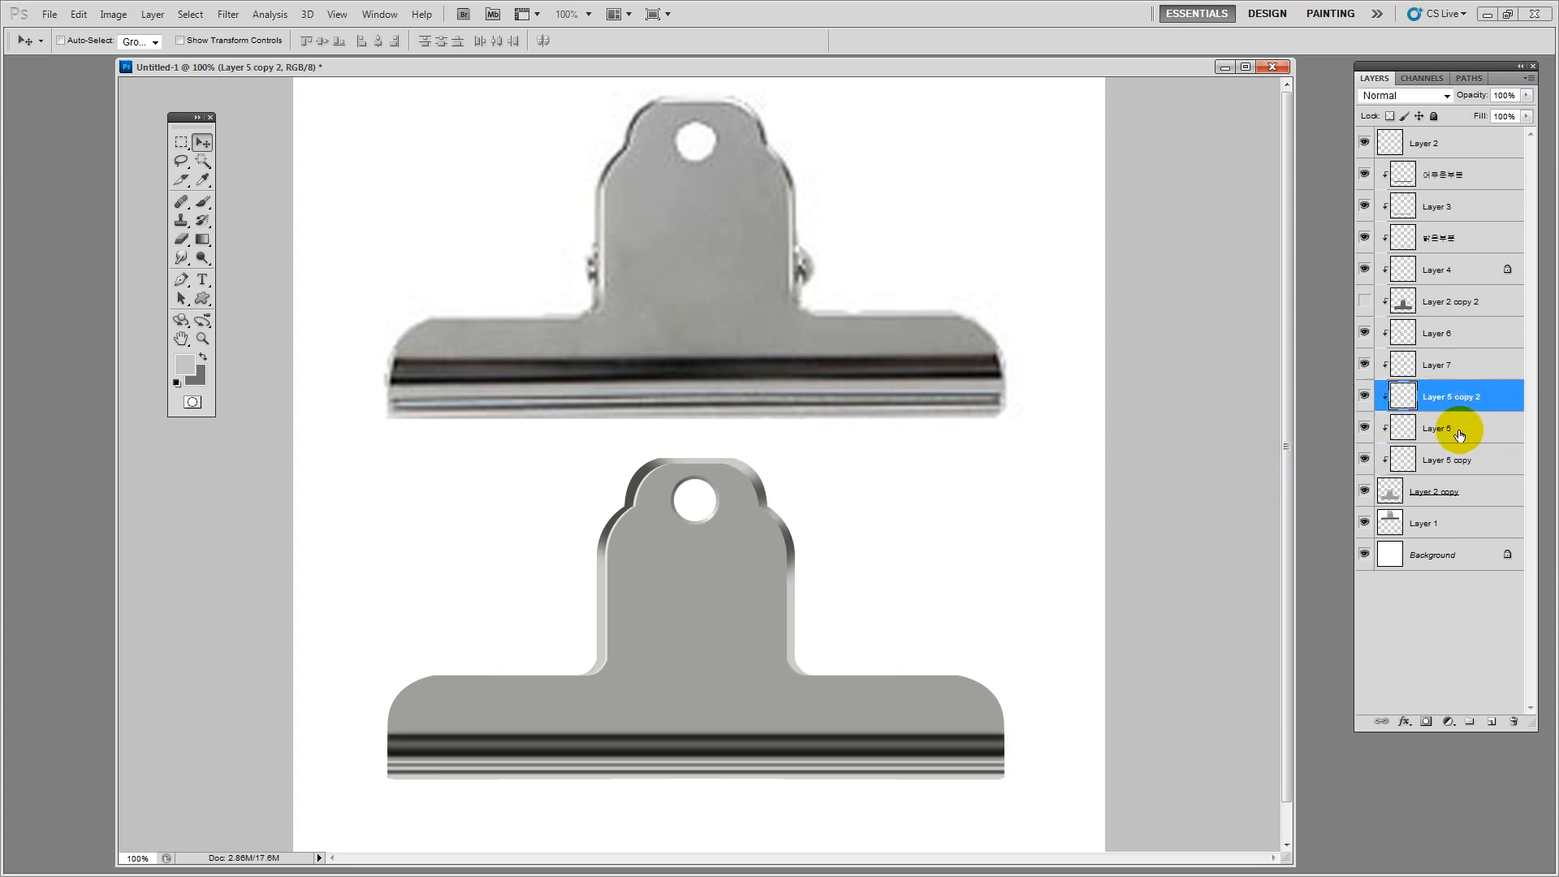
Darken Layer 5 with Hue/Saturation, setting Lightness to about -32
left_click(1459, 431)
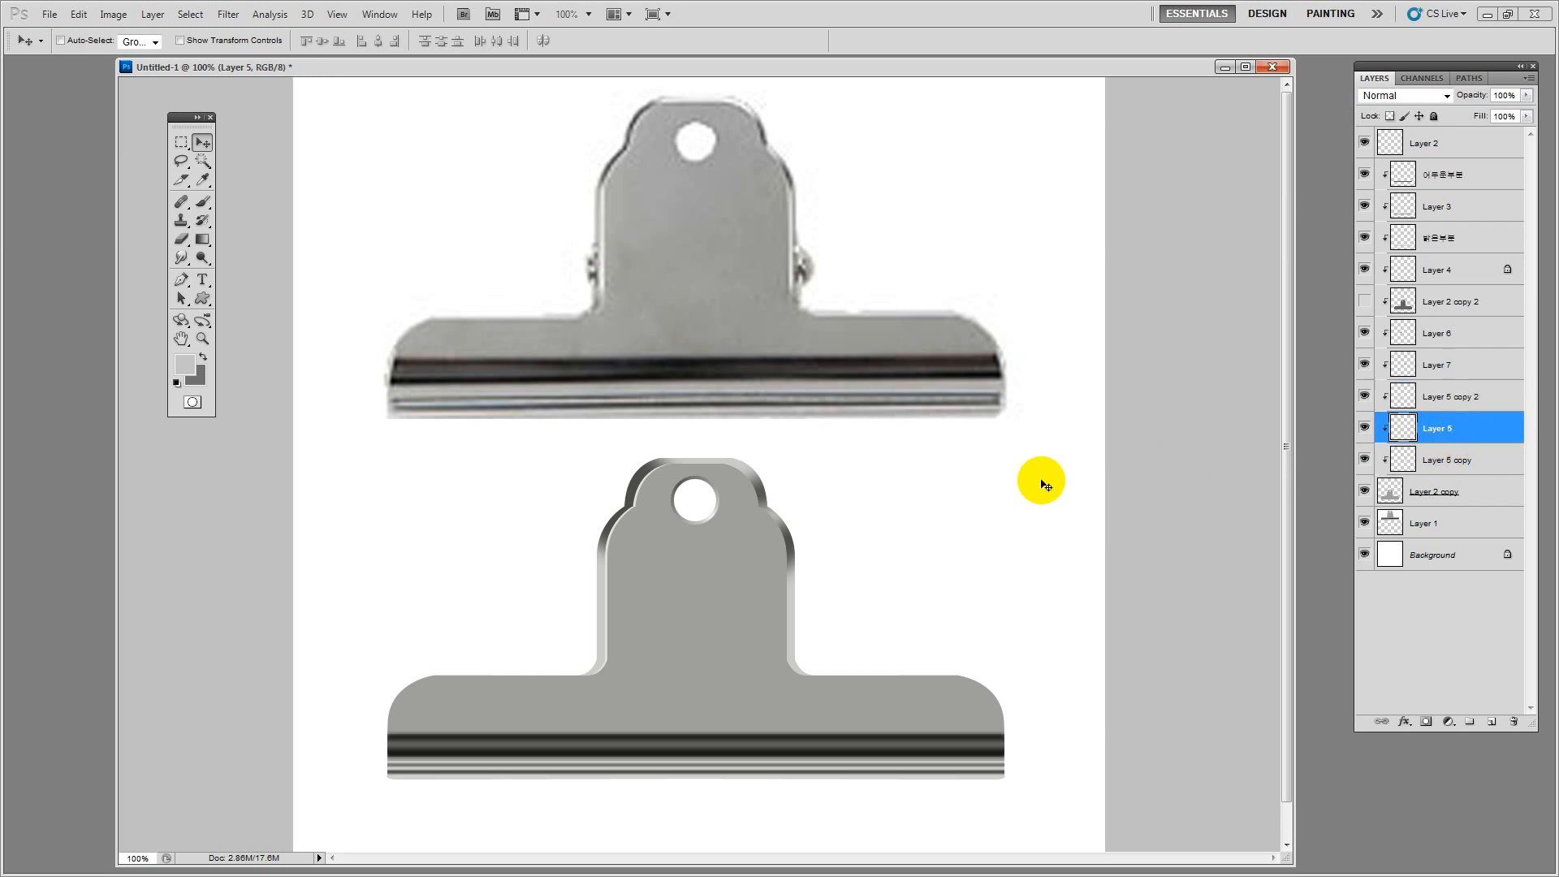
key("ctrl+u")
left_click_drag(918, 345, 916, 345)
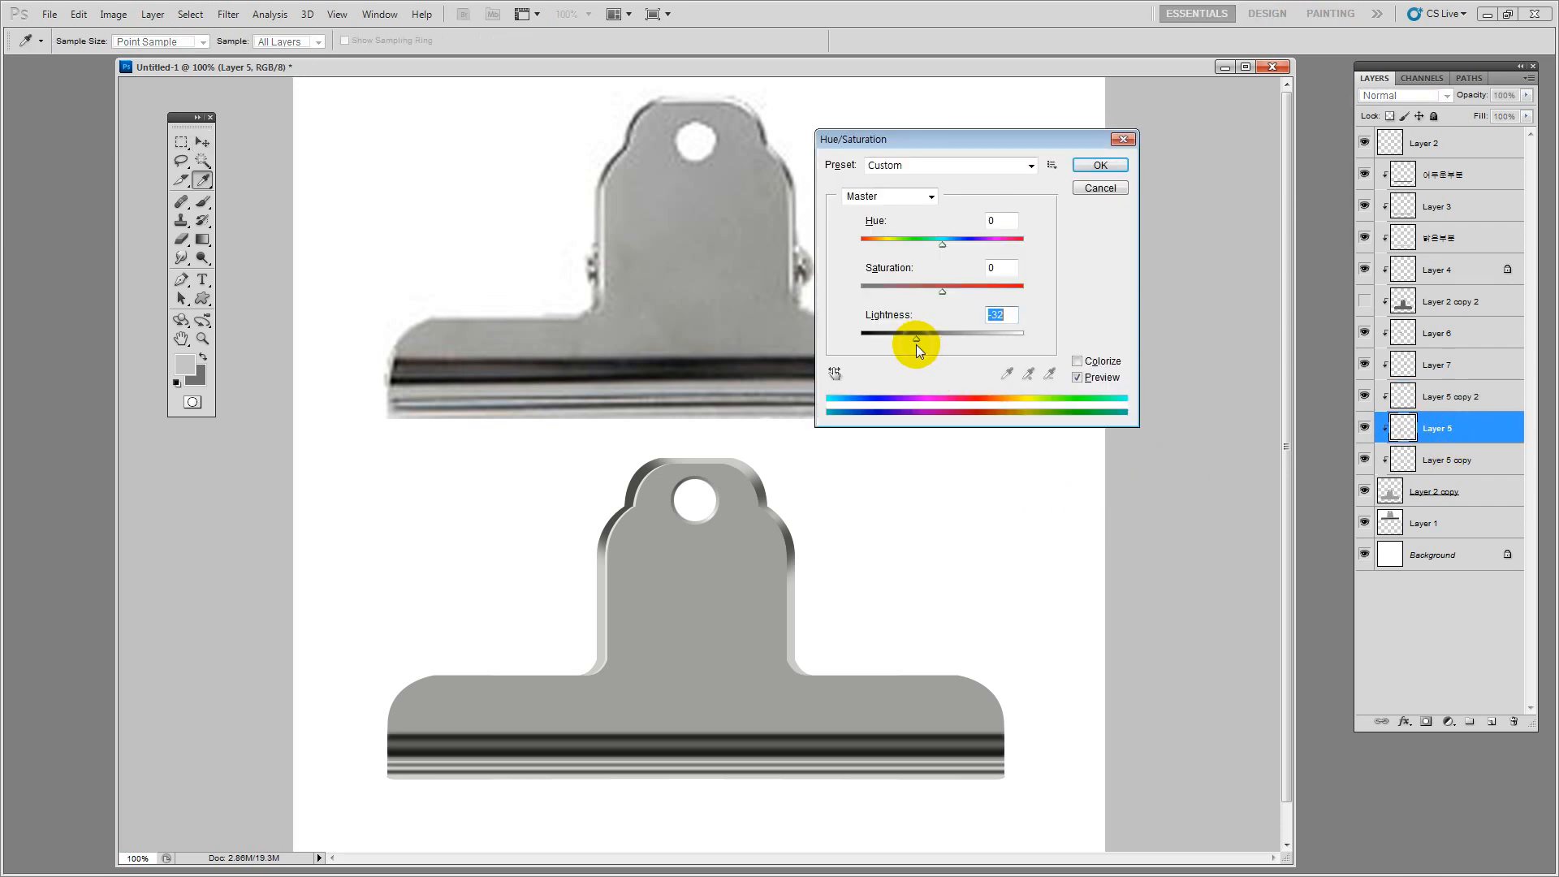
left_click(1097, 165)
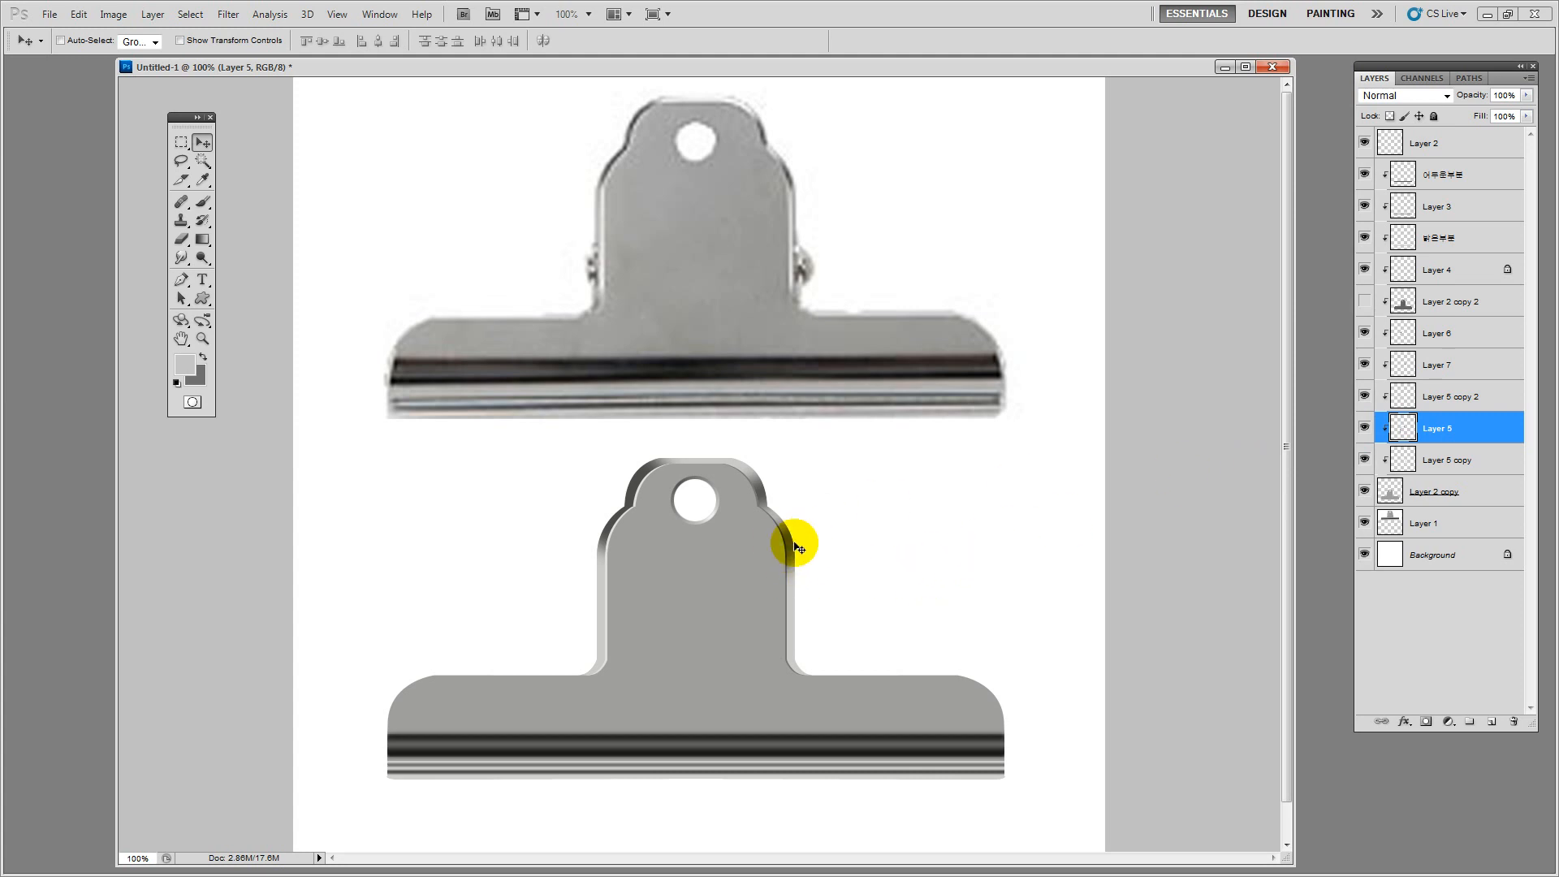
left_click(228, 14)
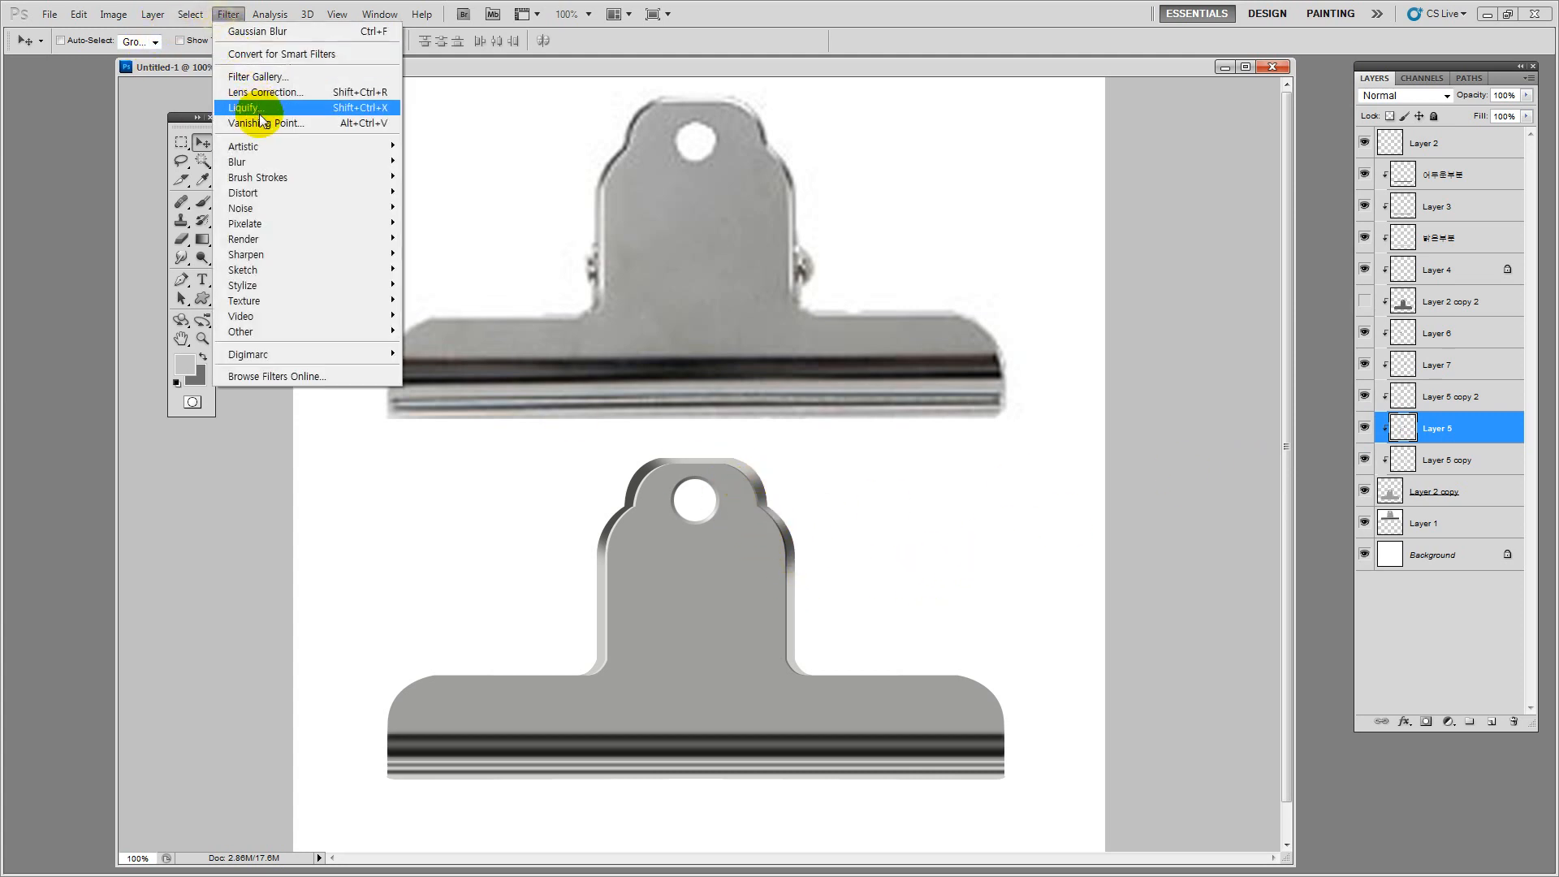
mouse_move(272, 169)
left_click(462, 222)
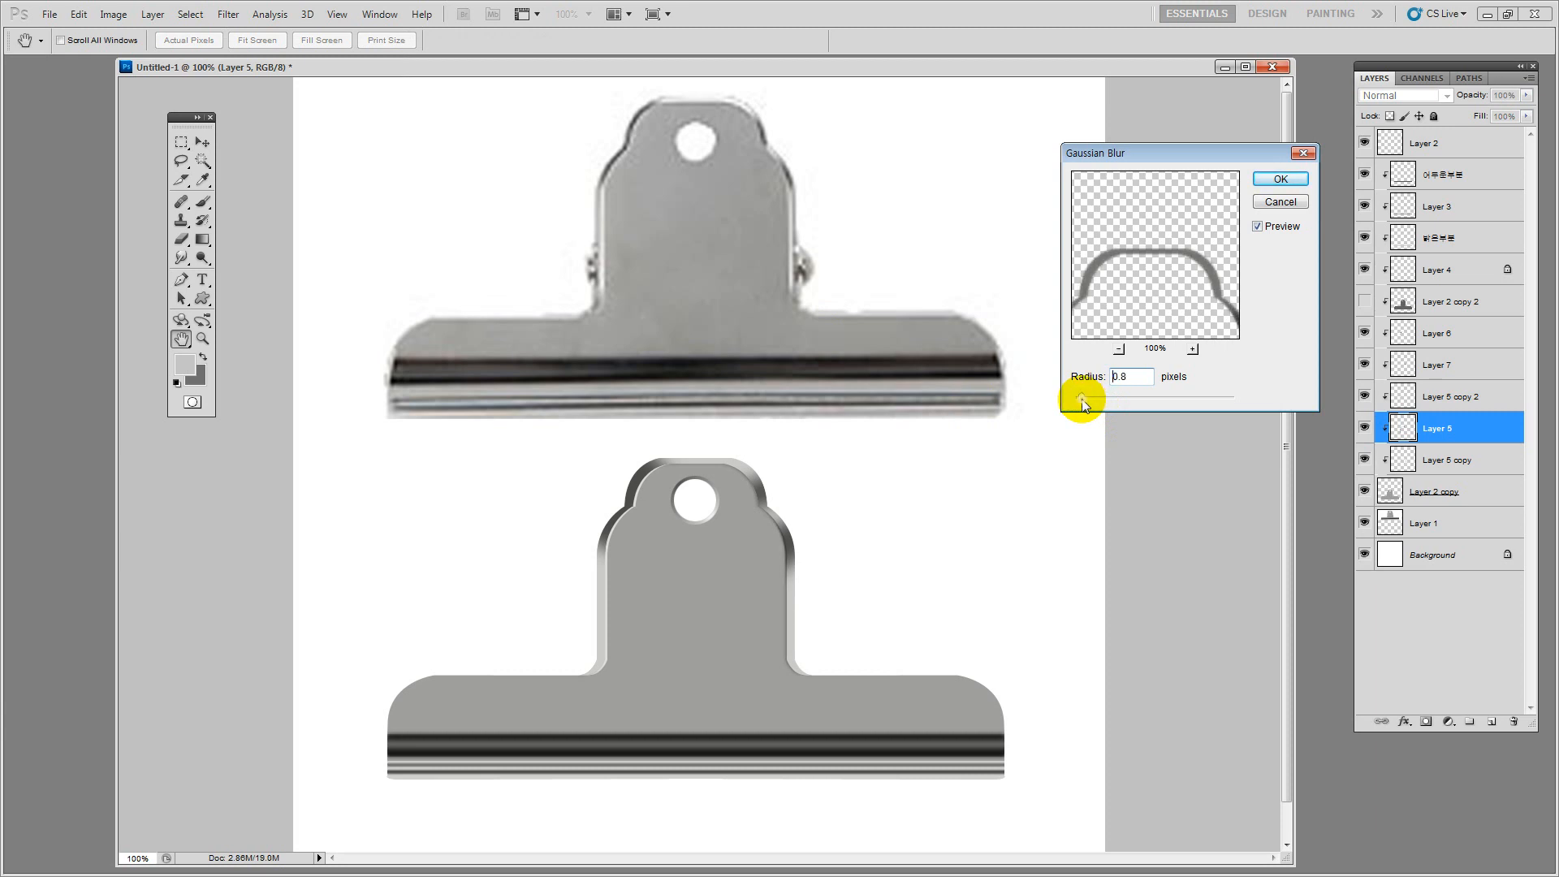
left_click_drag(1082, 399, 1082, 399)
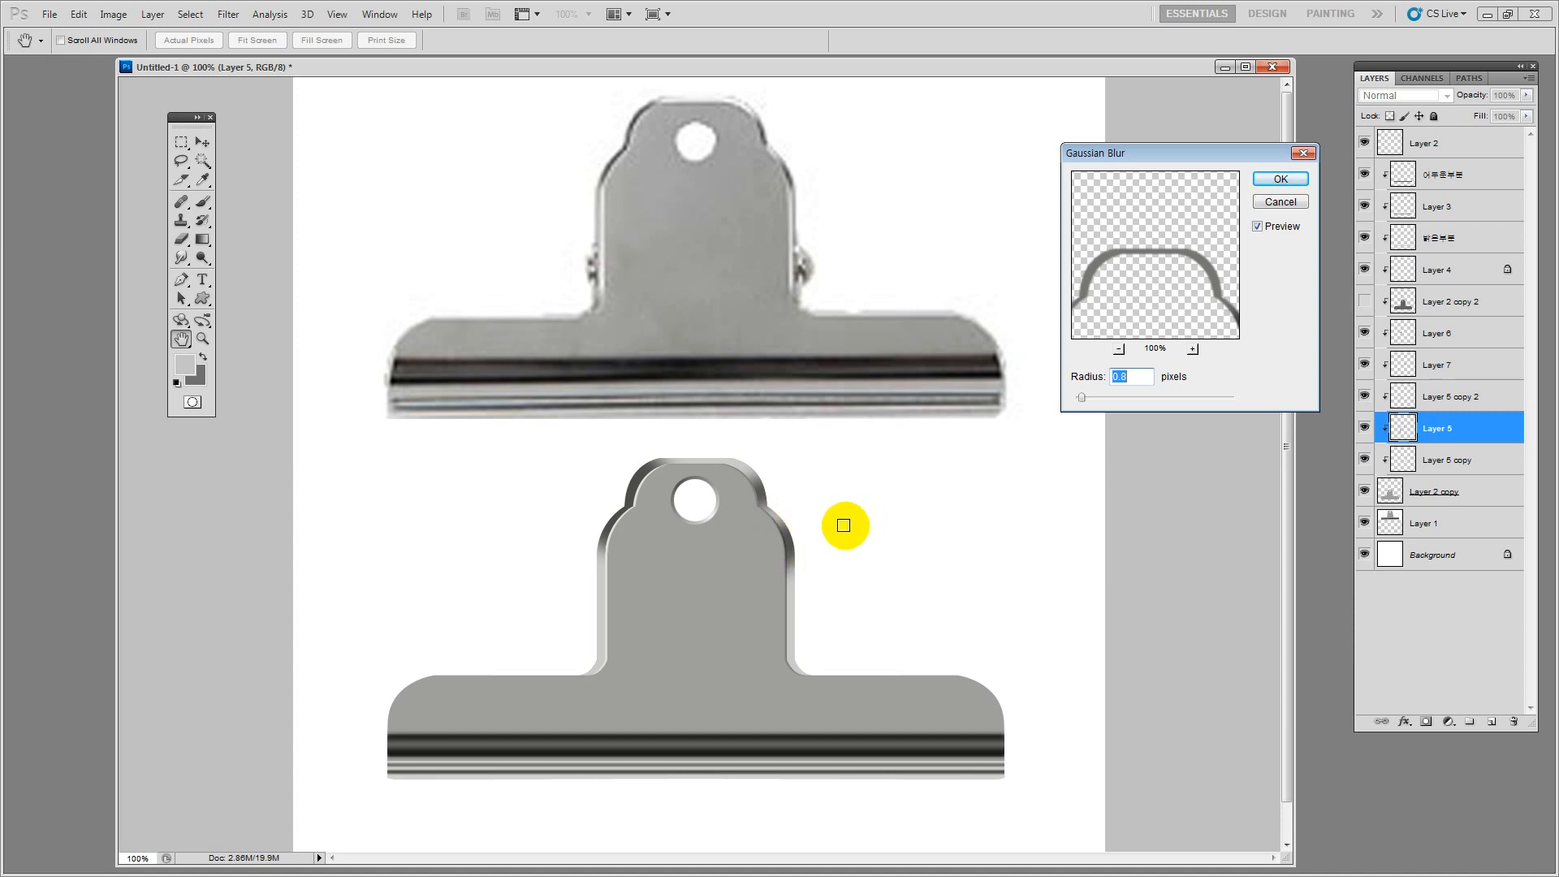
left_click(1278, 202)
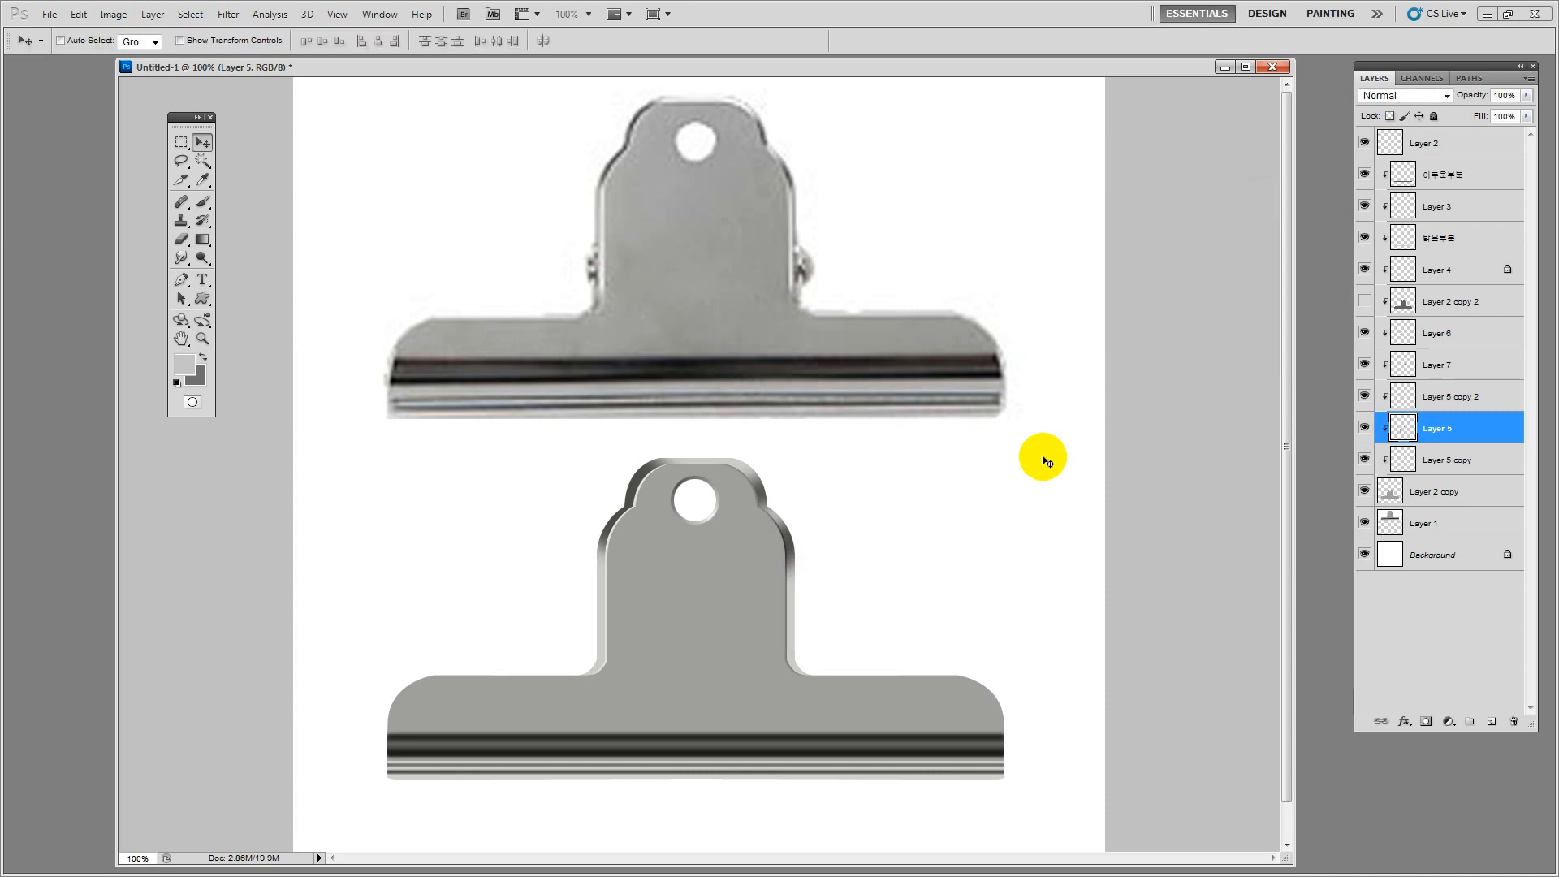
Compare the edge shading with Layer 5 and Layer 5 copy 2 each hidden and shown
left_click(1363, 429)
left_click(1363, 428)
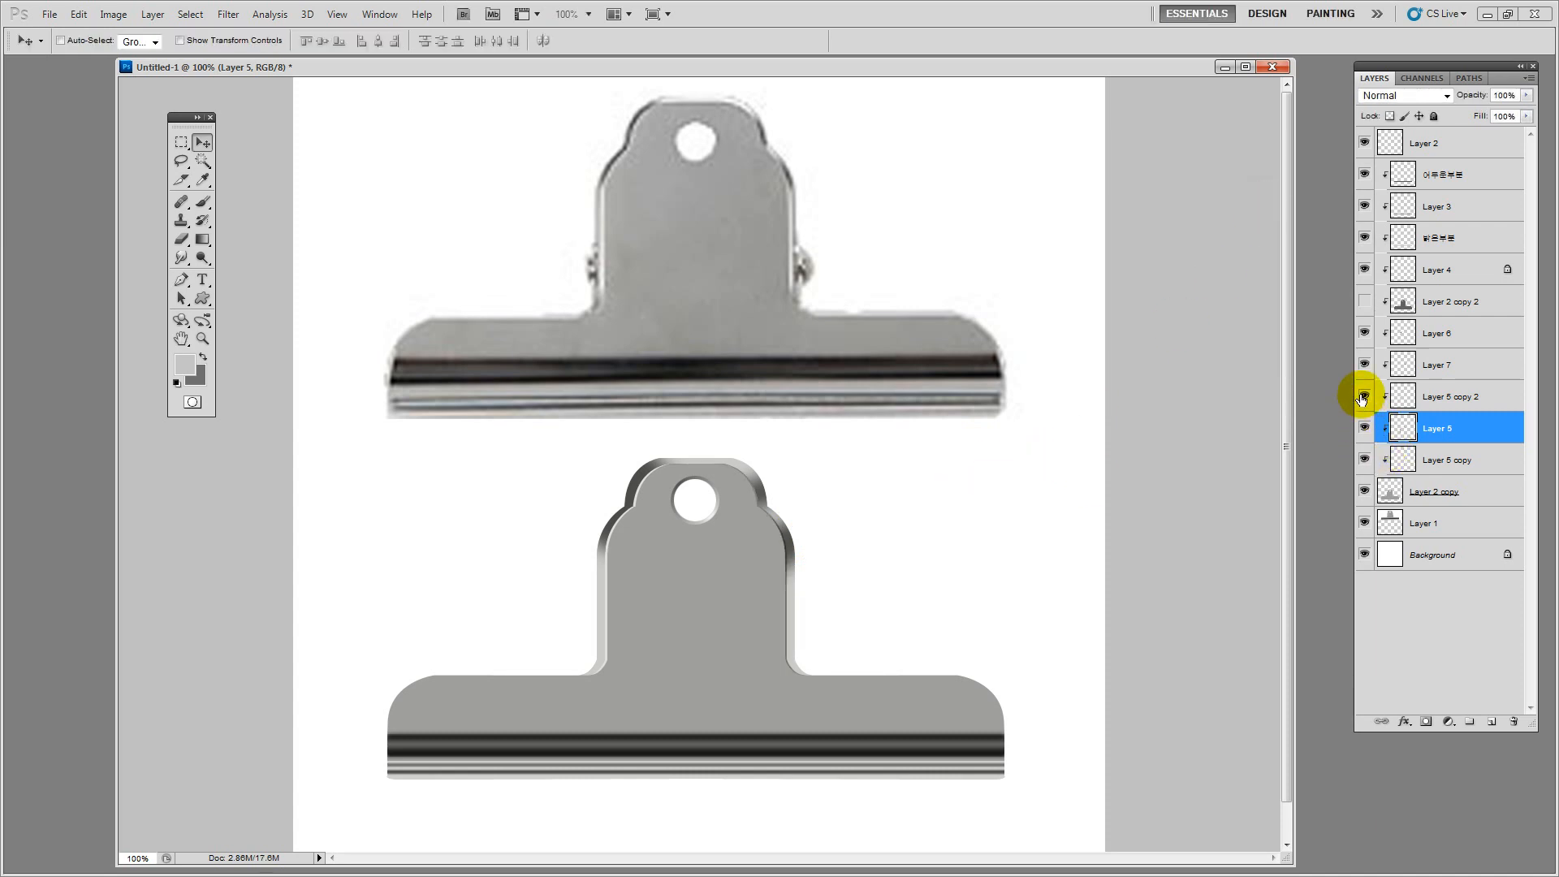
left_click(1363, 396)
left_click(1363, 396)
left_click(1363, 397)
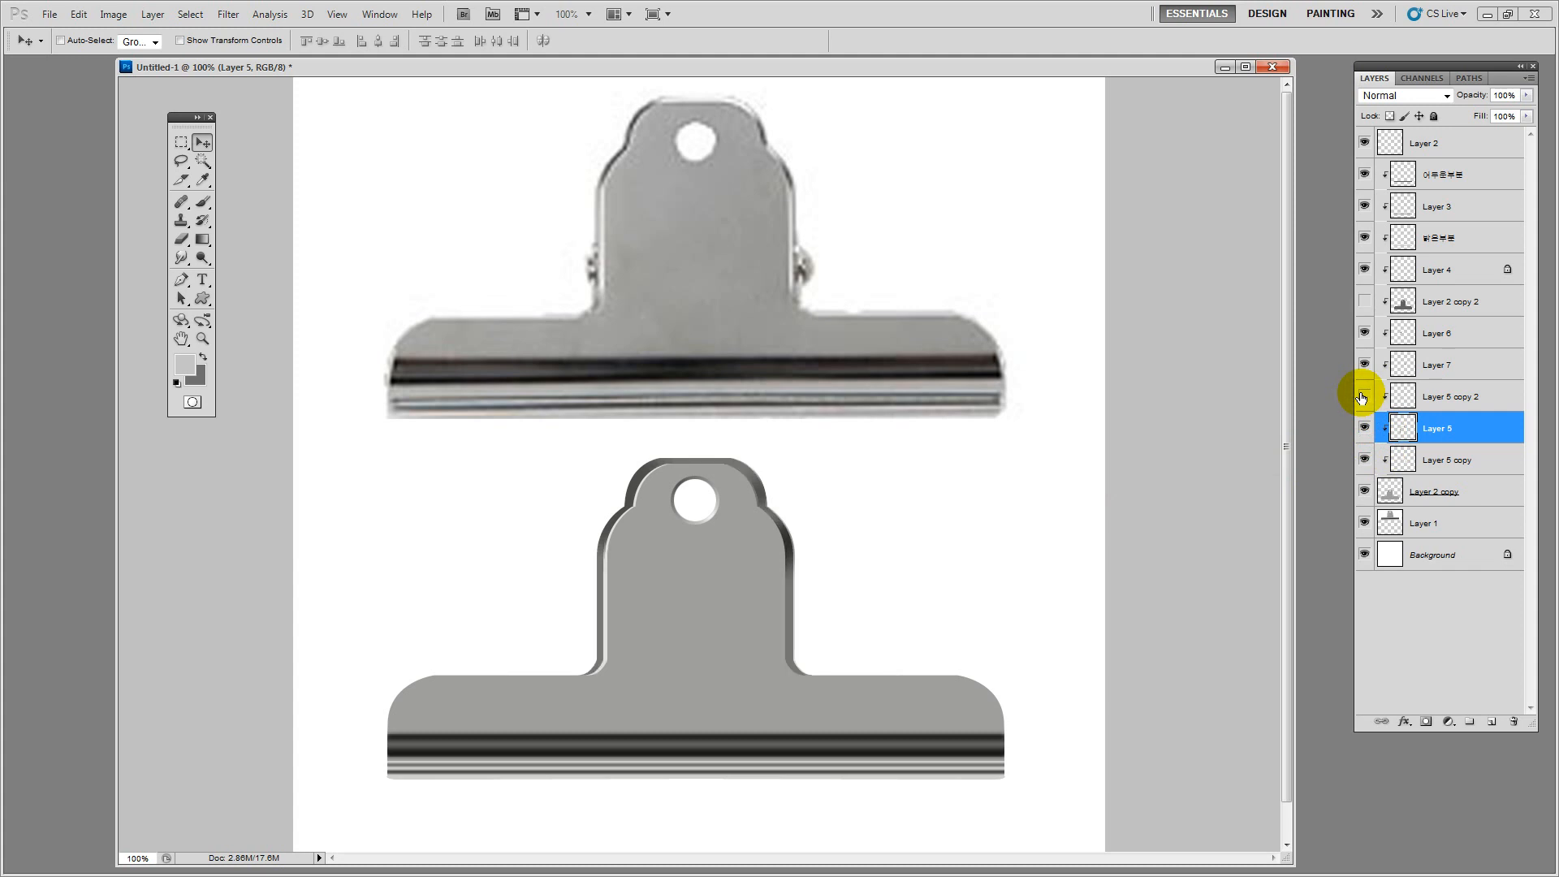
left_click(1363, 396)
left_click(1363, 429)
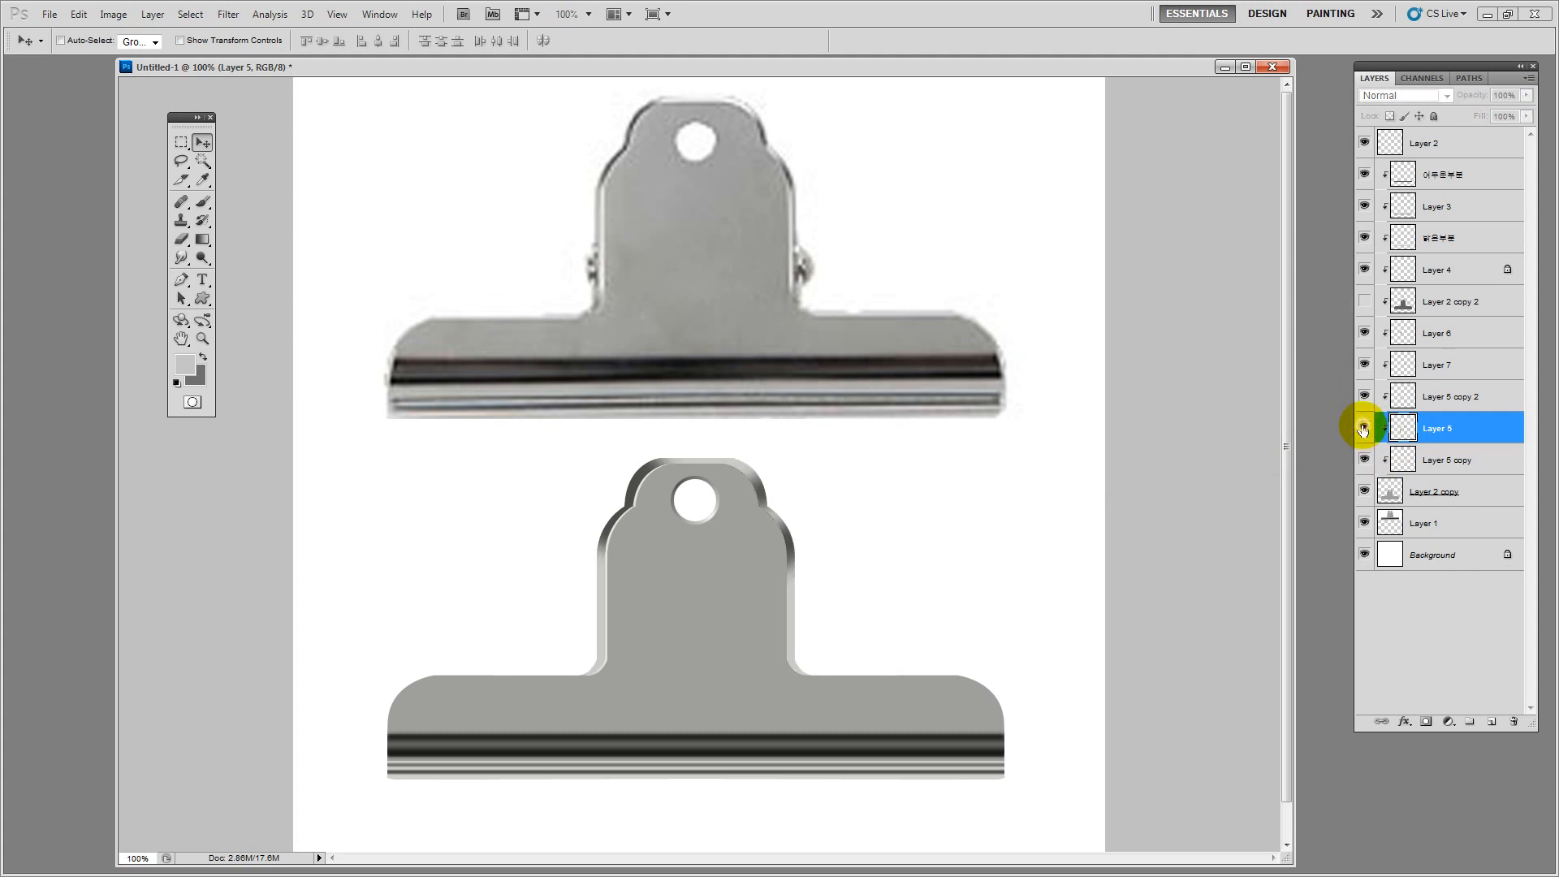
left_click(1363, 428)
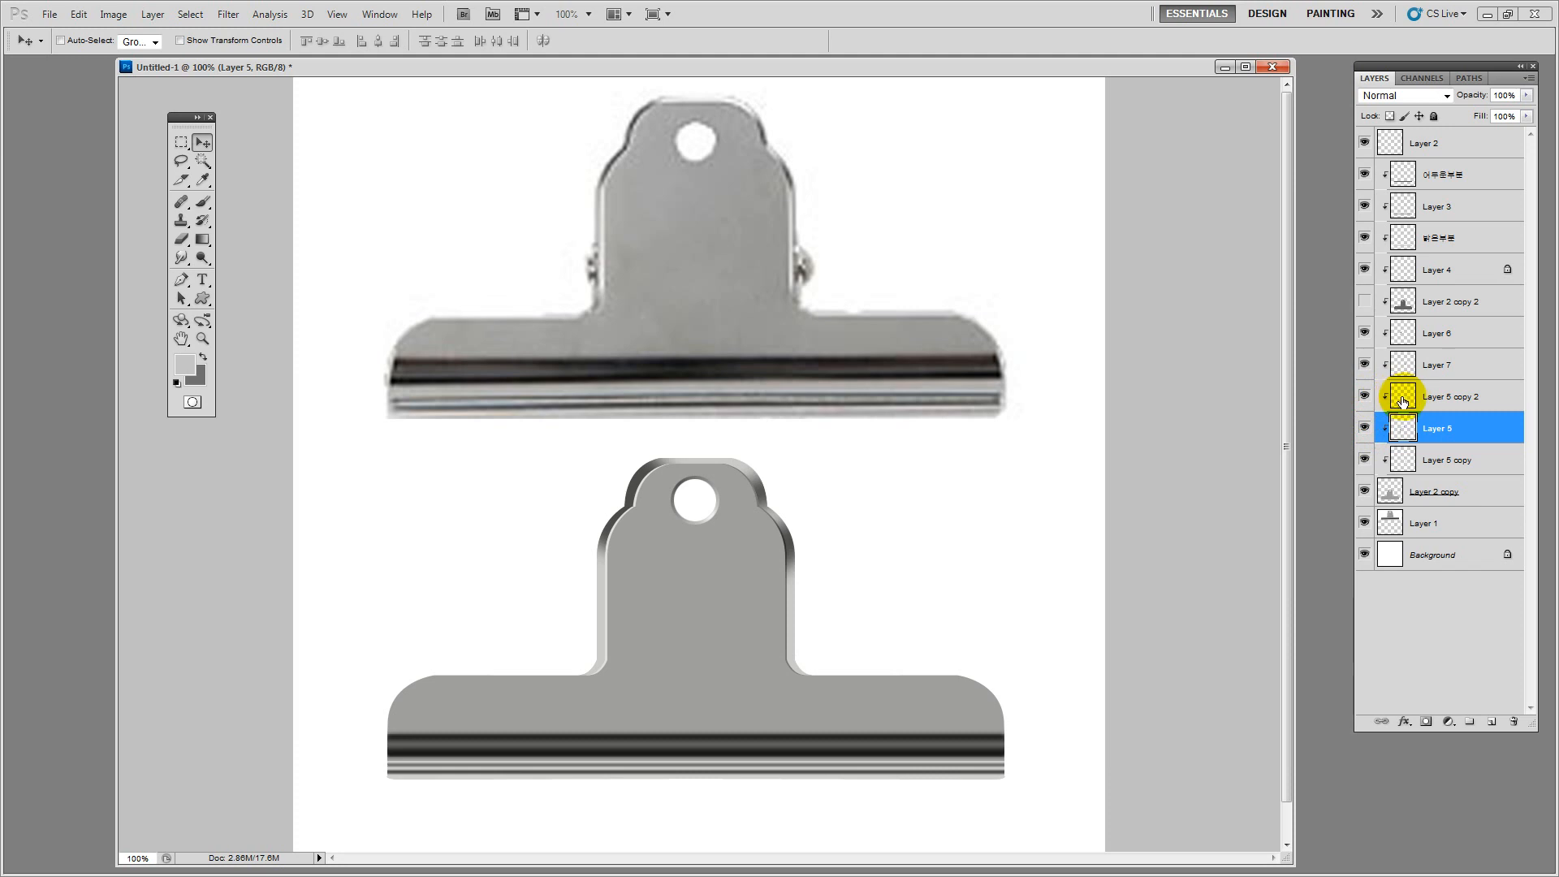
left_click(1365, 429)
left_click(1365, 429)
Move Layer 5 above Layer 5 copy 2 in the layer stack and leave nothing selected on the canvas
left_click(1403, 398)
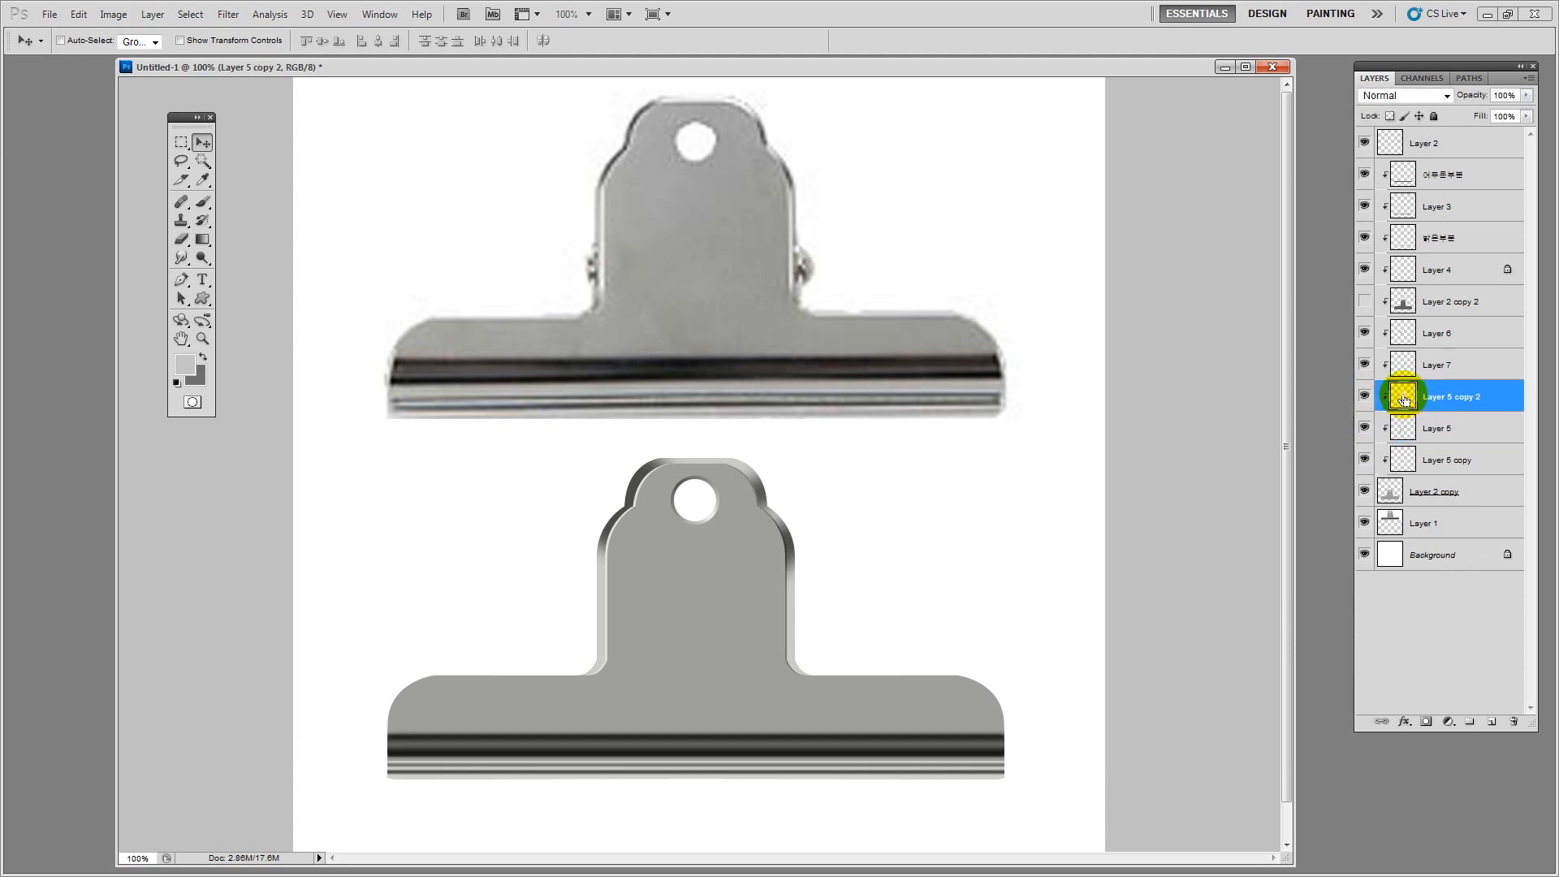
left_click(1439, 430)
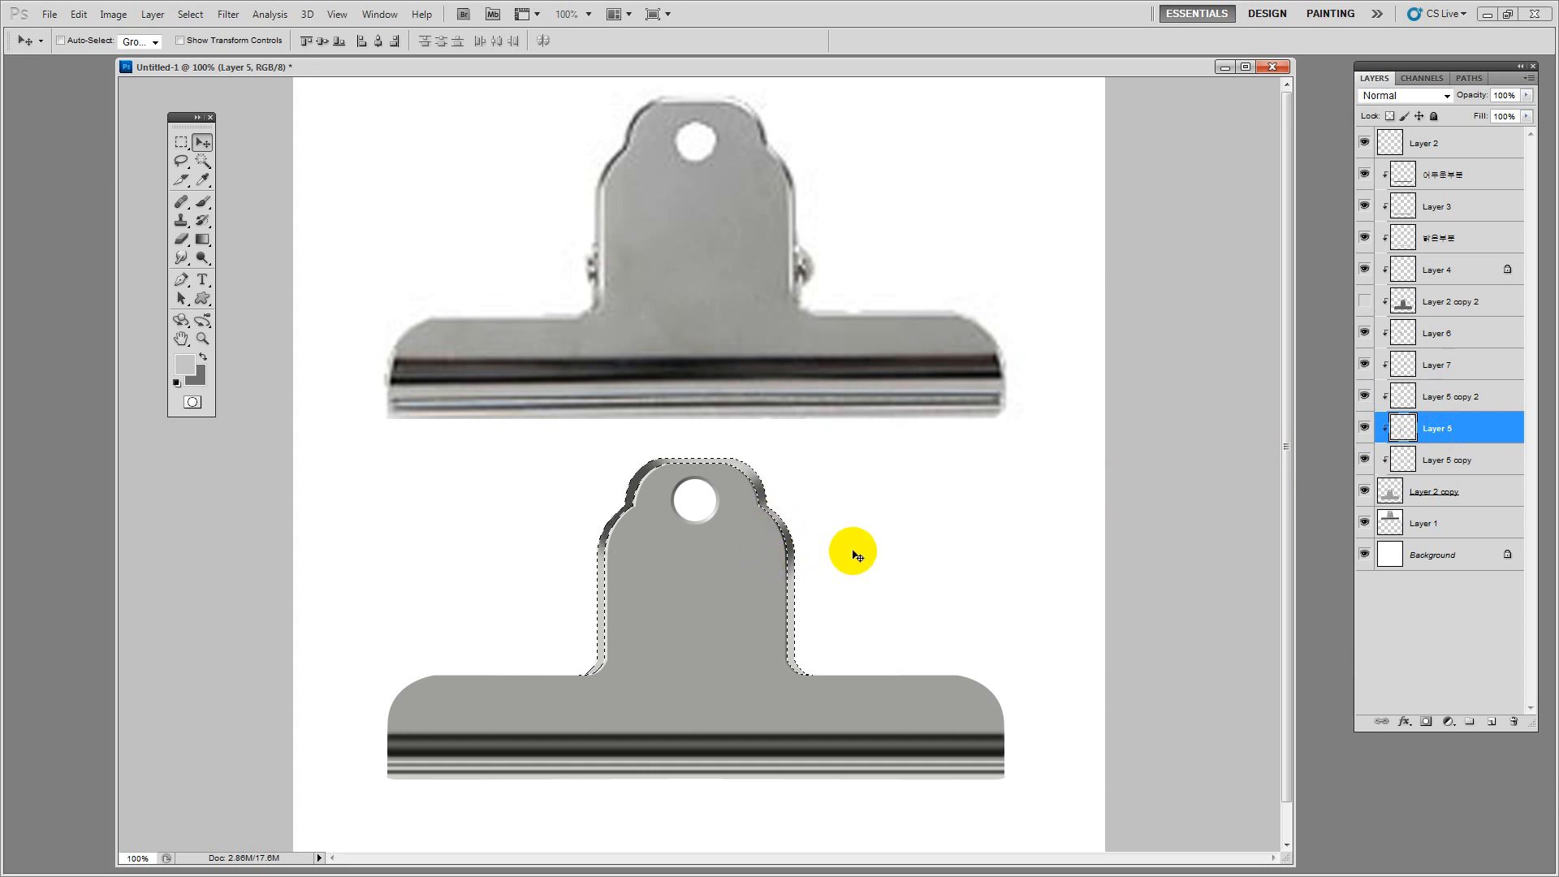
key("ctrl+d")
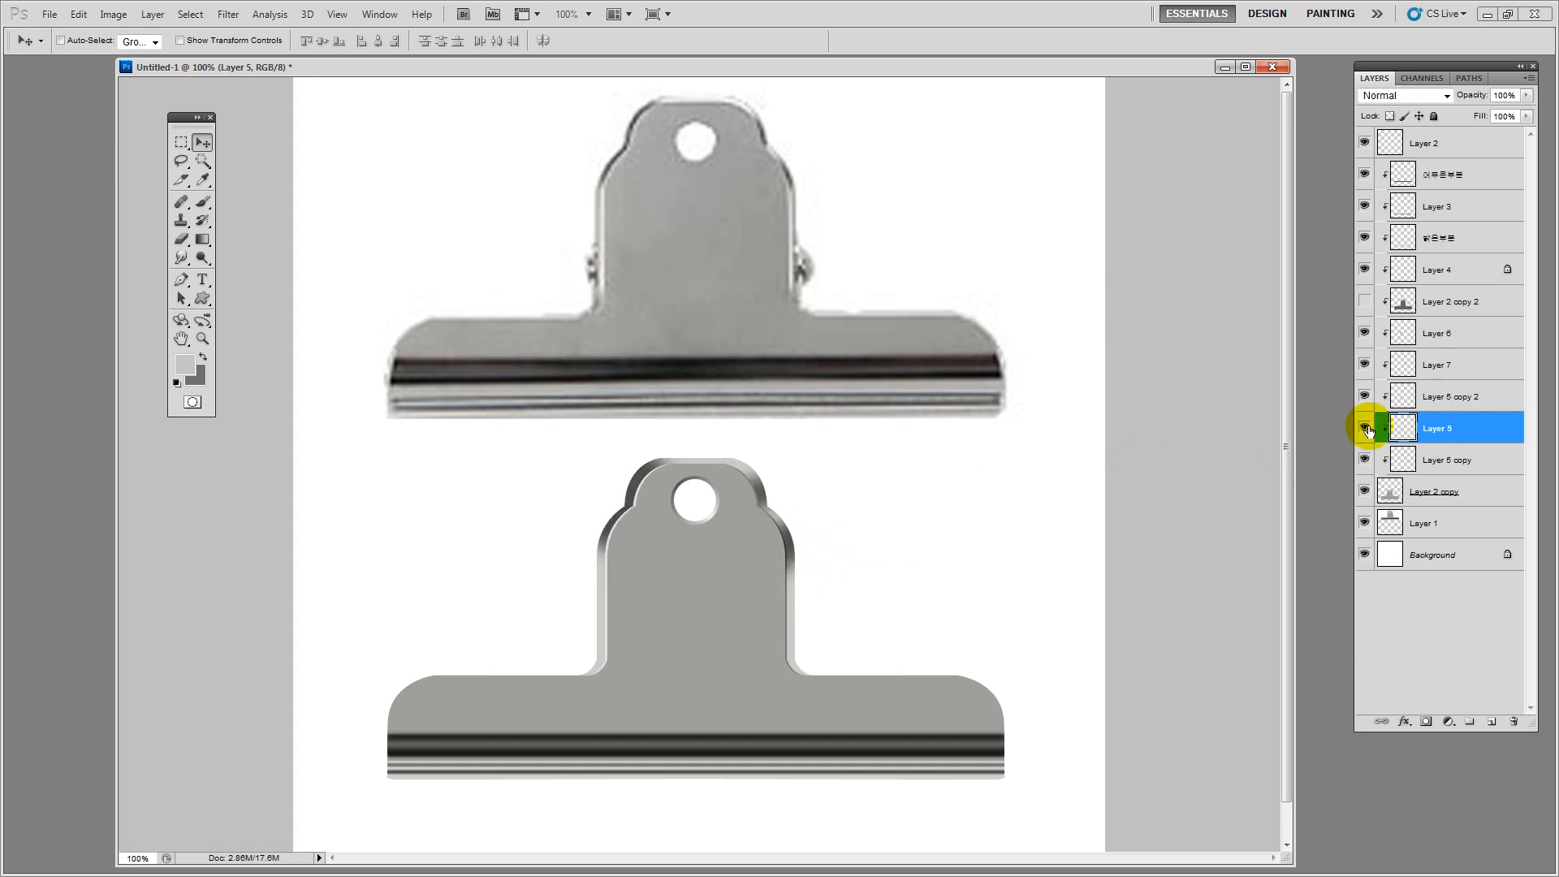
left_click_drag(1448, 425, 1454, 387)
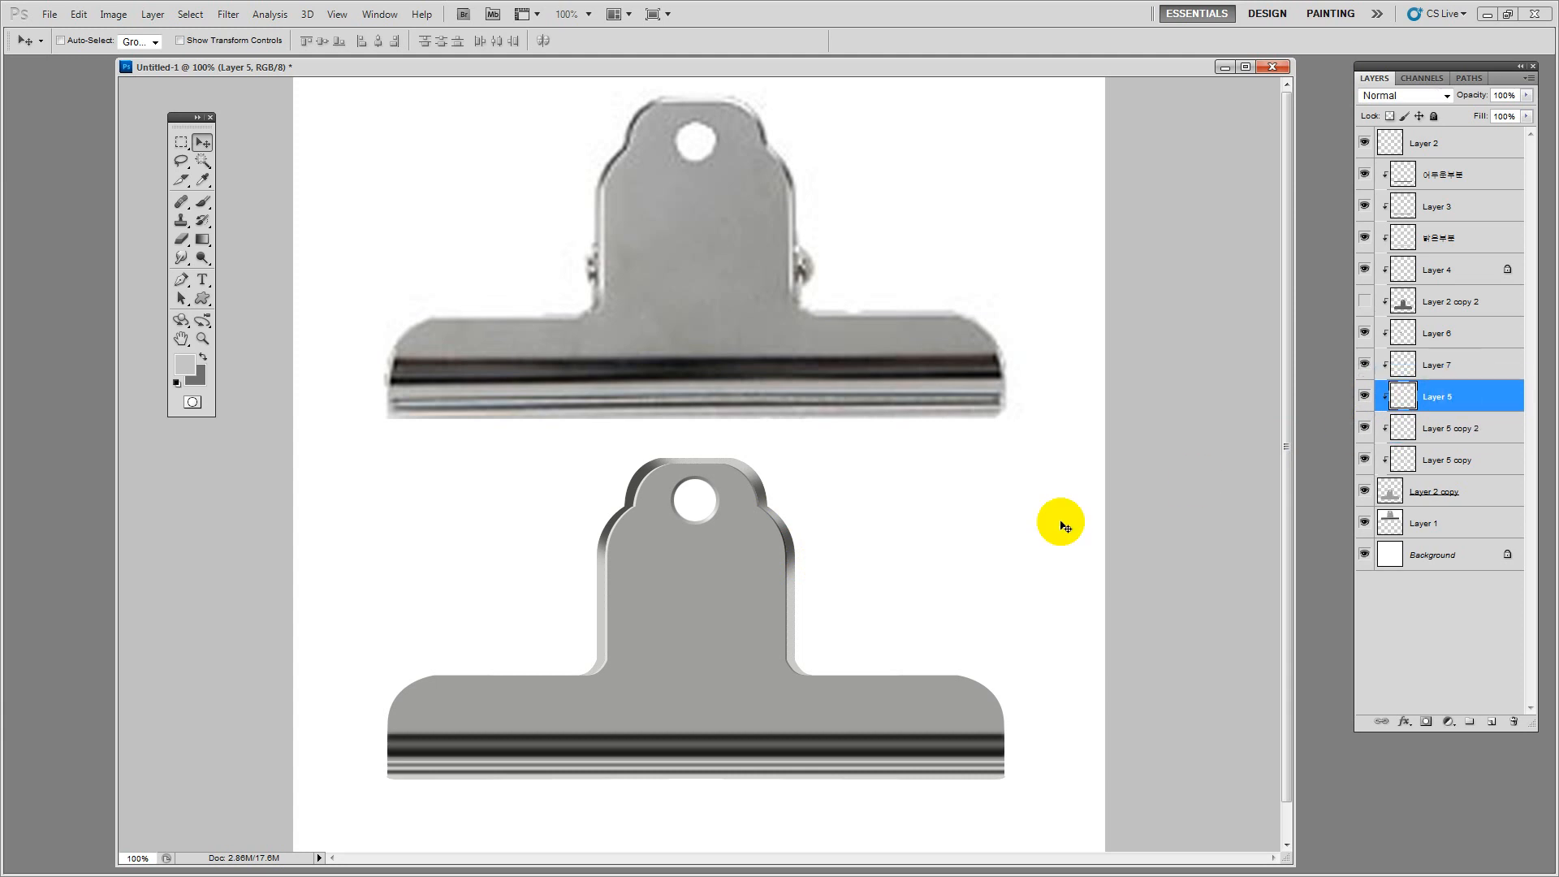
Soften Layer 5 with a Gaussian Blur at a radius of about 0.8 pixels
left_click(220, 22)
mouse_move(268, 163)
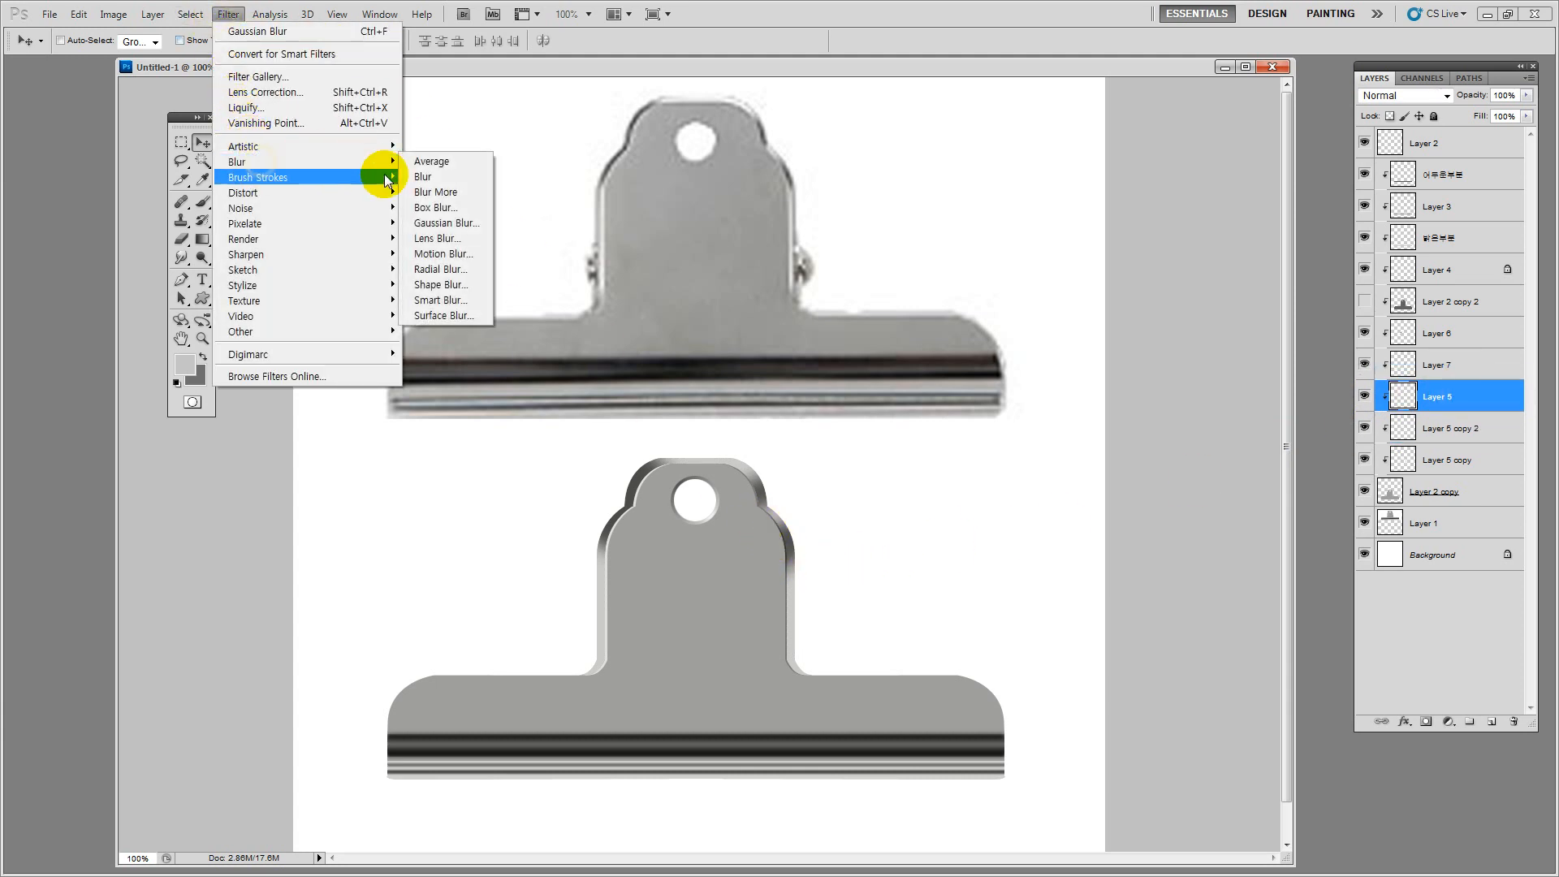
left_click(470, 216)
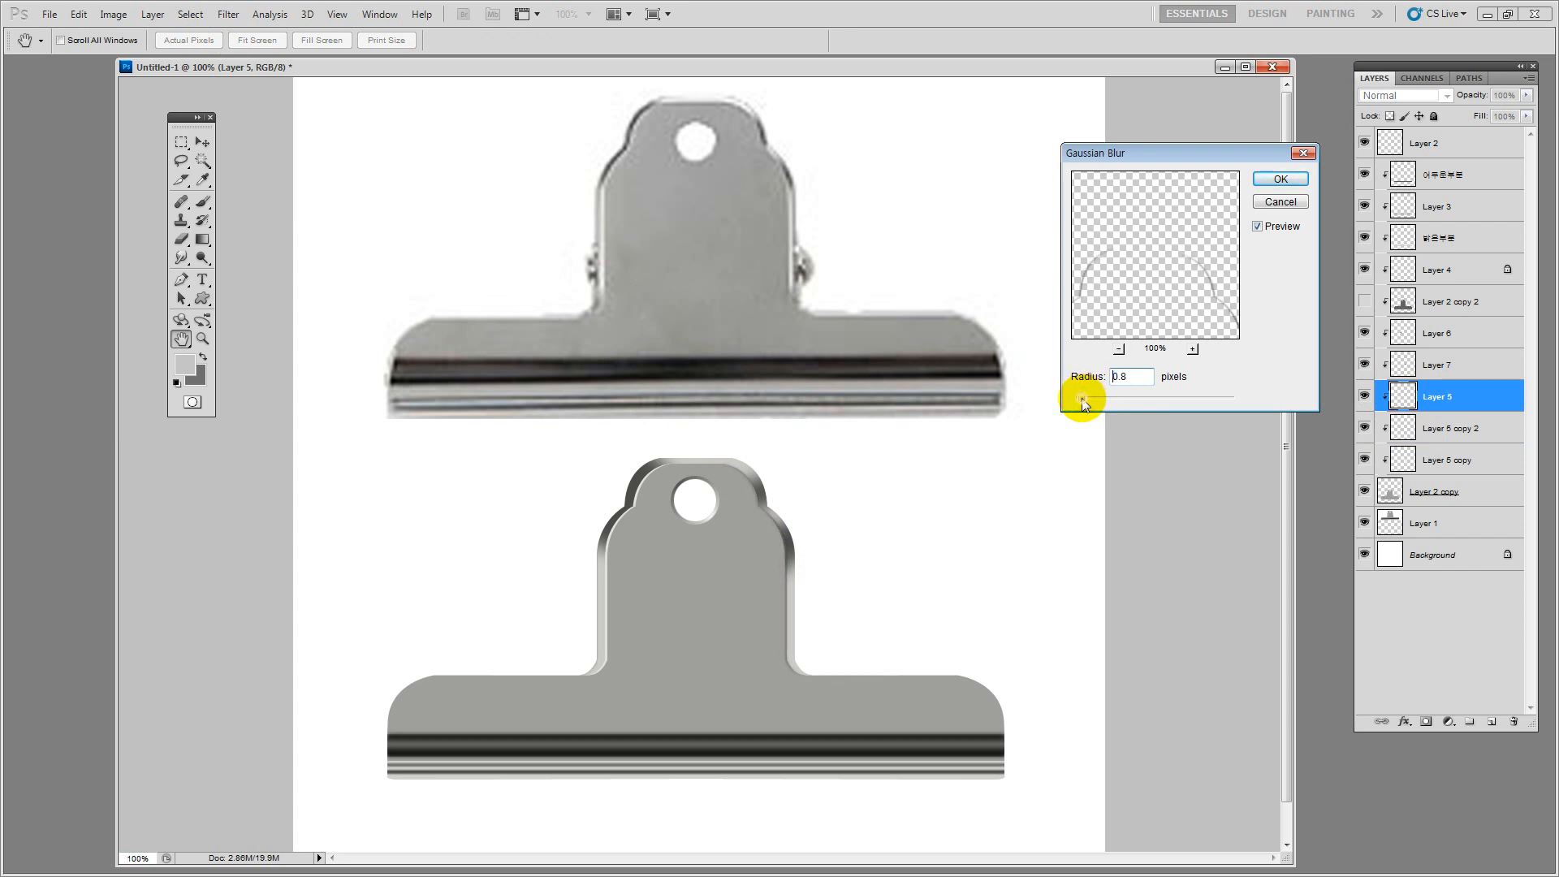
left_click(1280, 180)
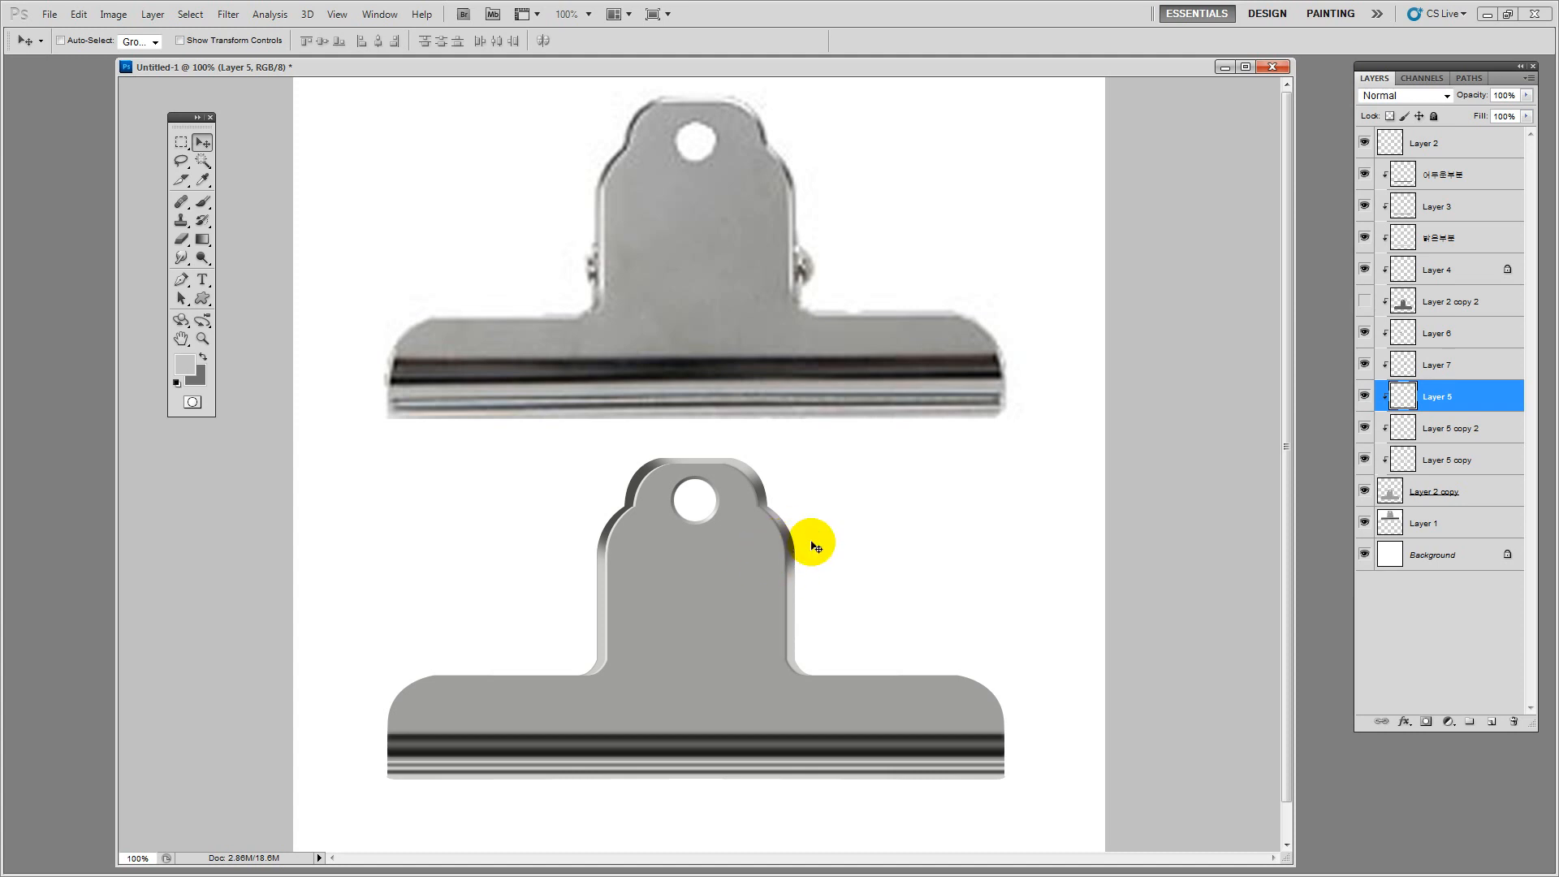
Darken the blurred Layer 5 with Hue/Saturation, setting Lightness to -34
key("ctrl+u")
left_click_drag(927, 343, 913, 341)
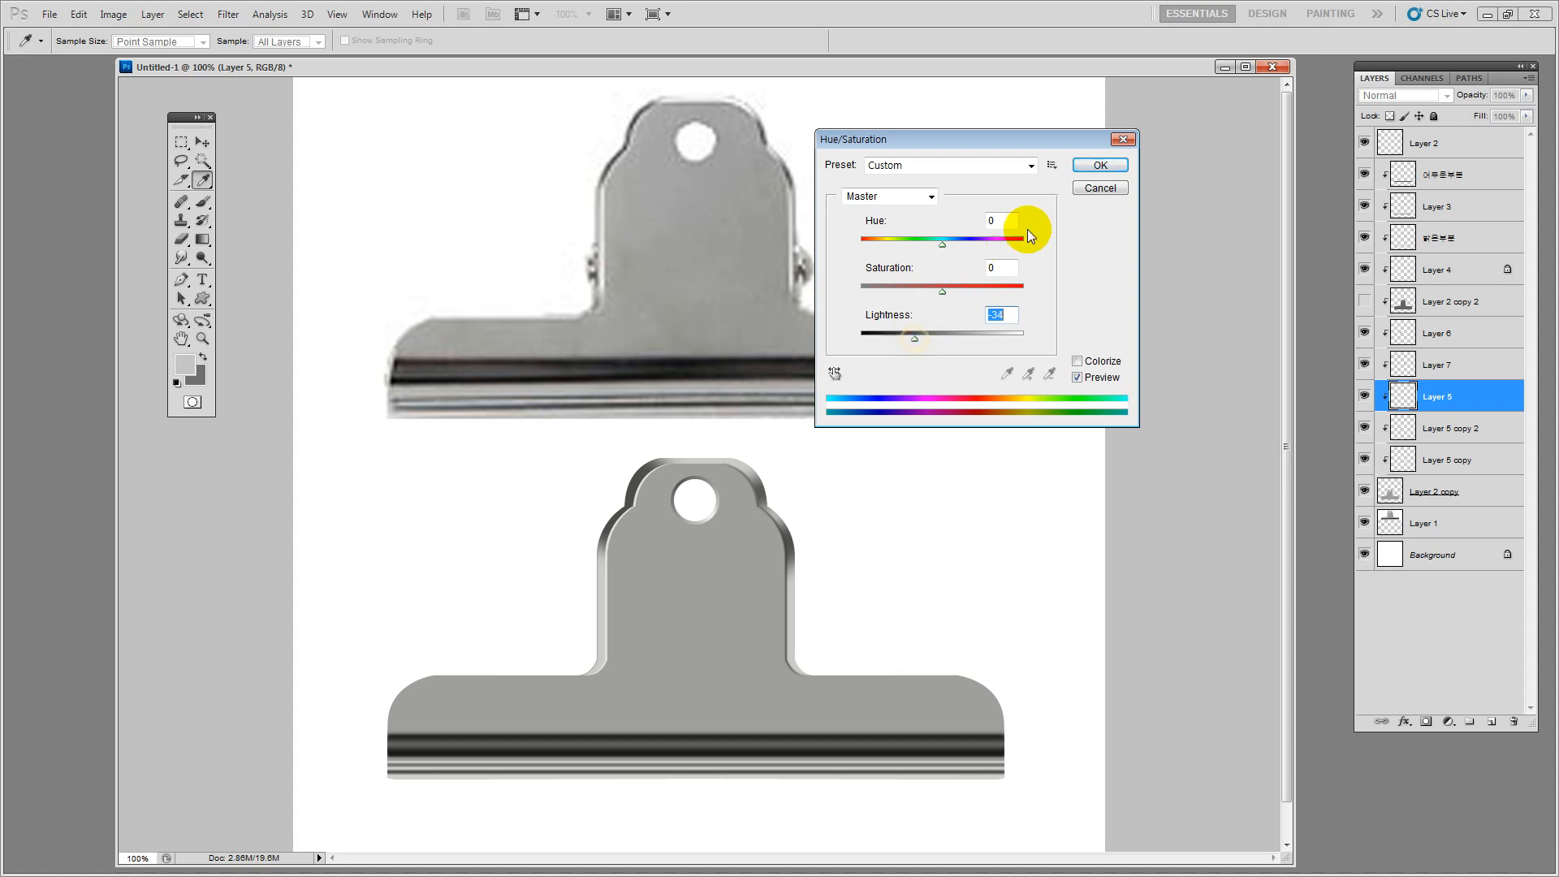
left_click(1099, 165)
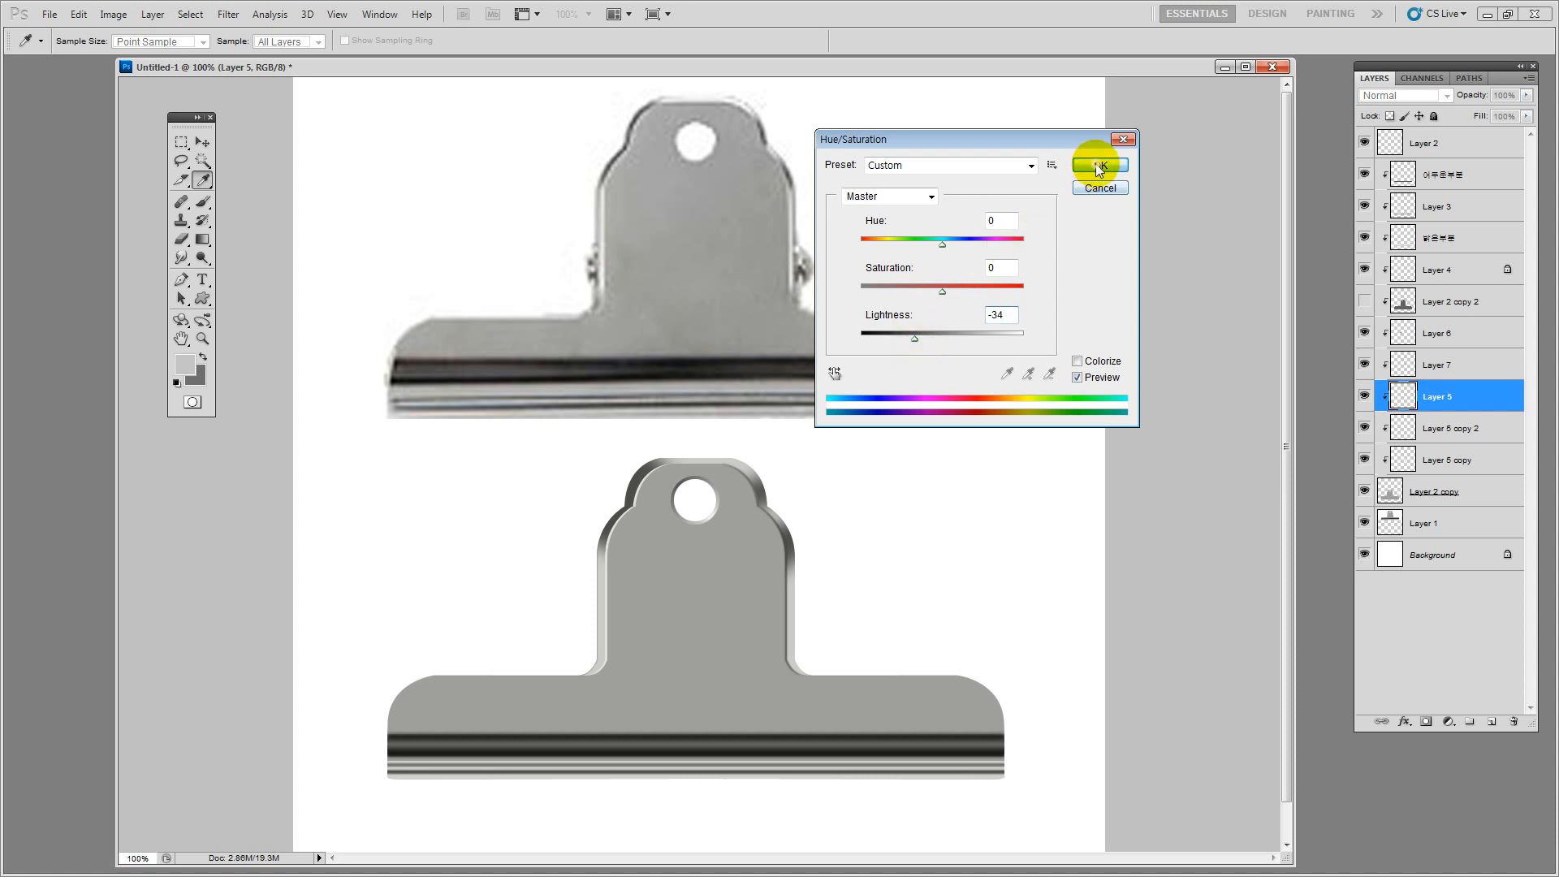
Compare the edge shading with Layer 6, Layer 5 copy 2 and Layer 5 copy each hidden and shown
left_click(642, 487, "ctrl")
left_click(1364, 332)
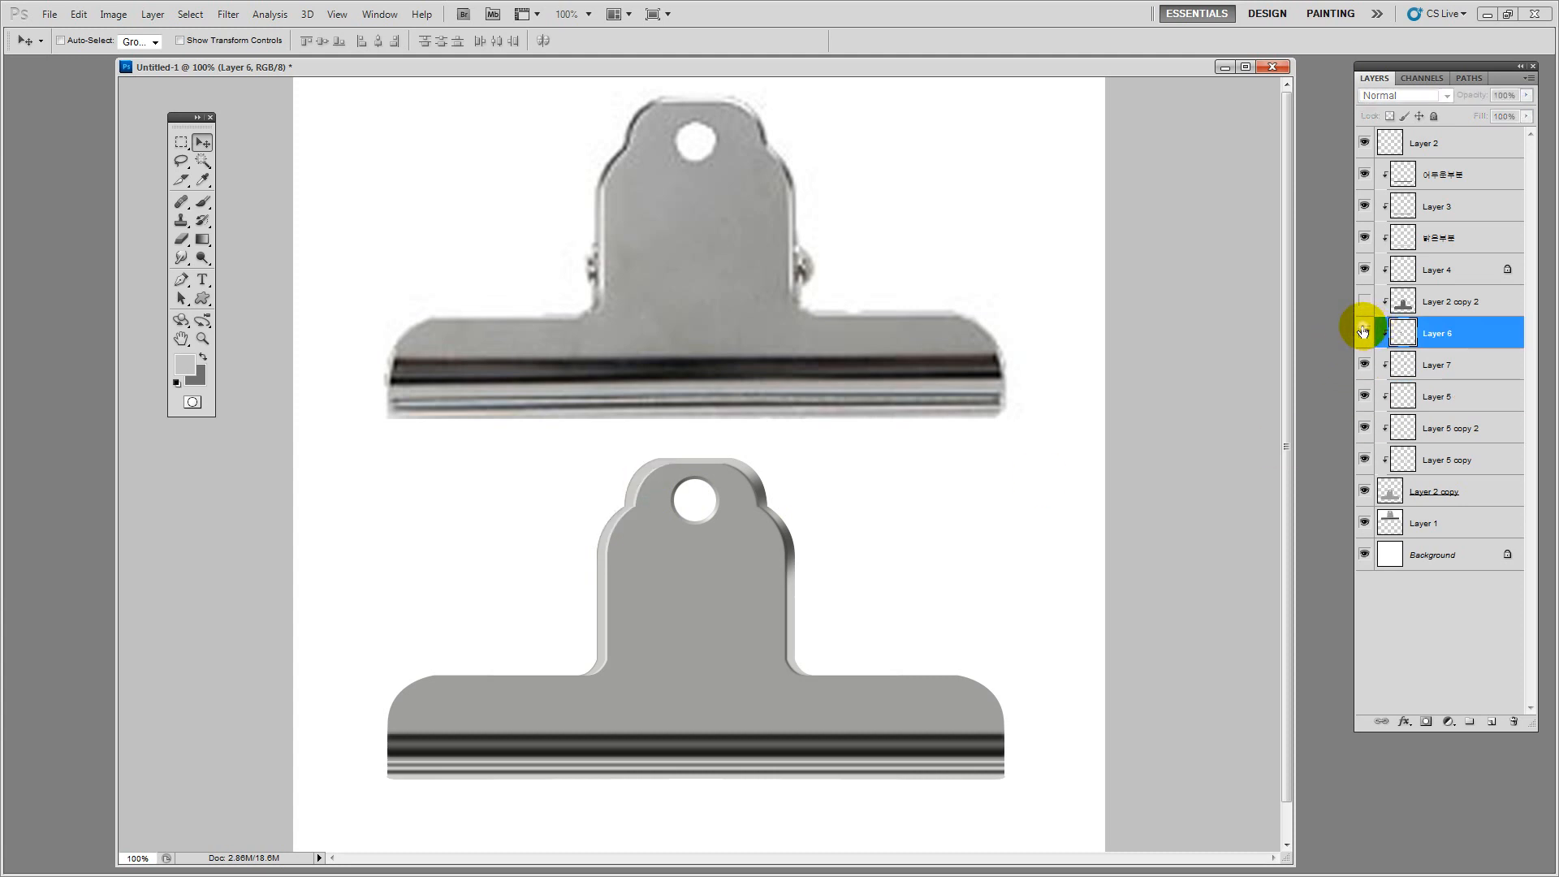
left_click(1364, 333)
left_click(1364, 332)
left_click(1364, 332)
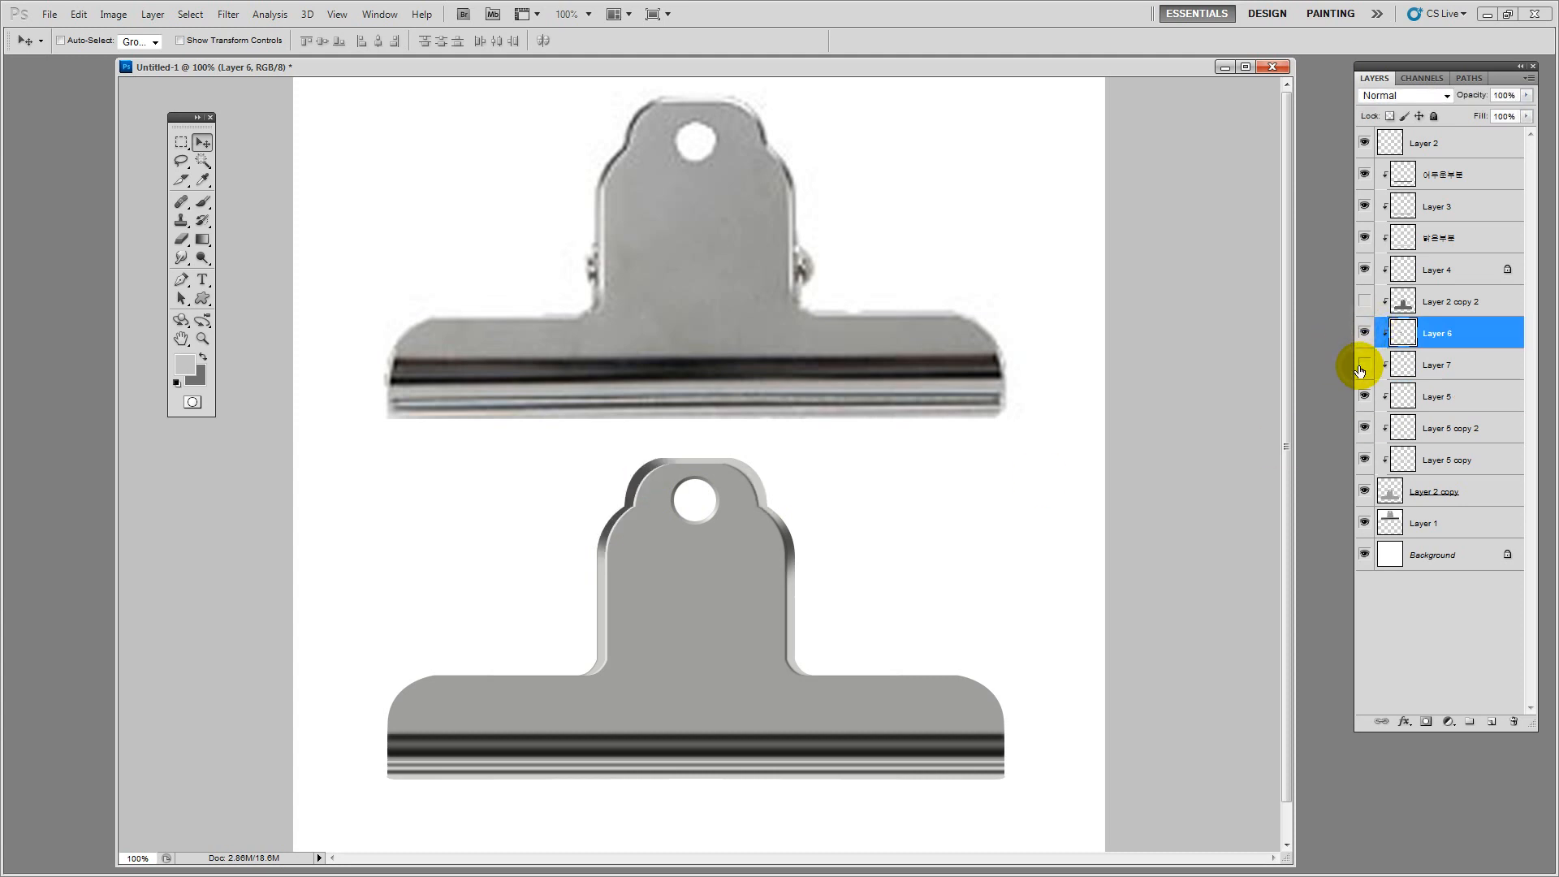
left_click(1364, 428)
left_click(1364, 428)
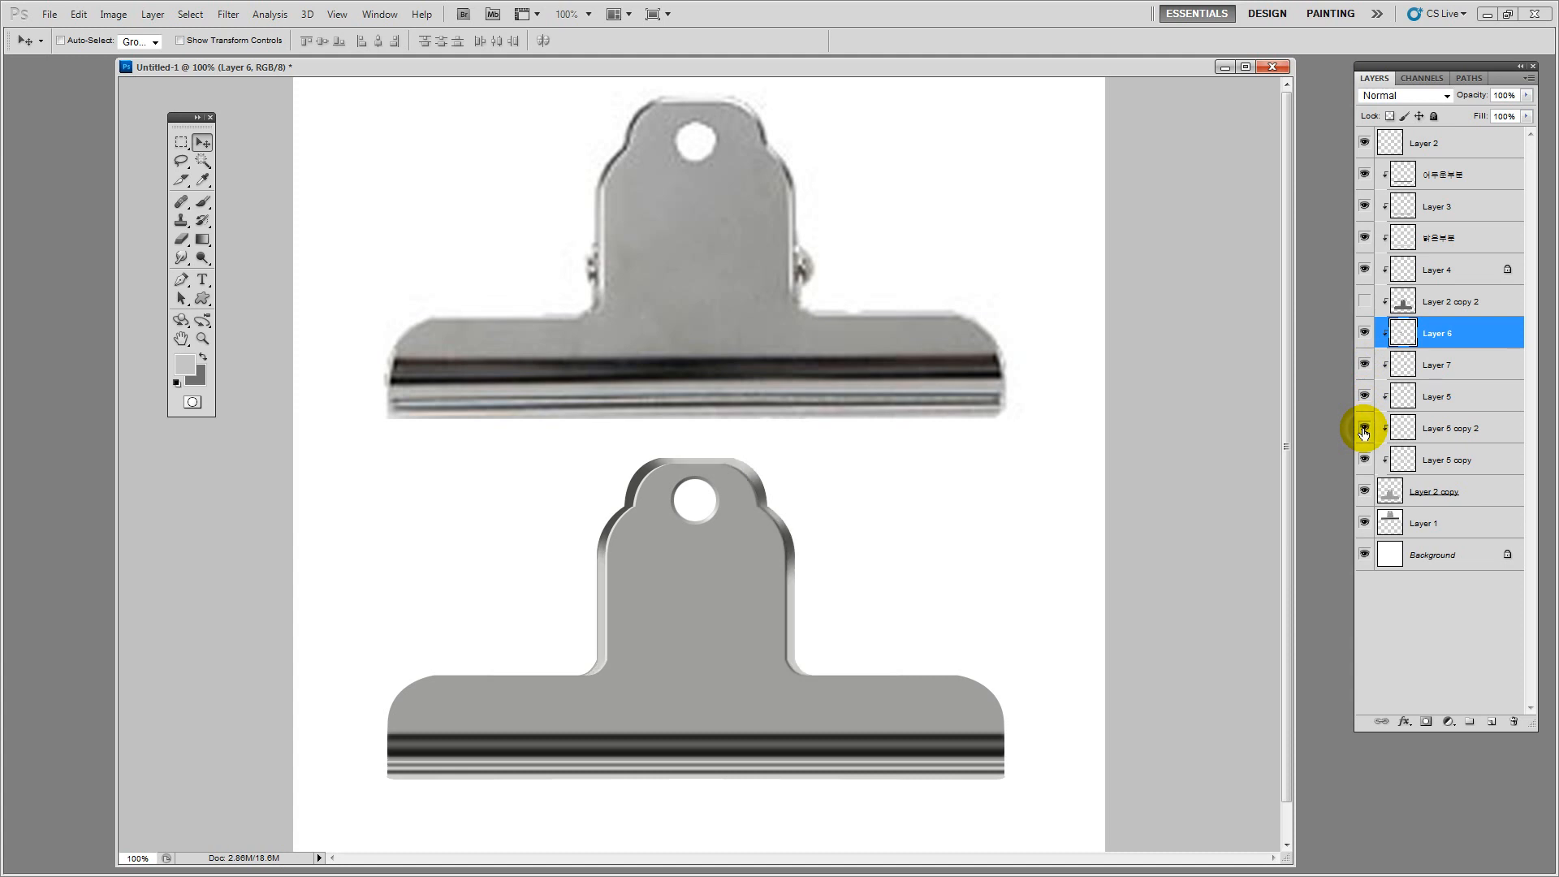
left_click(1364, 430)
left_click(1364, 430)
left_click(1399, 427, "ctrl")
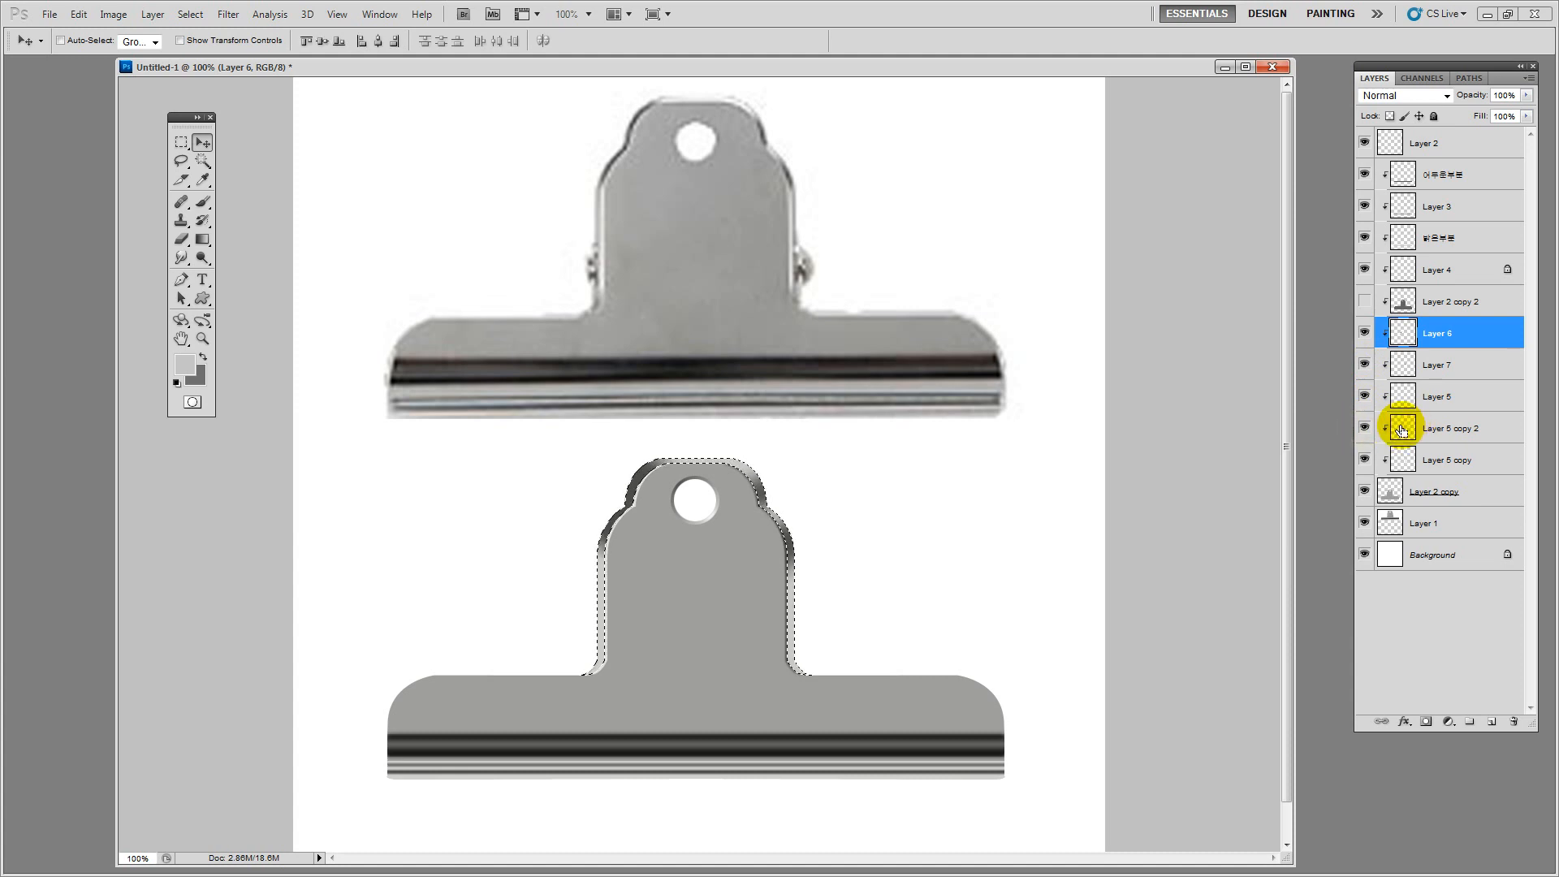
left_click(1366, 461)
left_click(1365, 461)
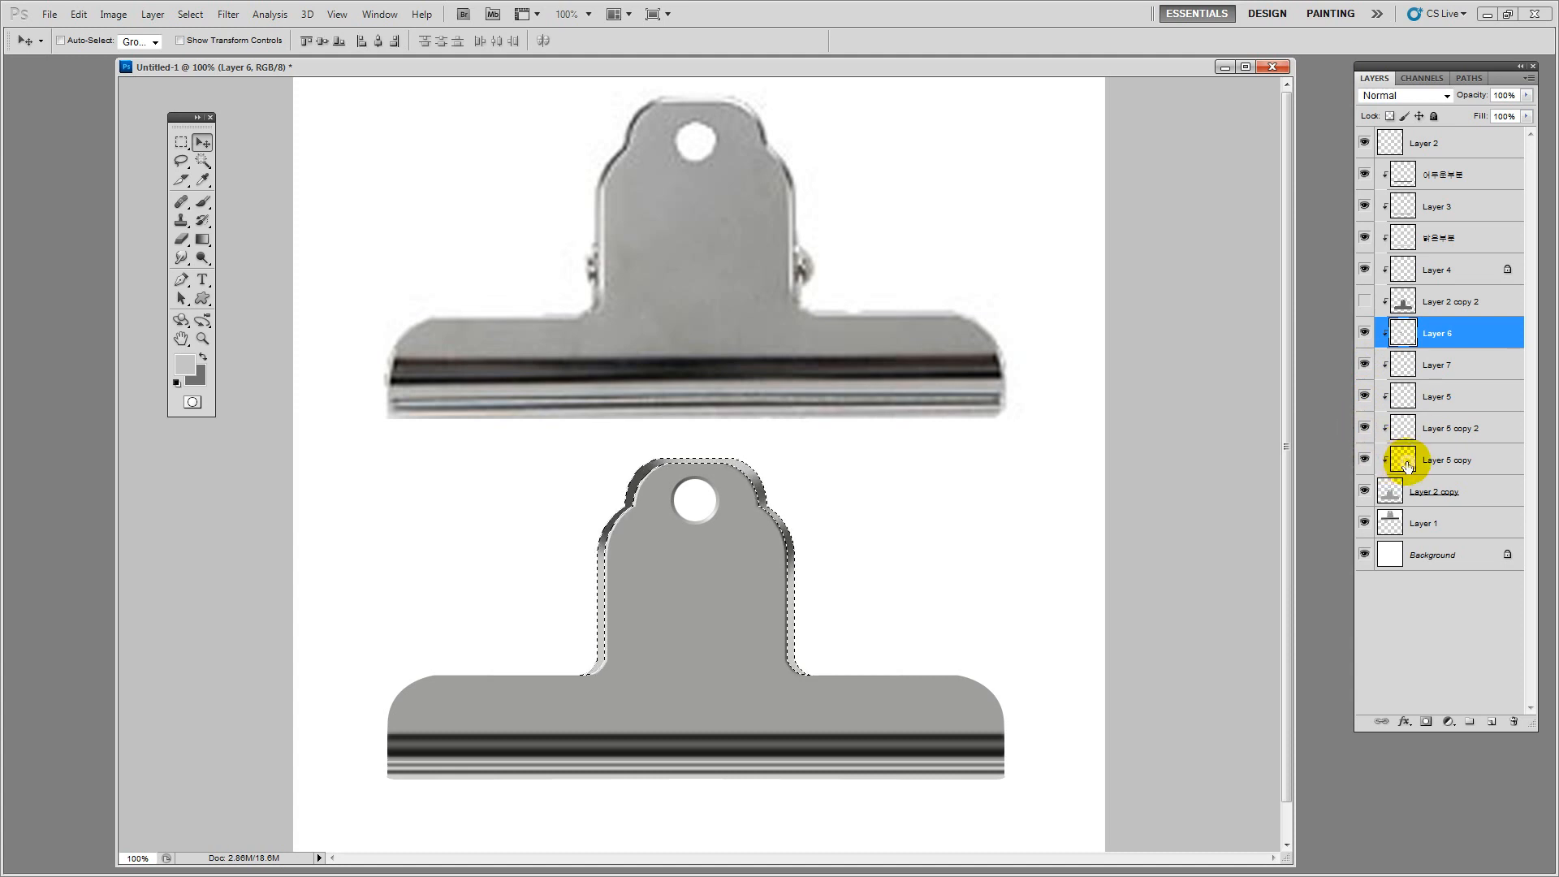
Clear the selection and move Layer 5 copy above Layer 5 copy 2 in the clipping group
left_click(1439, 465)
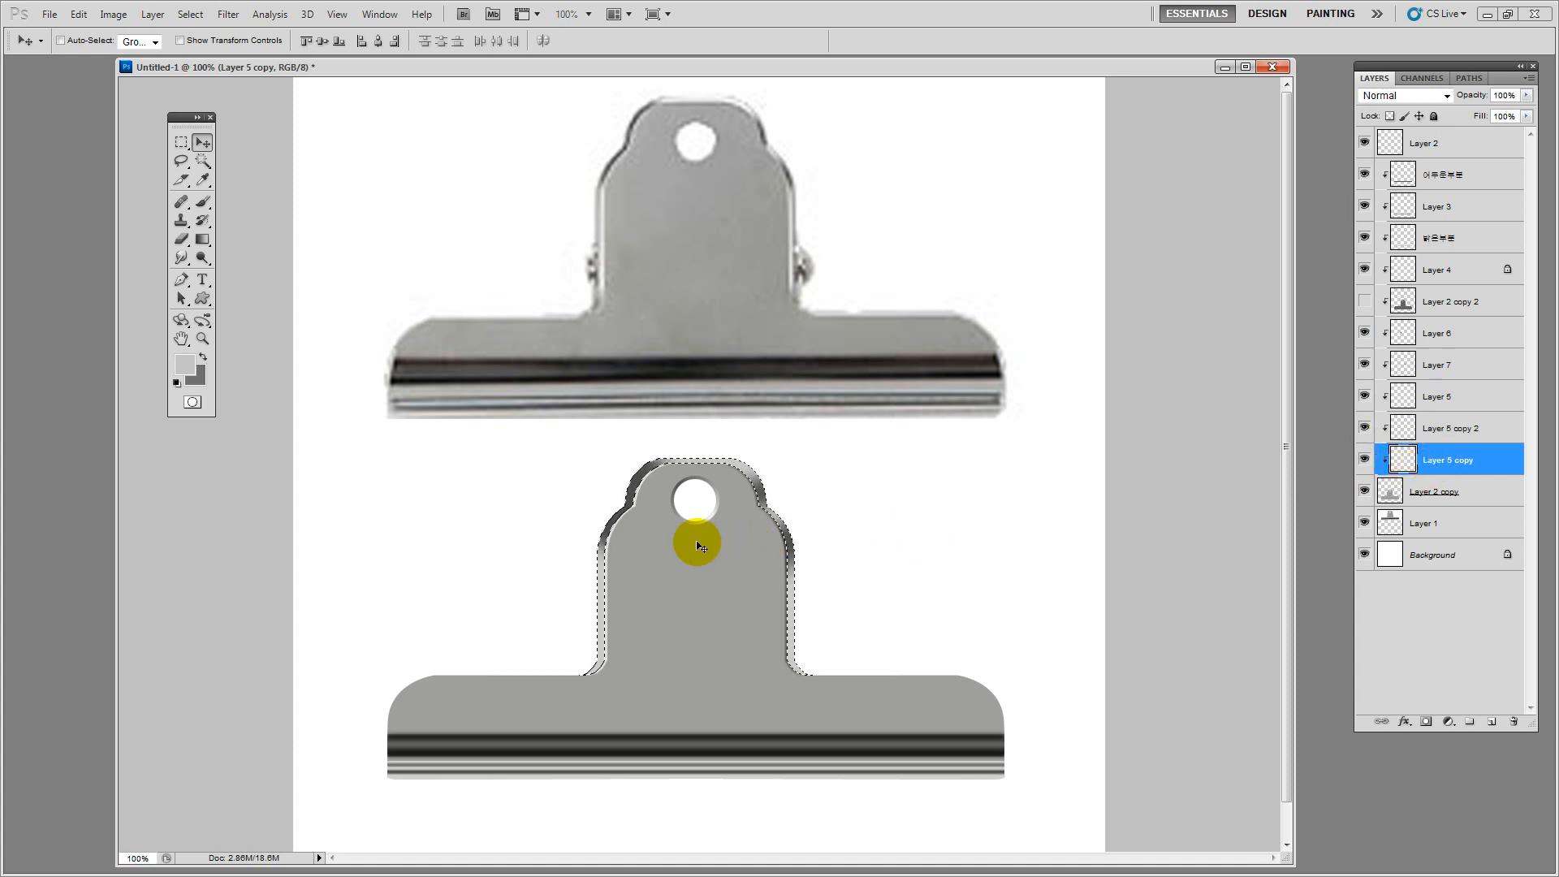
key("ctrl+d")
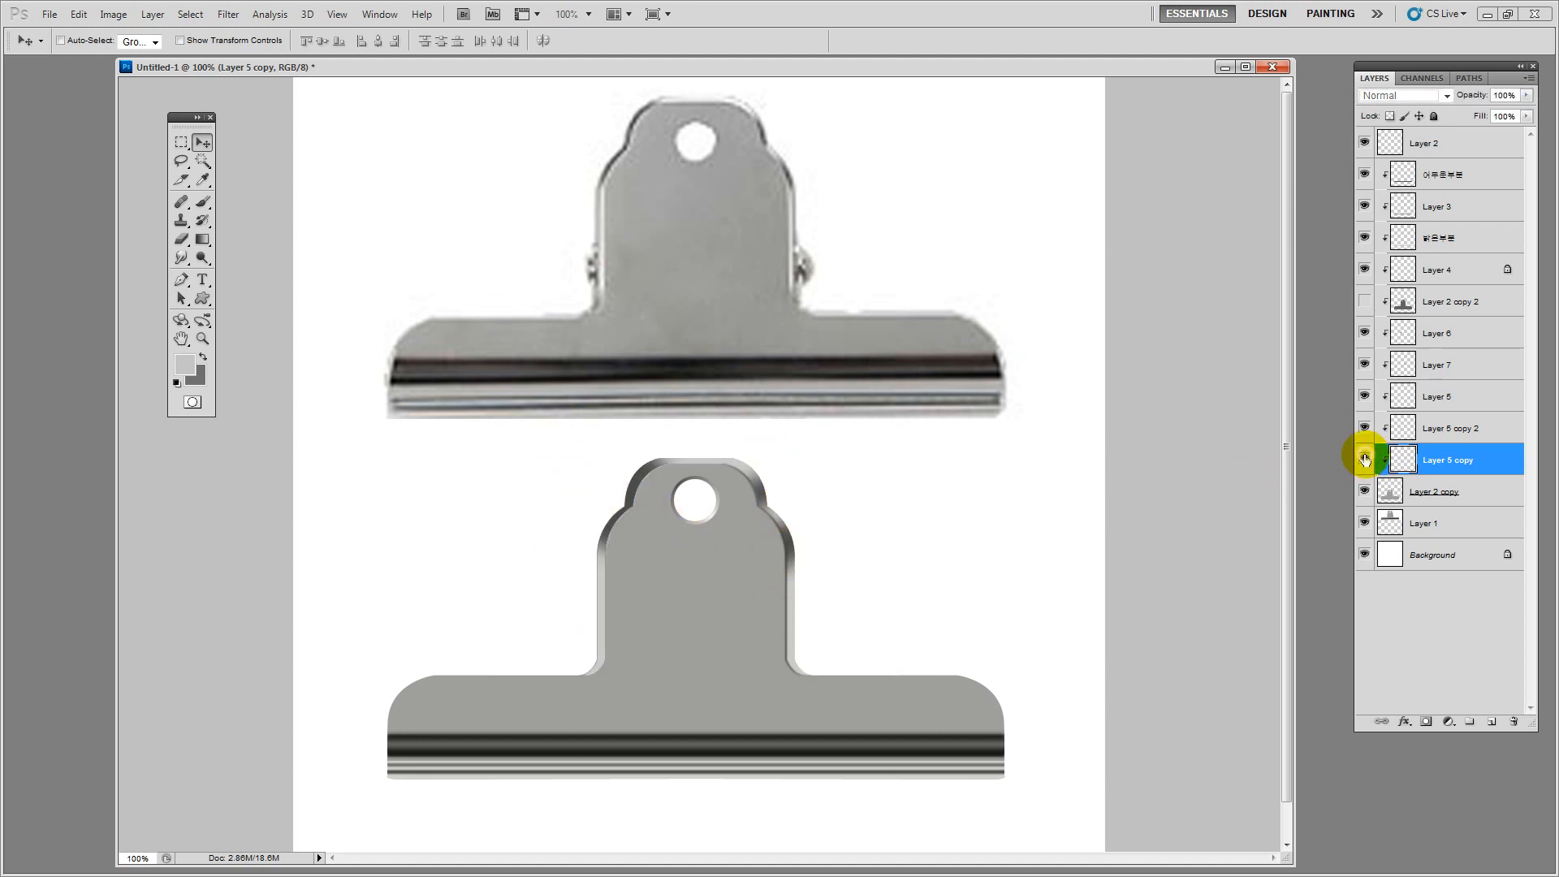
left_click_drag(1454, 449, 1454, 412)
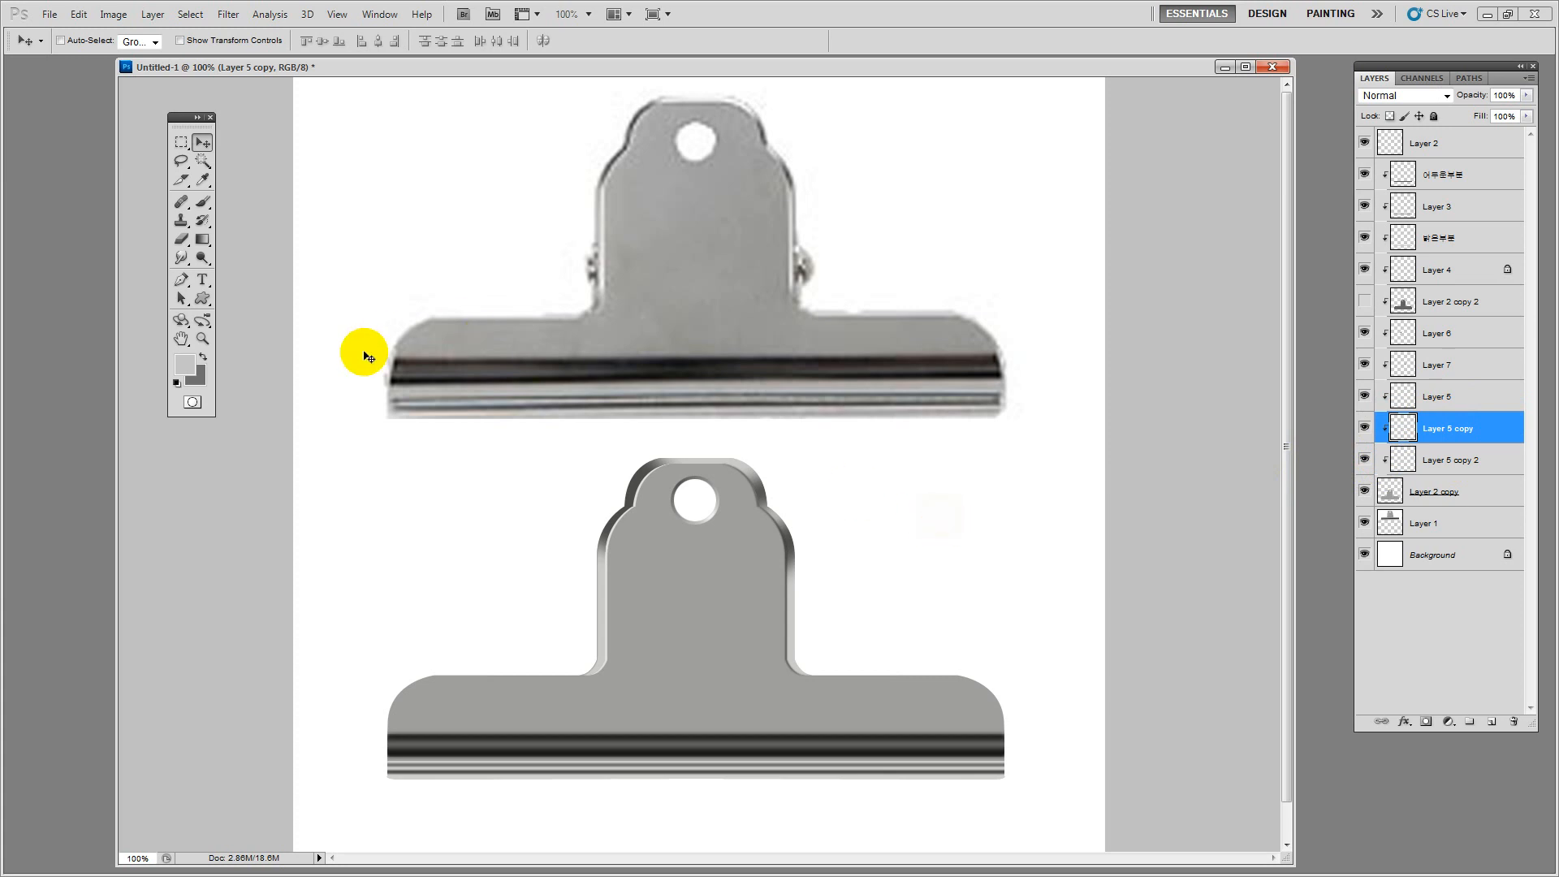
Soften the light edge on Layer 5 copy with a slight Gaussian Blur of under 1 pixel
left_click(235, 15)
mouse_move(250, 161)
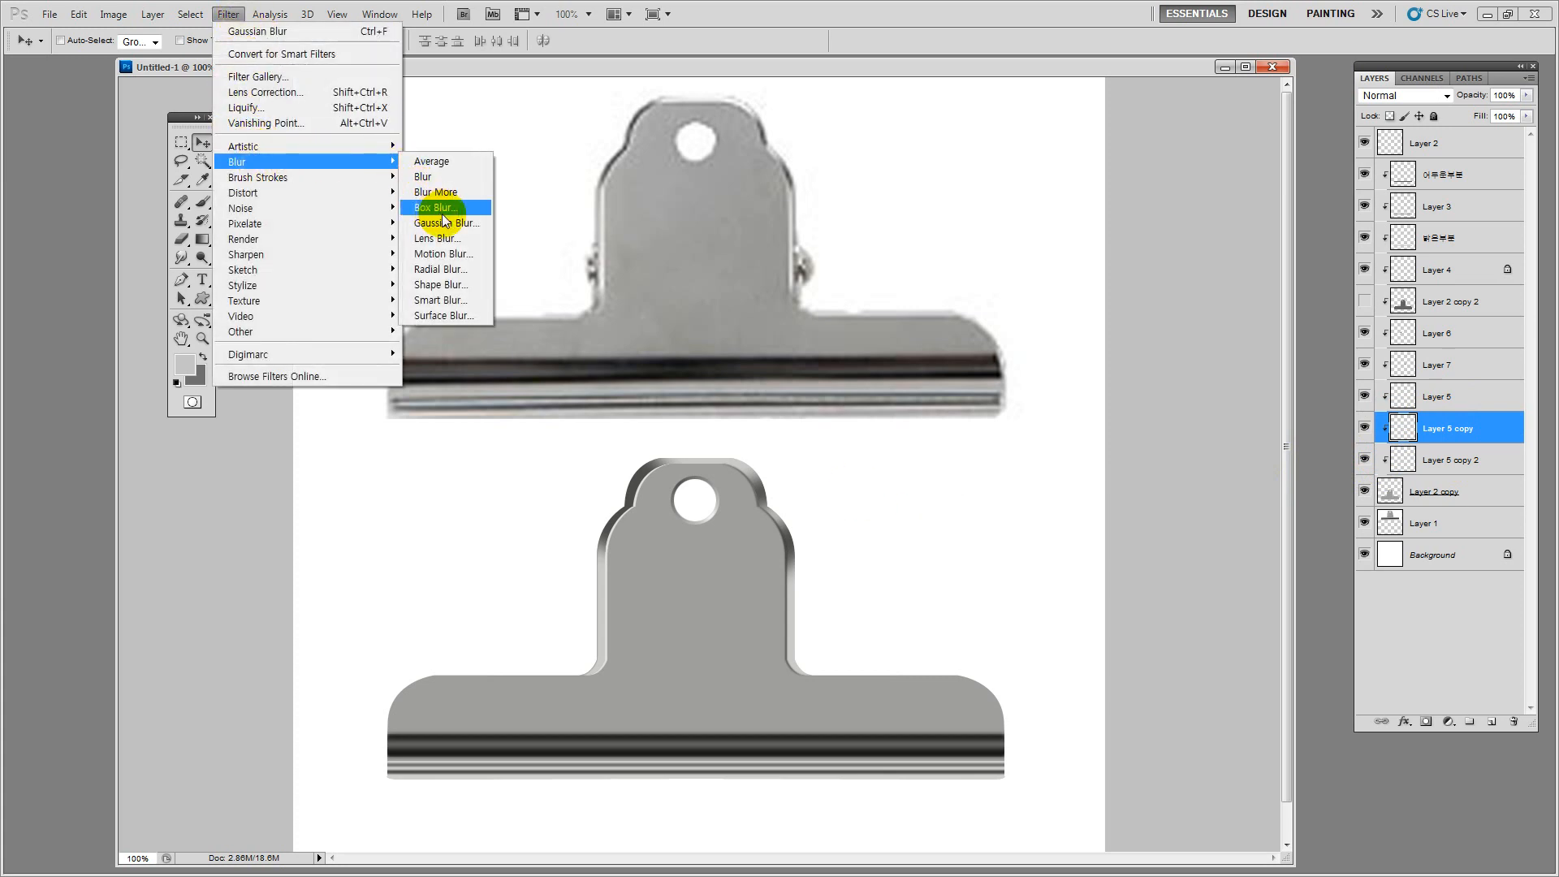
left_click(445, 222)
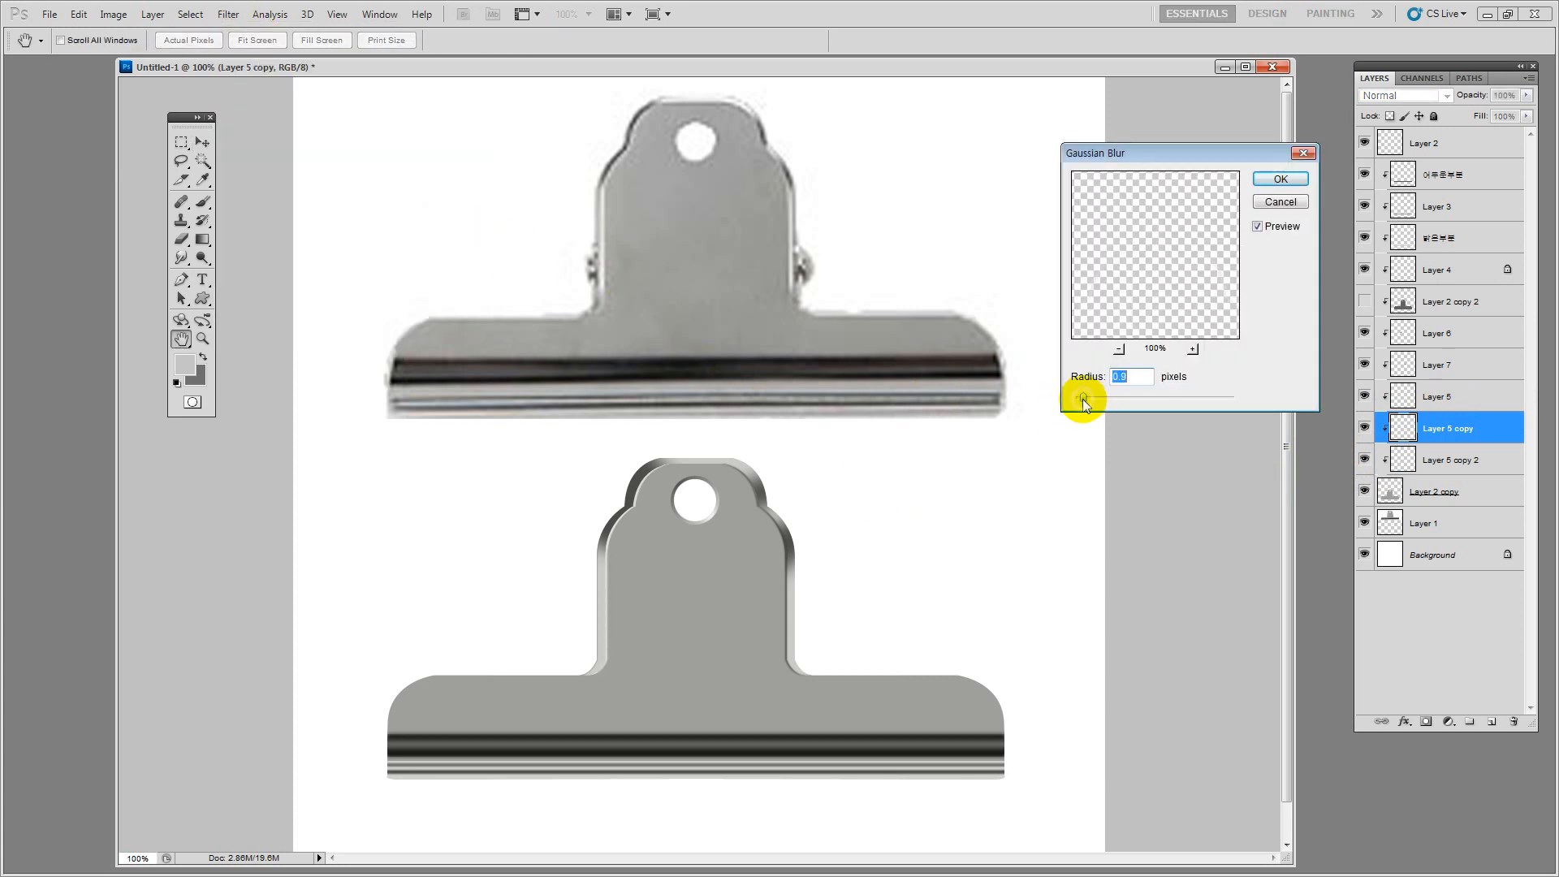
left_click(1278, 179)
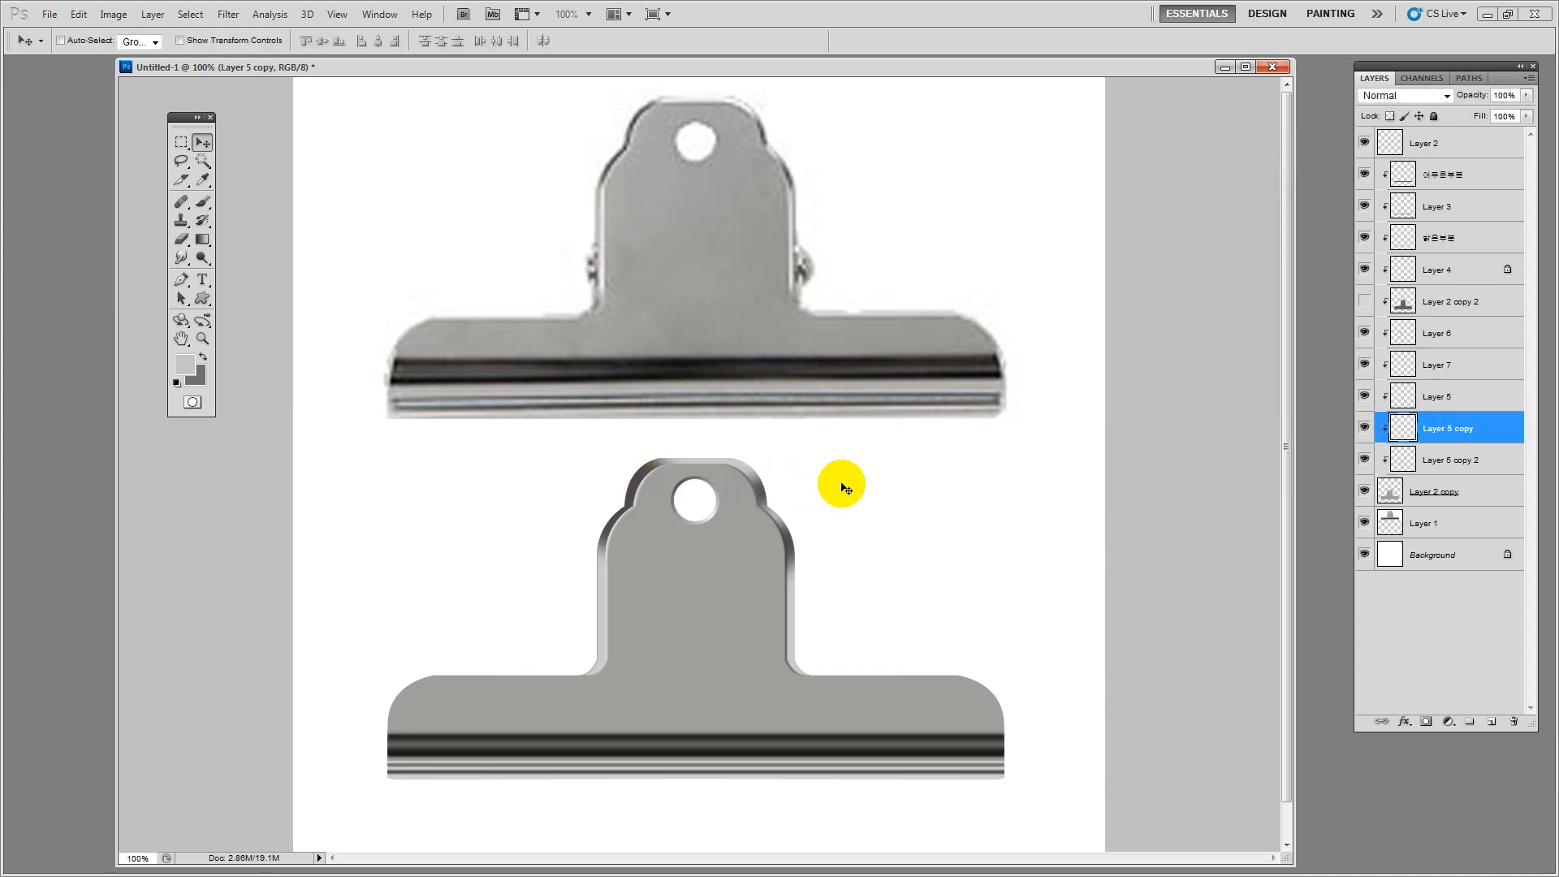
Brighten the blurred Layer 5 copy by strongly increasing its Lightness with Hue/Saturation
key("ctrl+u")
left_click_drag(972, 338, 1024, 330)
left_click(1092, 167)
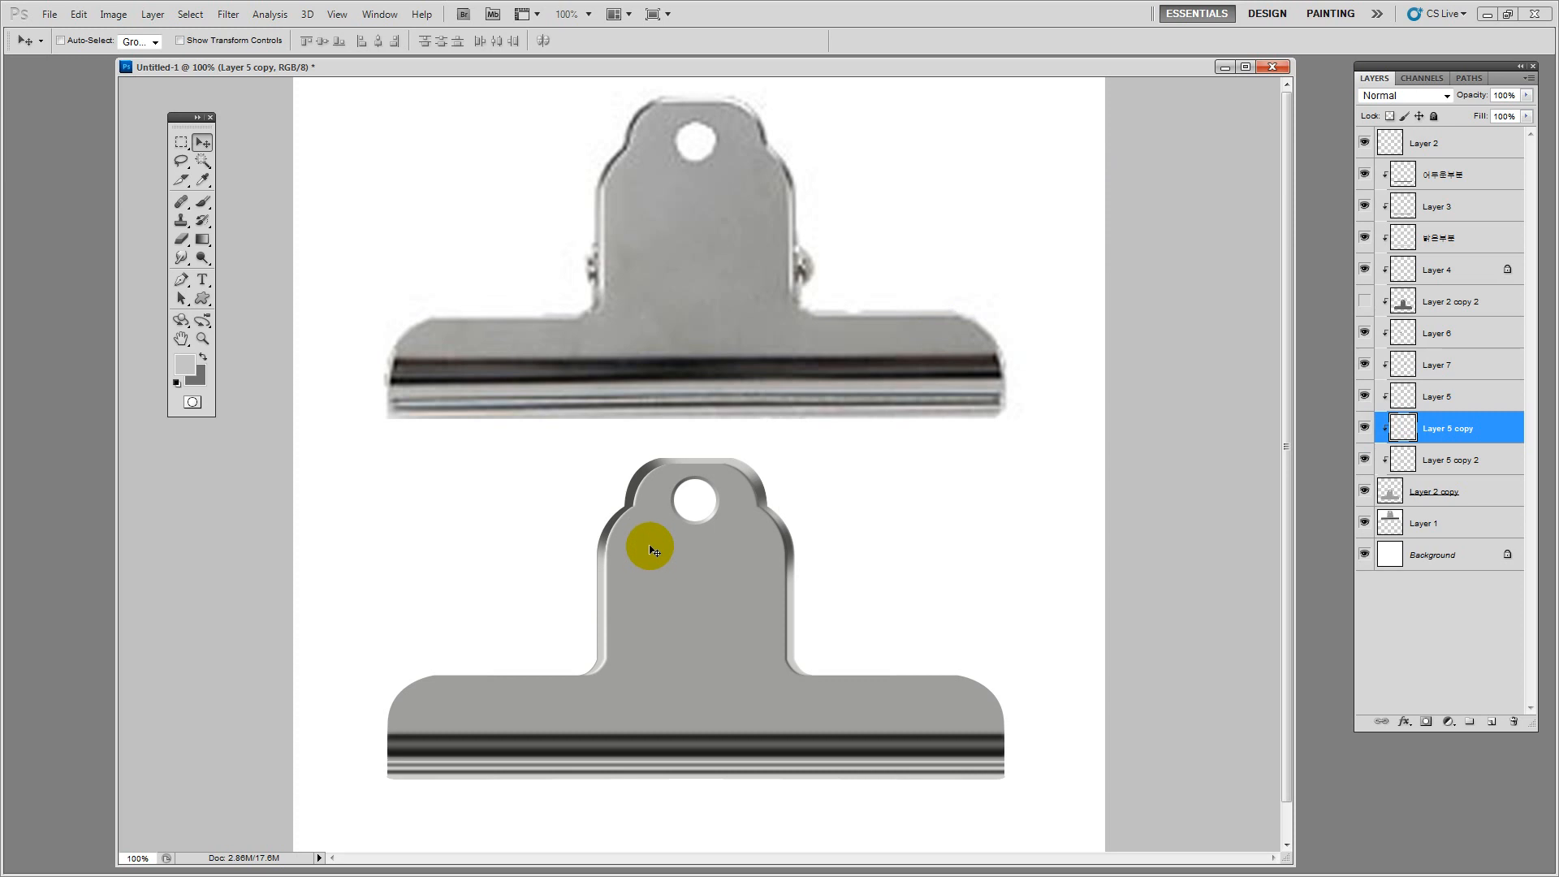
Load the clip shape of Layer 2 copy as a selection and shift the selection outline down a few pixels
left_click(1433, 396)
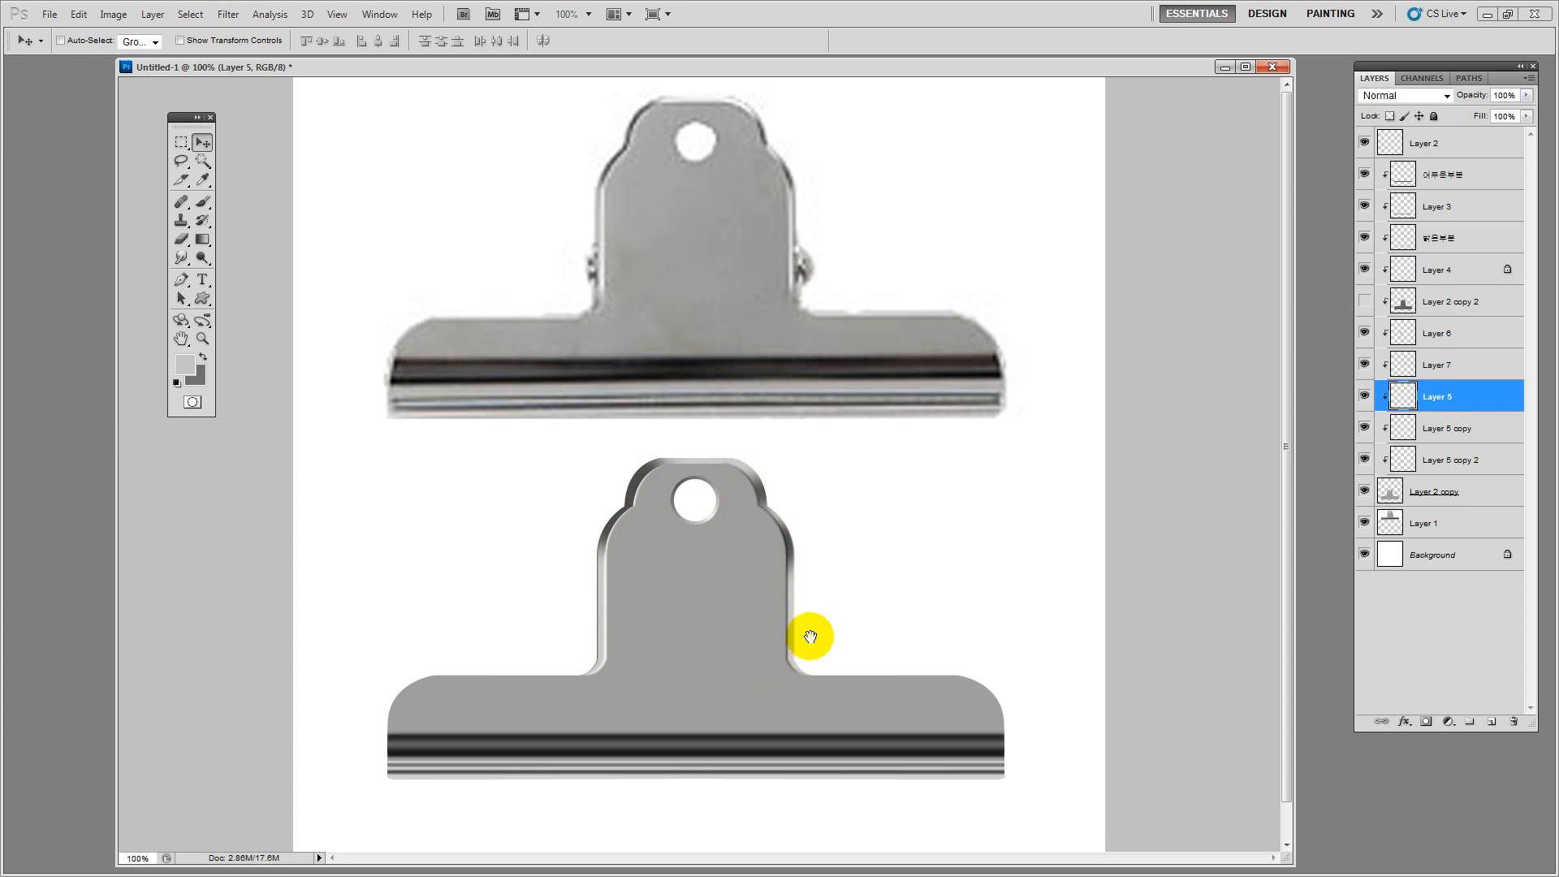
left_click_drag(811, 636, 808, 598)
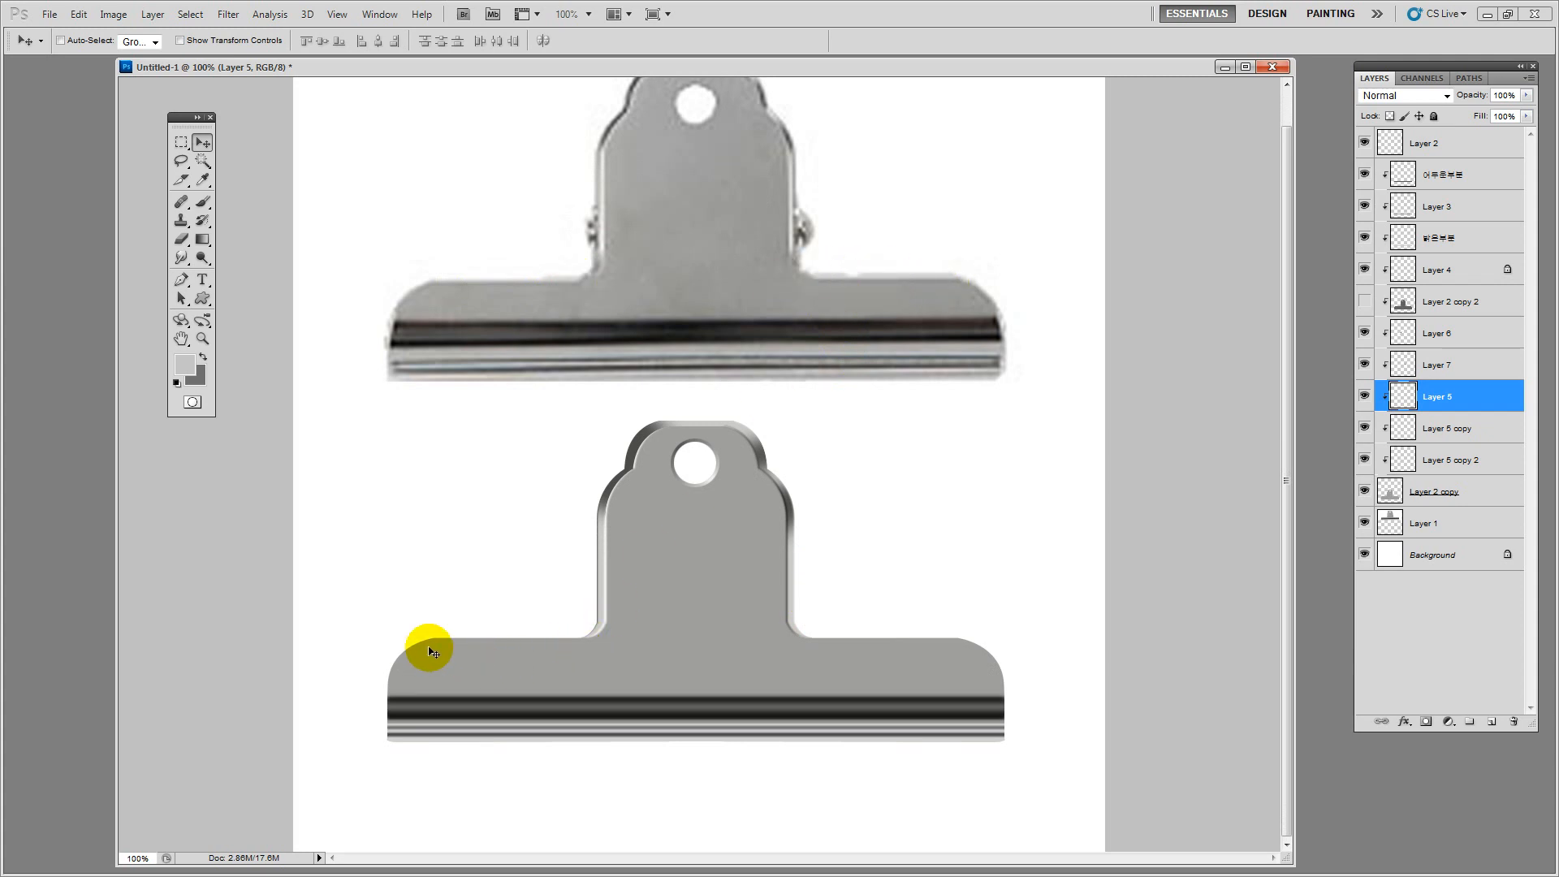
left_click(181, 143)
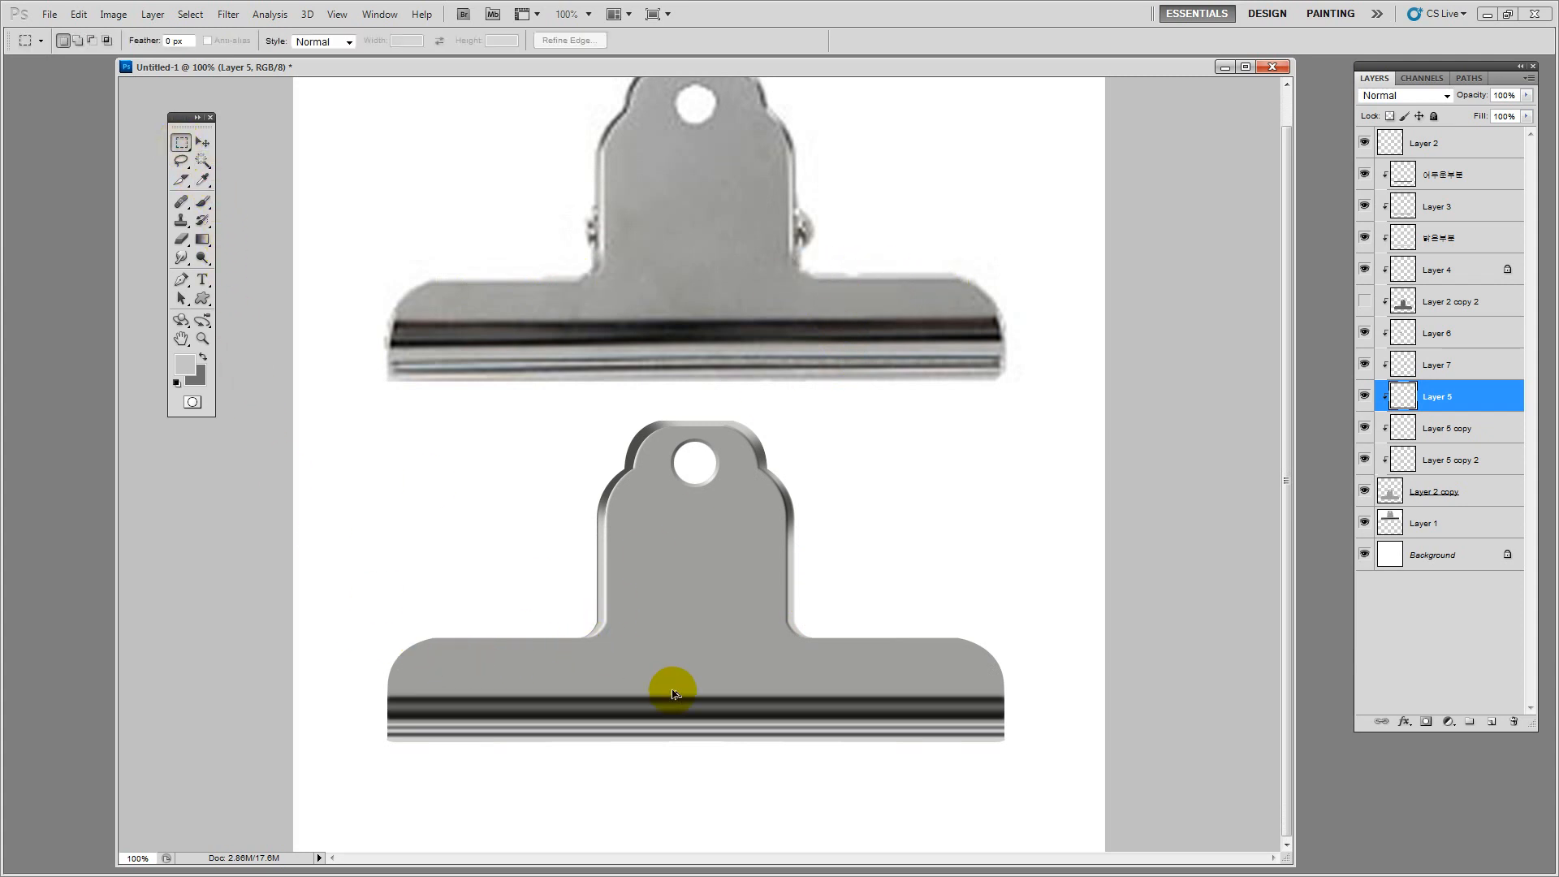
left_click(654, 658, "ctrl")
left_click(1364, 492)
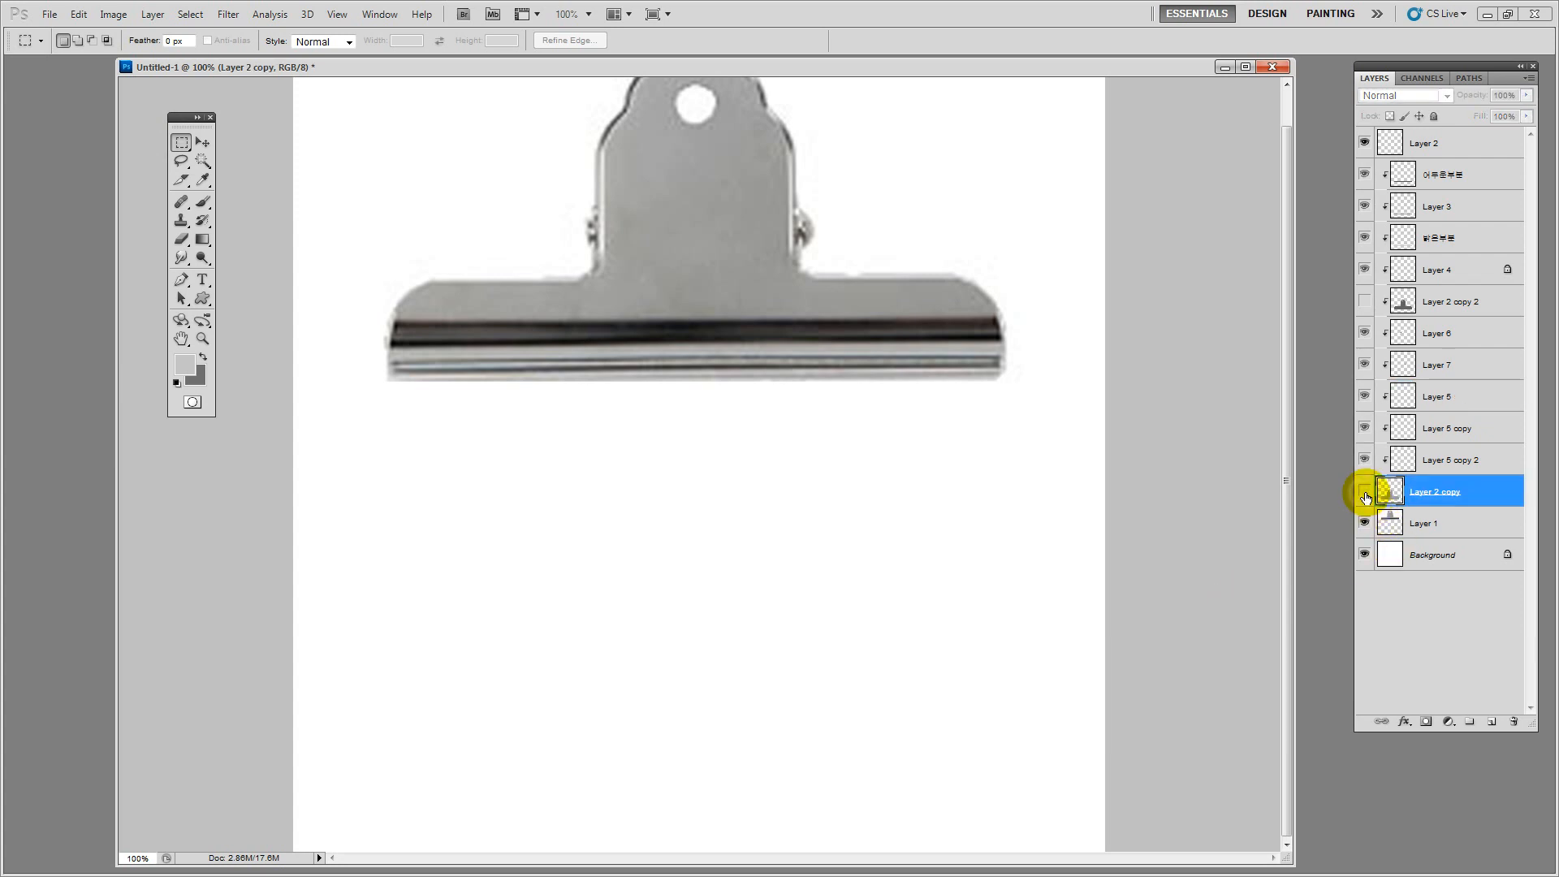
left_click(1364, 492)
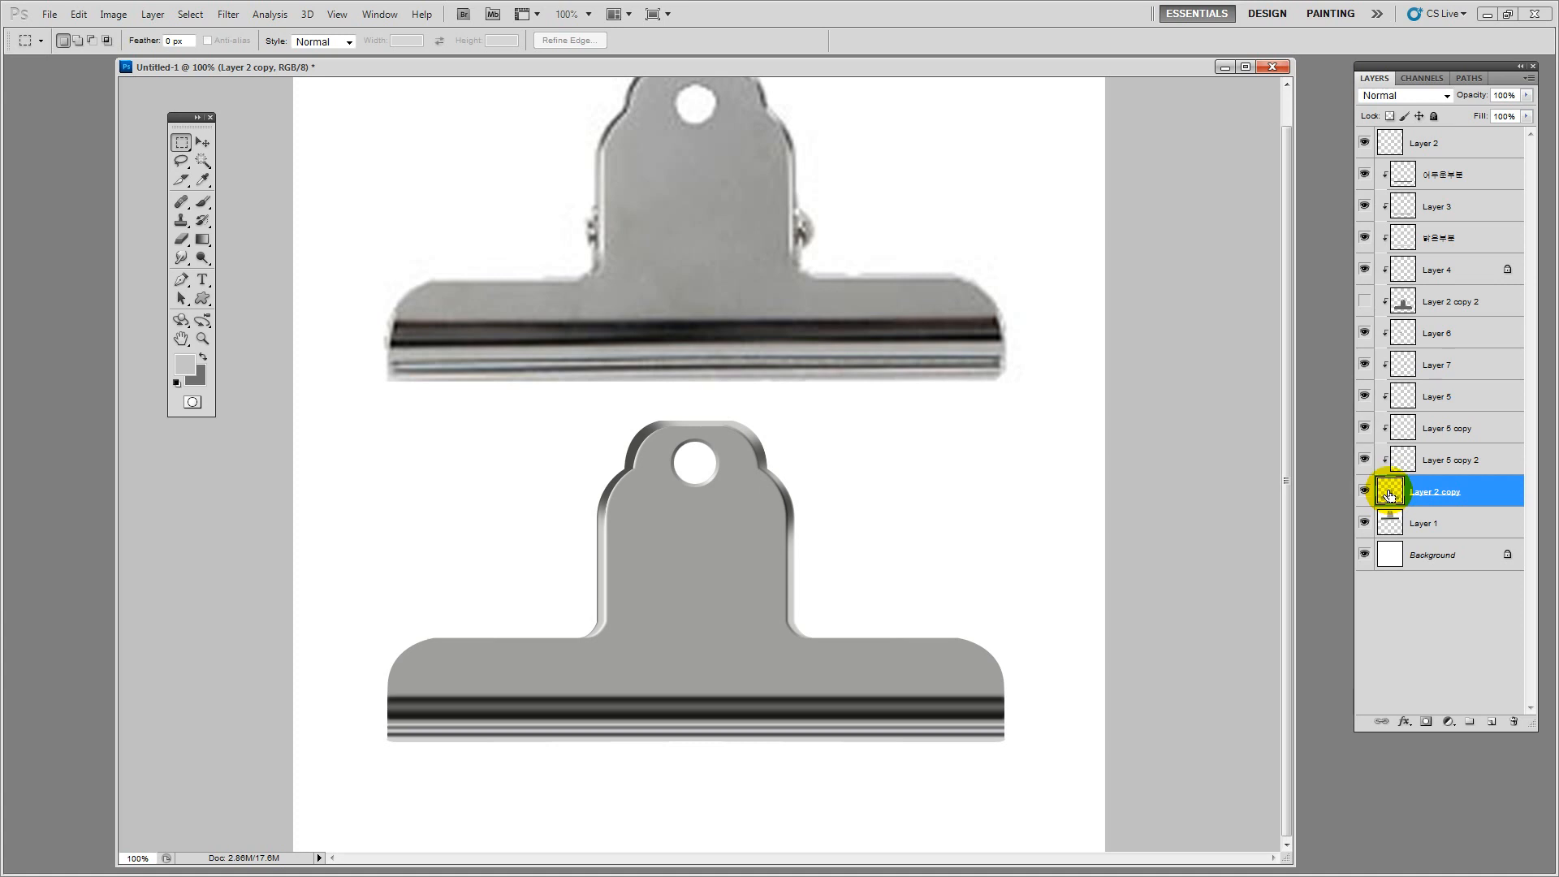
left_click(1389, 491, "ctrl")
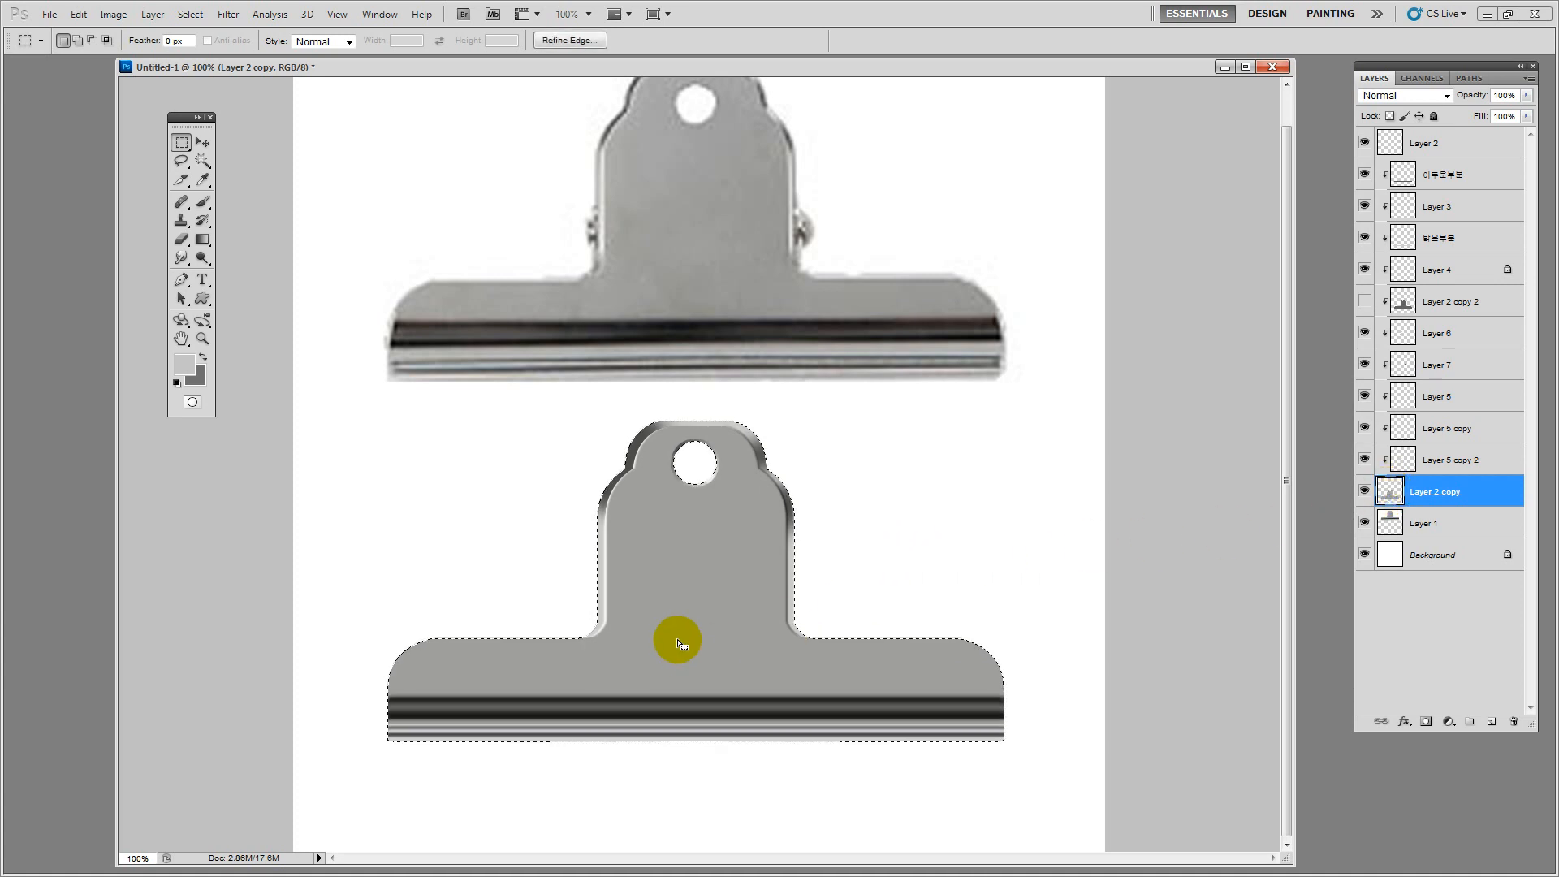
left_click_drag(681, 602, 679, 607)
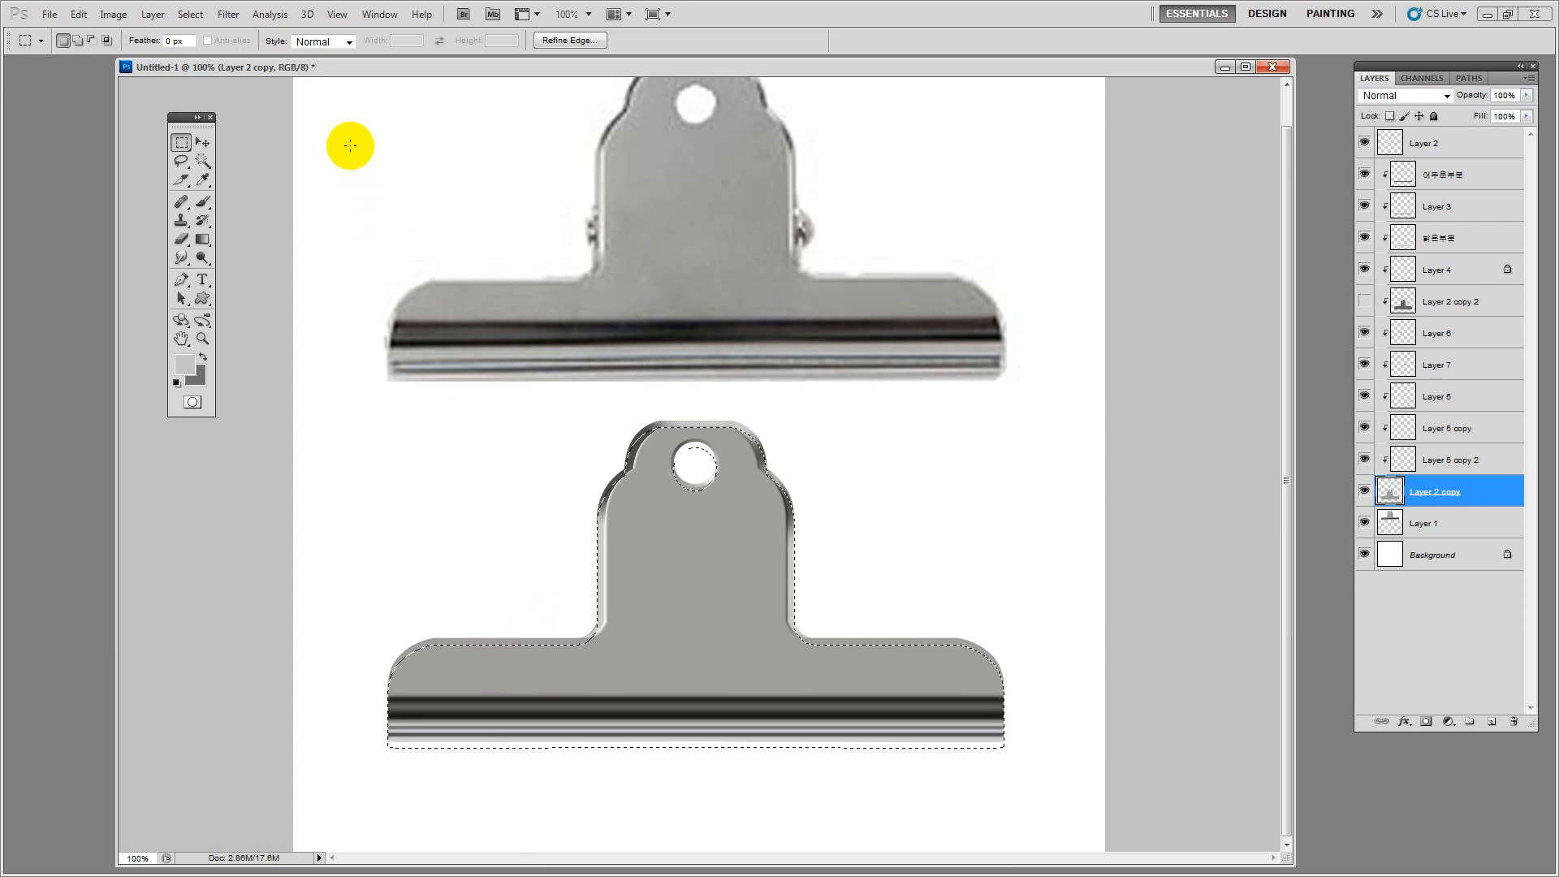
Invert the selection to copy the thin edge of Layer 2 copy onto a new layer, clipped to Layer 2 copy
left_click(190, 14)
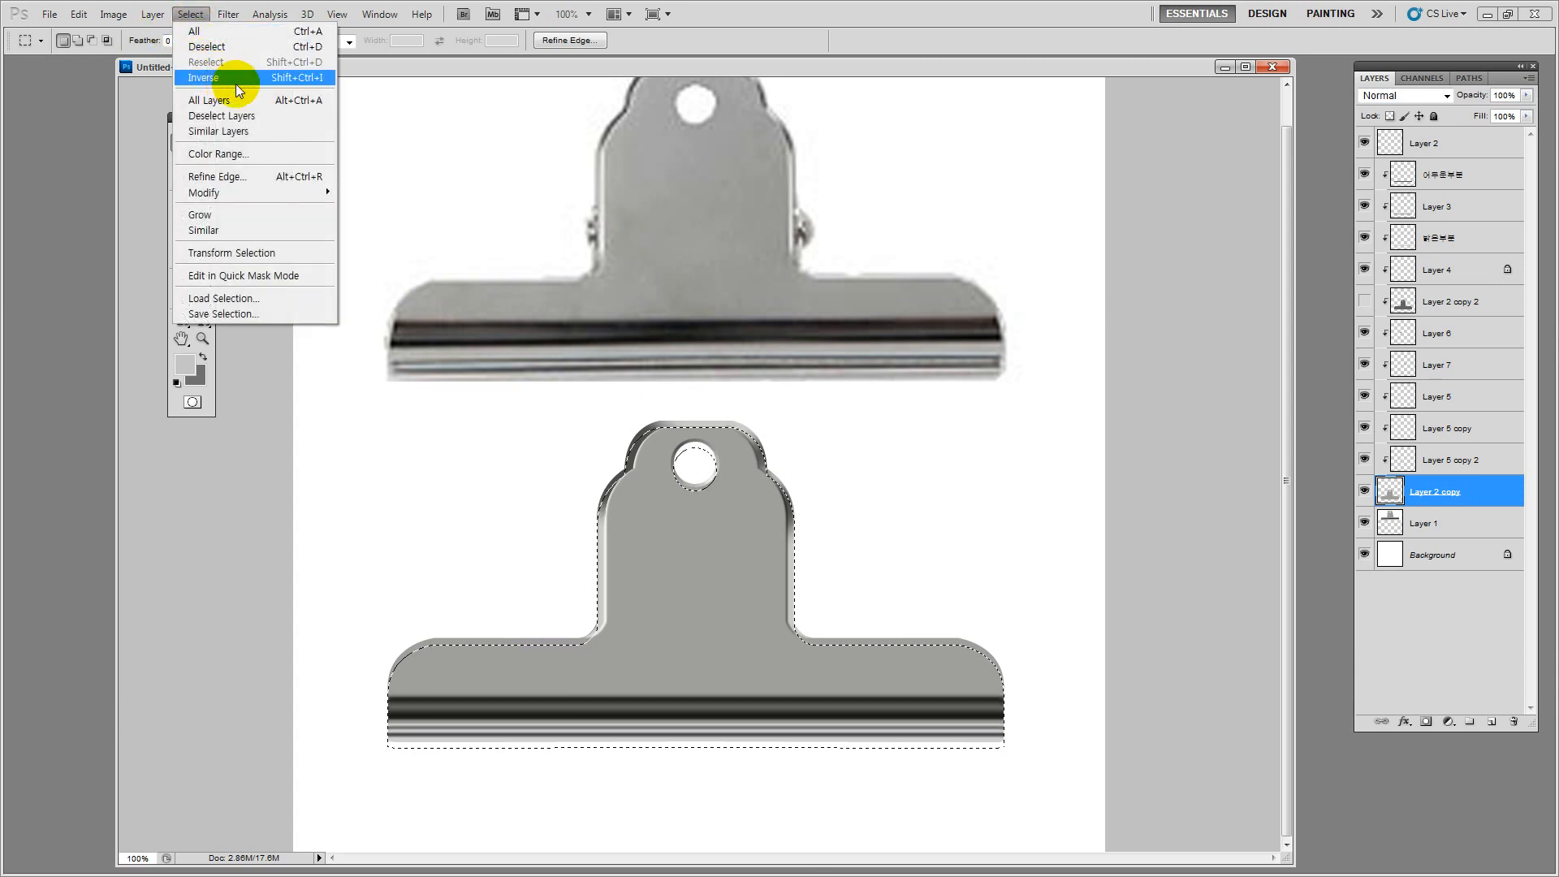
left_click(316, 78)
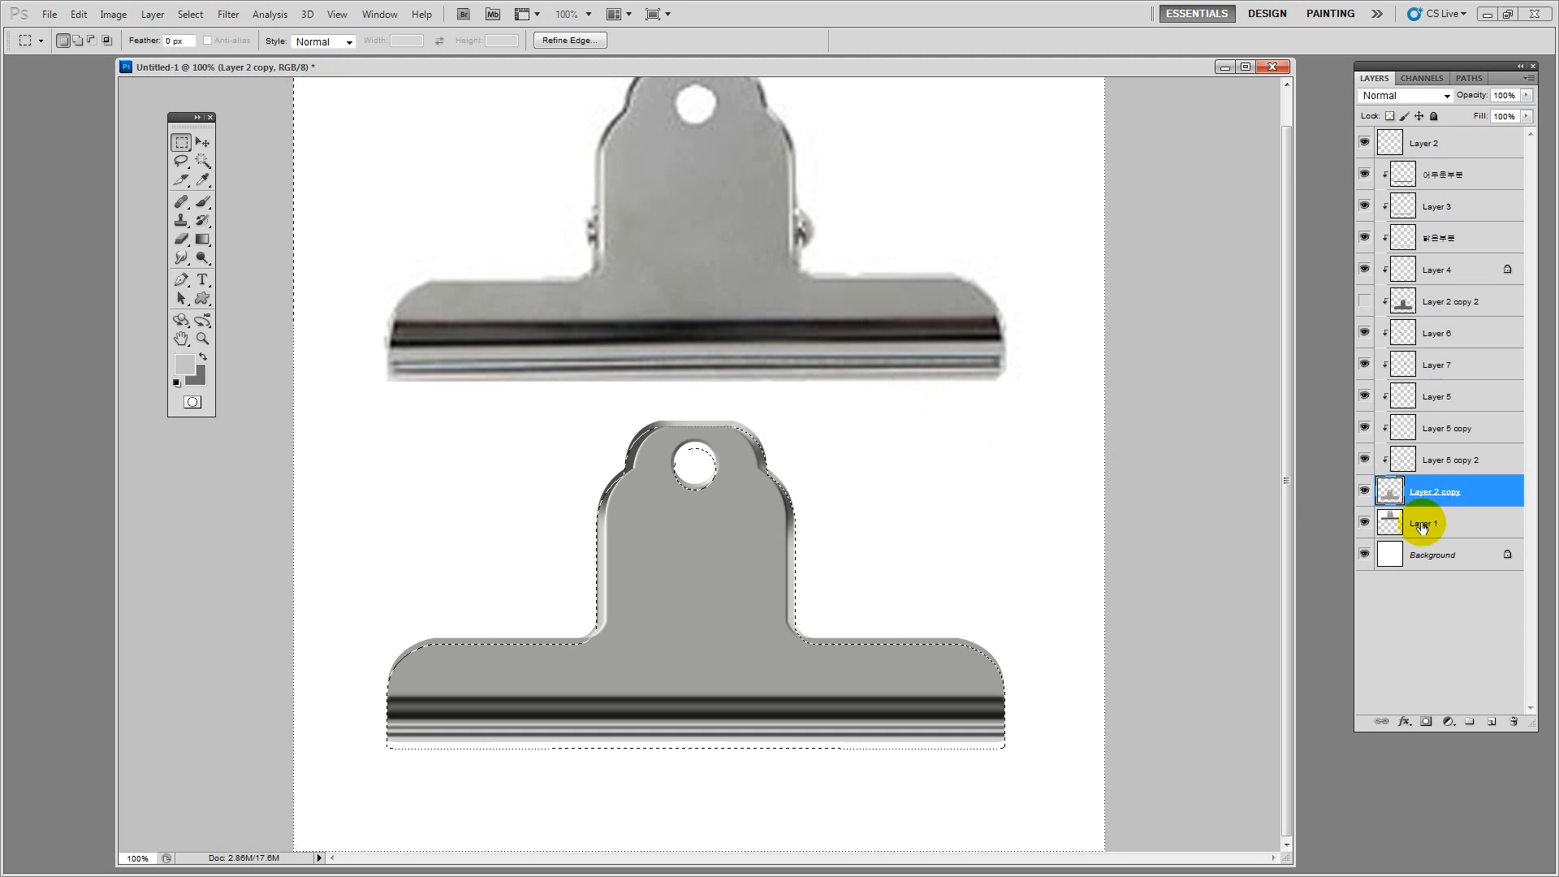
key("ctrl+j")
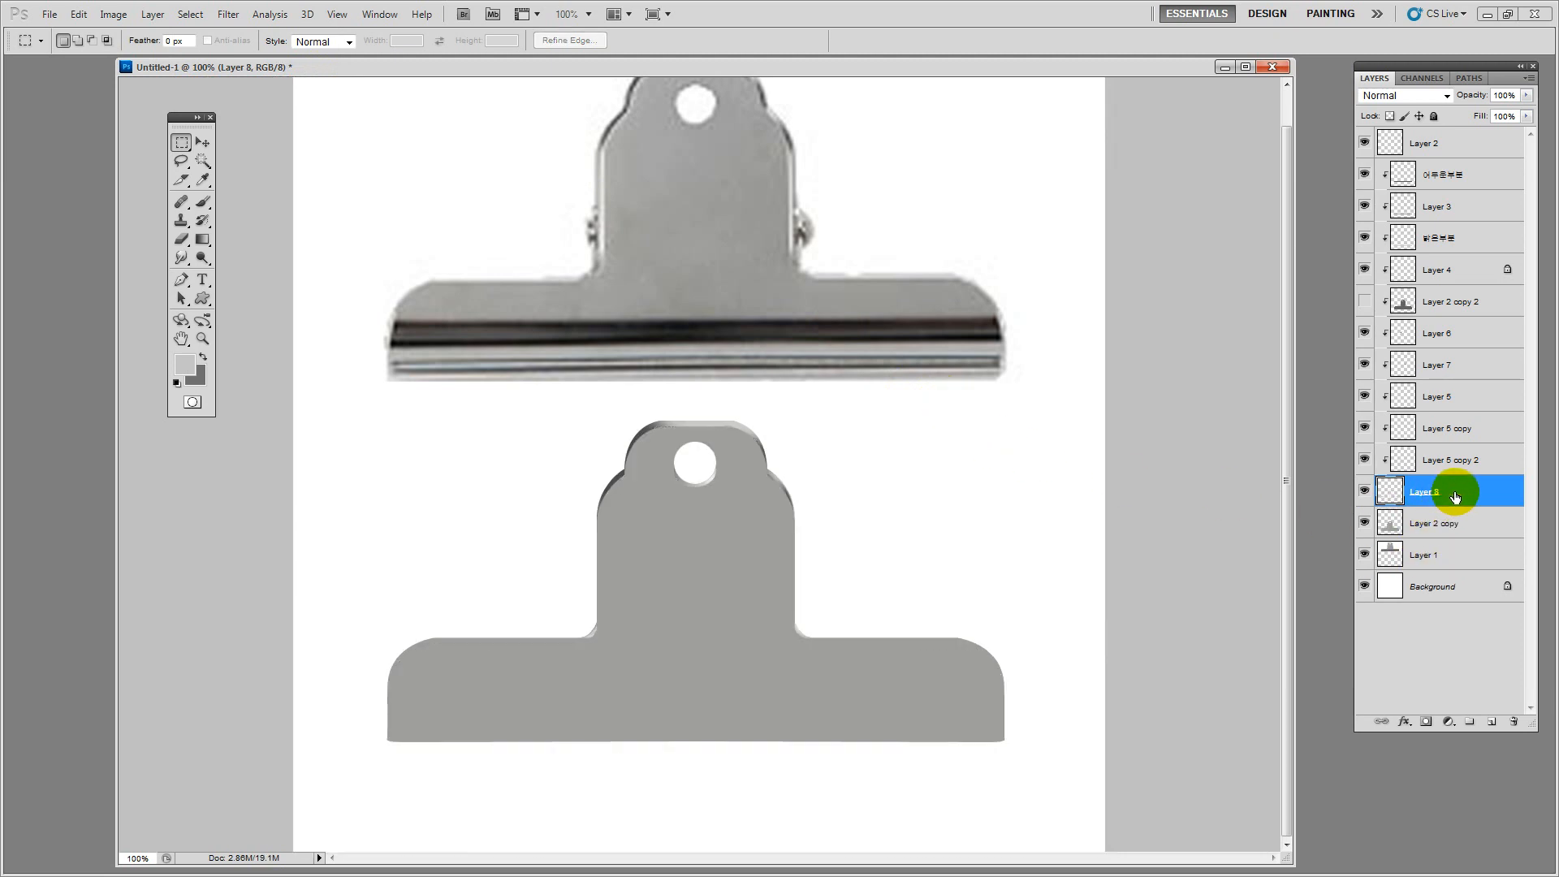
left_click(1459, 505, "alt")
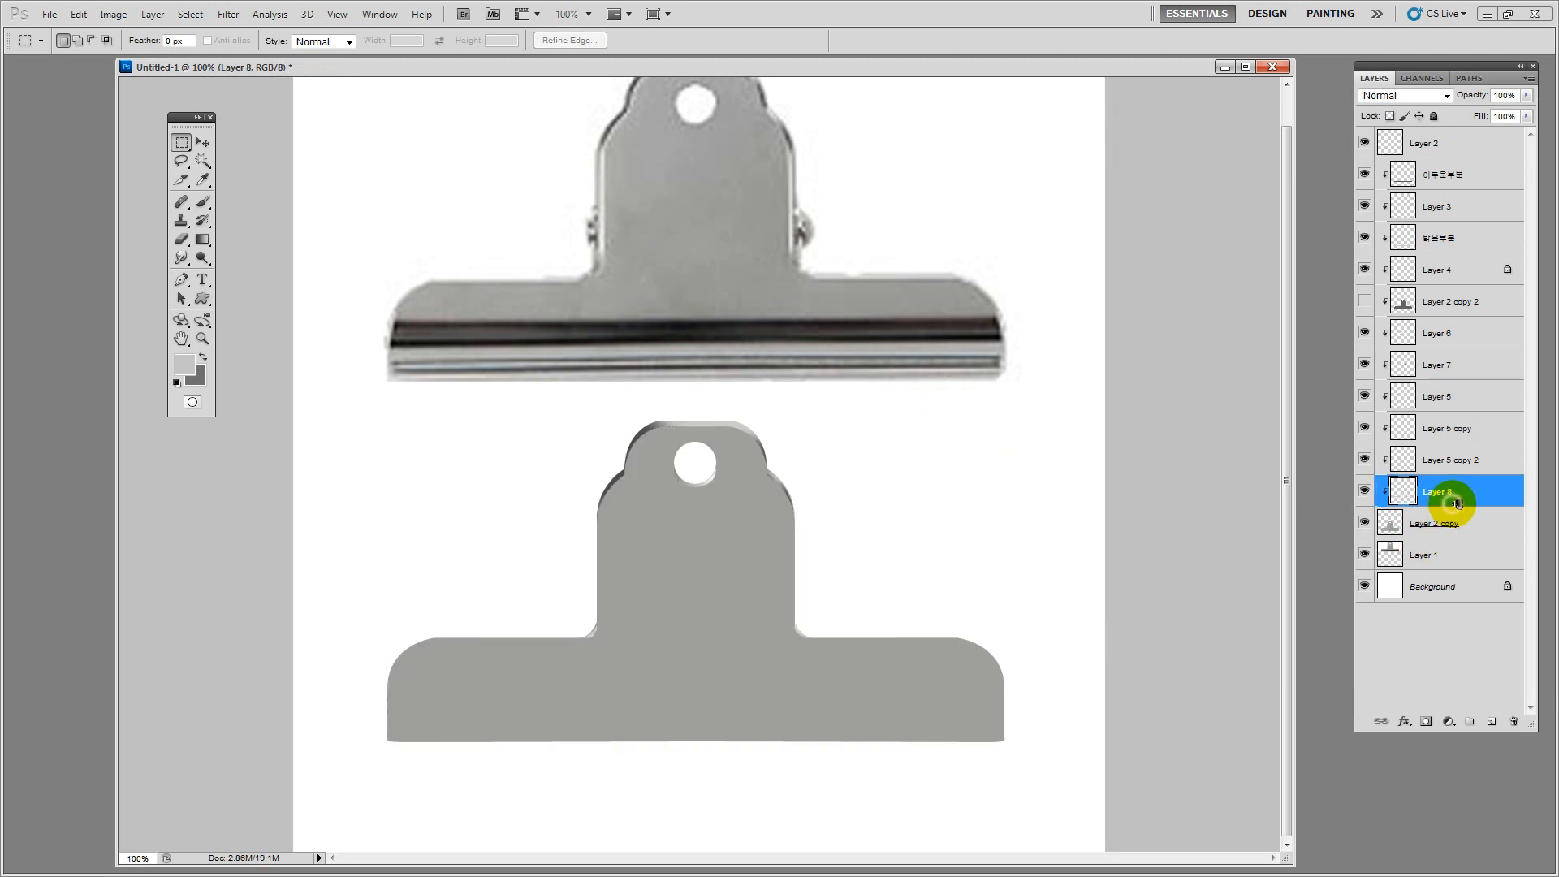
Brighten the clip edge on Layer 8 with Hue/Saturation by raising its Lightness to about +55
left_click(202, 143)
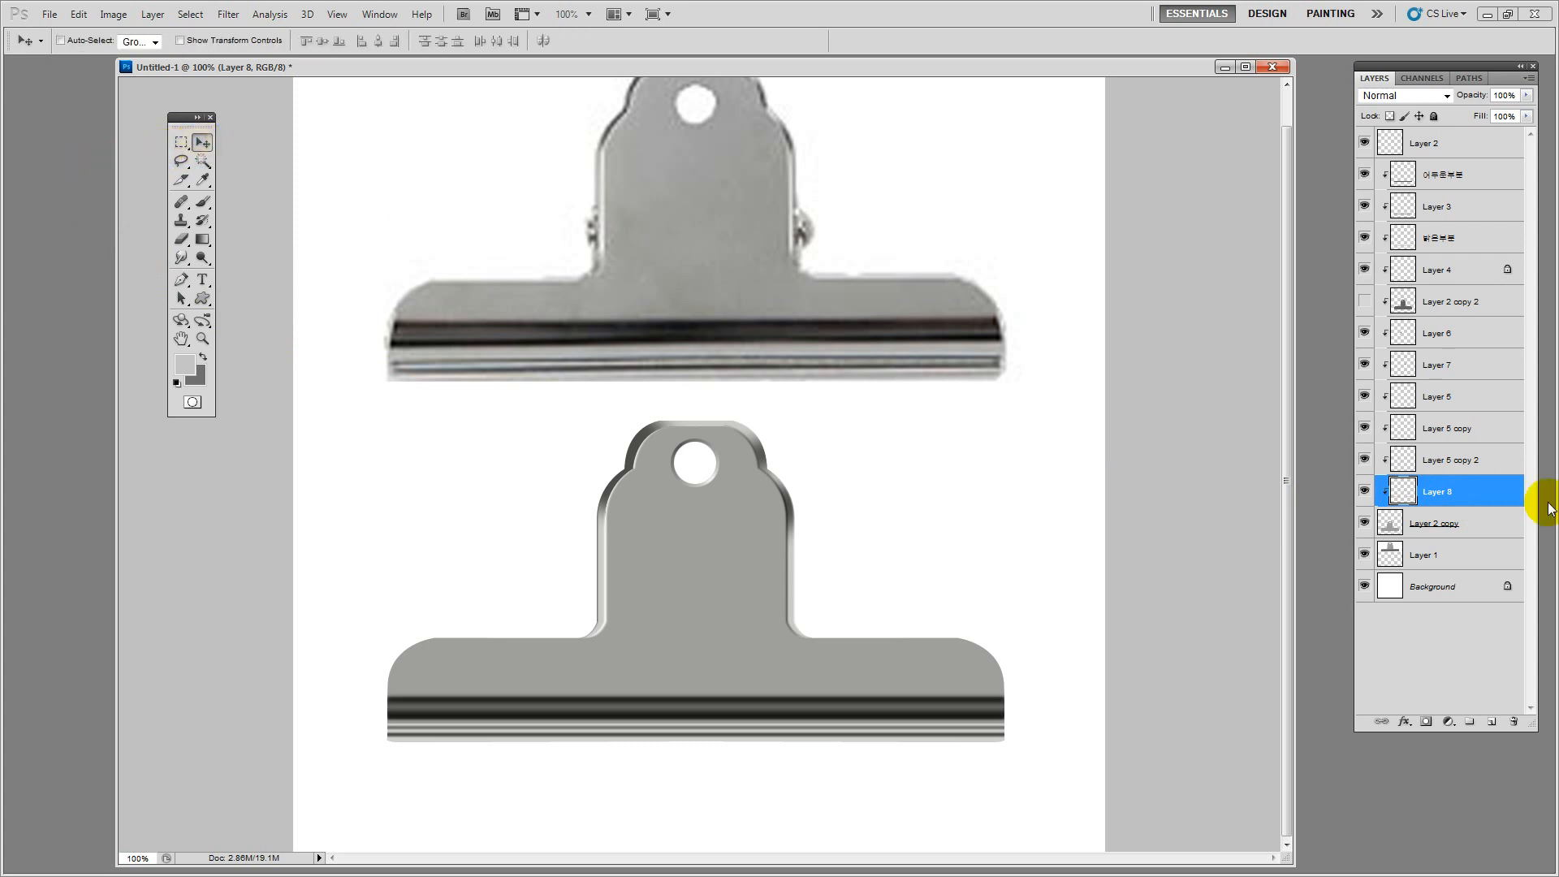
left_click(1366, 491)
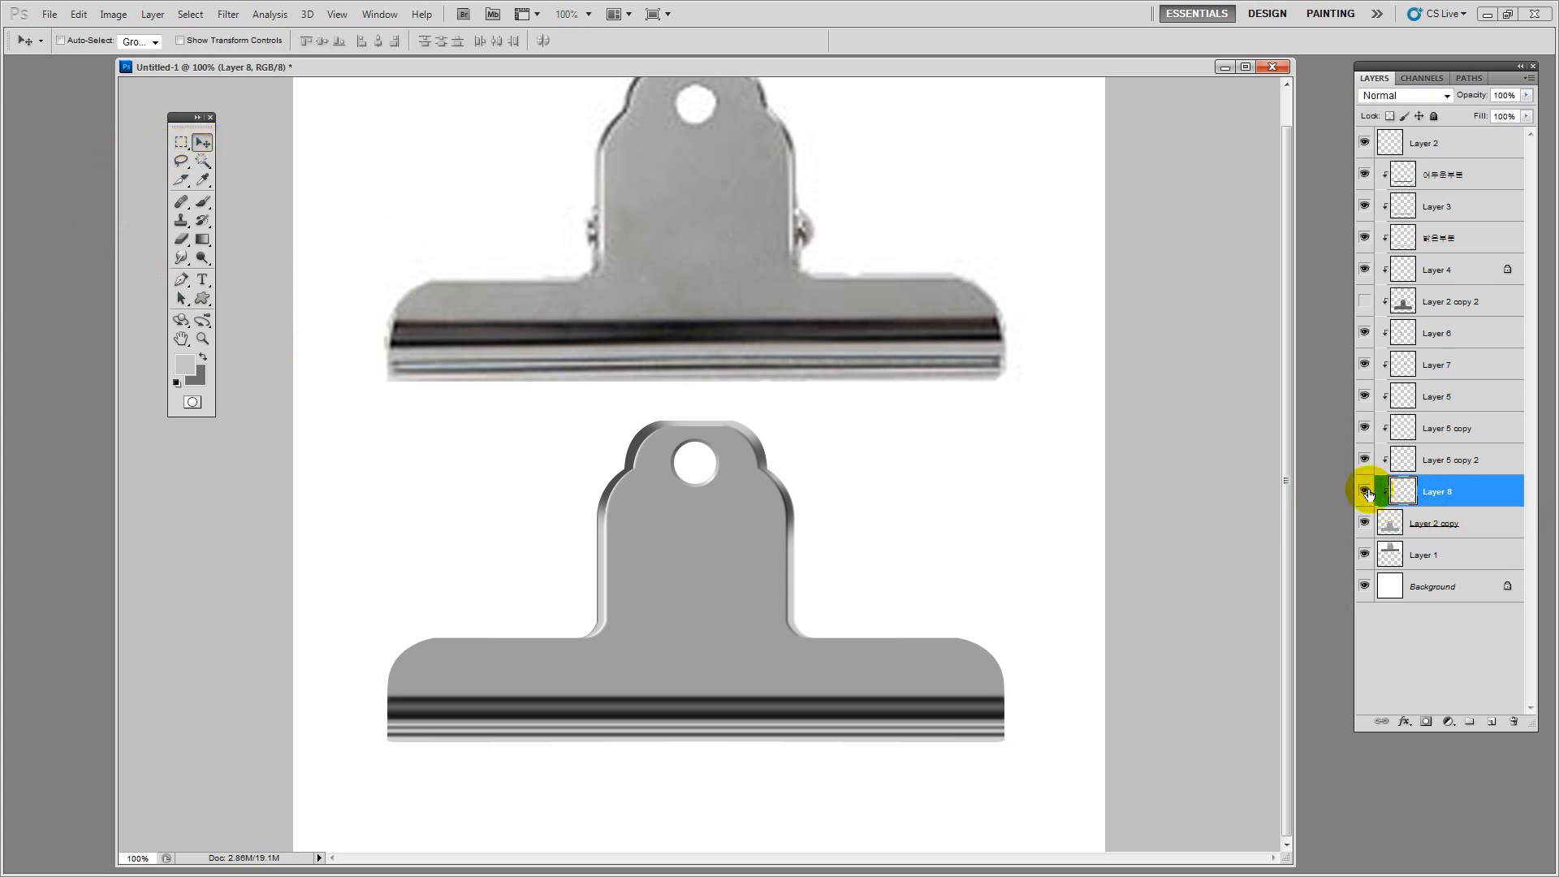
left_click(1438, 493)
key("ctrl+u")
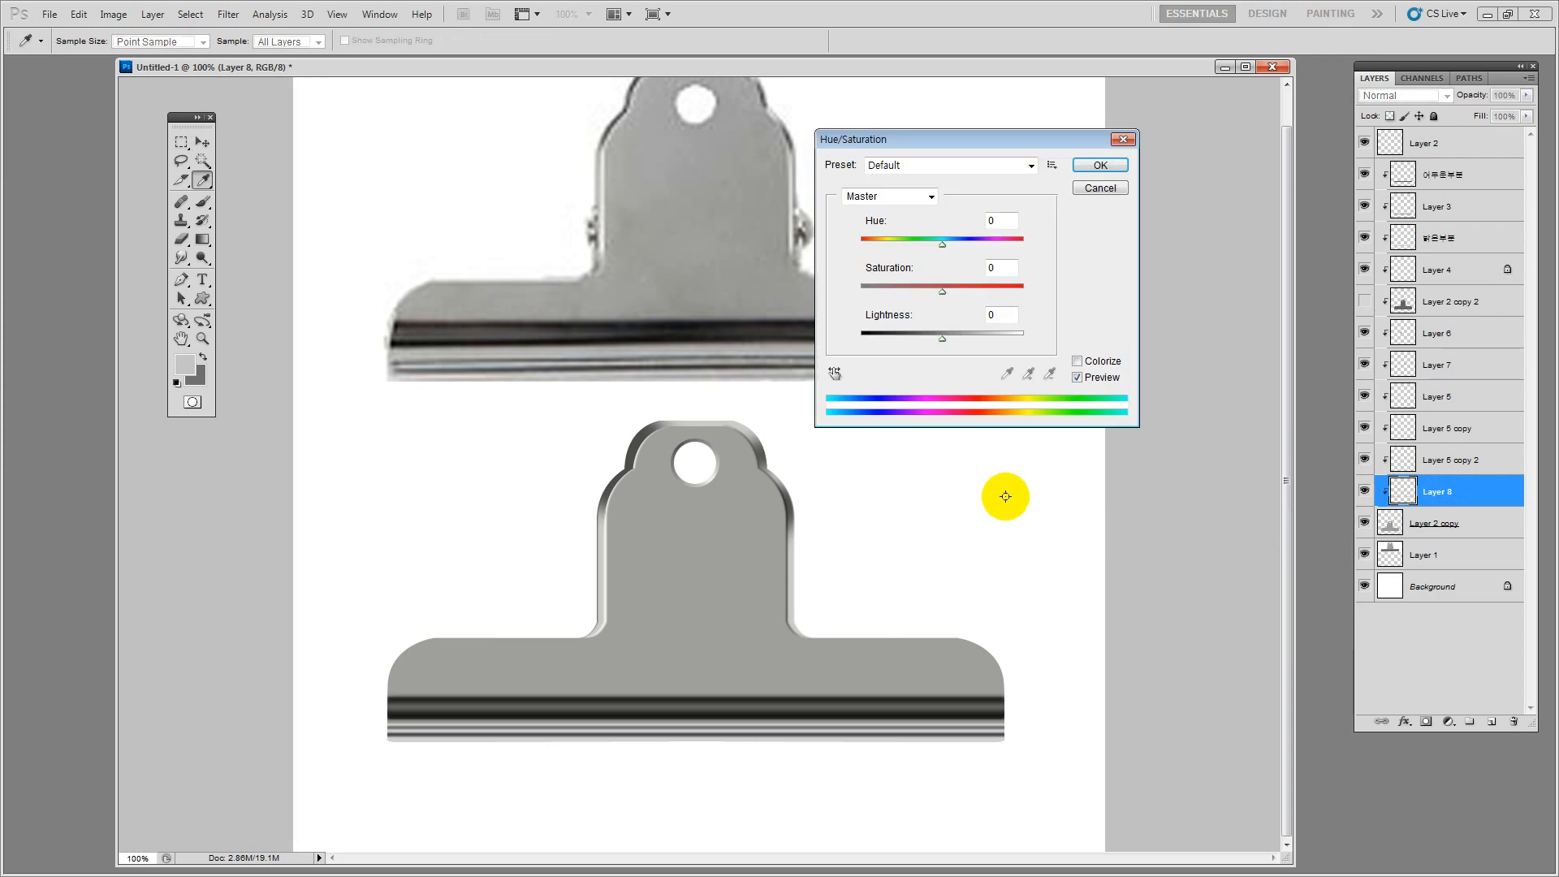
left_click(983, 334)
left_click_drag(983, 338, 985, 339)
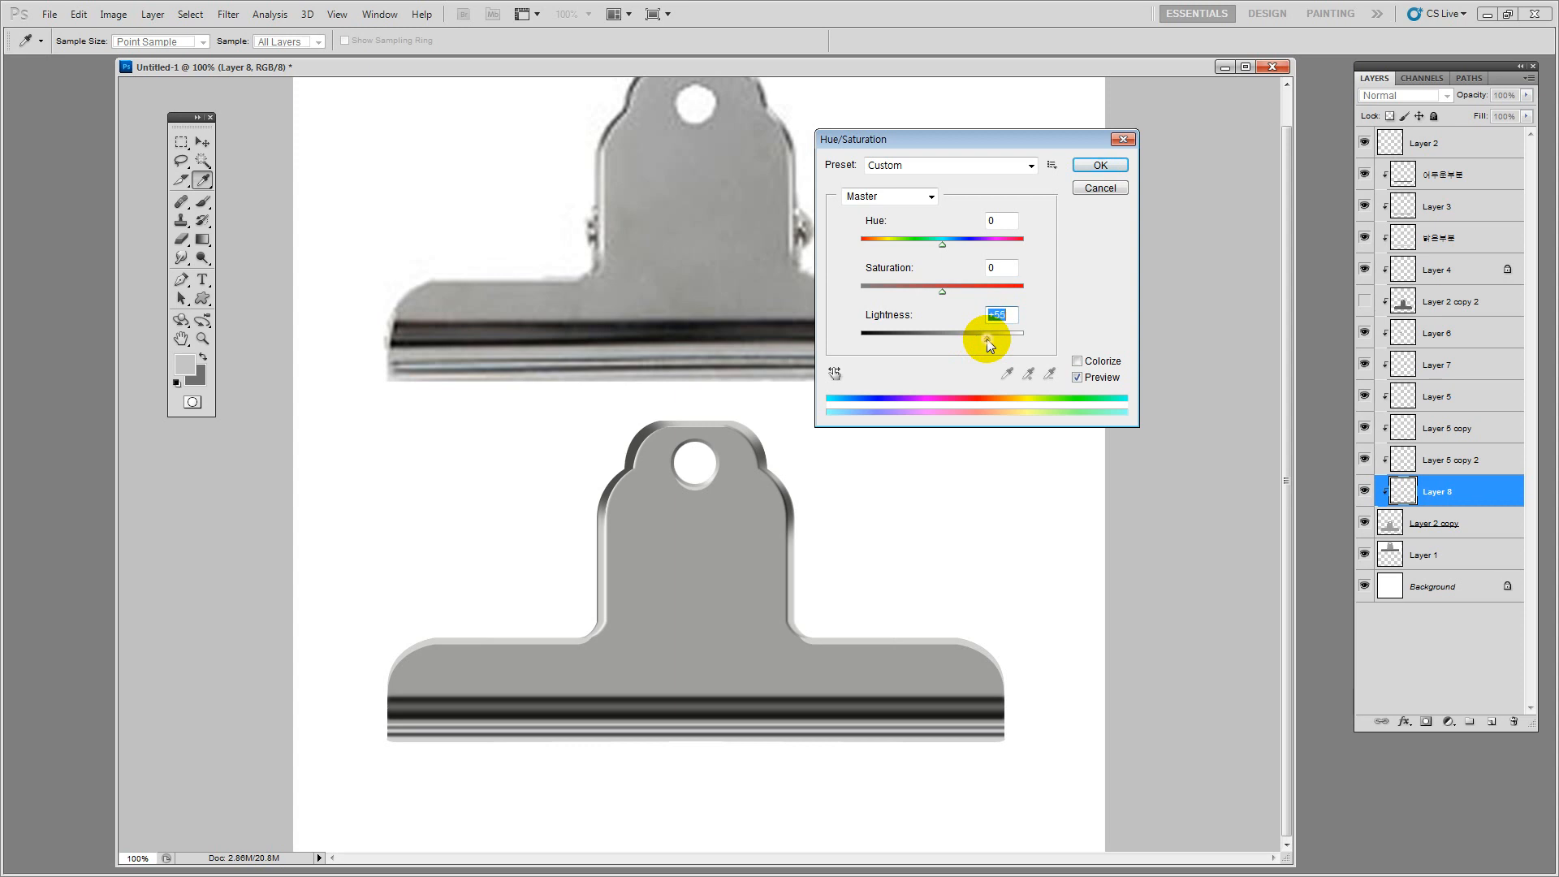
left_click(1100, 166)
key("v")
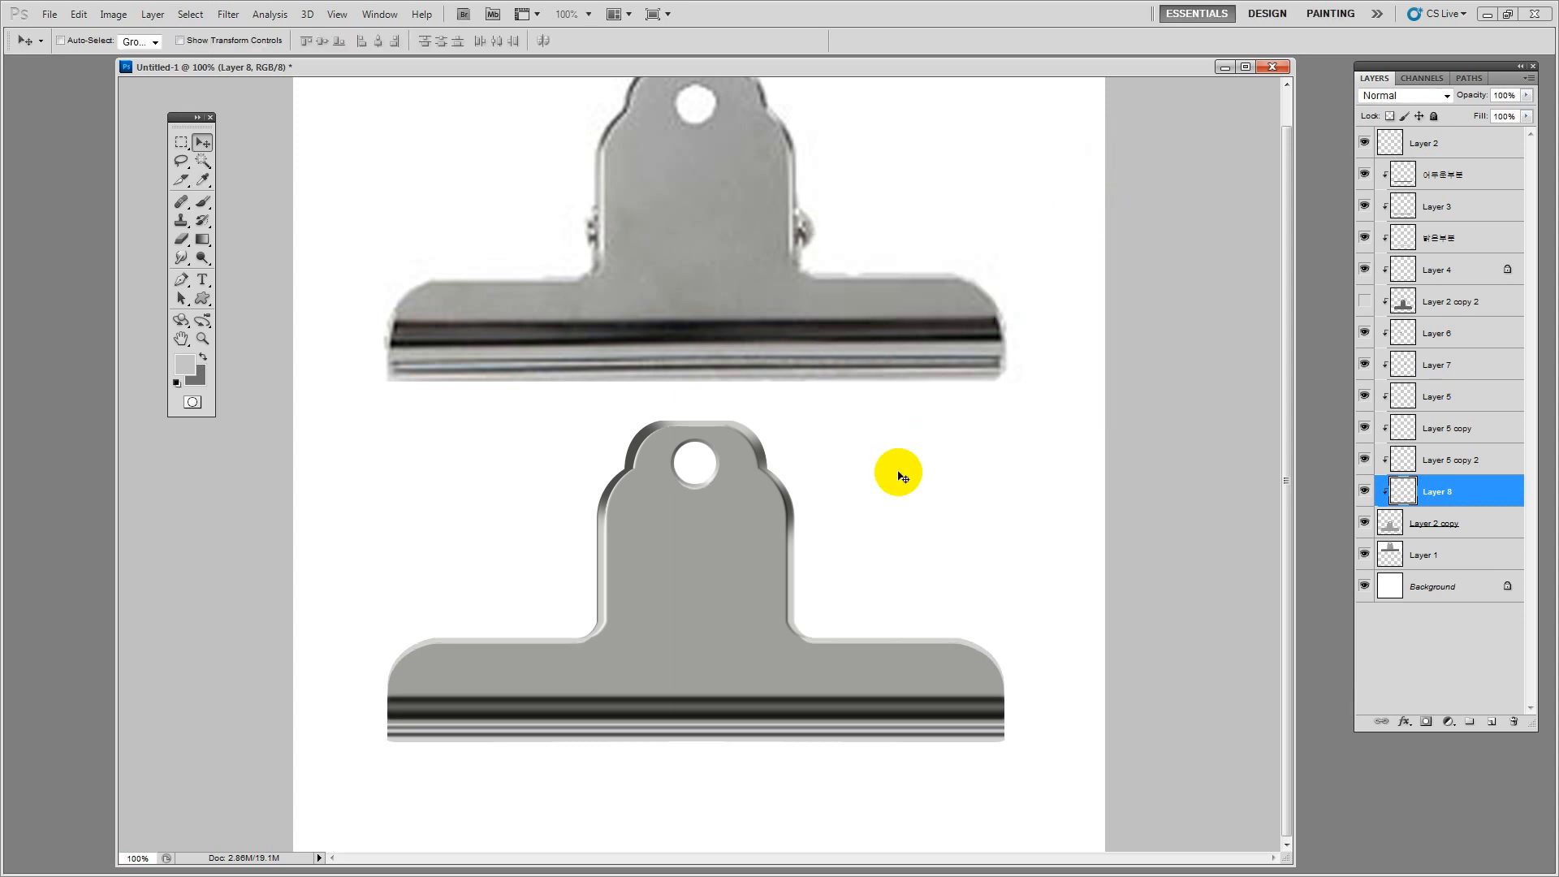
Add a Reveal All layer mask to Layer 8
left_click(181, 161)
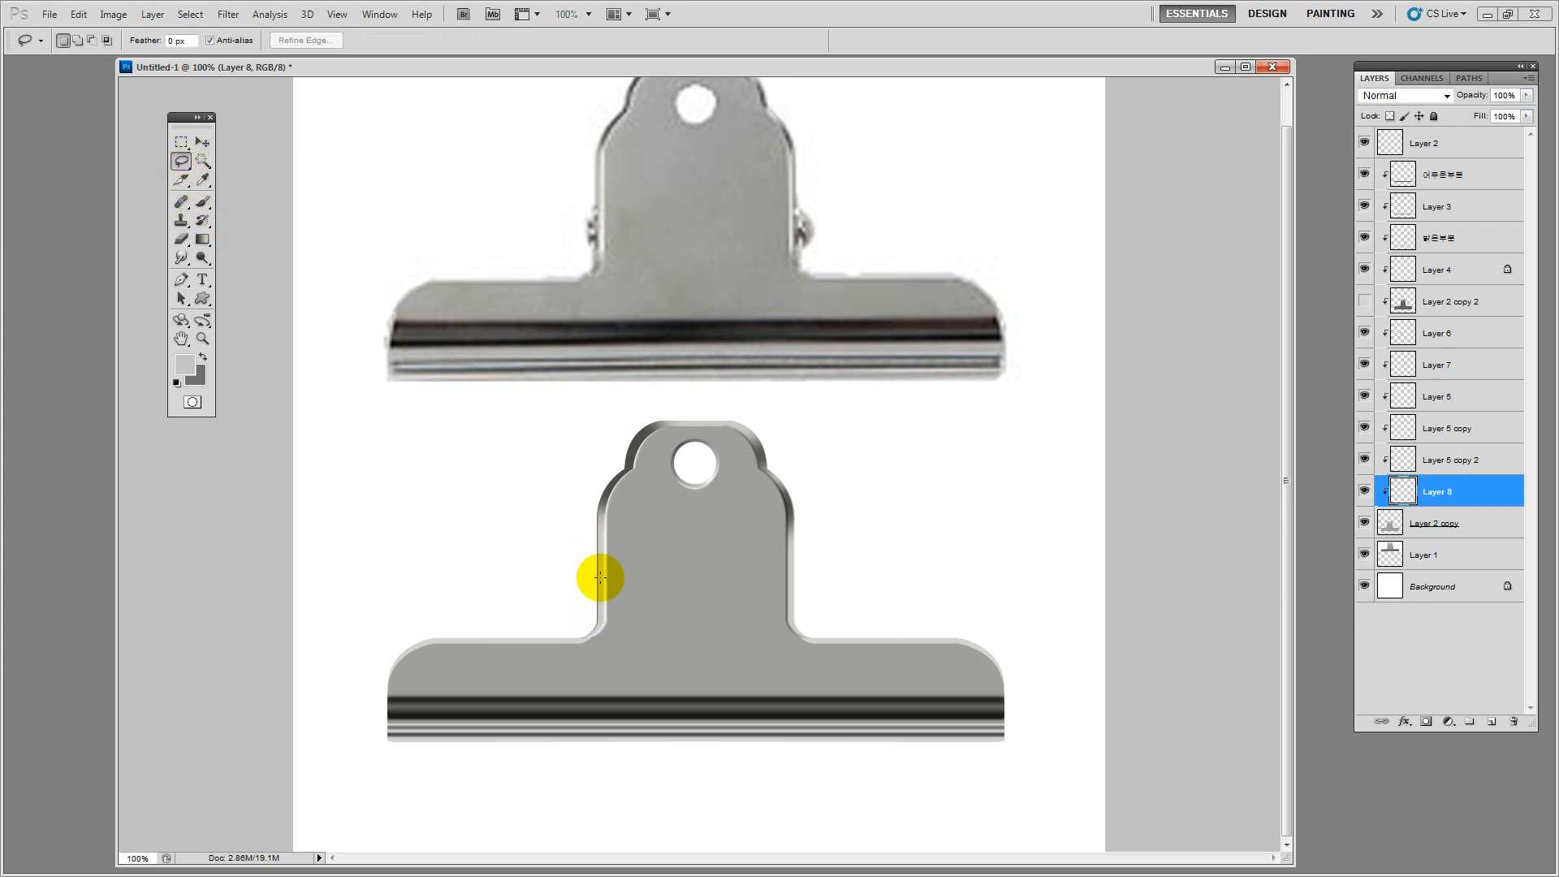
left_click(1364, 491)
left_click(1364, 491)
left_click(1434, 492)
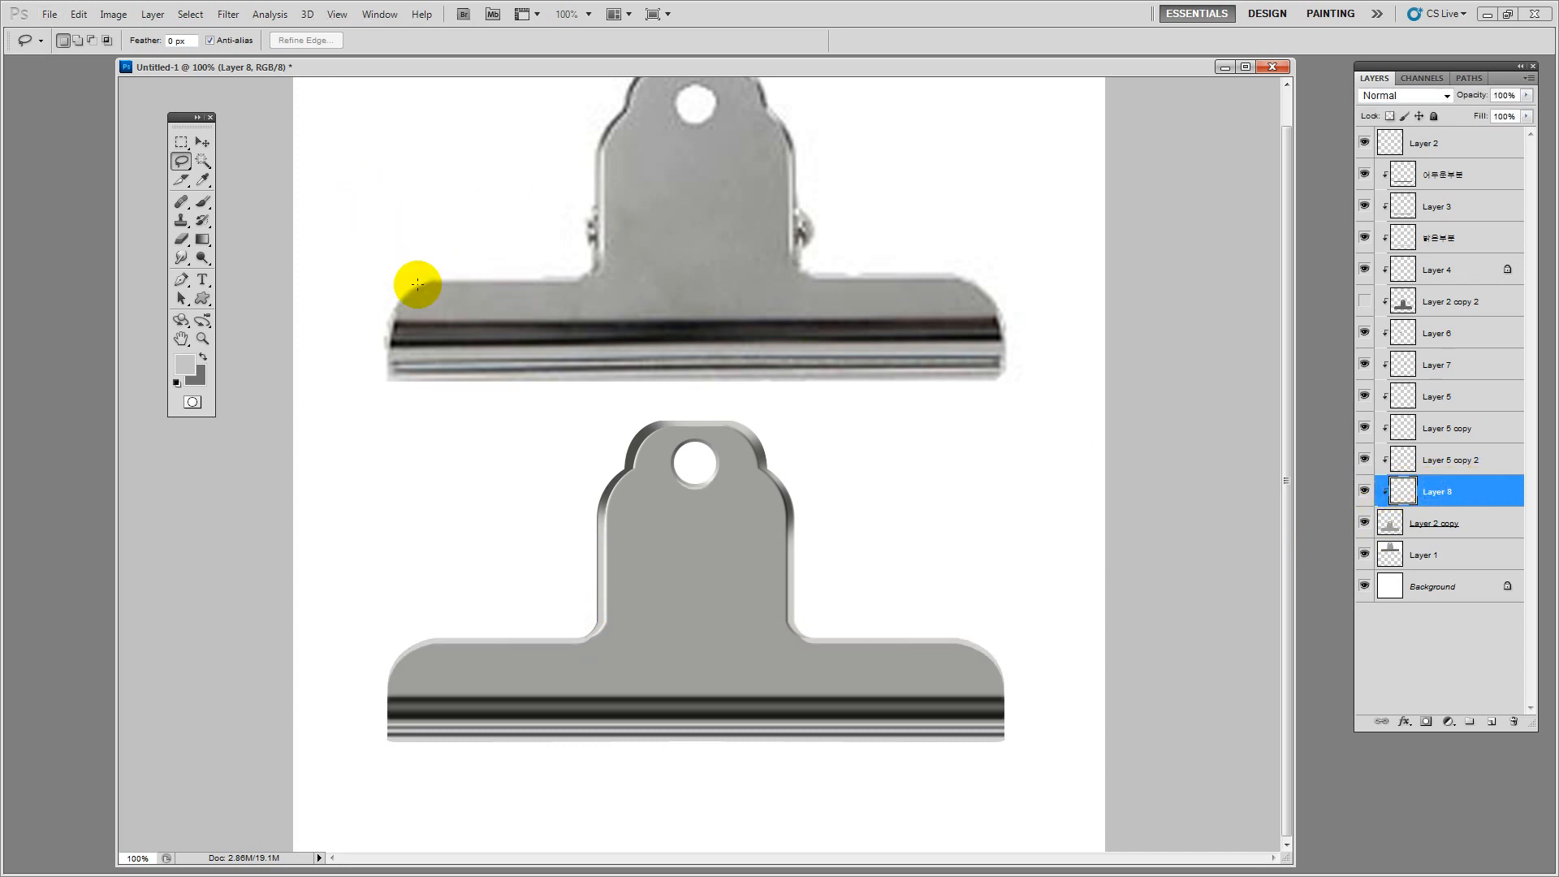
left_click(152, 15)
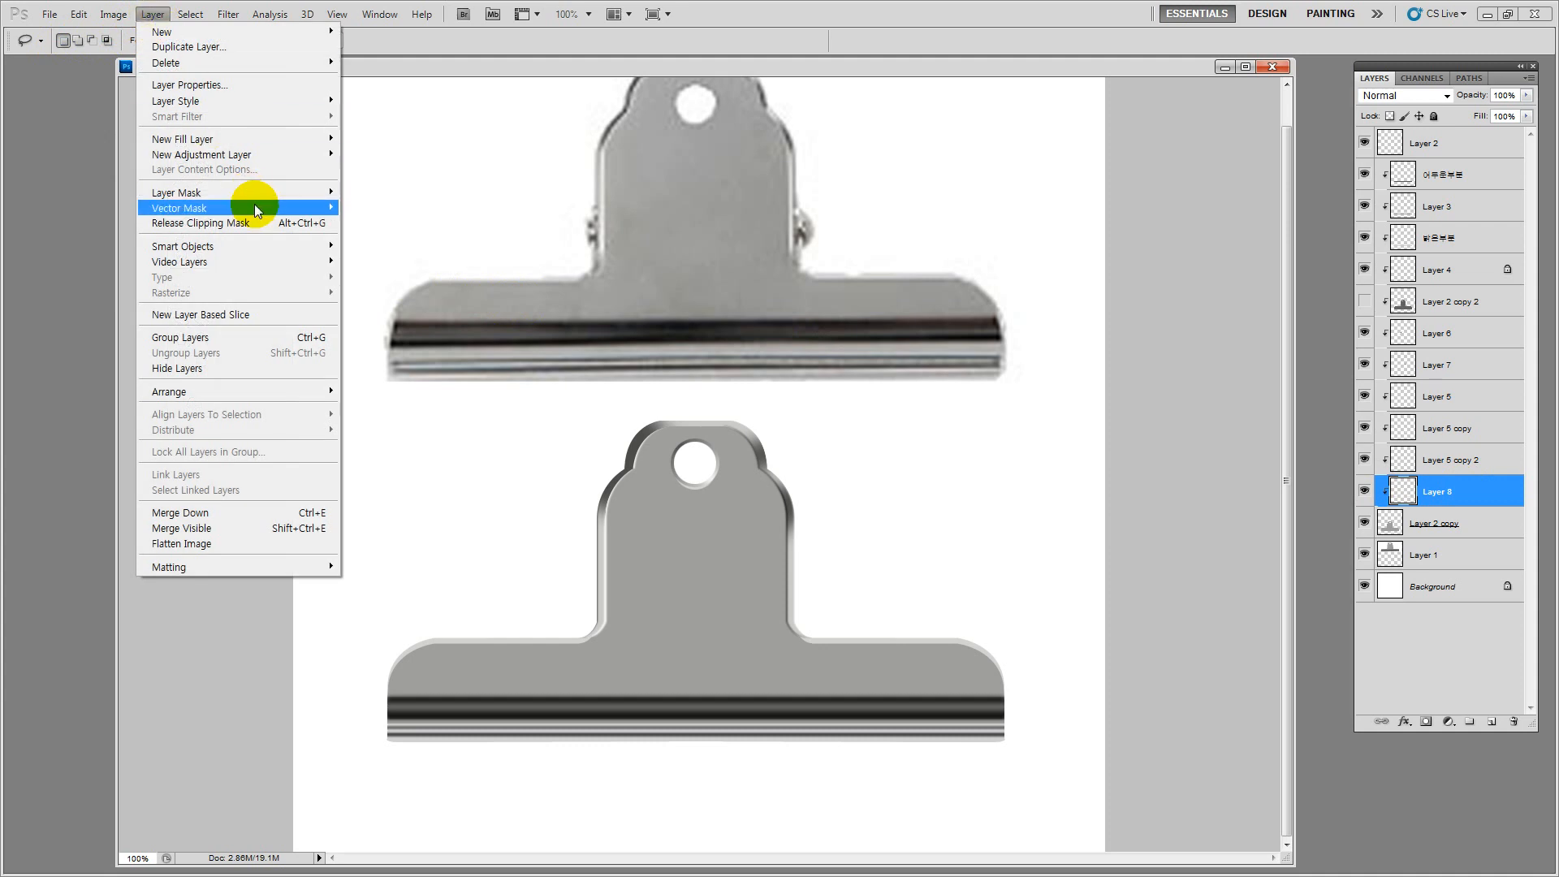
mouse_move(257, 208)
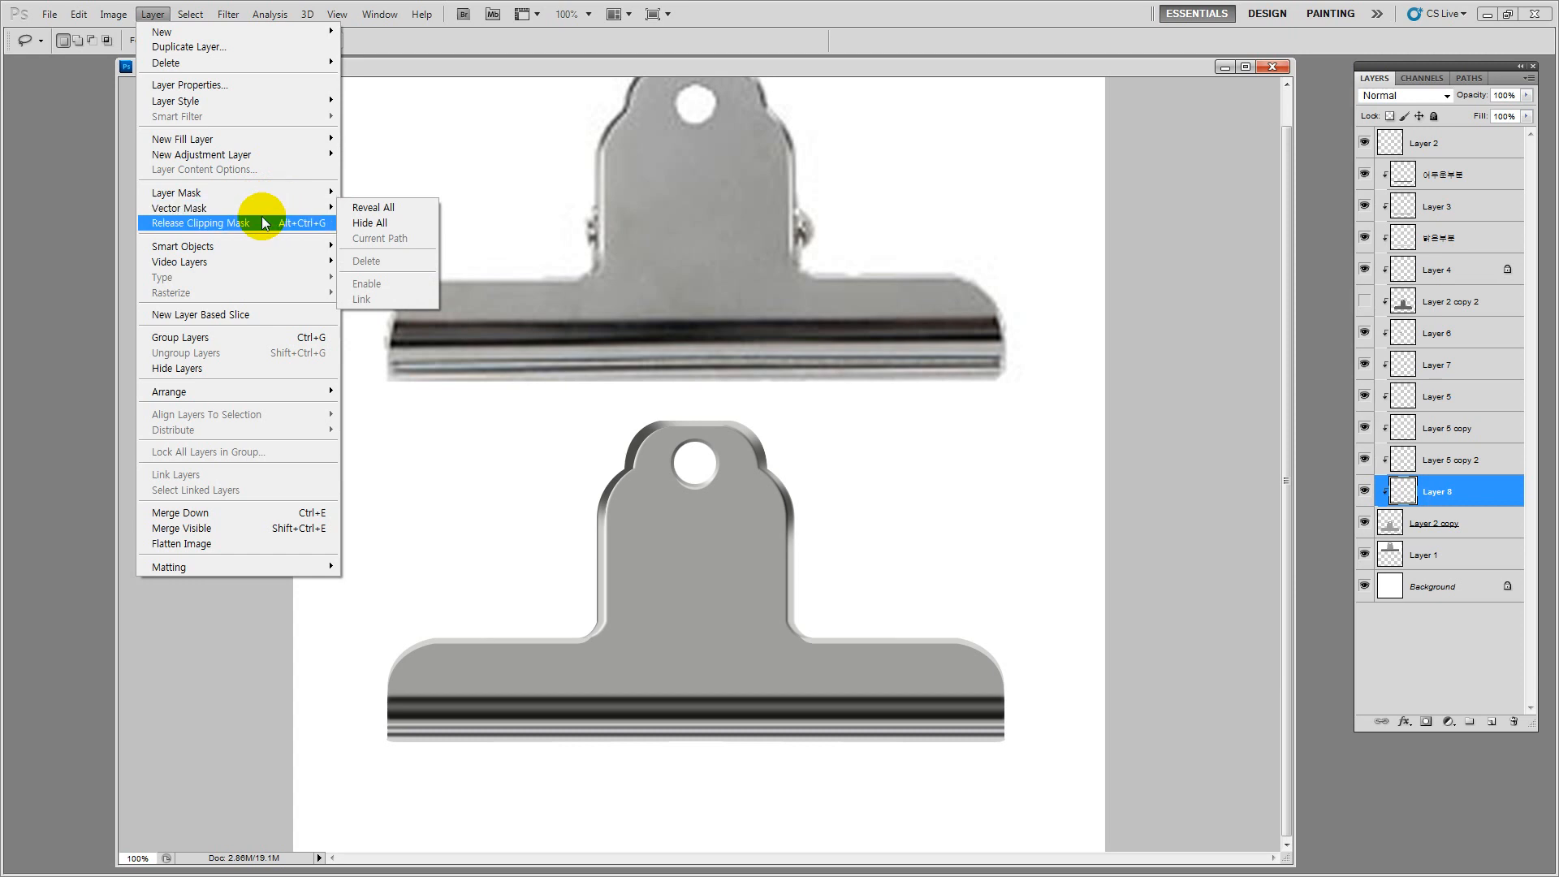
left_click(452, 44)
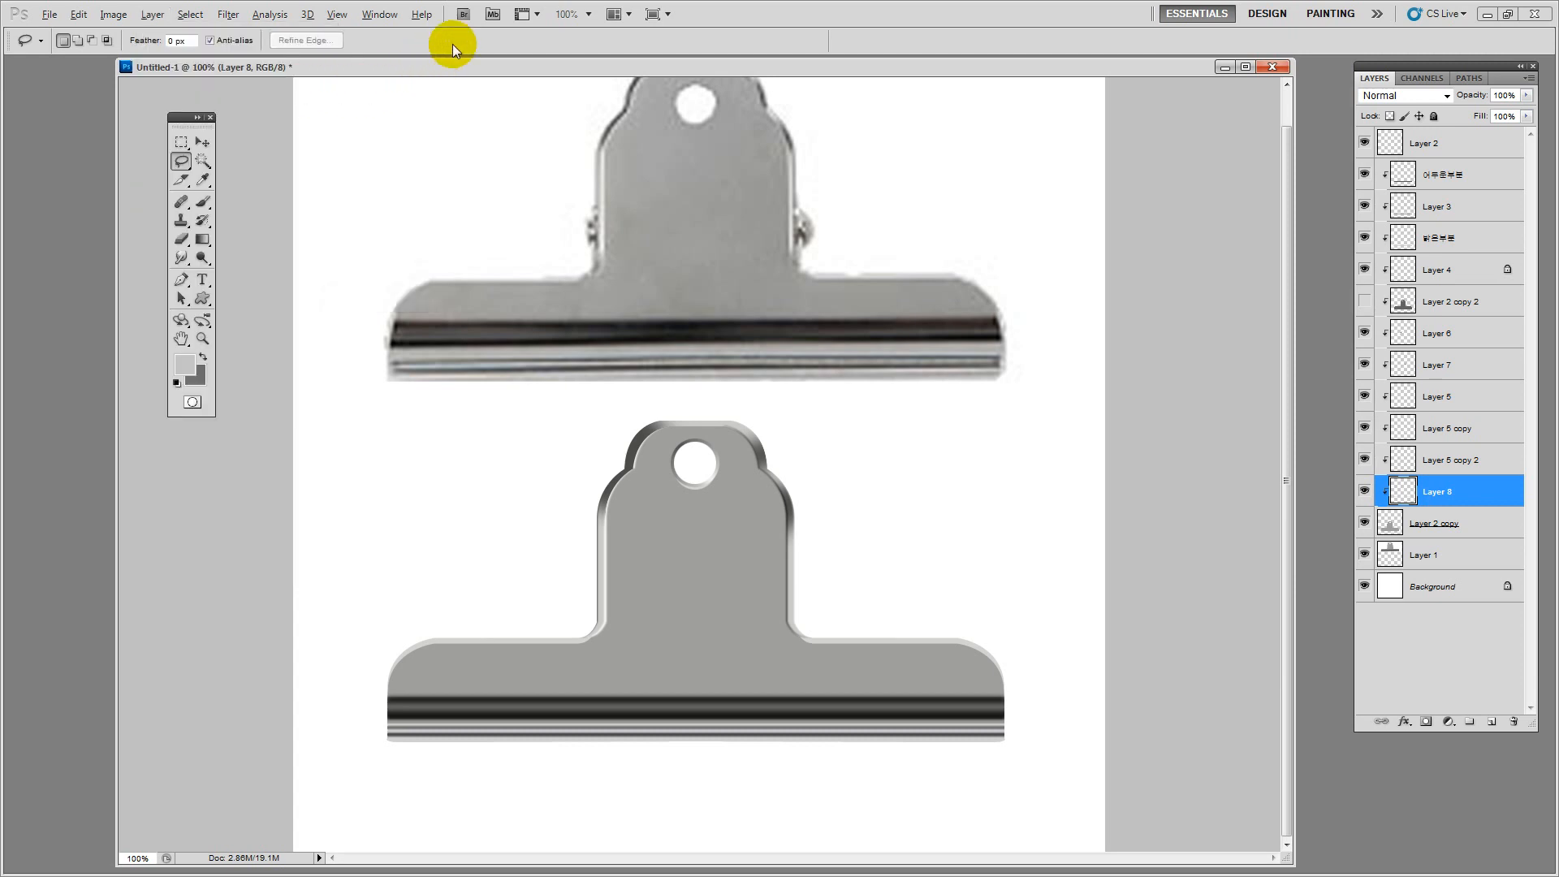
key("alt+l")
key("m")
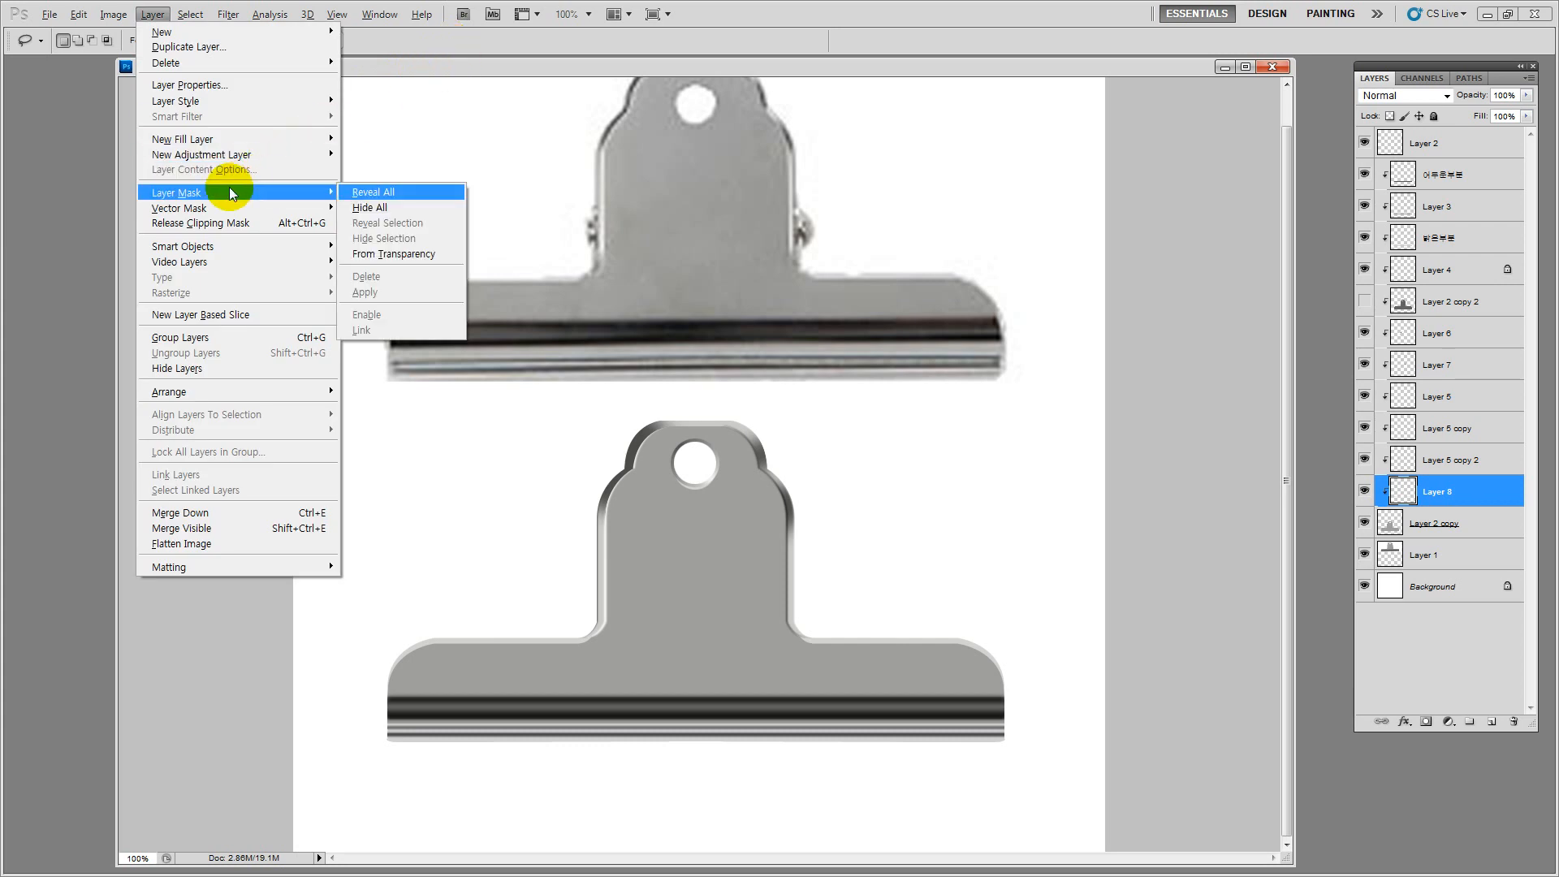
left_click(367, 192)
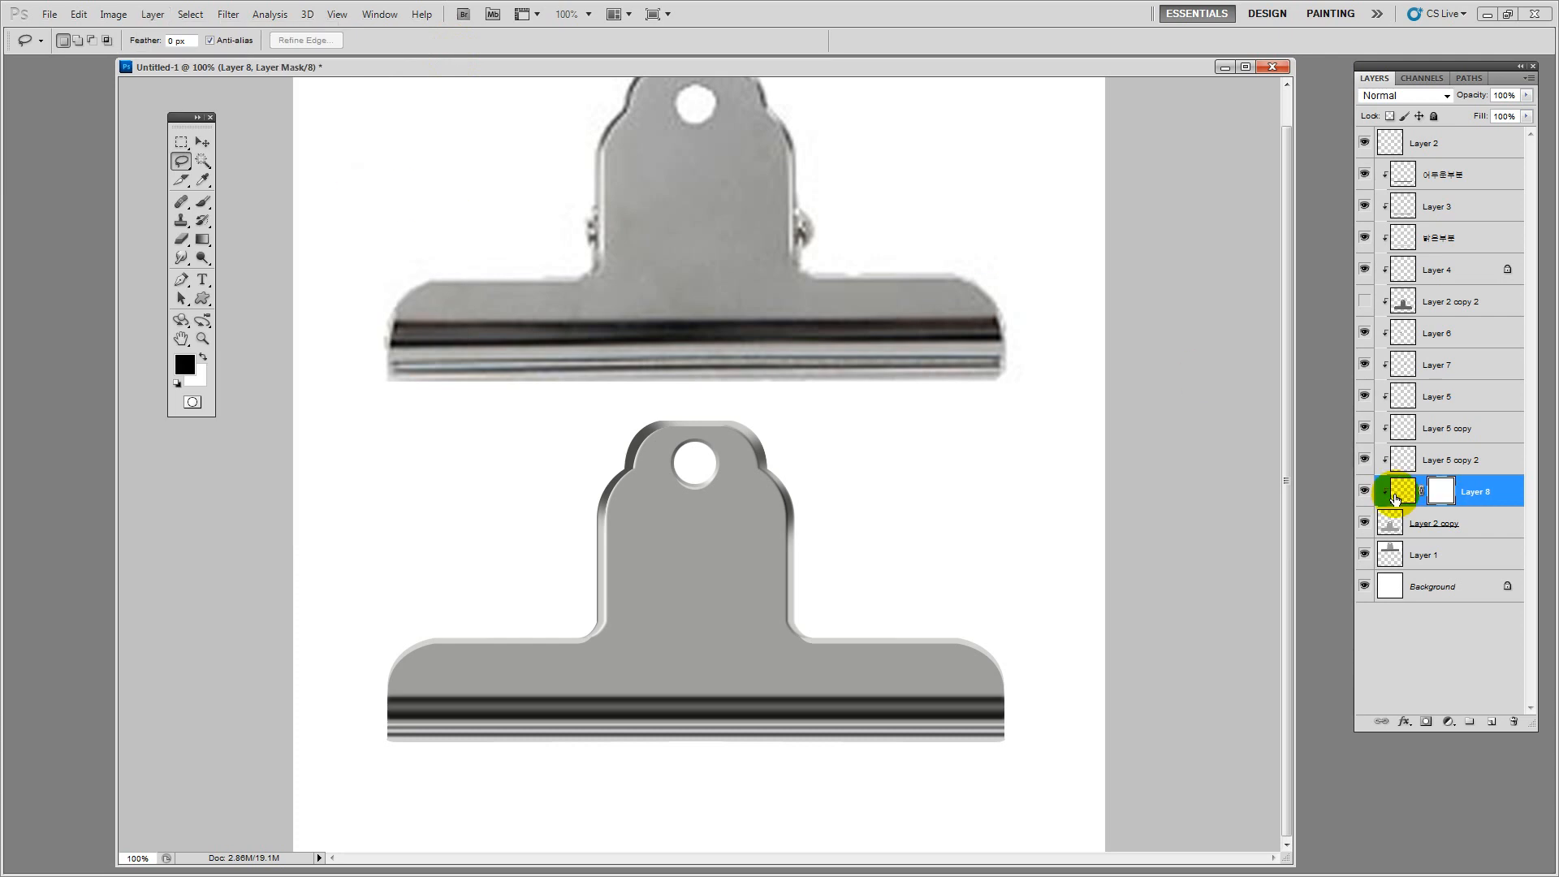
Draw a vertical black-to-white gradient on Layer 8's mask to hide the edge on the clip's upper part and keep it along the lower shoulders
left_click(202, 240)
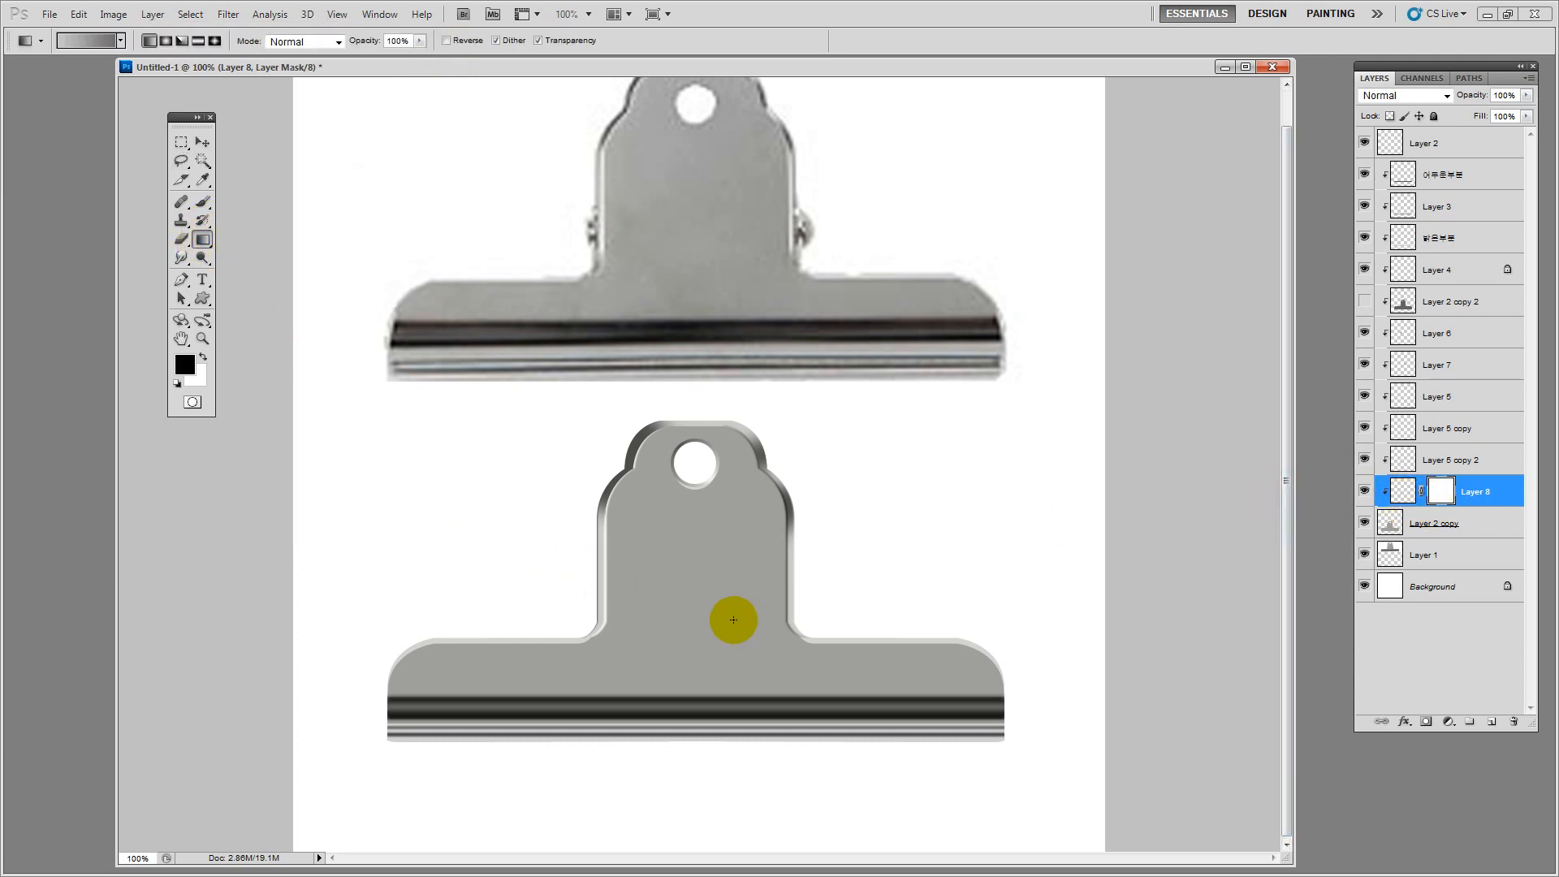
left_click_drag(699, 529, 697, 641)
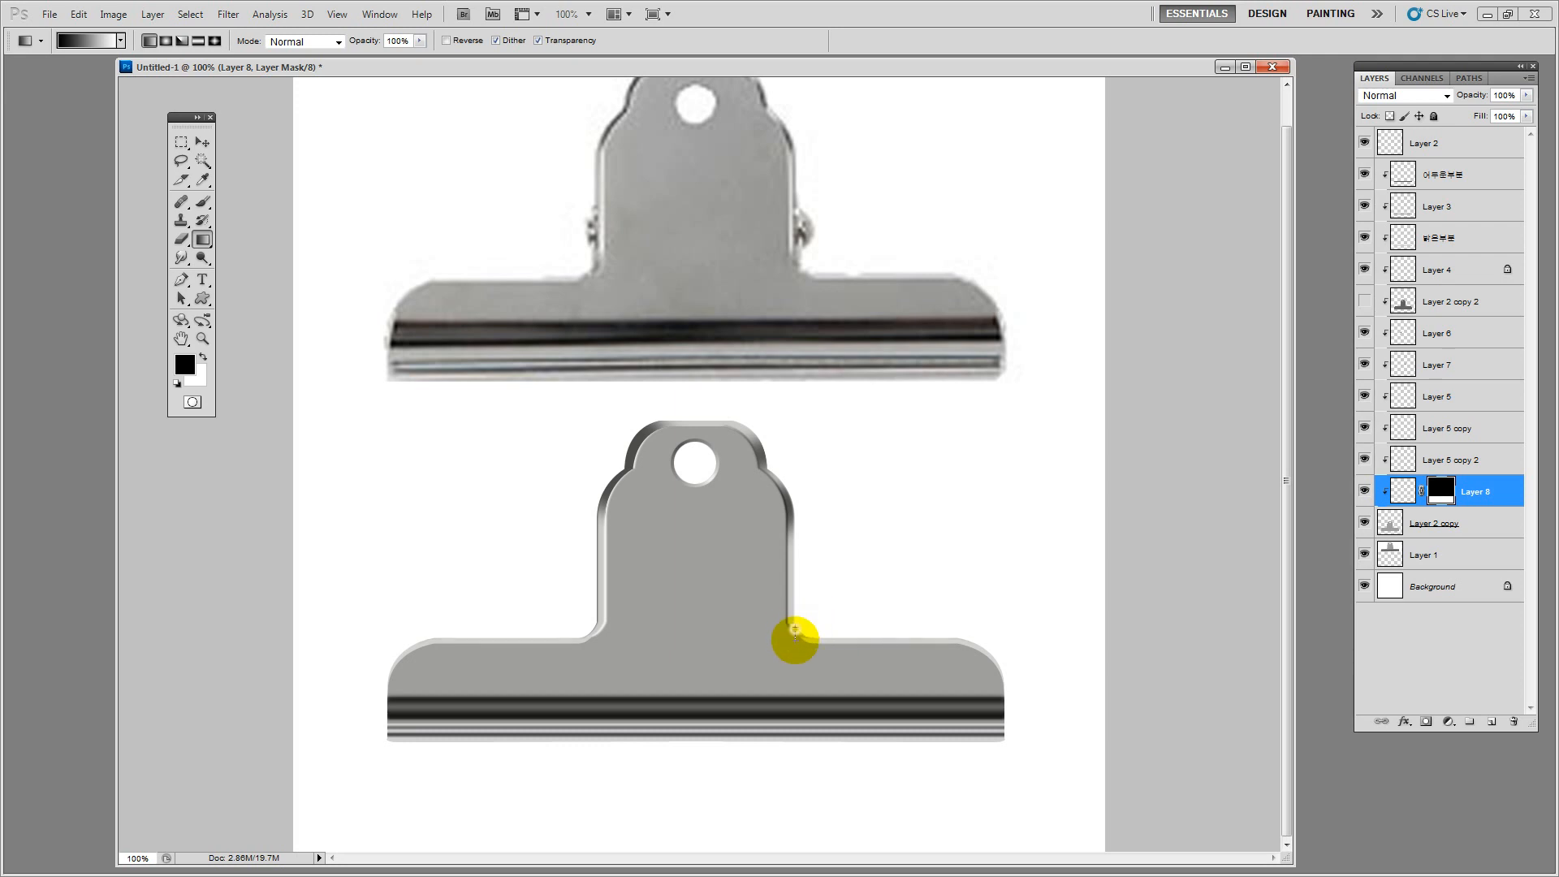
left_click_drag(795, 640, 798, 636)
Apply the gradient mask permanently to Layer 8 while removing it
left_click(180, 141)
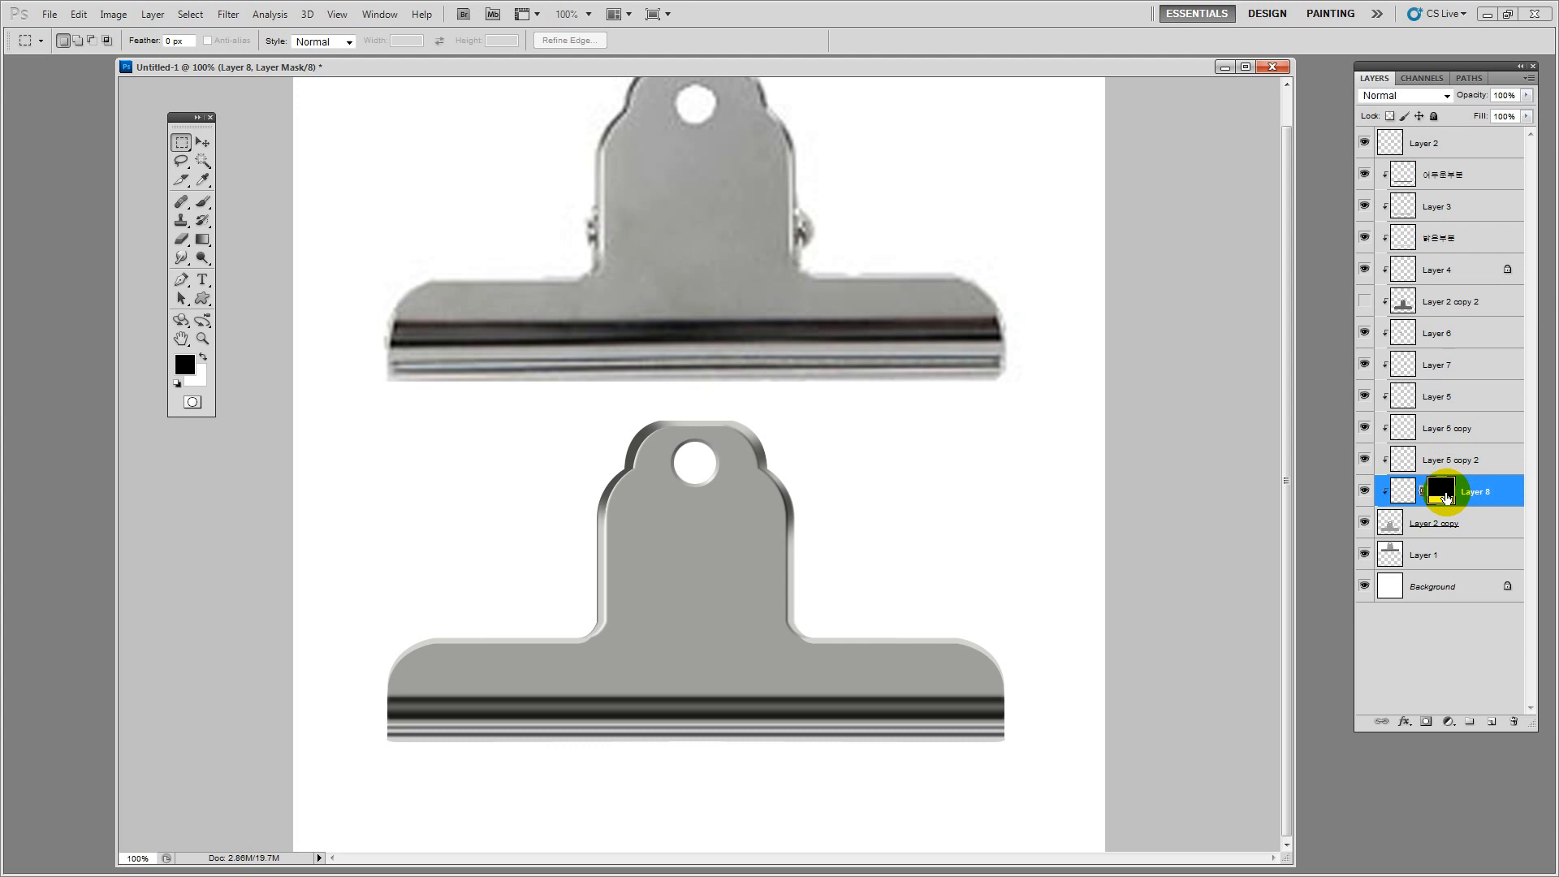
left_click(1409, 493)
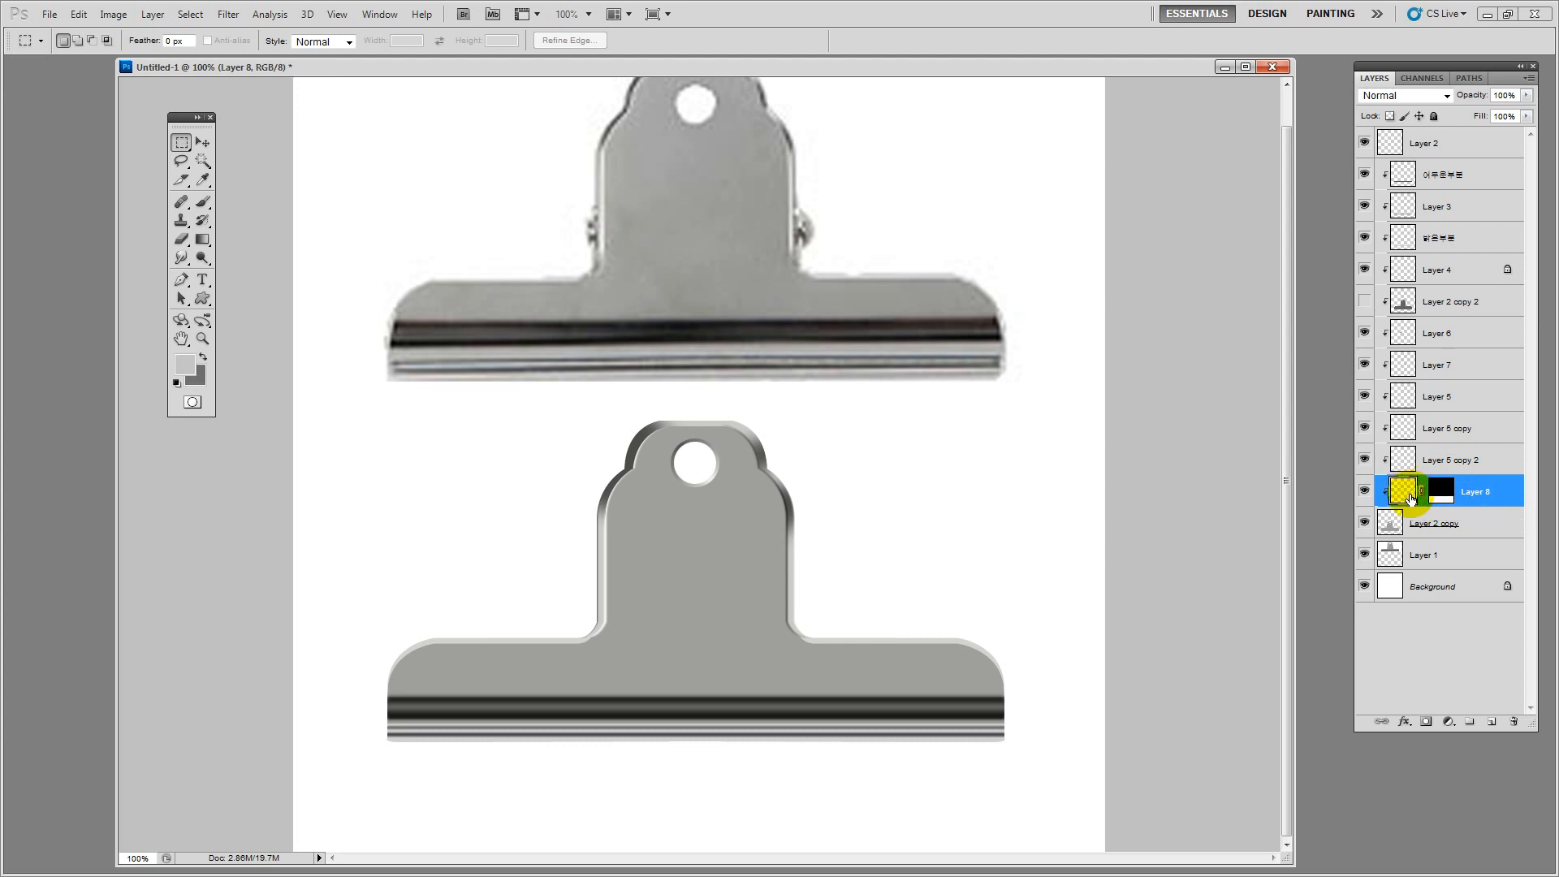
left_click(1437, 484)
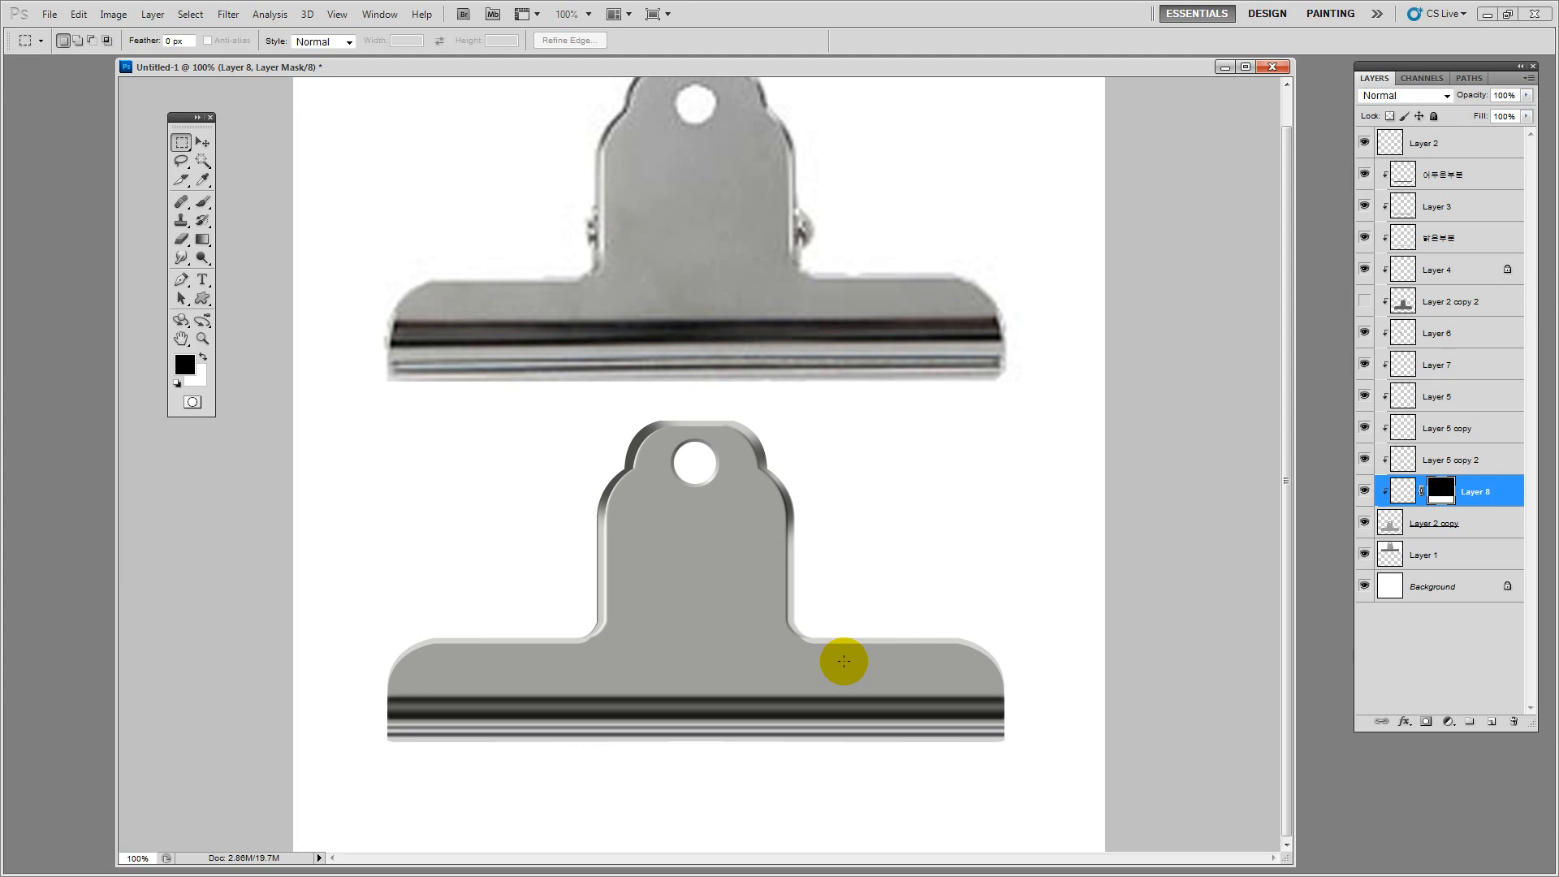
left_click_drag(741, 598, 754, 649)
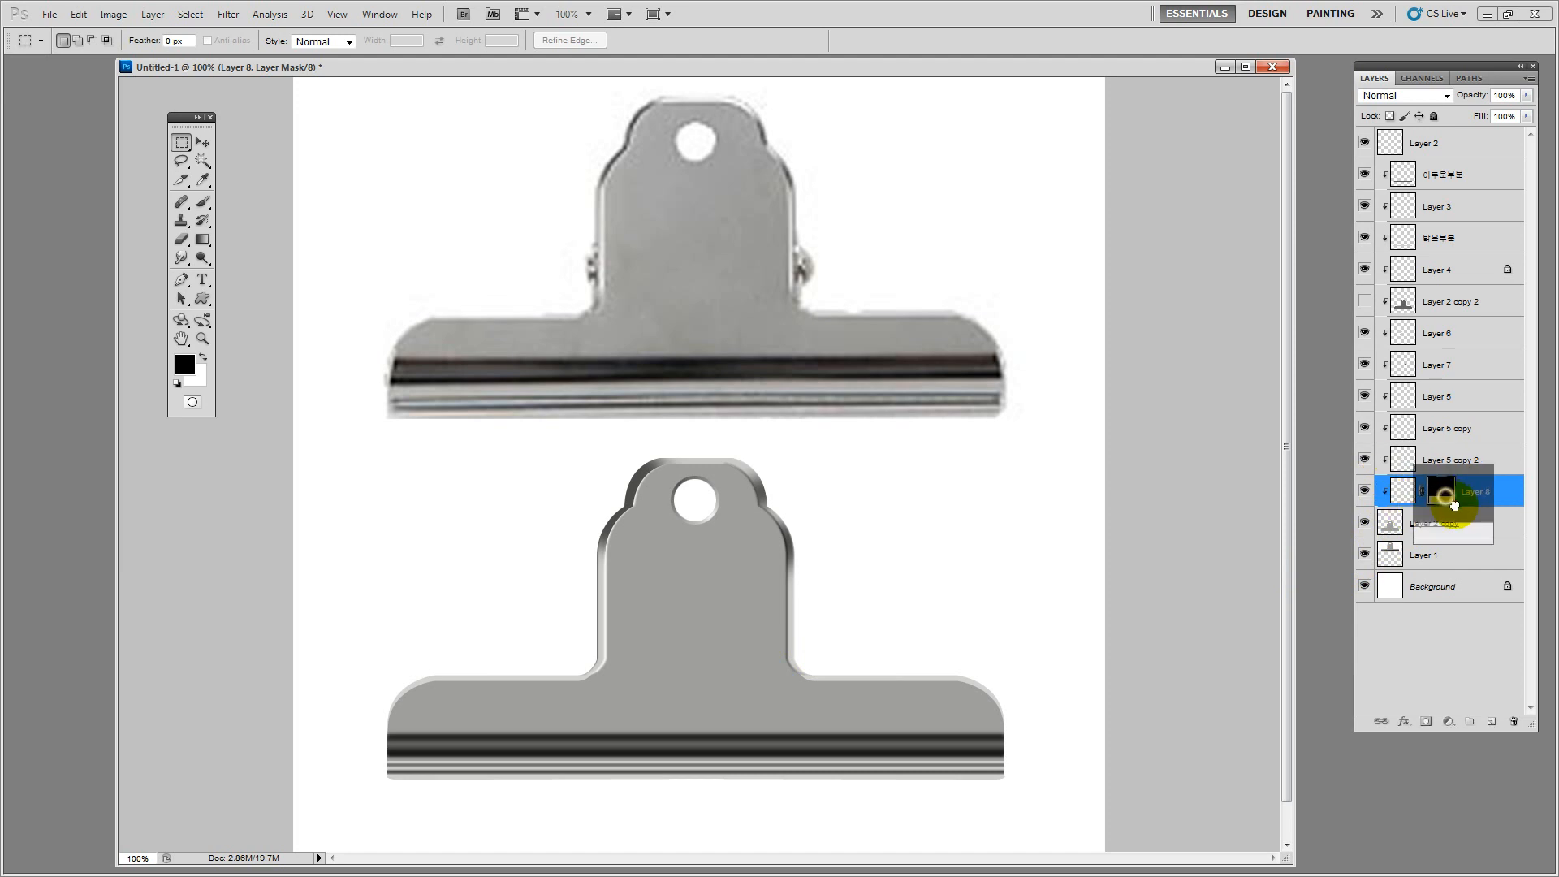
left_click_drag(1449, 498, 1513, 721)
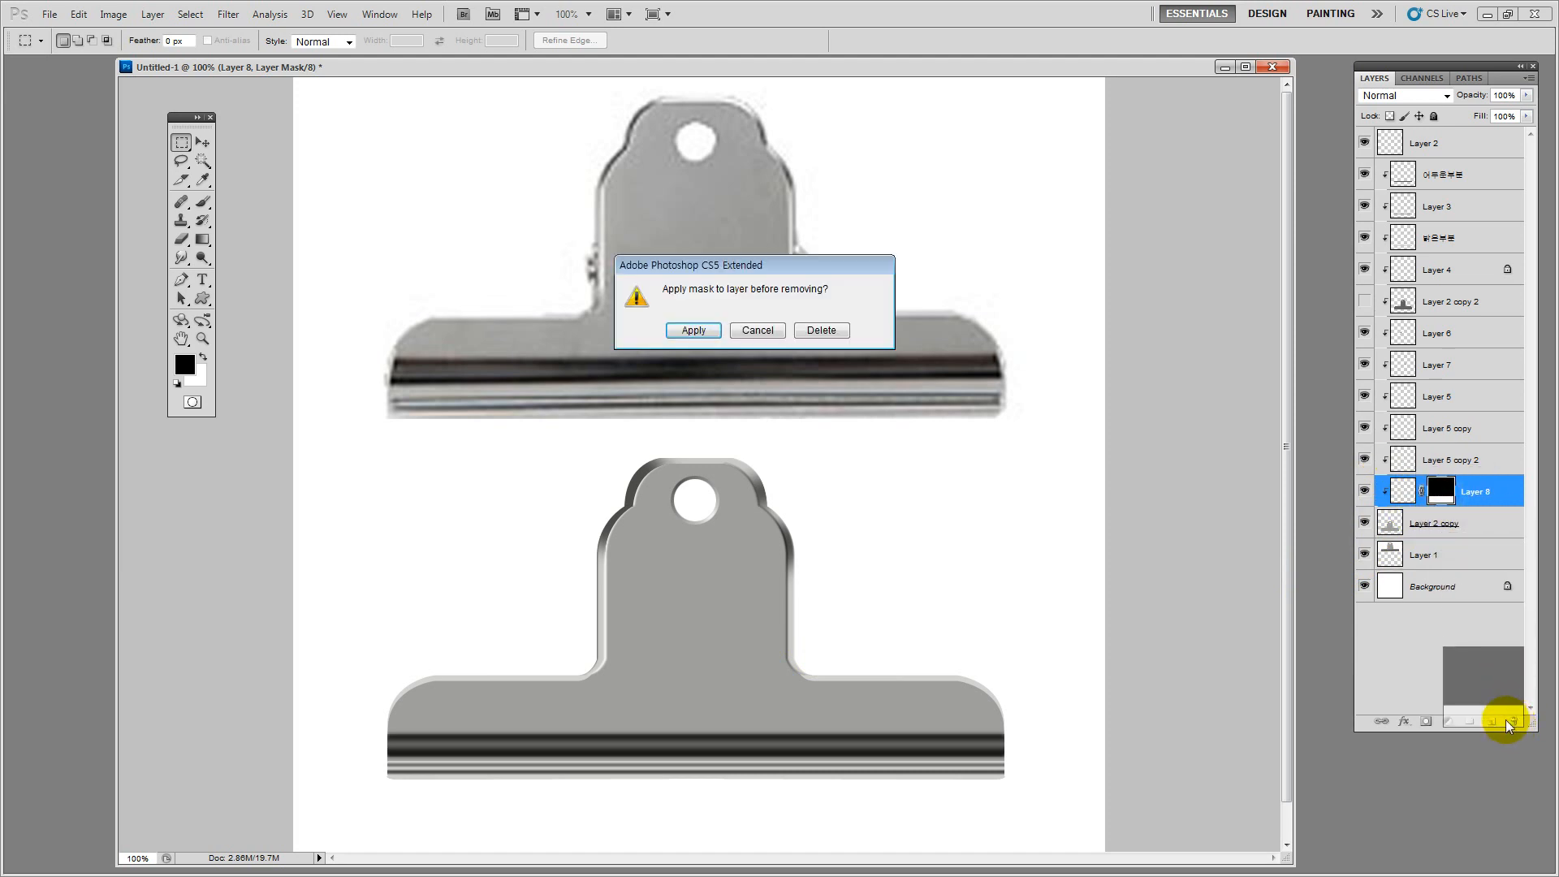
left_click(703, 327)
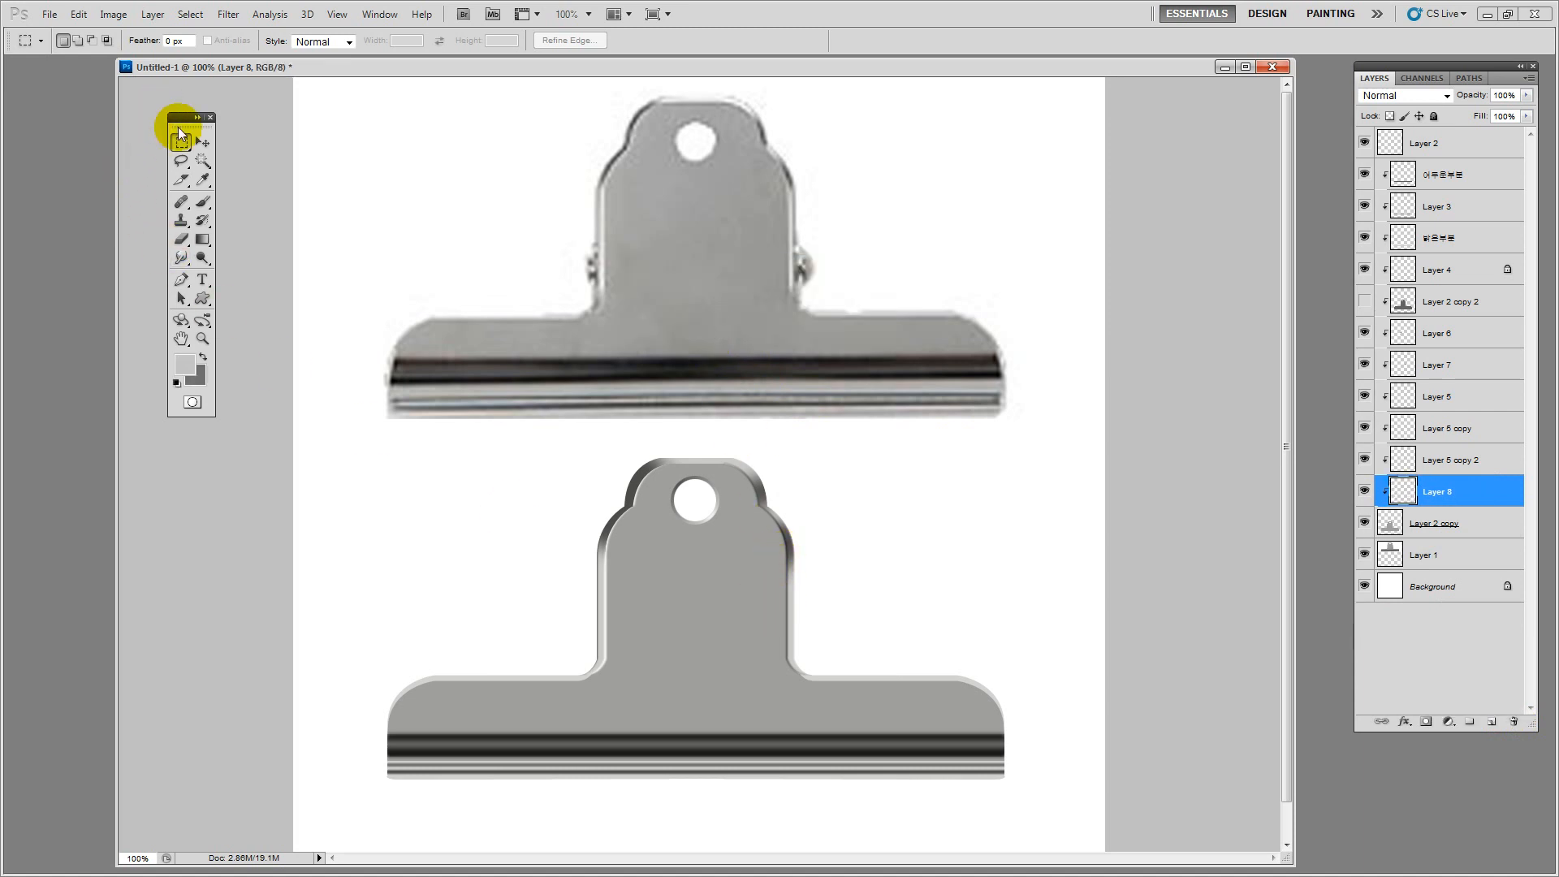
Brighten the remaining shoulder edge on Layer 8 with Hue/Saturation by setting Lightness to +34
left_click(202, 143)
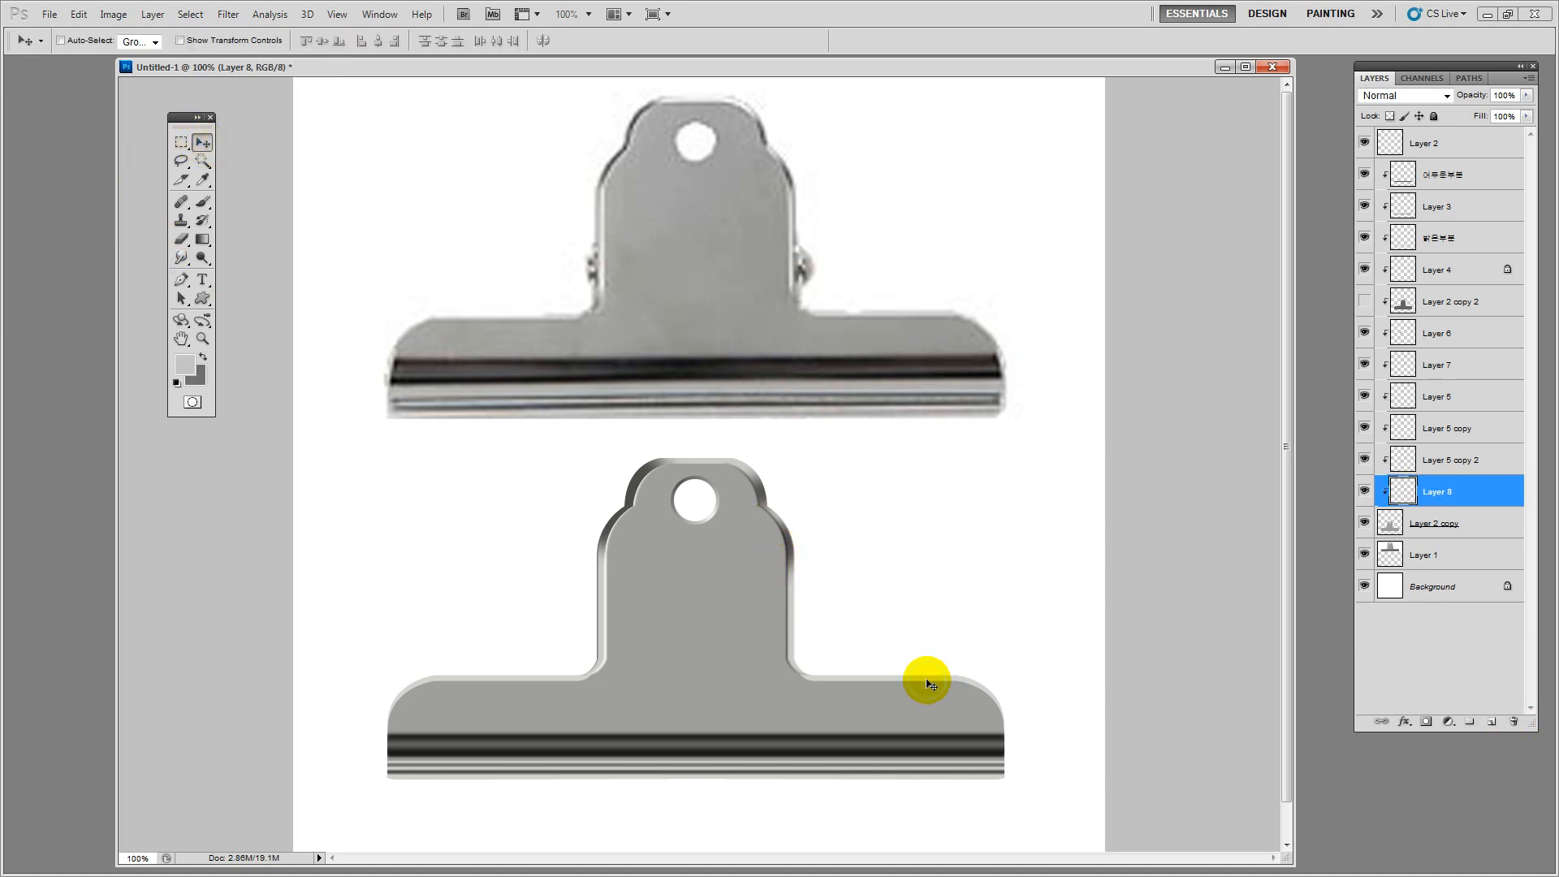
left_click(1365, 493)
left_click(1367, 497)
key("ctrl+u")
mouse_move(971, 338)
left_mouse_down()
mouse_move(987, 340)
mouse_move(969, 340)
left_mouse_up()
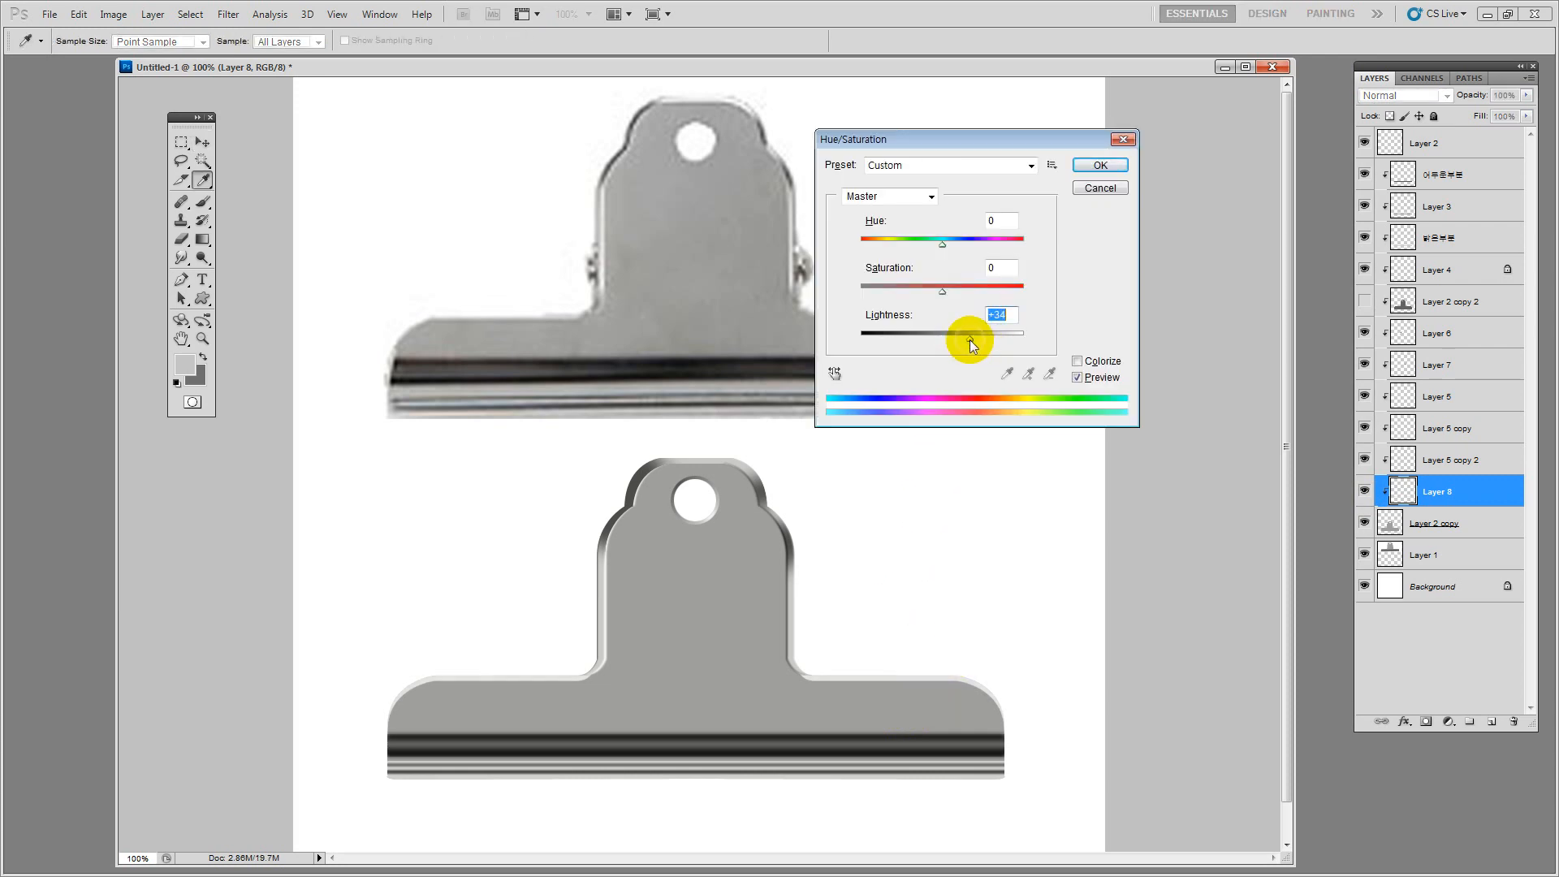
left_click(1097, 165)
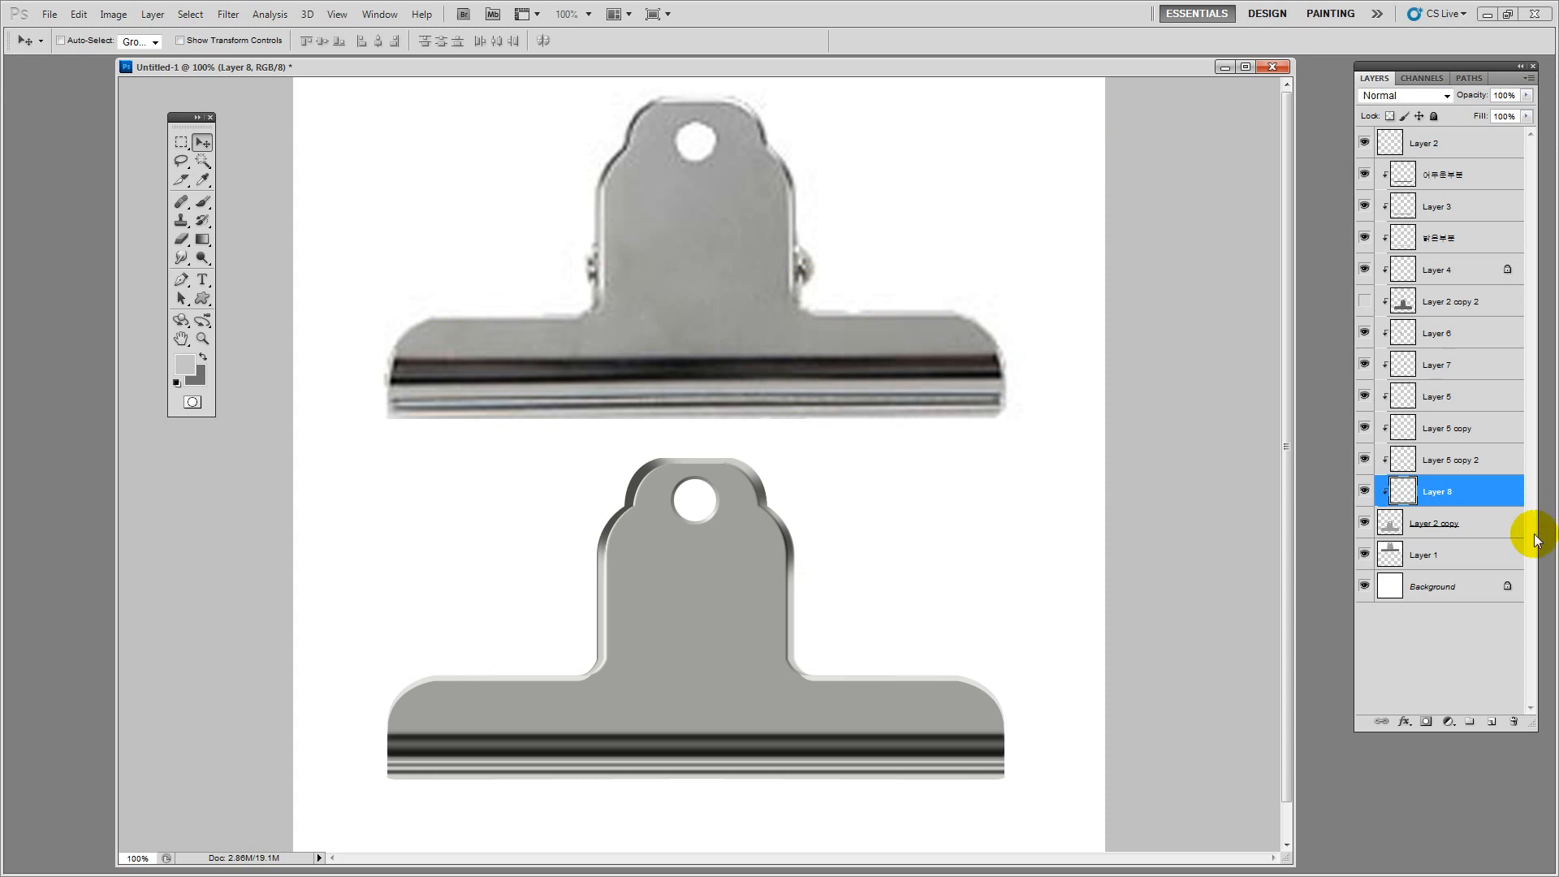
Duplicate Layer 8 and clip the copy to the clip shape of Layer 2 copy
left_click(1515, 495)
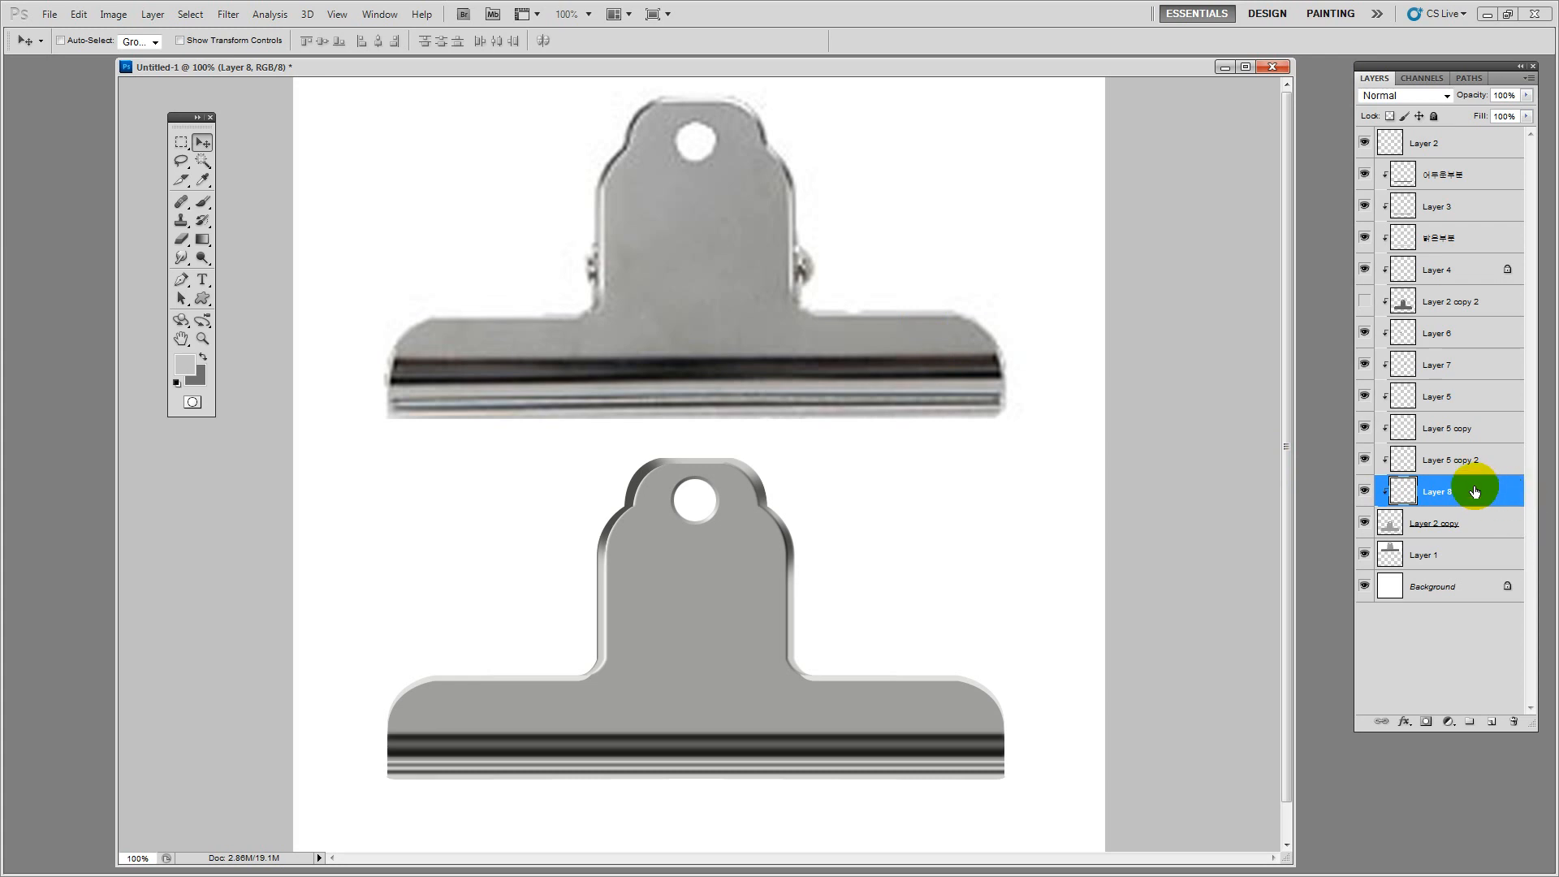
key("ctrl+j")
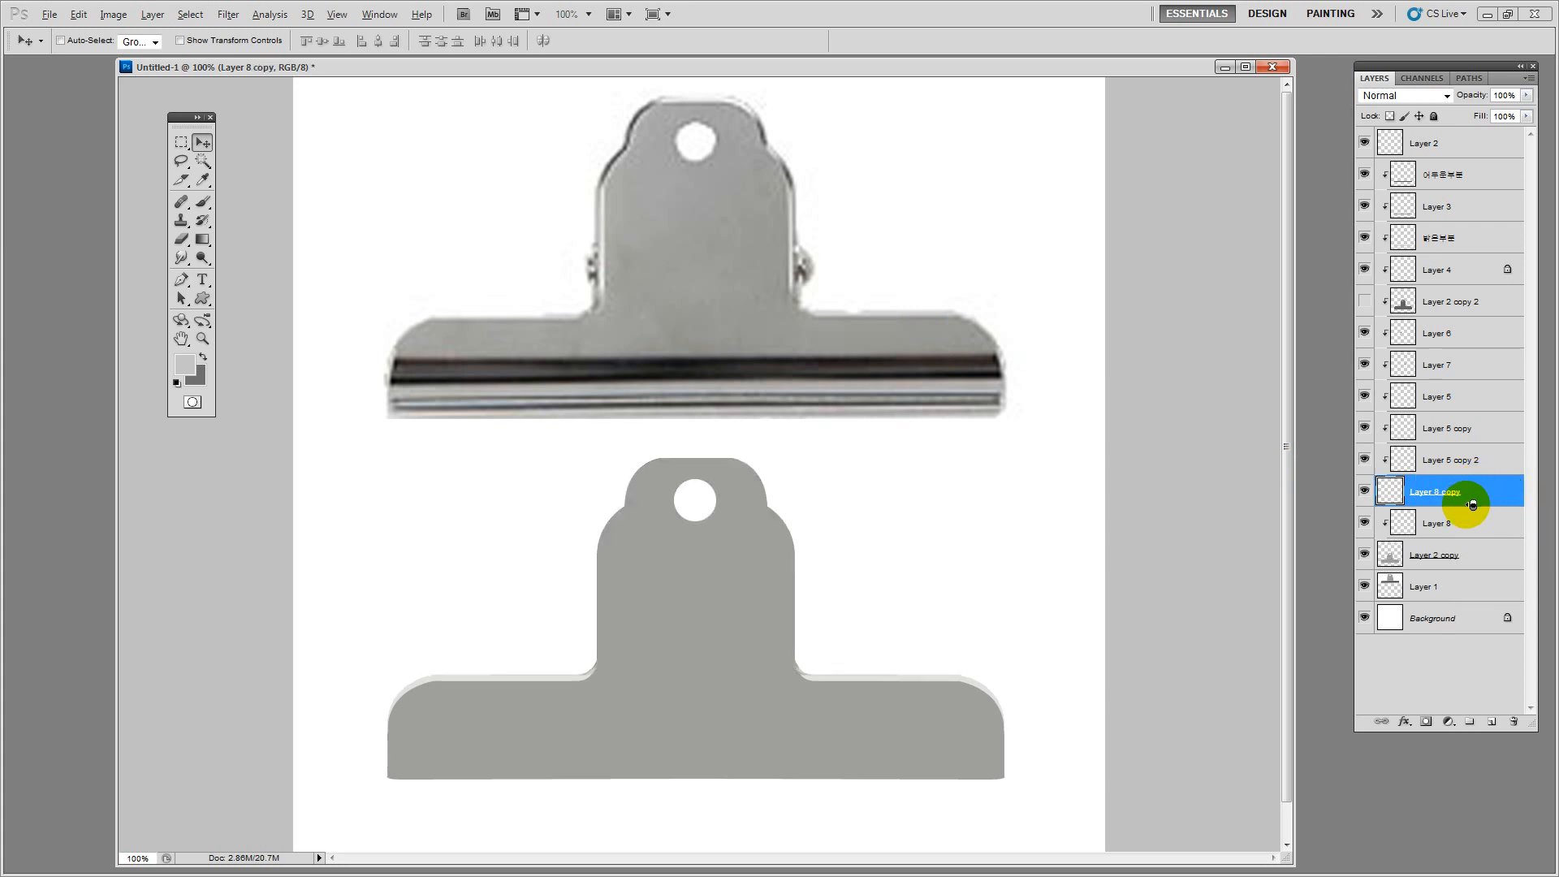
left_click(1473, 504, "alt")
Darken the original Layer 8 beneath its copy in two Hue/Saturation passes, using Lightness -48 for the second
left_click(1439, 524)
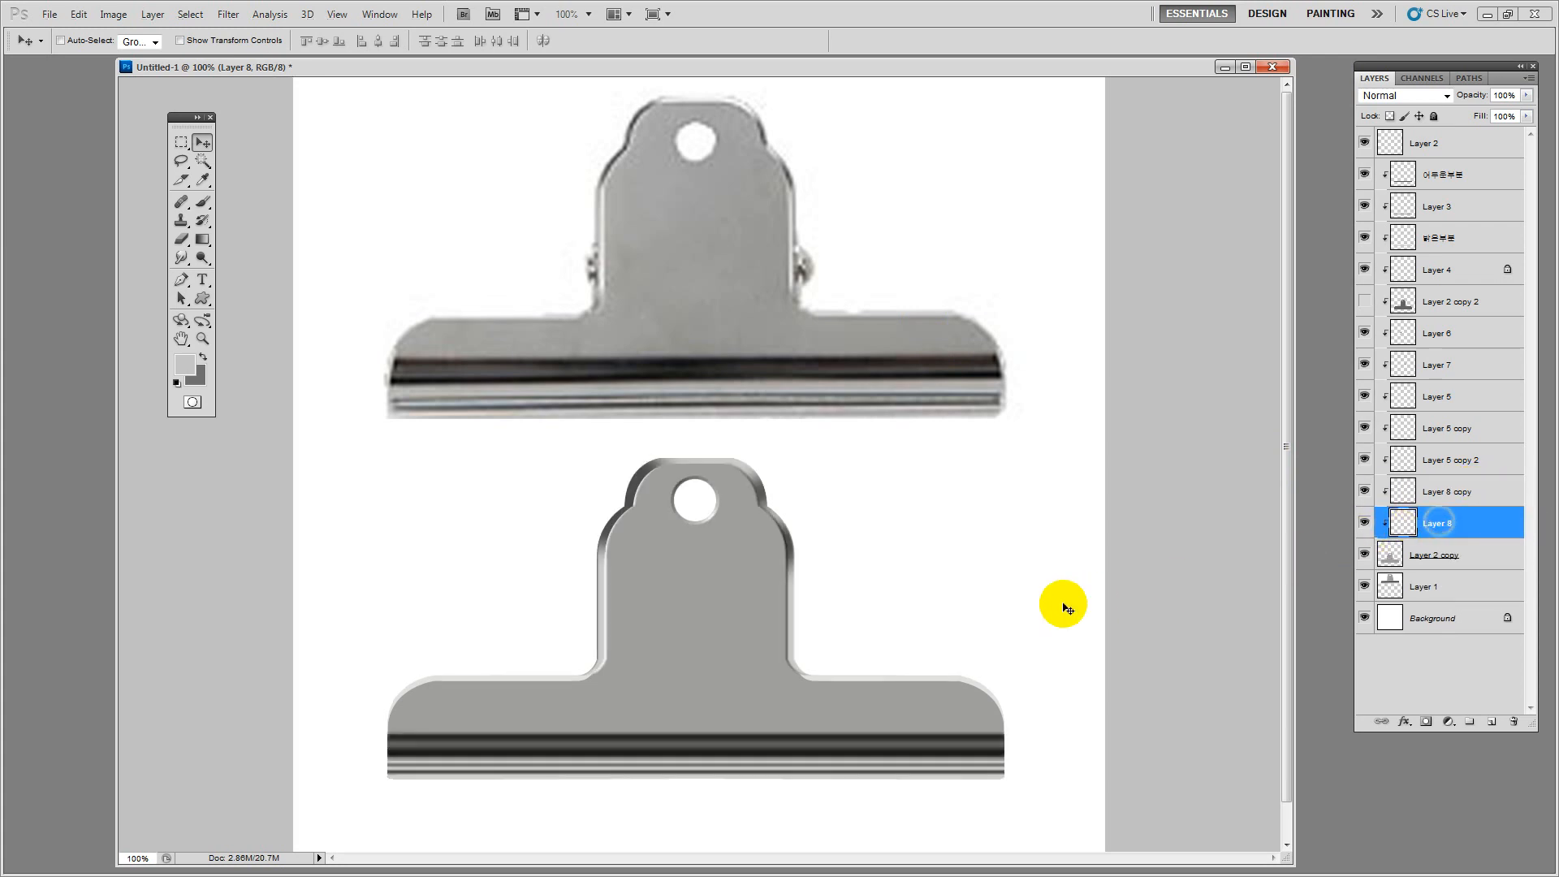
key("ctrl+u")
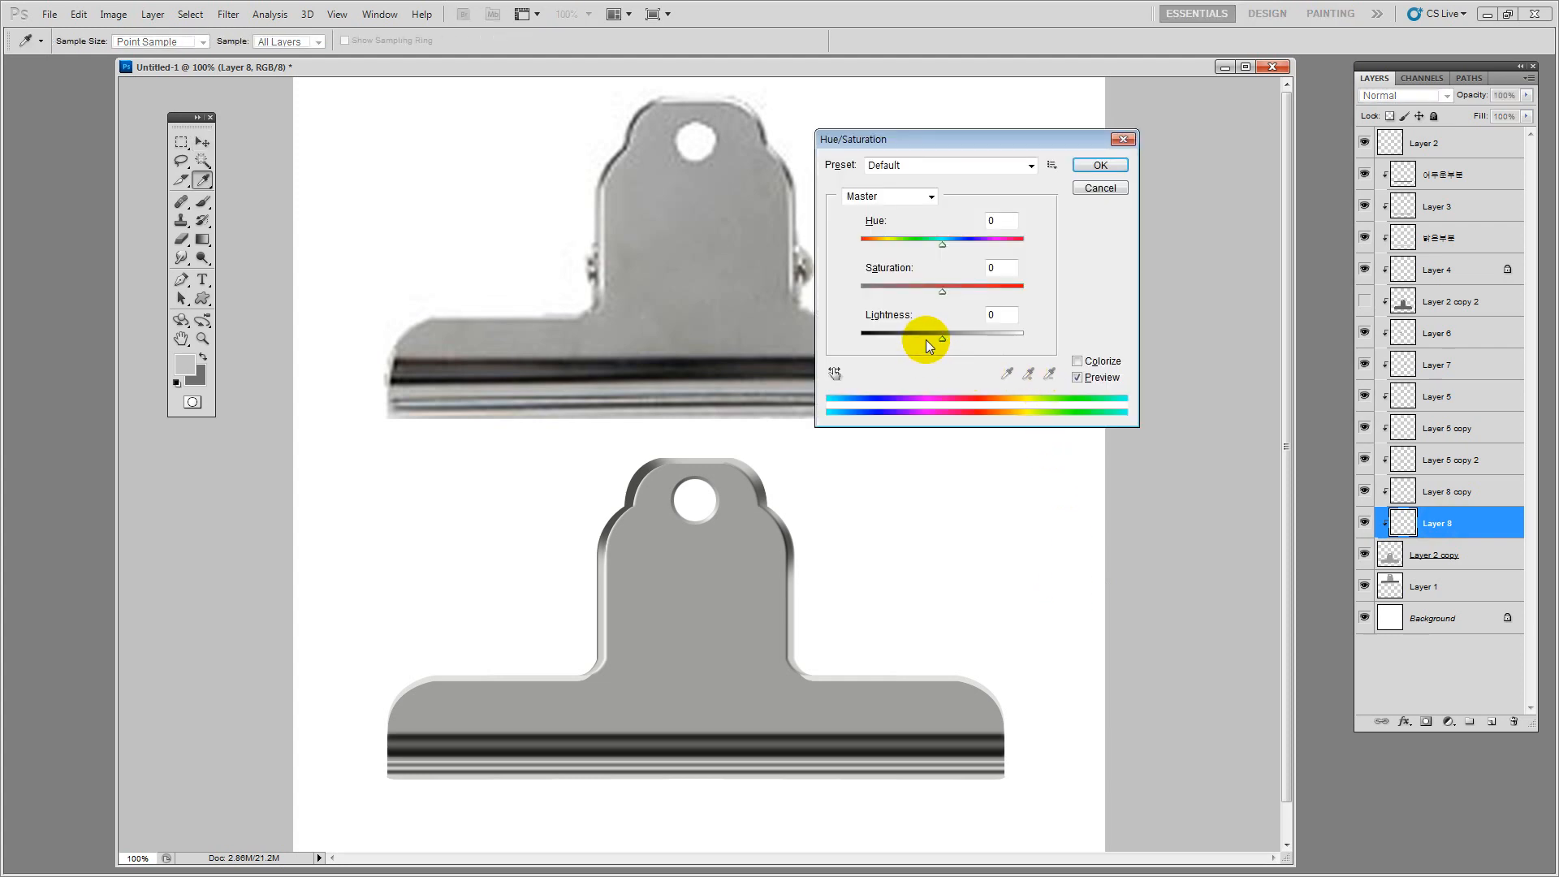
left_click(925, 340)
left_click(1091, 168)
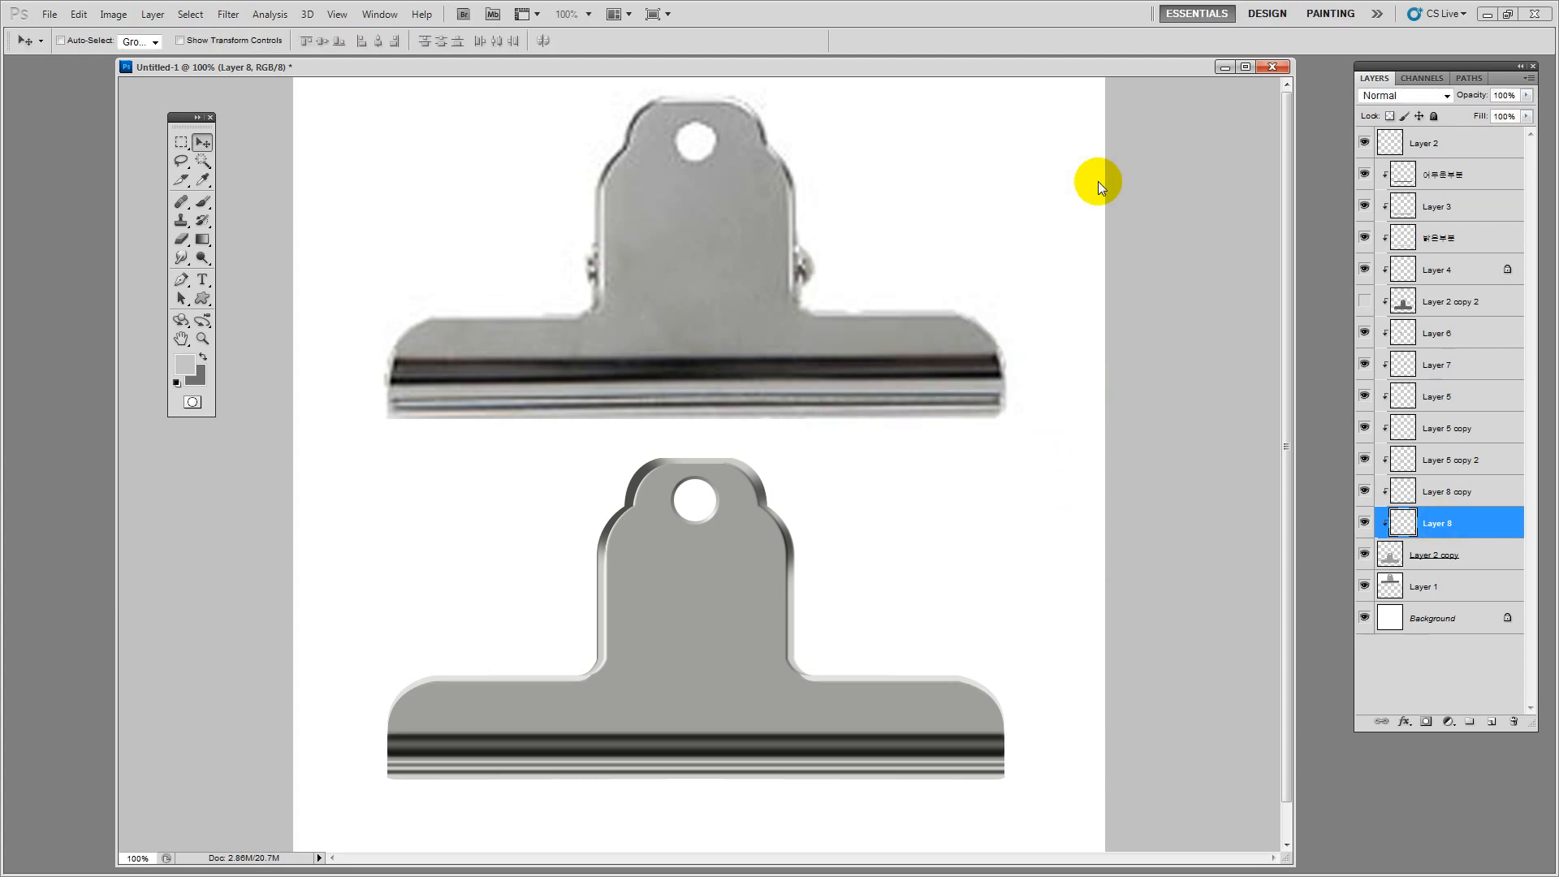
key("ctrl+u")
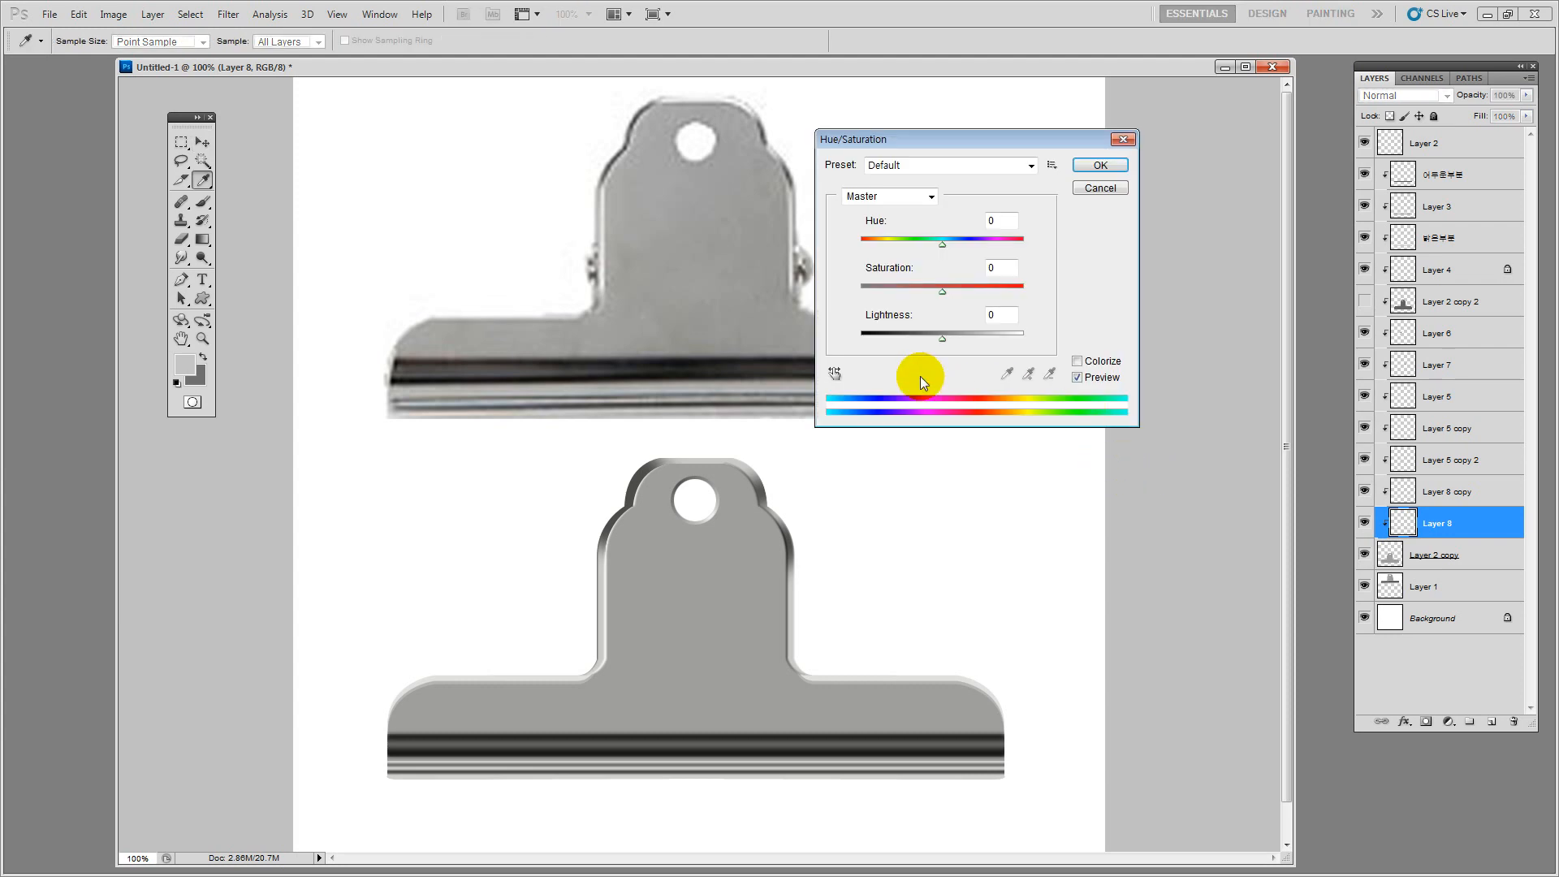
left_click_drag(906, 343, 903, 339)
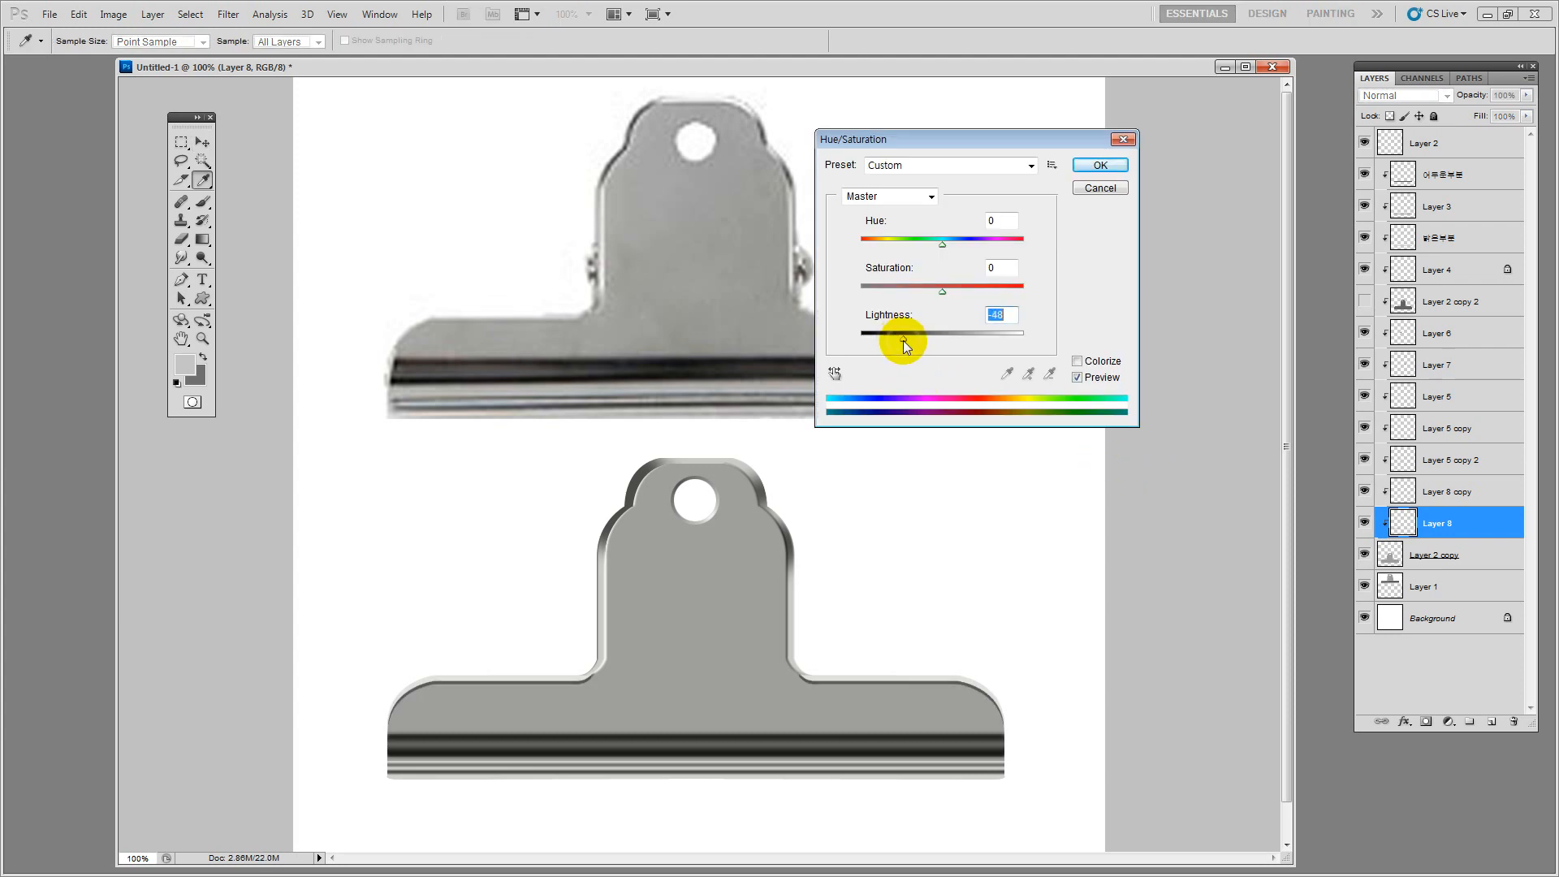
left_click(1098, 167)
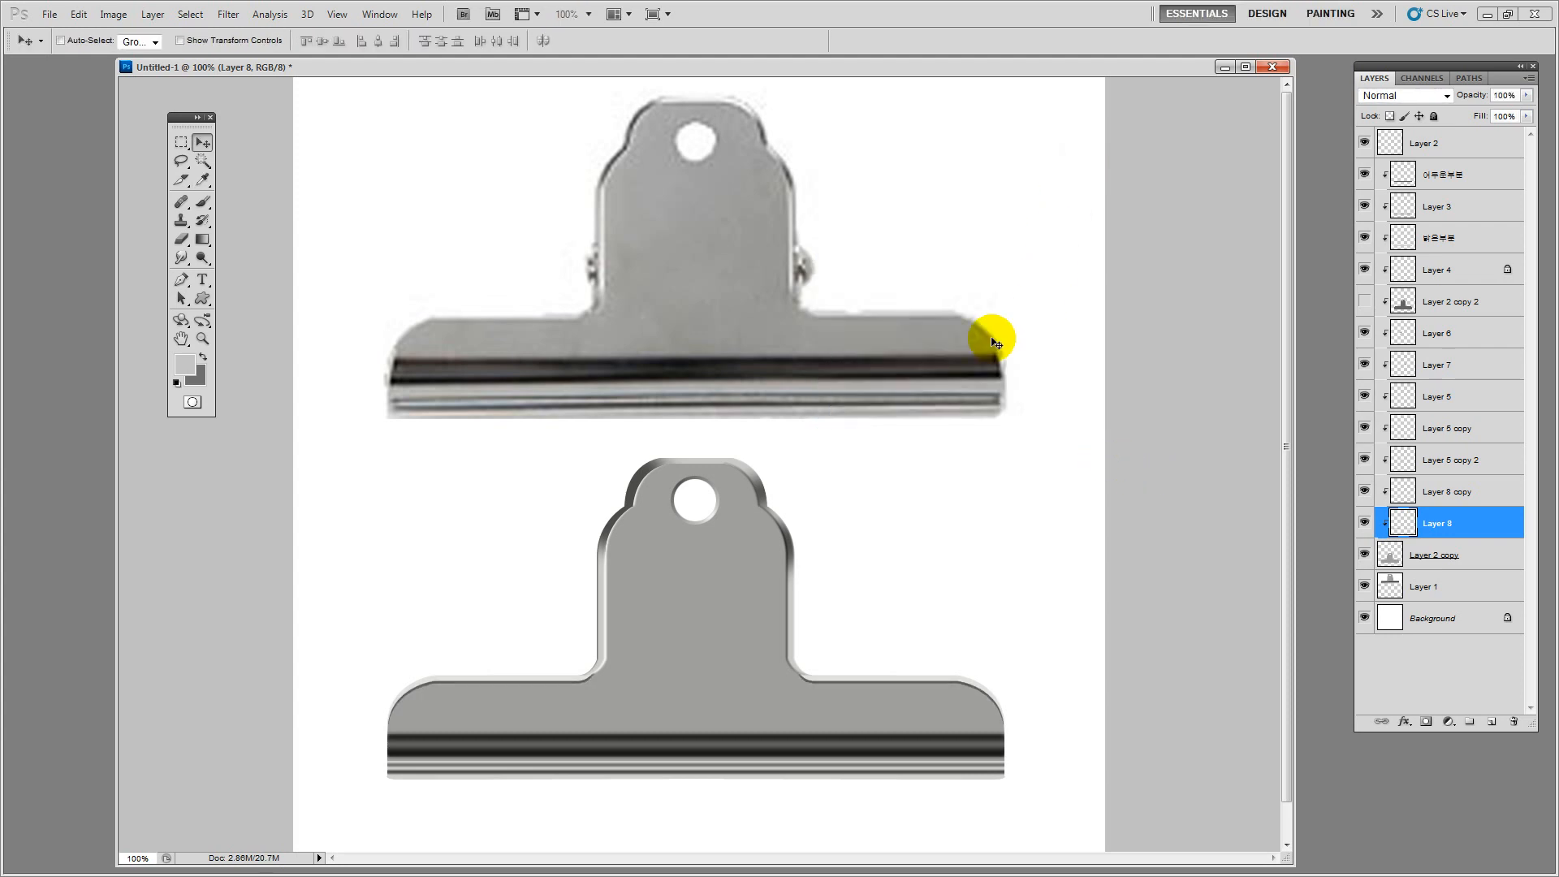
Soften the darkened edge line on Layer 8 with a slight Gaussian Blur
left_click(228, 15)
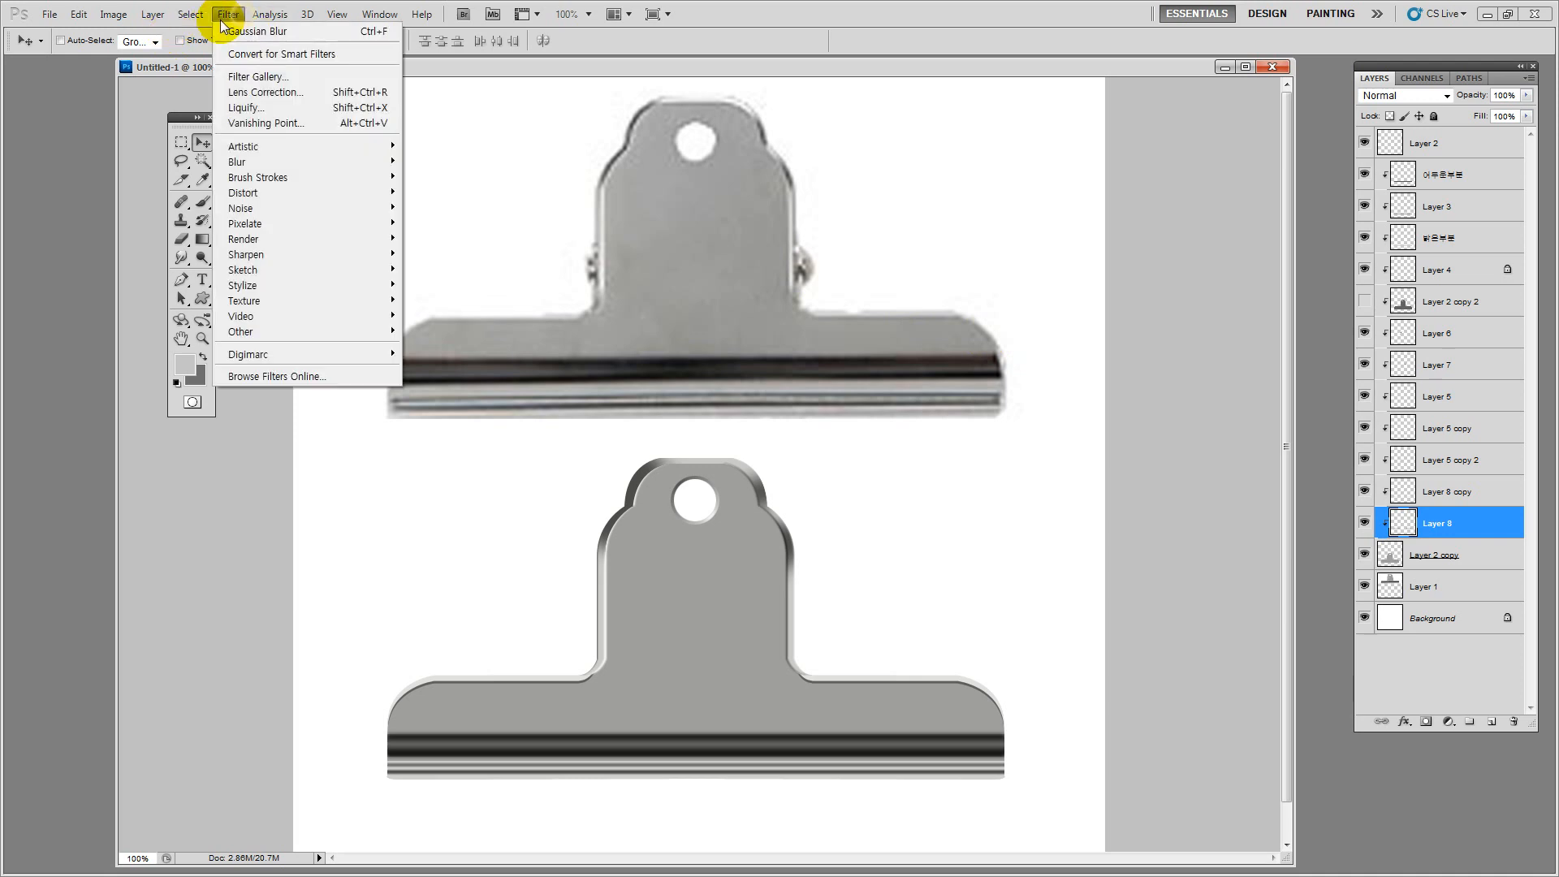
left_click(290, 159)
left_click(445, 222)
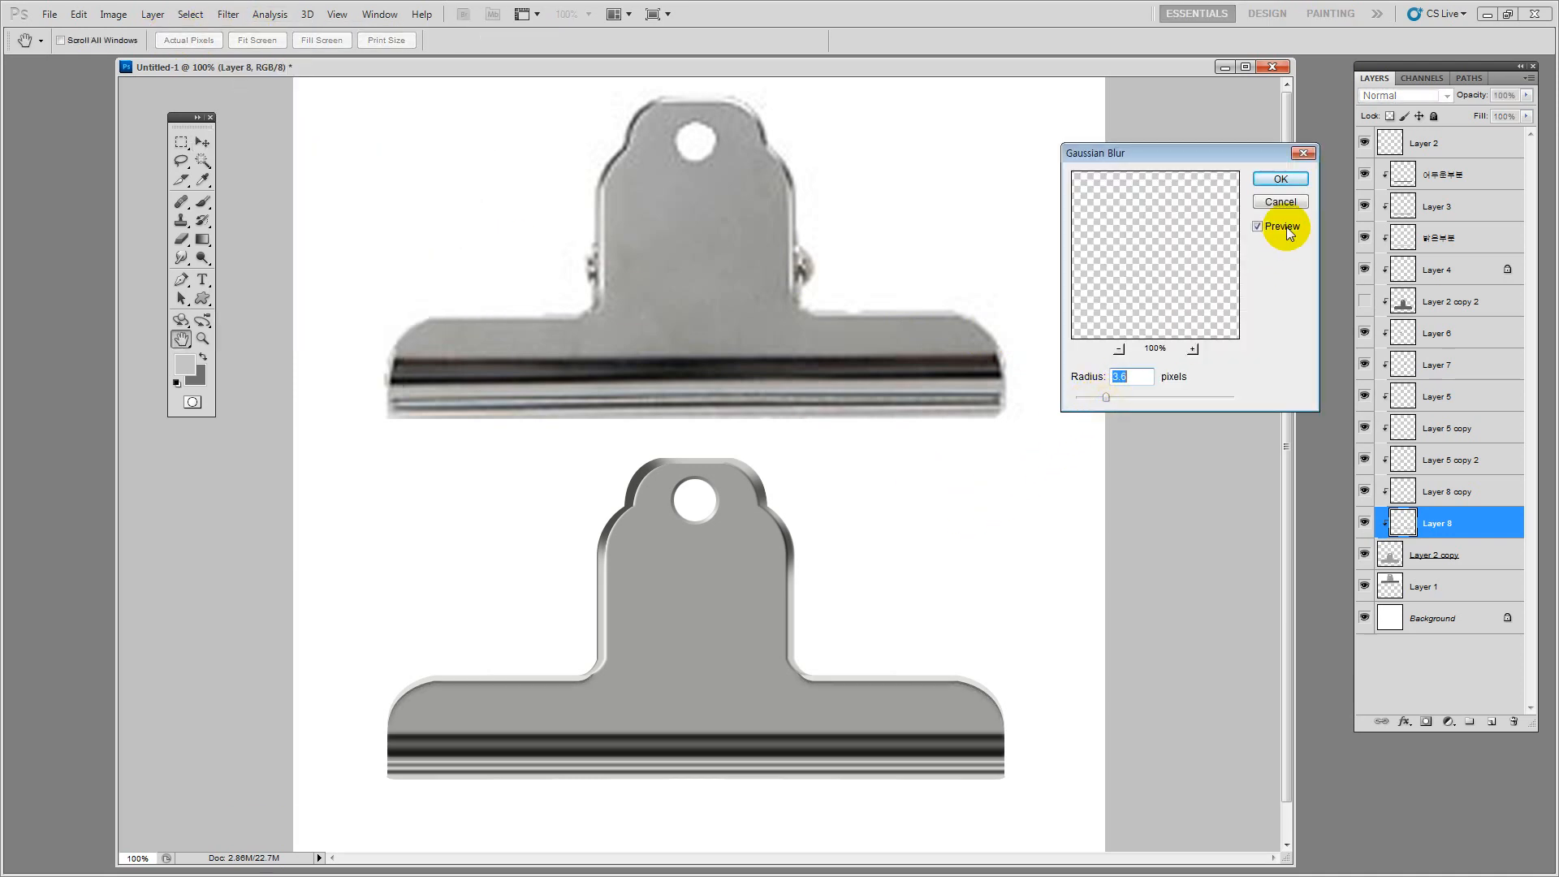
left_click(1280, 177)
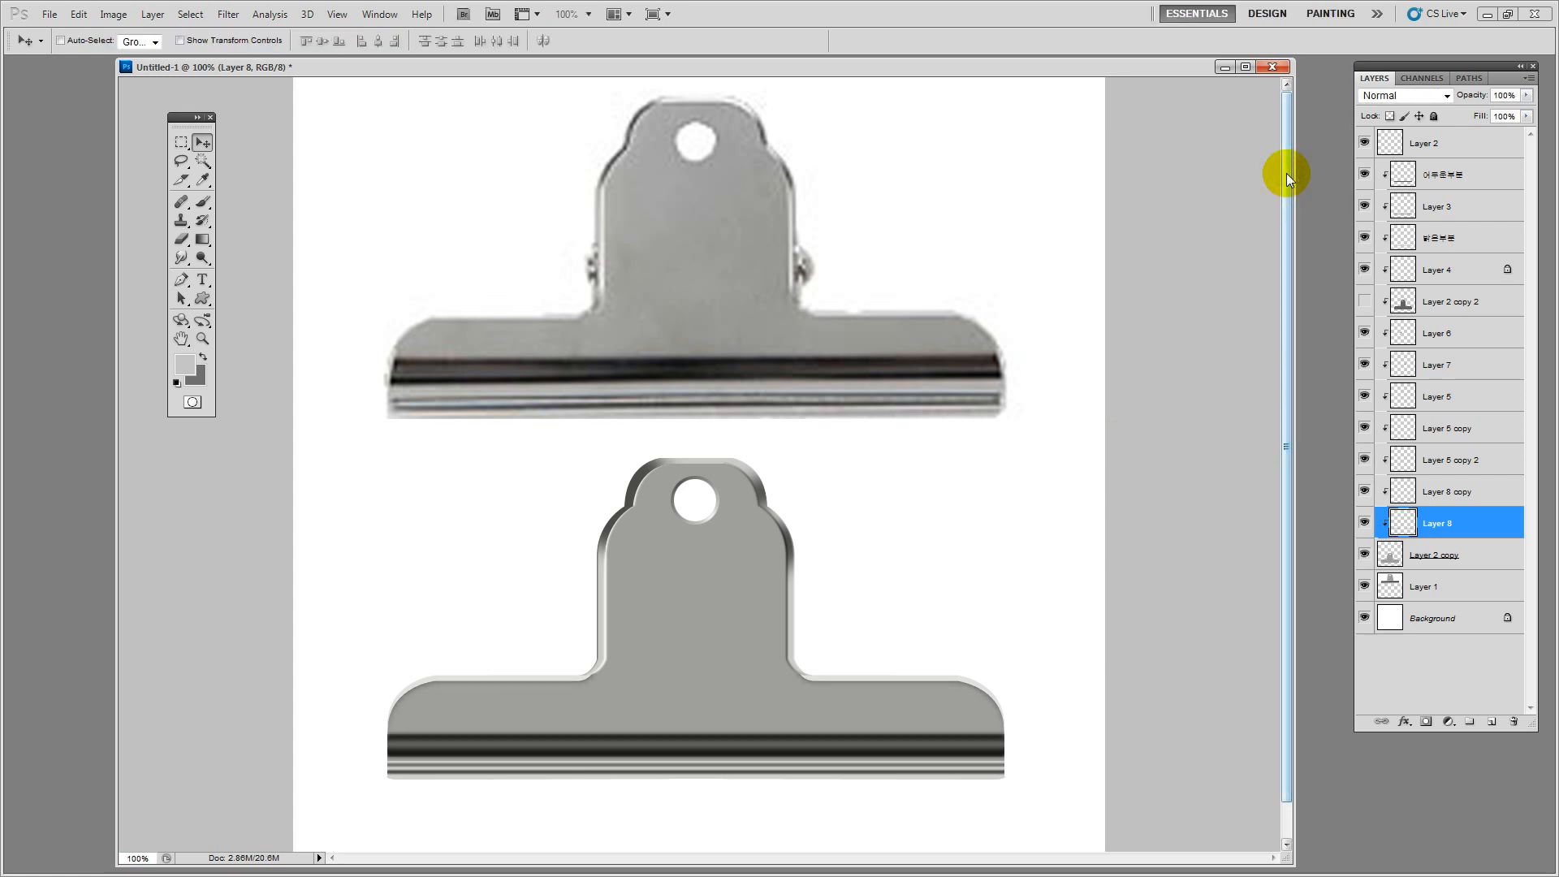
left_click(1401, 494, "ctrl")
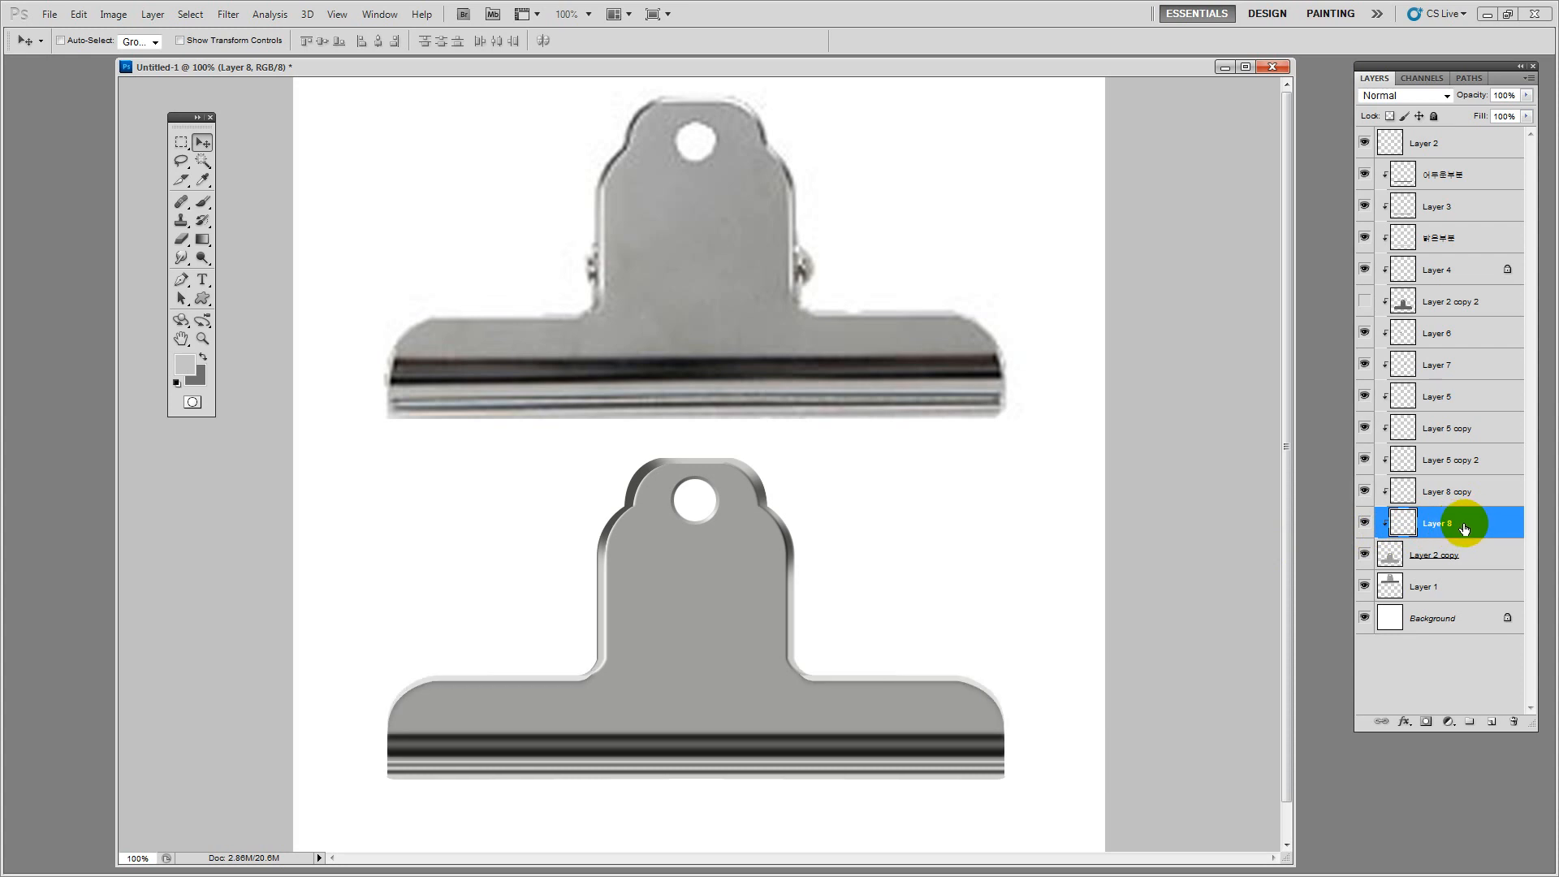
Move Layer 8 above Layer 8 copy and darken it in Hue/Saturation with Lightness -53
left_click_drag(1469, 523, 1461, 479)
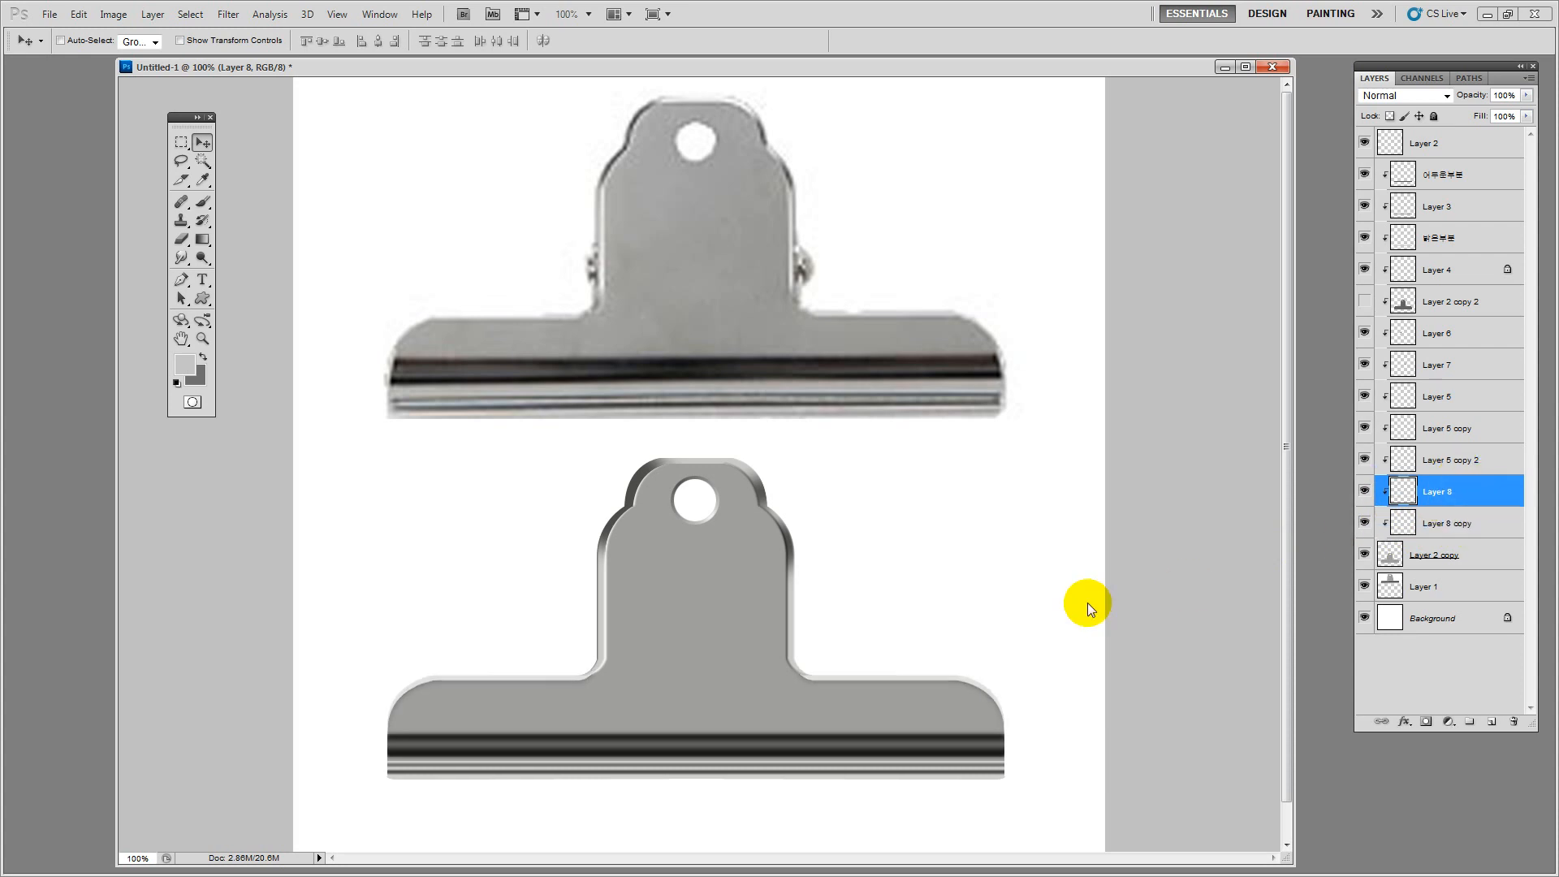
key("ctrl+u")
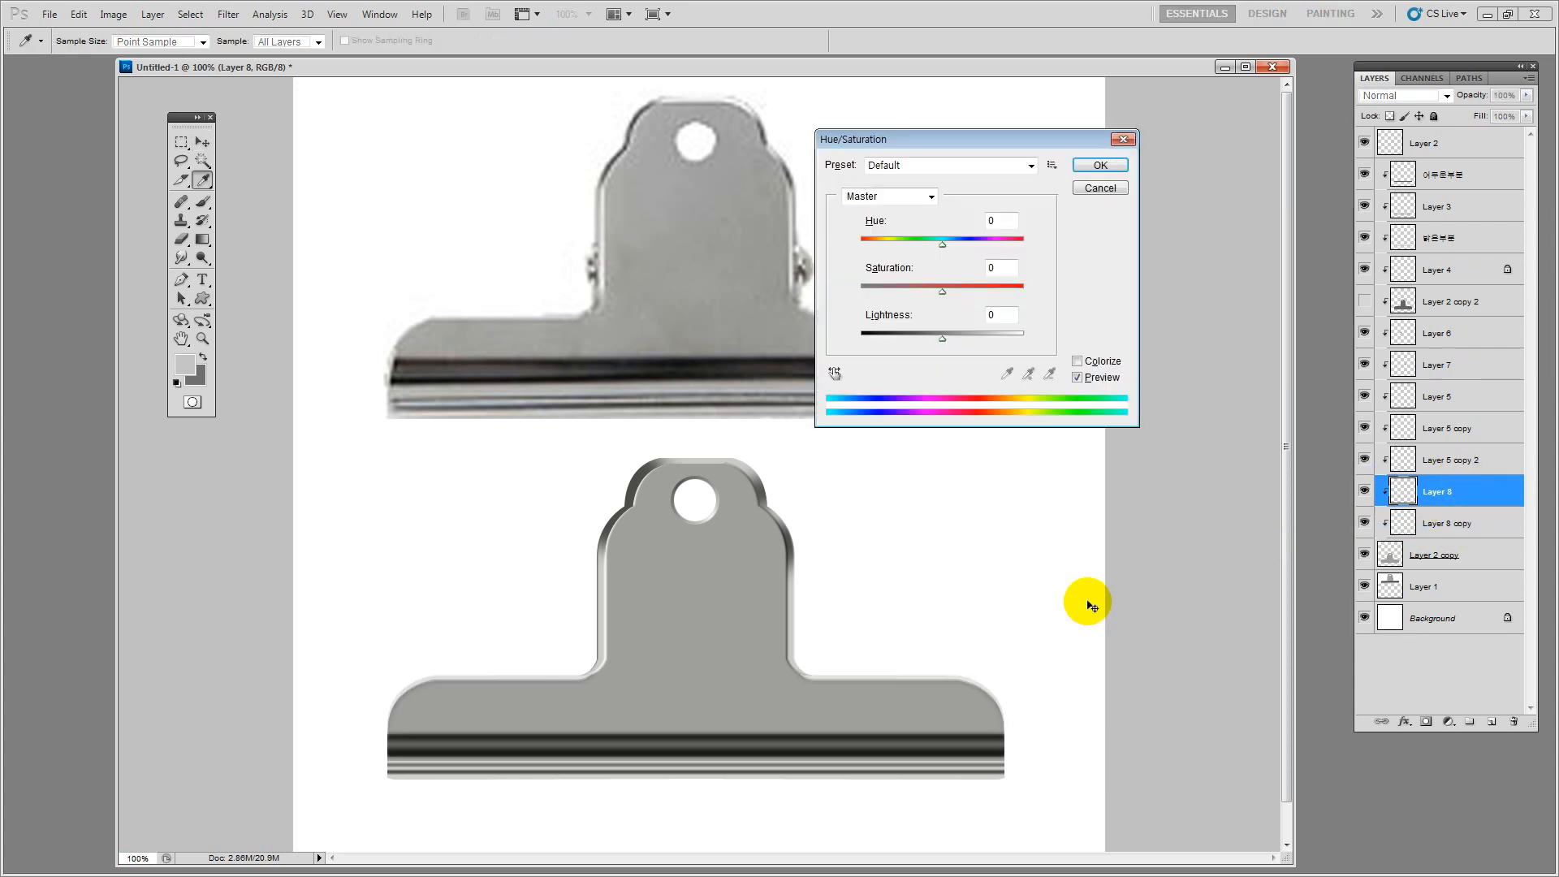
left_click_drag(922, 340, 899, 338)
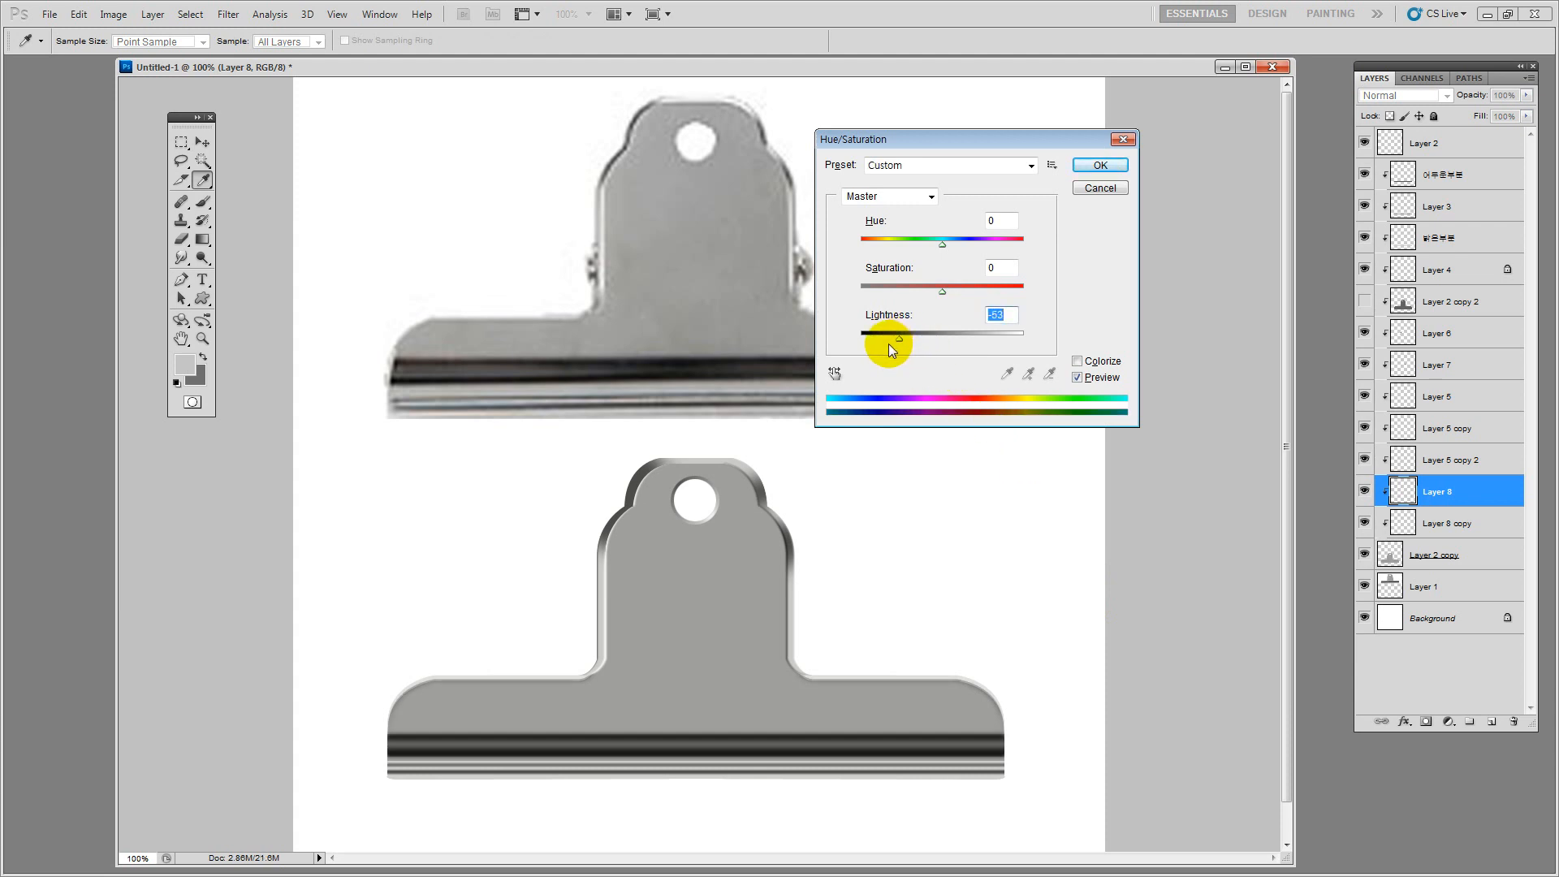
left_click(1105, 163)
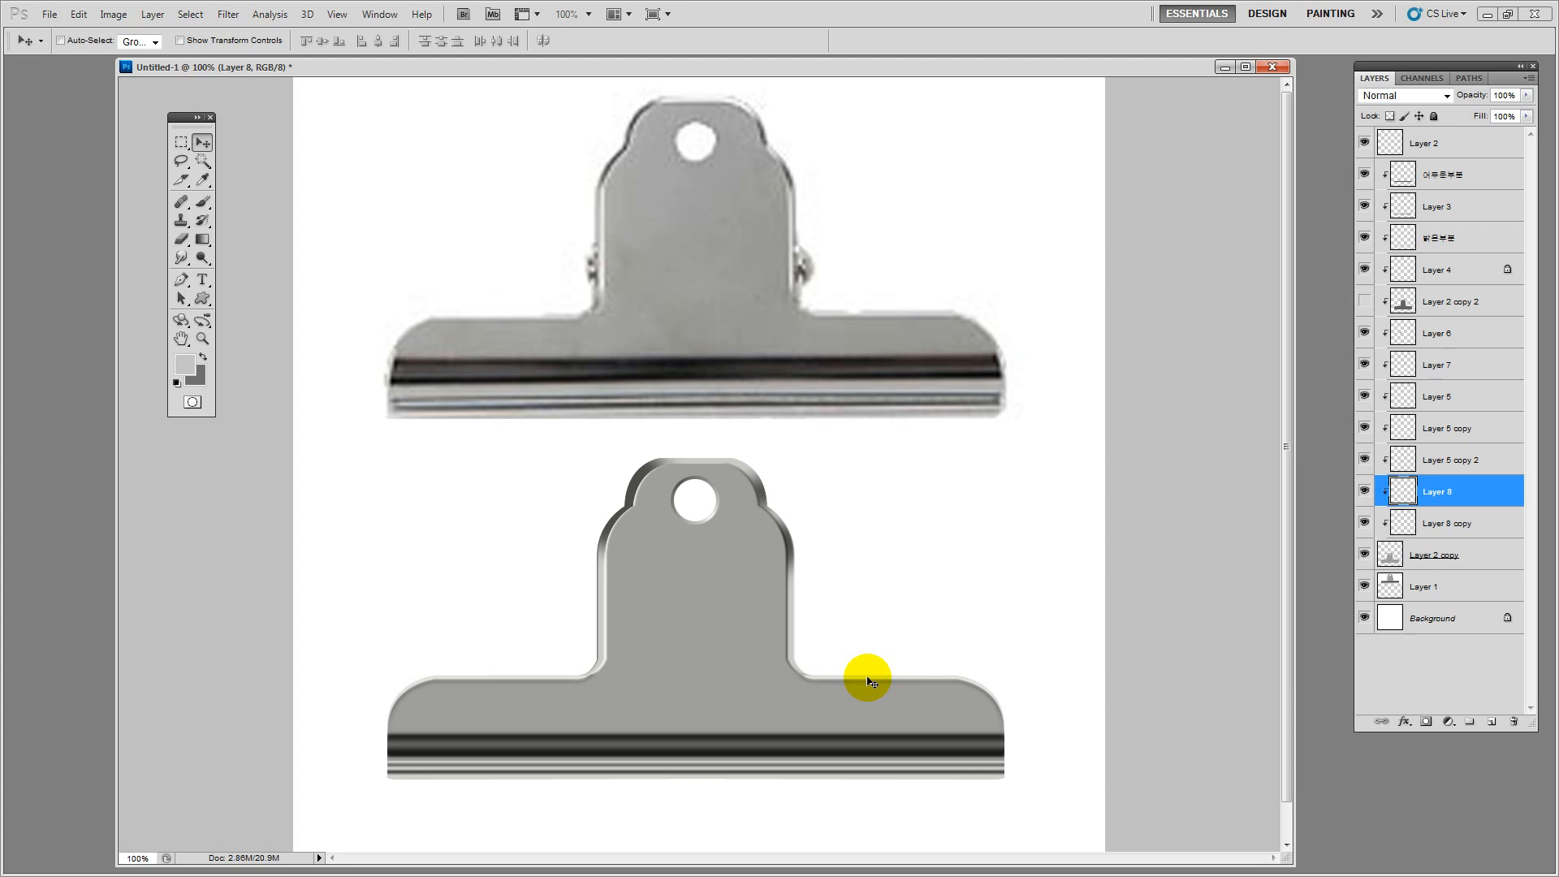
Lock the transparent pixels of Layer 2 copy and sample the grey of the drawn clip's body
left_click(726, 279, "ctrl")
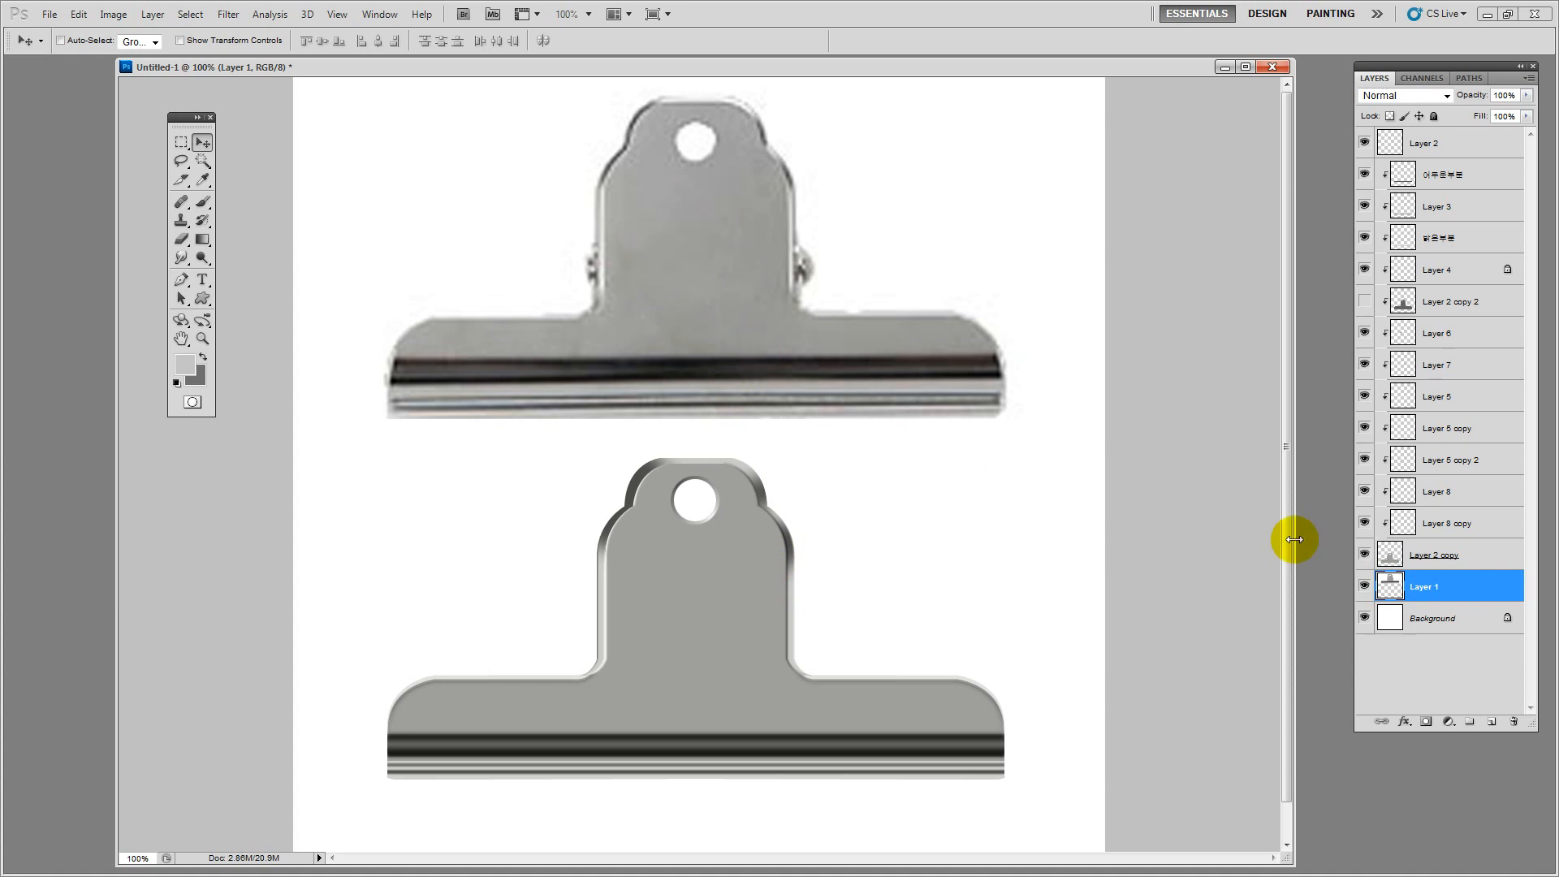
left_click(1449, 555)
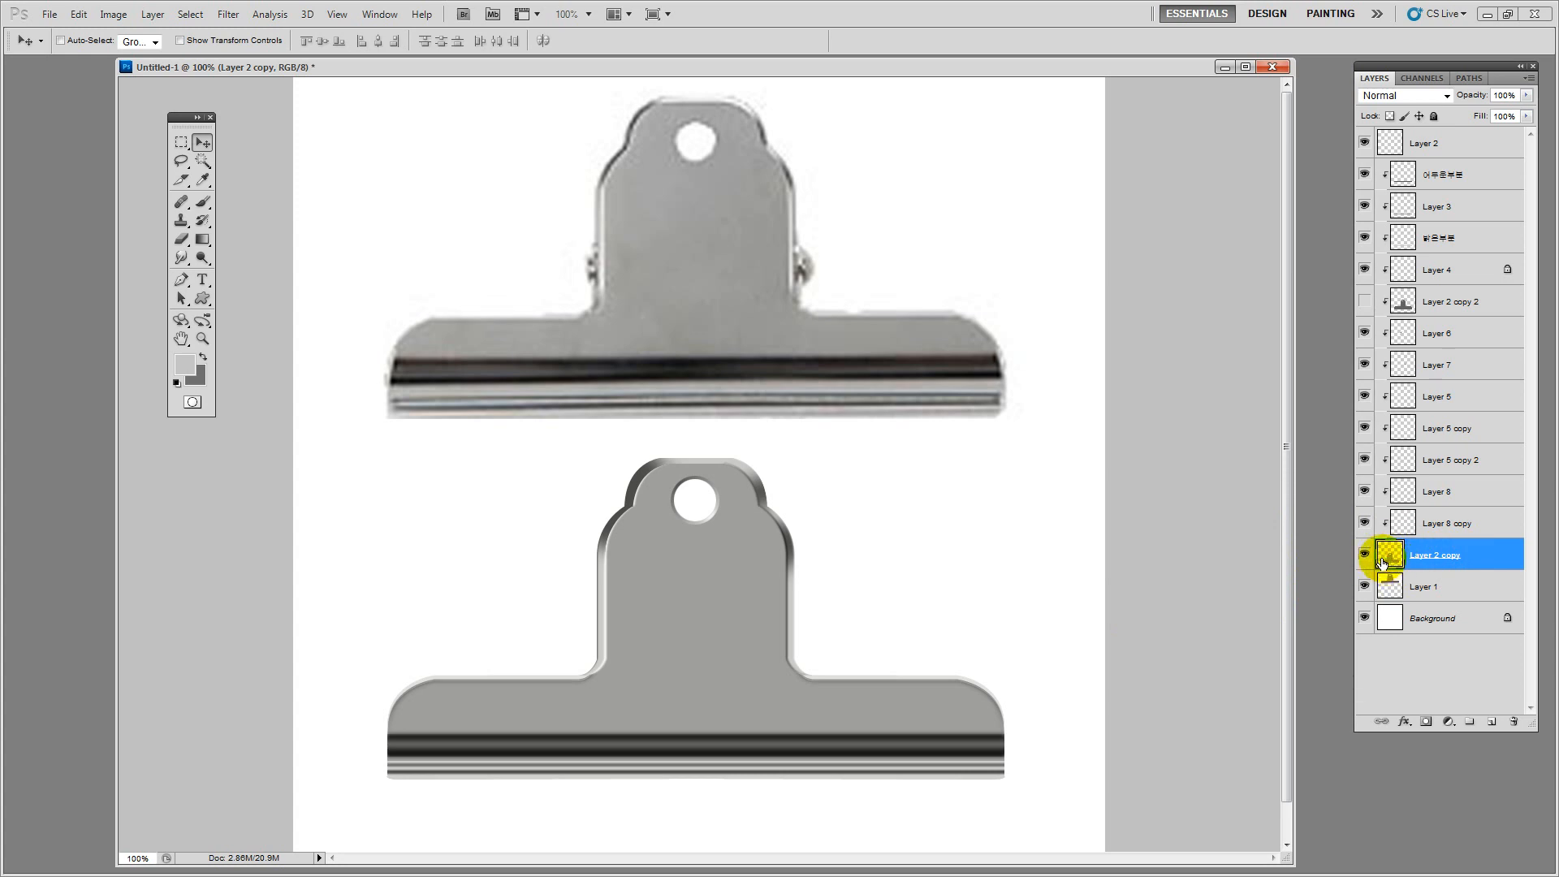
left_click(1388, 117)
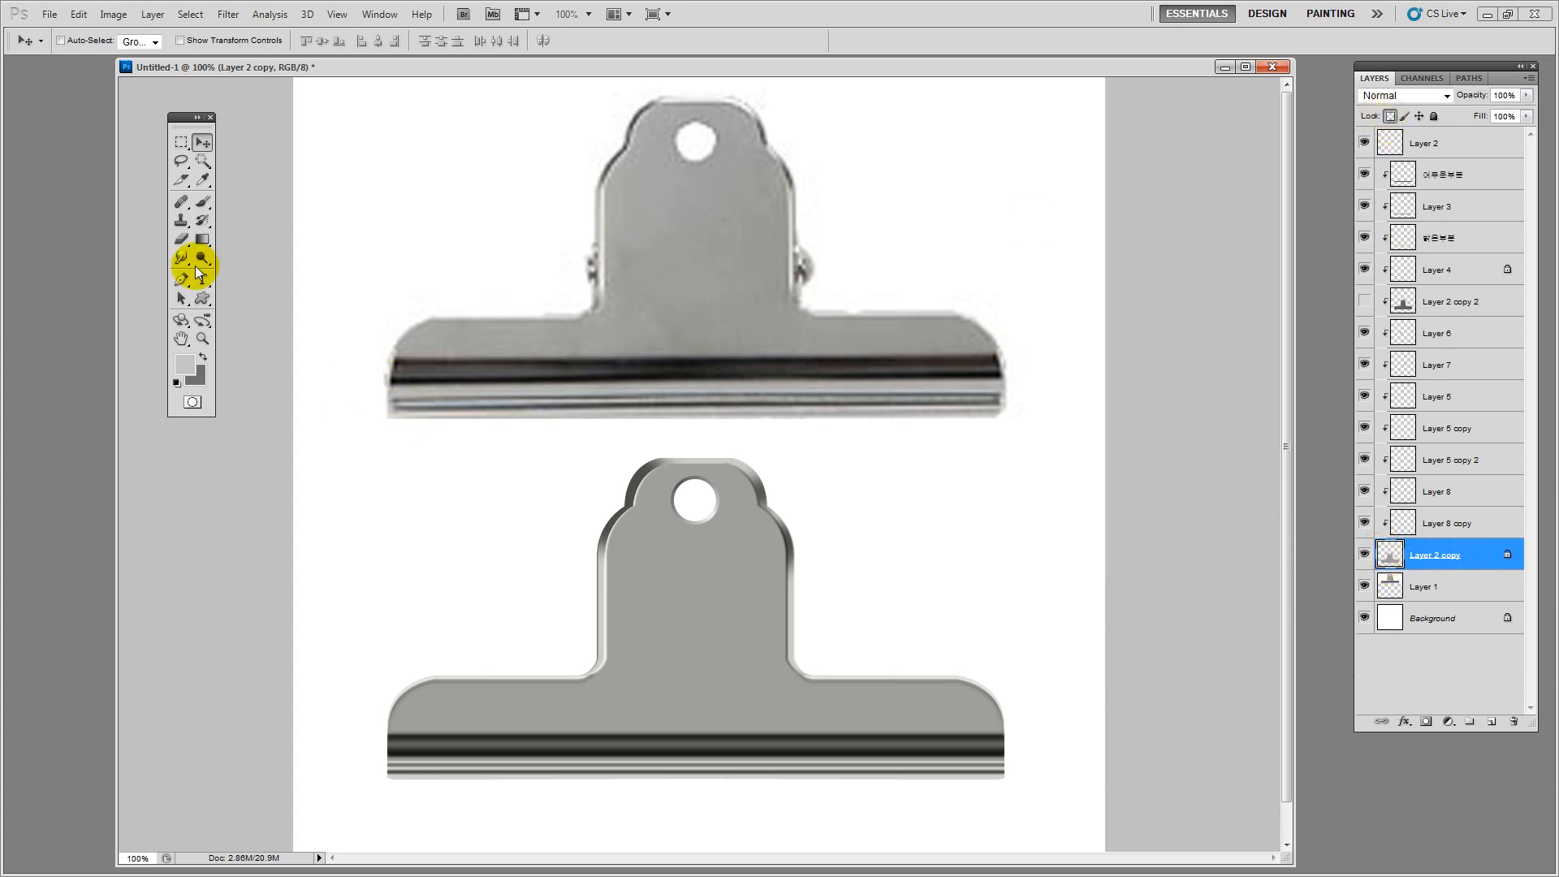
left_click(202, 180)
left_click(646, 654)
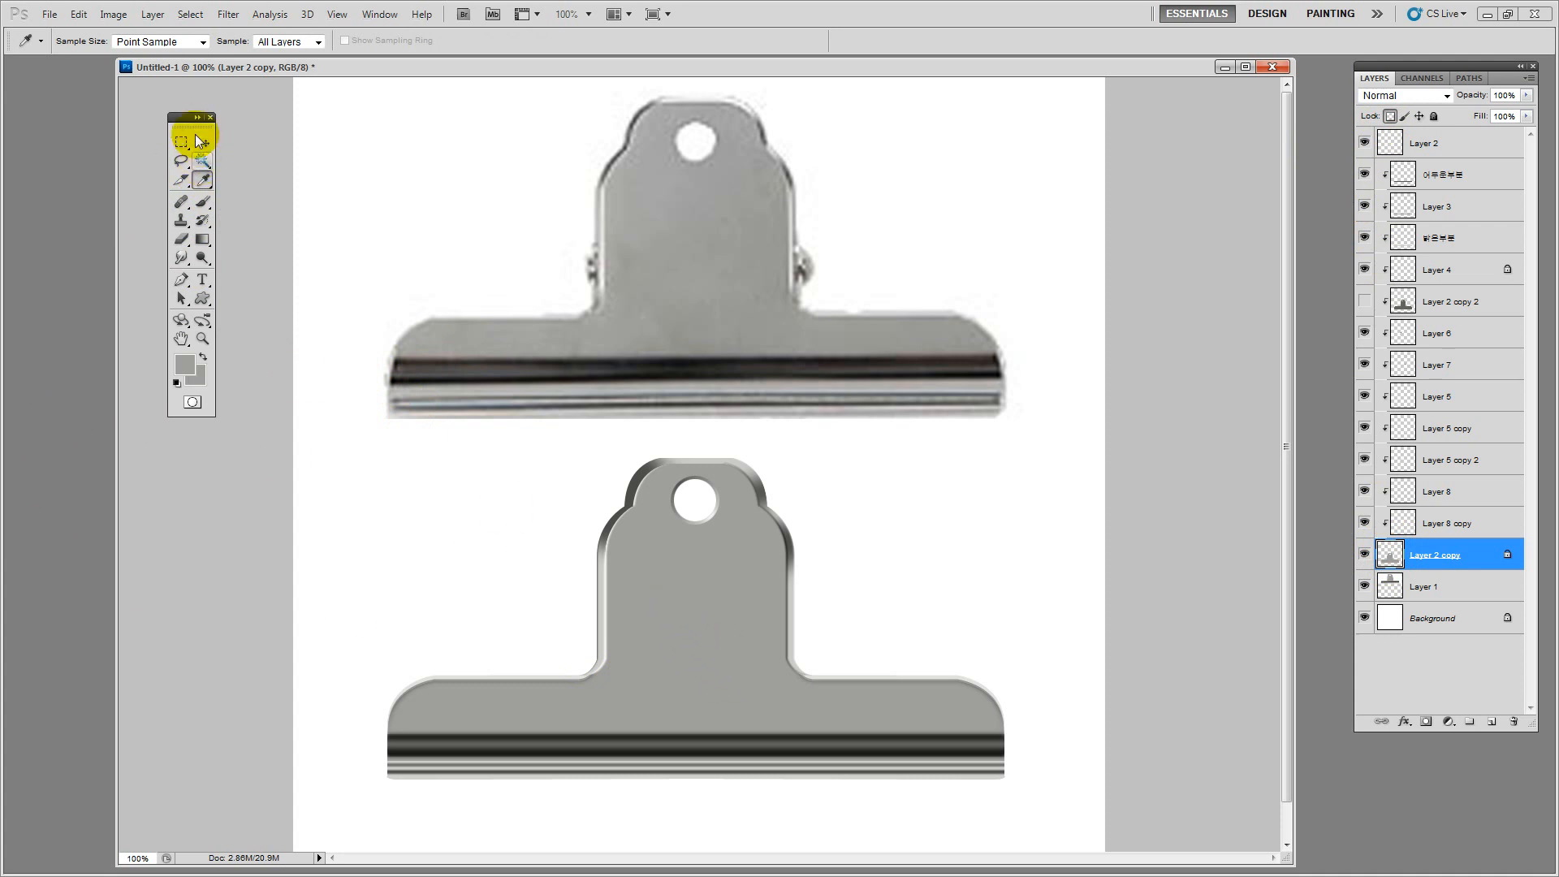
left_click_drag(188, 119, 235, 147)
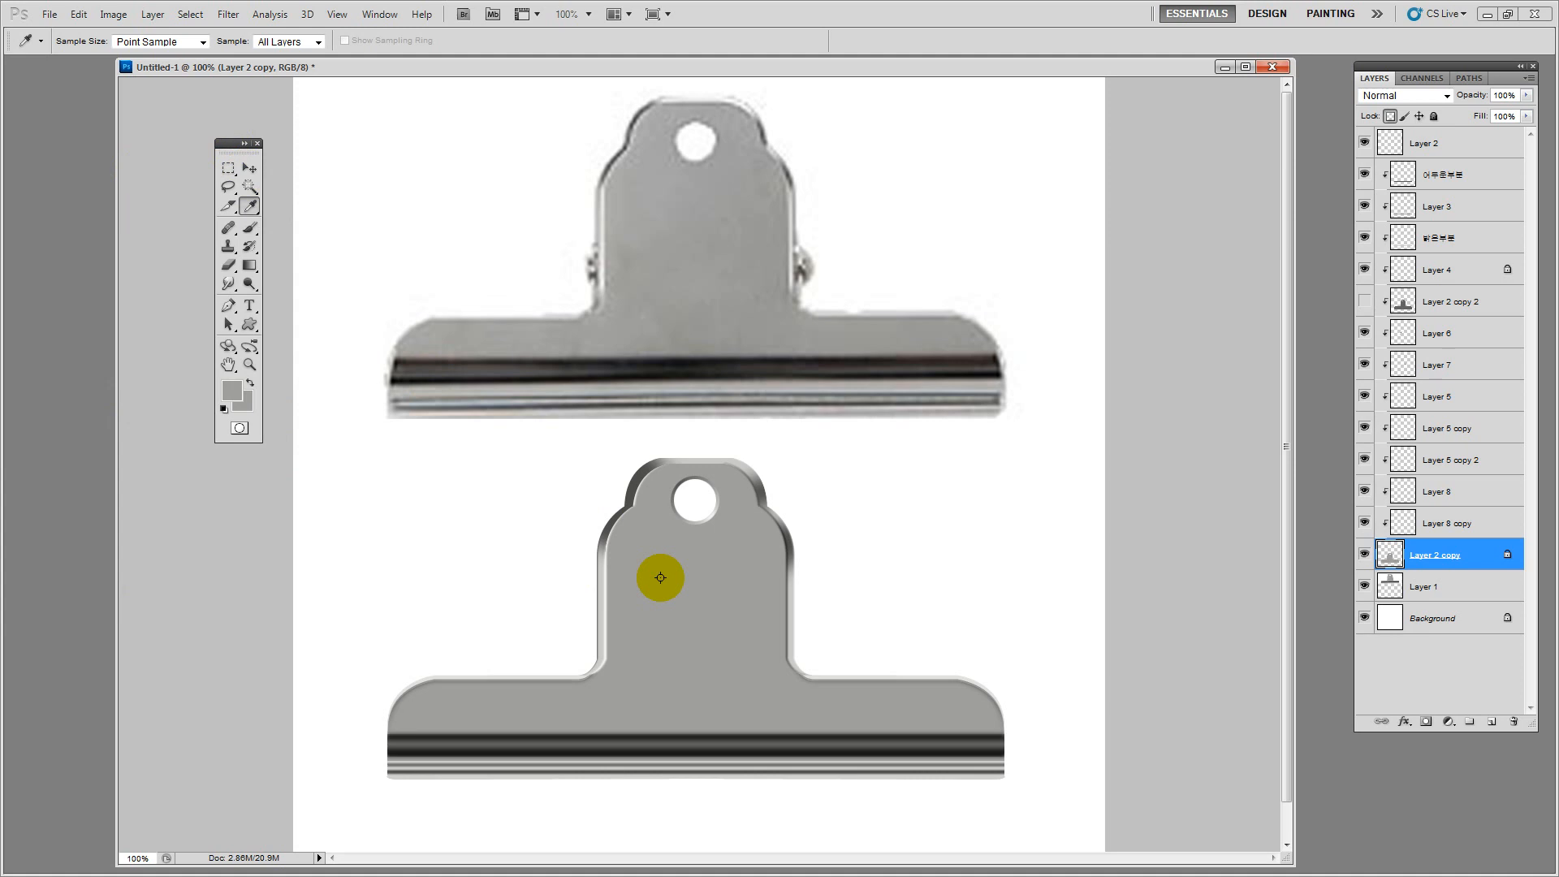
Set the foreground colour to #bfbfbf and shade the clip body with a diagonal gradient from its upper left to its lower right
left_click(231, 390)
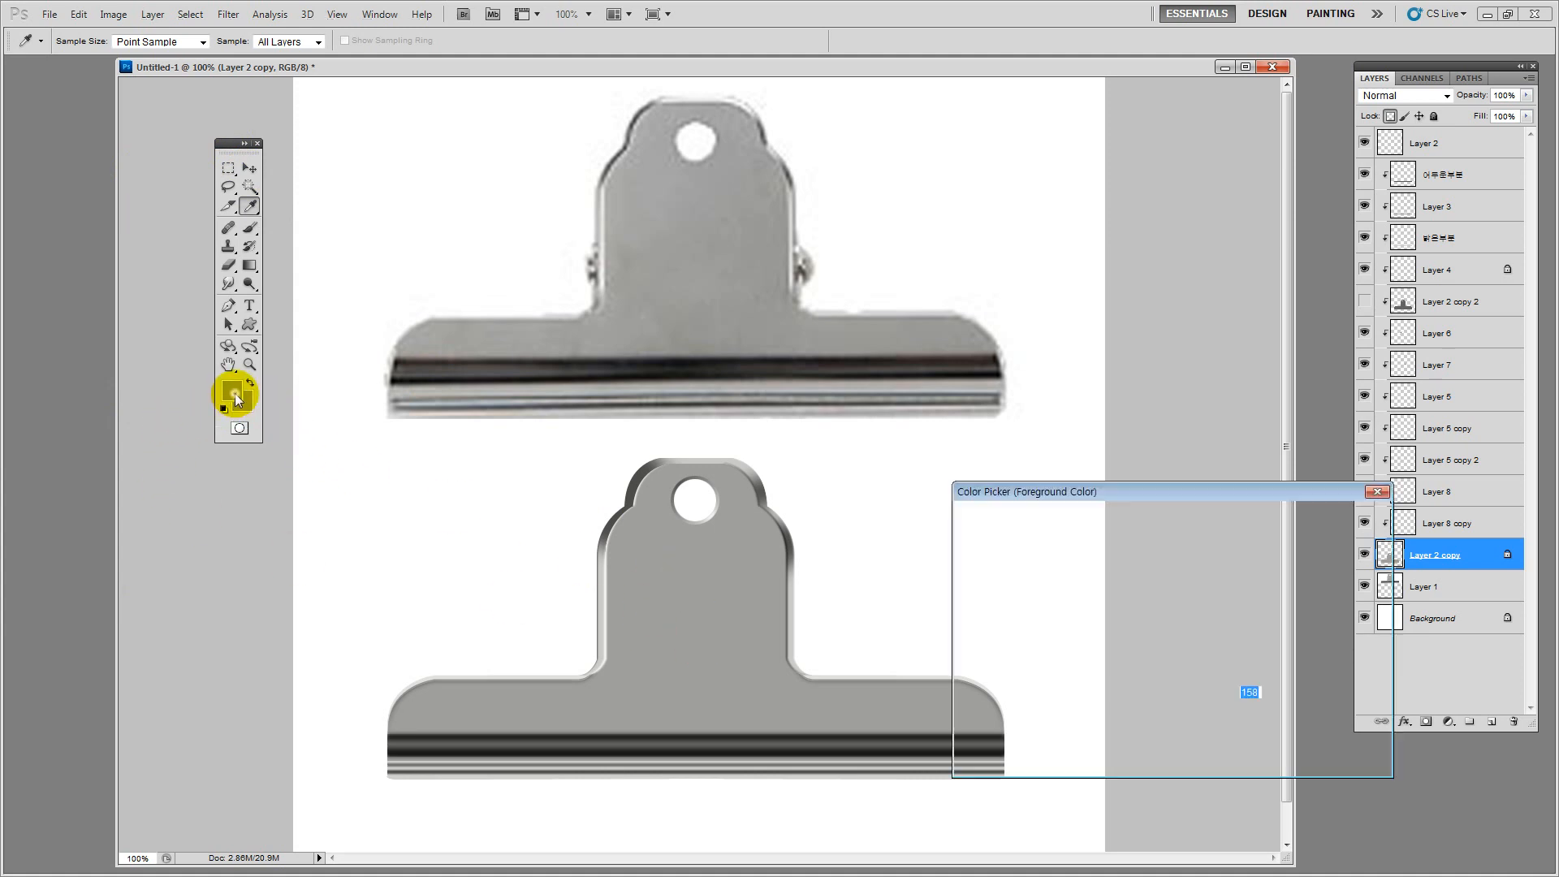
left_click(966, 573)
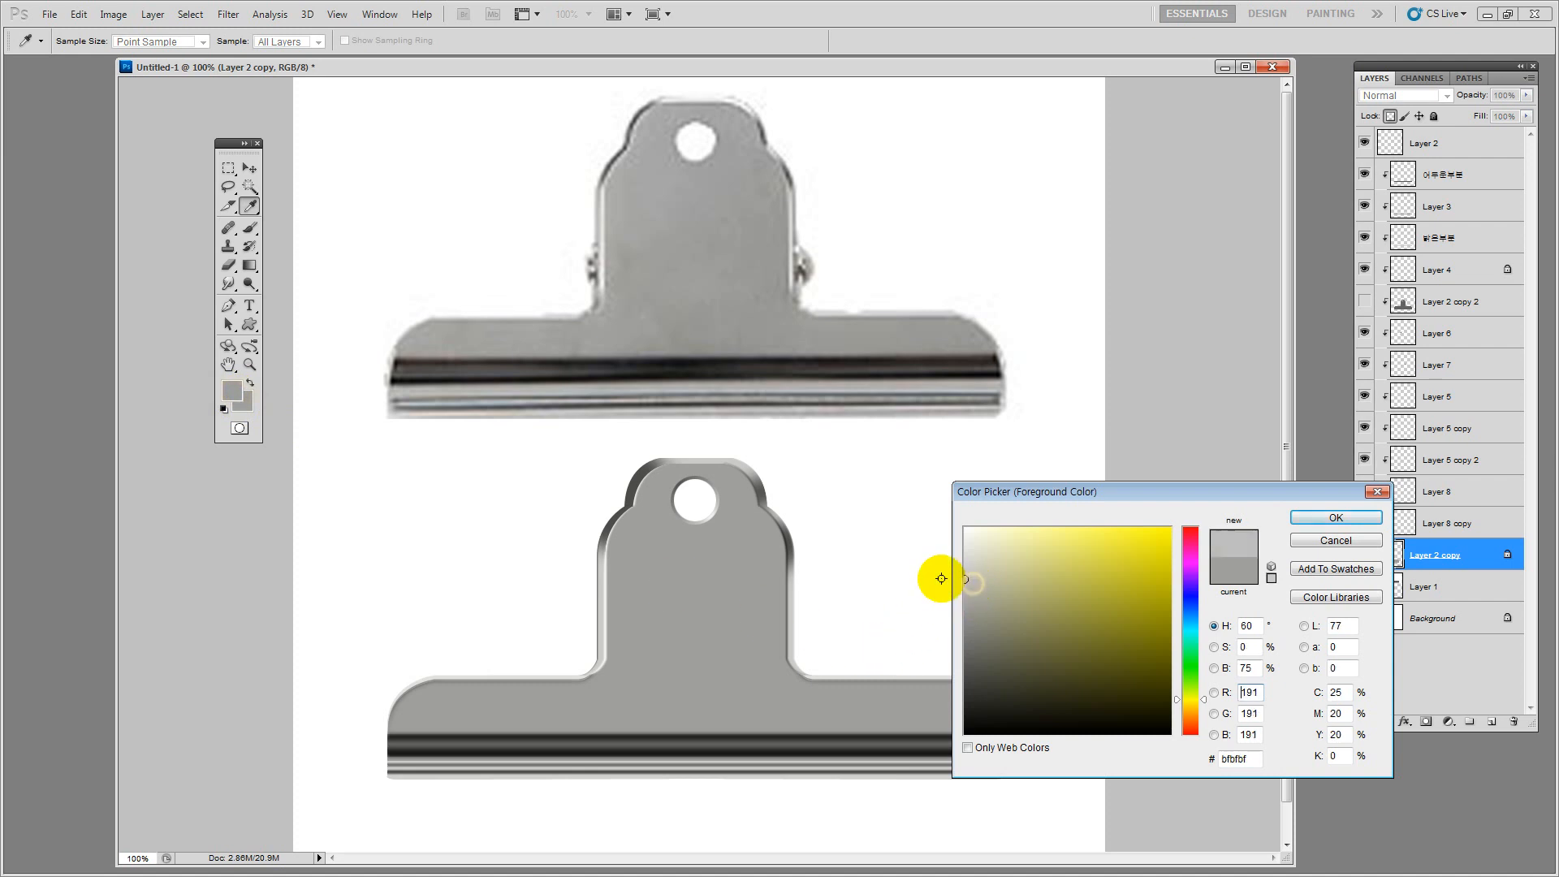
left_click(1335, 518)
left_click(249, 264)
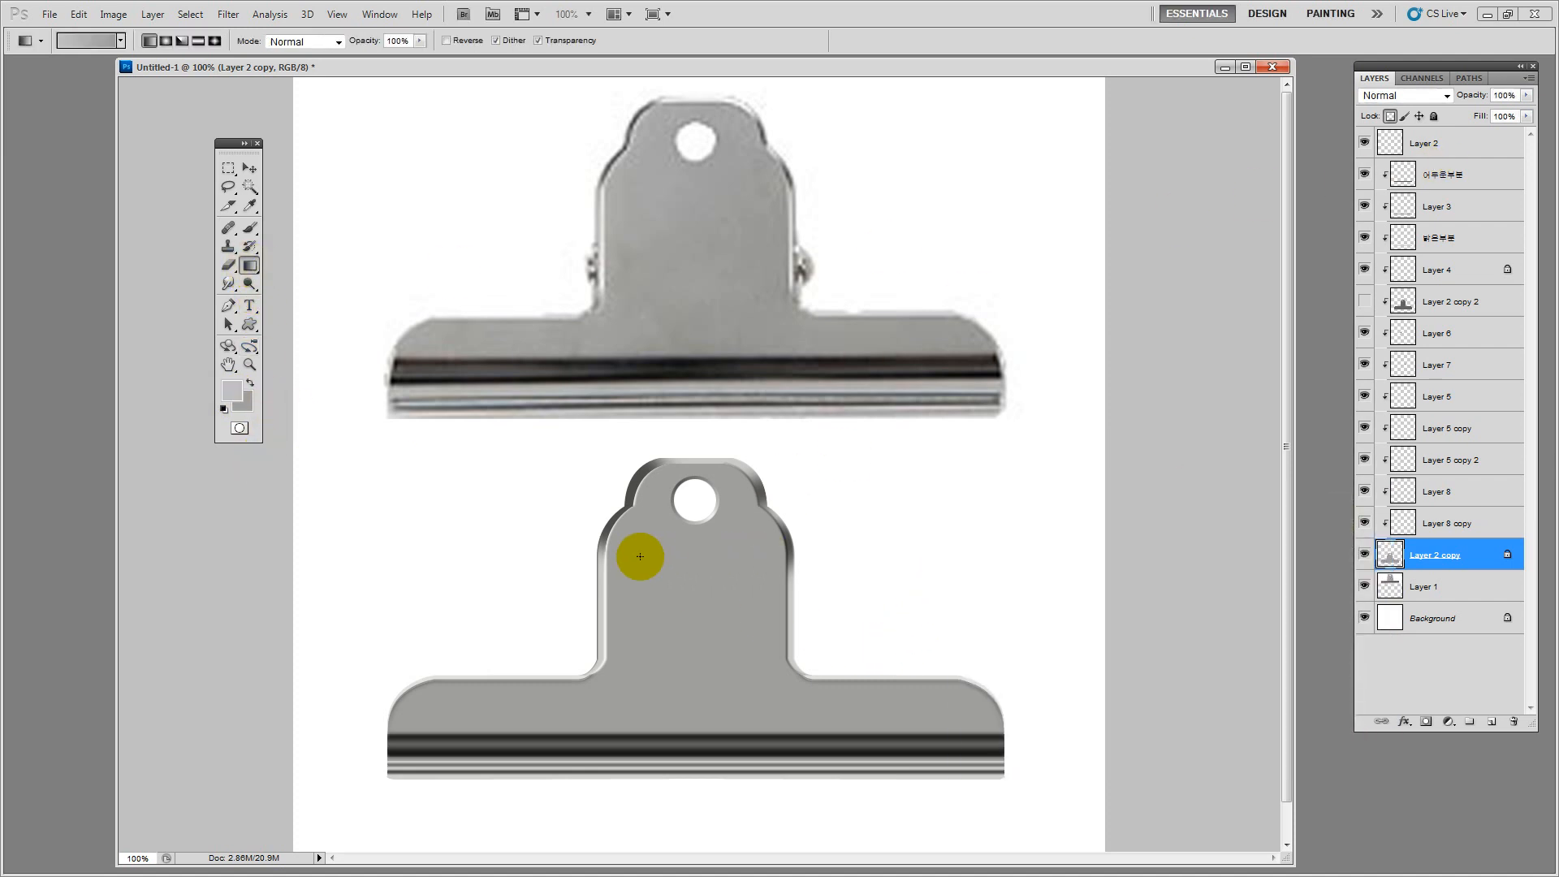
left_click_drag(640, 546, 786, 692)
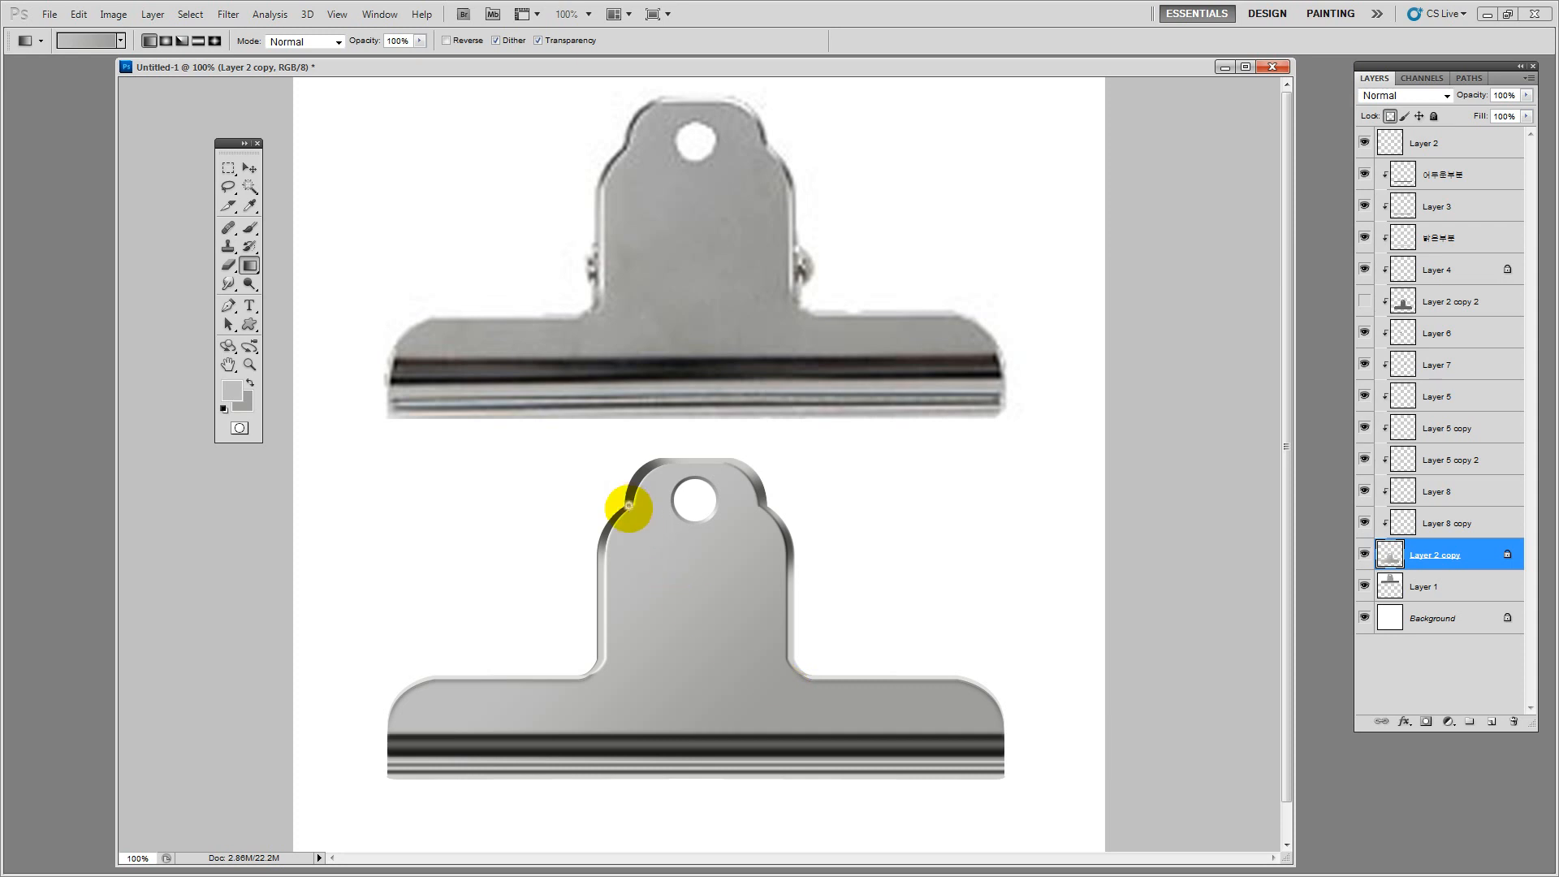
left_click_drag(633, 512, 790, 714)
left_click_drag(632, 549, 789, 708)
left_click_drag(640, 543, 845, 741)
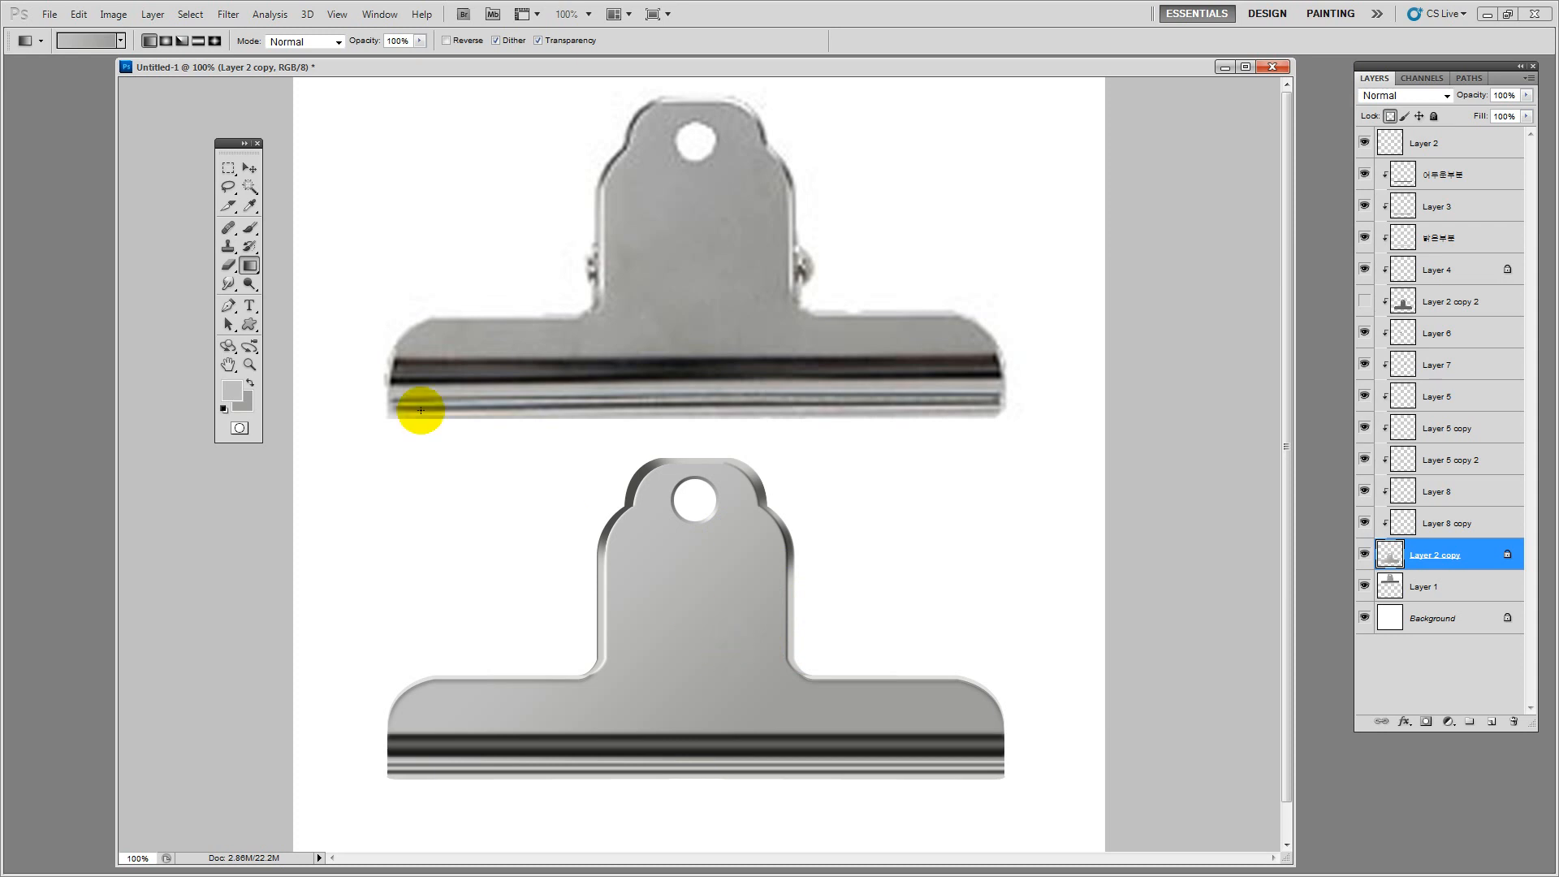
Narrow the document window and move it away from the Layers panel
left_click(250, 168)
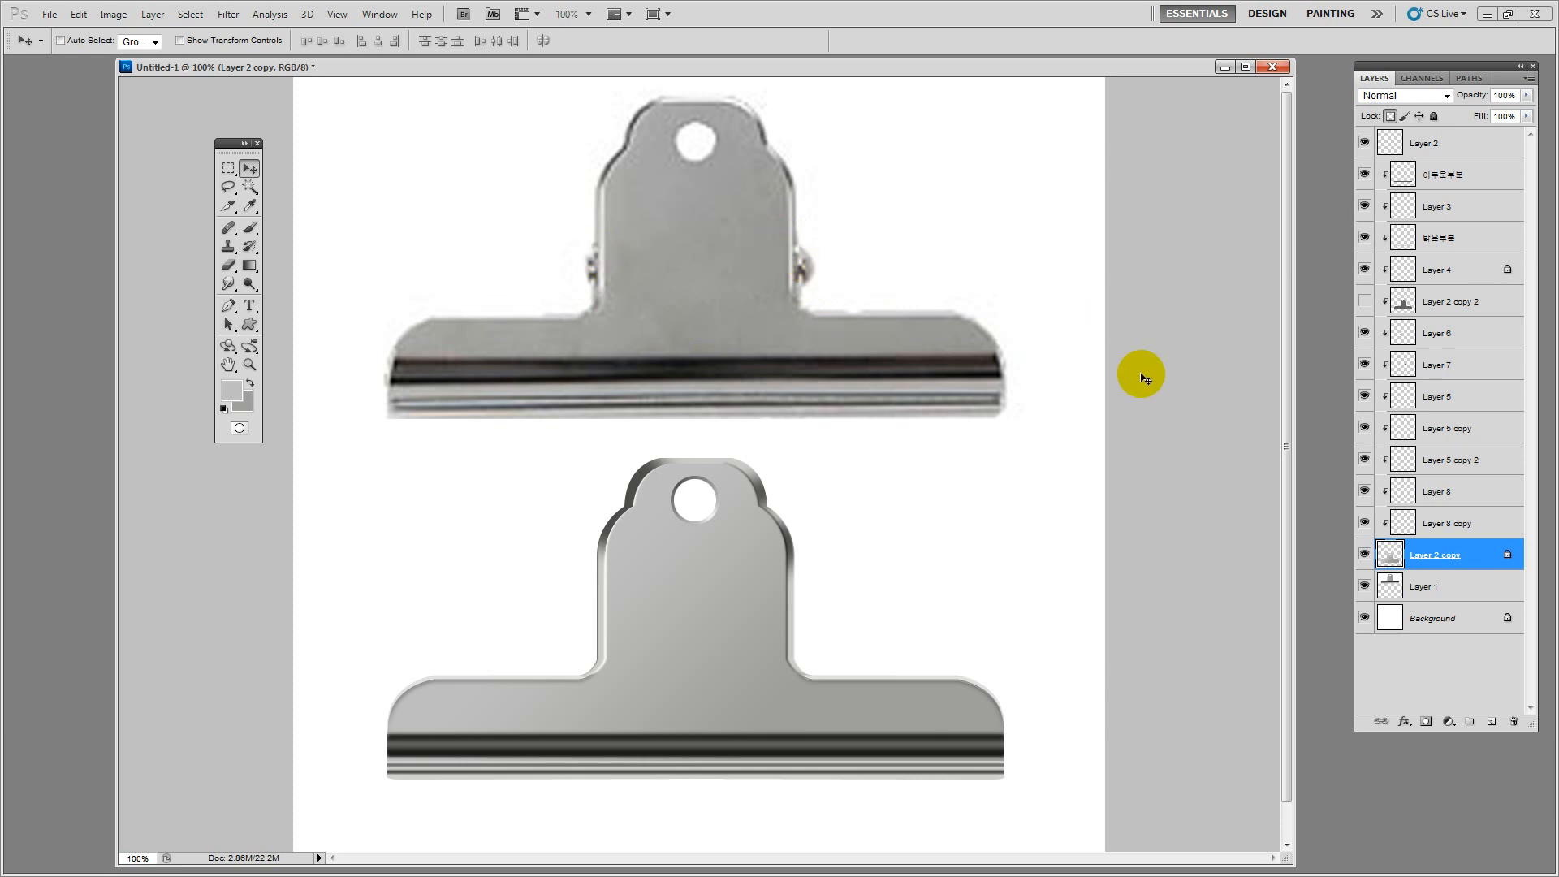
left_click_drag(1290, 355, 1128, 358)
left_click_drag(907, 67, 1005, 65)
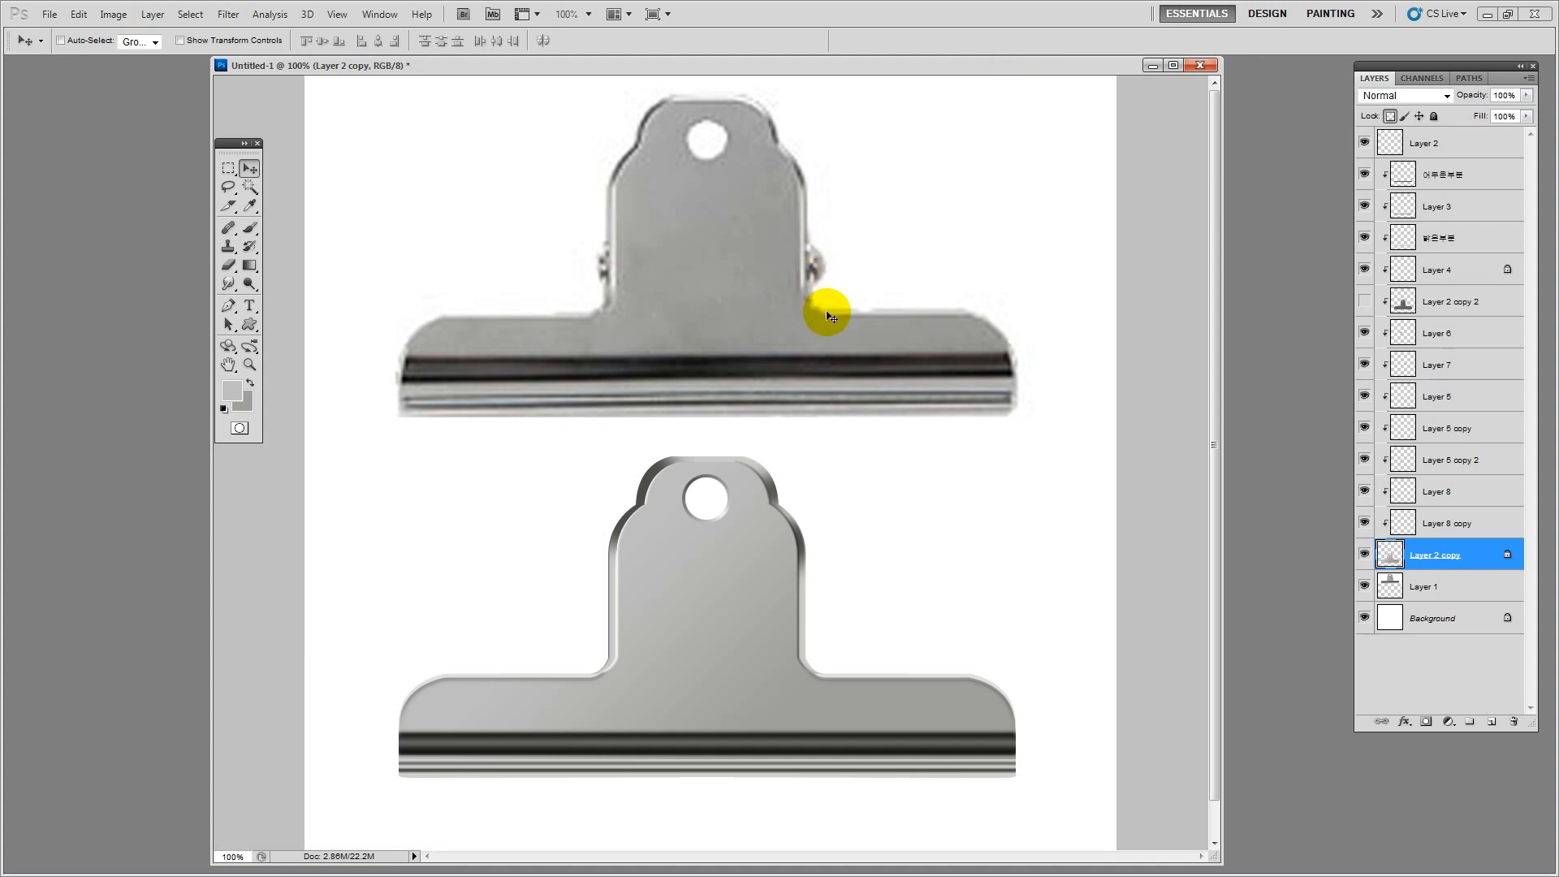
Make a small circular selection beside the right edge of the drawn clip's neck
left_click(231, 170)
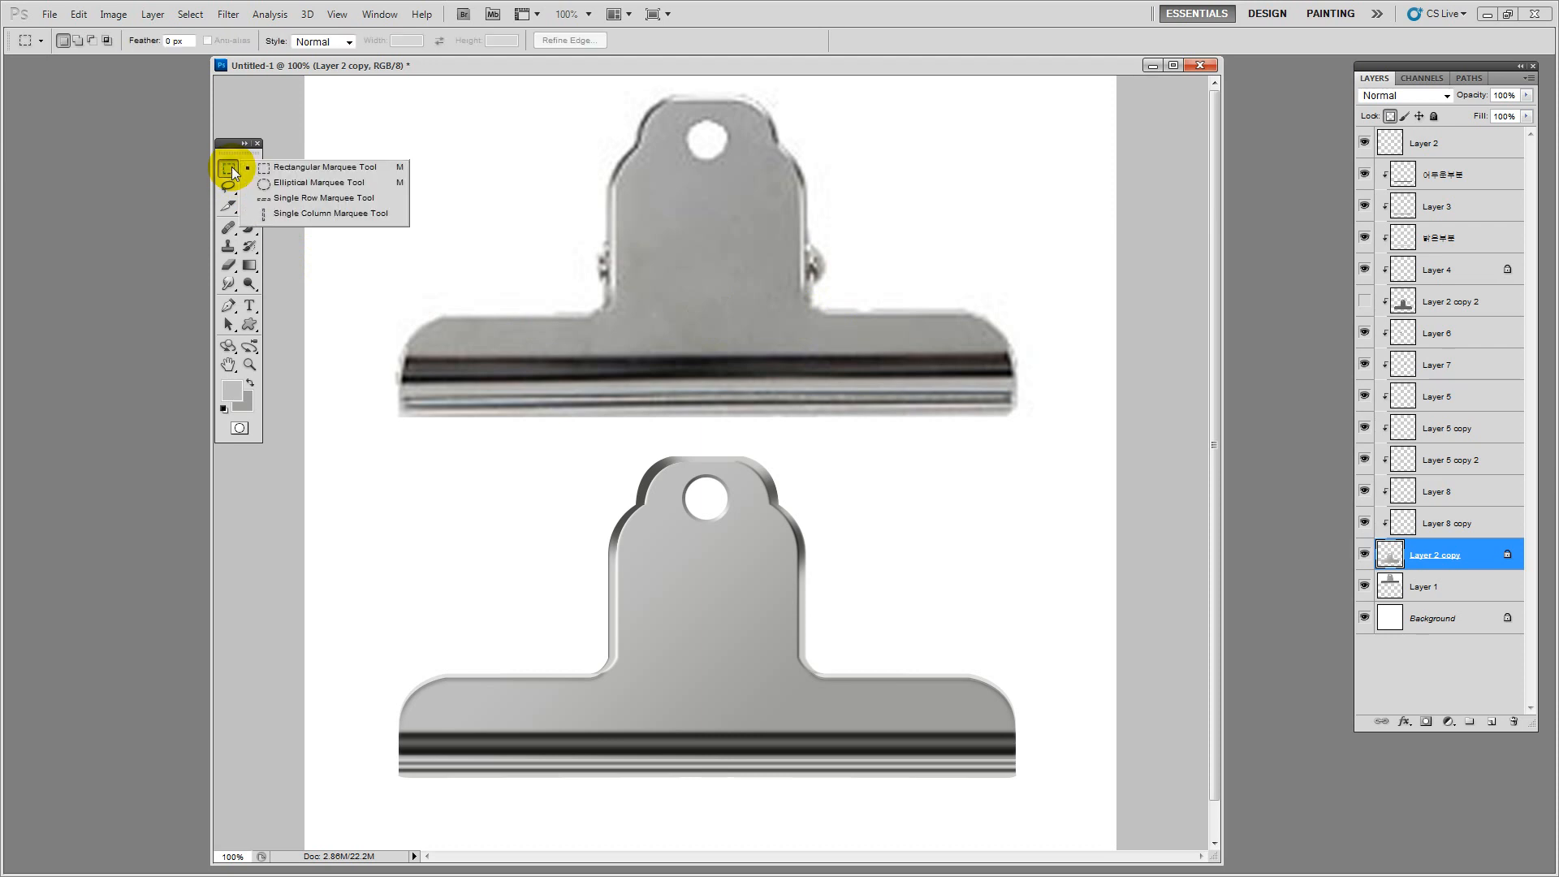
left_click(281, 167)
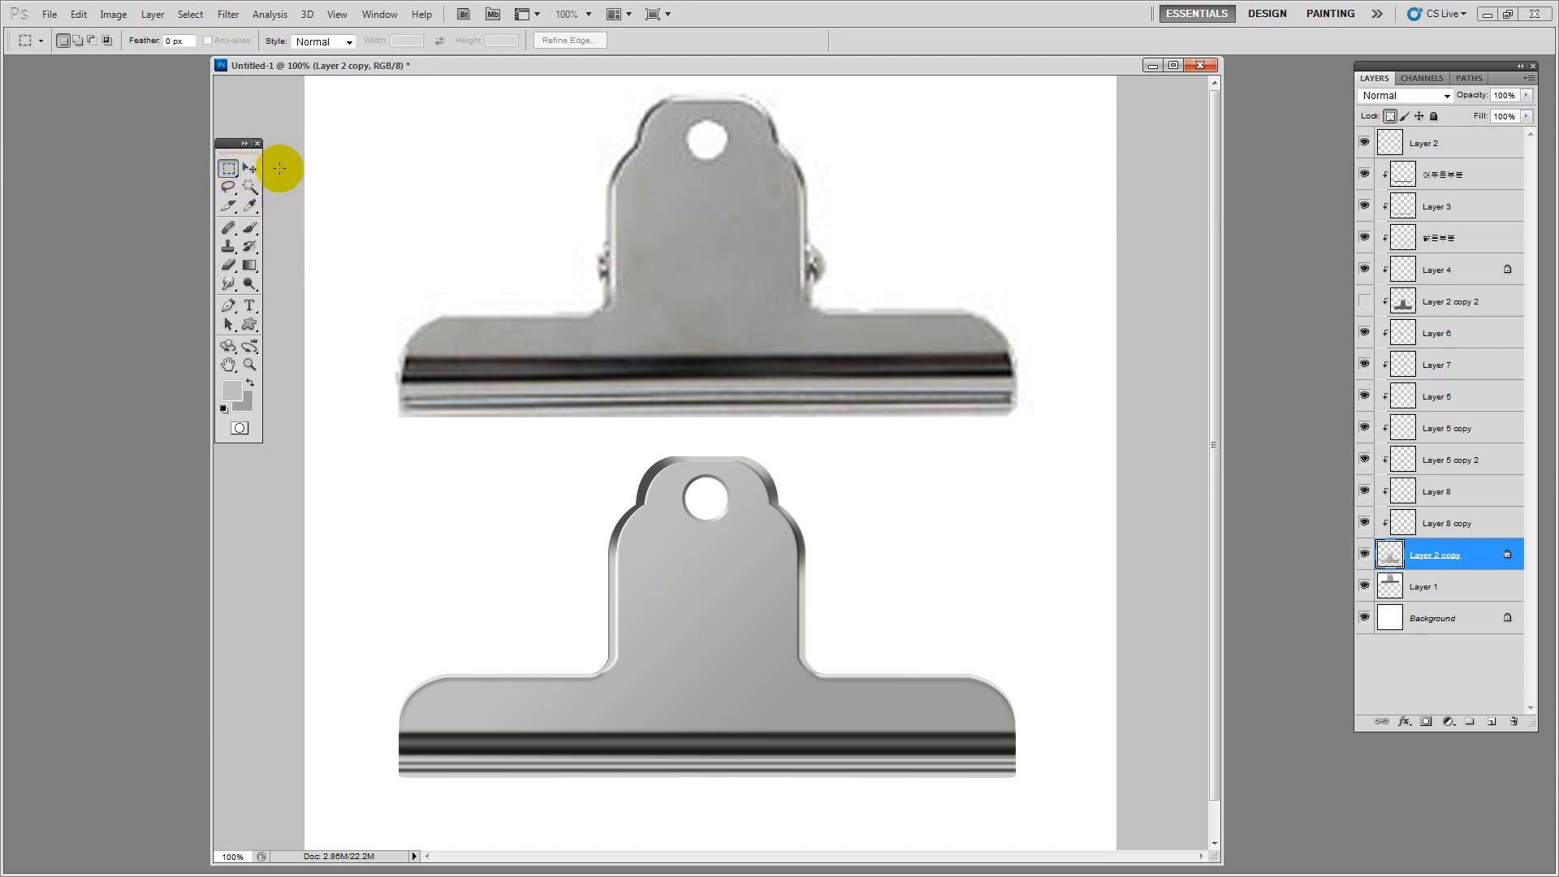
left_click(228, 169)
left_click(251, 182)
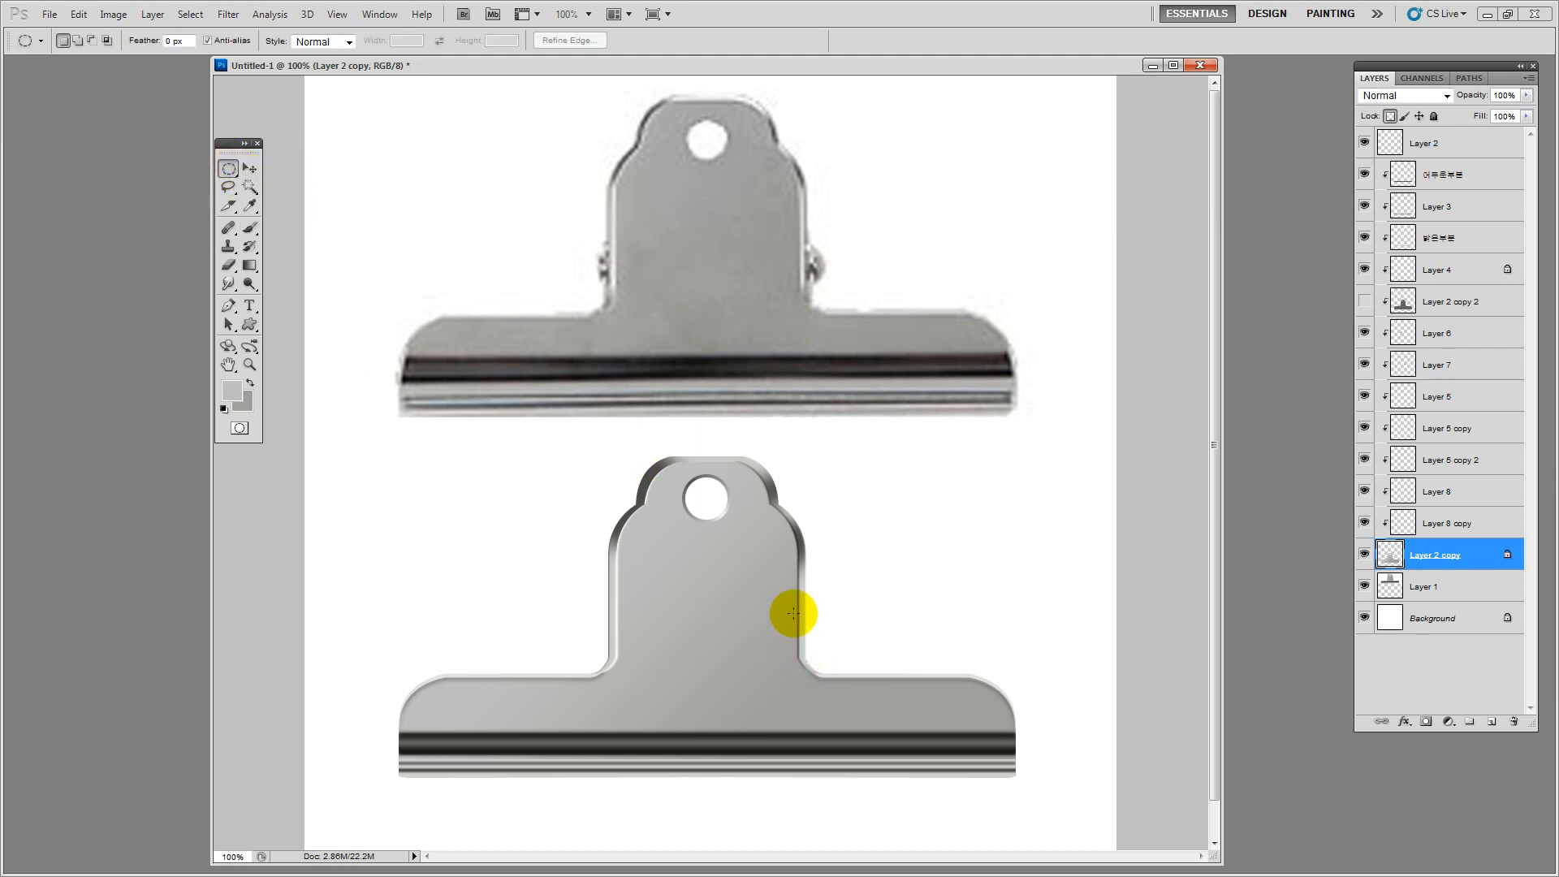
left_click_drag(793, 613, 838, 626)
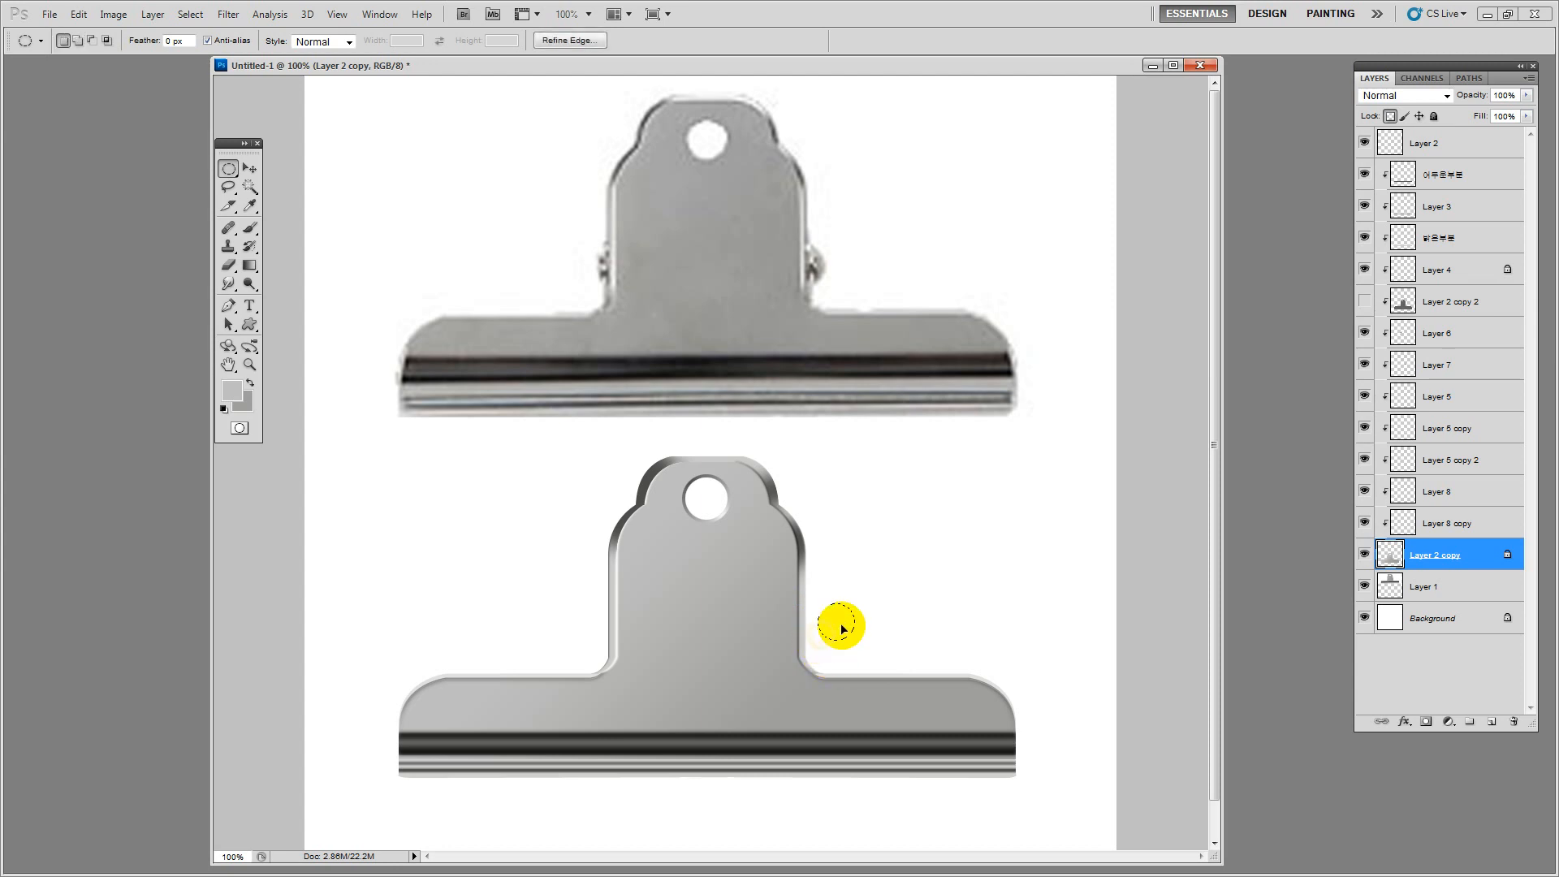
Add a new layer above 어두운부분 and fill the circle with light grey sampled from the clip body
left_click(1444, 180)
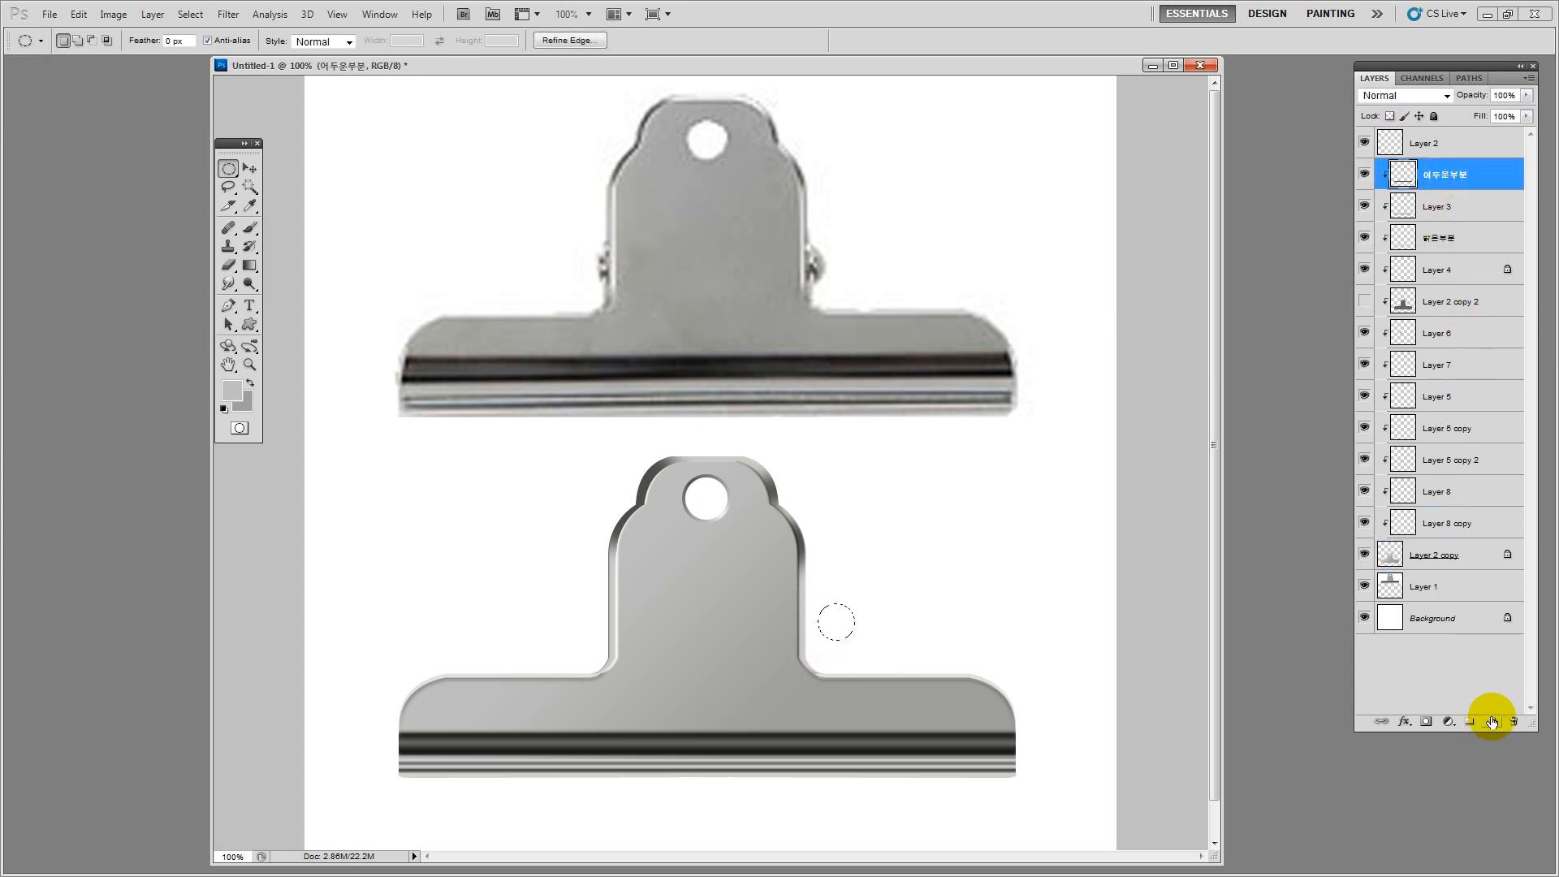
left_click(1492, 722)
left_click(249, 206)
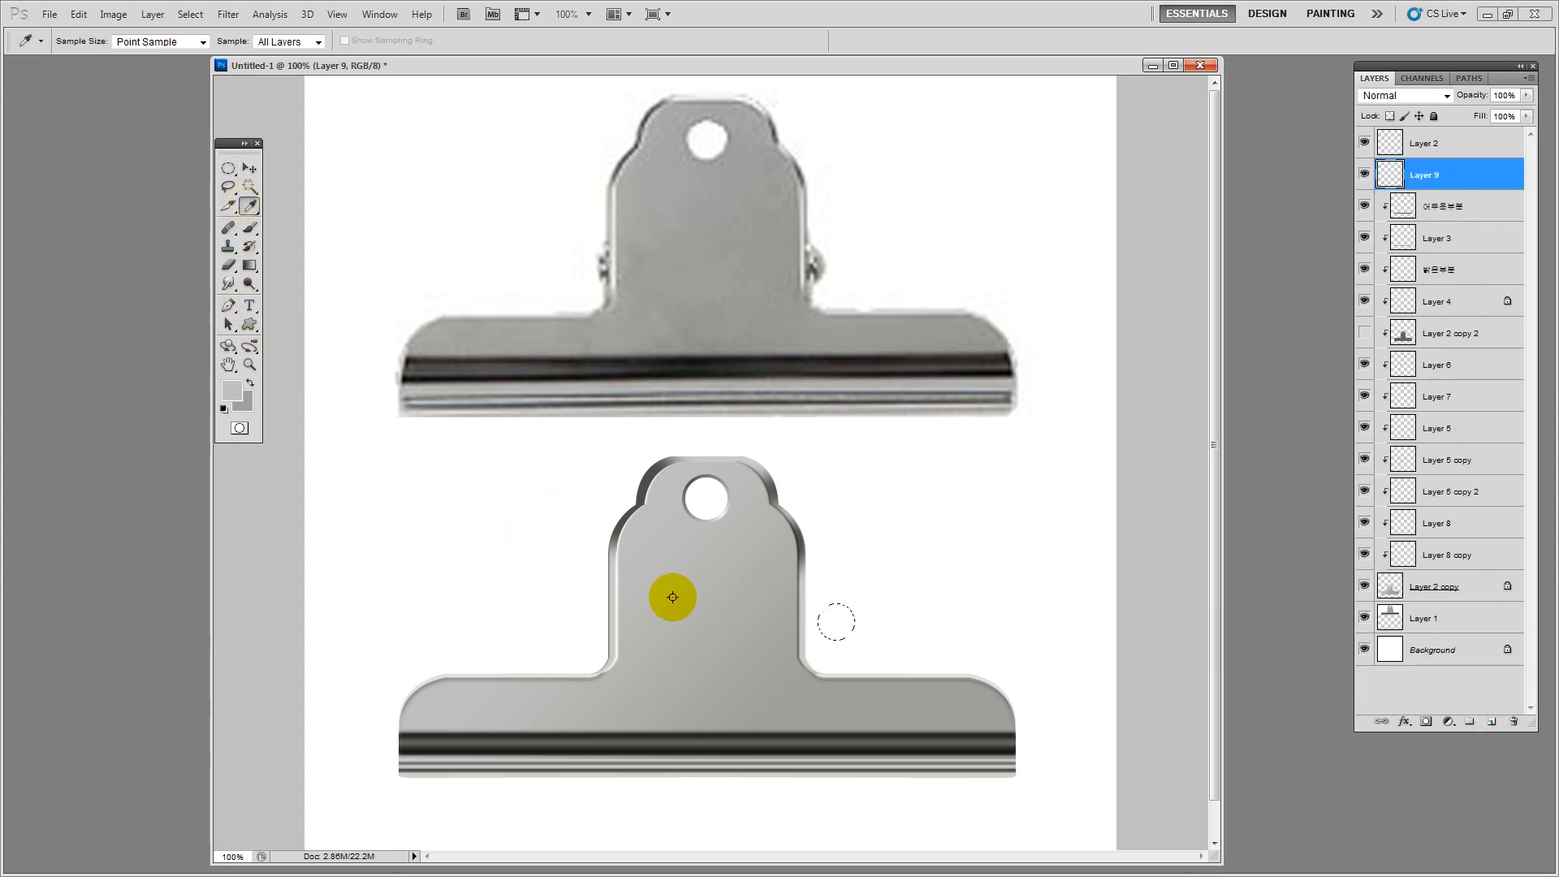
left_click(714, 591)
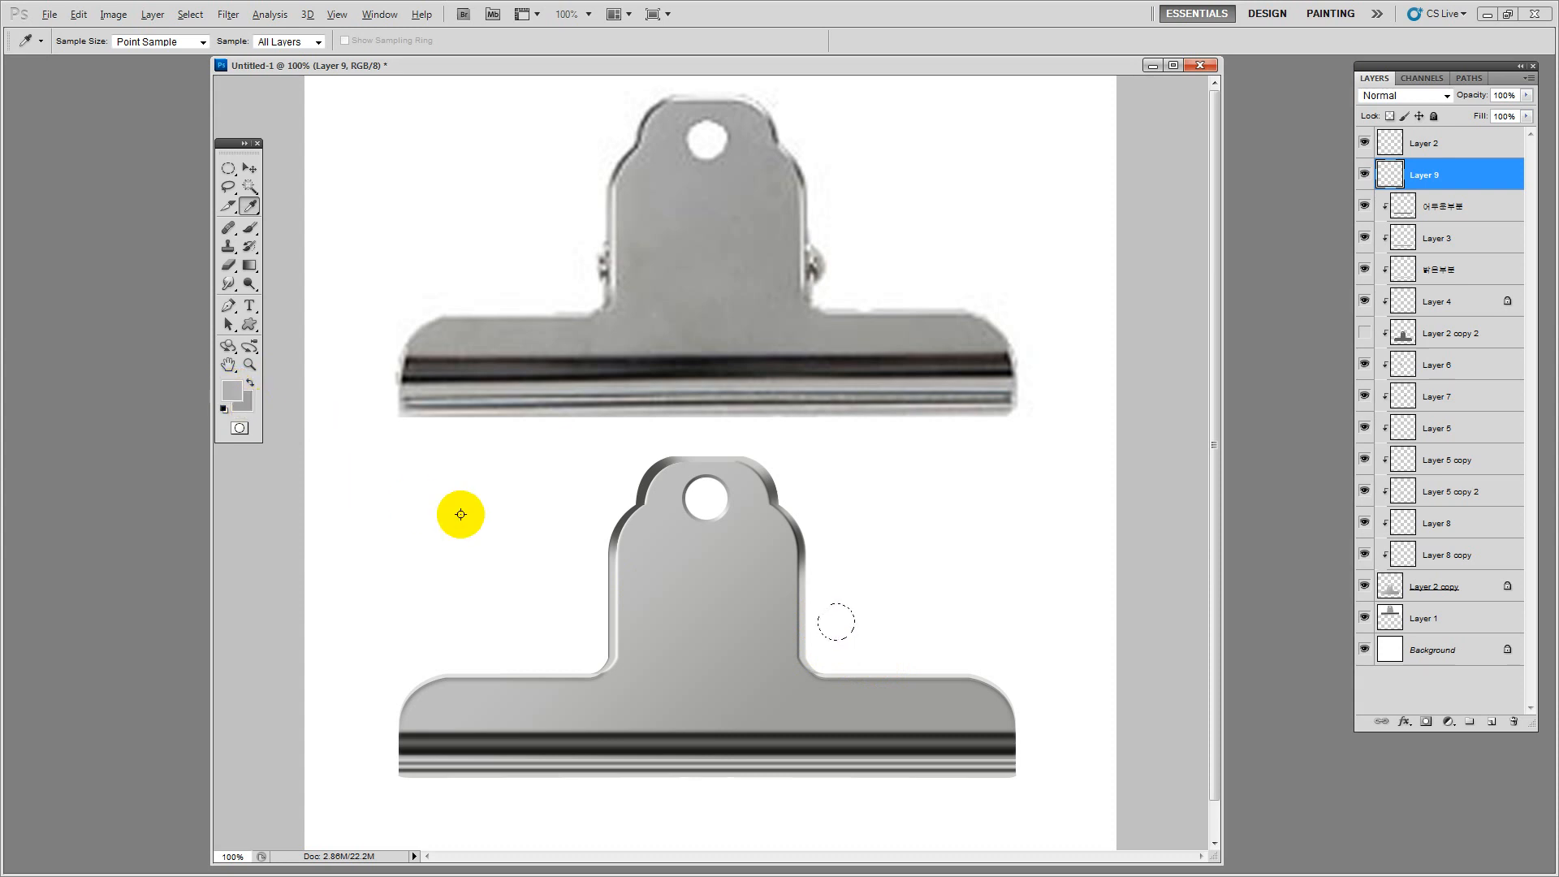
Delete the left half of the grey circle on Layer 9 and clear the selection
left_click_drag(229, 168, 276, 168)
left_click_drag(765, 510, 836, 691)
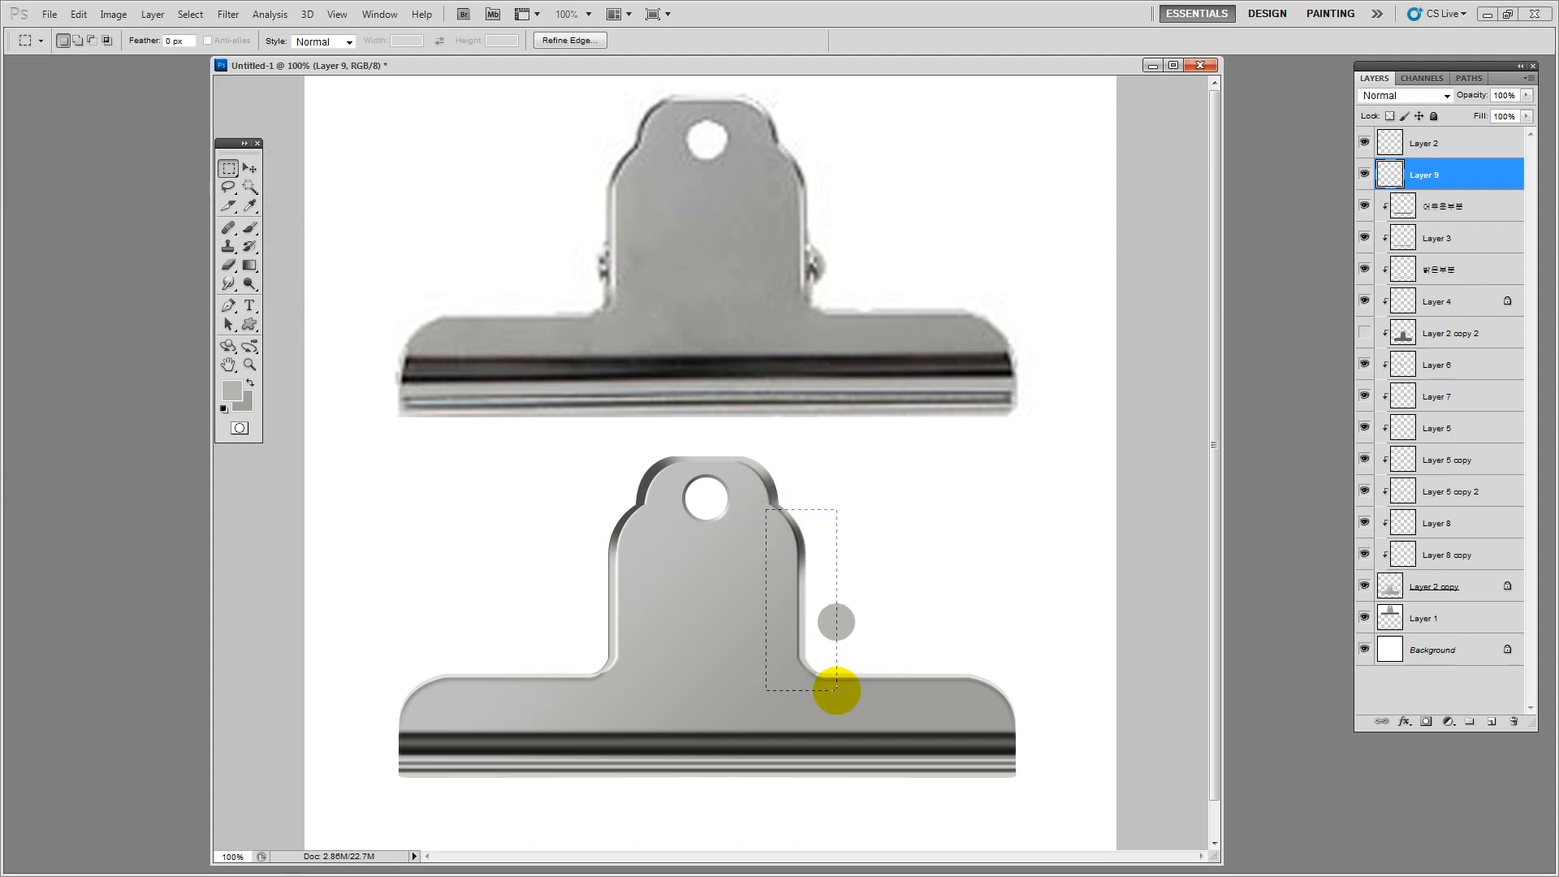
key("Delete")
key("ctrl+d")
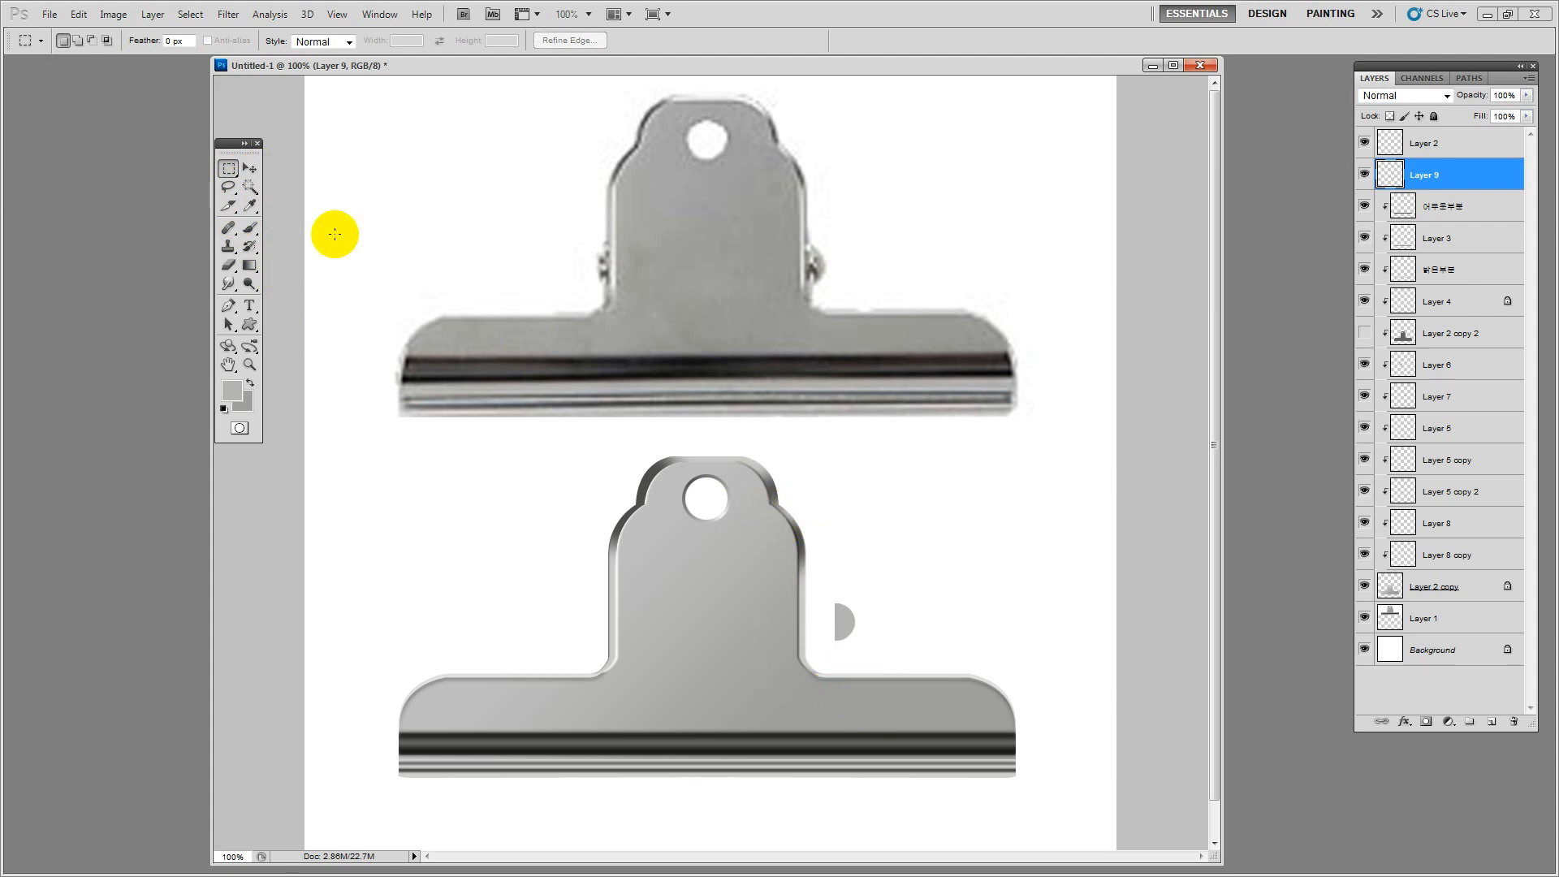
Move the half circle against the clip neck's right edge and trim off the thin strip along its inner side
left_click(250, 168)
left_click_drag(864, 656, 836, 660)
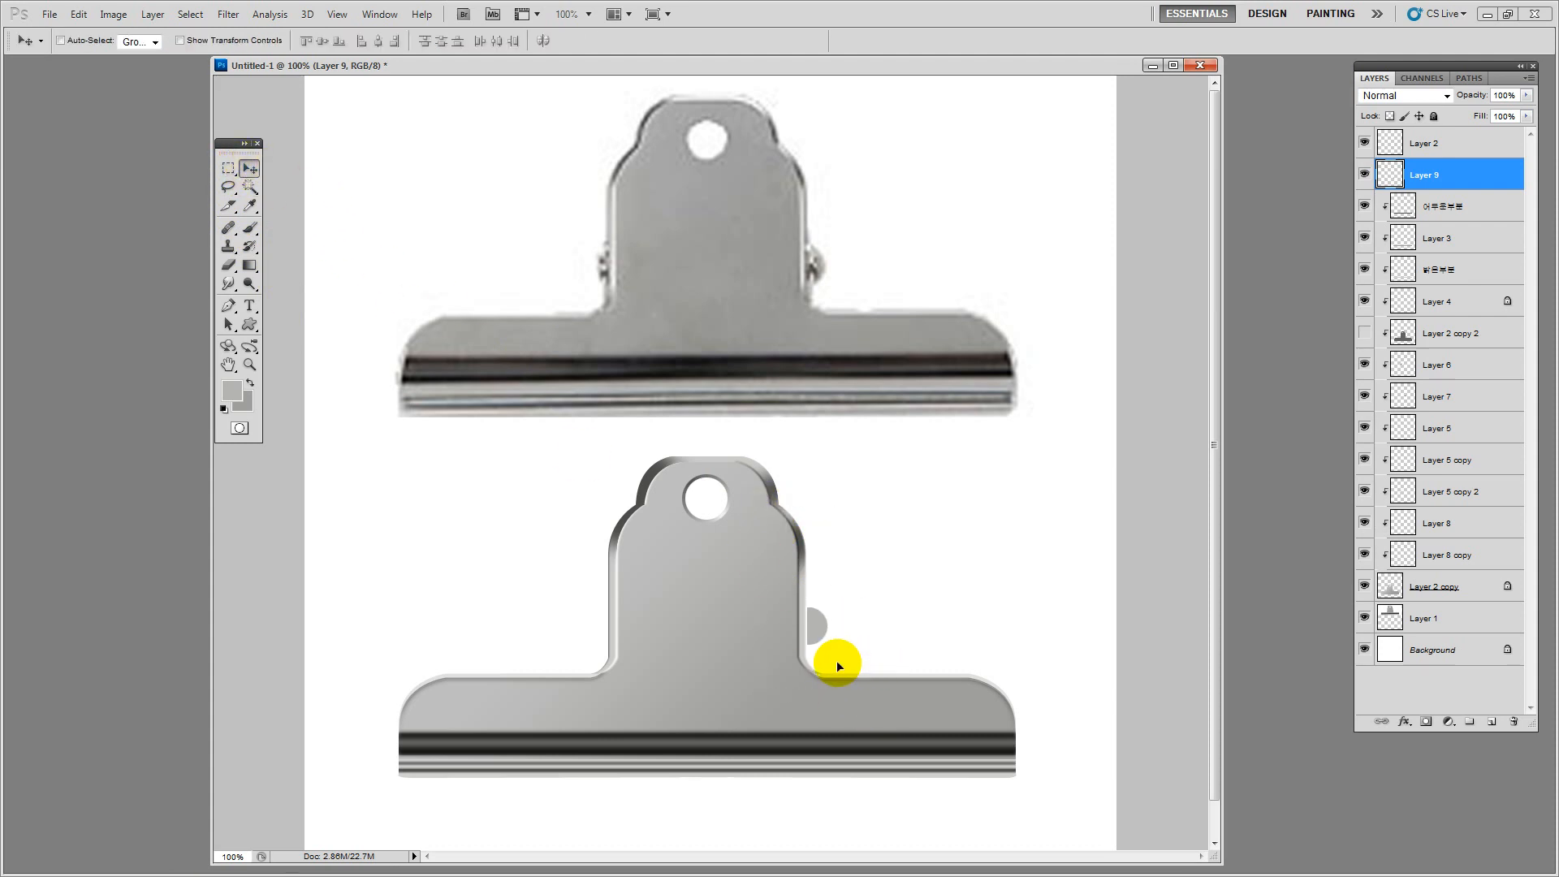
left_click(228, 168)
left_click_drag(610, 437, 810, 721)
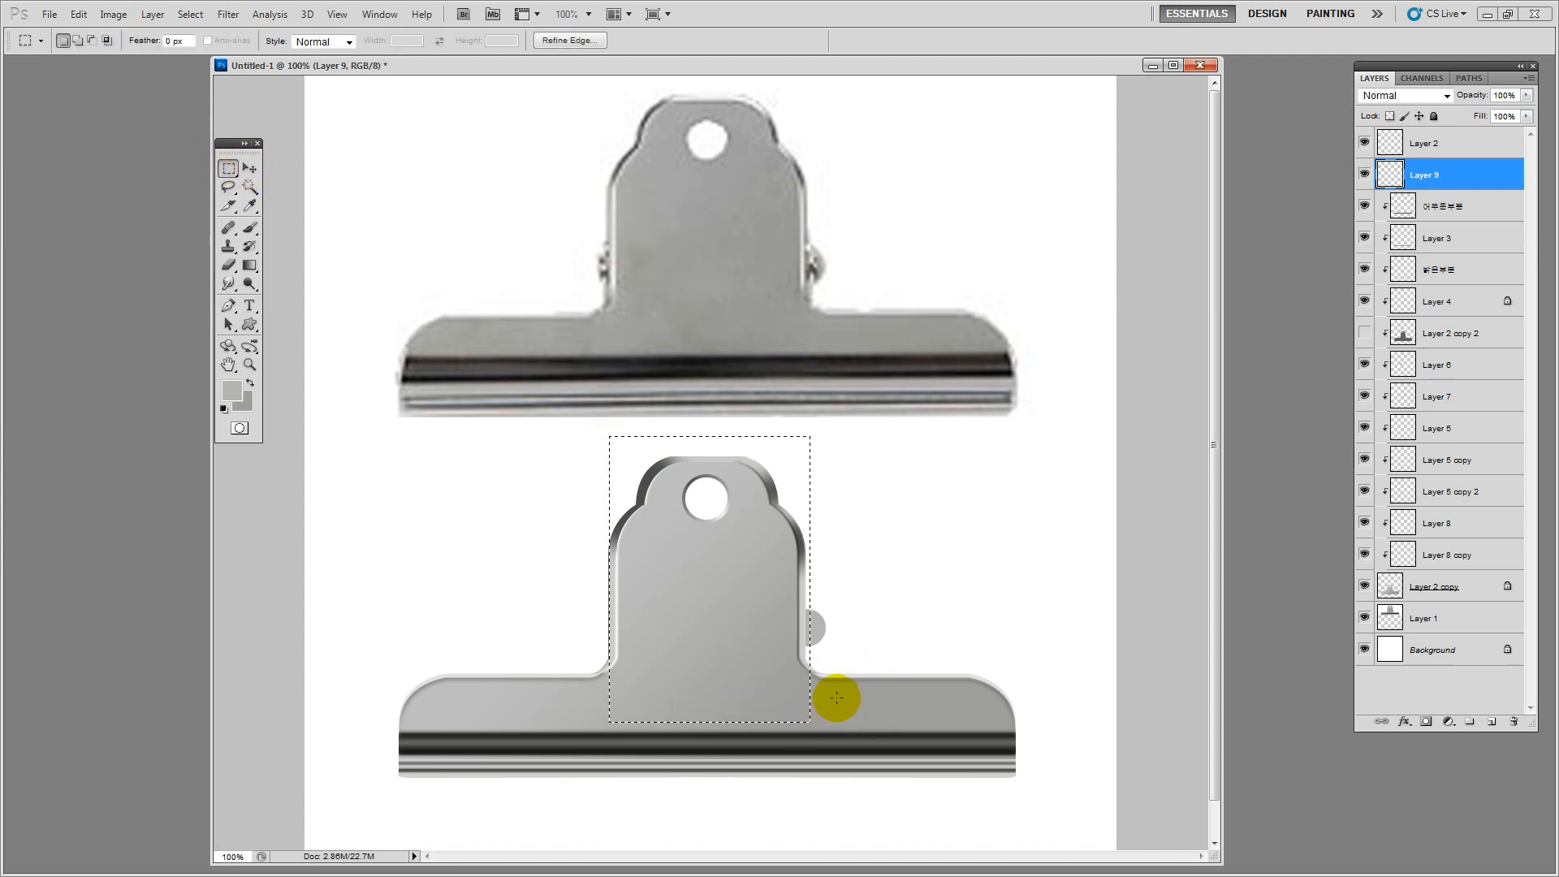
key("Delete")
left_click(835, 698)
left_click_drag(819, 630, 814, 629)
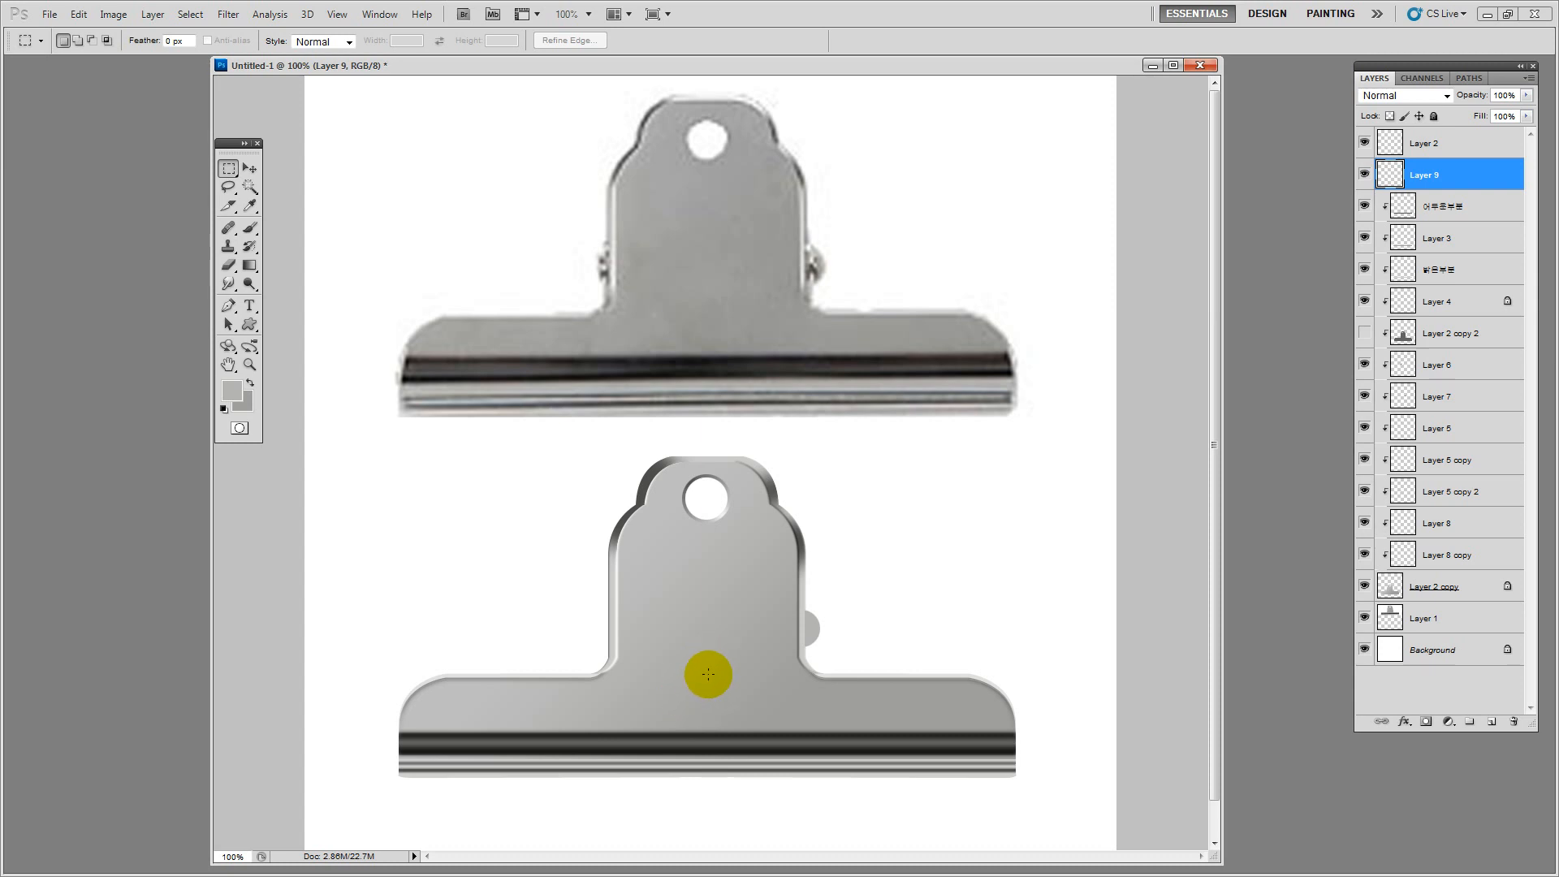
Lock Layer 9's transparent pixels and shade the half circle with a vertical gradient from light grey to a dark grey background colour
left_click(1390, 116)
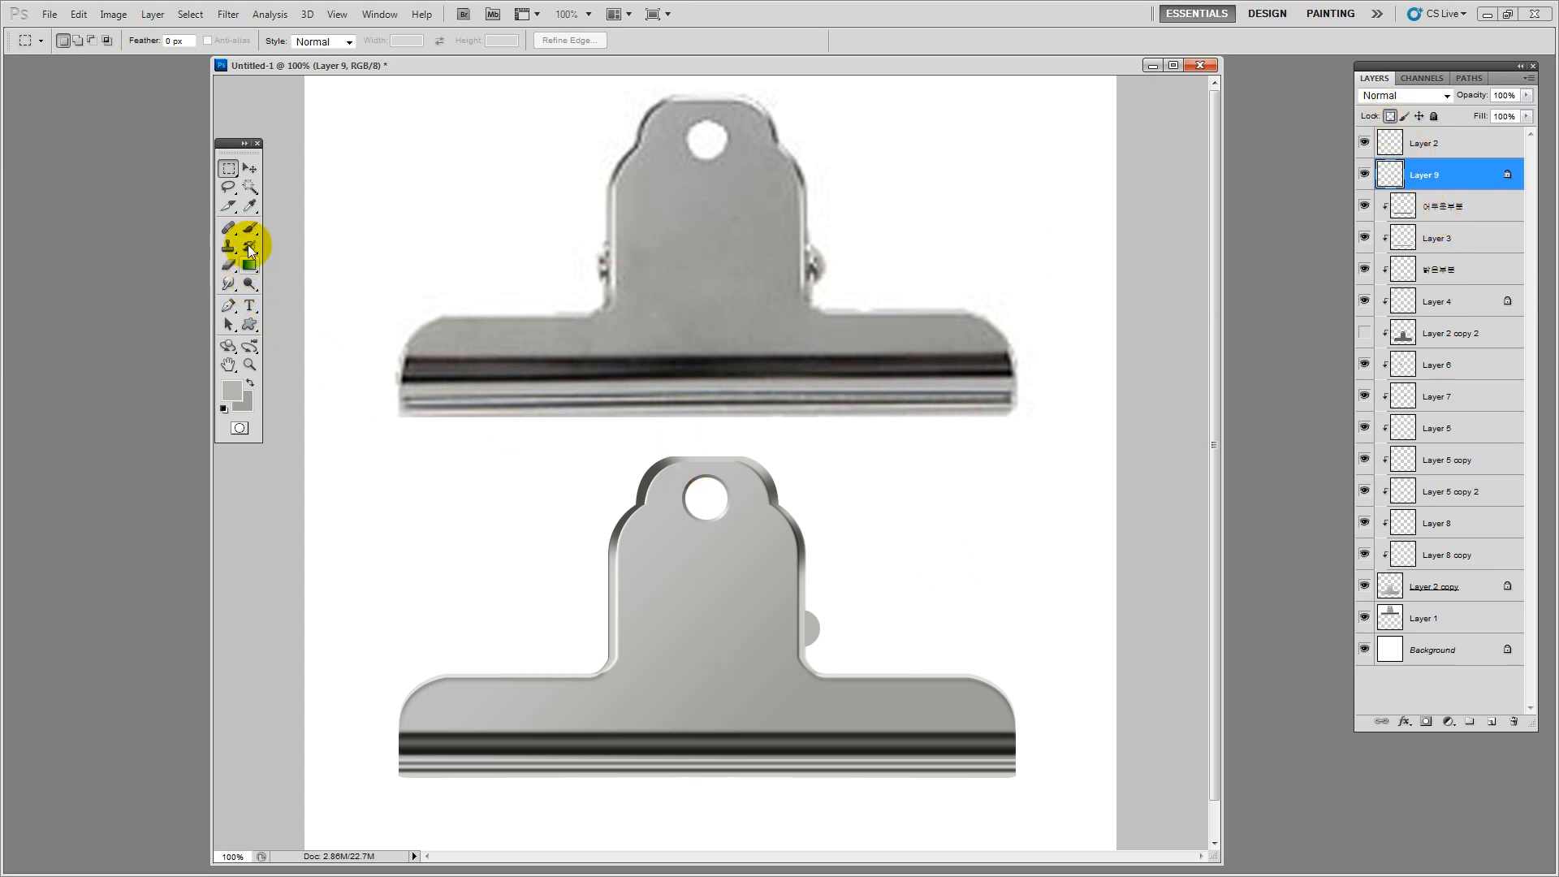
left_click(249, 206)
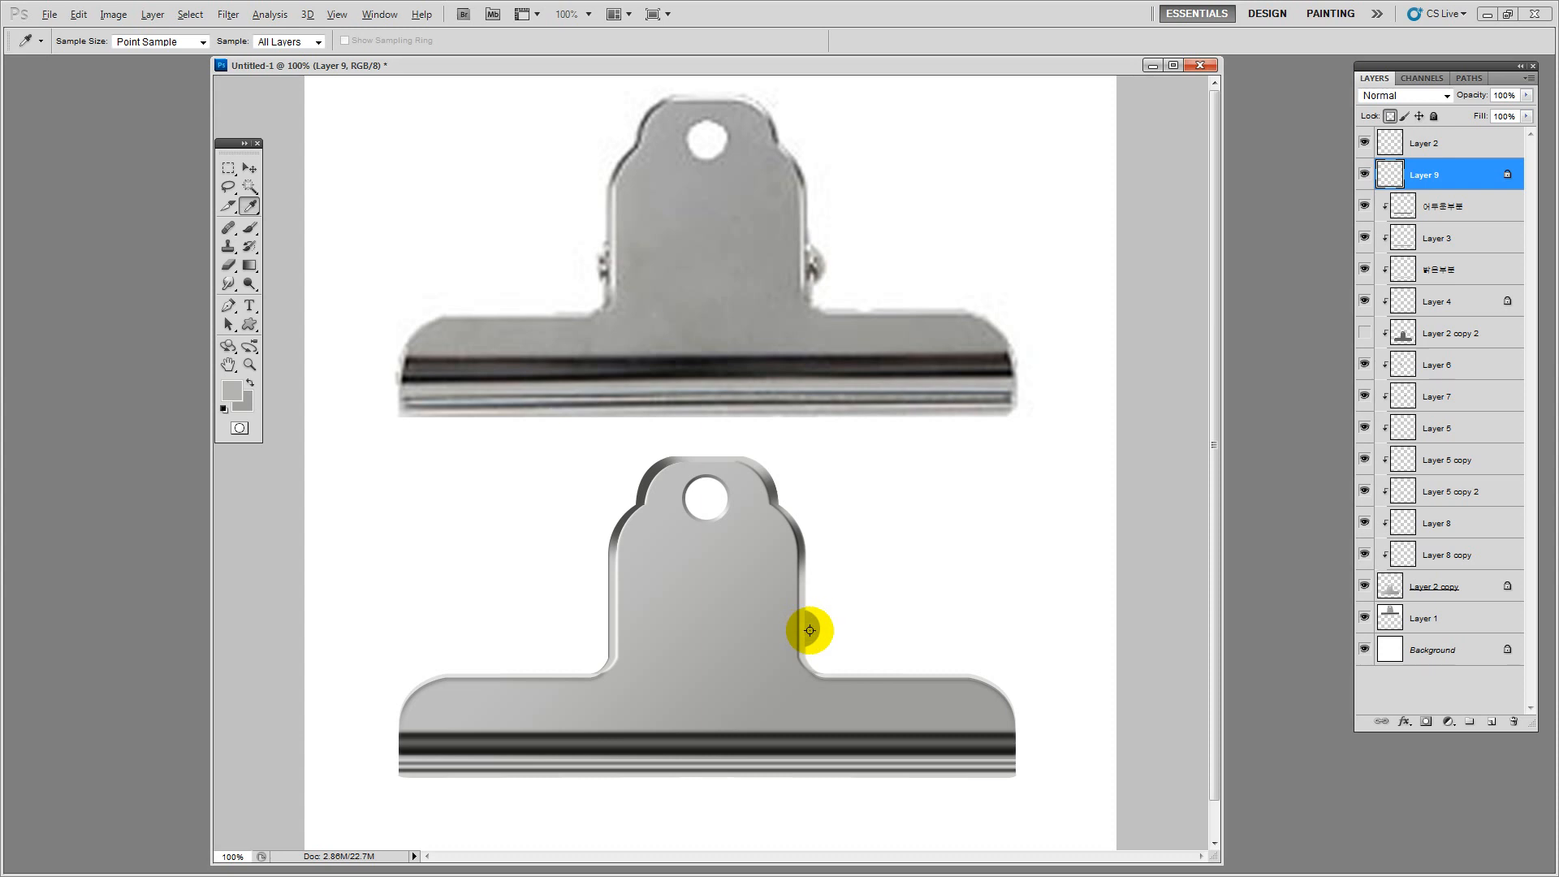
left_click(243, 402)
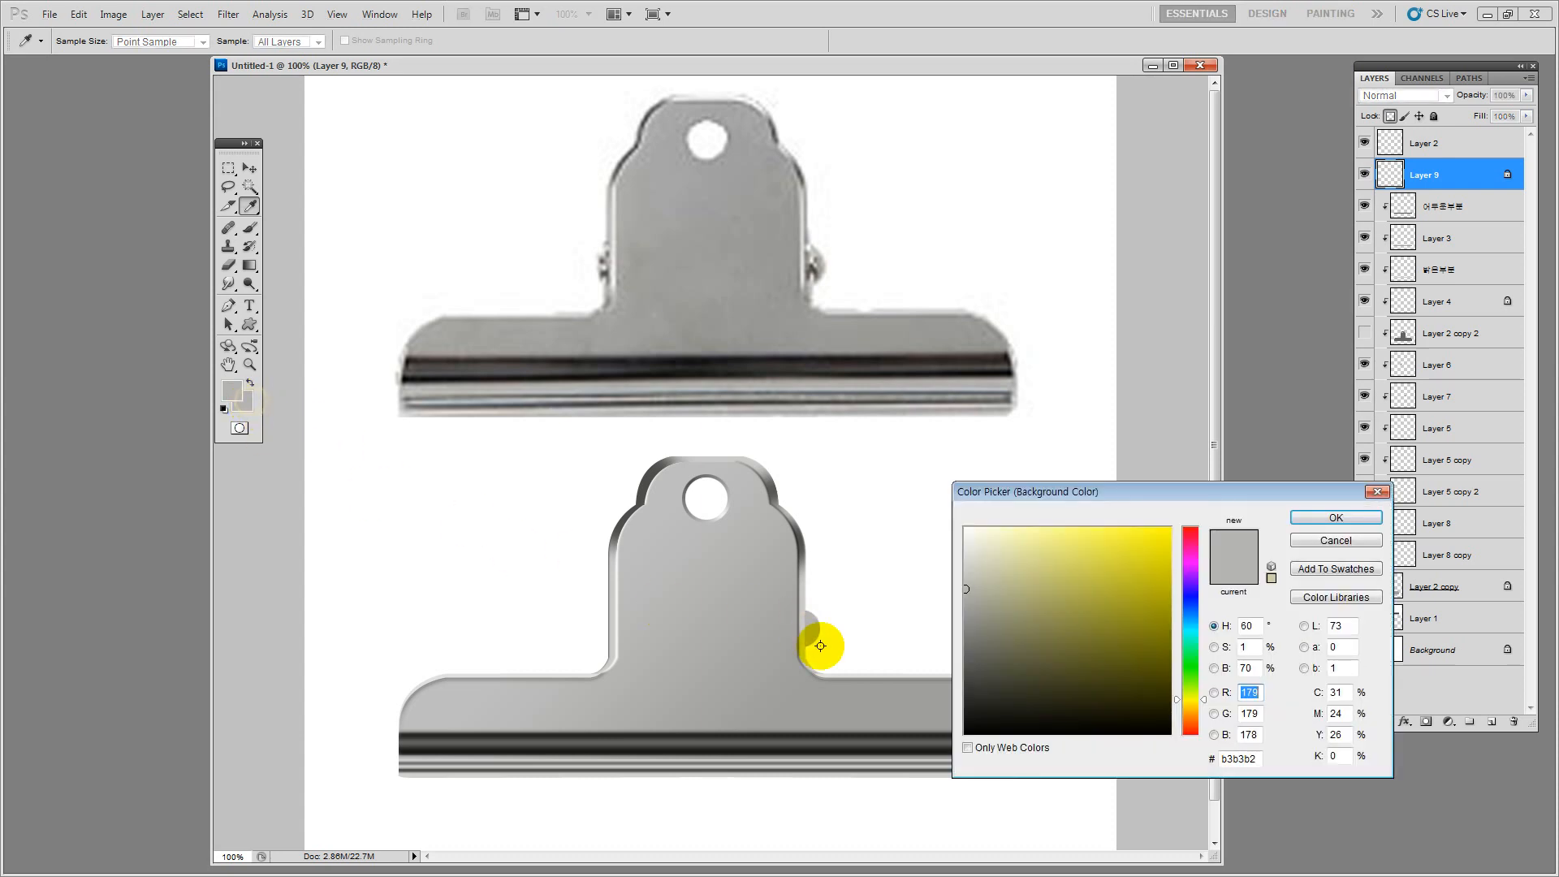
left_click(965, 687)
left_click(1336, 517)
left_click(249, 266)
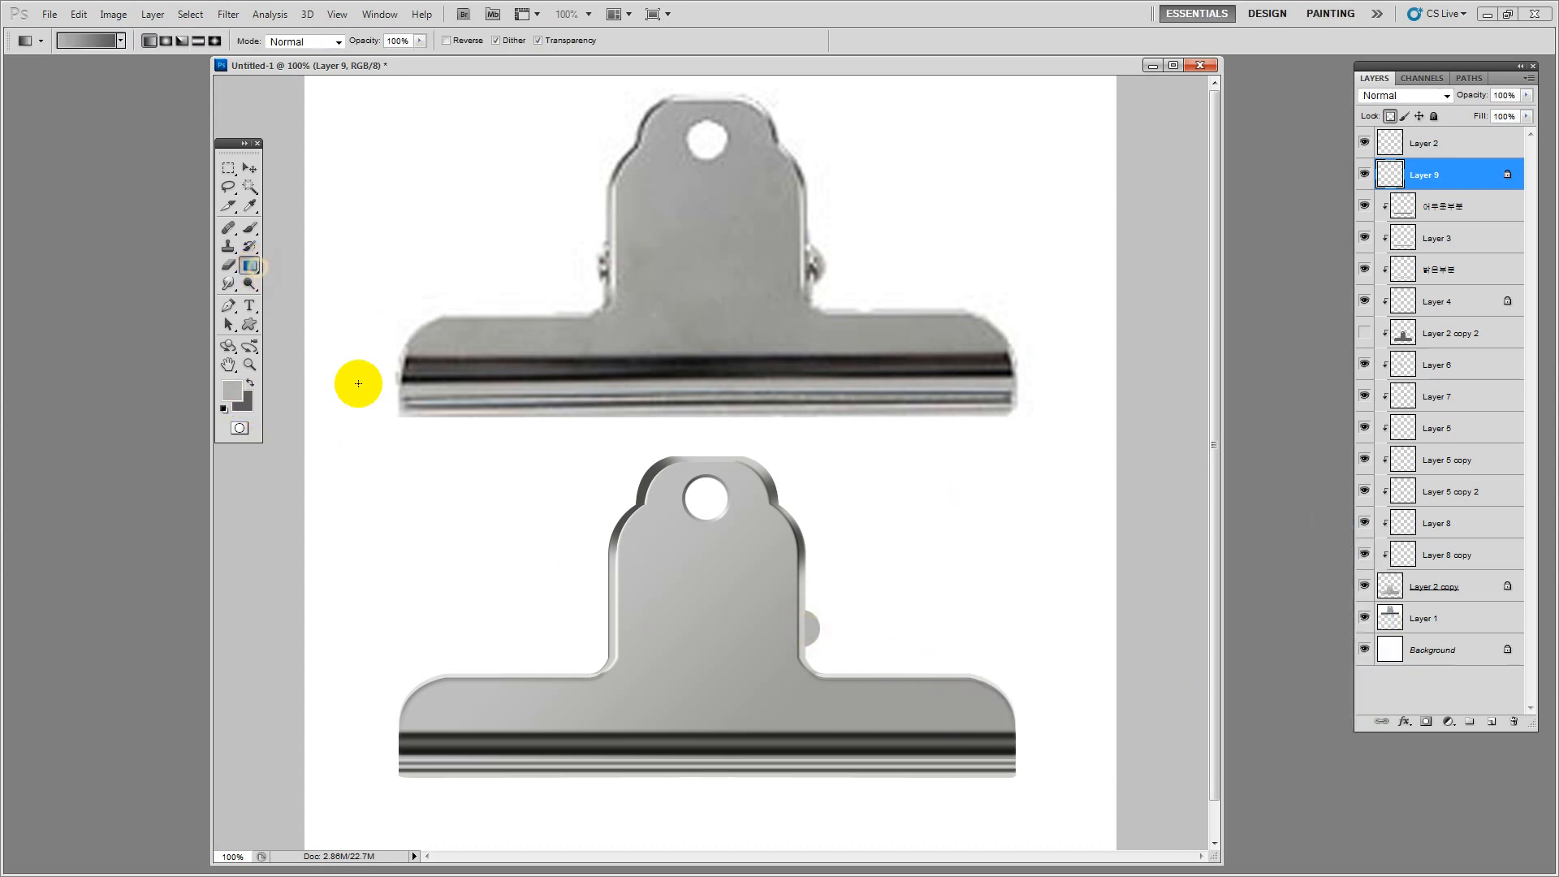
left_click_drag(811, 599, 810, 647)
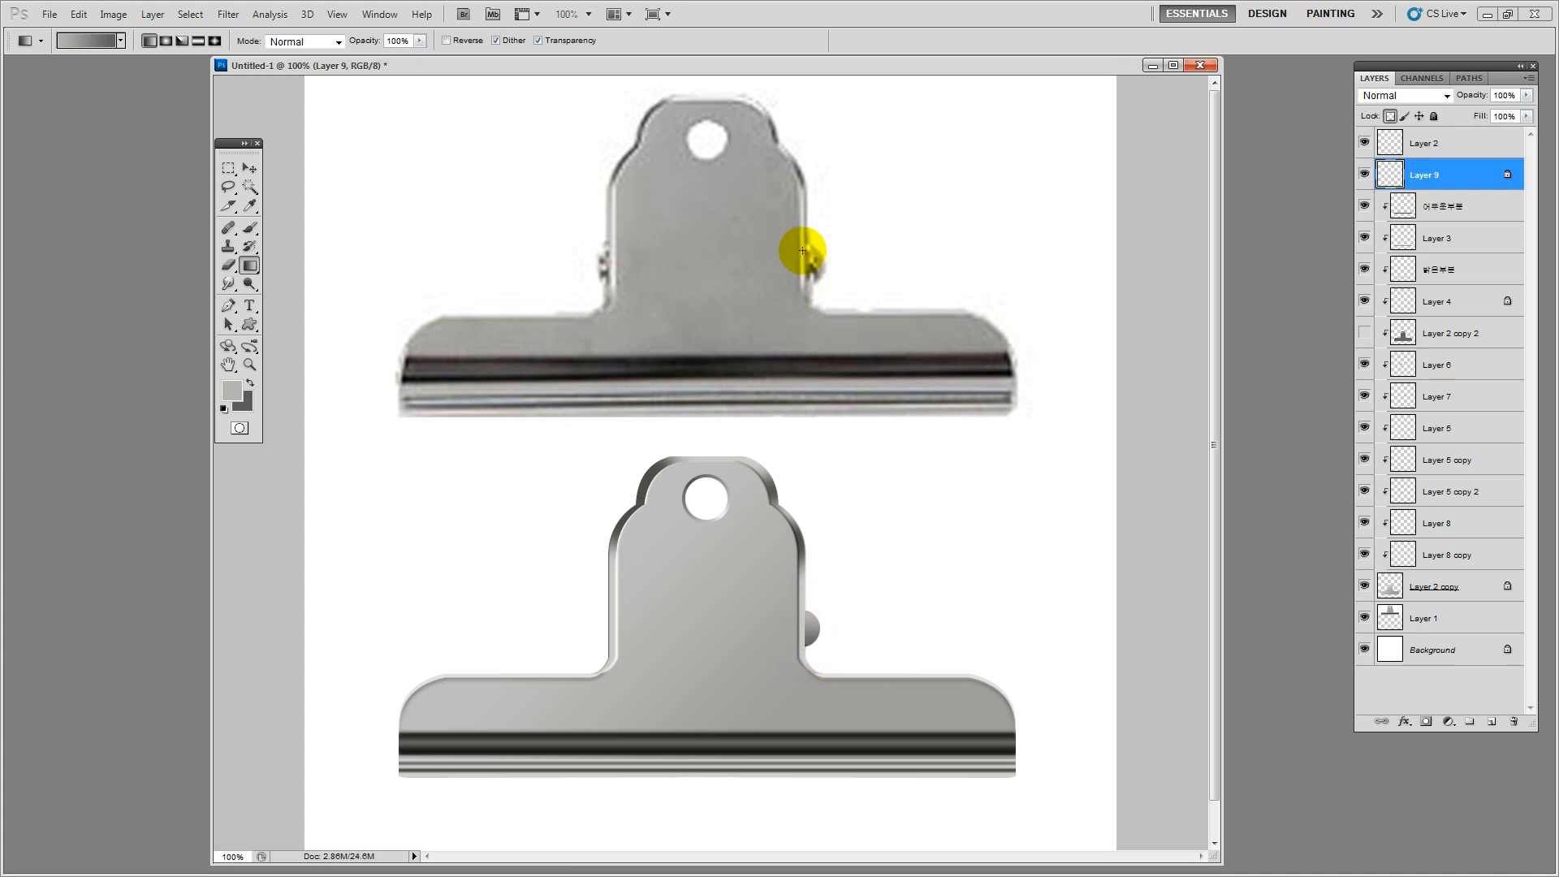
Add a new layer above Layer 9 and fill a small white ellipse as a highlight near the top of the half-circle knob
left_click(249, 364)
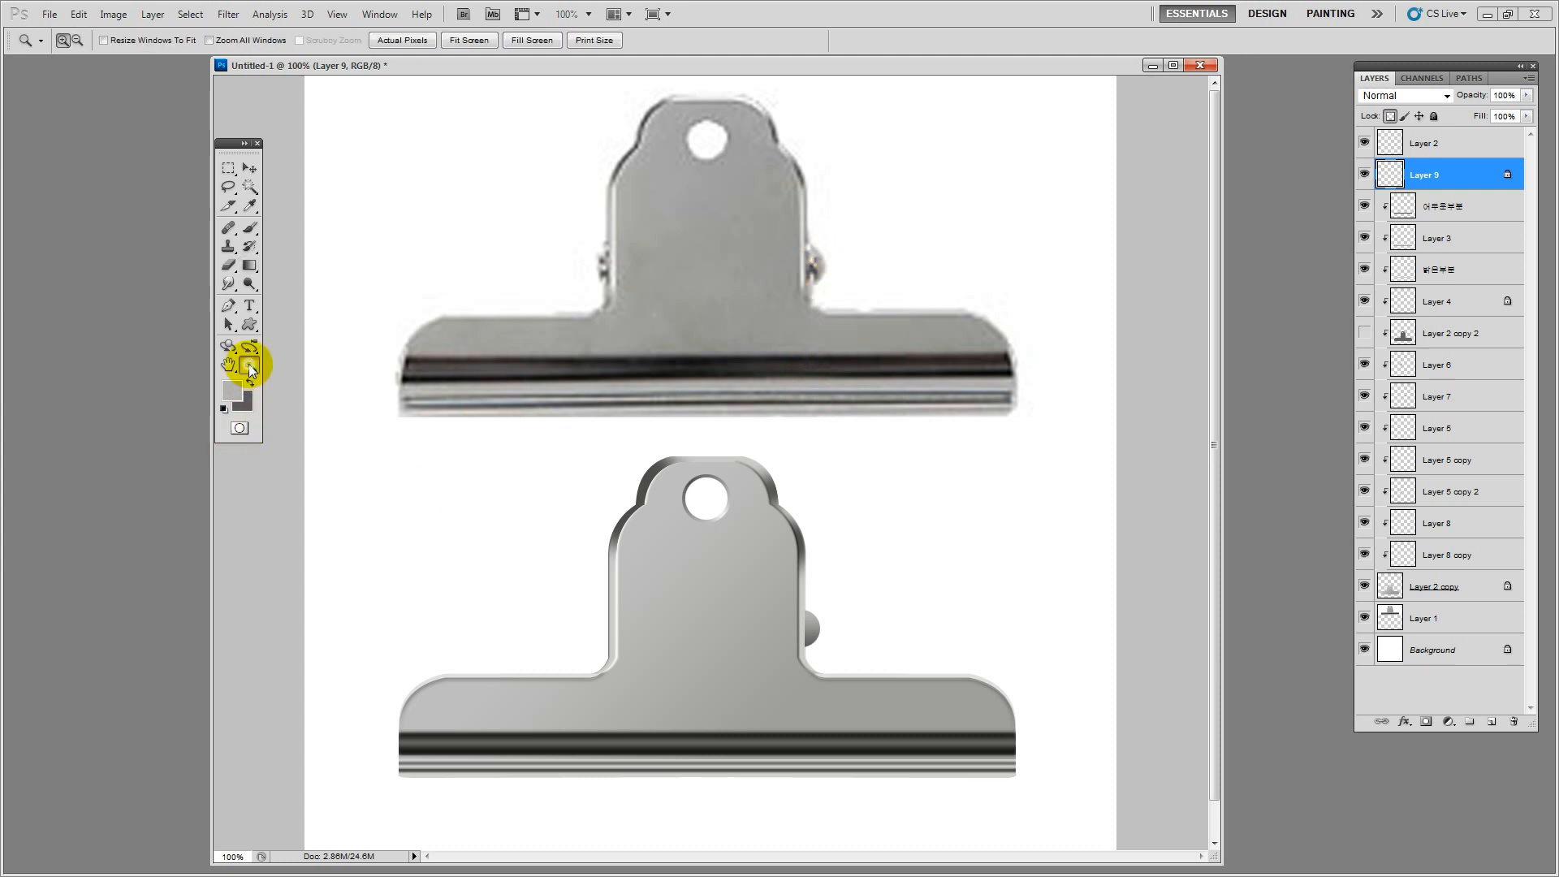
left_click(825, 647)
left_click_drag(228, 168, 279, 186)
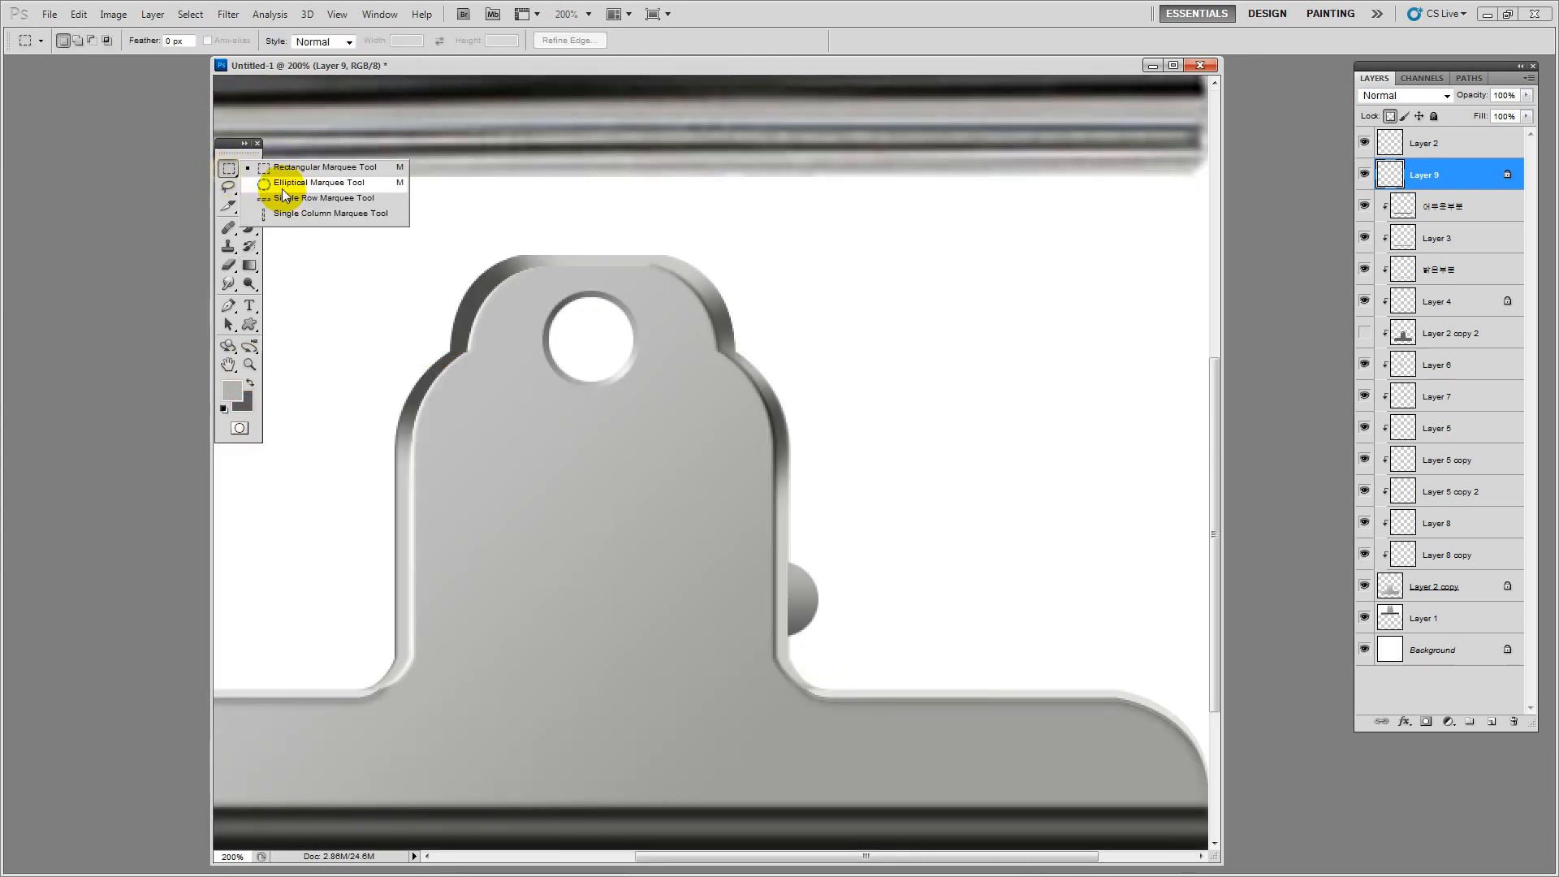
left_click(278, 186)
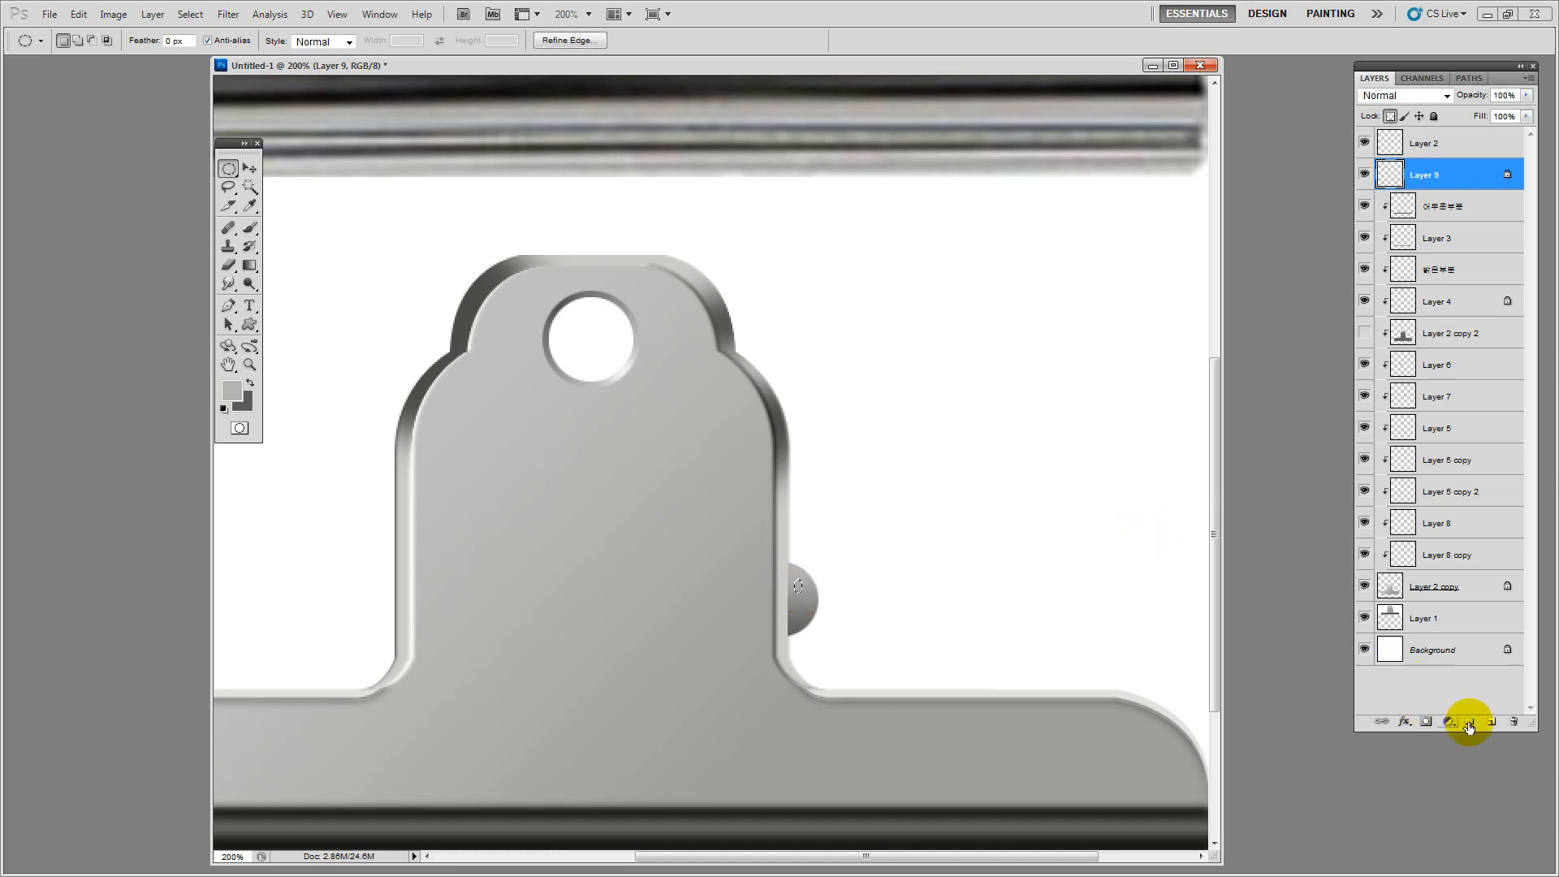
left_click(1491, 721)
left_click(232, 391)
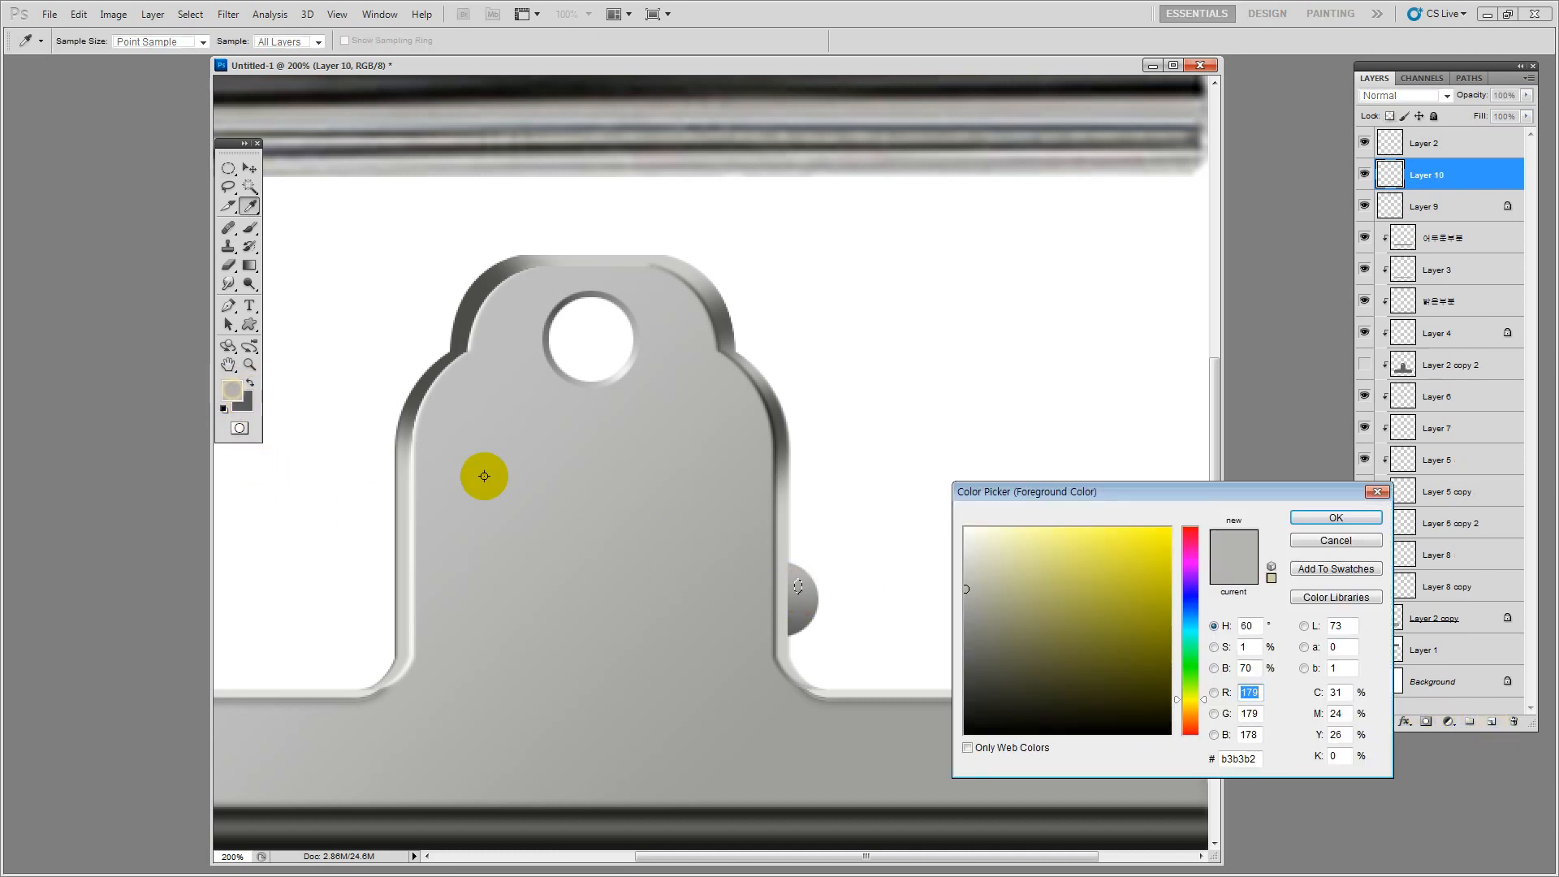
left_click(852, 477)
left_click(1304, 523)
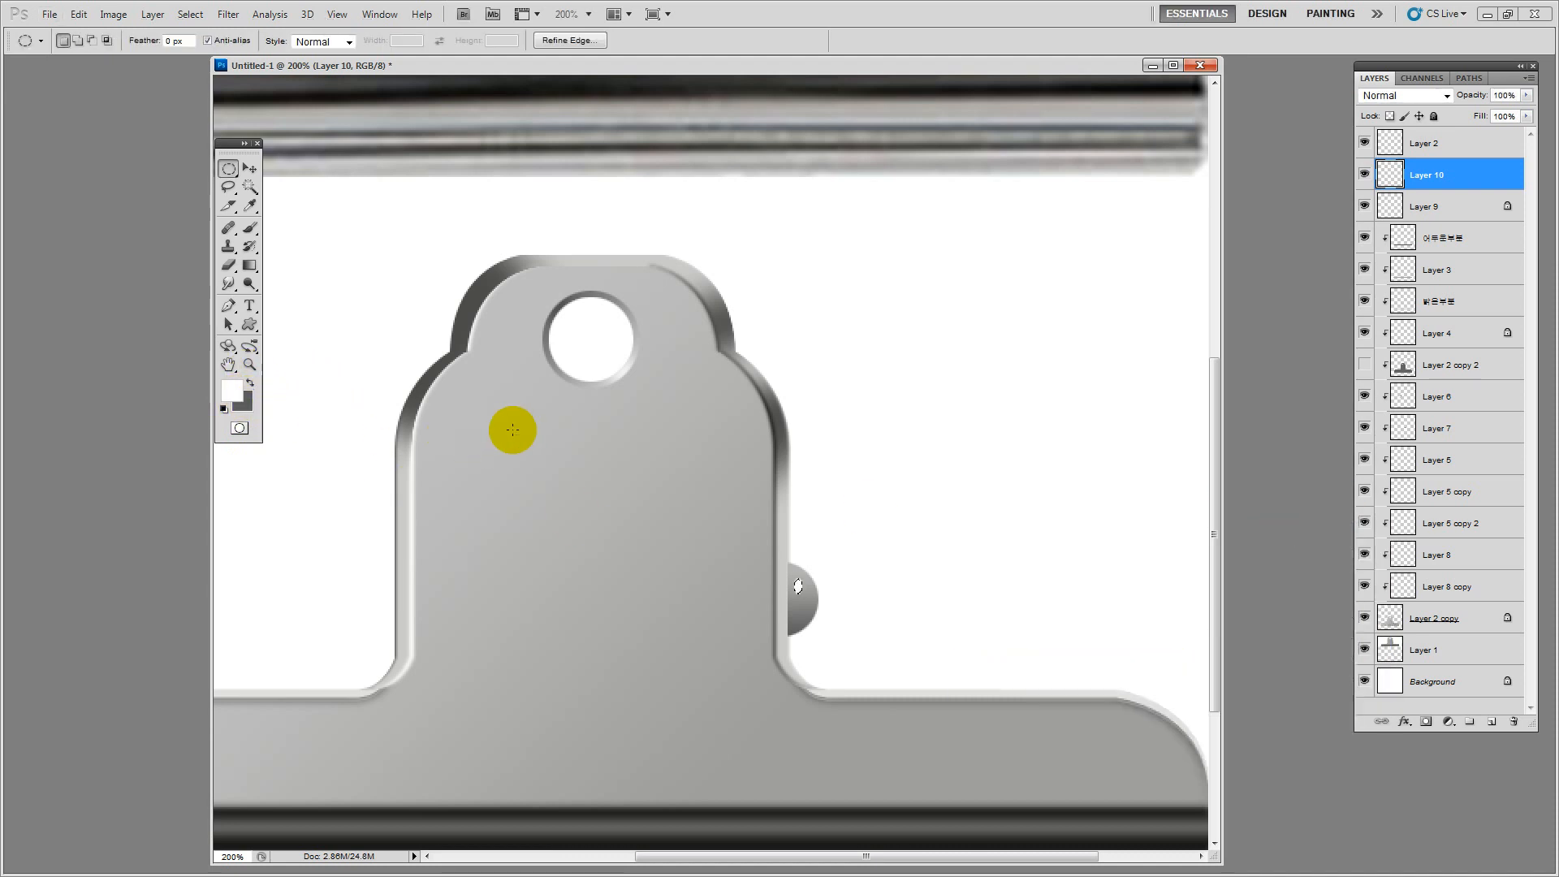
Soften the white highlight on Layer 10 with a Gaussian Blur of 0.7 pixels radius
left_click(248, 168)
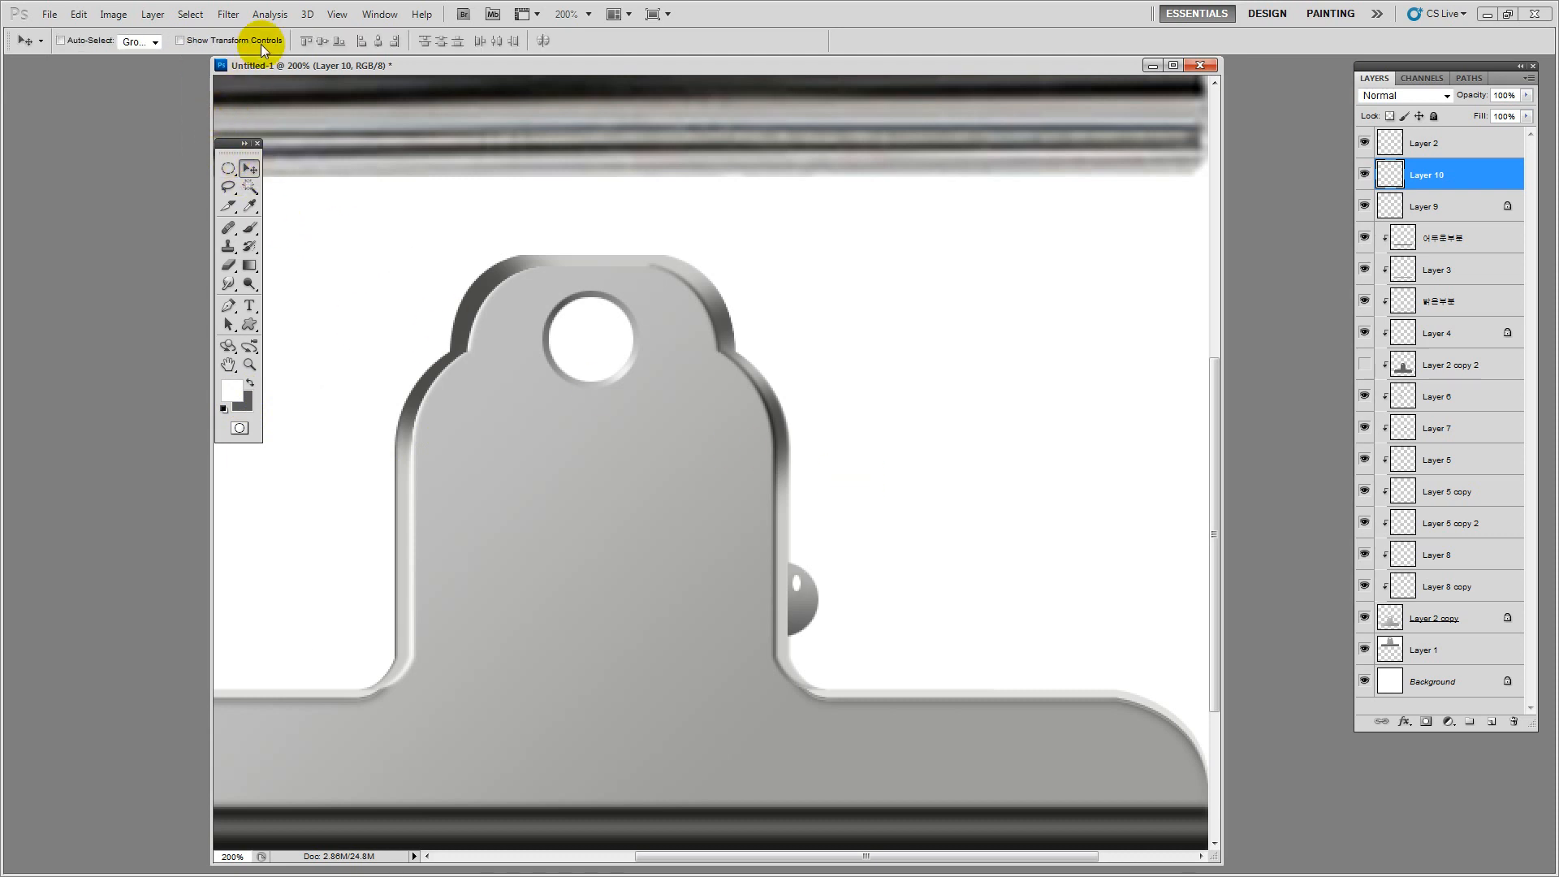
left_click(228, 13)
mouse_move(272, 162)
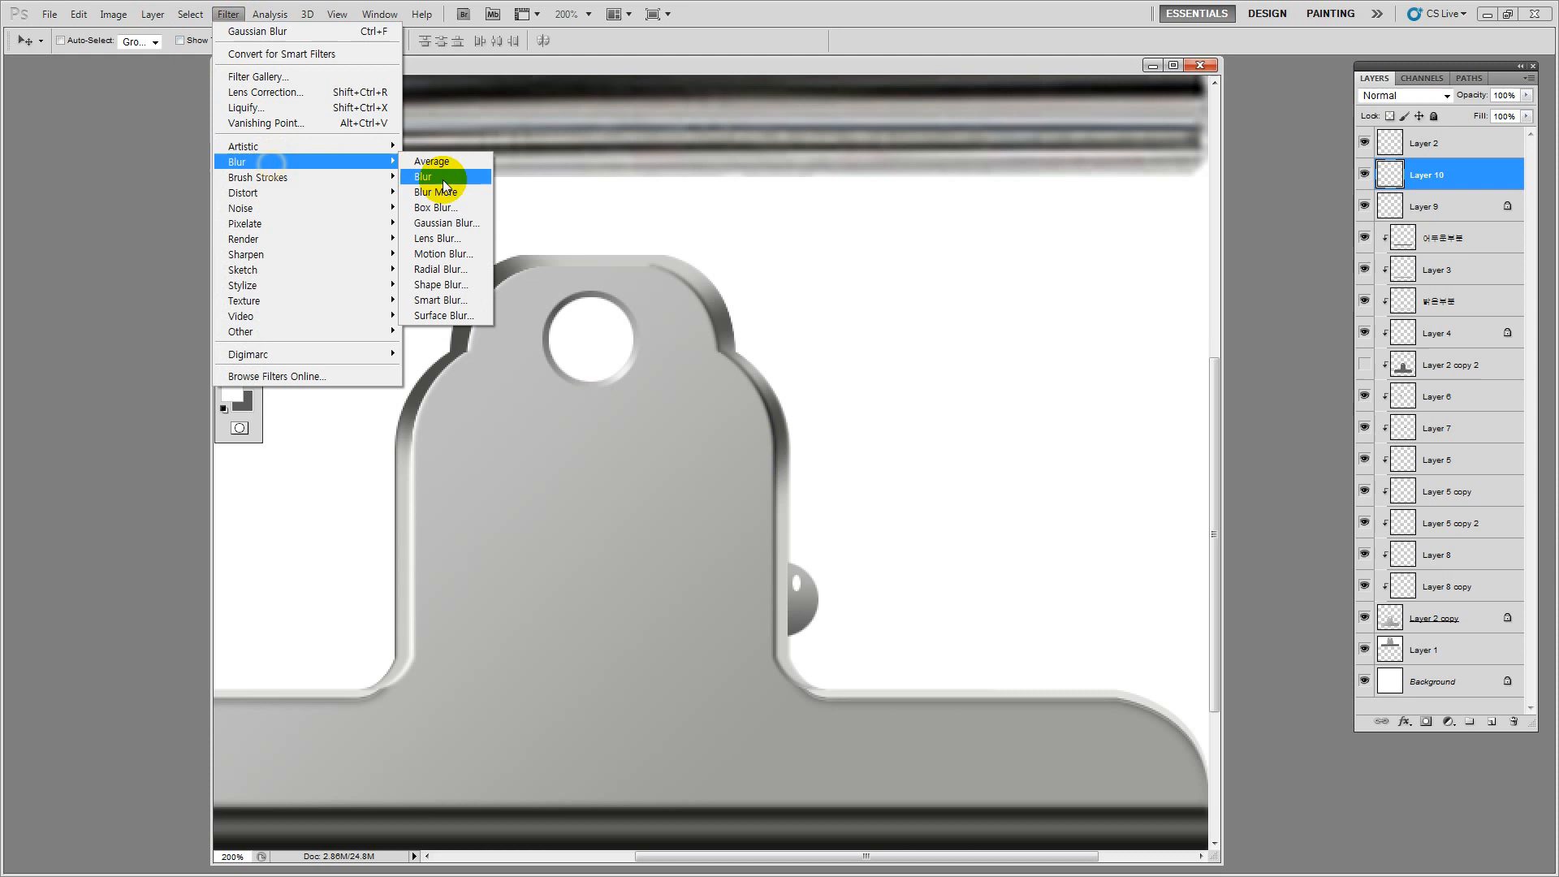
left_click(470, 218)
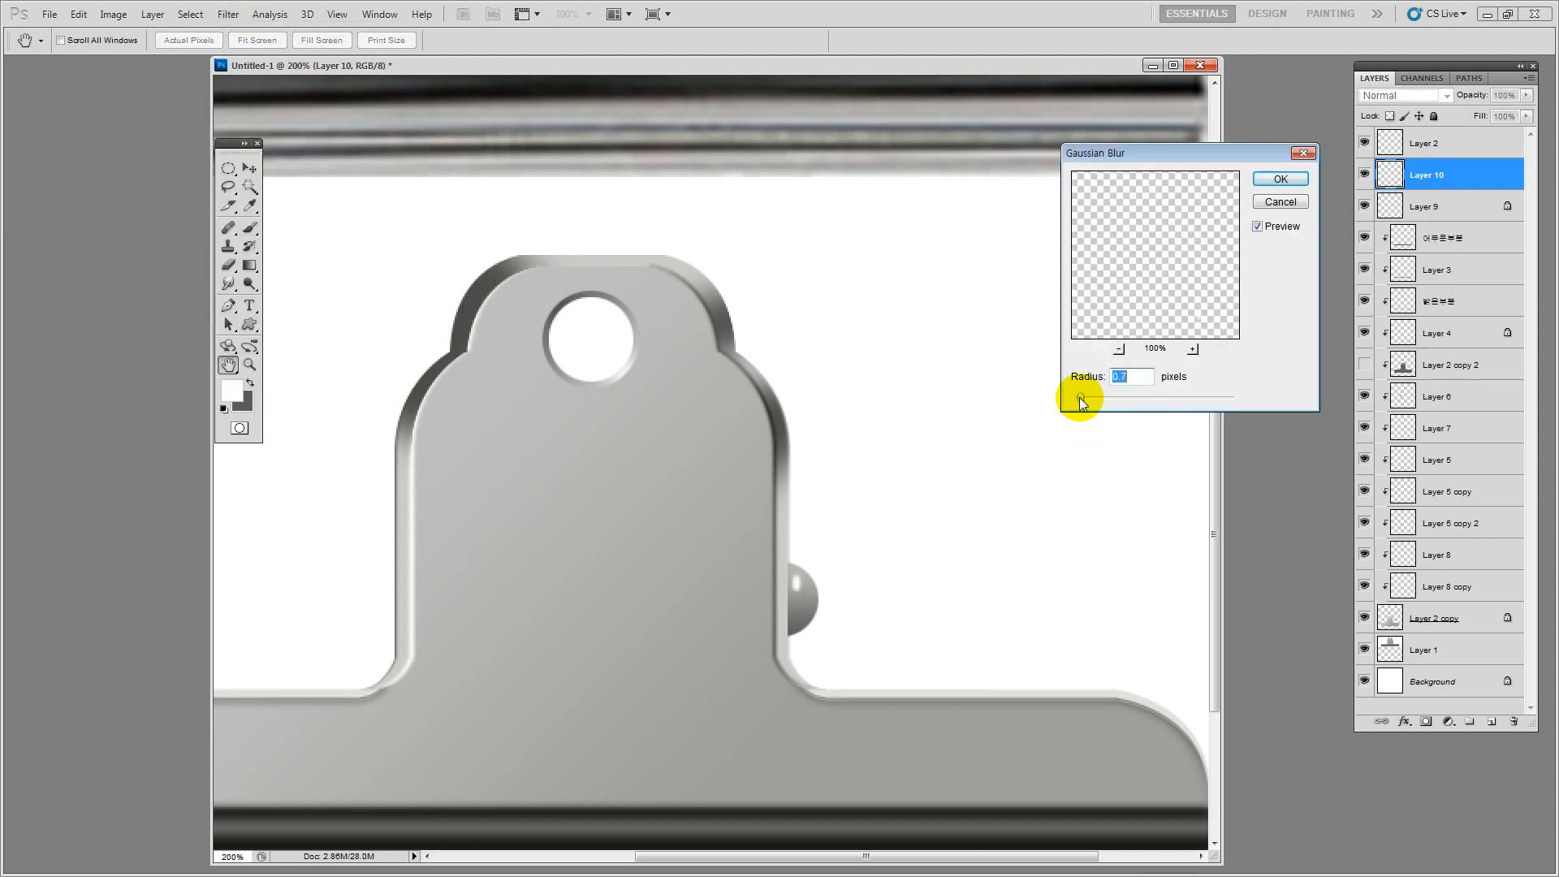
left_click(1281, 180)
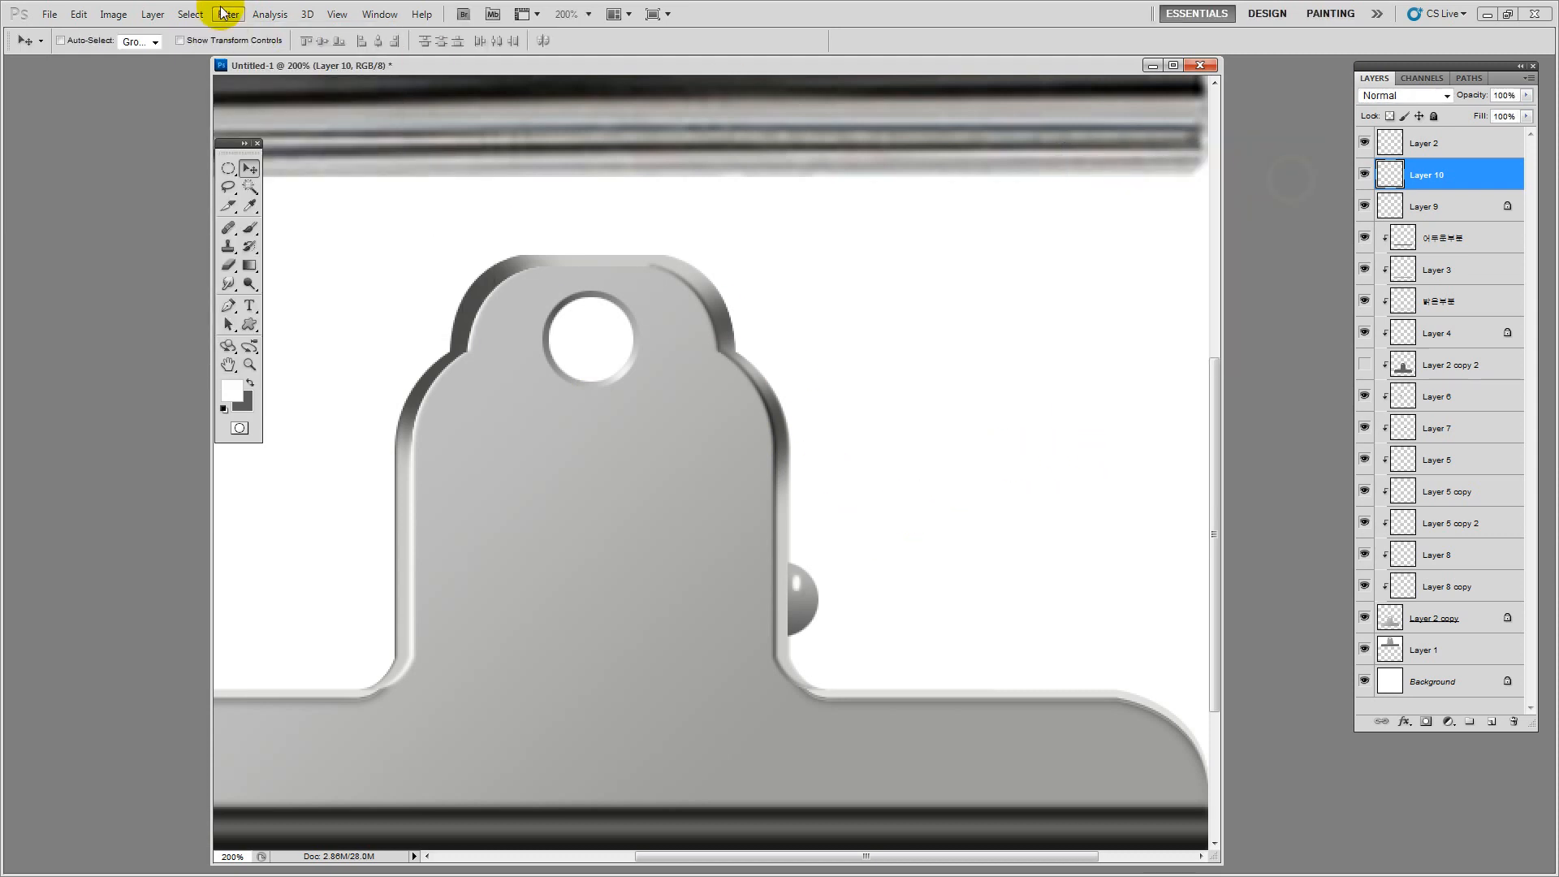
Apply a vertical Motion Blur to the highlight at an angle of -90° with a very short distance
left_click(228, 14)
mouse_move(294, 168)
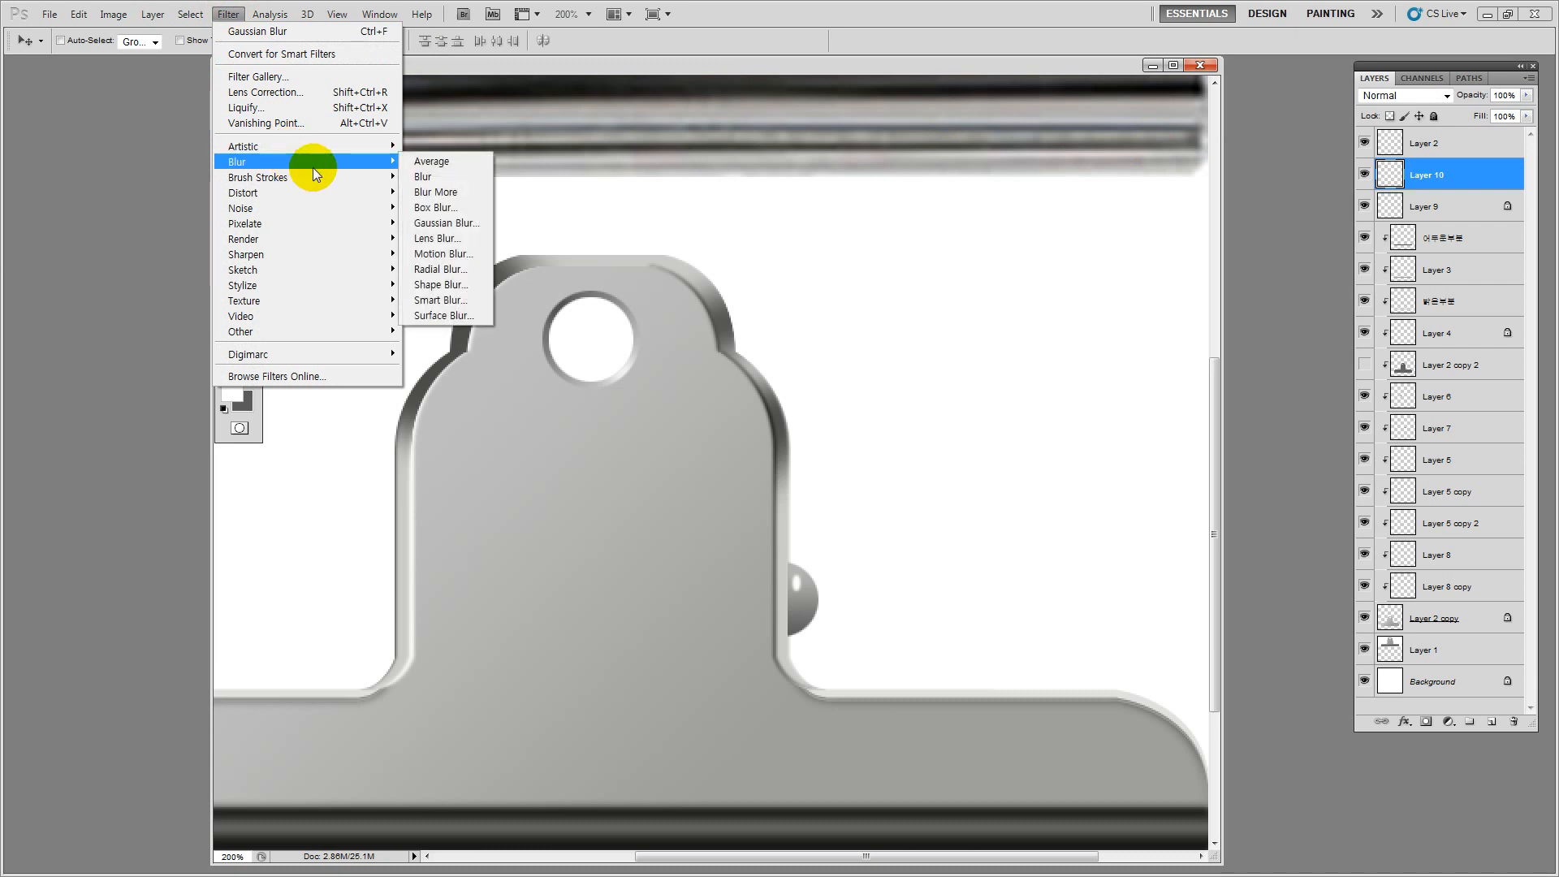
left_click(463, 252)
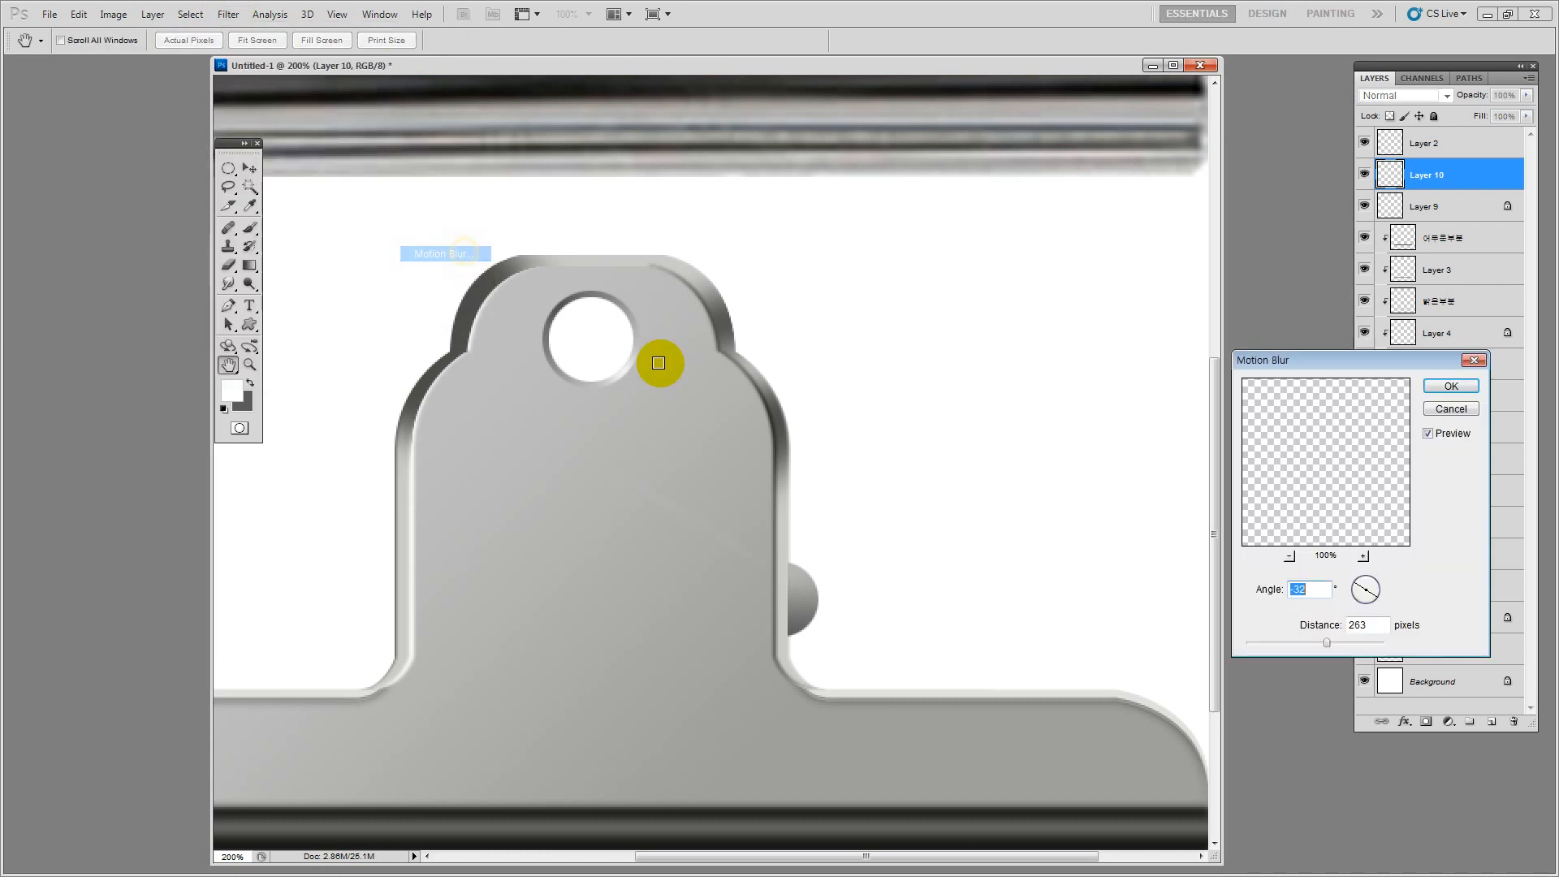
left_click(1369, 600)
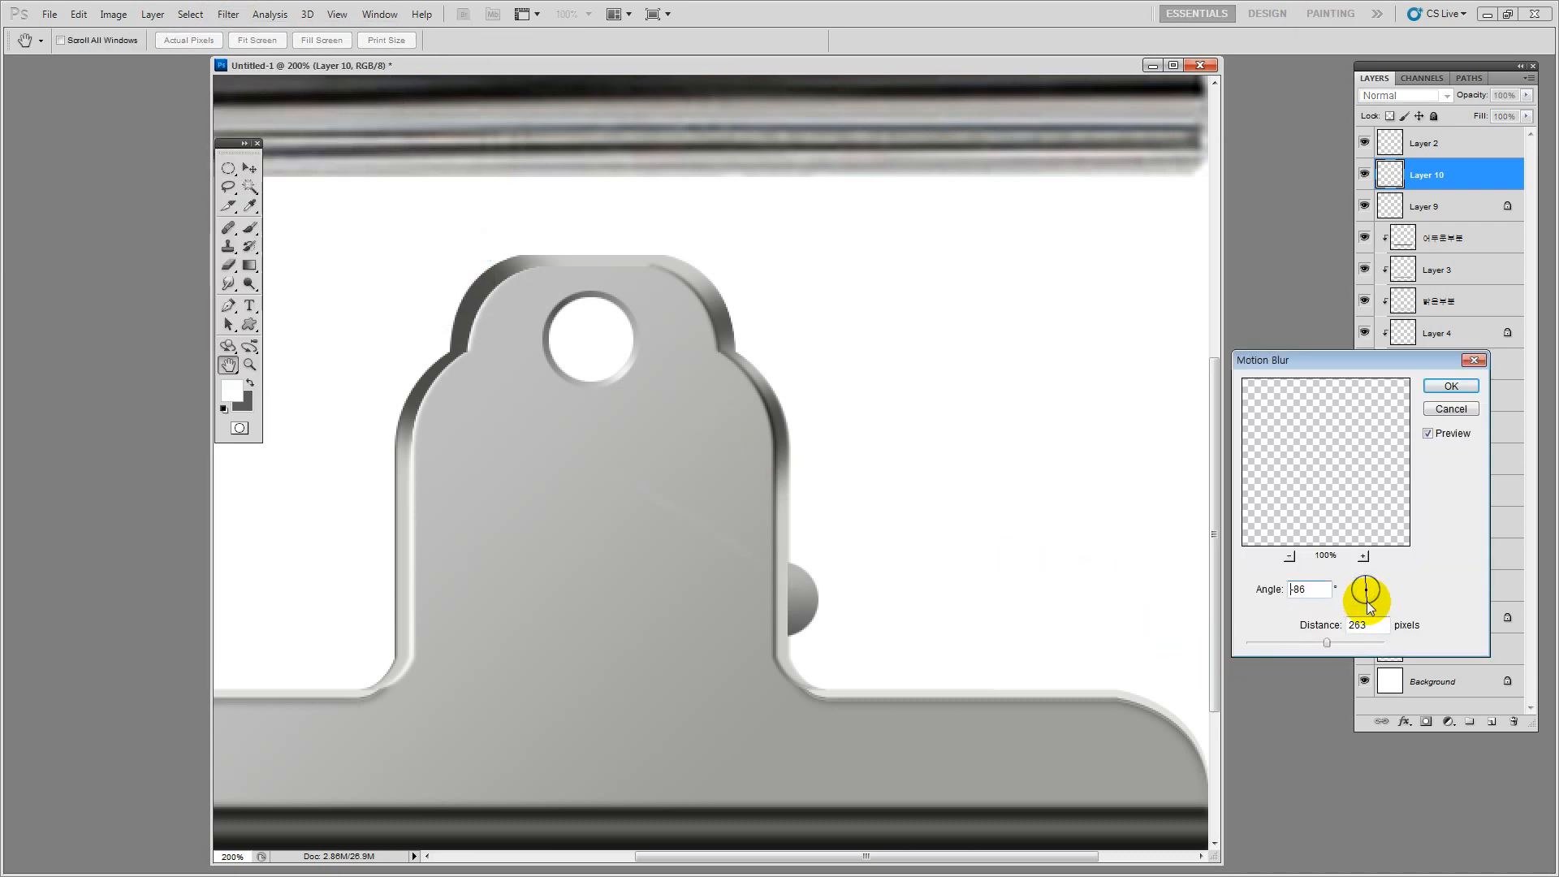
double_click(1297, 589)
type("90")
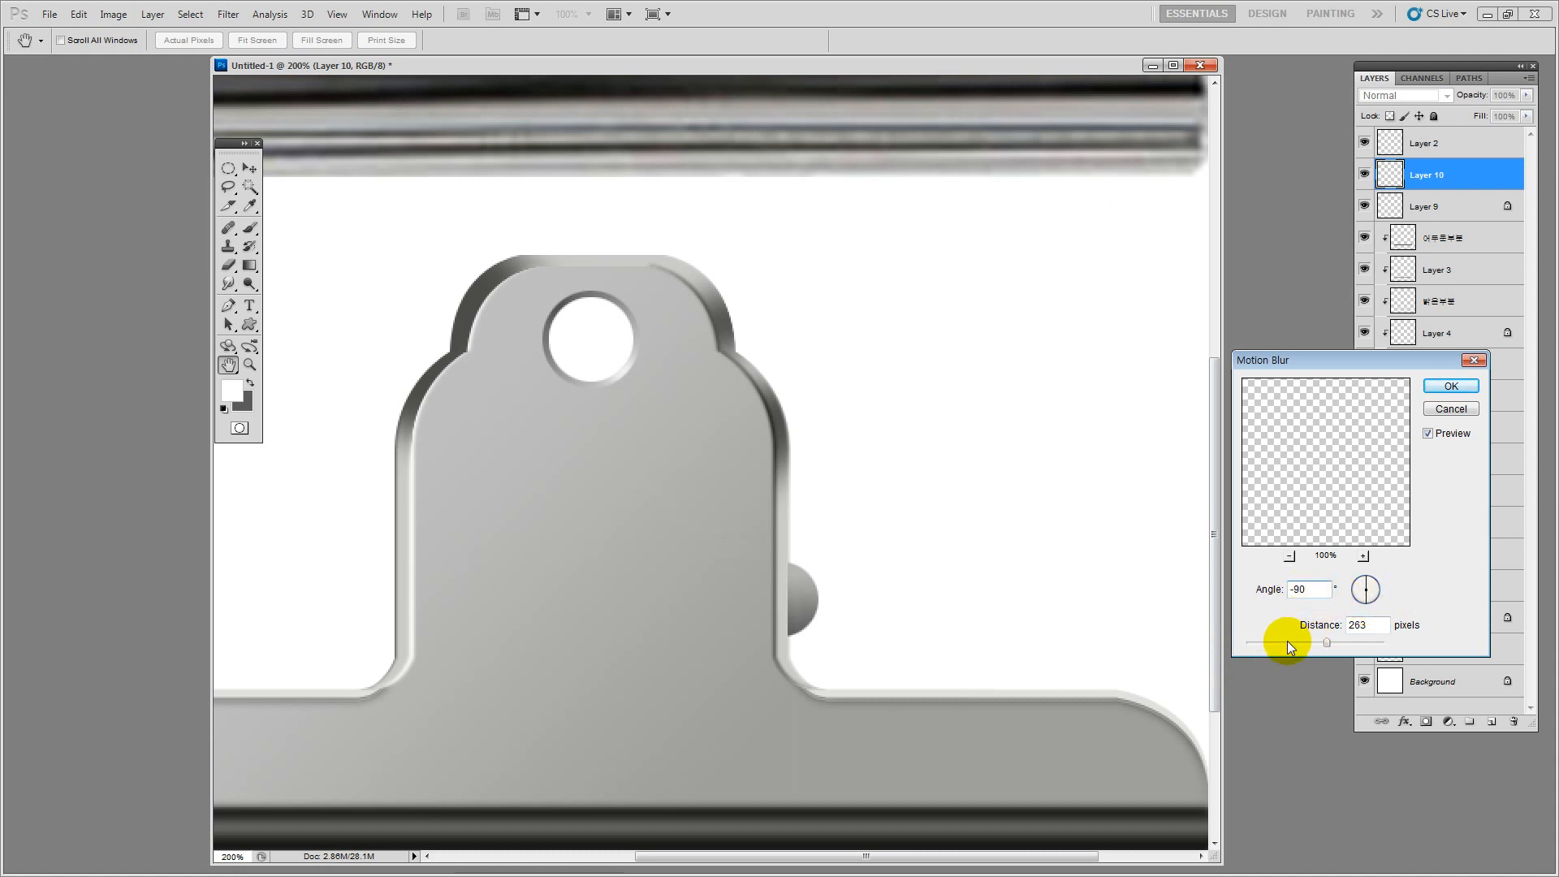
left_click_drag(1288, 642, 1249, 645)
left_click(1451, 386)
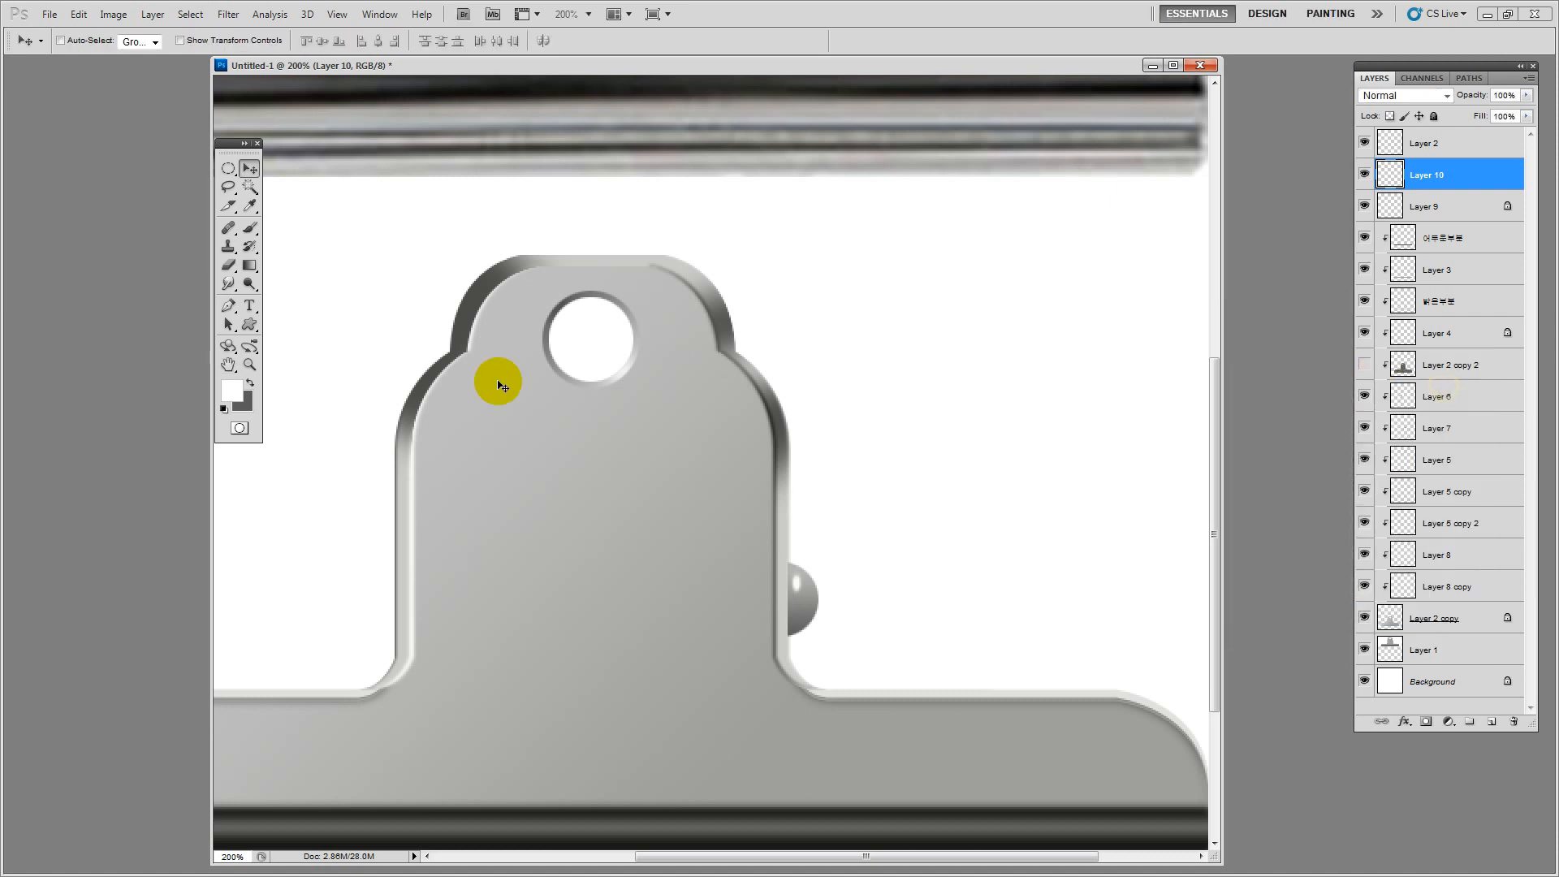
Duplicate Layer 10 and place the two white highlights diagonally next to each other on the knob
double_click(249, 365)
left_click(249, 168)
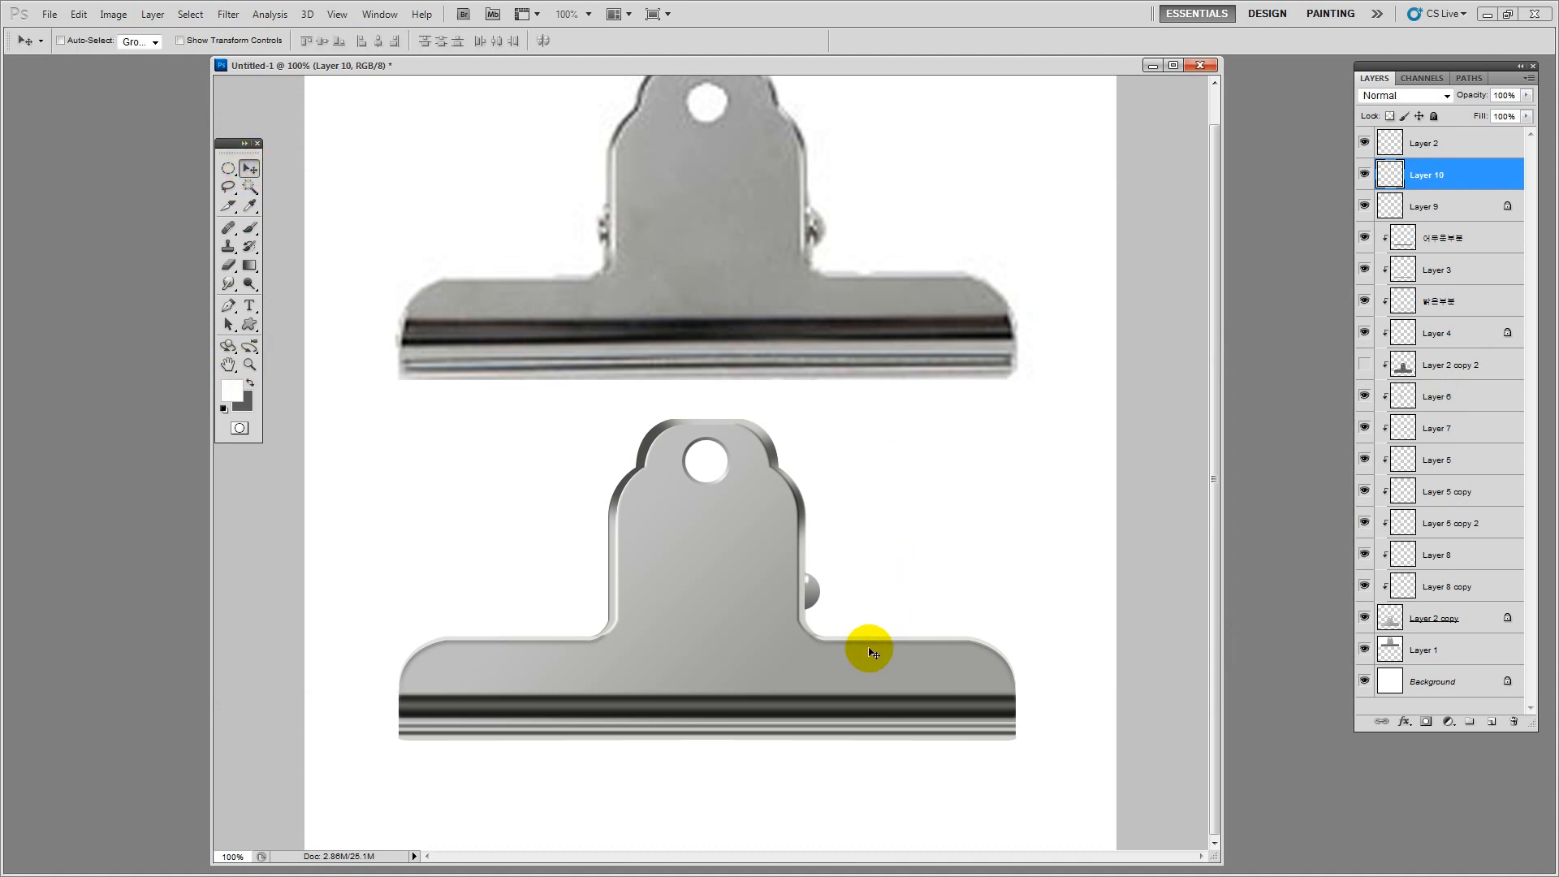
left_click_drag(846, 645, 846, 652)
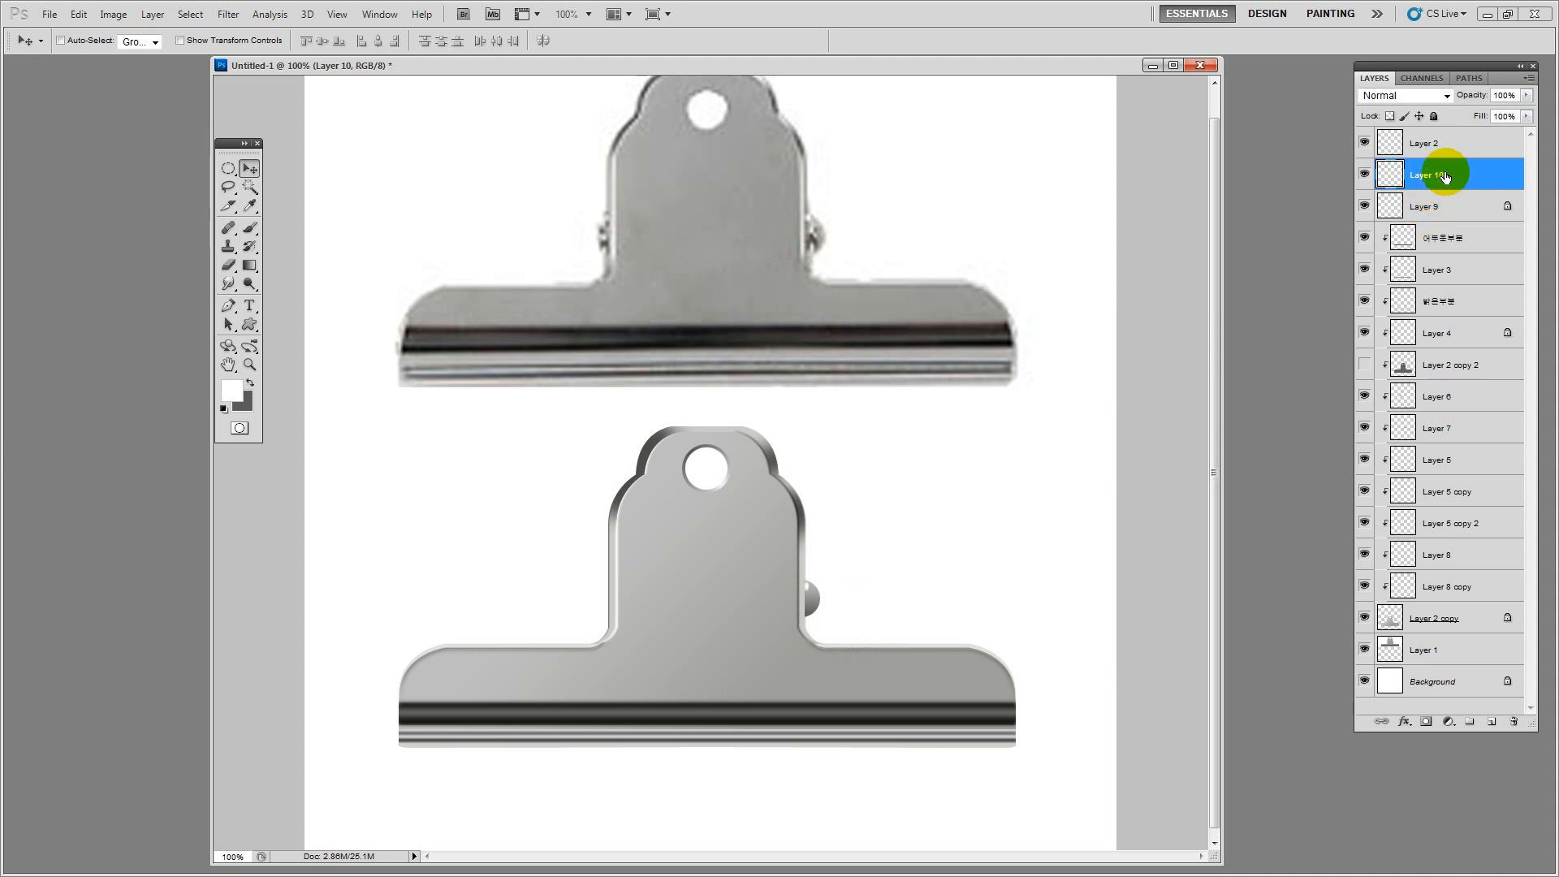
left_click_drag(1445, 174, 1492, 721)
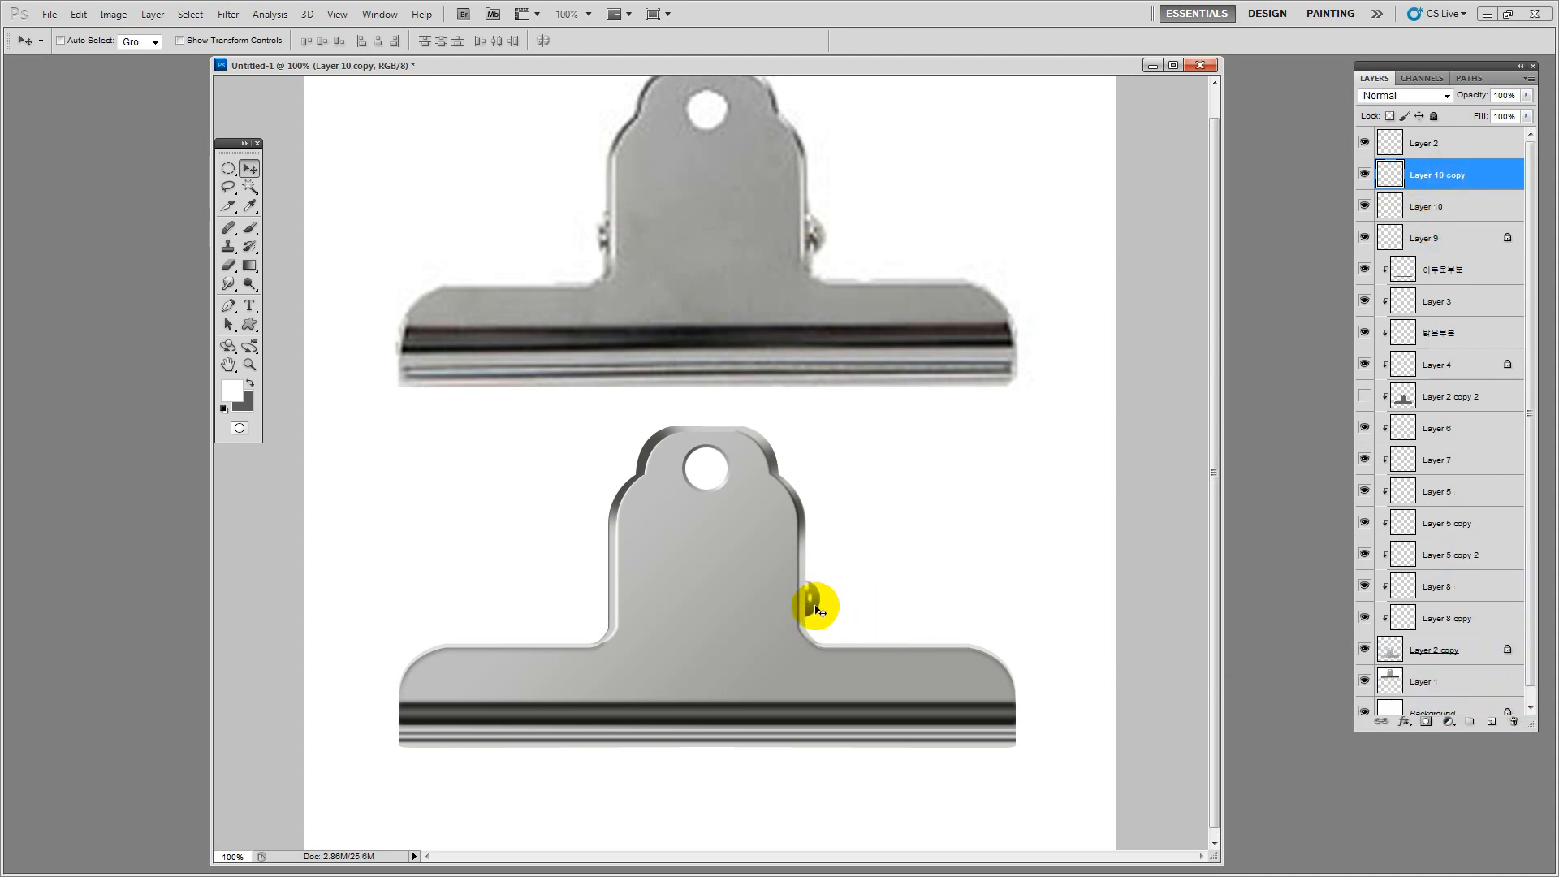
key("ctrl+t")
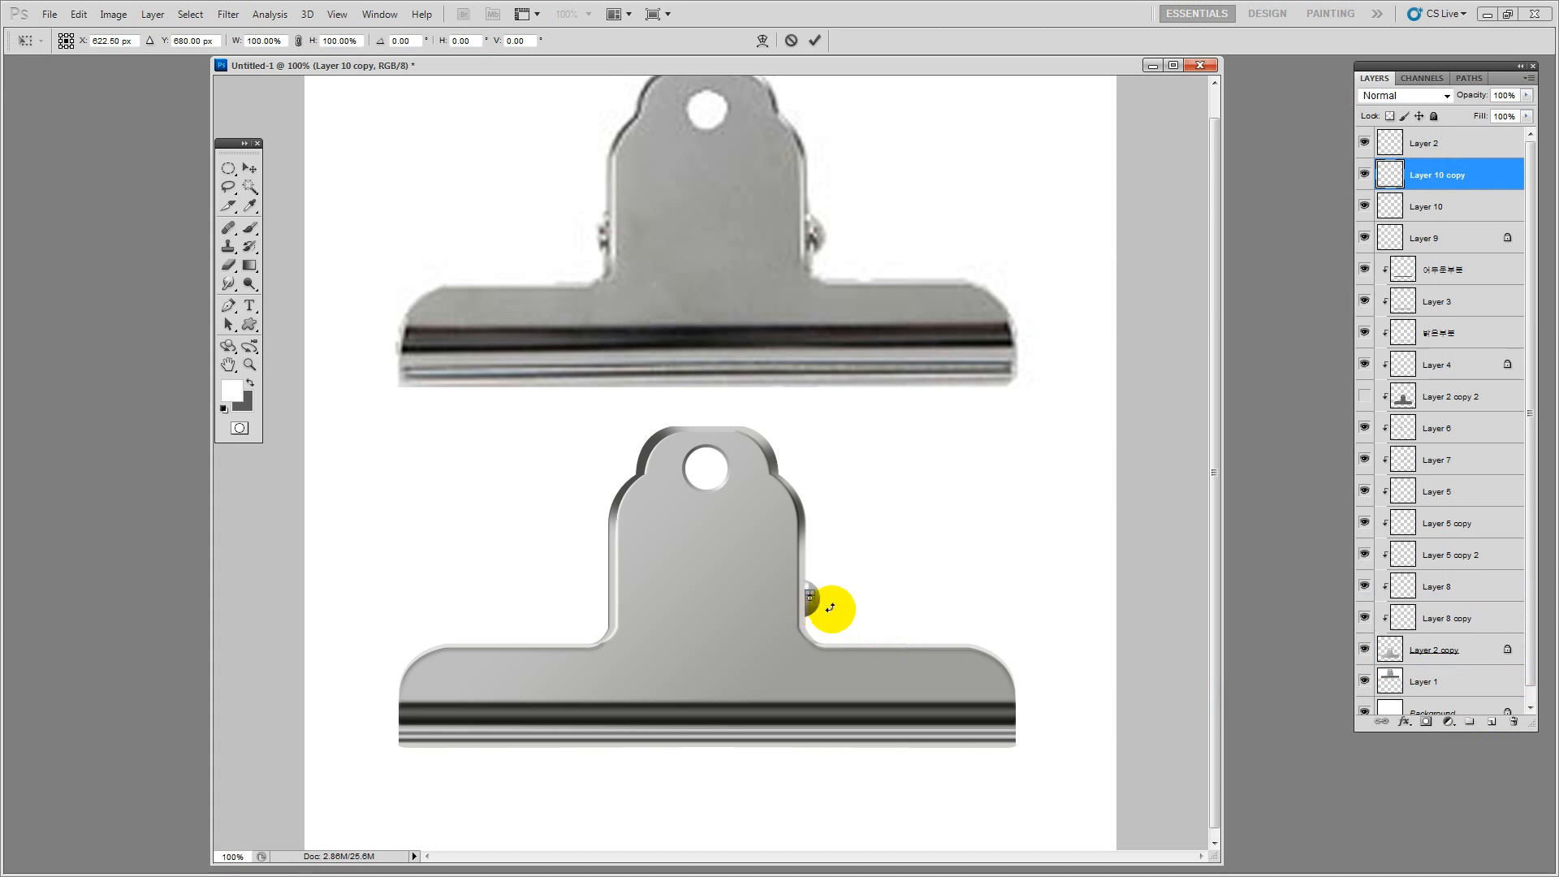
key("Return")
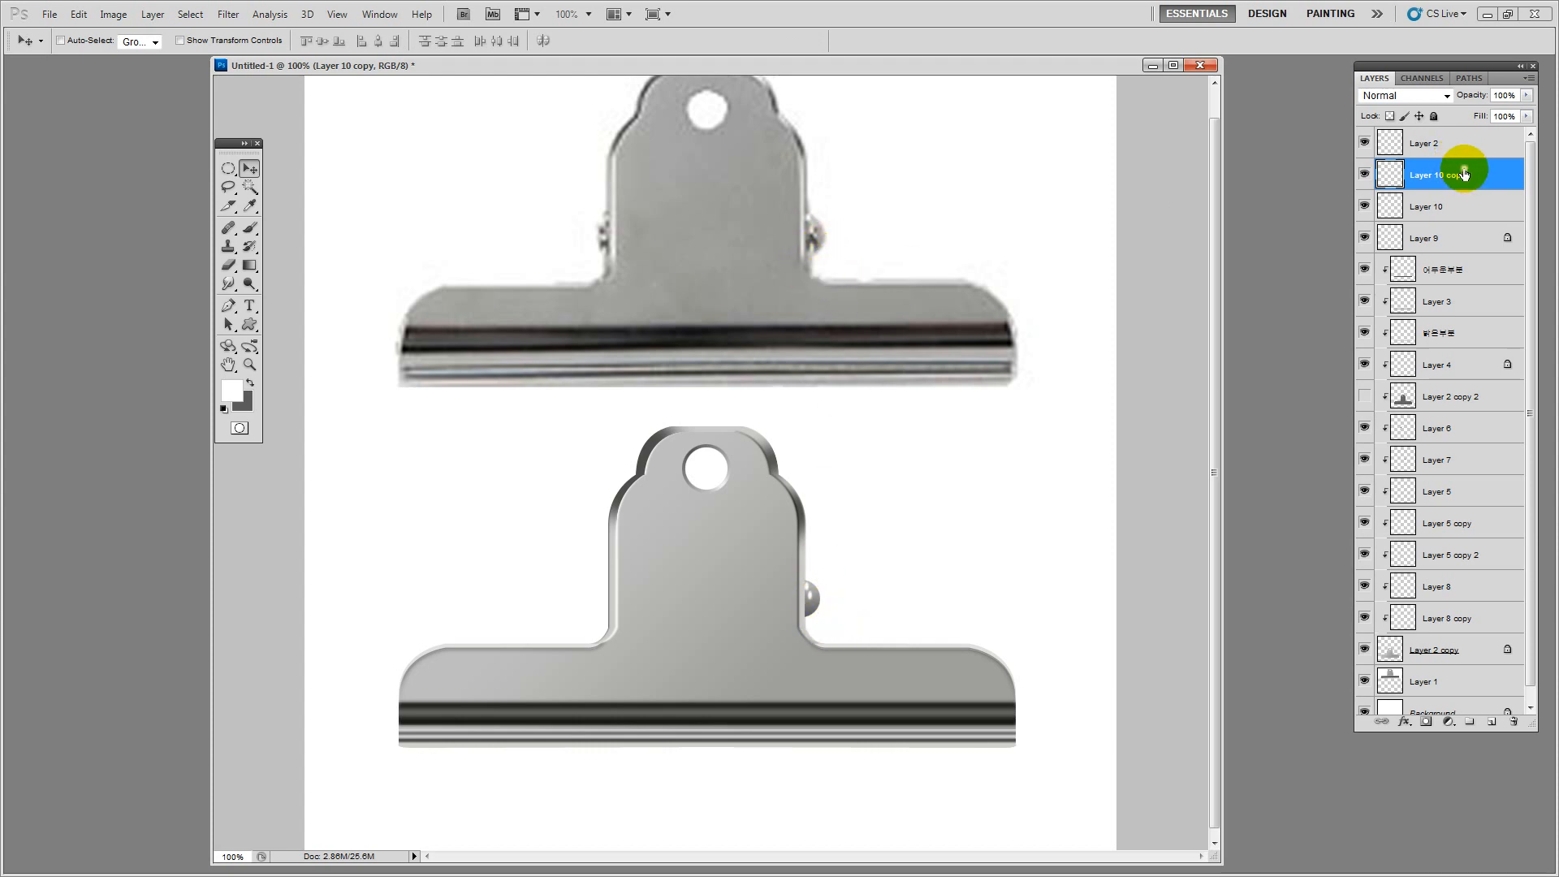
Duplicate Layer 10 copy, place the new spot lower on the knob and darken it to near black with Hue/Saturation
left_click_drag(1462, 166, 1493, 721)
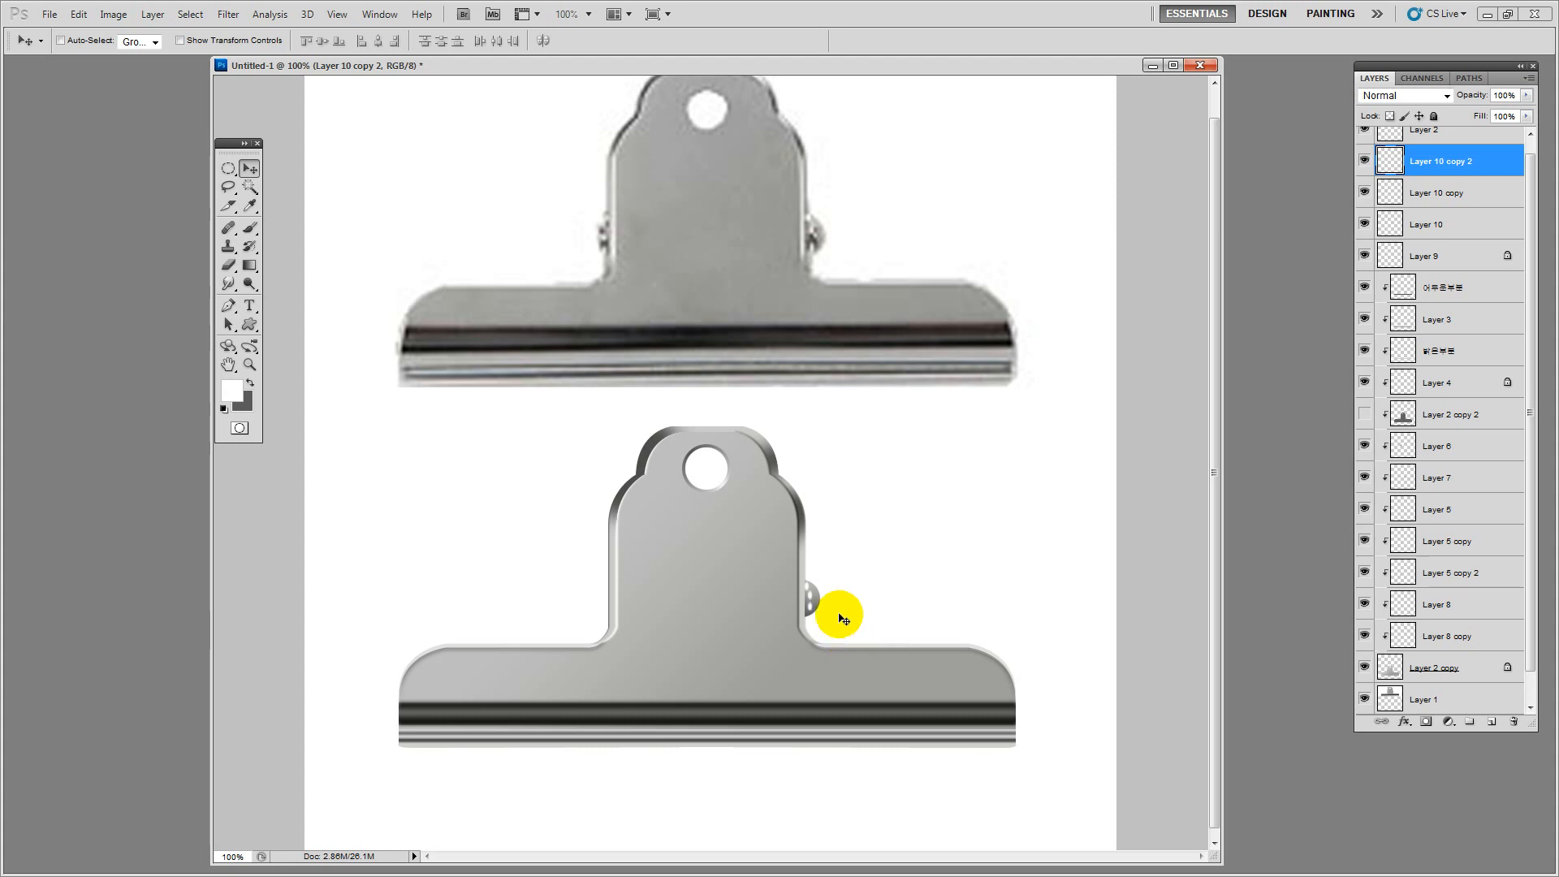
key("ctrl+u")
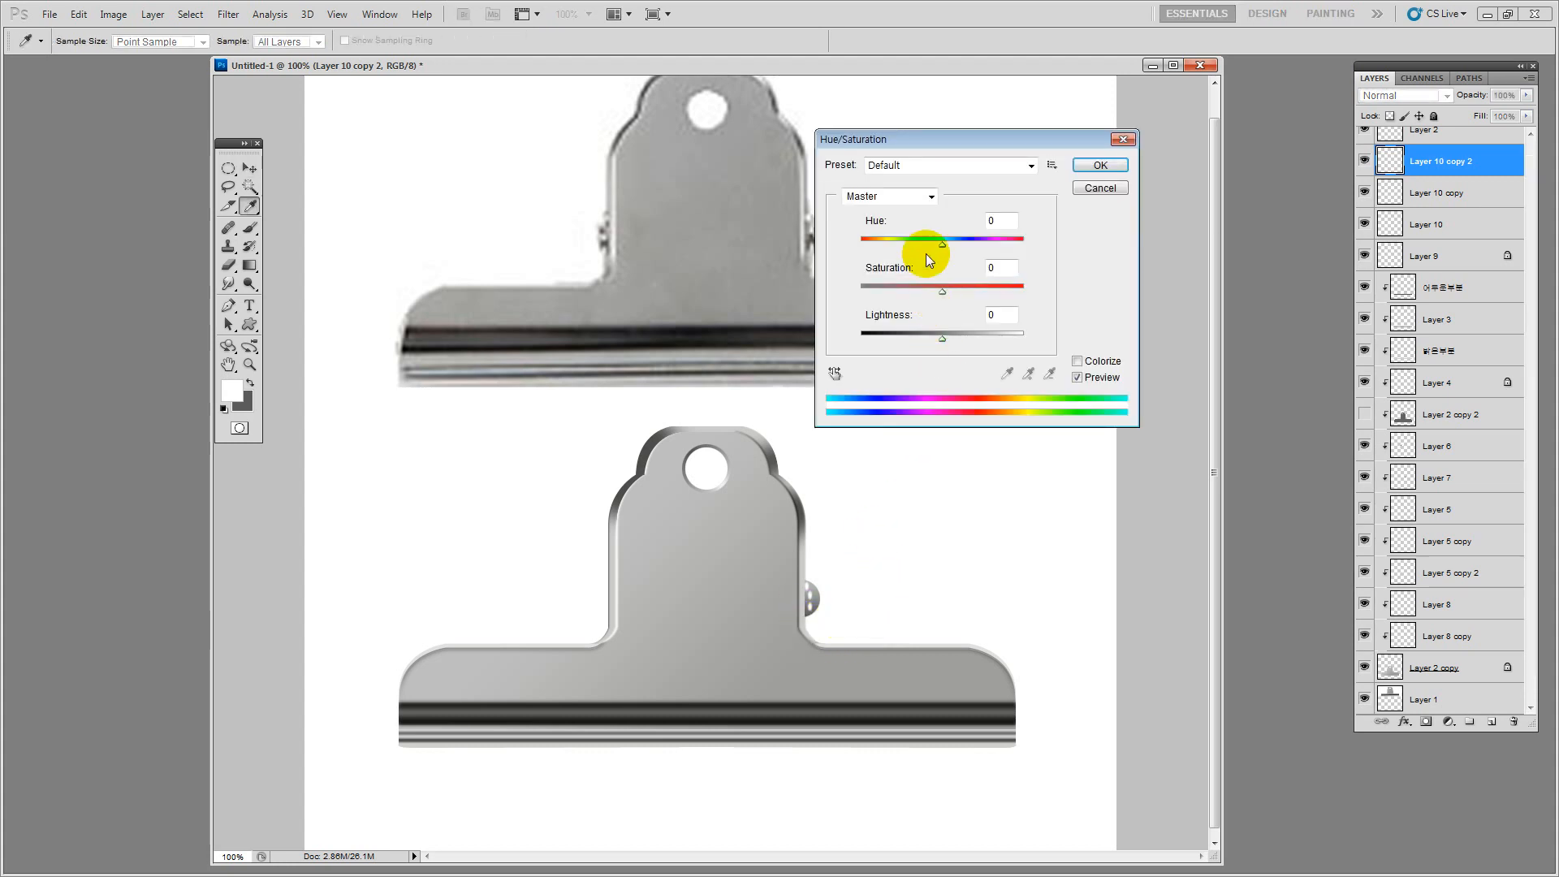
left_click_drag(934, 135, 966, 120)
left_click_drag(973, 322, 908, 322)
left_click(1124, 153)
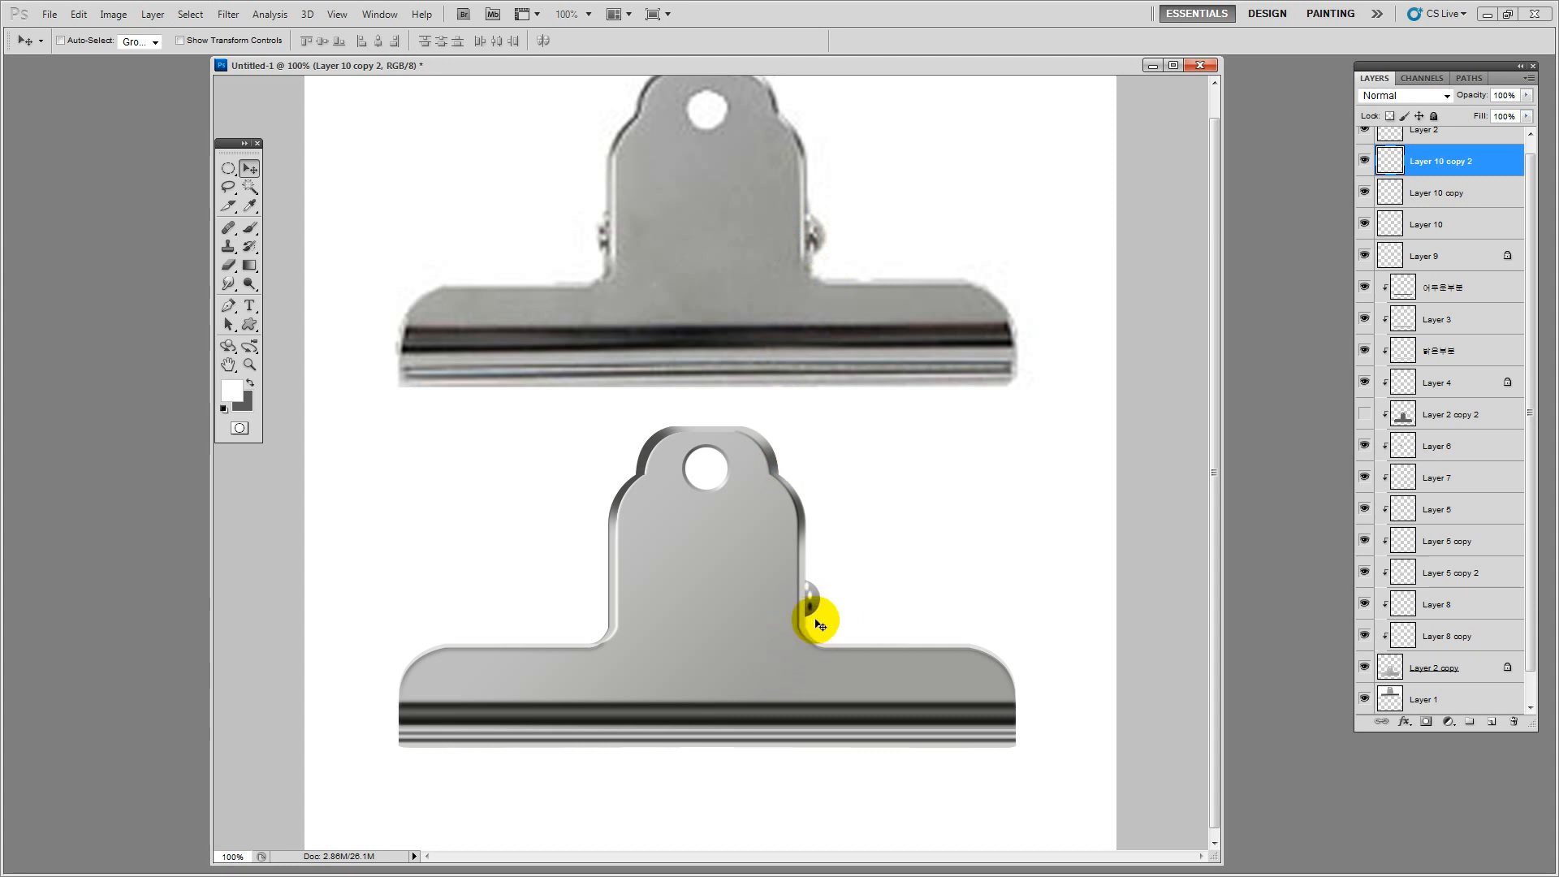
Enlarge the dark spot proportionally to about 209% and position it over the lower part of the knob
left_click(249, 365)
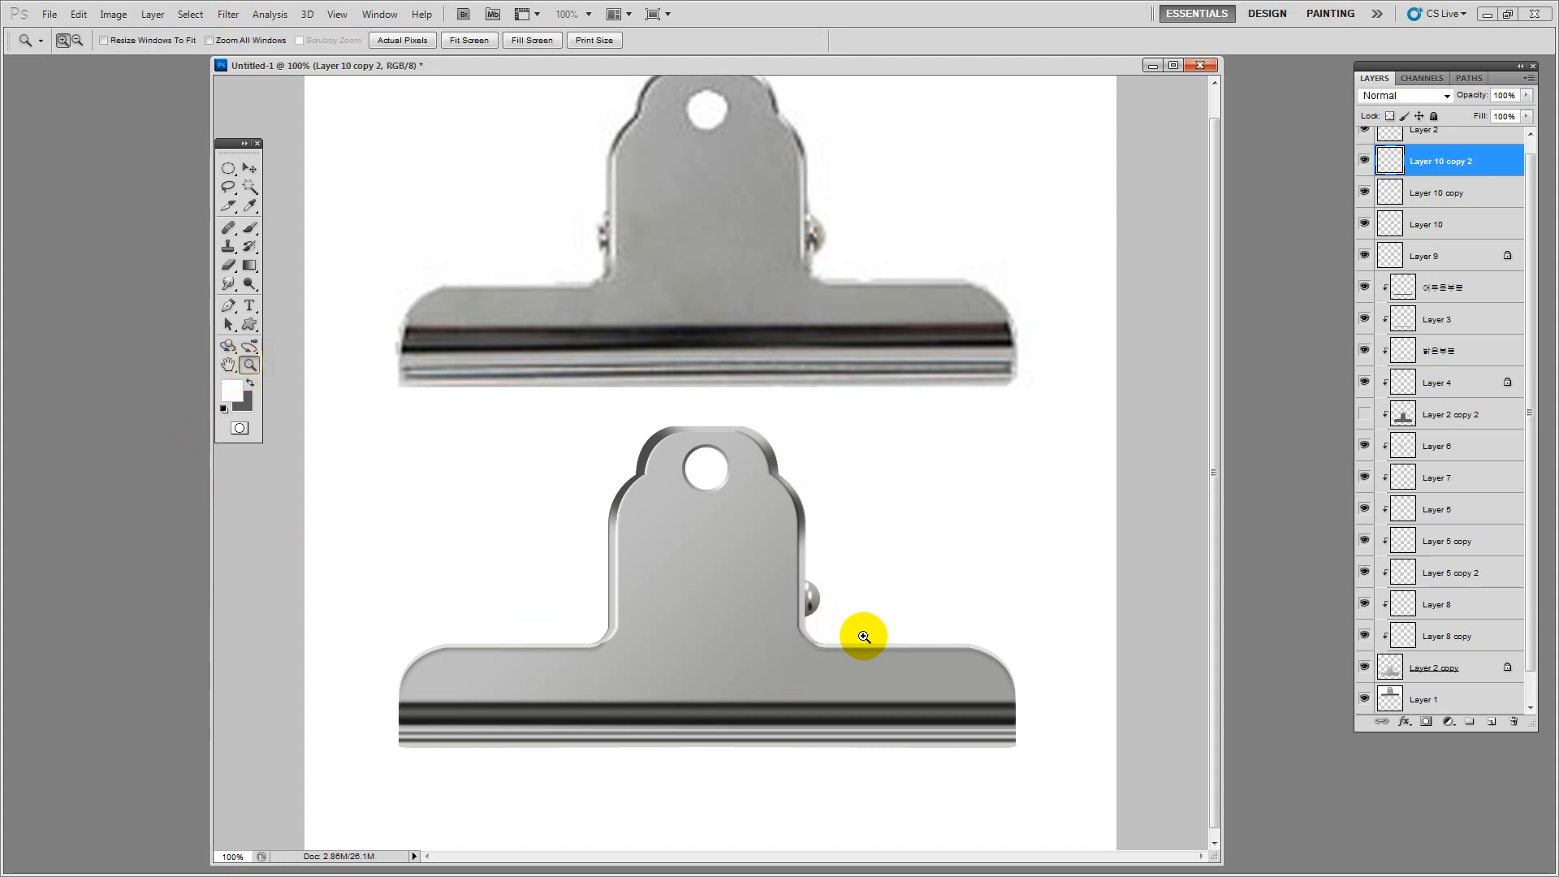
left_click(833, 628)
left_click(814, 612)
left_click(796, 606)
left_click(738, 584)
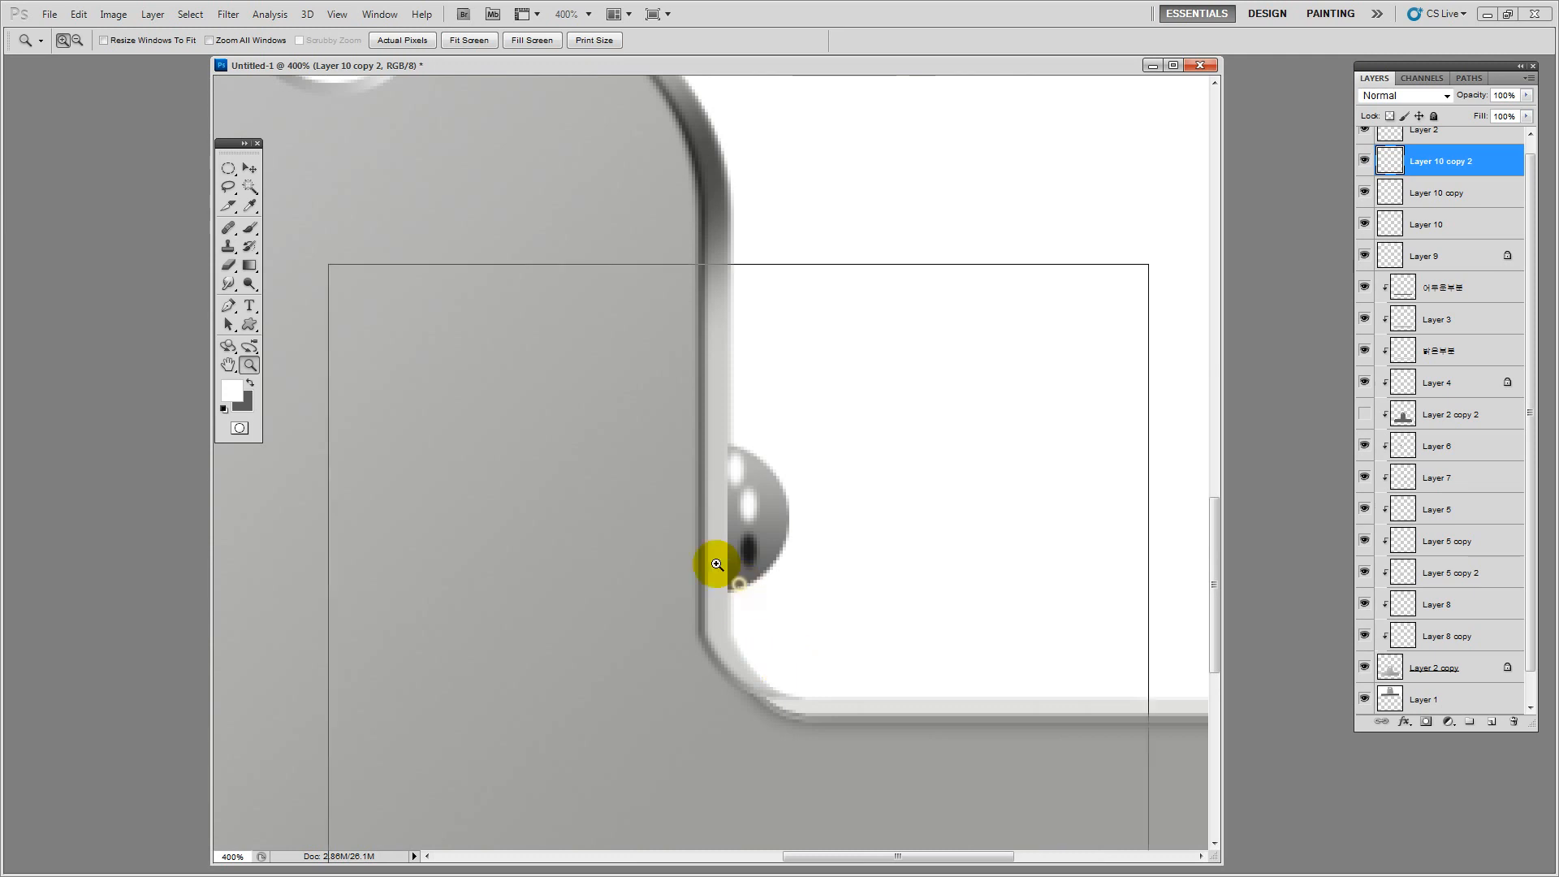
left_click(249, 166)
key("ctrl+t")
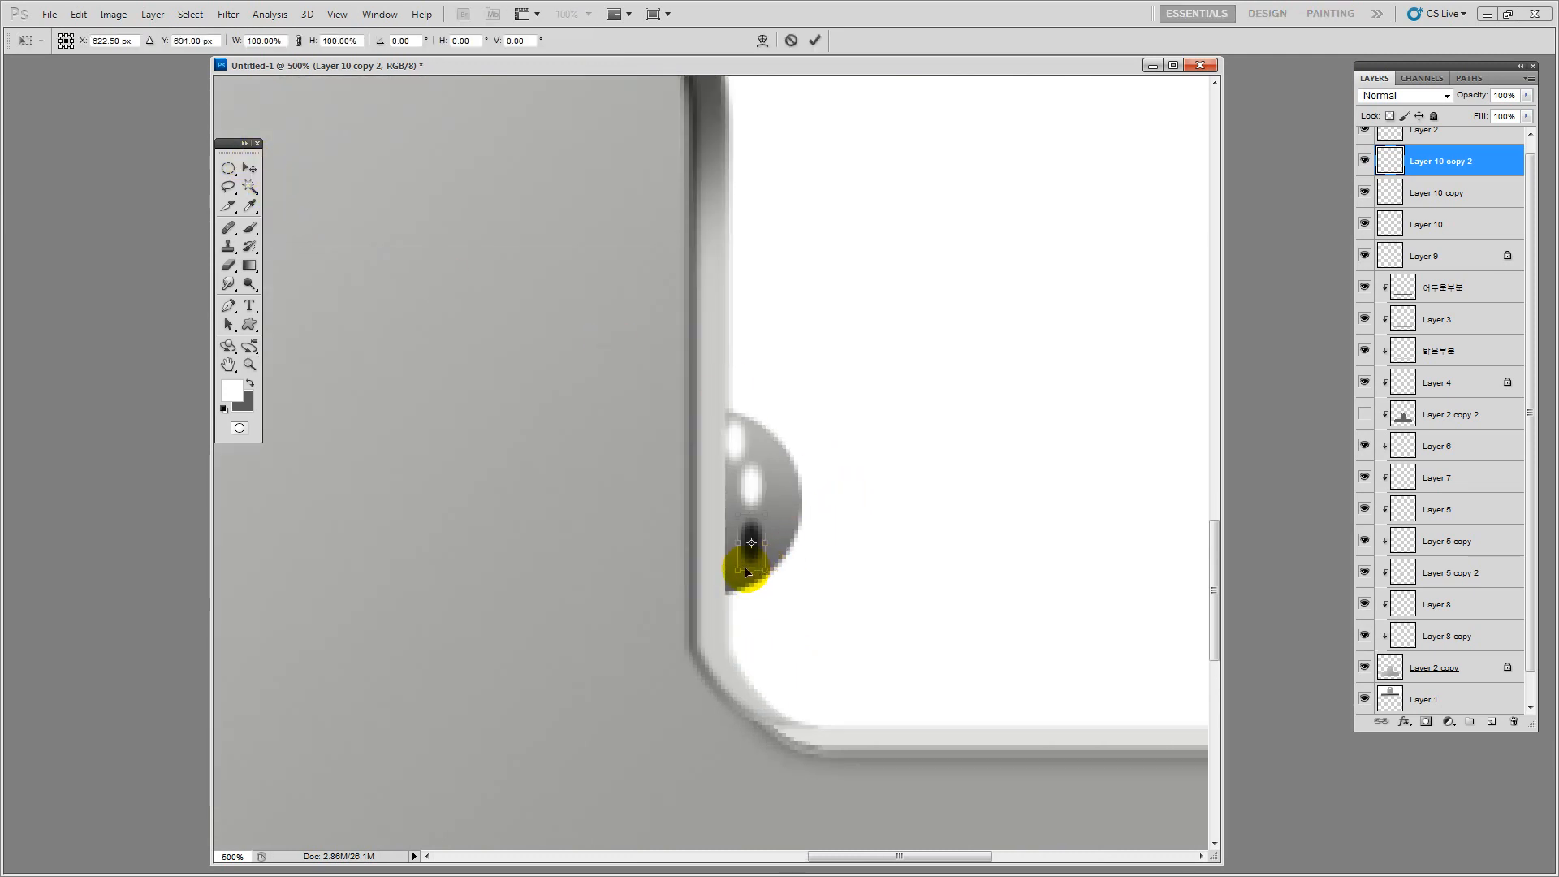
left_click_drag(738, 571, 777, 609)
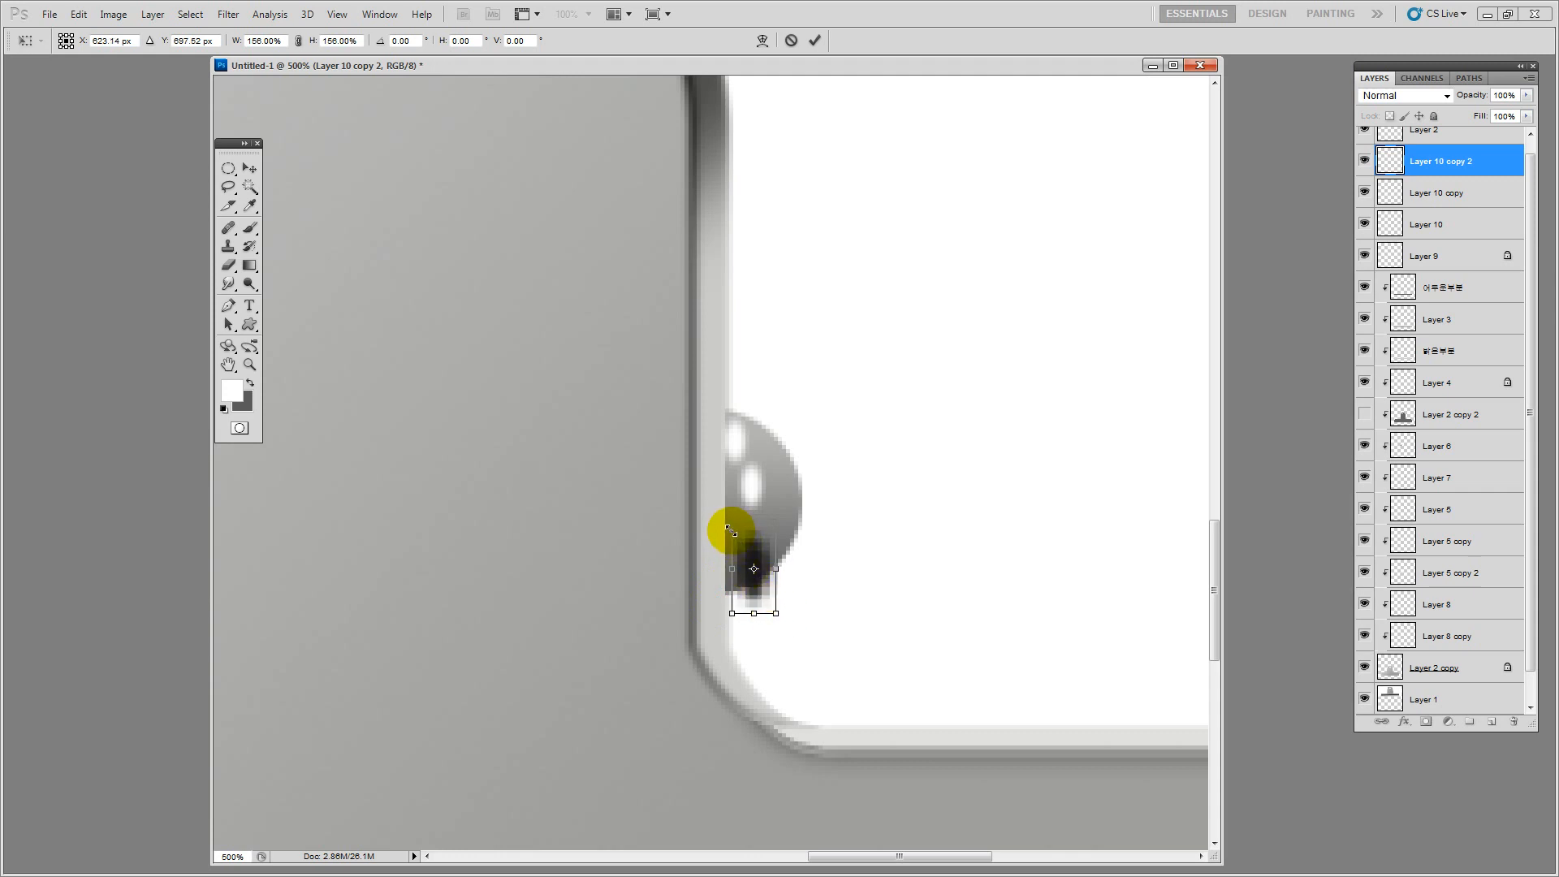
left_click_drag(729, 530, 763, 543)
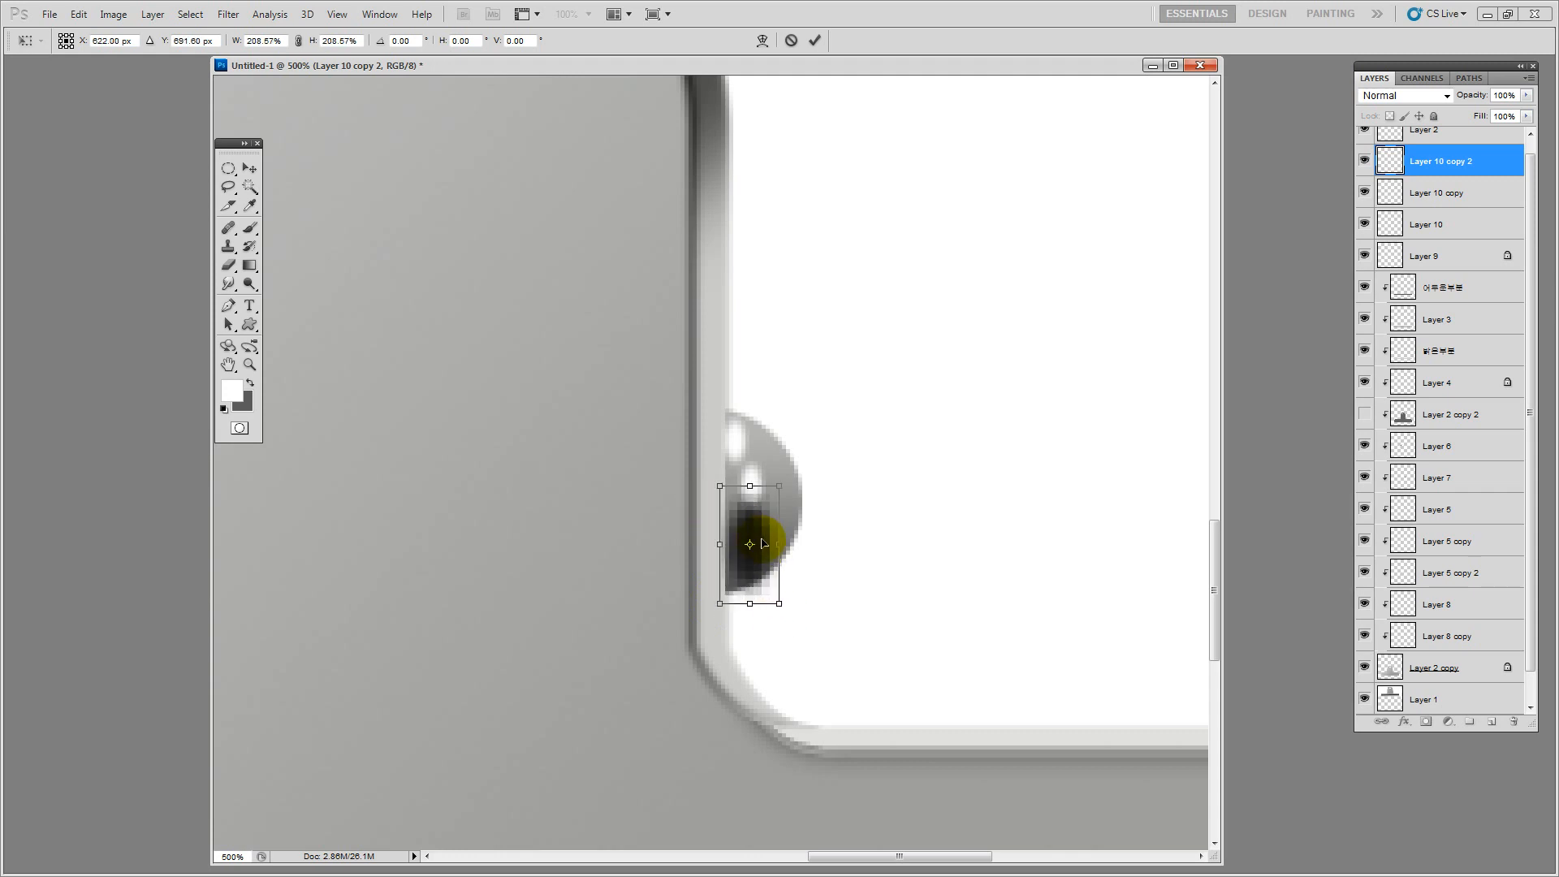
key("Return")
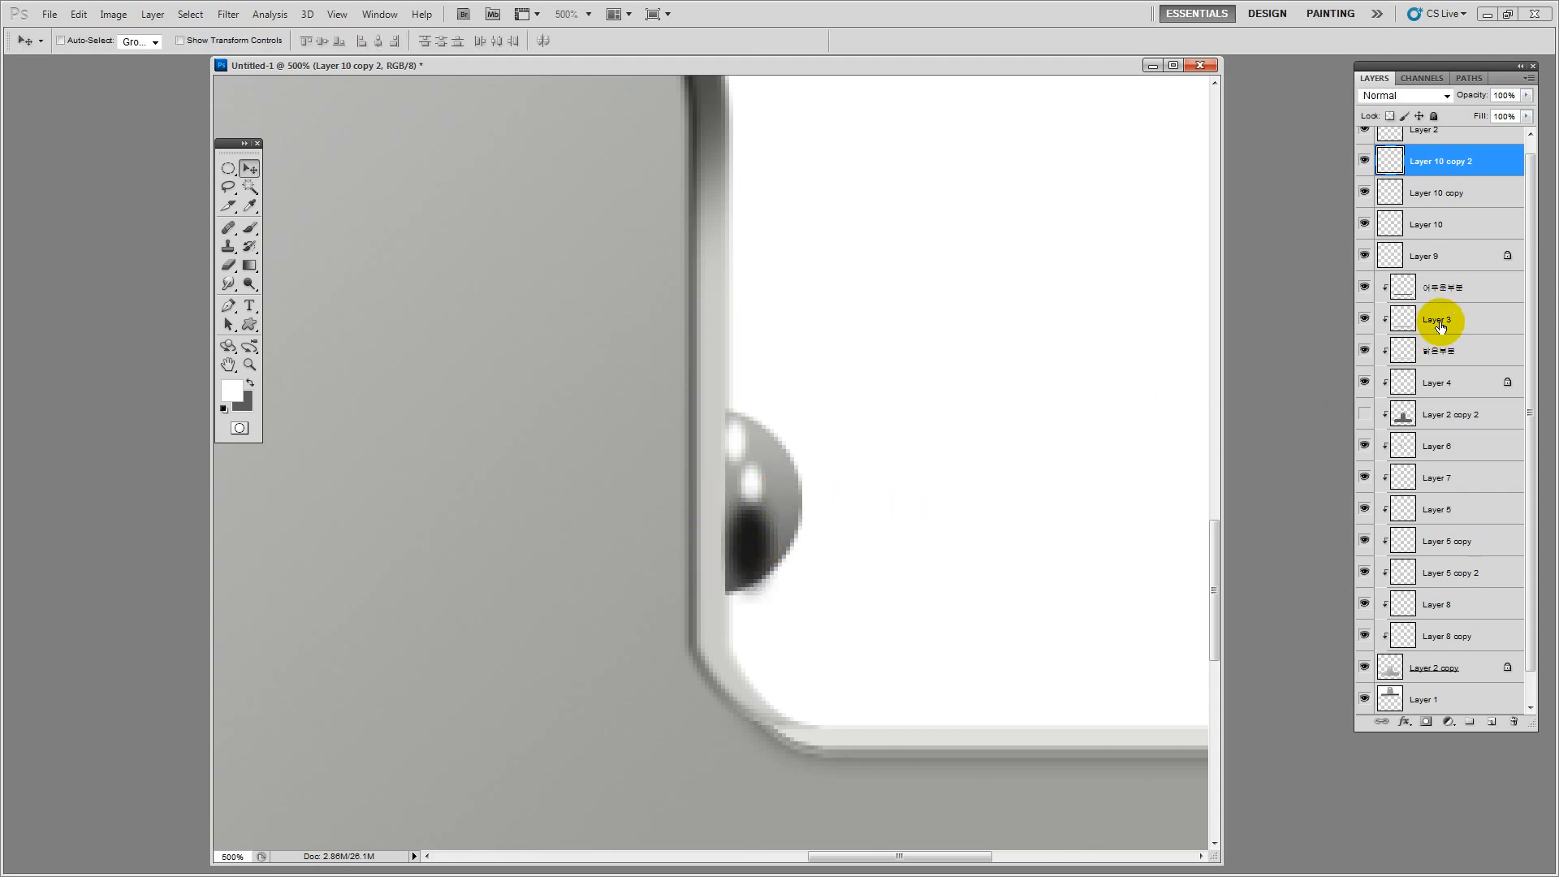
left_click_drag(1530, 182, 1530, 158)
mouse_move(756, 563)
left_mouse_down()
mouse_move(814, 567)
mouse_move(755, 557)
left_mouse_up()
Identify the dark spot's layer, Layer 10 copy 2, and move it below Layer 10 in the layer stack
right_click(779, 462, "alt")
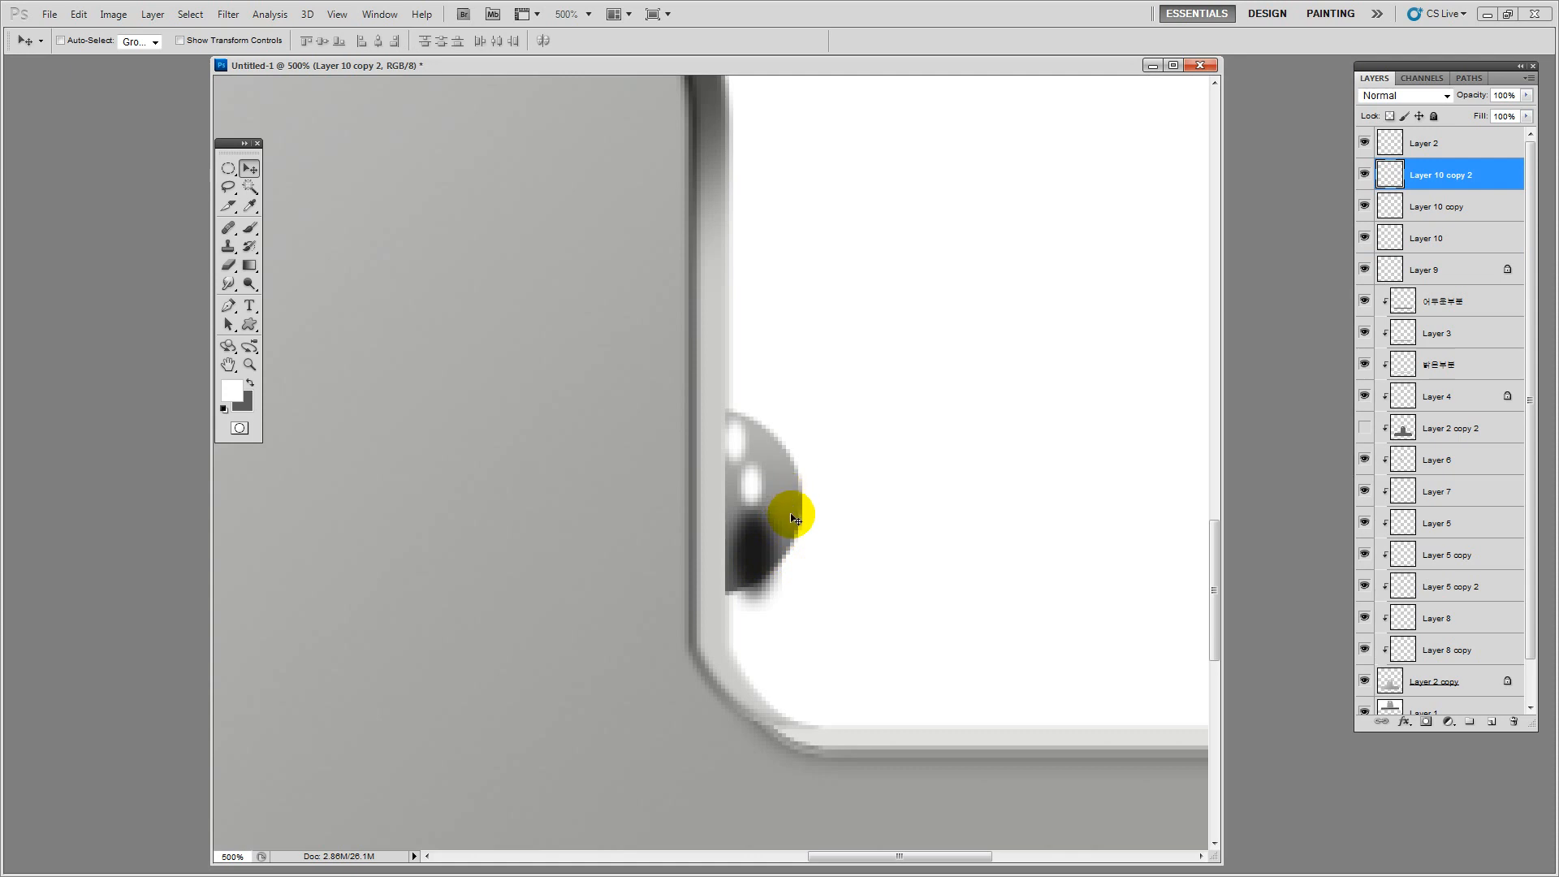
right_click(734, 445, "alt")
right_click(751, 483, "alt")
right_click(753, 547, "alt+shift")
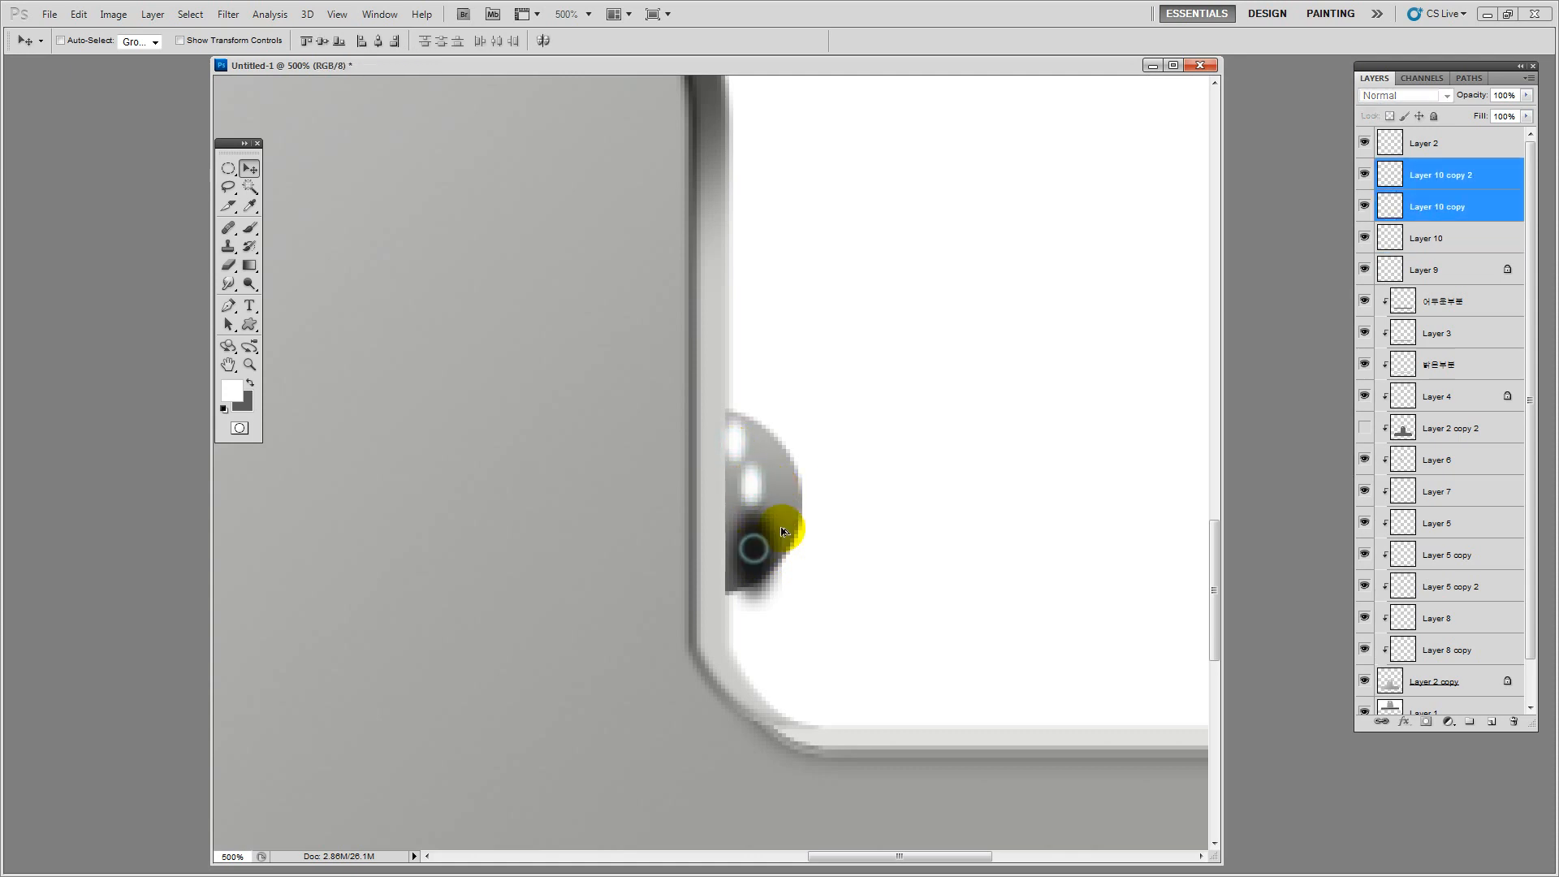
left_click(1365, 175)
left_click(1365, 175)
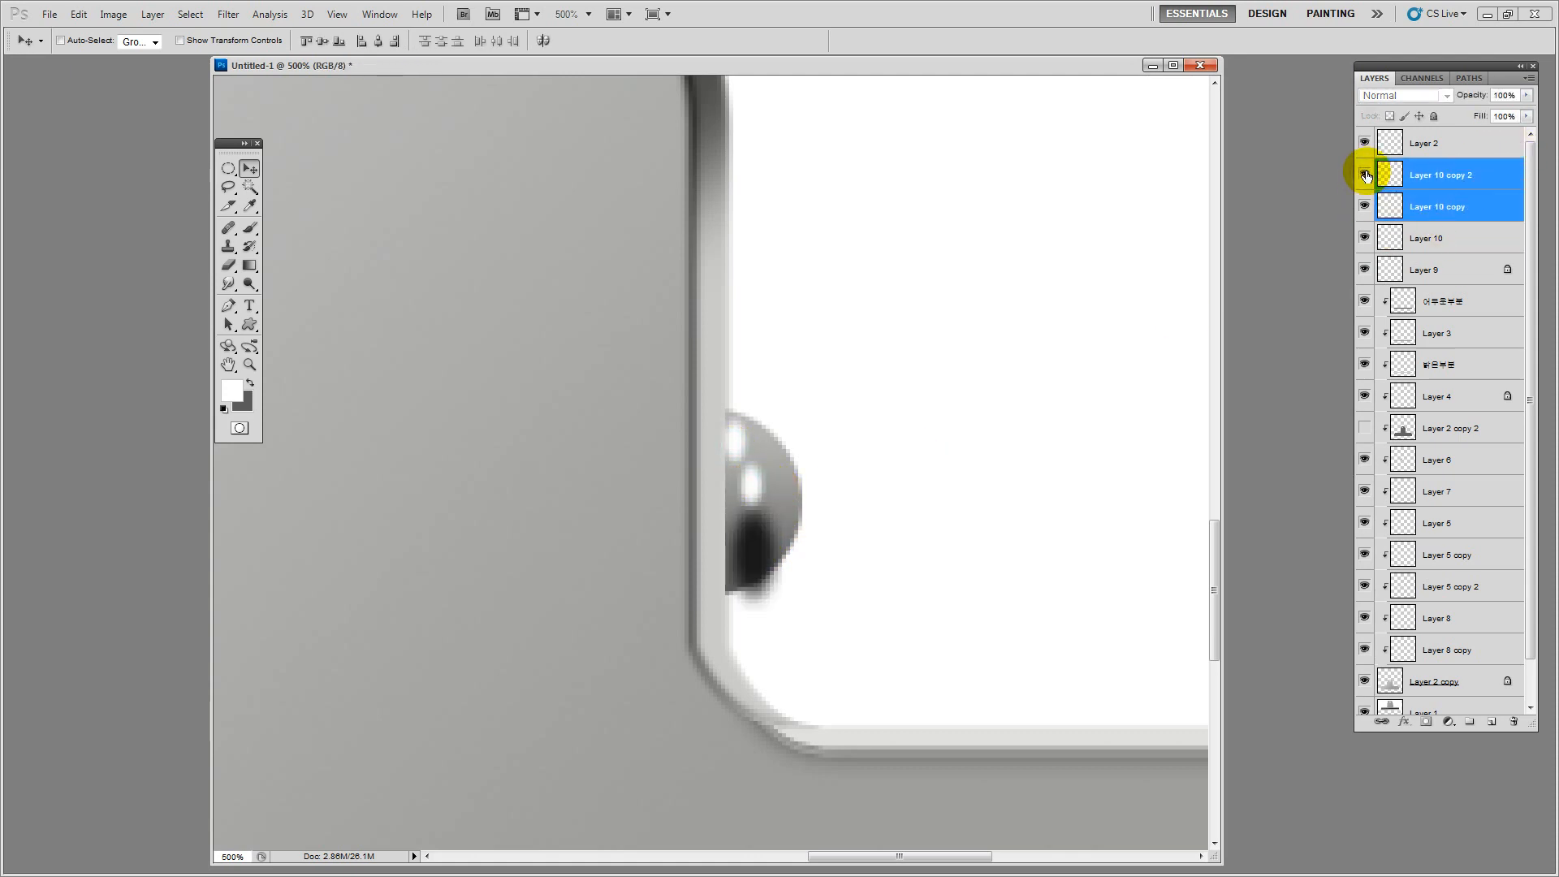
left_click(1365, 175)
left_click(1441, 173)
left_click_drag(1464, 175, 1441, 253)
Toggle the visibility of the knob's spot layers and Layer 9 to check which part each one holds
left_click(1364, 175)
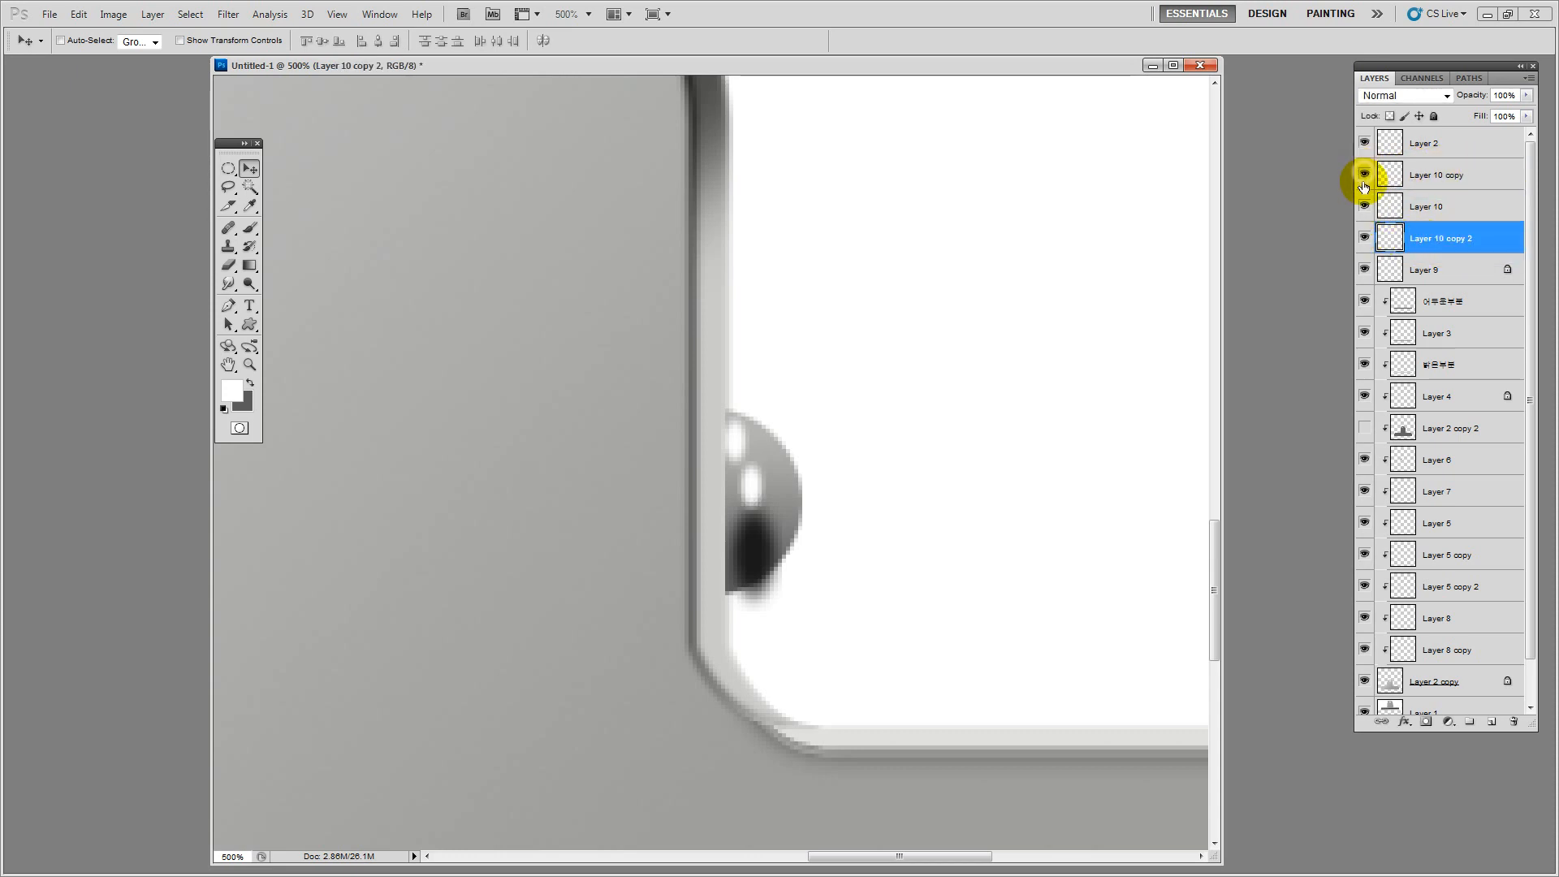
left_click(1364, 206)
left_click(1363, 238)
left_click(1362, 239)
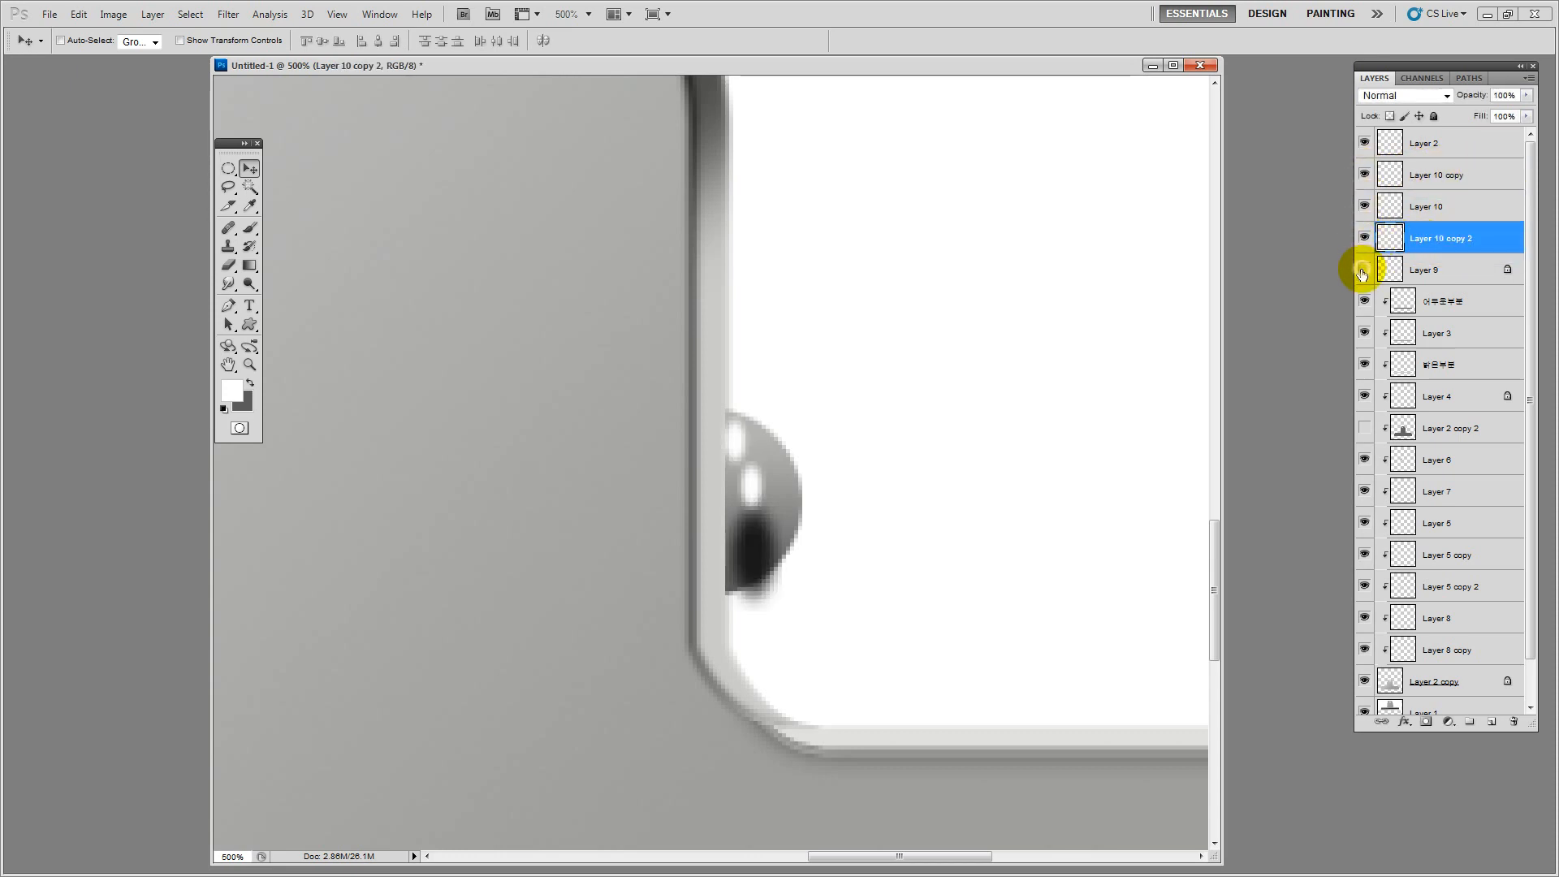
left_click(1363, 272)
left_click(1363, 272)
Clip Layer 10 copy 2, Layer 10 and Layer 10 copy to the knob shape on Layer 9 with clipping masks
left_click(1427, 205)
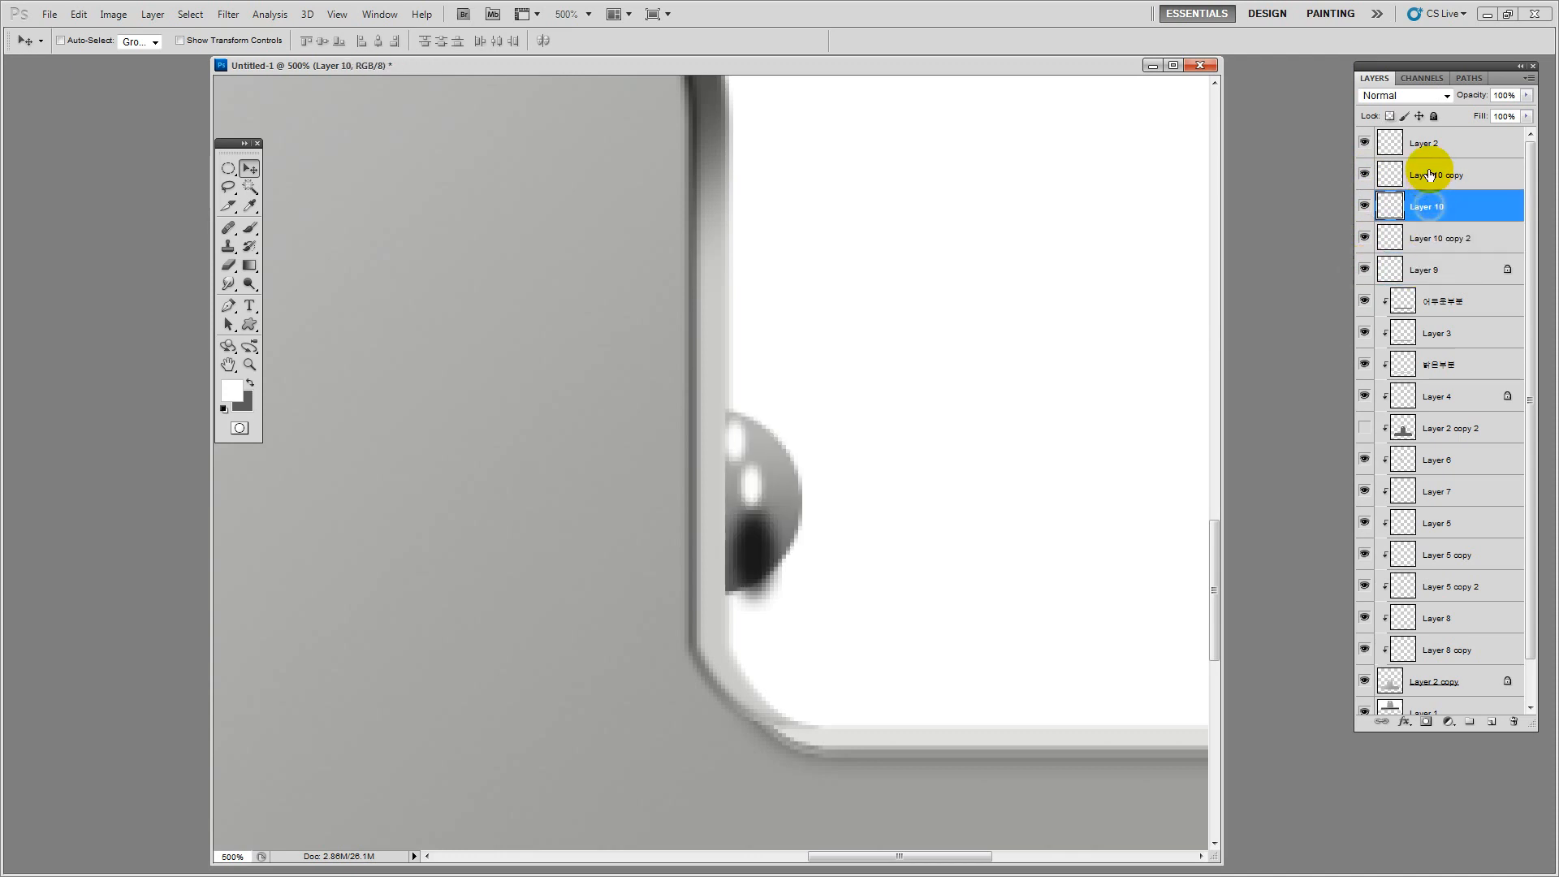
left_click(1428, 175, "ctrl")
left_click(1429, 239, "ctrl")
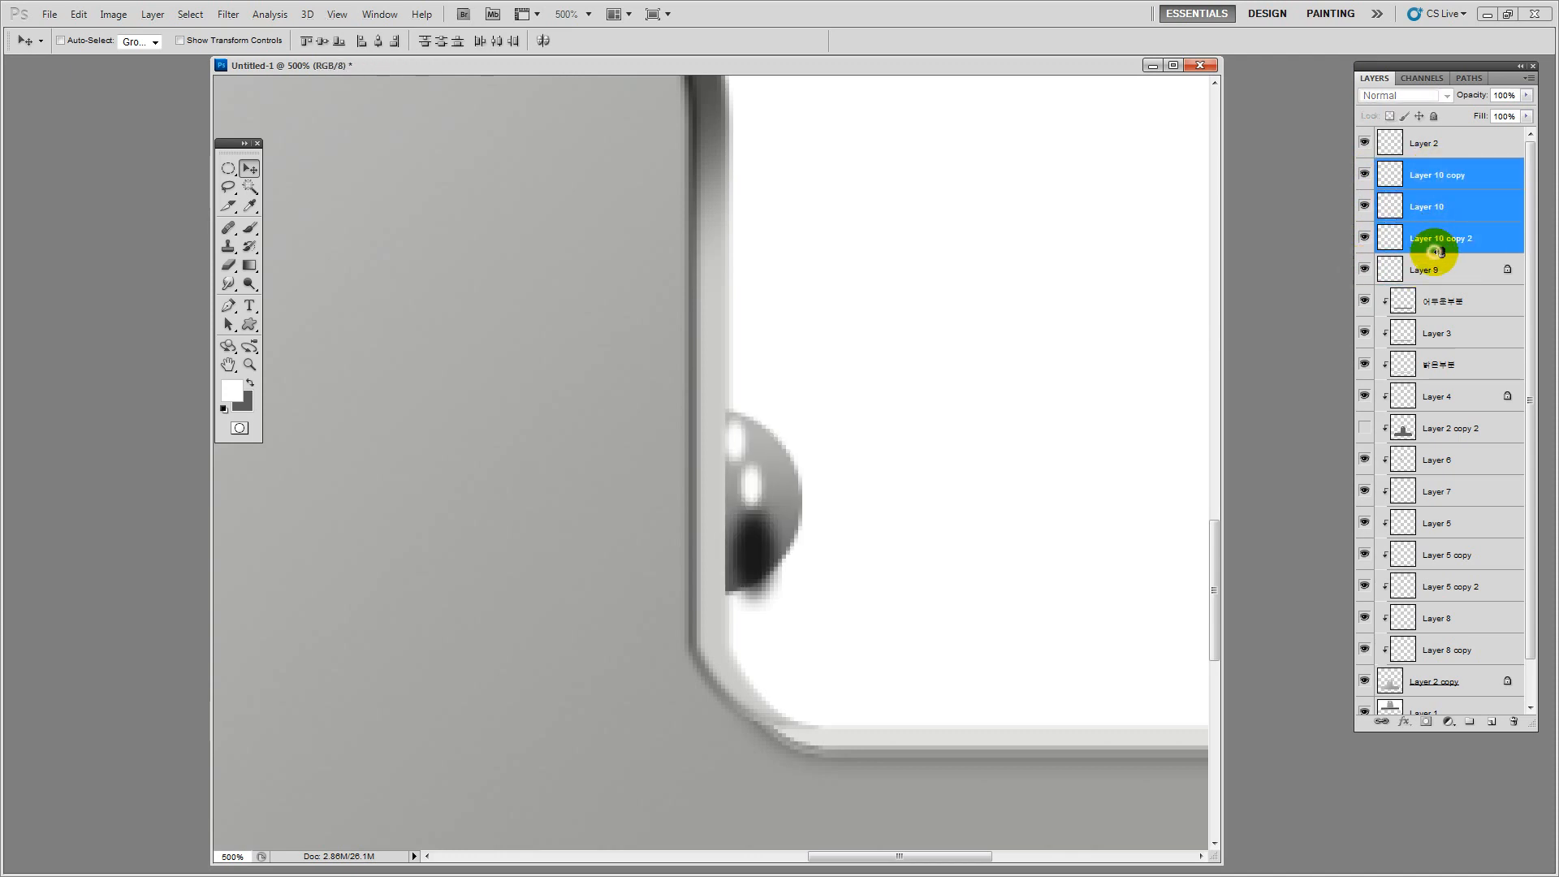
left_click(1435, 253, "alt")
left_click(1434, 221)
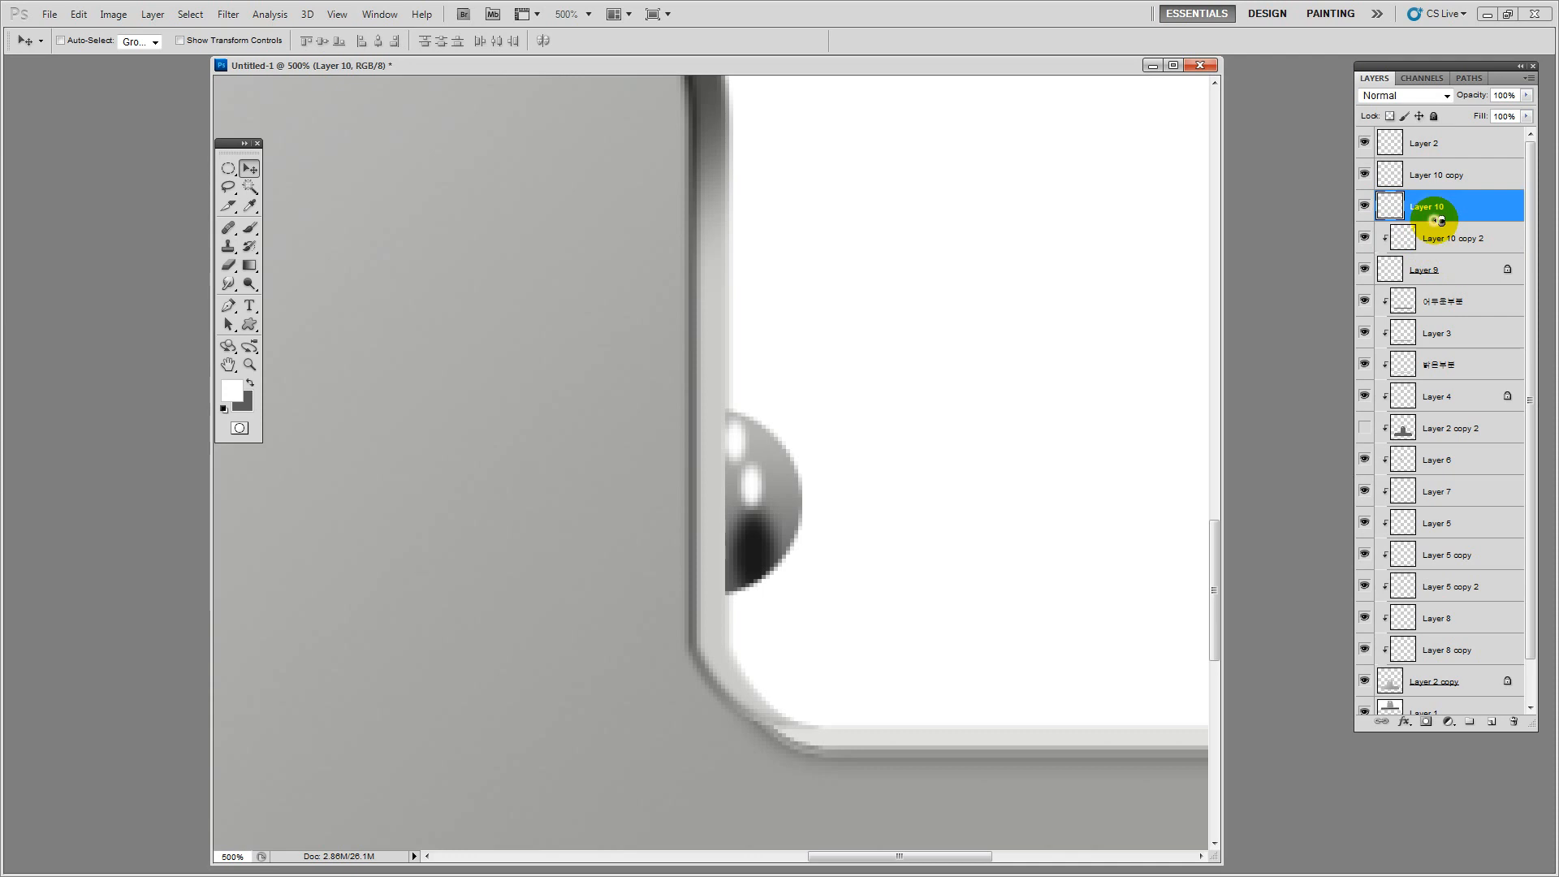
left_click(1437, 221, "alt")
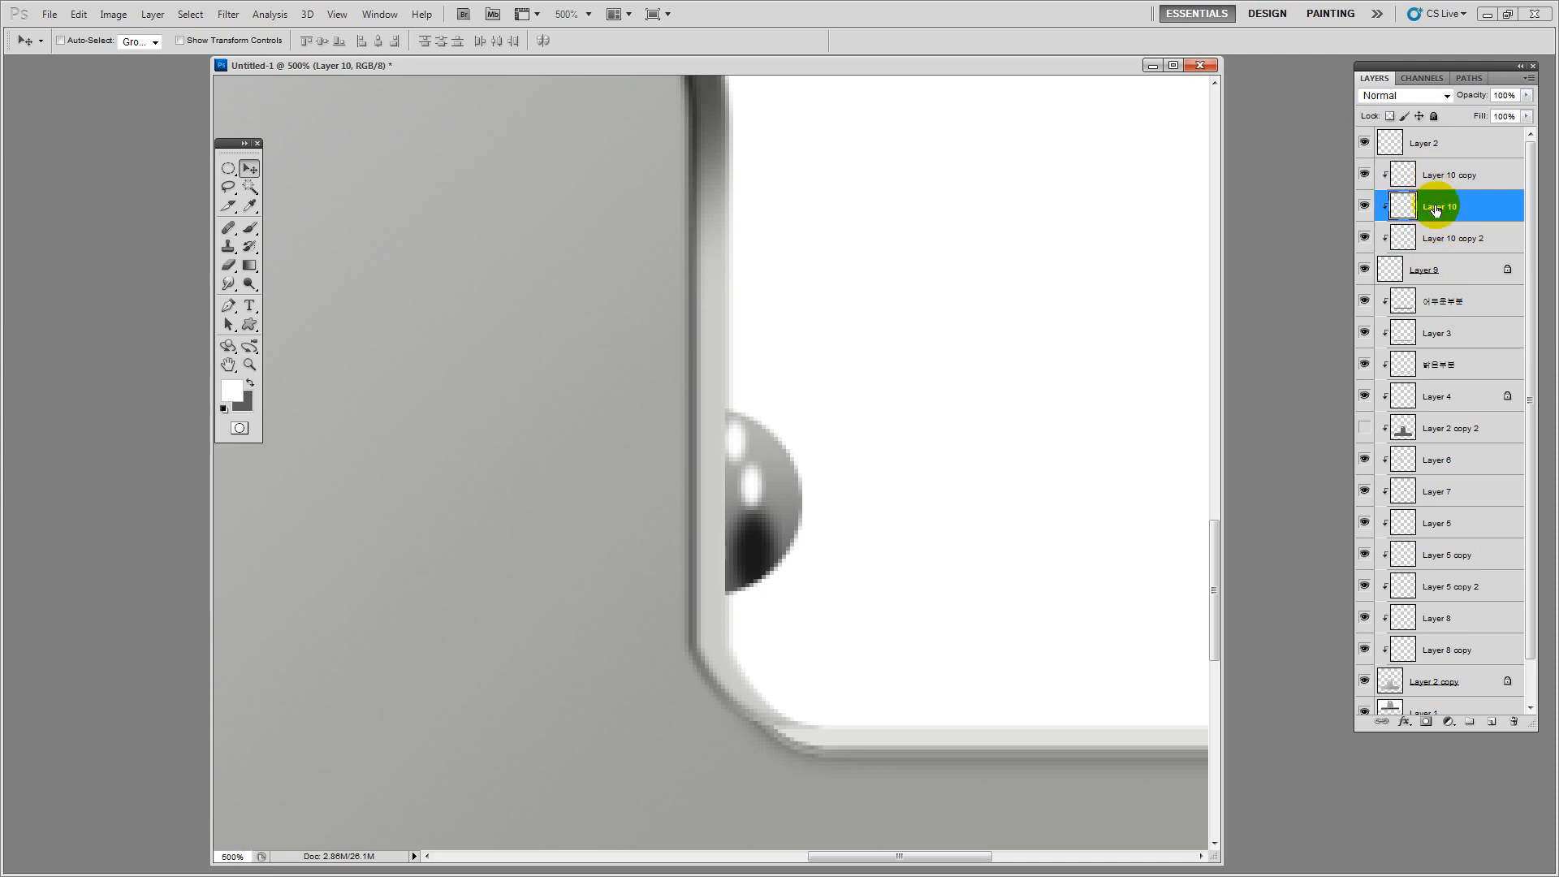
Release the knob's spot layers from Layer 9 and clip each of them to it again one by one
left_click(1435, 244)
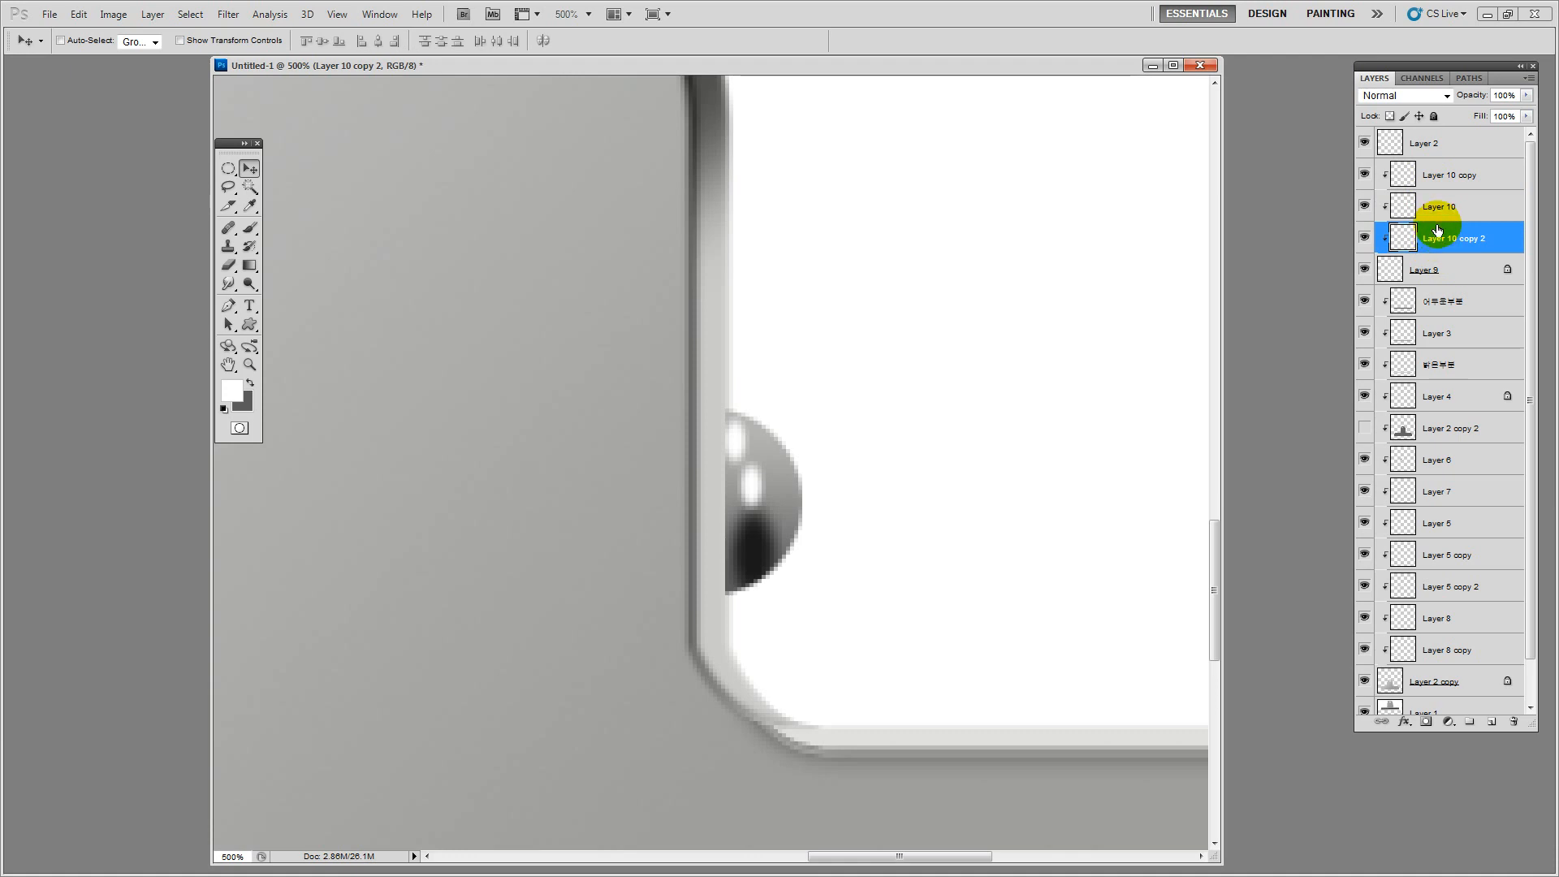
left_click(1449, 251, "alt")
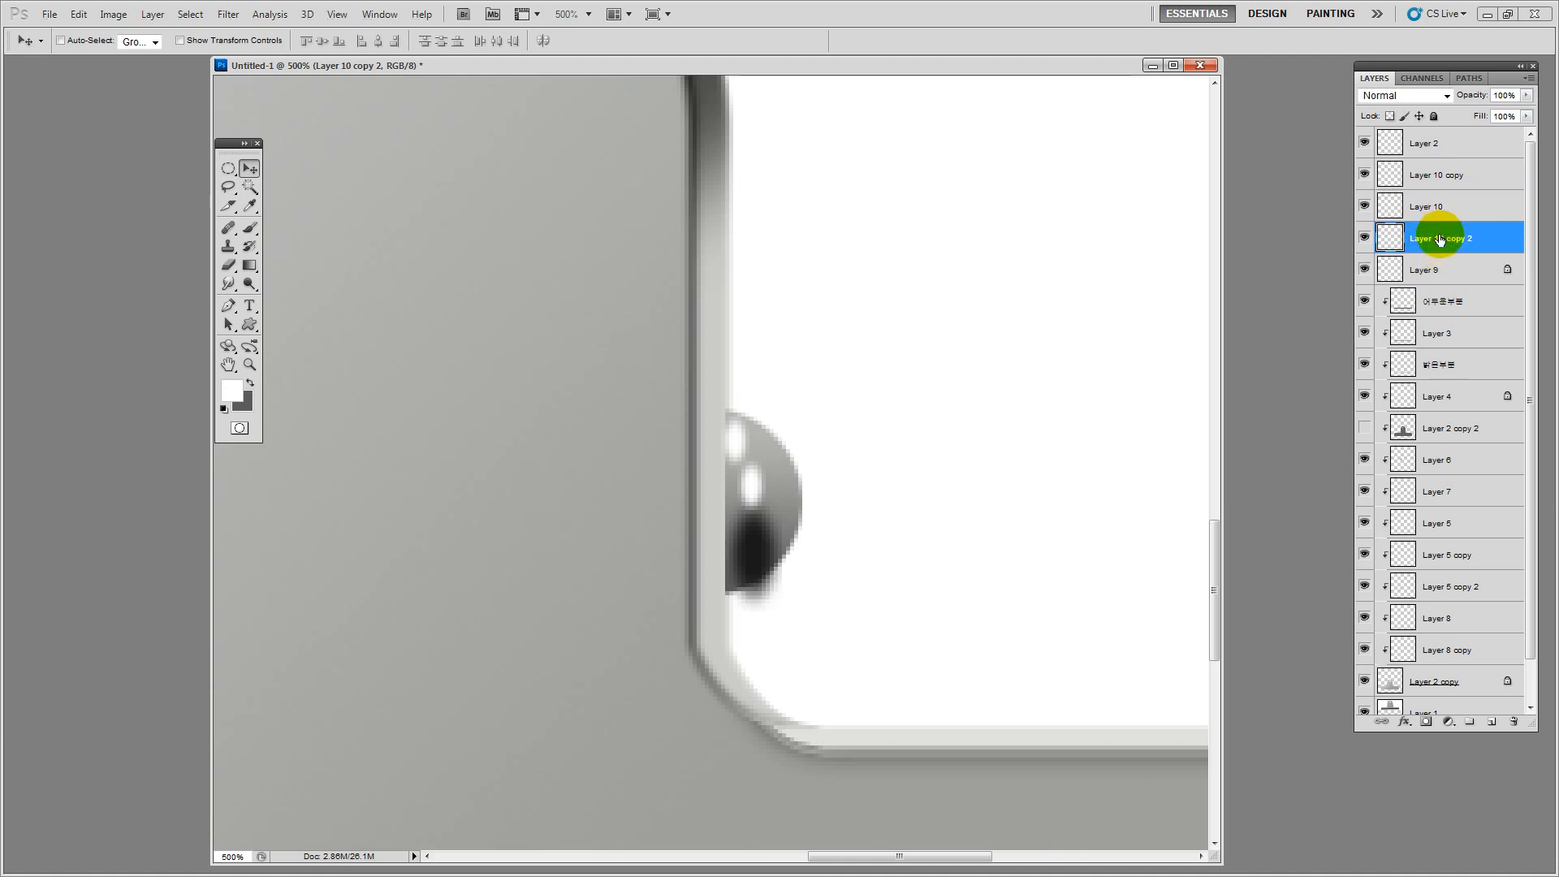
key("ctrl+g")
key("ctrl+z")
key("ctrl+alt+g")
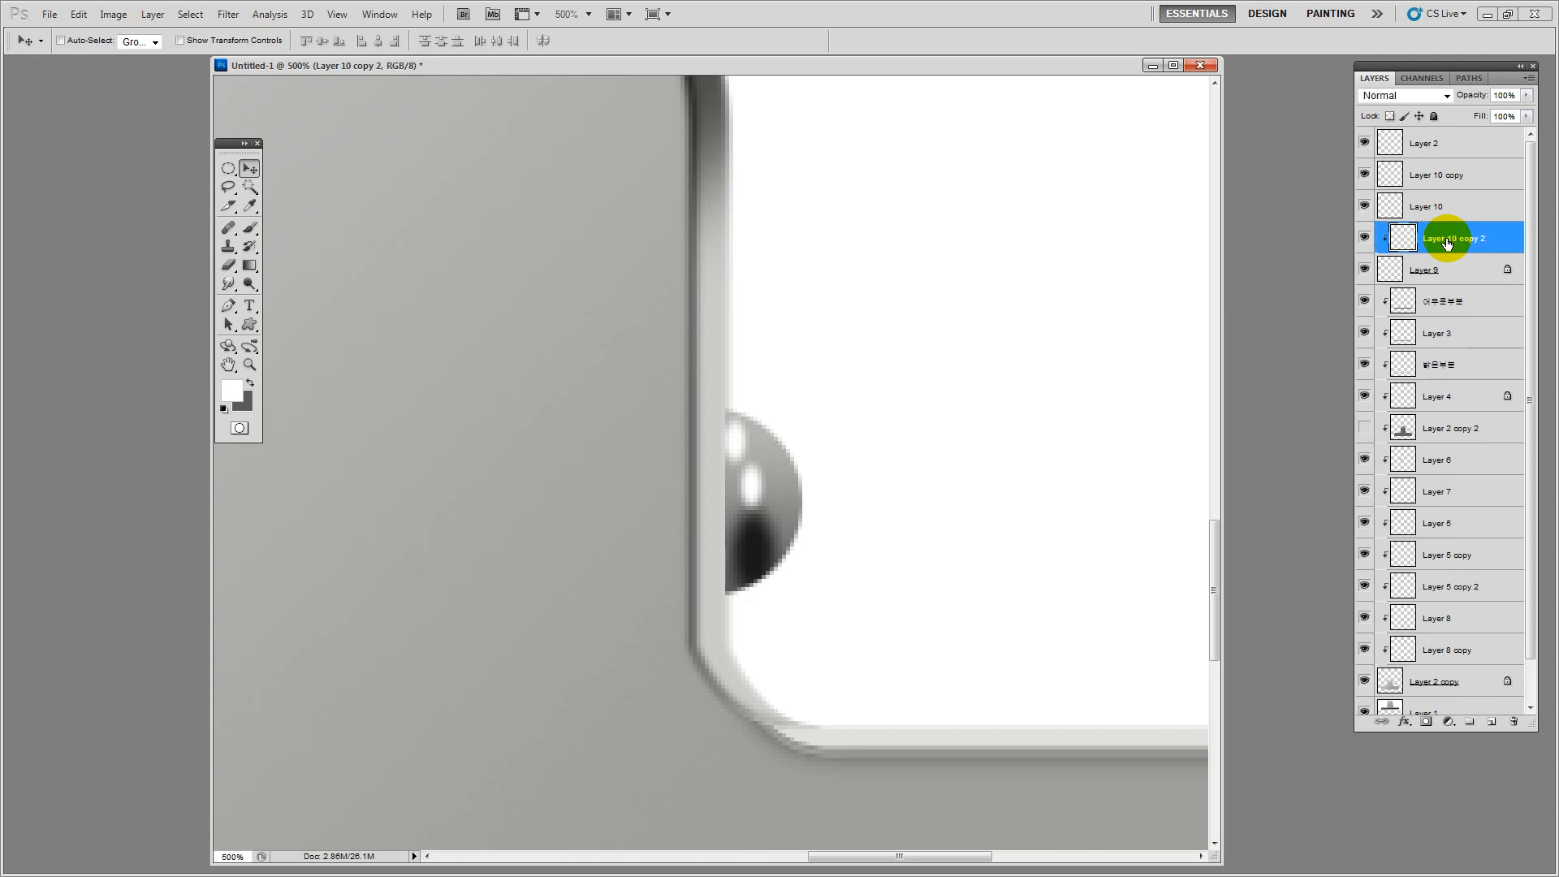
left_click(1439, 209)
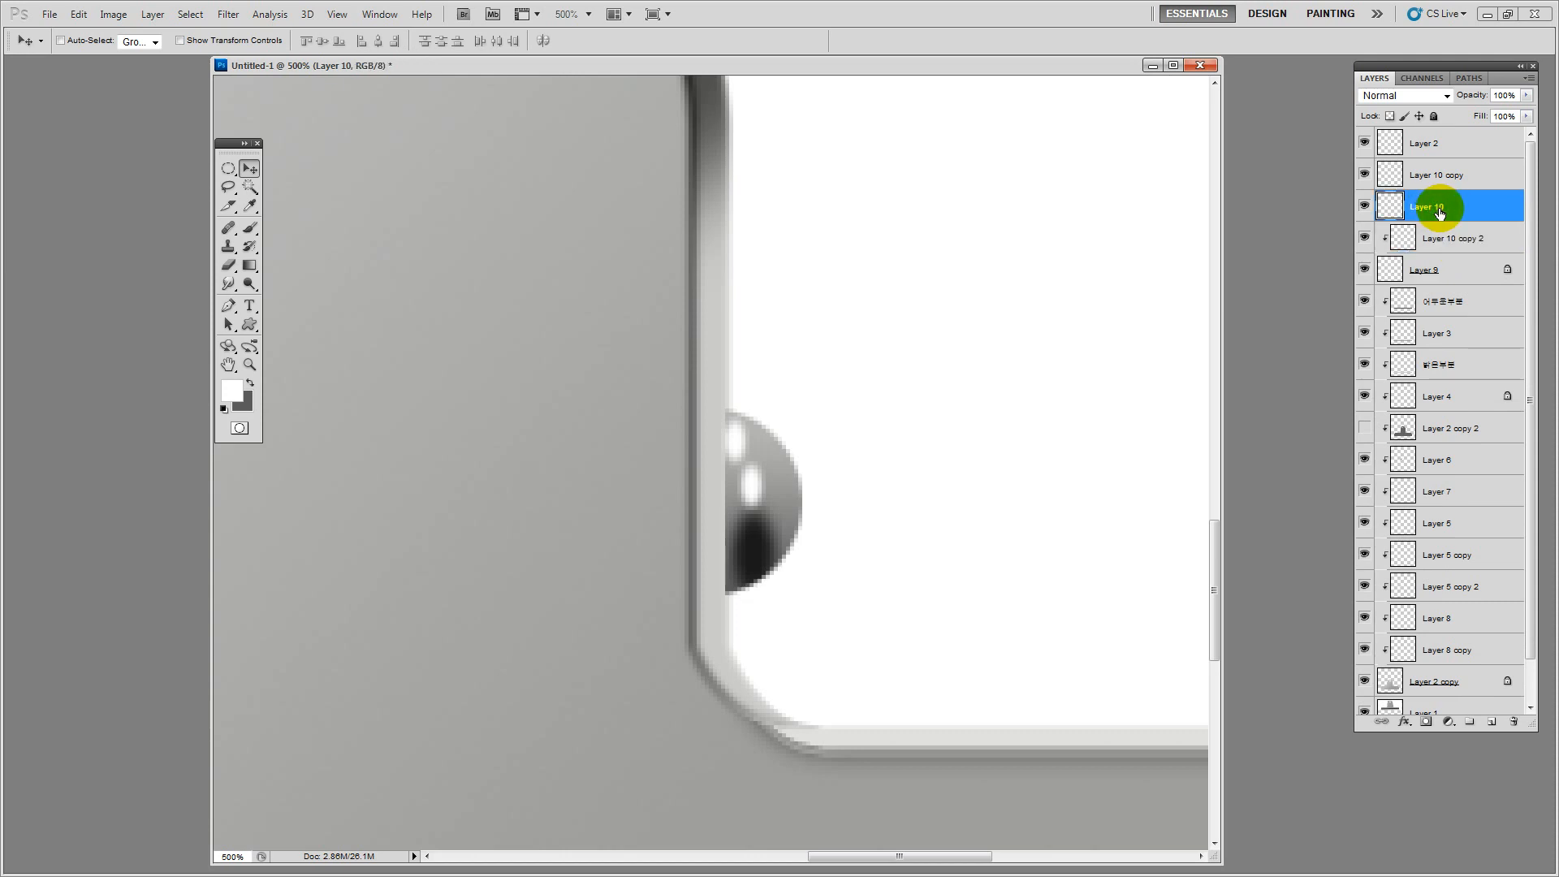
left_click(1430, 174)
key("ctrl+alt+g")
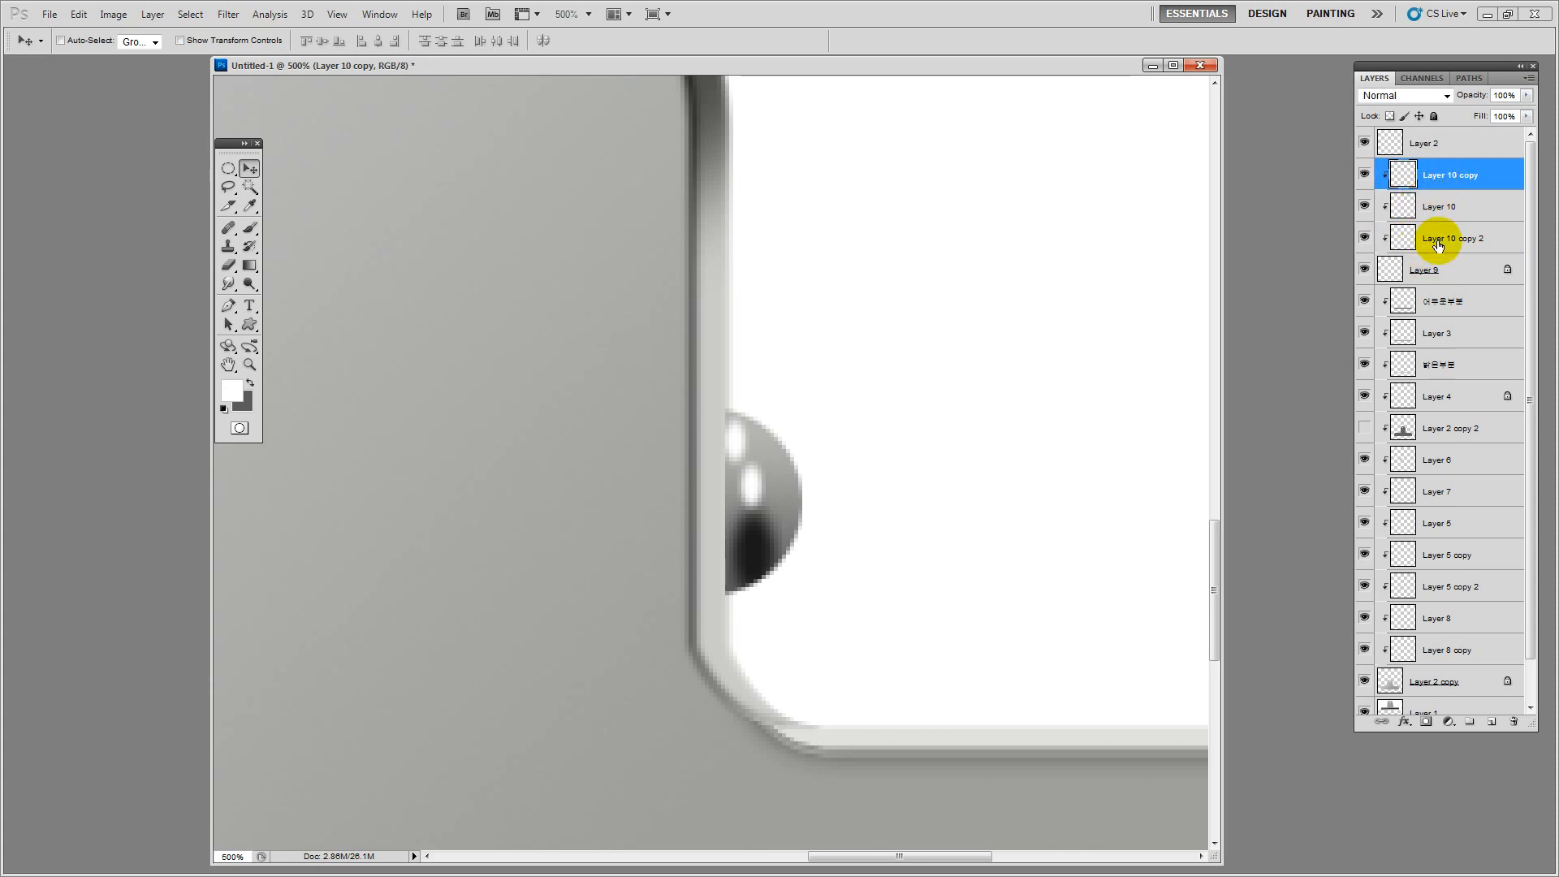
Release all three spot layers from Layer 9 together, clip them to it again as a group, and select Layer 9
left_click(1439, 246)
left_click(1439, 177, "shift")
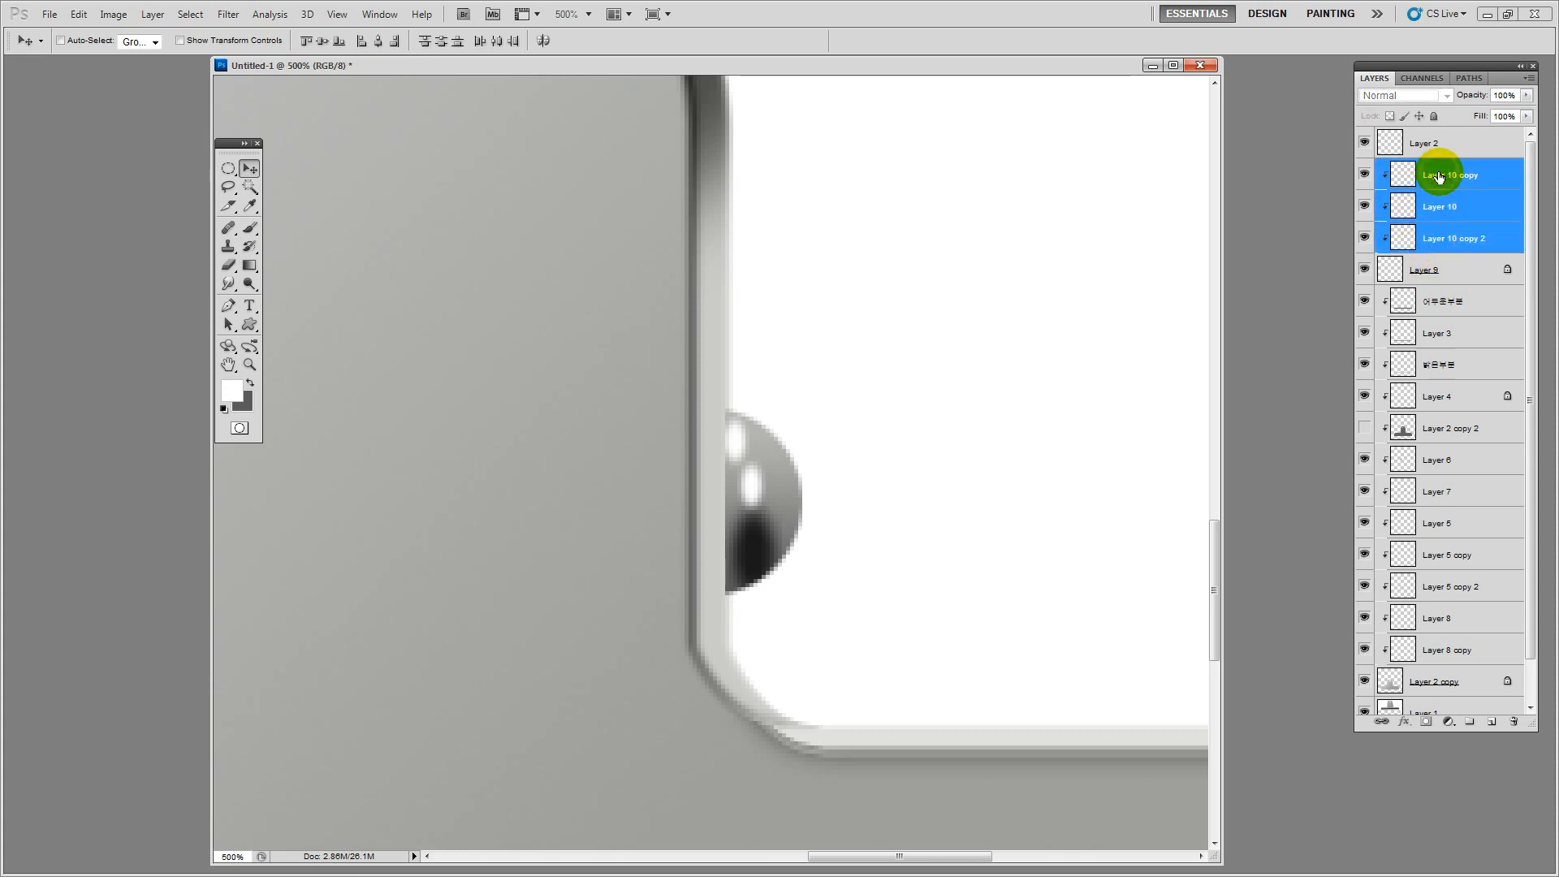
key("ctrl+alt+g")
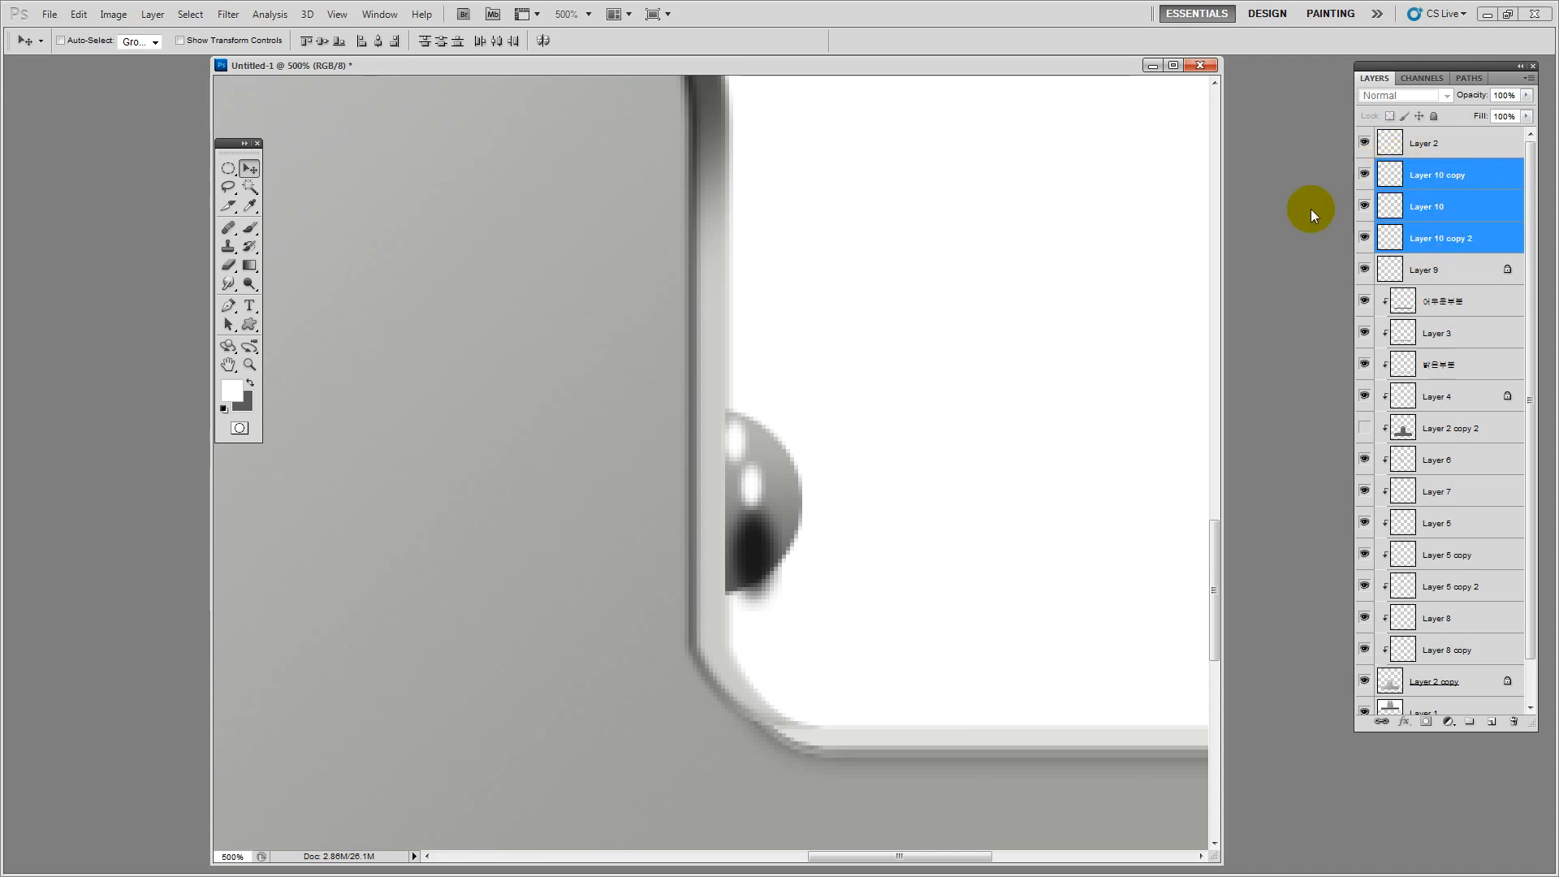
left_click_drag(1429, 237, 1419, 177)
key("ctrl+alt+g")
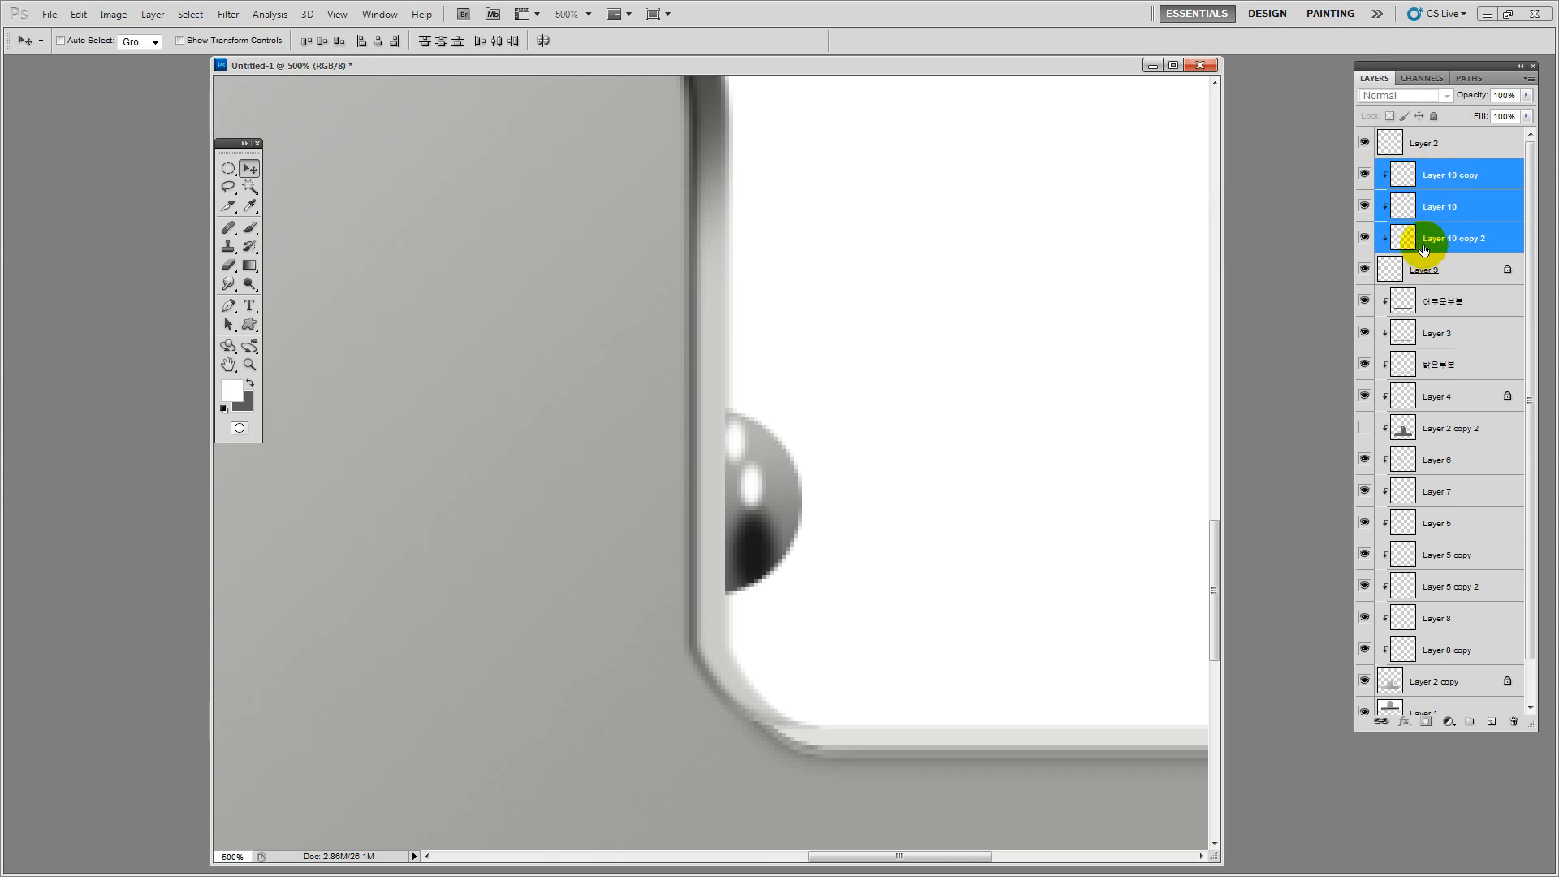
left_click(1419, 270)
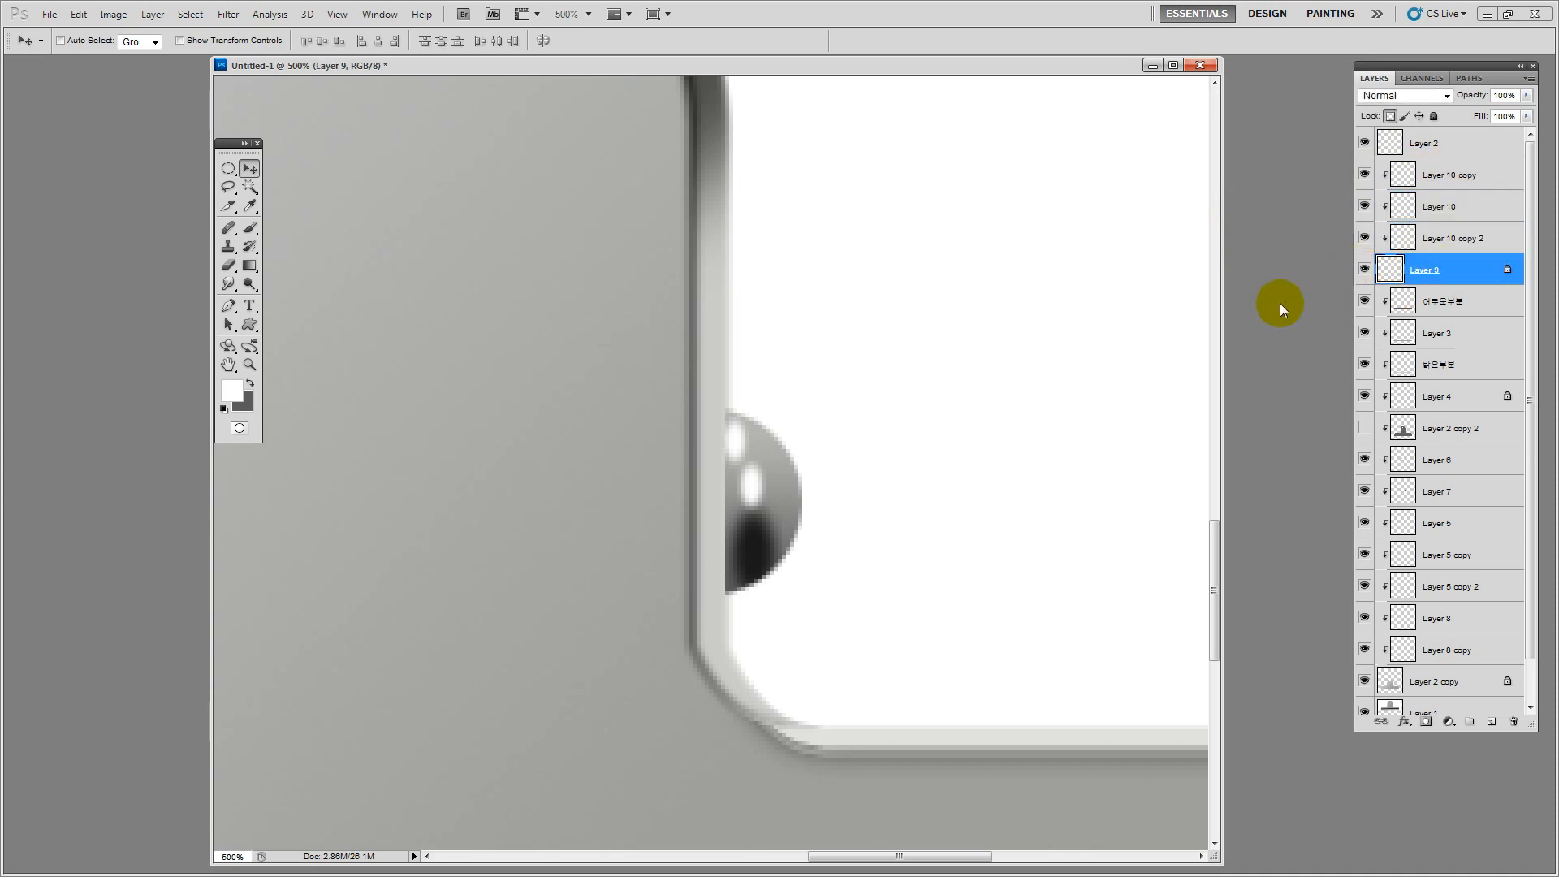
Warp the dark spot on Layer 10 copy 2 so it spreads across the knob's lower part and follows its curved edge
left_click(748, 559, "ctrl")
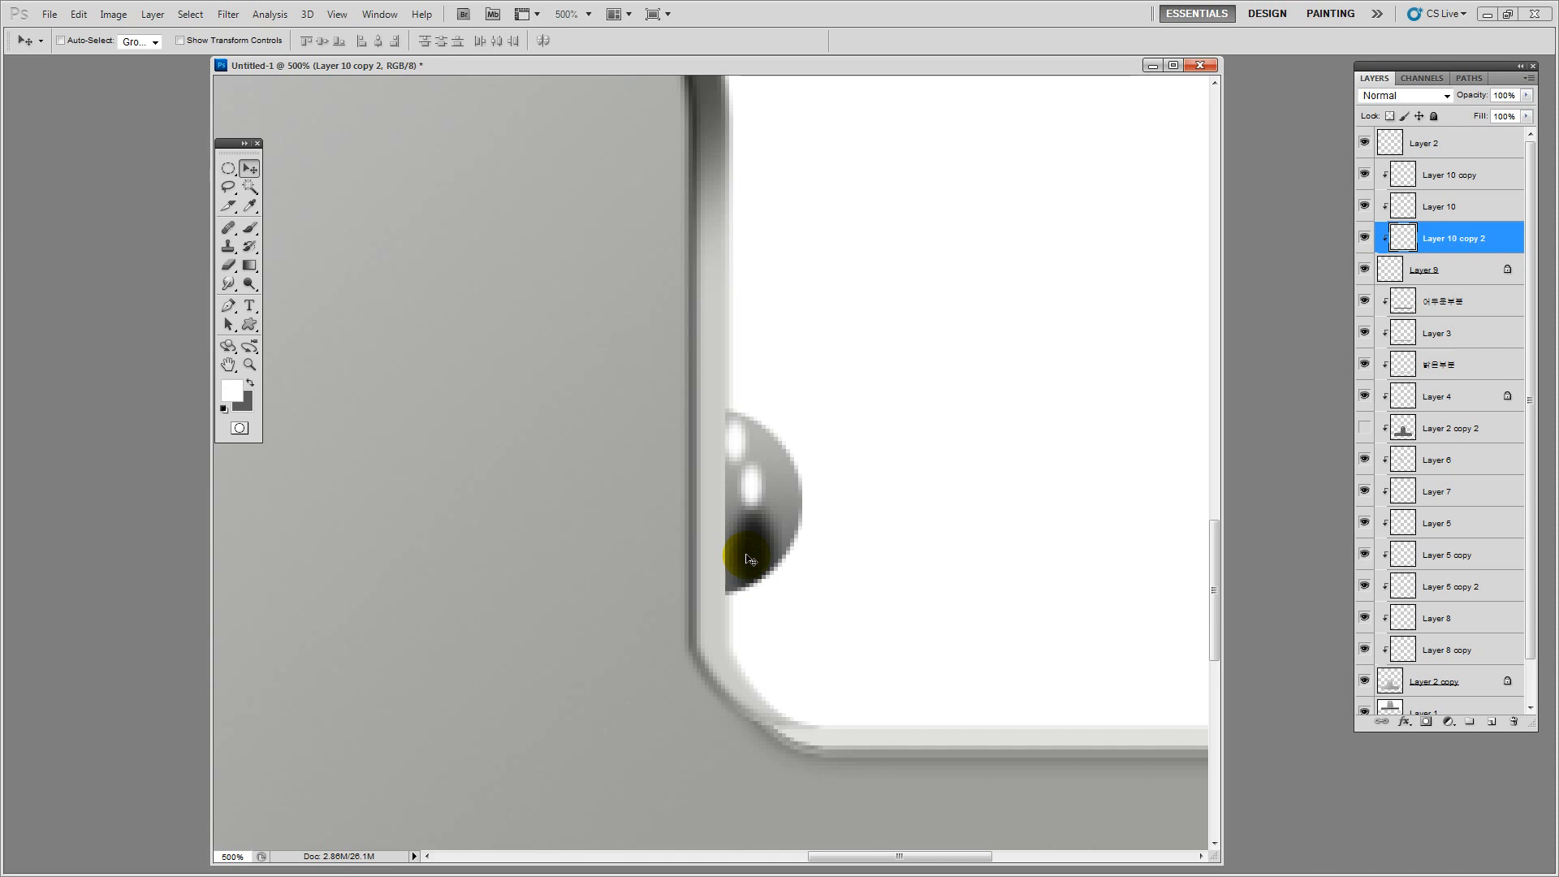
key("ctrl+t")
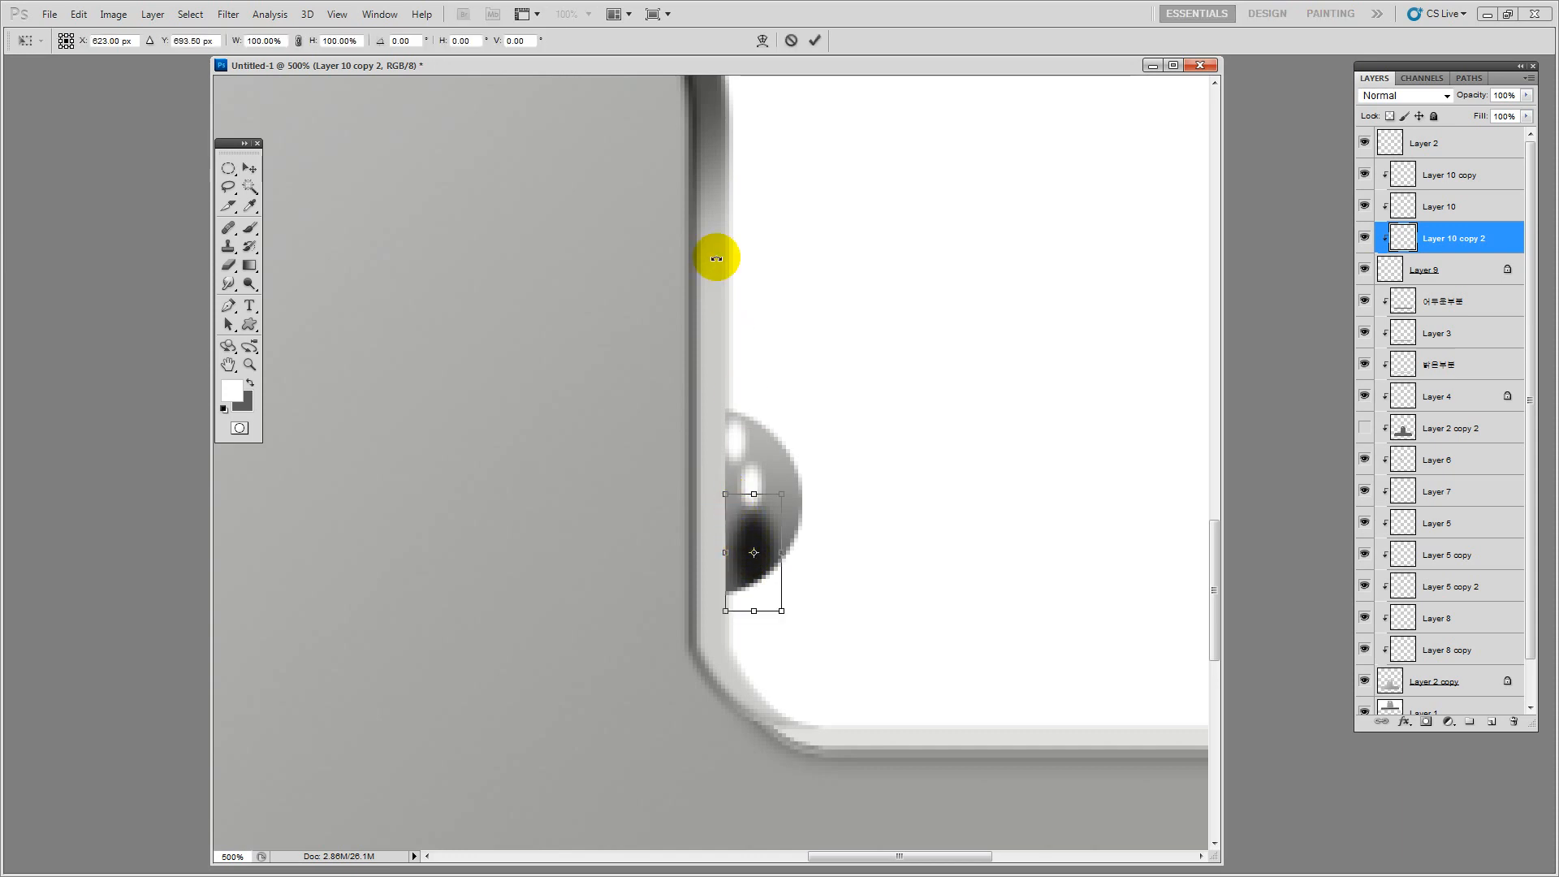
left_click(763, 41)
left_click_drag(739, 514, 786, 518)
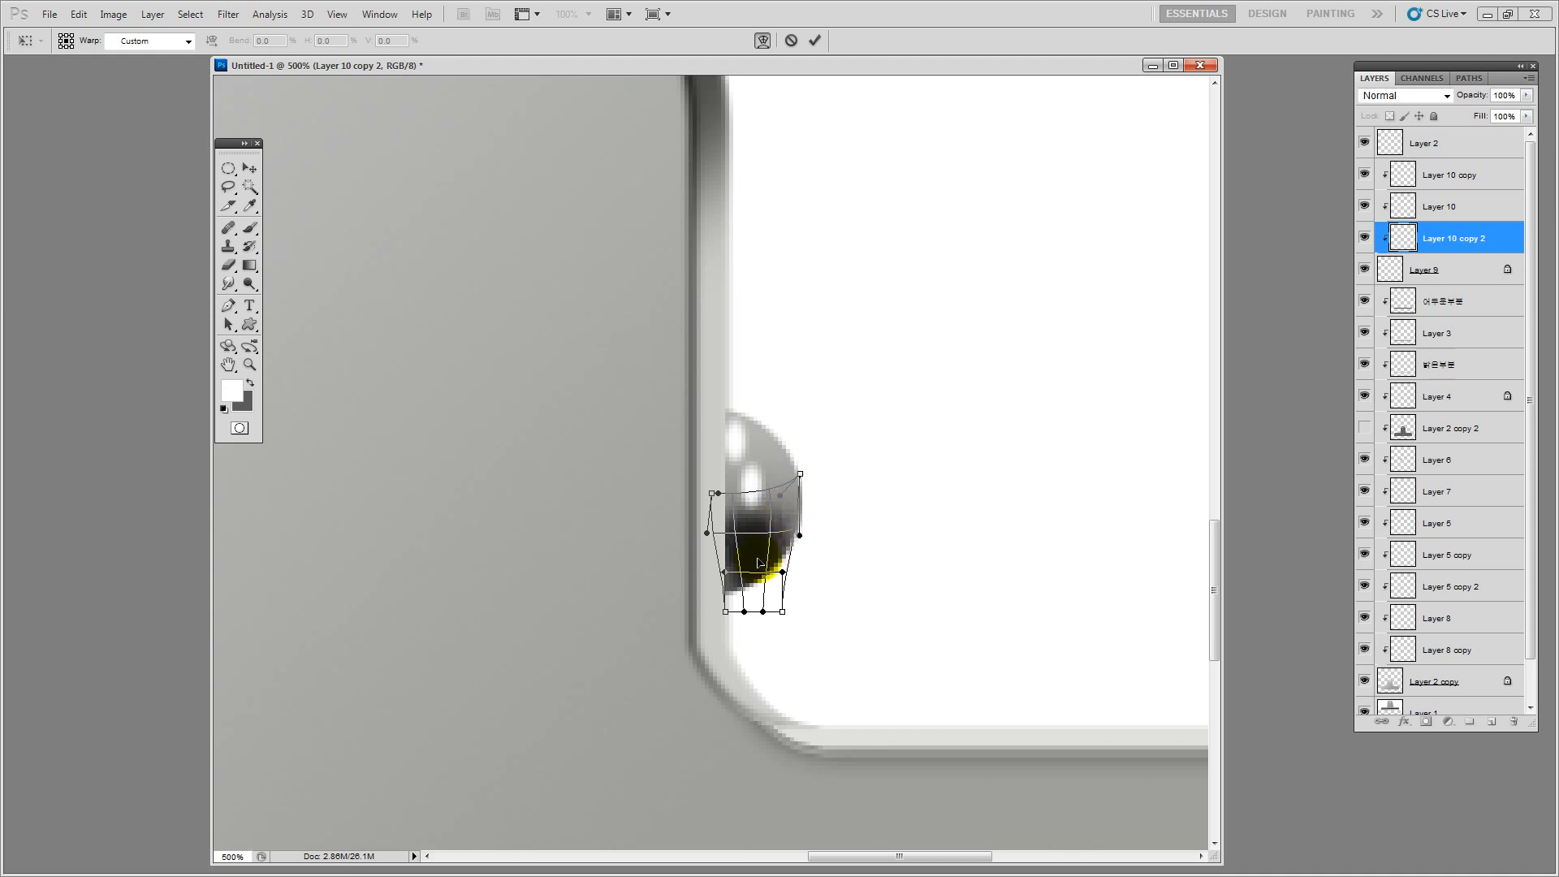
left_click_drag(725, 611, 690, 625)
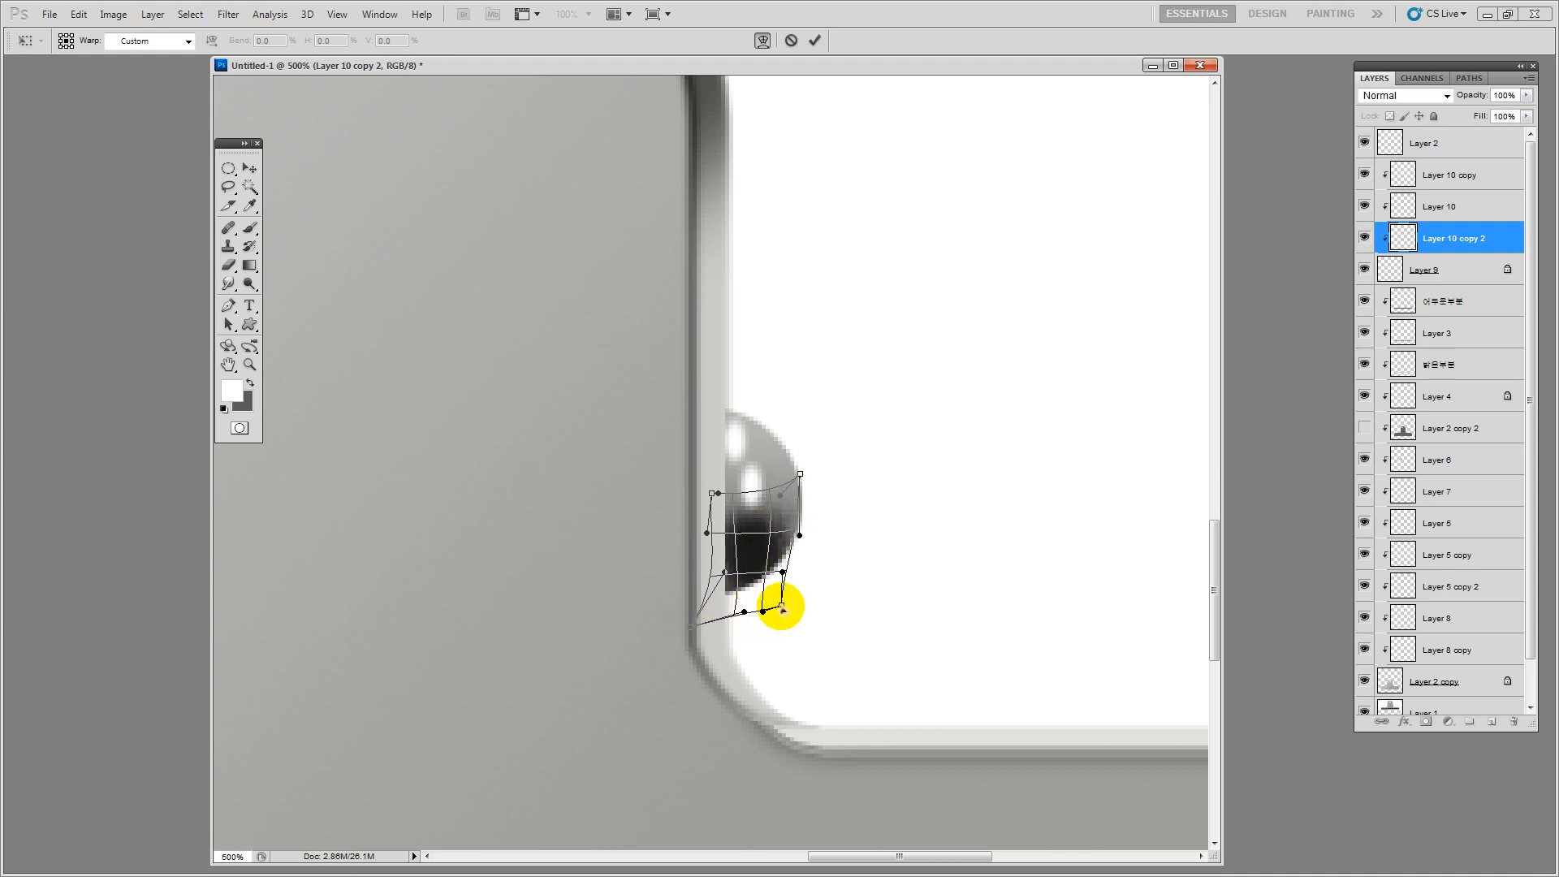
left_click_drag(782, 607, 747, 563)
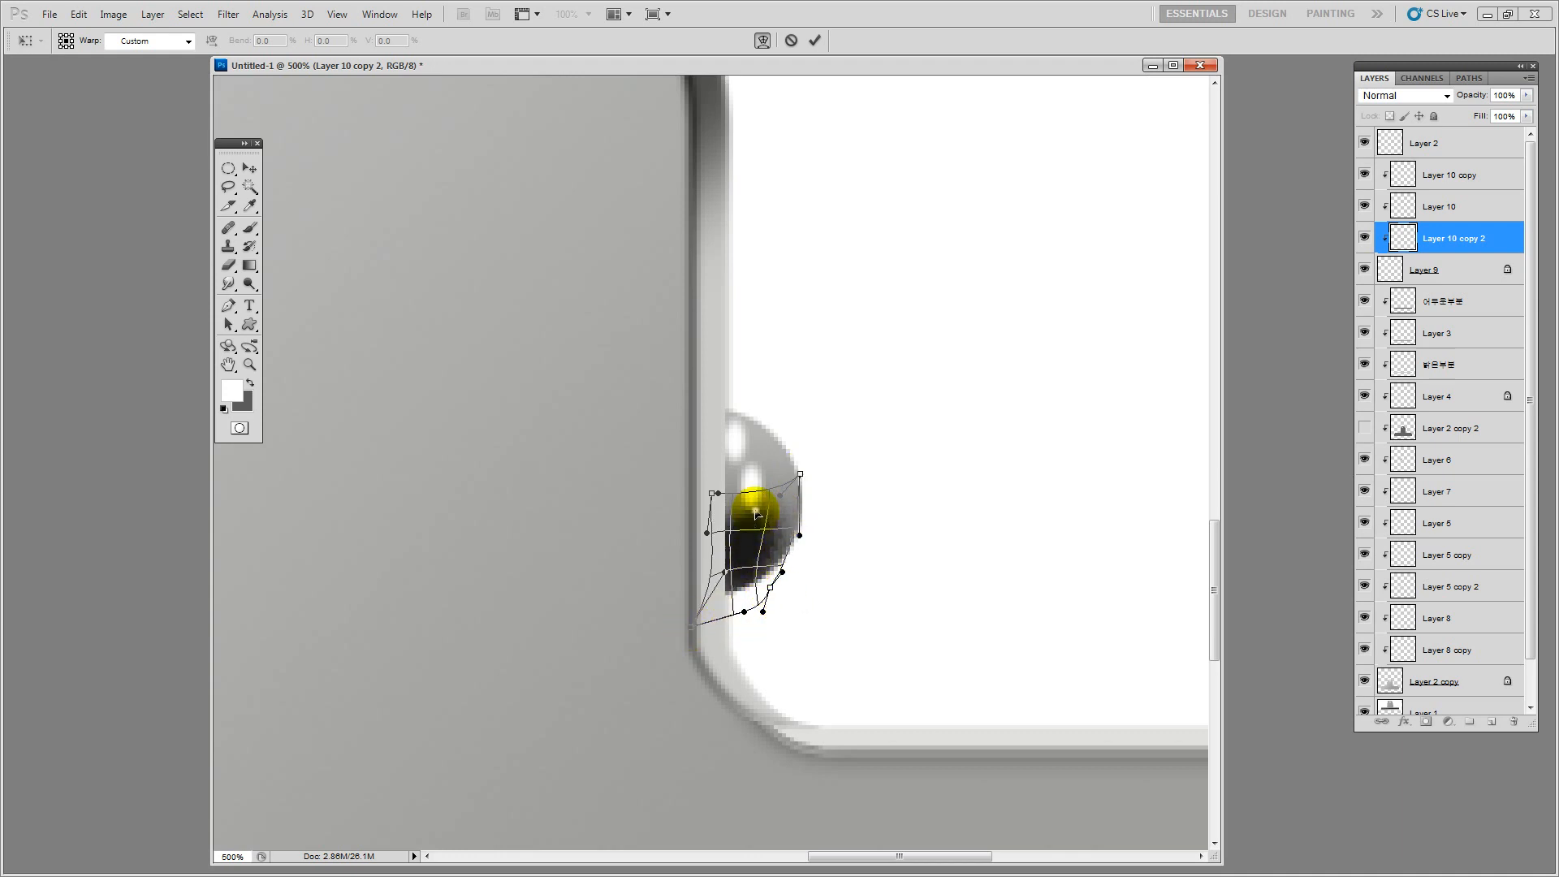
key("Return")
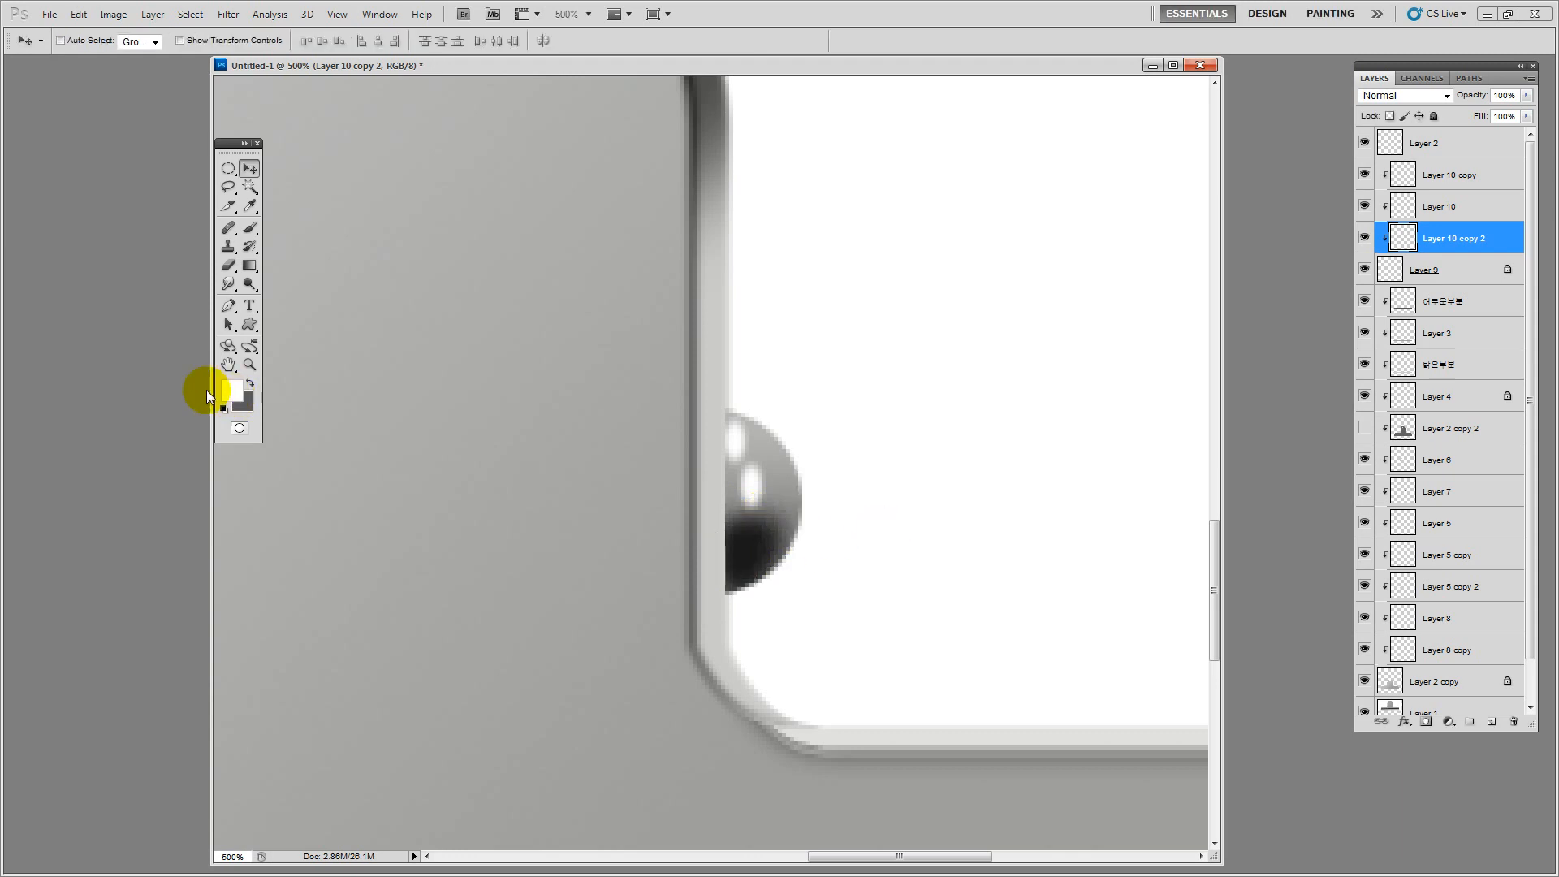
Move the lower white highlight on Layer 10 copy down to the dark spot's upper edge and scale it down
double_click(249, 365)
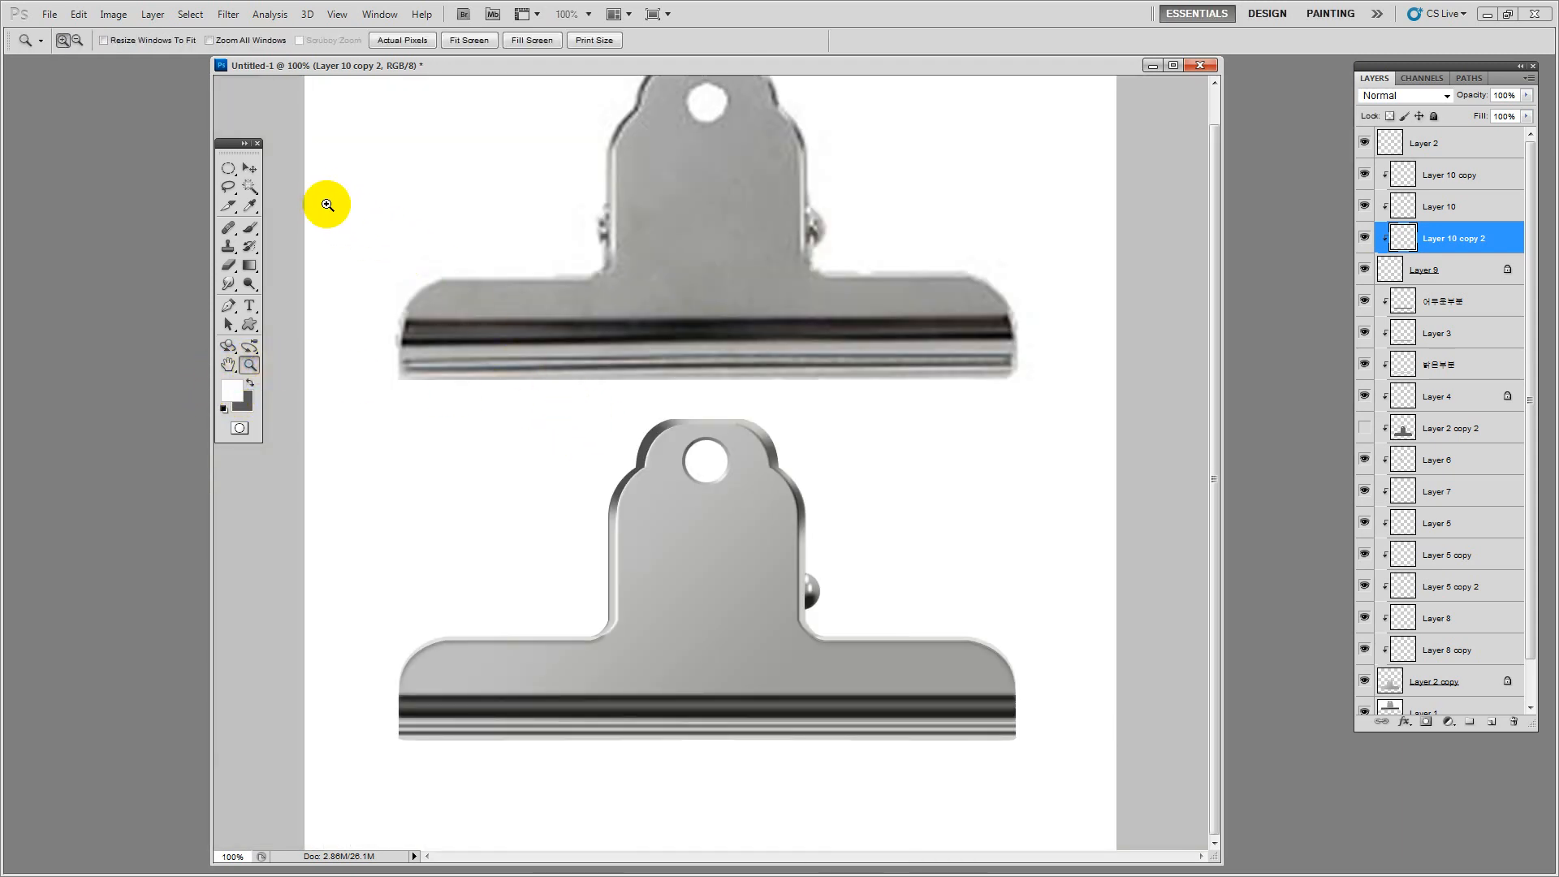
left_click(250, 171)
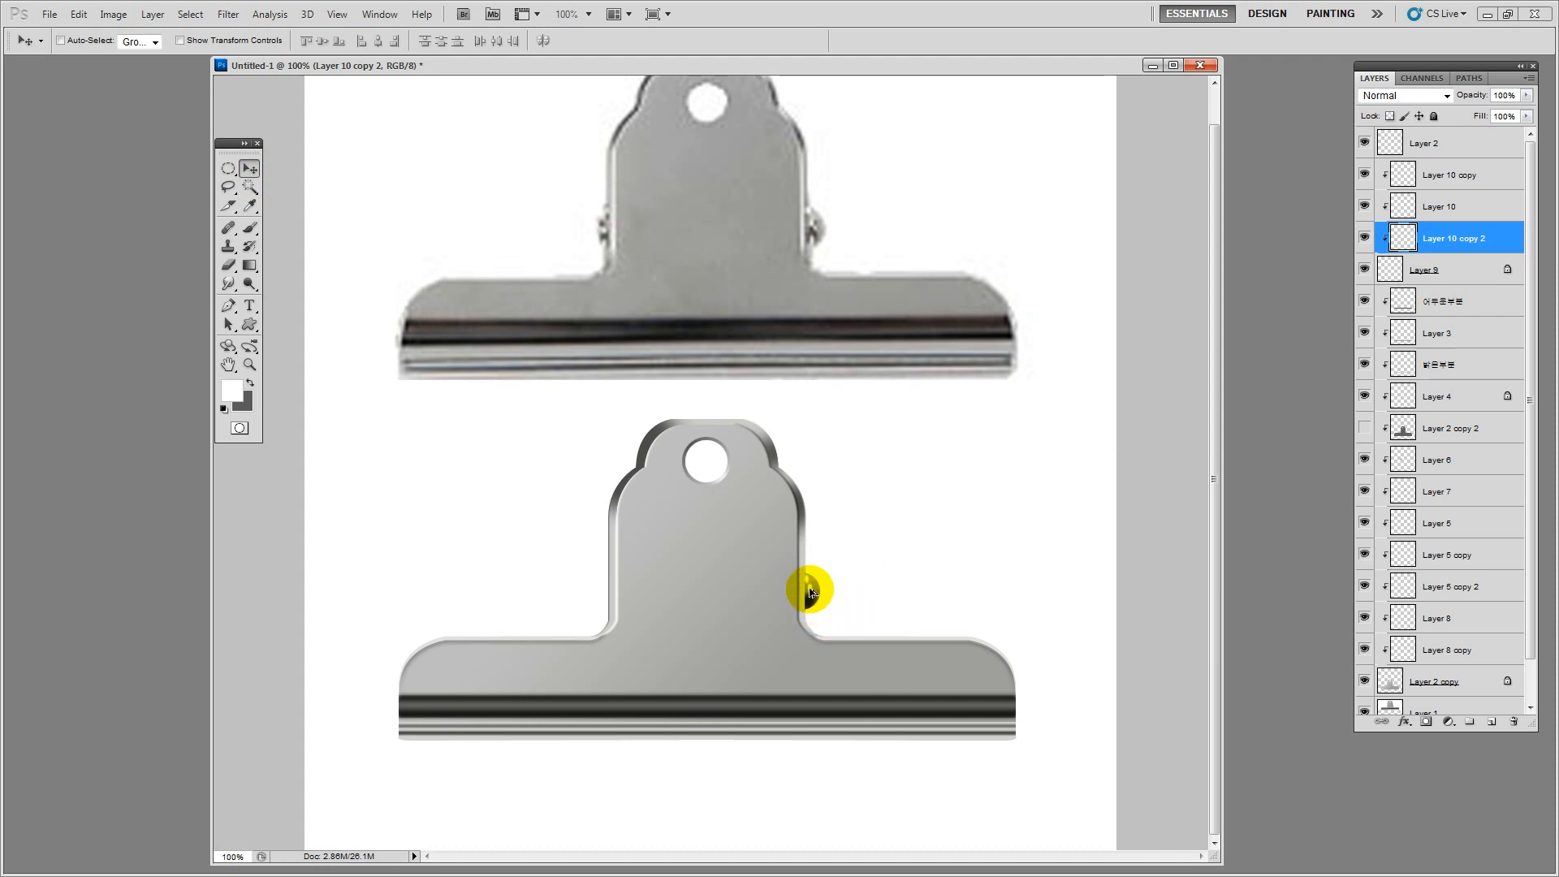
left_click(810, 591, "ctrl")
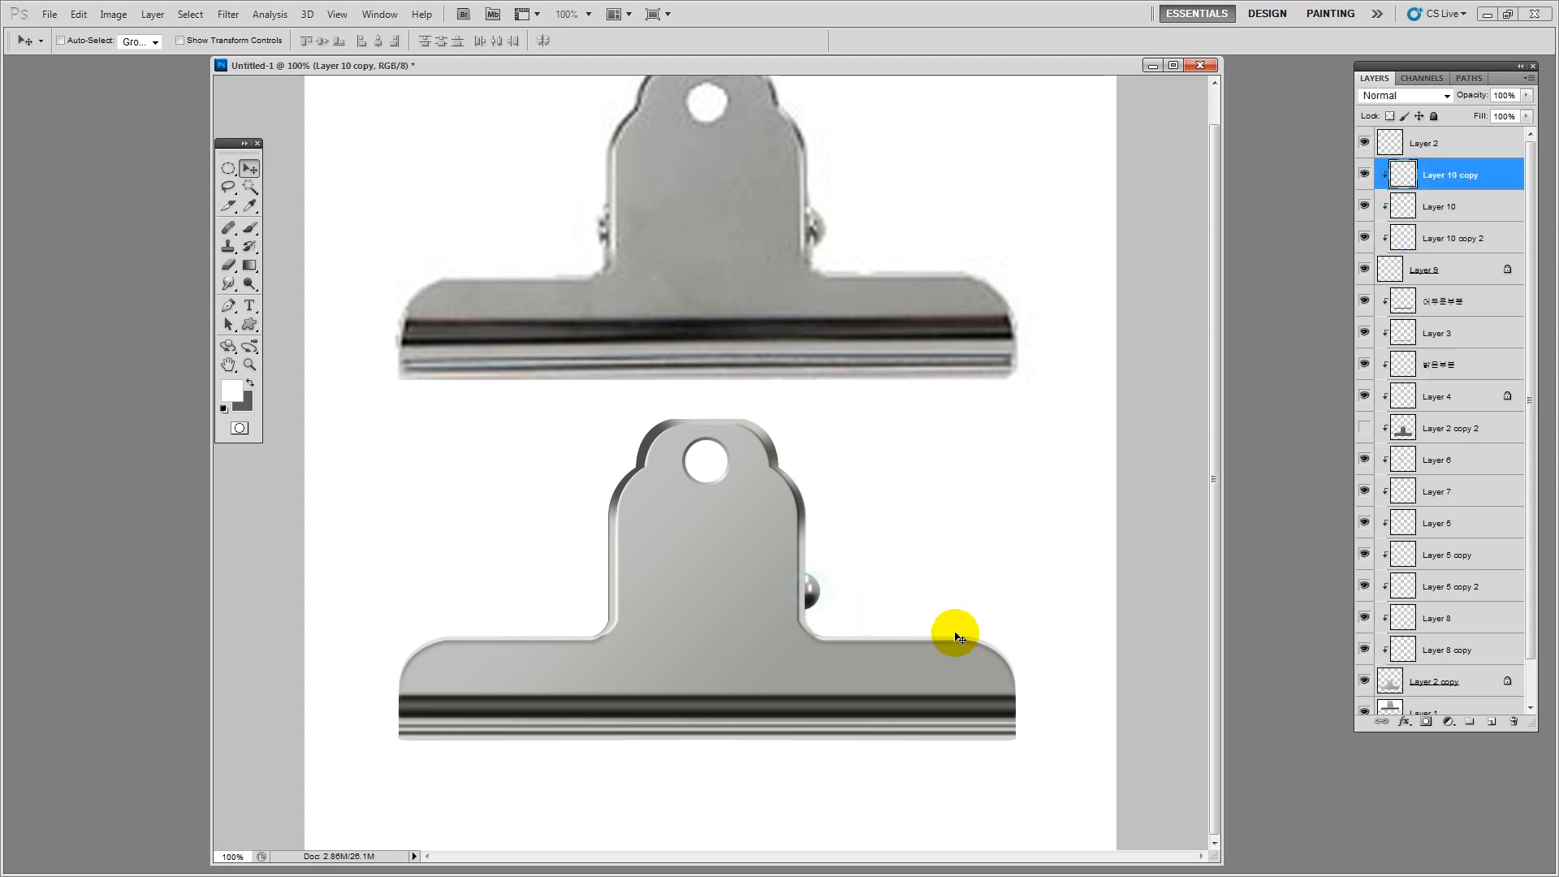
left_click(249, 365)
left_click_drag(773, 536, 800, 604)
left_click(249, 168)
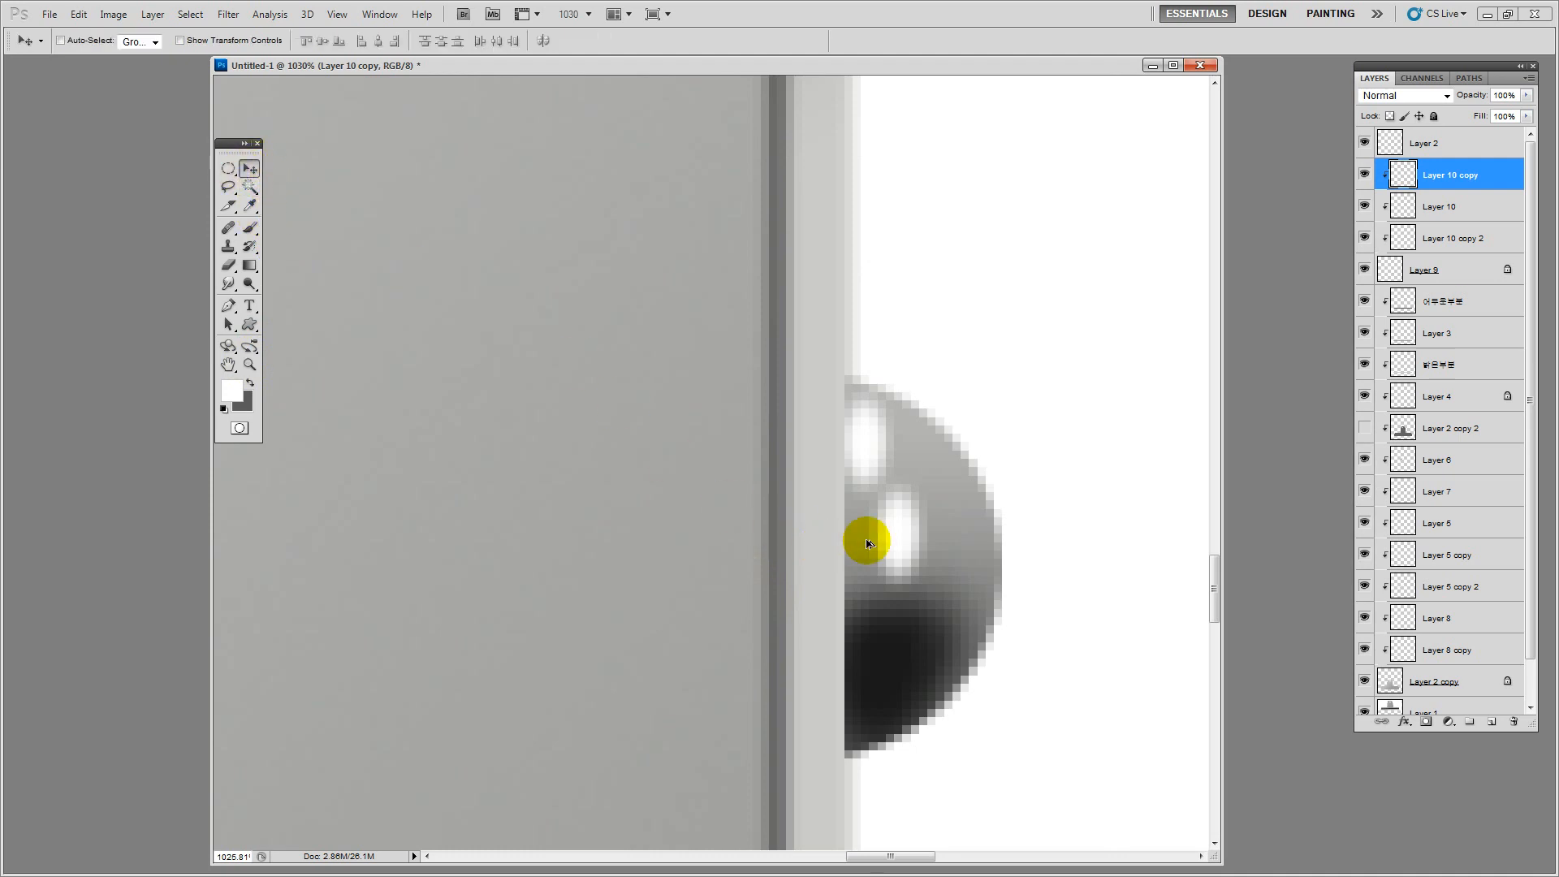
left_click_drag(867, 539, 867, 628)
key("ctrl+t")
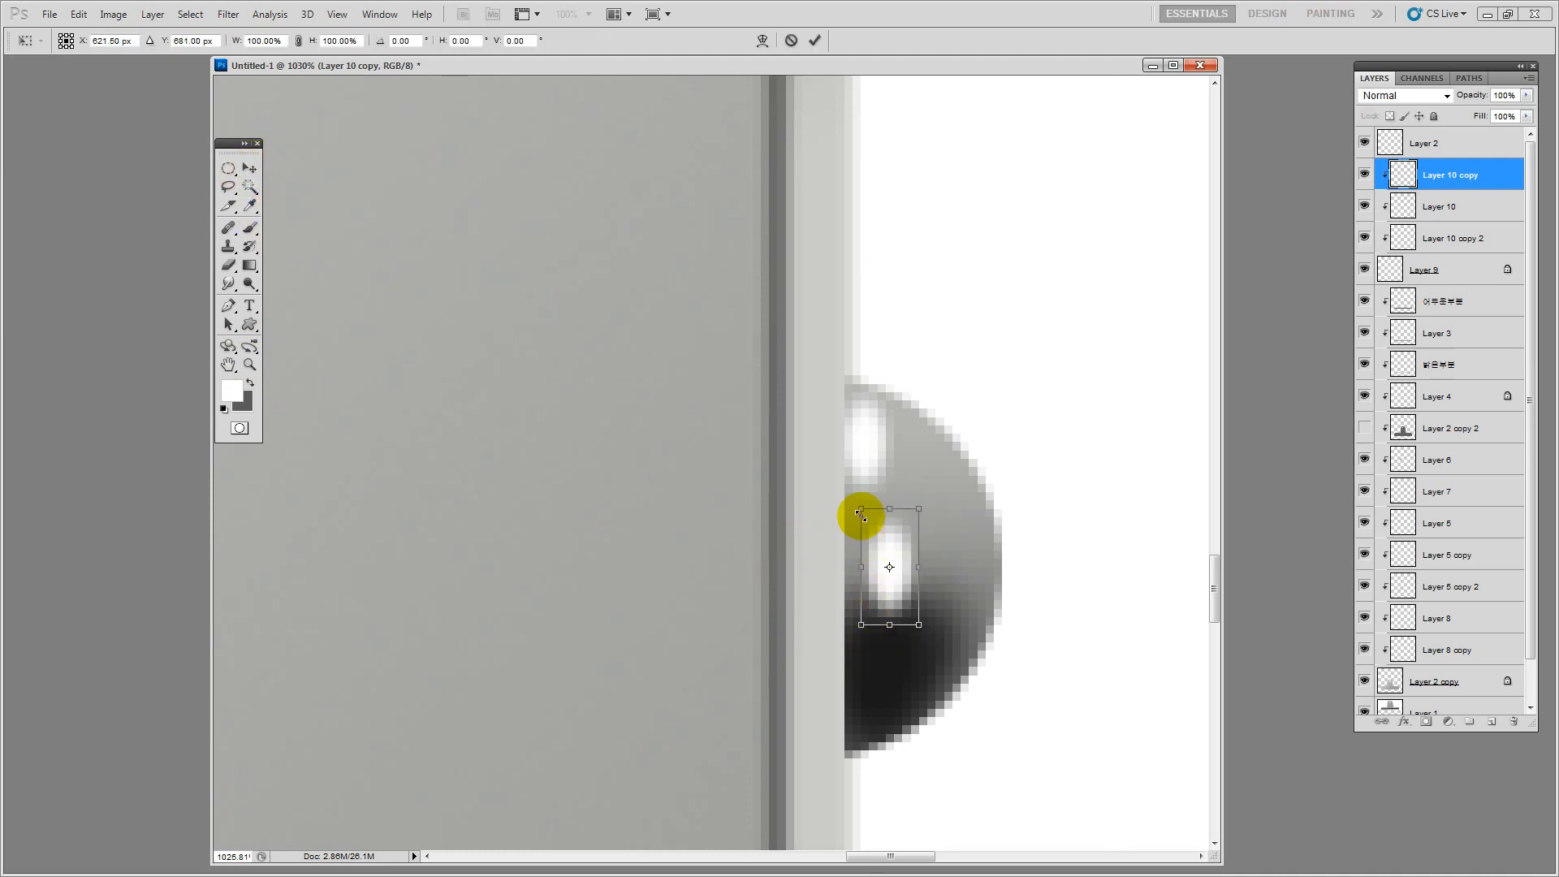
left_click_drag(860, 509, 872, 526)
key("Return")
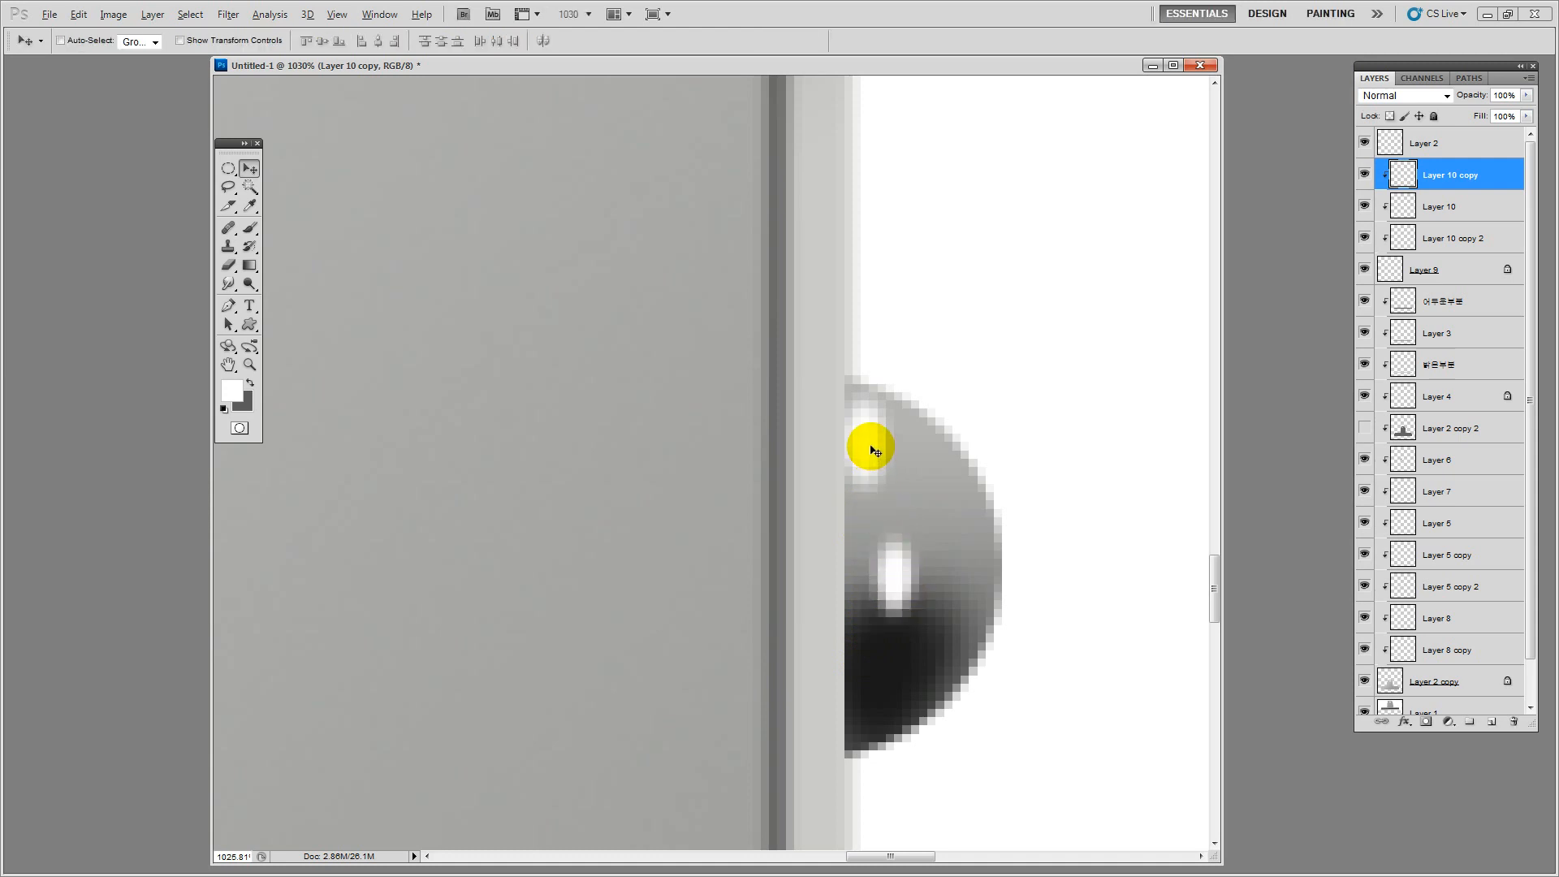
Scale the upper white highlight on Layer 10 down proportionally to about 77% and keep it near the knob's top
left_click(871, 445, "ctrl")
key("ctrl+t")
left_click_drag(894, 500, 875, 471)
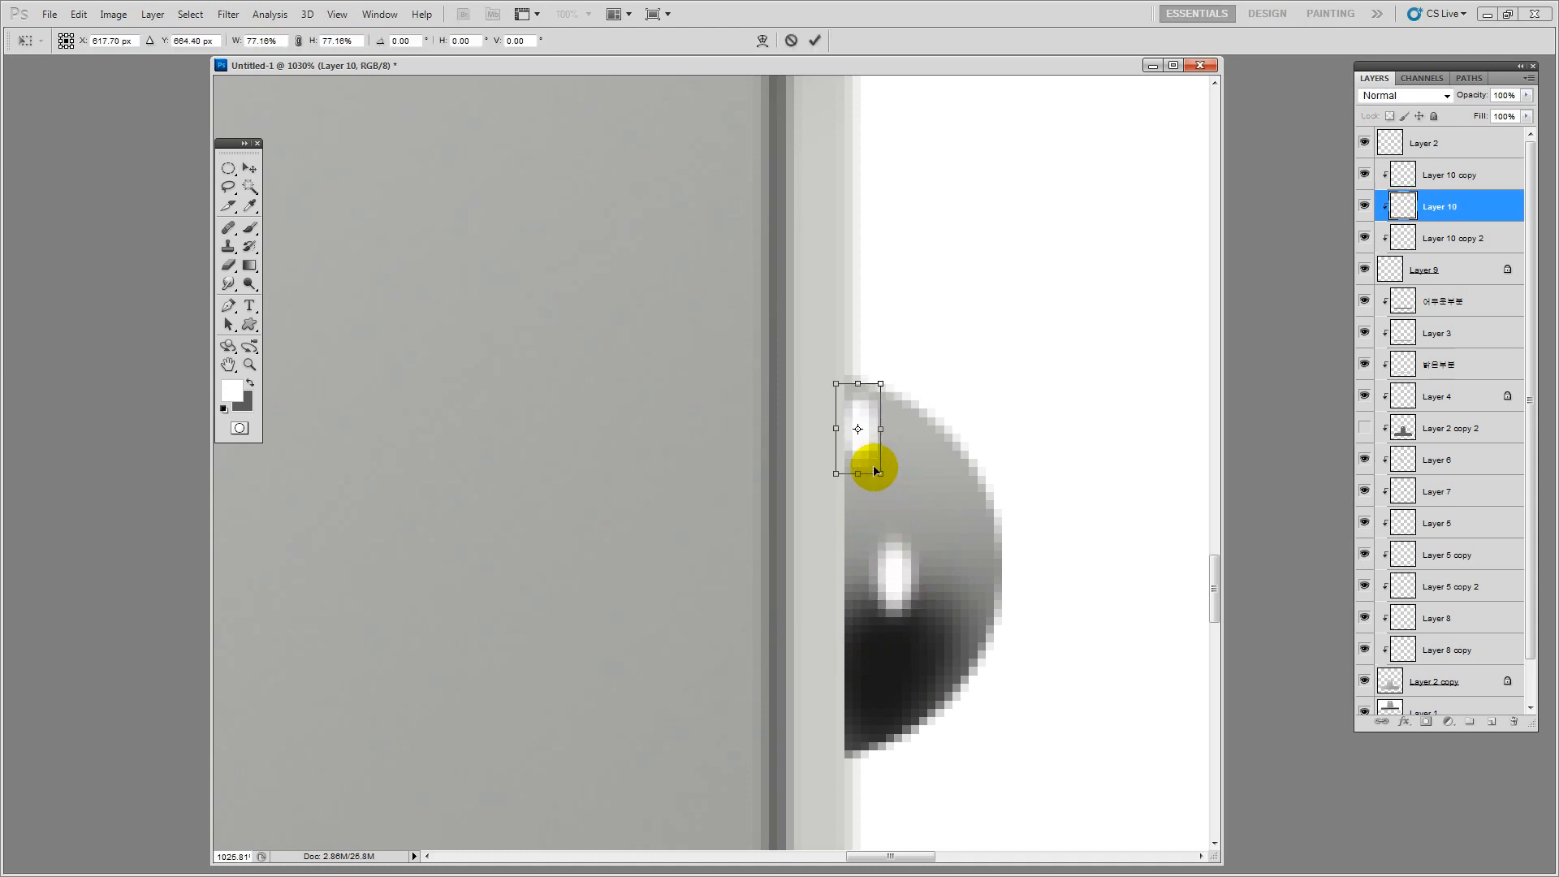
double_click(868, 451)
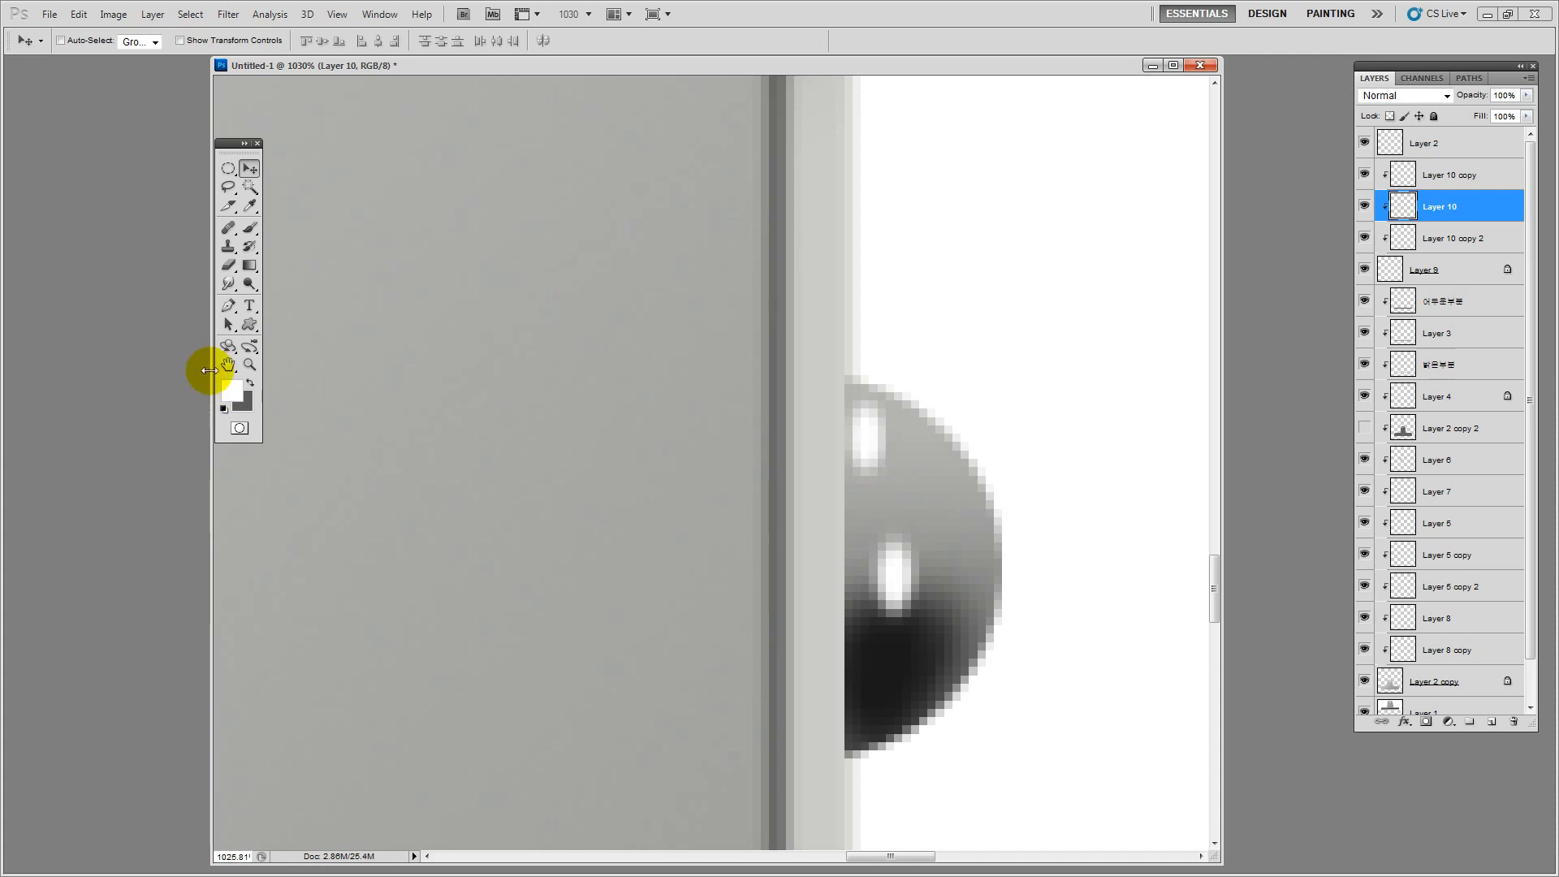
Select Layer 9, draw a Lasso selection around the knob's upper part and feather the selection
left_click(253, 367)
left_click(907, 506, "ctrl")
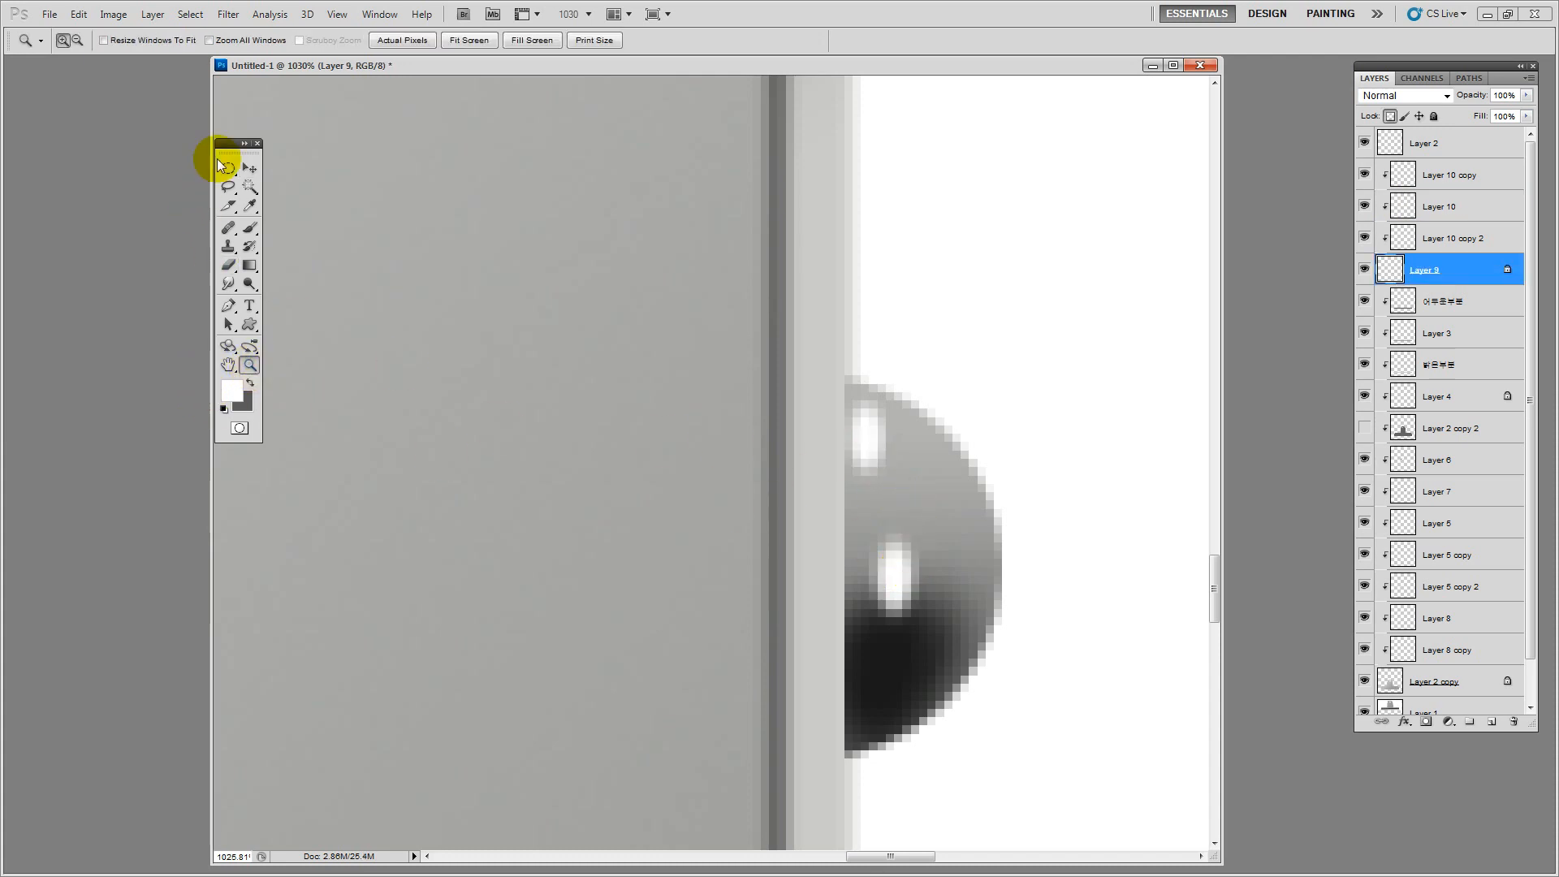
left_click(226, 188)
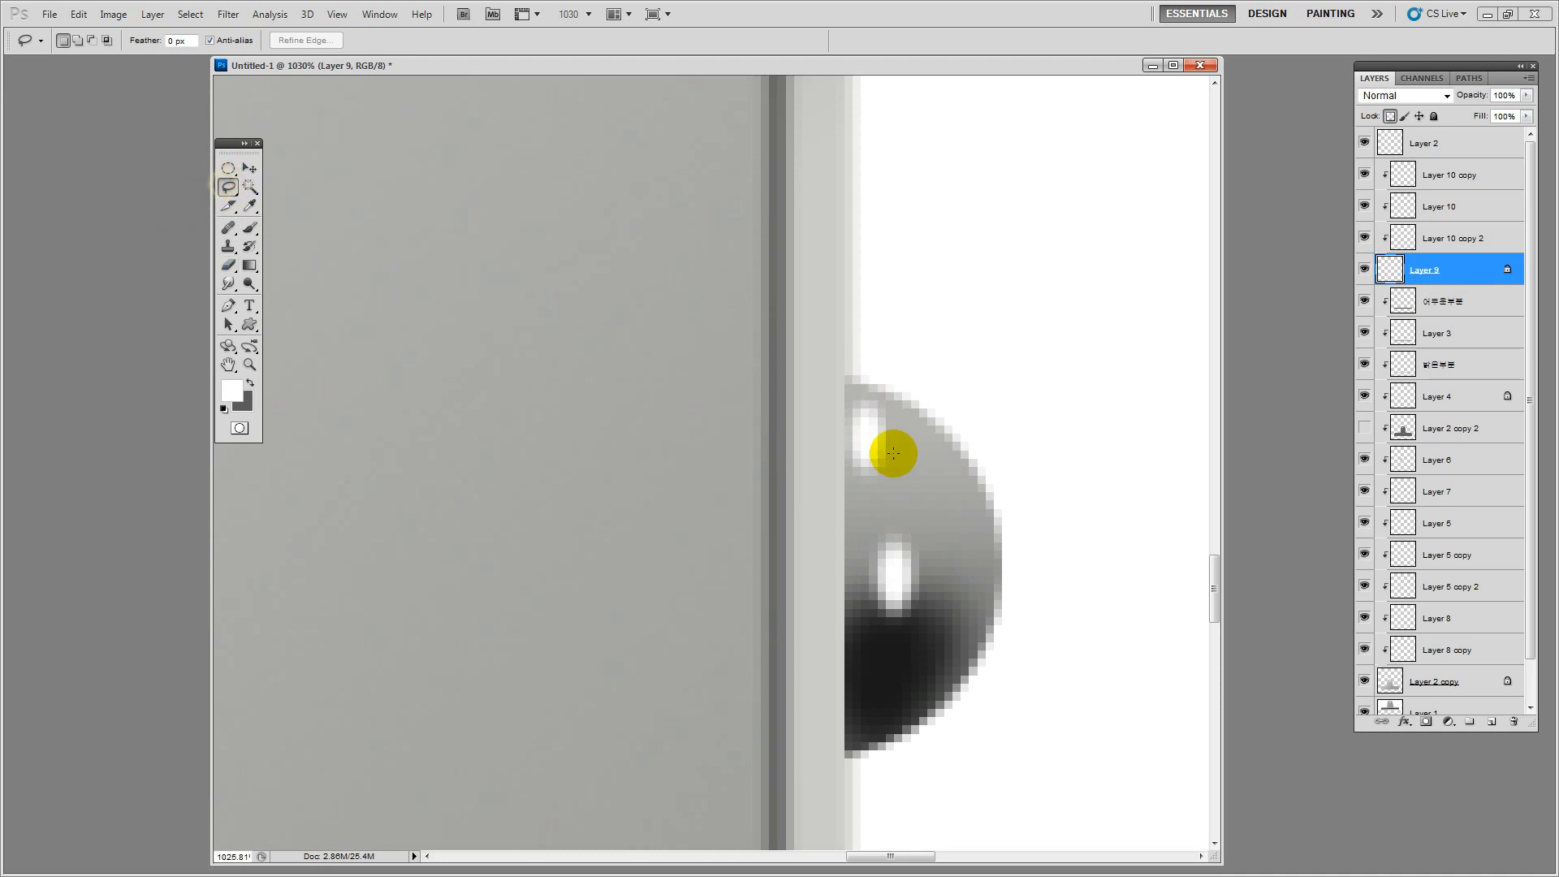
mouse_move(815, 382)
left_mouse_down()
mouse_move(821, 463)
mouse_move(948, 479)
mouse_move(867, 324)
mouse_move(816, 375)
left_mouse_up()
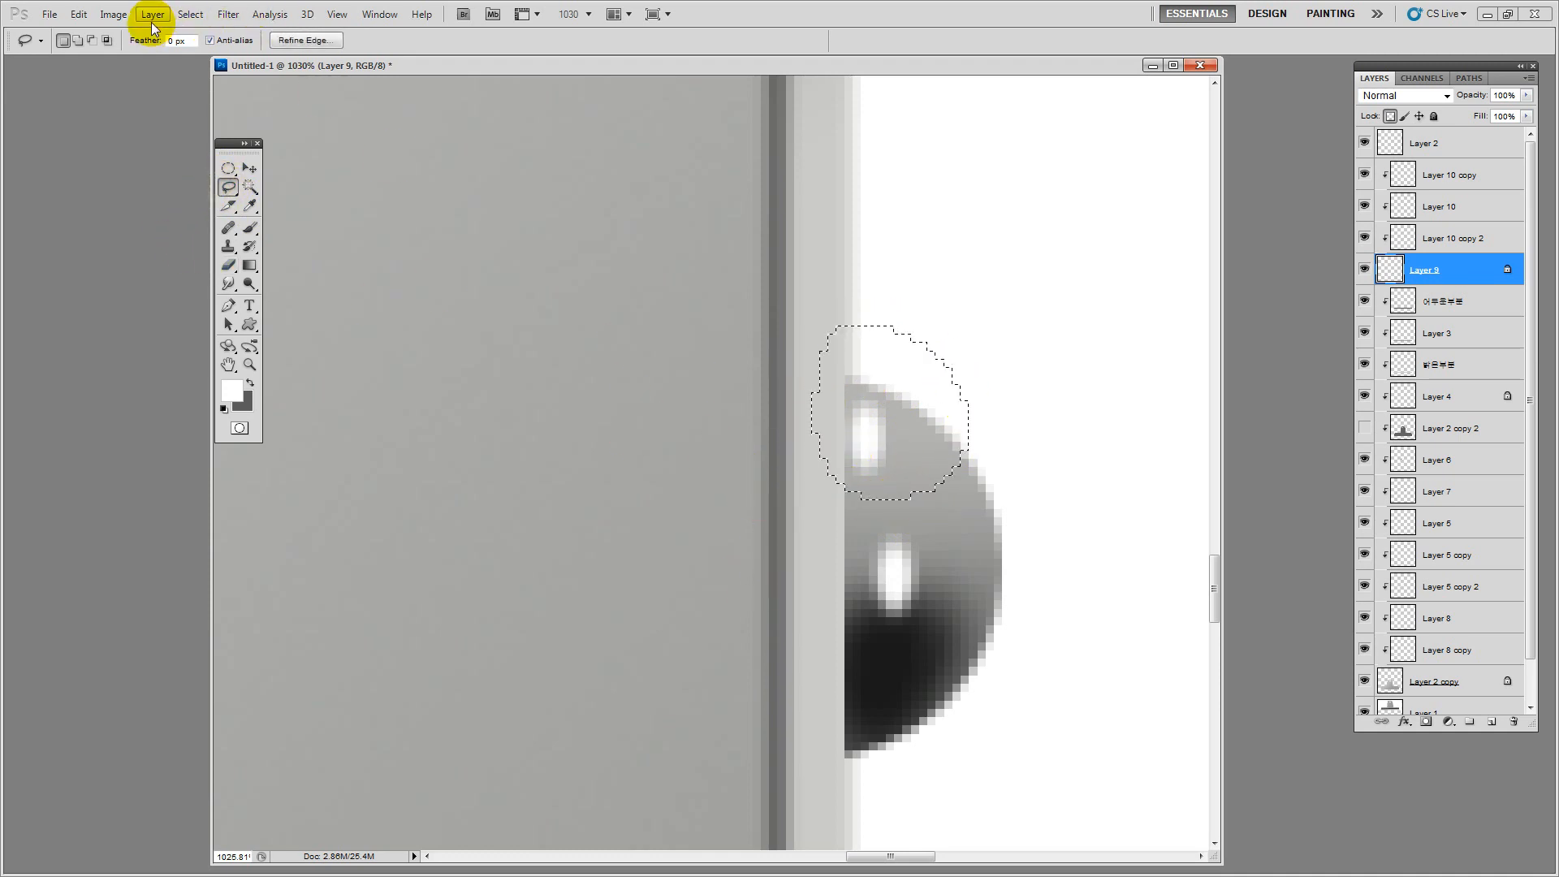
left_click(197, 15)
mouse_move(309, 195)
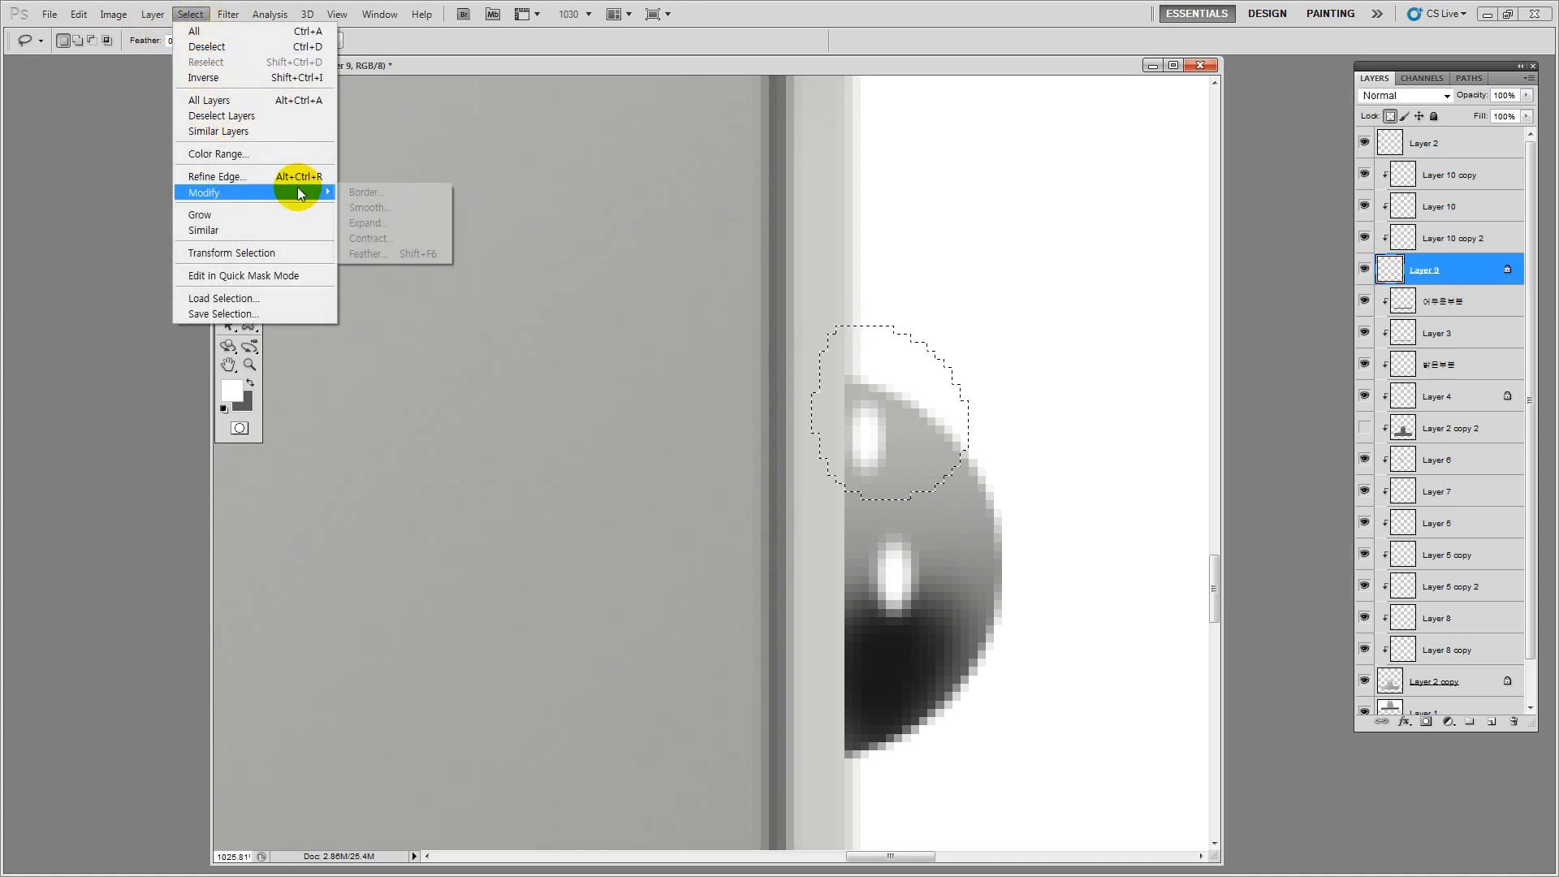
left_click(397, 253)
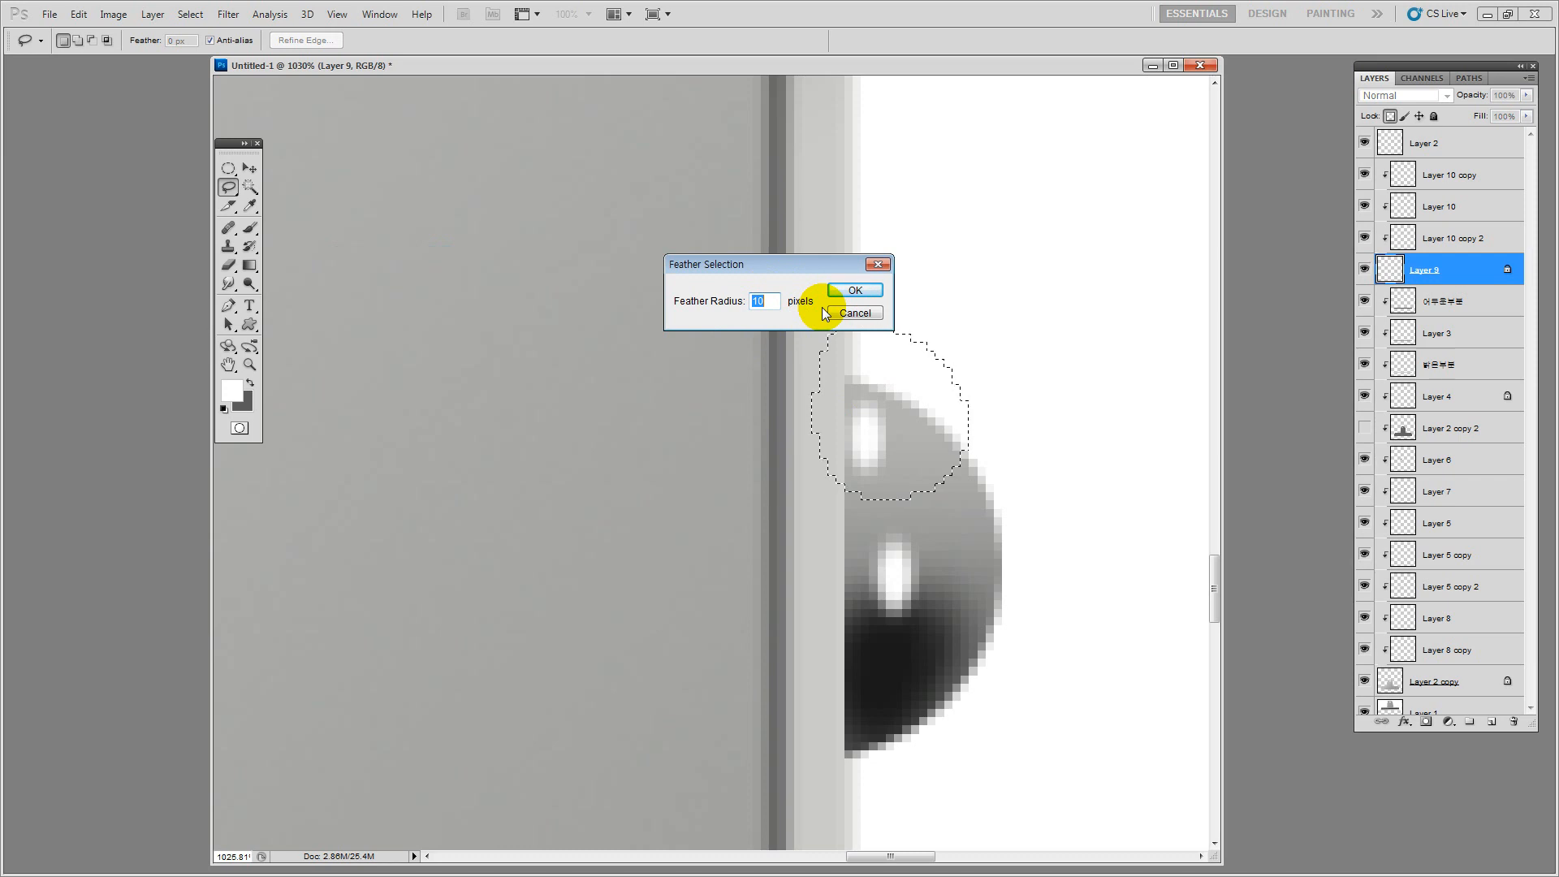
key("Return")
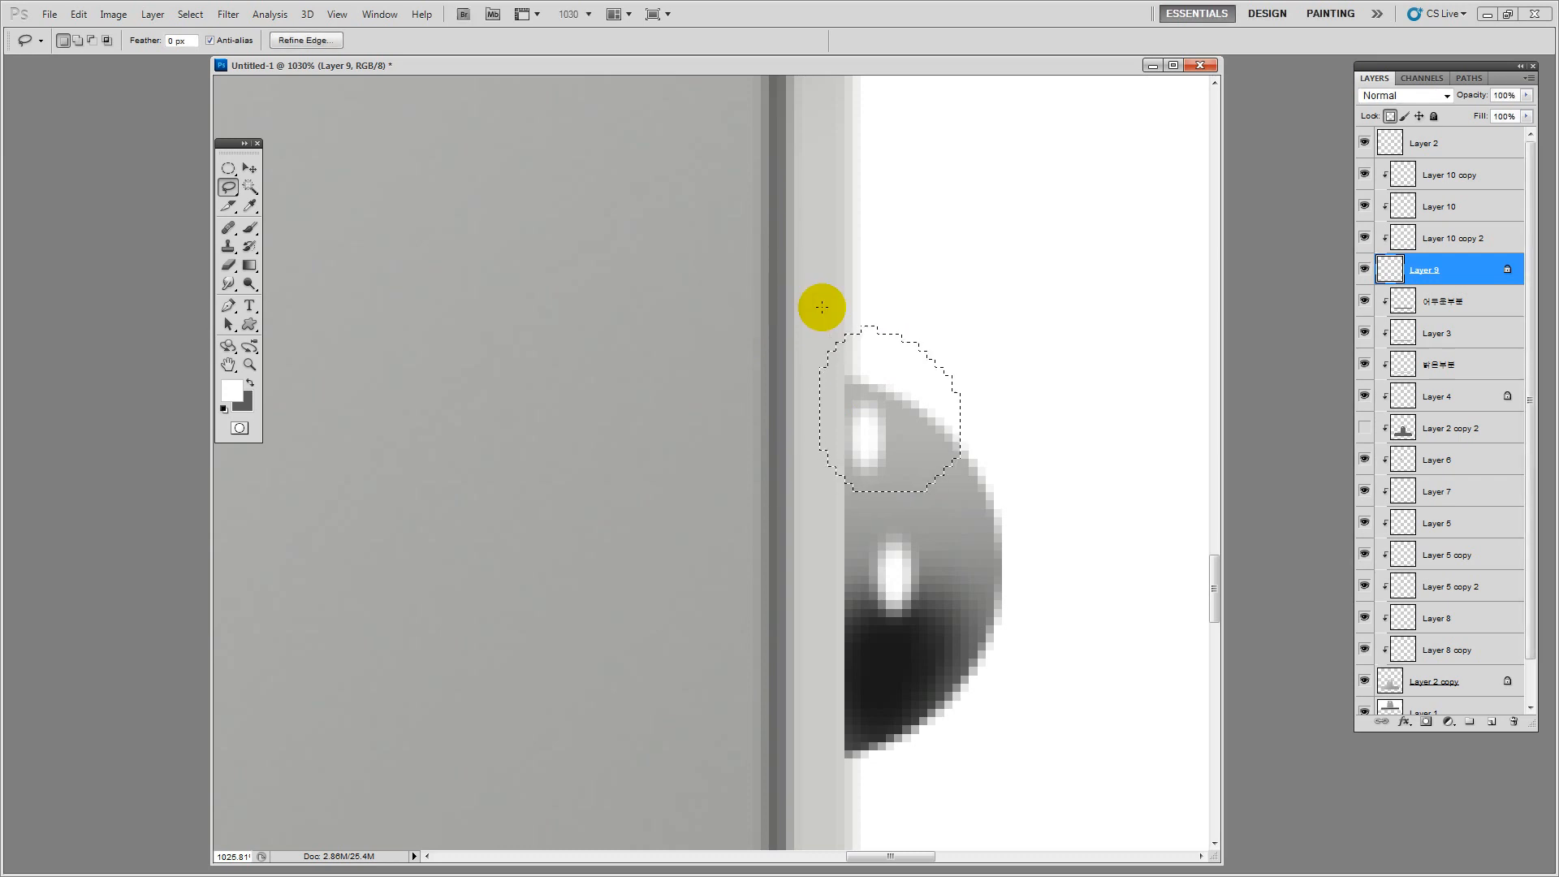
Lighten the selected upper part of the knob on Layer 9 with Hue/Saturation at Lightness +71 and clear the selection
key("ctrl+u")
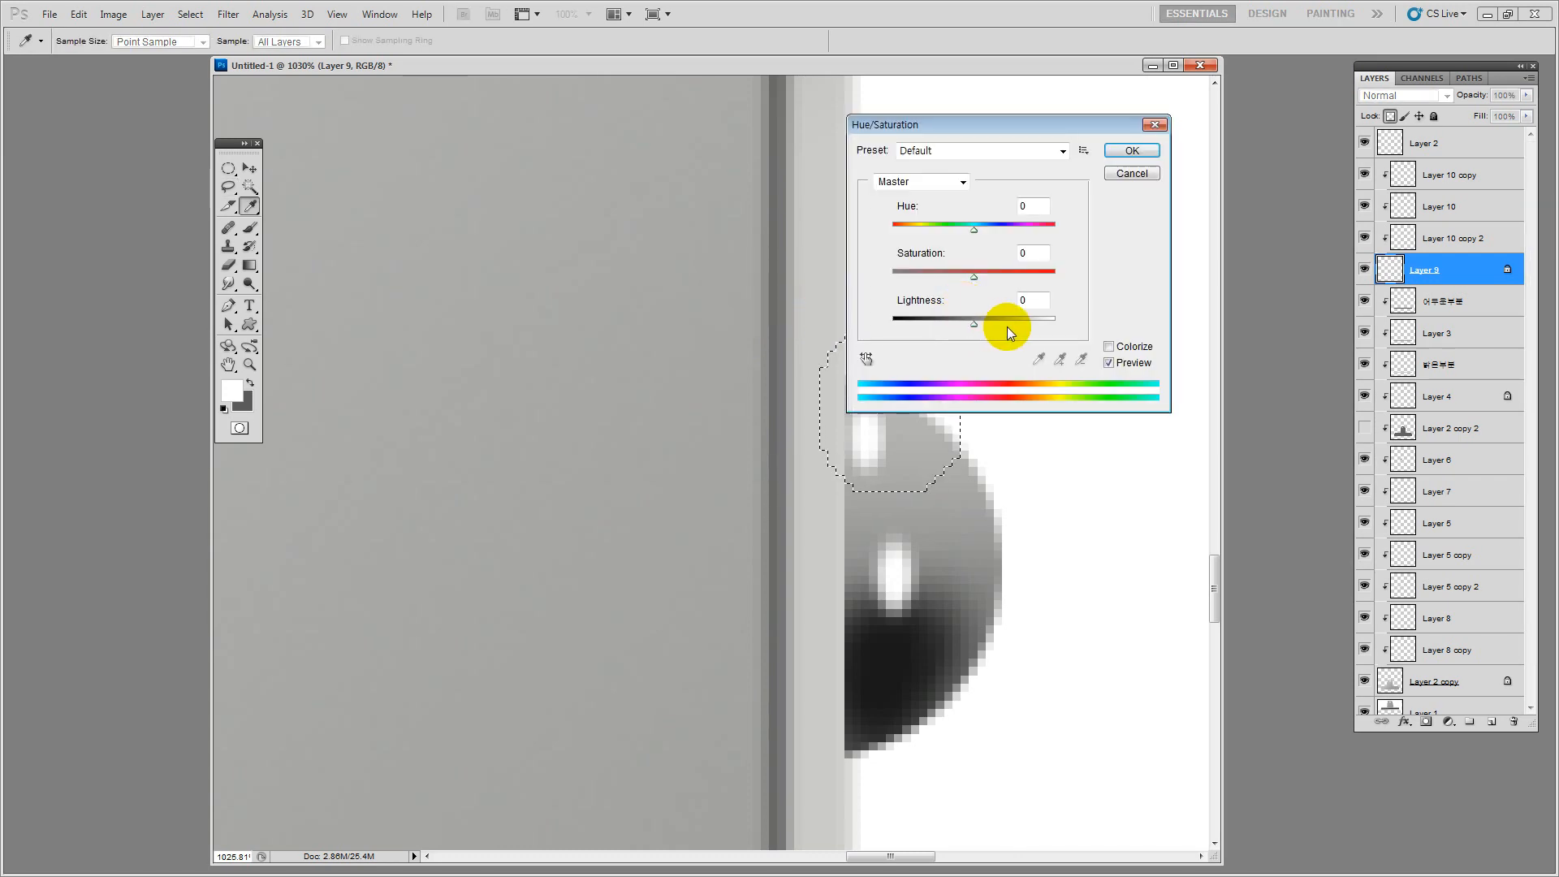
left_click_drag(1008, 328, 1021, 324)
left_click_drag(1002, 129, 608, 118)
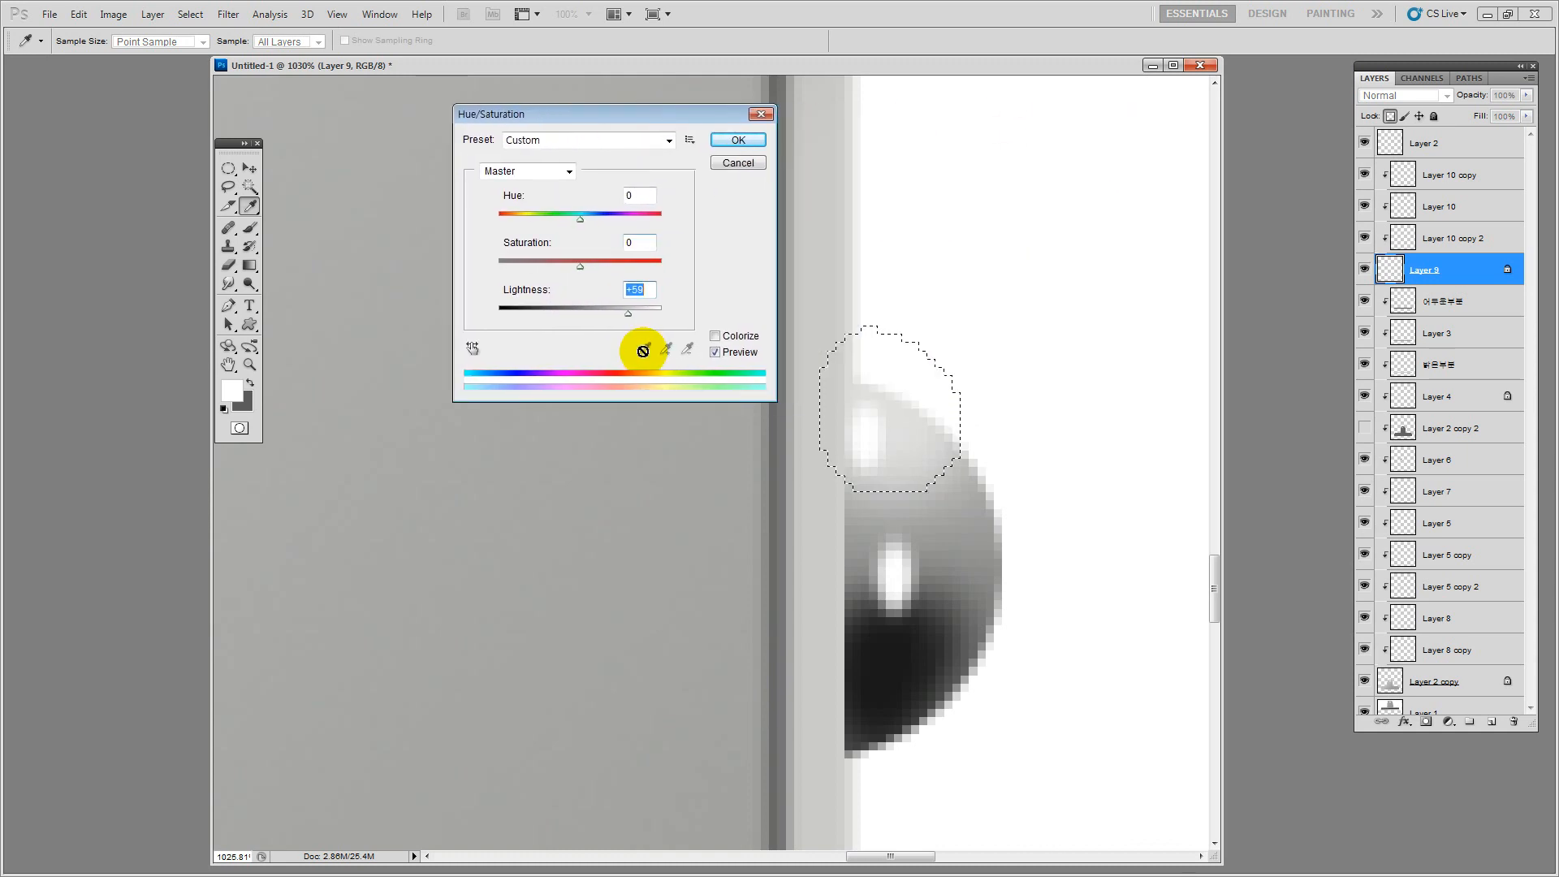
left_click_drag(628, 314, 644, 316)
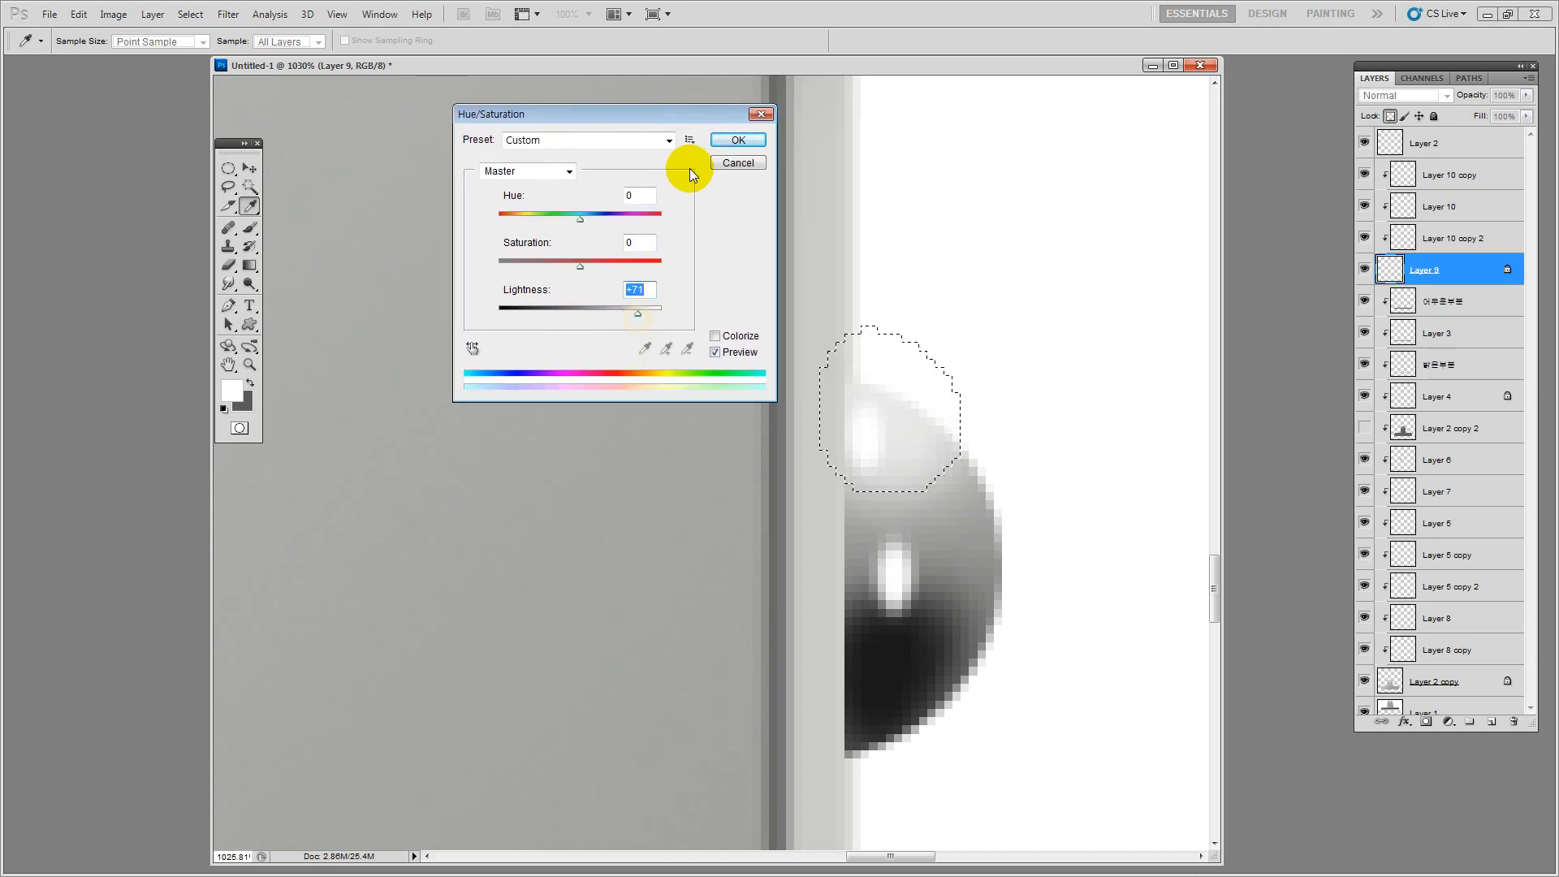
left_click(737, 140)
double_click(249, 364)
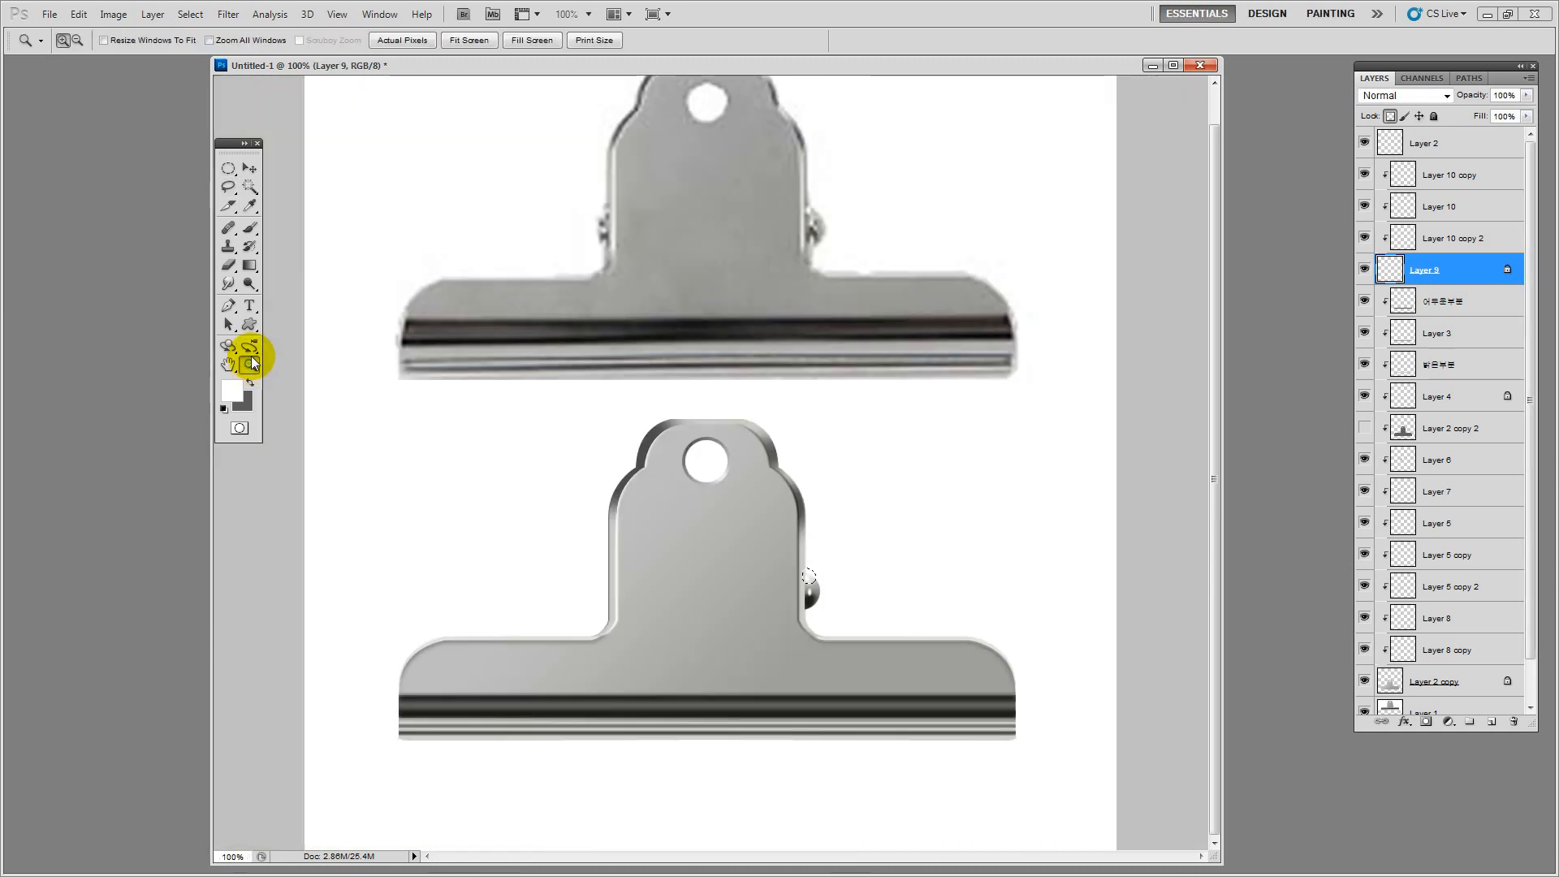
left_click(250, 169)
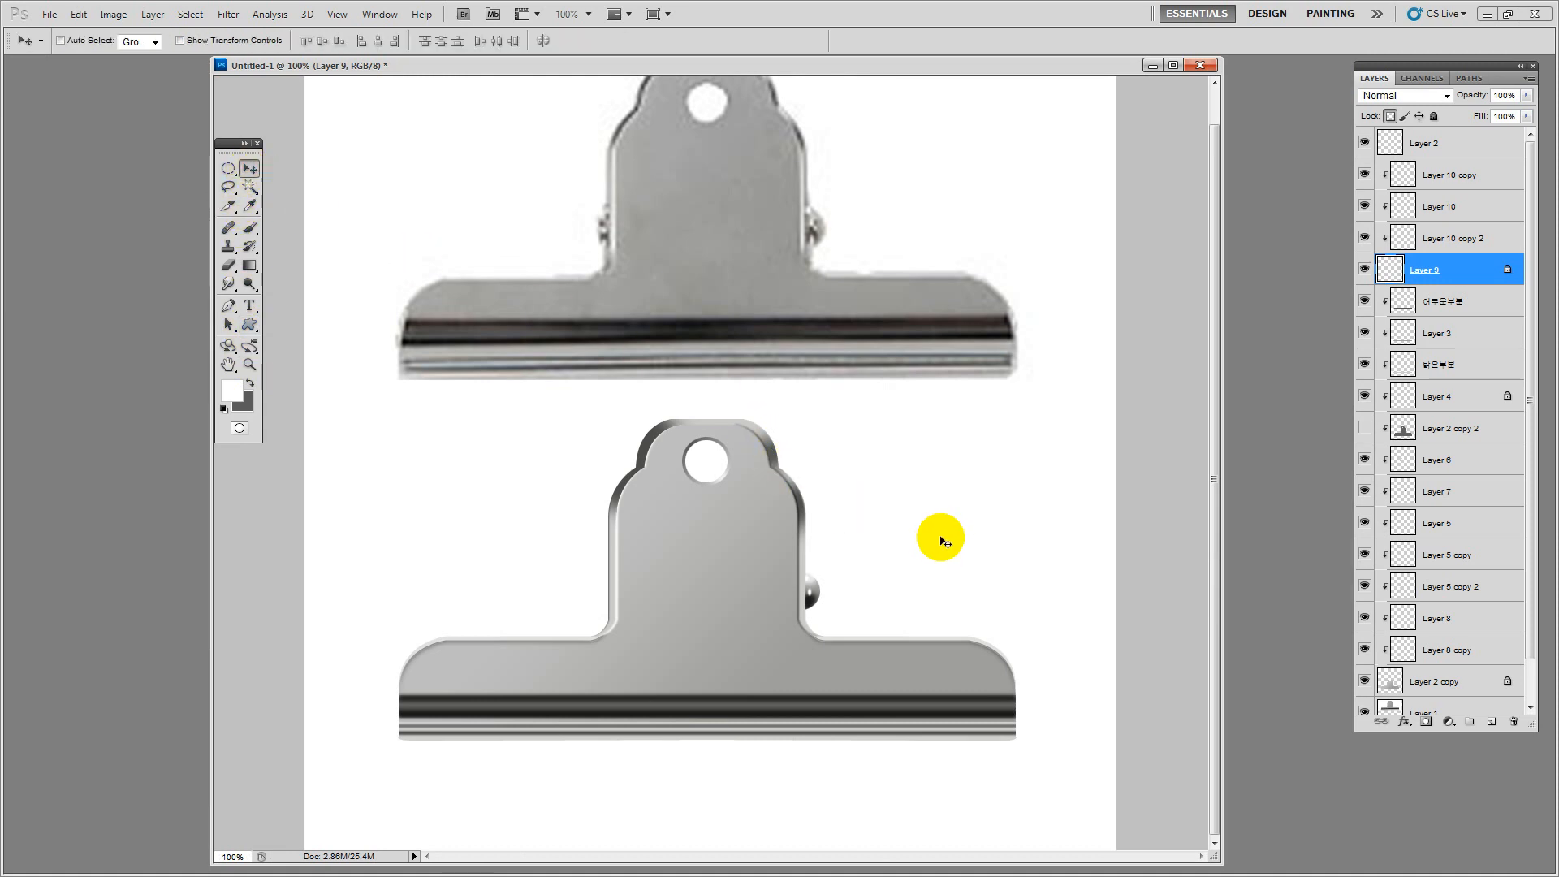
Soften the knob's lower highlight on Layer 10 copy with a slight Motion Blur at an angle of -90°
left_click(249, 364)
left_click_drag(733, 550, 825, 591)
key("v")
left_click(775, 479, "ctrl")
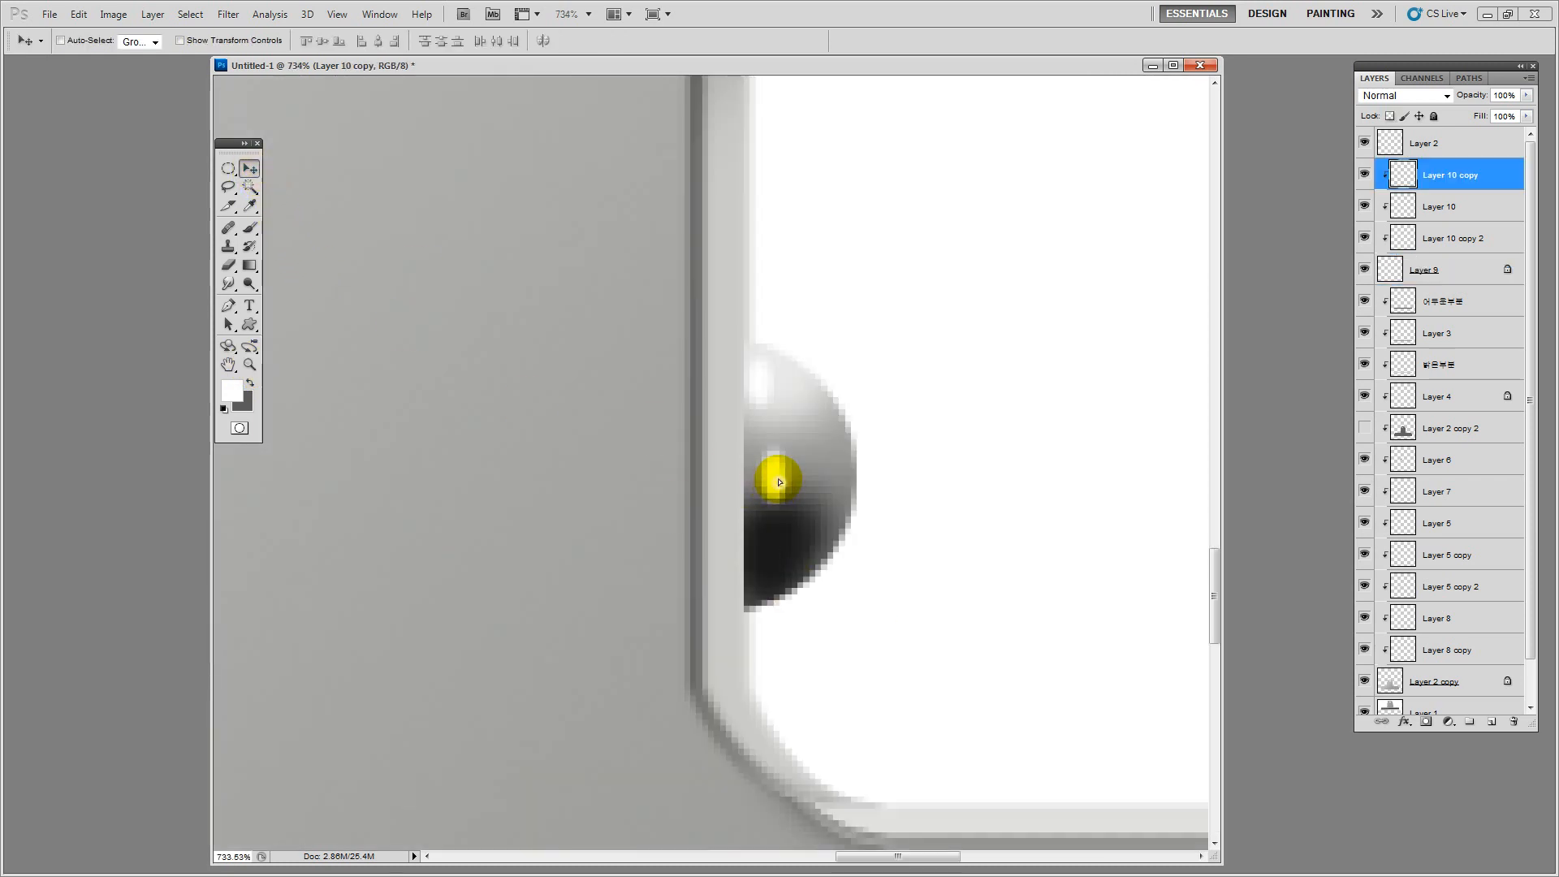
left_click(228, 14)
mouse_move(260, 166)
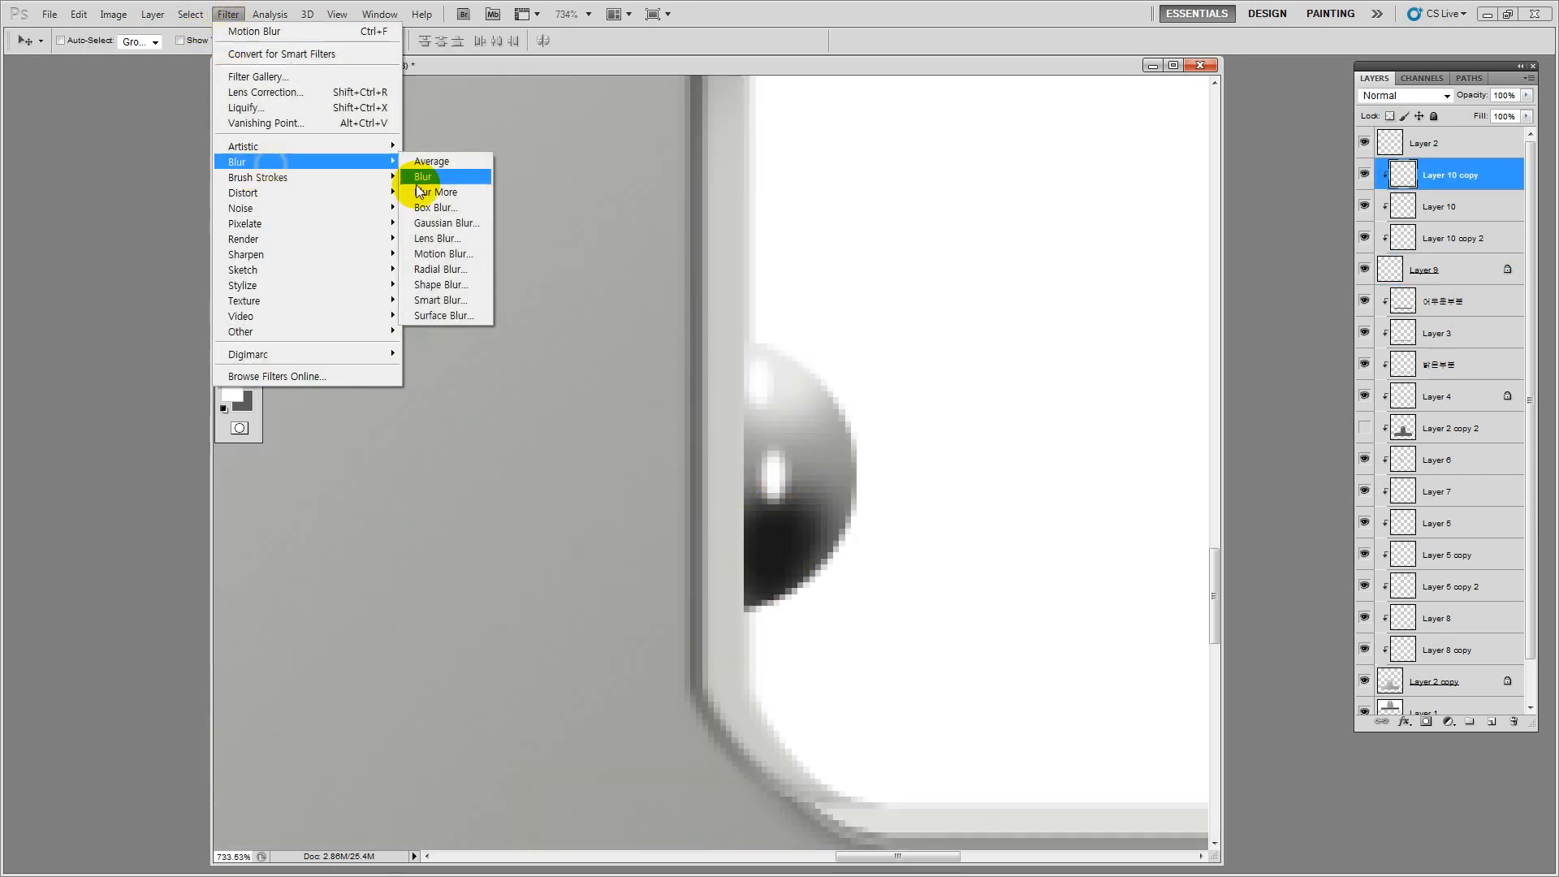
left_click(441, 254)
left_click_drag(1260, 640, 1250, 646)
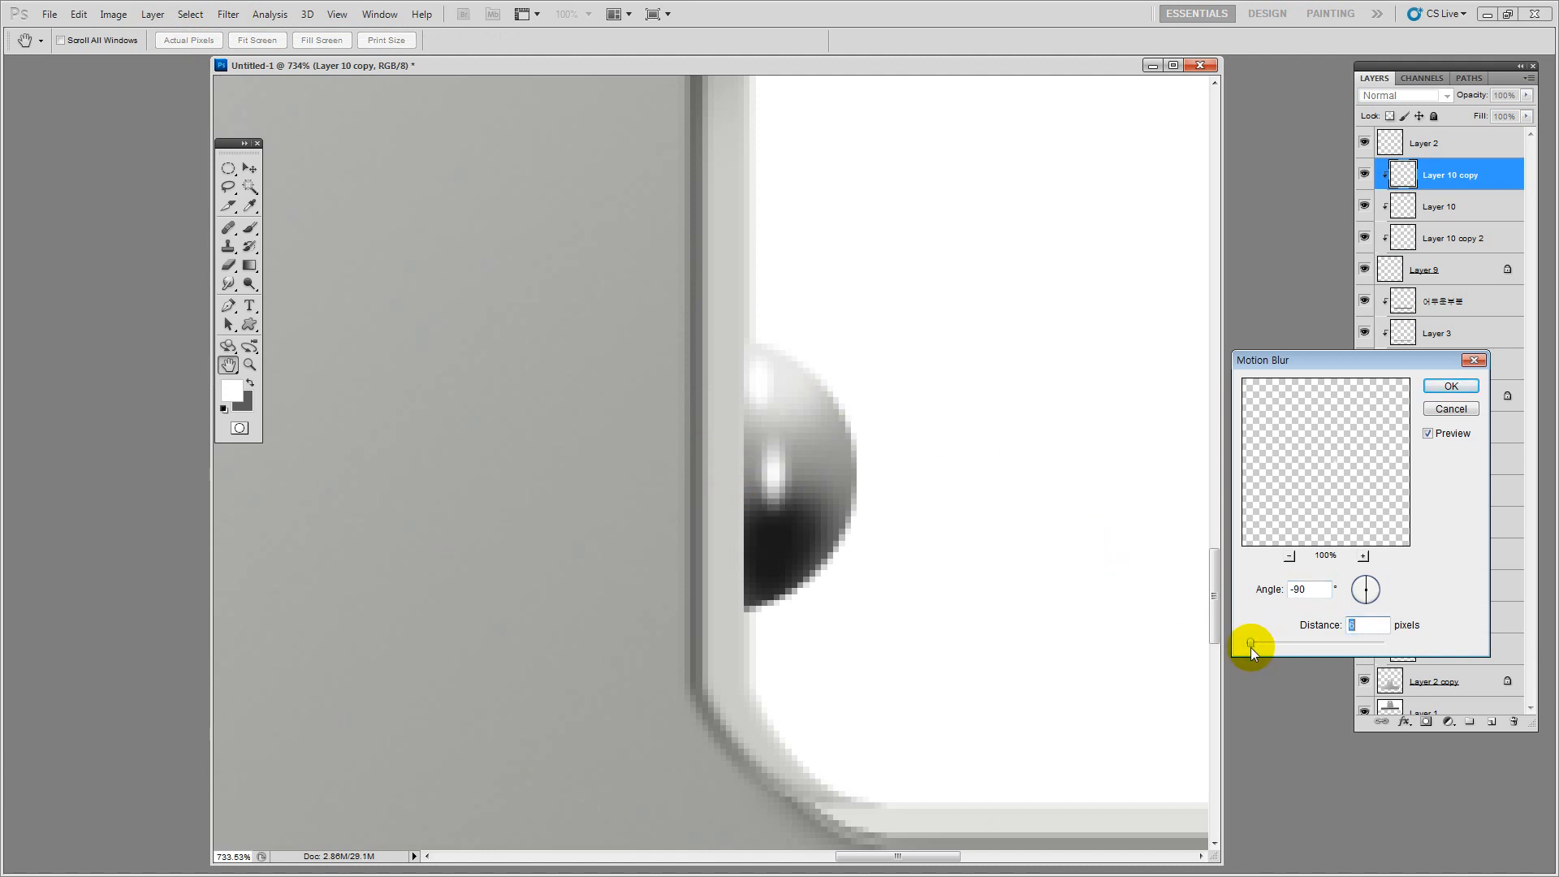
left_click(1427, 388)
Scale up the blurred lower highlight on Layer 10 copy slightly and move it down over the dark spot's upper edge
key("ctrl+t")
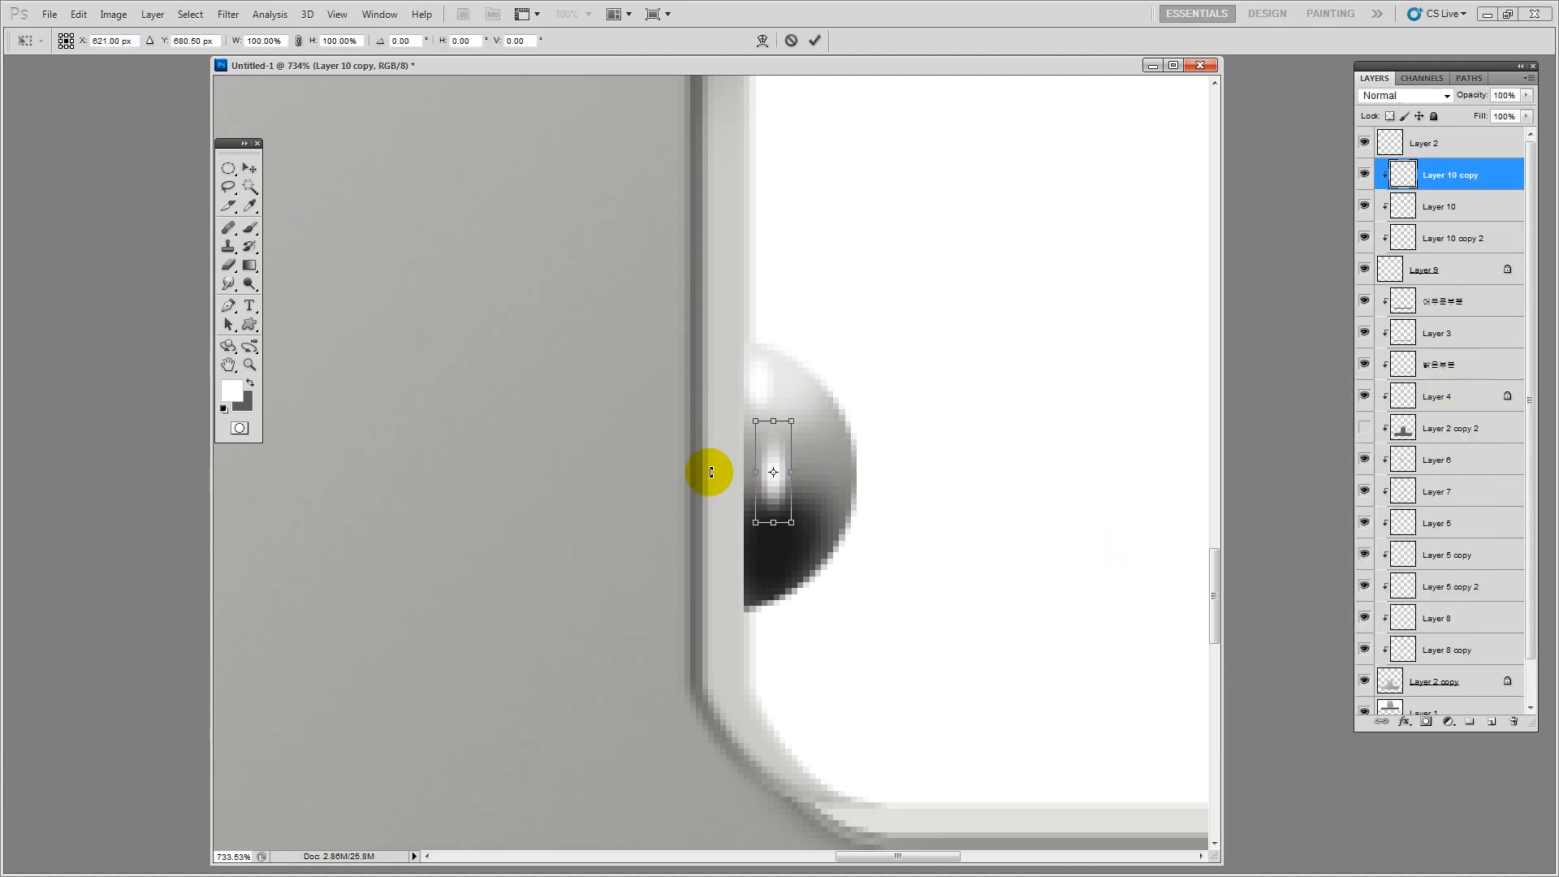
left_click_drag(789, 418, 803, 405)
key("Return")
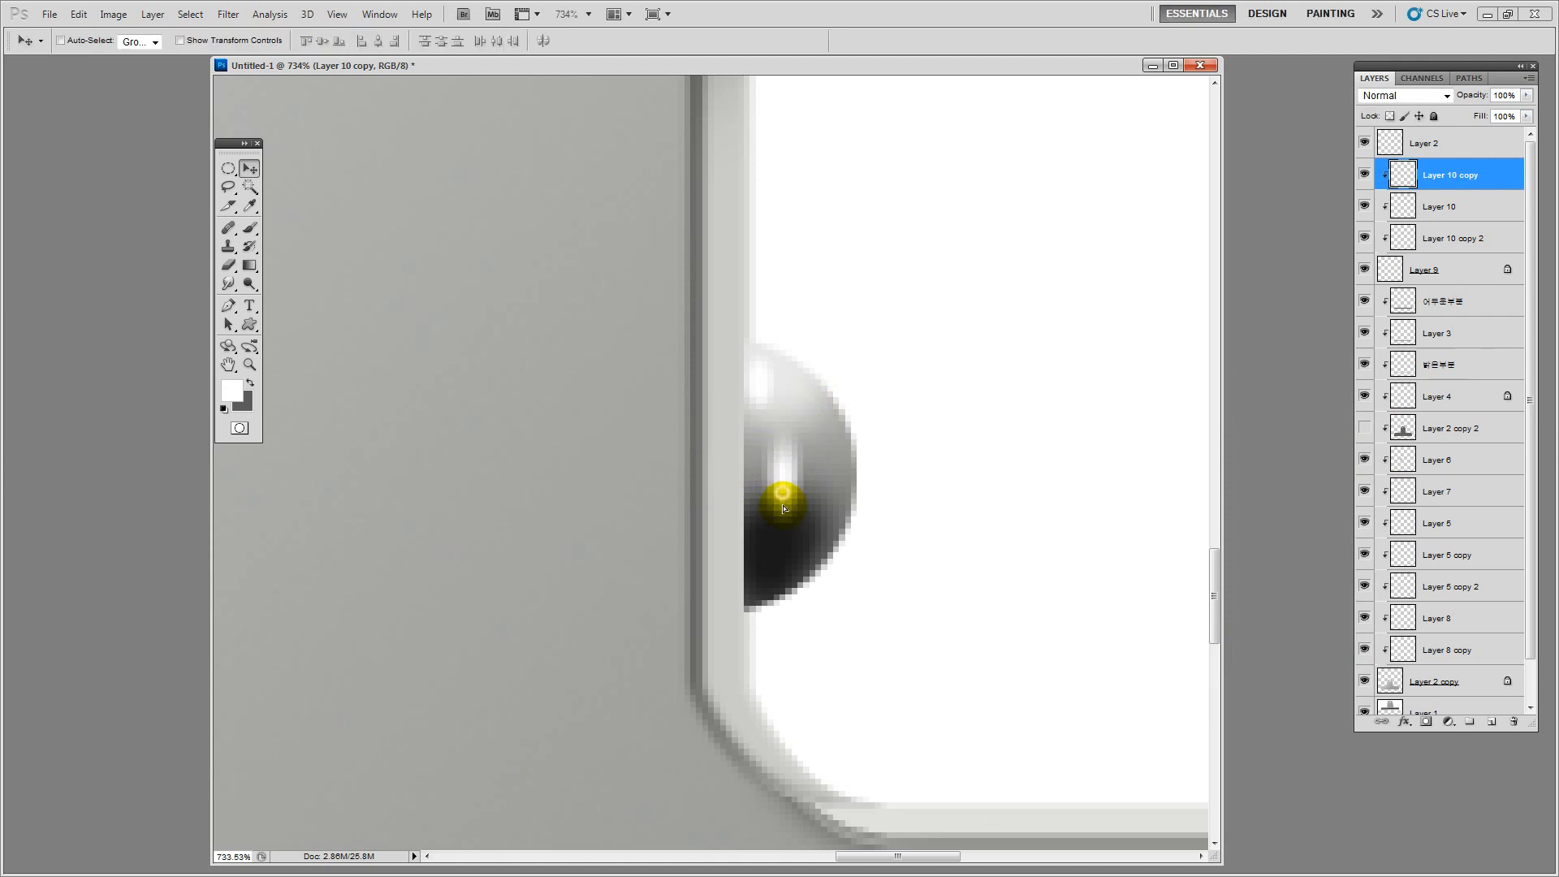
left_click_drag(783, 497, 782, 521)
double_click(250, 364)
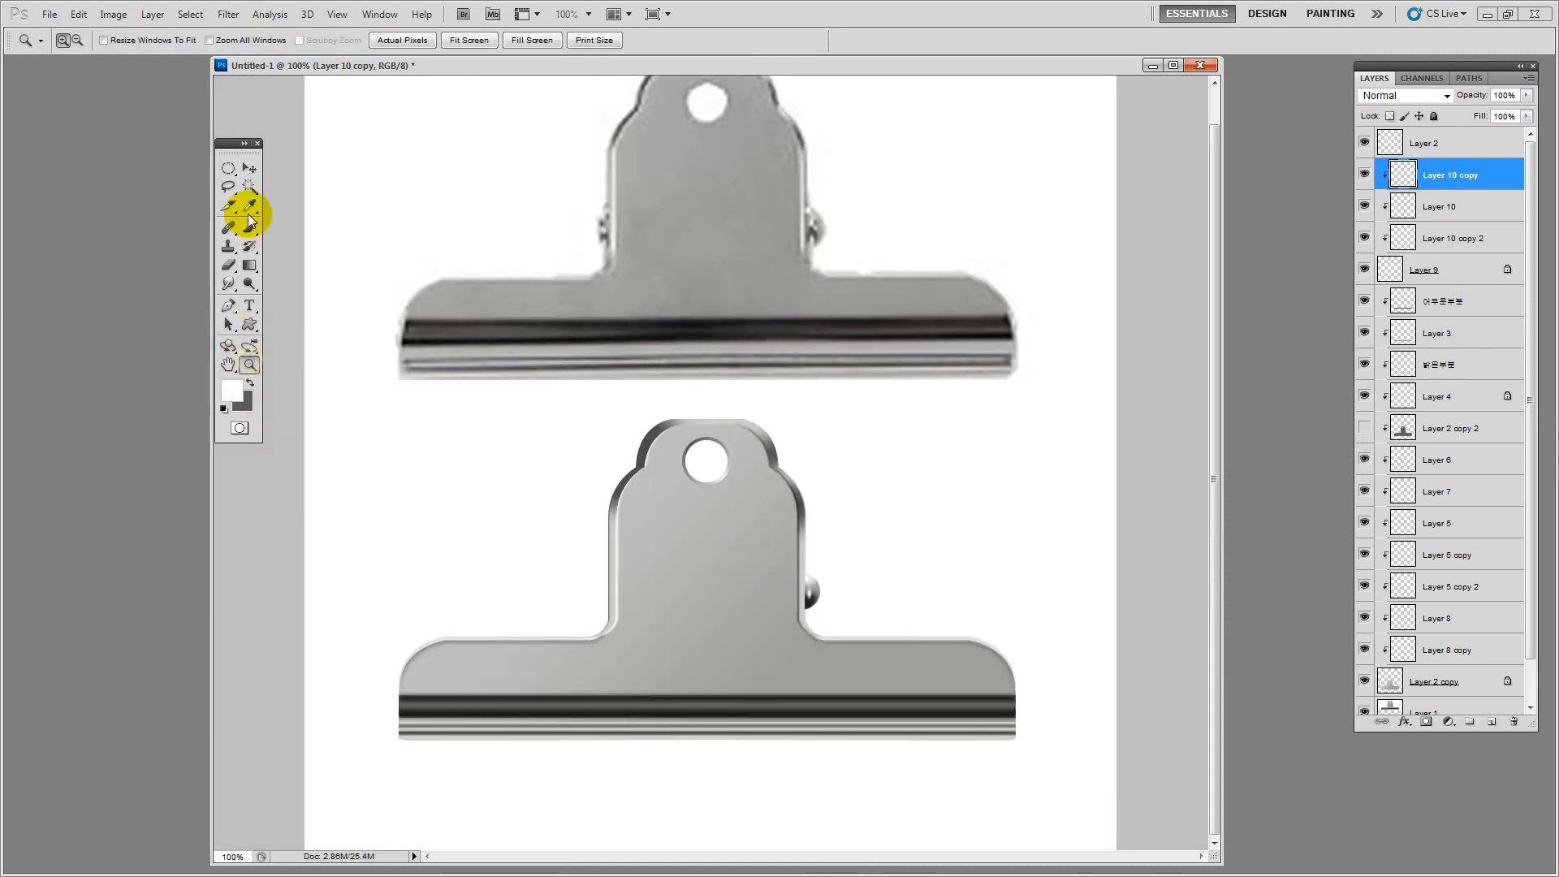
left_click(249, 168)
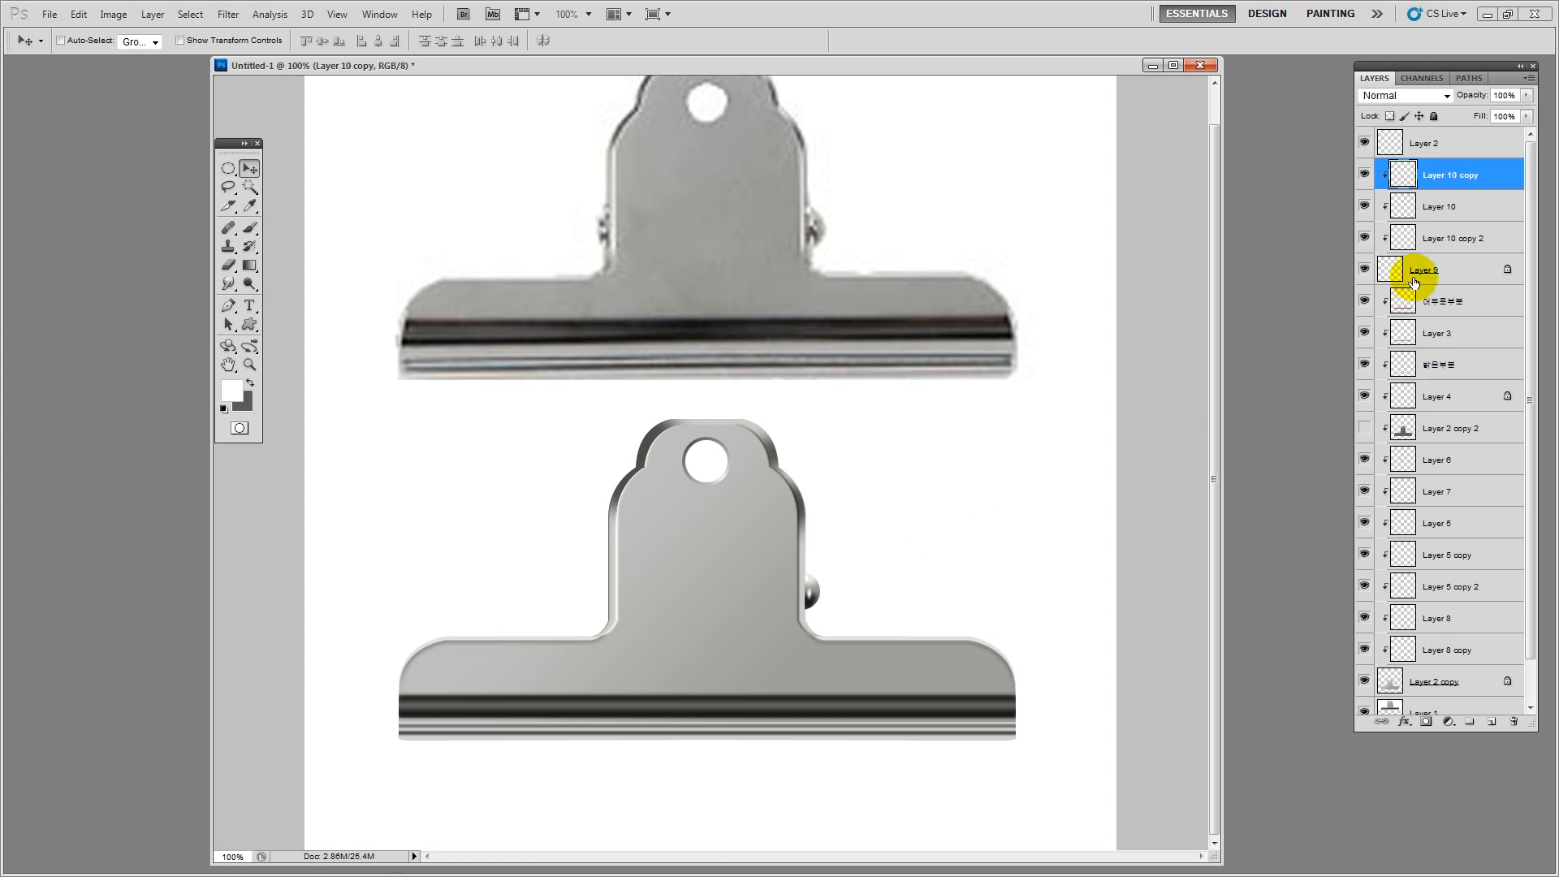
Merge Layer 10 copy, Layer 10, Layer 10 copy 2 and Layer 9, and release the merged knob layer from its clipping mask
left_click(1453, 211, "shift")
left_click(1445, 241, "shift")
left_click(1446, 272, "shift")
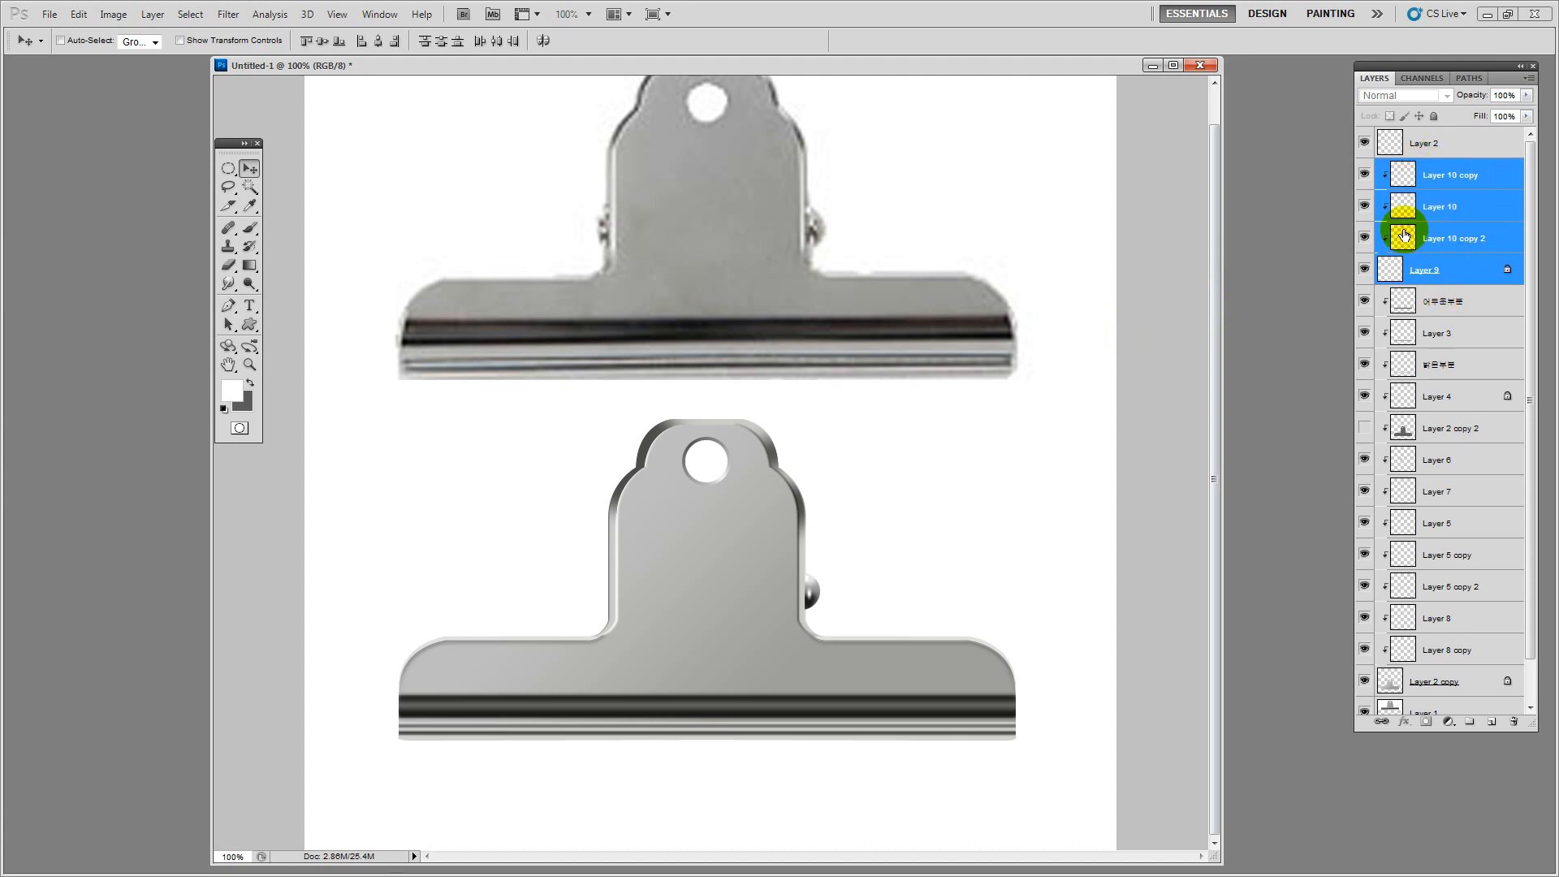
left_click(152, 14)
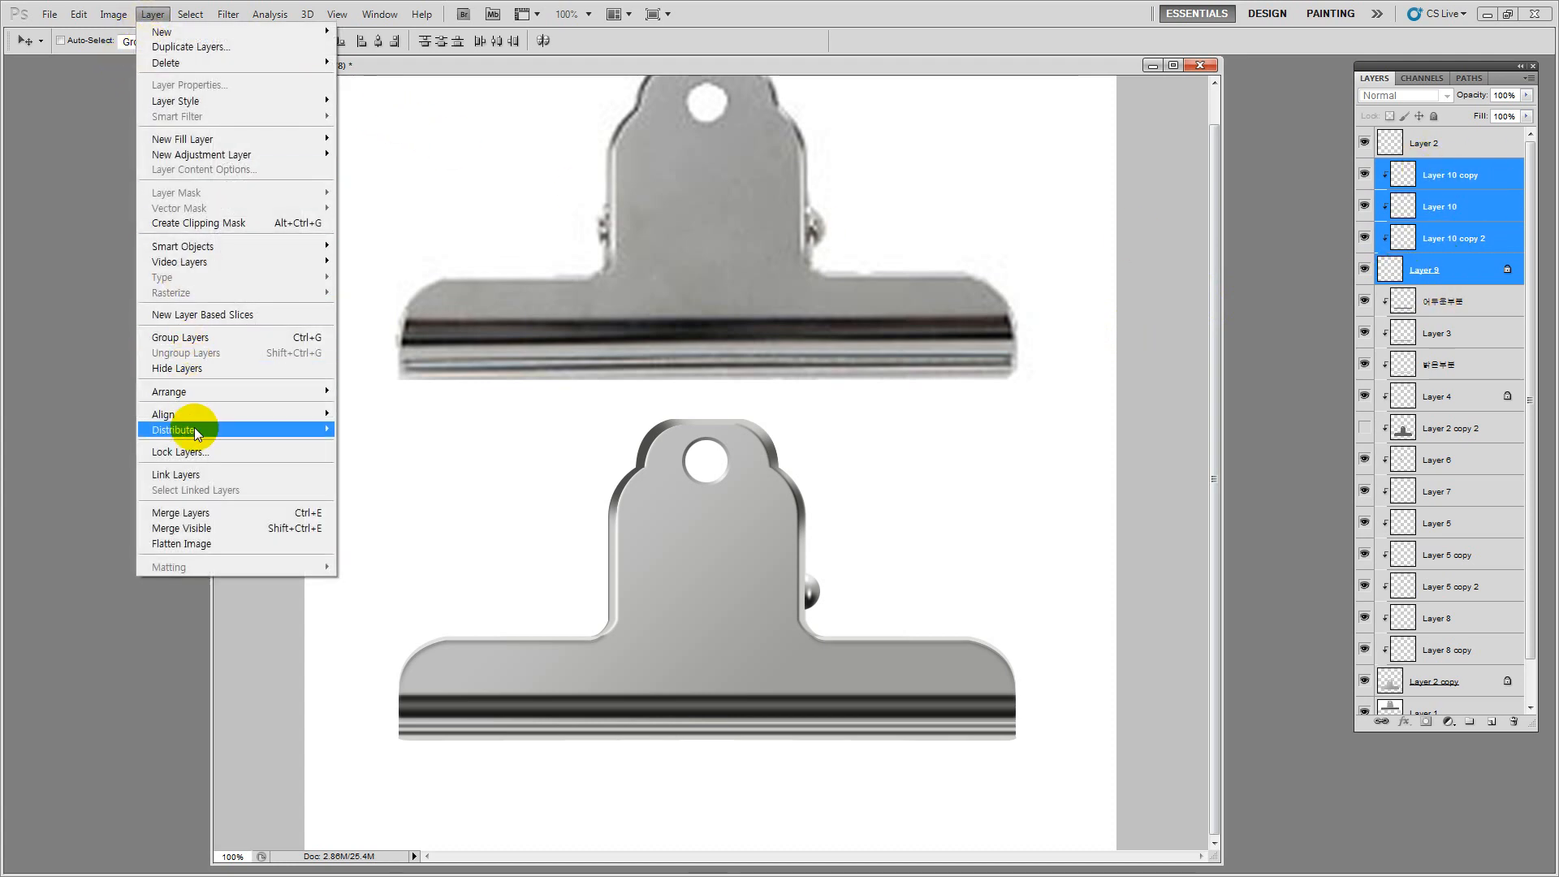
left_click(269, 517)
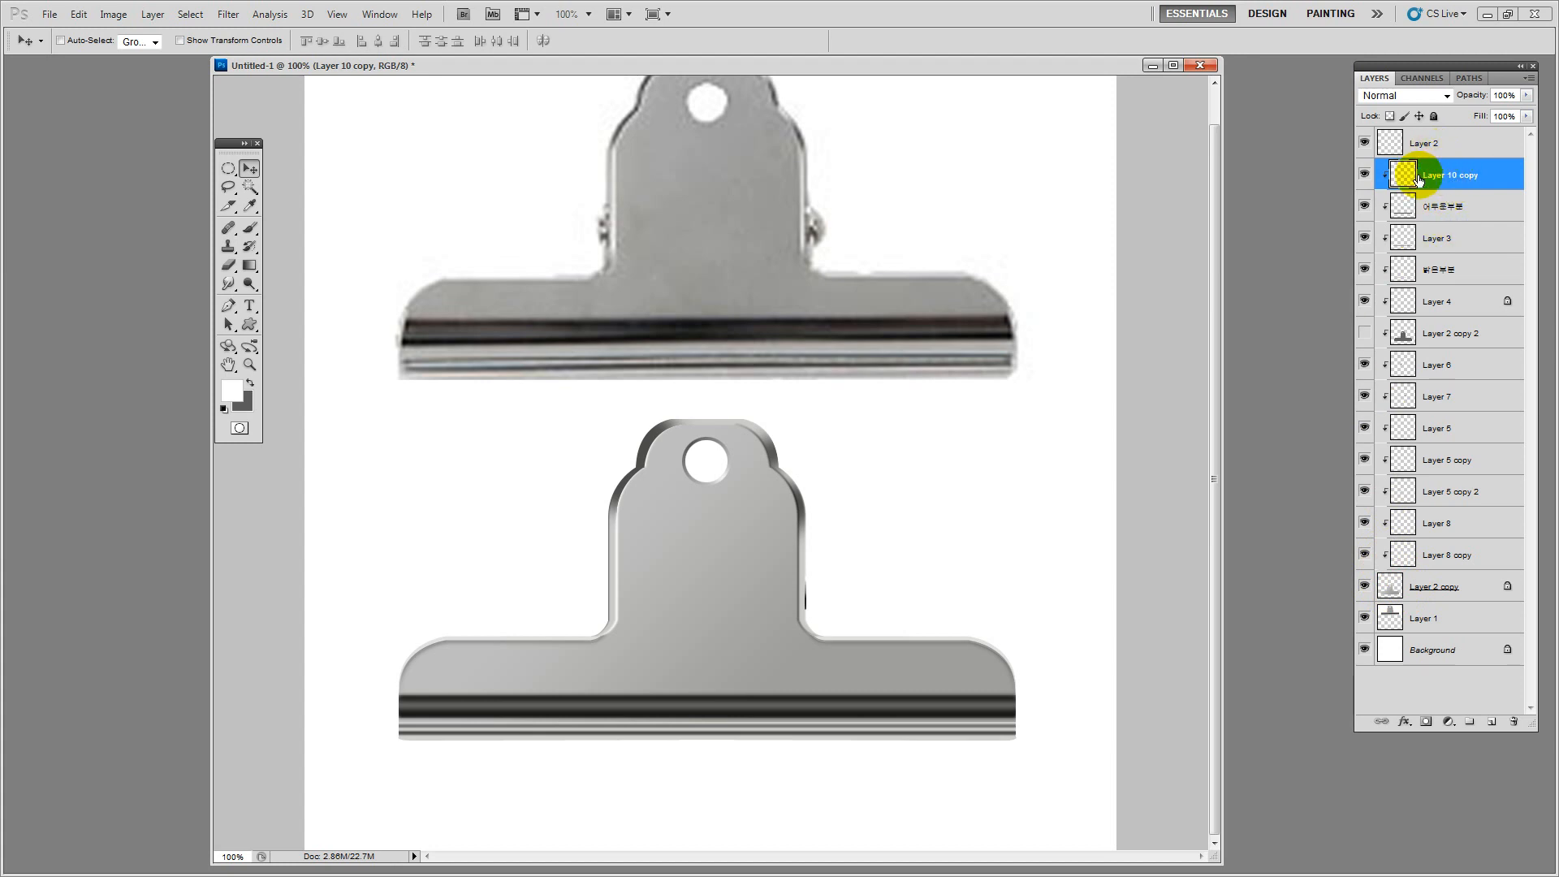
left_click(1460, 190, "alt")
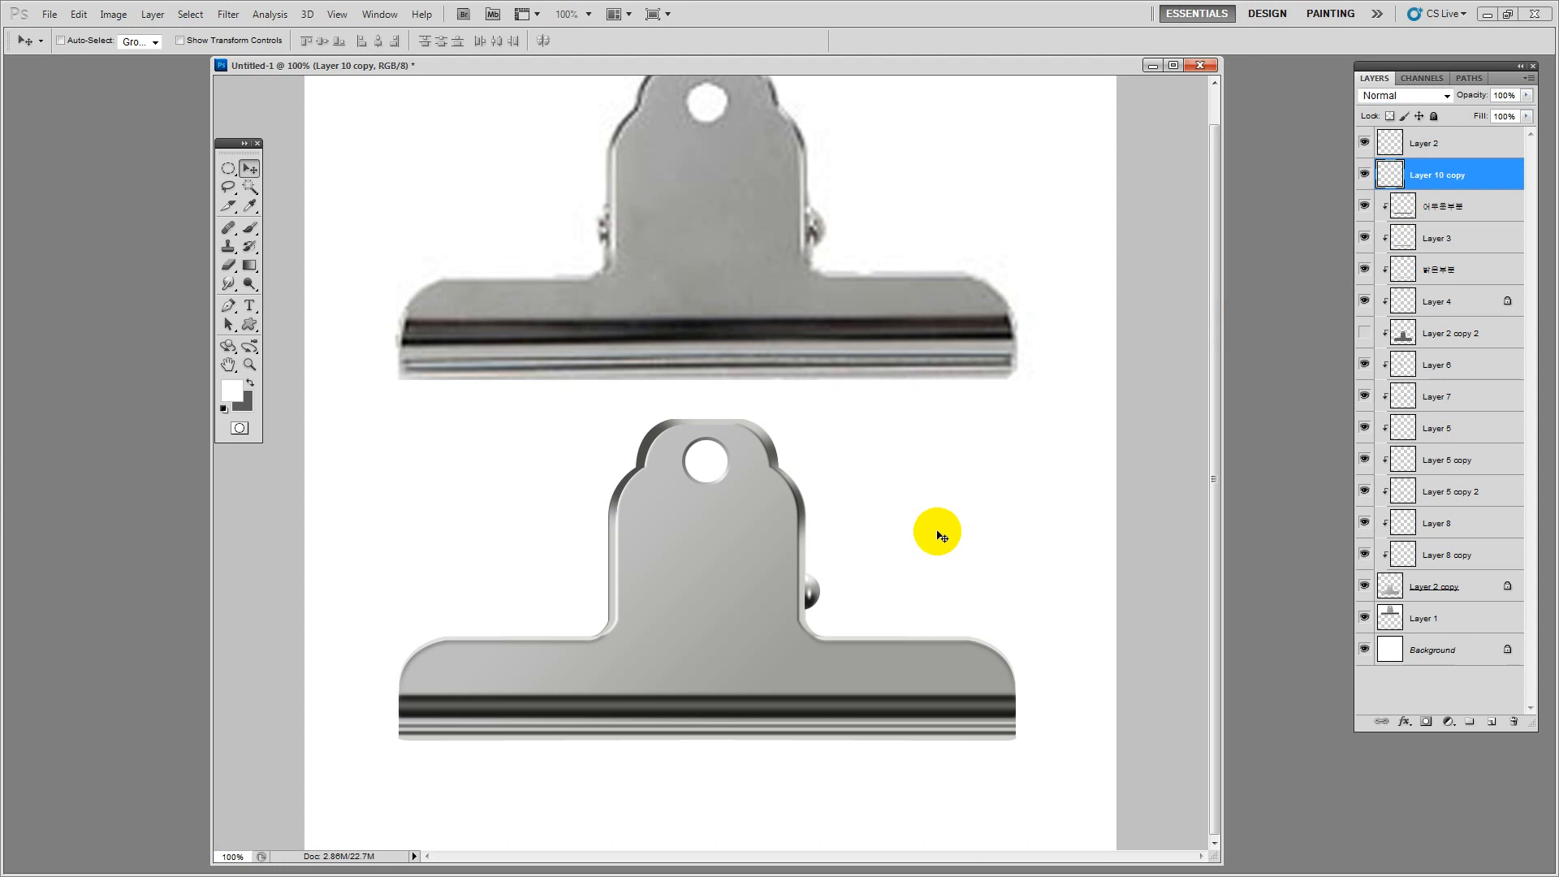
Place the merged knob layer directly below Layer 2 copy and scale the knob proportionally to about 84%
left_click_drag(1442, 171, 1421, 602)
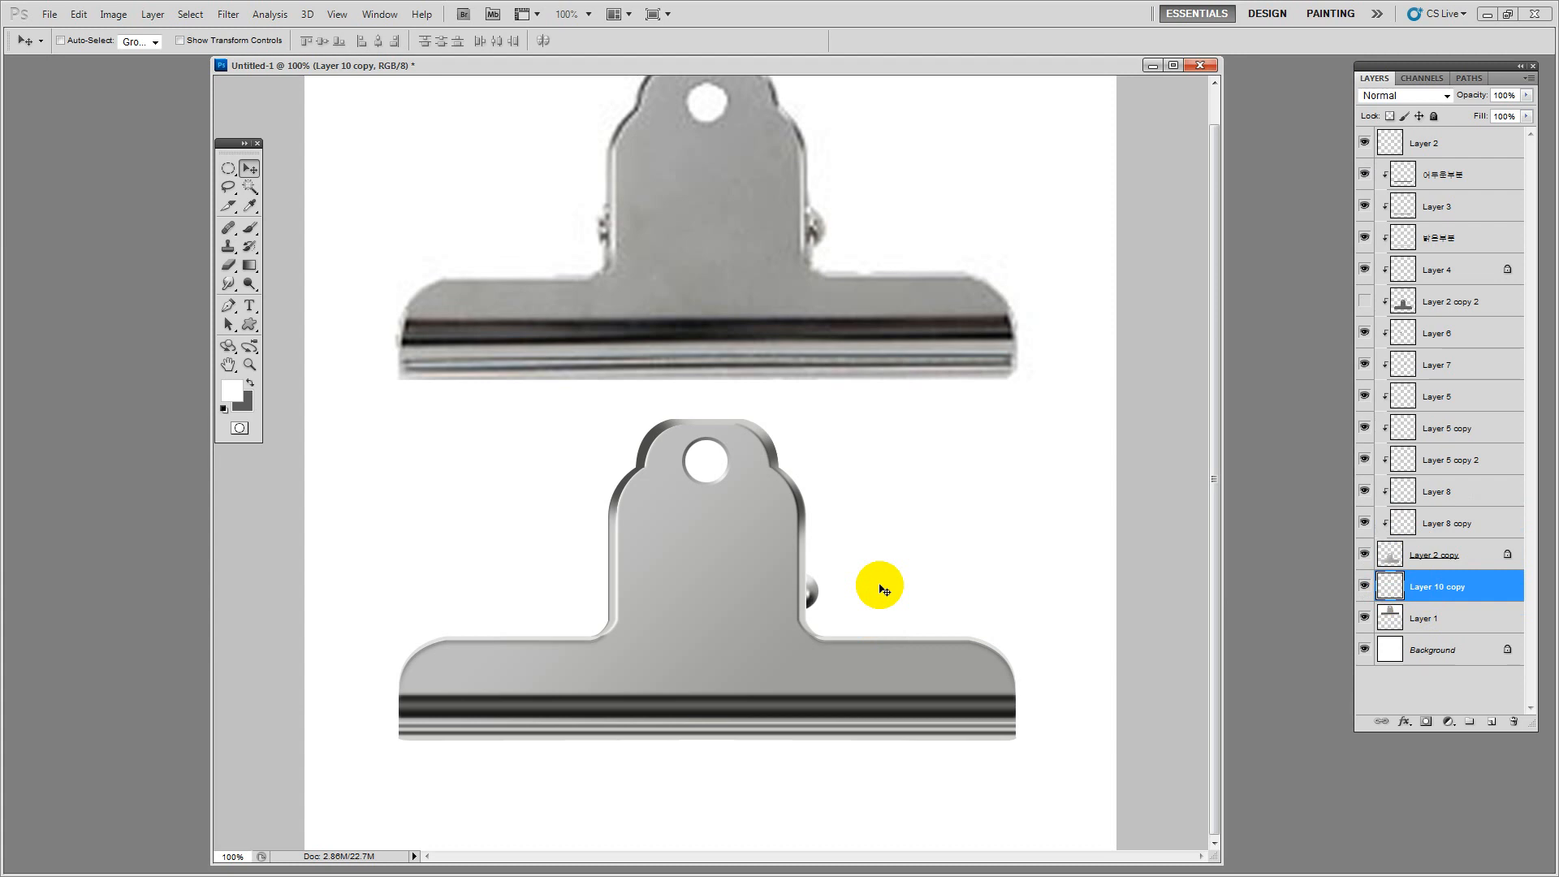
key("ctrl+t")
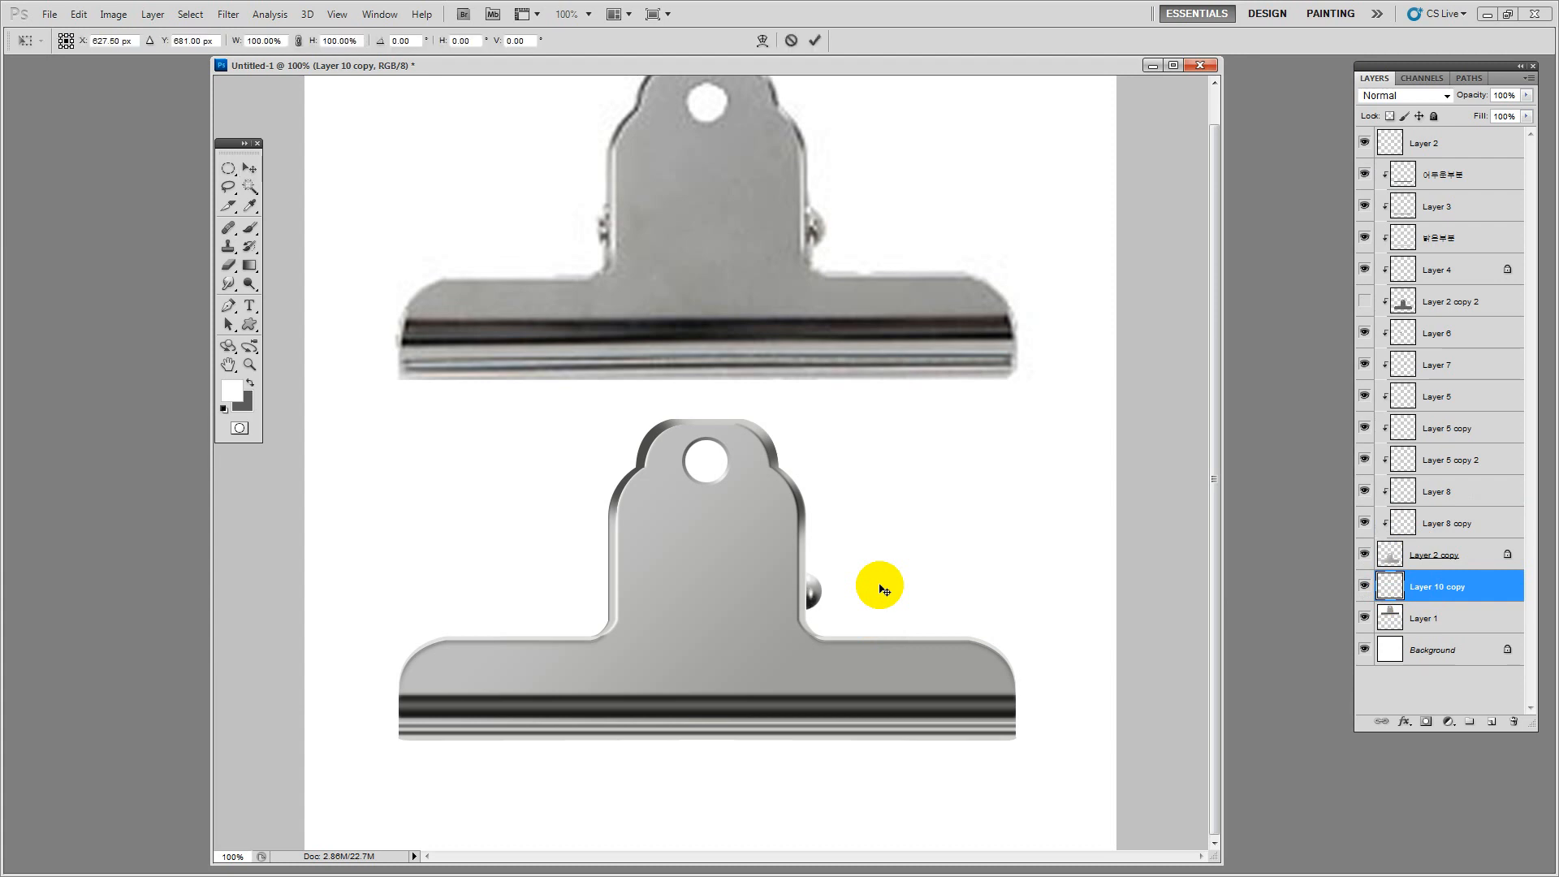
left_click_drag(821, 574, 822, 579)
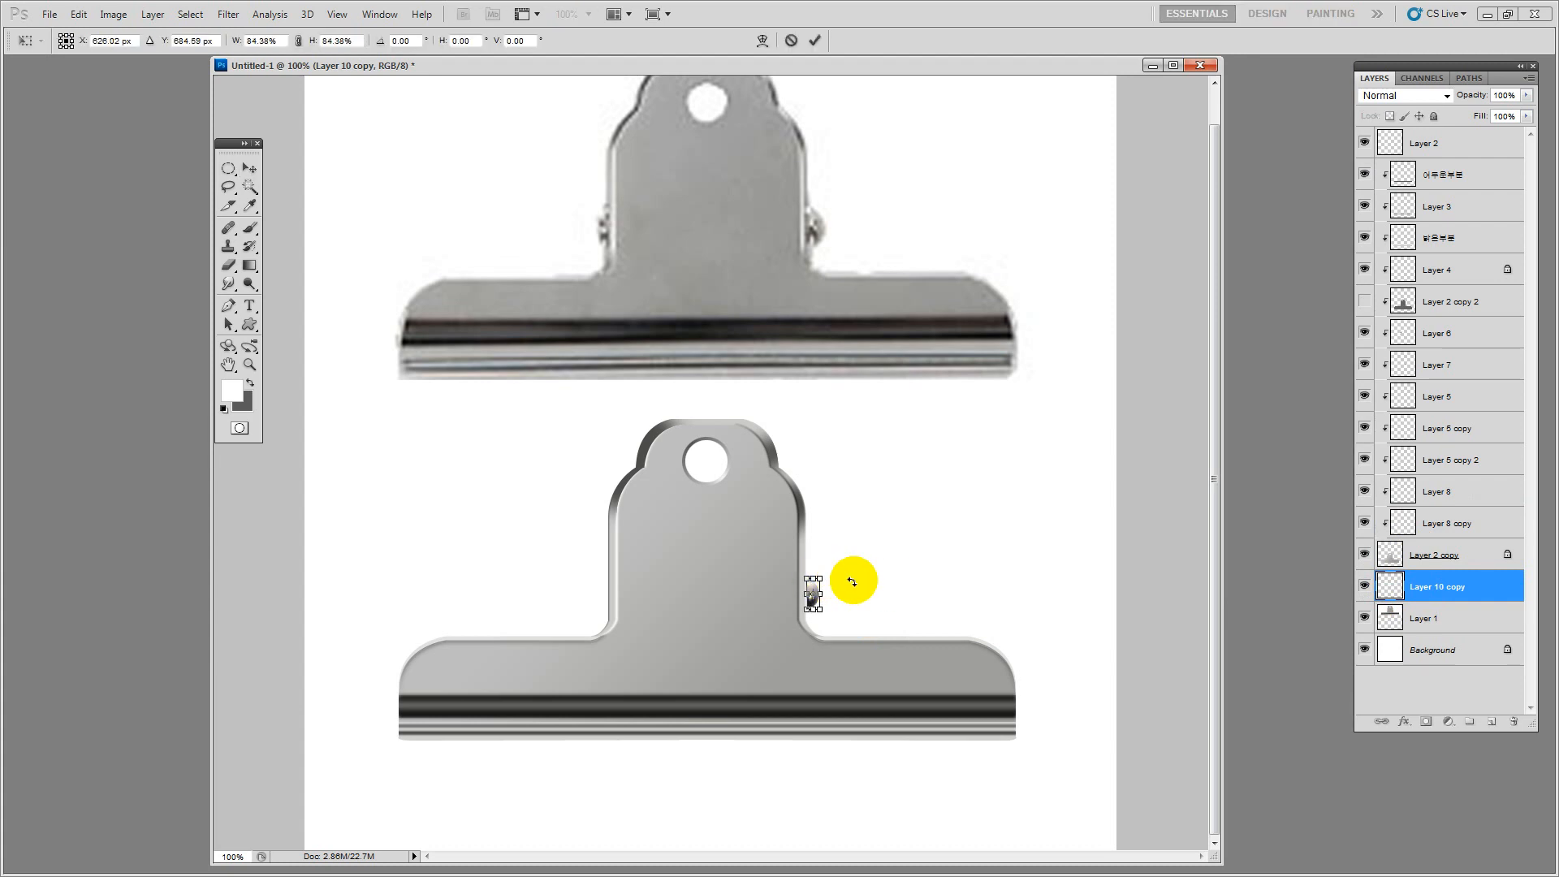
key("Return")
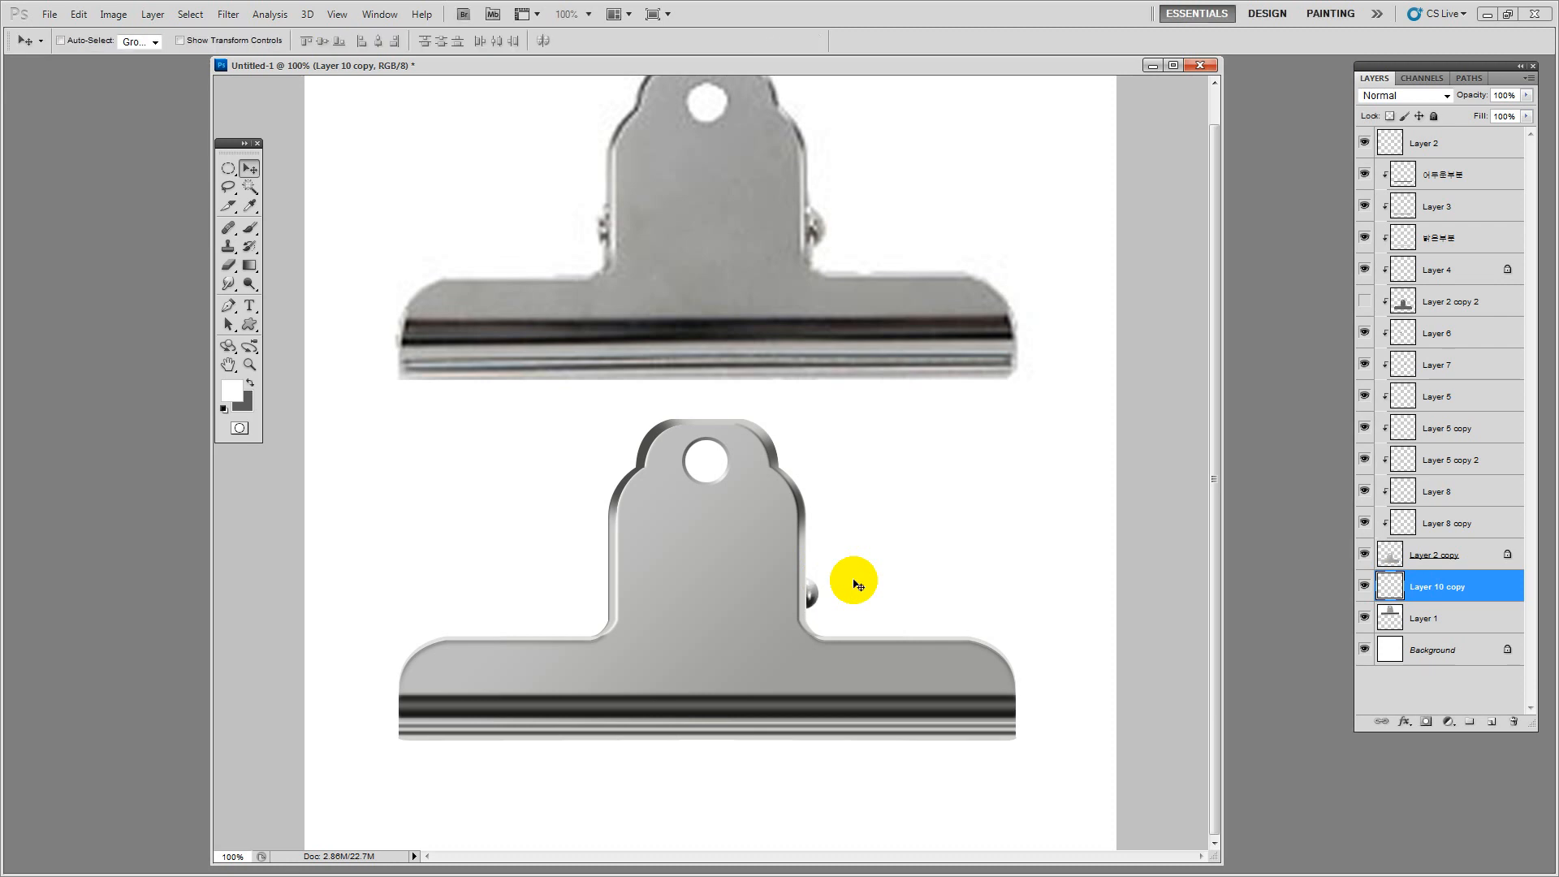
Duplicate the knob layer, flip the copy horizontally and position it against the clip's left edge, level with the original knob
left_click_drag(1472, 586, 1490, 723)
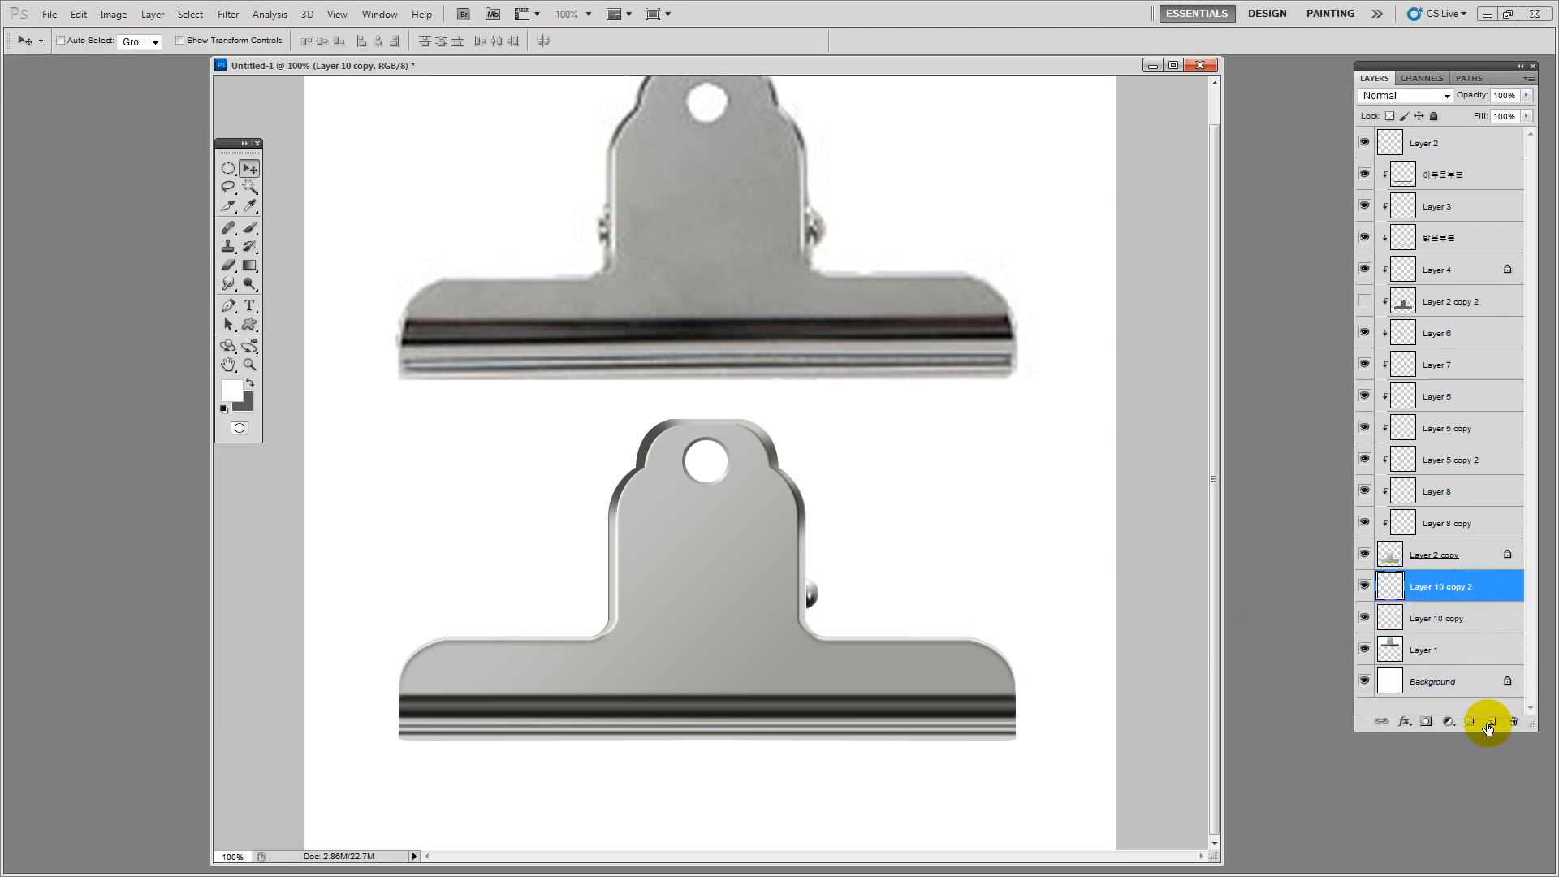
left_click_drag(835, 619, 624, 626)
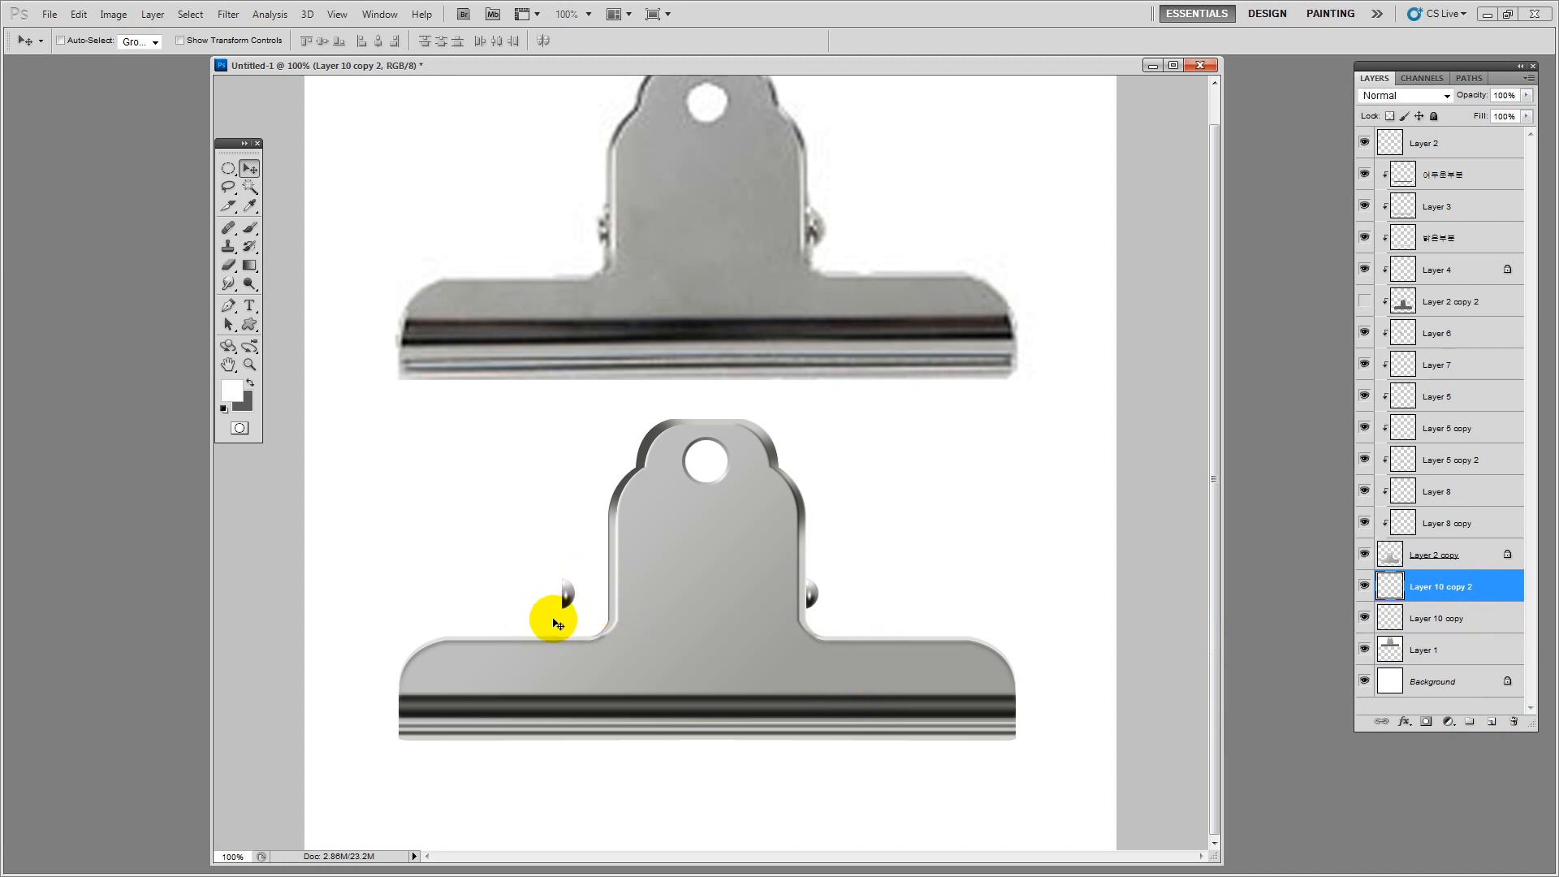
key("ctrl+t")
right_click(566, 598)
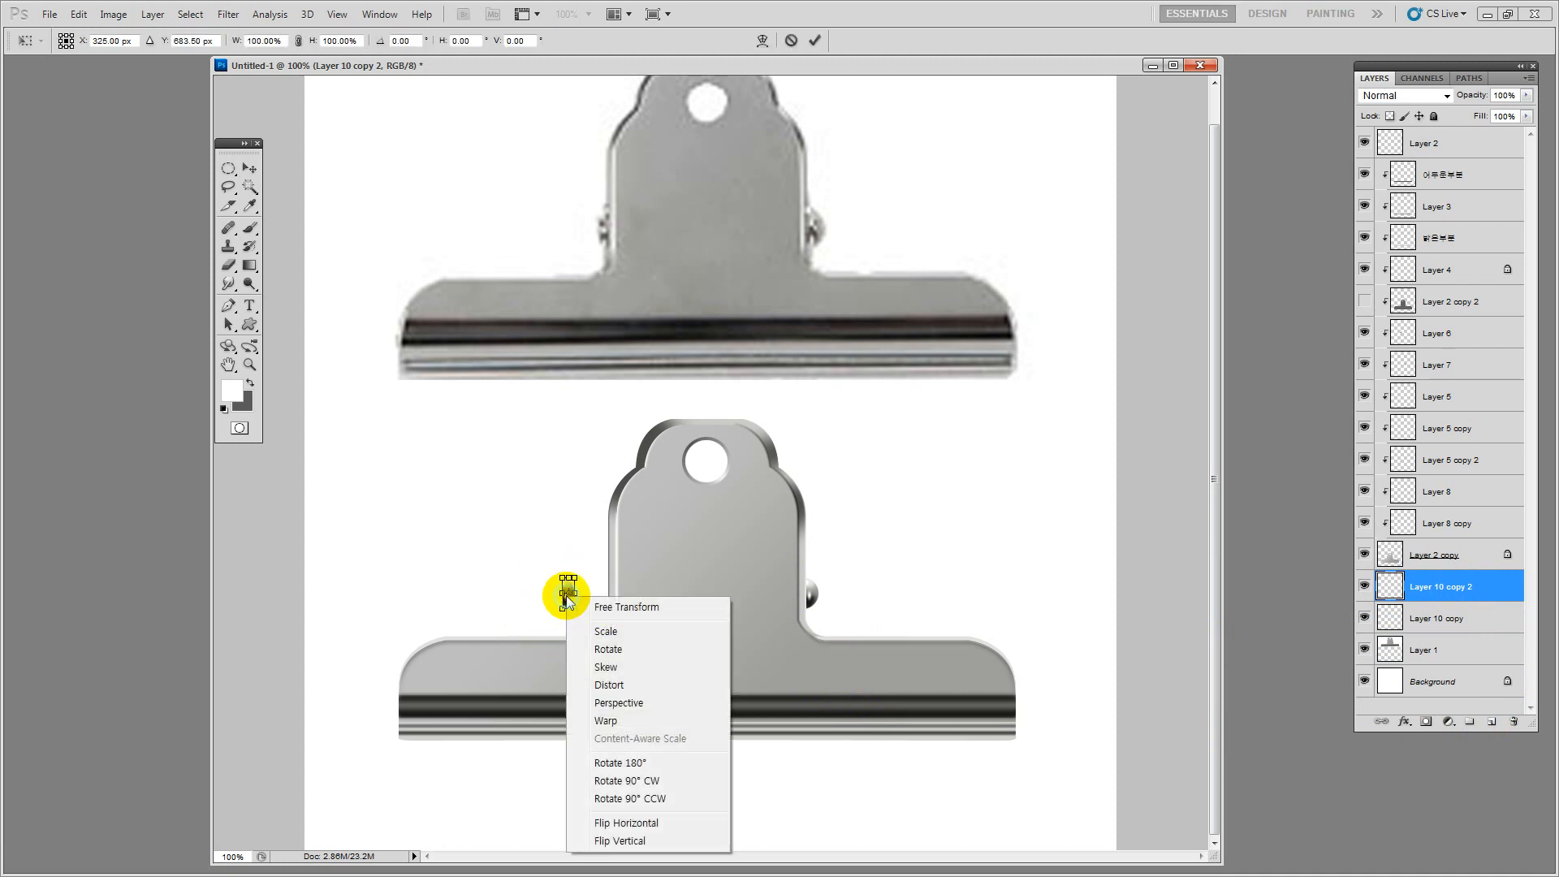
left_click(654, 824)
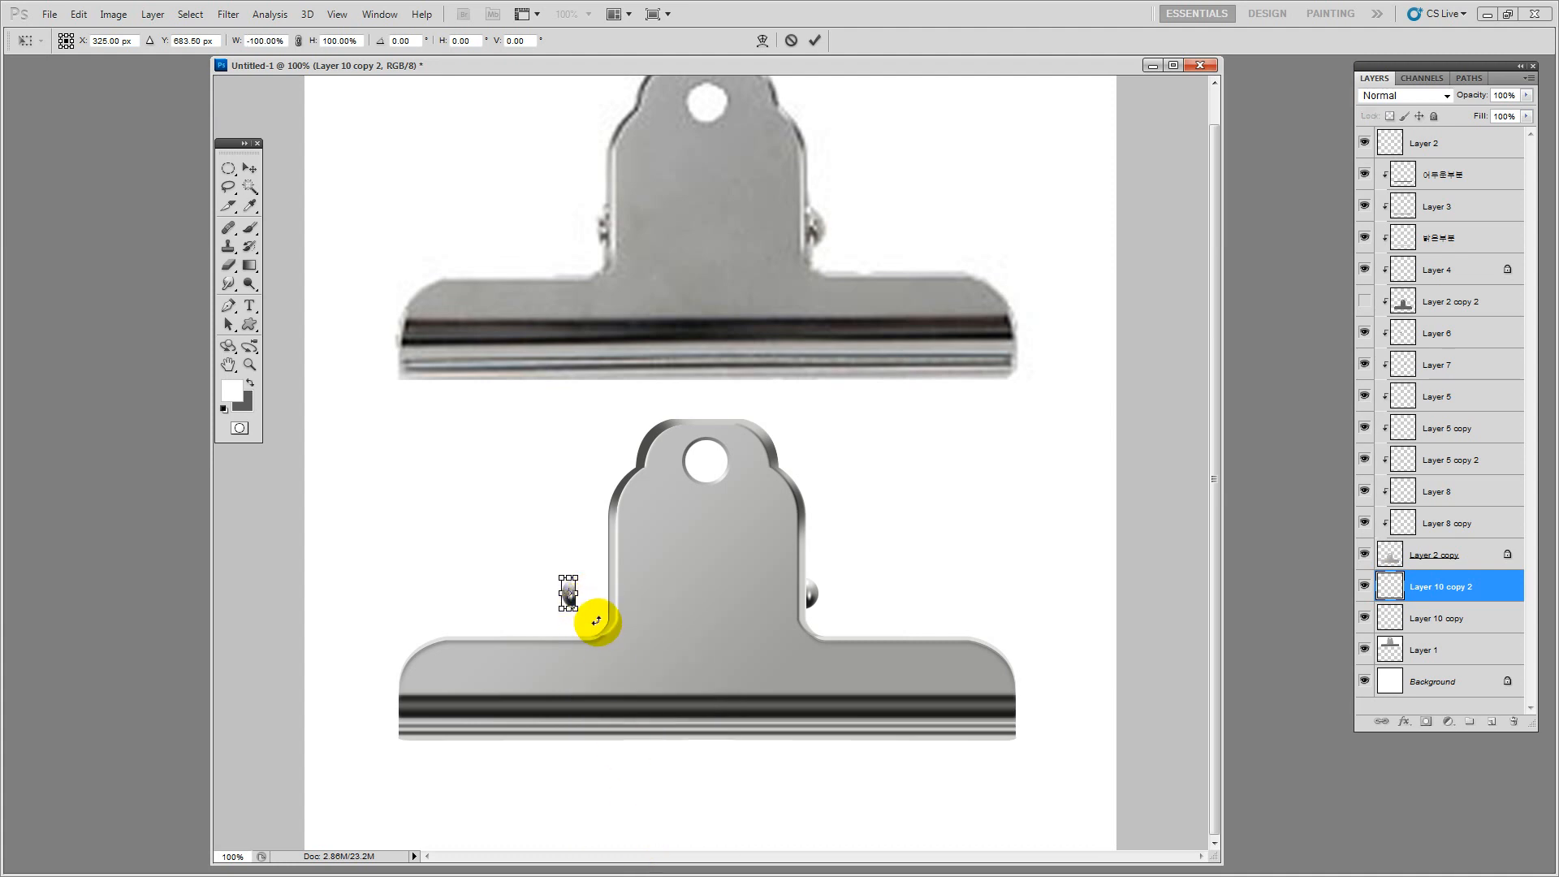
key("Return")
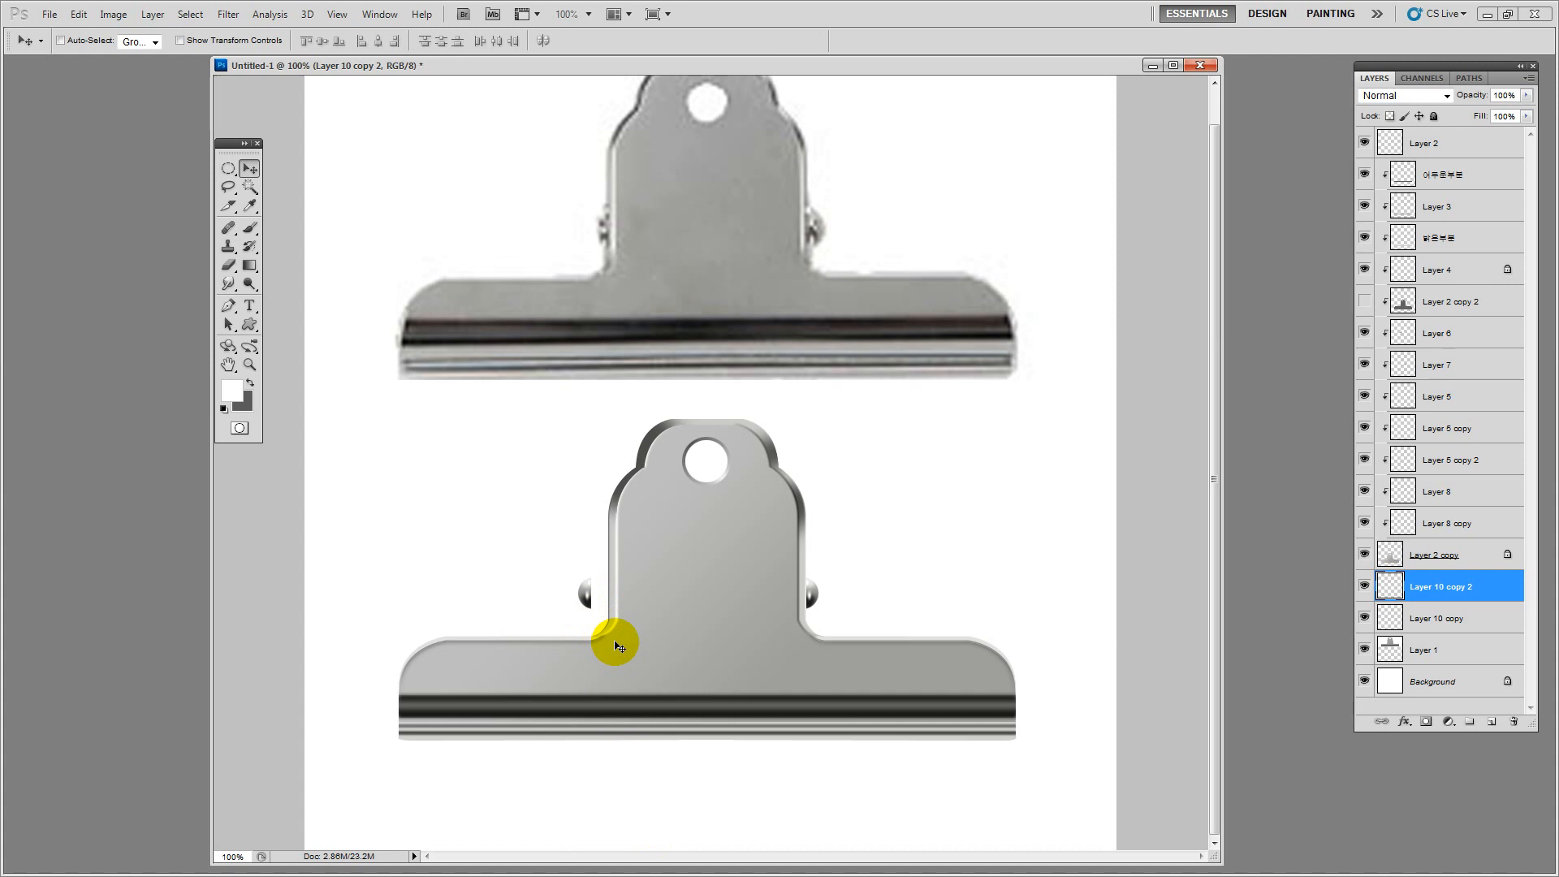
key("shift+Right")
key("shift+Right")
scroll(759, 563, "up", 1)
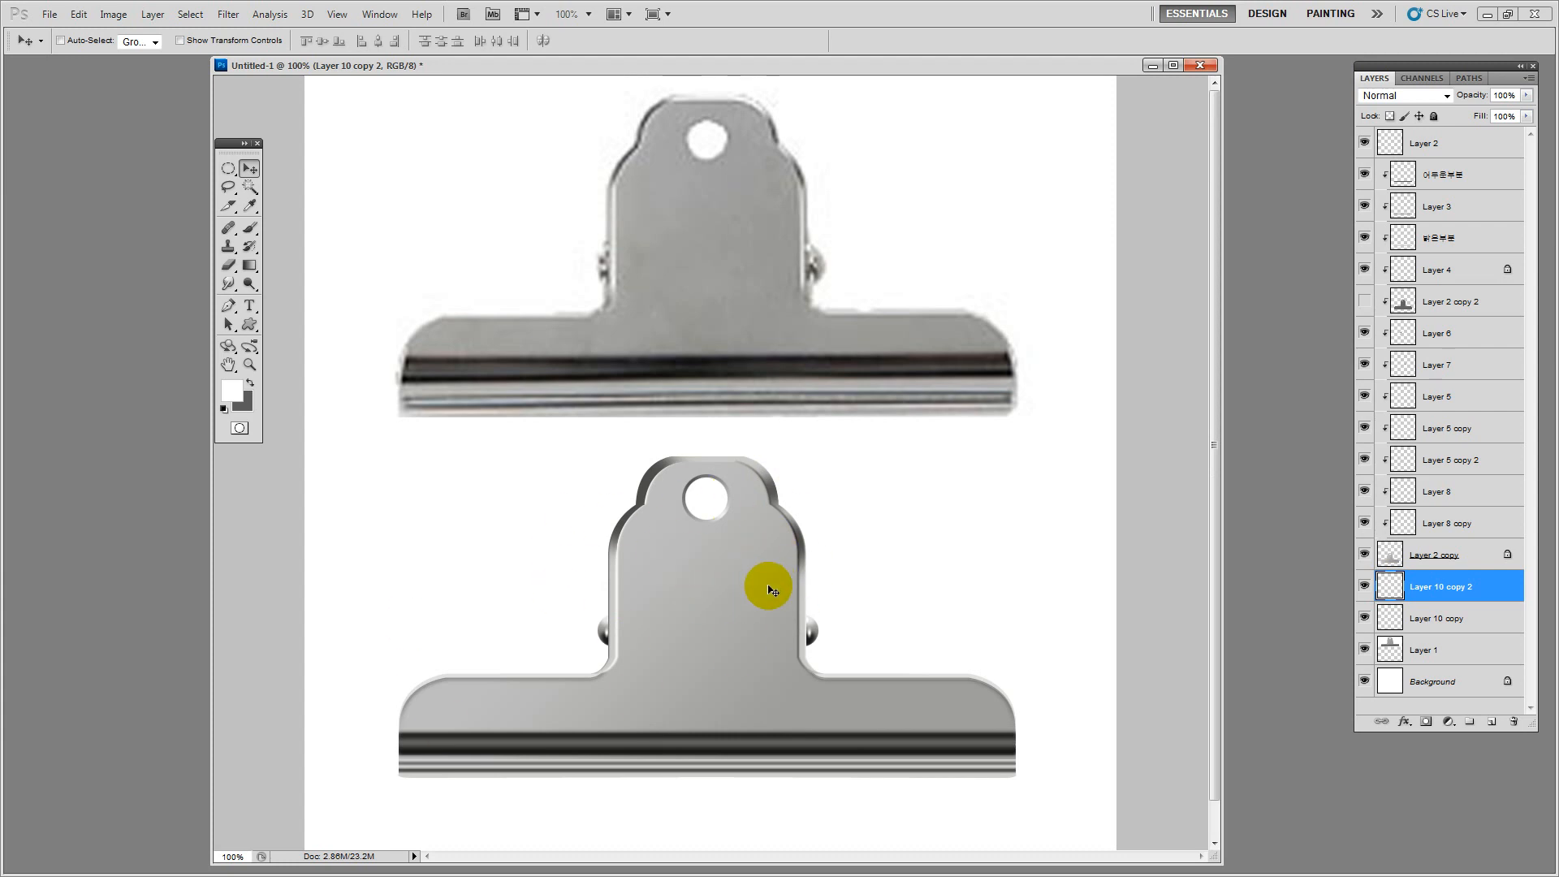
Hide the reference photo on Layer 1 and move all clip layers, from Layer 10 copy to Layer 2, to the canvas's upper part
left_click(753, 325, "ctrl")
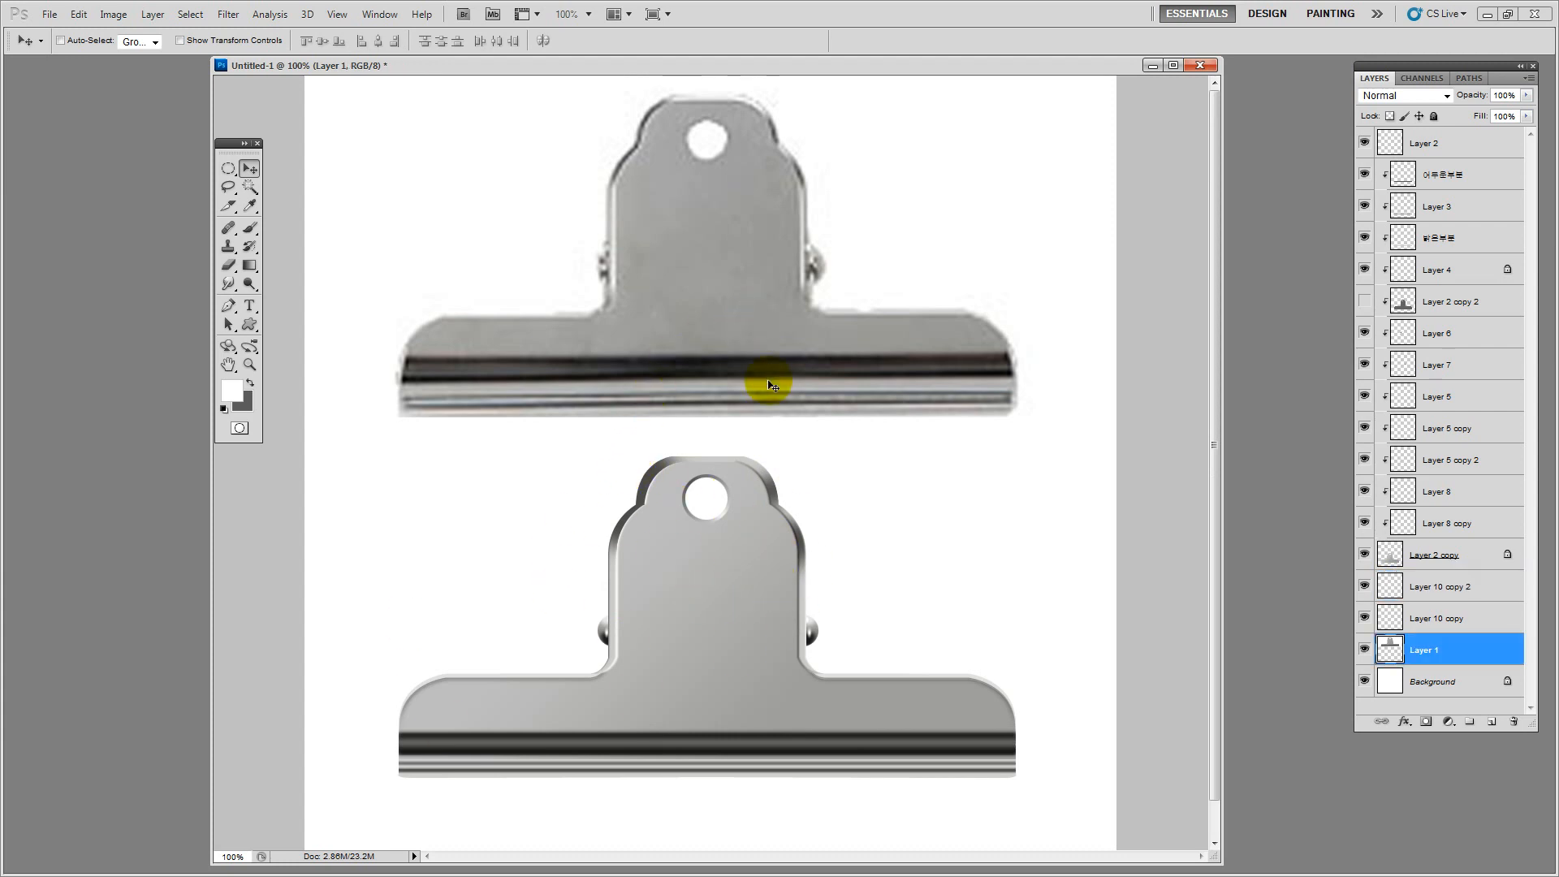
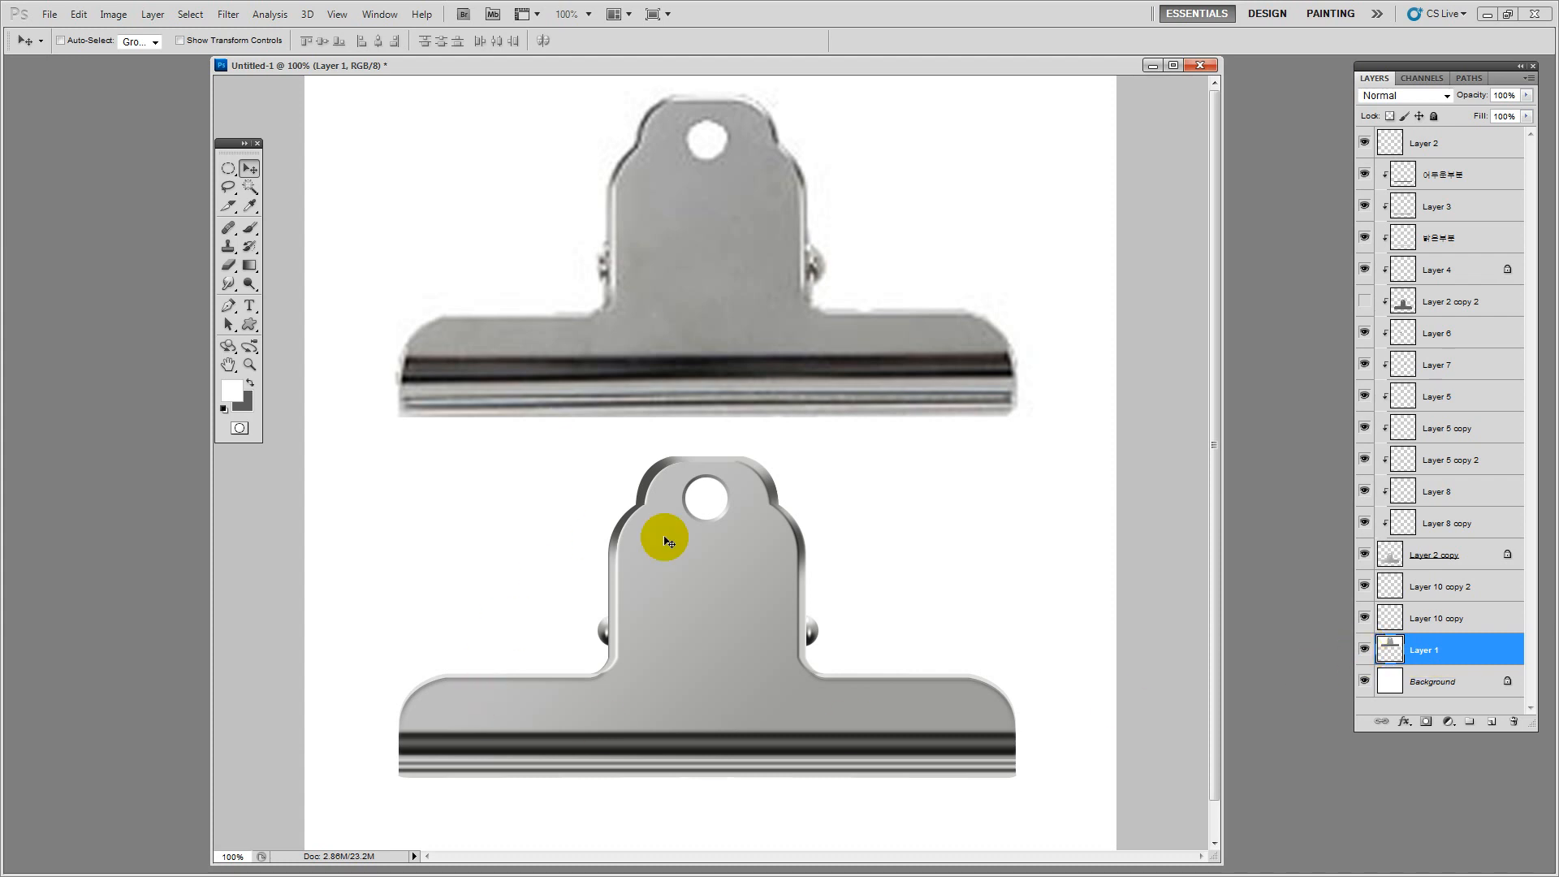
left_click(1364, 651)
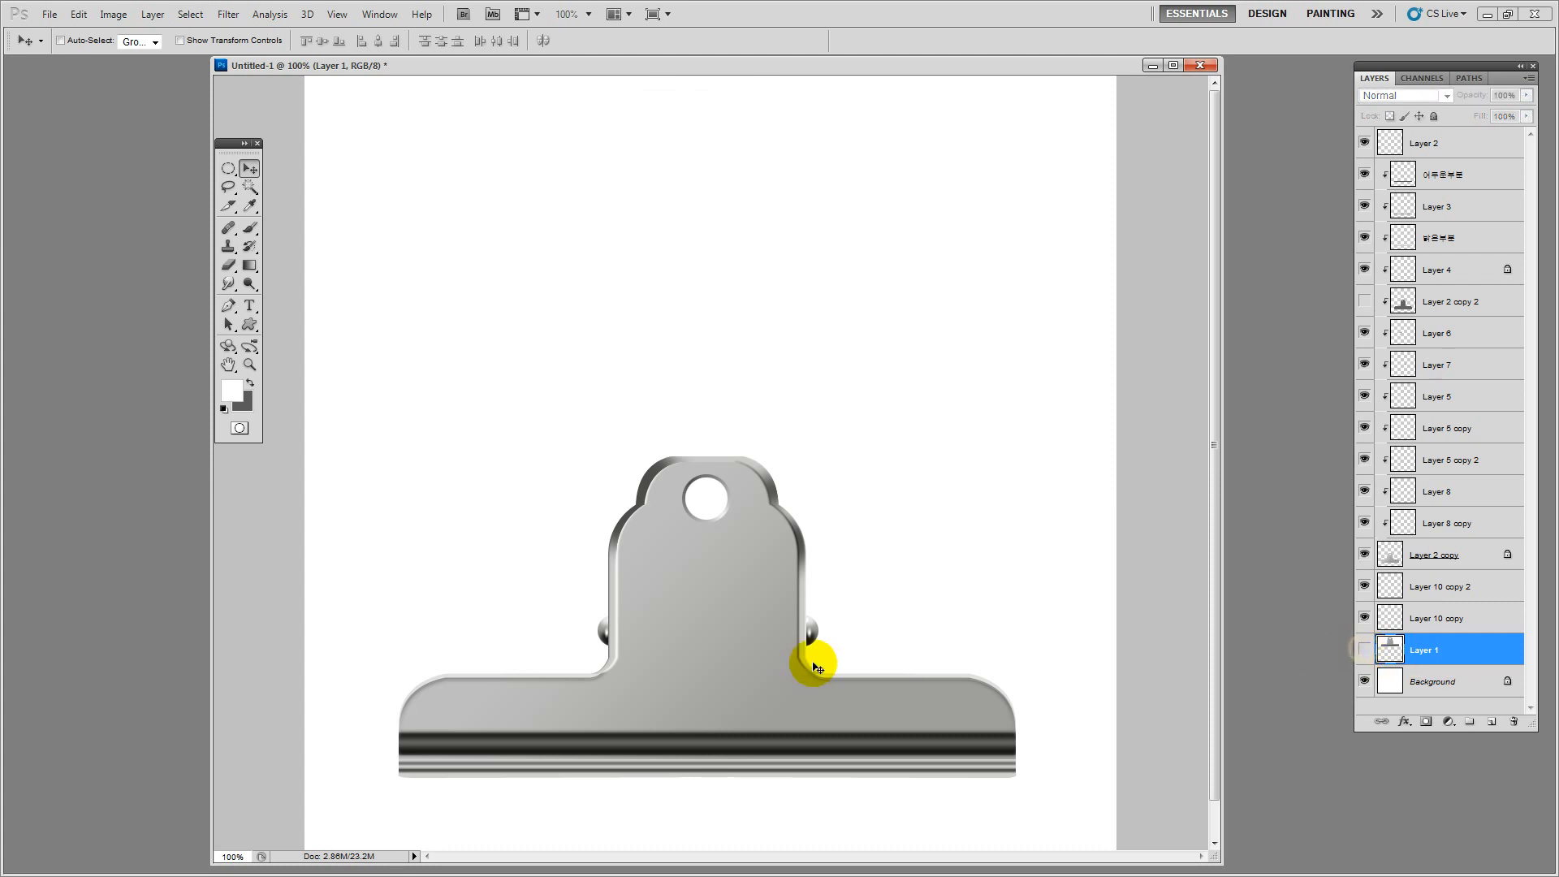
left_click(1443, 619)
left_click(1423, 144, "shift")
left_click_drag(741, 729, 729, 380)
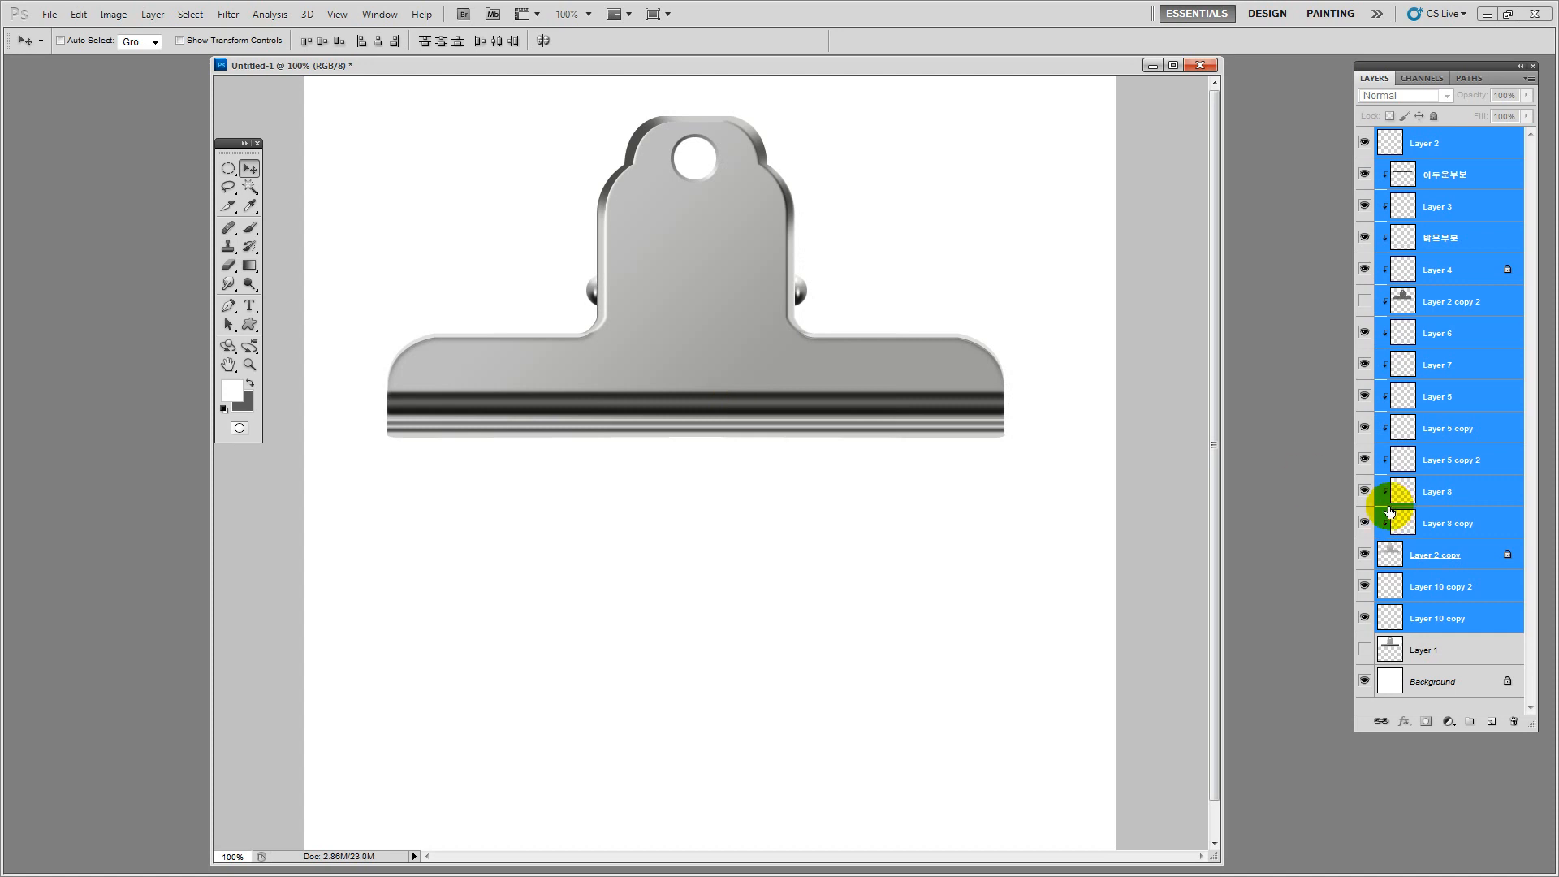
Group the selected clip layers and shift the group slightly to the right on the canvas
key("ctrl+g")
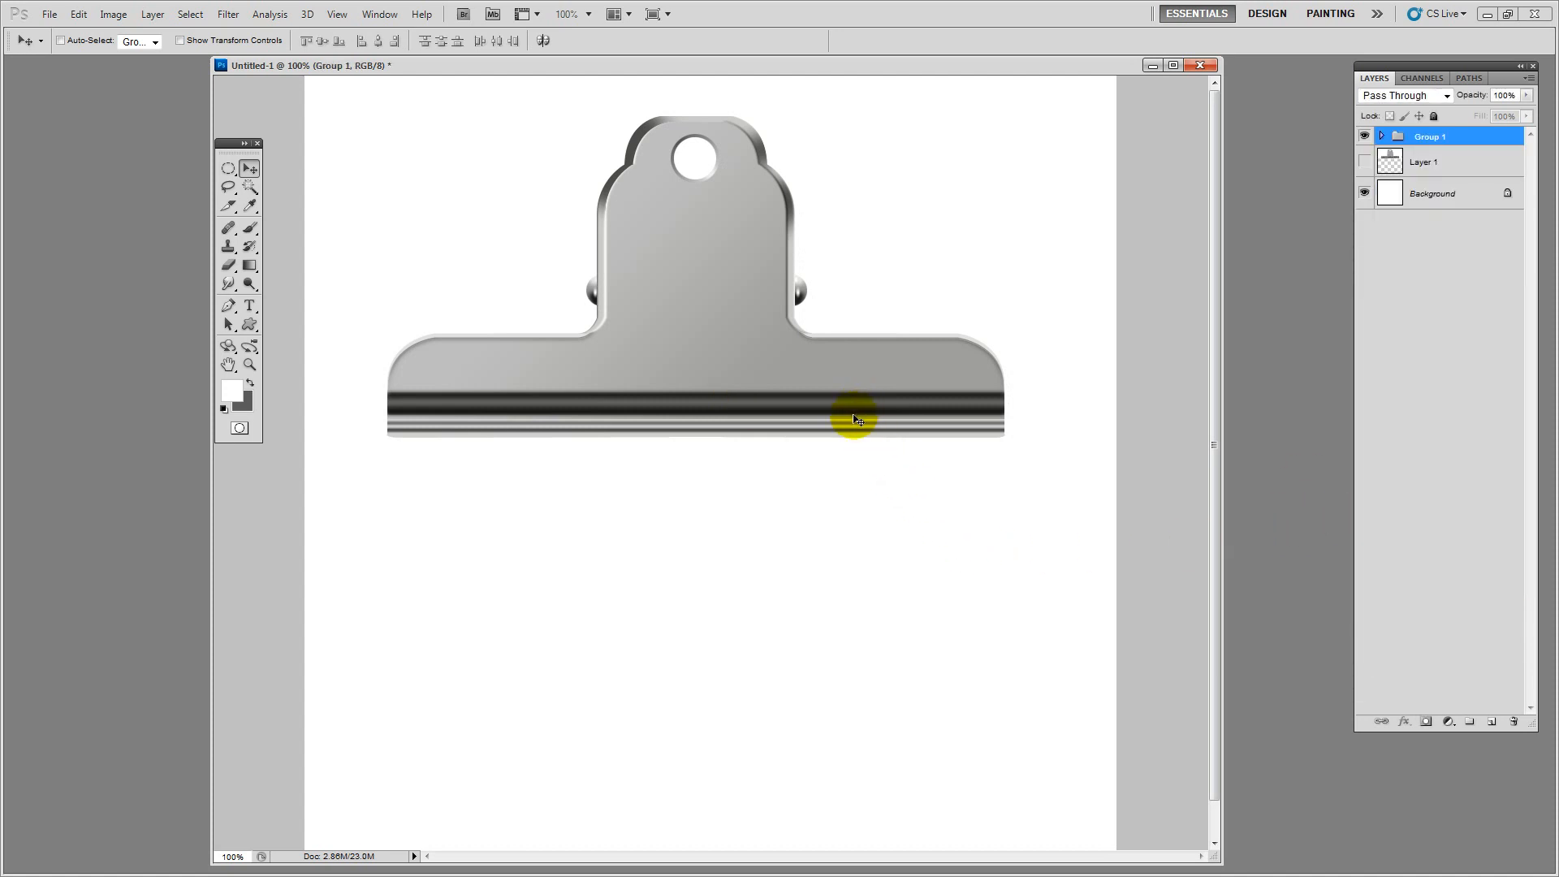
left_click(158, 16)
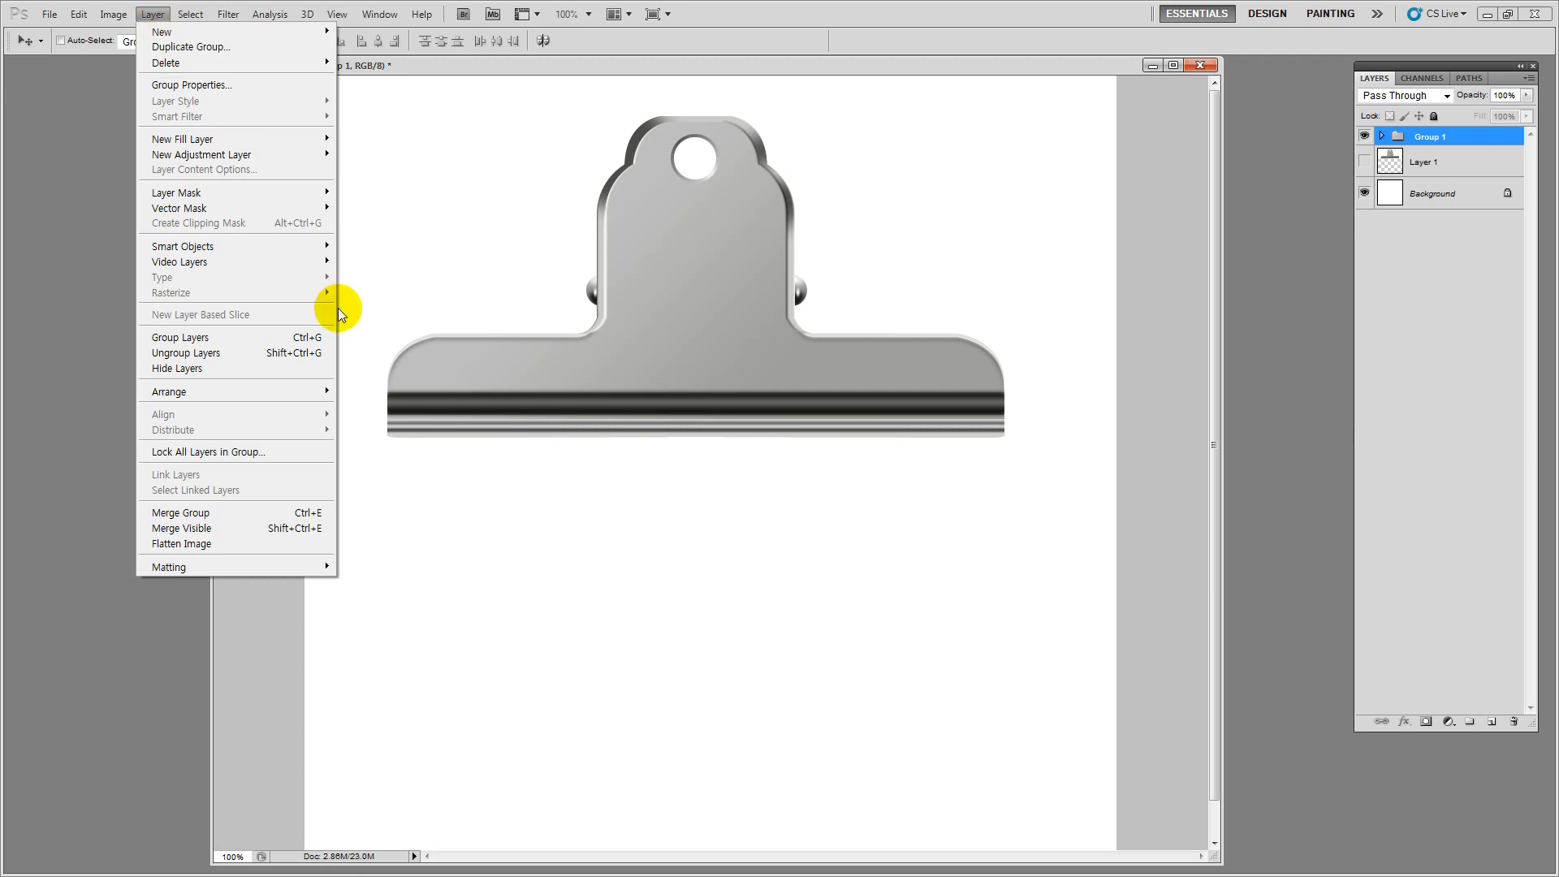
left_click(680, 339)
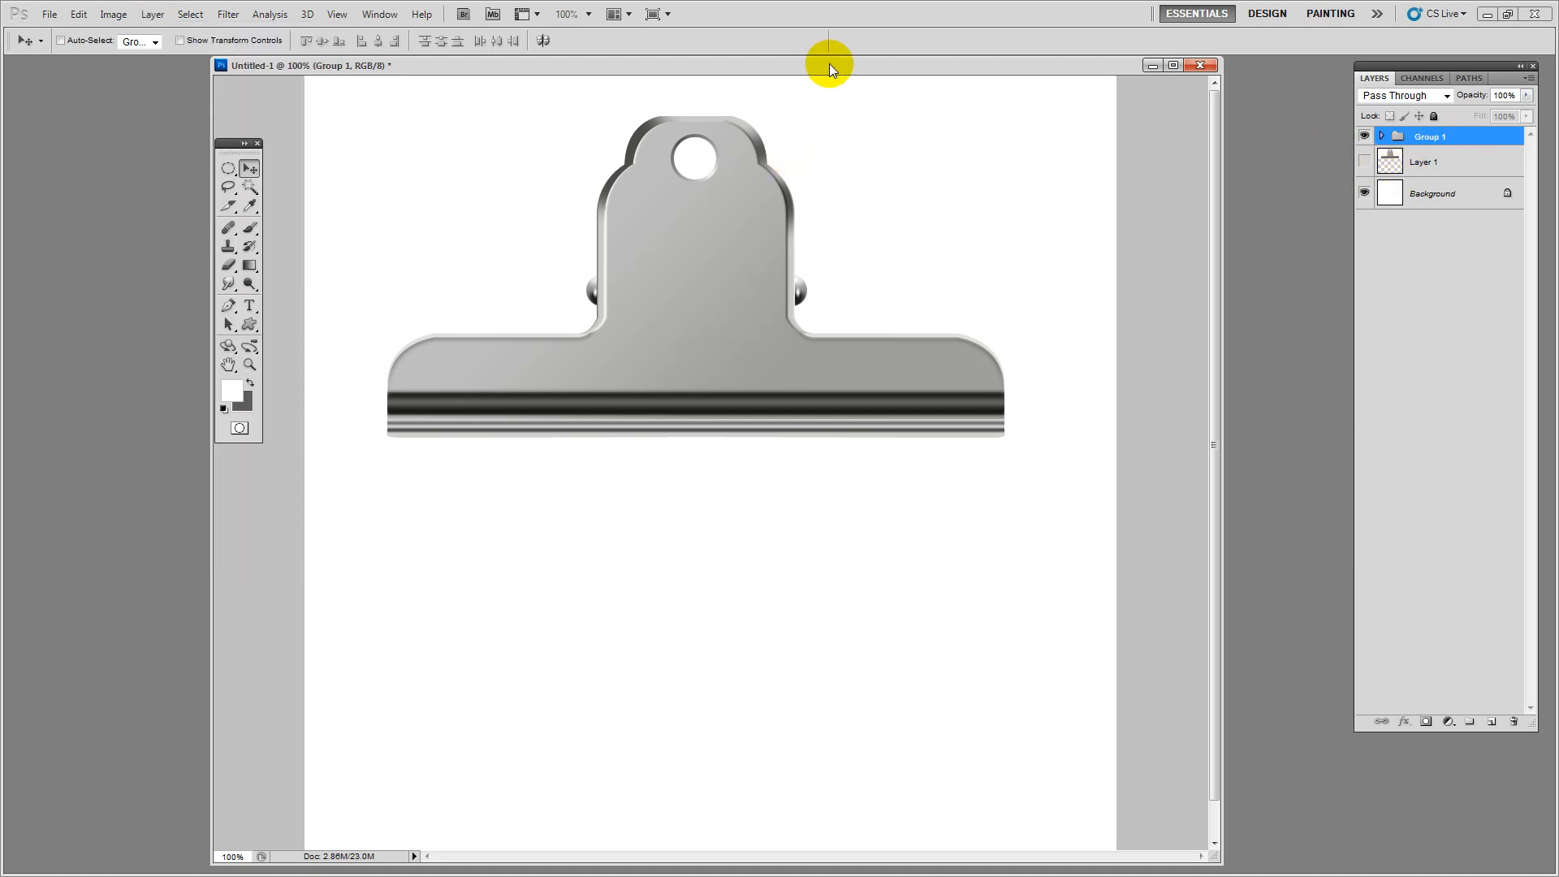
left_click_drag(830, 64, 839, 65)
left_click_drag(751, 363, 770, 366)
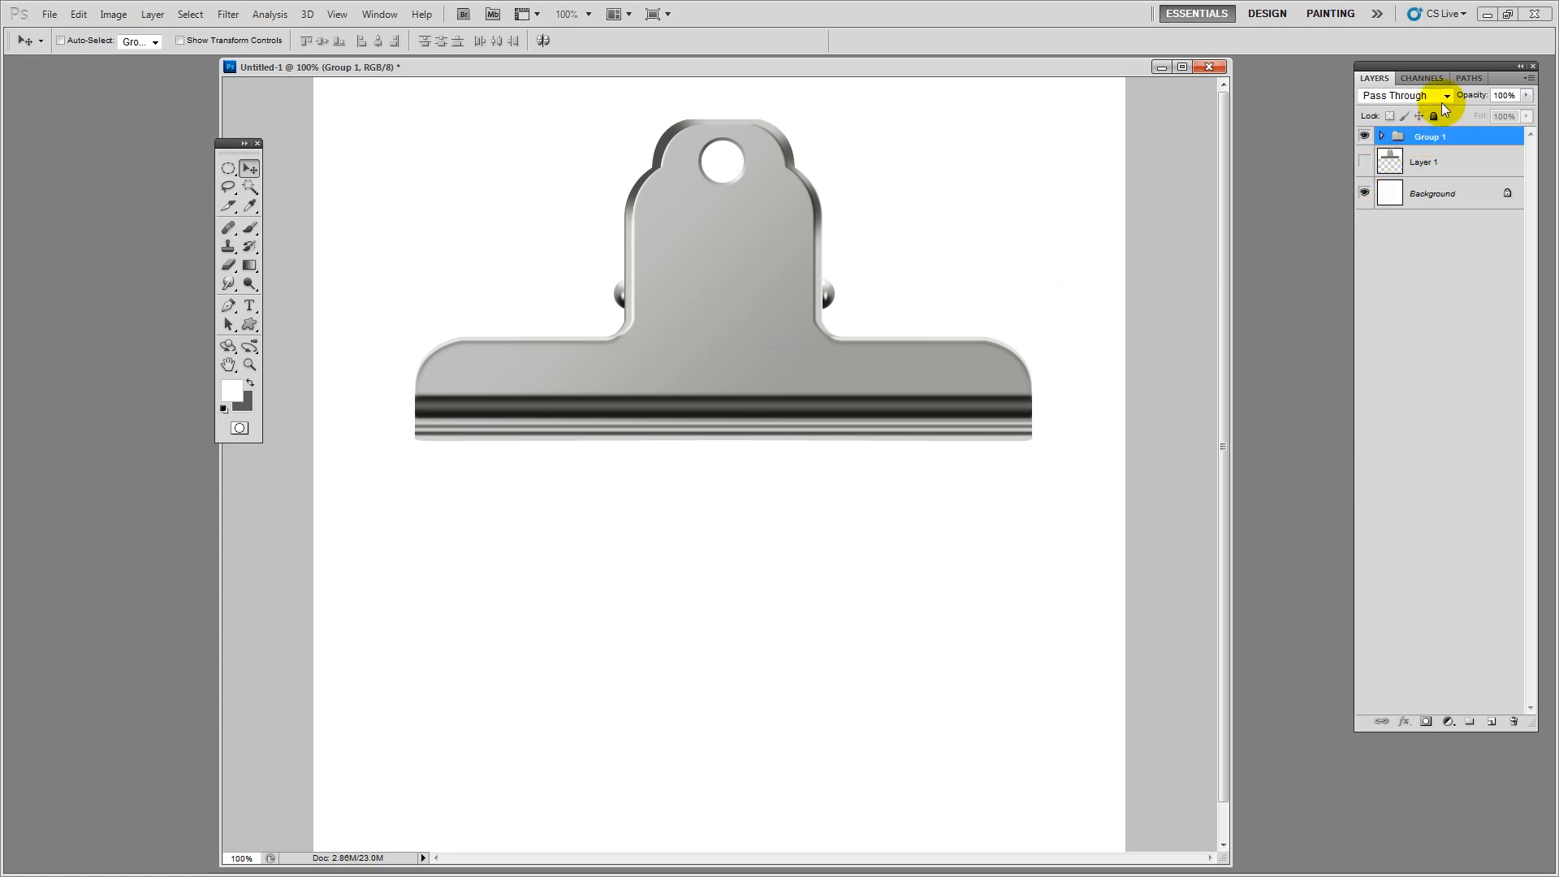
left_click_drag(1450, 73, 1406, 77)
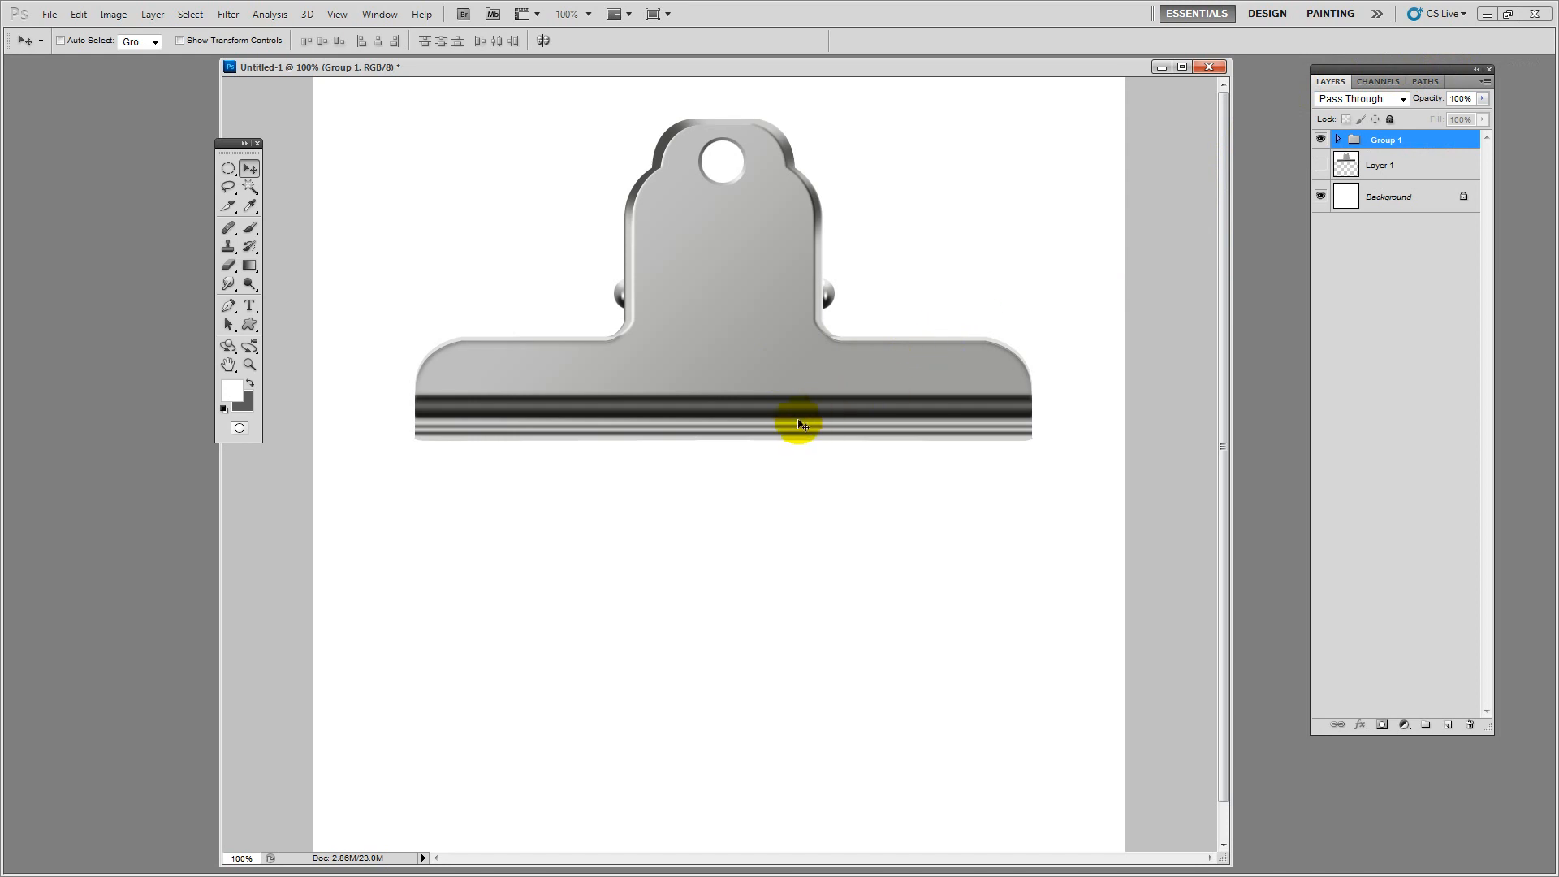
Shift the clip group slightly up, duplicate Group 1, and merge the original group into a single layer
left_click_drag(792, 428, 798, 407)
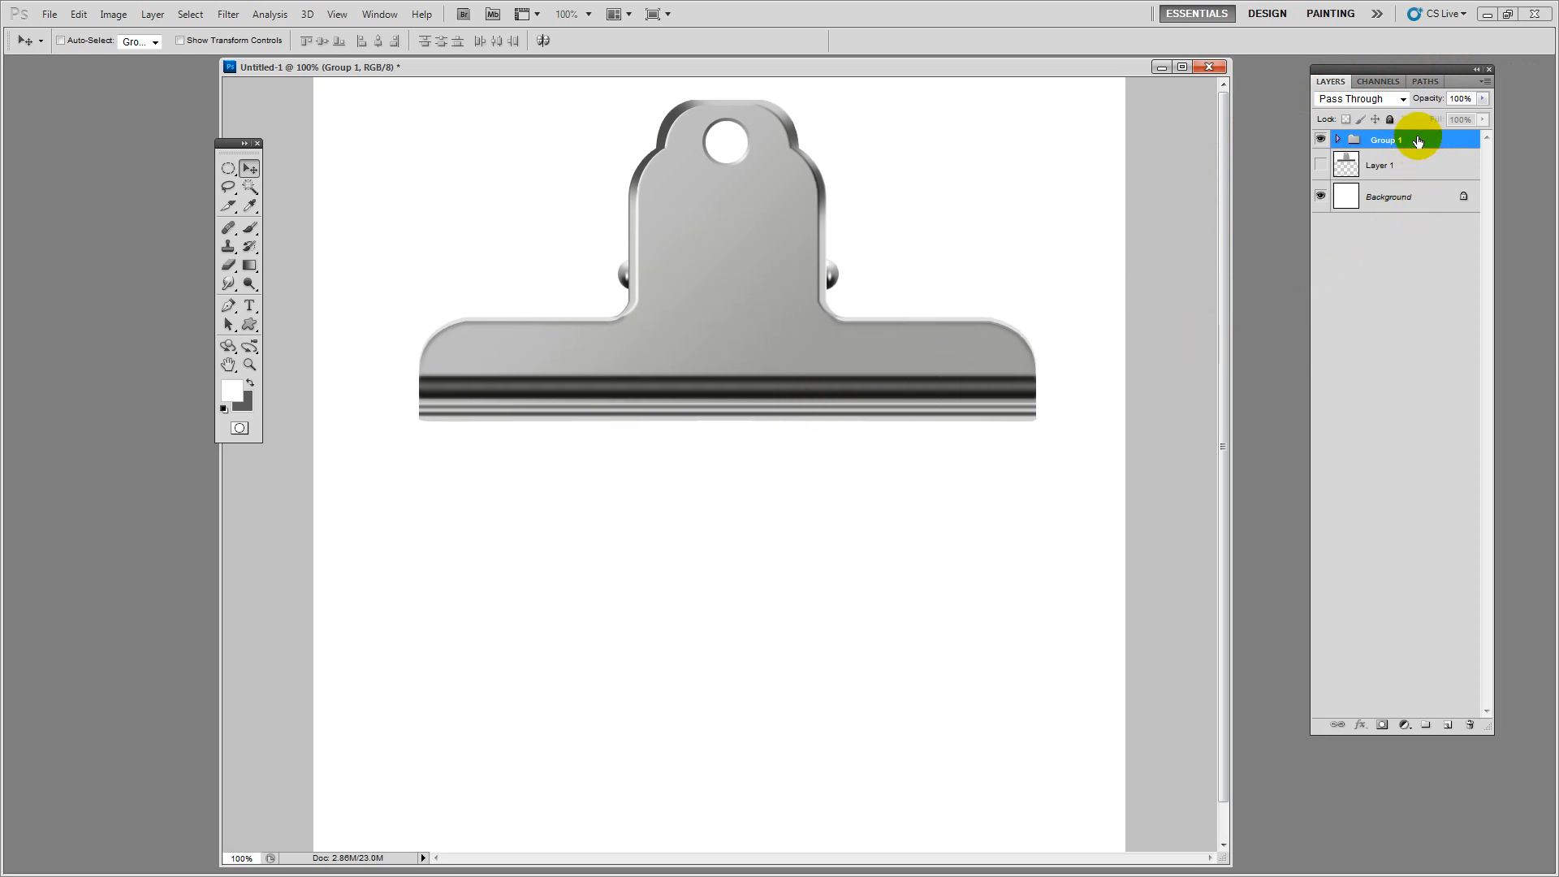
left_click_drag(1416, 139, 1448, 725)
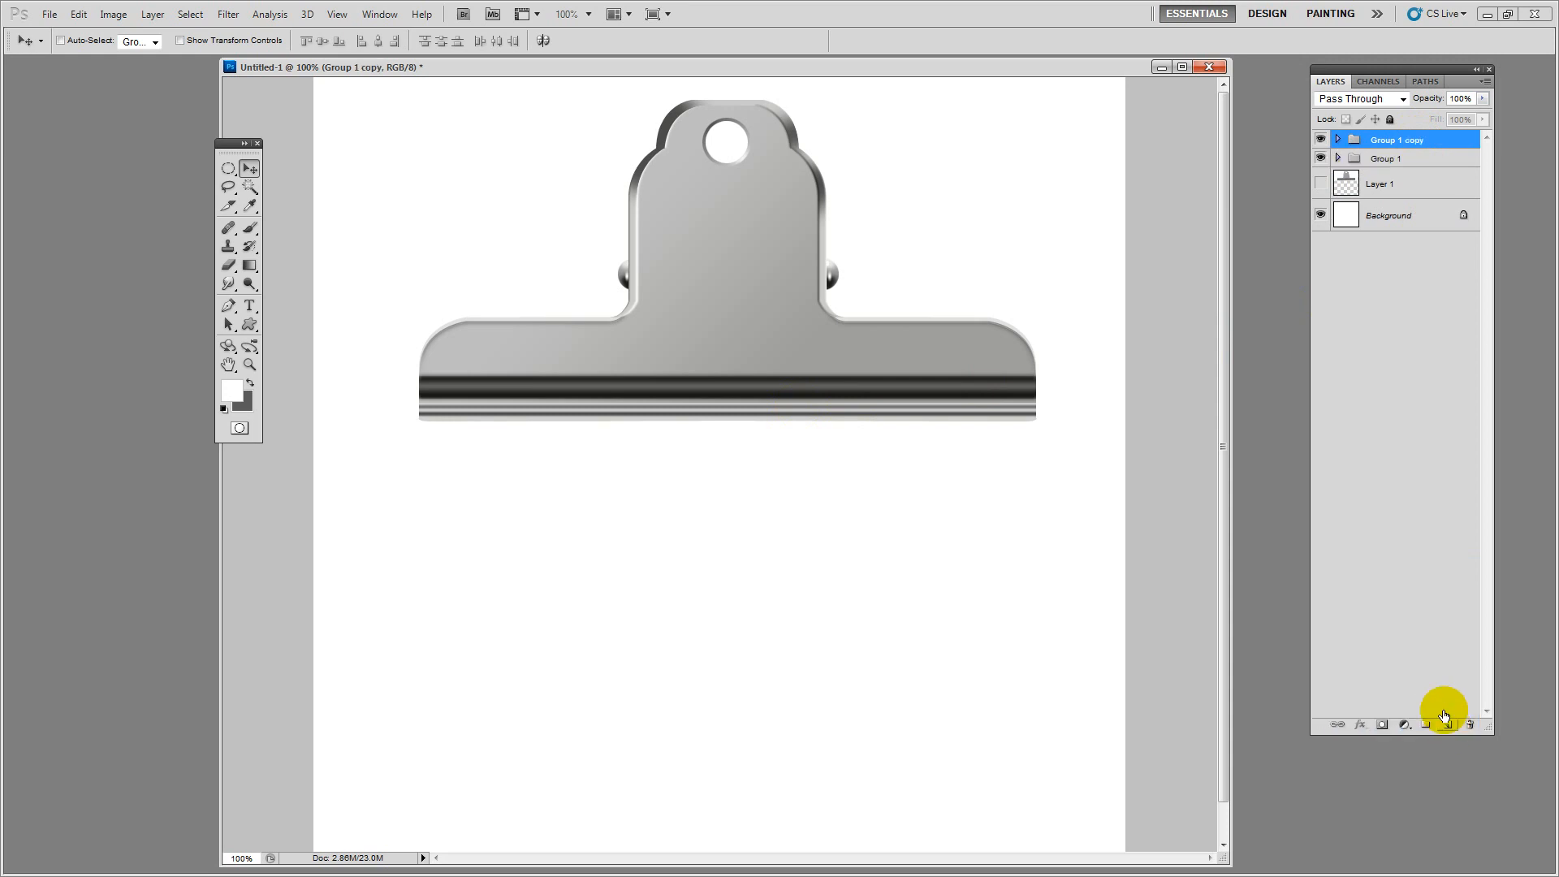
left_click(1403, 160)
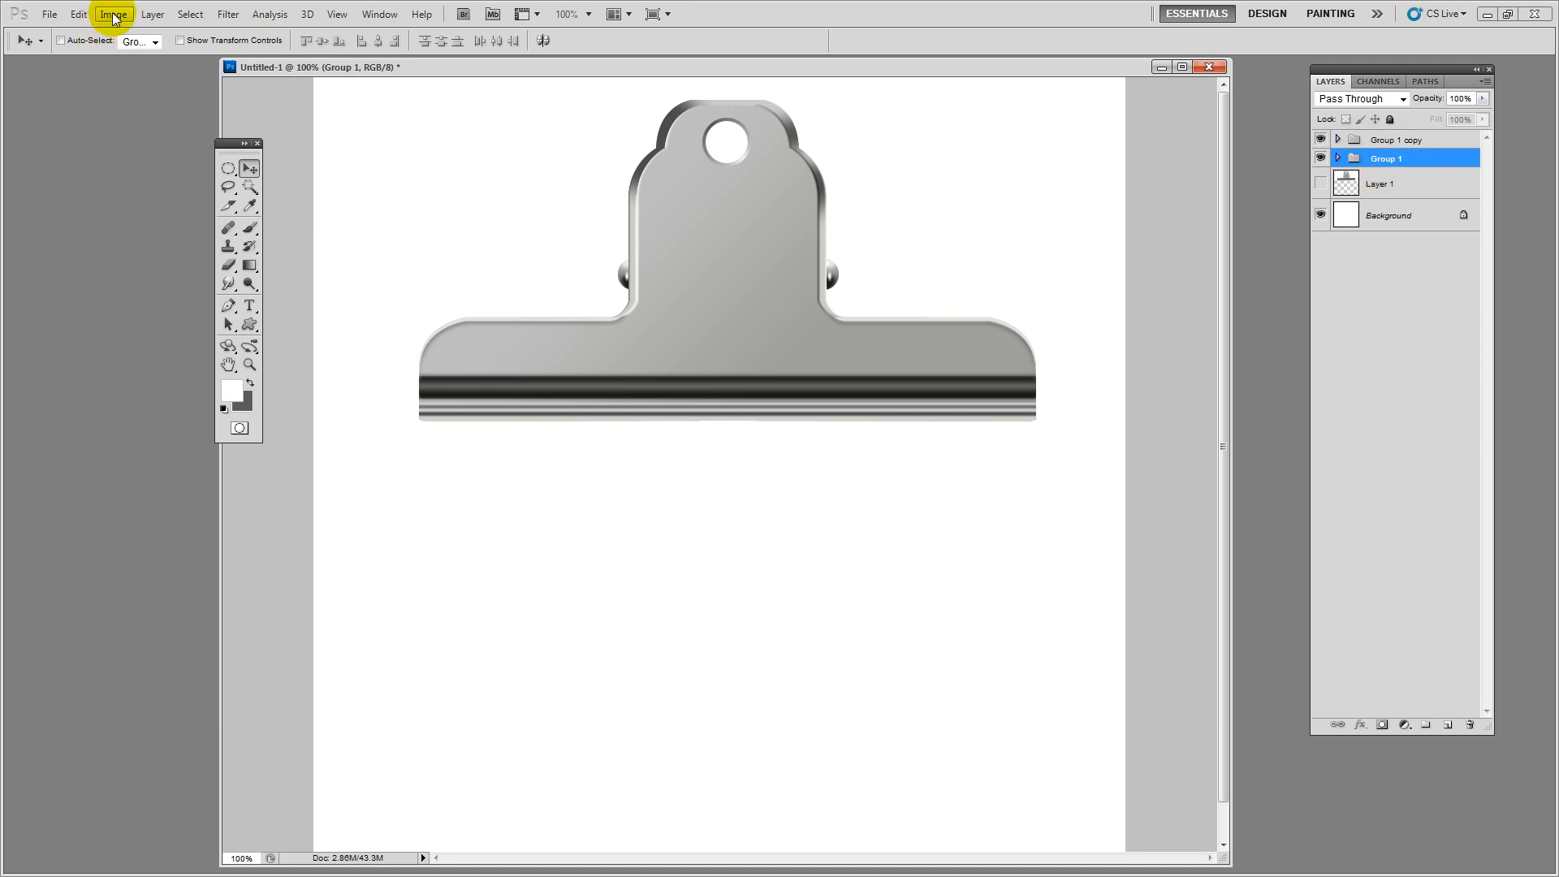
left_click(154, 15)
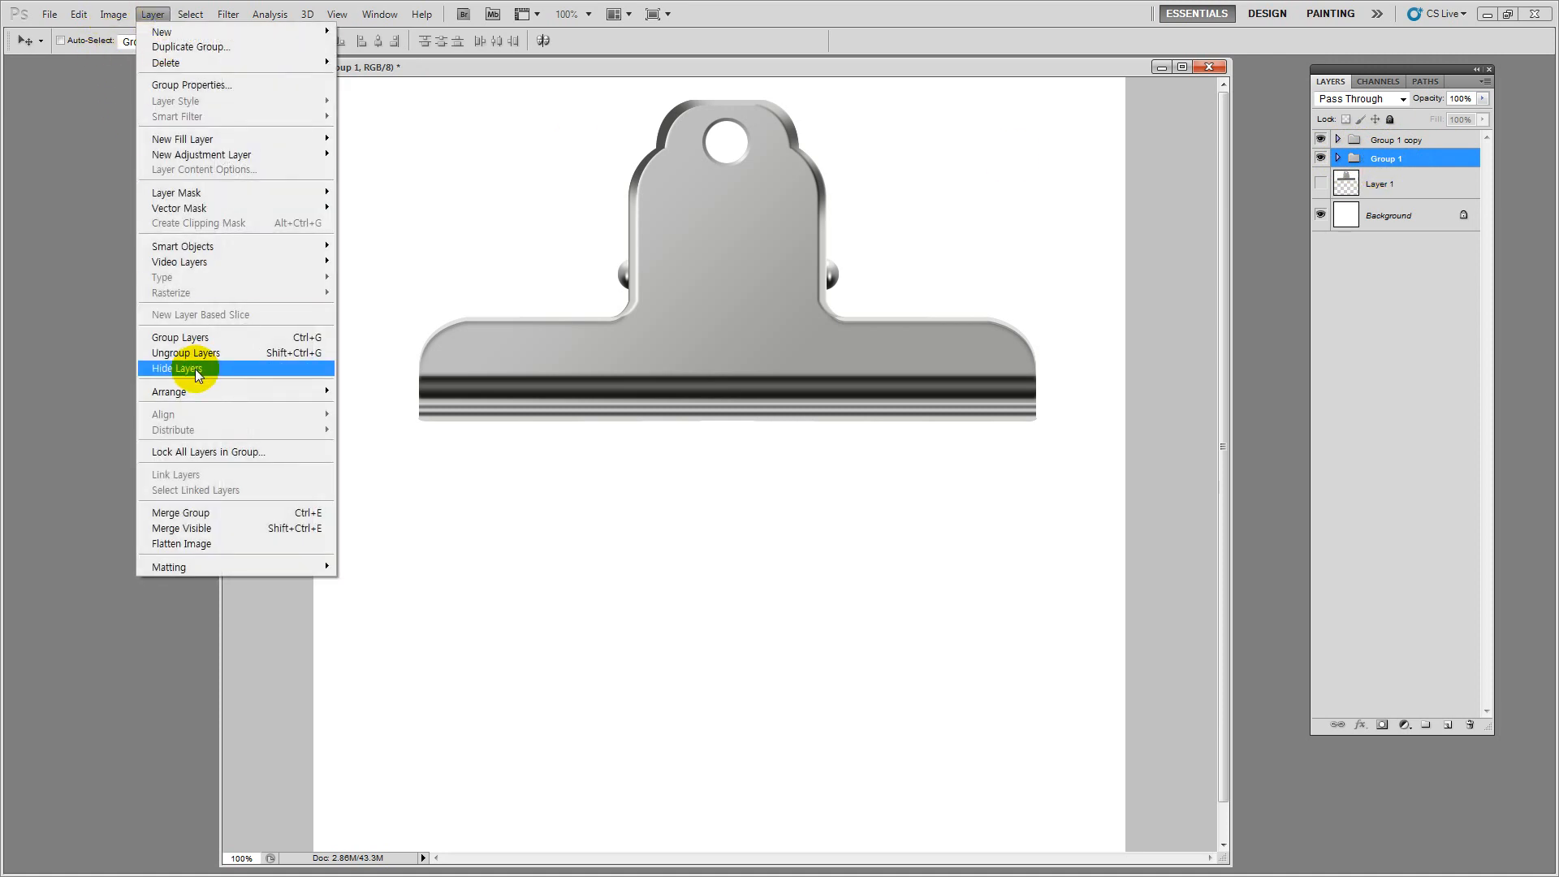
left_click(234, 518)
Move the merged clip below the large one and scale it proportionally to about a quarter of its size
left_click_drag(758, 452, 705, 669)
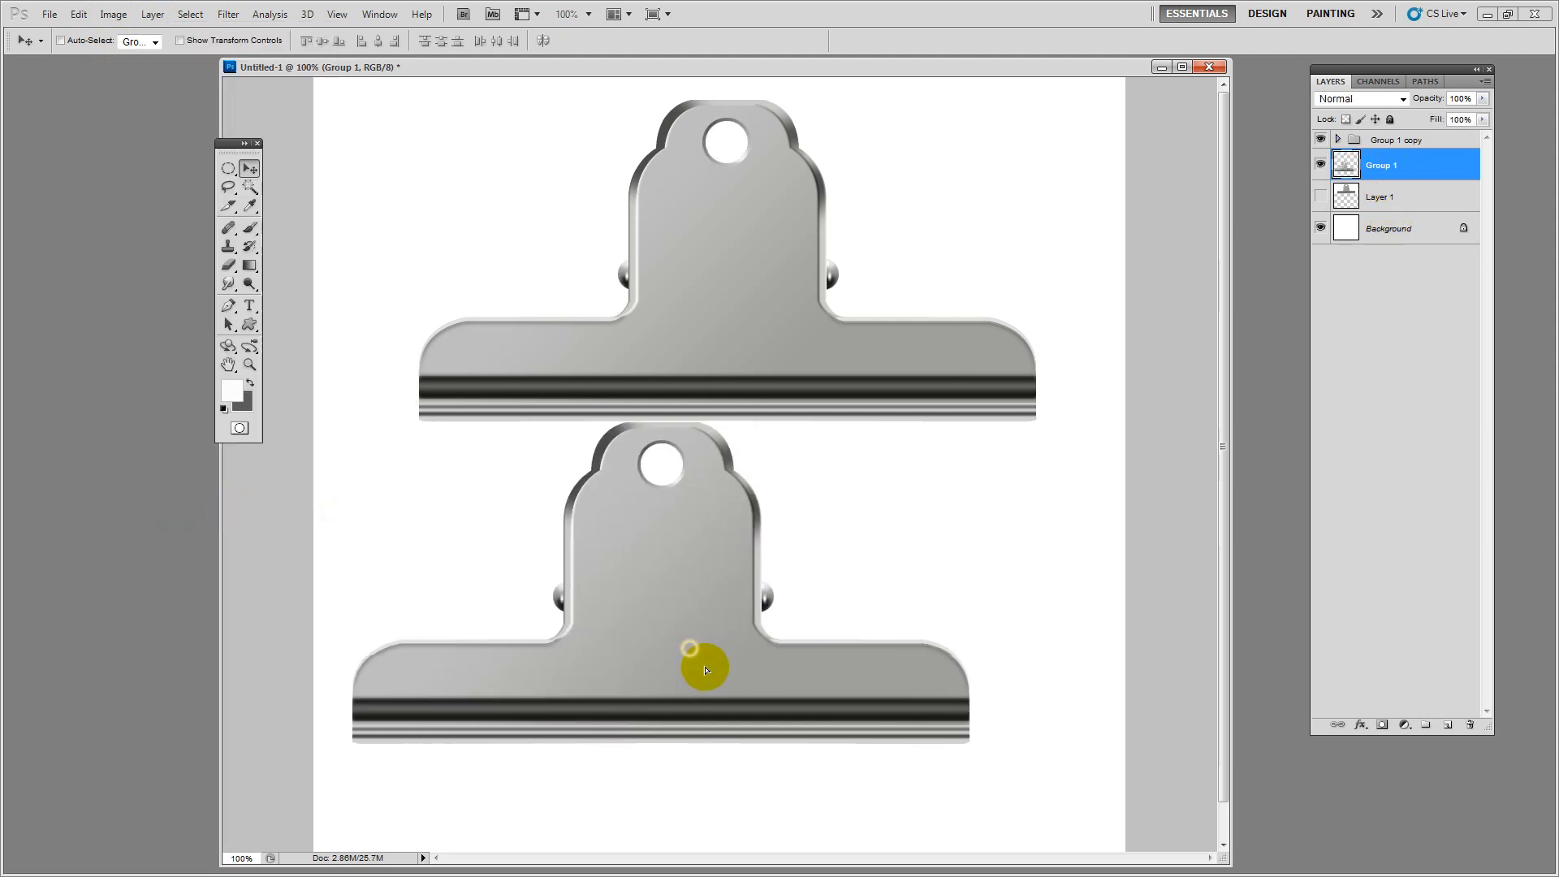
key("ctrl+t")
left_click_drag(972, 385, 589, 575)
key("Return")
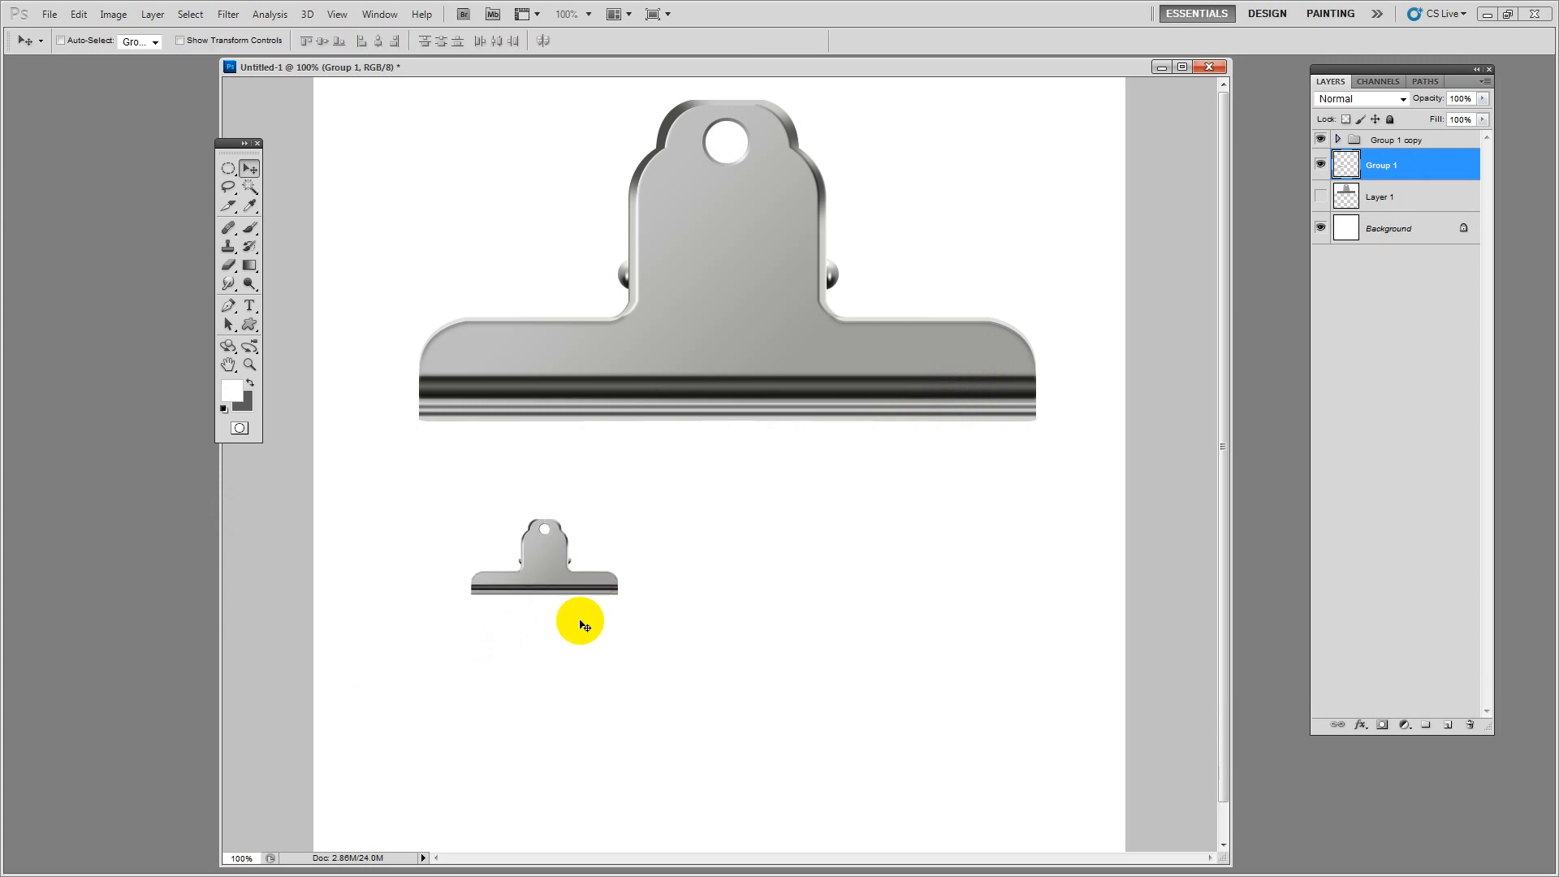
left_click_drag(567, 693, 558, 677)
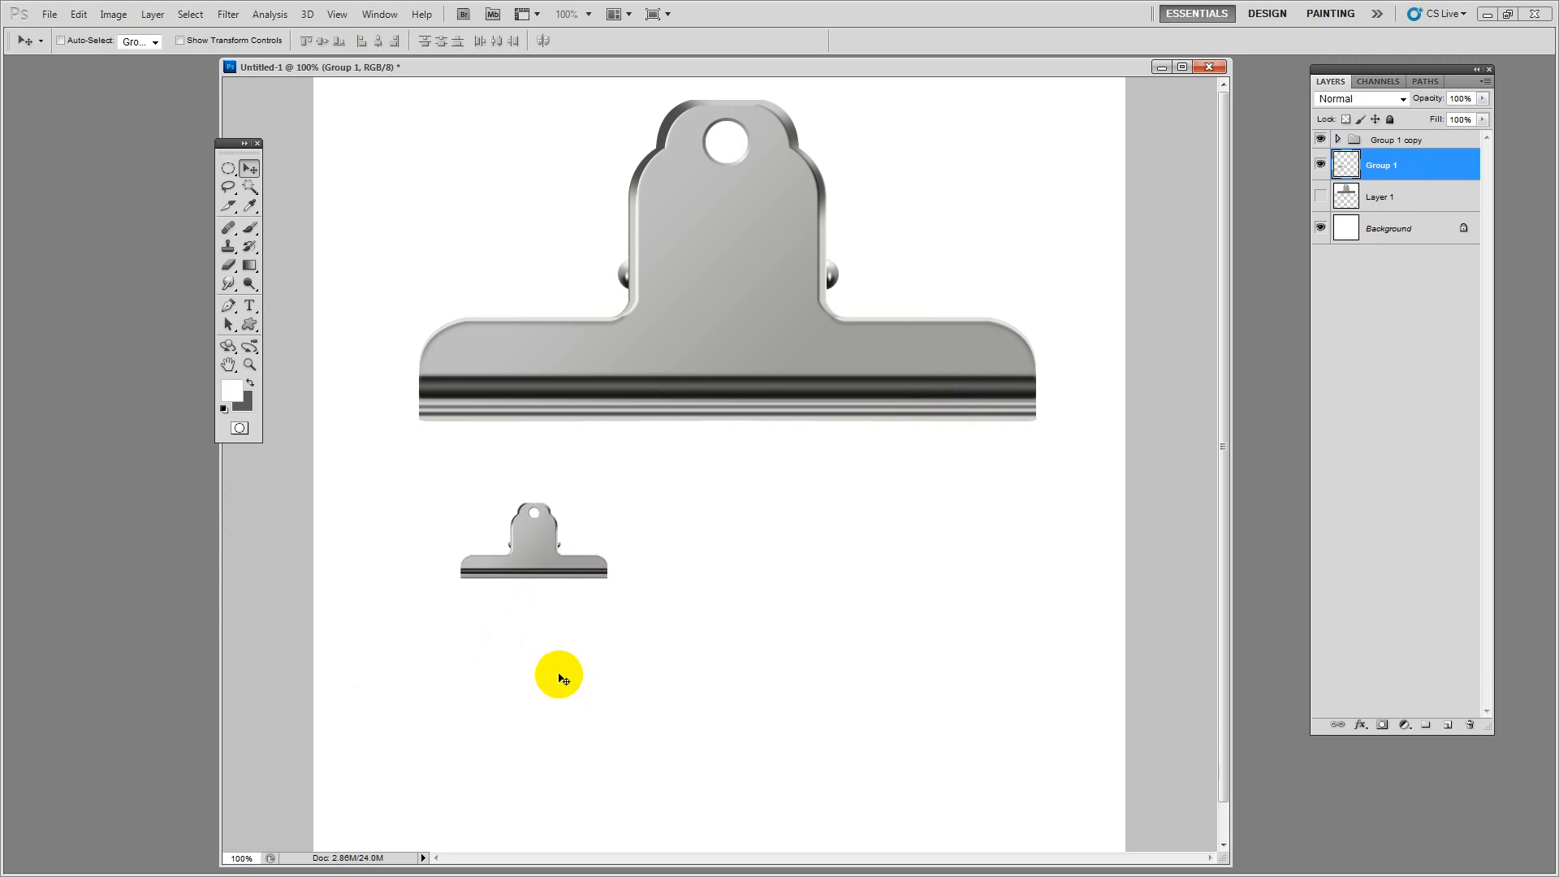
Add a drop shadow to the small clip with Use Global Light off and the angle at 90°
double_click(1459, 157)
left_click(1050, 453)
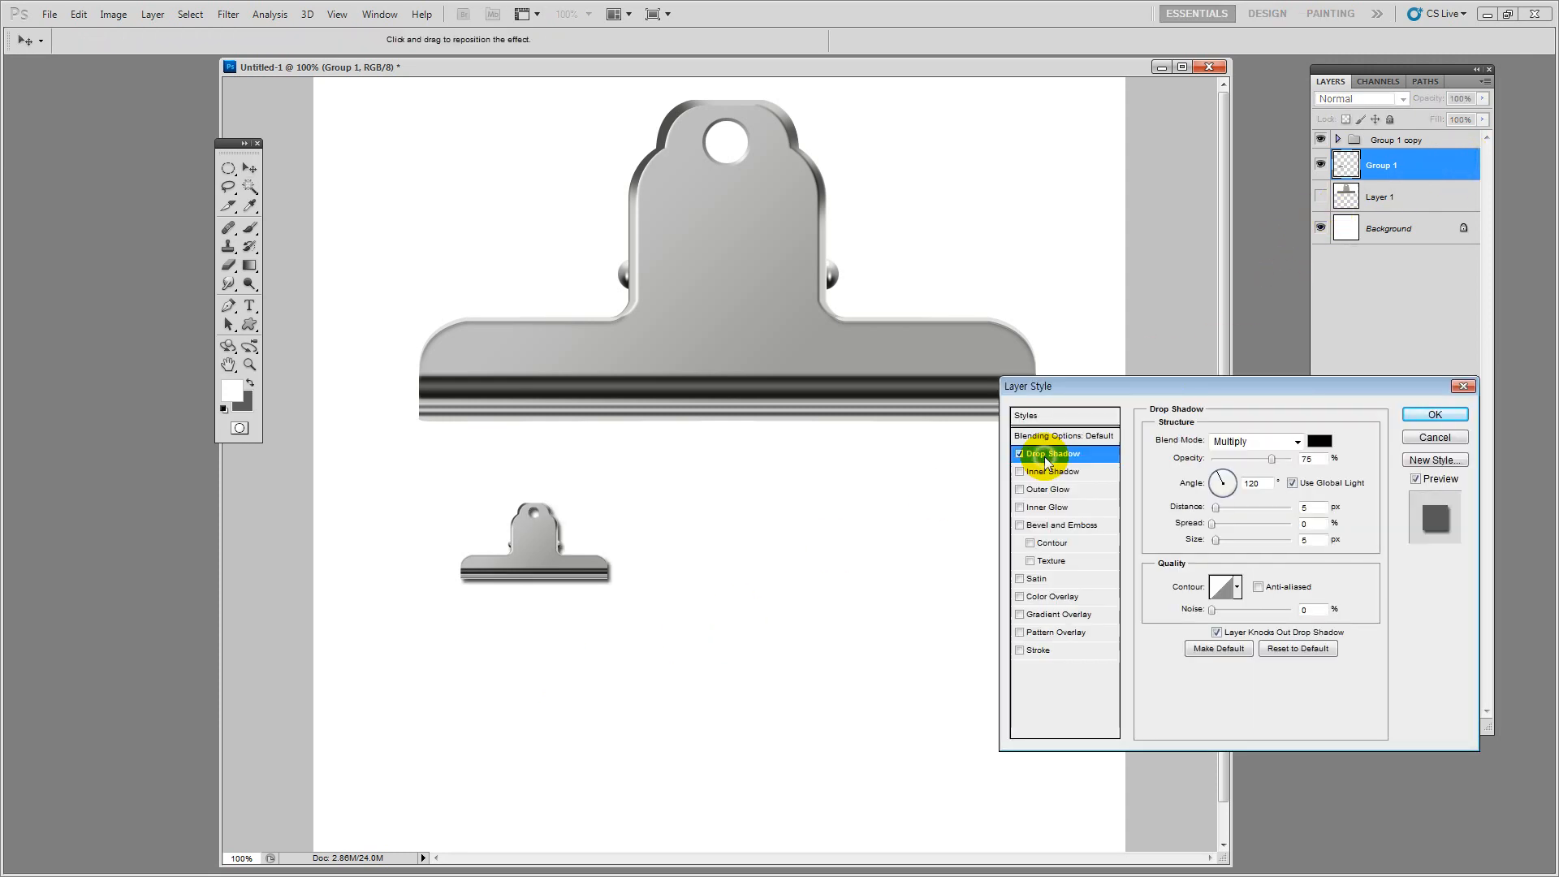
left_click(1293, 483)
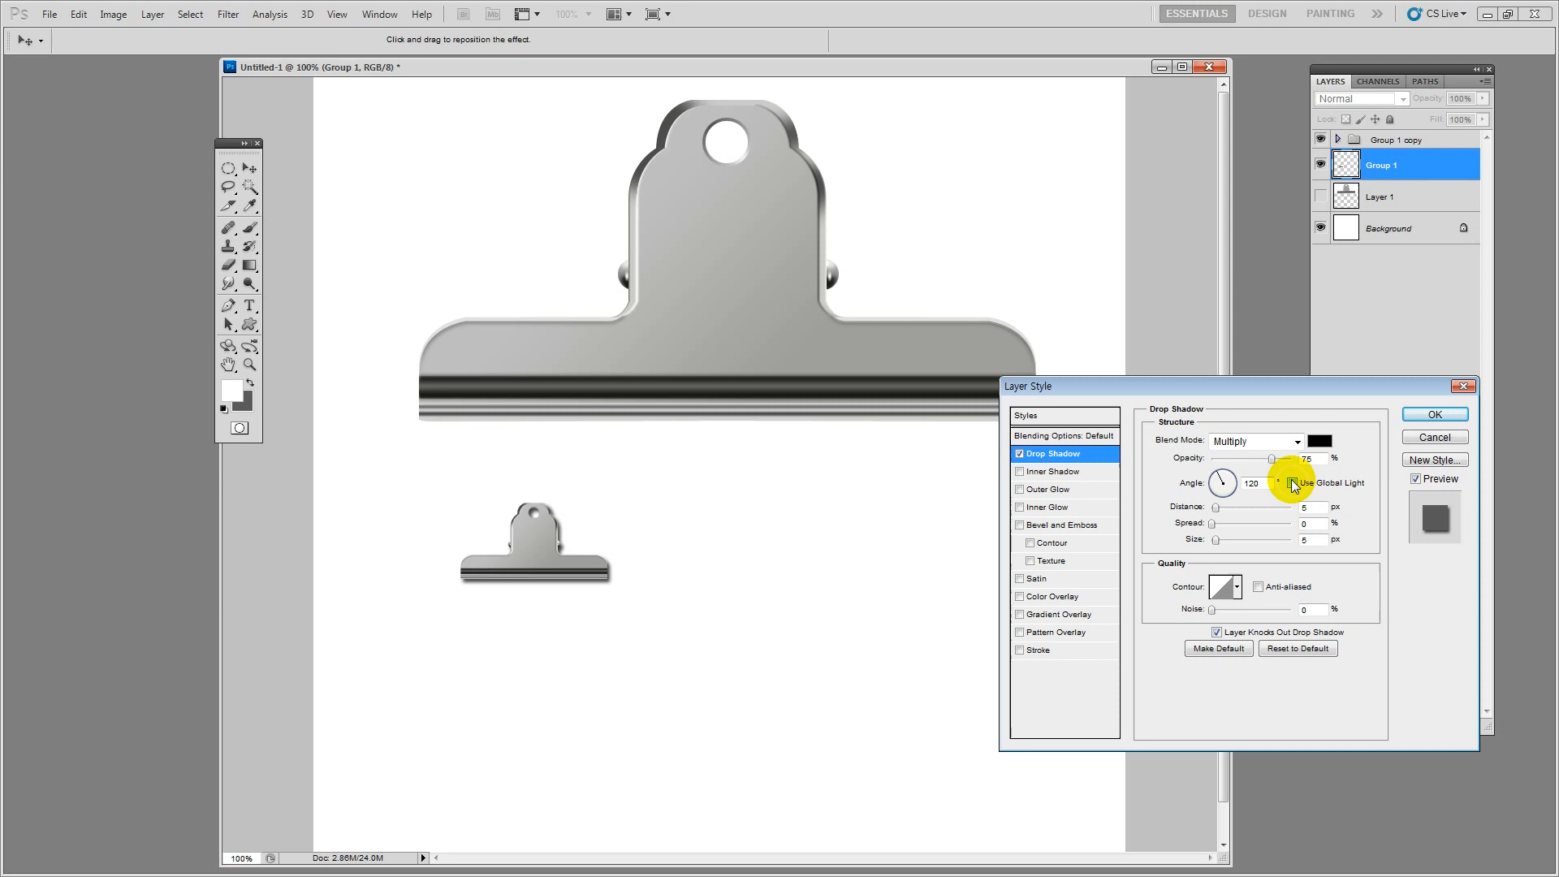
left_click(1222, 475)
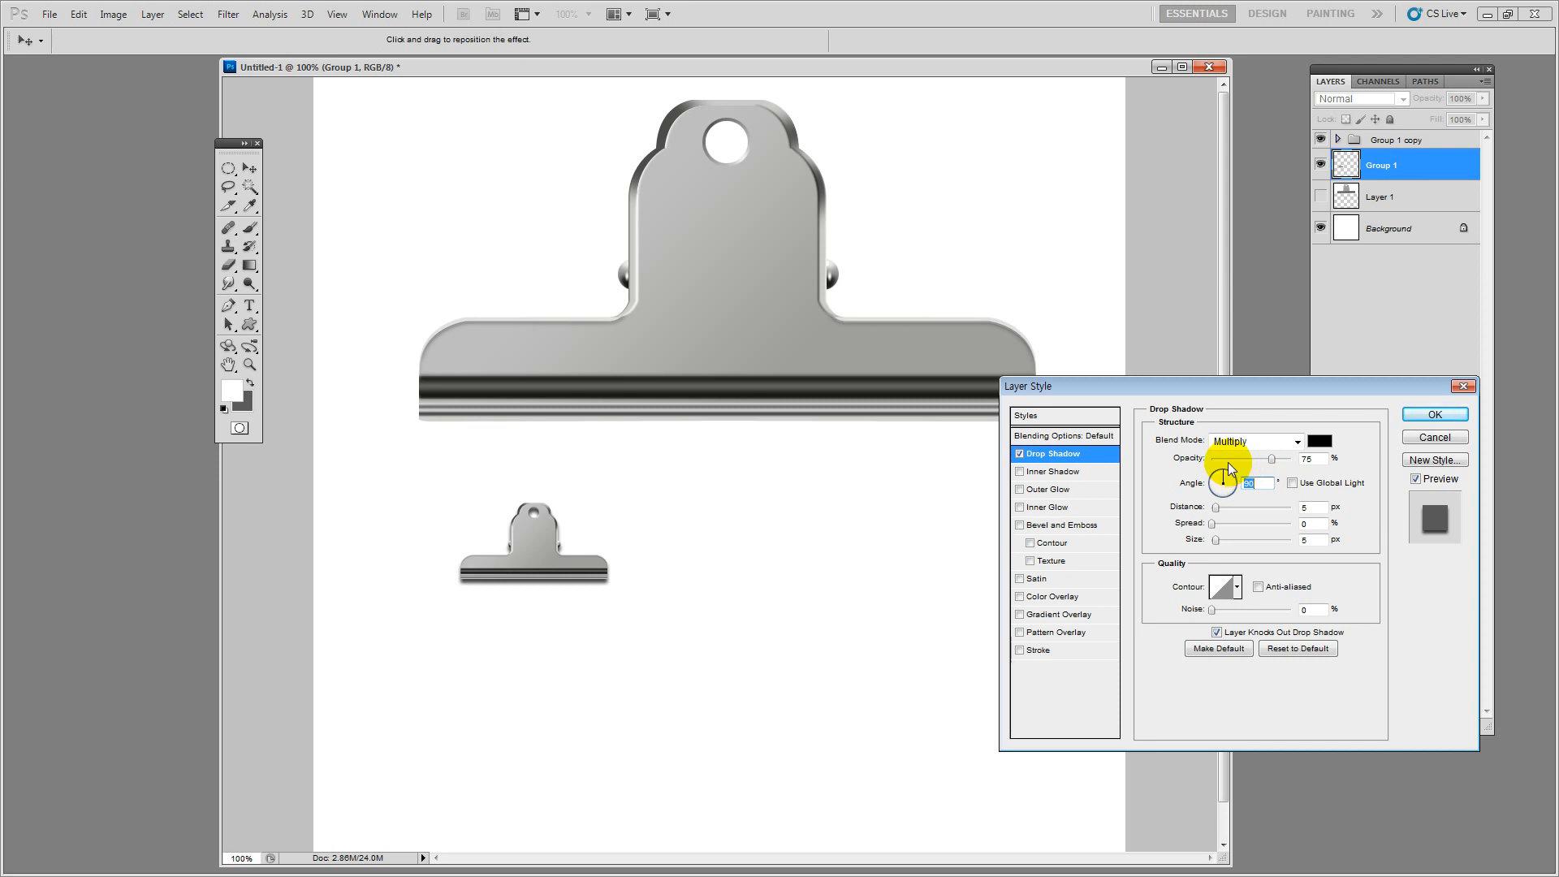
Soften the small clip's drop shadow with a 3 px distance, an adjusted size and a much lower opacity
left_click_drag(1217, 508, 1220, 512)
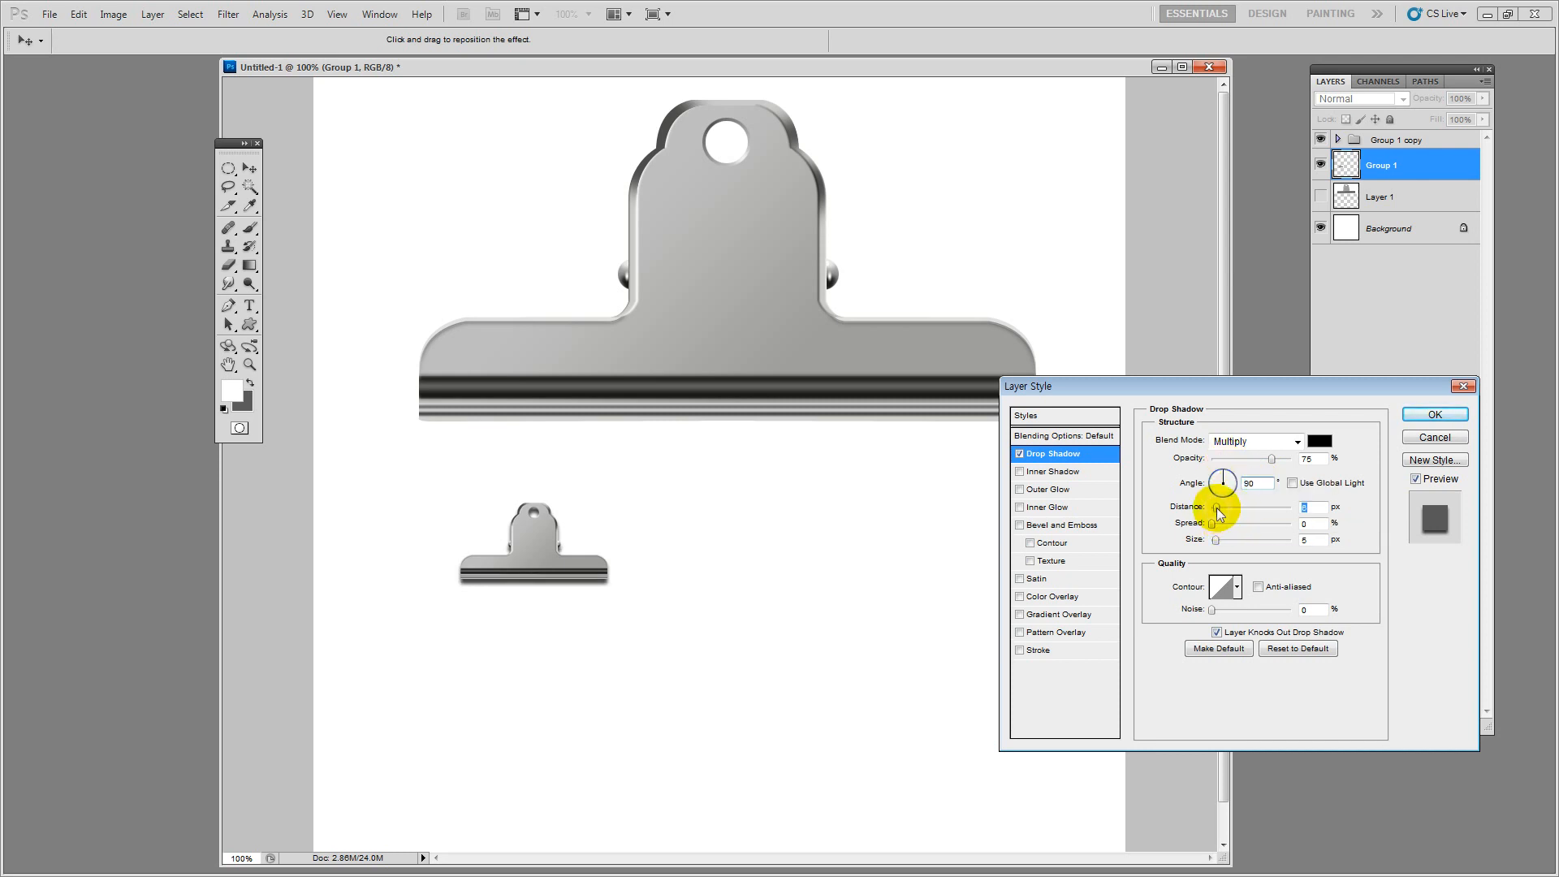
left_click(1218, 539)
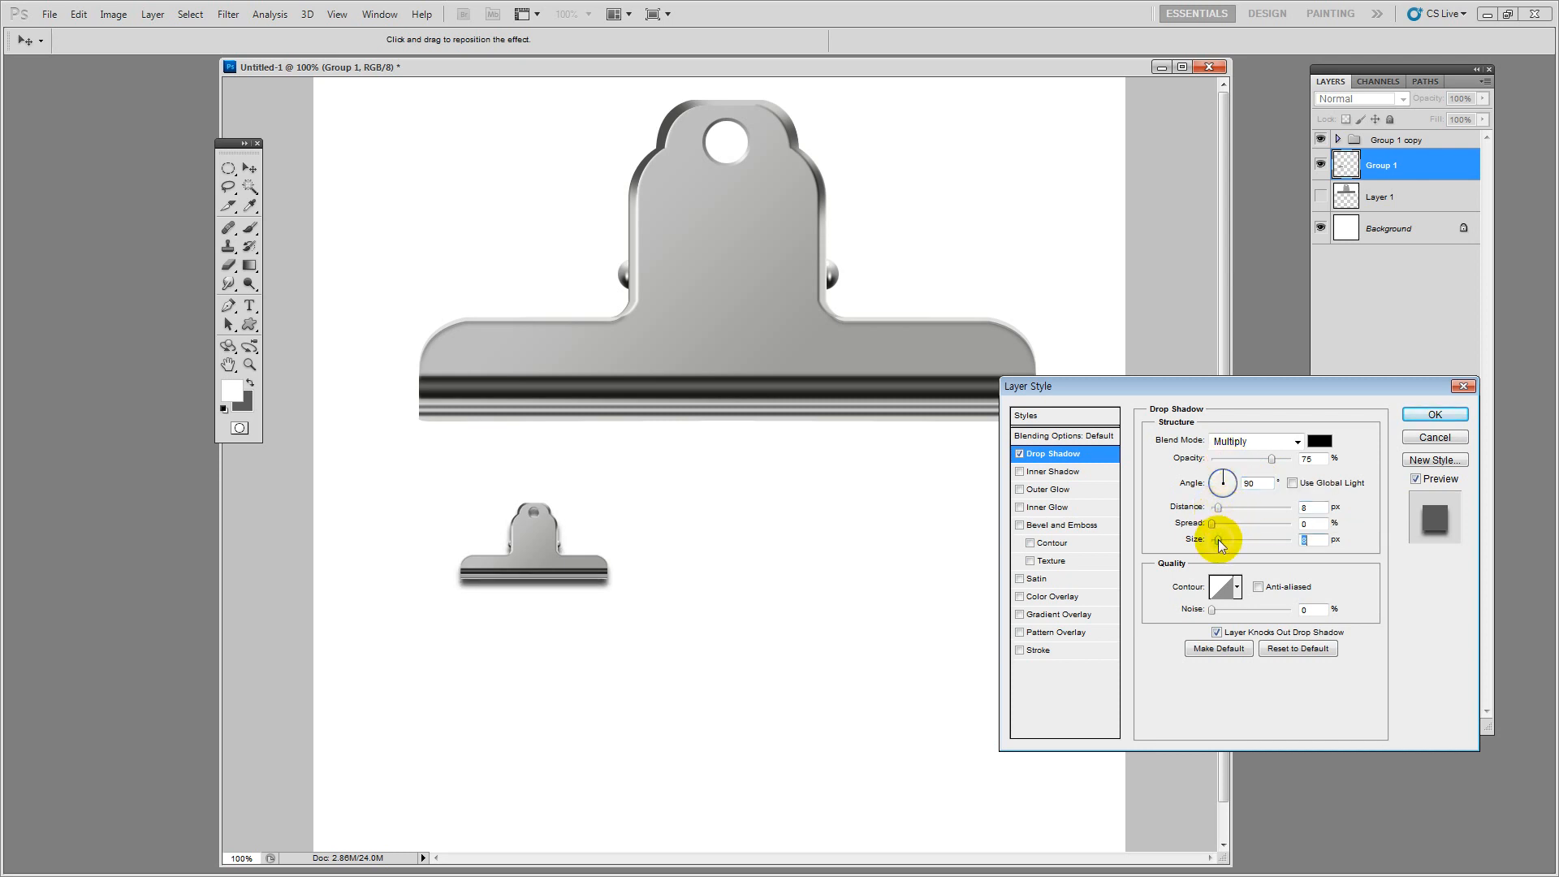
left_click_drag(1218, 509, 1215, 512)
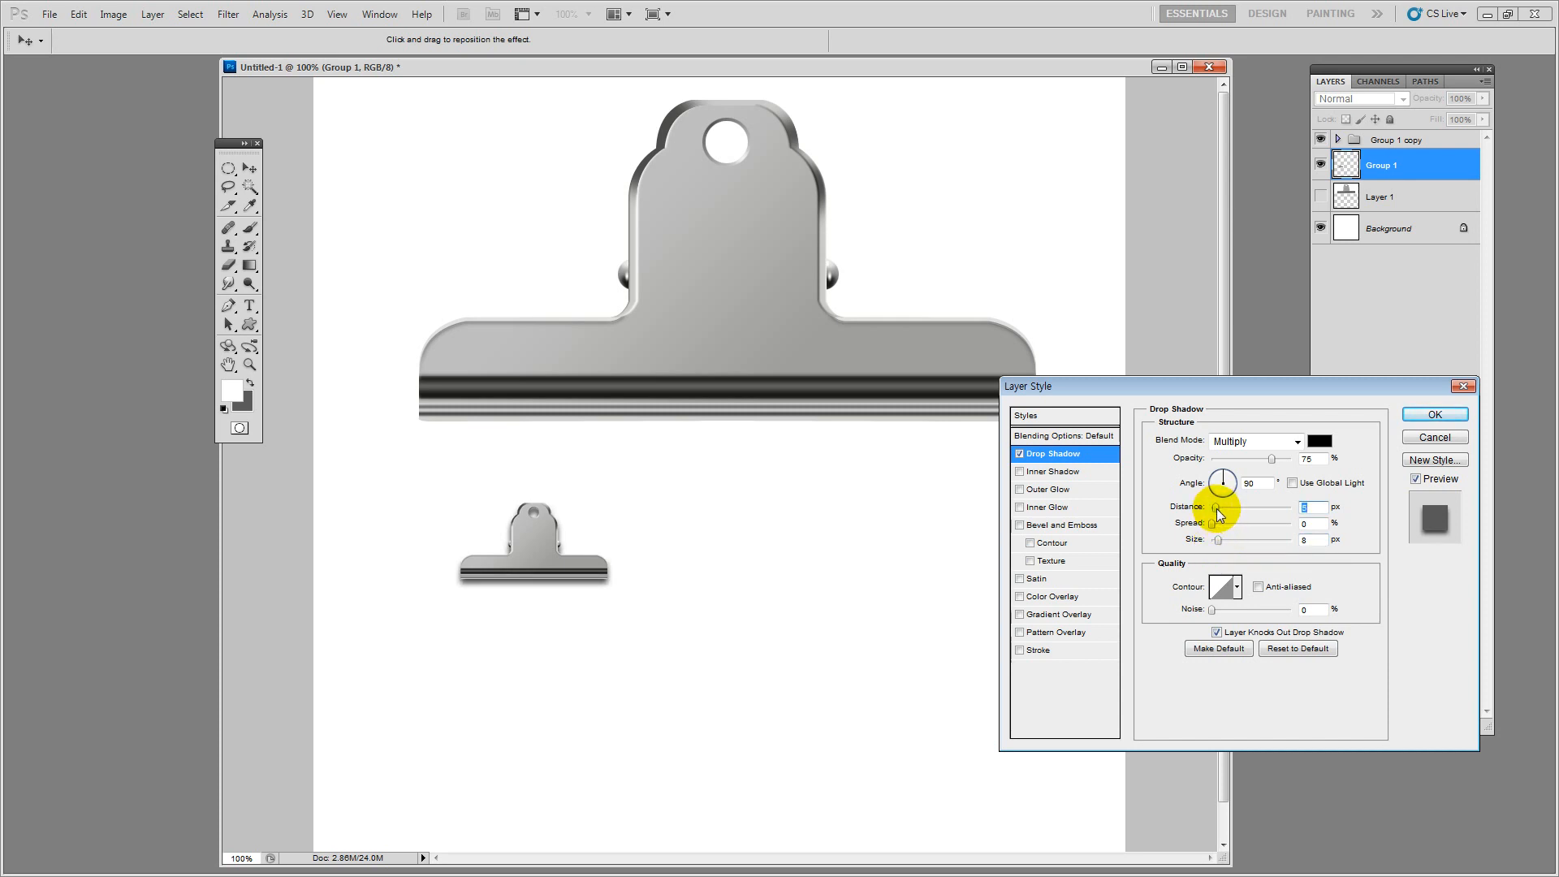
left_click_drag(1267, 458, 1218, 539)
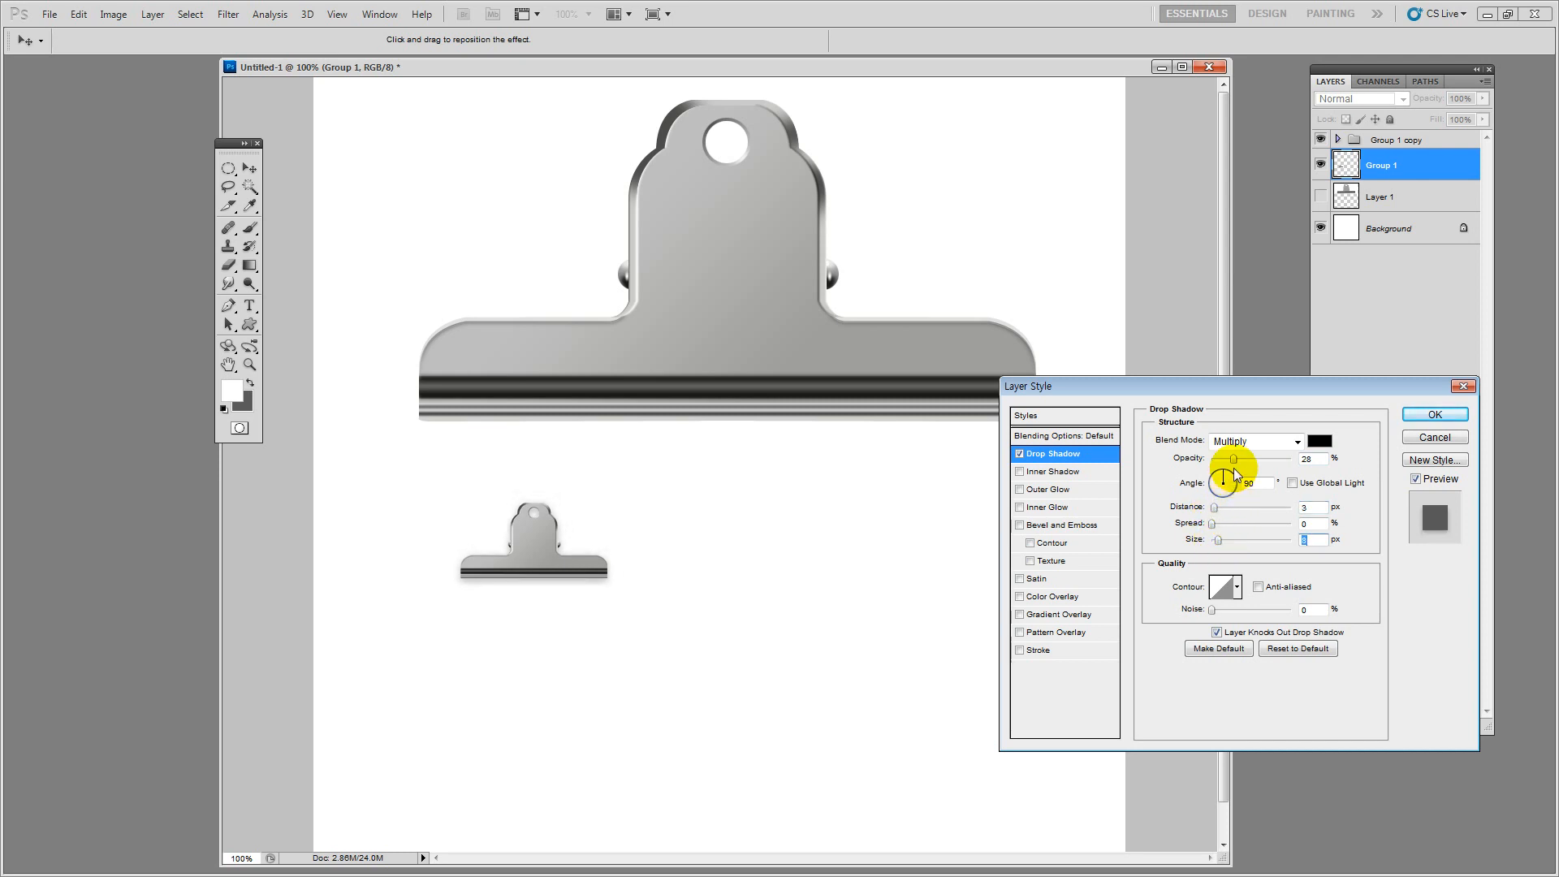
left_click_drag(1234, 460, 1243, 460)
left_click(1434, 414)
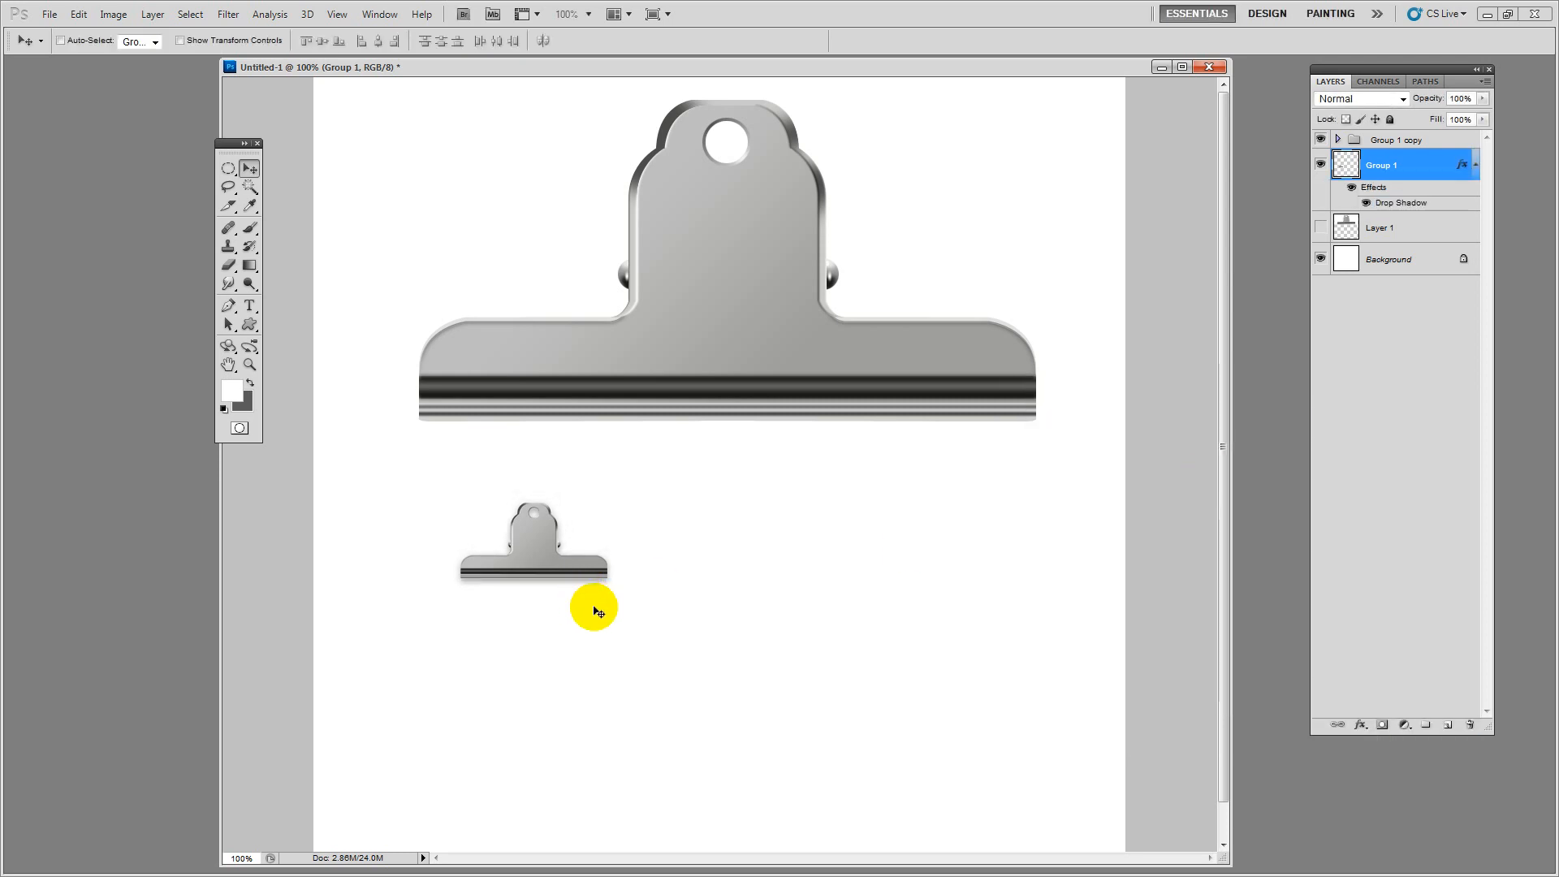
Duplicate the small clip layer, place the copy level to its right, and spread the two clips further apart
scroll(612, 529, "down", 1)
left_click_drag(550, 530, 568, 537)
key("ctrl+k")
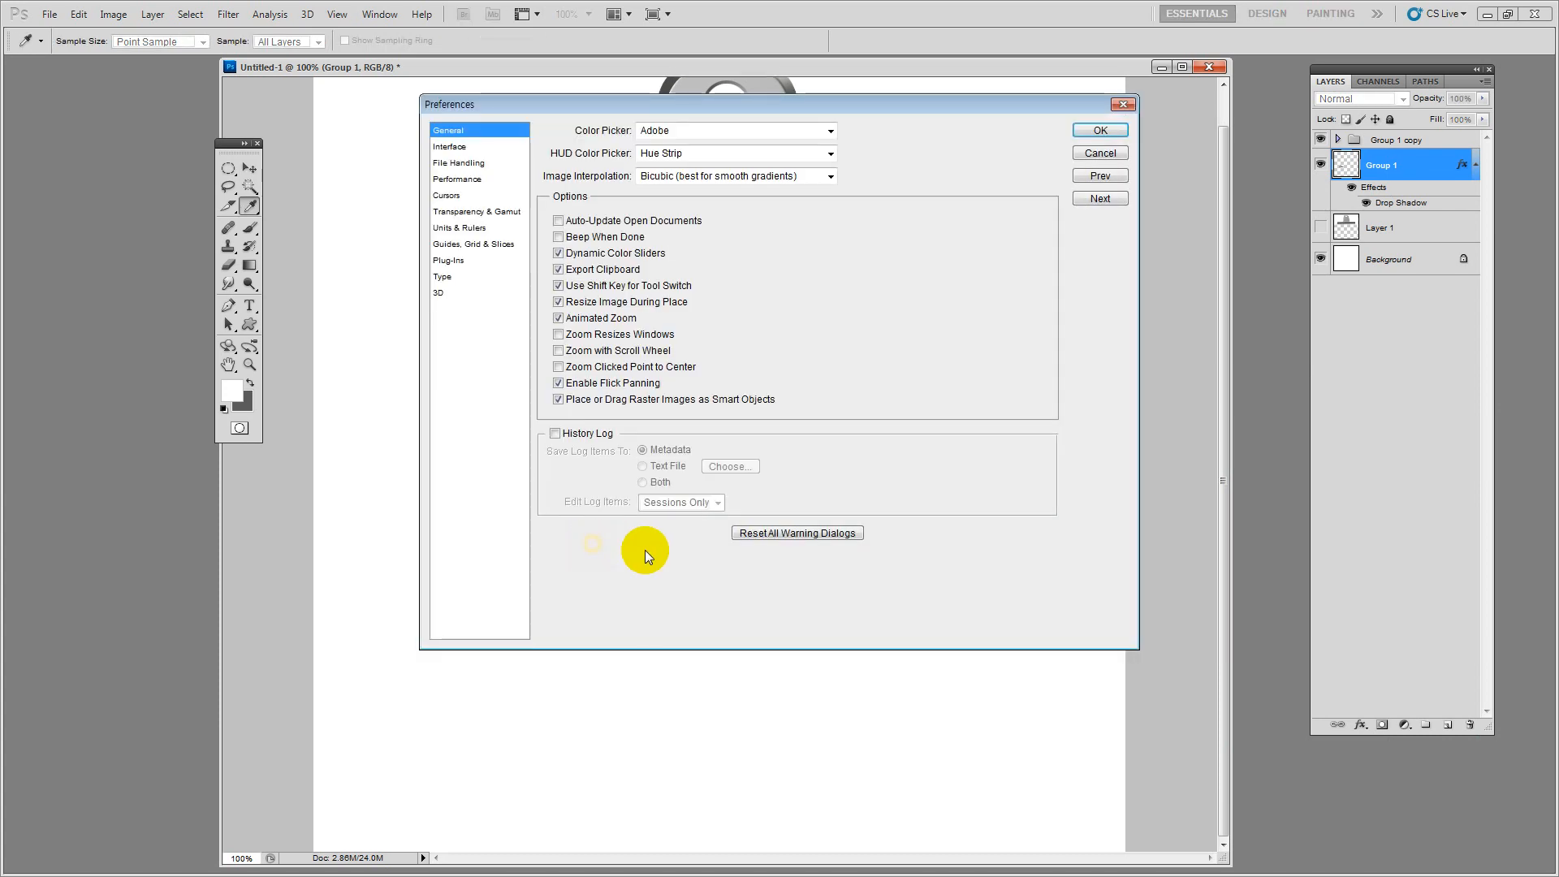
left_click(1087, 130)
left_click_drag(1374, 183, 1448, 724)
left_click_drag(595, 557, 958, 557)
left_click(554, 530, "ctrl")
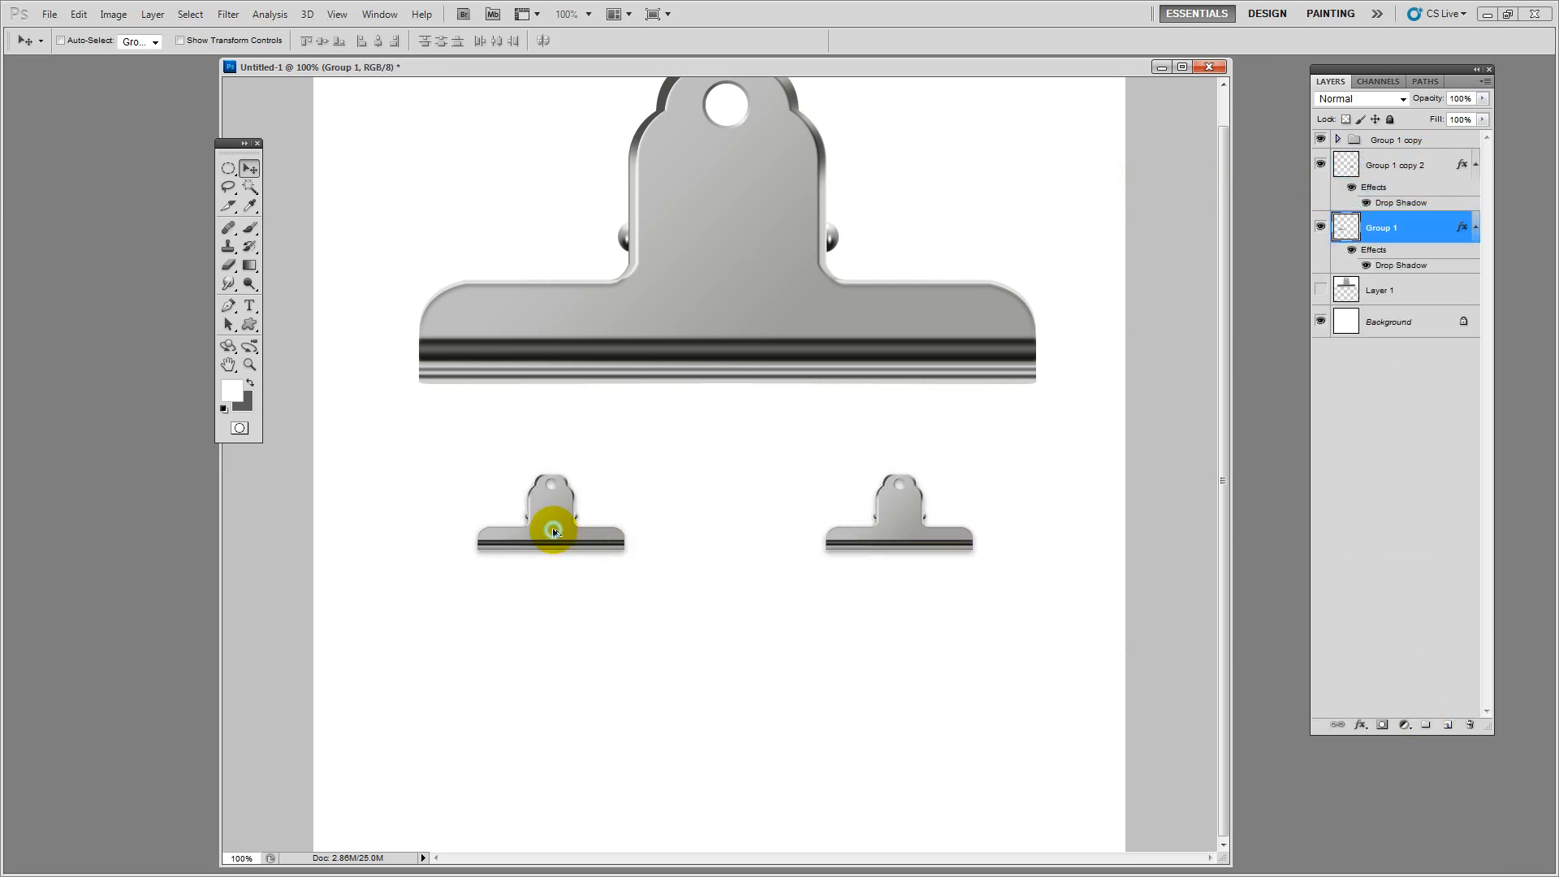
left_click_drag(552, 530, 523, 532)
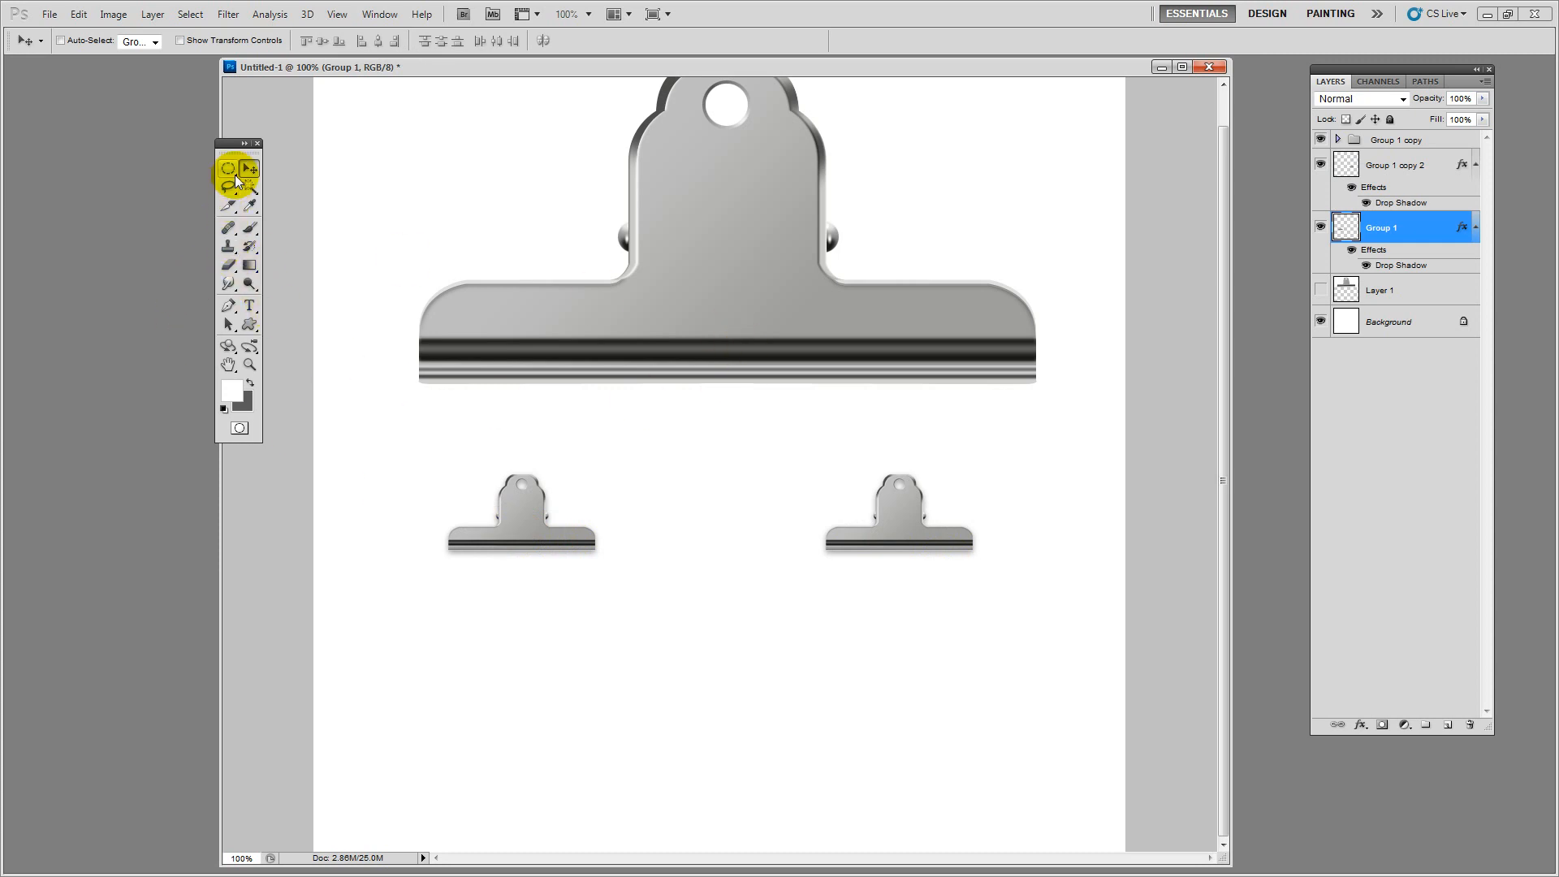
Hide the large clip in Group 1 copy and move both small clips together to the upper part of the canvas
left_click(1321, 140)
left_click(899, 522, "ctrl")
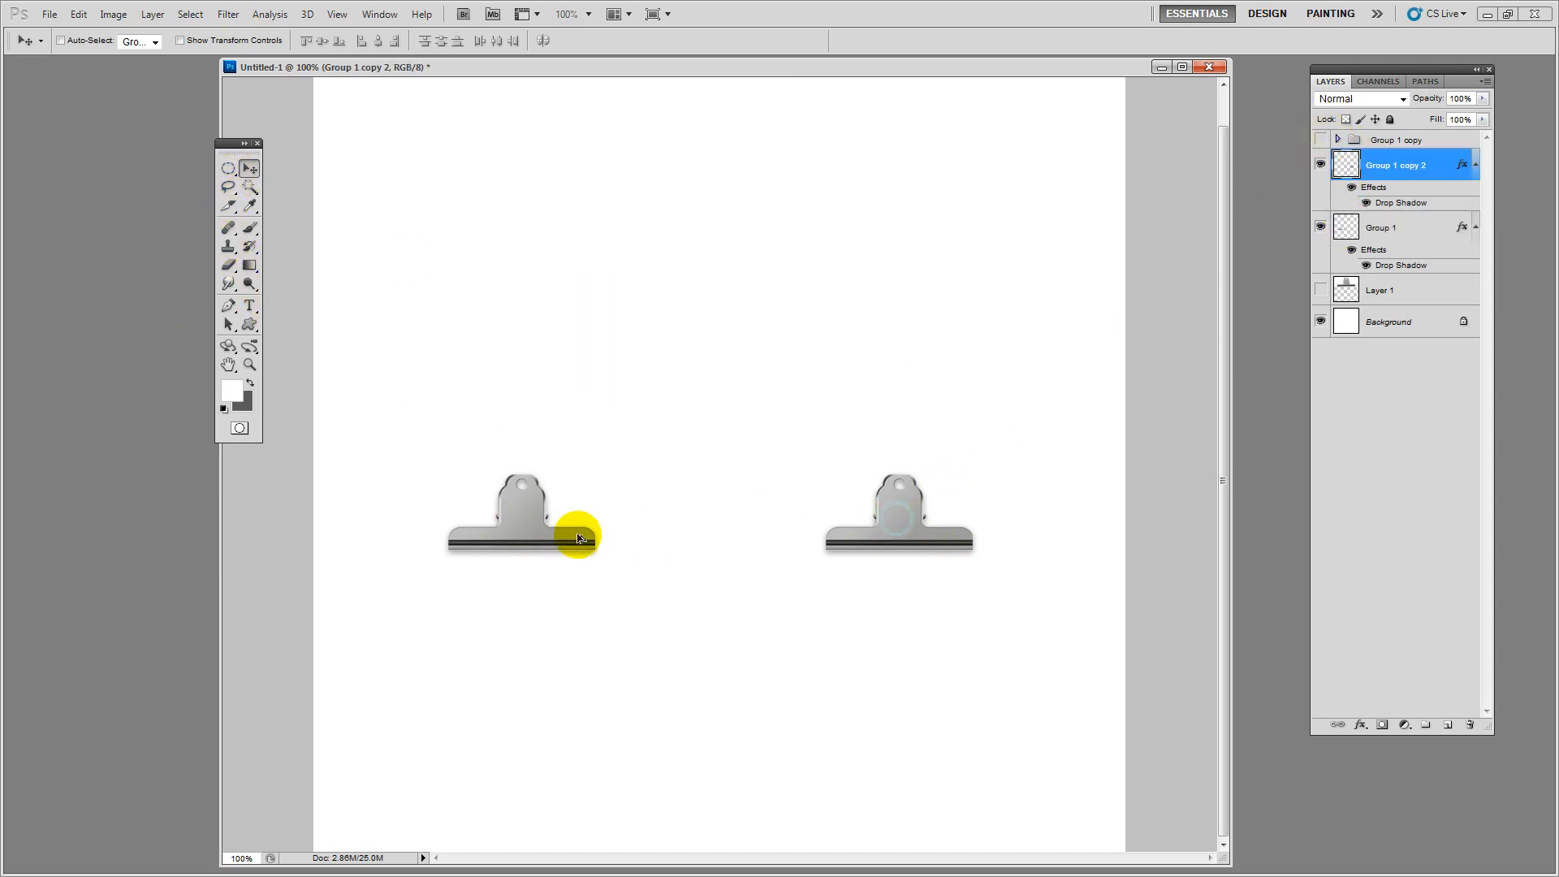
left_click(522, 520, "ctrl+shift")
left_click_drag(752, 573, 718, 258)
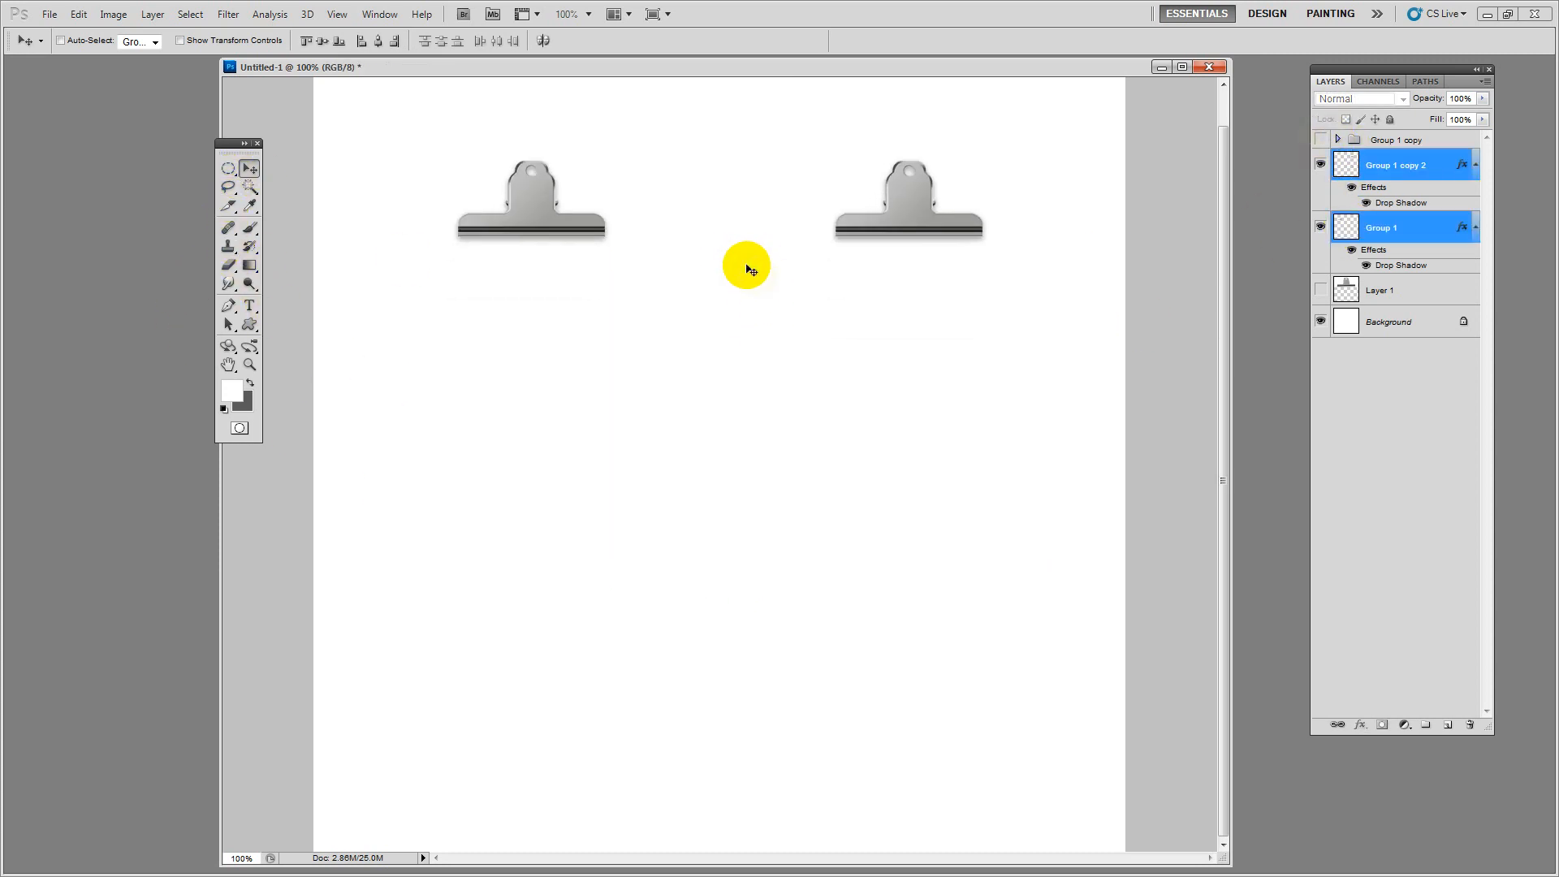
Copy a large rectangular area of the Background below the clips to a new layer and place it above Layer 1
left_click_drag(228, 168, 272, 162)
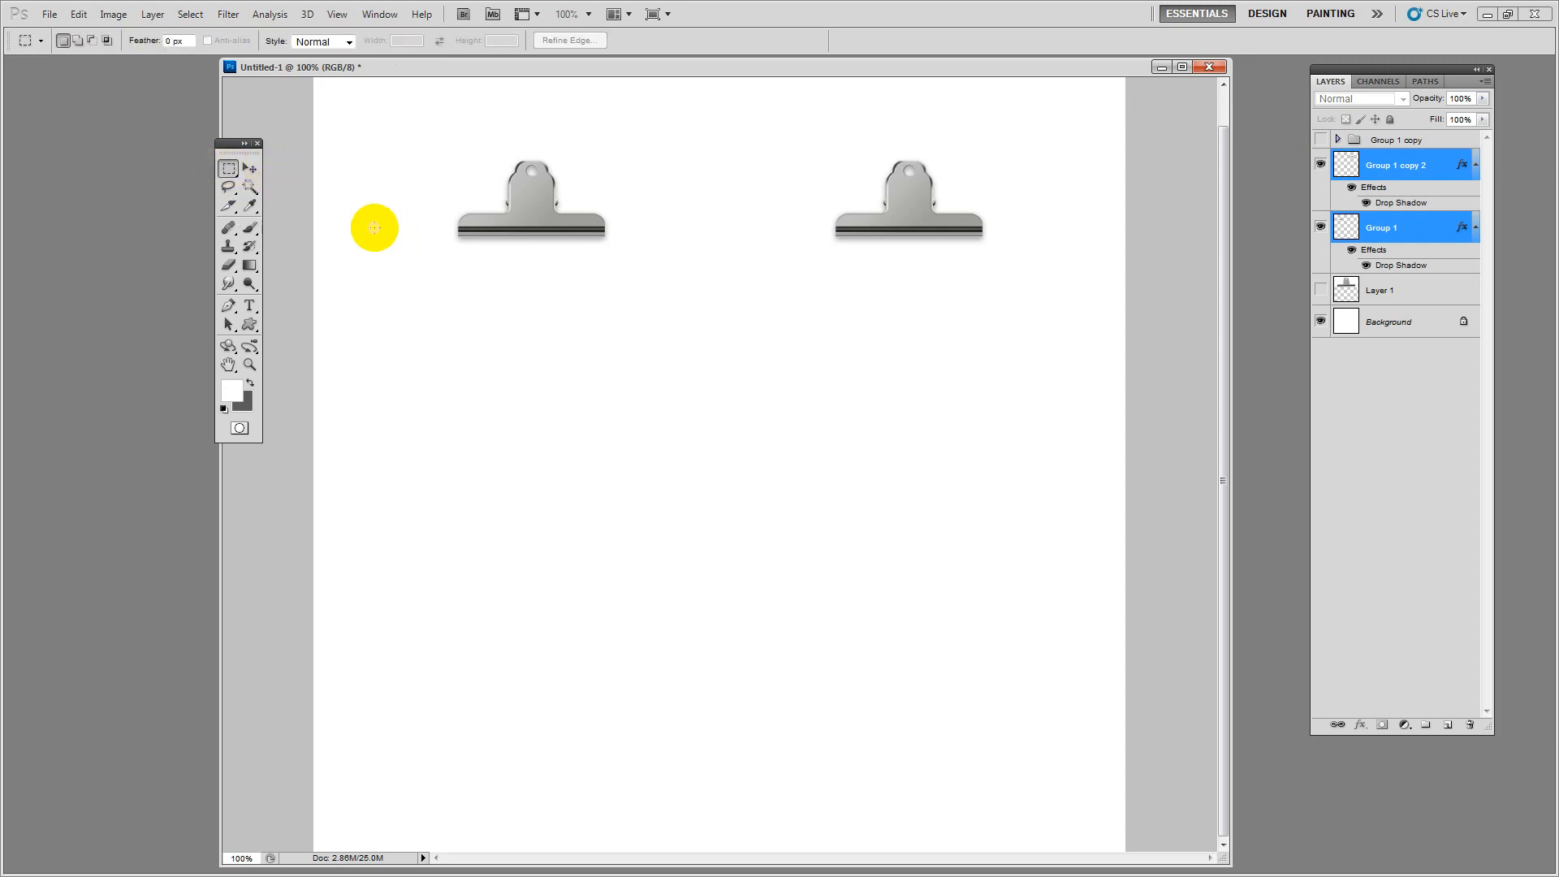
left_click_drag(373, 229, 1080, 763)
right_click(983, 629, "ctrl+alt")
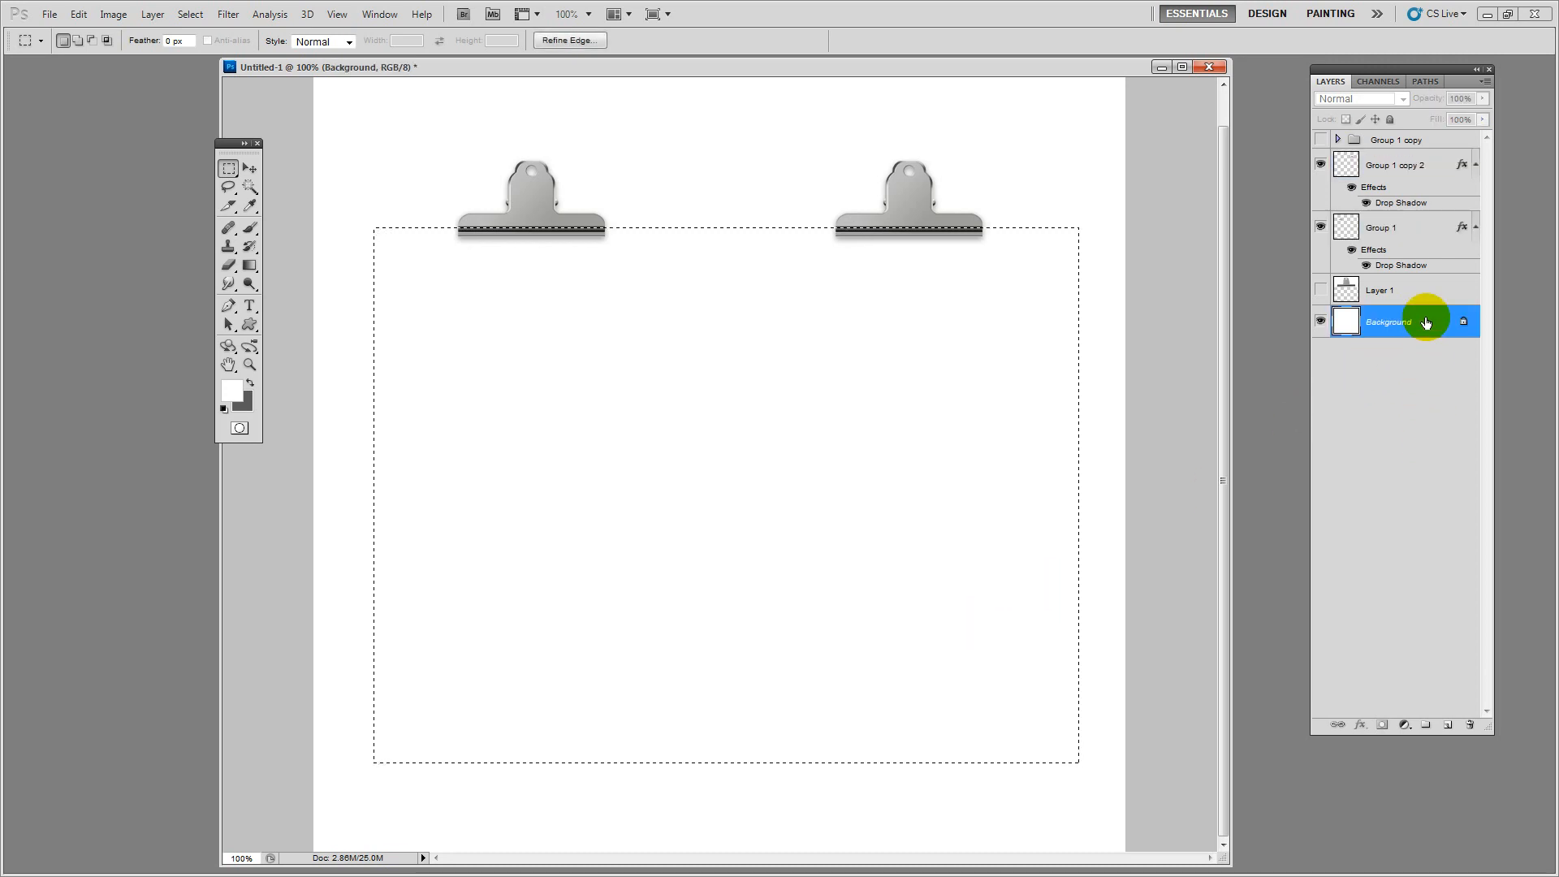
key("ctrl+j")
left_click_drag(1425, 323, 1420, 280)
left_click(249, 168)
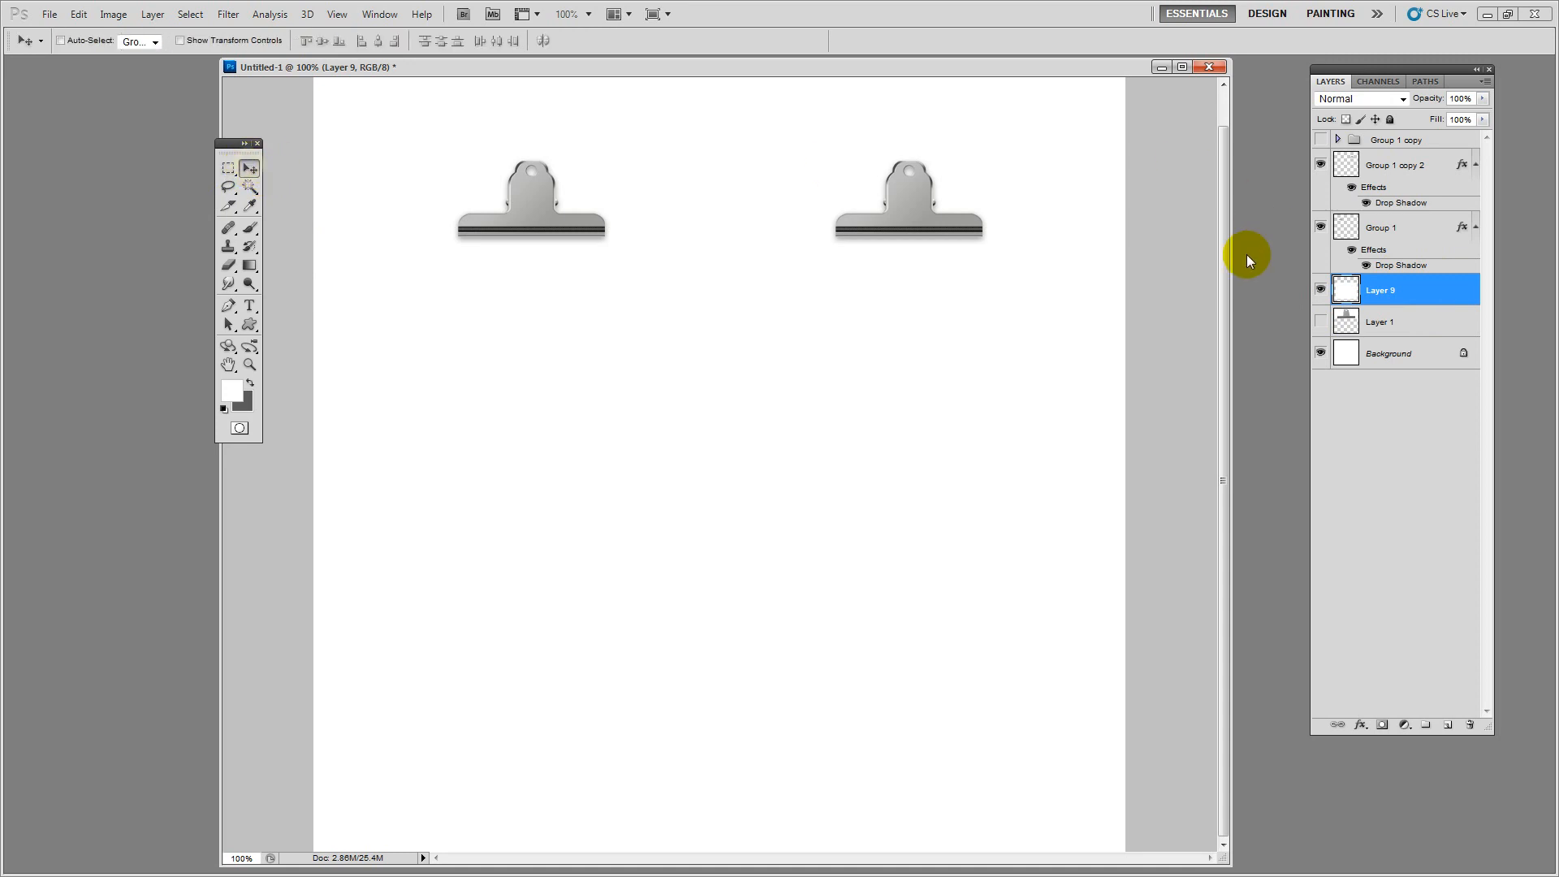
Darken the Background with Hue/Saturation at Lightness -42 and move the white sheet slightly up behind the clips
left_click(1385, 352)
key("ctrl+u")
left_click(534, 310)
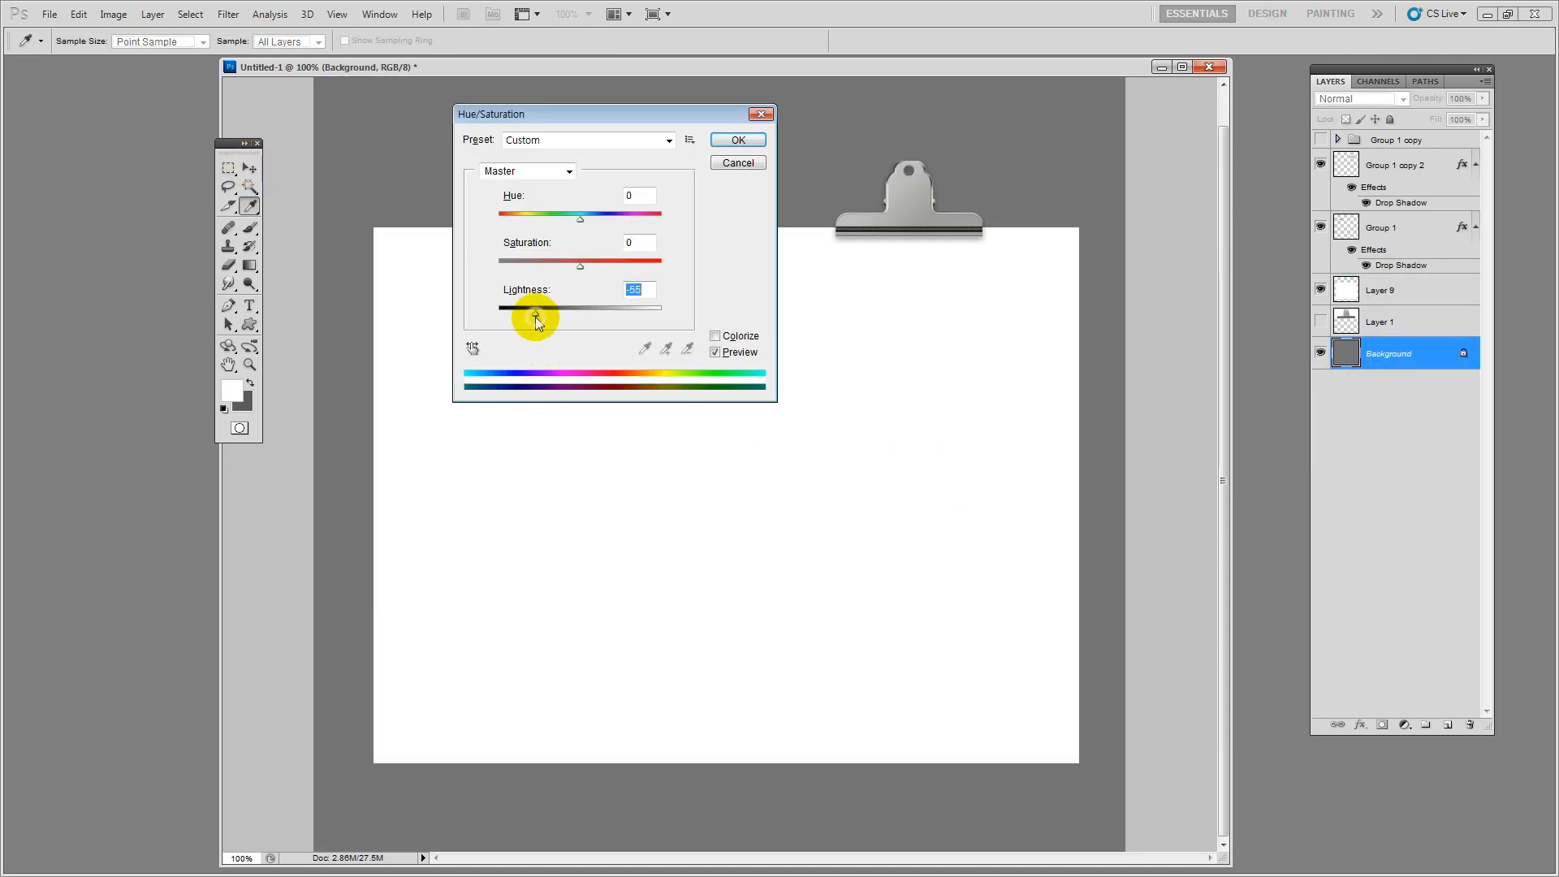
left_click_drag(534, 310, 547, 311)
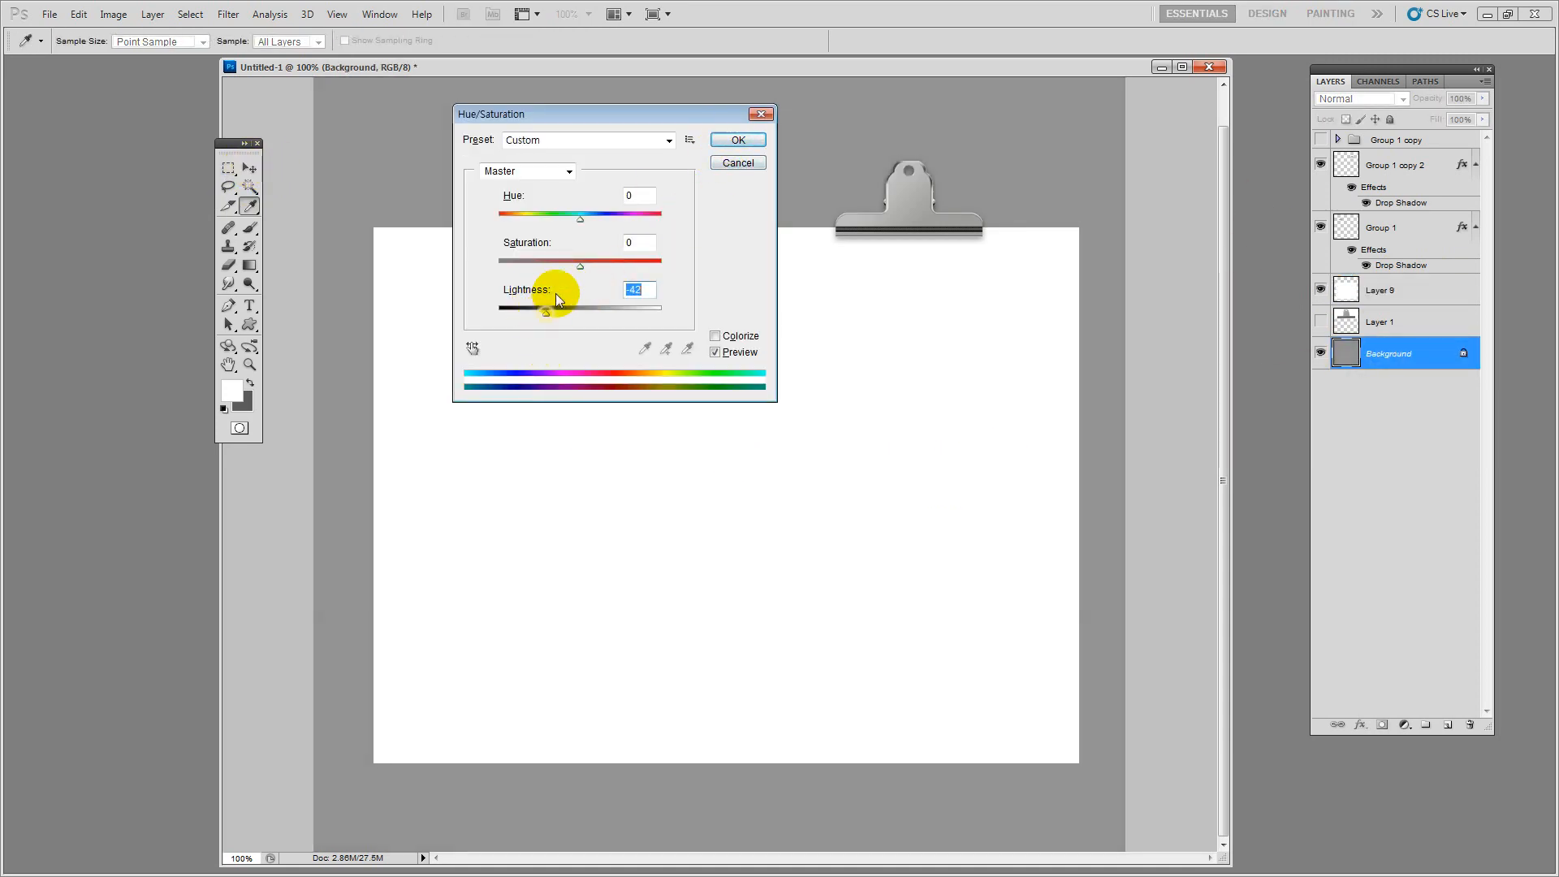
left_click(738, 141)
left_click(868, 461, "ctrl")
left_click_drag(879, 499, 876, 481)
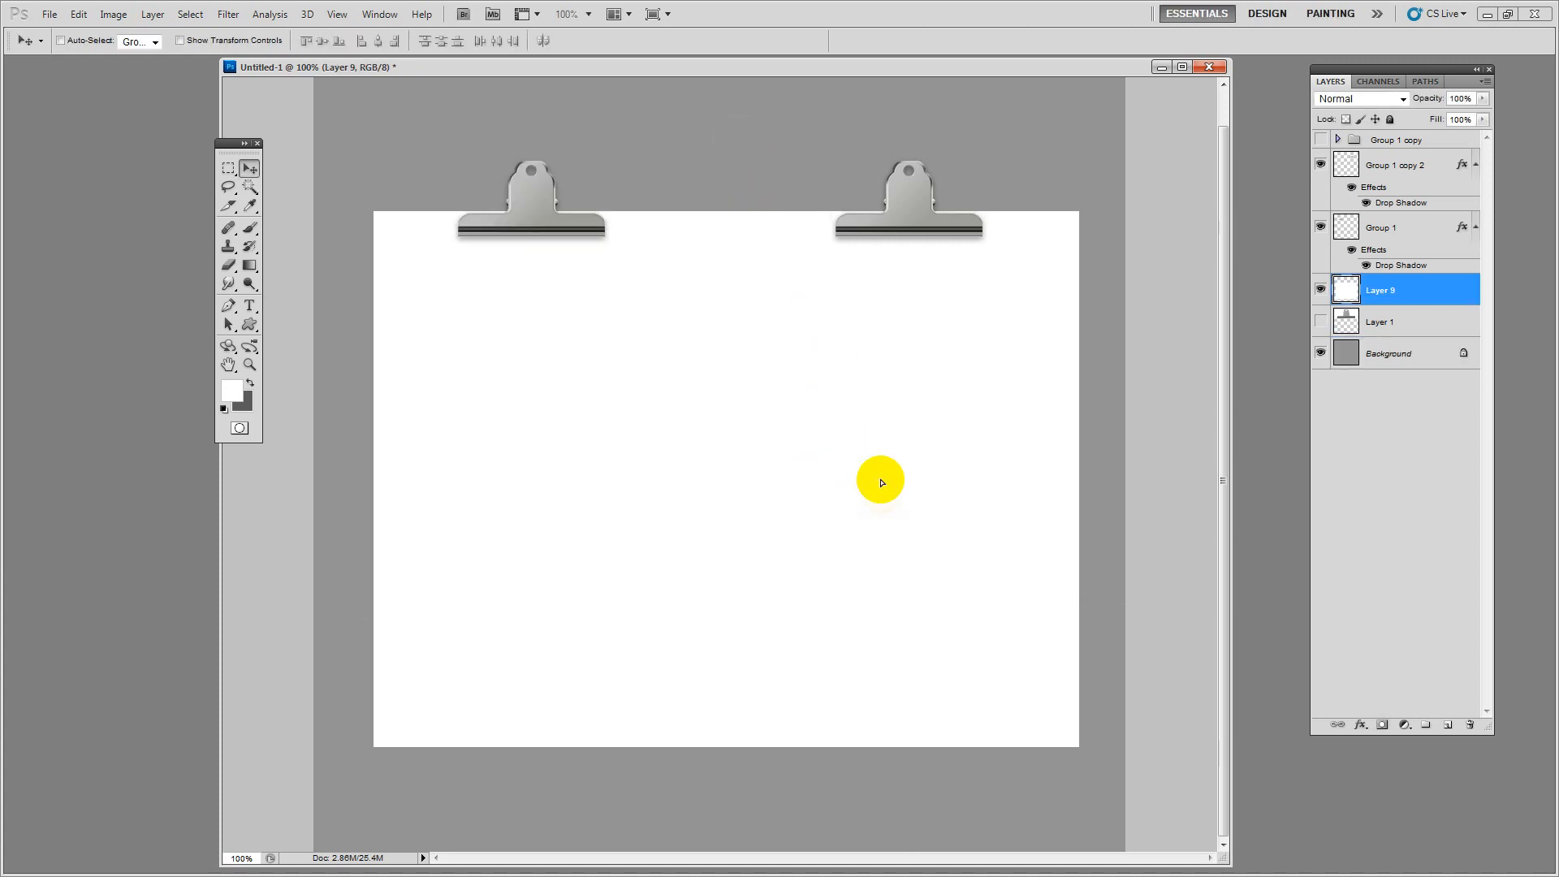
Scale both small clips together proportionally to about three quarters of their size and reposition them on the sheet's upper edge
left_click(1429, 224)
left_click(1405, 163, "ctrl")
key("ctrl+t")
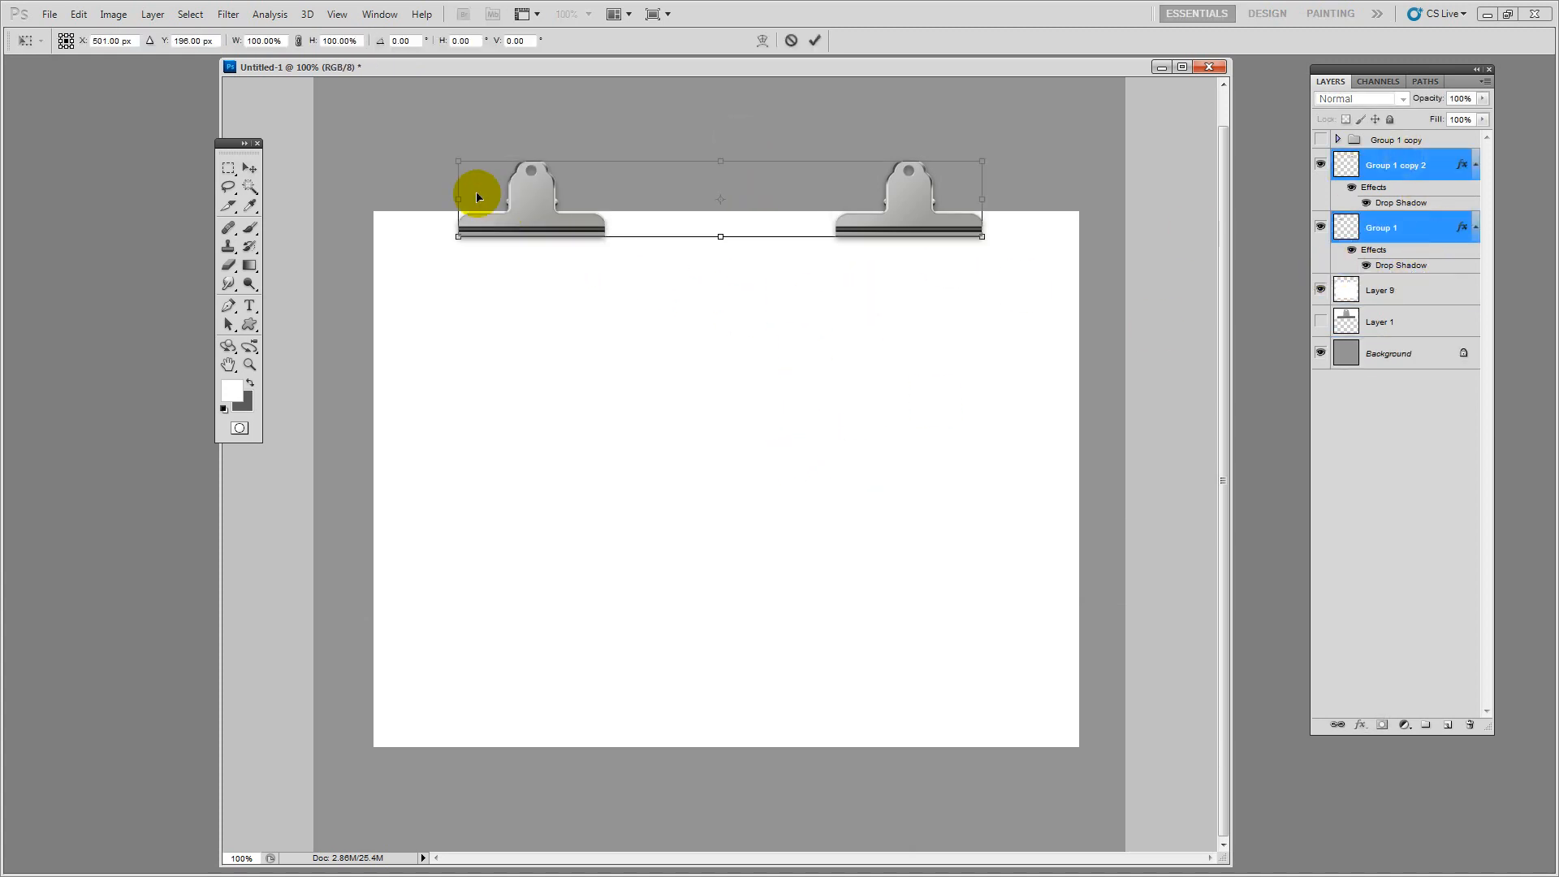
left_click_drag(460, 157, 557, 216)
key("Return")
left_click(650, 209, "ctrl")
left_click_drag(914, 221, 905, 220)
Trim a vertical strip off the left and right sides of the white sheet on Layer 9 and deselect
left_click(228, 168)
left_click(376, 283, "ctrl")
mouse_move(318, 140)
left_mouse_down()
mouse_move(462, 794)
mouse_move(428, 849)
left_mouse_up()
key("Delete")
mouse_move(1136, 148)
left_mouse_down()
mouse_move(1106, 411)
mouse_move(1015, 748)
mouse_move(1031, 766)
left_mouse_up()
key("Delete")
left_click(903, 748)
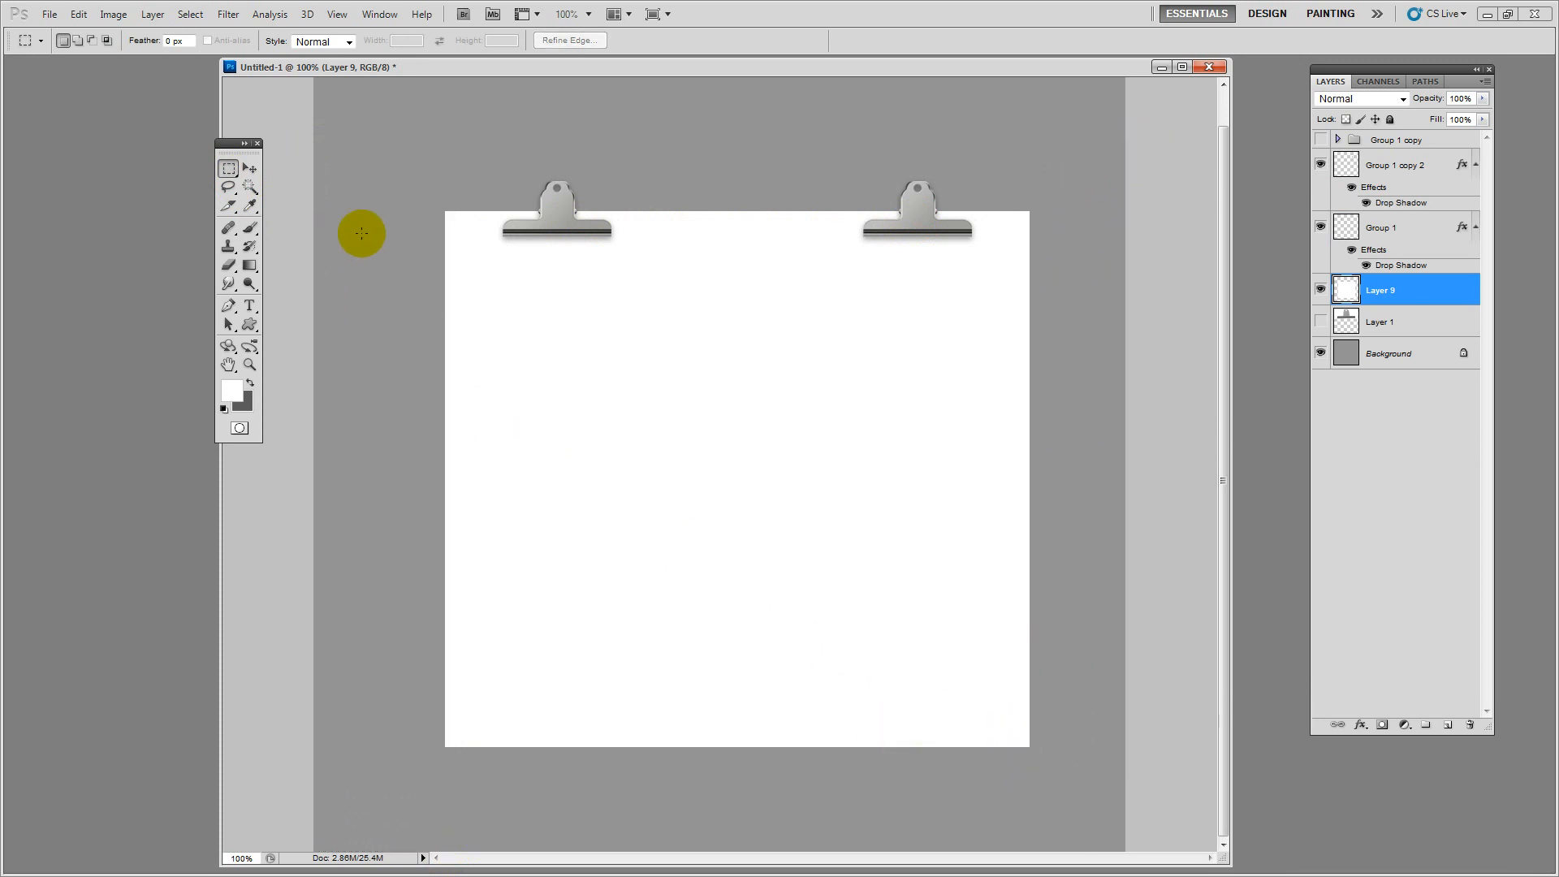
Move the left clip slightly left and the right clip slightly right to sit evenly near the sheet's corners
left_click(249, 168)
left_click(556, 227, "ctrl")
left_click_drag(555, 228, 548, 227)
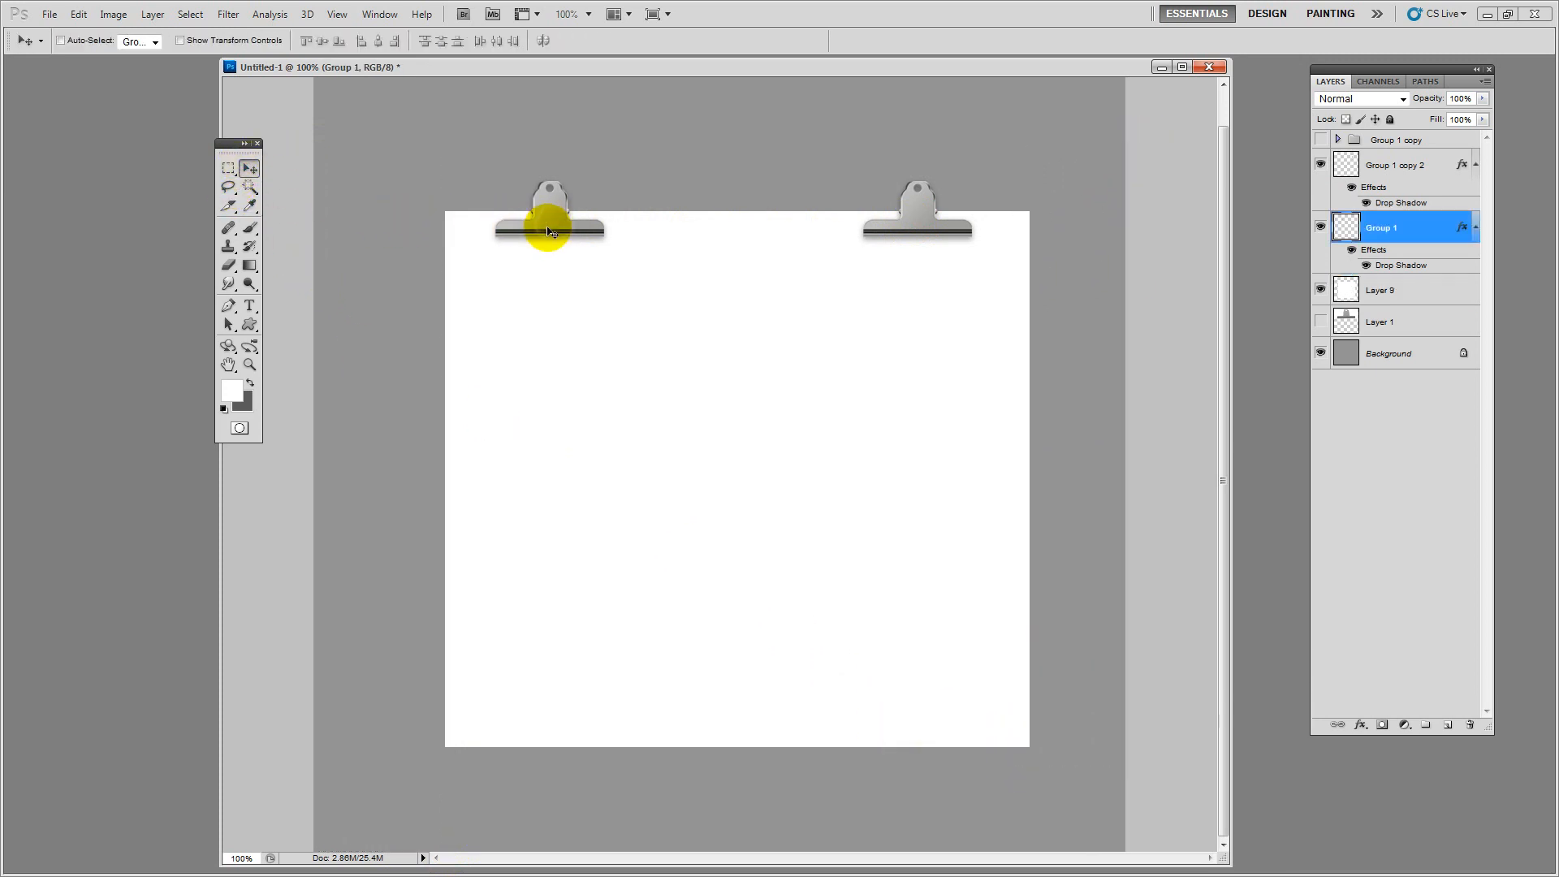
left_click_drag(912, 224, 922, 229)
Add a drop shadow to the white sheet on Layer 9 with Use Global Light off and the angle at 49°
left_click(869, 434, "ctrl")
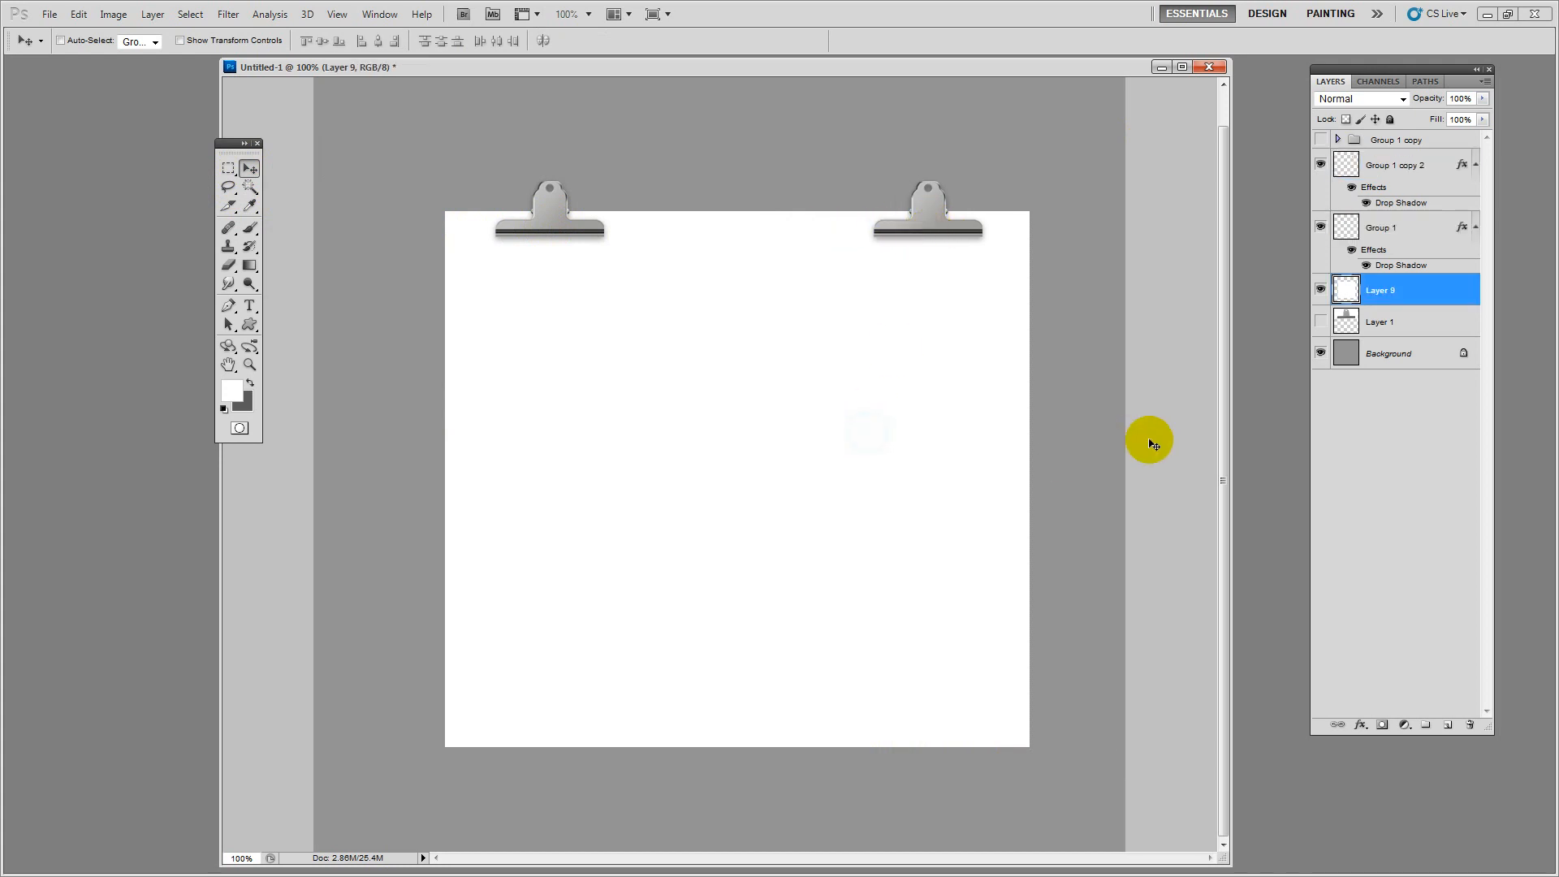
left_click(1468, 280)
double_click(1453, 294)
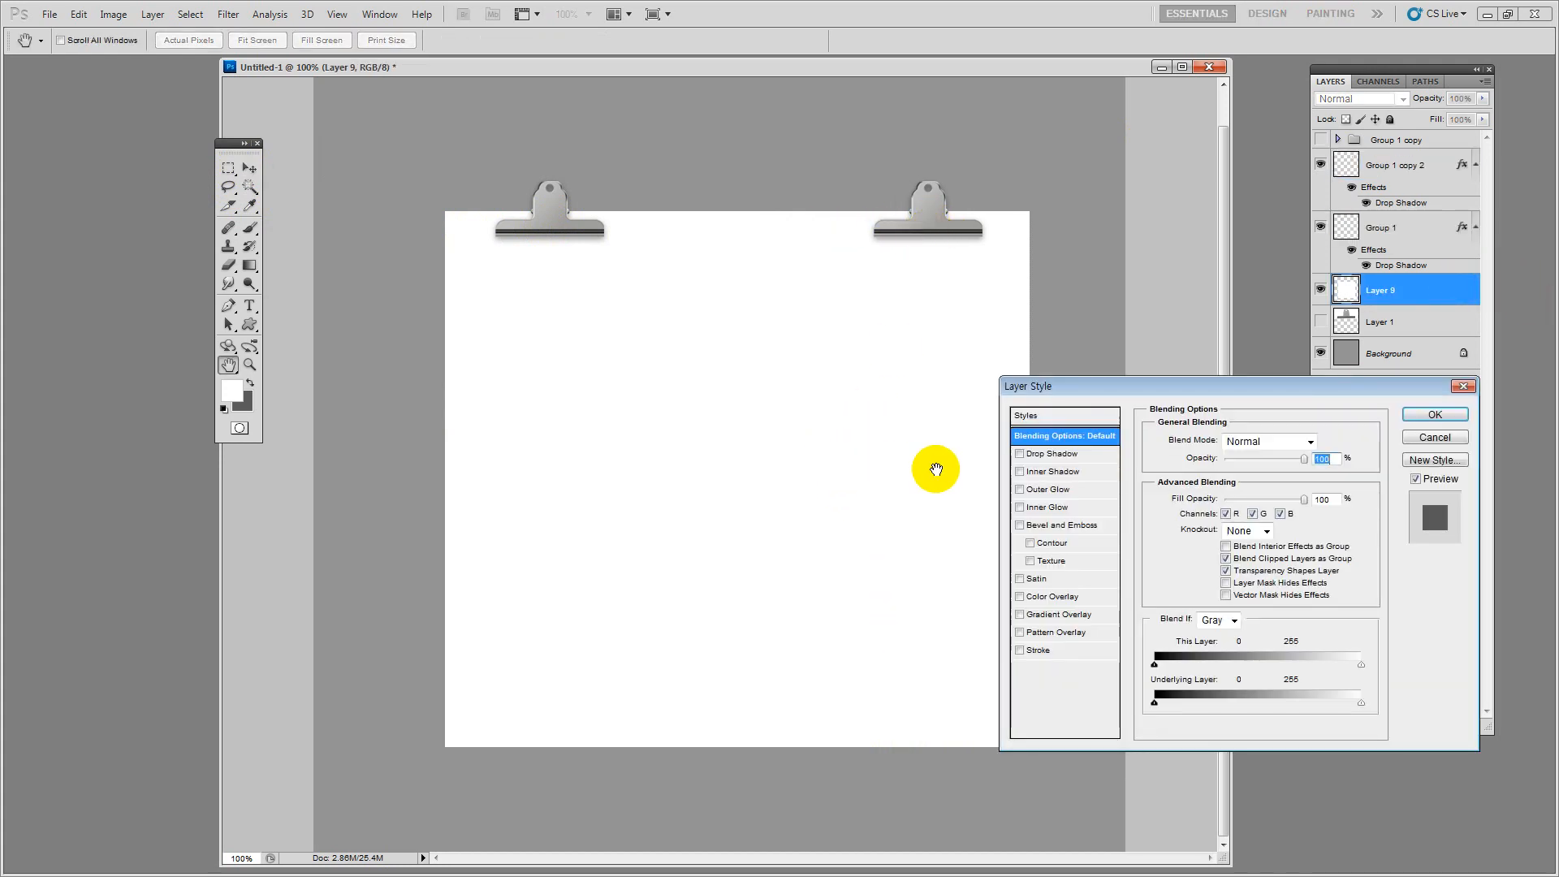
left_click(1048, 454)
left_click(1303, 507)
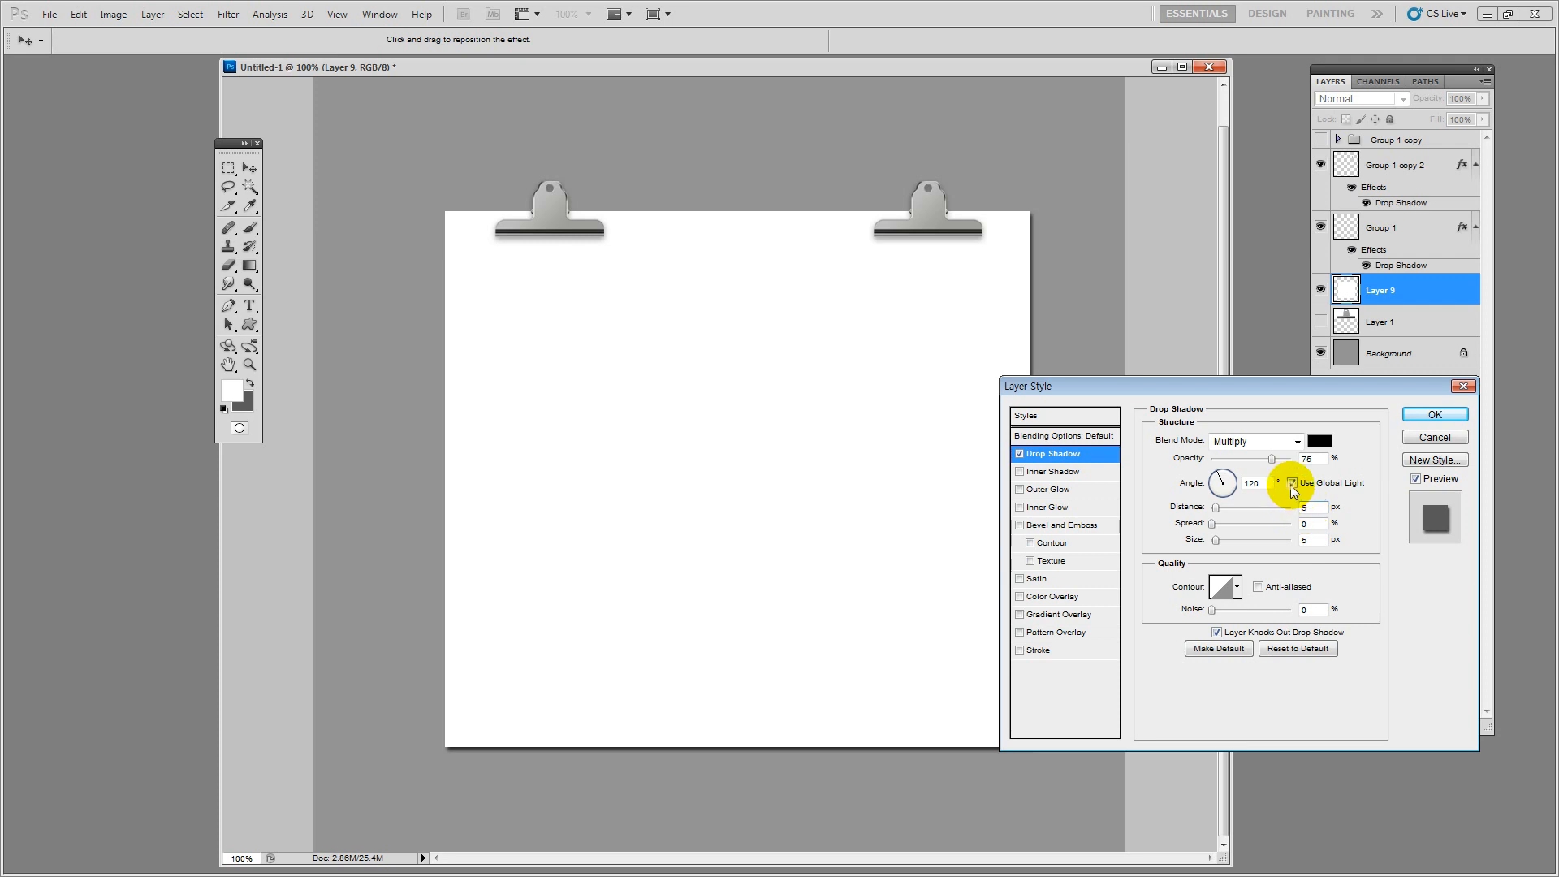
left_click(1291, 484)
mouse_move(1222, 477)
left_mouse_down()
mouse_move(1222, 462)
mouse_move(1242, 462)
left_mouse_up()
Set the sheet's drop shadow to a distance of 41 px, a size of 106 px and an opacity of about 65%
left_click(1230, 509)
left_click_drag(1233, 539, 1245, 508)
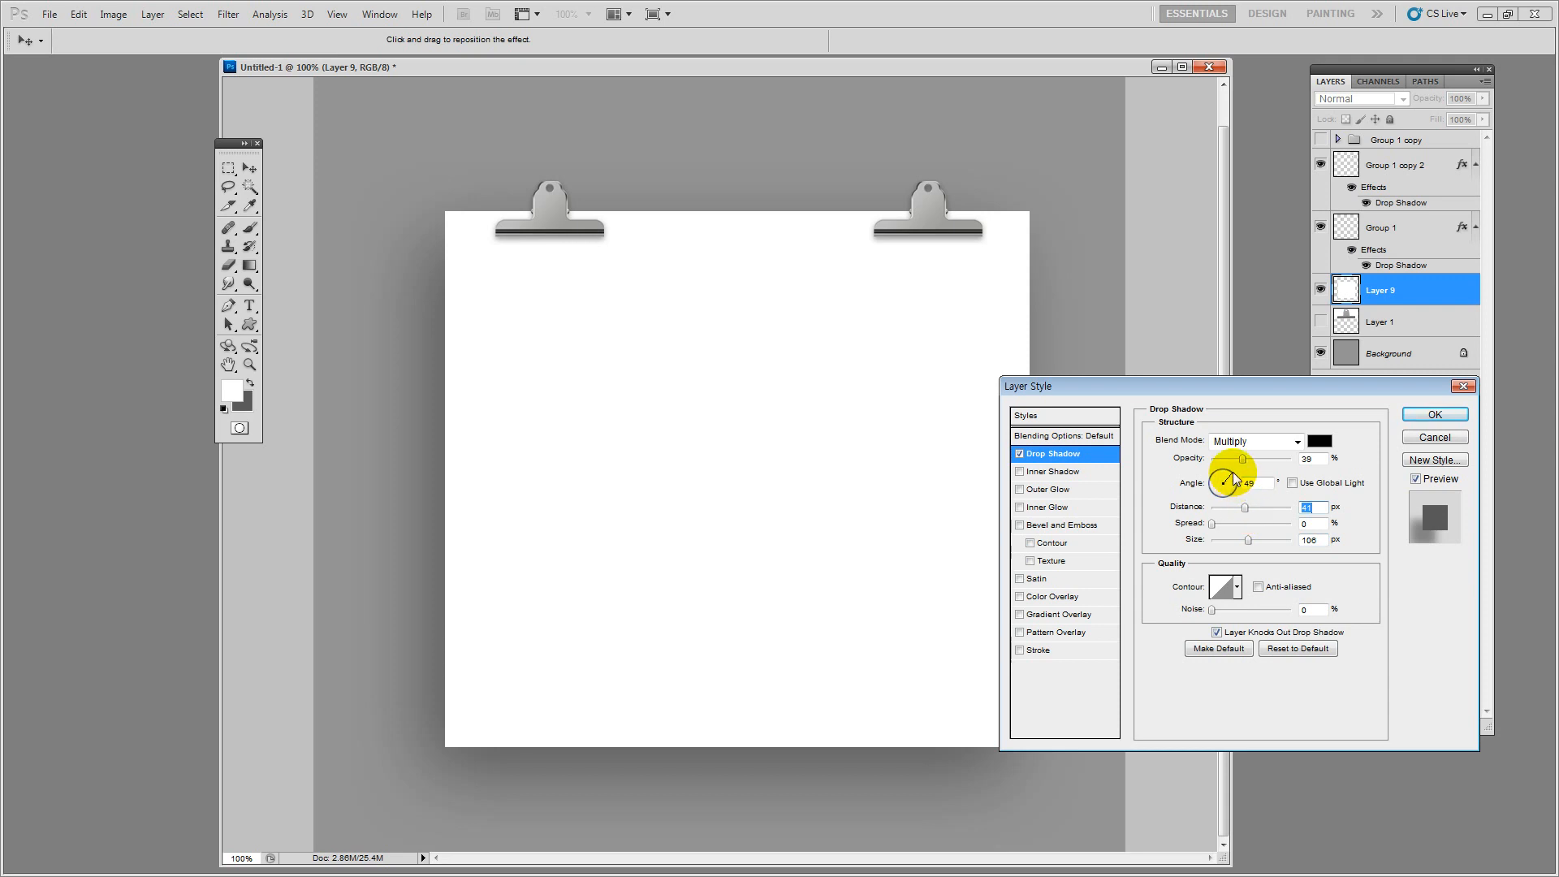
left_click(1232, 473)
left_click(1255, 461)
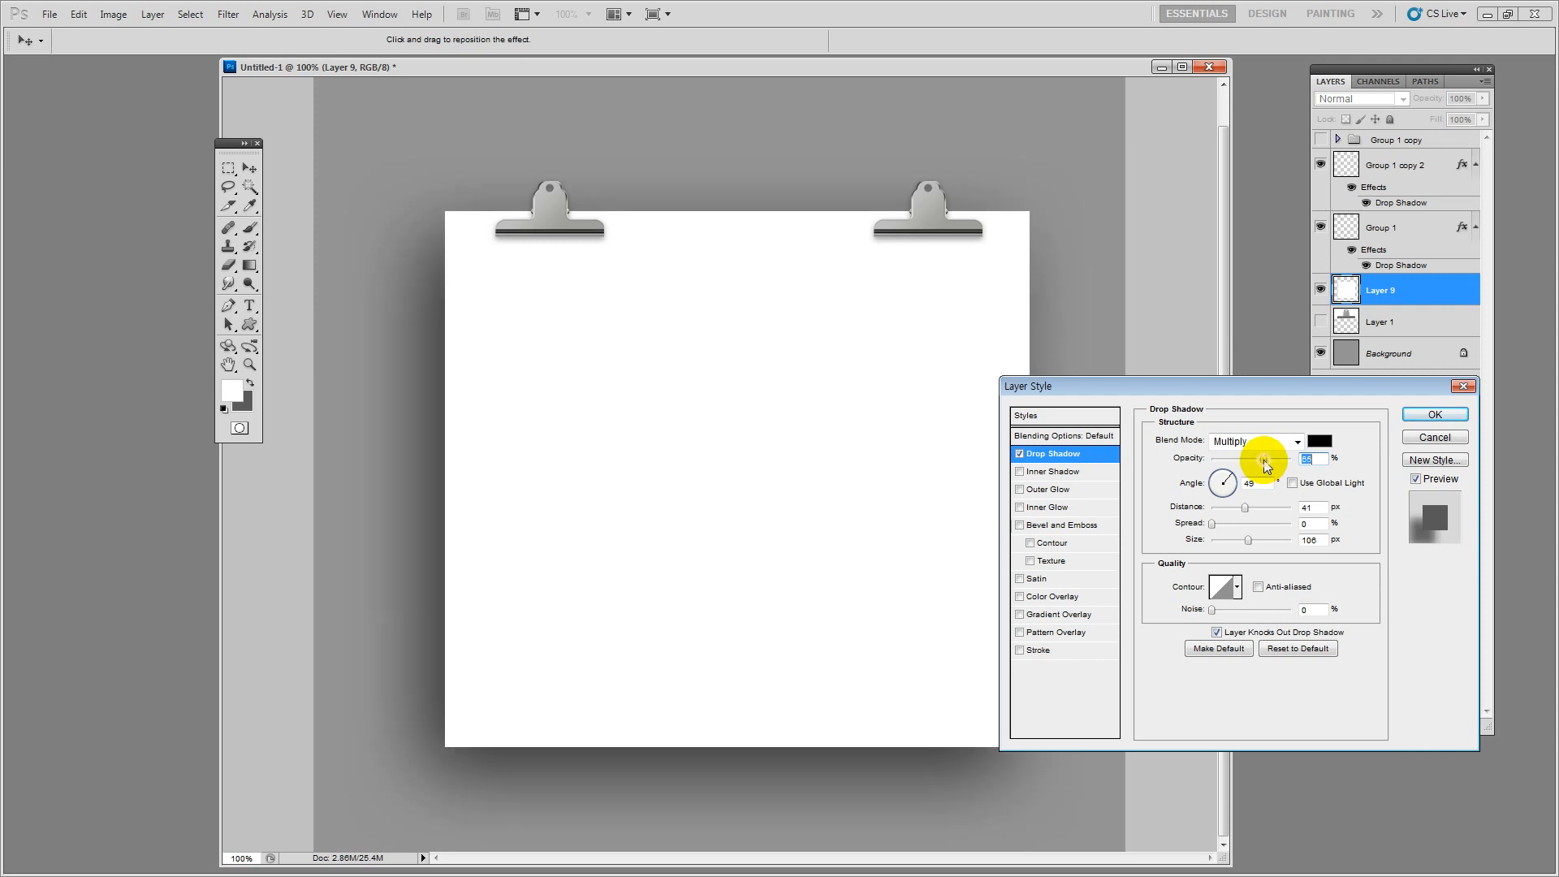
left_click(1429, 414)
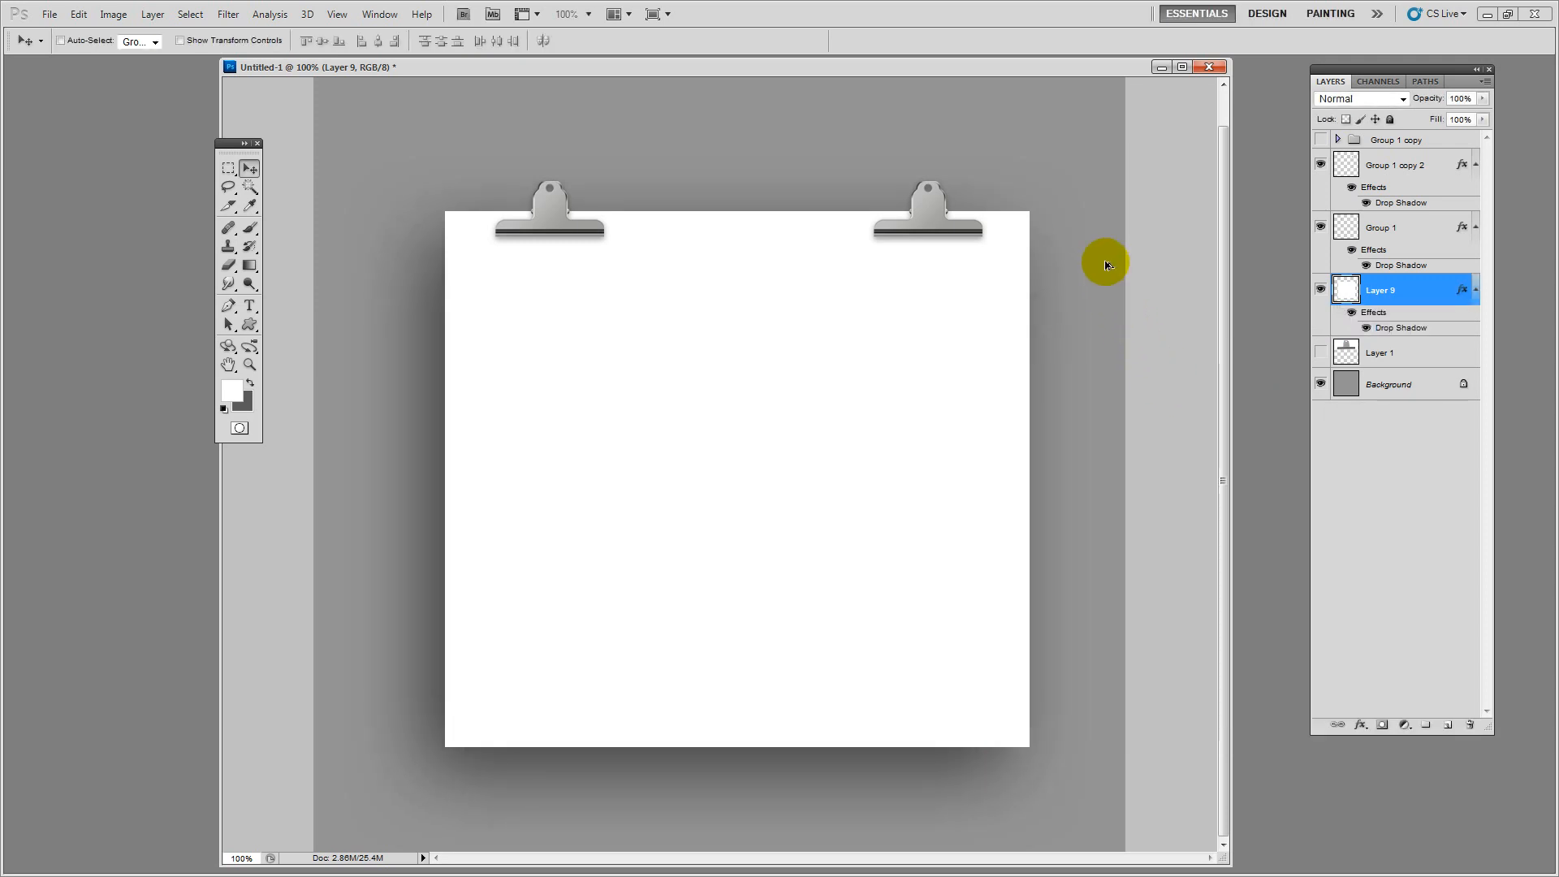
Colorize the Background layer blue using Hue/Saturation with hue 212, saturation 52 and lightness +11
key("alt+comma")
key("ctrl+u")
left_click(611, 314)
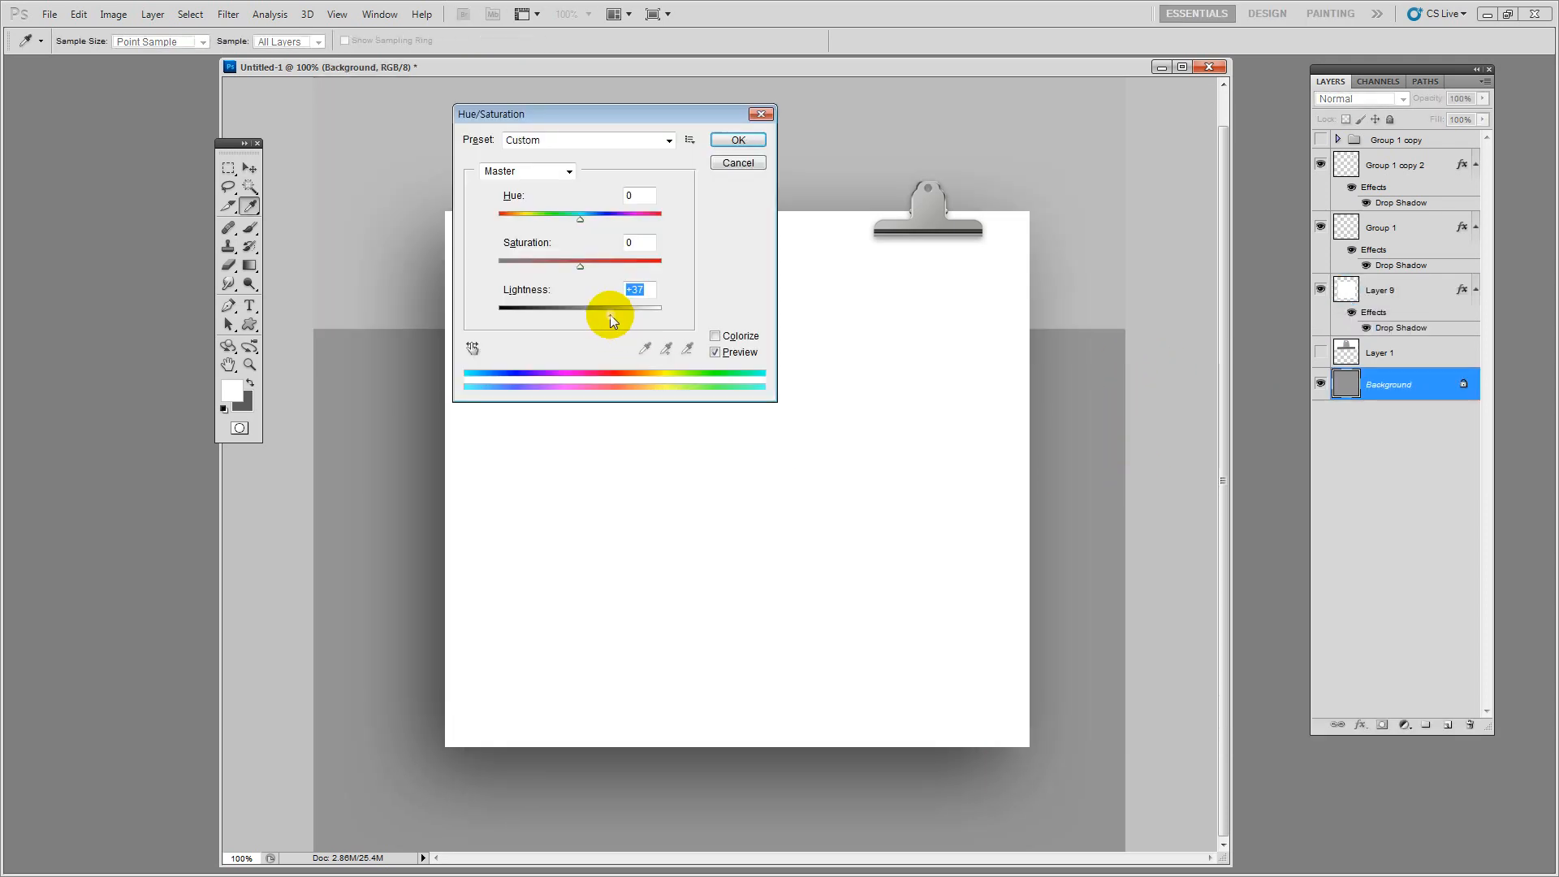
left_click(718, 336)
left_click_drag(580, 318, 589, 316)
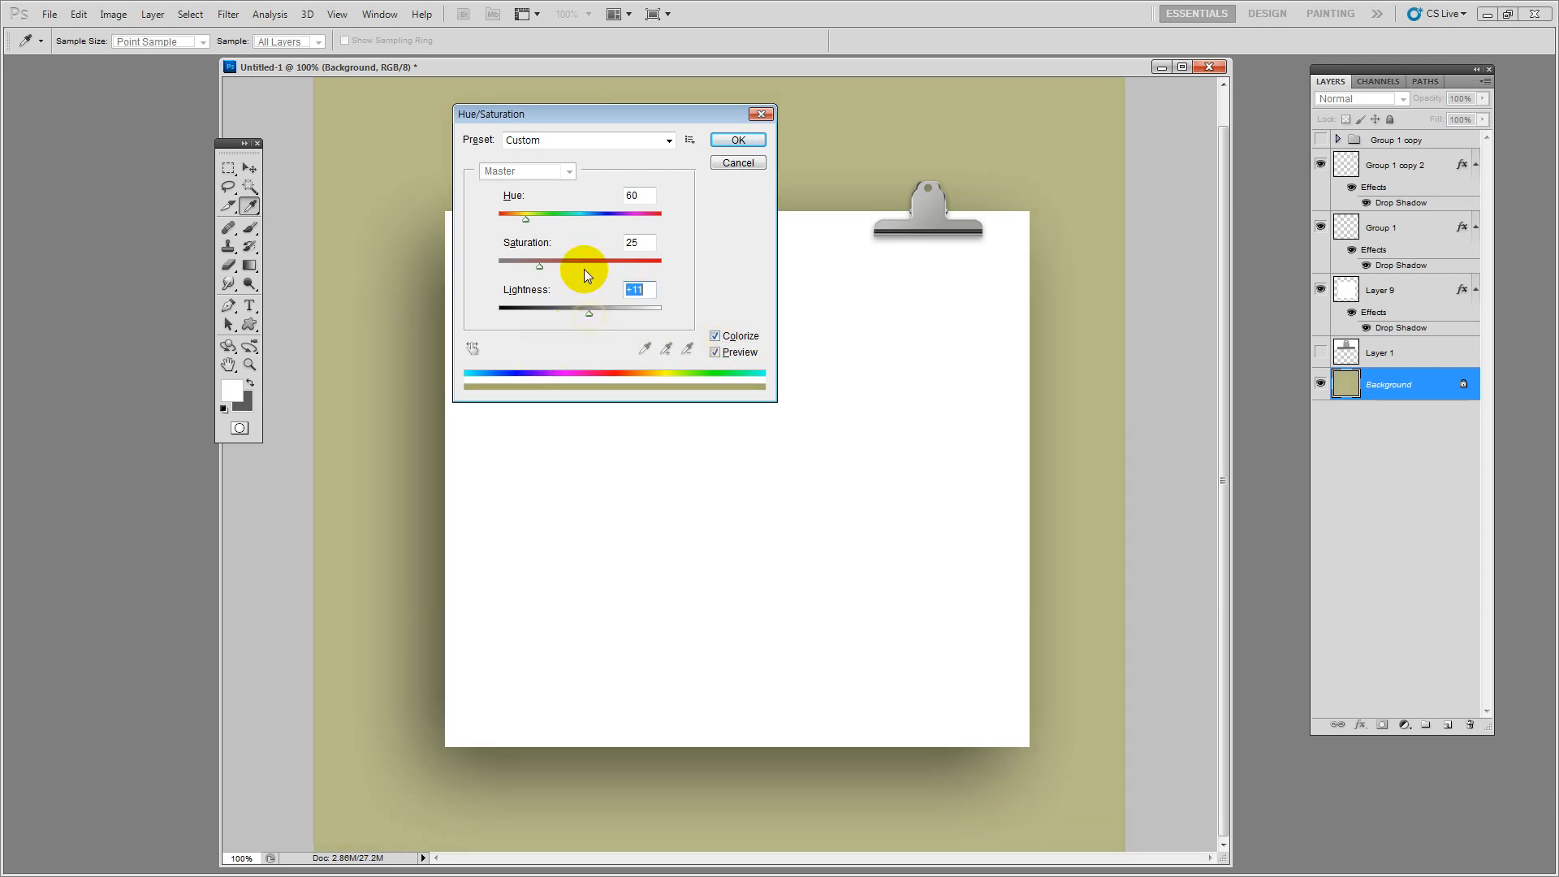
left_click(584, 266)
left_click(593, 216)
left_click_drag(637, 119, 945, 314)
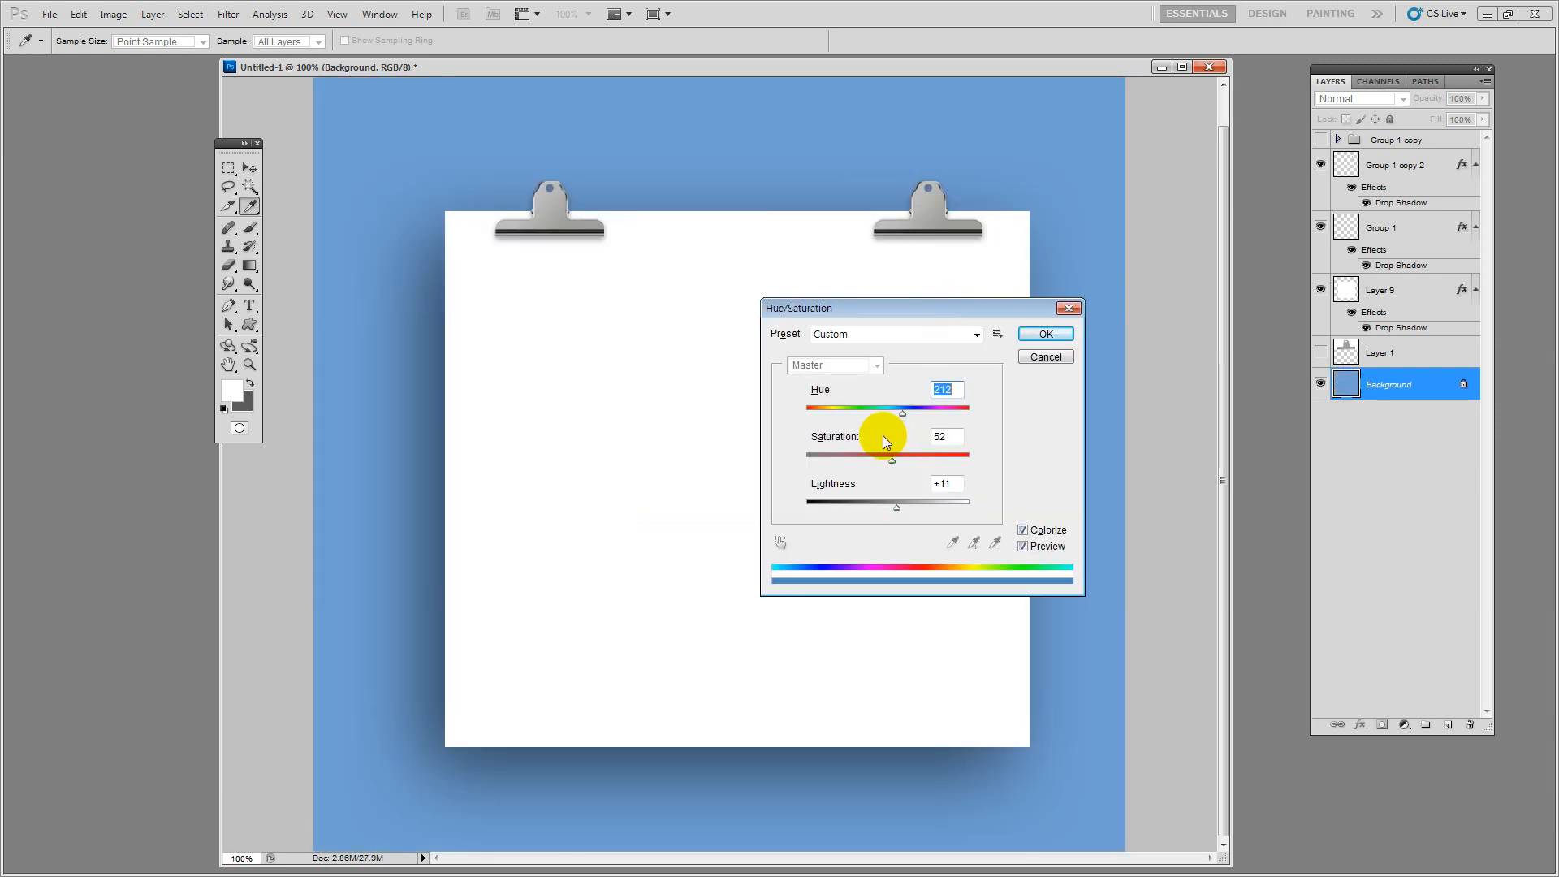
Darken the blue background colorization to lightness -26 with saturation about 58 and apply it
left_click(865, 511)
left_click(905, 459)
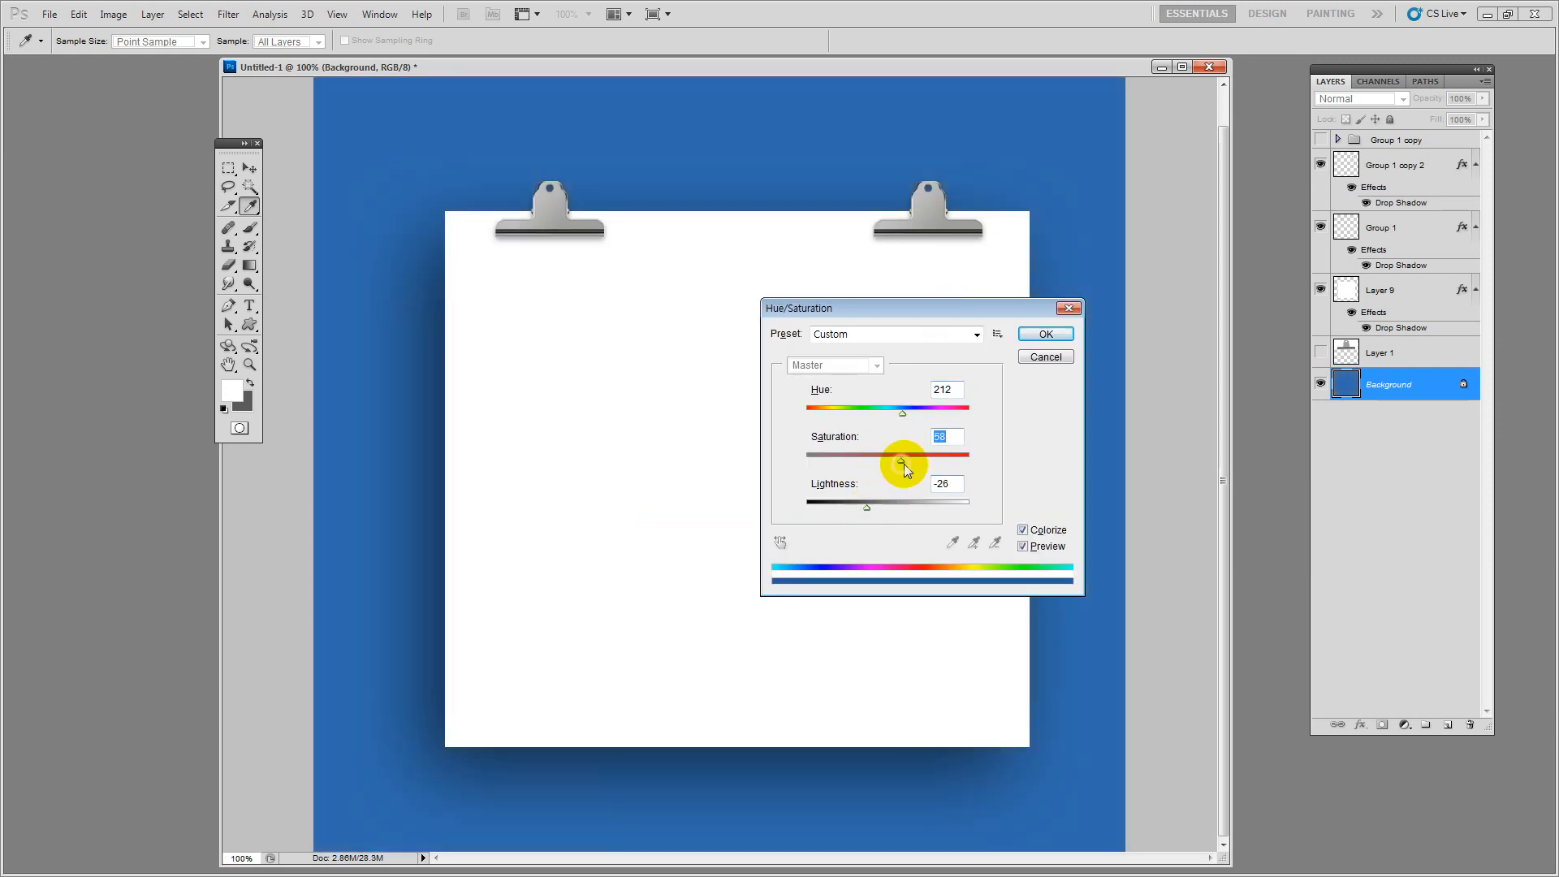
left_click(1046, 335)
key("v")
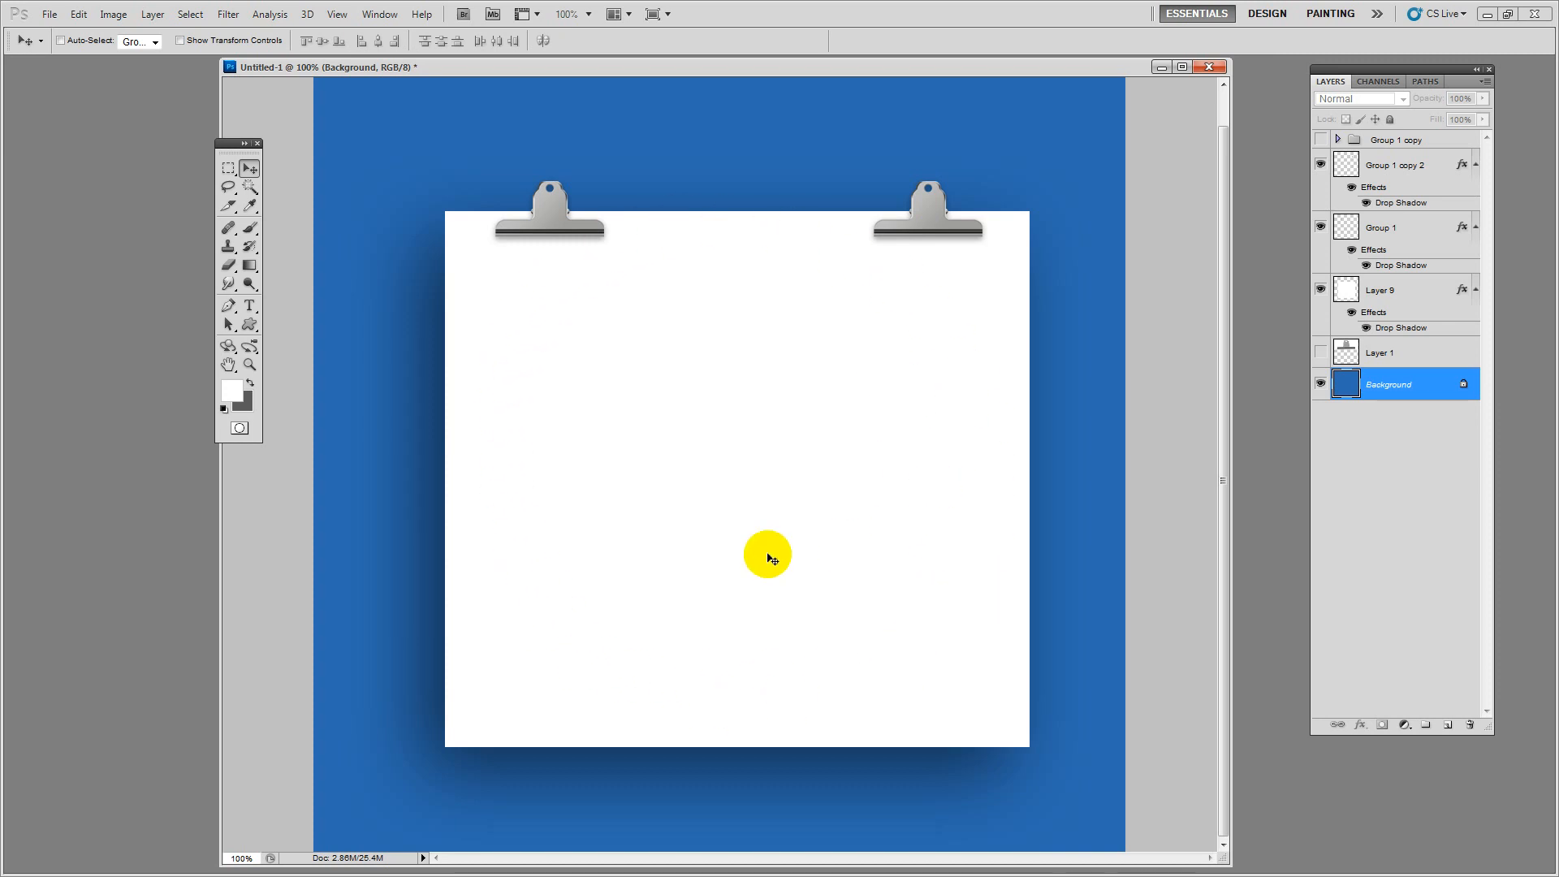
Make Layer 9 with the white sheet active, then narrow the document window and reposition it around the artwork
left_click(1387, 353)
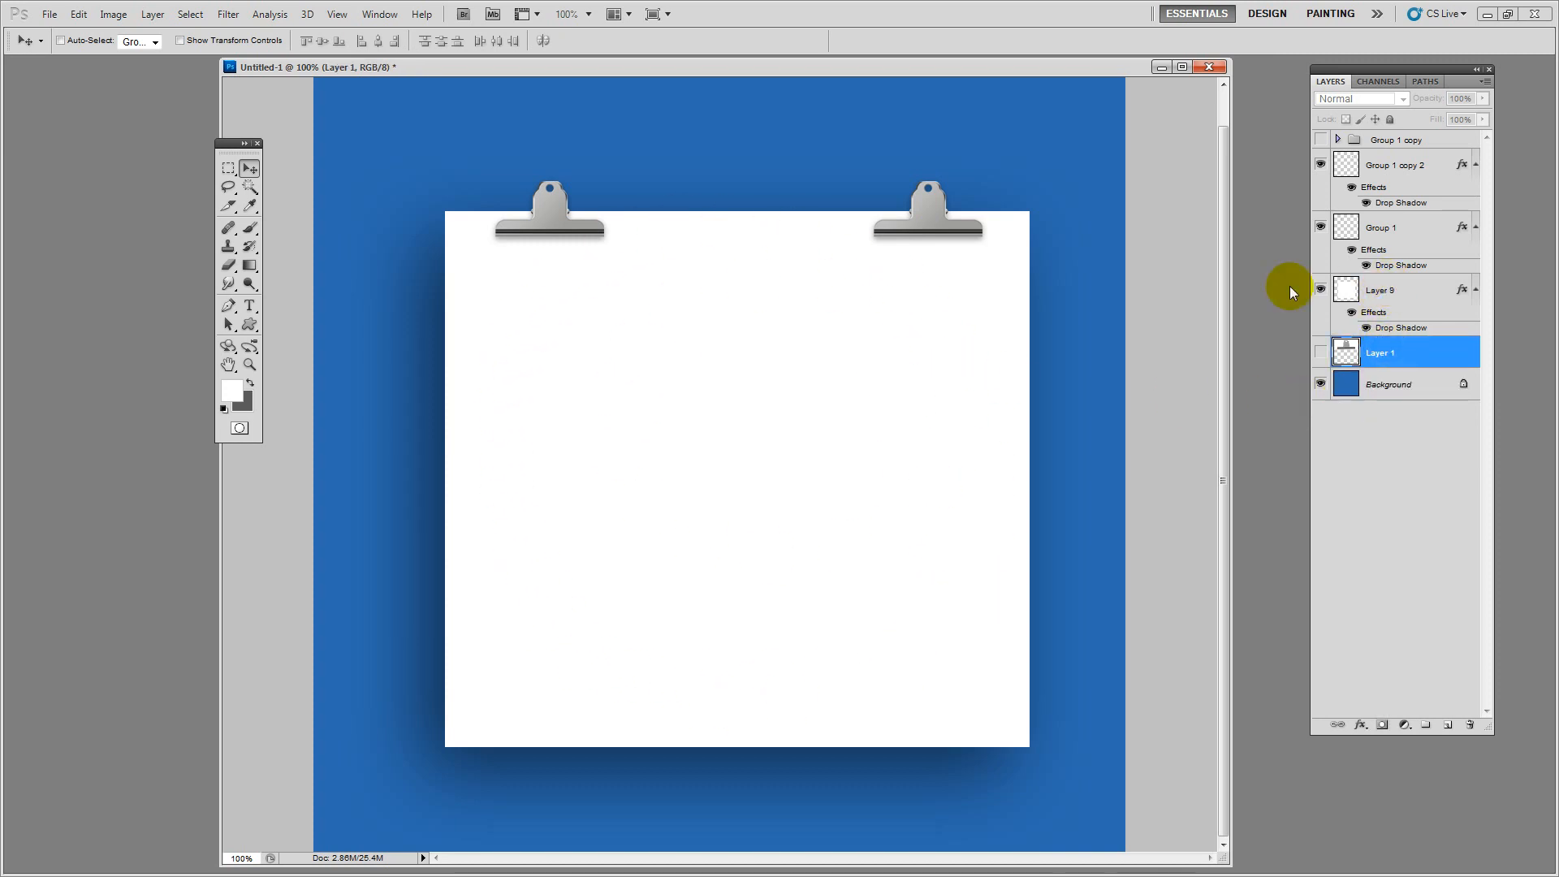
left_click(1393, 292)
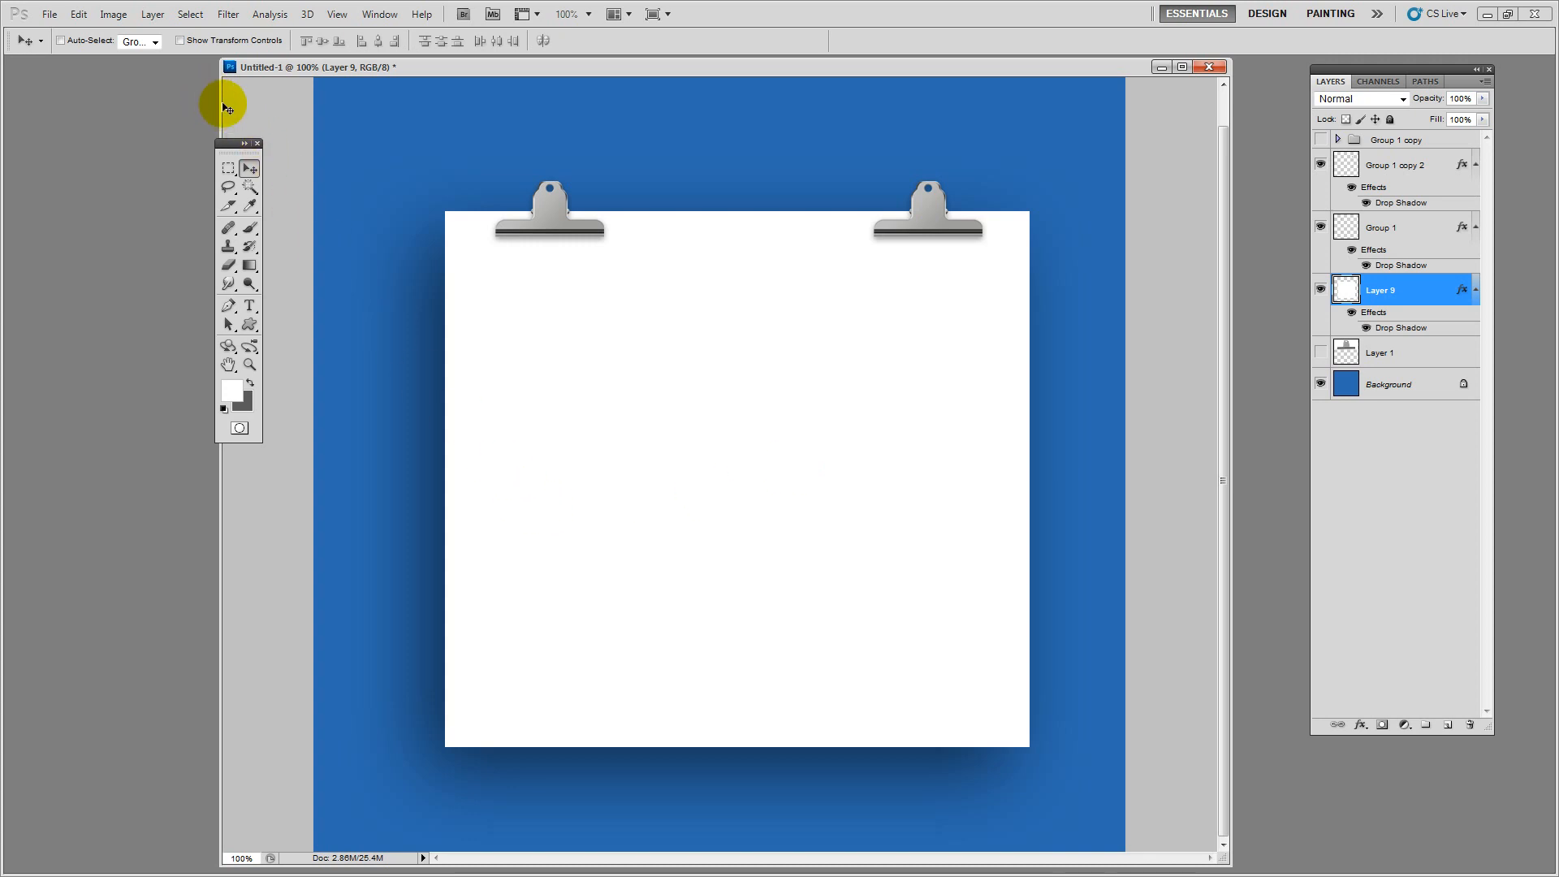
left_click_drag(219, 98, 313, 105)
left_click_drag(466, 71, 456, 78)
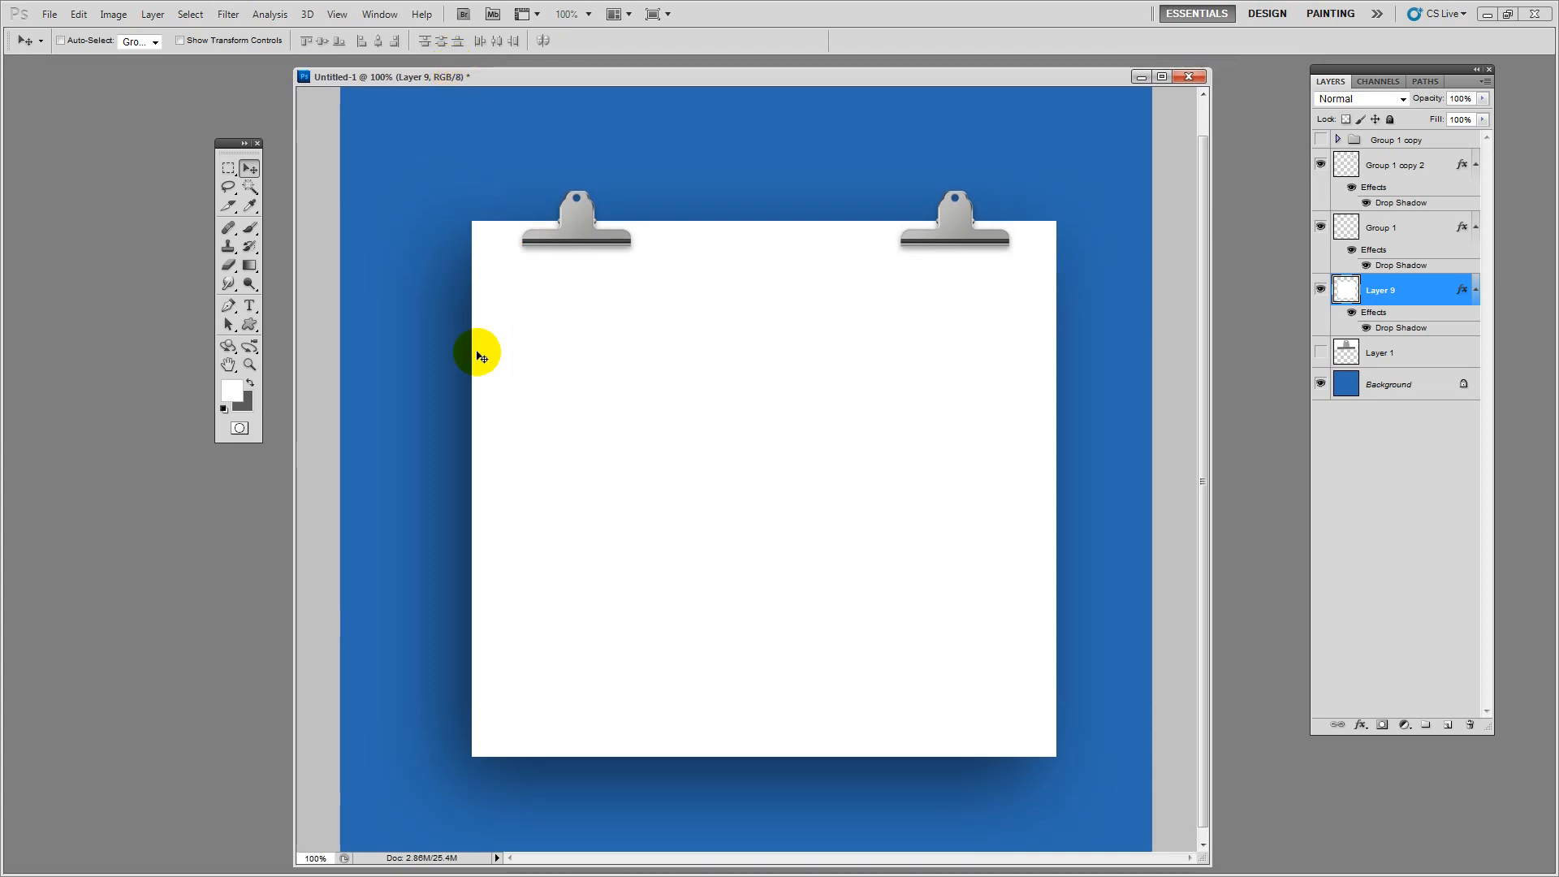